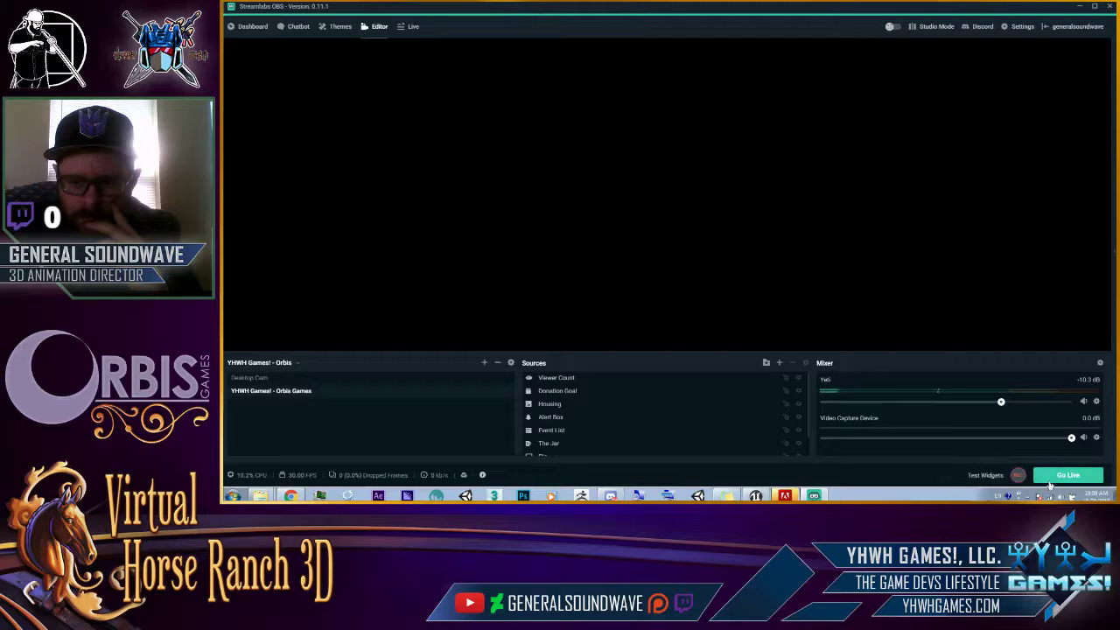
# Go live with the stream titled 'YHWH Games!, LLC. + Orbis!' under Games + Demos.
pyautogui.click(1052, 478)
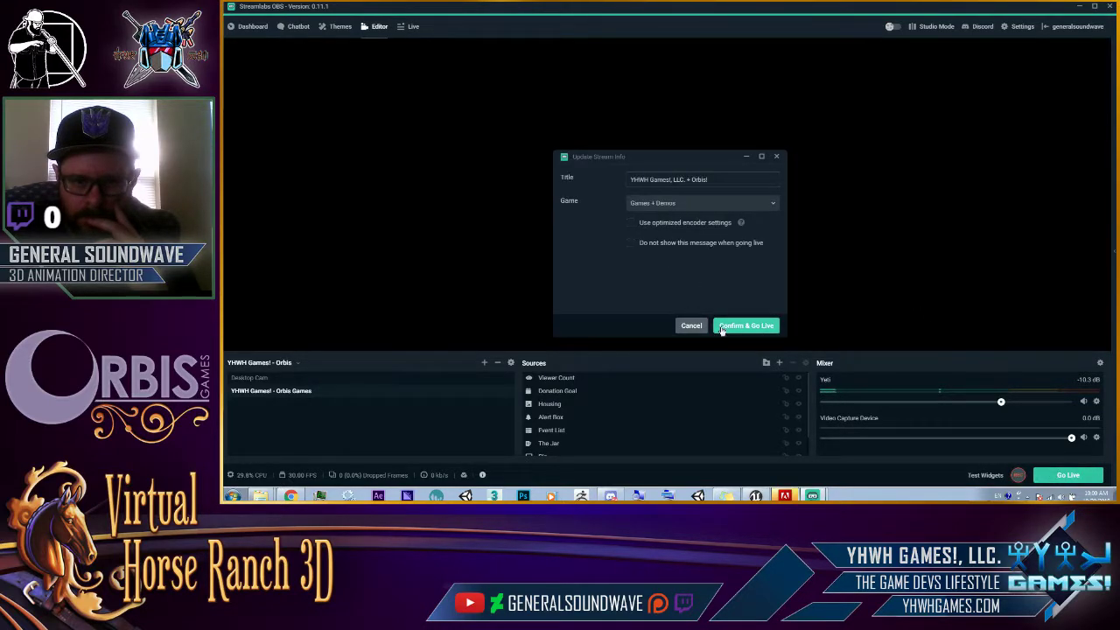
pyautogui.click(723, 328)
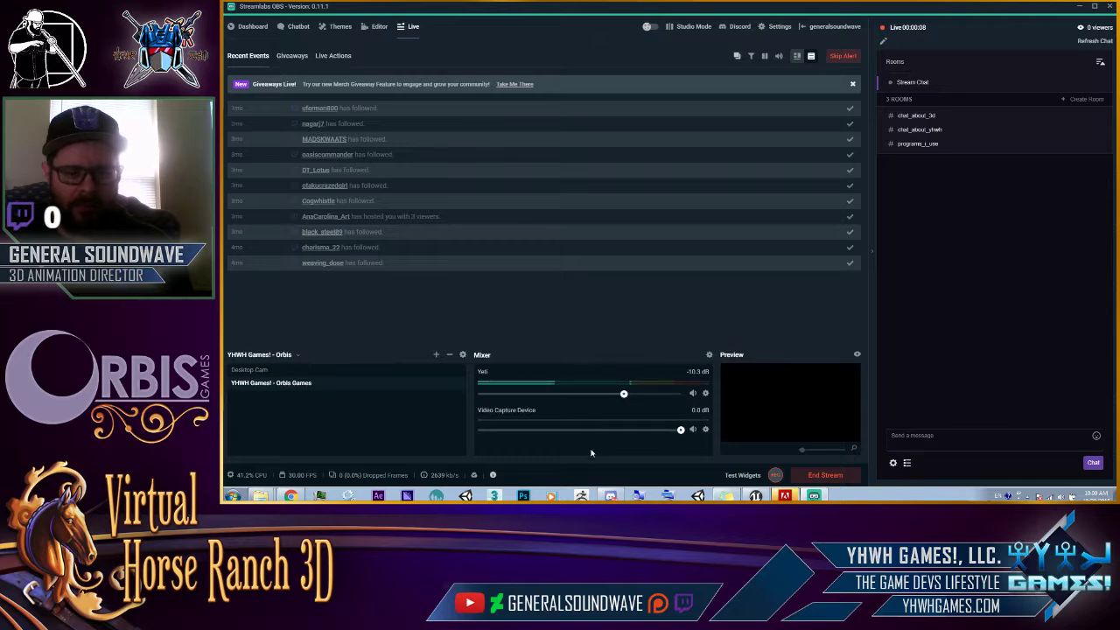
# Bring the Chrome window with the live Twitch channel page to the front.
pyautogui.click(291, 495)
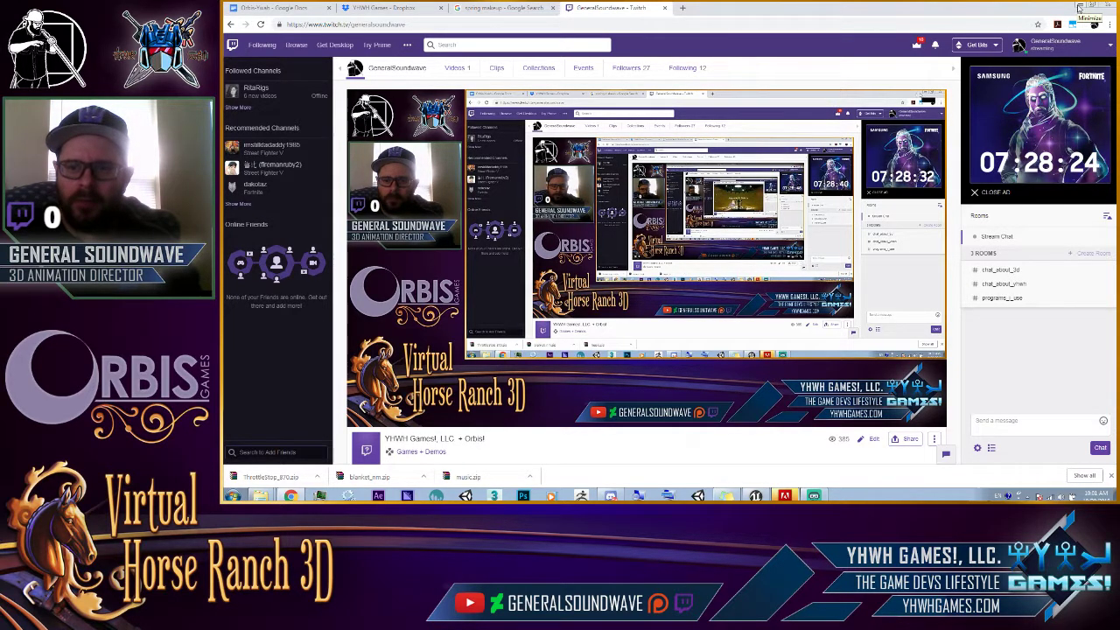
# Open the chat_about_3d chat room on the Twitch channel.
pyautogui.click(1081, 7)
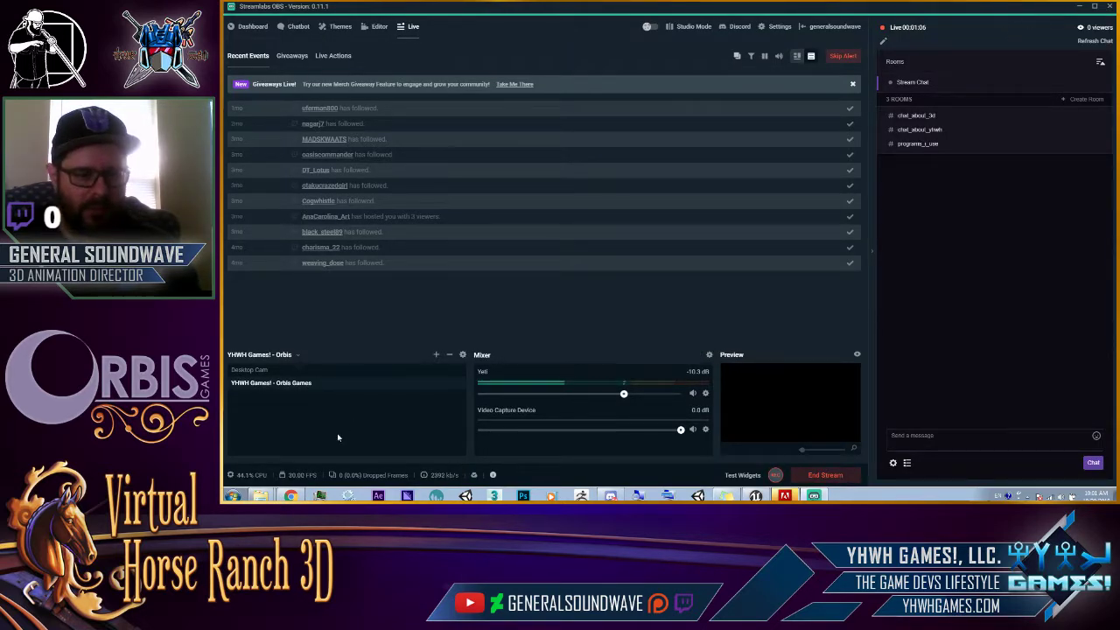
pyautogui.click(291, 496)
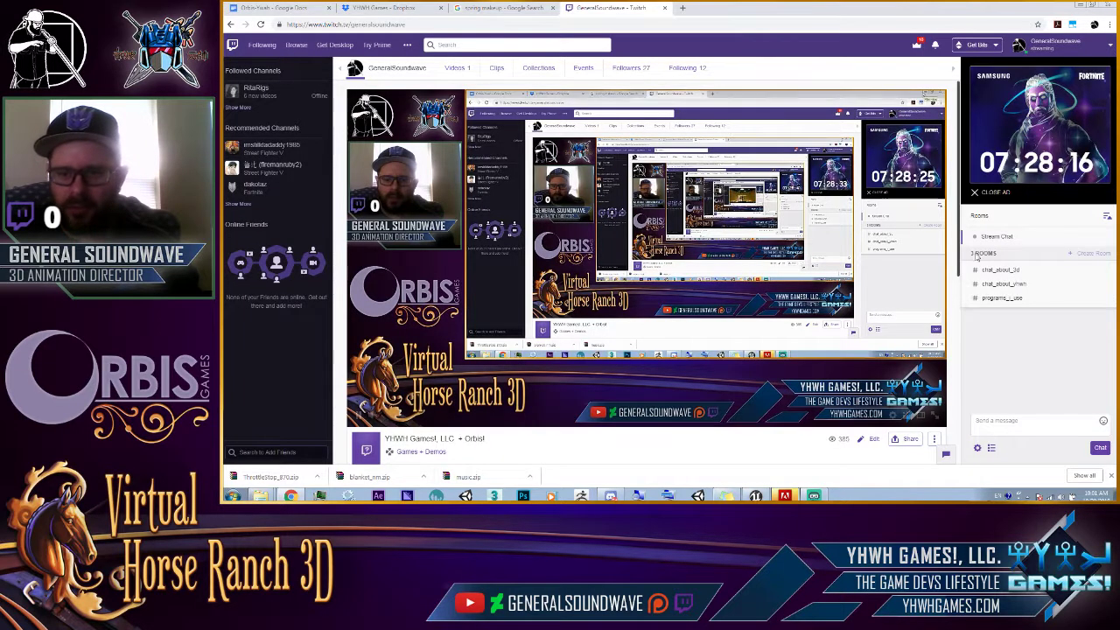
pyautogui.click(1020, 272)
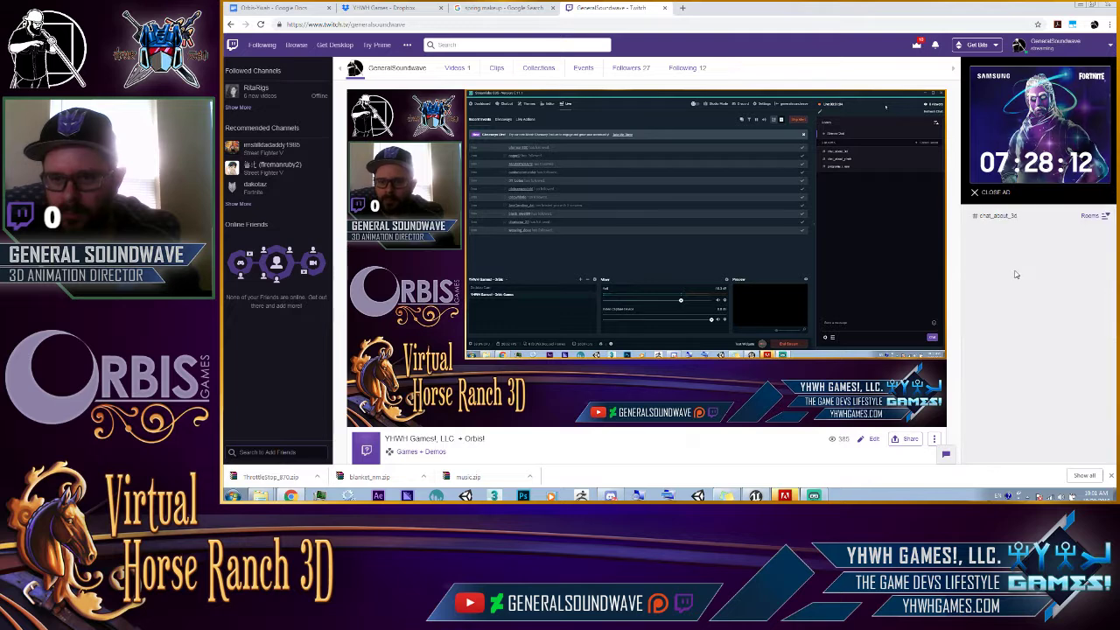
# Restore the browser and start a new tab on the Google home page.
pyautogui.click(1080, 6)
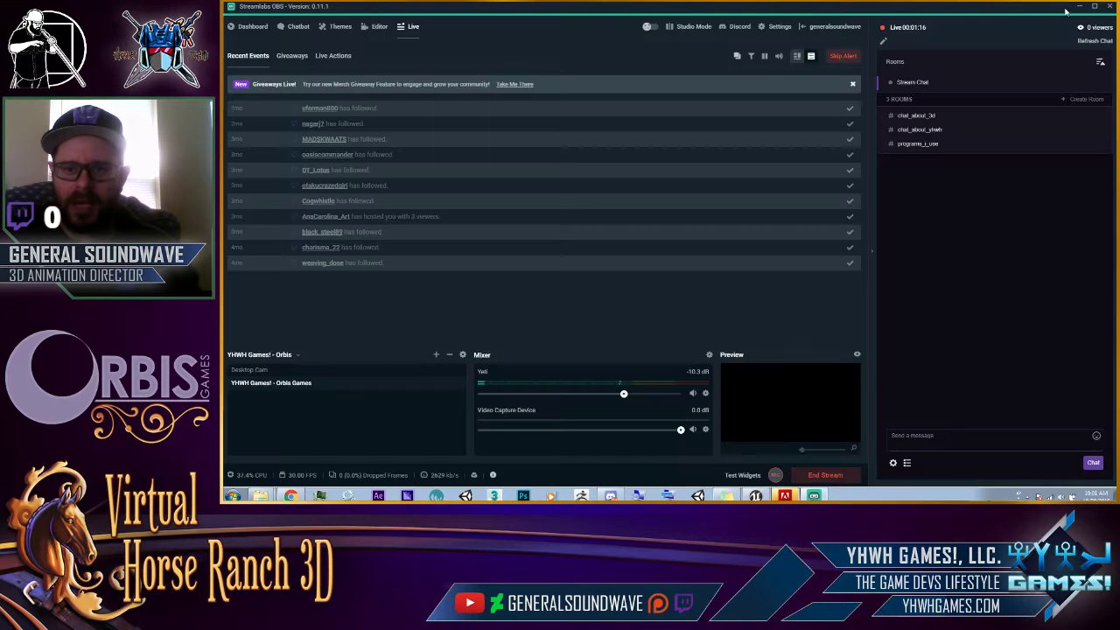
pyautogui.click(1077, 7)
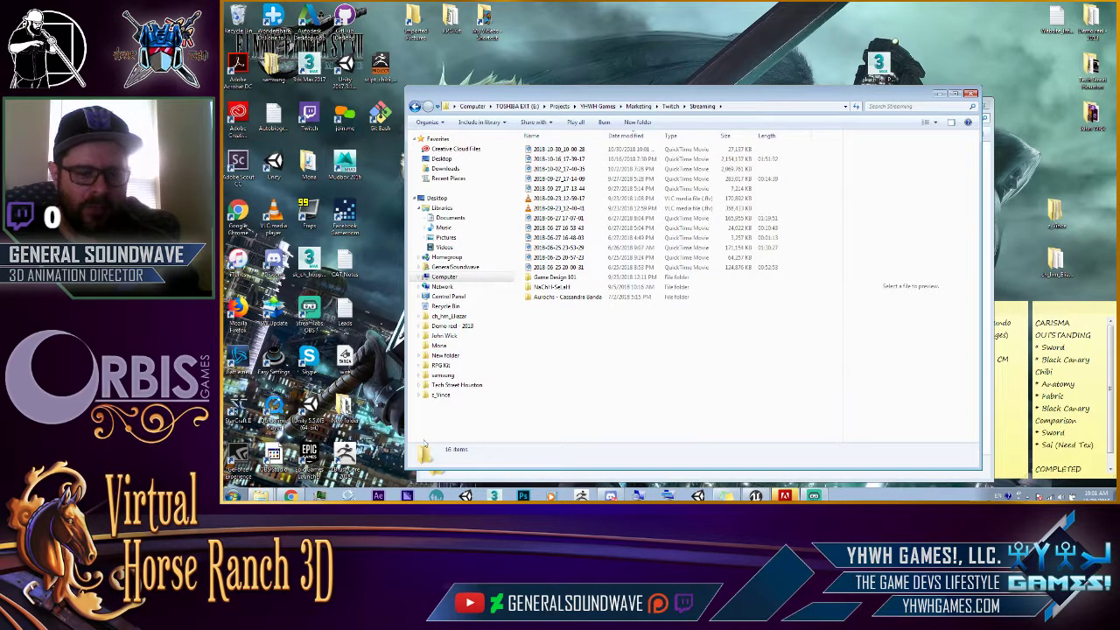
pyautogui.click(291, 496)
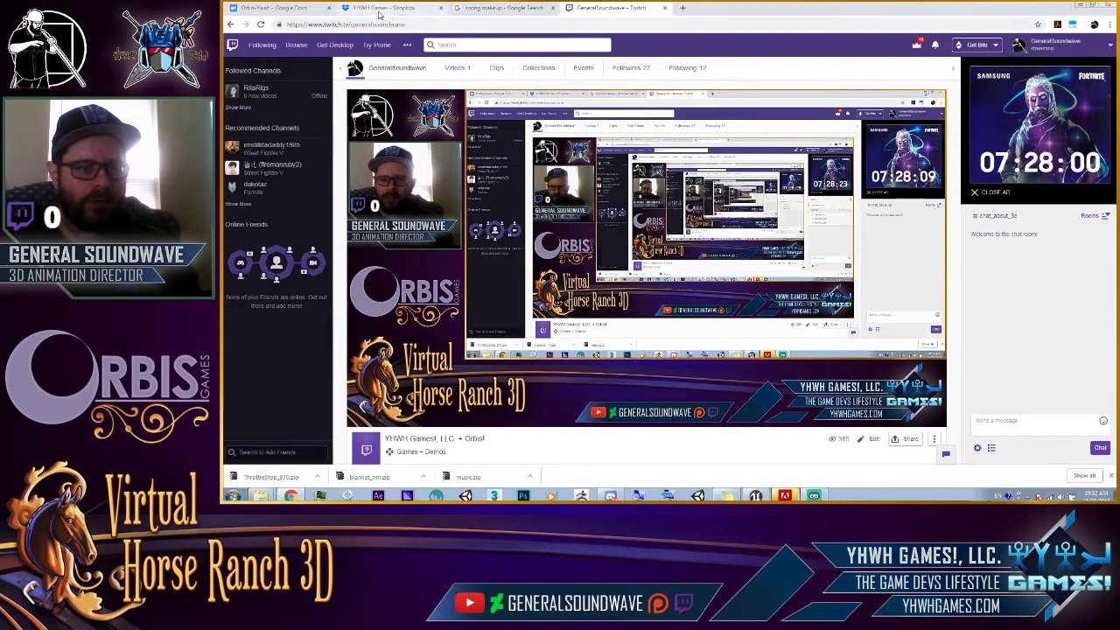
pyautogui.click(490, 8)
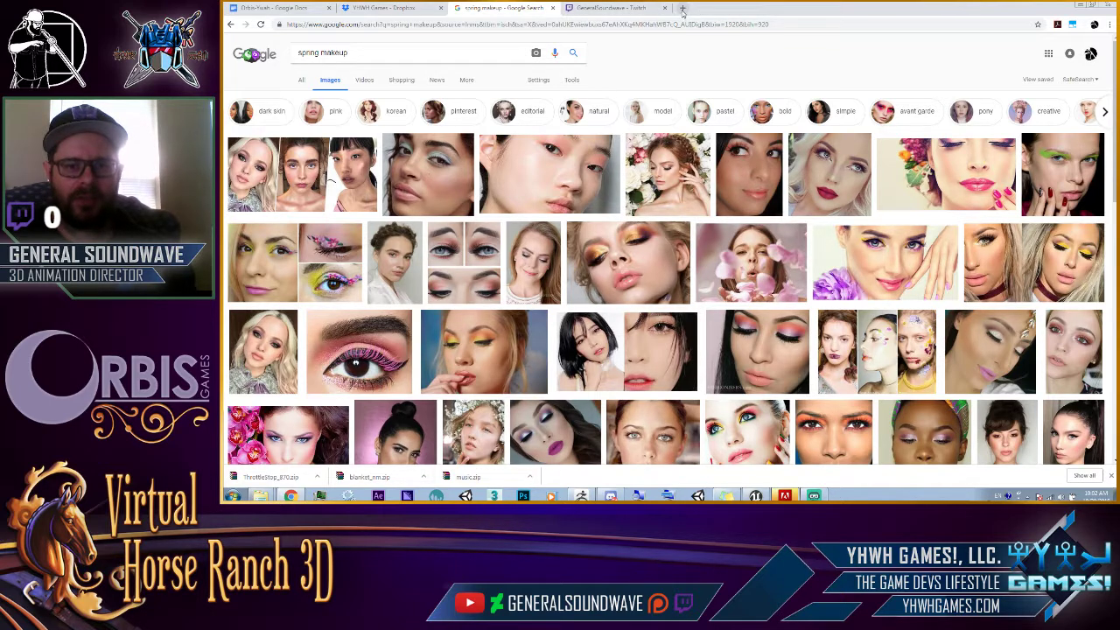
pyautogui.click(683, 8)
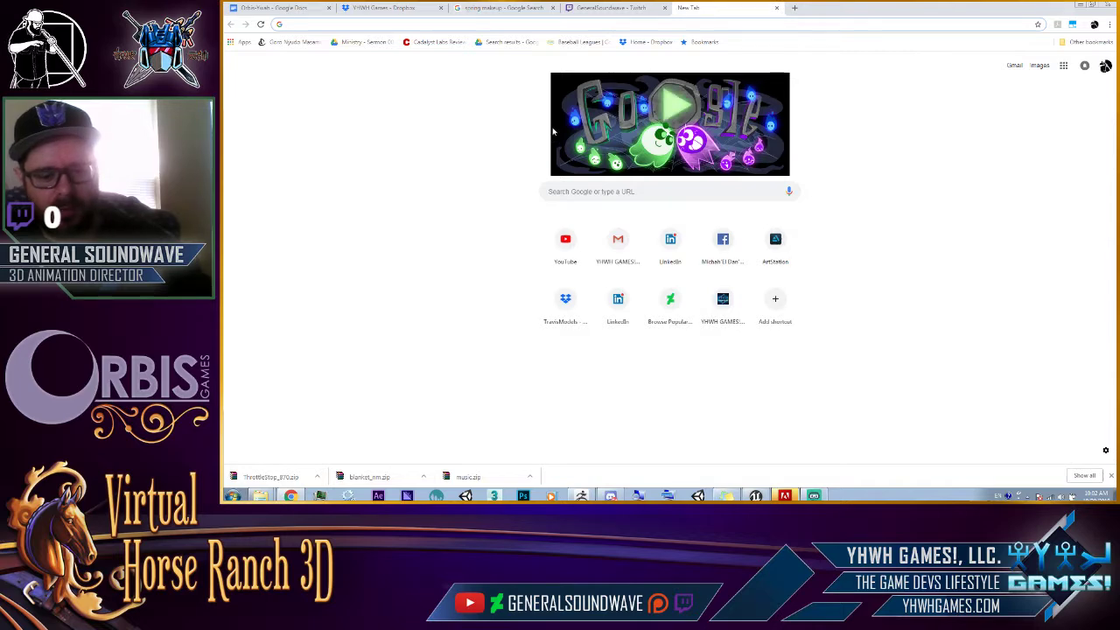
# Load the Virtual Horse Ranch 3D site (vhr3d.orbisgames.com) from the address suggestions.
pyautogui.write('o')
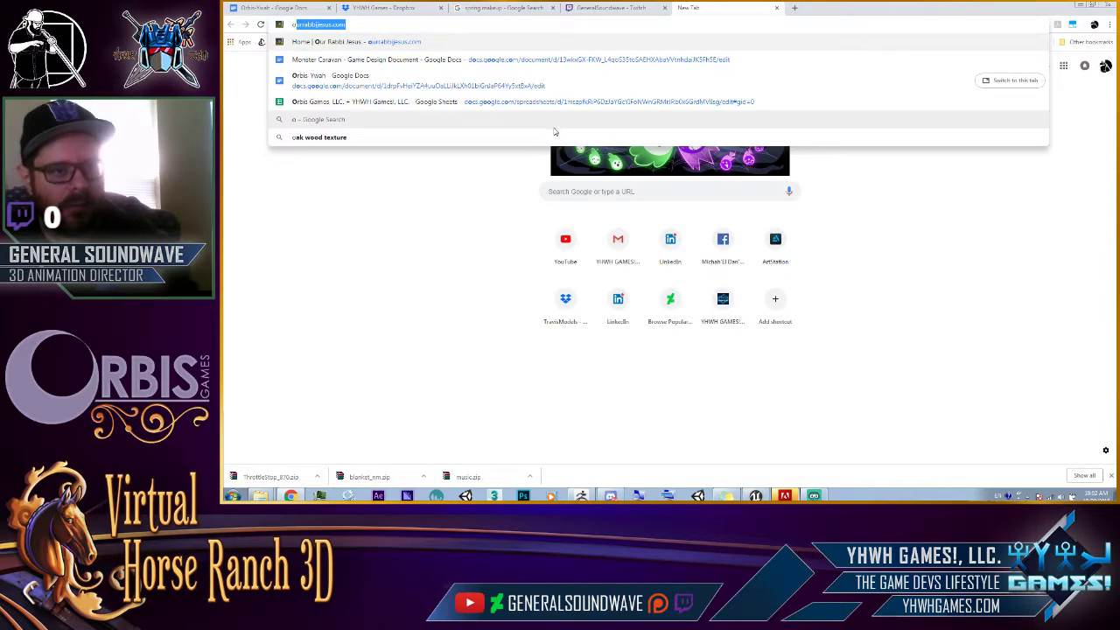
pyautogui.press('Escape')
pyautogui.write('vi')
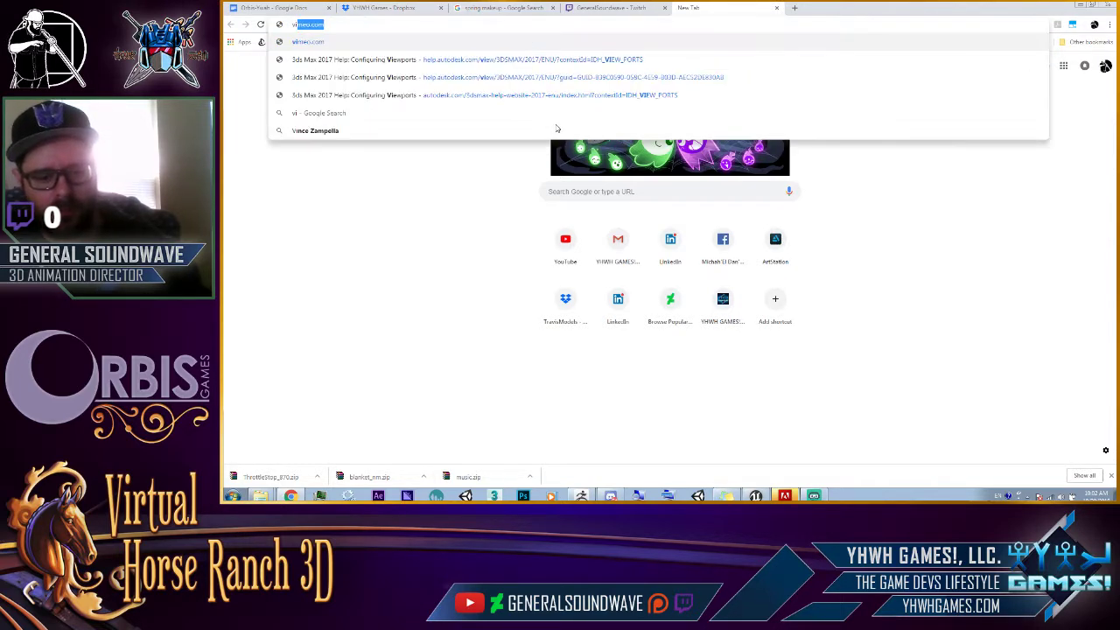
pyautogui.write('rt')
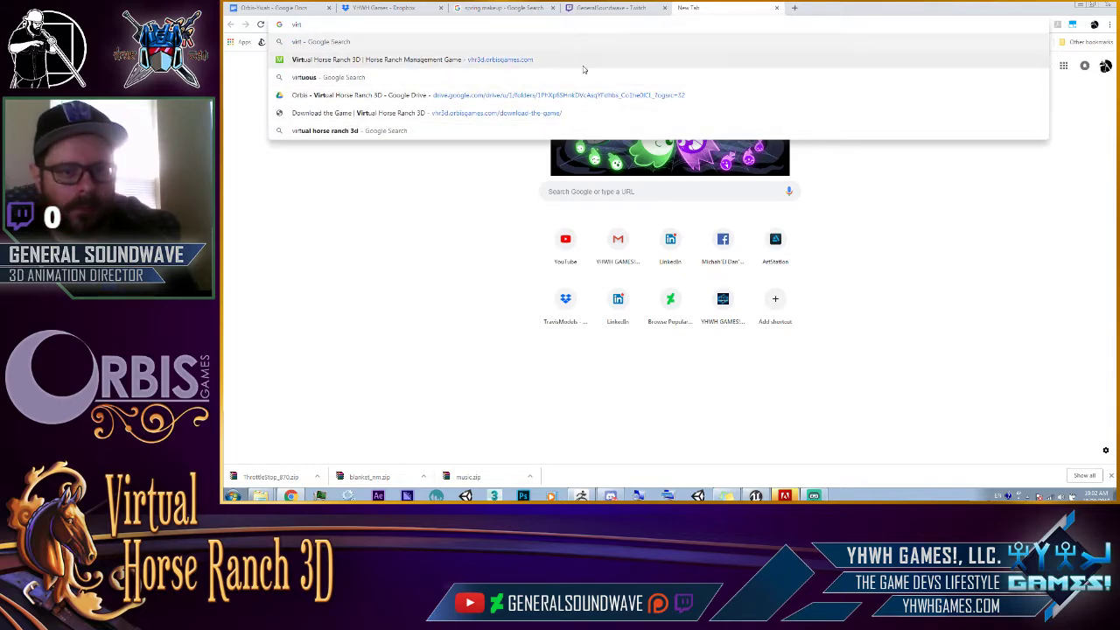
pyautogui.click(519, 61)
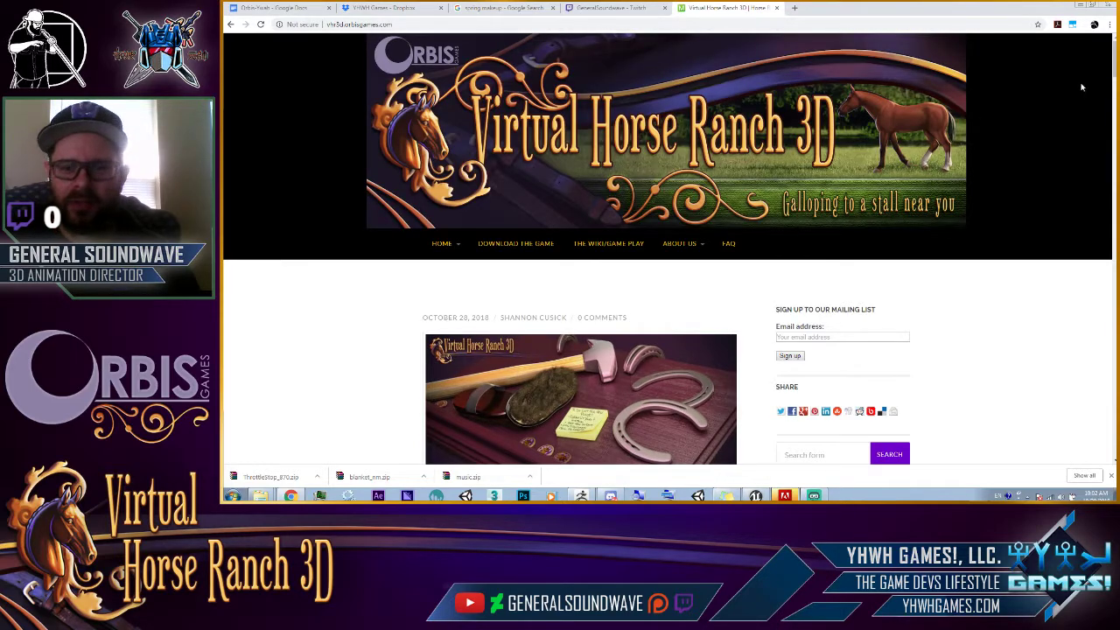
# Browse the Virtual Horse Ranch 3D page, copy its address, and return to Twitch.
pyautogui.scroll(-5, 667, 262)
pyautogui.scroll(-1, 665, 249)
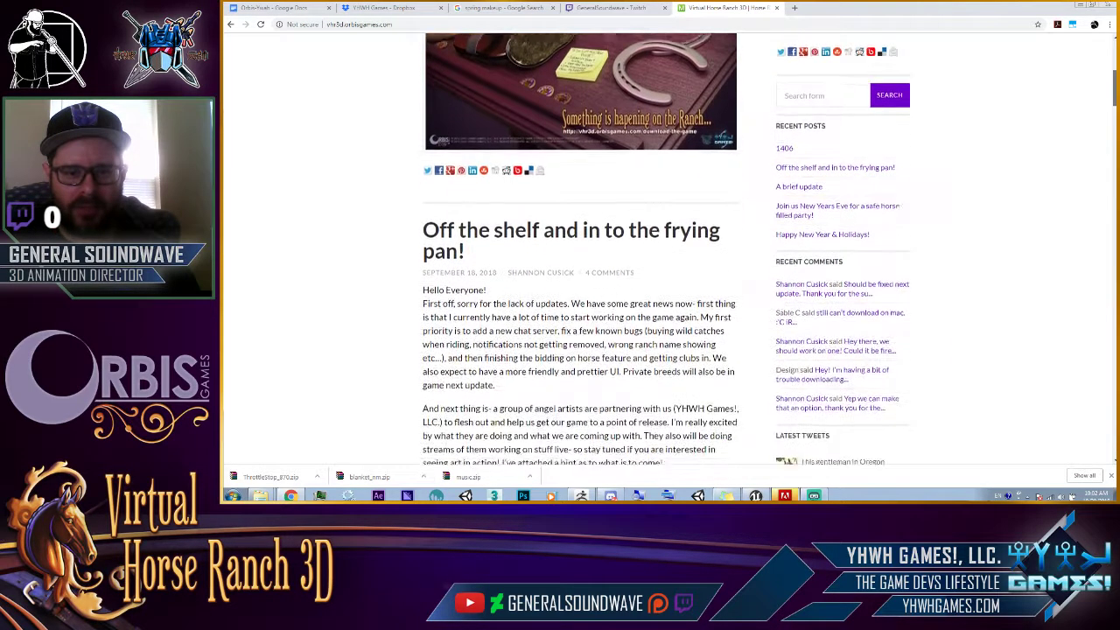
pyautogui.scroll(-1, 665, 249)
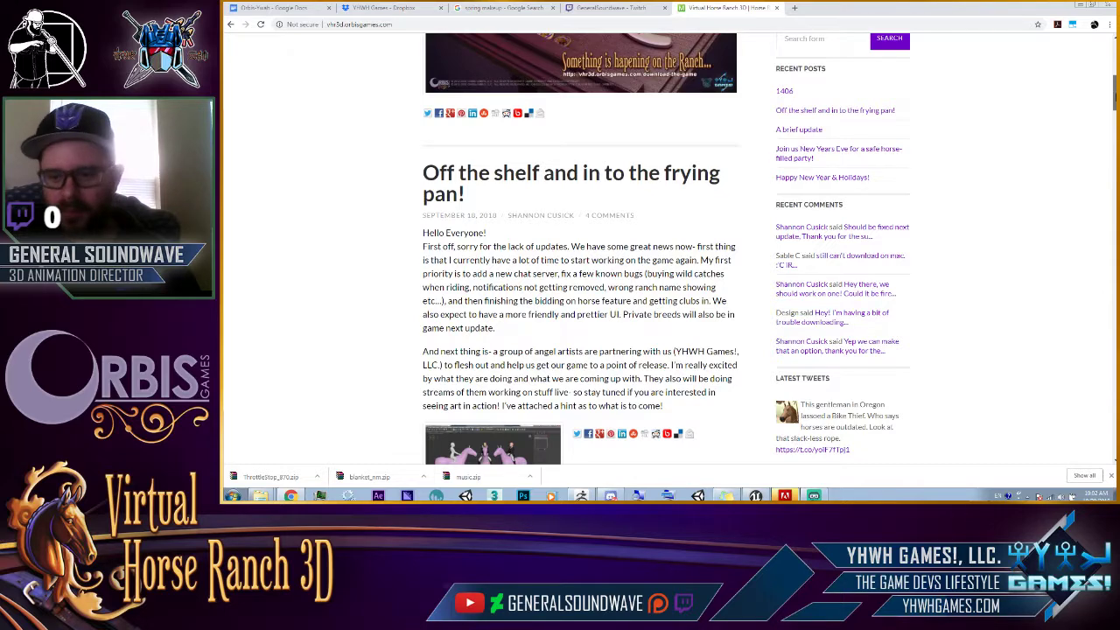
pyautogui.scroll(3, 667, 263)
pyautogui.scroll(1, 1103, 57)
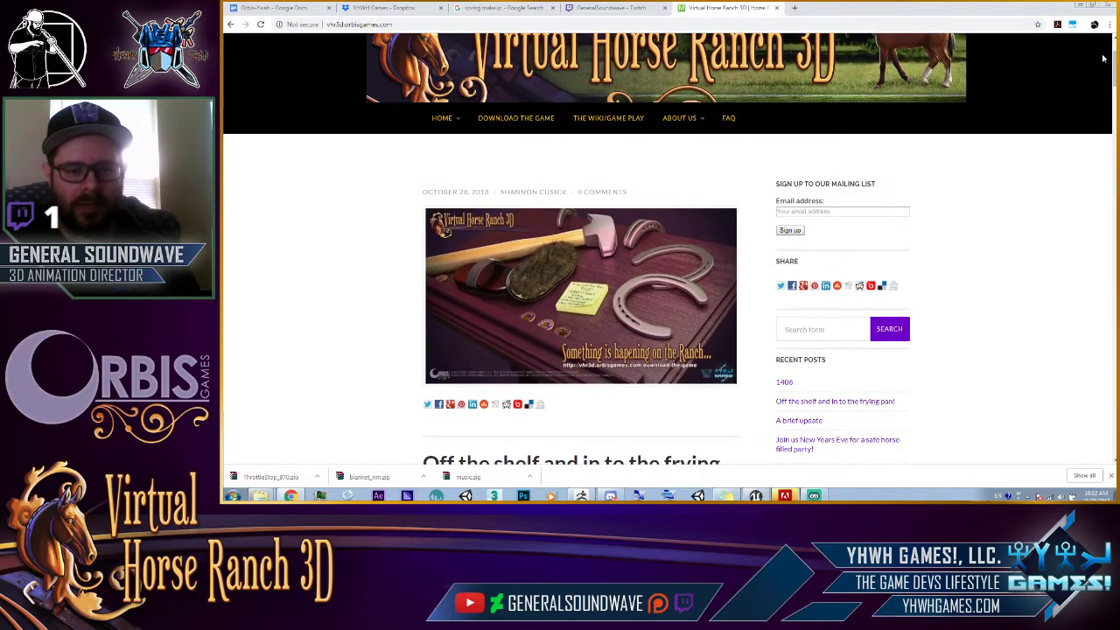
pyautogui.click(541, 24)
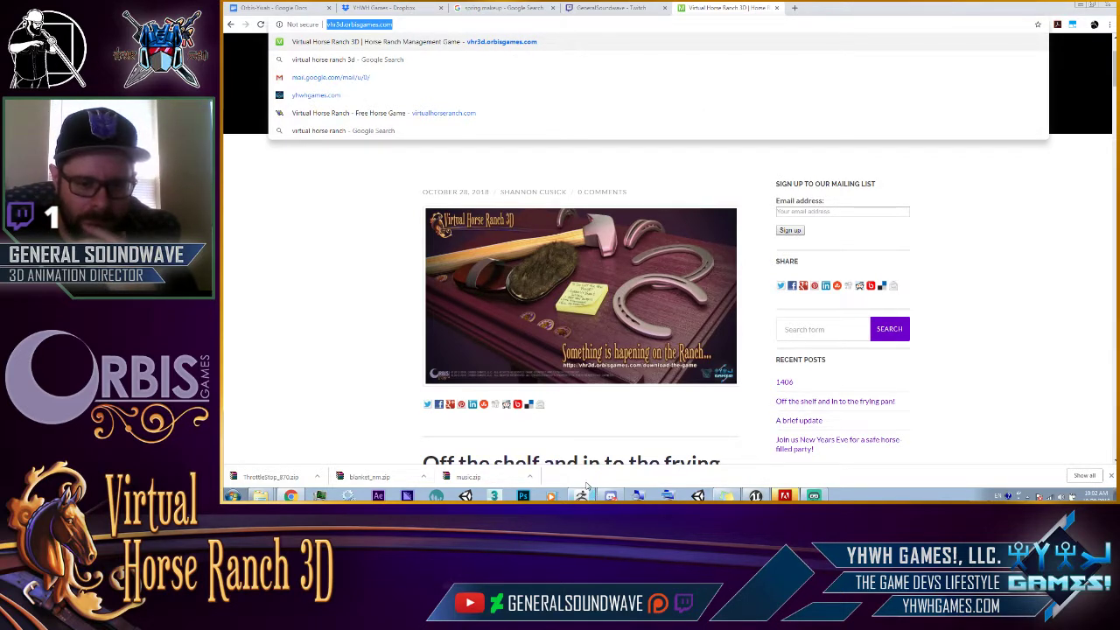
pyautogui.click(615, 9)
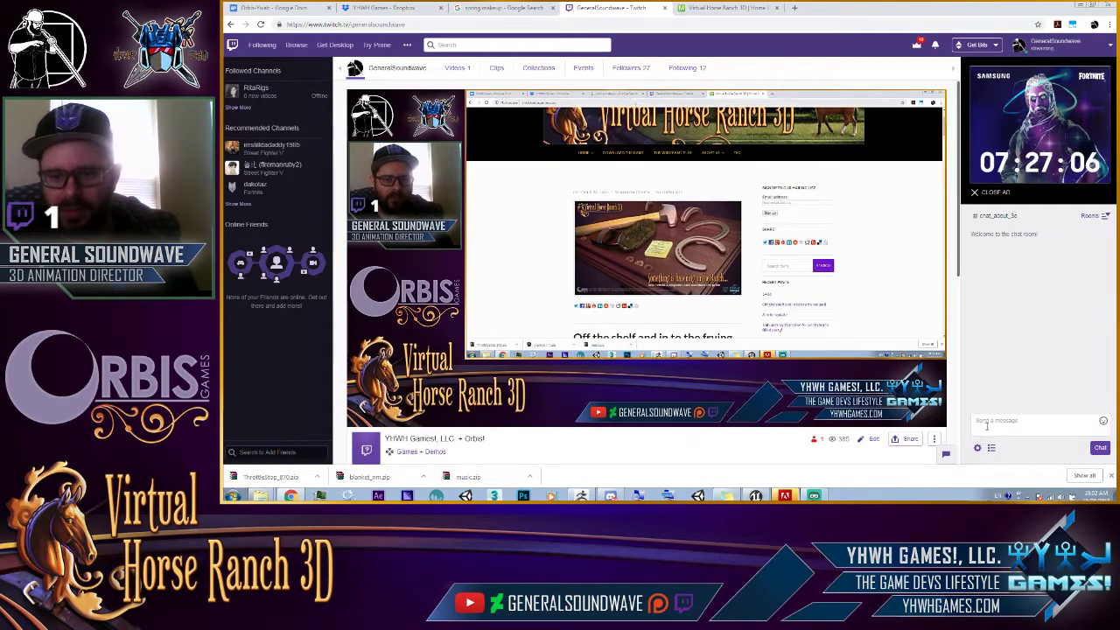
# Post the Virtual Horse Ranch 3D site address in the stream chat.
pyautogui.click(989, 424)
pyautogui.write('http://vhr3d.orbisgames.com/')
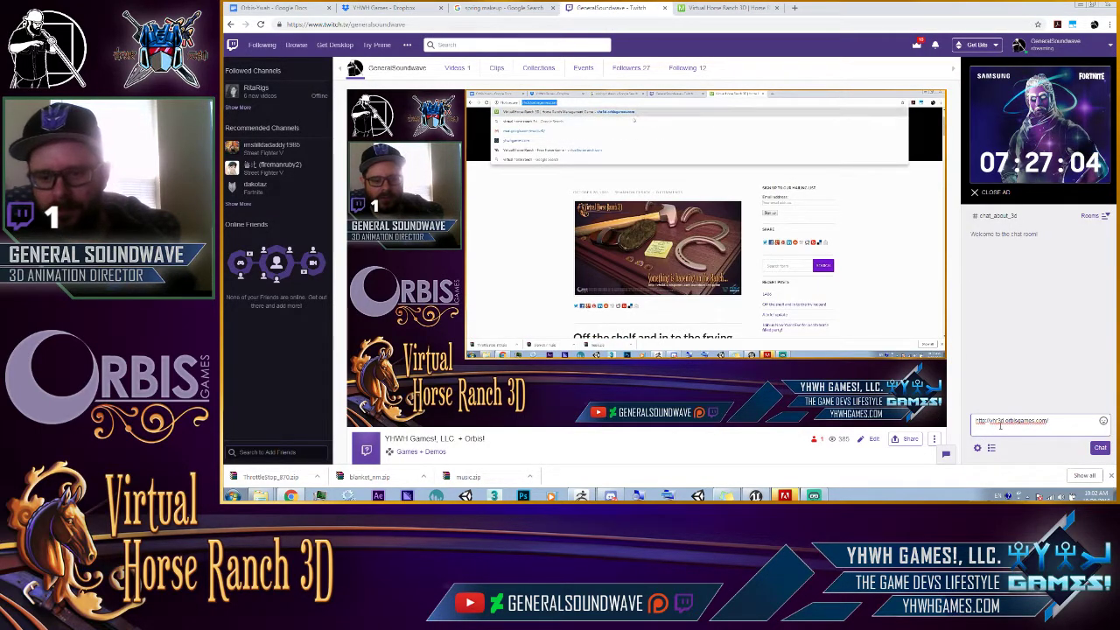
pyautogui.press('Return')
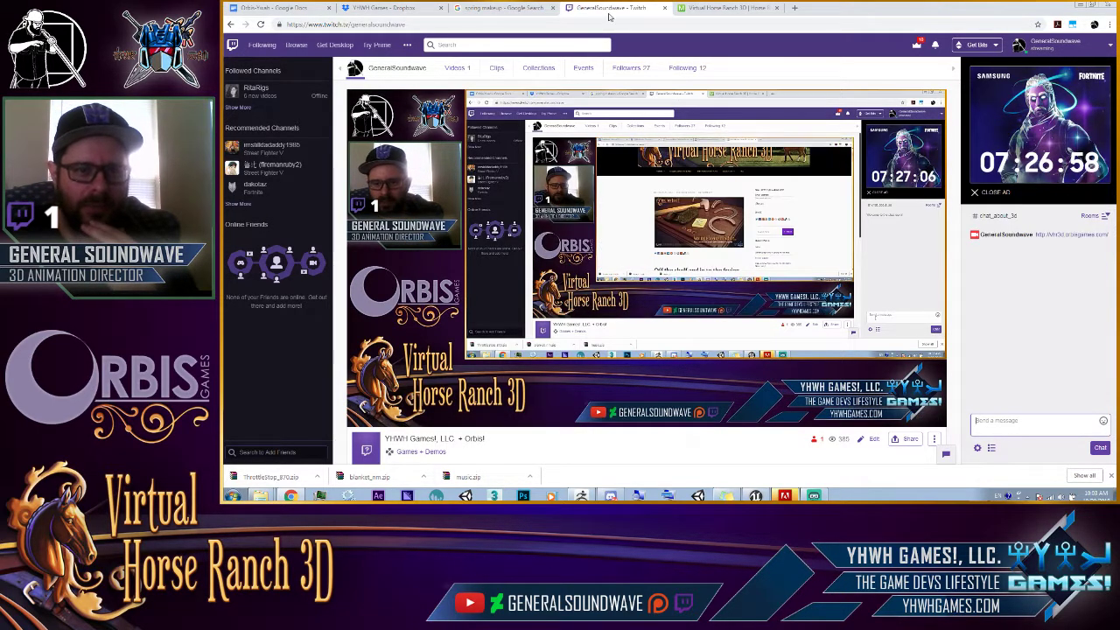
# Copy the Download the Game page address and post 'Game Link' followed by it in chat.
pyautogui.click(701, 9)
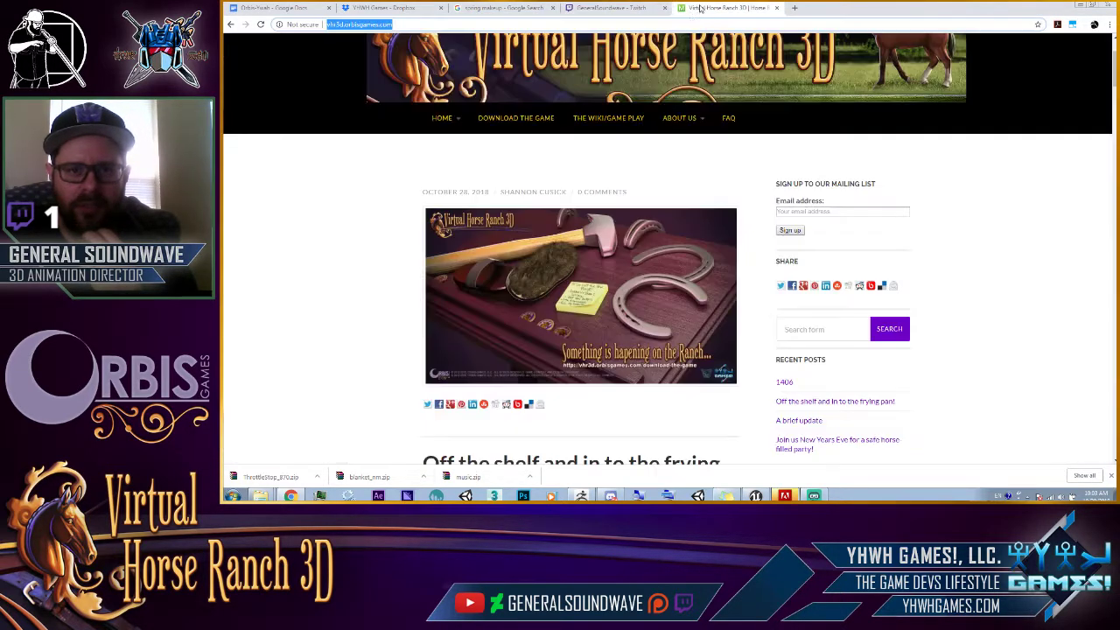
pyautogui.click(520, 120)
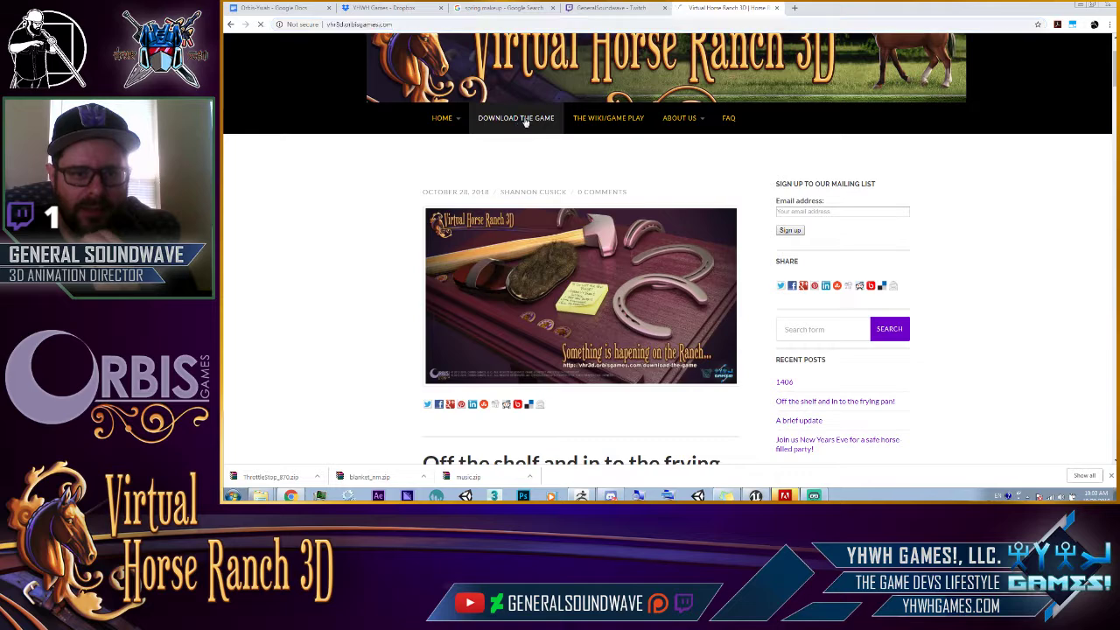
pyautogui.click(580, 25)
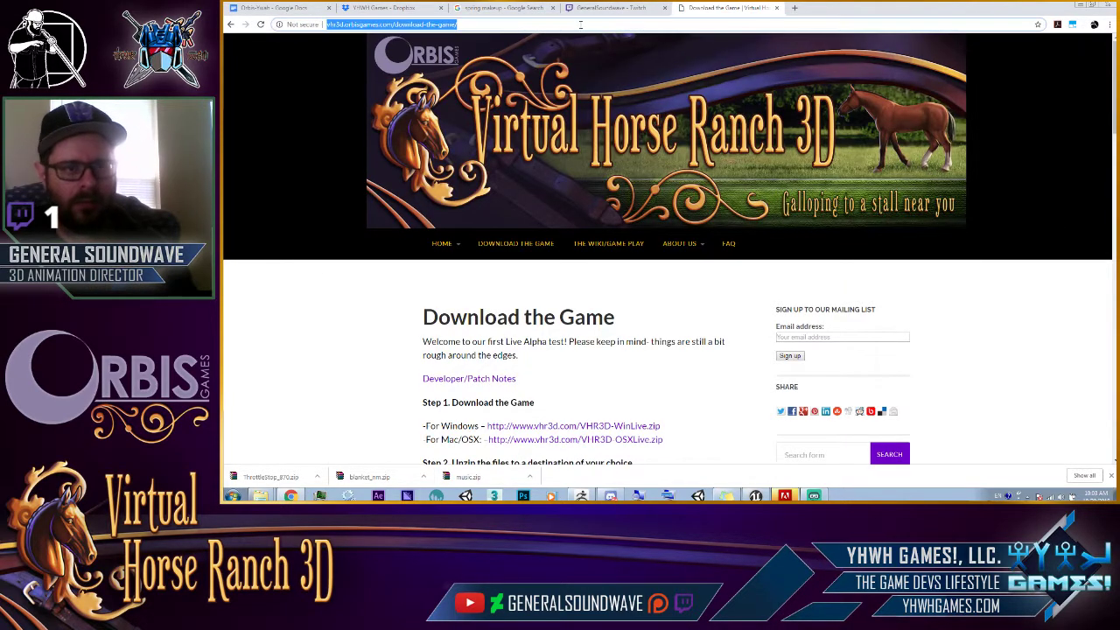
pyautogui.click(585, 10)
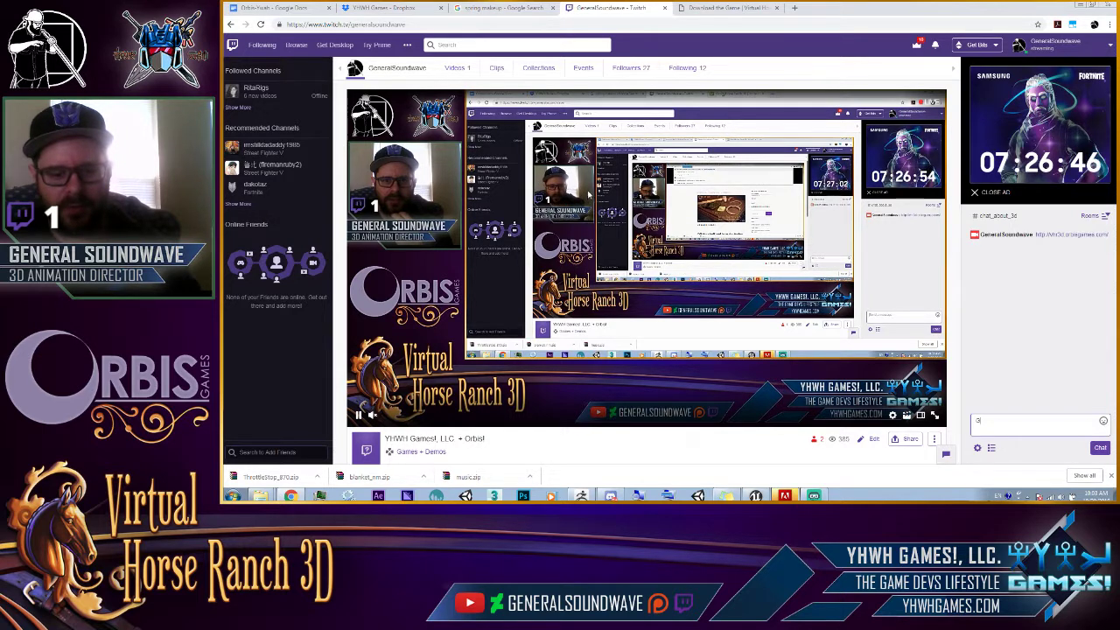
pyautogui.write('Game ')
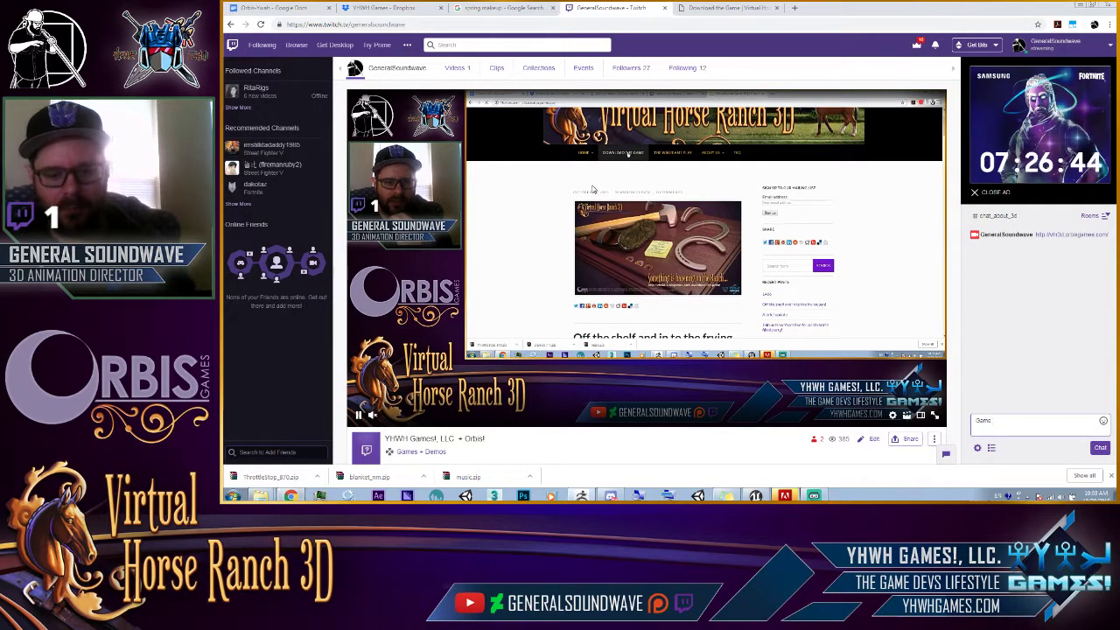
pyautogui.write('Link')
pyautogui.press('Return')
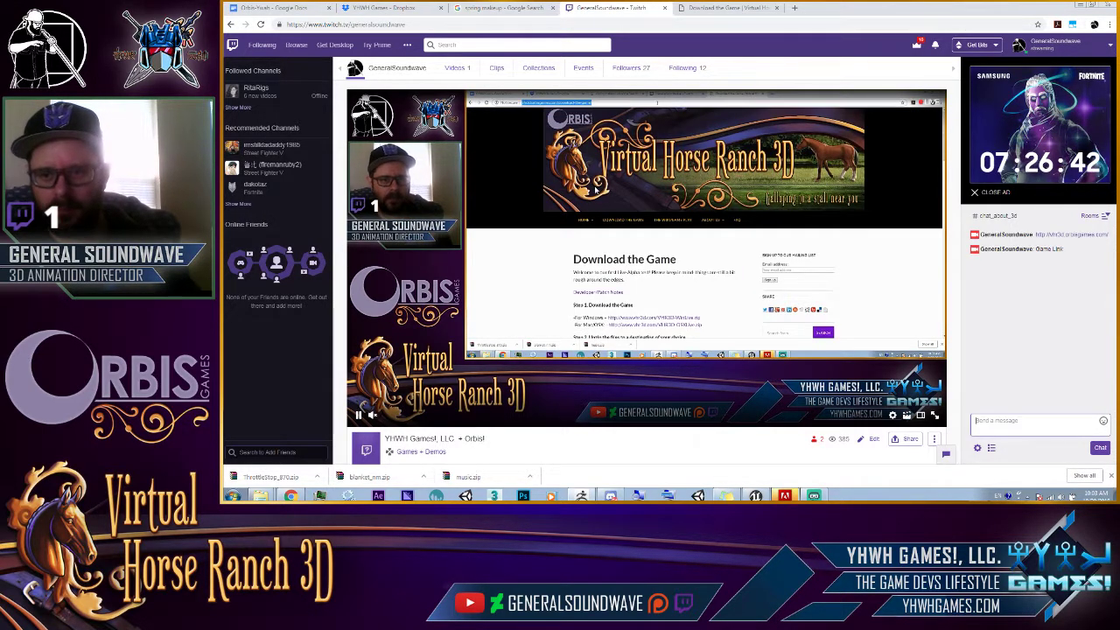
pyautogui.write('http://vh3d.orbisgames.com/download-the-game/')
pyautogui.press('Return')
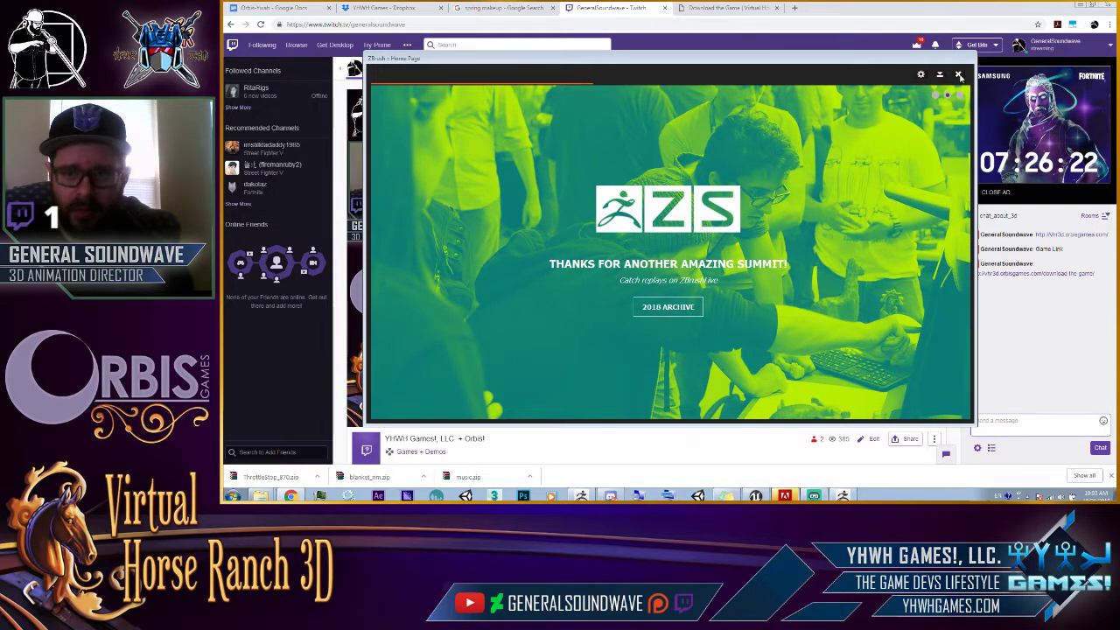
# Close the ZBrush home page and switch from Chrome to ZBrush's default DynaMesh sphere.
pyautogui.click(959, 76)
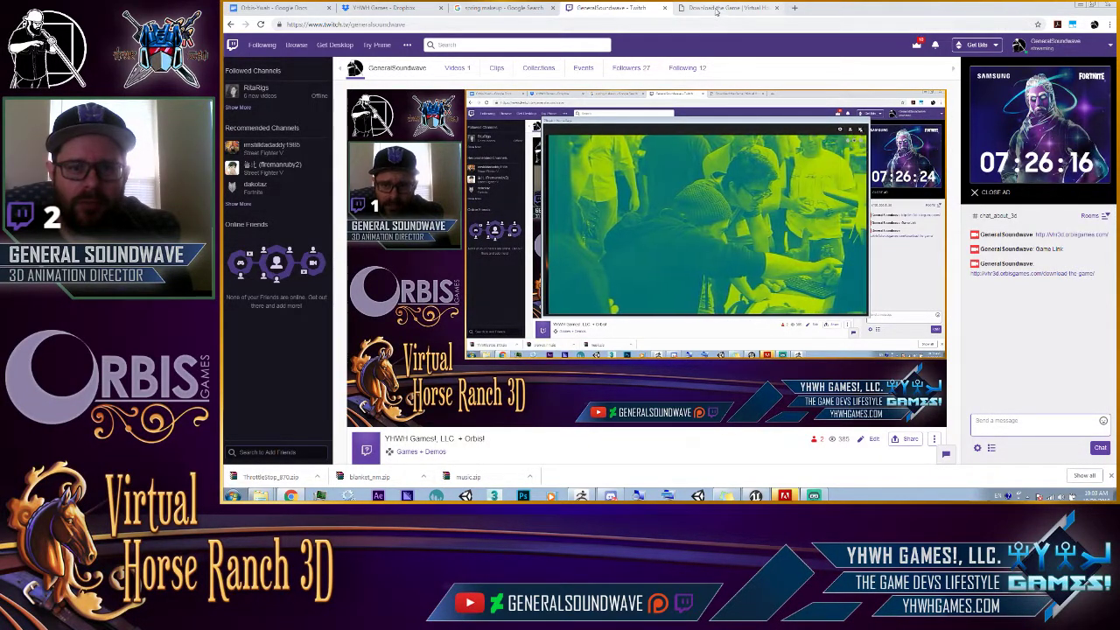
pyautogui.click(707, 8)
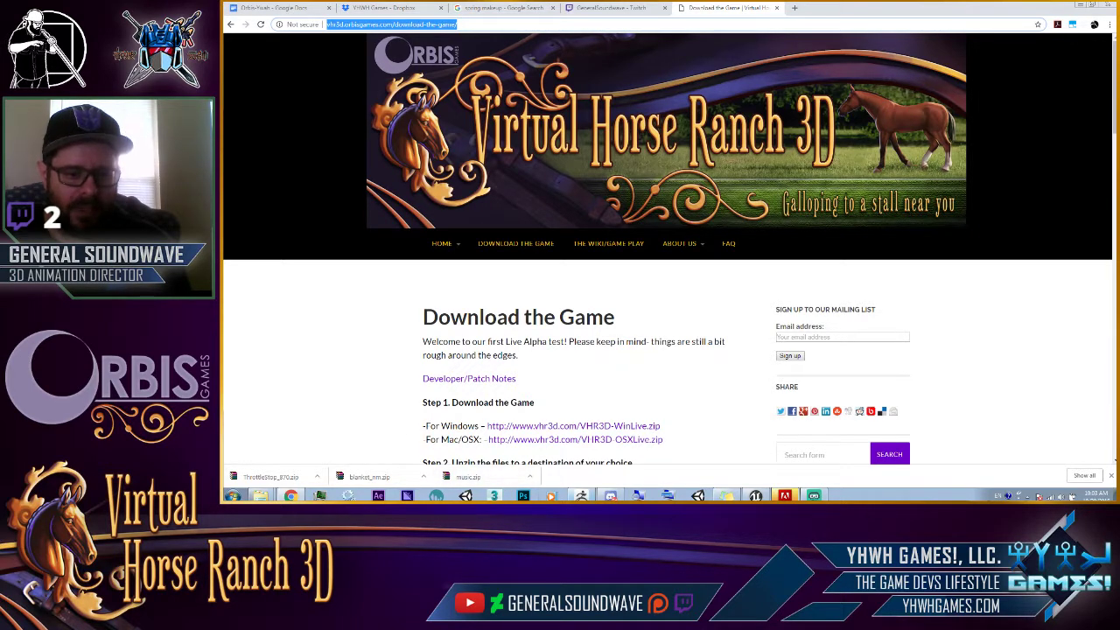
pyautogui.hotkey('alt', 'Tab')
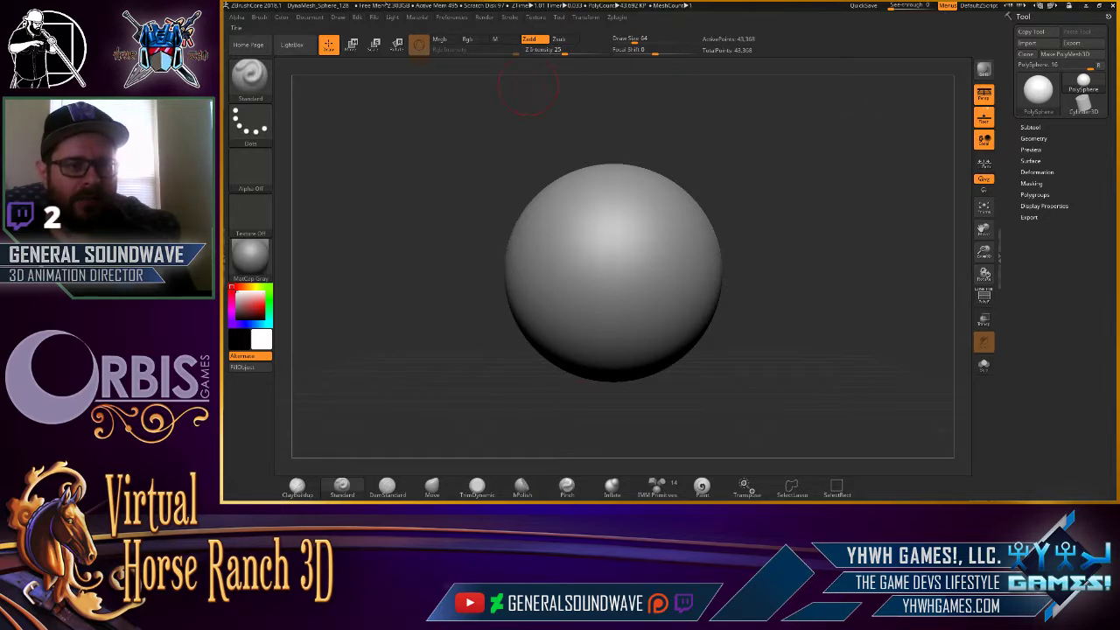
# Open the Equestrian 14 project from the Rider_Horse_Female Export folder.
pyautogui.click(374, 18)
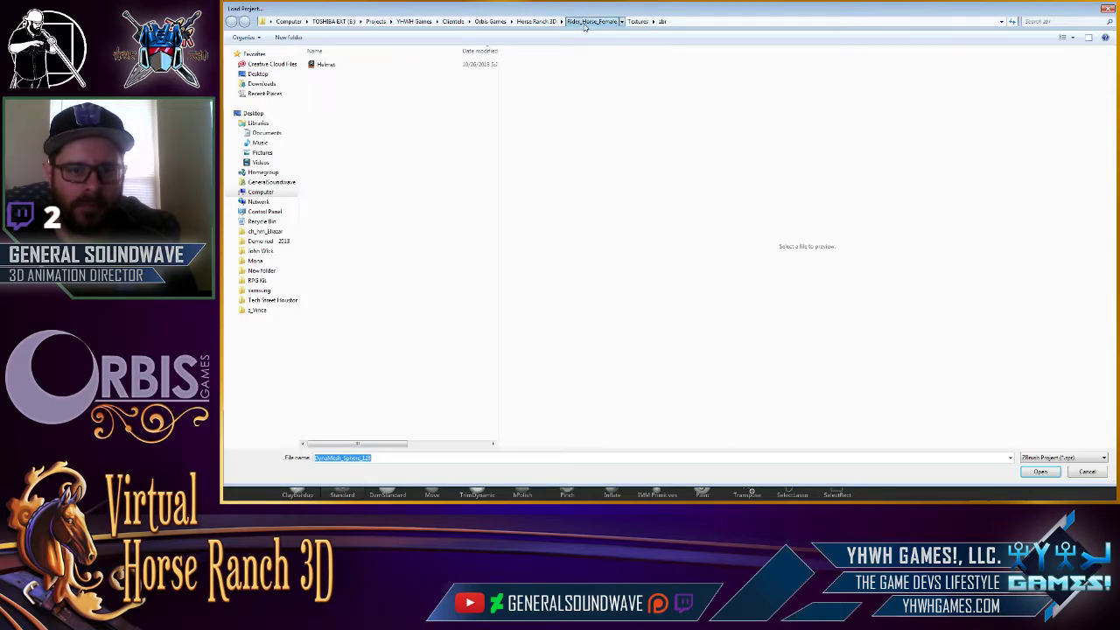
pyautogui.click(585, 21)
pyautogui.doubleClick(360, 77)
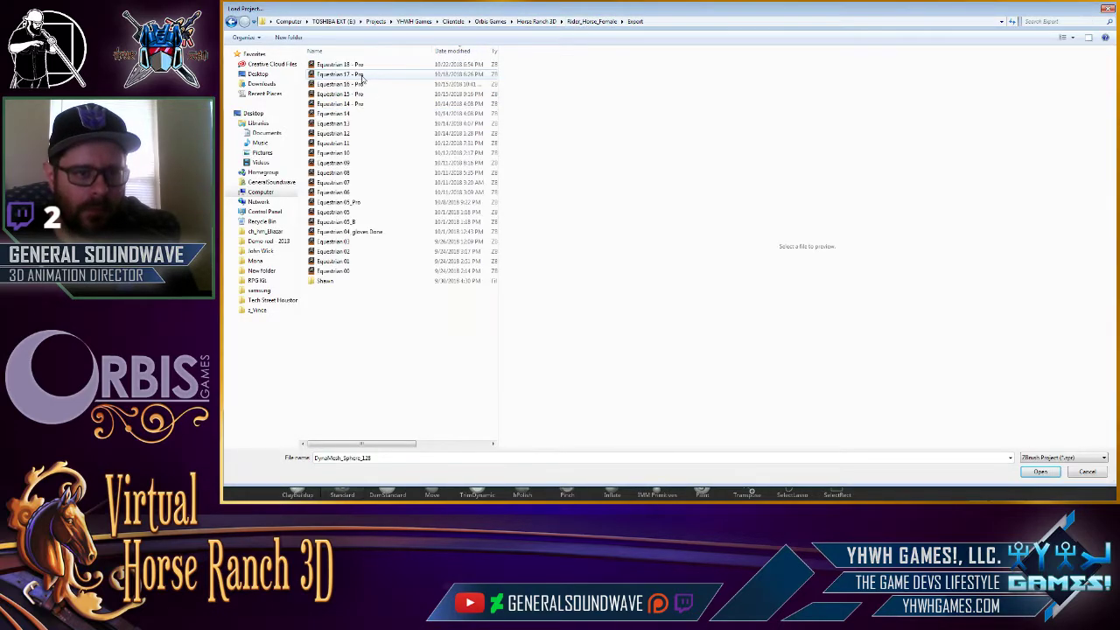
pyautogui.click(350, 113)
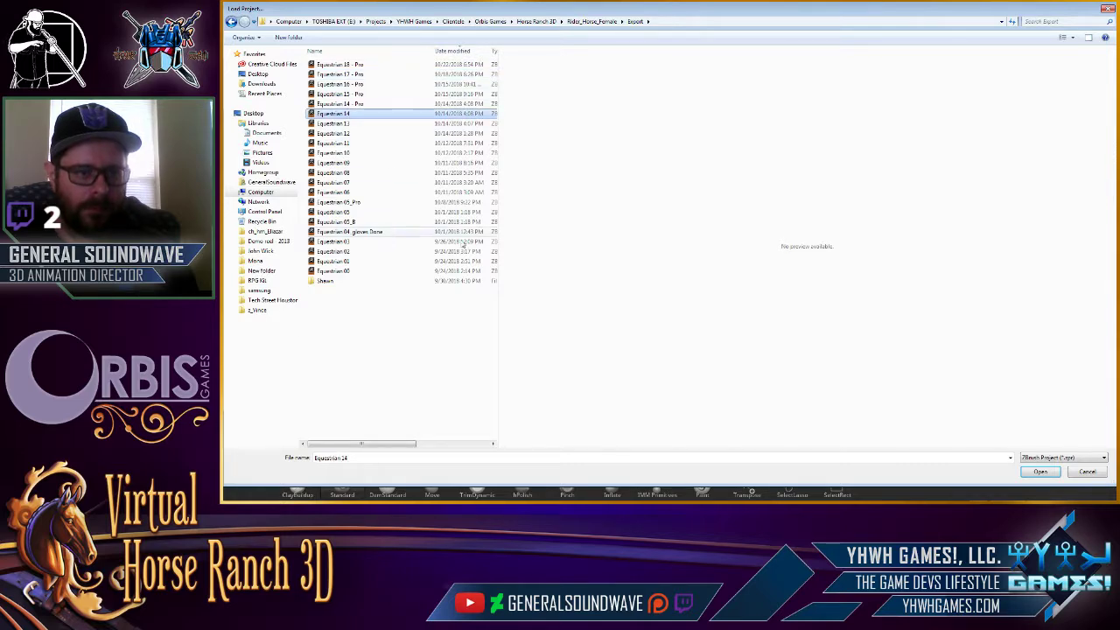
pyautogui.click(1038, 472)
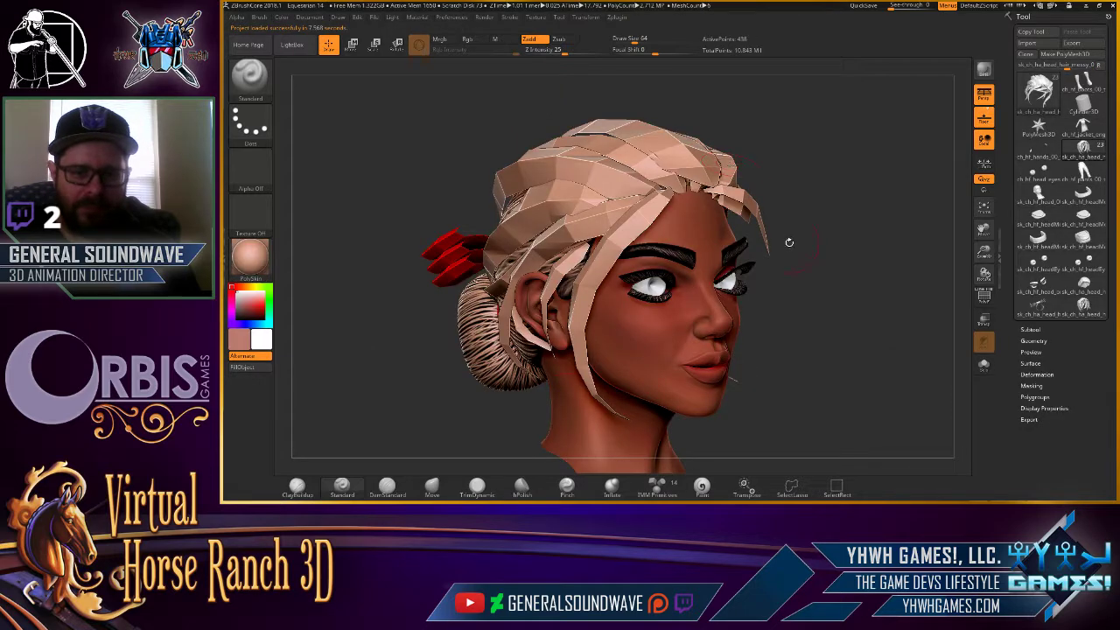
# Turn on Local Symmetry and expand the Subtool list.
pyautogui.moveTo(808, 261)
pyautogui.mouseDown()
pyautogui.moveTo(777, 259)
pyautogui.moveTo(795, 263)
pyautogui.mouseUp()
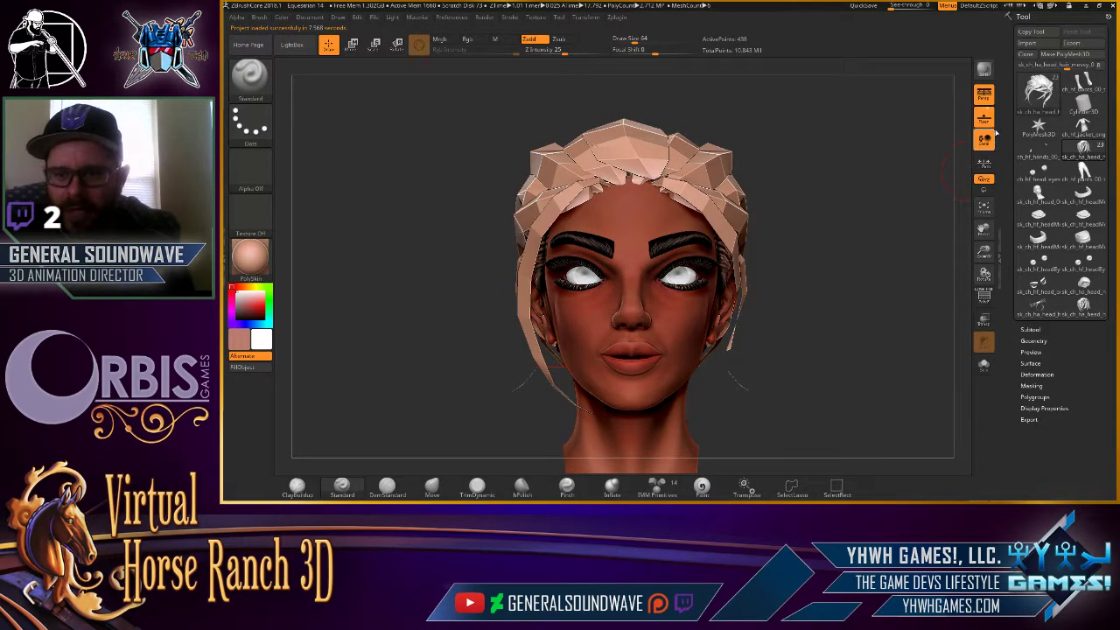
pyautogui.click(986, 190)
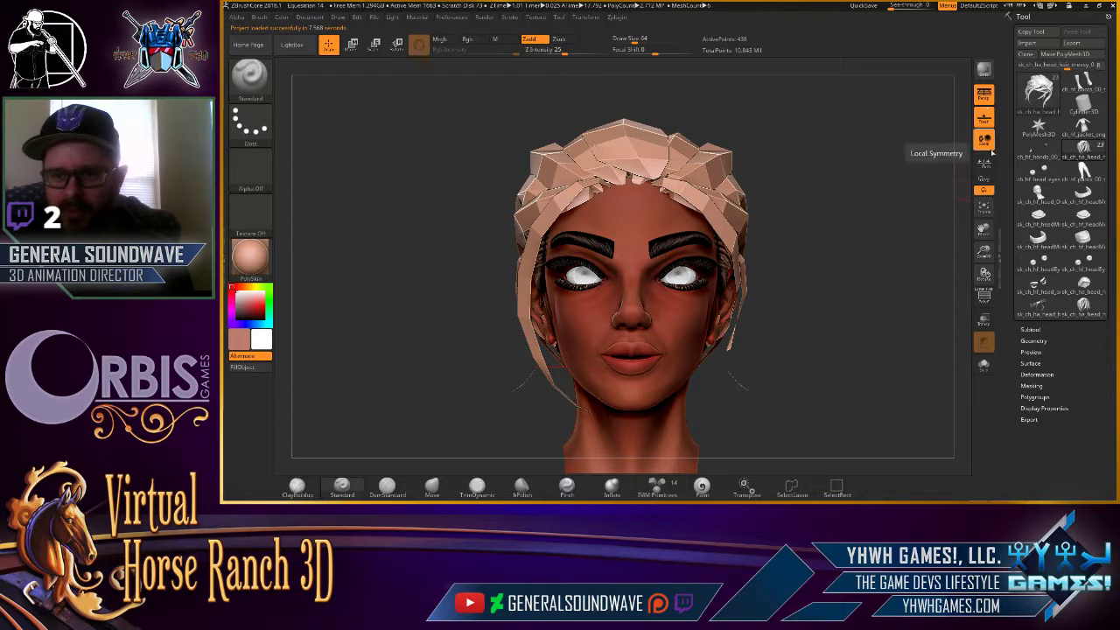
pyautogui.moveTo(825, 150); pyautogui.dragTo(847, 160)
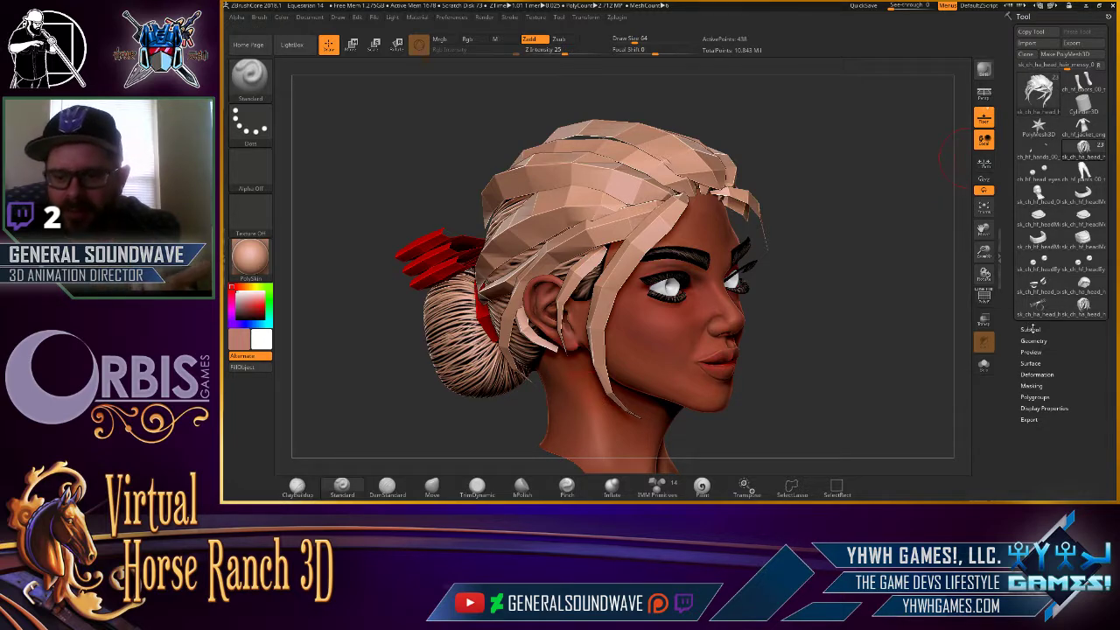
pyautogui.click(1031, 329)
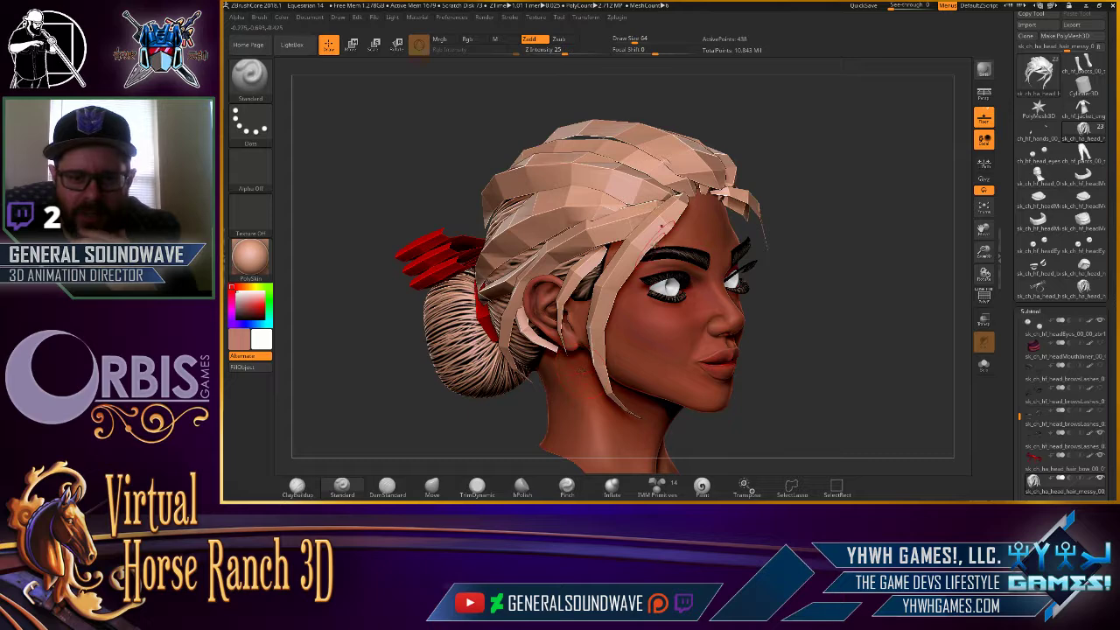
# Rotate the head, scroll the Subtool list, and select the ch_hf_head subtool.
pyautogui.moveTo(756, 190)
pyautogui.mouseDown()
pyautogui.moveTo(805, 210)
pyautogui.moveTo(794, 226)
pyautogui.moveTo(804, 220)
pyautogui.mouseUp()
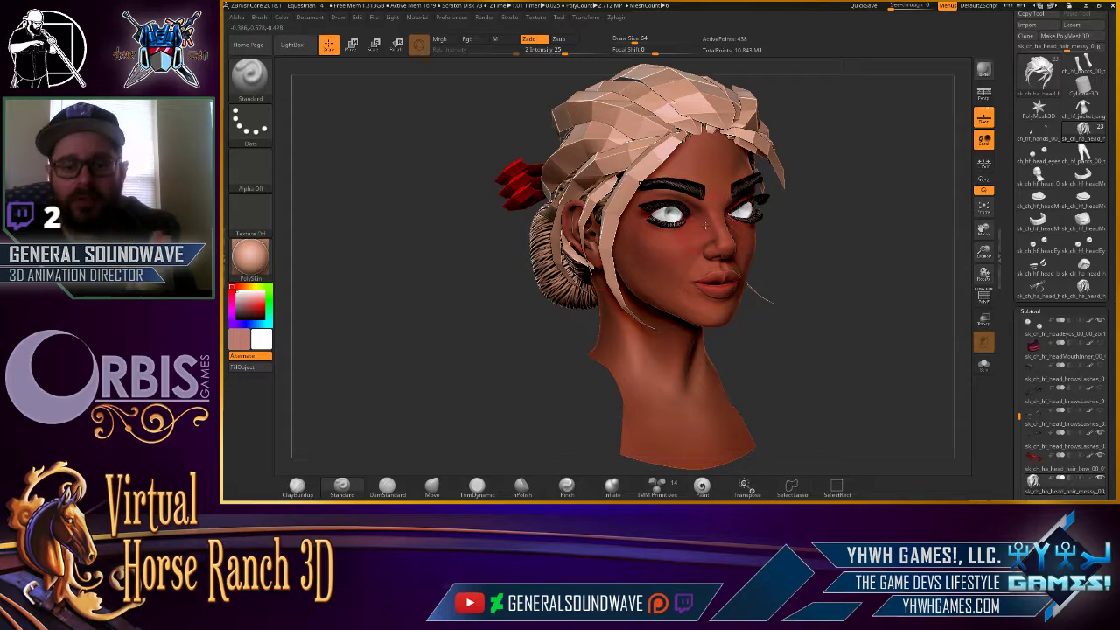
pyautogui.moveTo(665, 214)
pyautogui.mouseDown()
pyautogui.moveTo(785, 243)
pyautogui.moveTo(665, 237)
pyautogui.mouseUp()
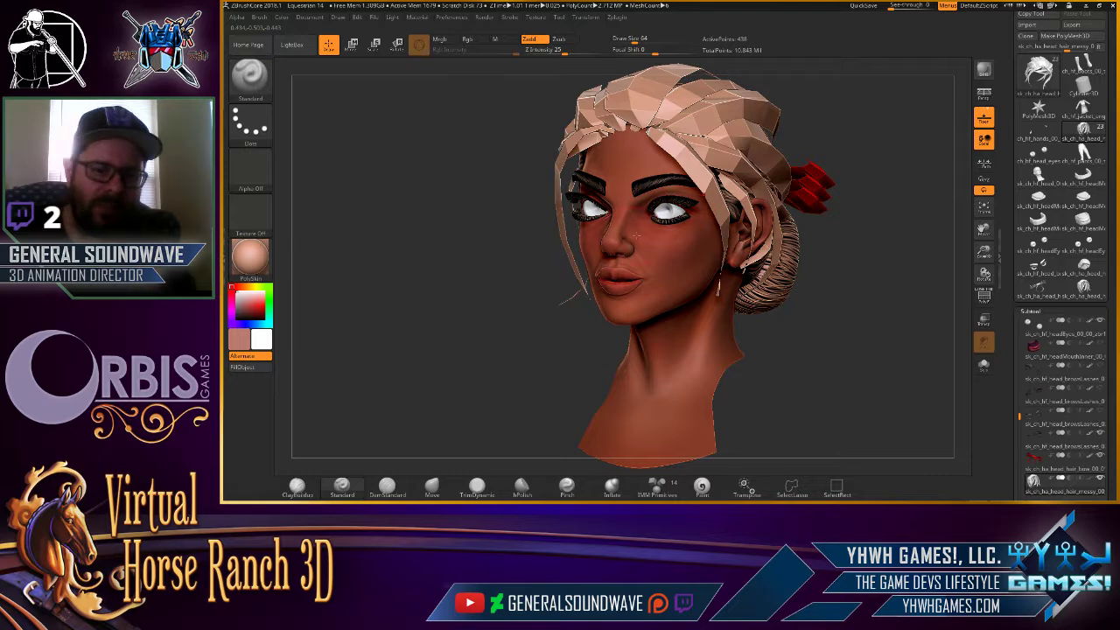
pyautogui.moveTo(560, 322)
pyautogui.mouseDown()
pyautogui.moveTo(586, 307)
pyautogui.moveTo(555, 313)
pyautogui.mouseUp()
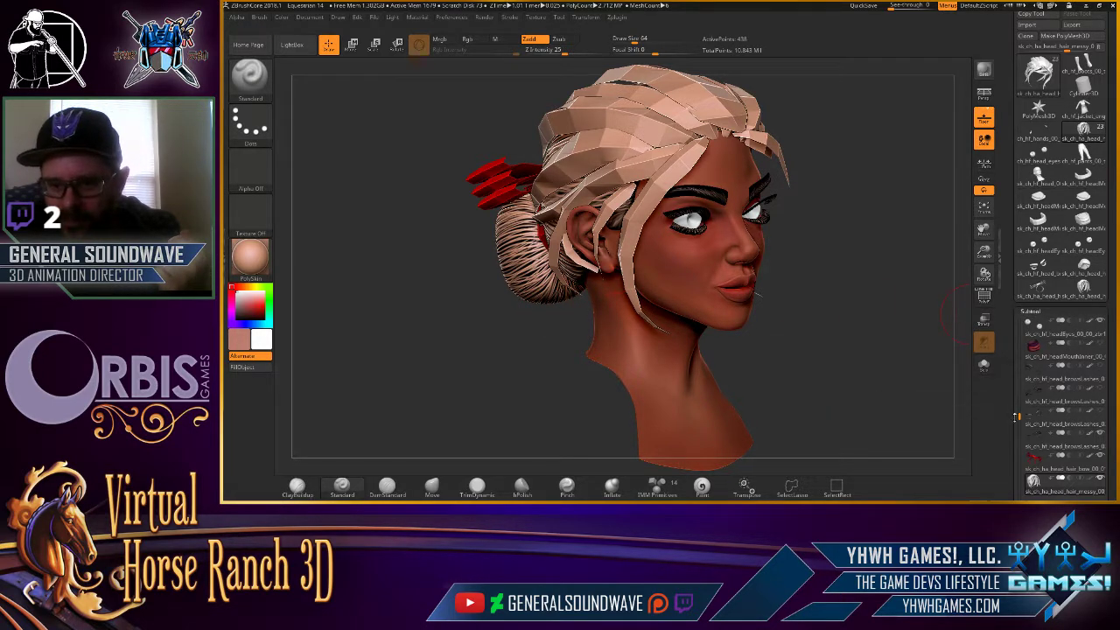
pyautogui.moveTo(1017, 417); pyautogui.dragTo(1019, 348)
pyautogui.moveTo(1064, 400)
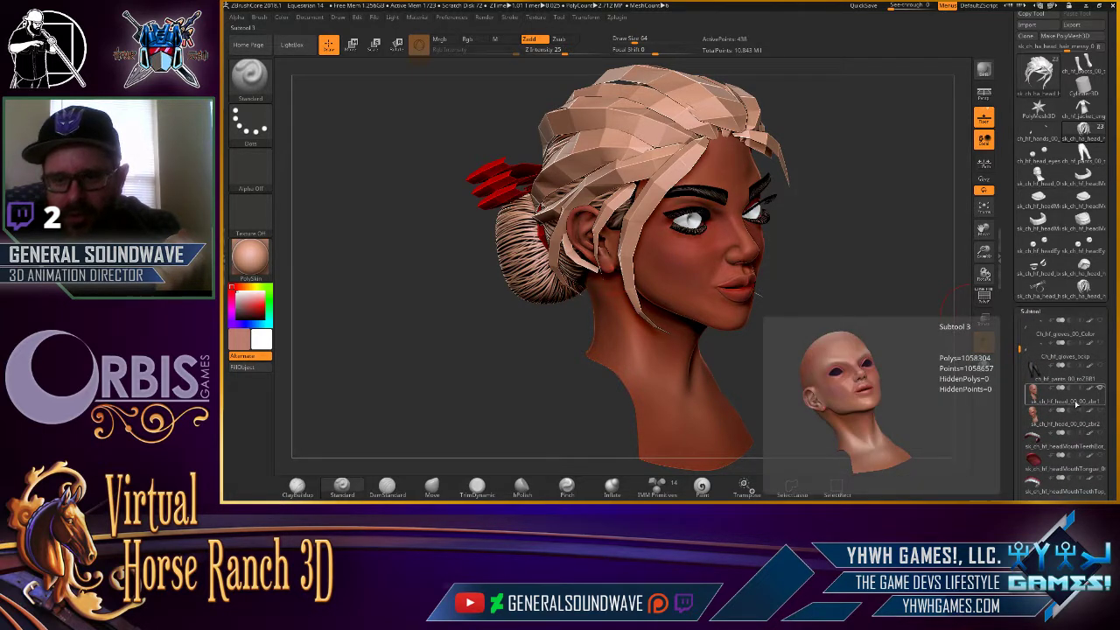
pyautogui.click(1084, 404)
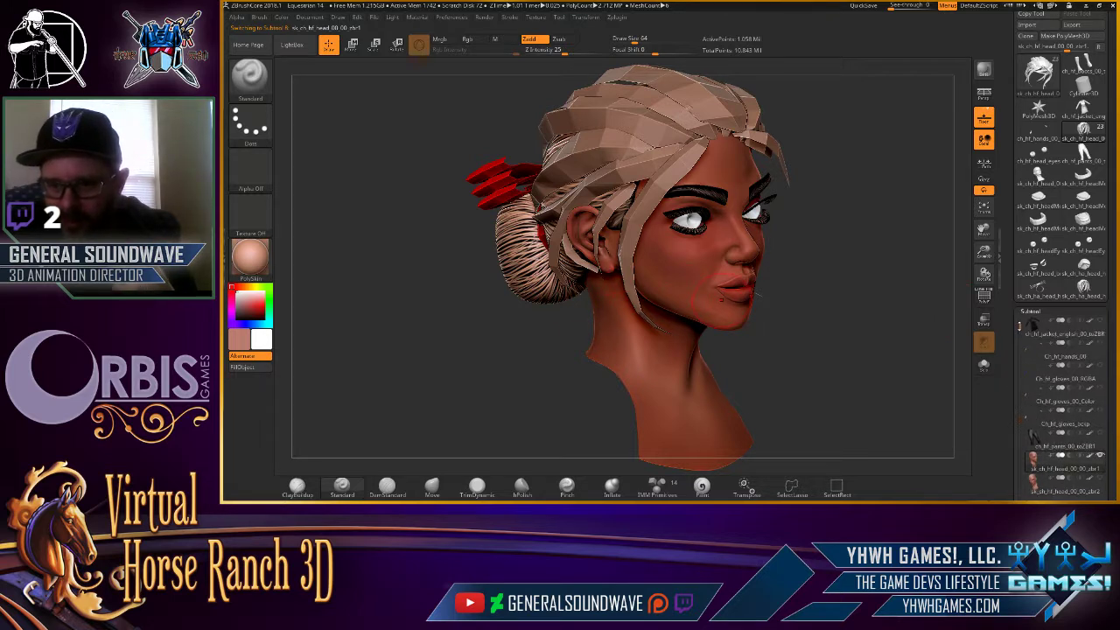
pyautogui.moveTo(1018, 352); pyautogui.dragTo(1010, 386)
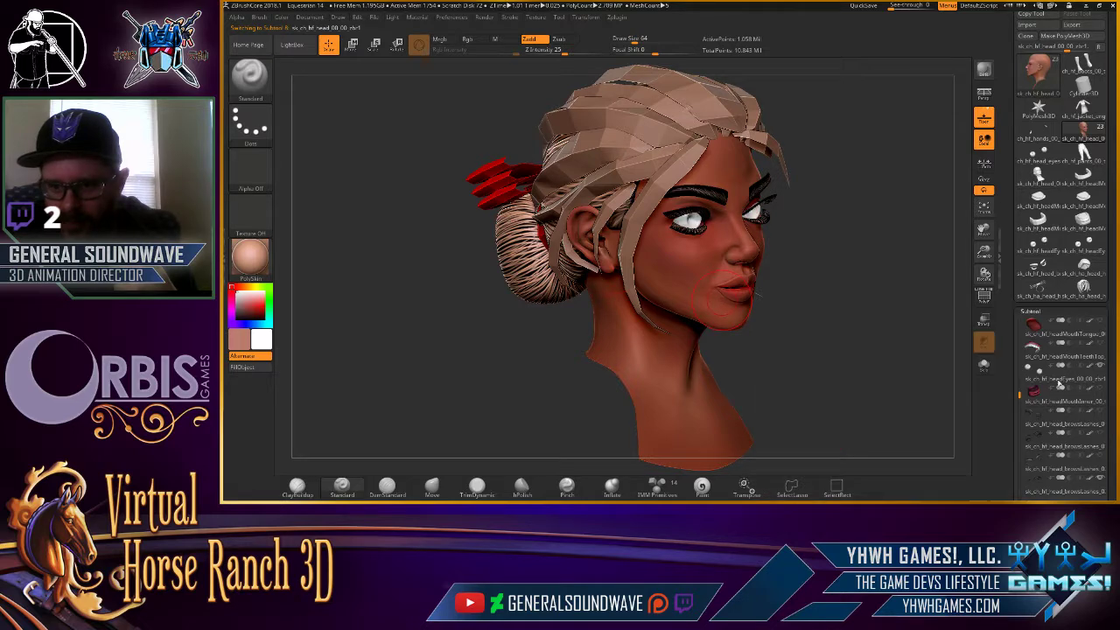
pyautogui.moveTo(1016, 393)
pyautogui.mouseDown()
pyautogui.moveTo(1020, 344)
pyautogui.moveTo(1014, 357)
pyautogui.mouseUp()
# Hide the bun, hair, red bow and brows/lashes subtools, leaving the head bald.
pyautogui.click(1101, 326)
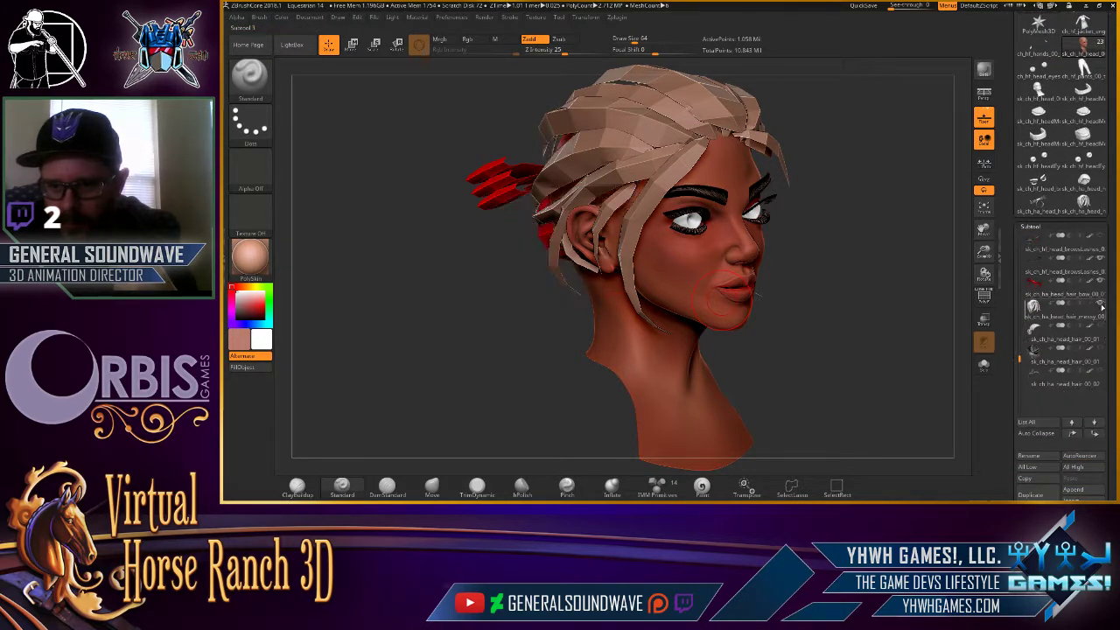
pyautogui.click(1101, 306)
pyautogui.click(1103, 282)
pyautogui.click(1101, 261)
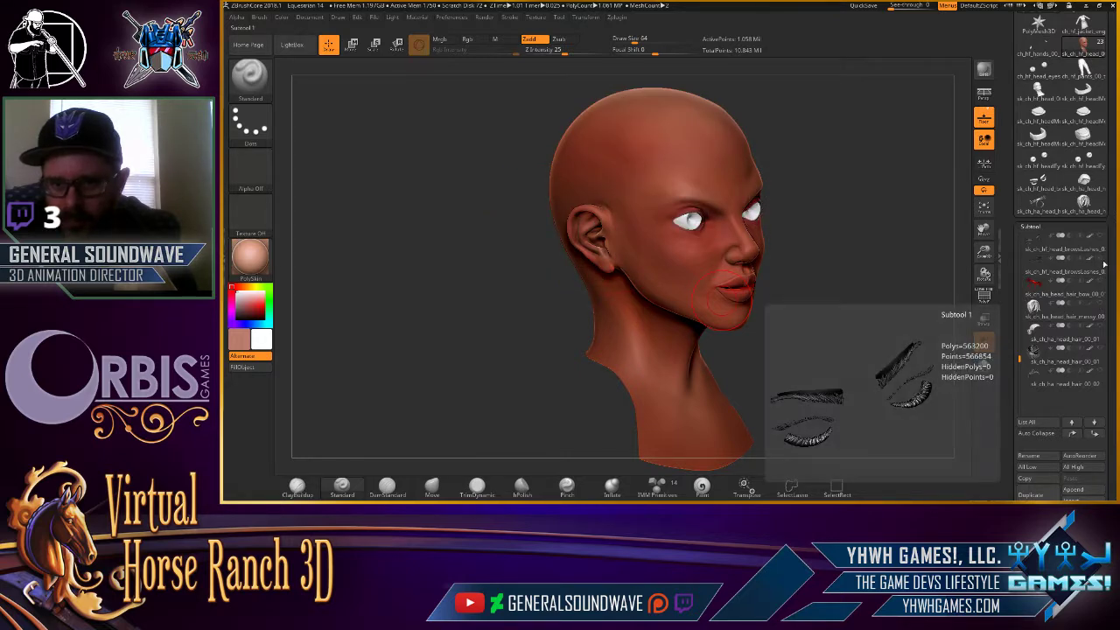
pyautogui.moveTo(858, 280)
pyautogui.keyDown('shift'); pyautogui.mouseDown()
pyautogui.moveTo(838, 280)
pyautogui.moveTo(853, 268)
pyautogui.moveTo(860, 280)
pyautogui.moveTo(806, 293)
pyautogui.mouseUp(); pyautogui.keyUp('shift')
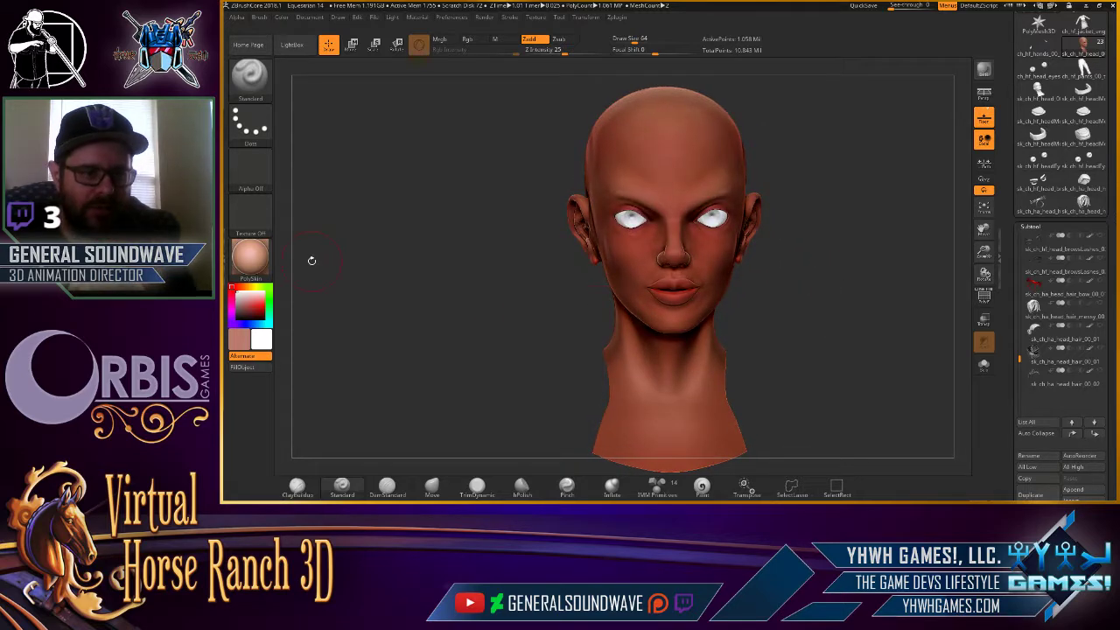
# Apply the Flat Color standard material to the head and rotate it to inspect the skin.
pyautogui.click(251, 256)
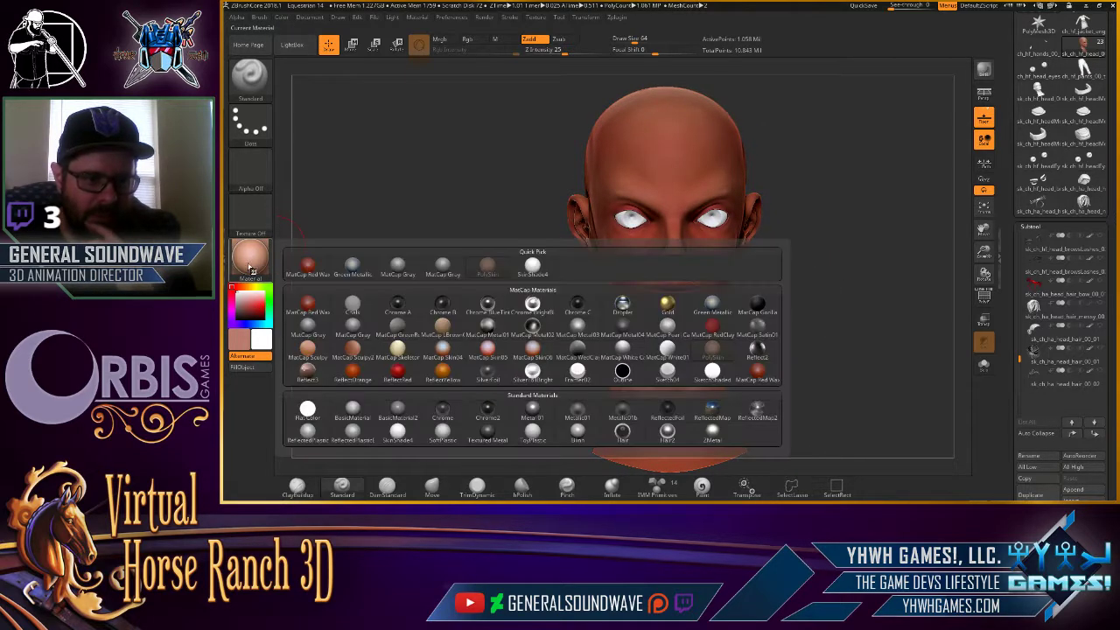
pyautogui.click(261, 255)
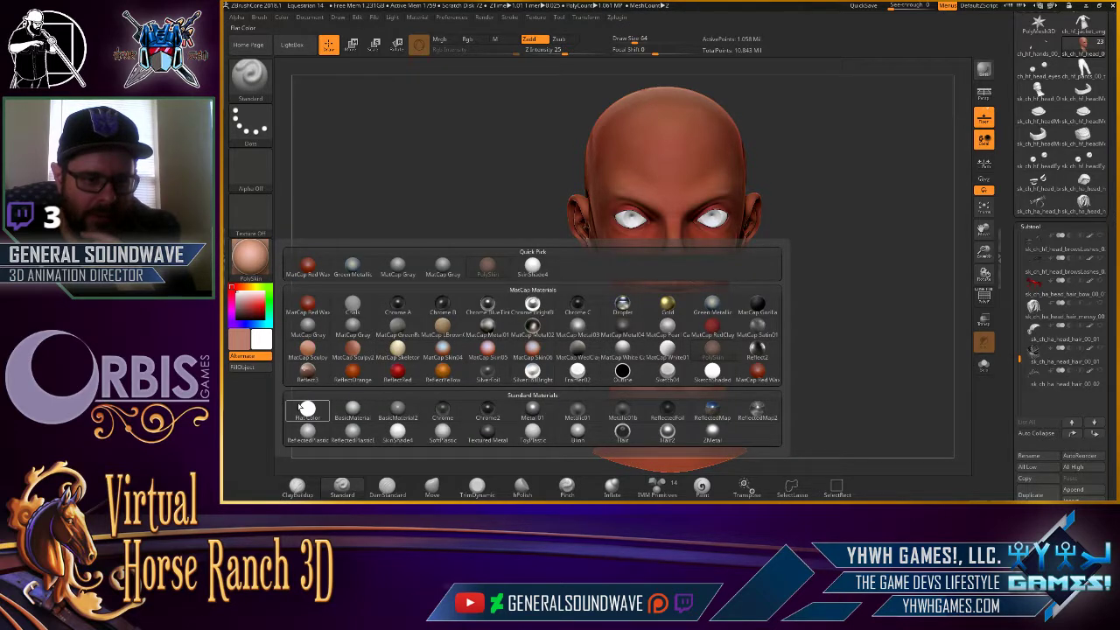
pyautogui.click(305, 409)
pyautogui.moveTo(362, 333)
pyautogui.mouseDown()
pyautogui.moveTo(533, 290)
pyautogui.moveTo(558, 196)
pyautogui.mouseUp()
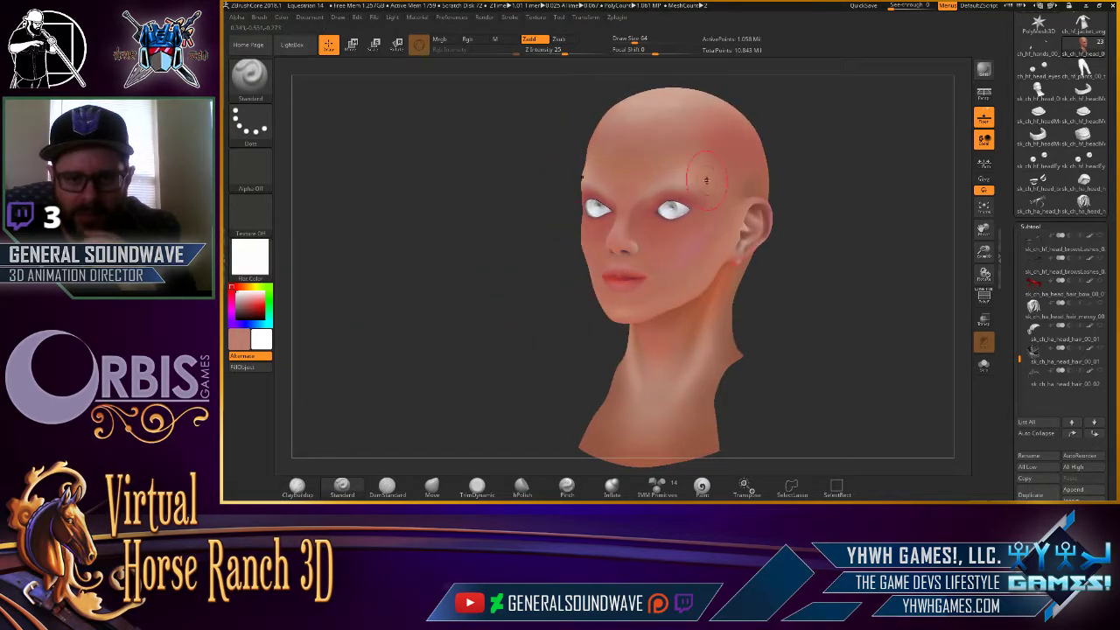
pyautogui.moveTo(706, 179)
pyautogui.mouseDown()
pyautogui.moveTo(594, 213)
pyautogui.moveTo(489, 278)
pyautogui.moveTo(473, 262)
pyautogui.moveTo(524, 282)
pyautogui.mouseUp()
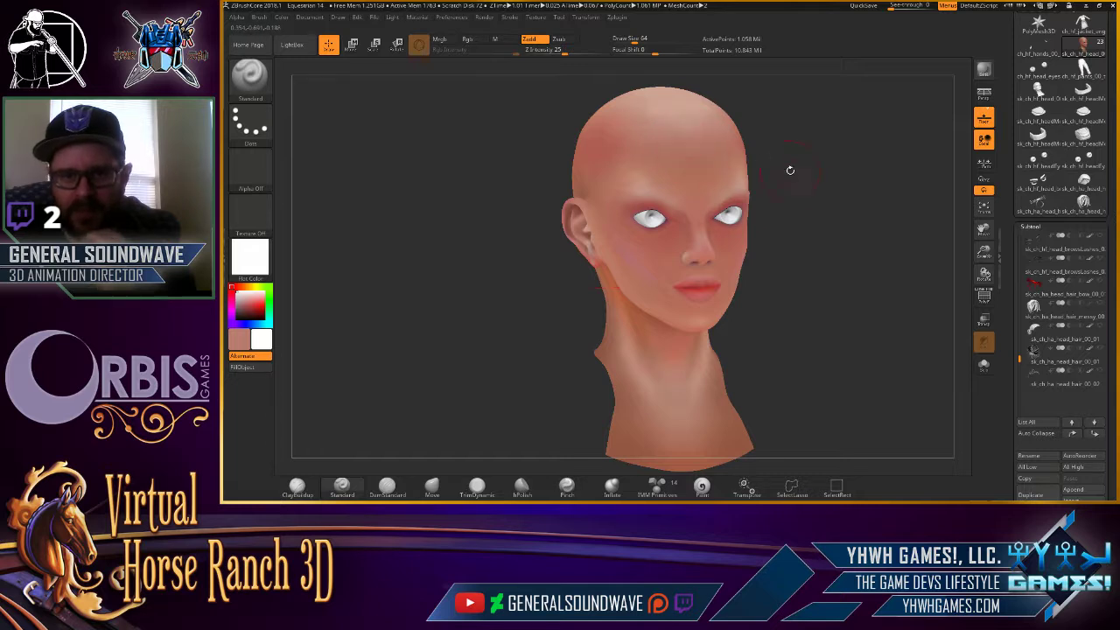
pyautogui.moveTo(788, 170); pyautogui.dragTo(811, 181)
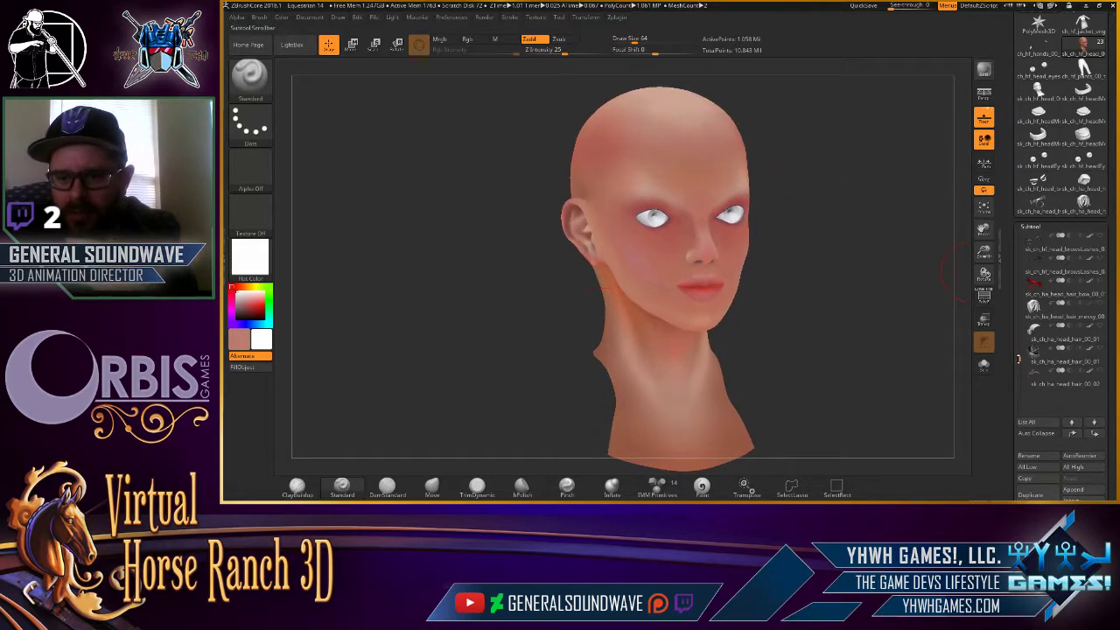
# Duplicate the head subtool in ZBrush's Subtool palette.
pyautogui.scroll(2, 1064, 316)
pyautogui.scroll(2, 1063, 315)
pyautogui.scroll(1, 1064, 315)
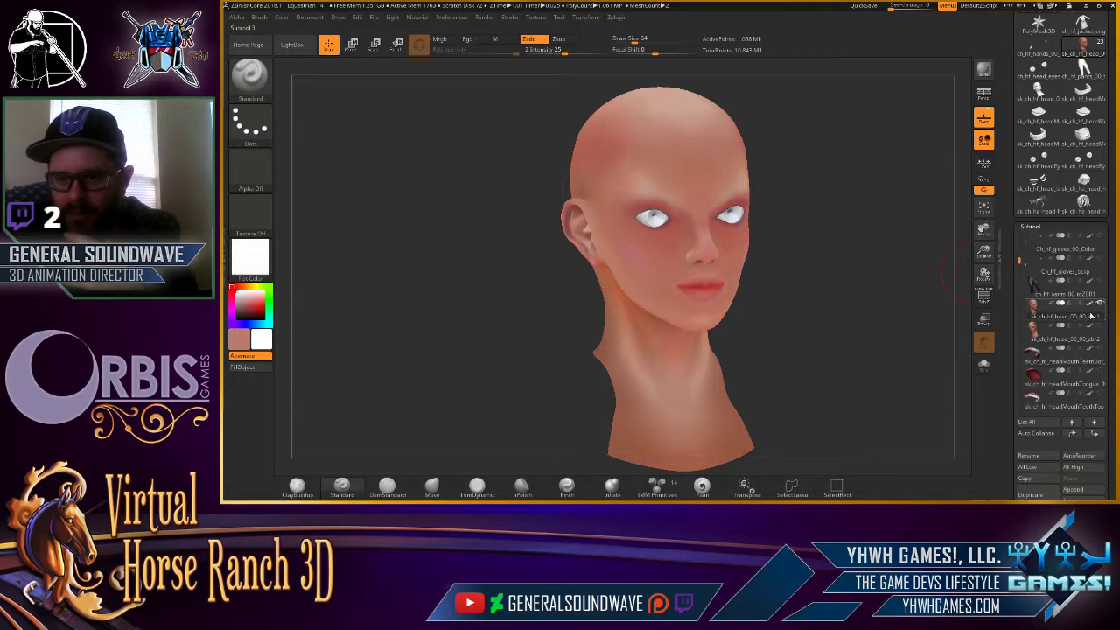
pyautogui.scroll(-2, 1114, 304)
pyautogui.scroll(-2, 1113, 305)
pyautogui.scroll(-1, 1113, 305)
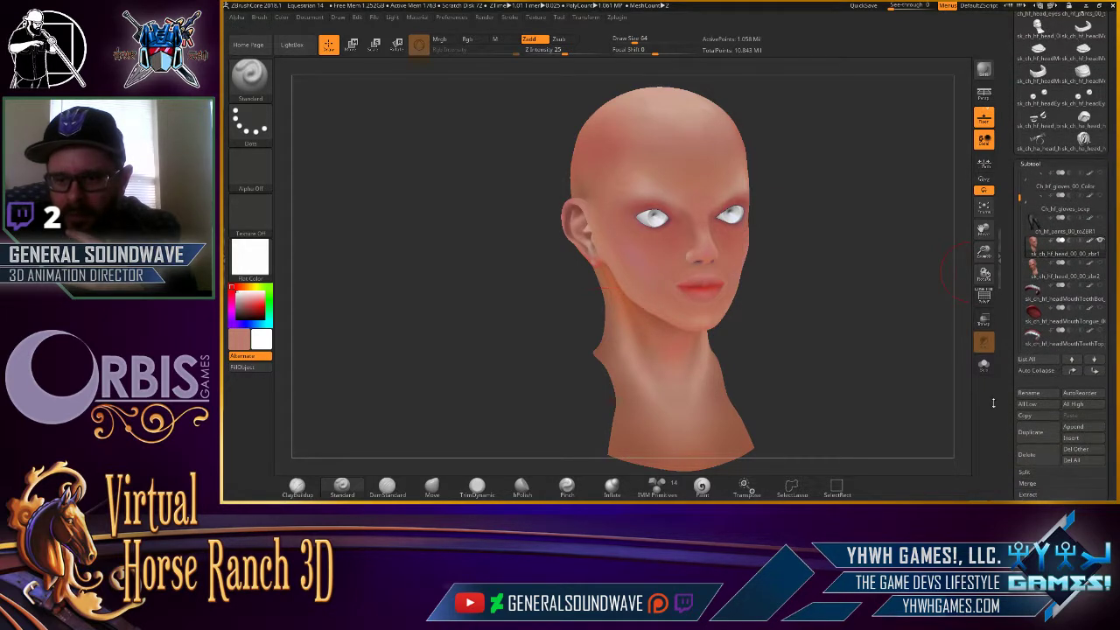
pyautogui.click(1033, 434)
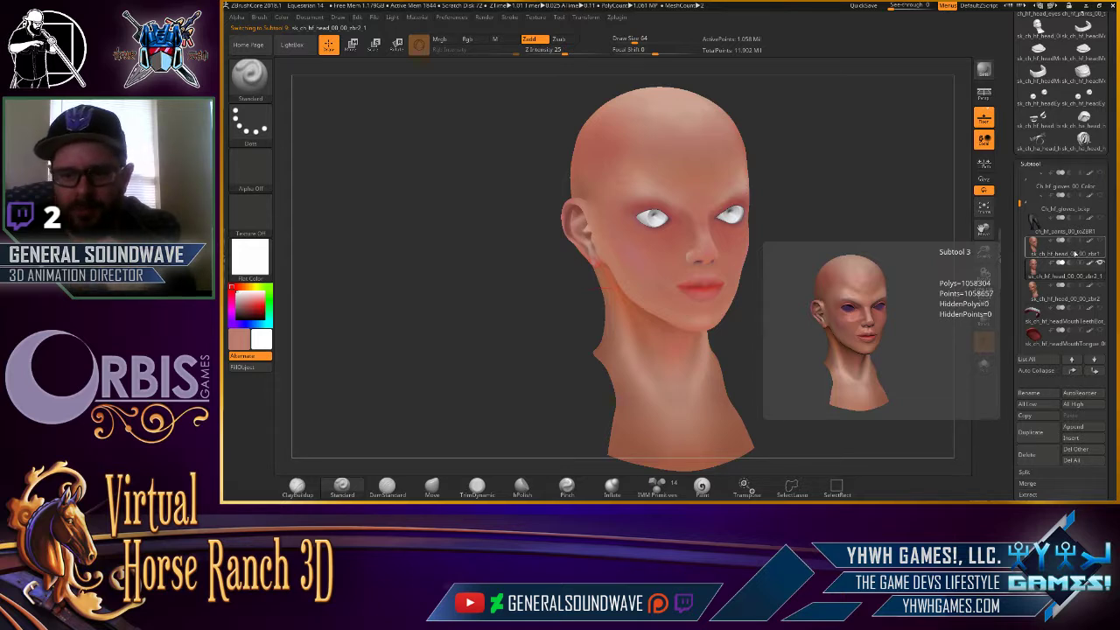
# Rotate the duplicated head to check it from several angles, then return to Chrome.
pyautogui.moveTo(928, 228)
pyautogui.mouseDown()
pyautogui.moveTo(864, 199)
pyautogui.moveTo(869, 213)
pyautogui.mouseUp()
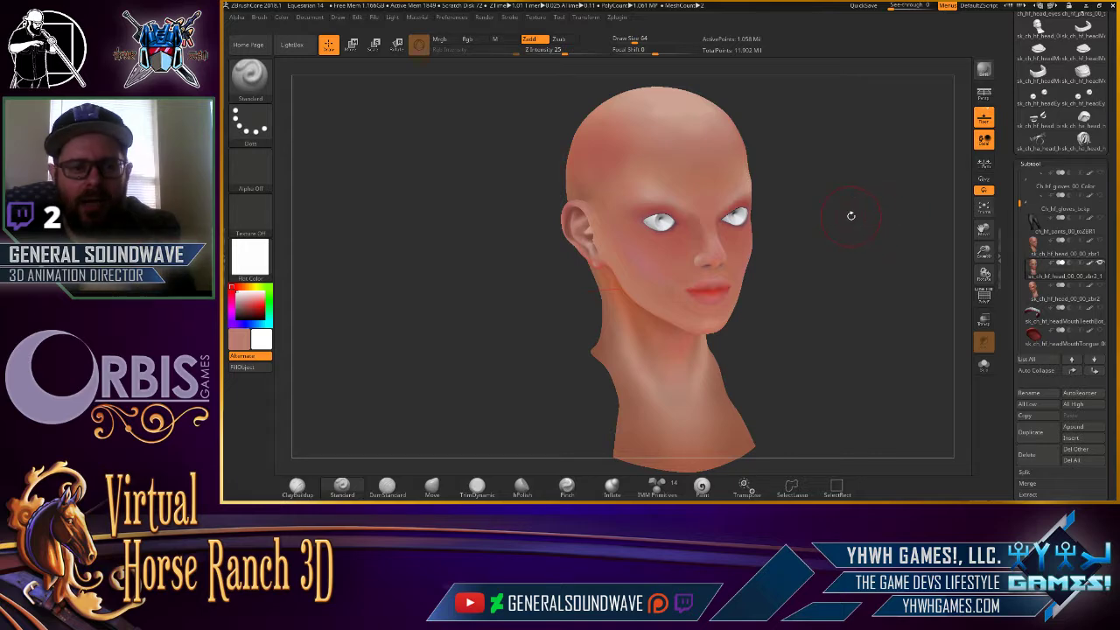
pyautogui.moveTo(860, 217); pyautogui.dragTo(856, 209)
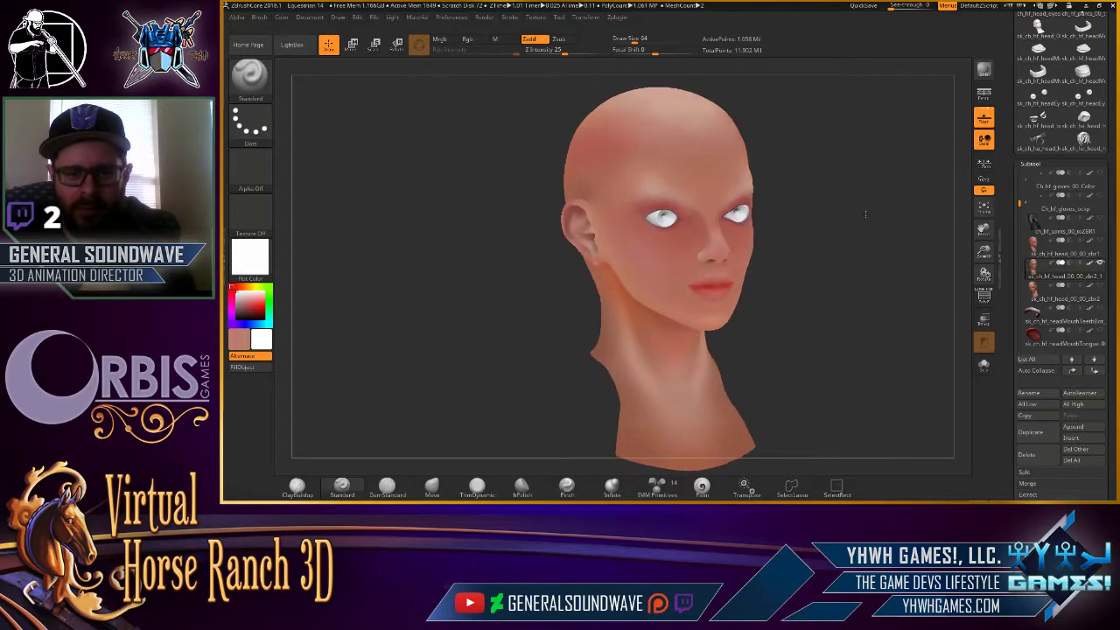
pyautogui.hotkey('alt', 'Tab')
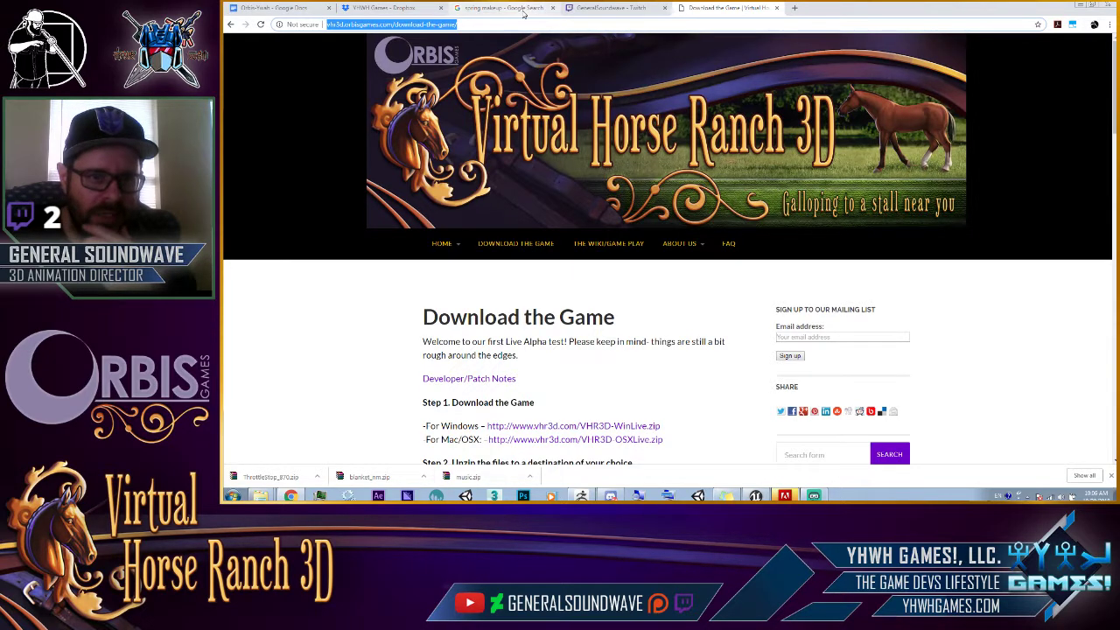
# Bring up the spring makeup Google Images results, then bring Streamlabs OBS forward.
pyautogui.click(524, 10)
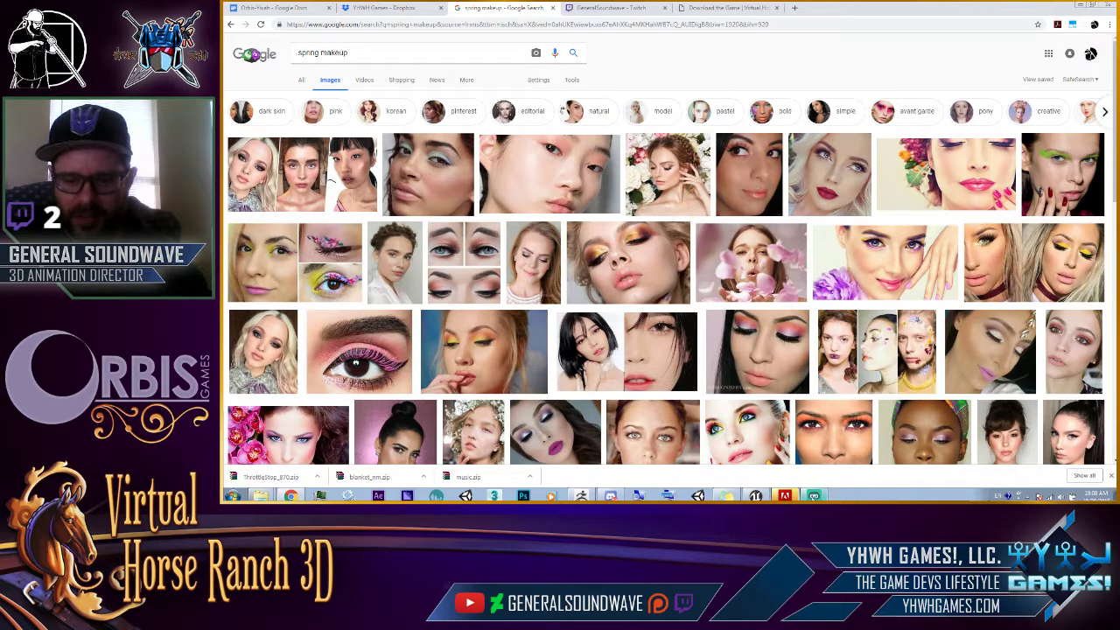
pyautogui.click(815, 496)
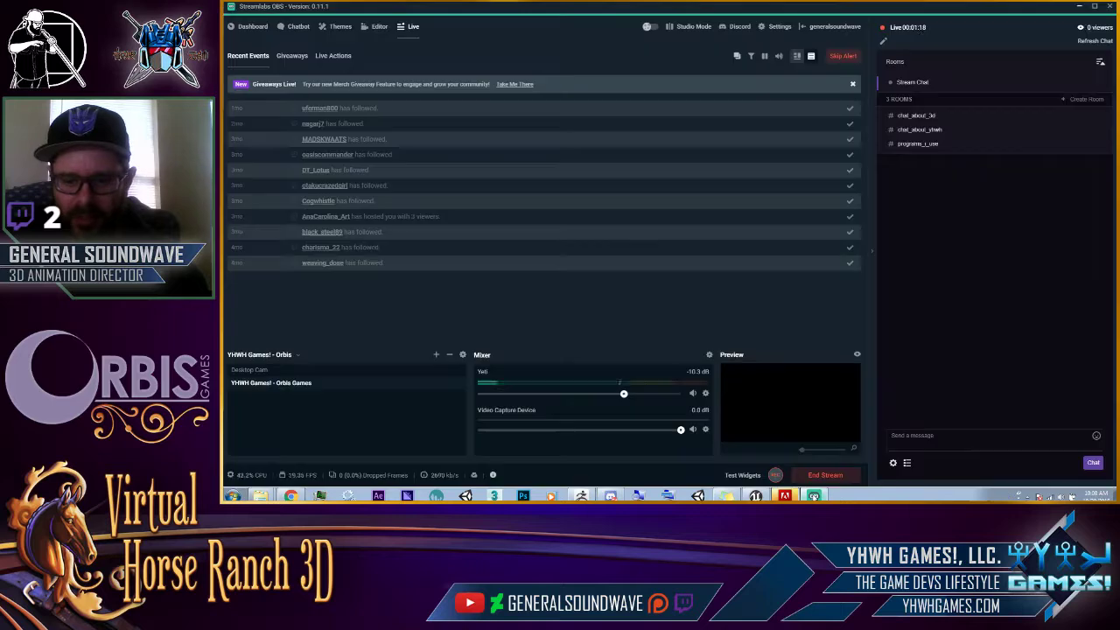
# Minimize Streamlabs OBS so the spring makeup image results show again.
pyautogui.click(818, 496)
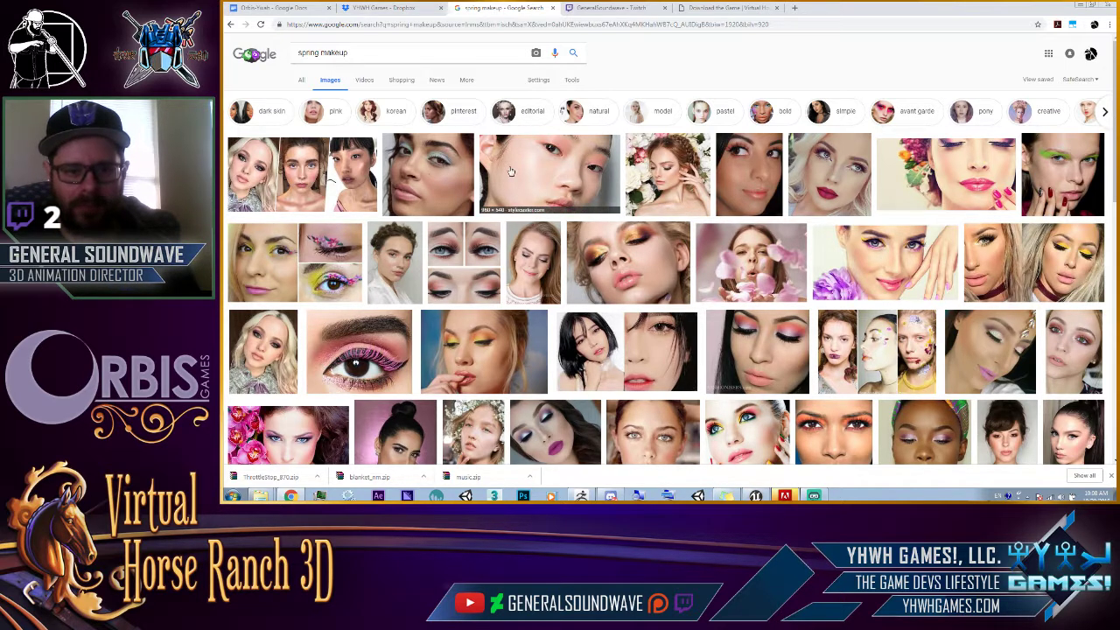
# Search Google Images for 'makeup tutorial' in a new tab.
pyautogui.click(795, 7)
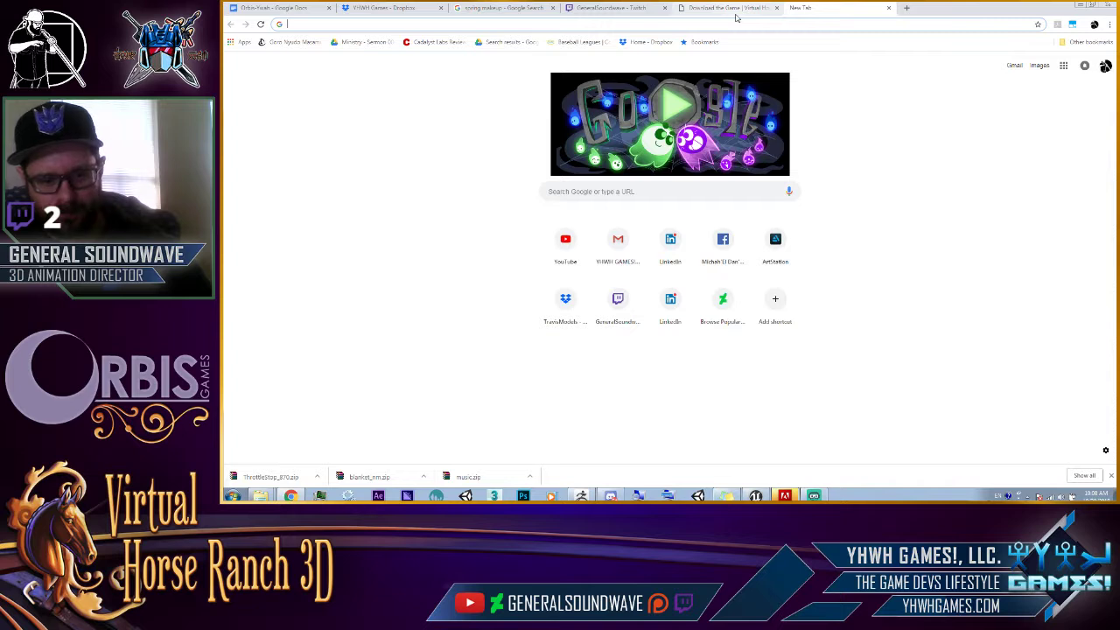
pyautogui.write('maku')
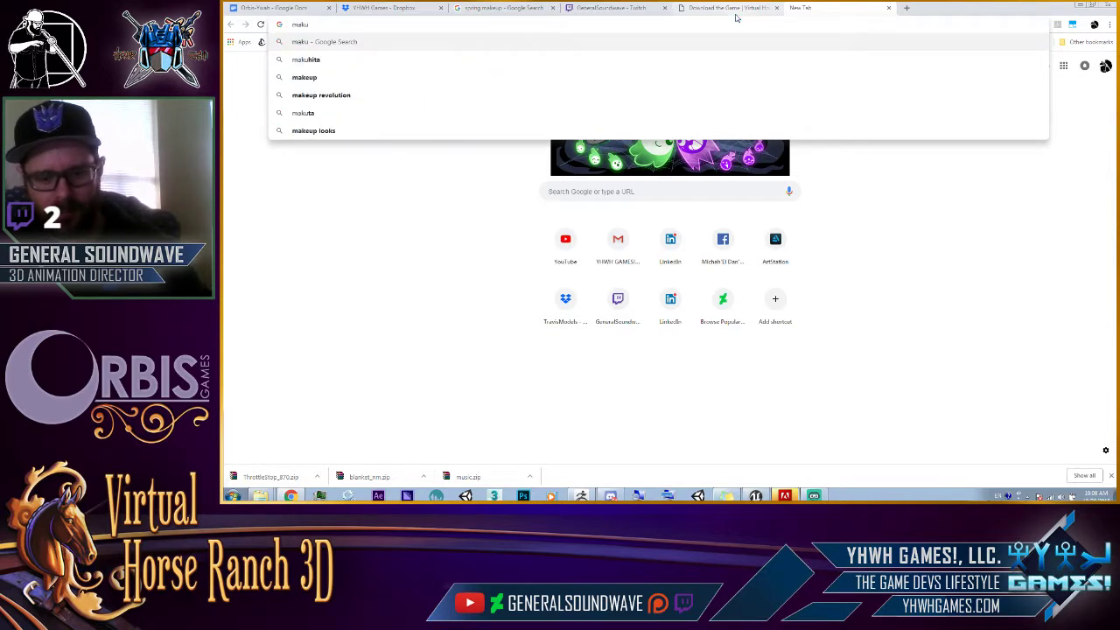
pyautogui.press('BackSpace')
pyautogui.write('eup ')
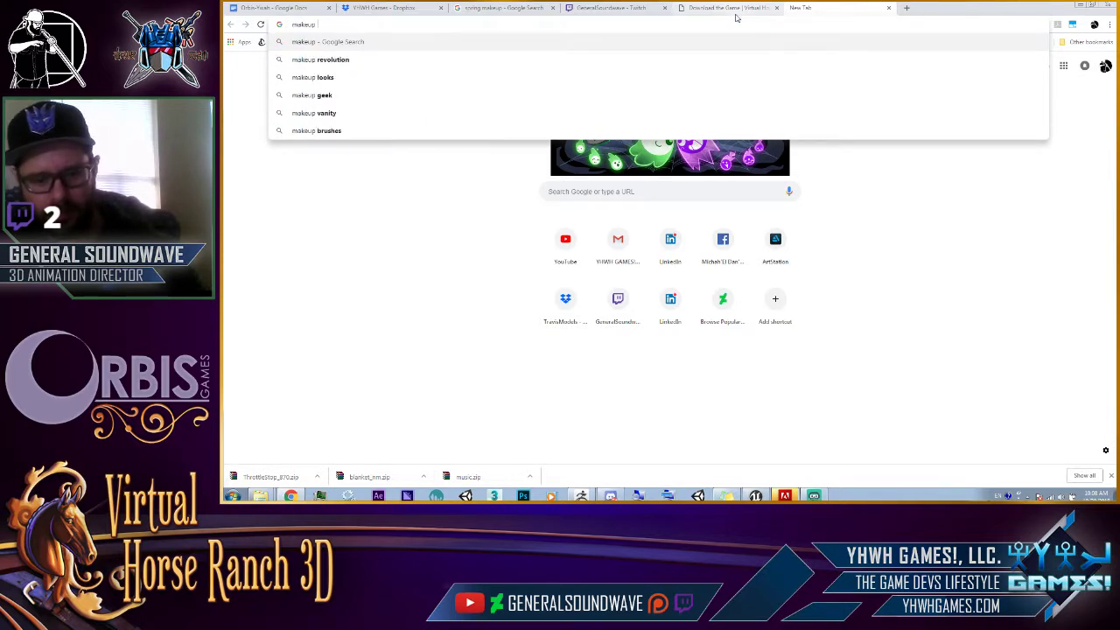
pyautogui.write('tuto')
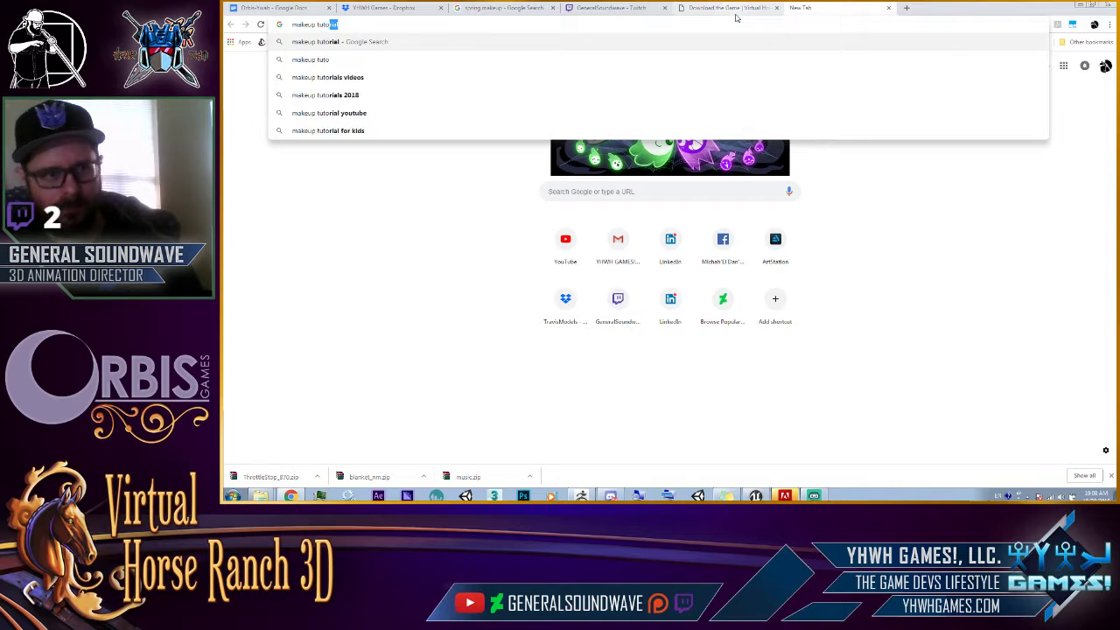
pyautogui.press('Return')
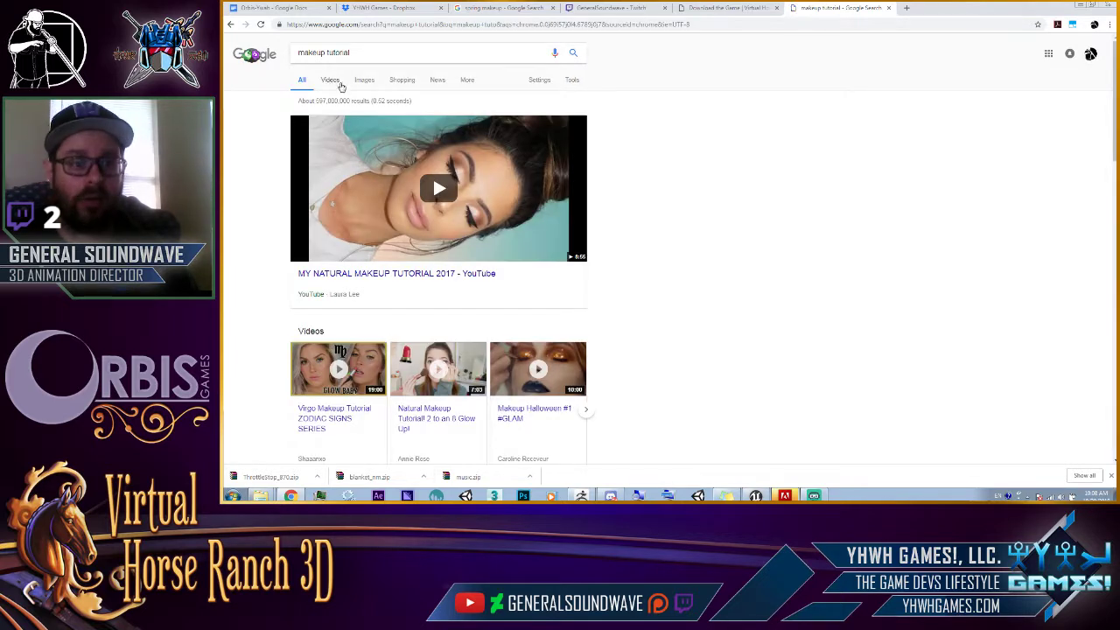
pyautogui.click(364, 82)
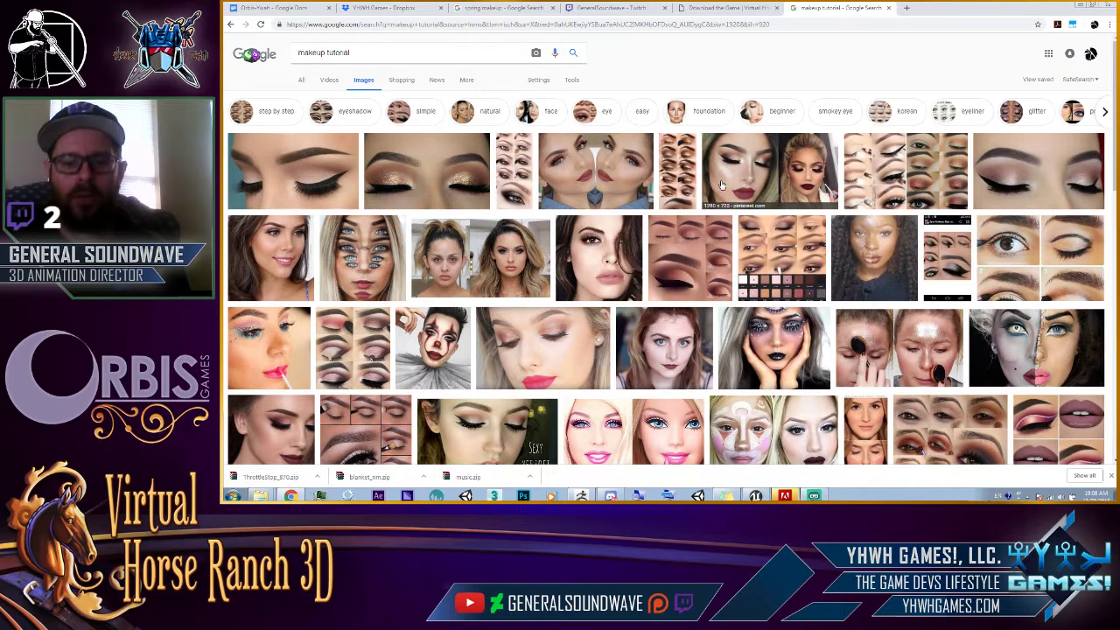
# Scroll the results and open the '70s Makeup Tutorial For Clown Contouring' image preview.
pyautogui.scroll(-2, 322, 347)
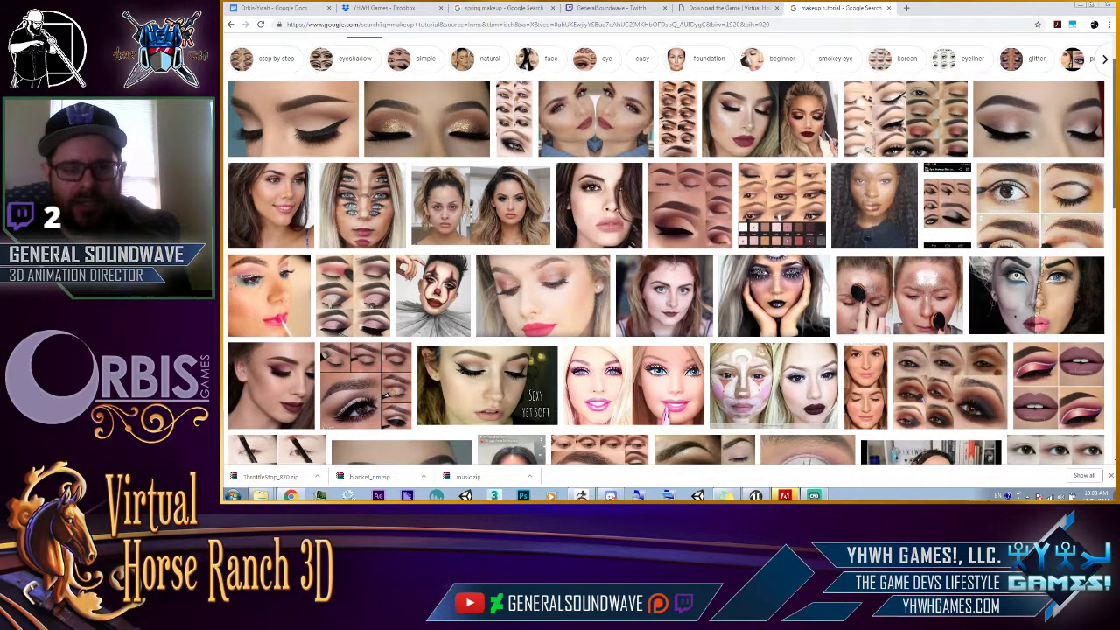
pyautogui.scroll(-1, 322, 348)
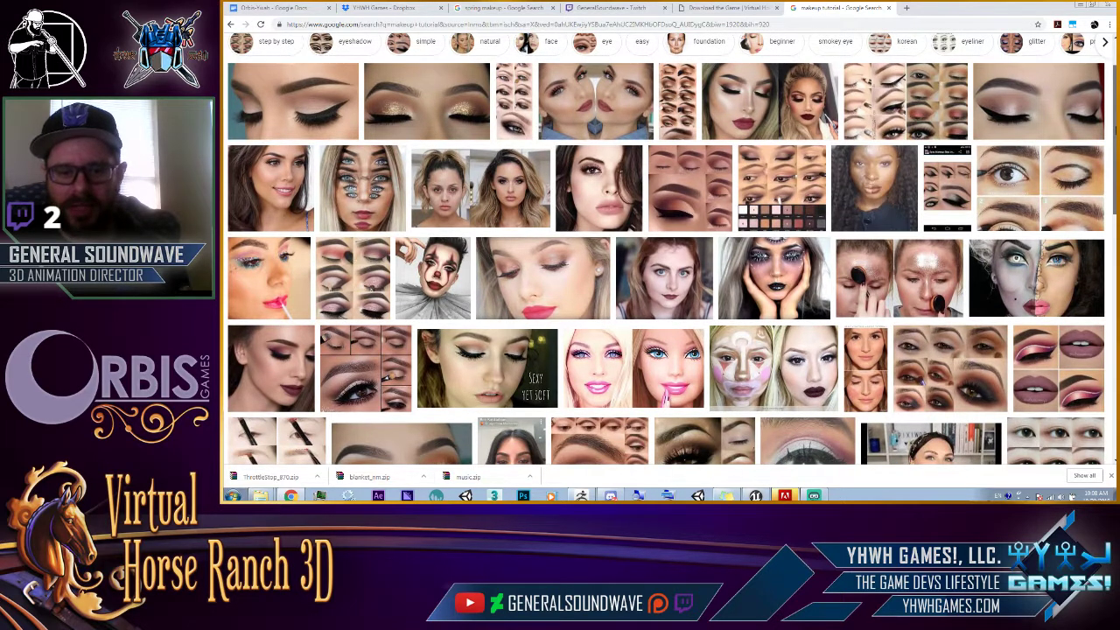
pyautogui.scroll(-1, 666, 262)
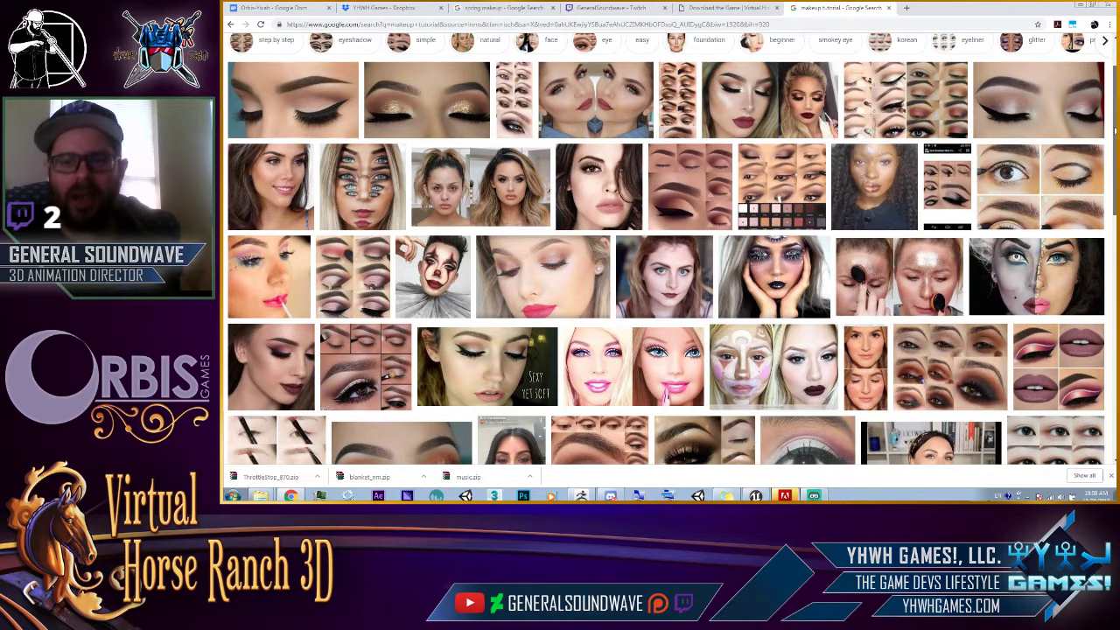
pyautogui.scroll(-1, 665, 262)
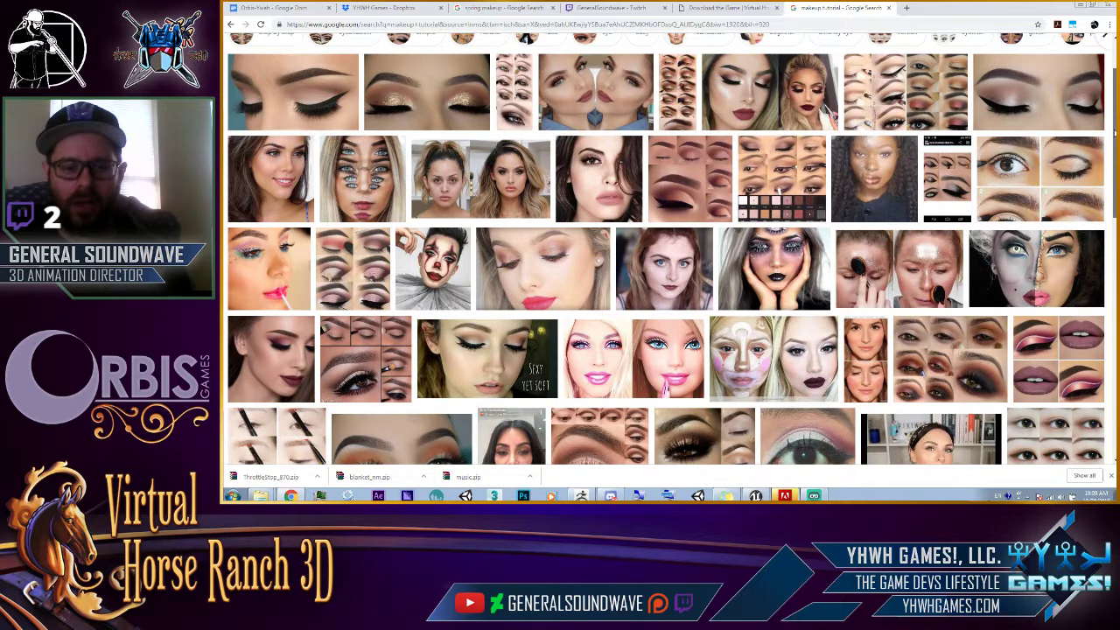
pyautogui.scroll(-2, 665, 263)
pyautogui.scroll(-1, 782, 265)
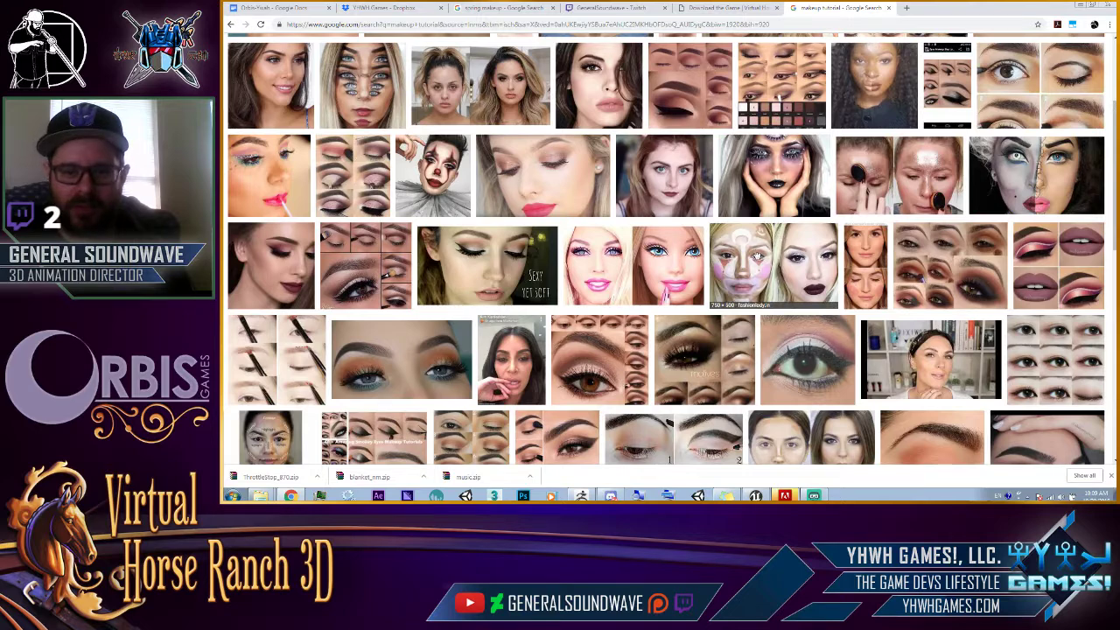
pyautogui.click(757, 255)
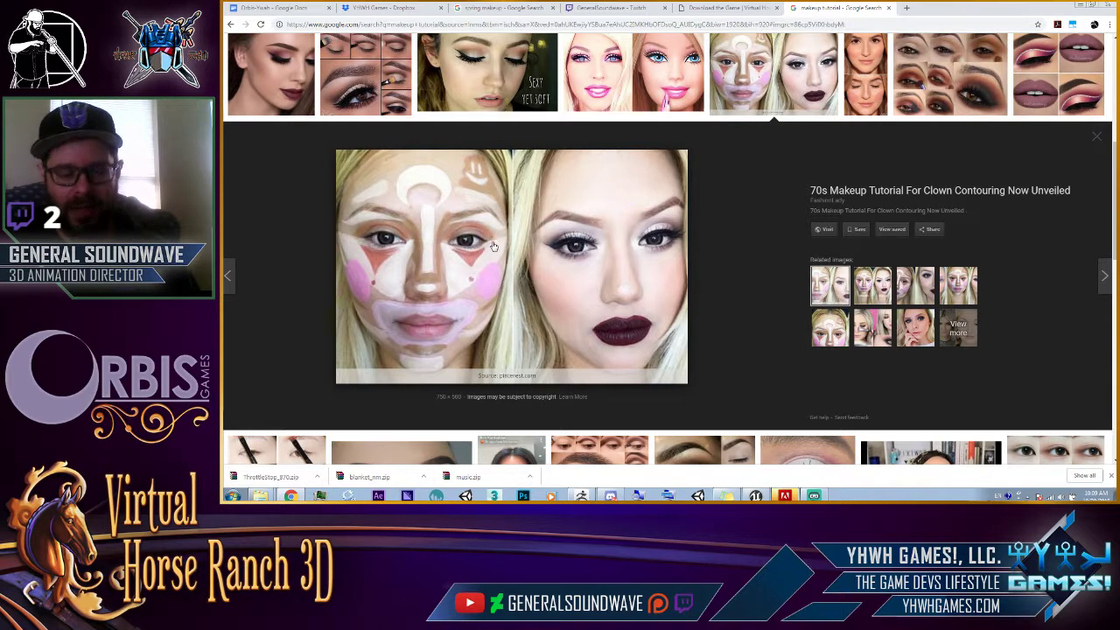
# Copy the clown-contouring image address and post it in the Twitch stream chat.
pyautogui.rightClick(499, 245)
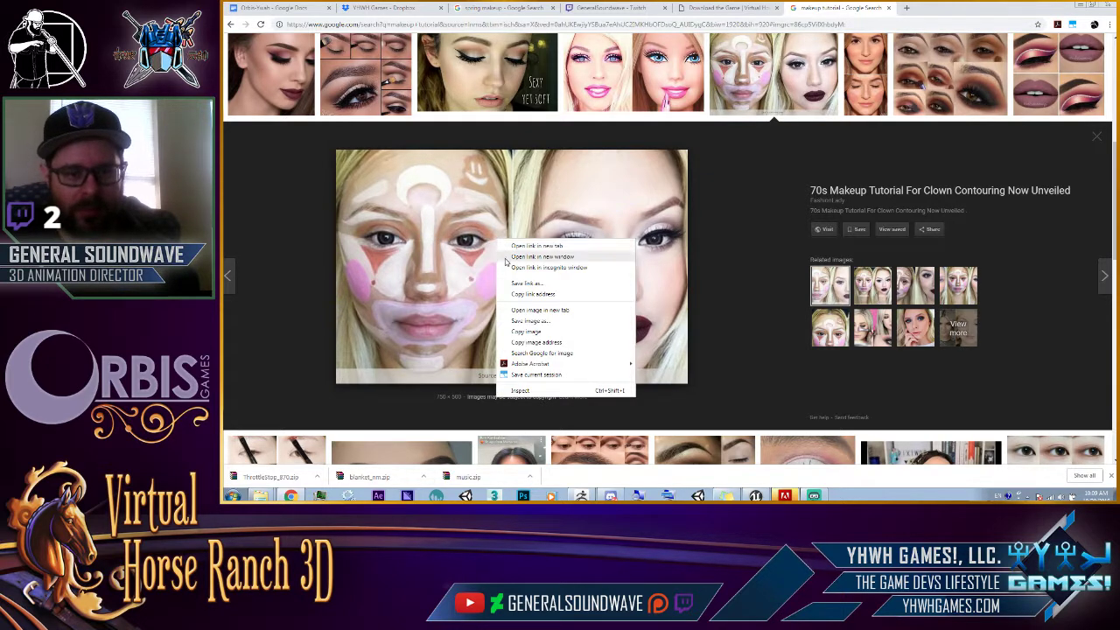
pyautogui.click(545, 342)
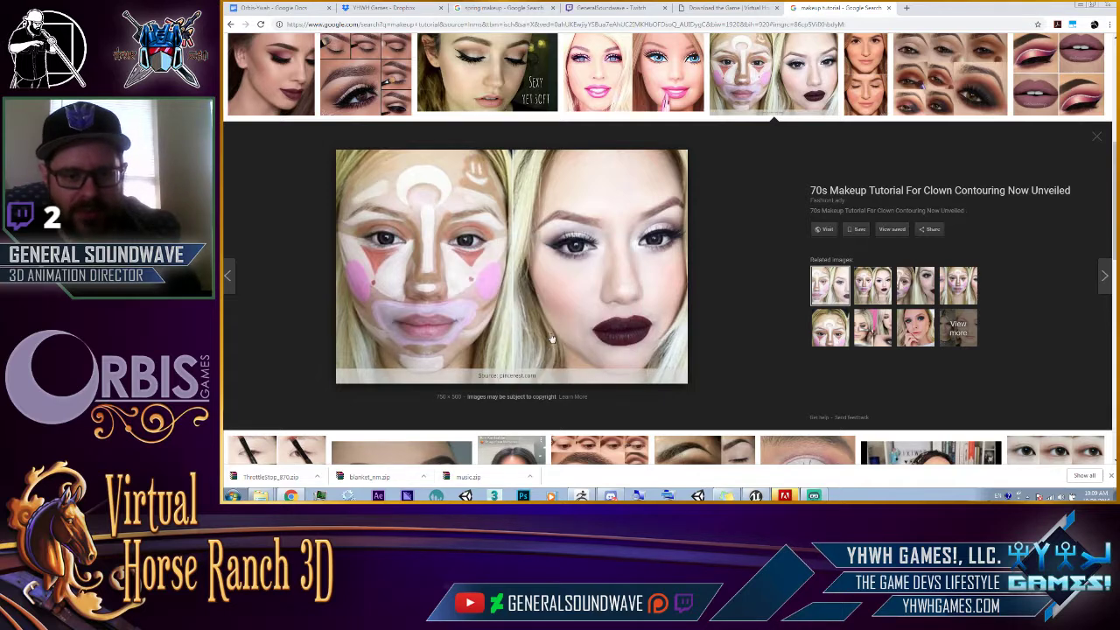
pyautogui.click(613, 7)
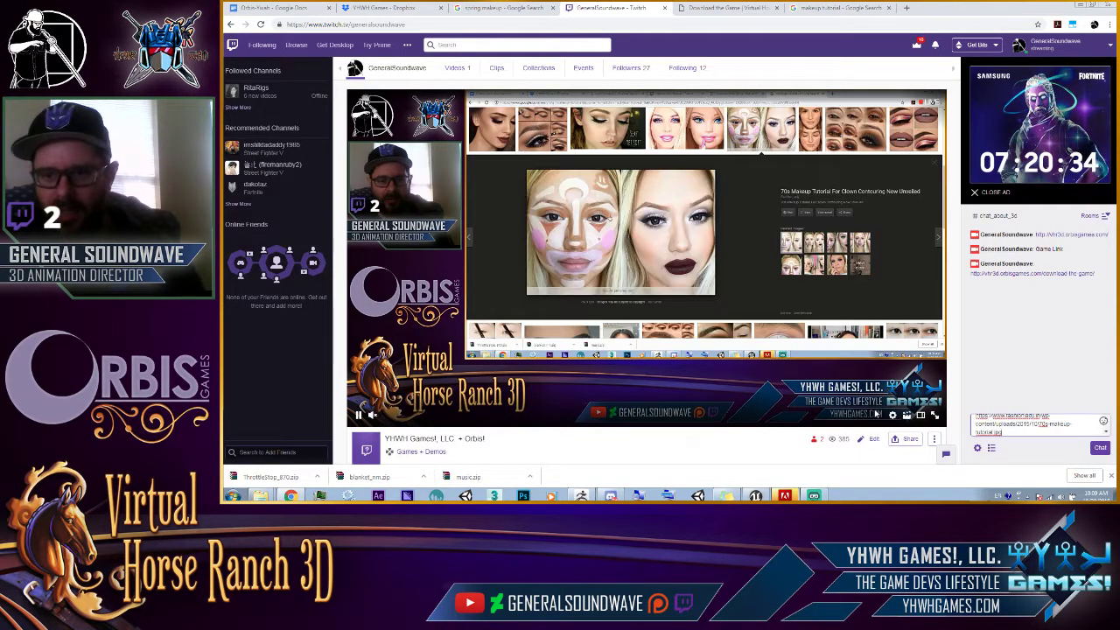
pyautogui.click(1006, 421)
pyautogui.write('https://www.fashionlady.in/wp-content/uploads/2015/10/70s-makeup-tutorial.jpg')
pyautogui.press('Return')
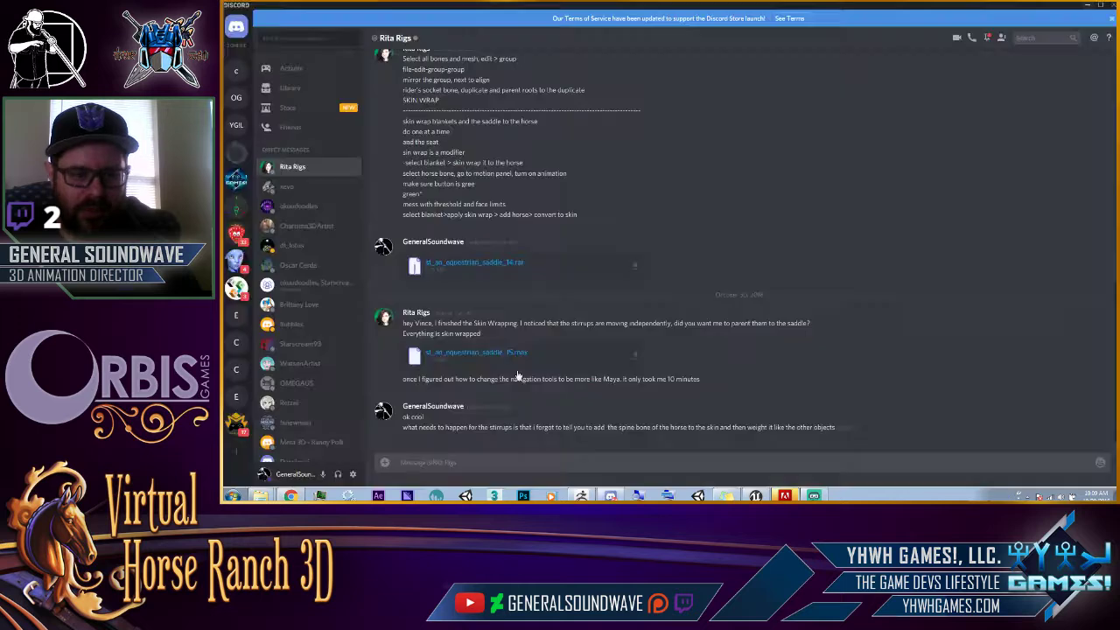
# In a Discord DM, send a two-line 'MAKEUP___ / ++++++++++++++++' header, then the clown-contouring image link.
pyautogui.hotkey('alt', 'Tab')
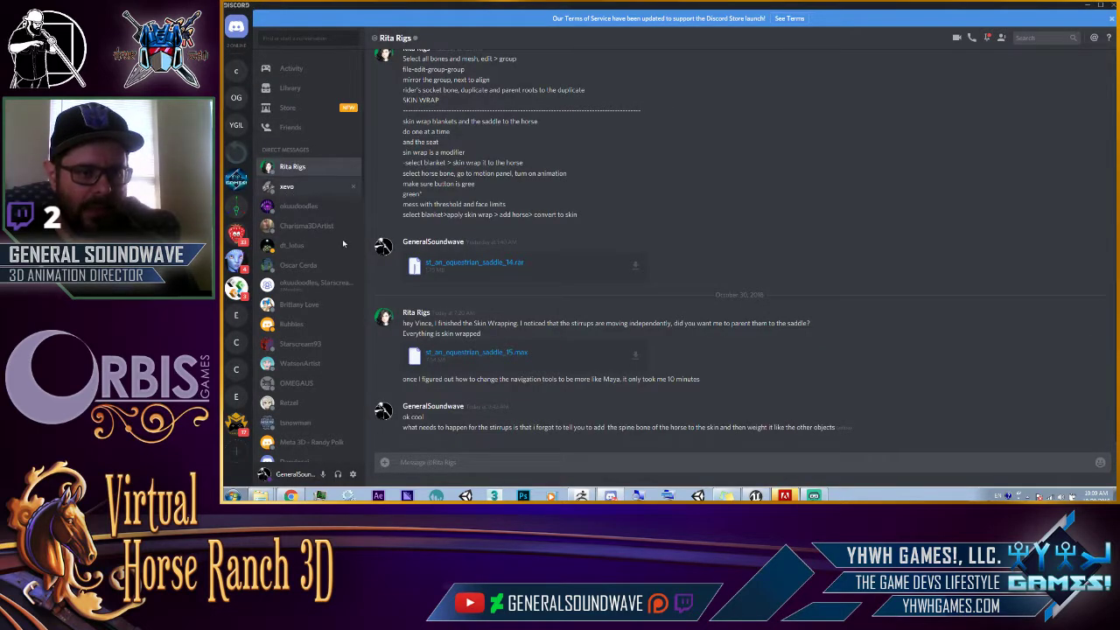
pyautogui.click(302, 187)
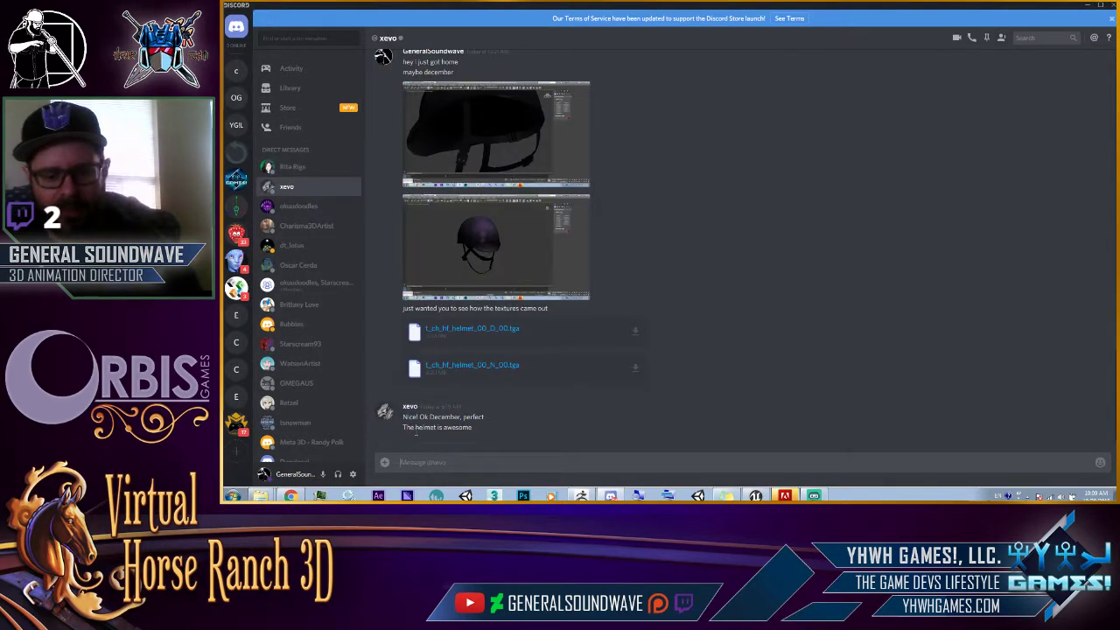
pyautogui.write('MAKE')
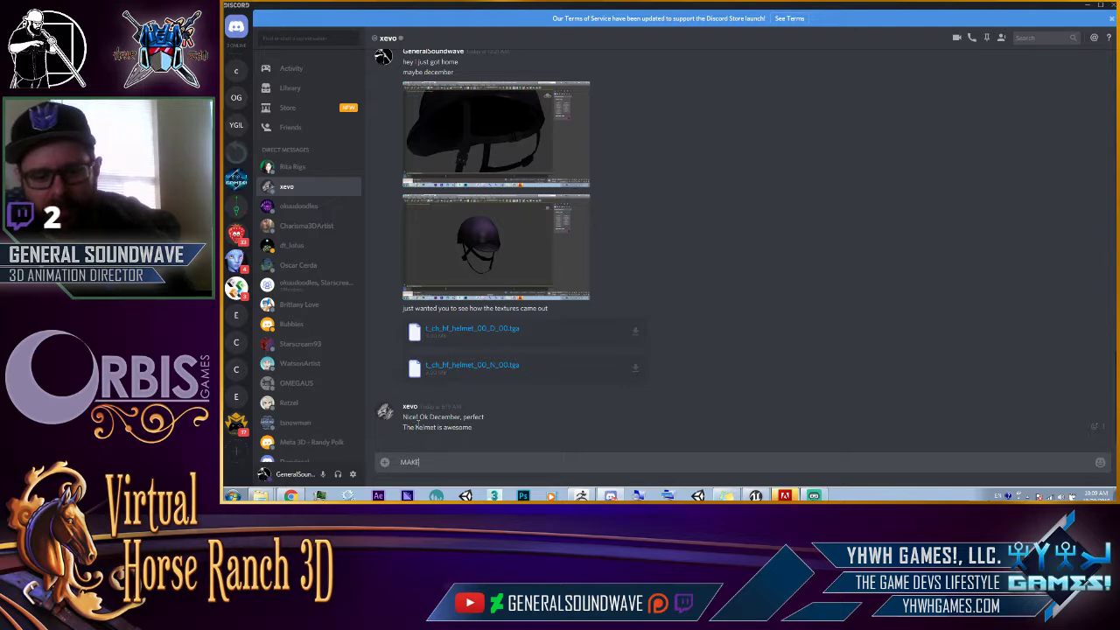
pyautogui.write('UP')
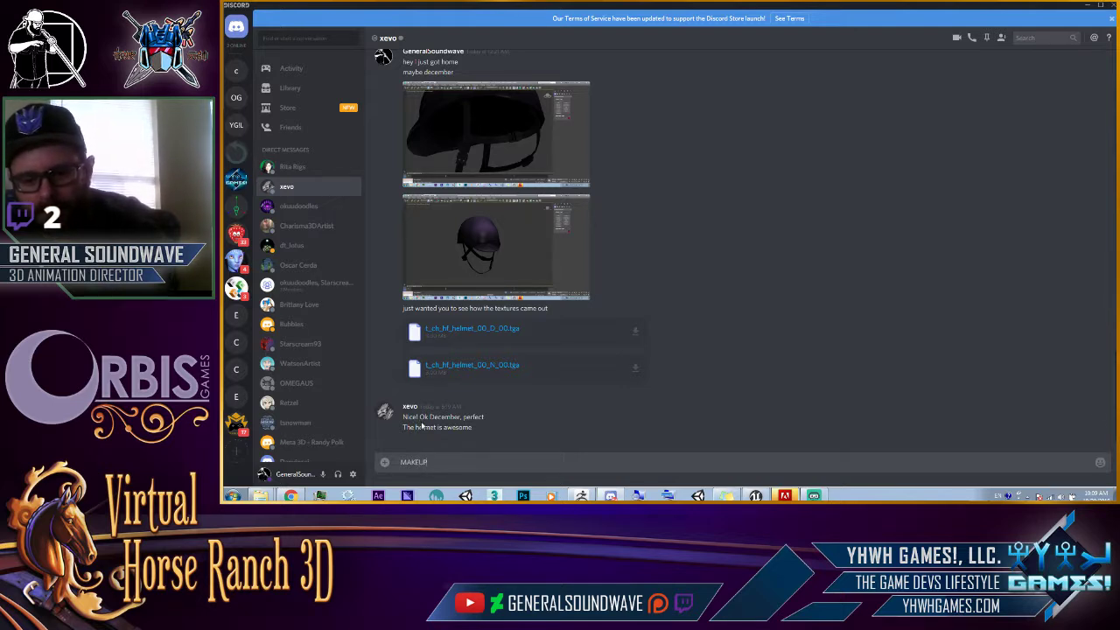
pyautogui.write('_______')
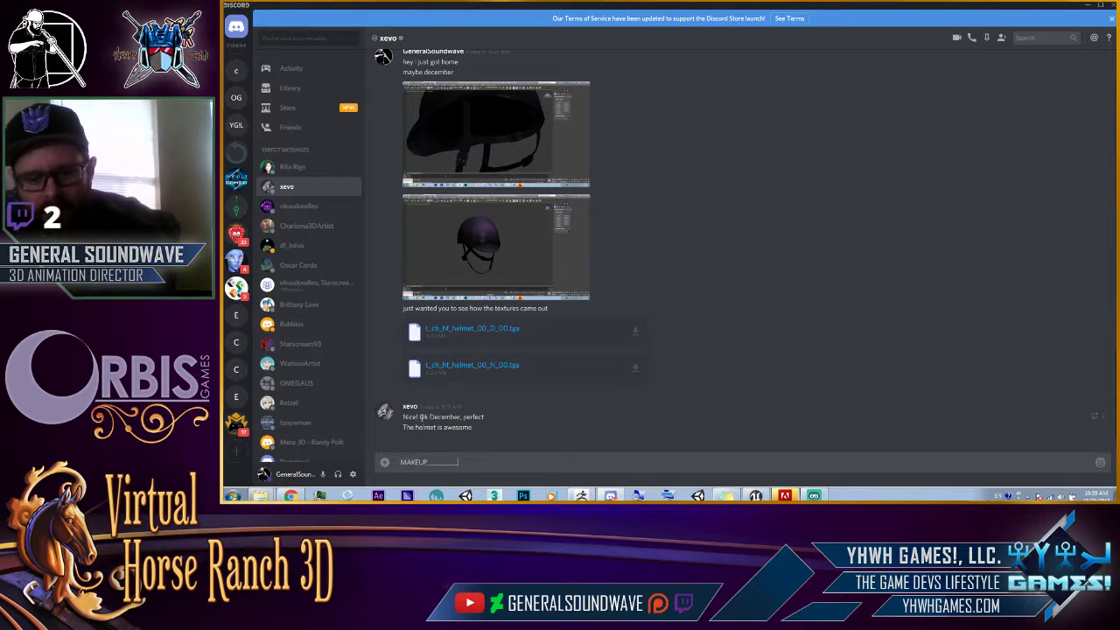
pyautogui.hotkey('shift', 'Return')
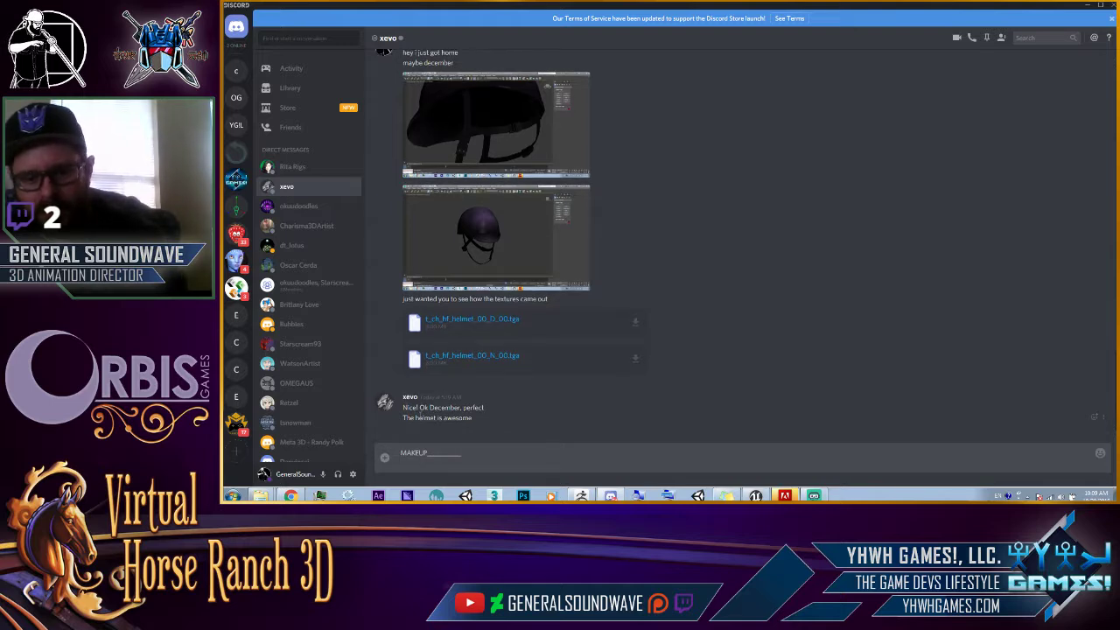
pyautogui.write('++++++++++++++++')
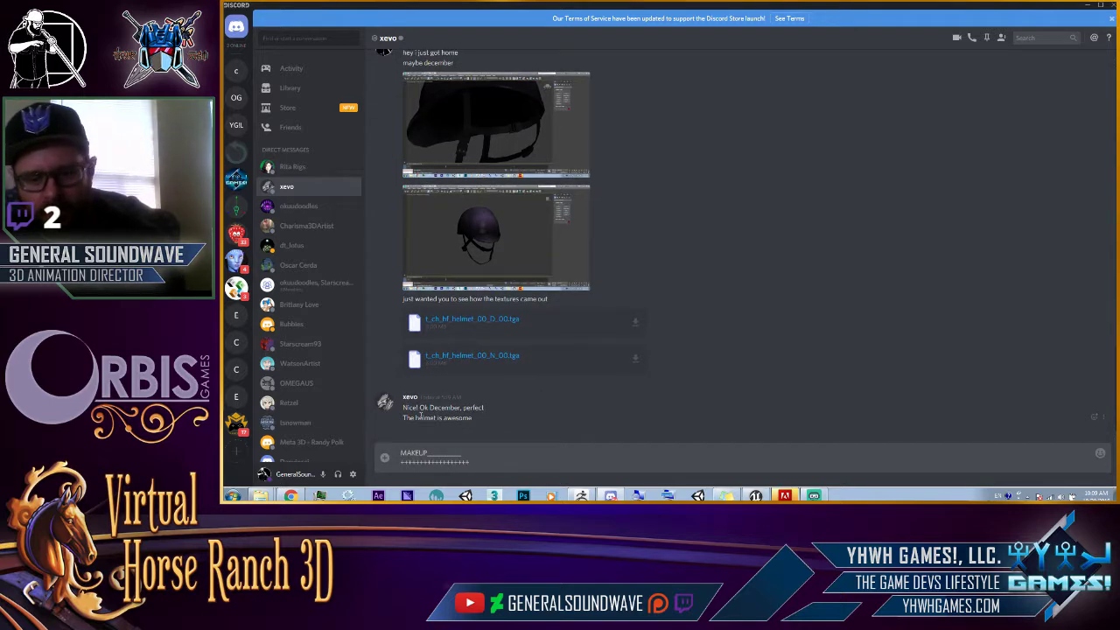
pyautogui.press('Return')
pyautogui.write('https://www.fashionlady.in/wp-content/uploads/2015/10/70s-makeup-tutorial.jpg')
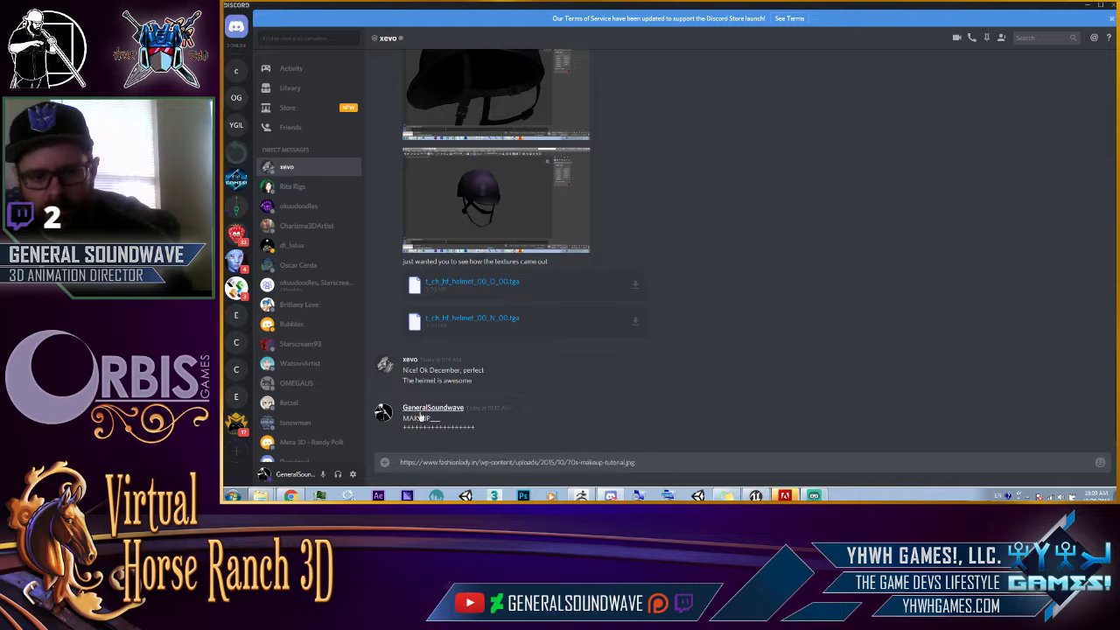
pyautogui.press('Return')
# Return to the makeup tutorial image results in Chrome and scroll through them.
pyautogui.hotkey('alt', 'Tab')
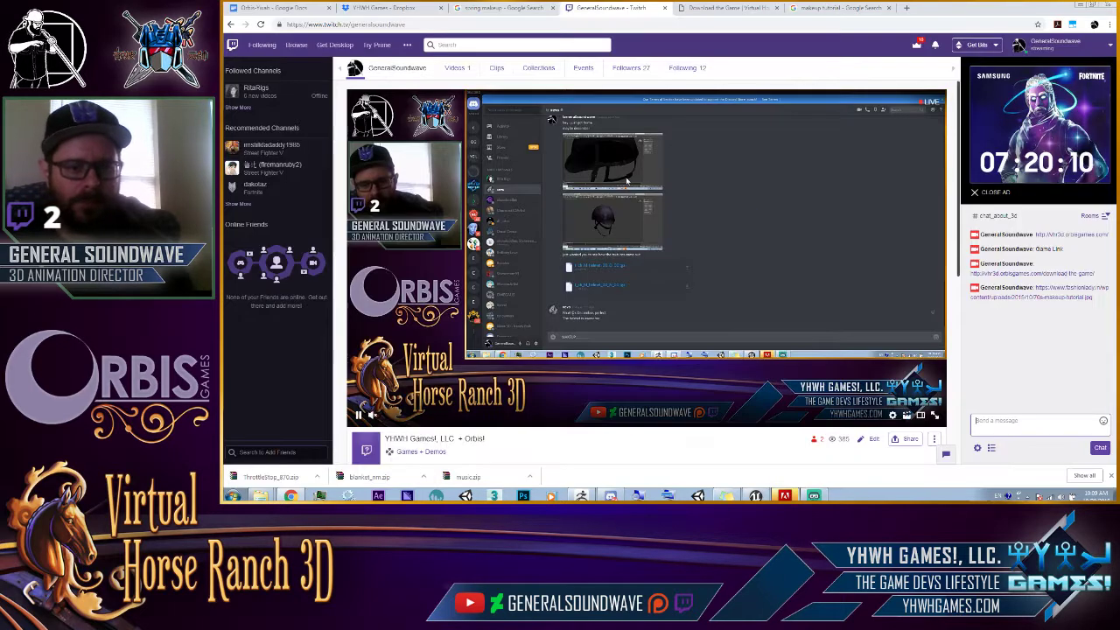
pyautogui.click(816, 12)
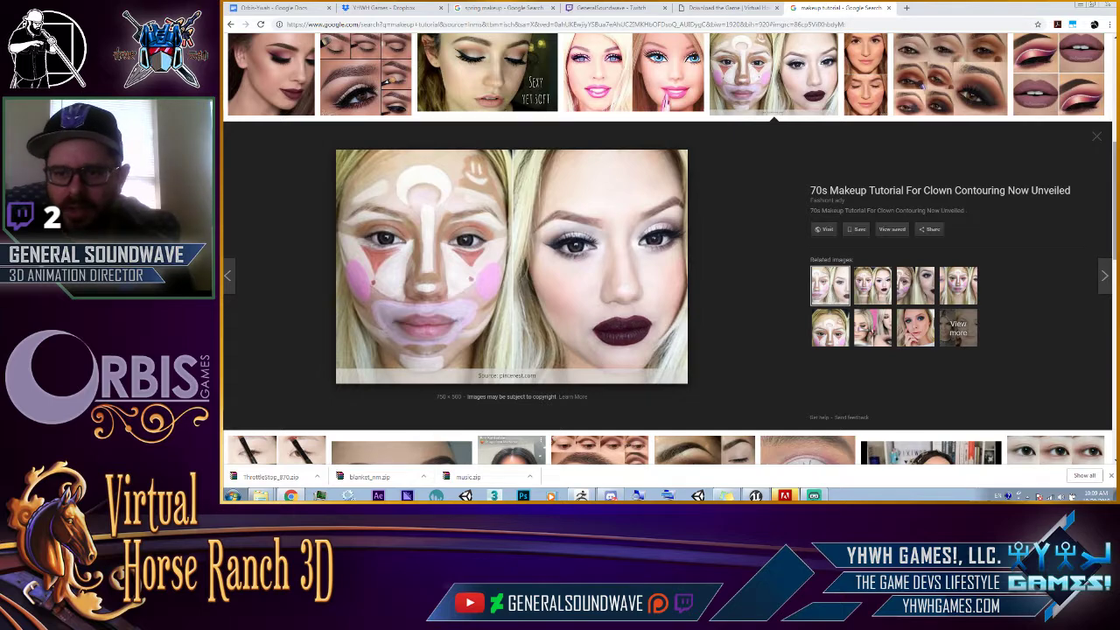
pyautogui.scroll(-5, 1096, 235)
pyautogui.scroll(5, 864, 169)
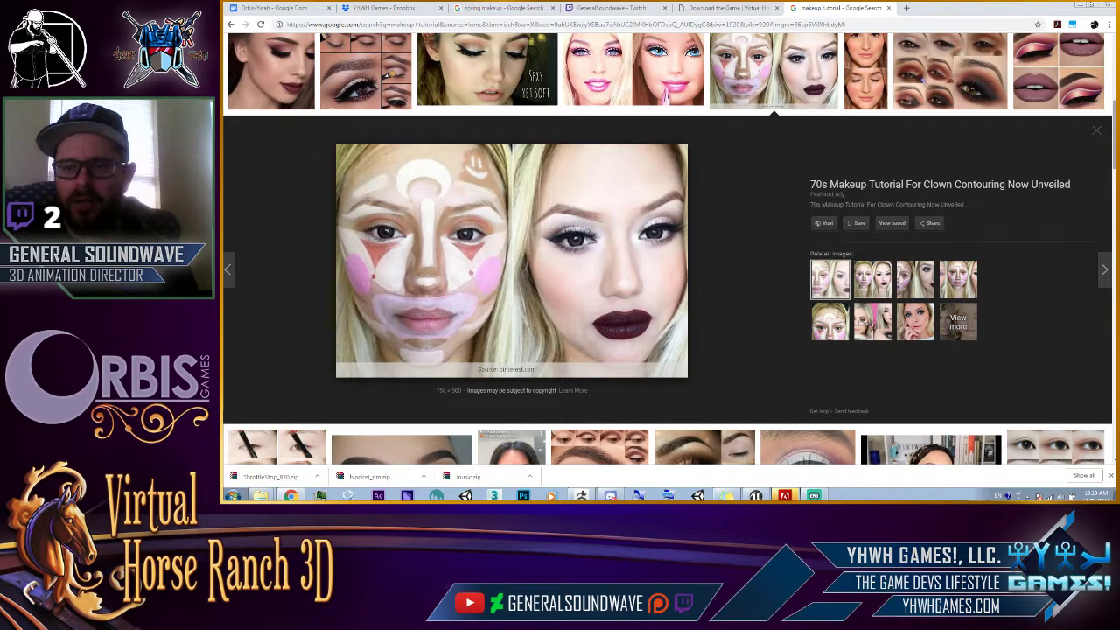
pyautogui.moveTo(1114, 140); pyautogui.dragTo(1095, 248)
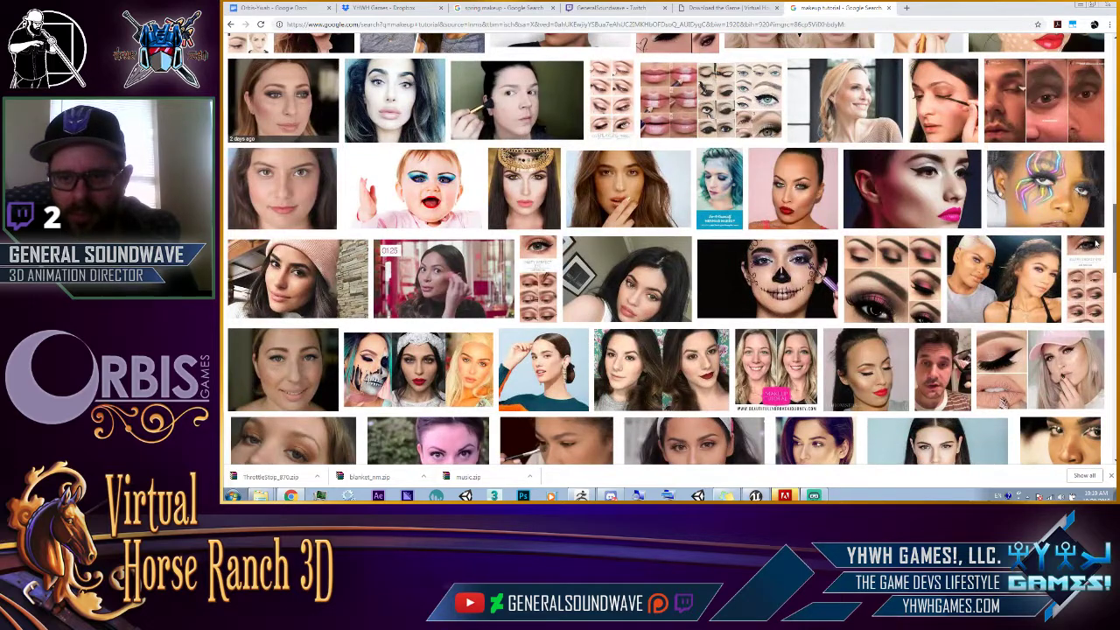
pyautogui.scroll(-2, 1096, 248)
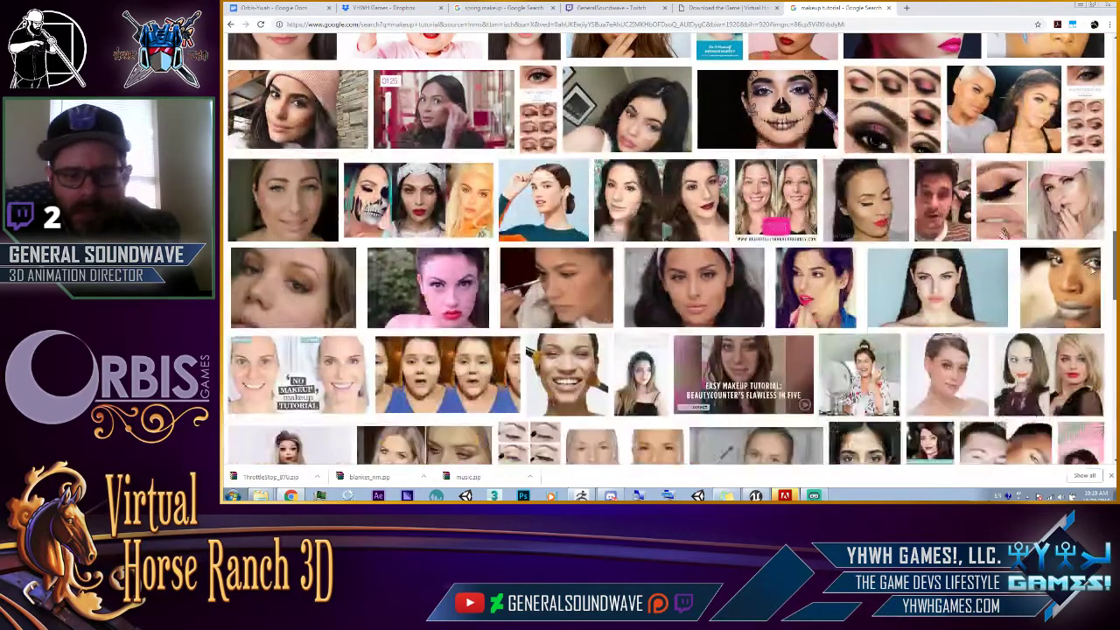
pyautogui.scroll(-1, 1091, 277)
pyautogui.scroll(-1, 1091, 277)
pyautogui.scroll(-1, 1085, 288)
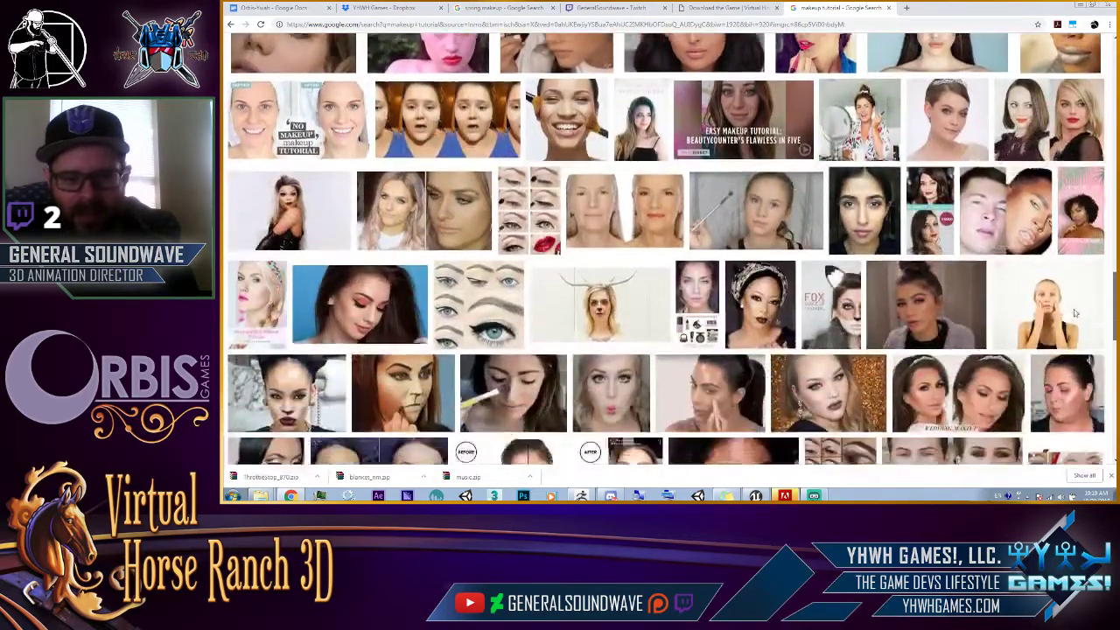
pyautogui.scroll(-1, 1076, 307)
pyautogui.scroll(-1, 1061, 338)
pyautogui.scroll(-1, 1055, 346)
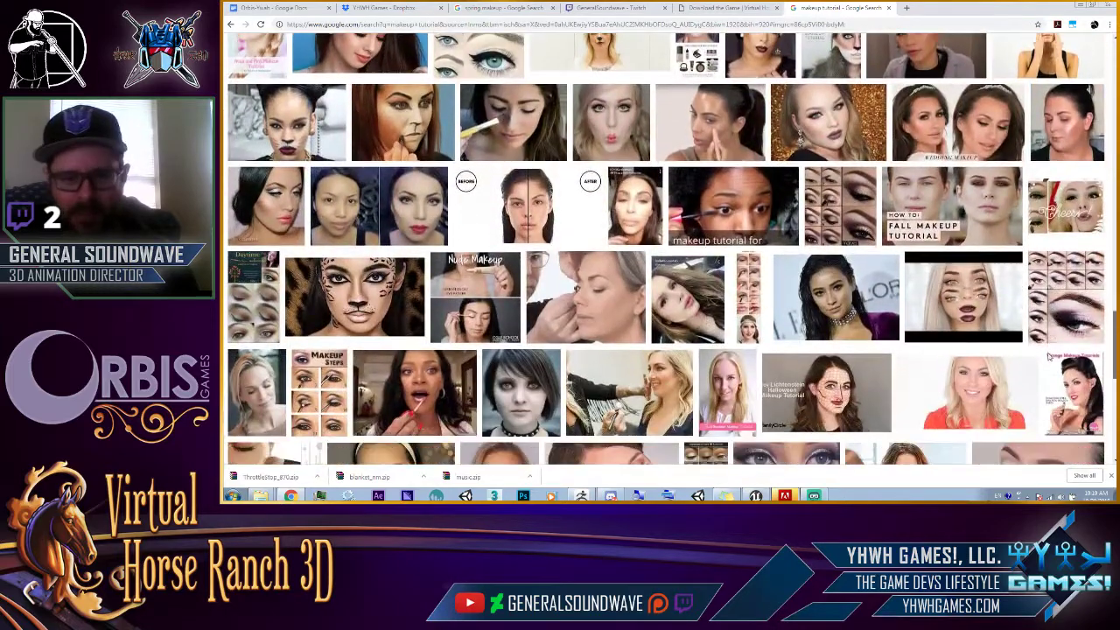
# Preview the 70s clown contouring makeup image and look around it.
pyautogui.click(1048, 355)
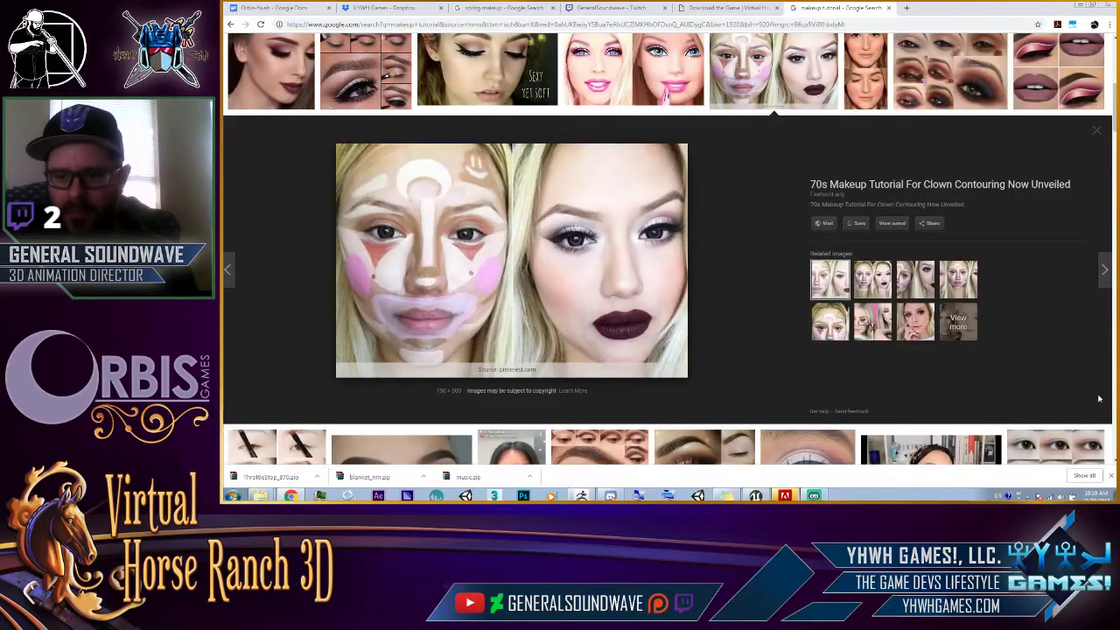
pyautogui.scroll(2, 665, 262)
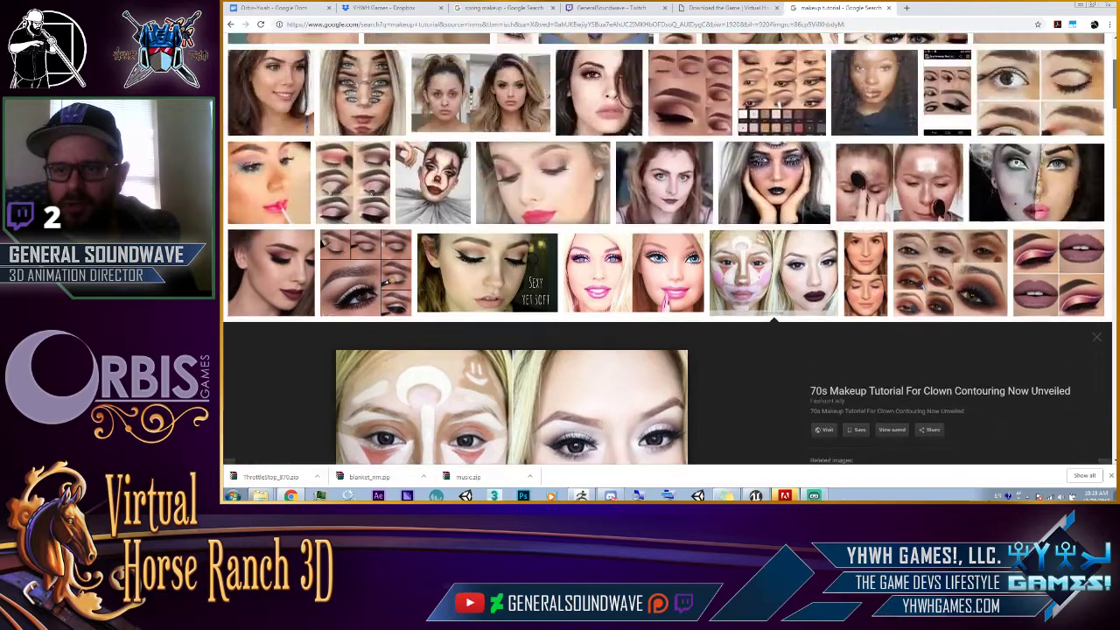
pyautogui.scroll(2, 665, 262)
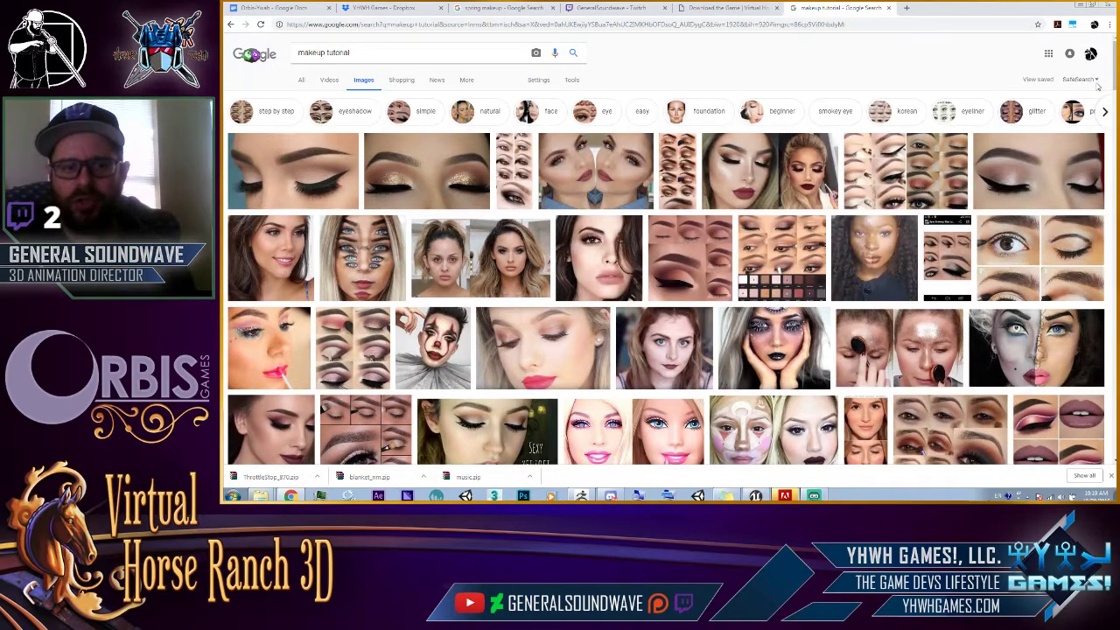
pyautogui.scroll(-3, 1110, 98)
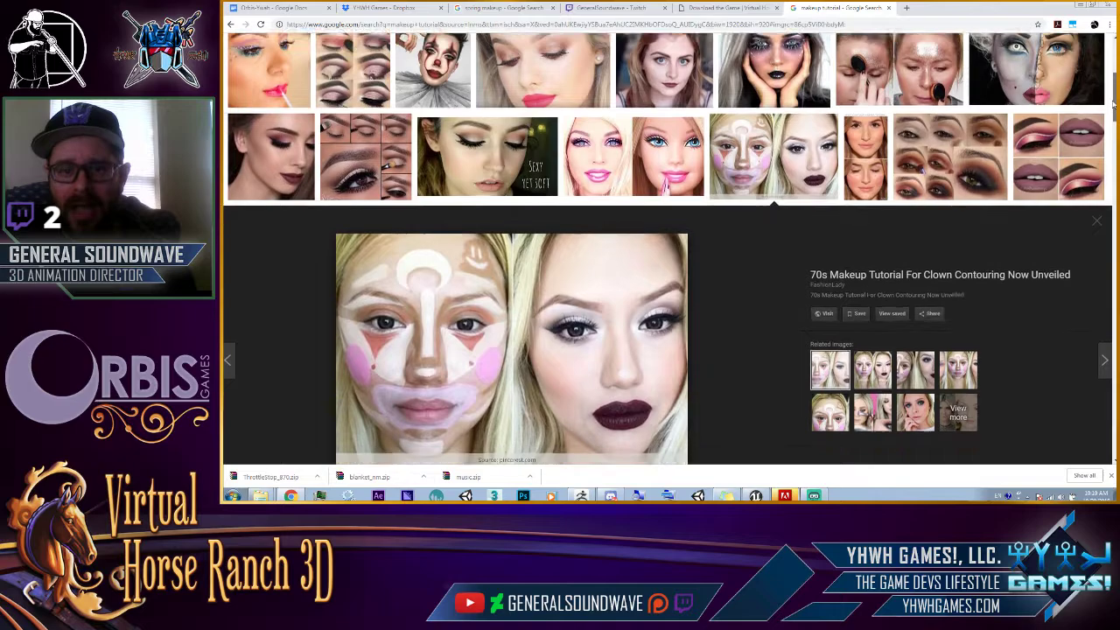
pyautogui.moveTo(1114, 102); pyautogui.dragTo(1109, 158)
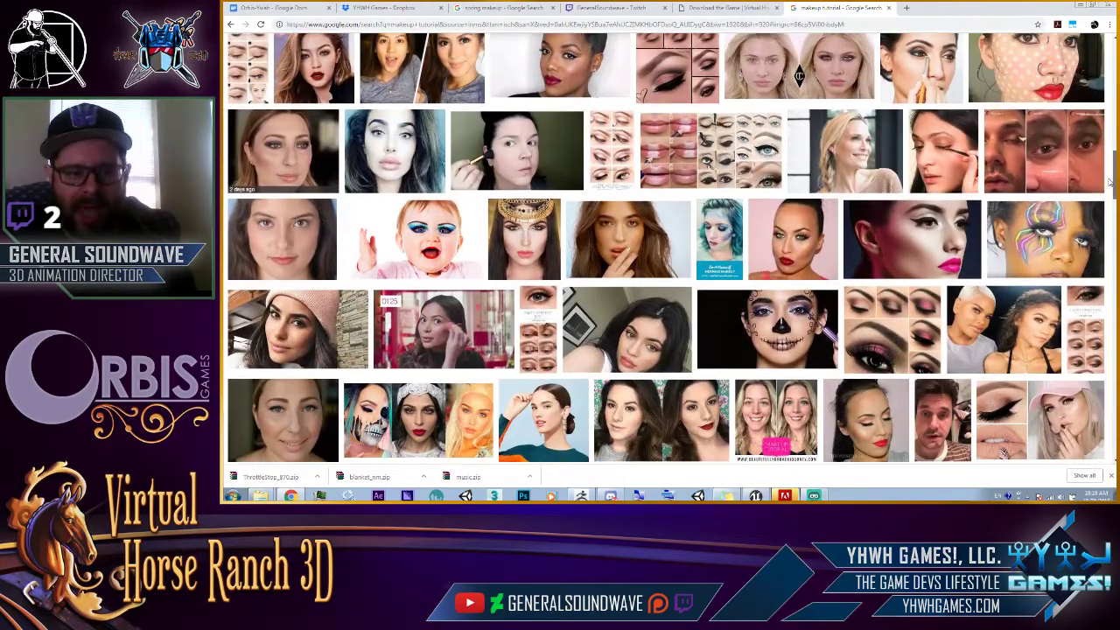
pyautogui.moveTo(1110, 182); pyautogui.dragTo(1111, 202)
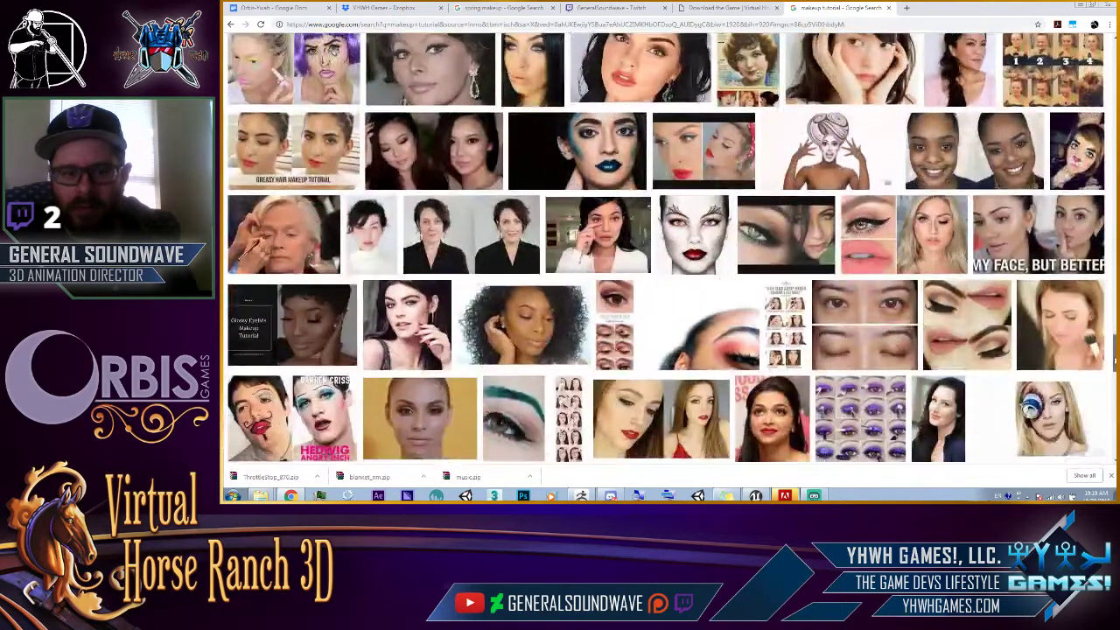
# Scroll further down the results, then drag the scrollbar back to the top.
pyautogui.scroll(-3, 665, 254)
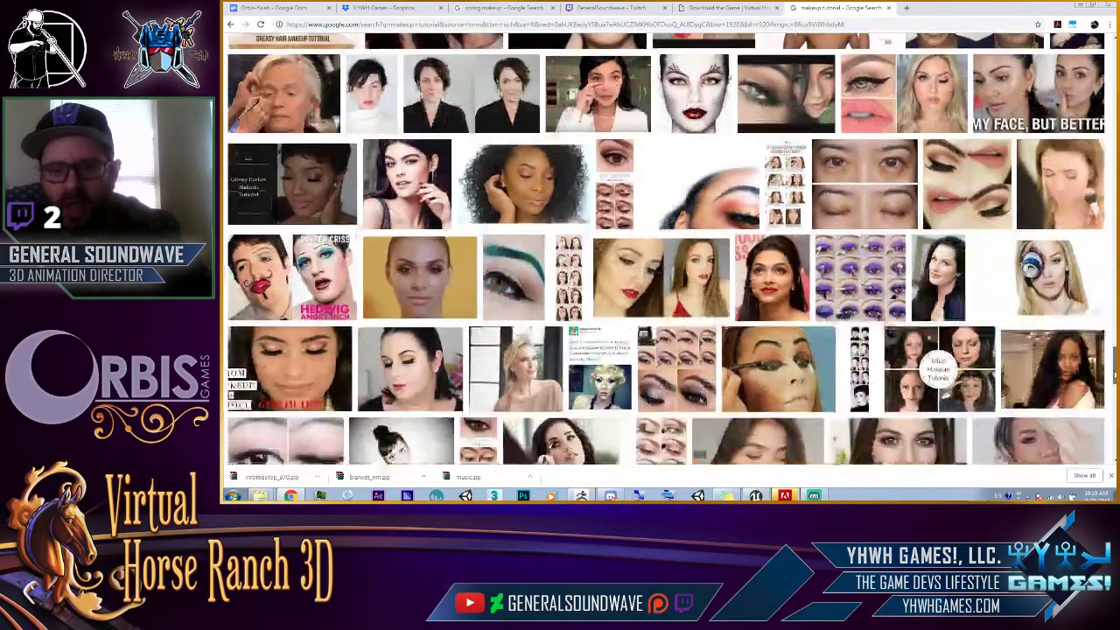
pyautogui.scroll(-3, 1115, 379)
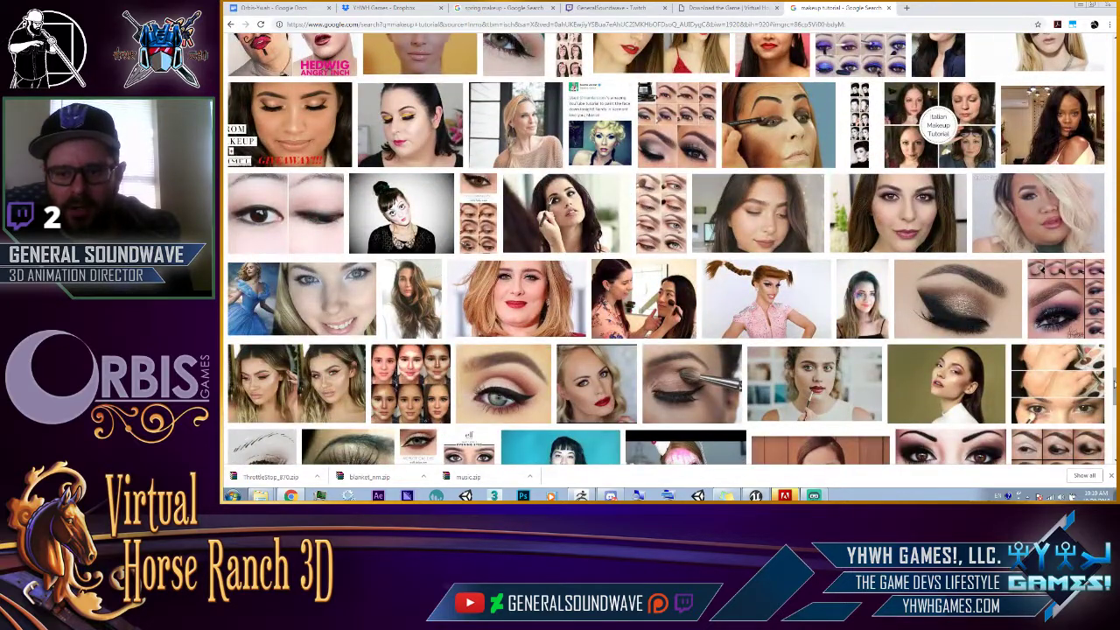
pyautogui.scroll(-3, 1114, 379)
pyautogui.scroll(-2, 1114, 385)
pyautogui.scroll(-1, 1115, 398)
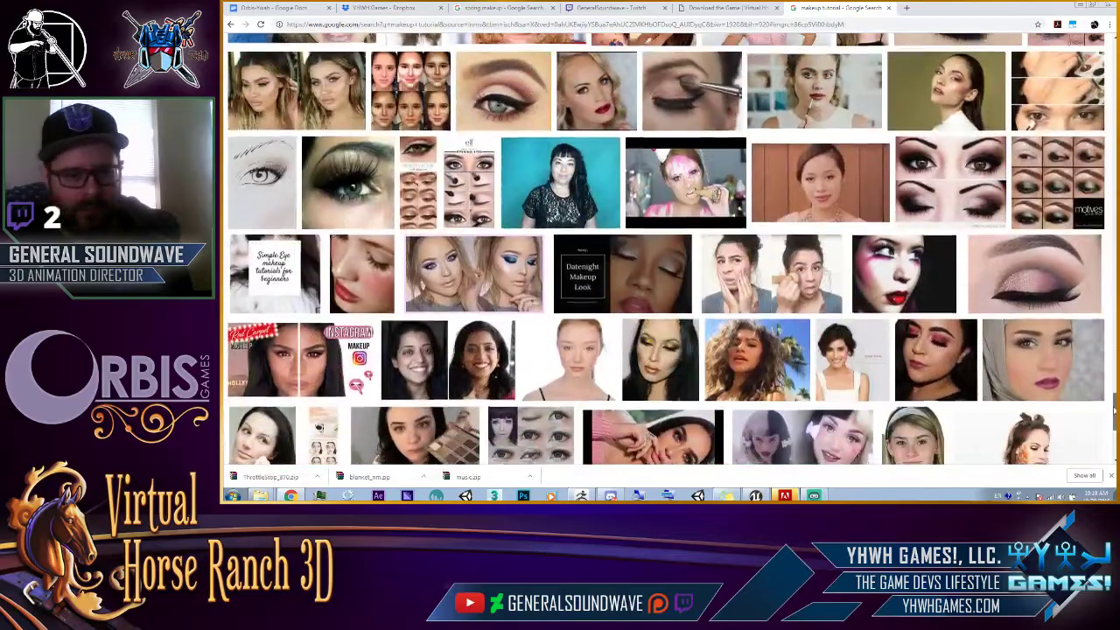
pyautogui.scroll(-1, 1114, 412)
pyautogui.scroll(-3, 1113, 418)
pyautogui.scroll(-3, 1113, 394)
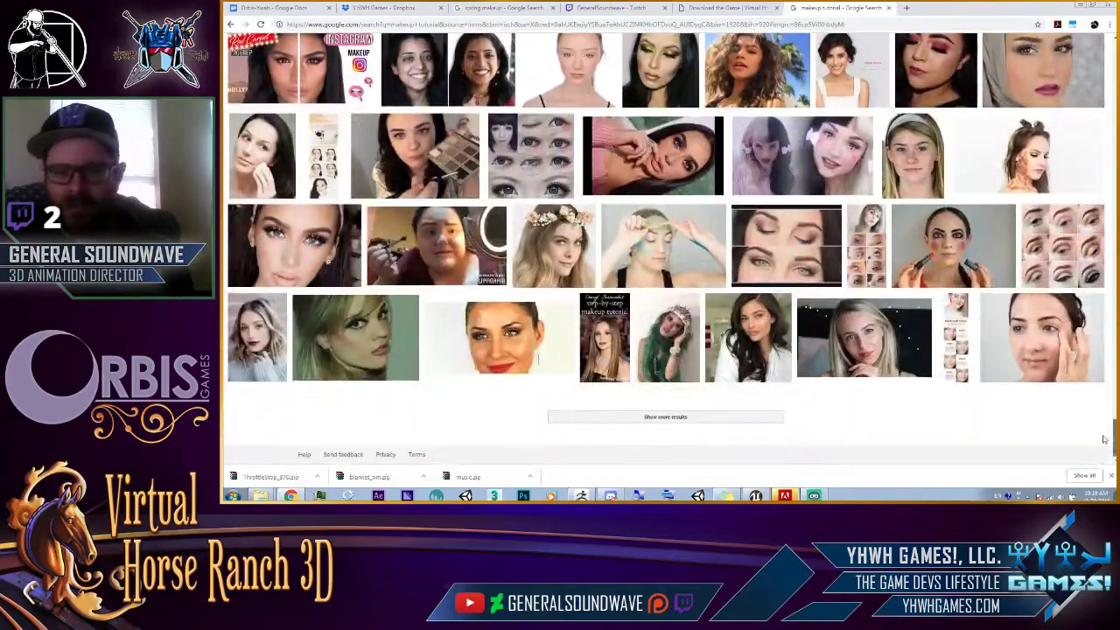
pyautogui.scroll(-3, 1110, 285)
pyautogui.moveTo(1109, 284); pyautogui.dragTo(1115, 52)
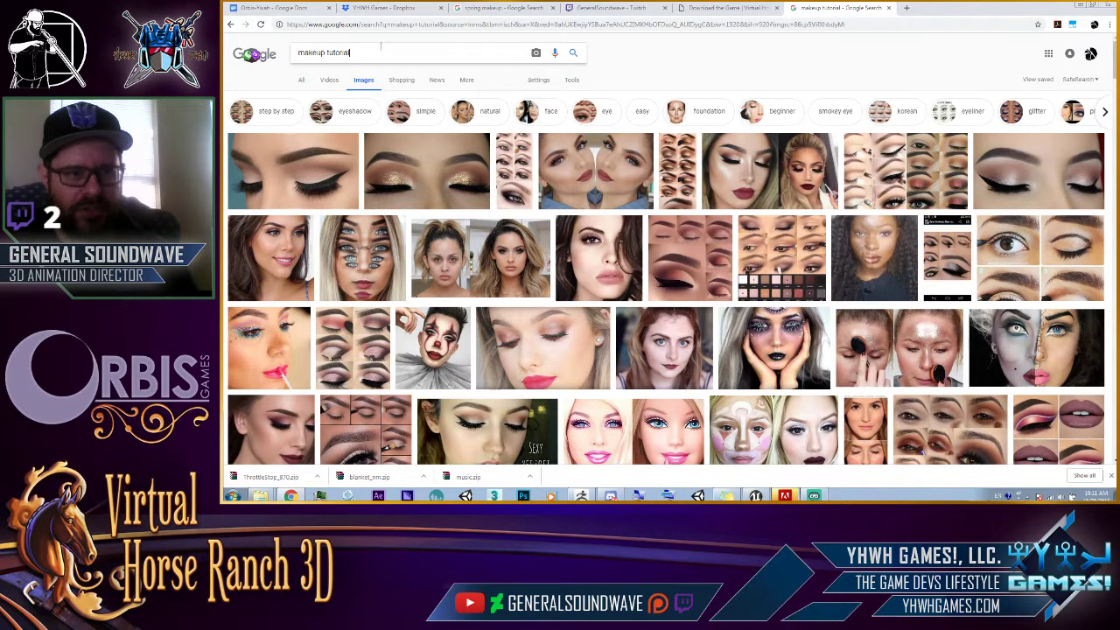
# Search images for the 'makeup tutorial step by step' suggestion.
pyautogui.click(373, 50)
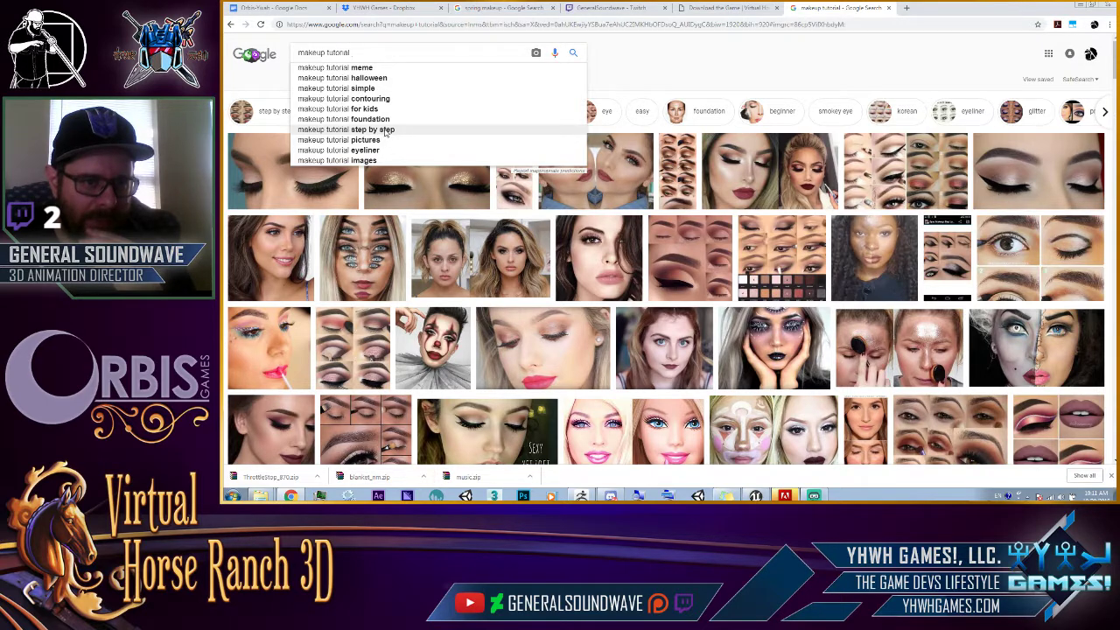
pyautogui.click(386, 131)
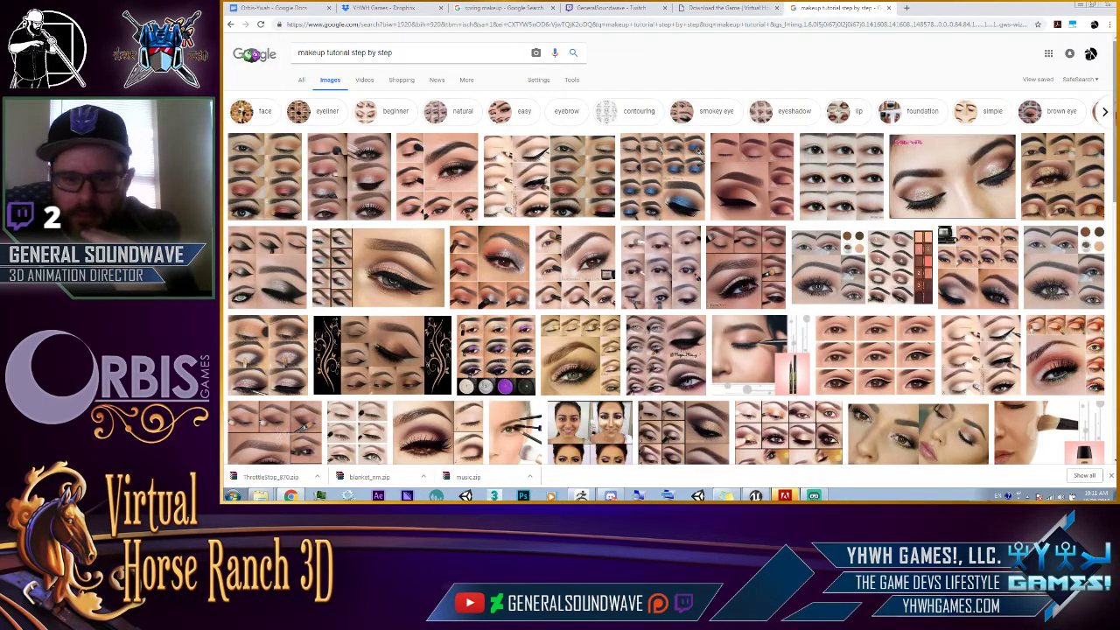
pyautogui.scroll(-5, 1107, 83)
pyautogui.scroll(10, 1107, 83)
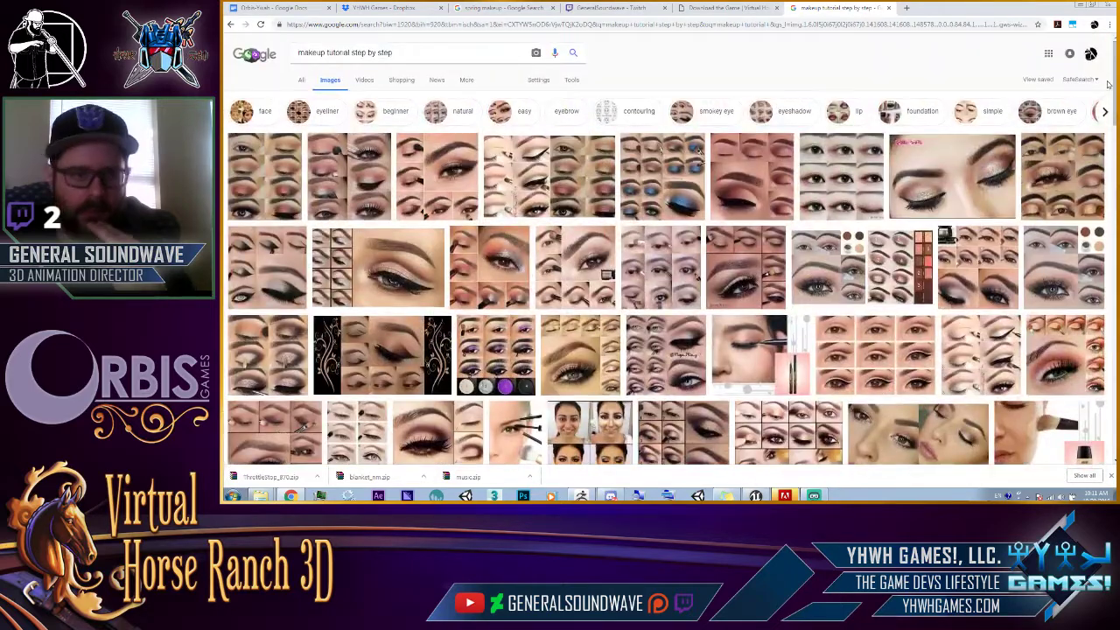
# Replace the query with 'how to apply makeup' and pick that suggestion.
pyautogui.click(362, 53)
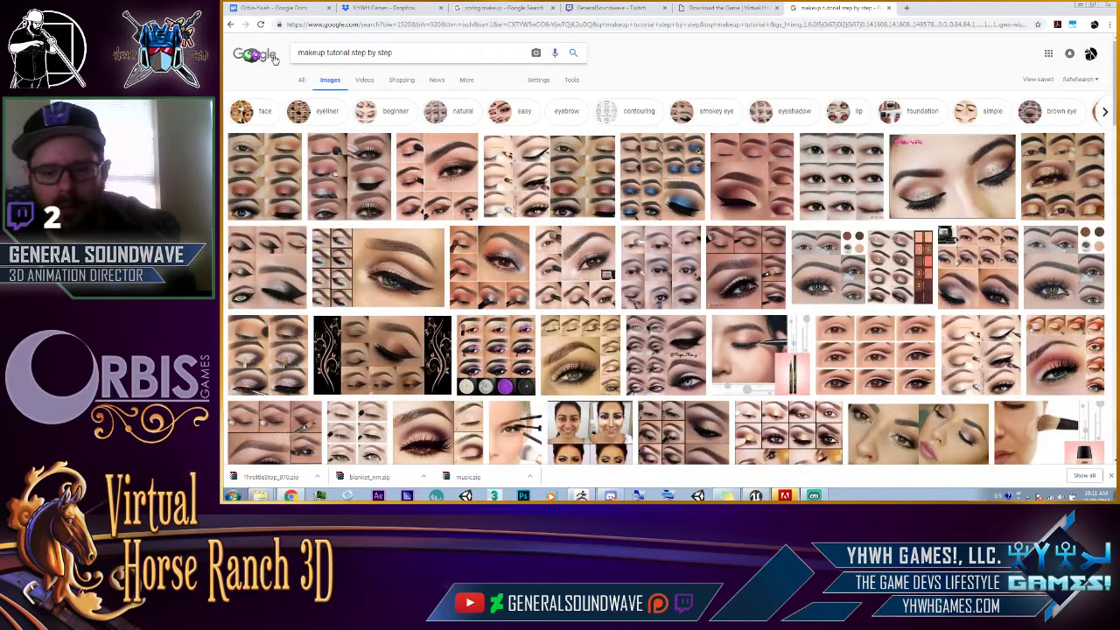
pyautogui.hotkey('ctrl', 'a')
pyautogui.write('ho')
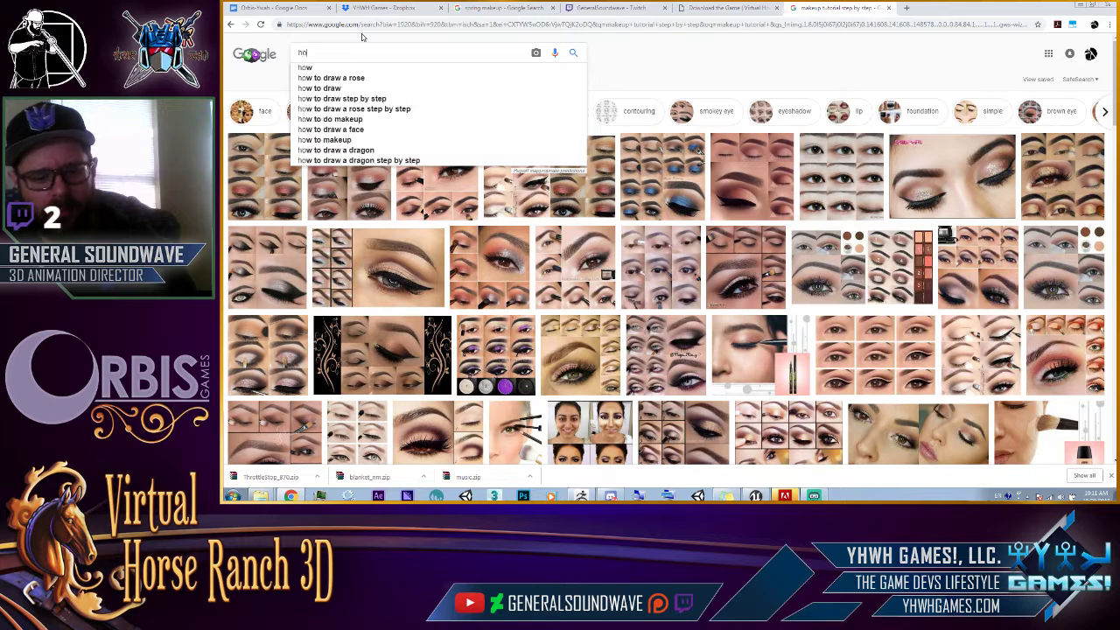
pyautogui.write('w to a')
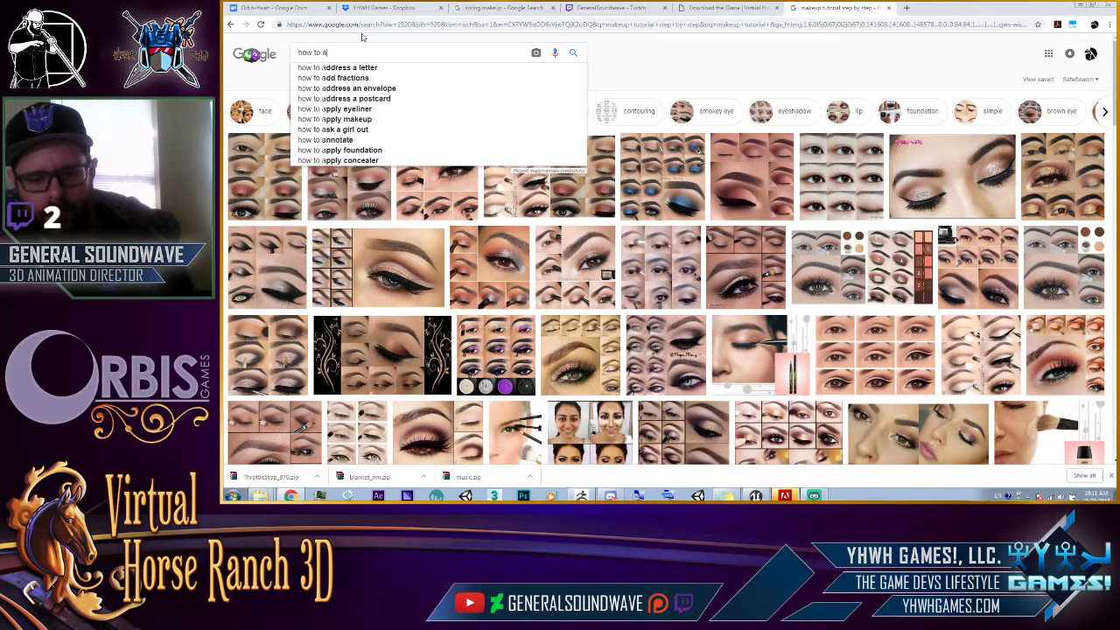
pyautogui.write('pply')
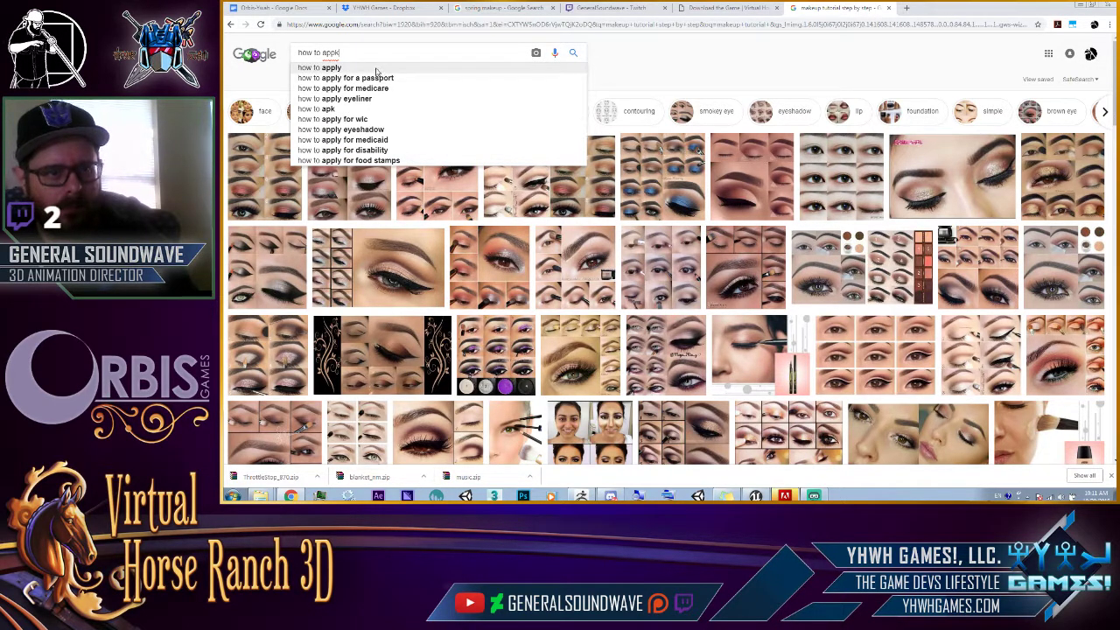
pyautogui.press('Return')
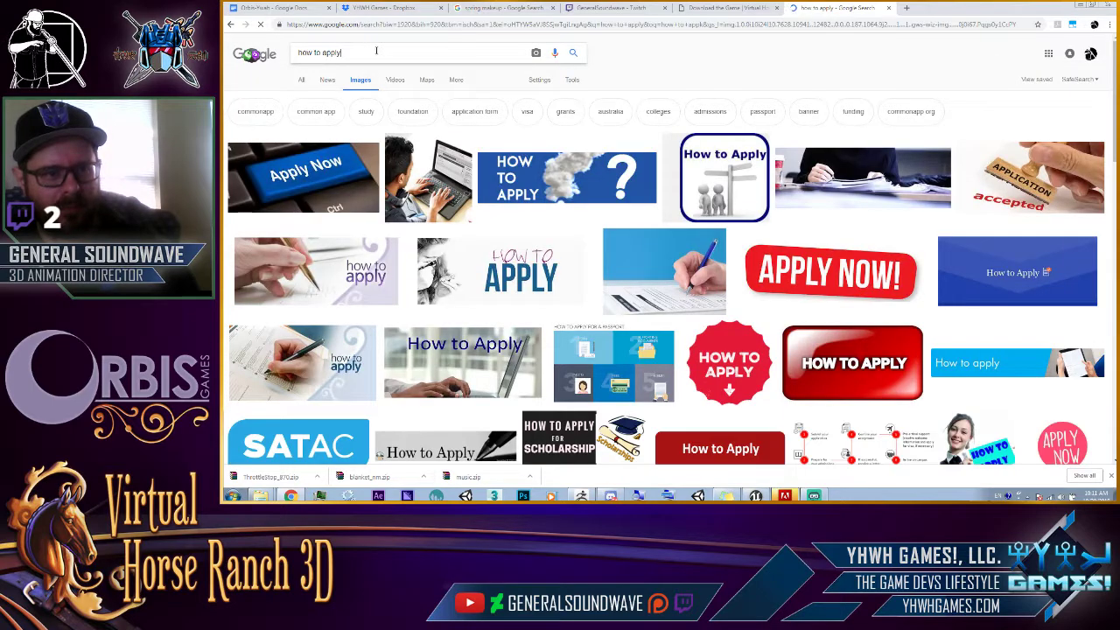
pyautogui.click(377, 53)
pyautogui.write('mak')
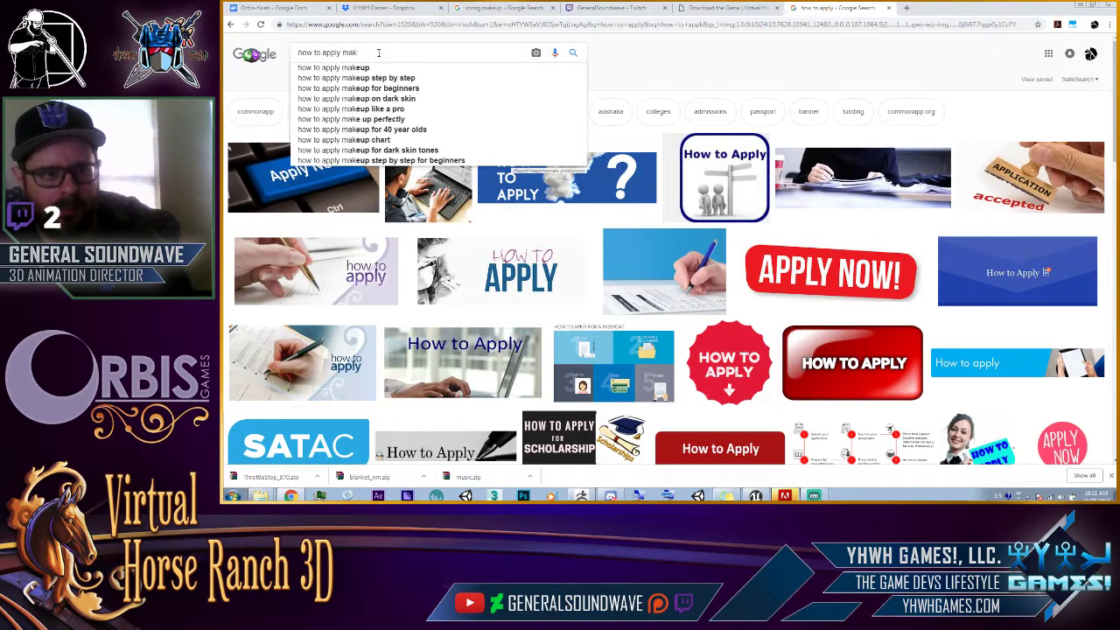
pyautogui.click(378, 68)
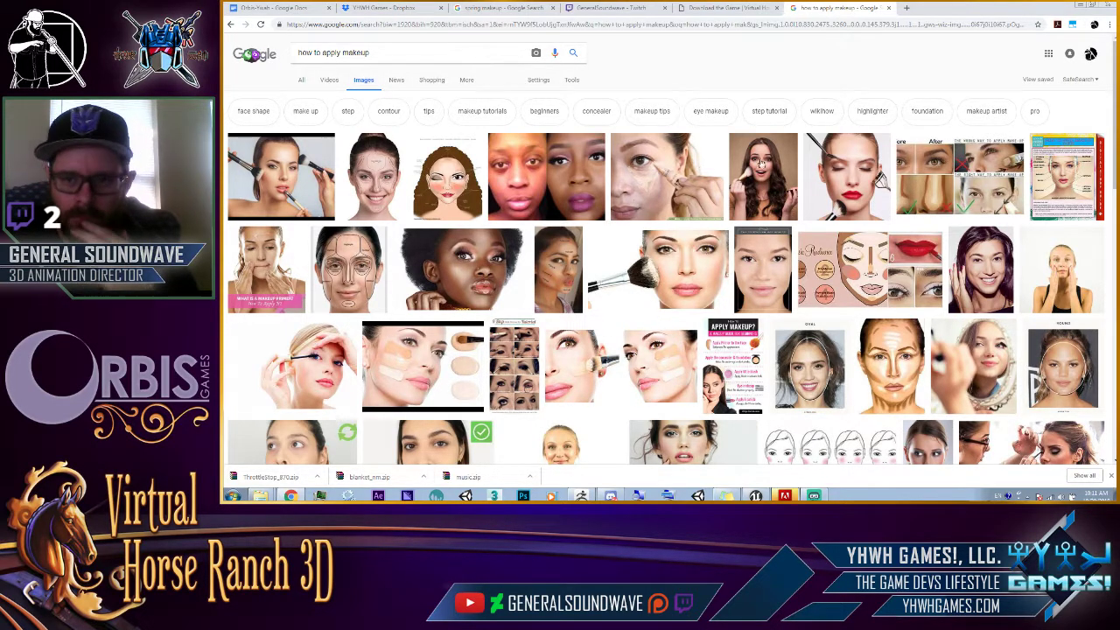
pyautogui.click(944, 194)
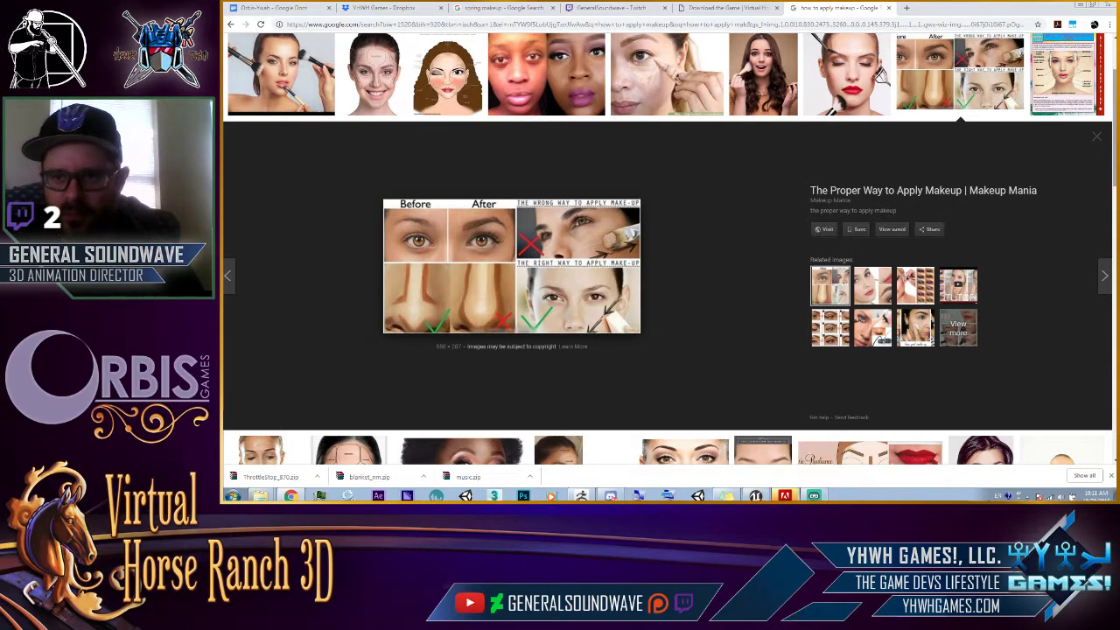
pyautogui.scroll(-5, 1060, 171)
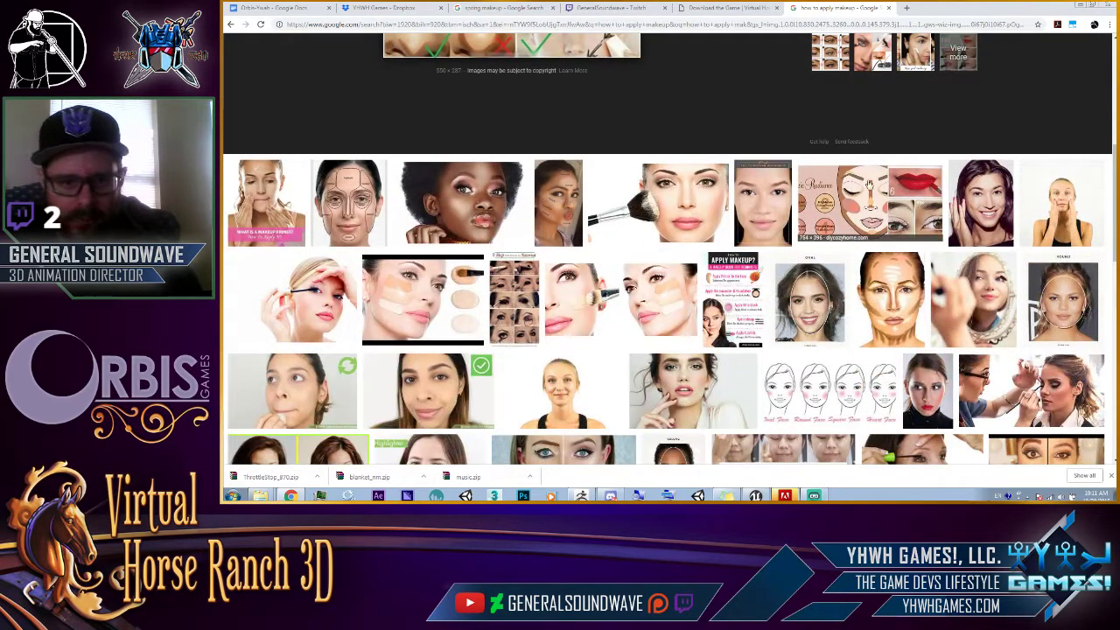
pyautogui.scroll(-2, 1107, 201)
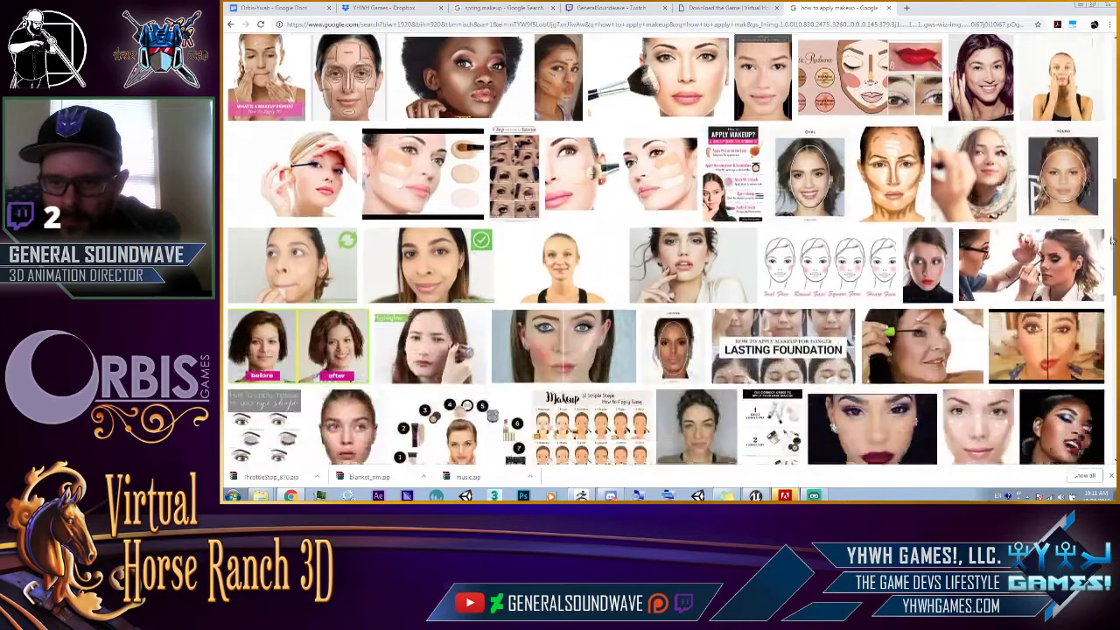
pyautogui.scroll(-1, 1106, 227)
pyautogui.scroll(-1, 1106, 250)
pyautogui.scroll(-1, 1105, 271)
pyautogui.scroll(-2, 1101, 280)
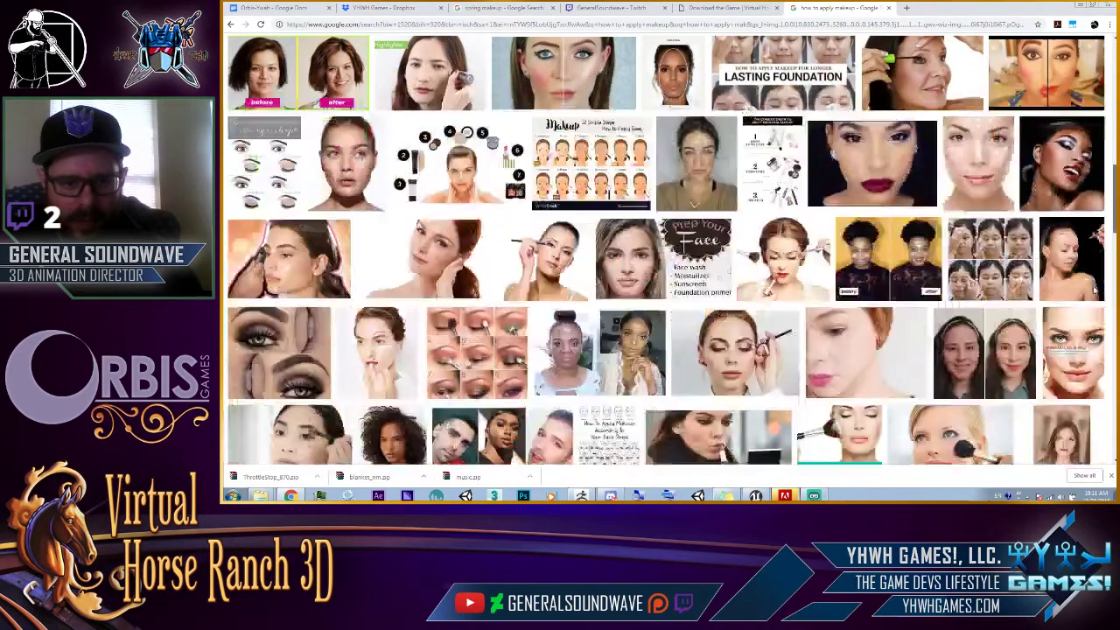
pyautogui.scroll(-1, 1096, 293)
pyautogui.scroll(-1, 1093, 306)
pyautogui.scroll(-1, 1085, 332)
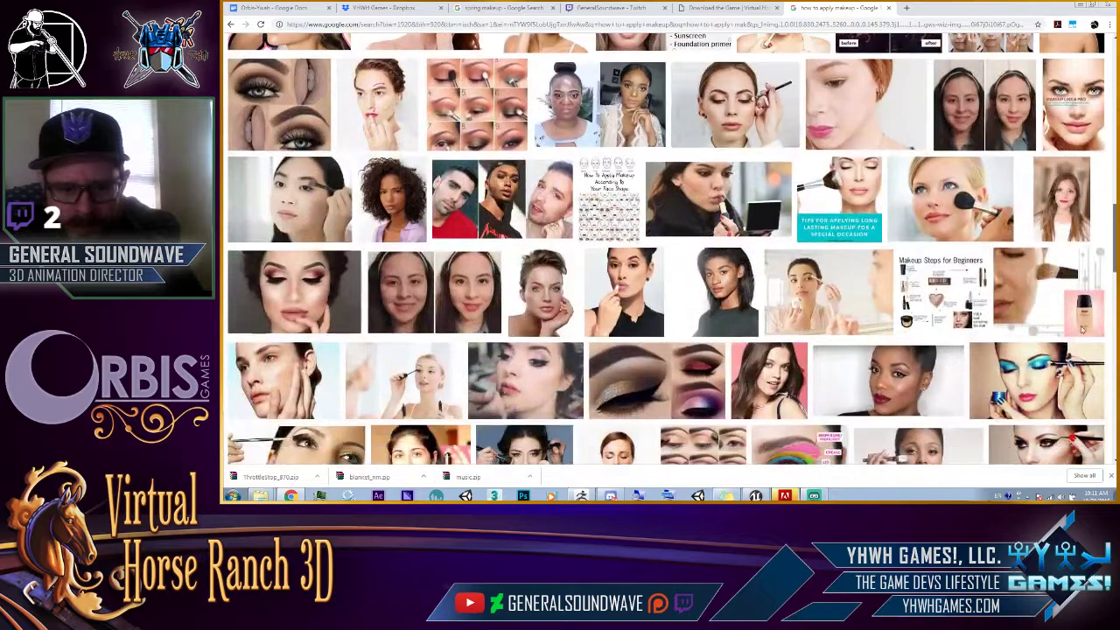
pyautogui.scroll(-1, 1082, 346)
pyautogui.scroll(-1, 1078, 358)
pyautogui.scroll(-1, 1075, 376)
pyautogui.scroll(-1, 1074, 376)
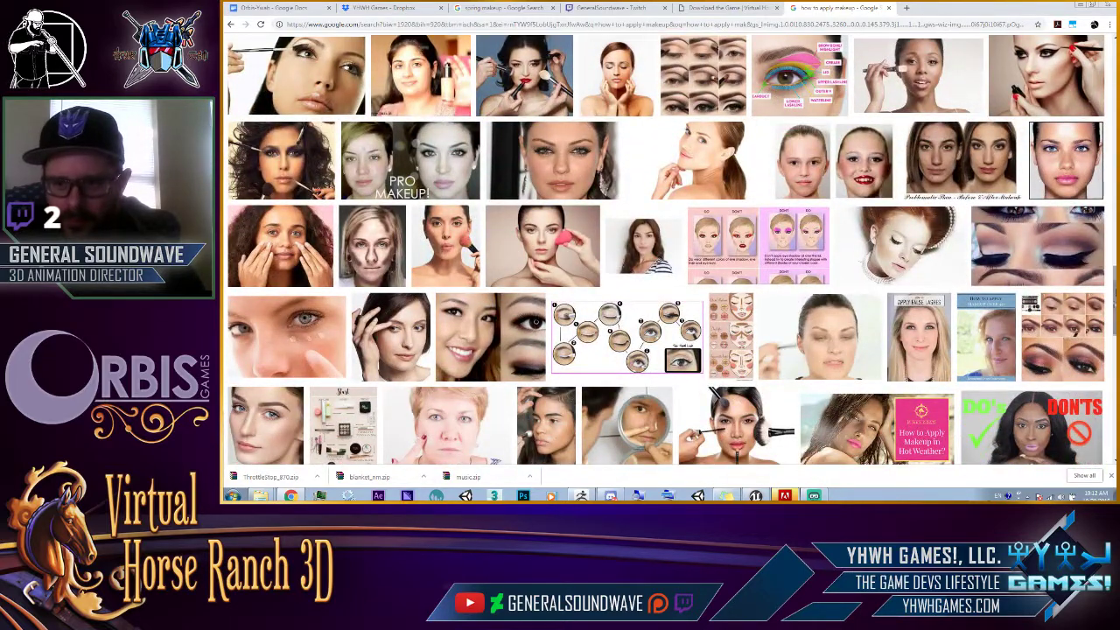
pyautogui.scroll(-1, 1110, 344)
pyautogui.scroll(-2, 1110, 344)
pyautogui.scroll(-1, 1110, 344)
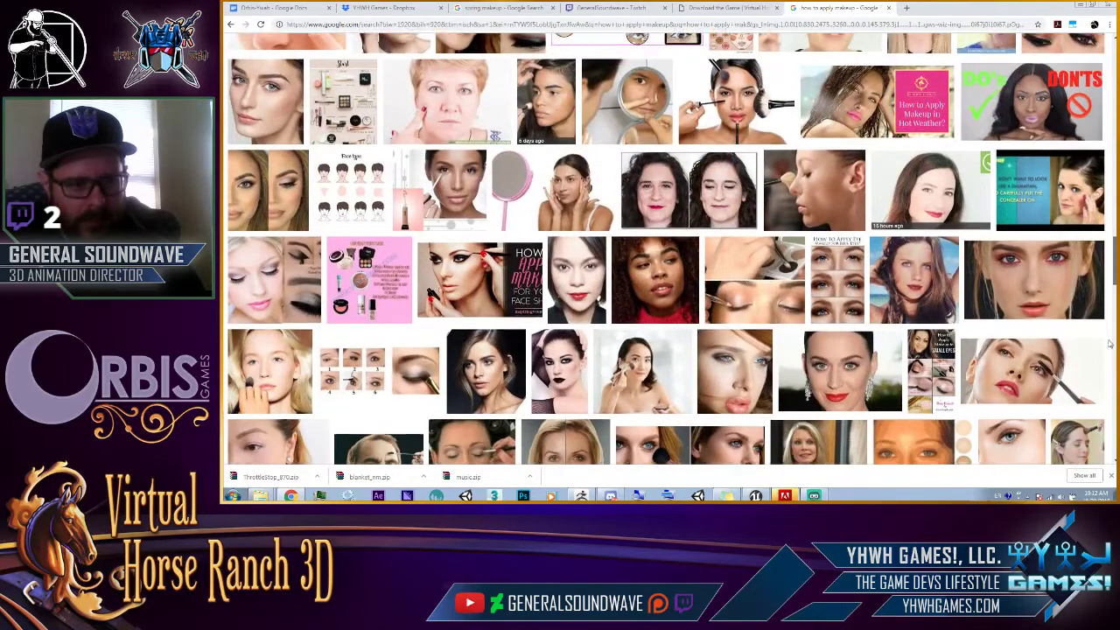
pyautogui.scroll(-2, 1108, 350)
pyautogui.scroll(-1, 1105, 368)
pyautogui.scroll(-1, 1101, 379)
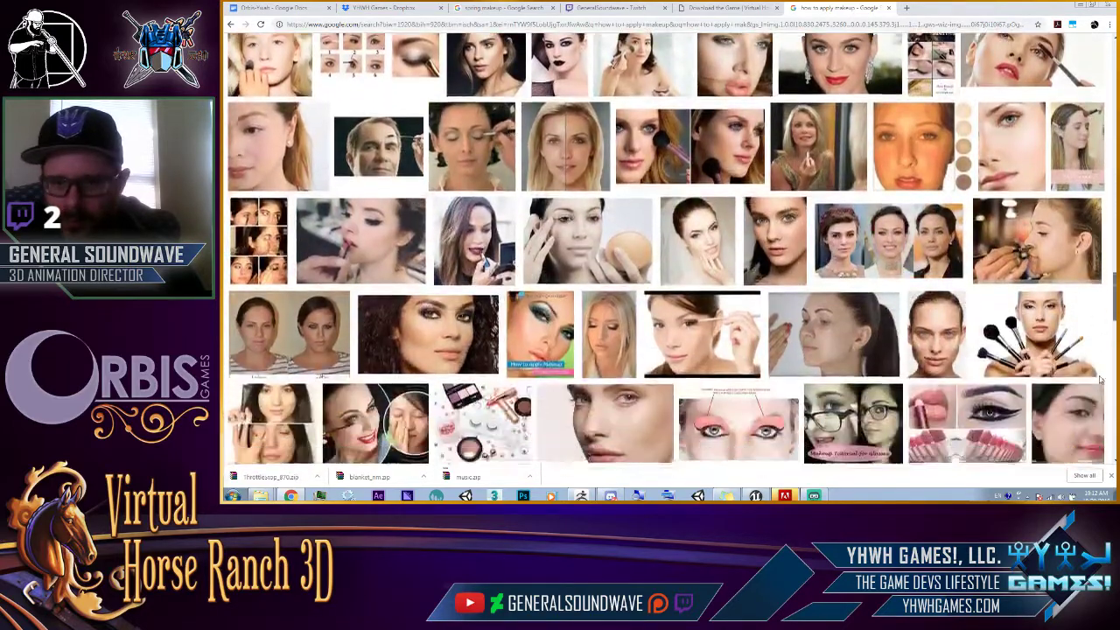
pyautogui.scroll(-1, 1098, 386)
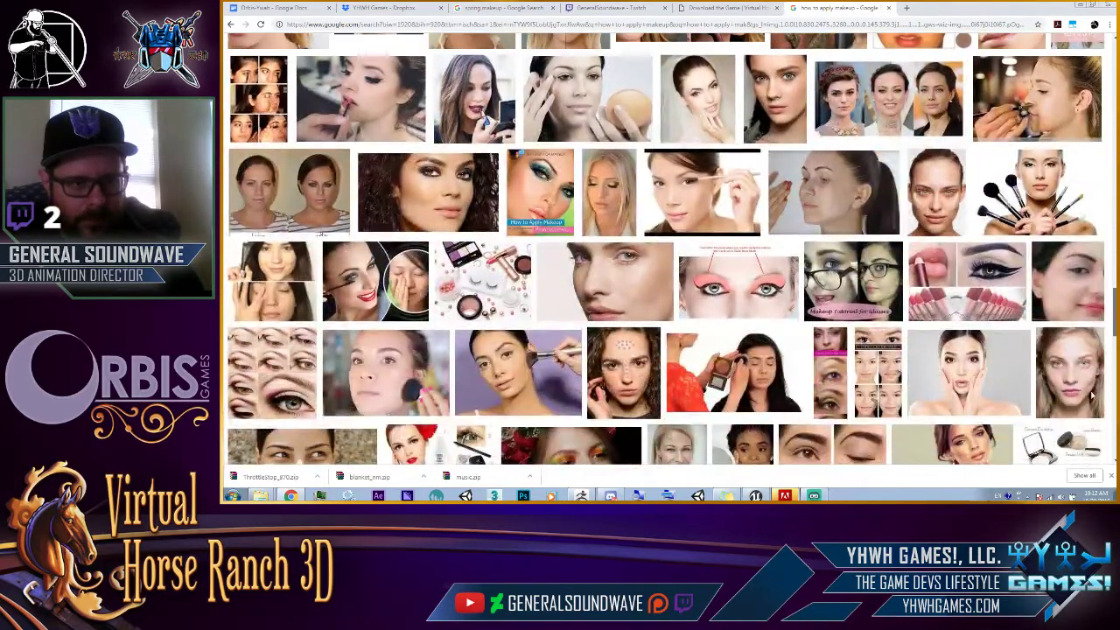
pyautogui.scroll(-1, 1092, 403)
pyautogui.scroll(-1, 1092, 415)
pyautogui.scroll(-1, 1093, 433)
pyautogui.scroll(-1, 1093, 449)
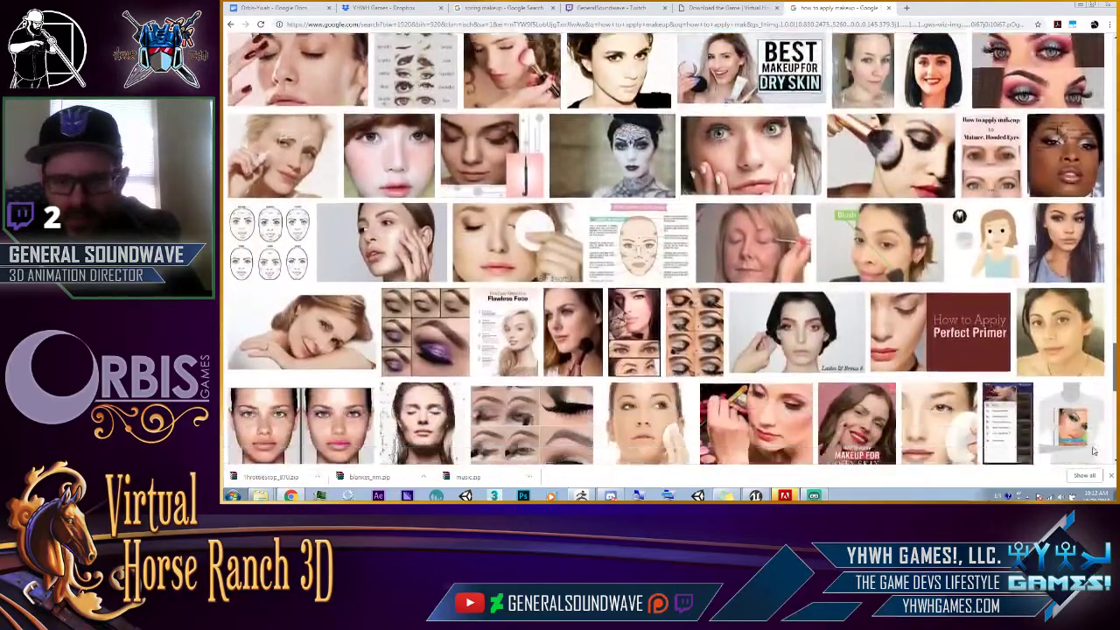
pyautogui.scroll(-1, 1093, 451)
pyautogui.scroll(-1, 1093, 455)
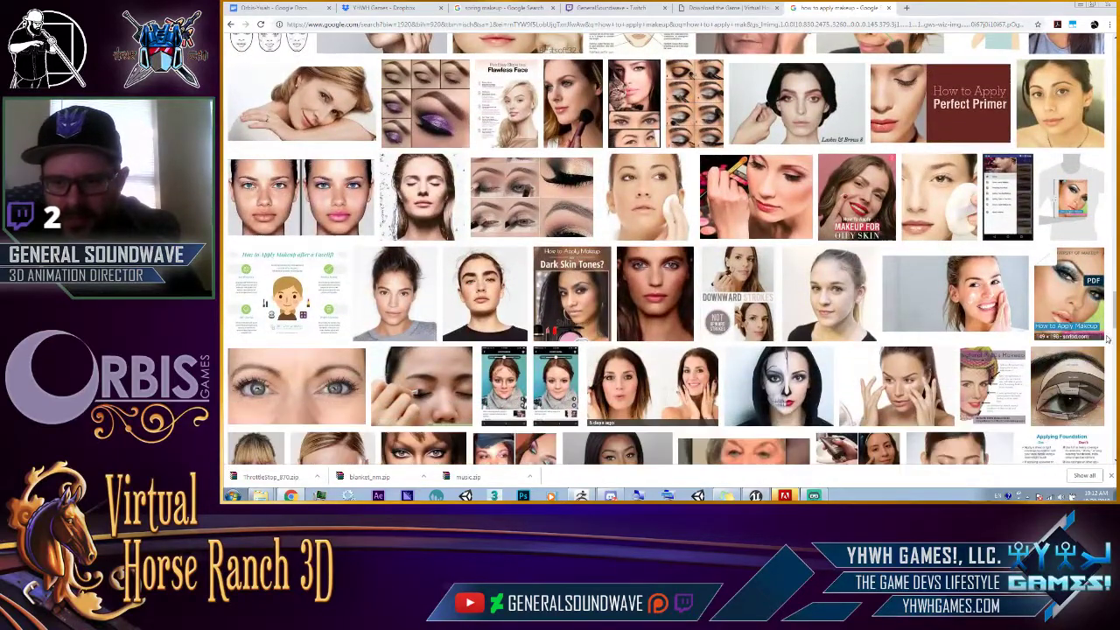
# Copy the eyeshadow diagram's image address and post it in the Twitch stream chat.
pyautogui.click(1050, 377)
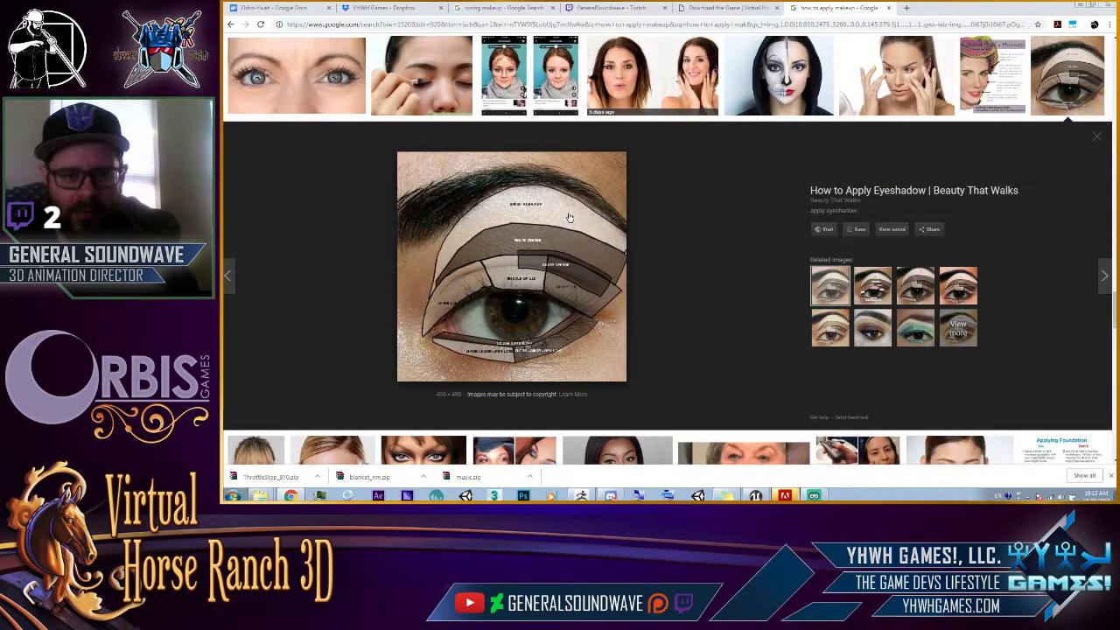
pyautogui.rightClick(568, 214)
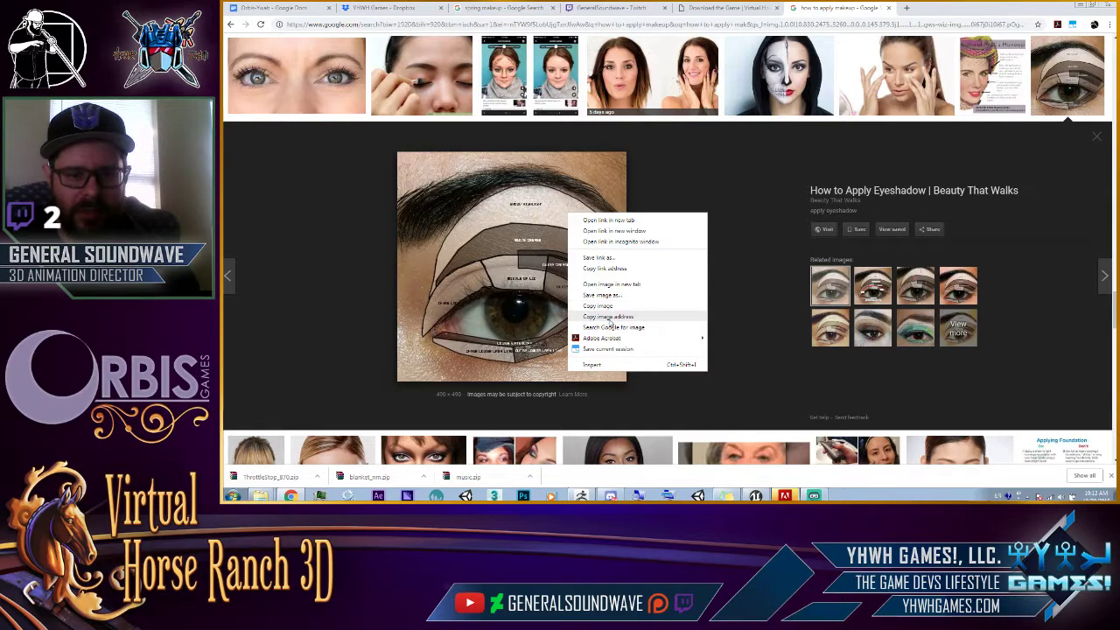
pyautogui.click(612, 318)
pyautogui.click(612, 8)
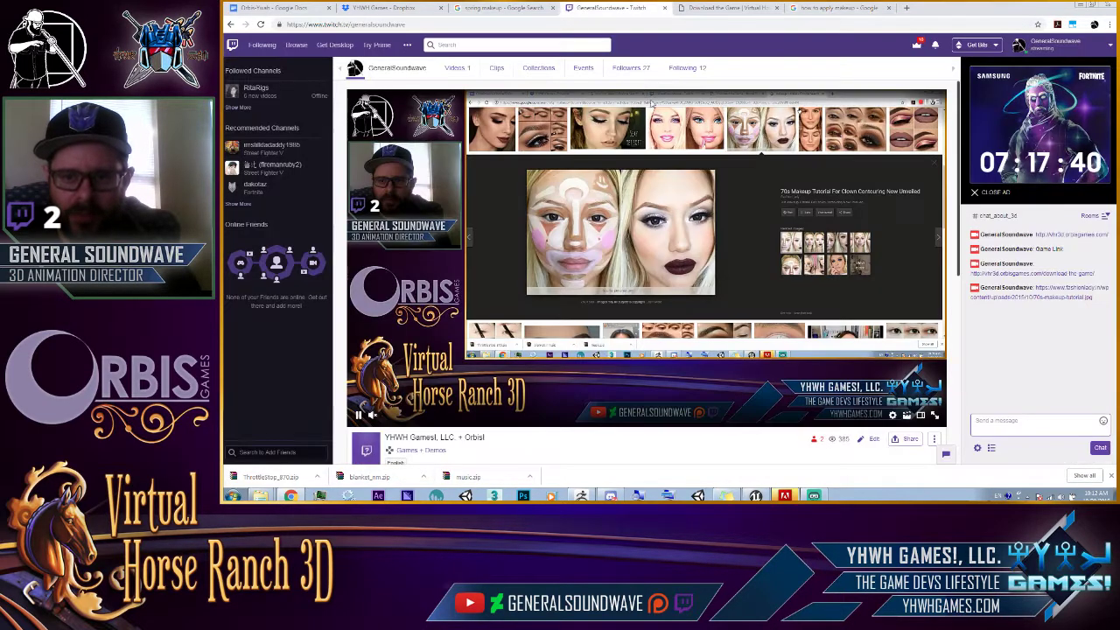
pyautogui.hotkey('ctrl', 'v')
pyautogui.press('Return')
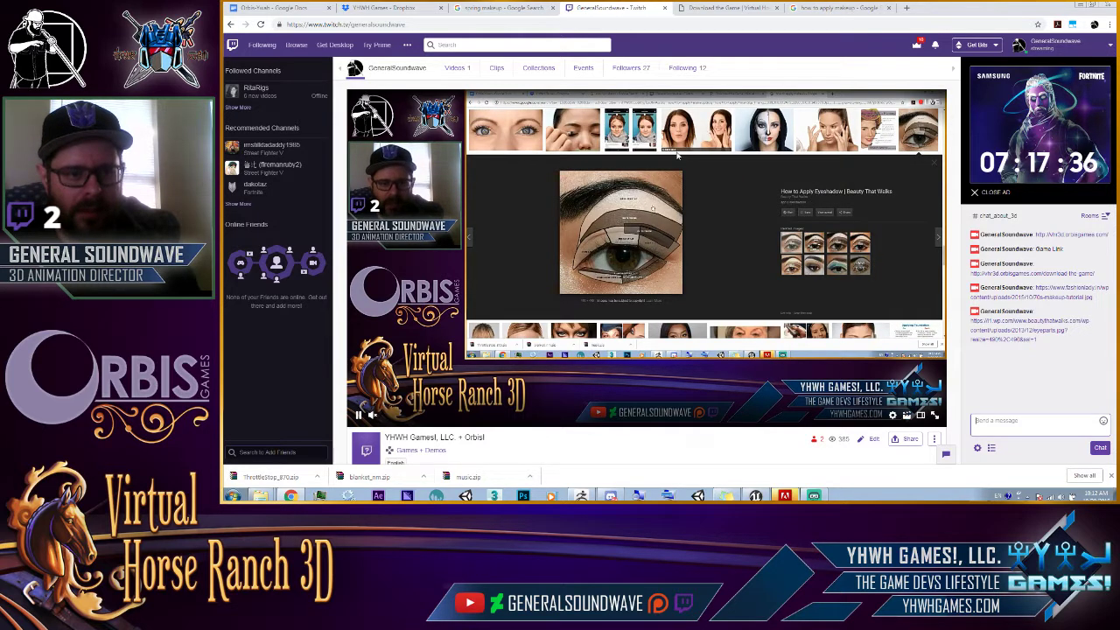
# In Discord, send the eyeshadow link, a tutorial note and 'im on air'.
pyautogui.hotkey('alt', 'Tab')
pyautogui.moveTo(492, 418)
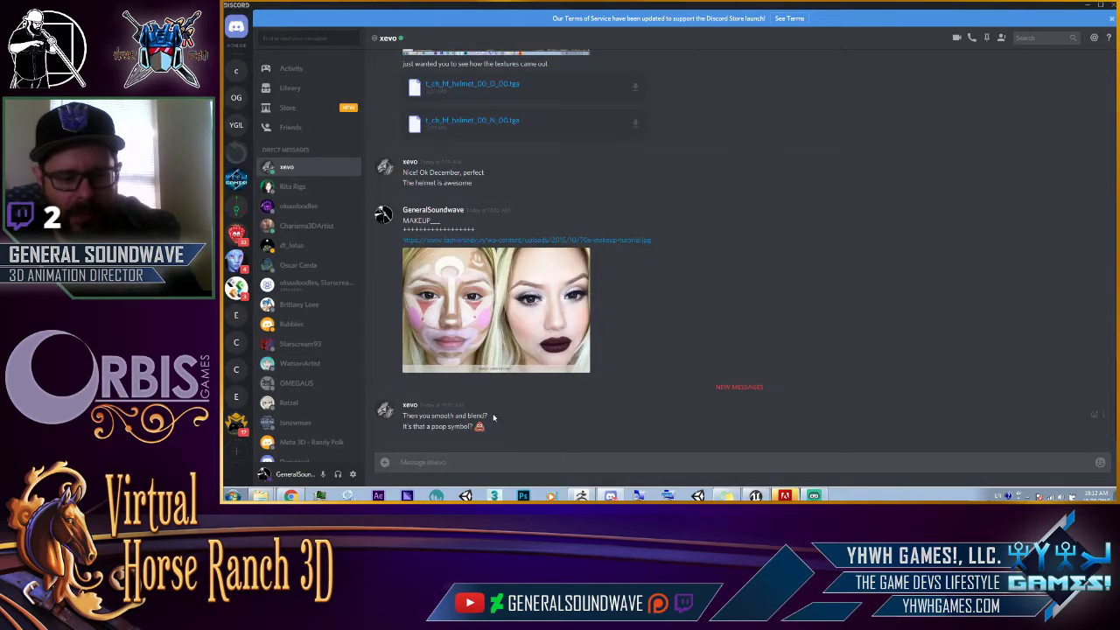
pyautogui.hotkey('ctrl', 'v')
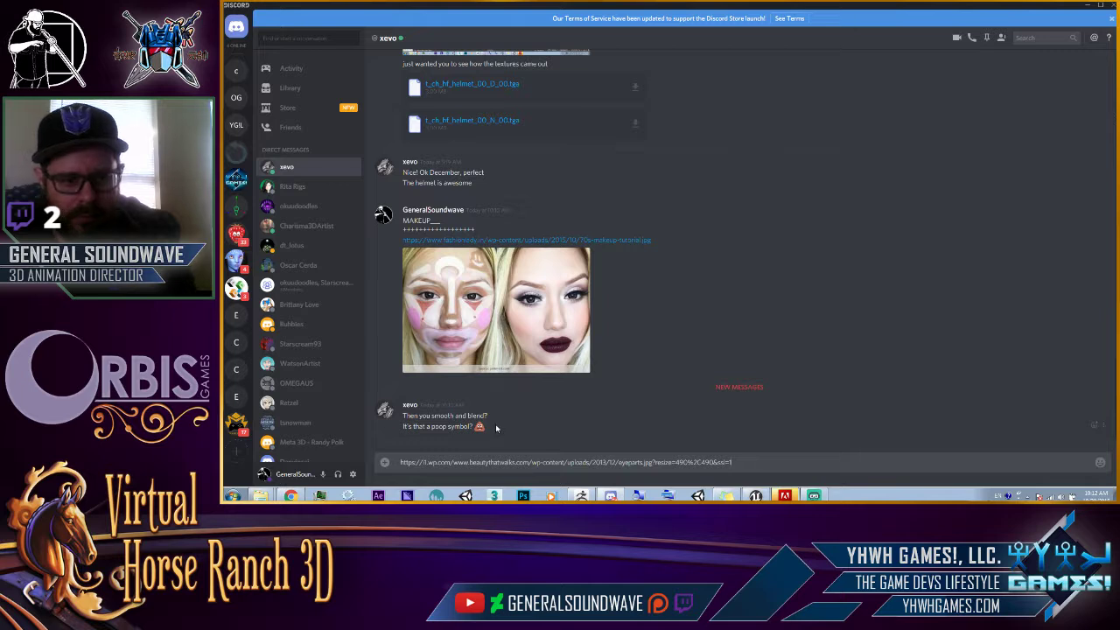
pyautogui.press('Return')
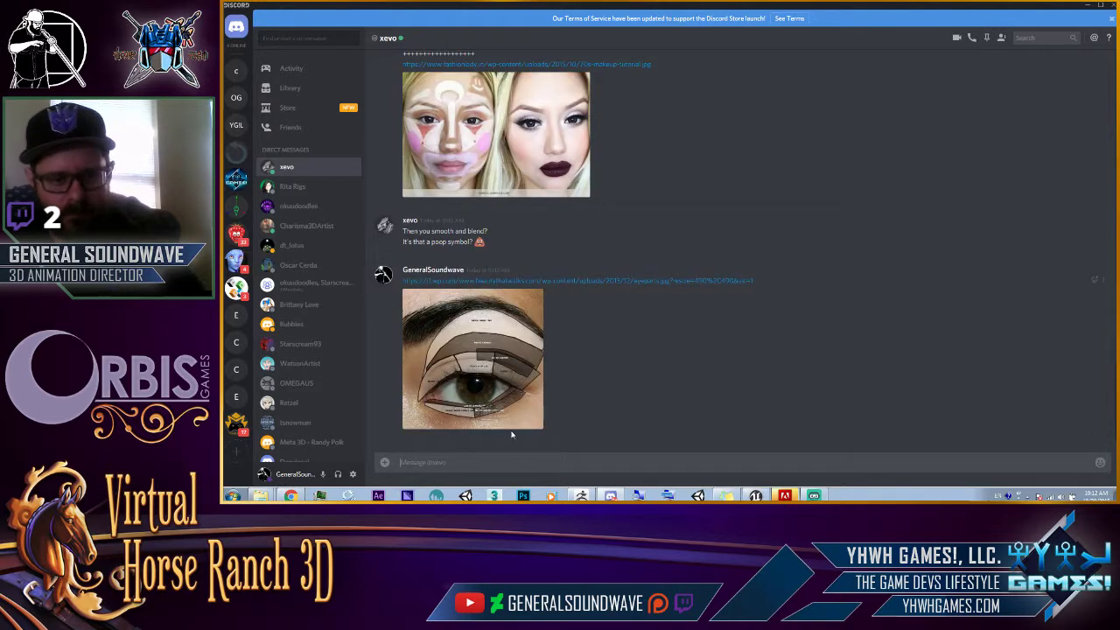
pyautogui.write('I')
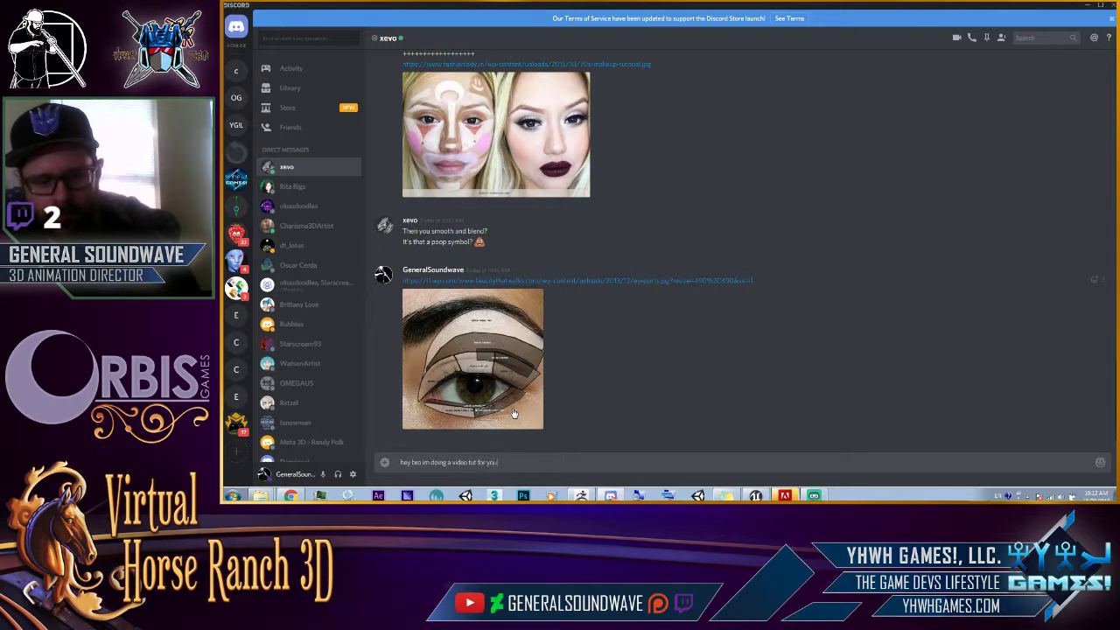
pyautogui.write('ow')
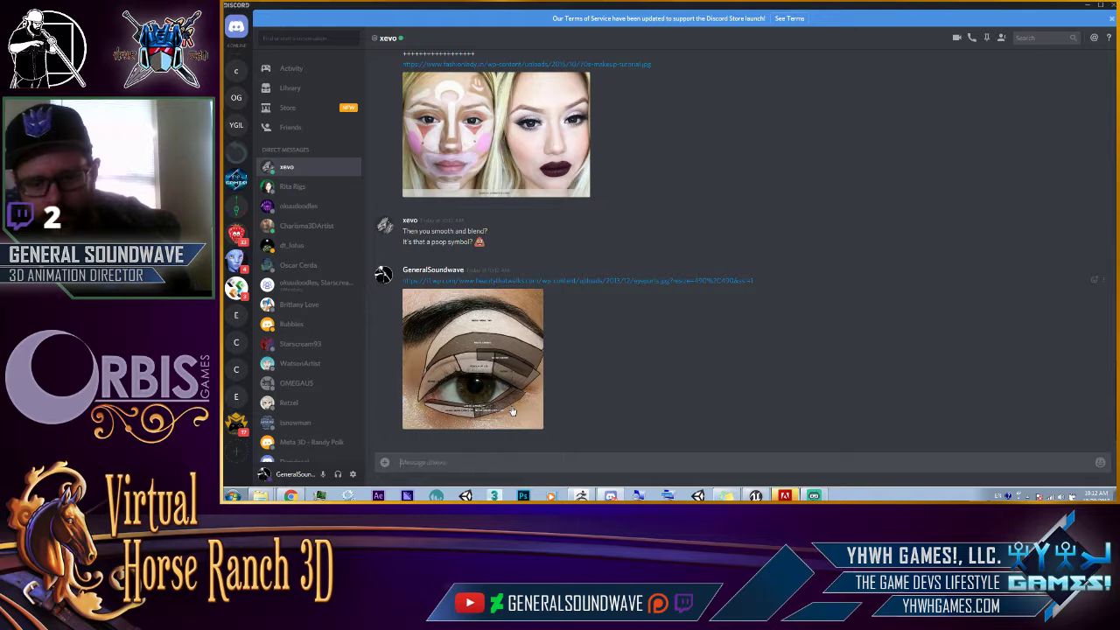
pyautogui.press('Return')
pyautogui.write('im on a')
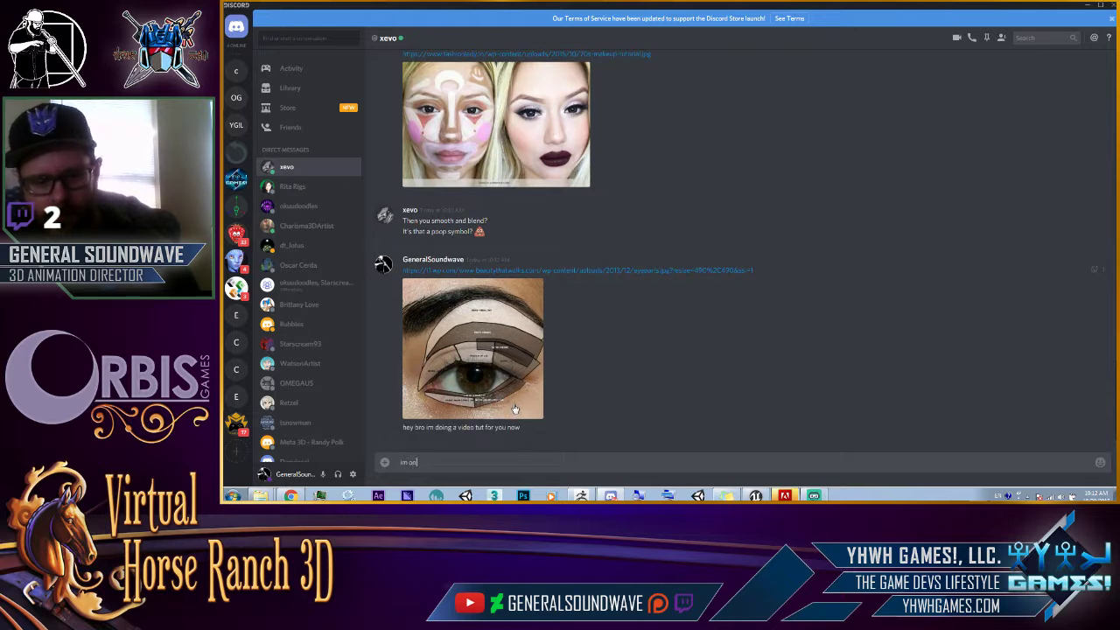
pyautogui.write('ir')
pyautogui.press('Return')
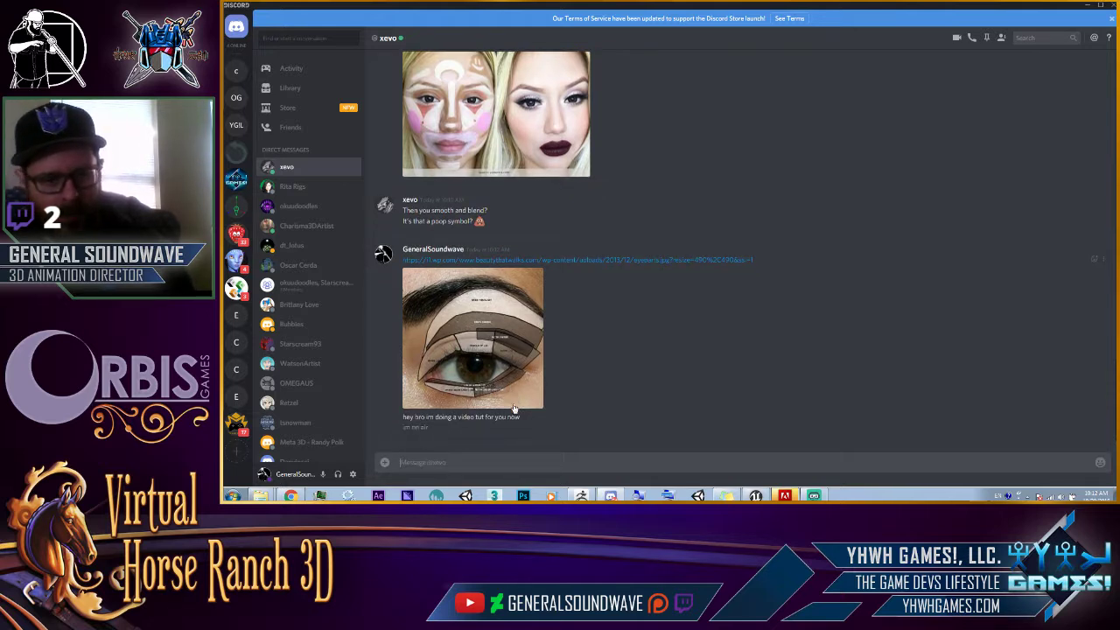
pyautogui.hotkey('alt', 'Tab')
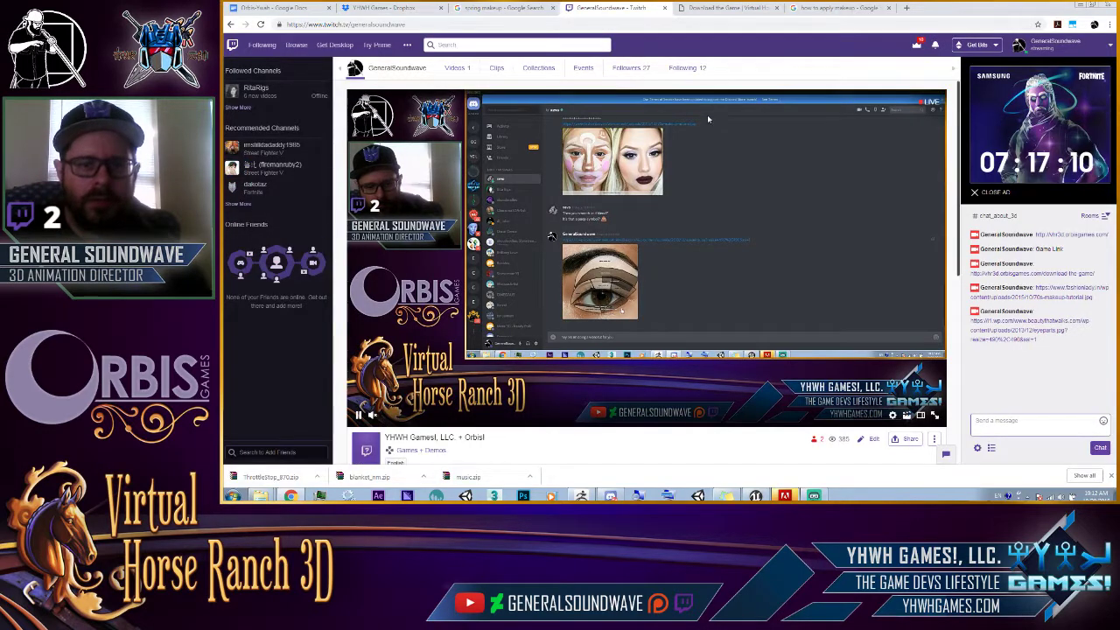
# Browse related eye makeup images to the green Musely eyeshadow anatomy diagram.
pyautogui.click(820, 7)
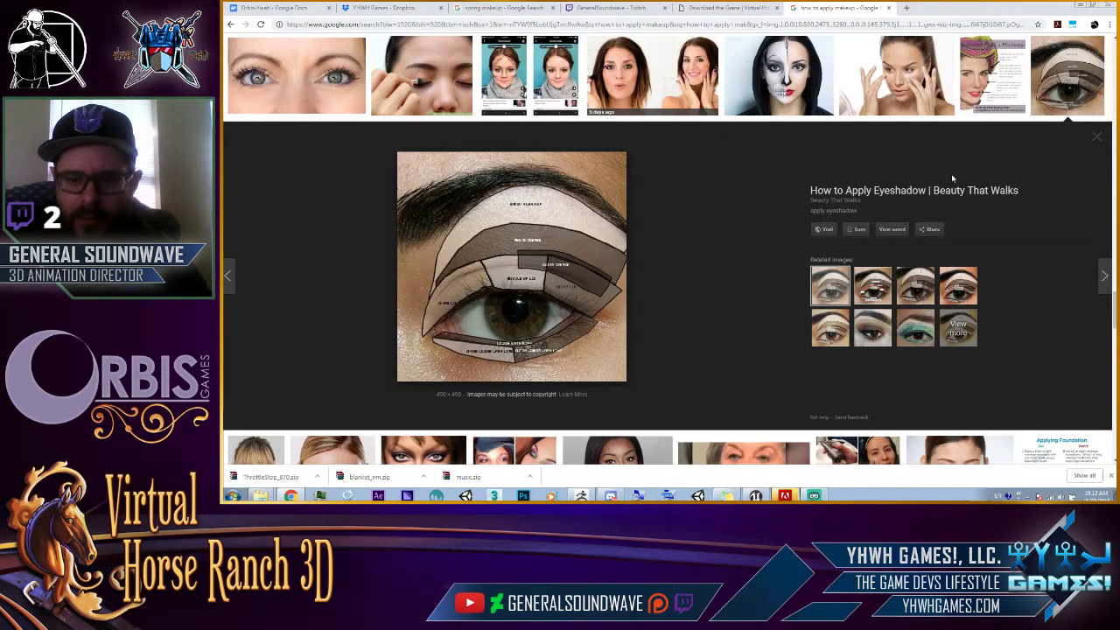
pyautogui.click(841, 329)
pyautogui.click(886, 304)
pyautogui.click(905, 326)
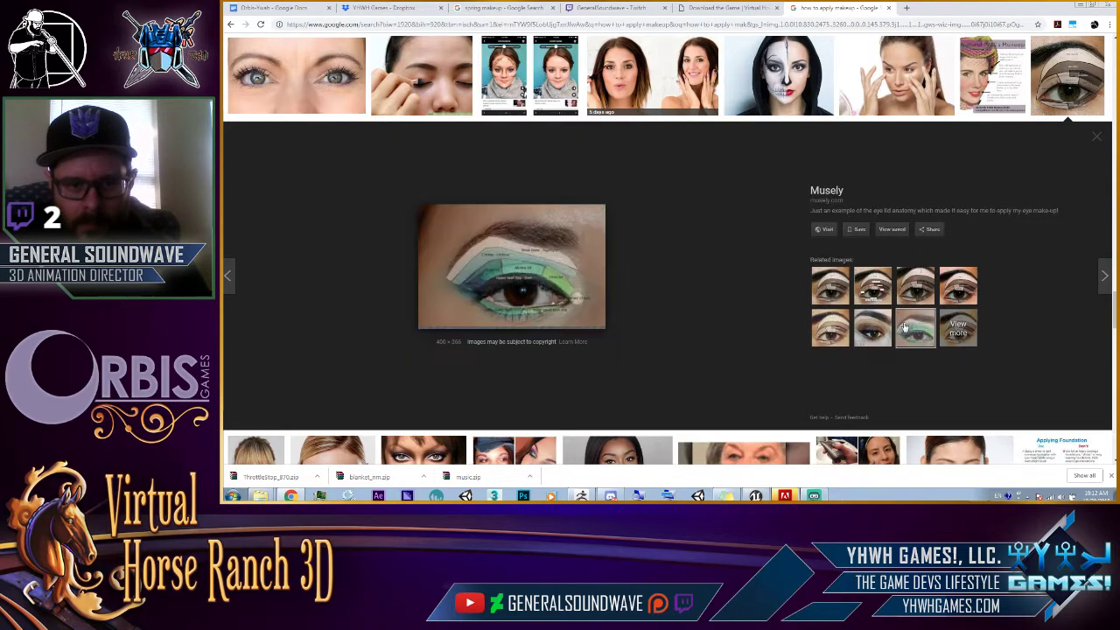
pyautogui.click(556, 267)
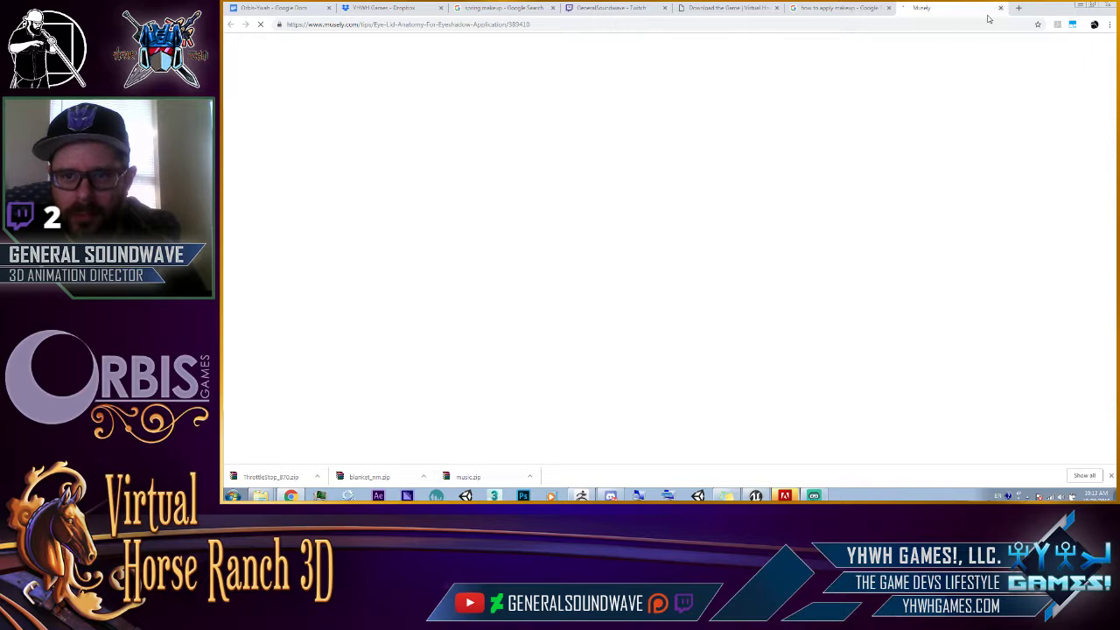
pyautogui.click(1001, 7)
# Copy the Musely diagram's image address and paste it into the Discord conversation.
pyautogui.rightClick(564, 246)
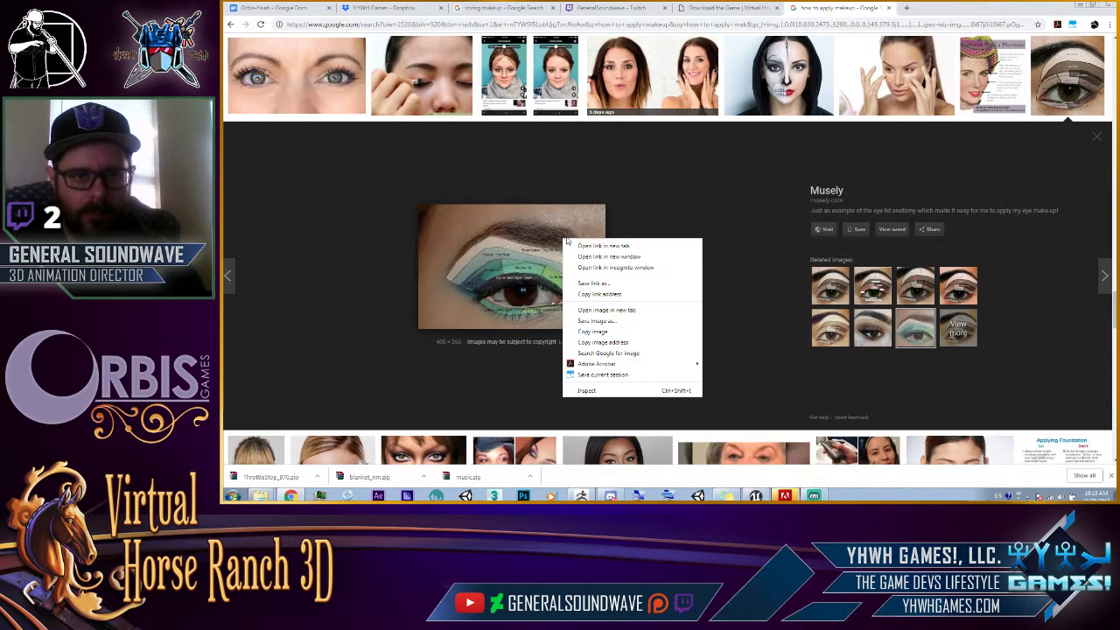
pyautogui.click(607, 337)
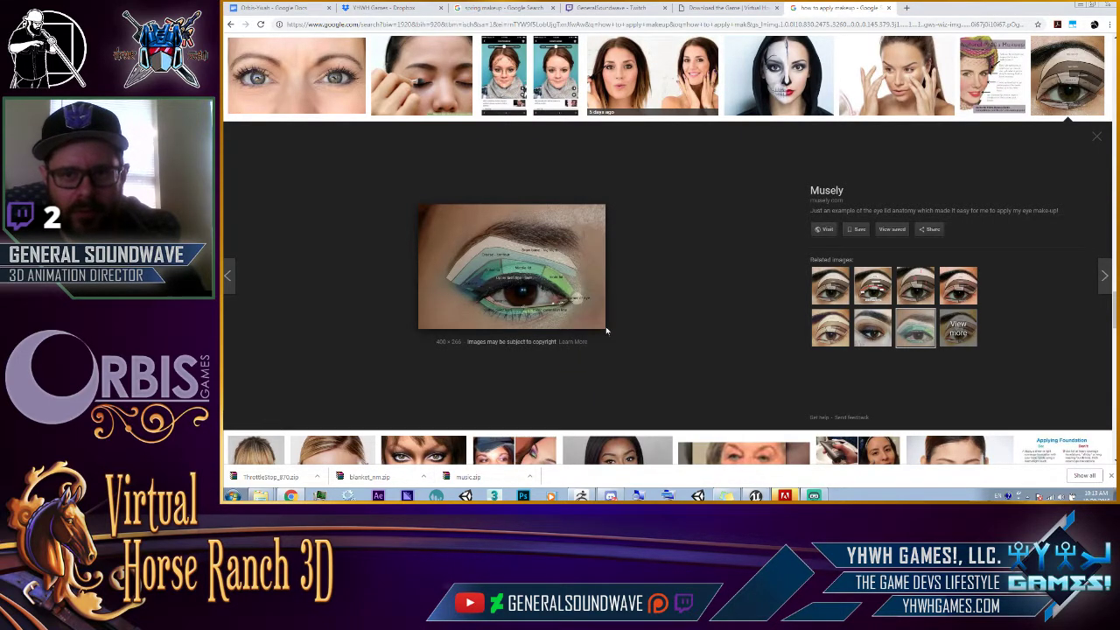
pyautogui.hotkey('alt', 'Tab')
pyautogui.hotkey('ctrl', 'v')
# Send the Musely eyeshadow diagram link, check the Twitch stream, then return to makeup results.
pyautogui.press('Return')
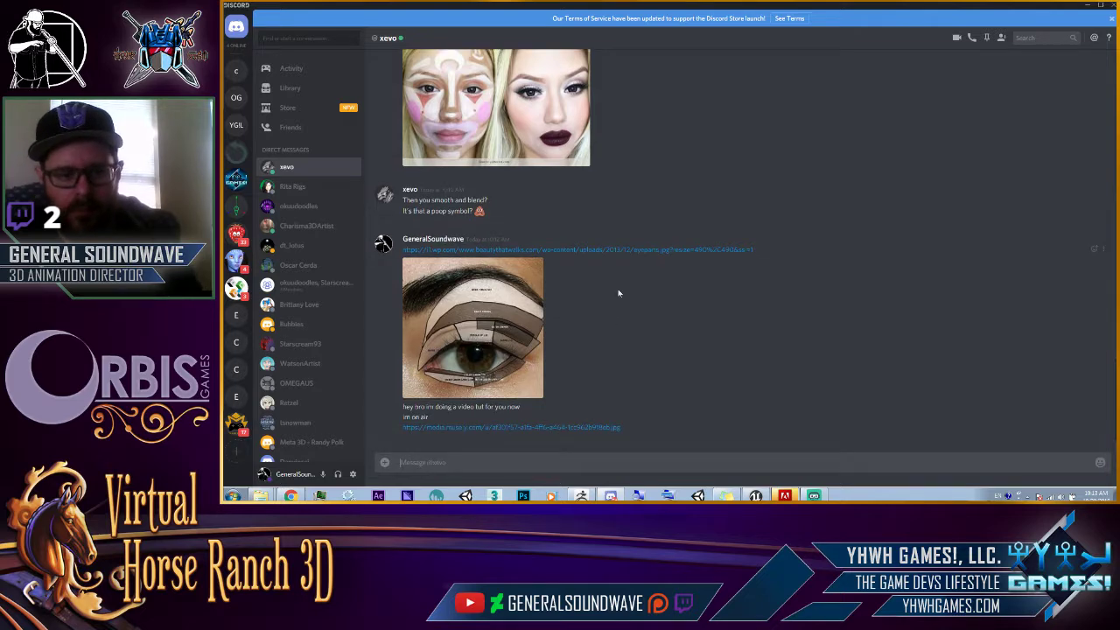
pyautogui.hotkey('alt', 'Tab')
pyautogui.click(626, 8)
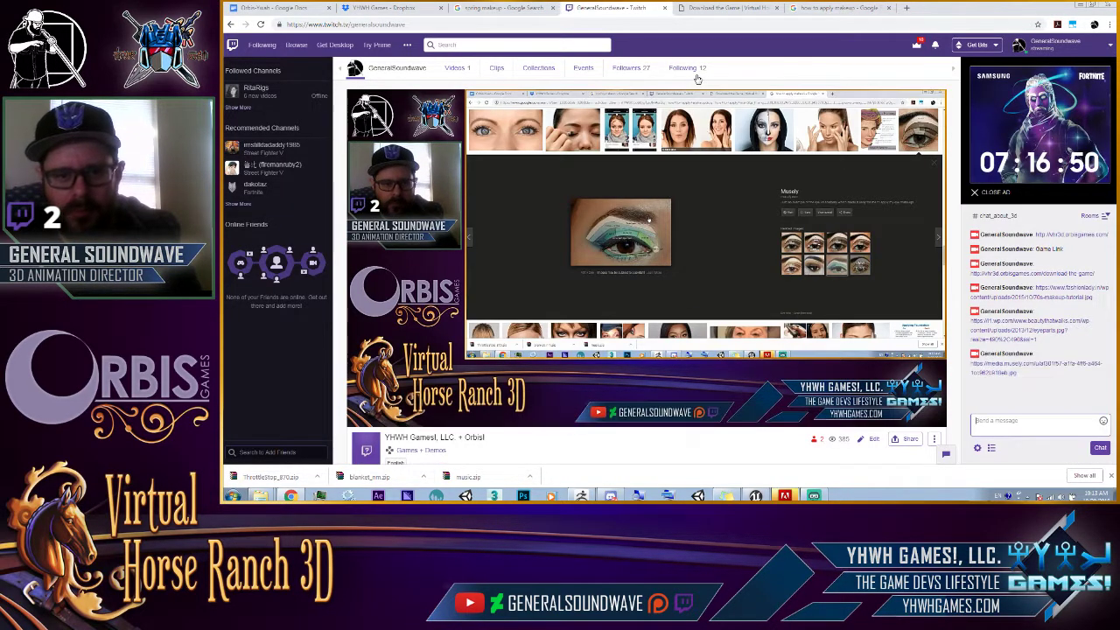
pyautogui.hotkey('alt', 'Tab')
pyautogui.hotkey('alt', 'Tab')
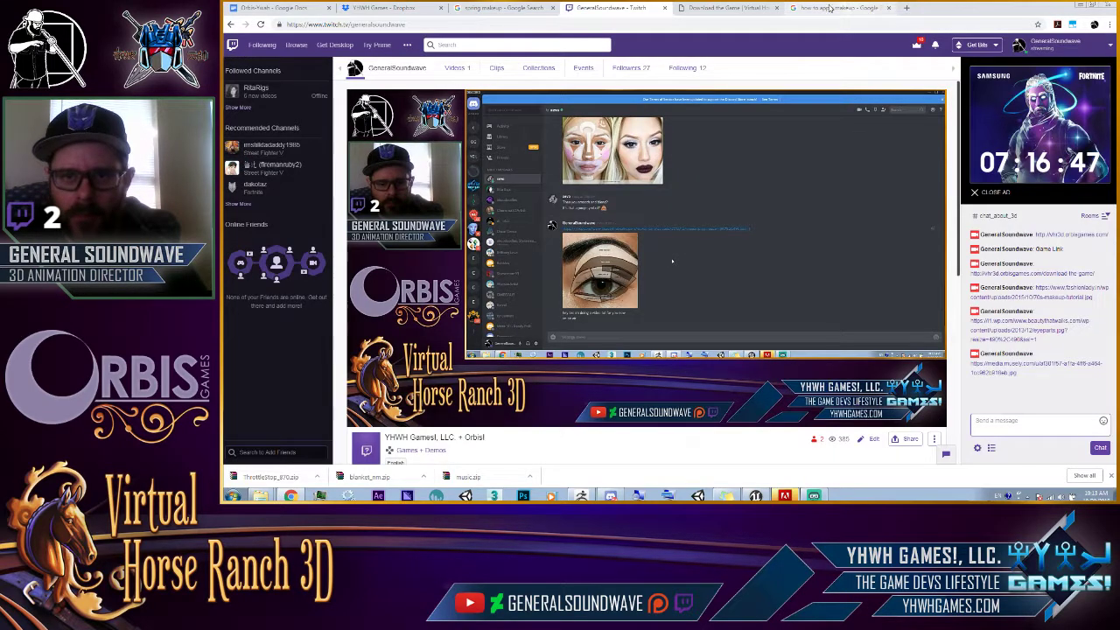
pyautogui.click(836, 8)
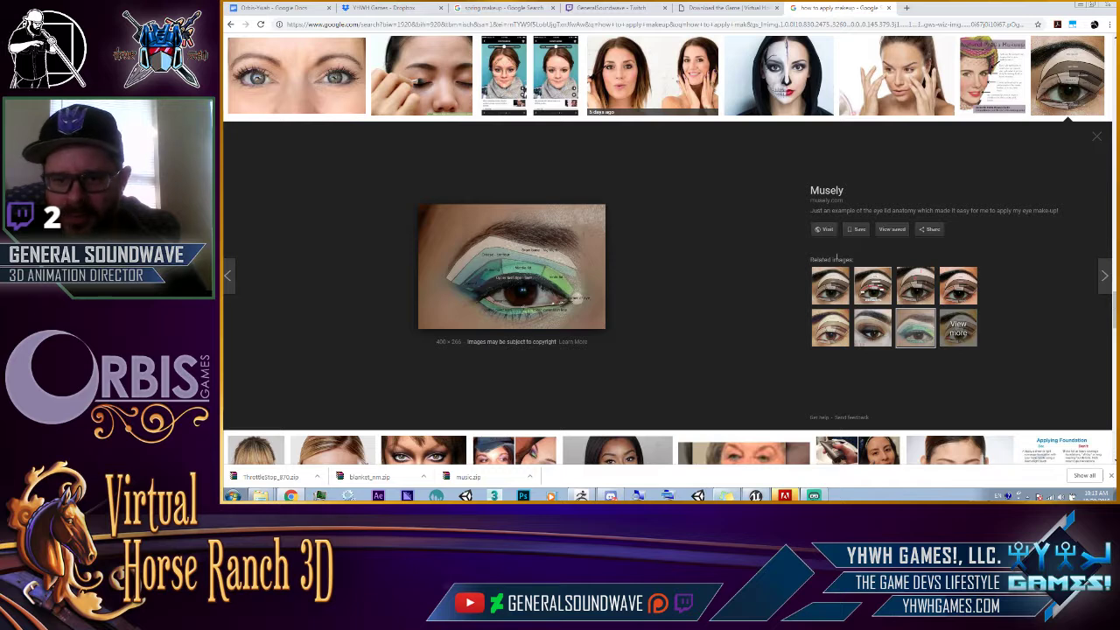
# Preview the Beauty That Walks eyeshadow diagram and scroll further down the results.
pyautogui.click(834, 278)
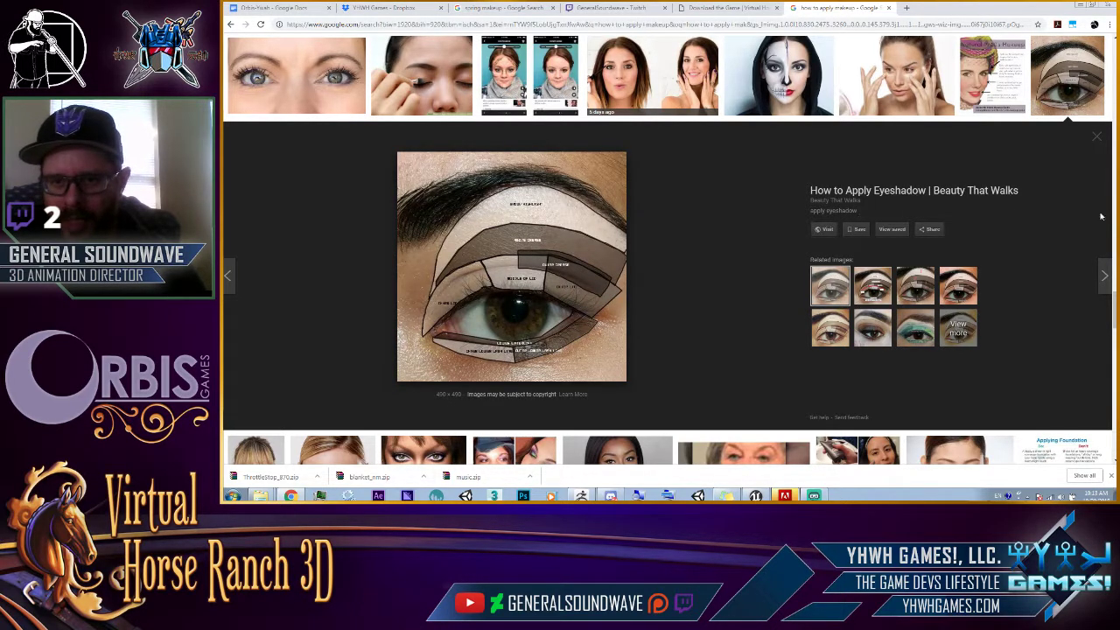
pyautogui.scroll(-5, 668, 250)
pyautogui.scroll(-1, 668, 250)
pyautogui.scroll(-1, 668, 250)
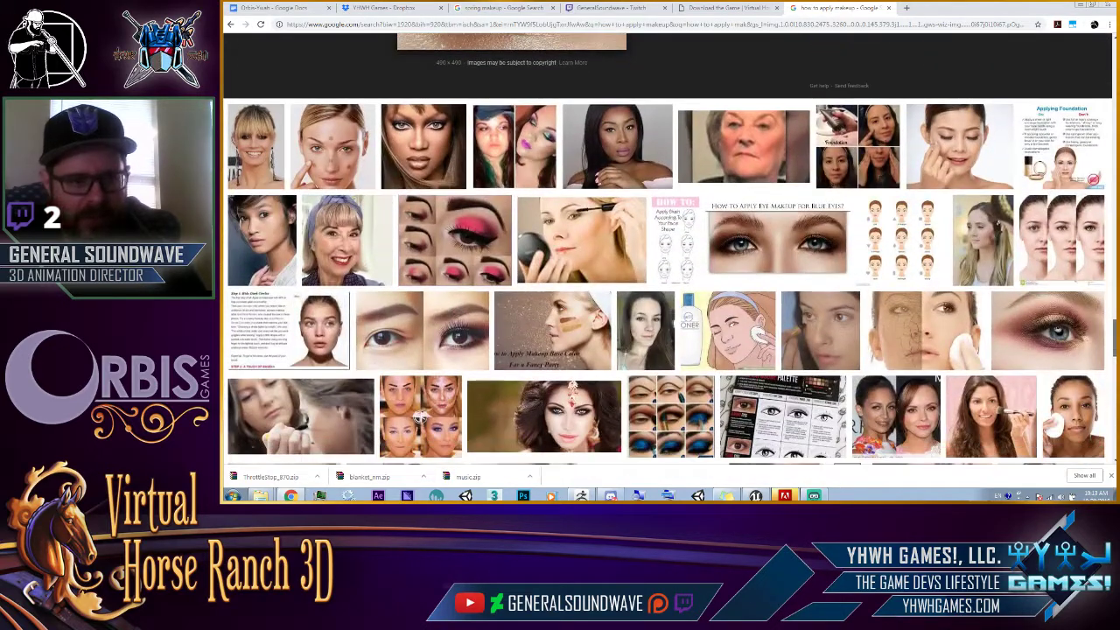
pyautogui.scroll(-1, 667, 251)
pyautogui.scroll(-1, 668, 250)
pyautogui.scroll(-1, 668, 250)
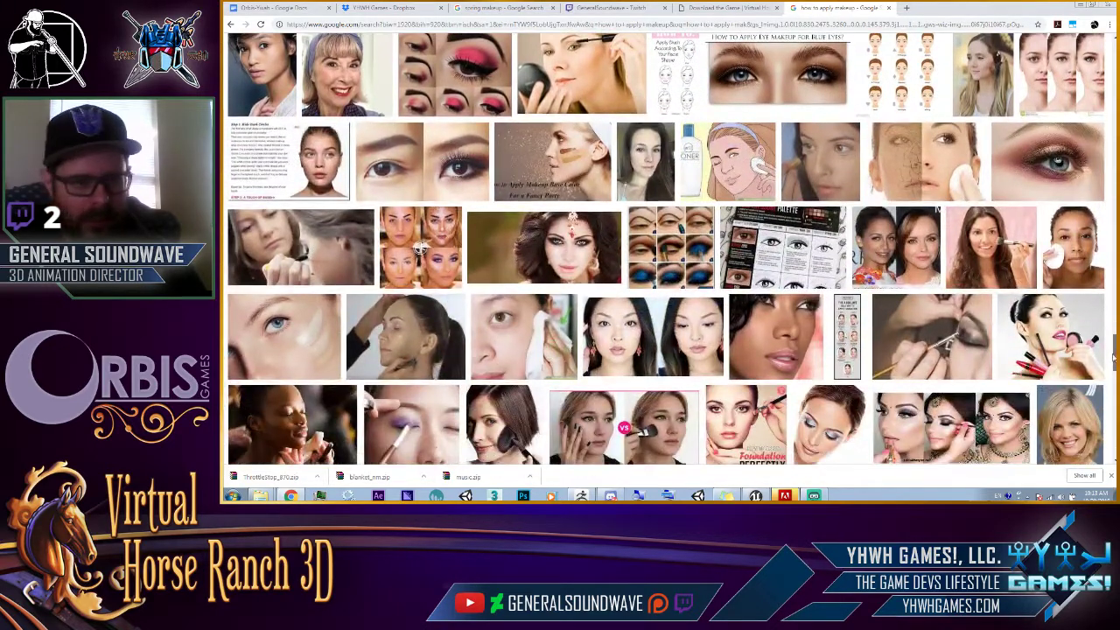
pyautogui.scroll(-1, 667, 250)
pyautogui.moveTo(1113, 359); pyautogui.dragTo(1111, 396)
# Copy the contoured-face makeup comparison image and bring up Discord.
pyautogui.click(270, 301)
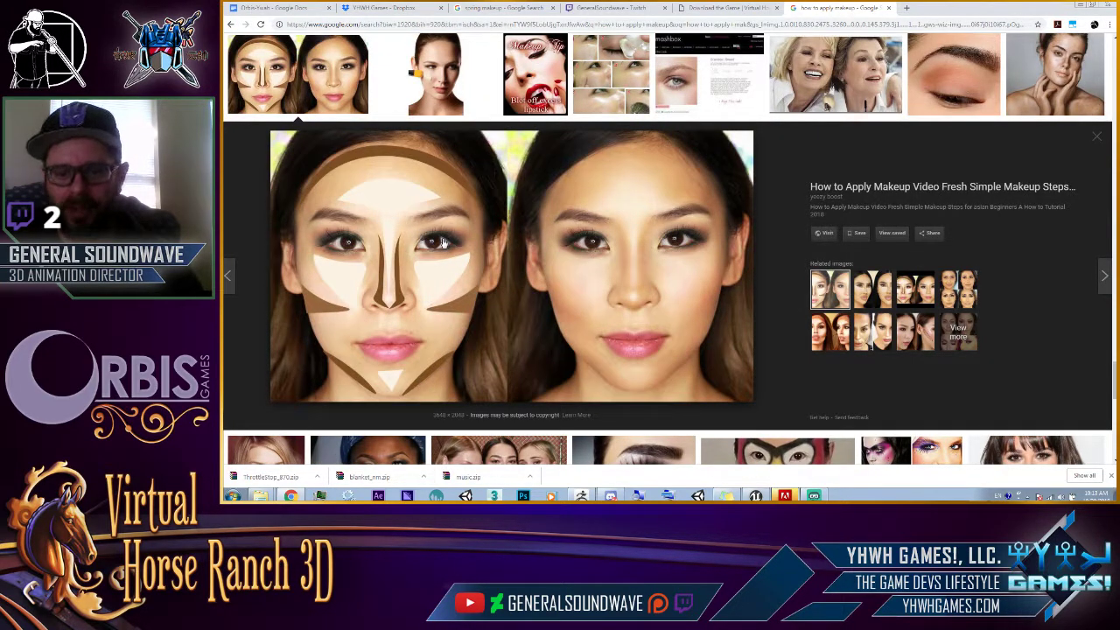
pyautogui.rightClick(496, 238)
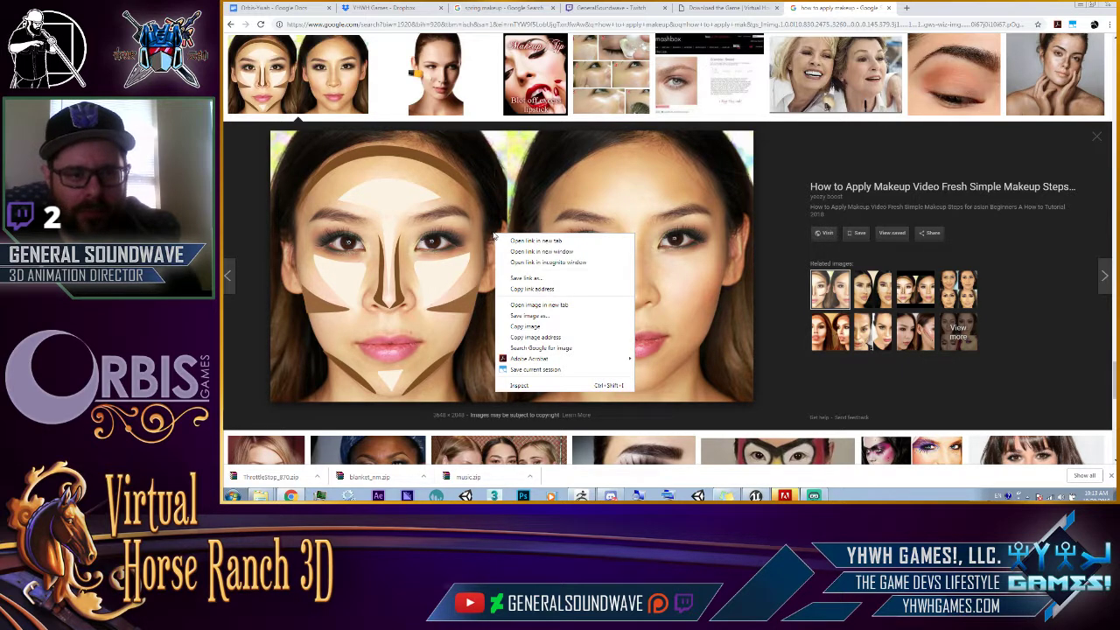
pyautogui.click(522, 328)
pyautogui.hotkey('alt', 'Tab')
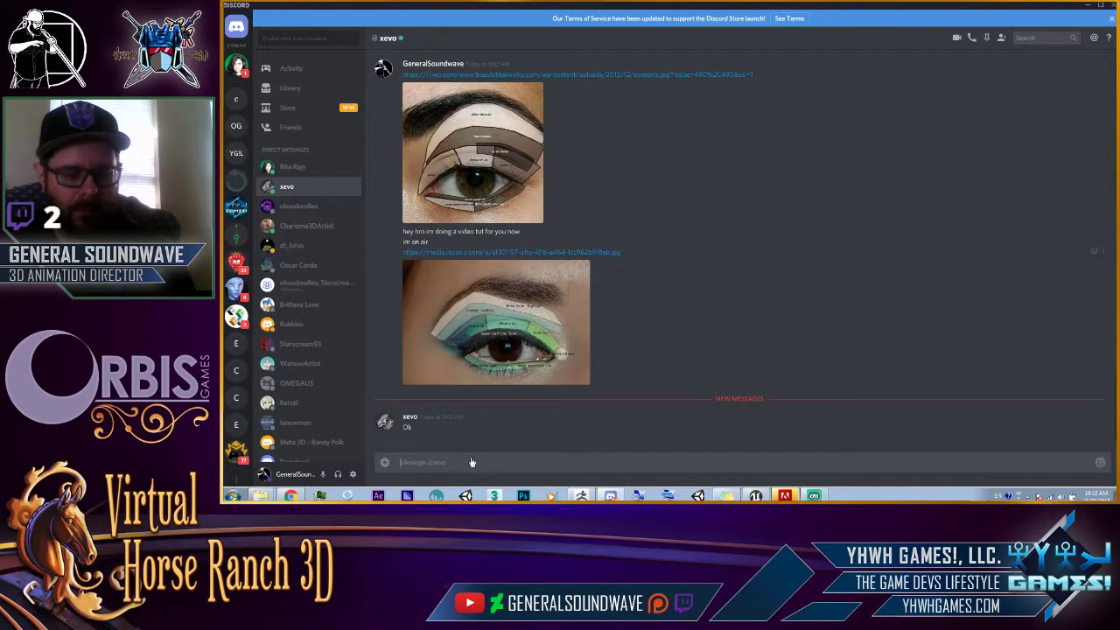
# Post the contouring image's web address in the Discord chat after a failed image paste.
pyautogui.hotkey('ctrl', 'v')
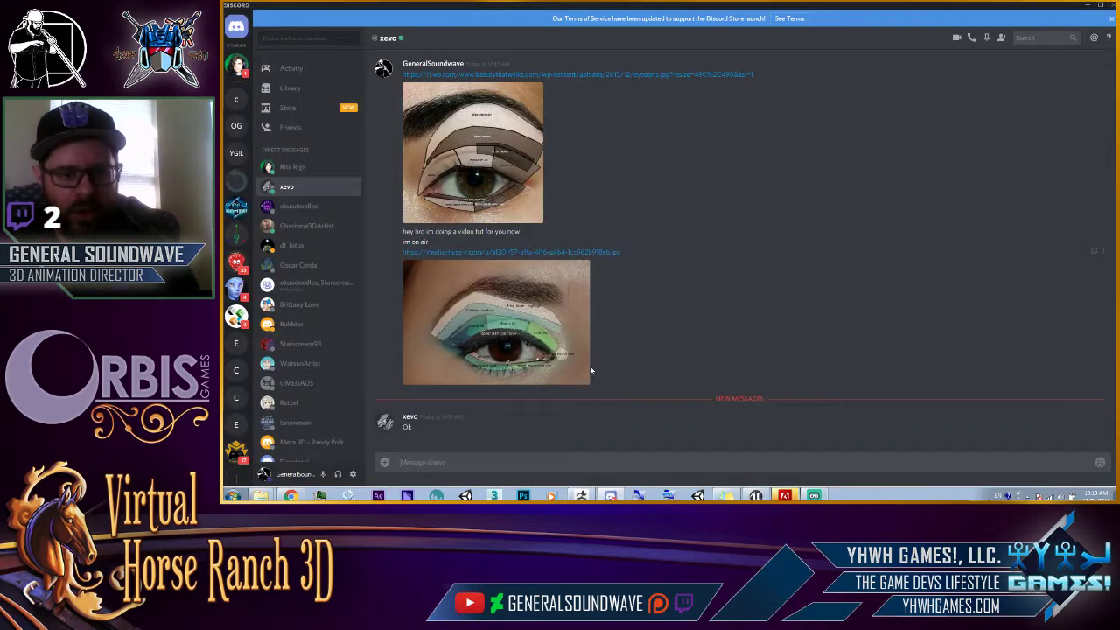
pyautogui.hotkey('alt', 'Tab')
pyautogui.rightClick(502, 257)
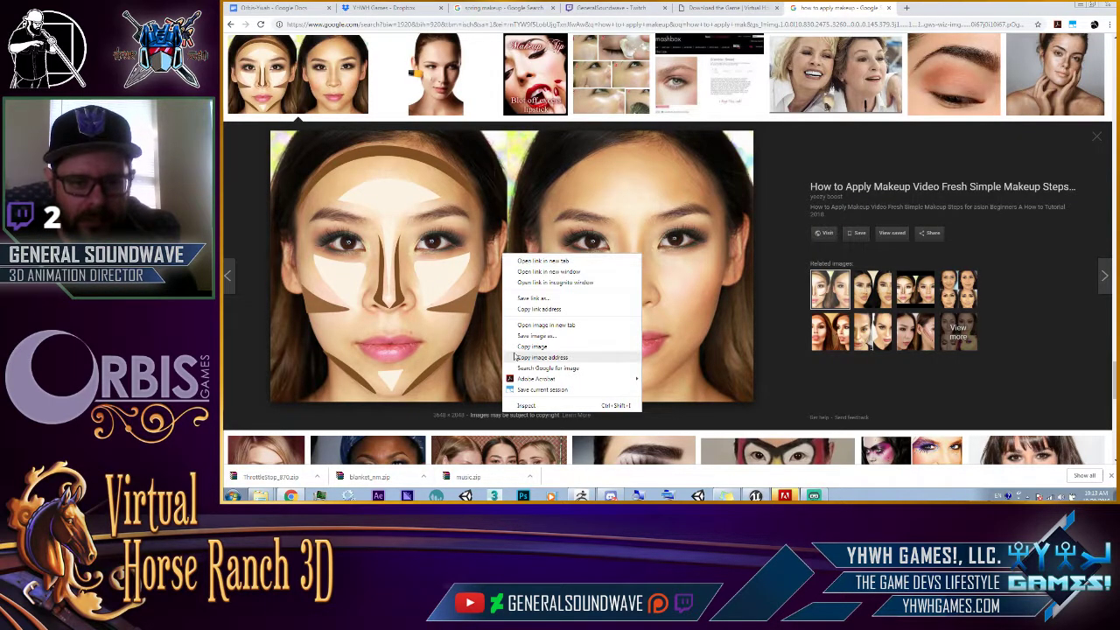
pyautogui.click(548, 363)
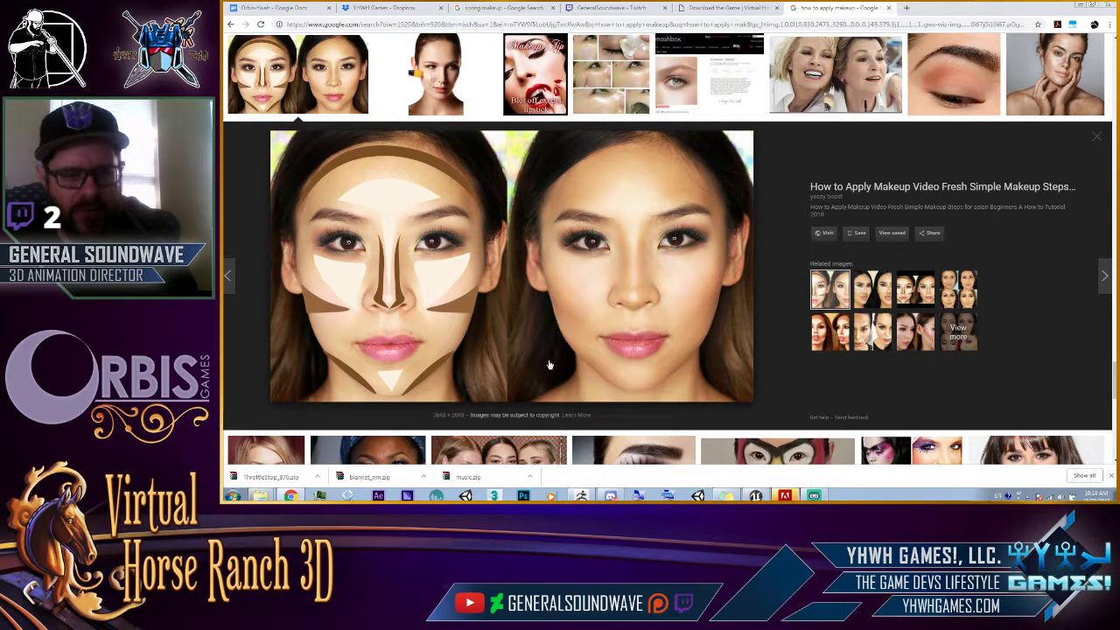
pyautogui.hotkey('alt', 'Tab')
pyautogui.hotkey('ctrl', 'v')
pyautogui.press('Return')
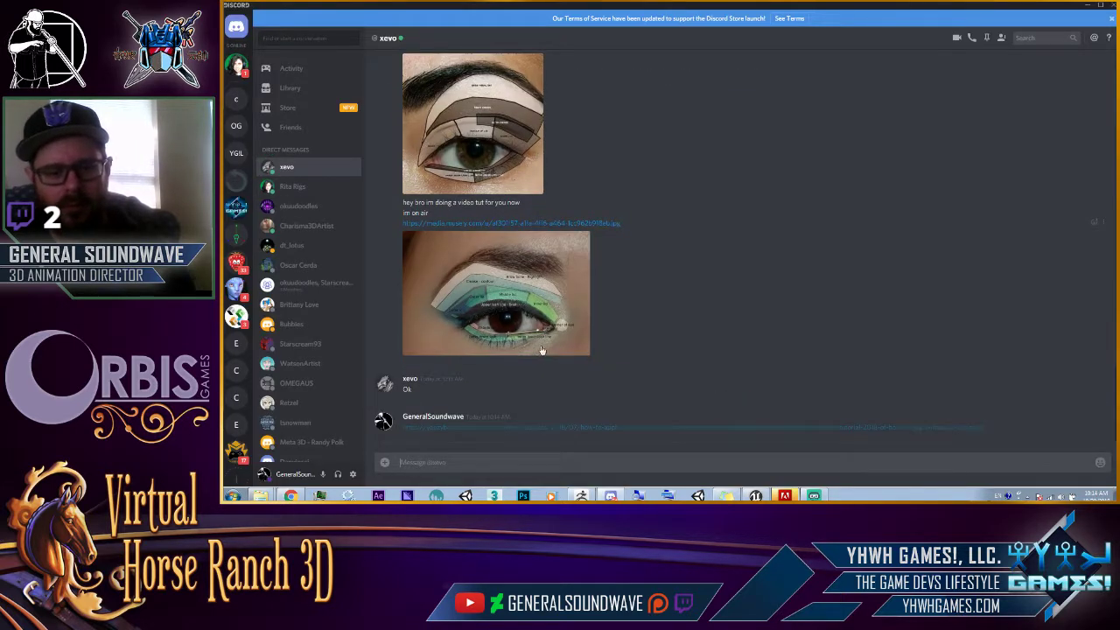
# Check the Twitch stream, then return to the how to apply makeup results.
pyautogui.hotkey('alt', 'Tab')
pyautogui.click(633, 7)
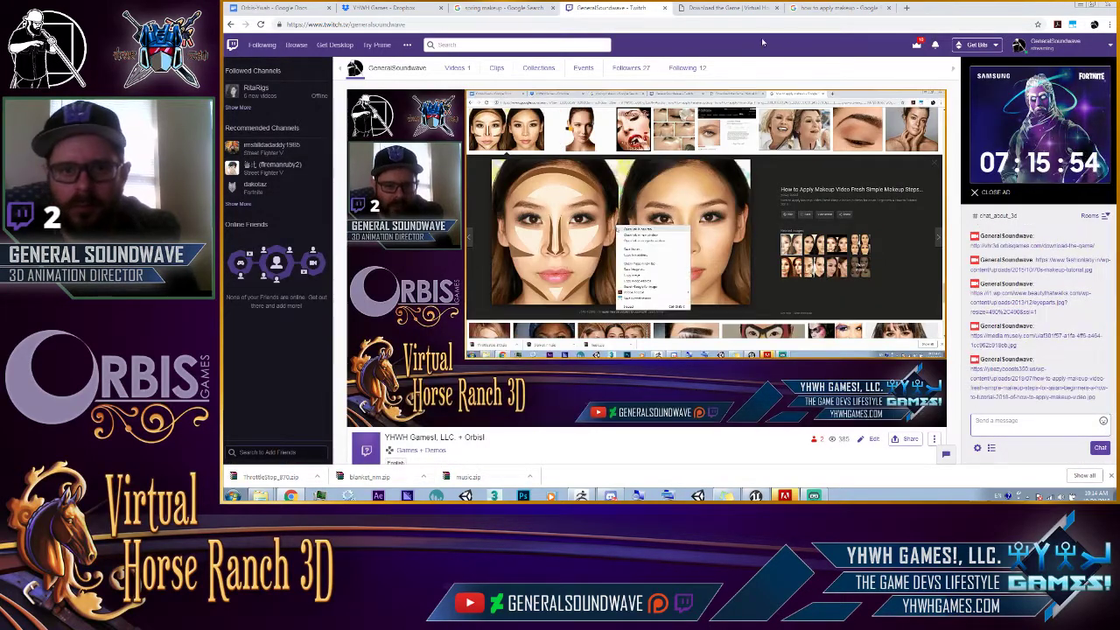
pyautogui.click(839, 8)
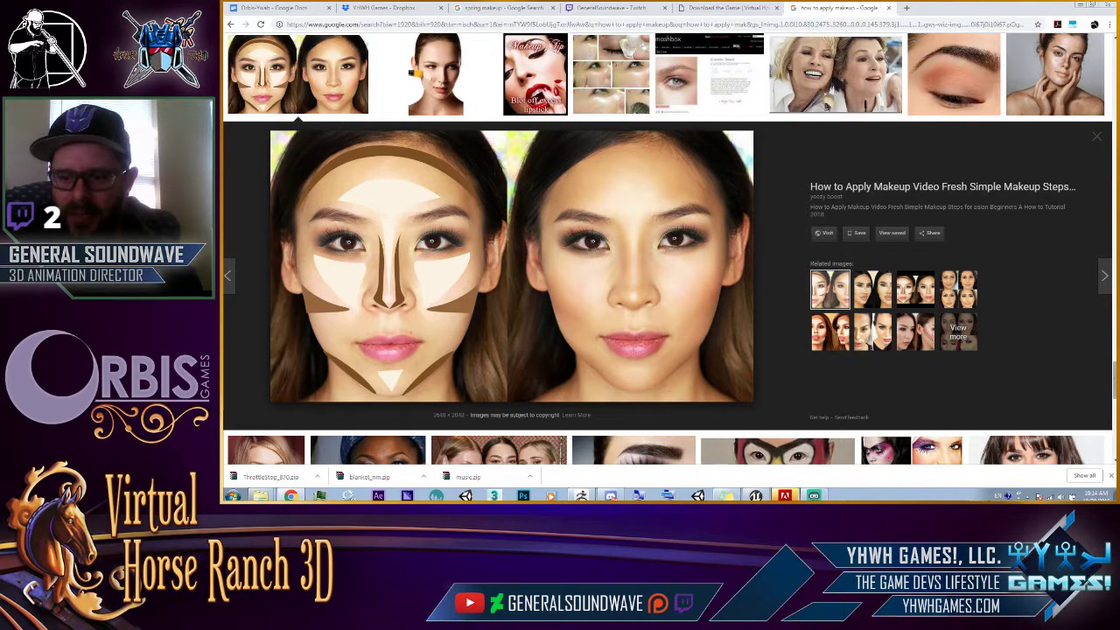
# Preview the side-by-side contouring photo.
pyautogui.scroll(-3, 838, 175)
pyautogui.click(838, 167)
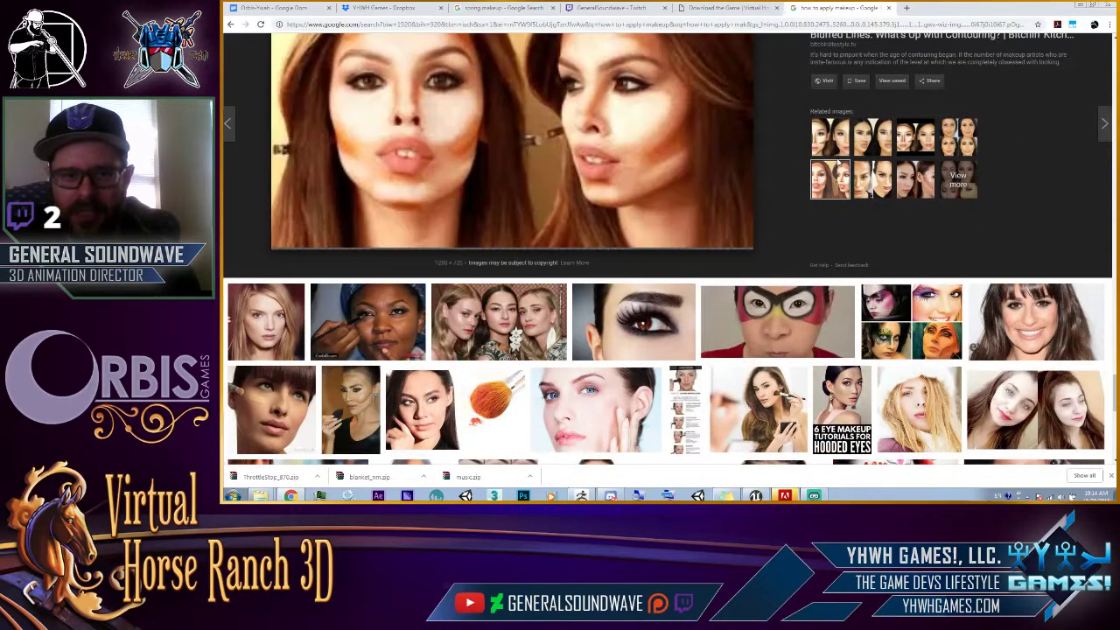
pyautogui.scroll(5, 1064, 355)
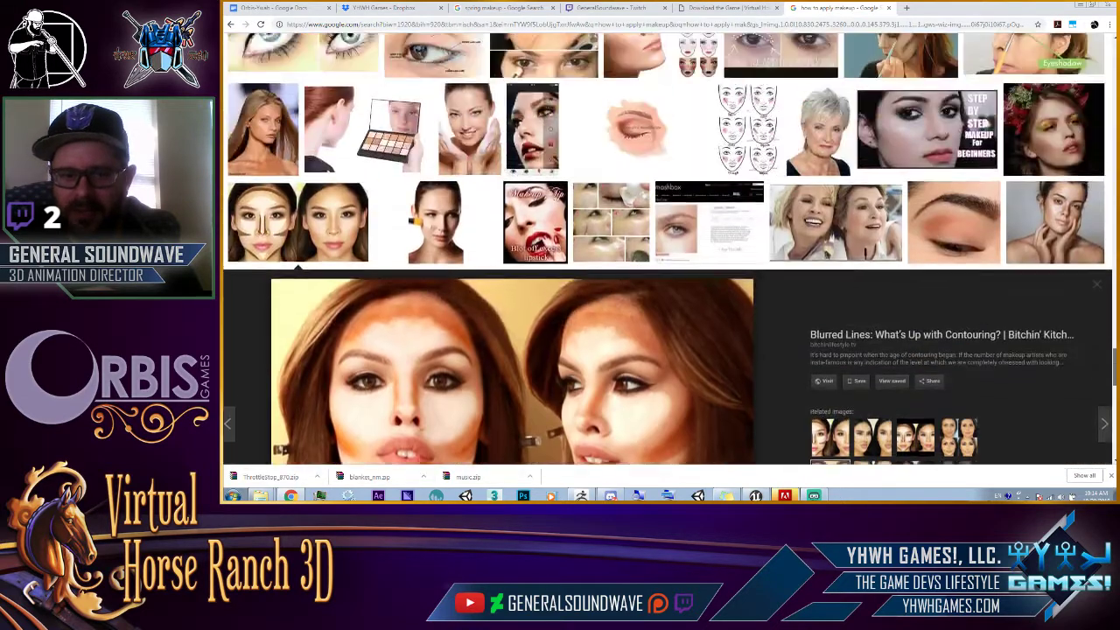
pyautogui.scroll(-3, 1063, 356)
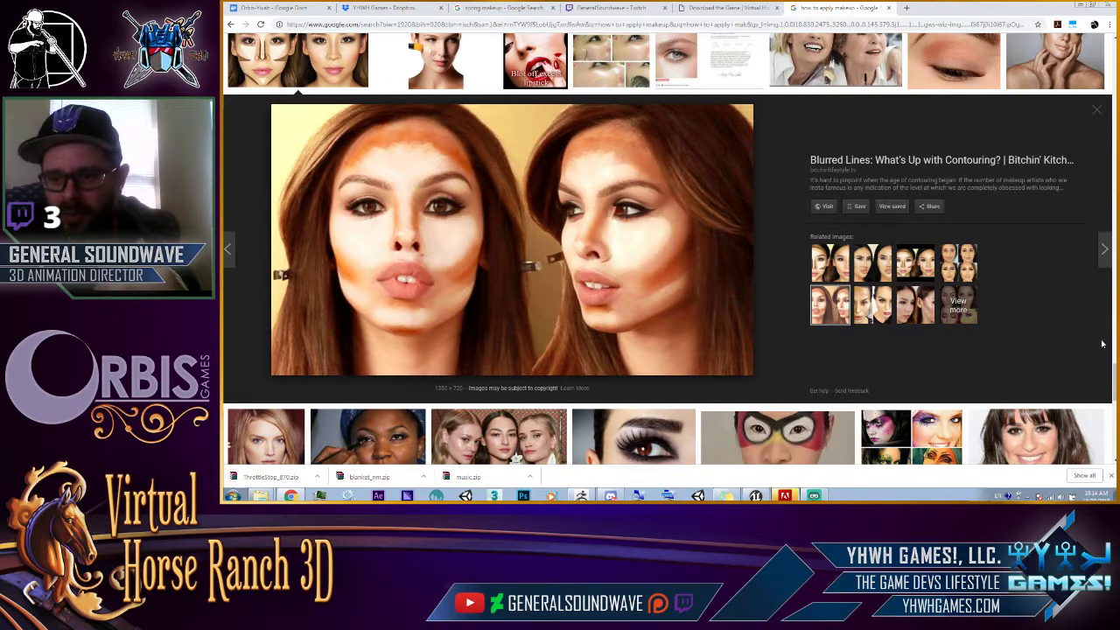
# Scroll down through the how to apply makeup results and back to the top.
pyautogui.scroll(-2, 670, 254)
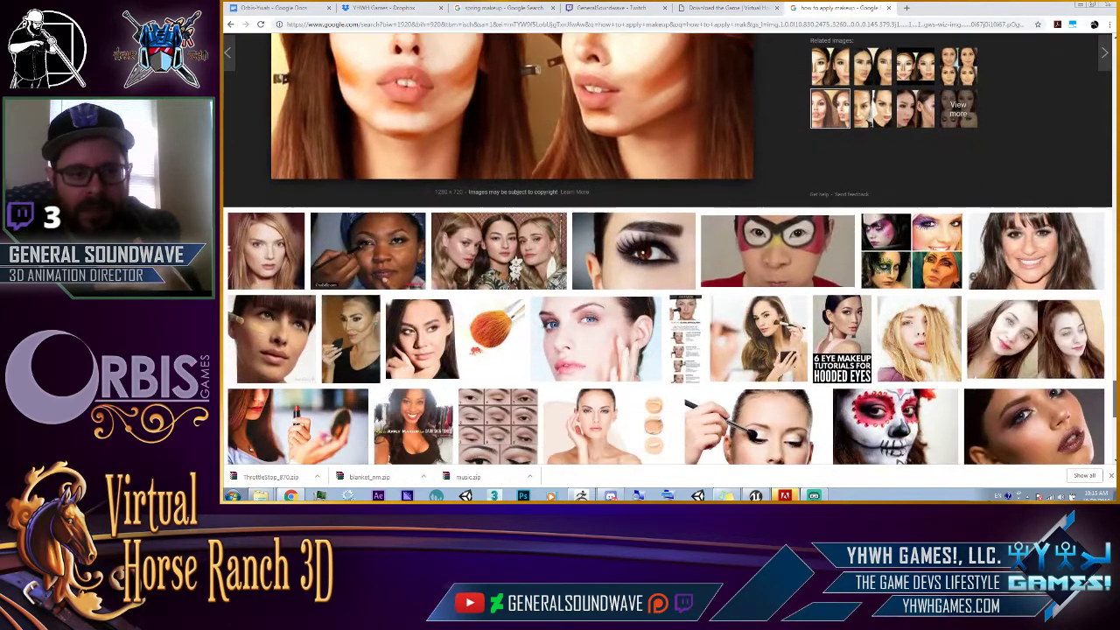
pyautogui.scroll(-1, 670, 254)
pyautogui.scroll(-1, 669, 254)
pyautogui.scroll(-1, 670, 254)
pyautogui.scroll(-1, 669, 254)
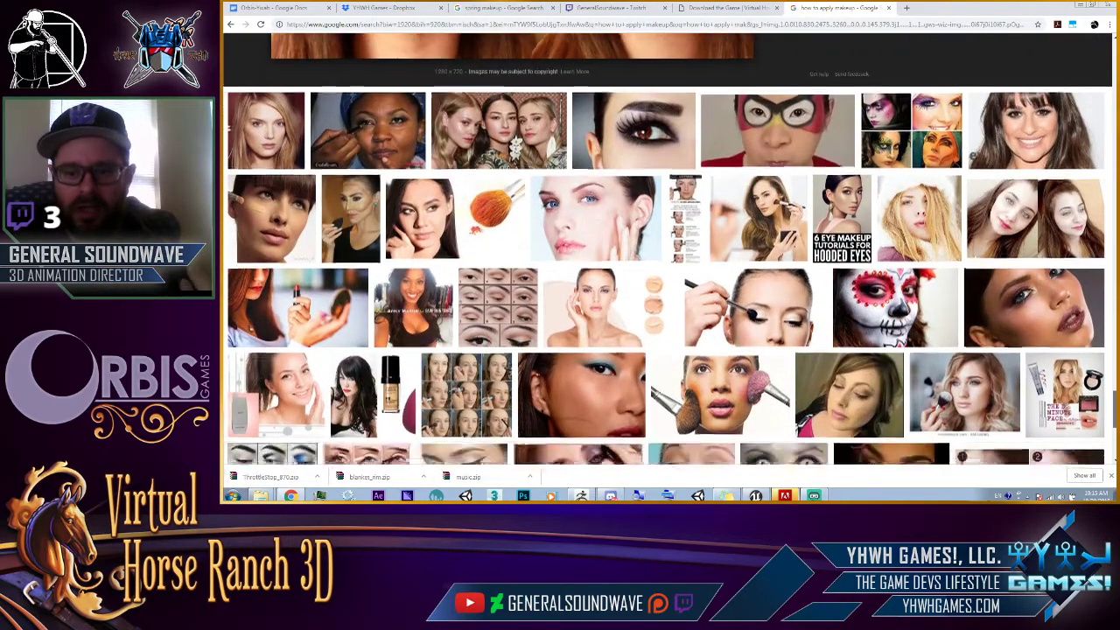
pyautogui.scroll(-1, 670, 254)
pyautogui.scroll(-1, 670, 254)
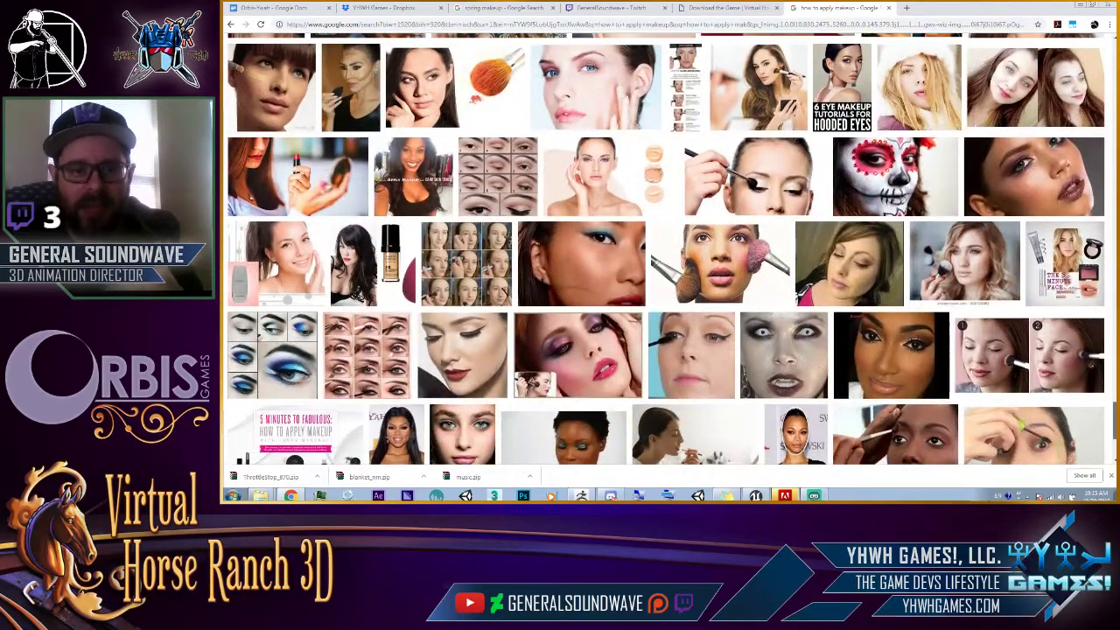
pyautogui.scroll(1, 669, 254)
pyautogui.scroll(3, 669, 254)
pyautogui.scroll(3, 670, 254)
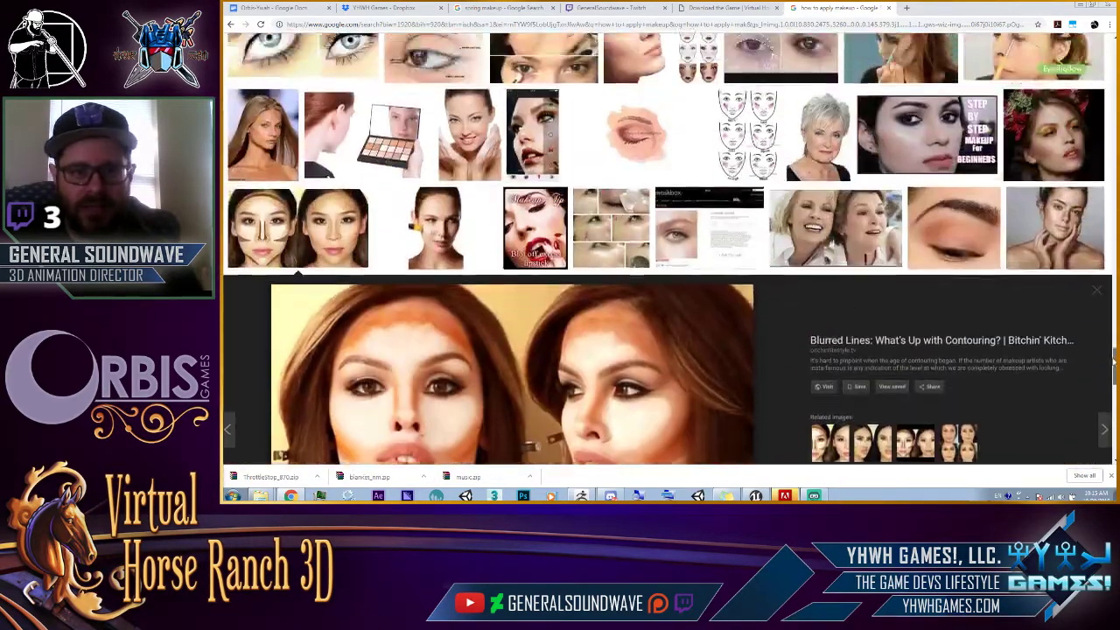
pyautogui.scroll(3, 670, 254)
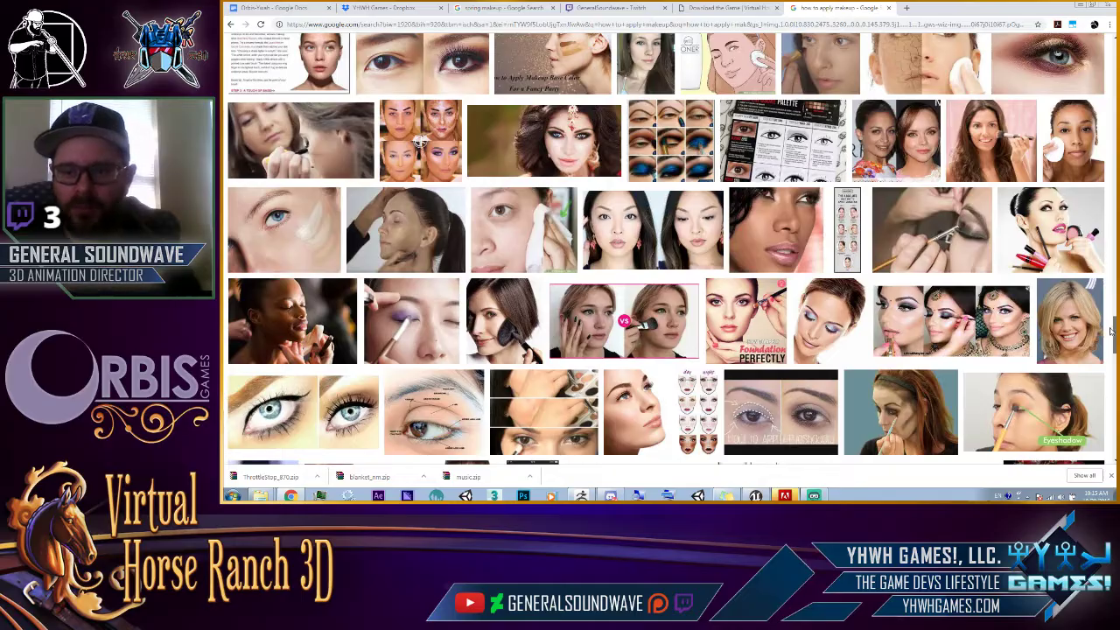
pyautogui.scroll(2, 670, 254)
pyautogui.scroll(3, 670, 254)
pyautogui.scroll(1, 670, 254)
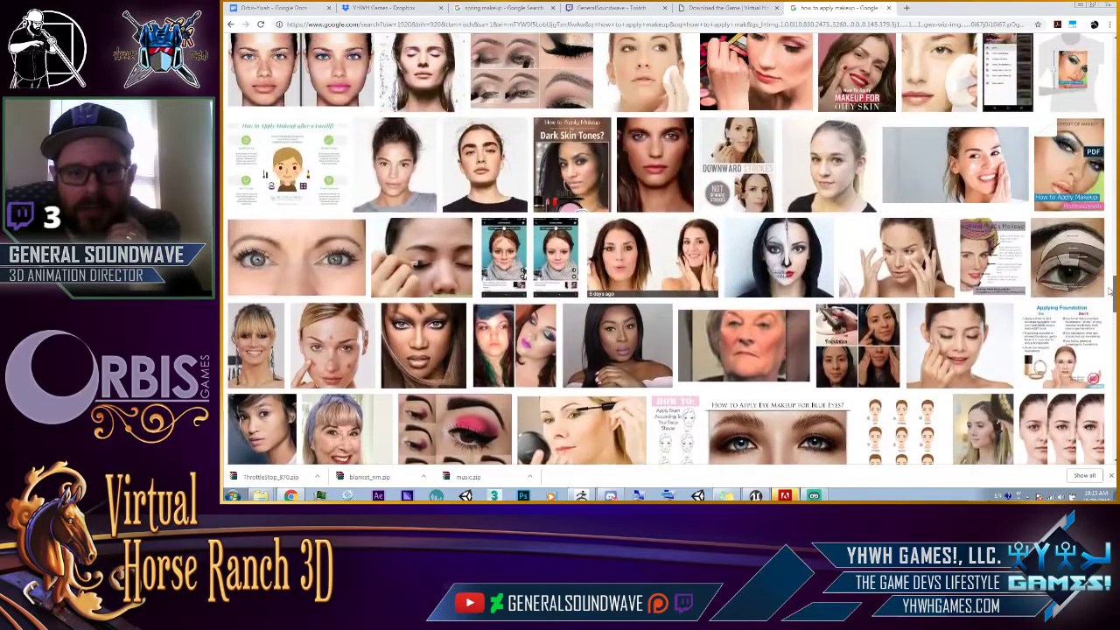
pyautogui.scroll(3, 670, 253)
pyautogui.scroll(2, 670, 254)
pyautogui.scroll(3, 669, 254)
pyautogui.scroll(3, 669, 253)
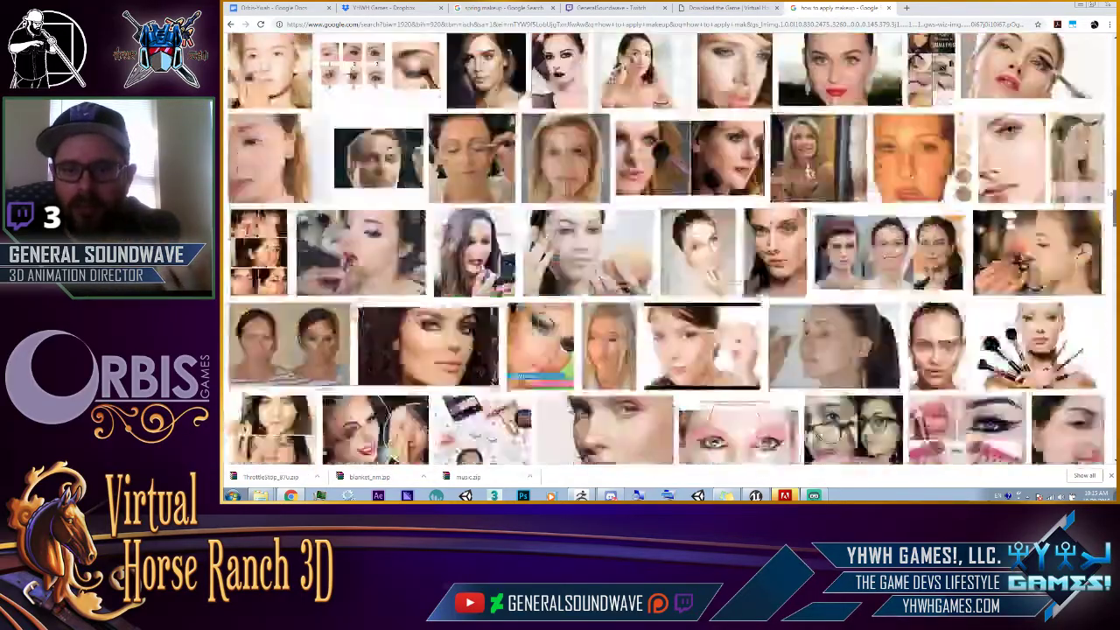
pyautogui.scroll(3, 670, 254)
pyautogui.scroll(3, 670, 254)
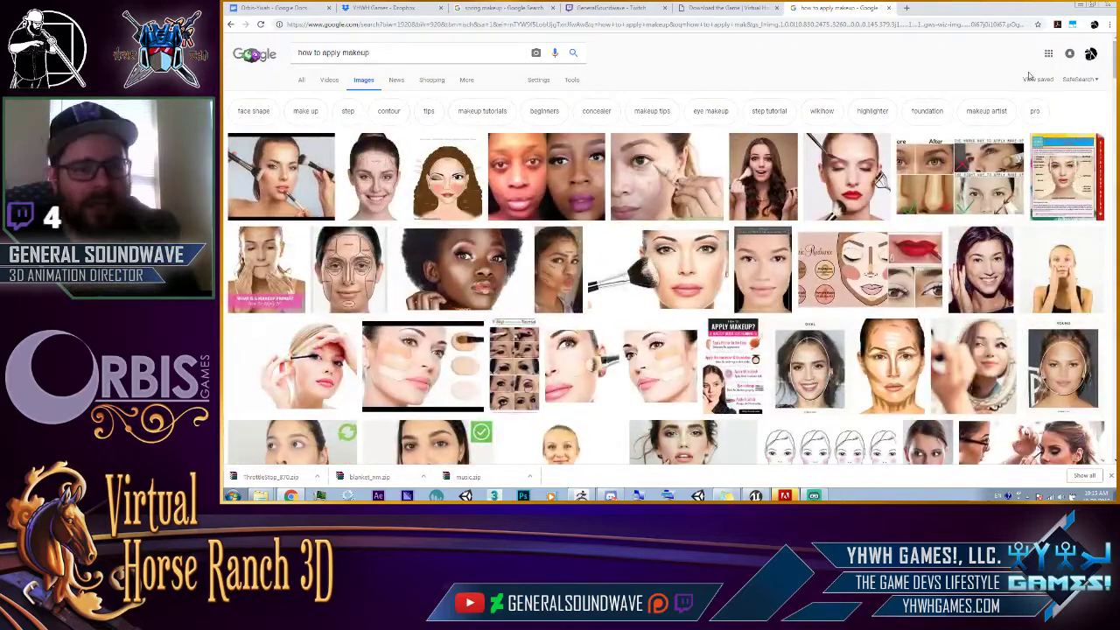
pyautogui.moveTo(959, 176)
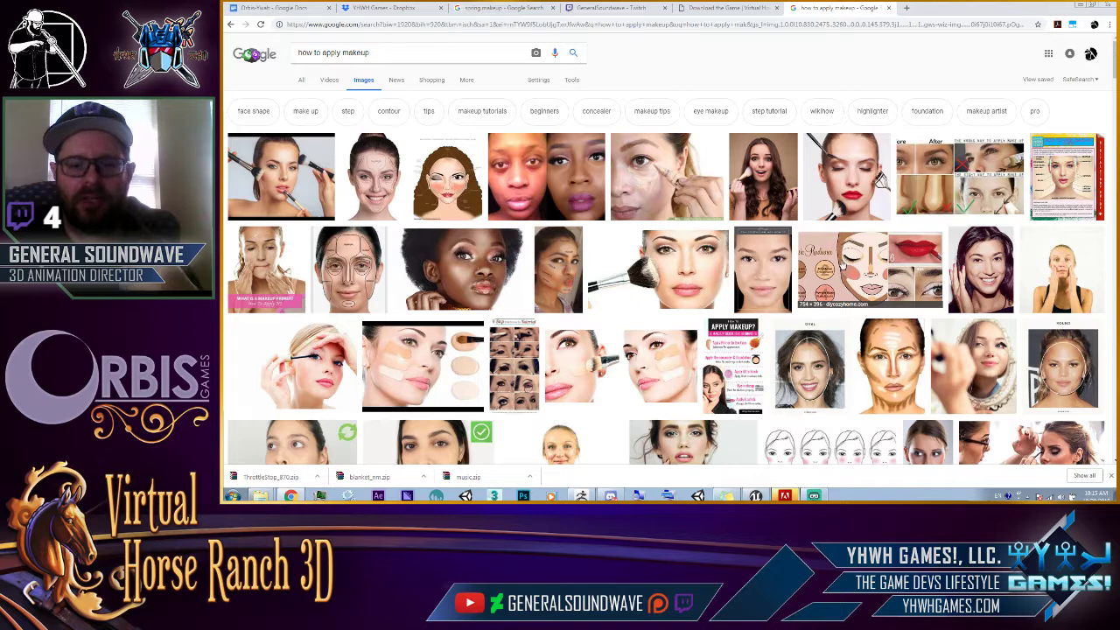
# Preview the makeup face-chart image, then switch to the spring makeup results.
pyautogui.click(840, 263)
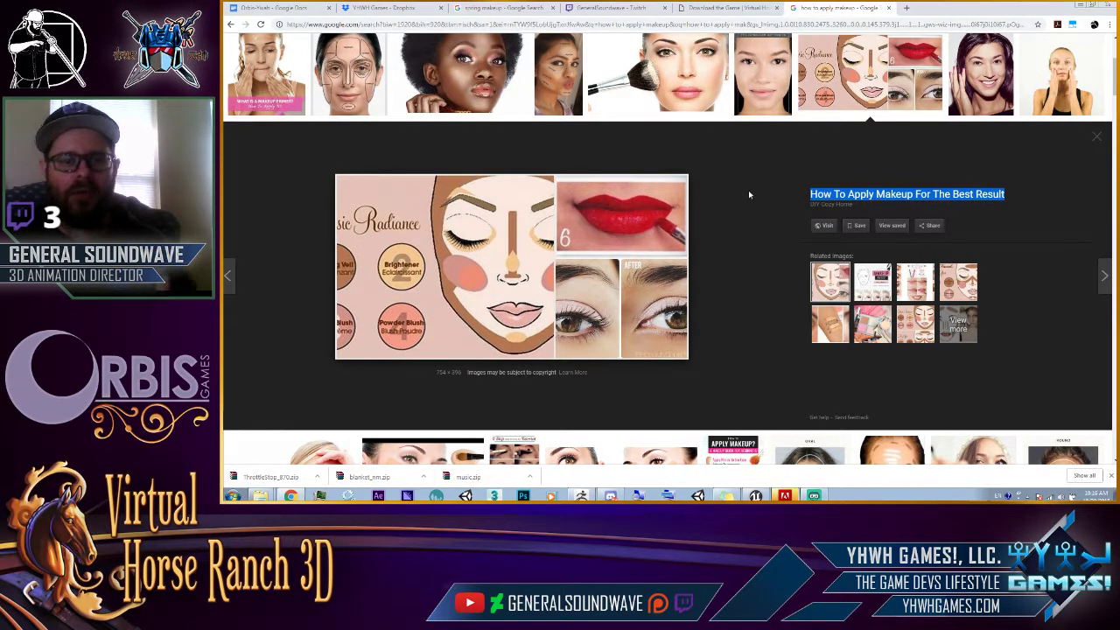
pyautogui.click(512, 8)
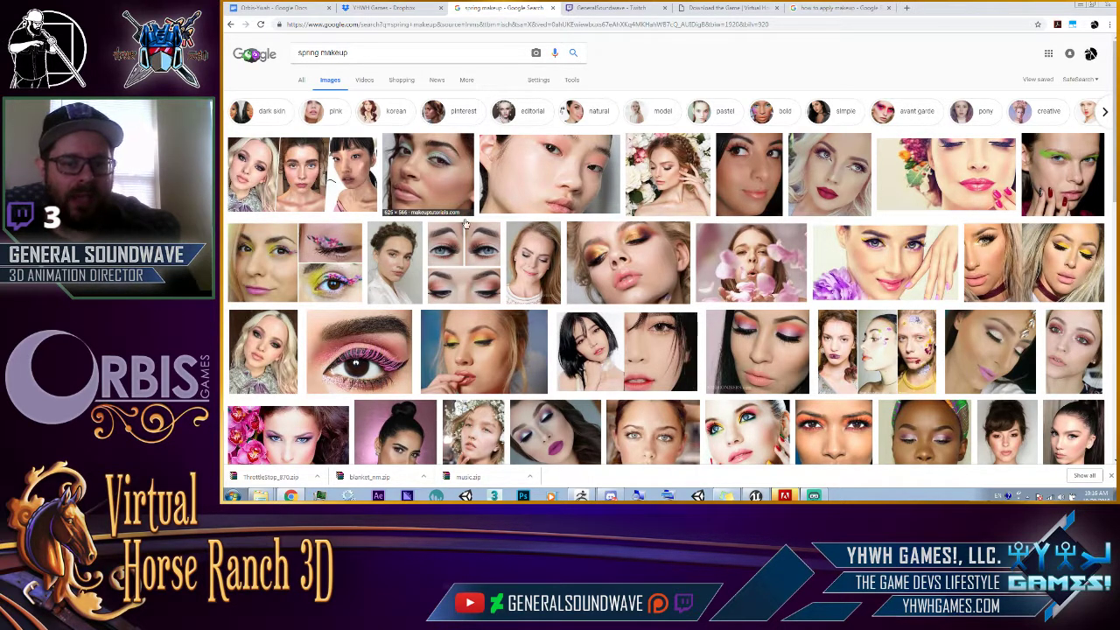
# Preview the gold eyeshadow, purple-flower and neon yellow looks, then return to how to apply makeup.
pyautogui.click(636, 269)
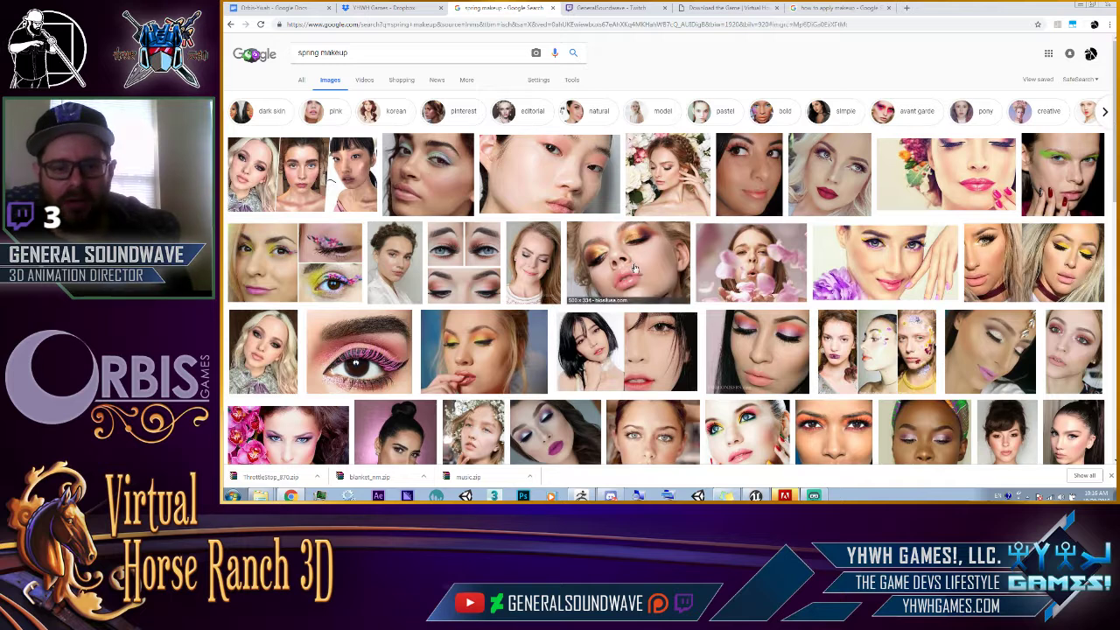
pyautogui.click(636, 279)
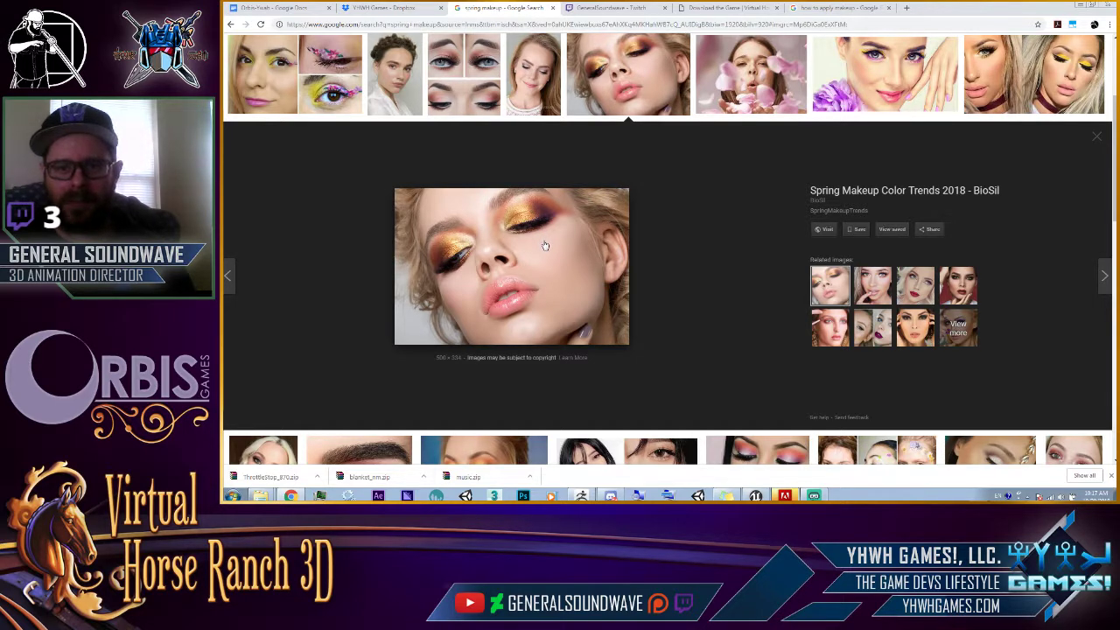
pyautogui.click(847, 75)
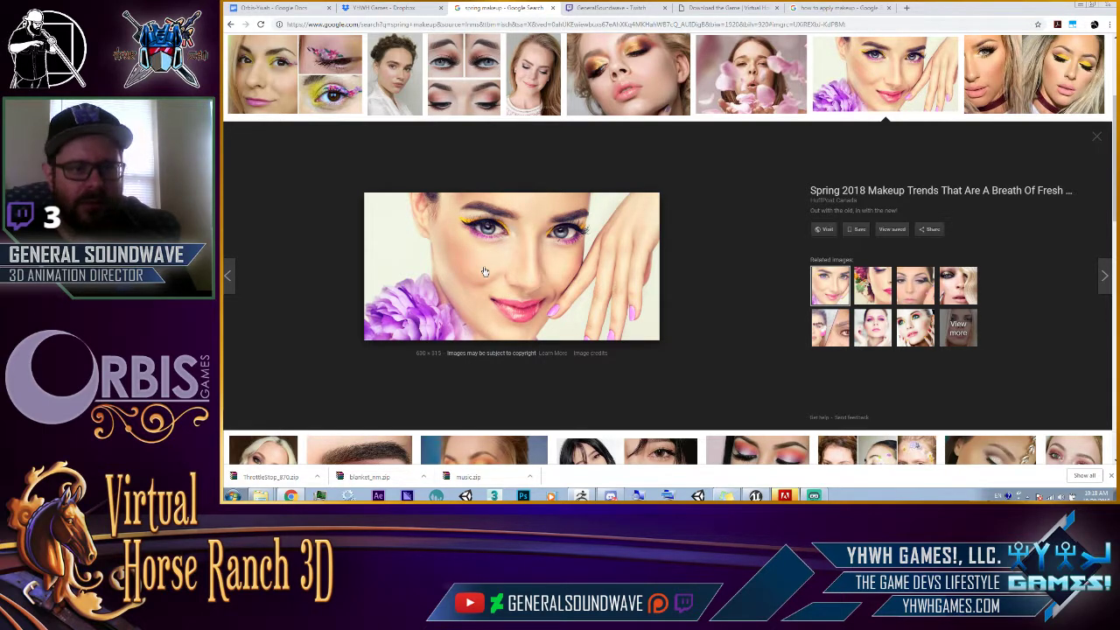
pyautogui.click(1039, 81)
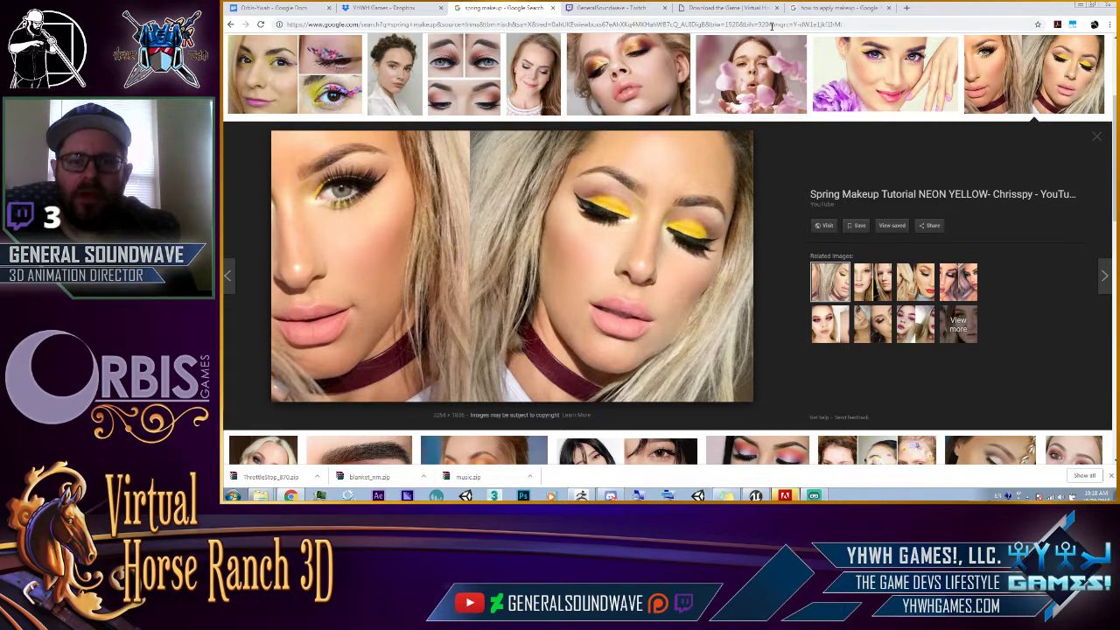
pyautogui.click(820, 9)
pyautogui.click(703, 25)
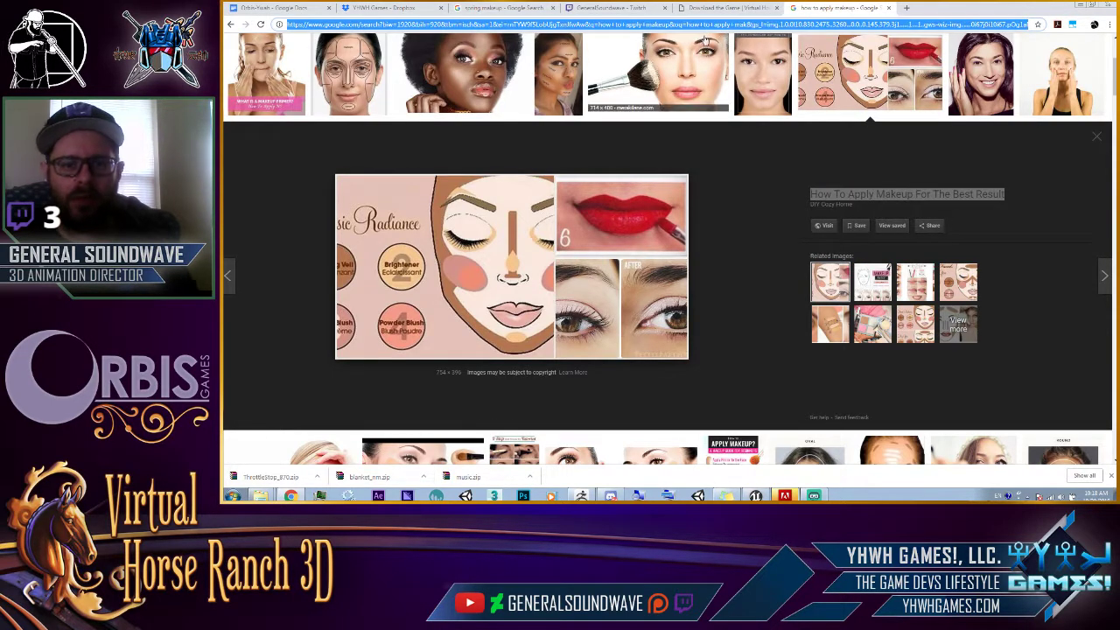
# Search Google Images for 'falsie lash' and preview the horse-hair fake eyelashes result.
pyautogui.write('falsie')
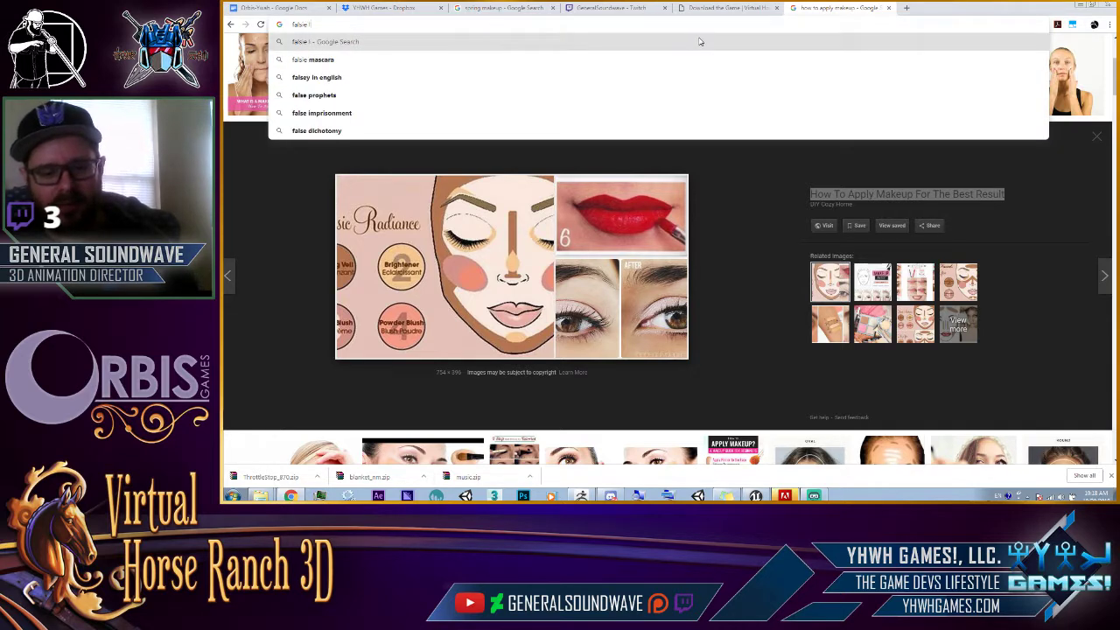
pyautogui.write(' lash')
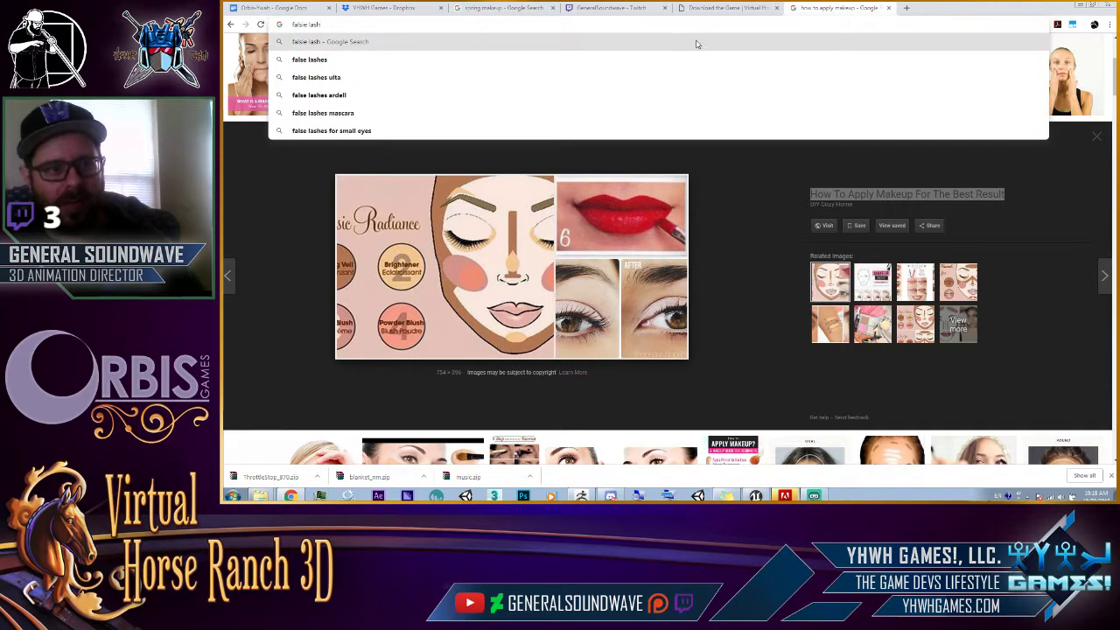
pyautogui.click(657, 64)
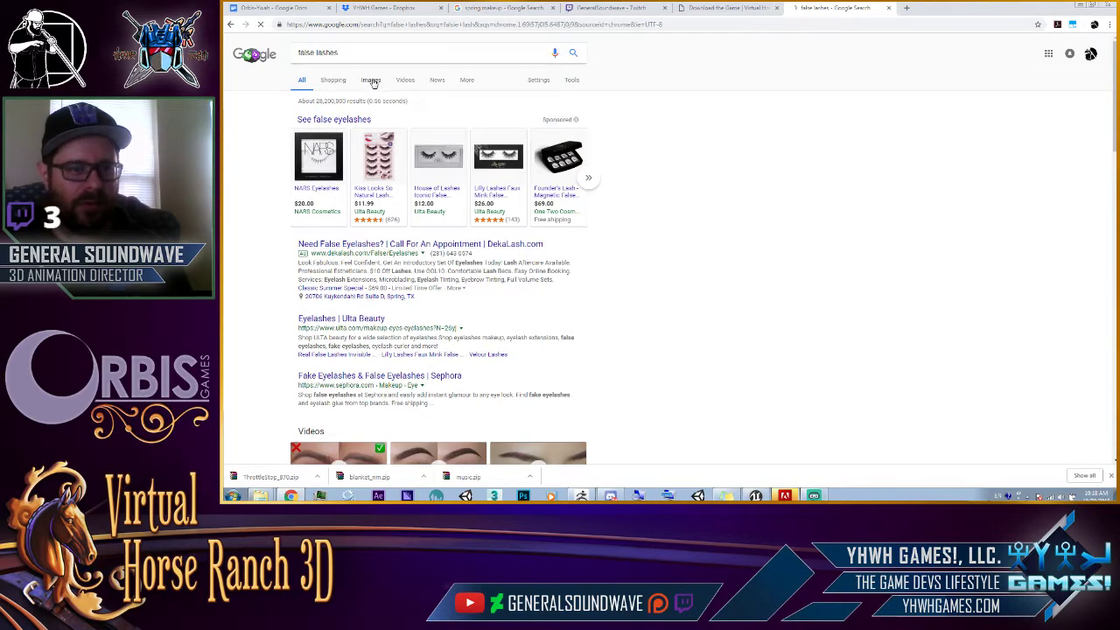
pyautogui.click(371, 80)
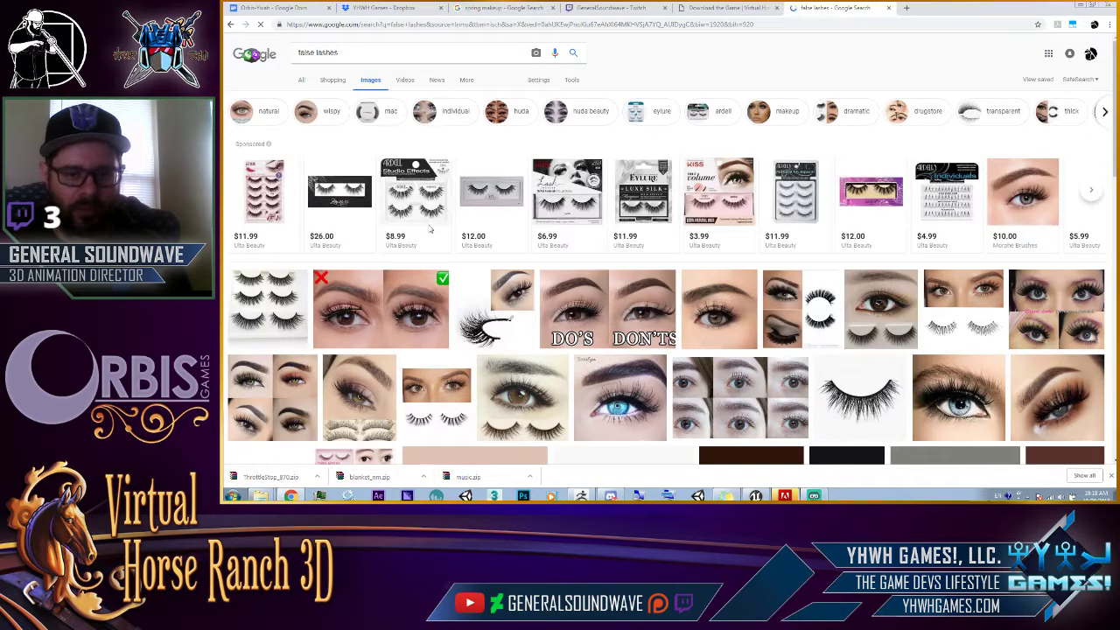
pyautogui.click(285, 294)
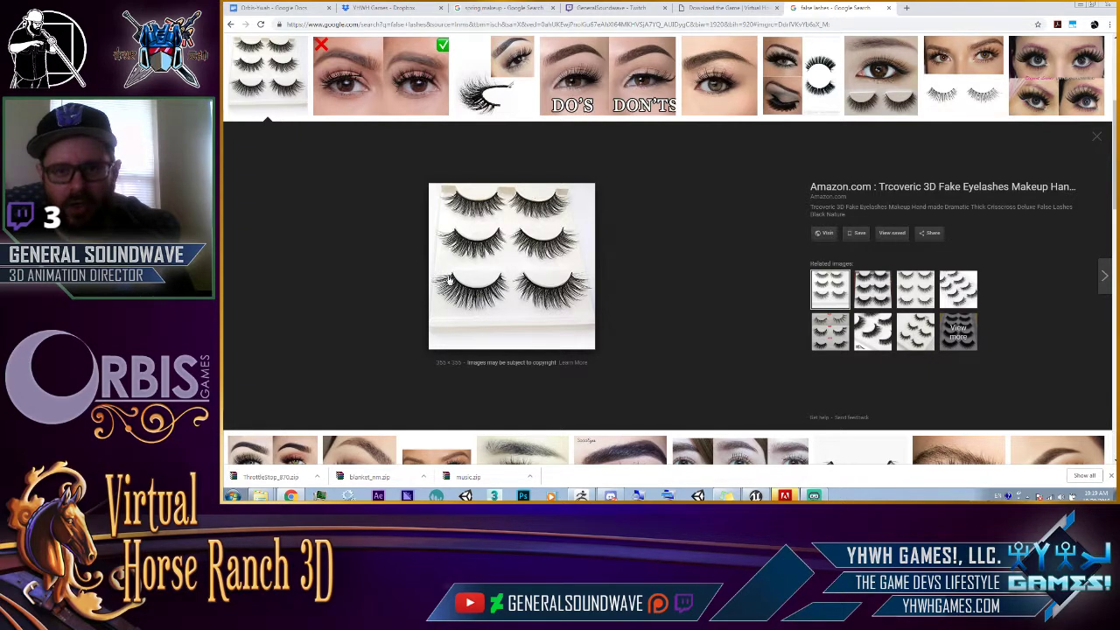
pyautogui.click(801, 103)
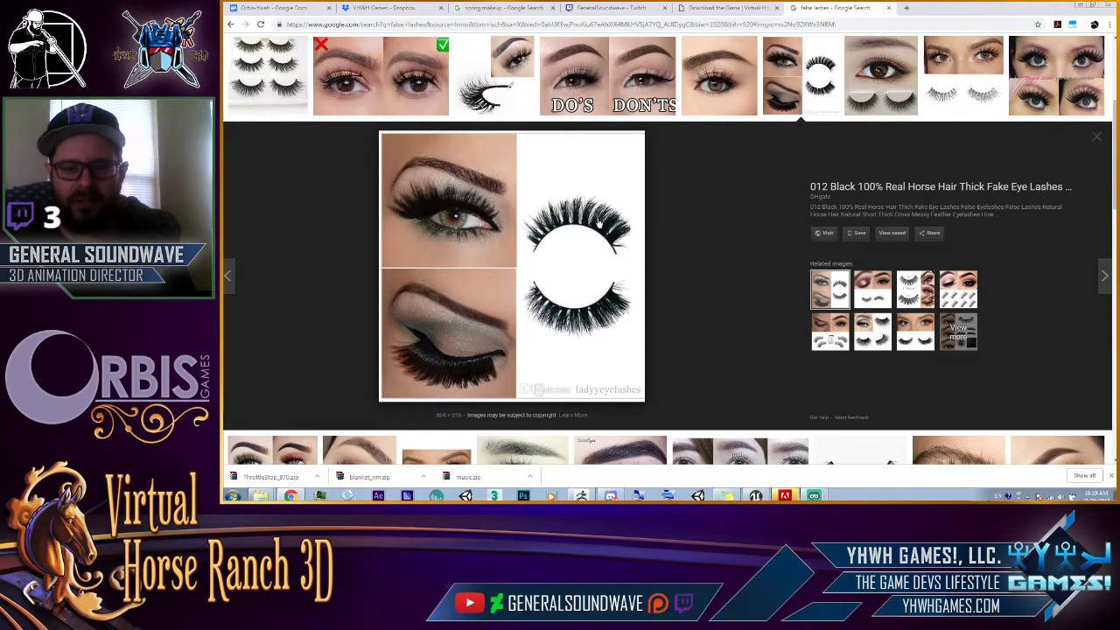
pyautogui.scroll(2, 478, 83)
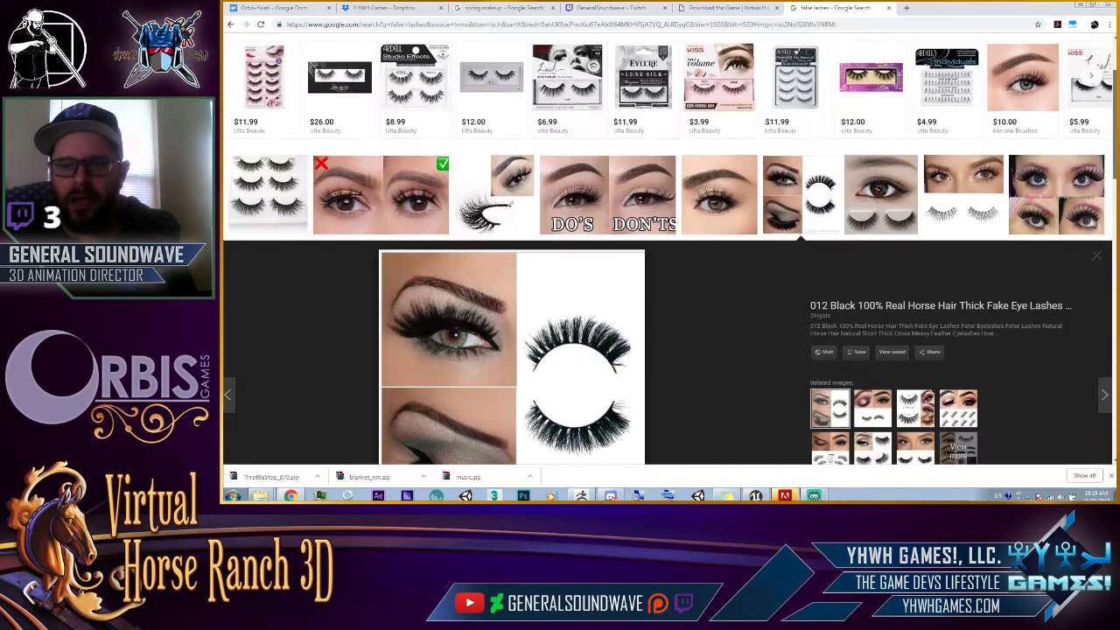
pyautogui.scroll(1, 478, 82)
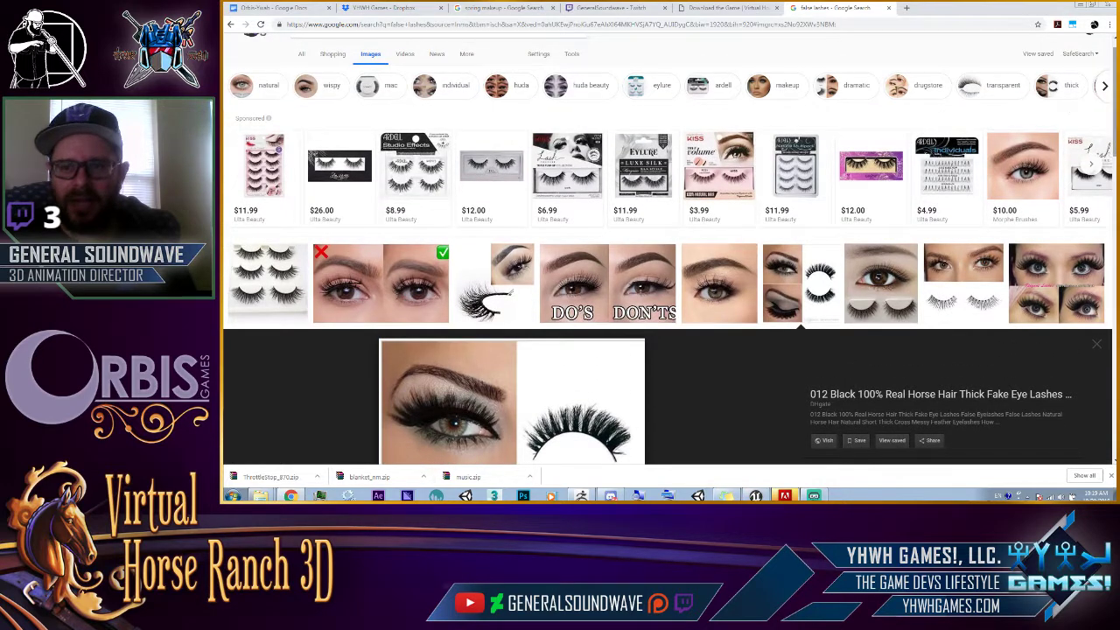
pyautogui.scroll(1, 949, 53)
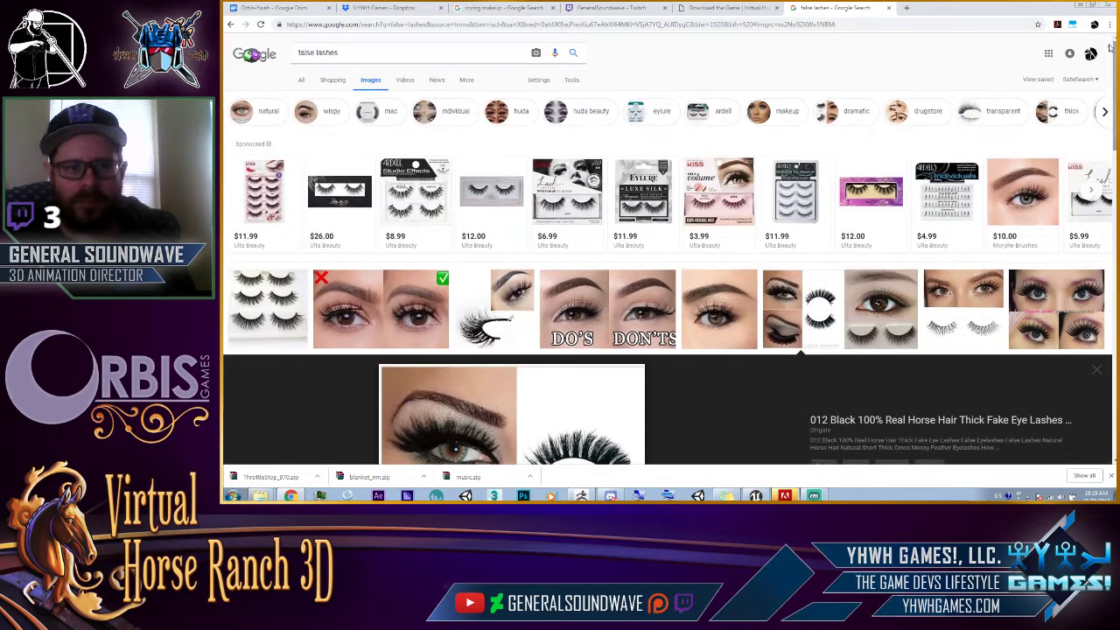
# Search 'everyday false lashes' and preview the Maybelline versus 3D Fiber Lash comparison.
pyautogui.click(409, 54)
pyautogui.write('ever')
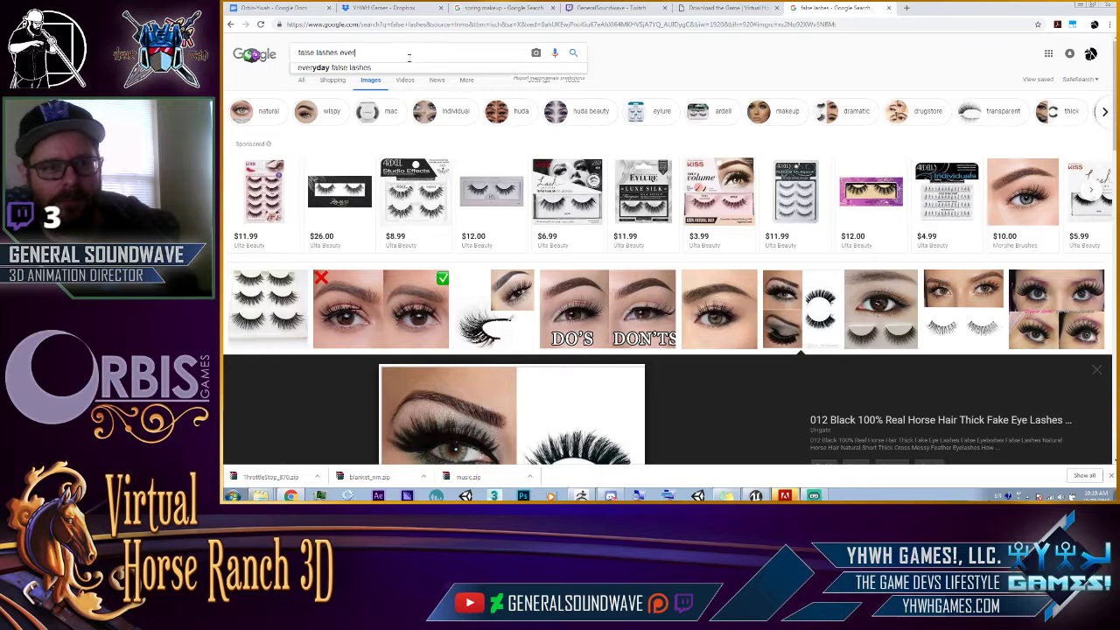
pyautogui.write('y')
pyautogui.click(392, 67)
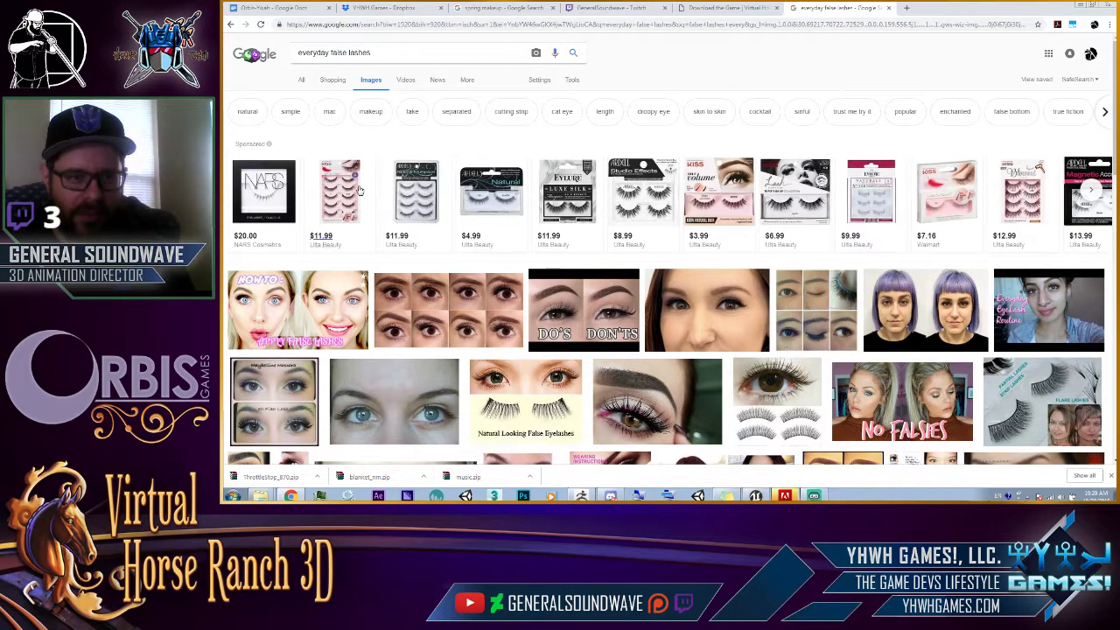
pyautogui.click(486, 417)
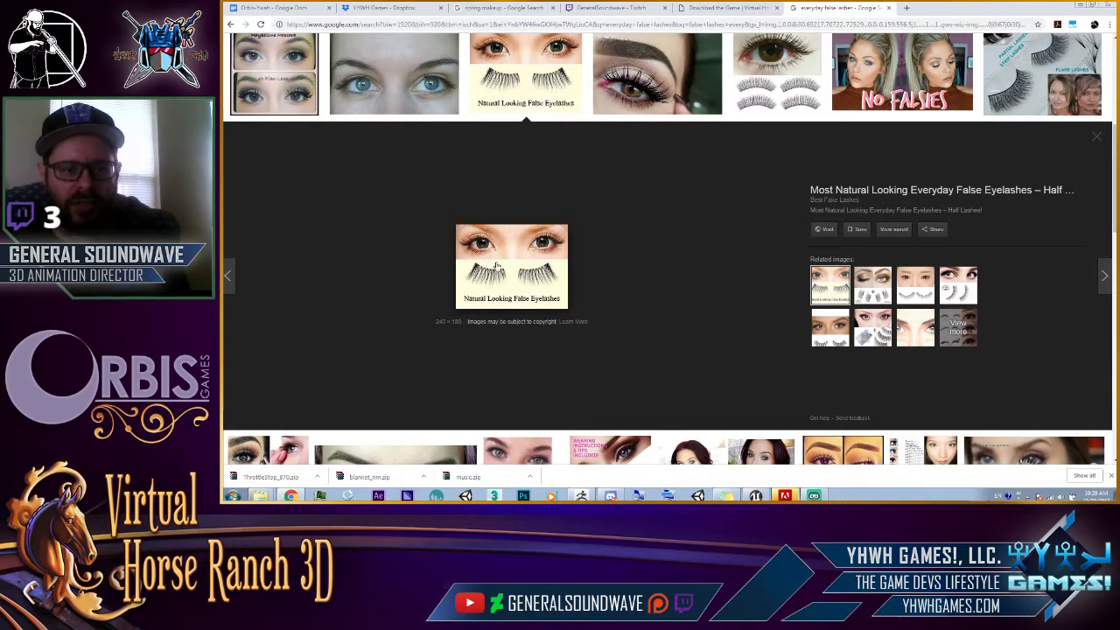
pyautogui.click(312, 102)
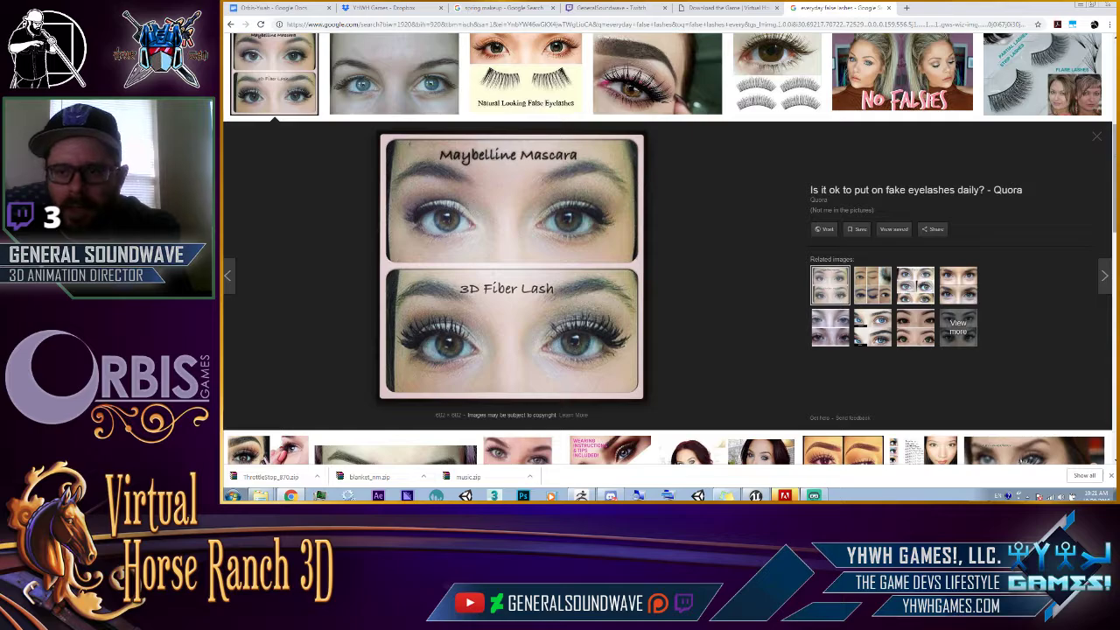
# Scroll down through the everyday false lashes results grid.
pyautogui.scroll(-1, 1092, 229)
pyautogui.scroll(-2, 1091, 229)
pyautogui.scroll(-1, 1091, 230)
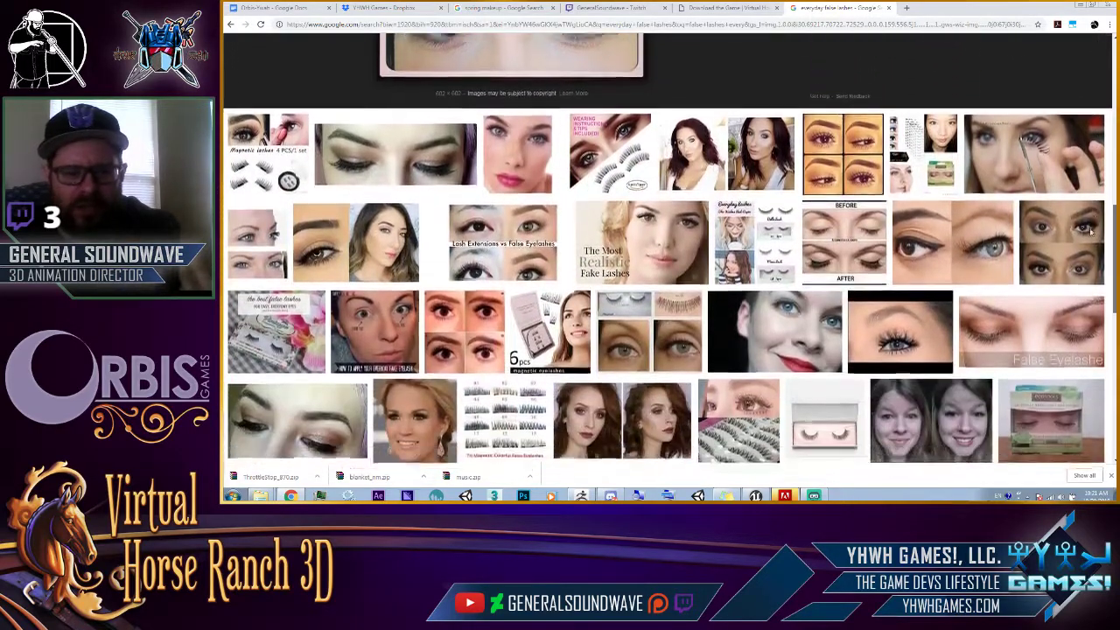
pyautogui.scroll(-1, 1092, 230)
pyautogui.scroll(-1, 1108, 226)
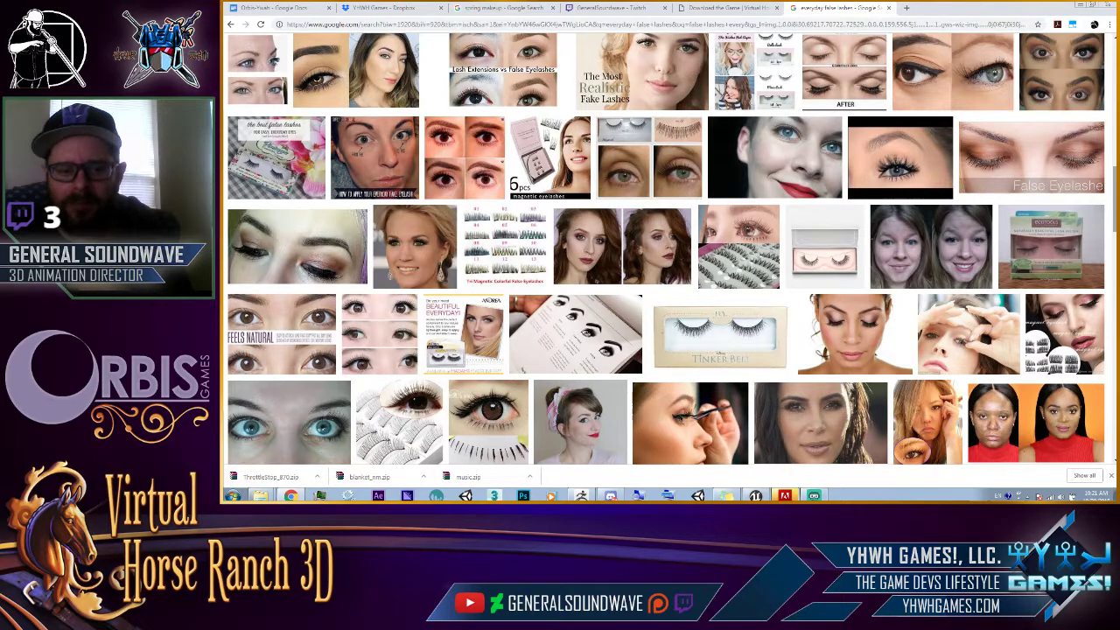
pyautogui.scroll(-1, 1108, 234)
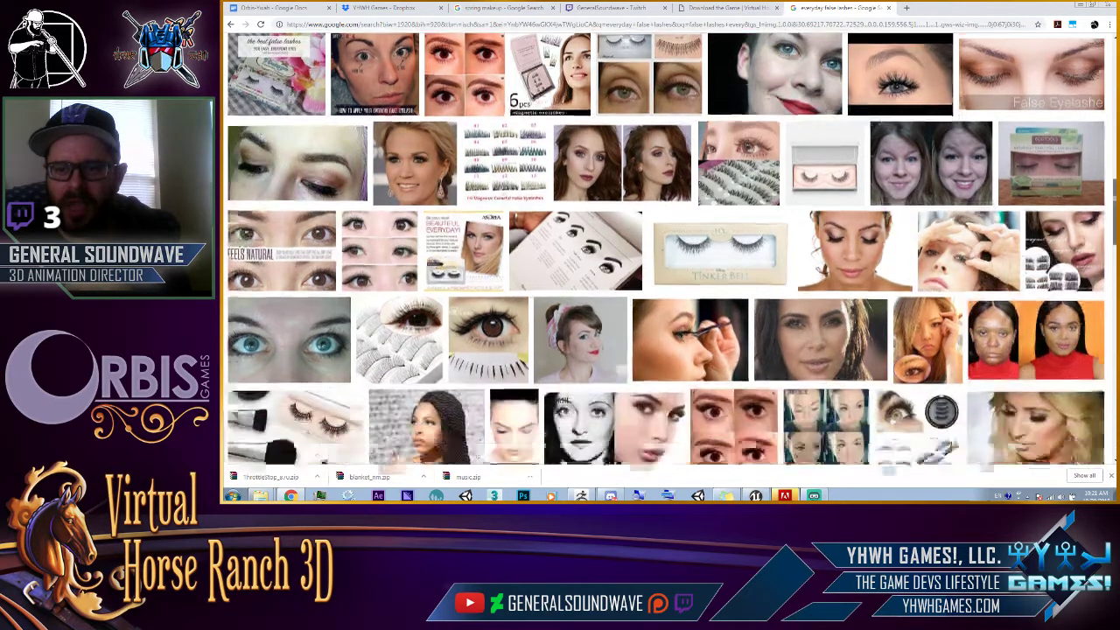
pyautogui.scroll(-2, 1108, 235)
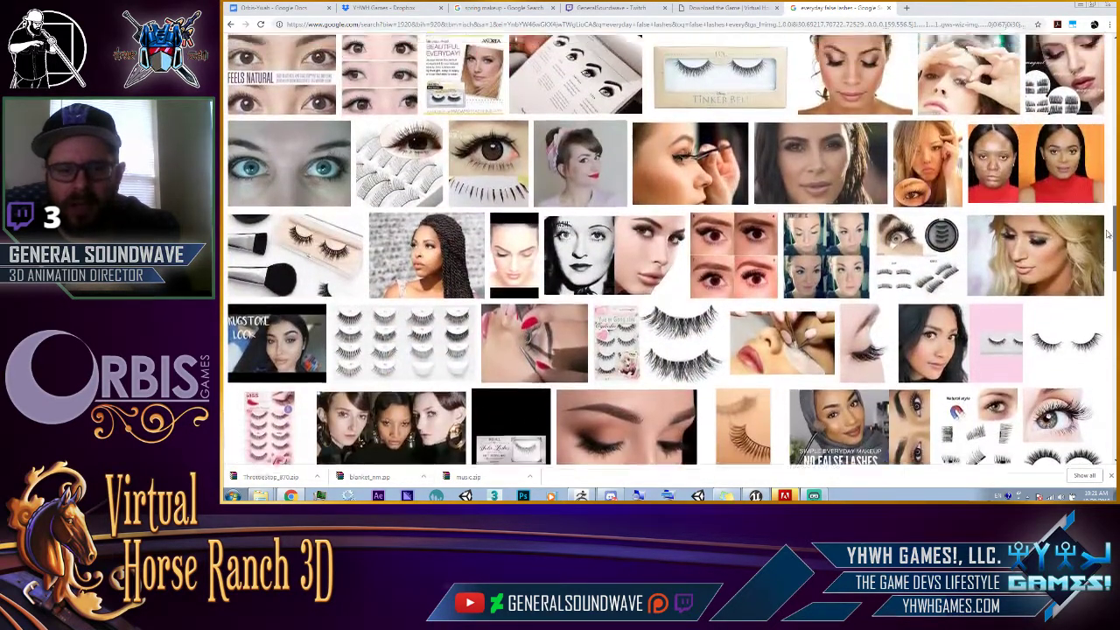
# Drag the scrollbar back to the top of the everyday false lashes results.
pyautogui.moveTo(1108, 235); pyautogui.dragTo(1104, 44)
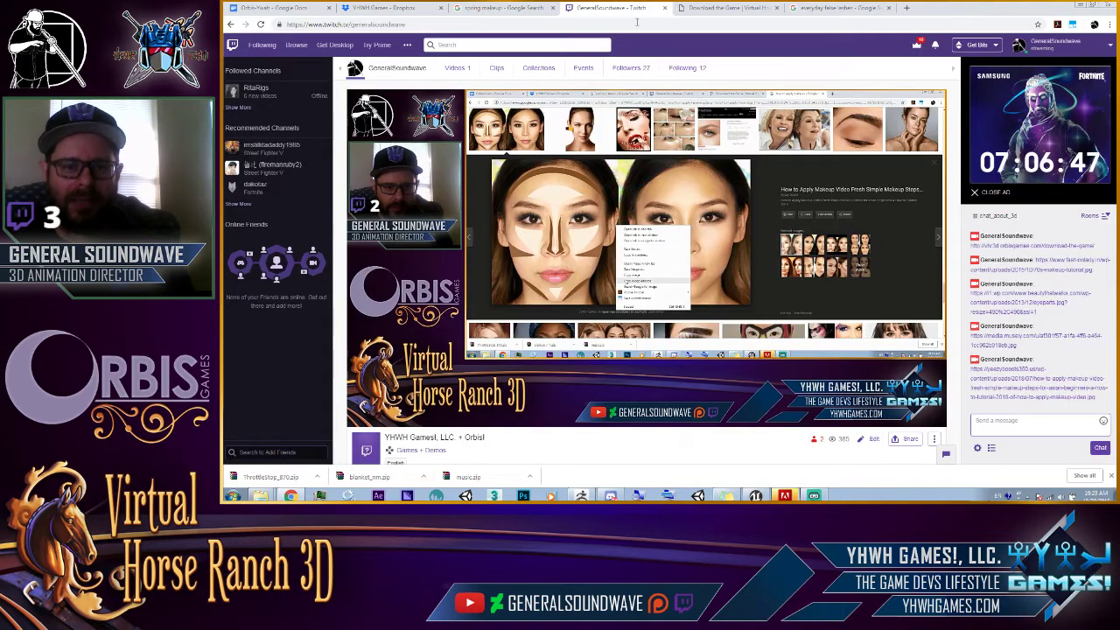
# Check the Twitch stream, then bring up the spring makeup neon yellow preview.
pyautogui.click(631, 8)
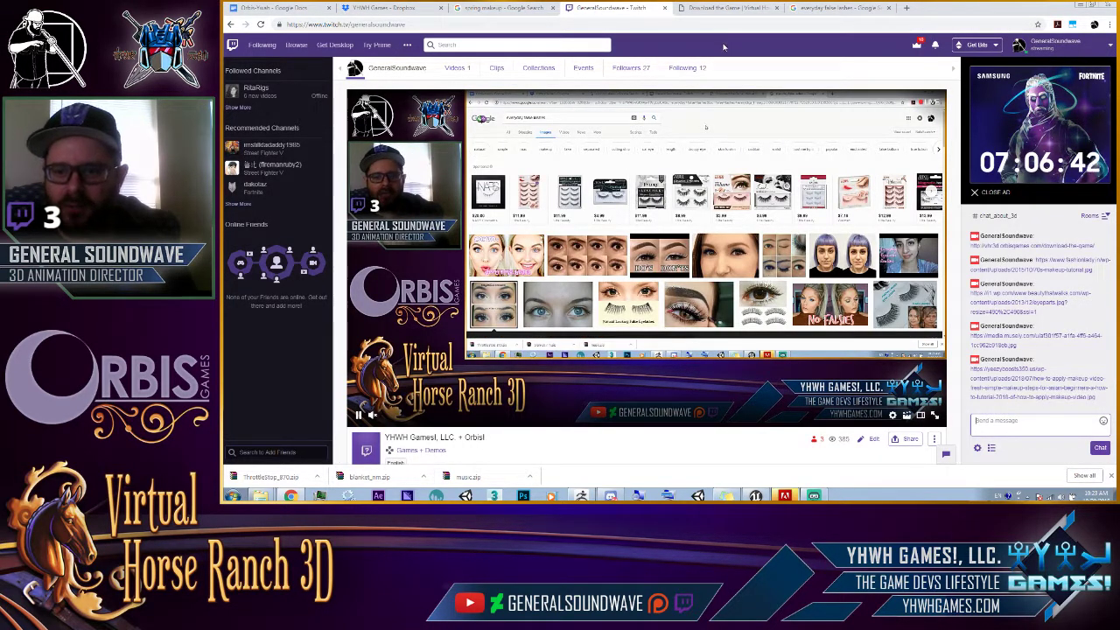
pyautogui.click(828, 9)
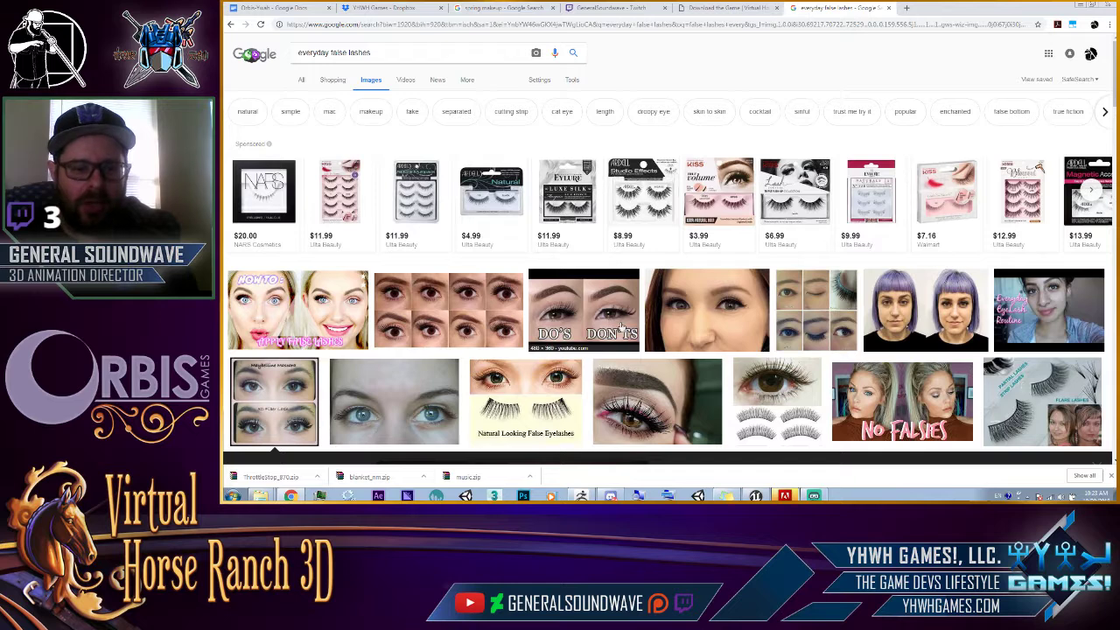
pyautogui.click(503, 8)
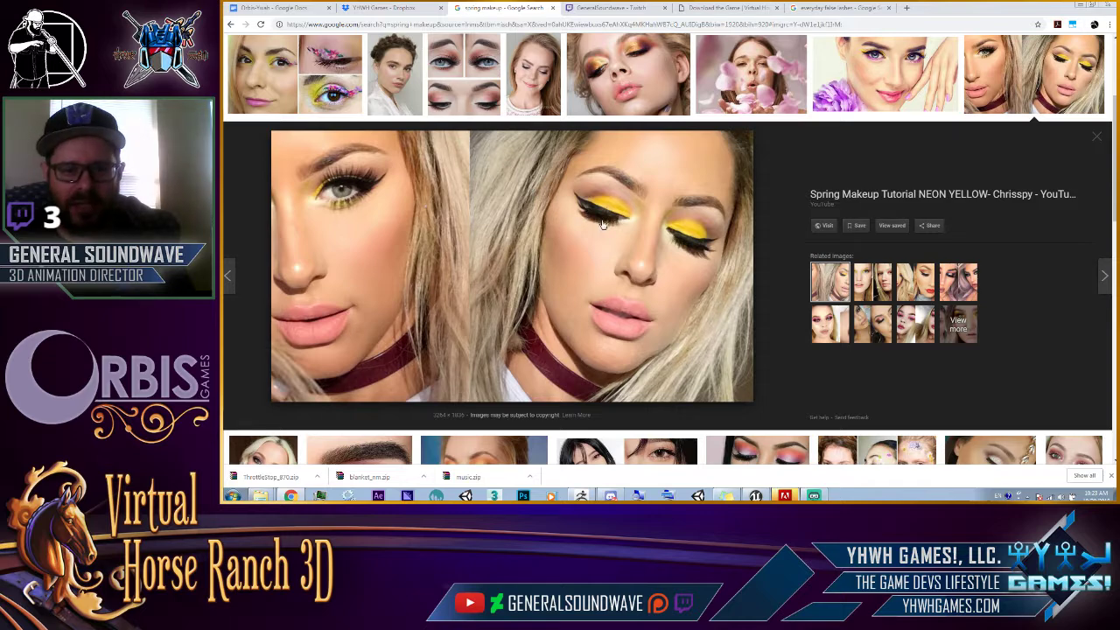
# Preview the 'Pink Spring Makeup Tutorials' pink-lashed eye image from the spring makeup results.
pyautogui.scroll(-3, 407, 212)
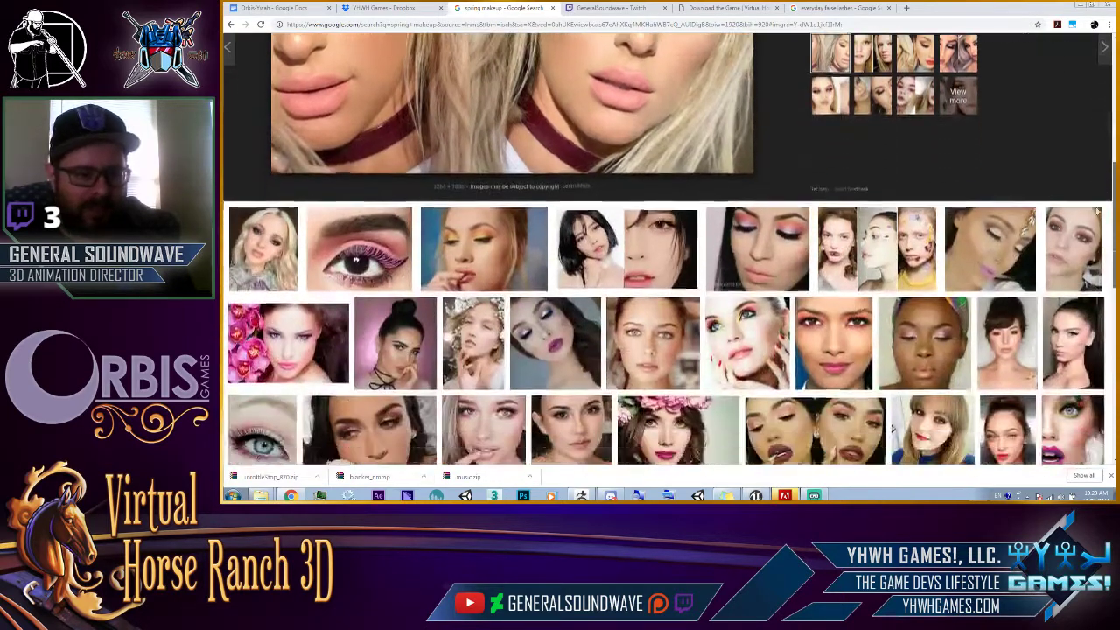
pyautogui.click(372, 251)
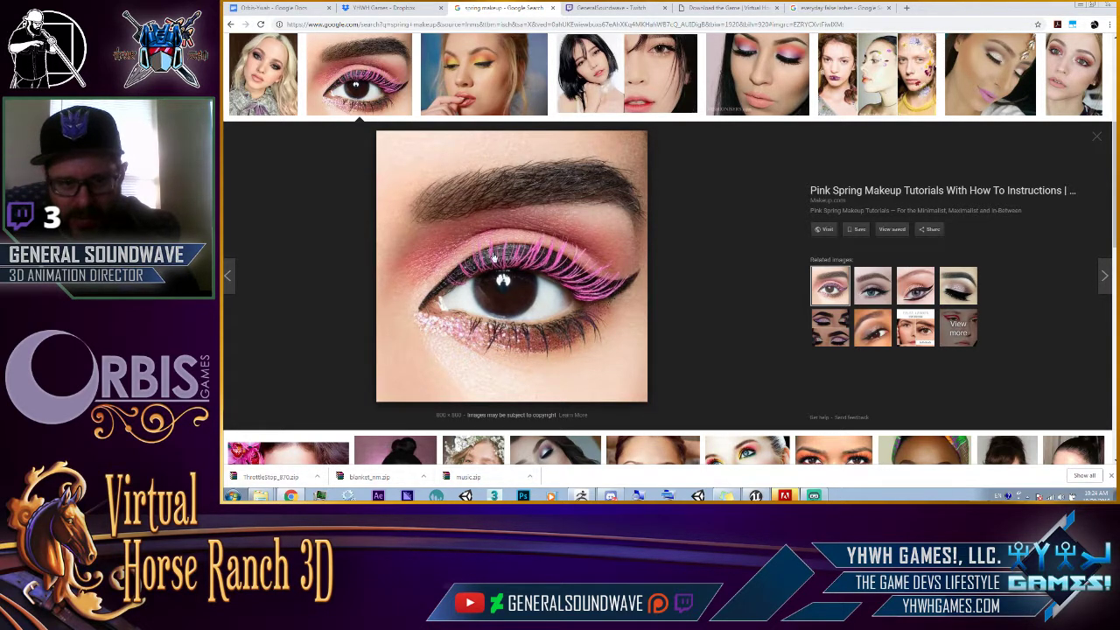
# Save the pink-lashed eye image into Horse Ranch 3D > Rider_Horse_Female > Makeup.
pyautogui.rightClick(573, 249)
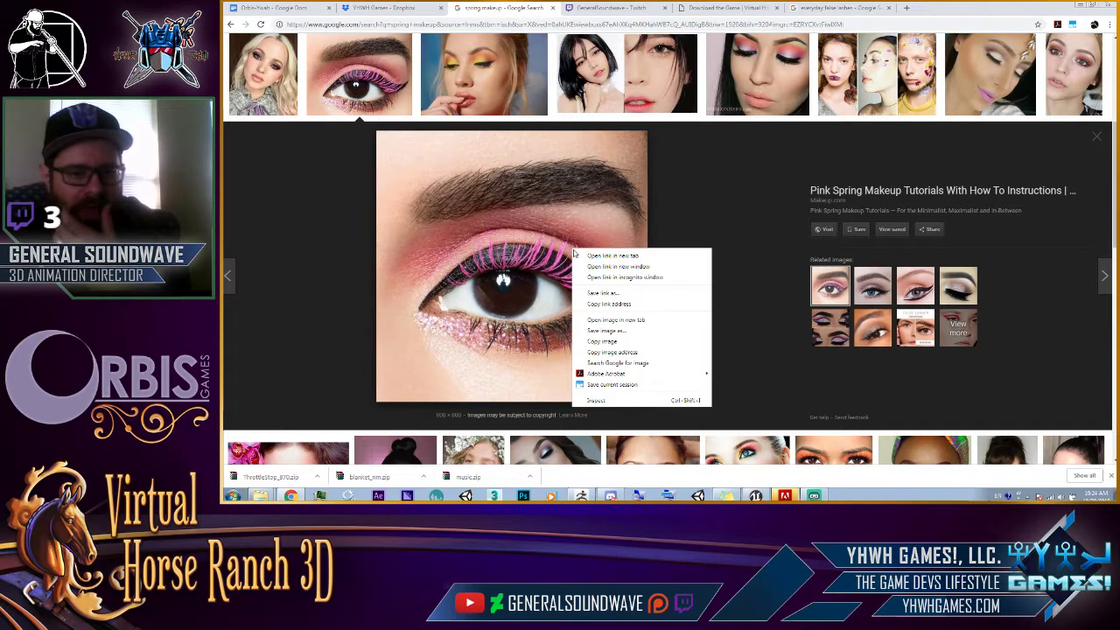
pyautogui.click(611, 341)
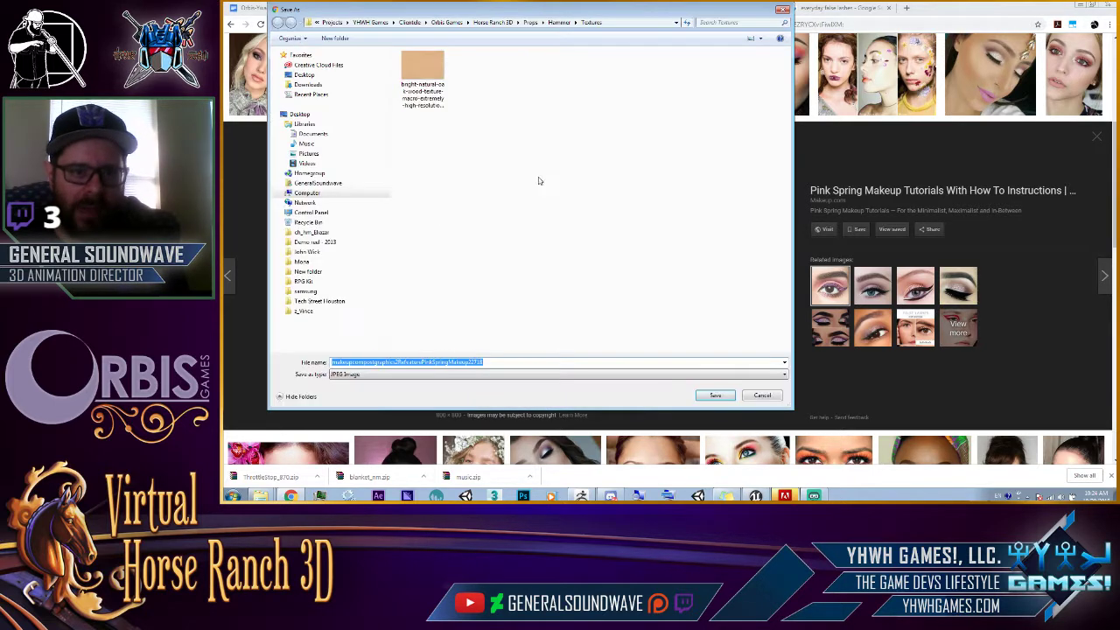
pyautogui.click(495, 24)
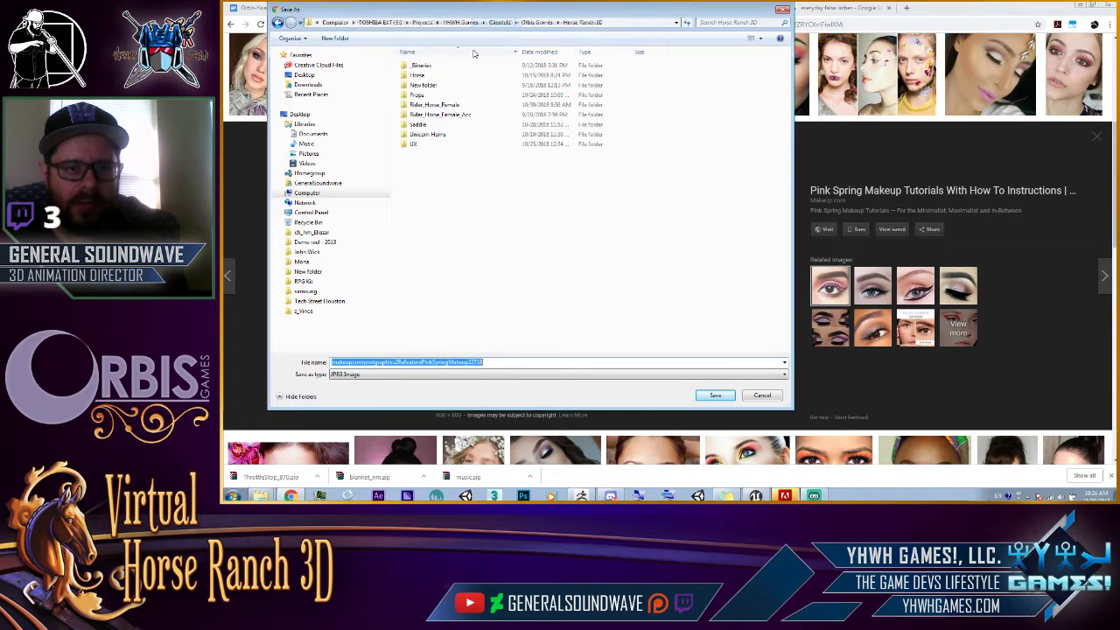
pyautogui.doubleClick(431, 105)
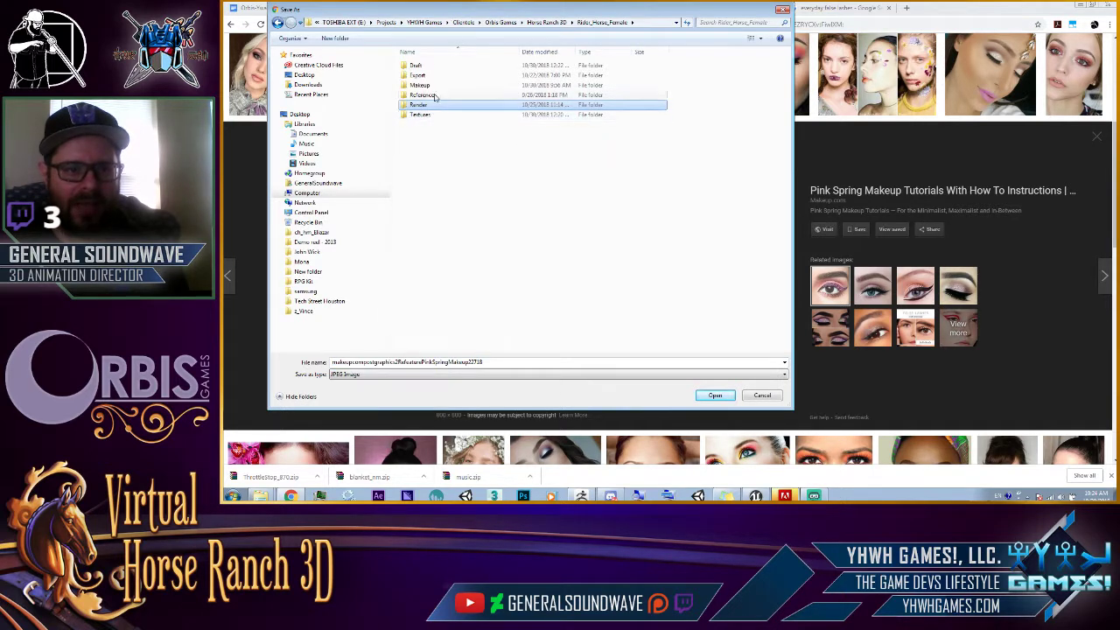
pyautogui.doubleClick(429, 86)
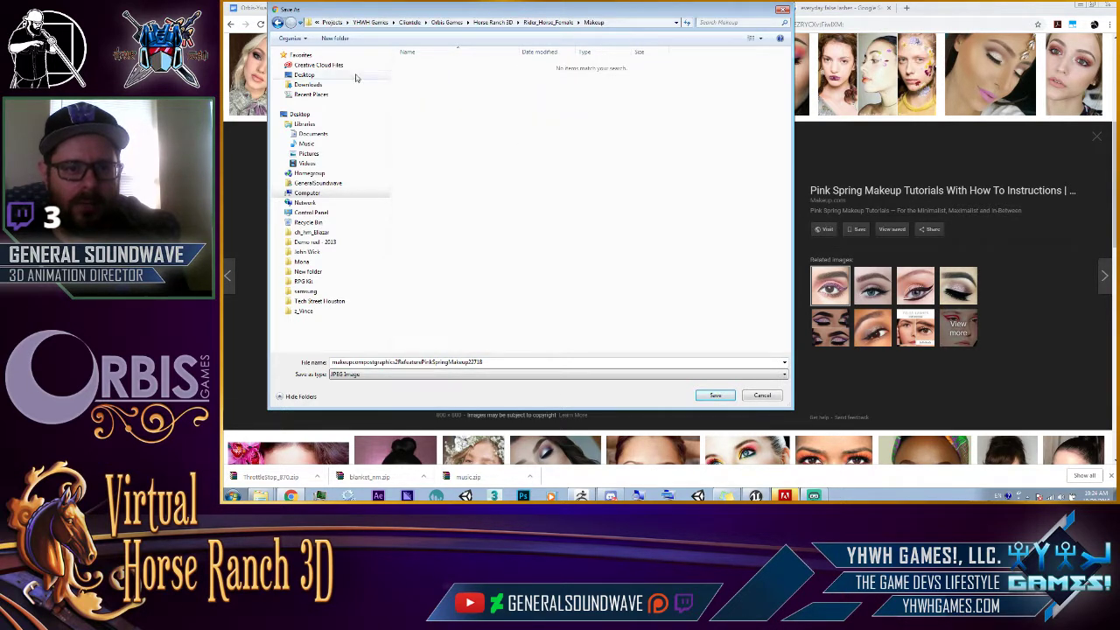
pyautogui.click(714, 396)
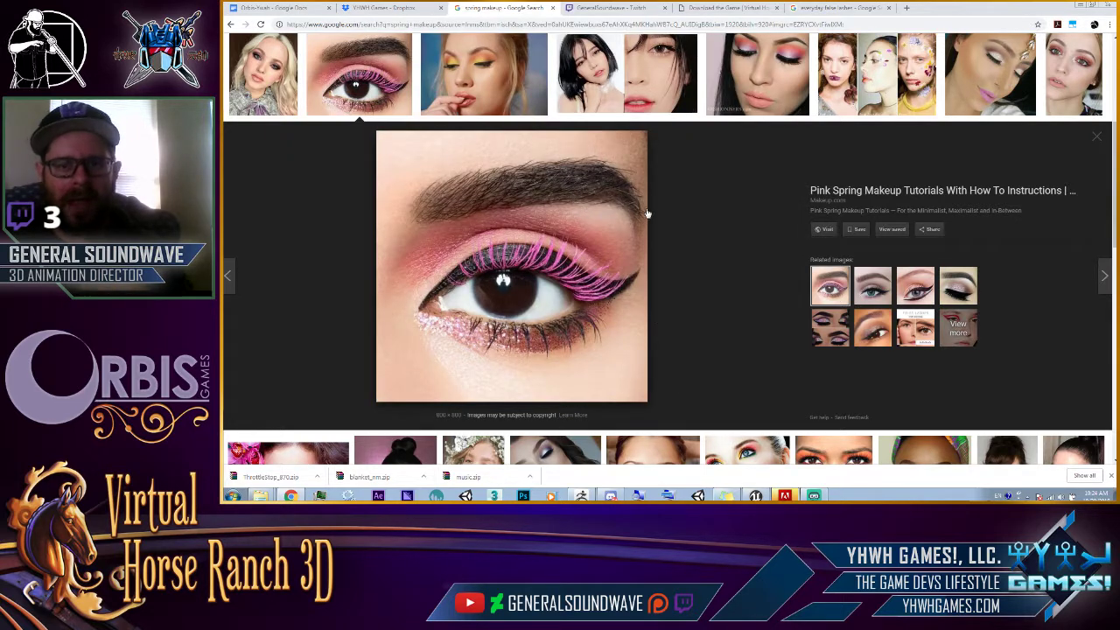
# Save a top-row makeup thumbnail into the Makeup folder as images.jpg.
pyautogui.rightClick(763, 81)
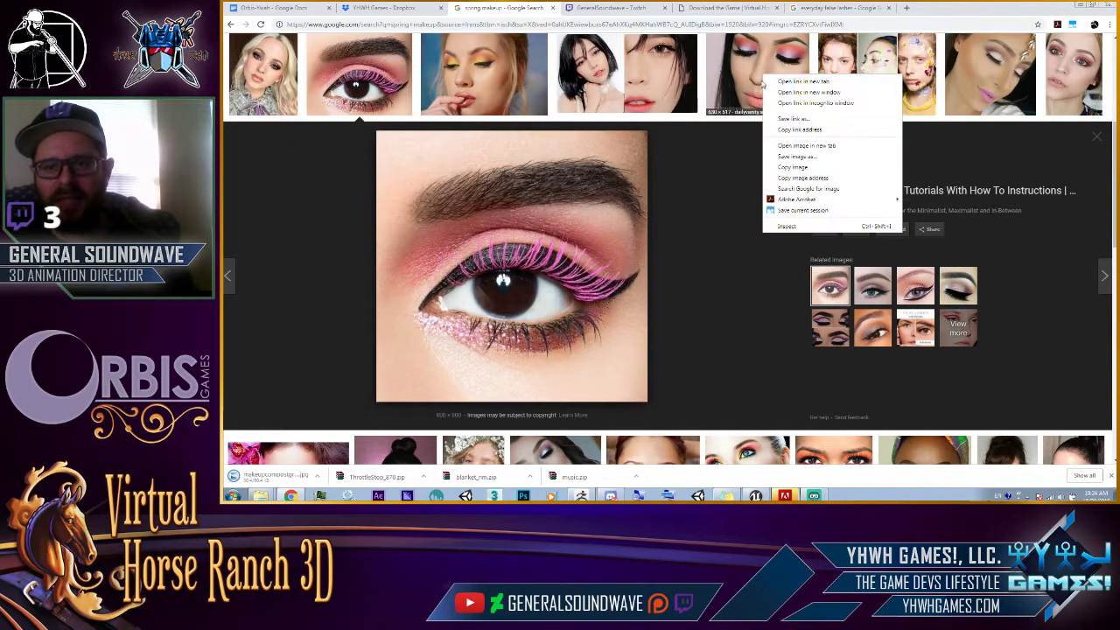
pyautogui.click(788, 156)
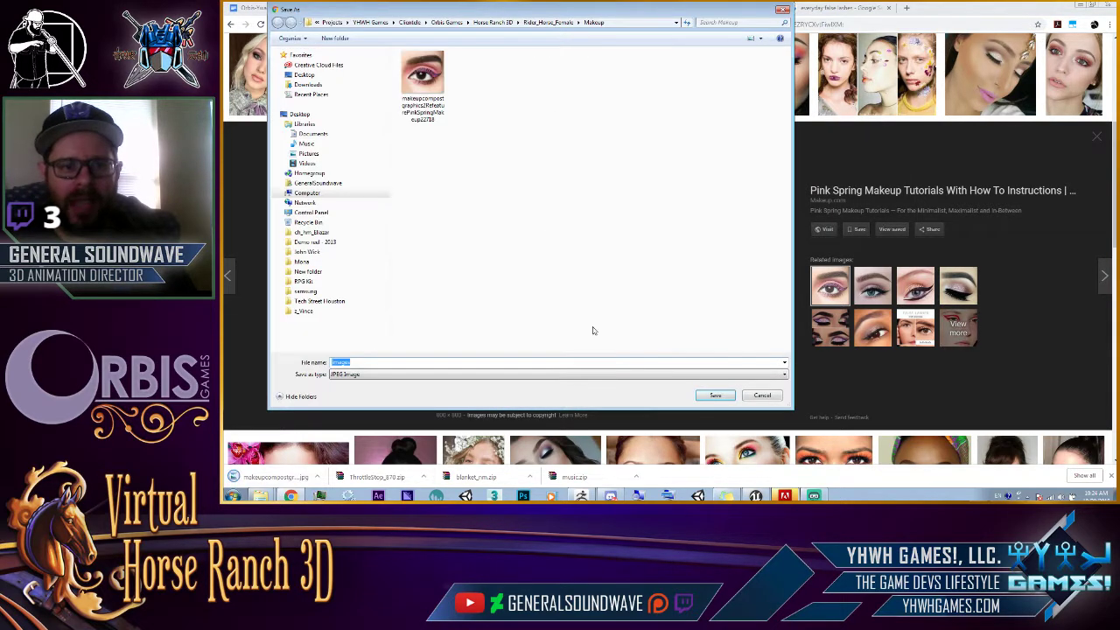
pyautogui.click(715, 395)
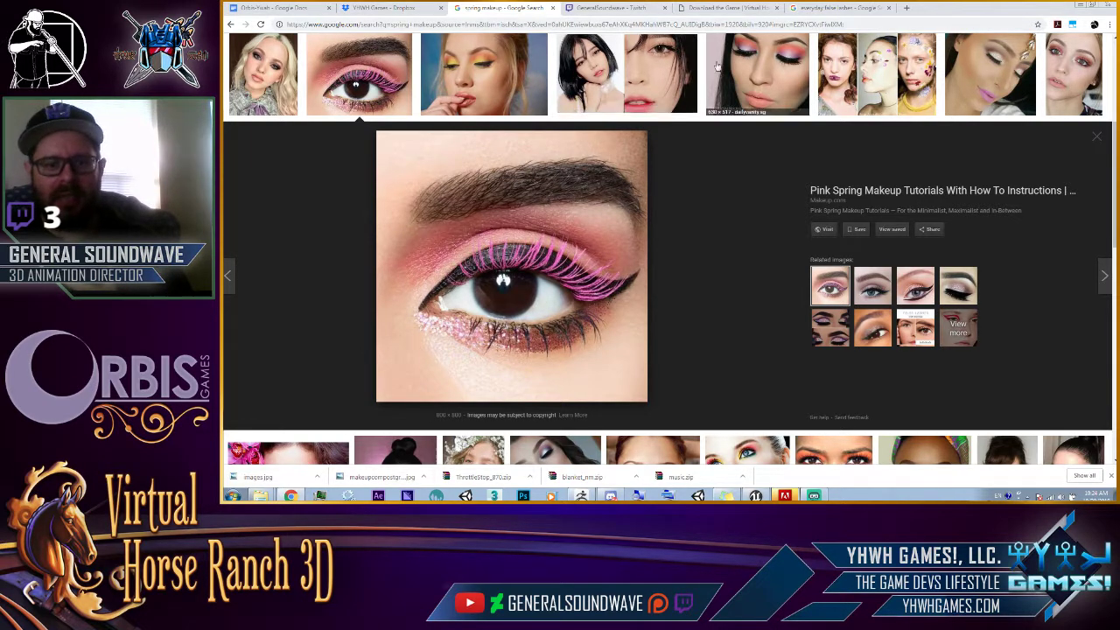
# Preview the Daily Vanity pink-and-orange eyeshadow image and save it as spring-makeup.jpg.
pyautogui.click(735, 85)
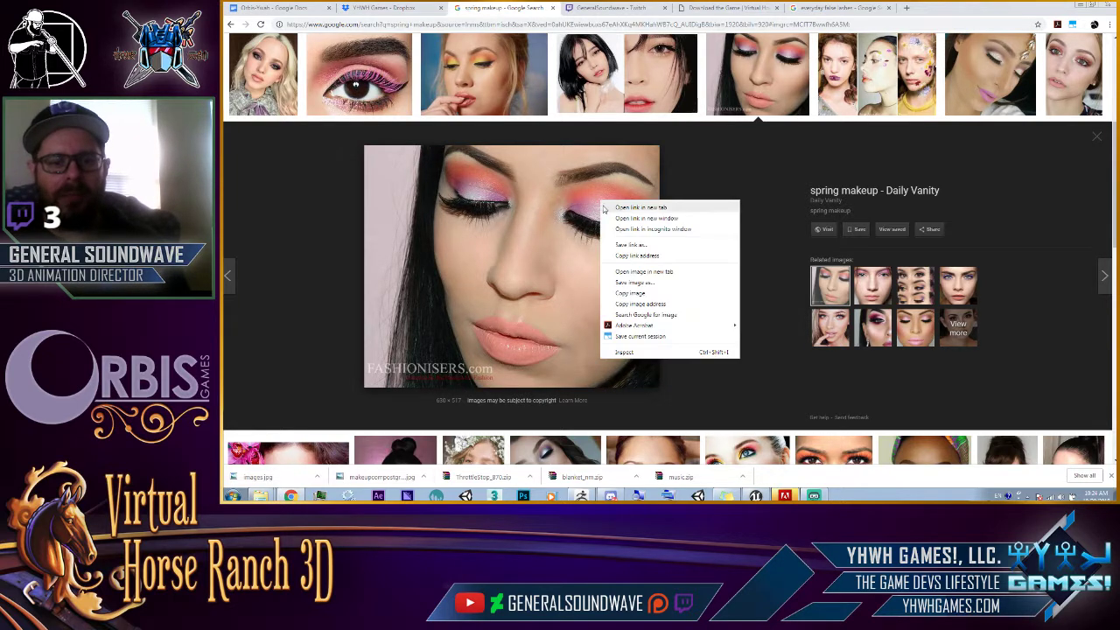
pyautogui.rightClick(602, 204)
pyautogui.click(630, 284)
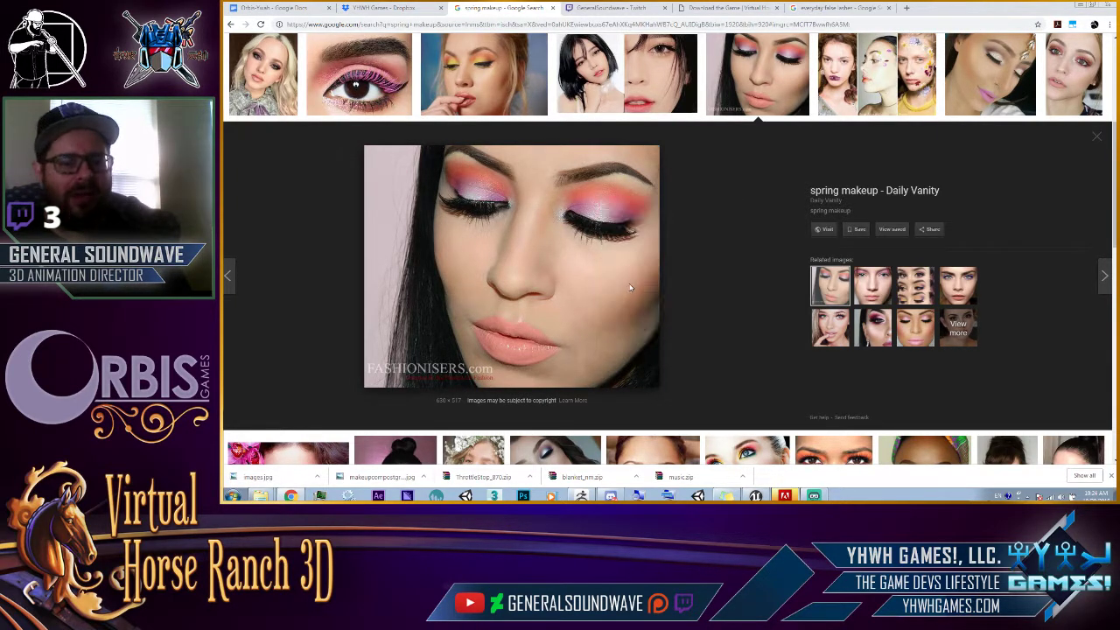
pyautogui.click(710, 396)
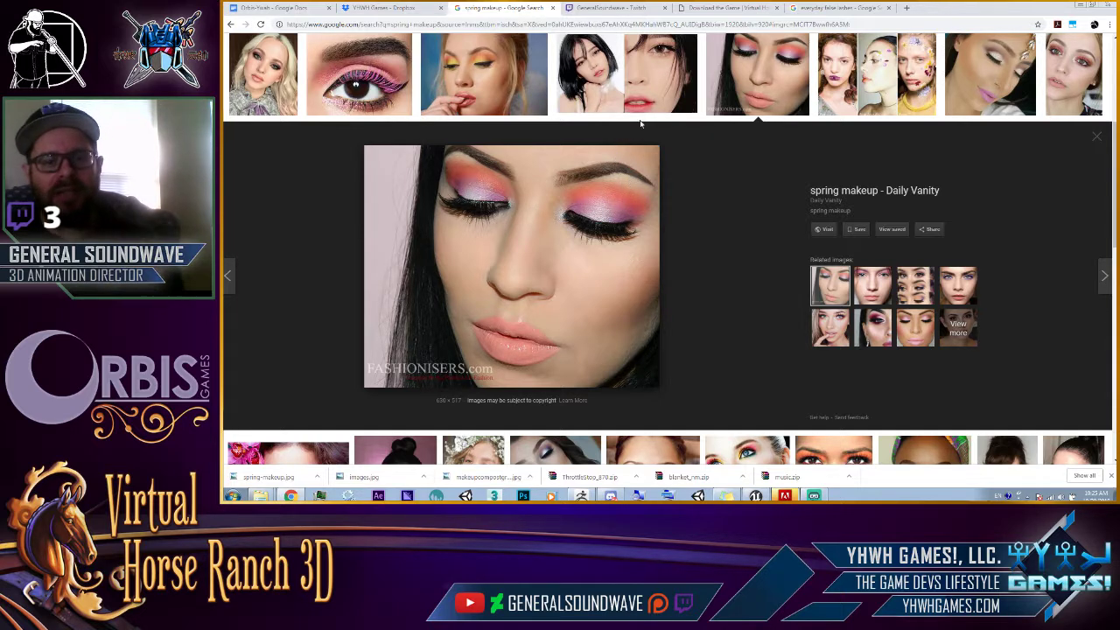
# Save the black-haired woman's 'SWEET & WEARABLE COLOR SPRING MAKEUP' image as maxresdefault.jpg in Makeup.
pyautogui.click(660, 73)
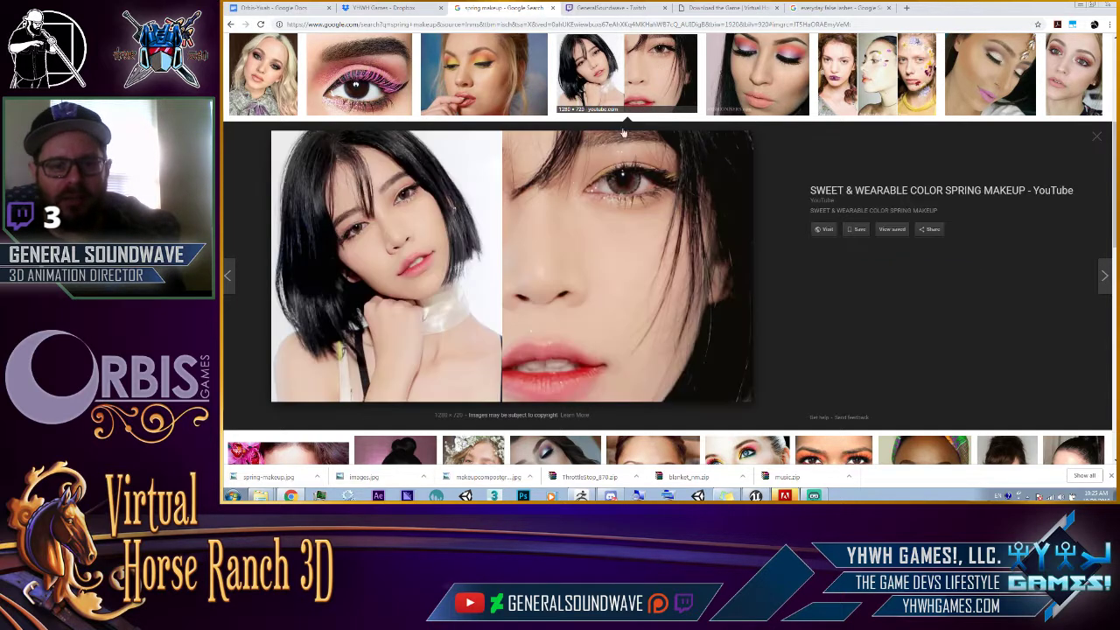
pyautogui.rightClick(588, 220)
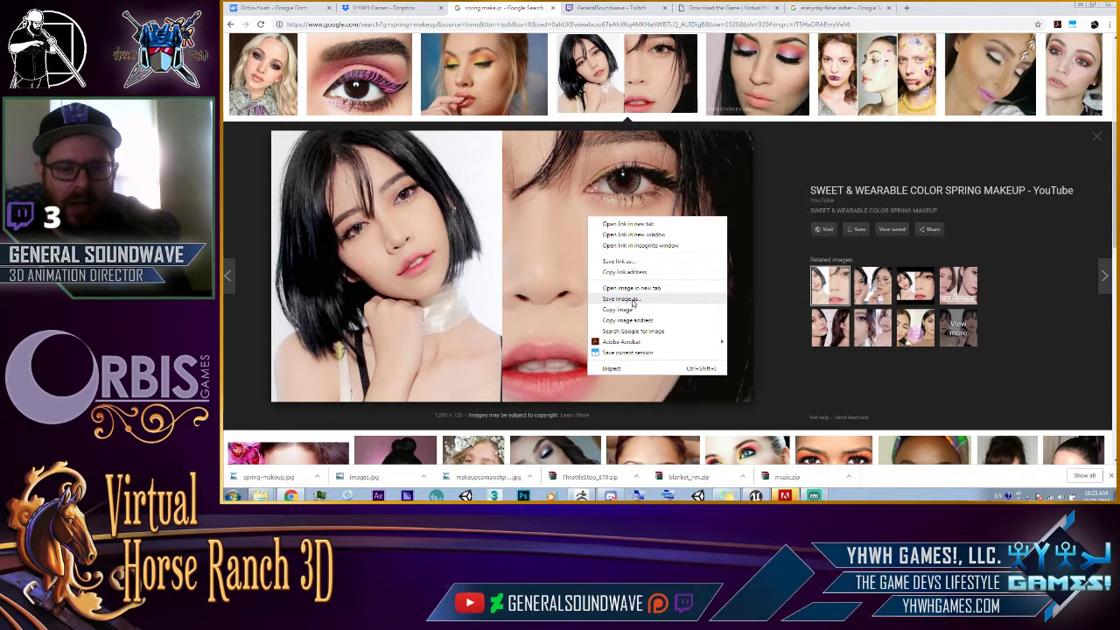
pyautogui.click(634, 301)
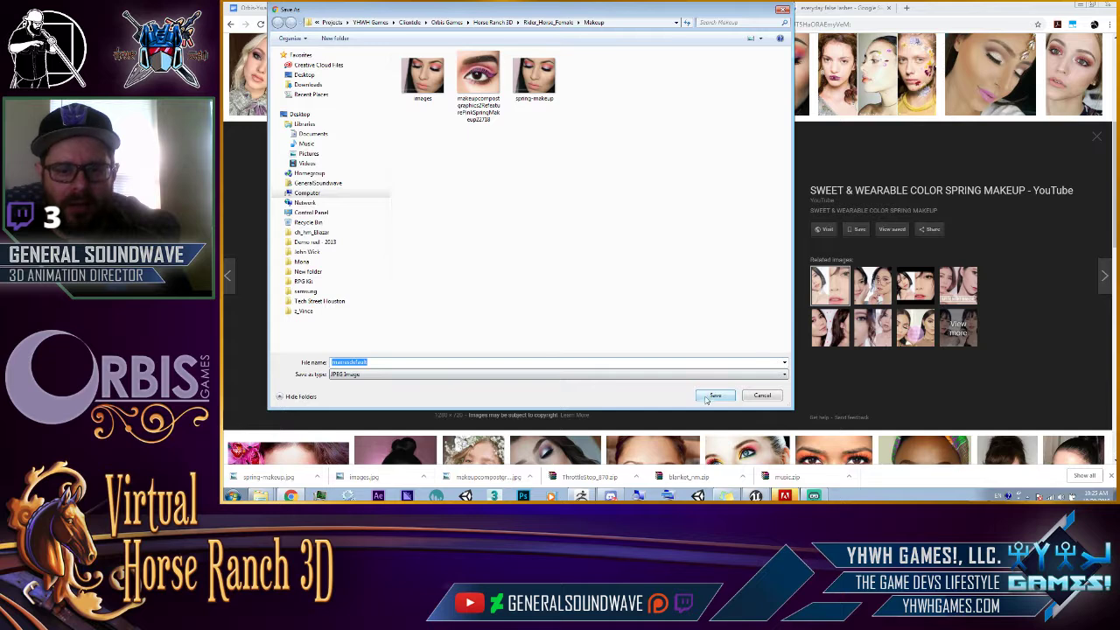
pyautogui.click(707, 400)
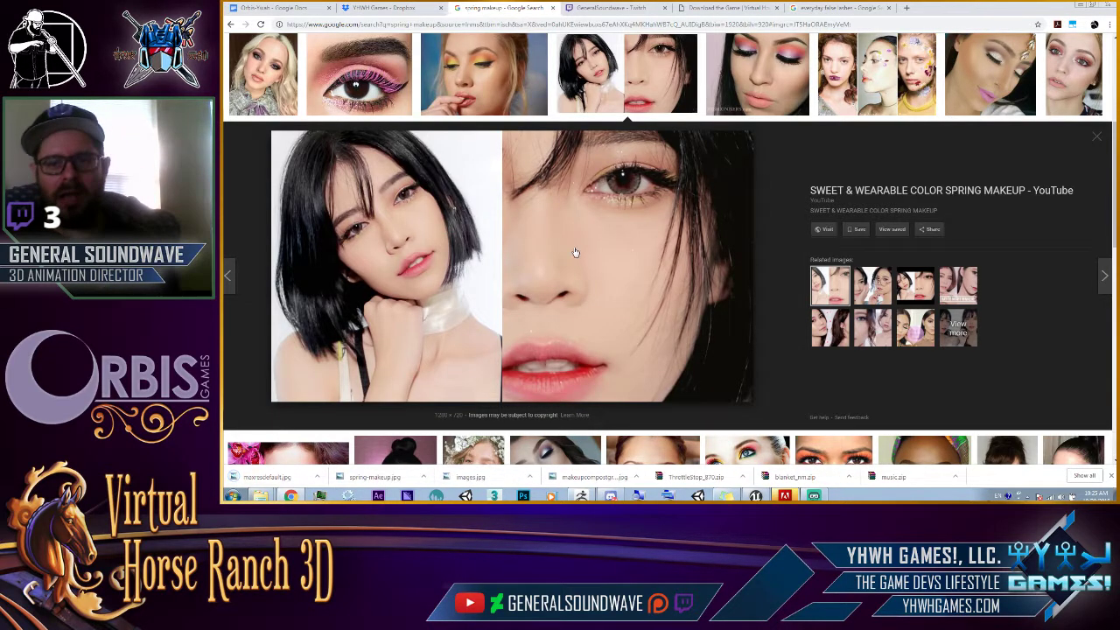
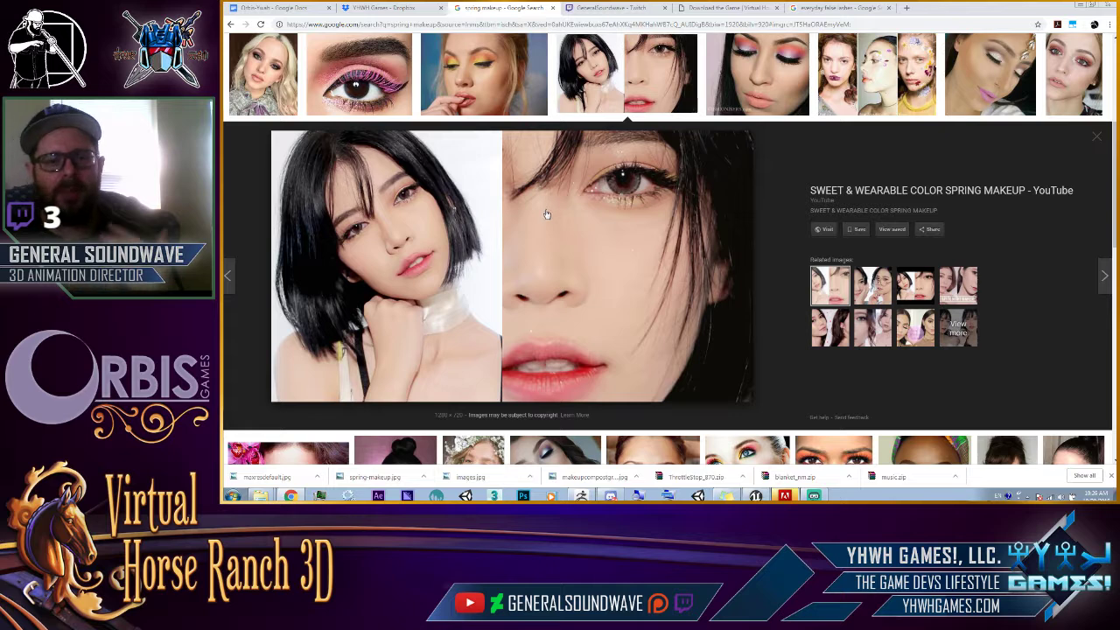
# Save the soft spring glitter-eye makeup image into the Makeup folder.
pyautogui.click(976, 94)
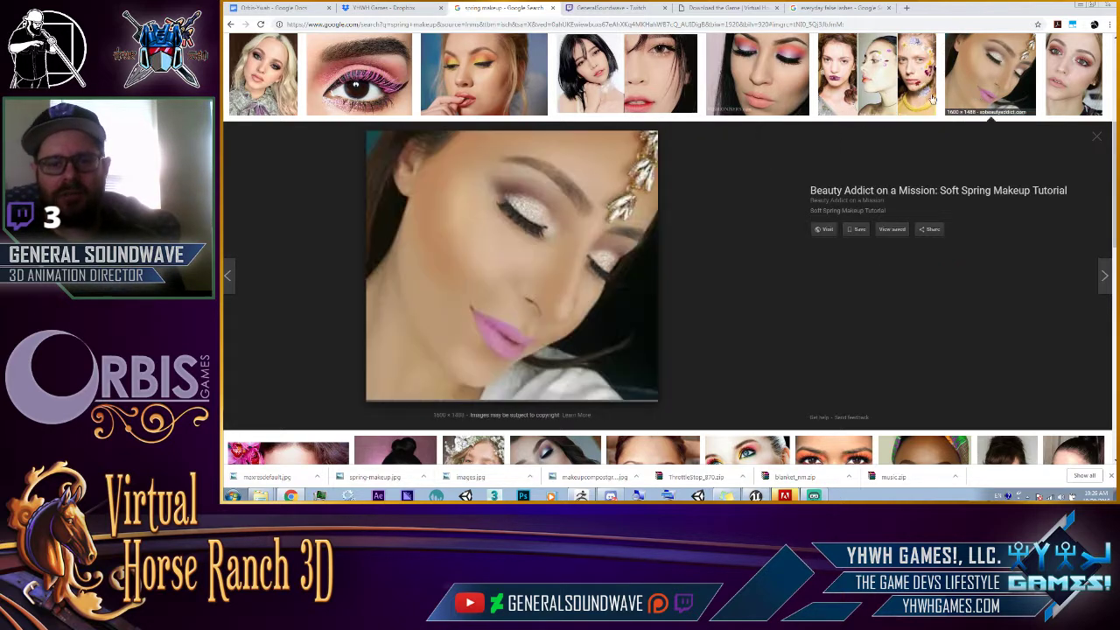
pyautogui.rightClick(573, 182)
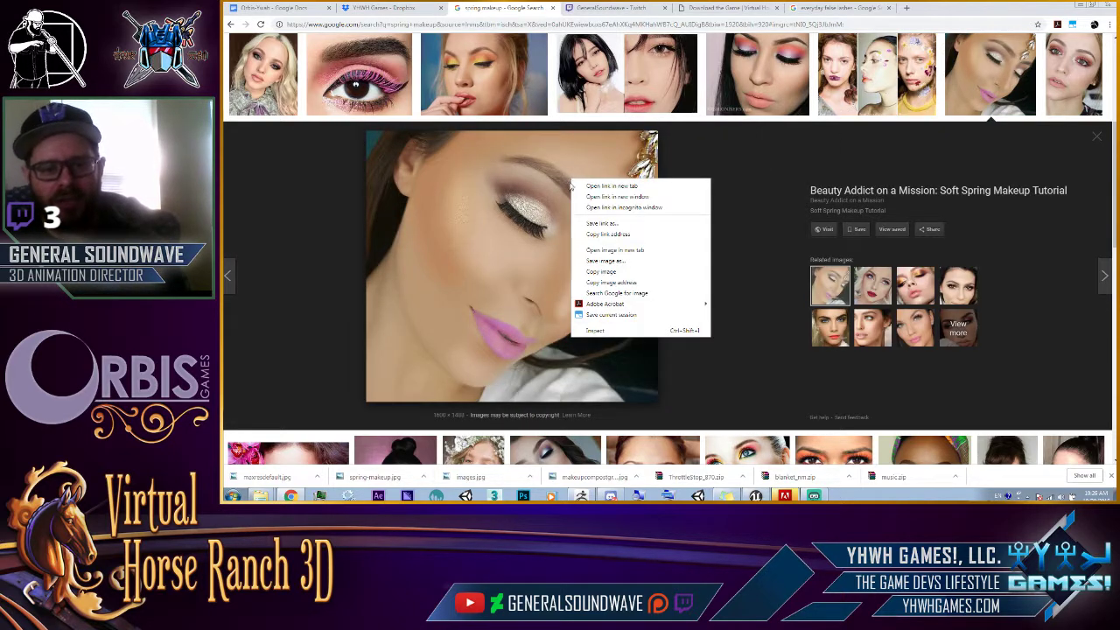
pyautogui.click(590, 264)
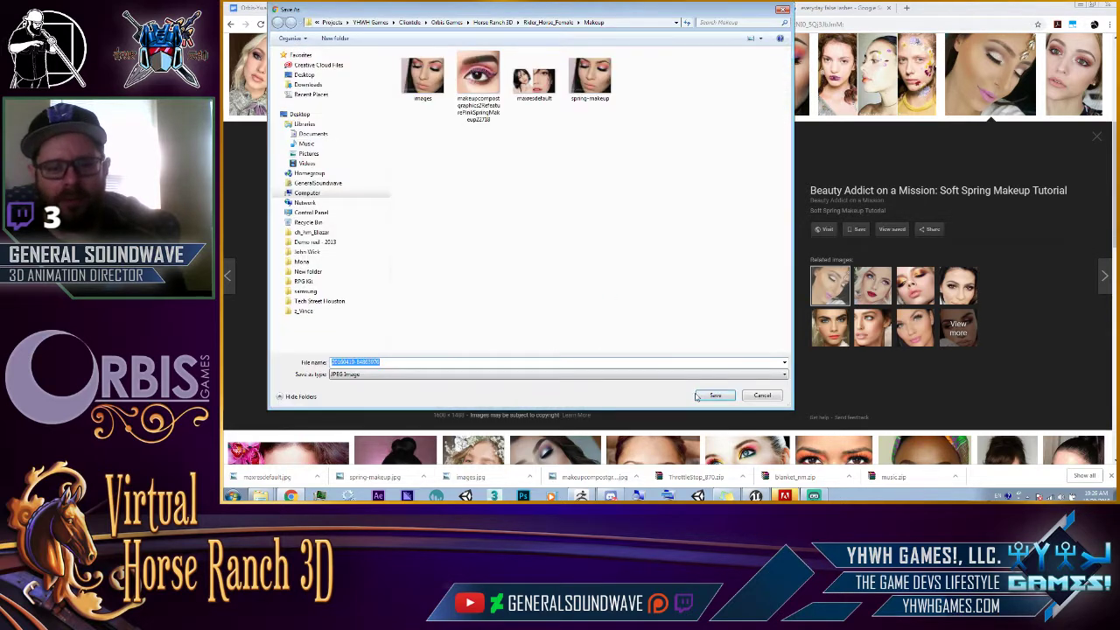
pyautogui.click(701, 393)
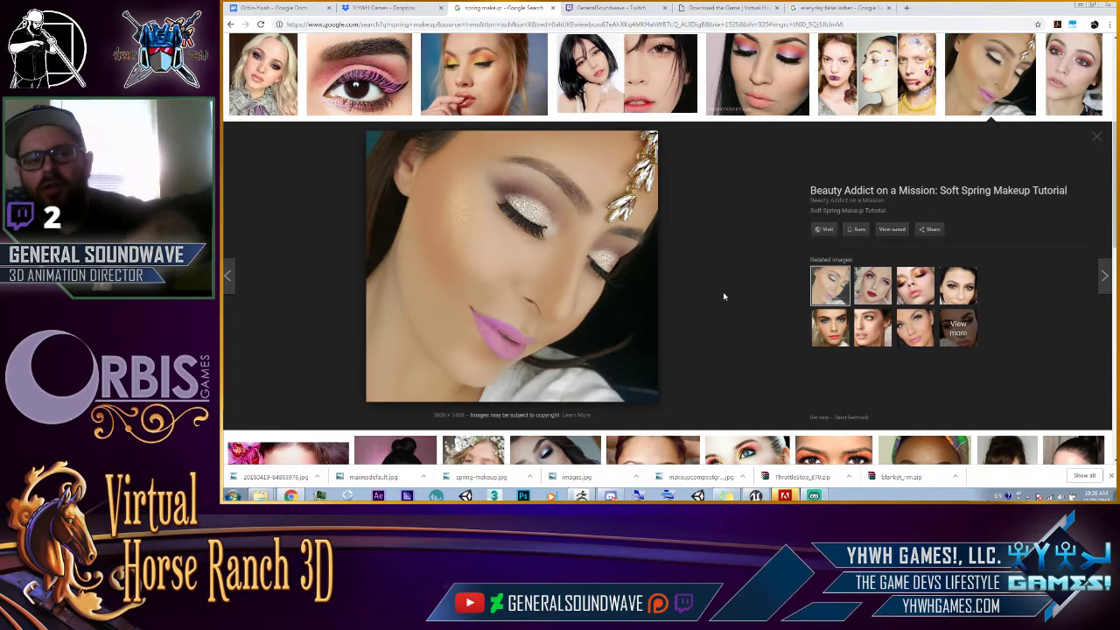
# Browse related makeup previews, then save the orange-and-yellow eyeshadow image into Makeup.
pyautogui.click(867, 297)
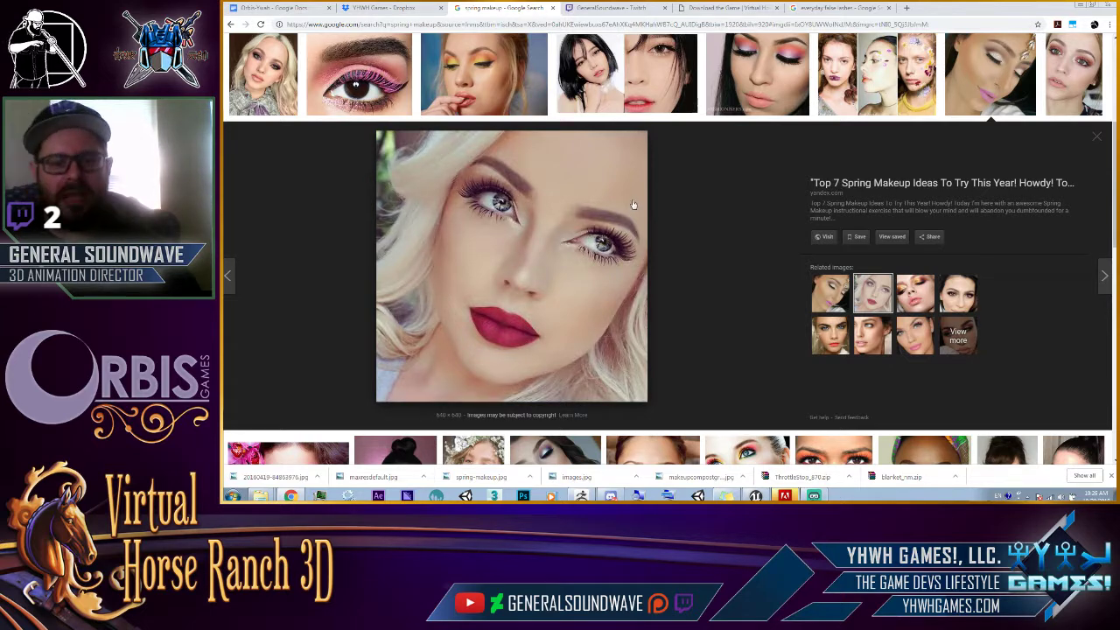
pyautogui.click(836, 348)
pyautogui.click(873, 333)
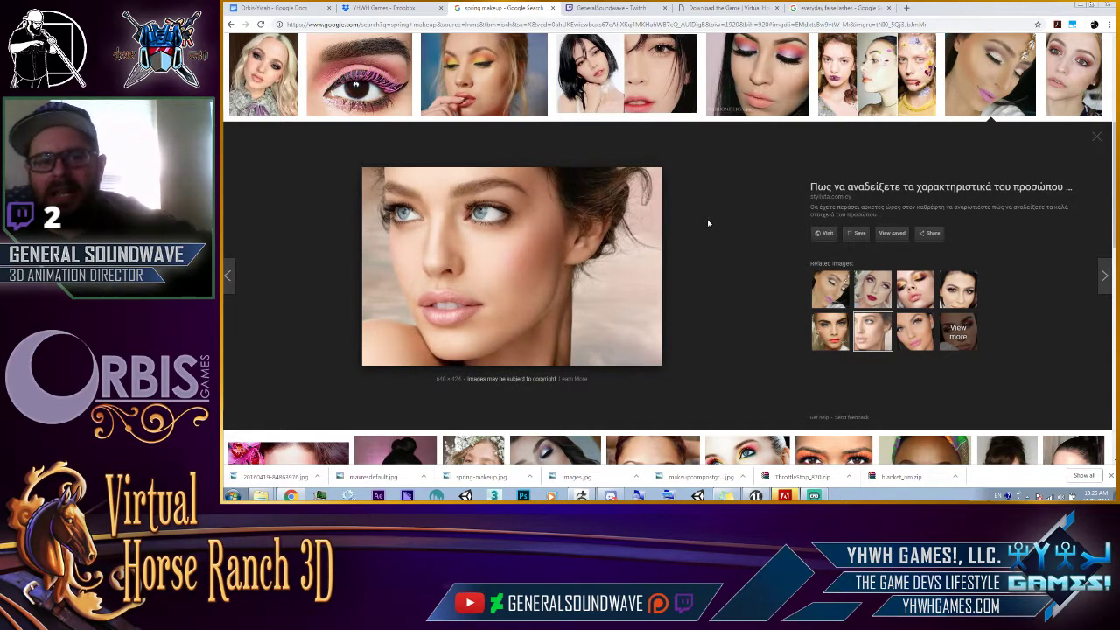
pyautogui.click(545, 73)
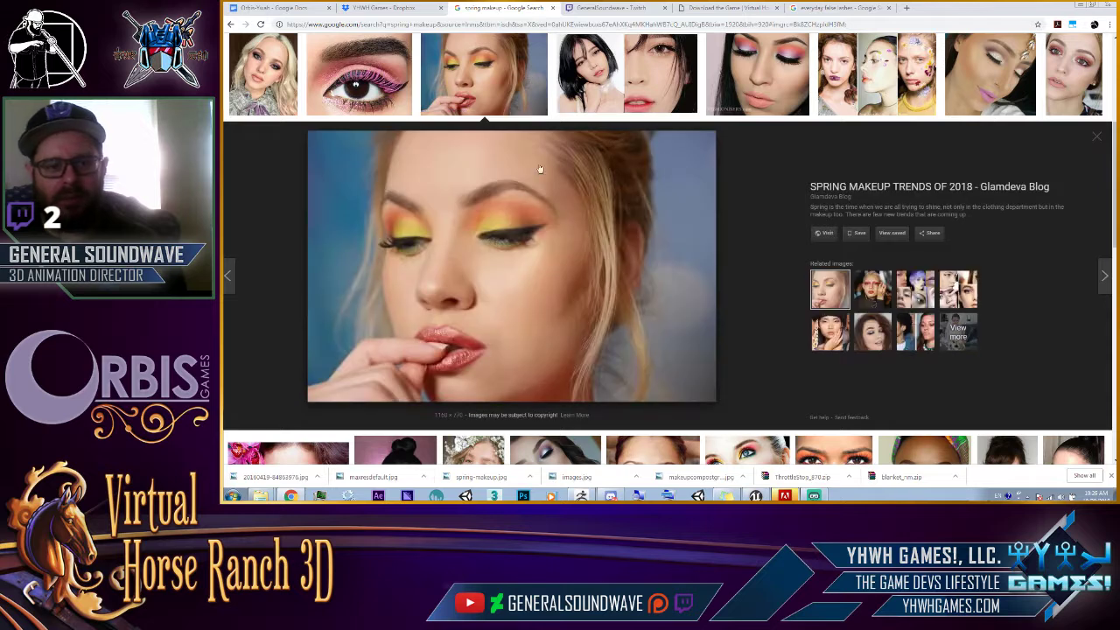
pyautogui.rightClick(623, 211)
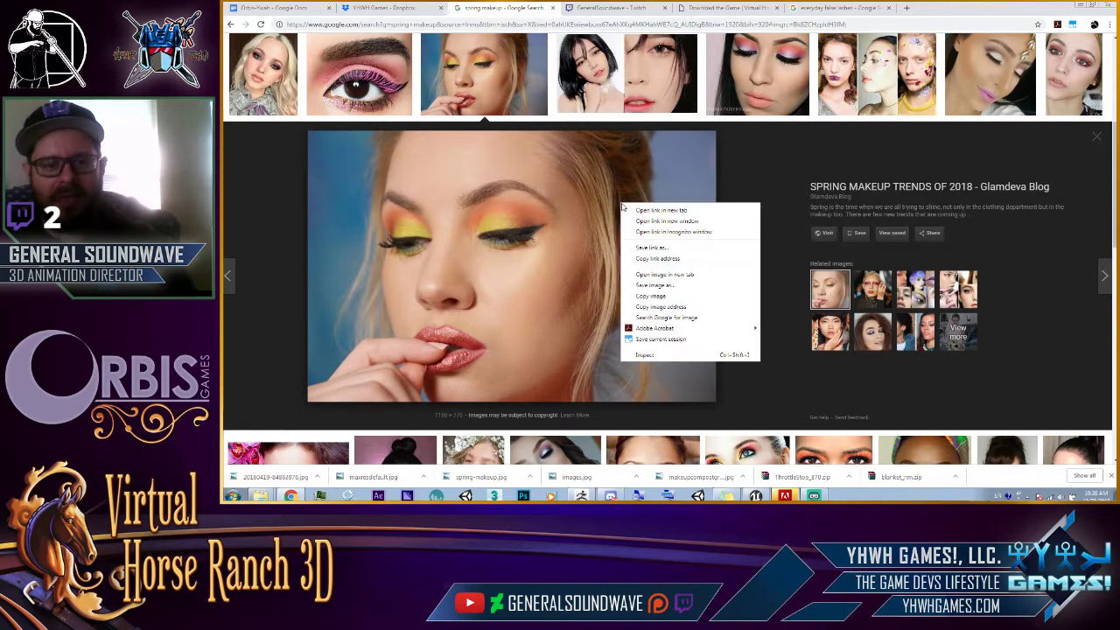
pyautogui.click(648, 287)
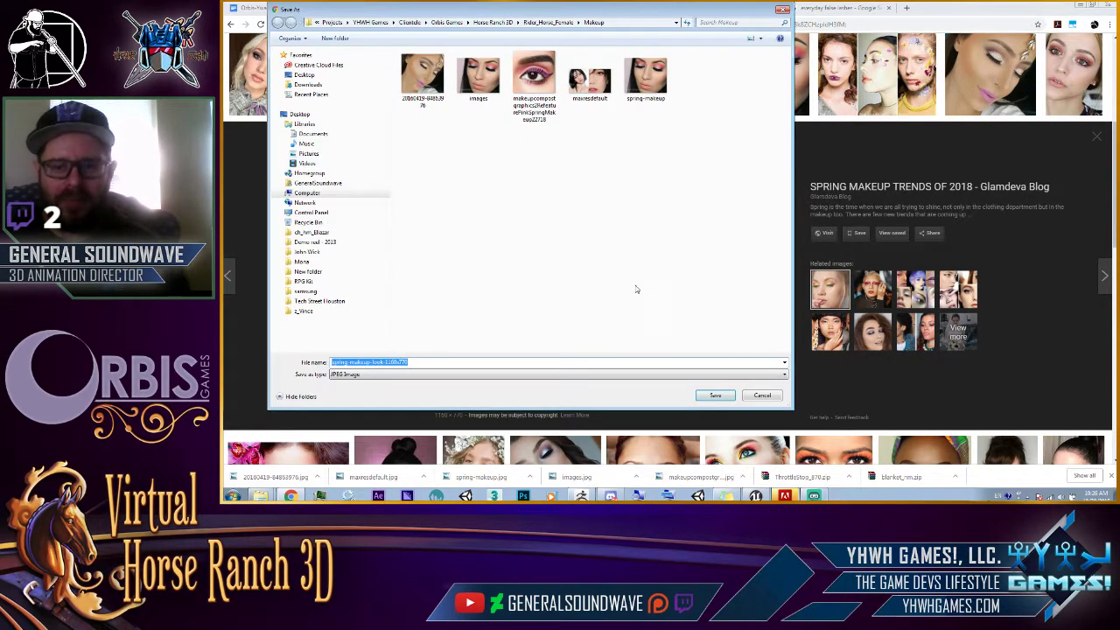
pyautogui.click(698, 397)
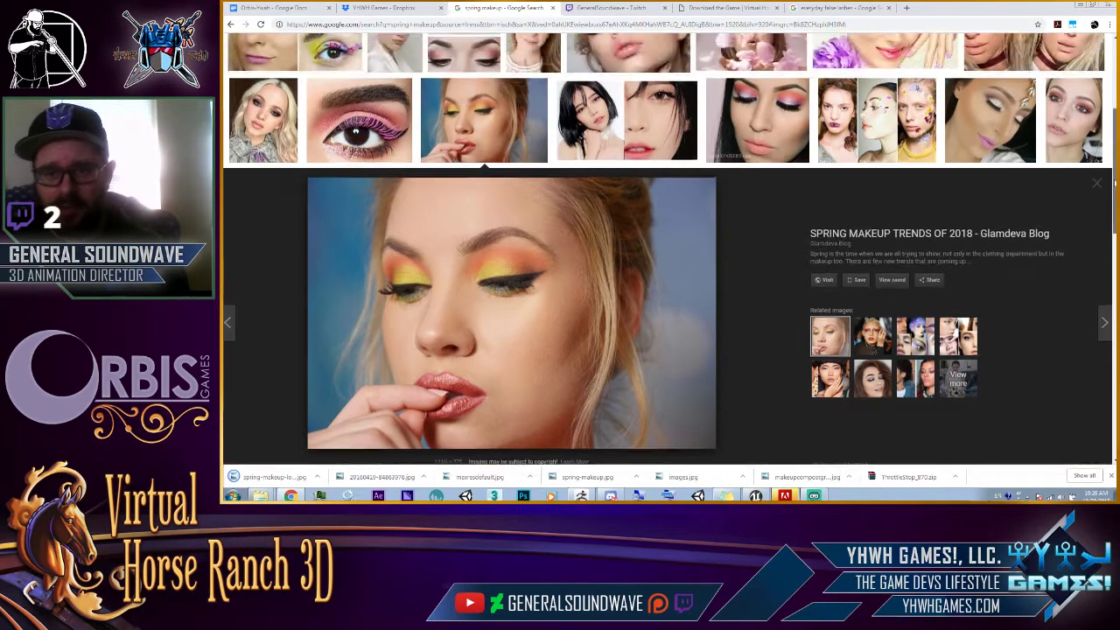
# Save the pastel blue eyeshadow image into the Makeup folder.
pyautogui.moveTo(1109, 198); pyautogui.dragTo(1110, 128)
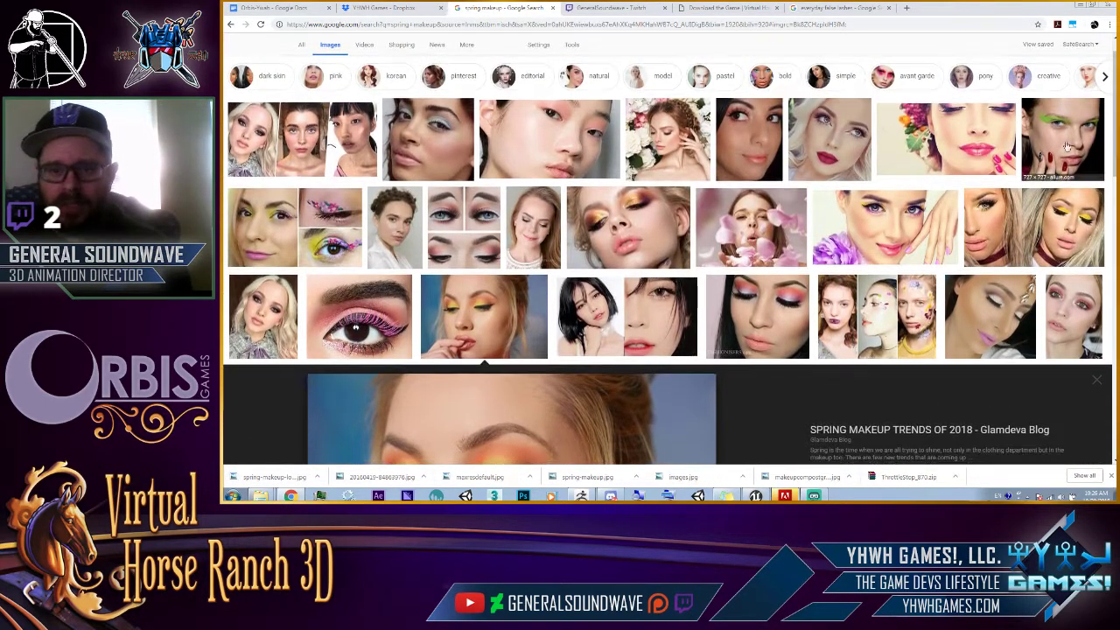
pyautogui.click(437, 123)
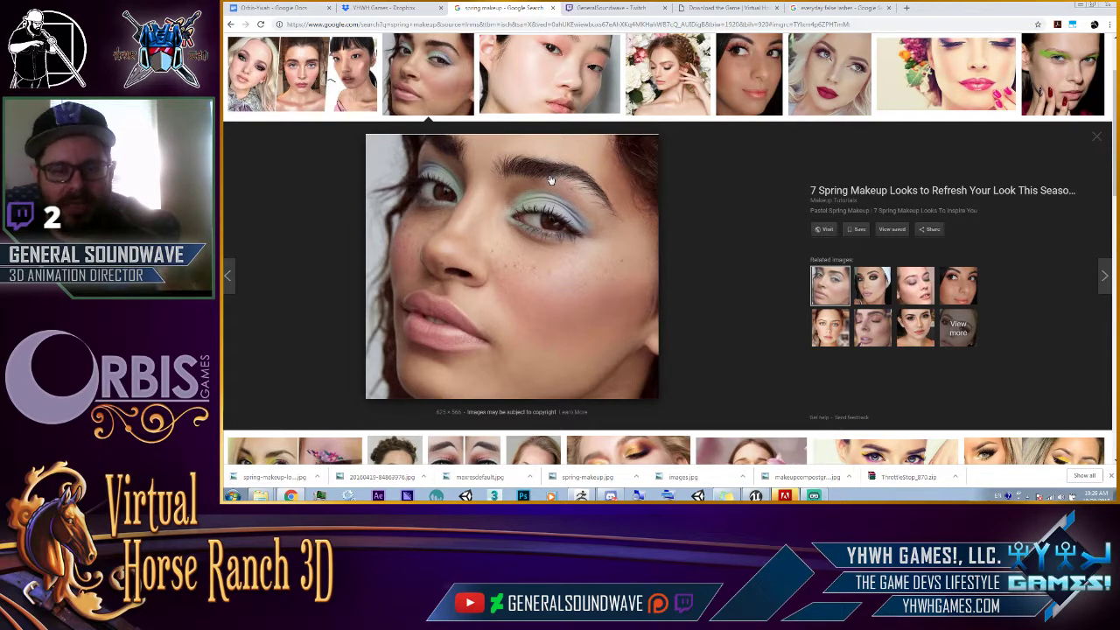
pyautogui.rightClick(550, 186)
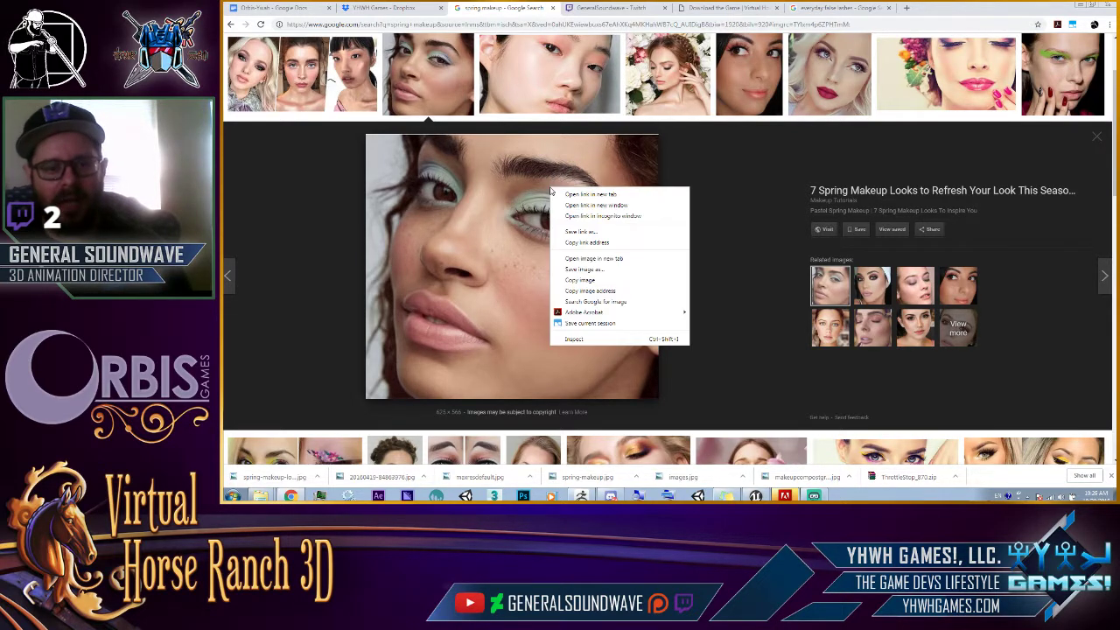
pyautogui.click(576, 270)
pyautogui.click(711, 396)
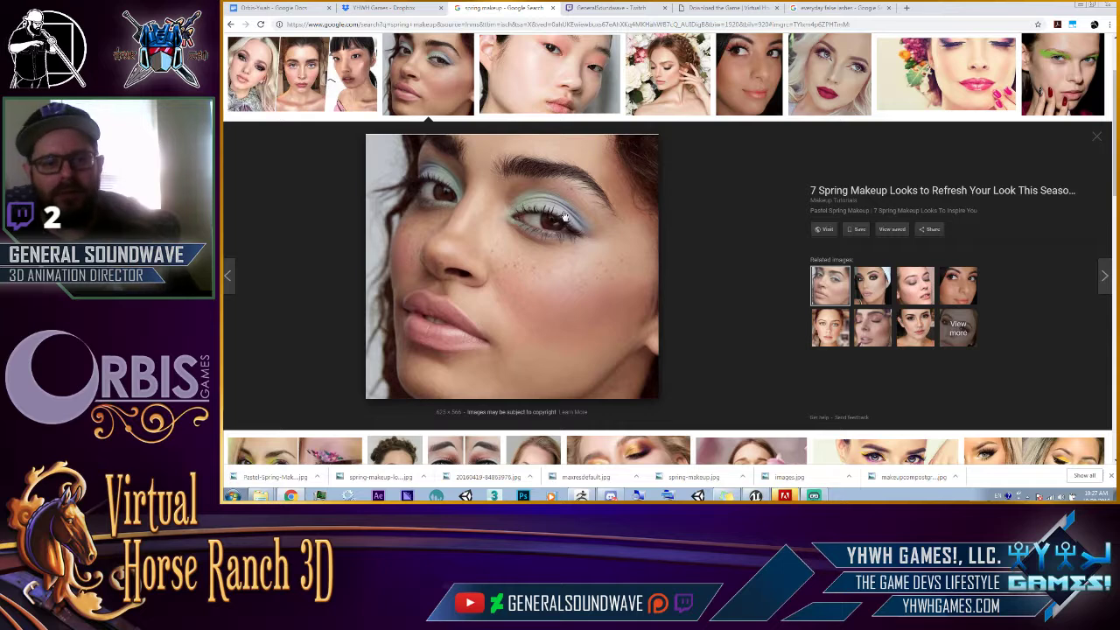
# Save the peach spring makeup image, then preview the dark red lipstick look.
pyautogui.click(733, 106)
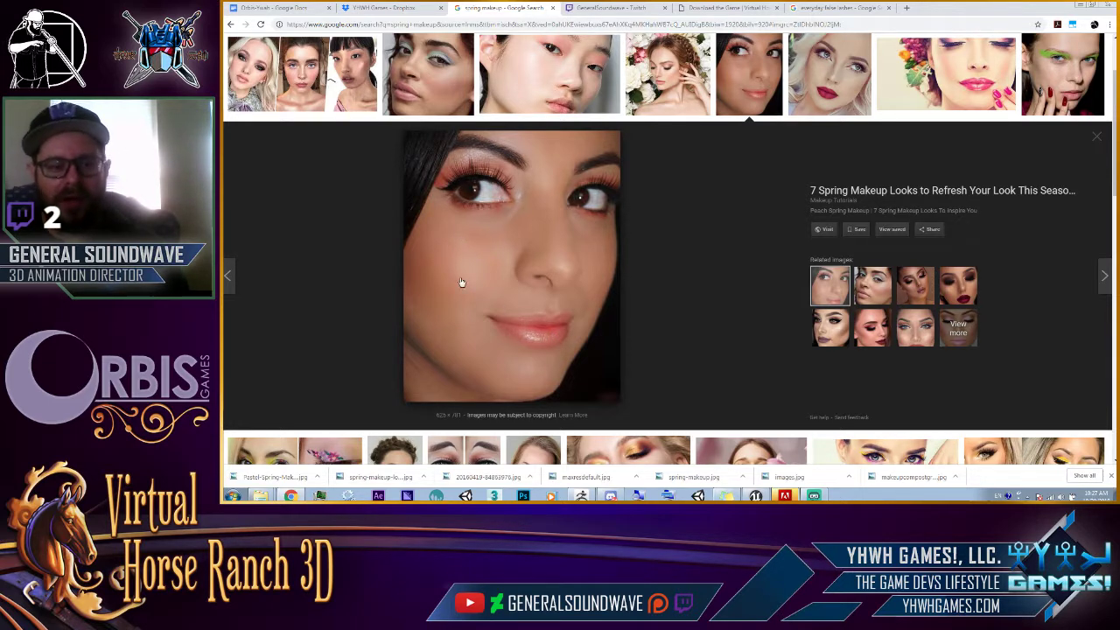
pyautogui.rightClick(485, 253)
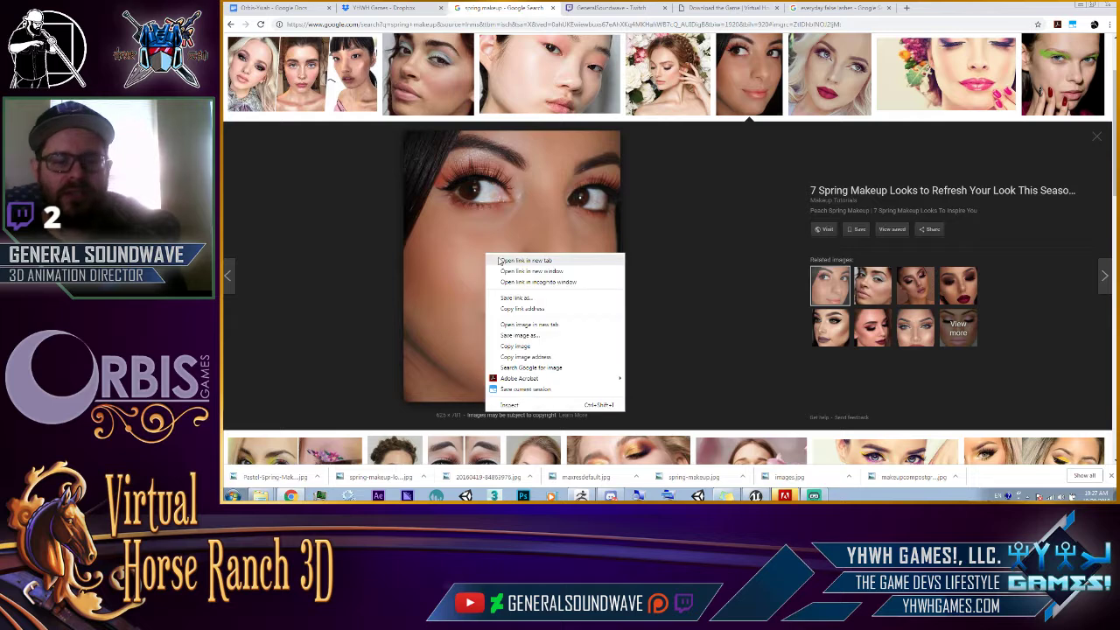
pyautogui.click(536, 338)
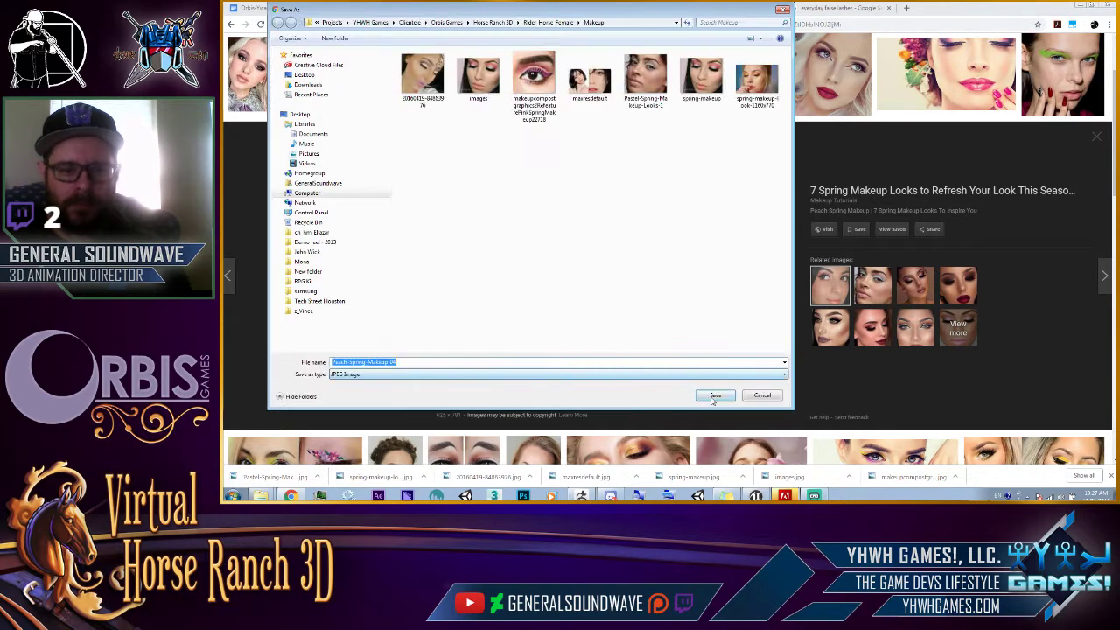
pyautogui.click(714, 401)
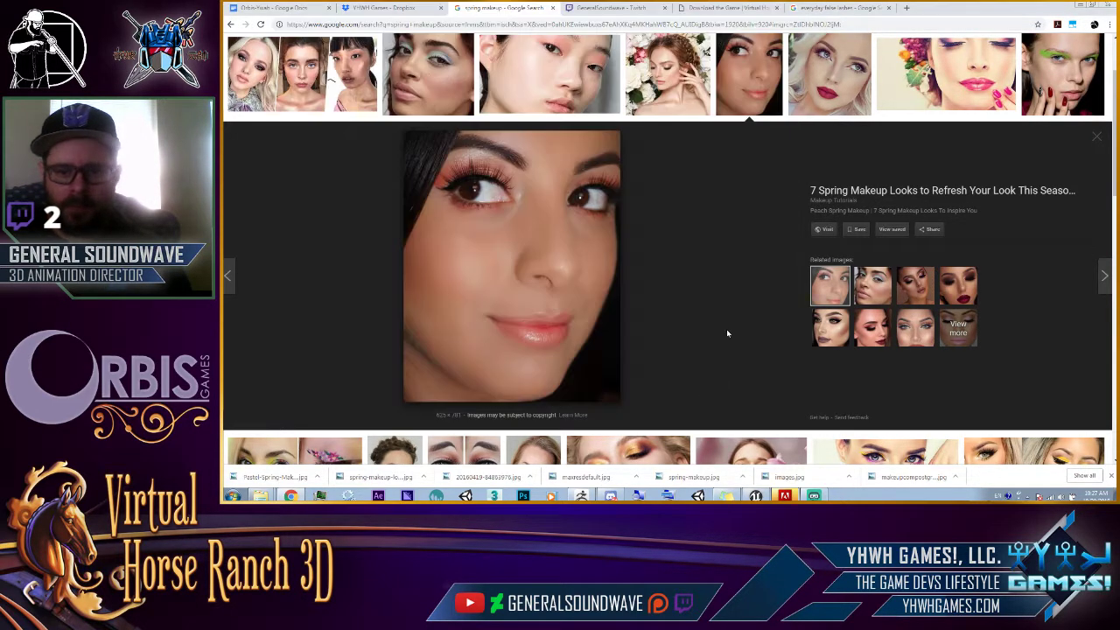
pyautogui.click(958, 285)
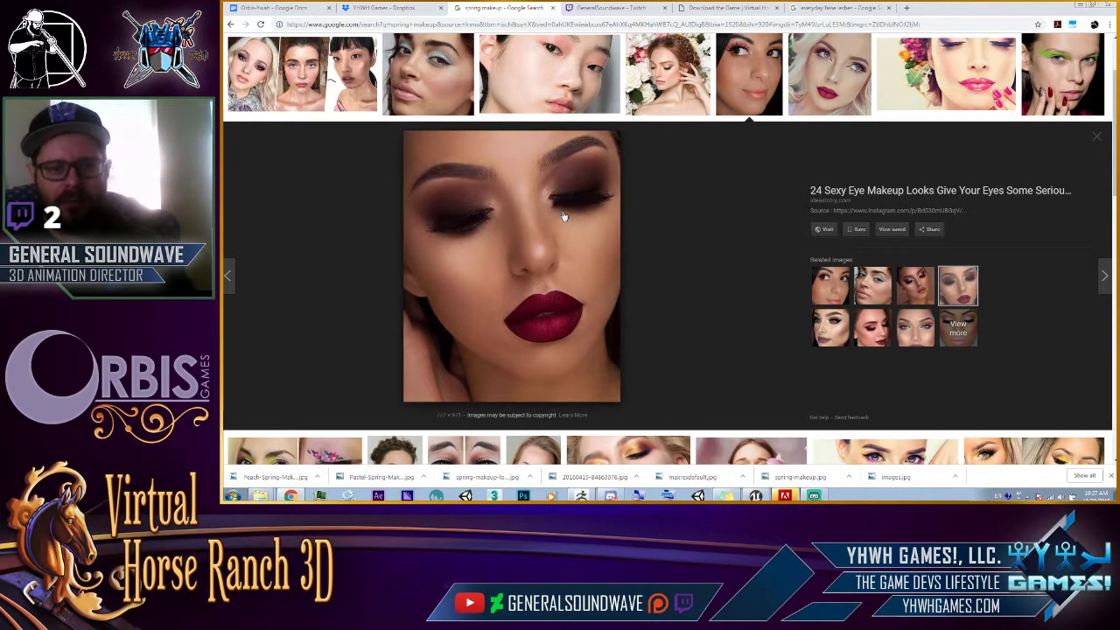
# Save the dark lipstick and neon yellow eyeshadow images into the Makeup folder.
pyautogui.rightClick(564, 216)
pyautogui.click(604, 295)
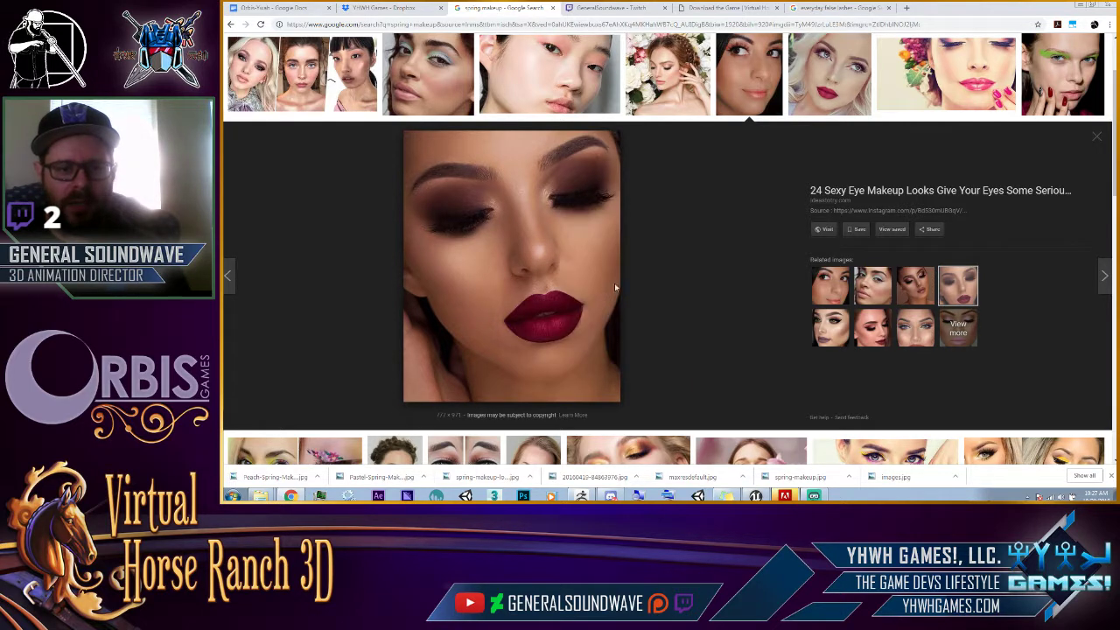
pyautogui.click(715, 396)
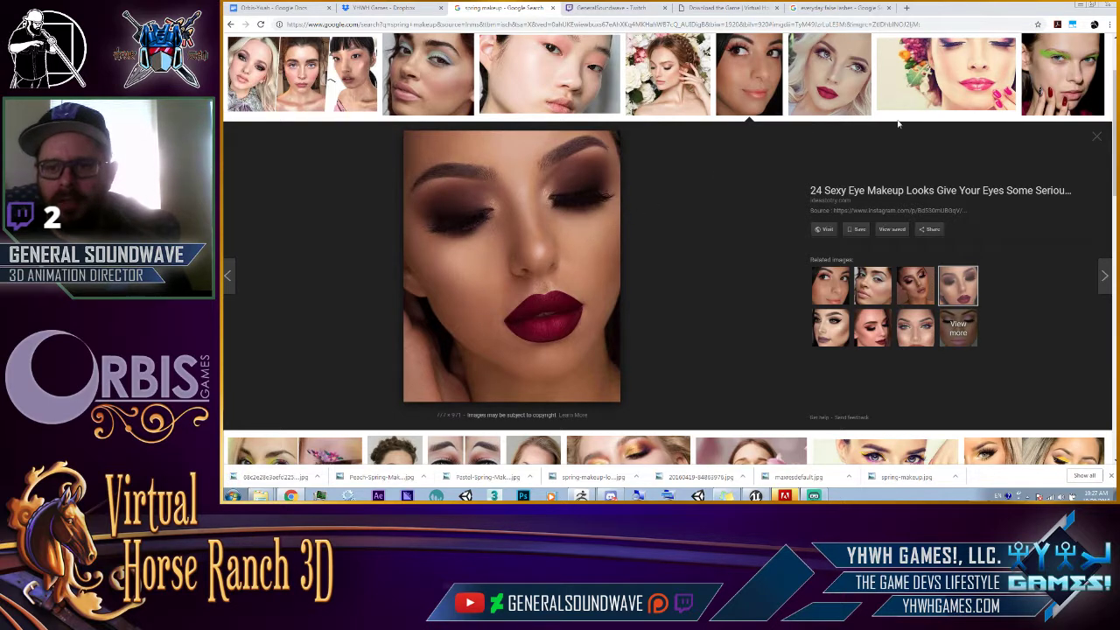
pyautogui.click(1048, 85)
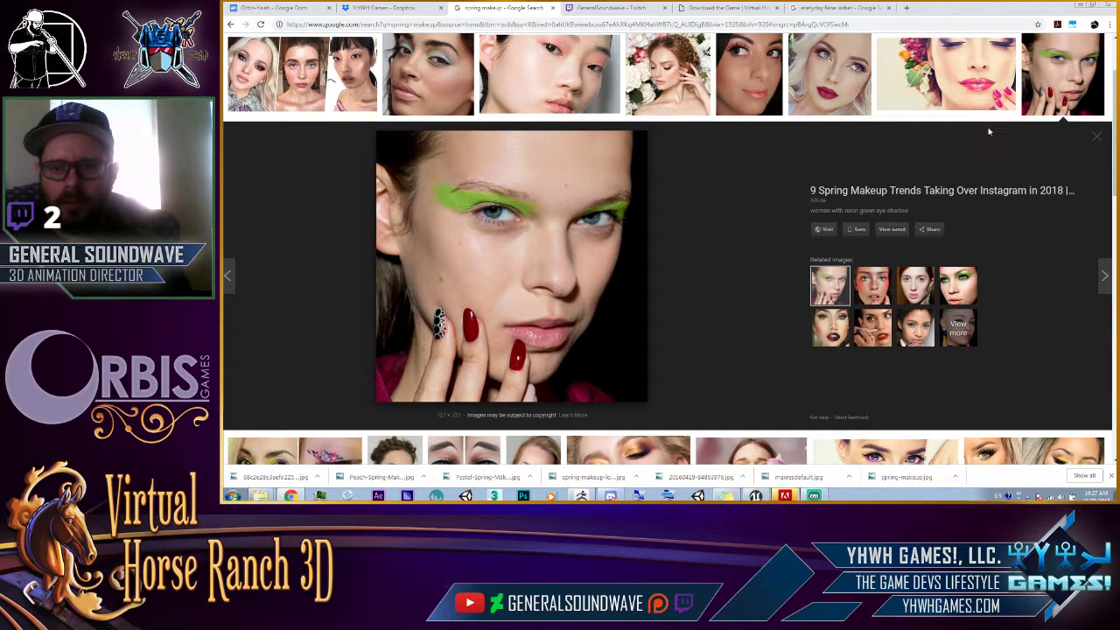
pyautogui.scroll(-5, 1094, 158)
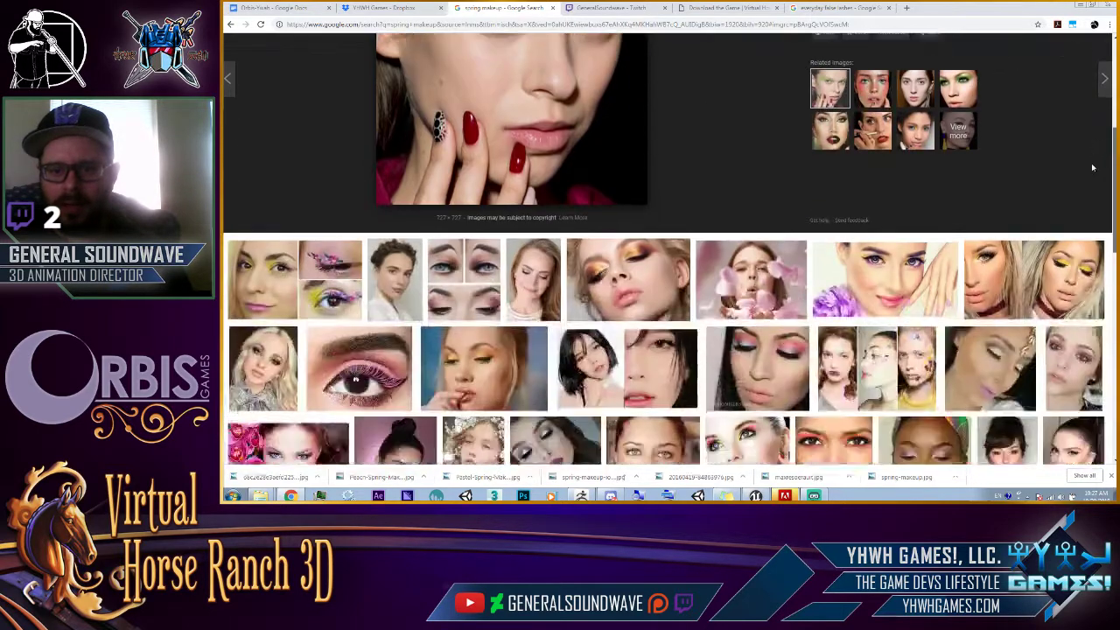
pyautogui.scroll(-2, 1092, 172)
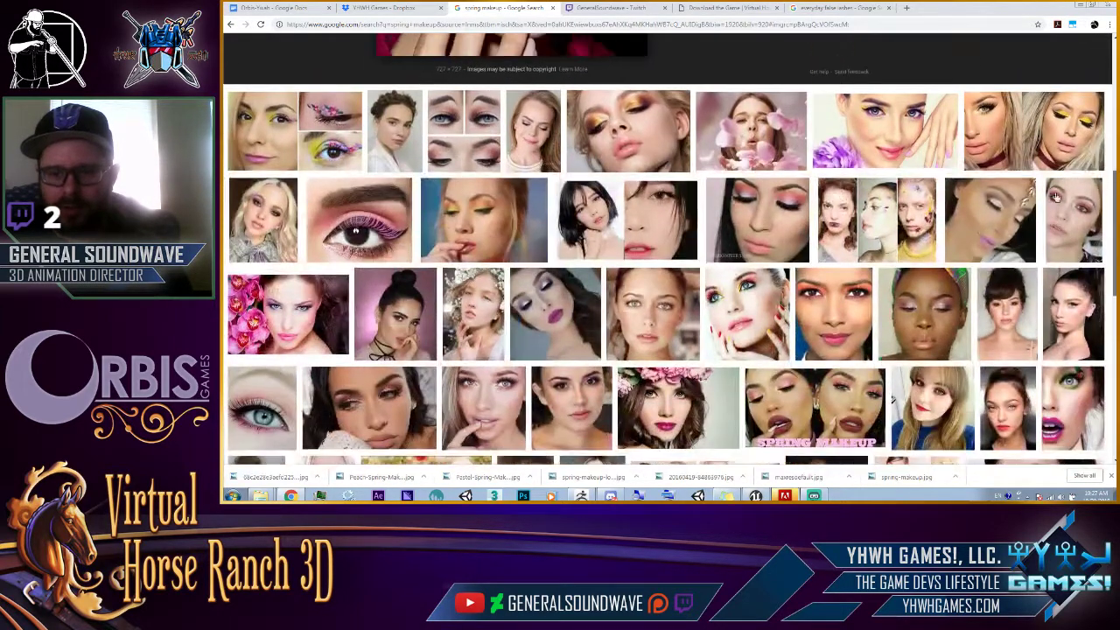
pyautogui.click(1079, 133)
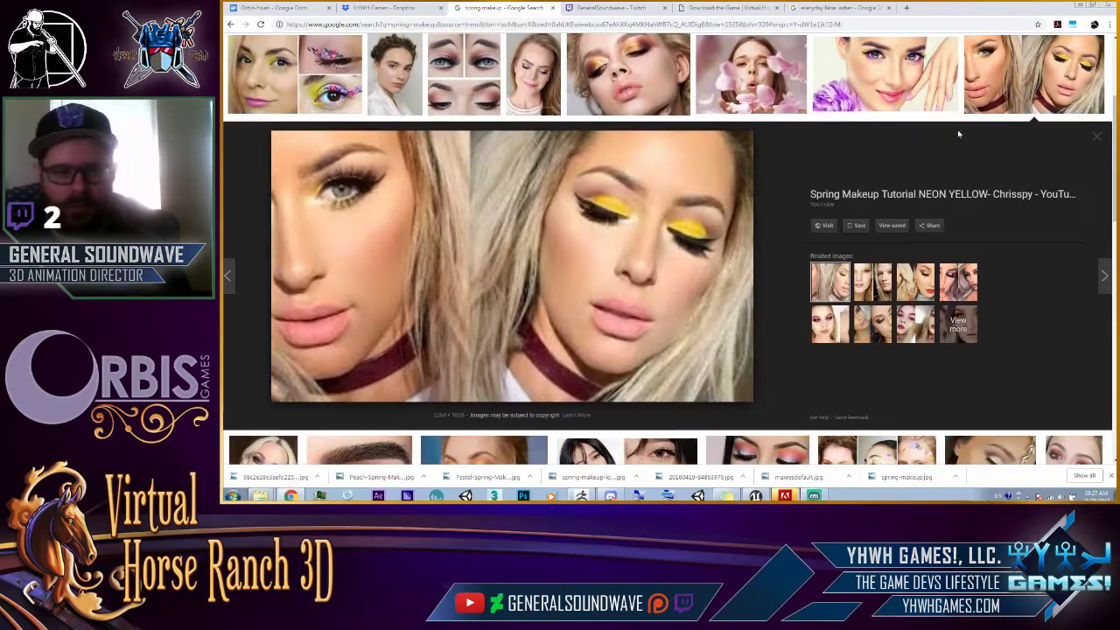
pyautogui.rightClick(679, 229)
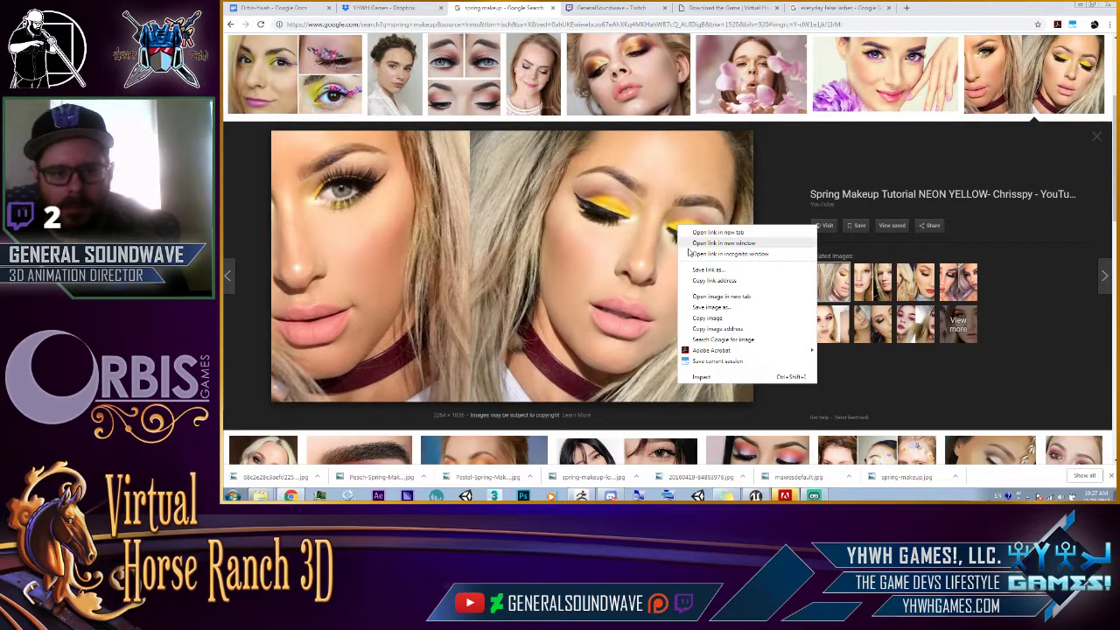
pyautogui.click(713, 308)
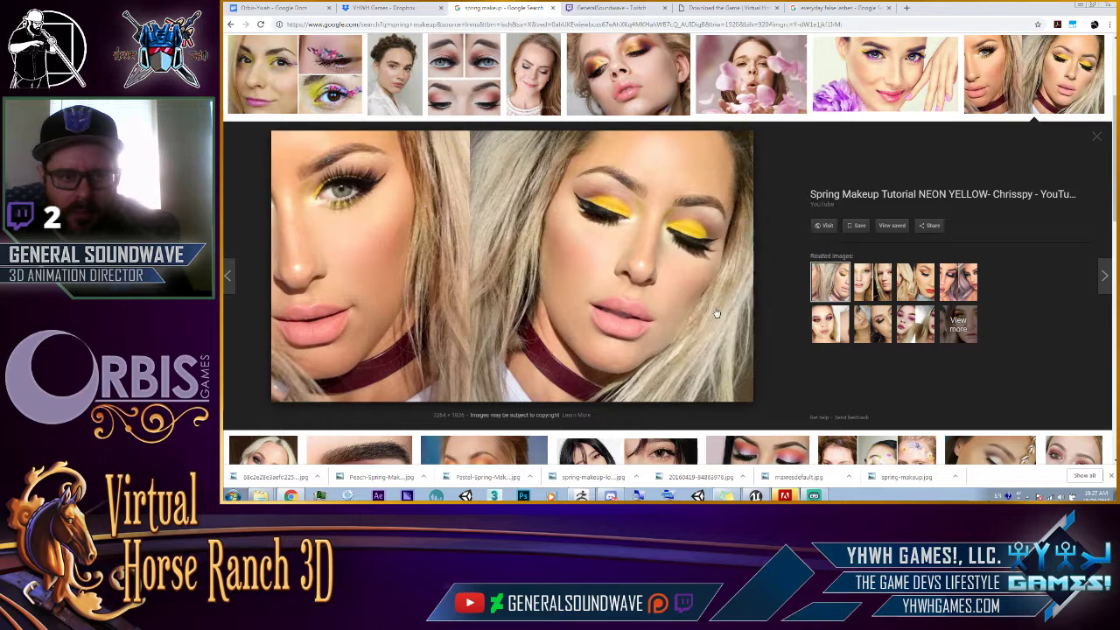
pyautogui.click(709, 396)
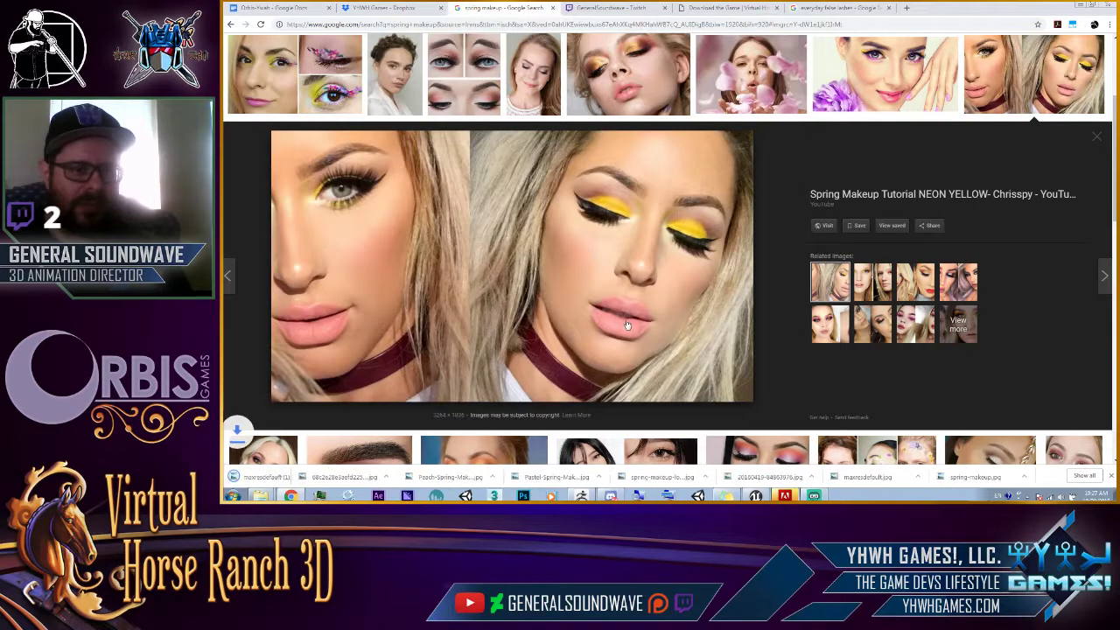
# Save the flower eyeliner collage into the Makeup folder.
pyautogui.click(328, 83)
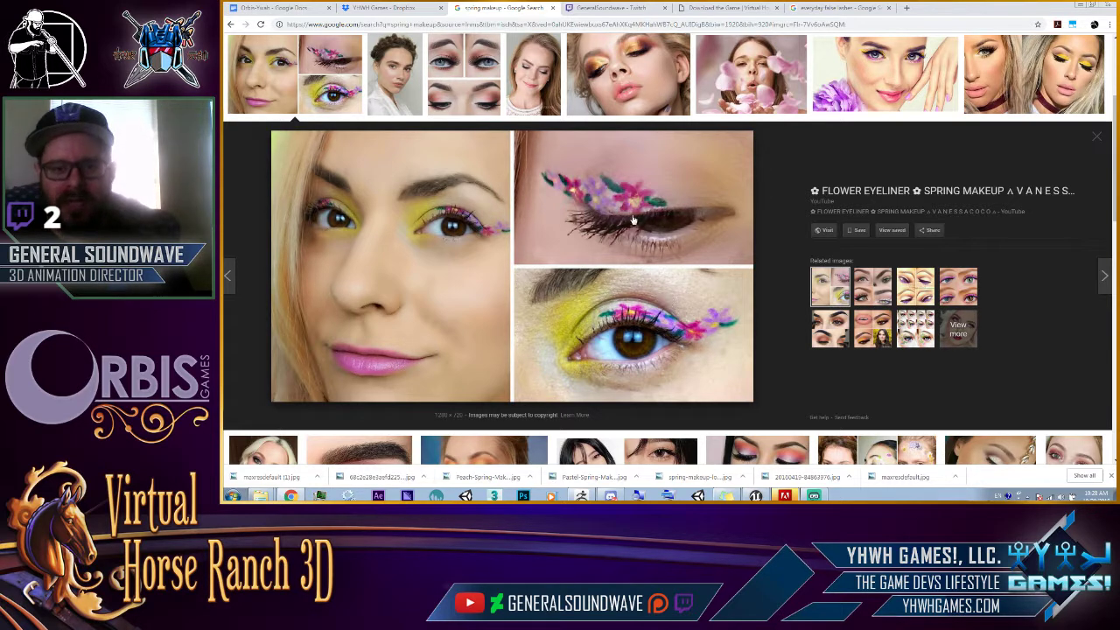
pyautogui.rightClick(633, 219)
pyautogui.click(683, 286)
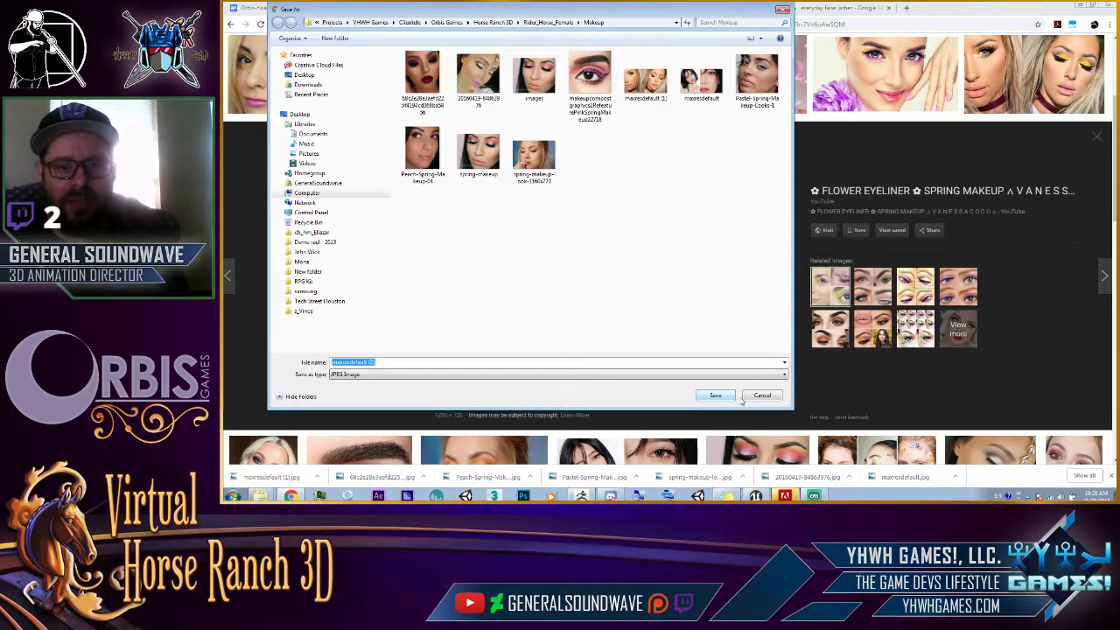
pyautogui.click(715, 396)
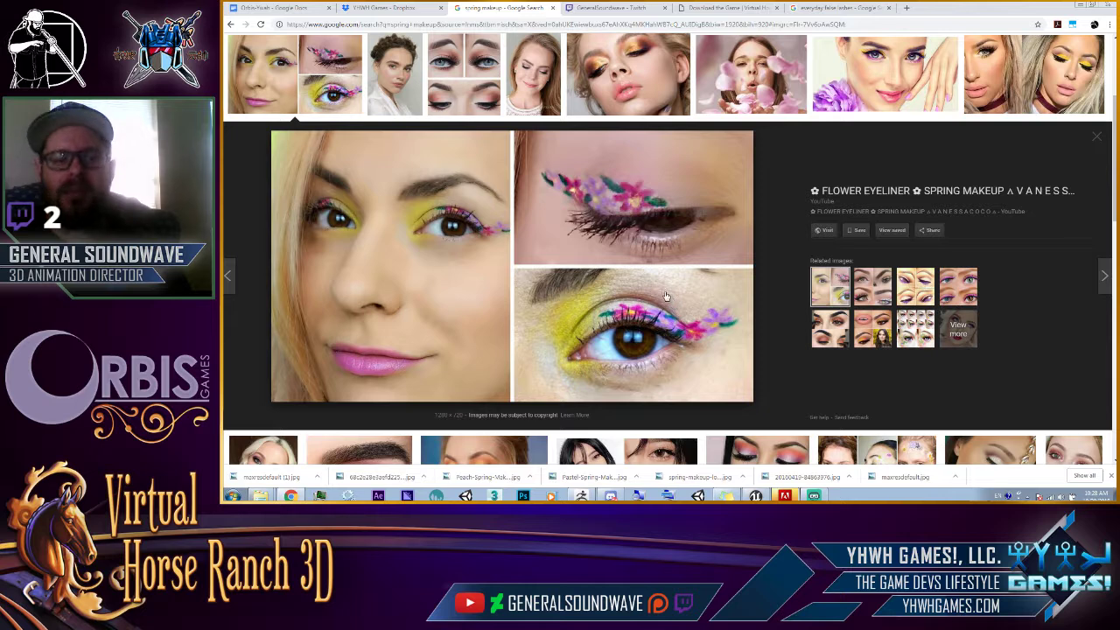
pyautogui.rightClick(654, 228)
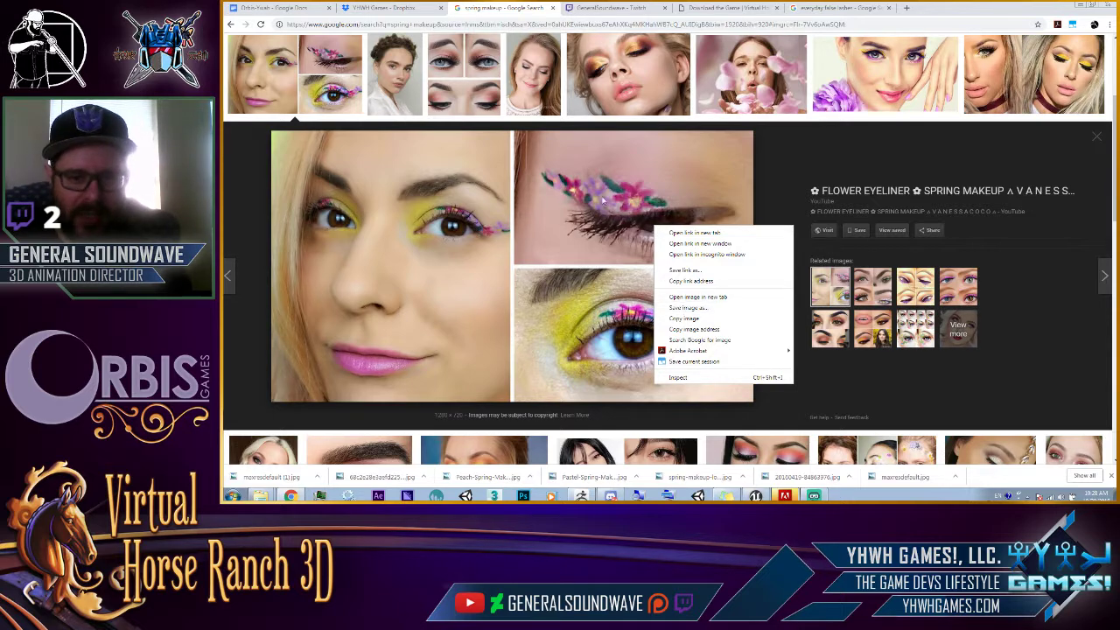
pyautogui.click(688, 308)
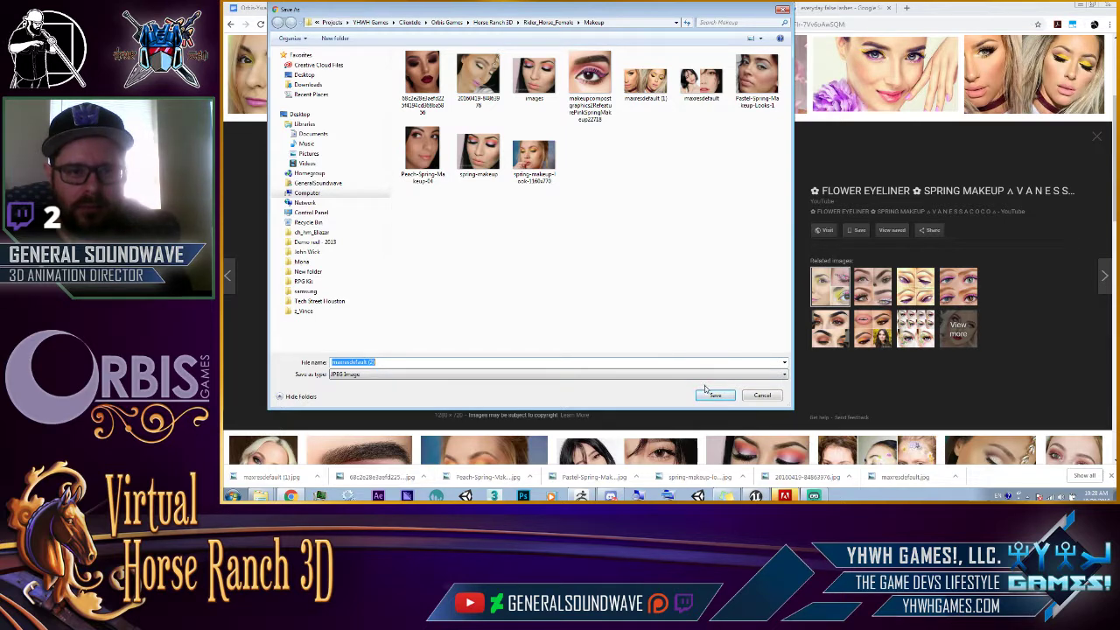
pyautogui.click(712, 394)
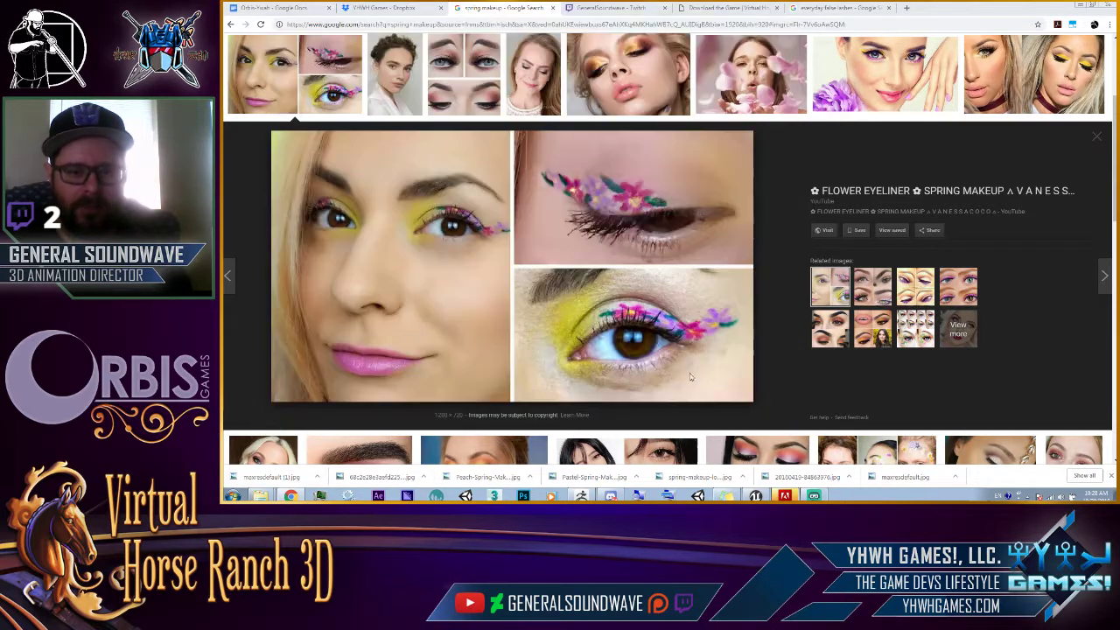
# Reopen the save dialog to confirm maxresdefault (2) is in the folder.
pyautogui.rightClick(601, 241)
pyautogui.click(632, 323)
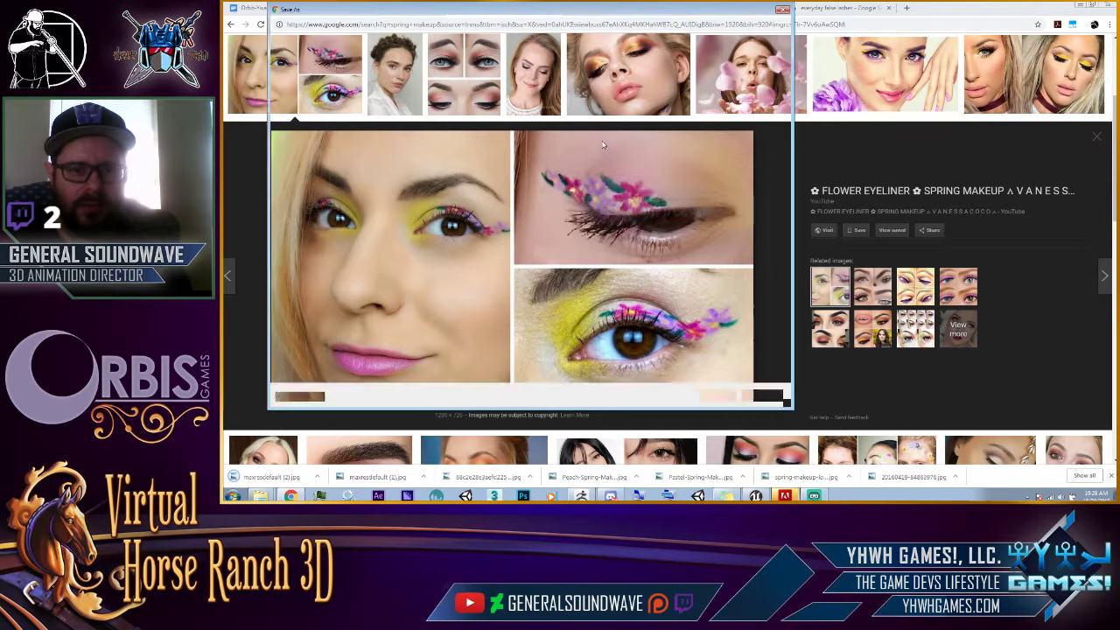
pyautogui.click(712, 104)
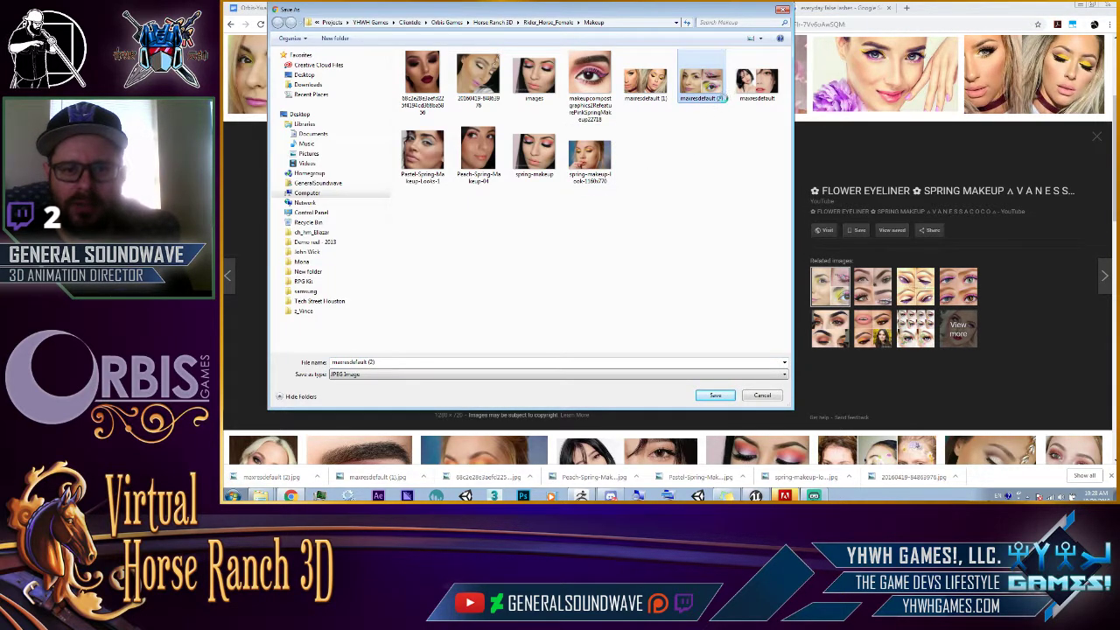
pyautogui.rightClick(715, 92)
pyautogui.click(744, 118)
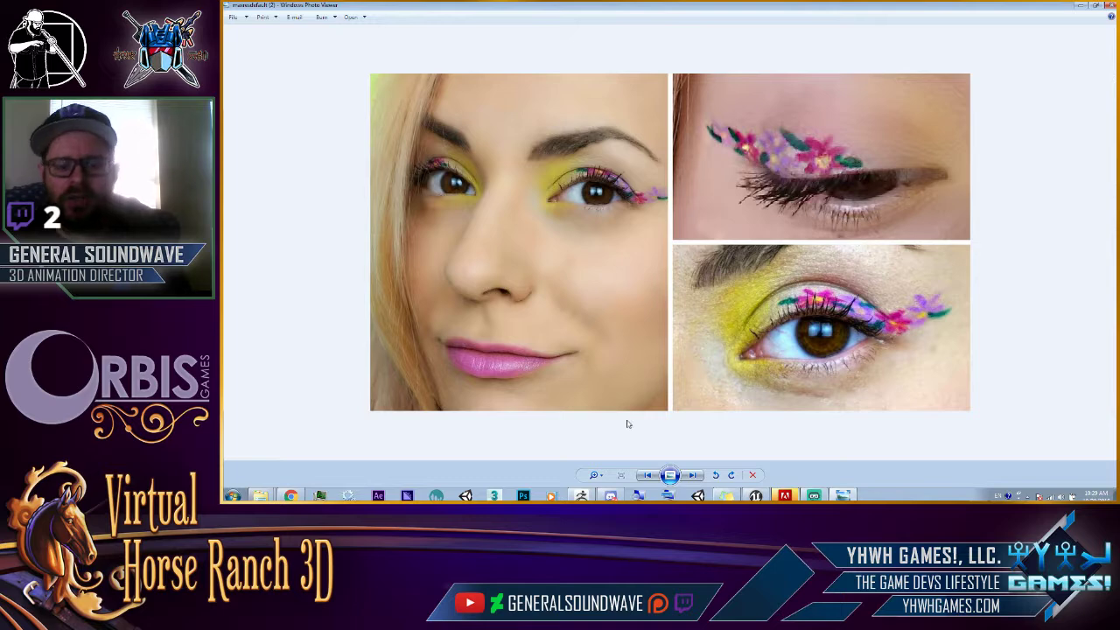
pyautogui.click(599, 475)
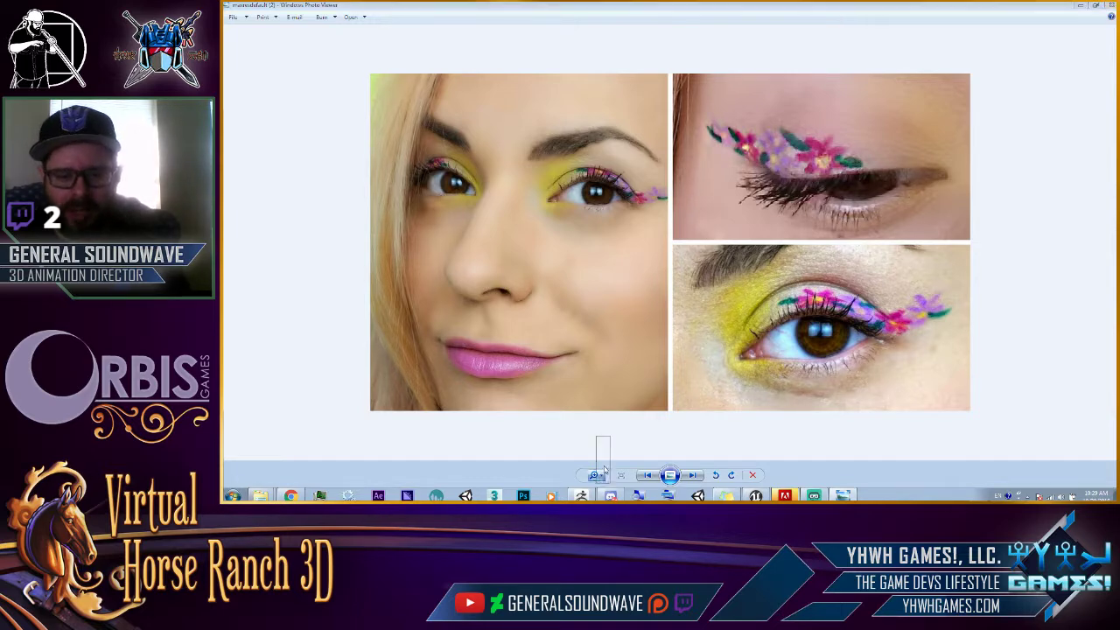
pyautogui.scroll(3, 601, 474)
pyautogui.scroll(-3, 601, 477)
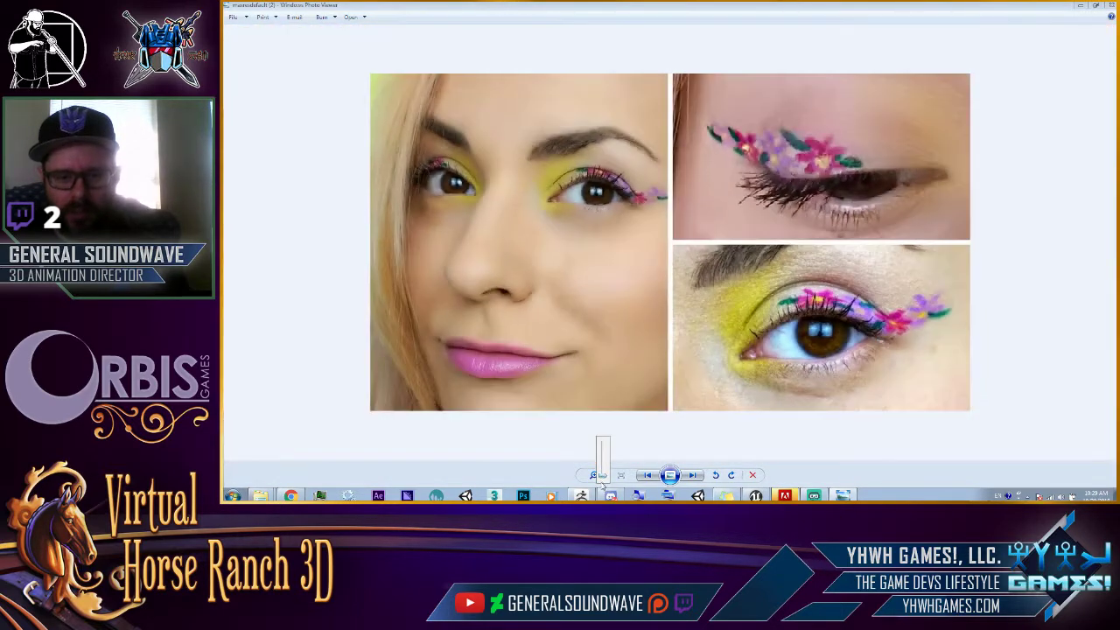
pyautogui.click(1110, 6)
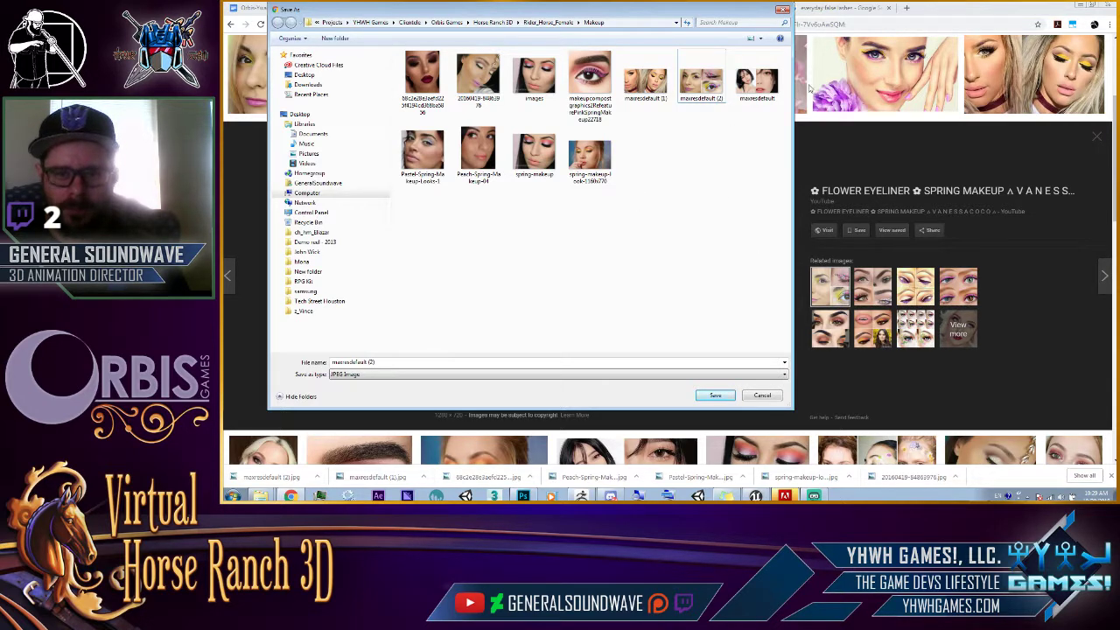
# Close the save dialog and browse previews to the pink-and-purple eyeliner image.
pyautogui.click(782, 9)
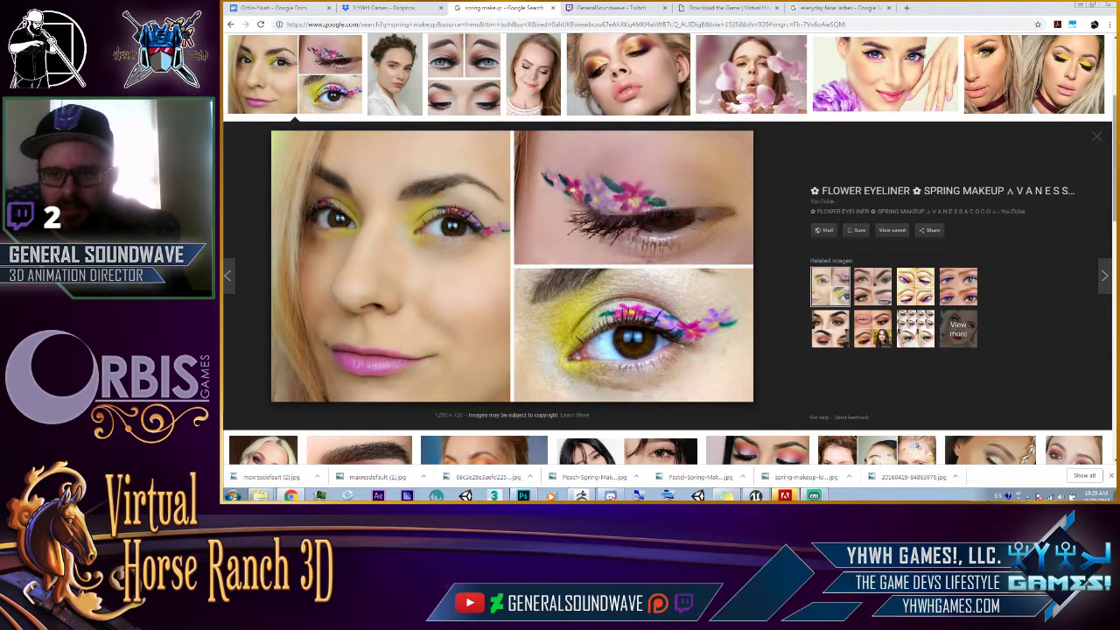
pyautogui.click(942, 290)
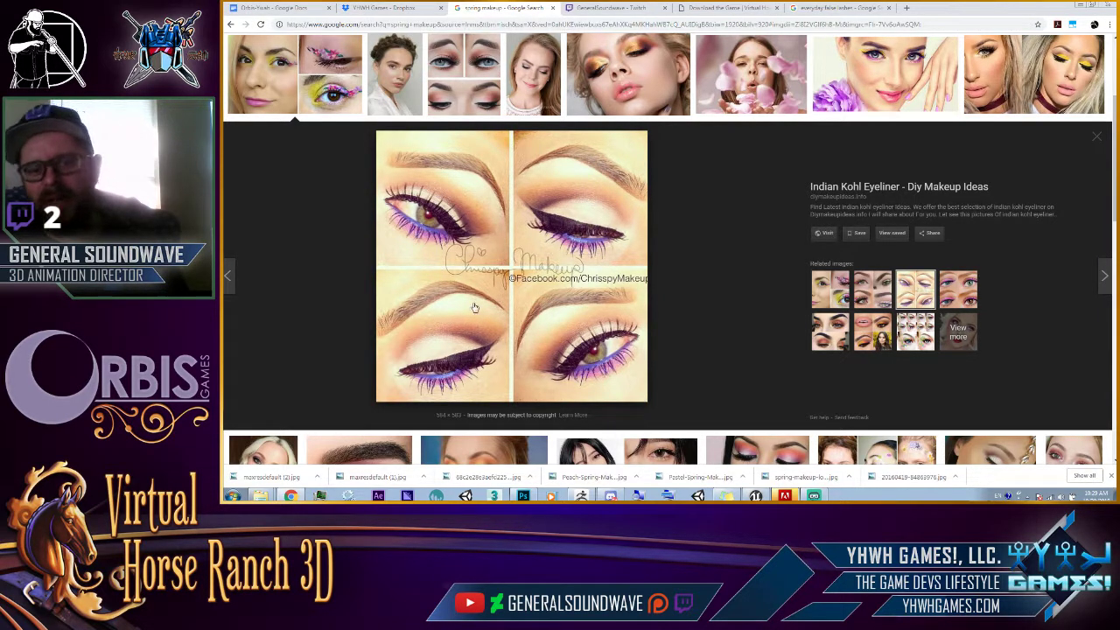
pyautogui.click(831, 338)
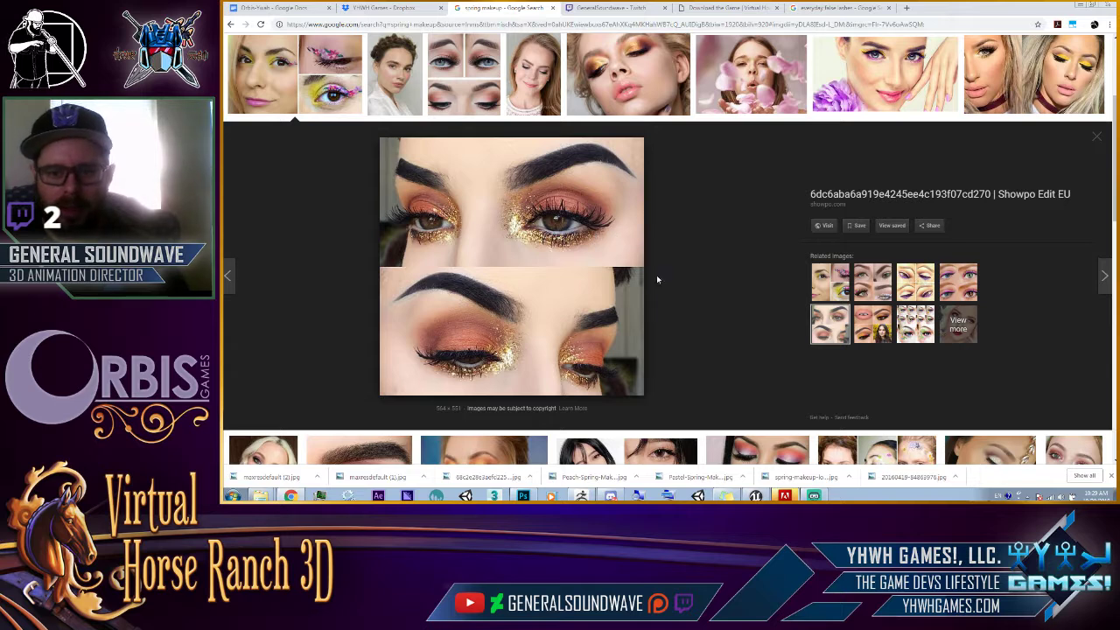
pyautogui.press('Right')
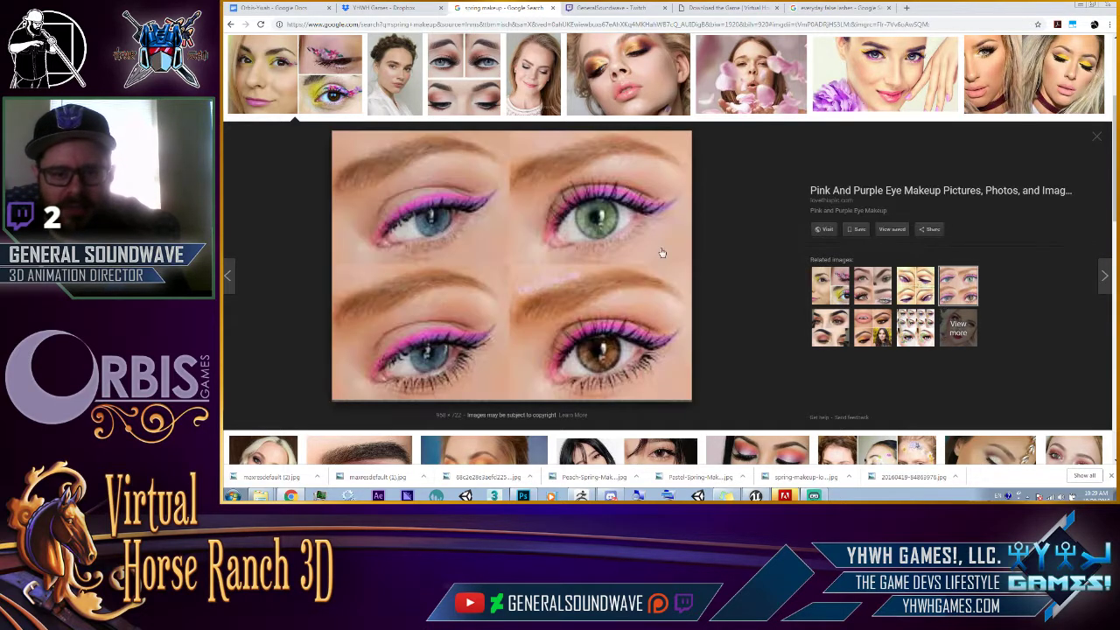
pyautogui.rightClick(610, 260)
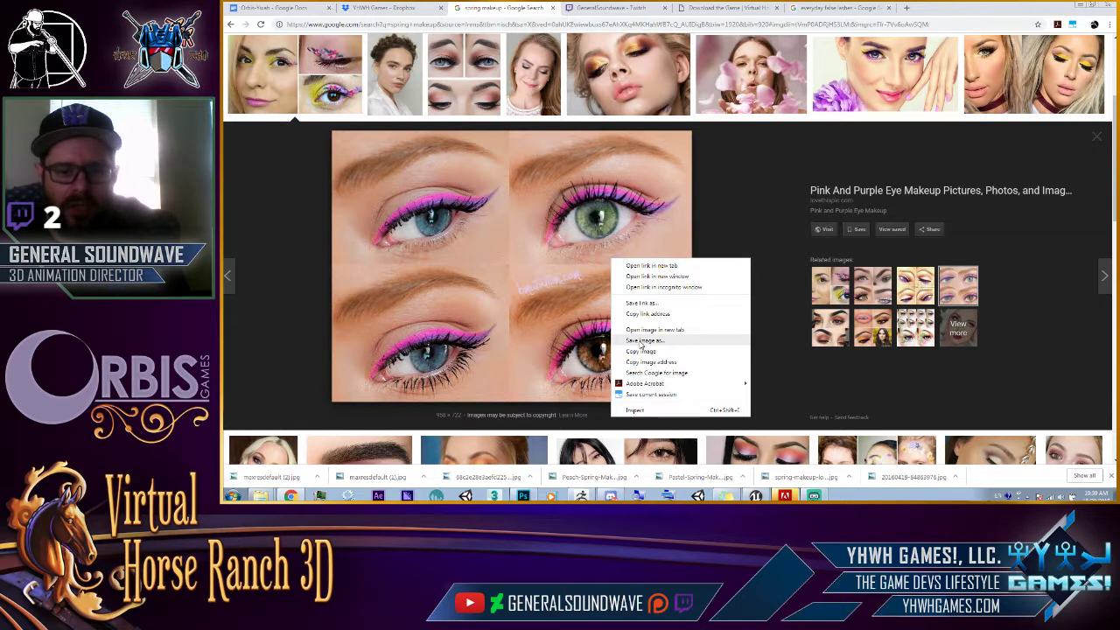
# Save the pink-and-purple eyeliner image as a JPEG in the Makeup folder.
pyautogui.click(644, 340)
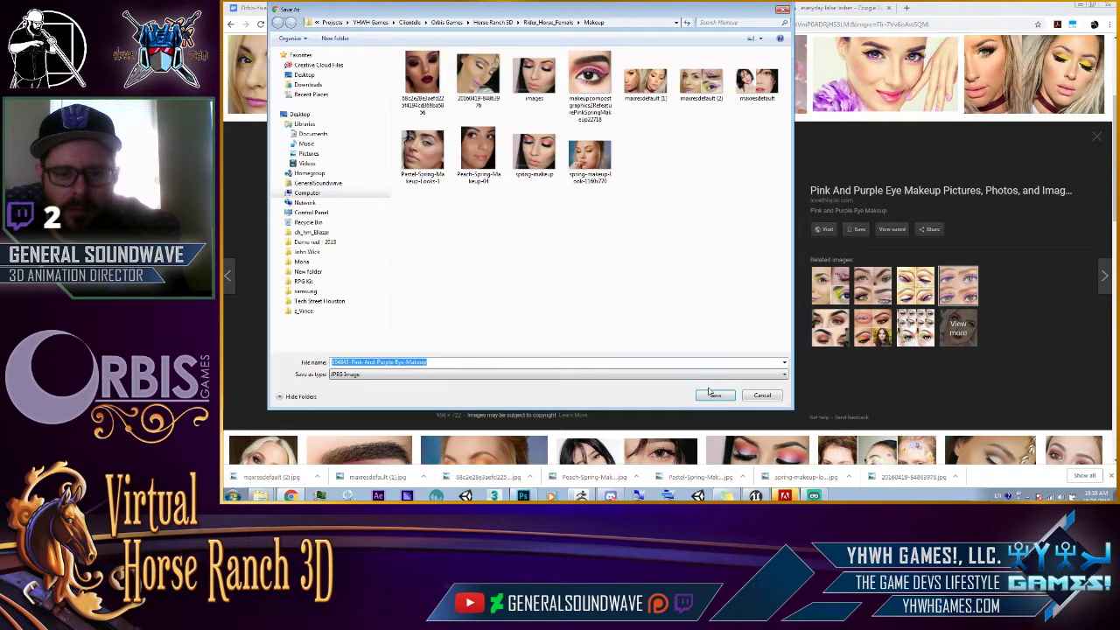
pyautogui.click(712, 393)
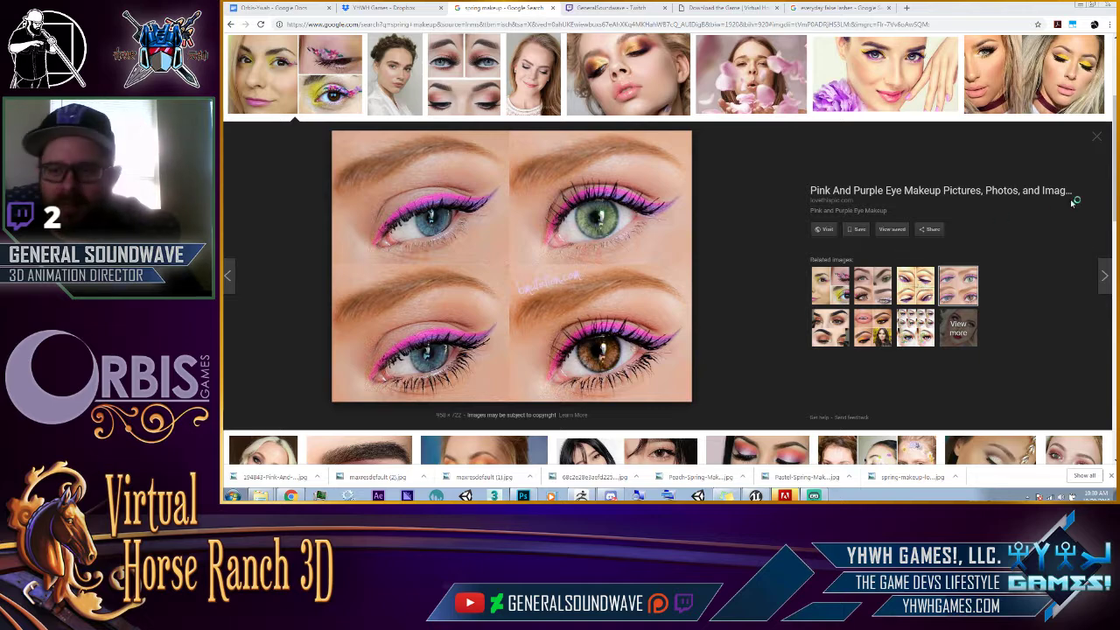
# Scroll the image results to locate the Pastel Spring Makeup thumbnail.
pyautogui.scroll(-3, 1092, 239)
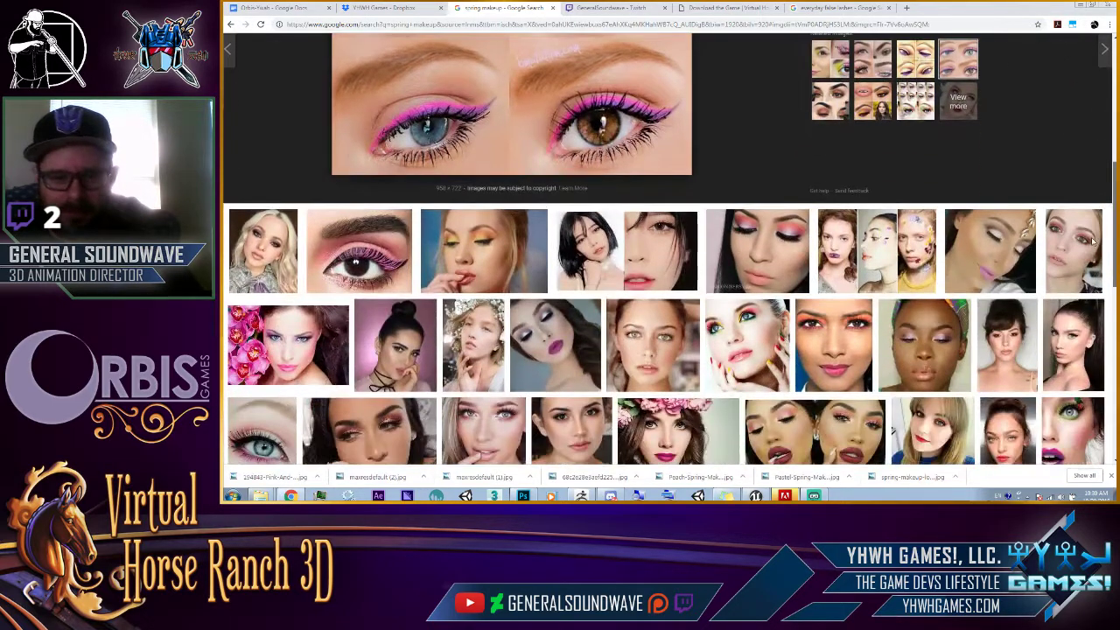
pyautogui.scroll(-1, 1093, 262)
pyautogui.scroll(-1, 1093, 272)
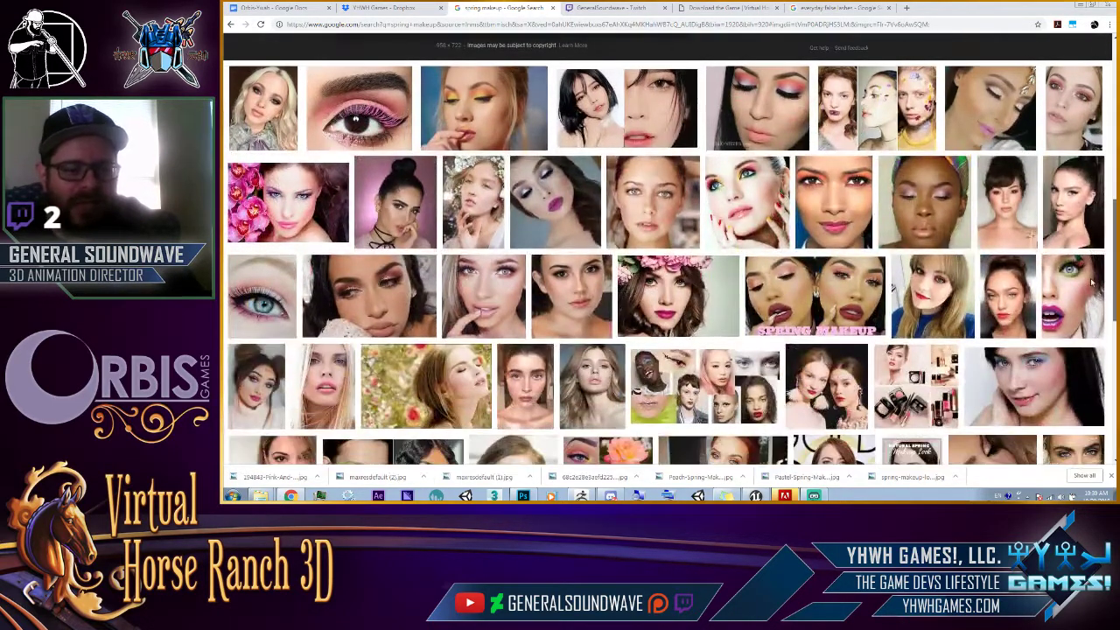
pyautogui.scroll(-1, 1092, 289)
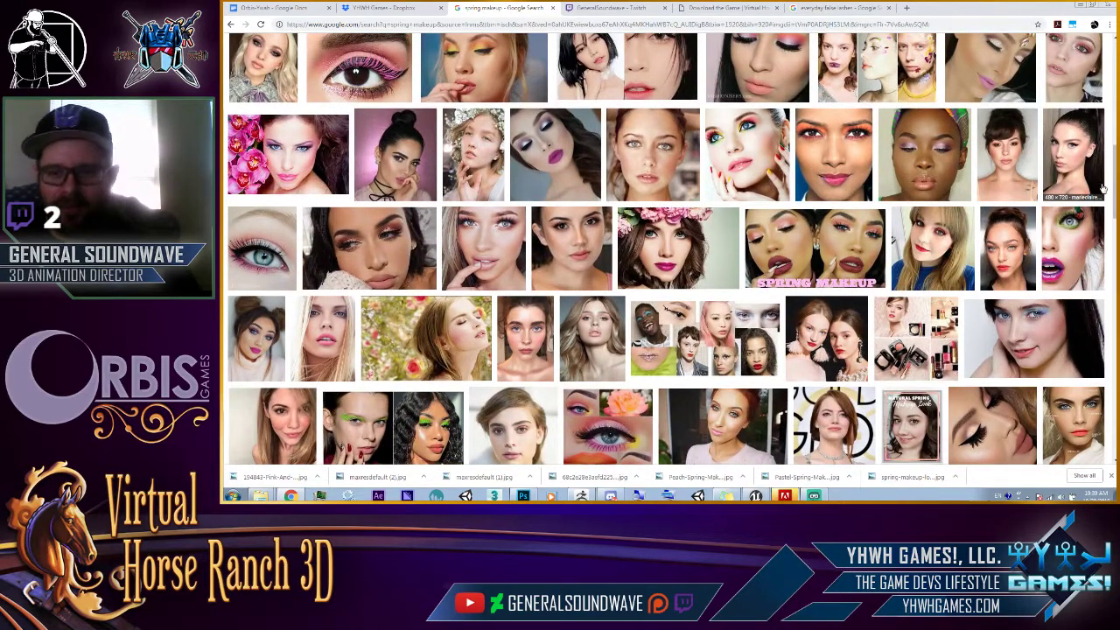
pyautogui.scroll(3, 1105, 131)
pyautogui.scroll(1, 1113, 131)
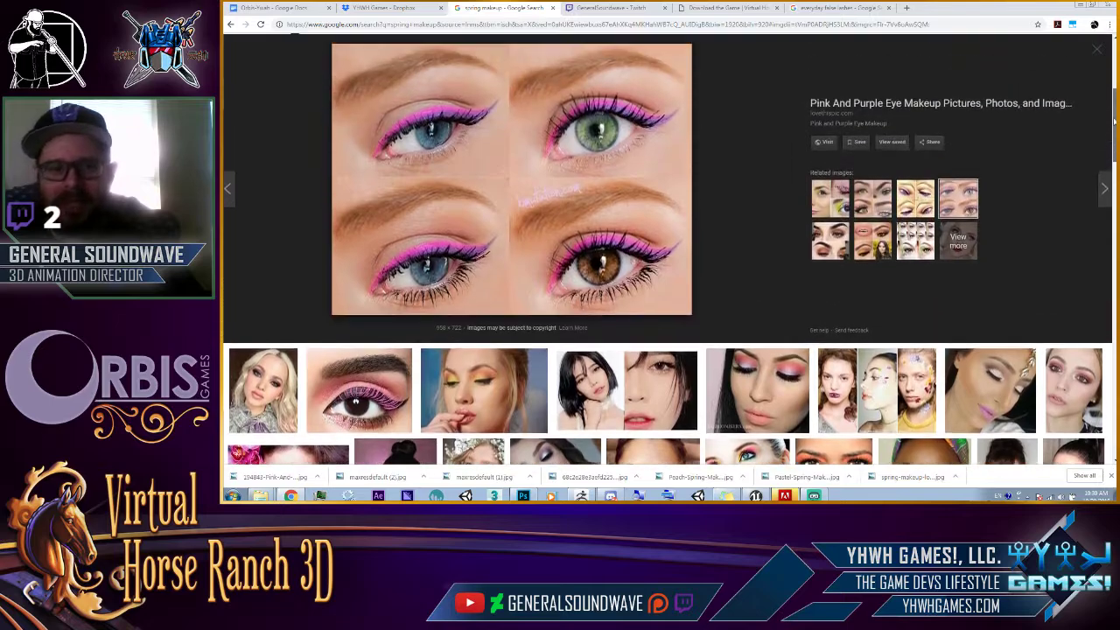
pyautogui.scroll(1, 1113, 119)
pyautogui.moveTo(1114, 114); pyautogui.dragTo(1109, 162)
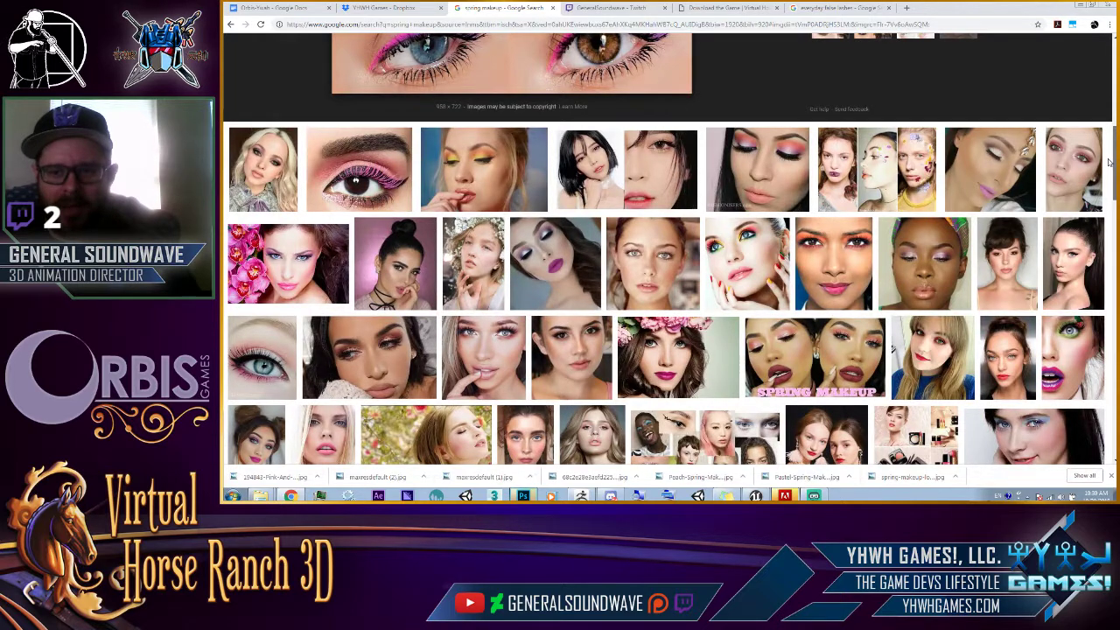
# Save the green-eye, pink-lips Pastel Spring Makeup image into the Makeup folder.
pyautogui.click(1043, 344)
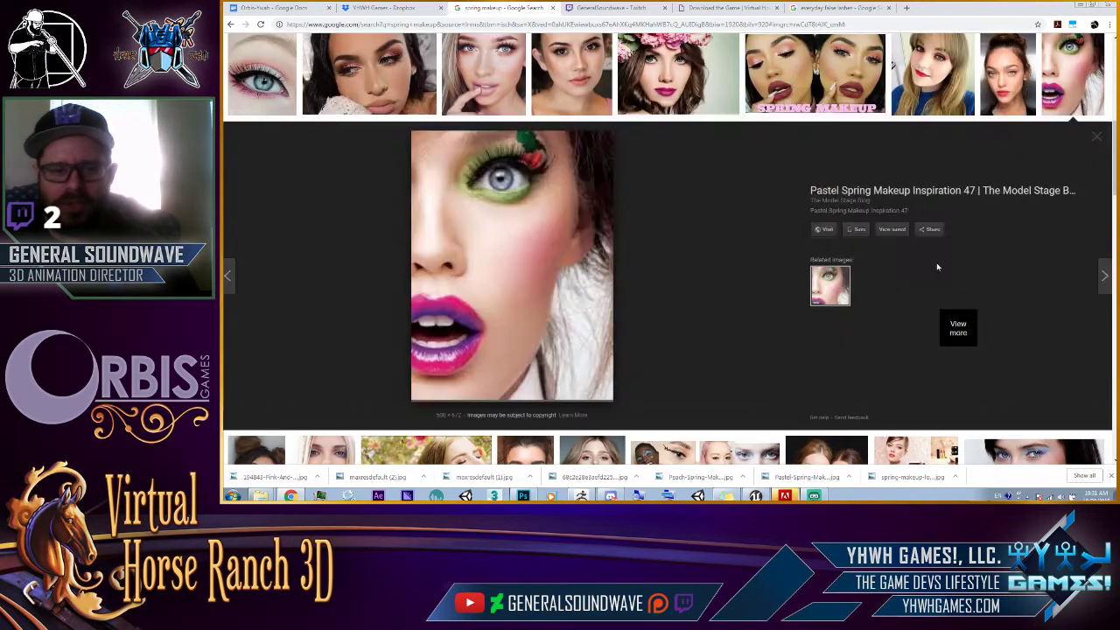
pyautogui.rightClick(568, 211)
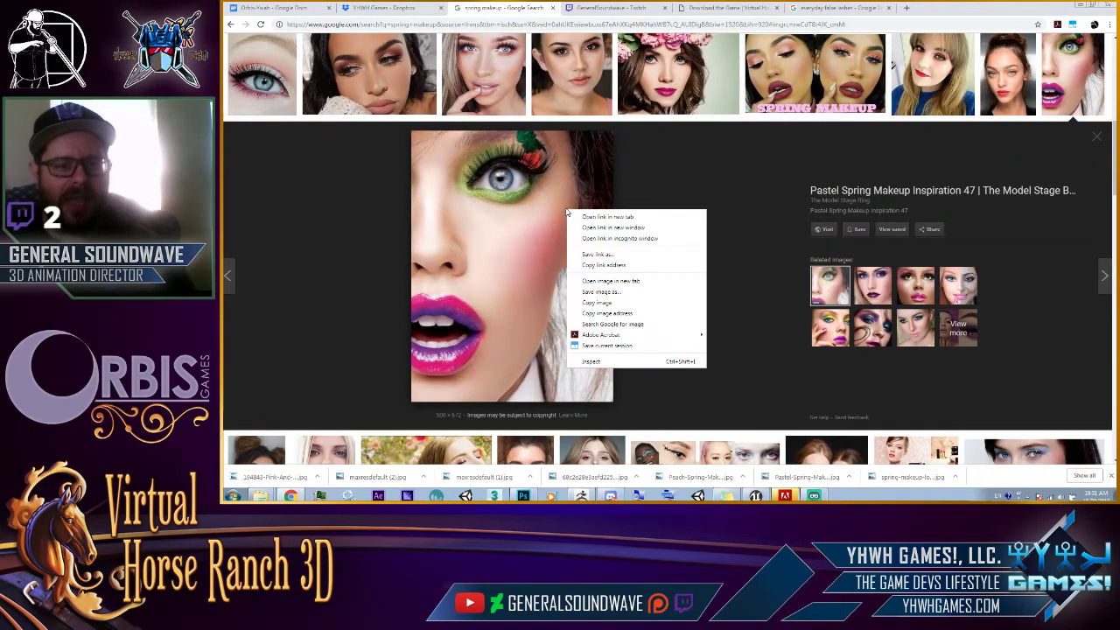
pyautogui.click(603, 293)
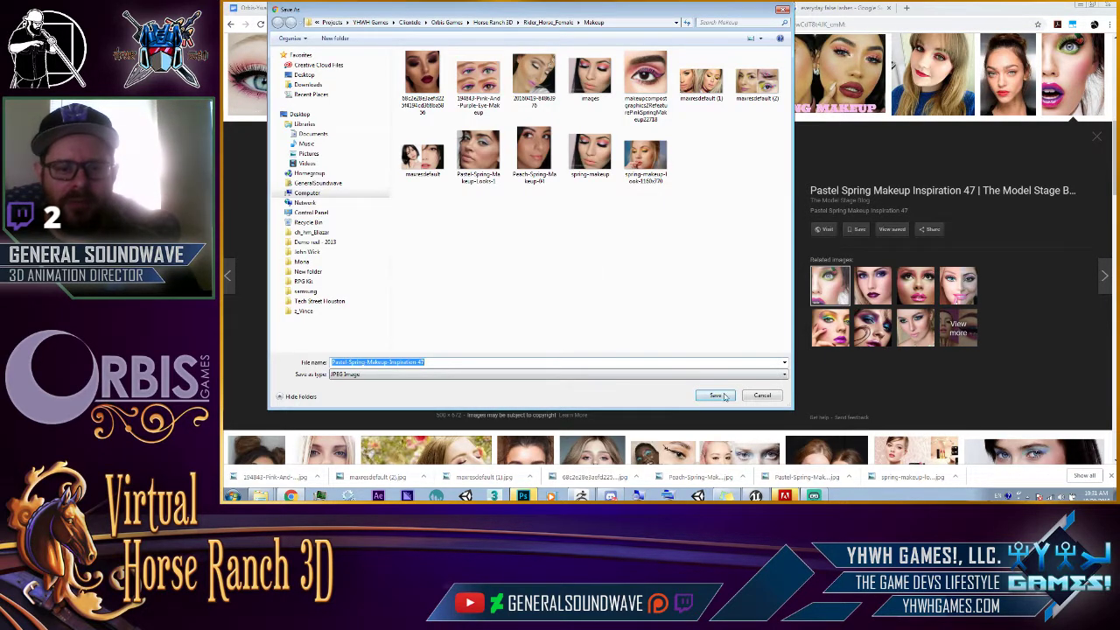
pyautogui.click(729, 394)
# Reopen the save dialog to check the folder, cancel, and bring up Photoshop.
pyautogui.rightClick(572, 244)
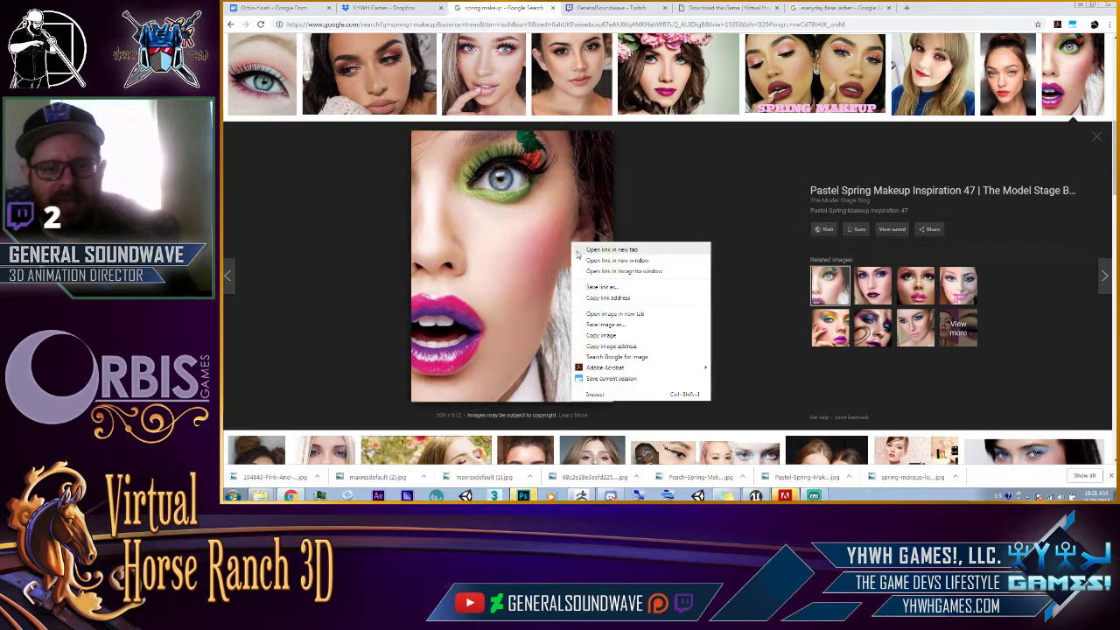
pyautogui.click(611, 330)
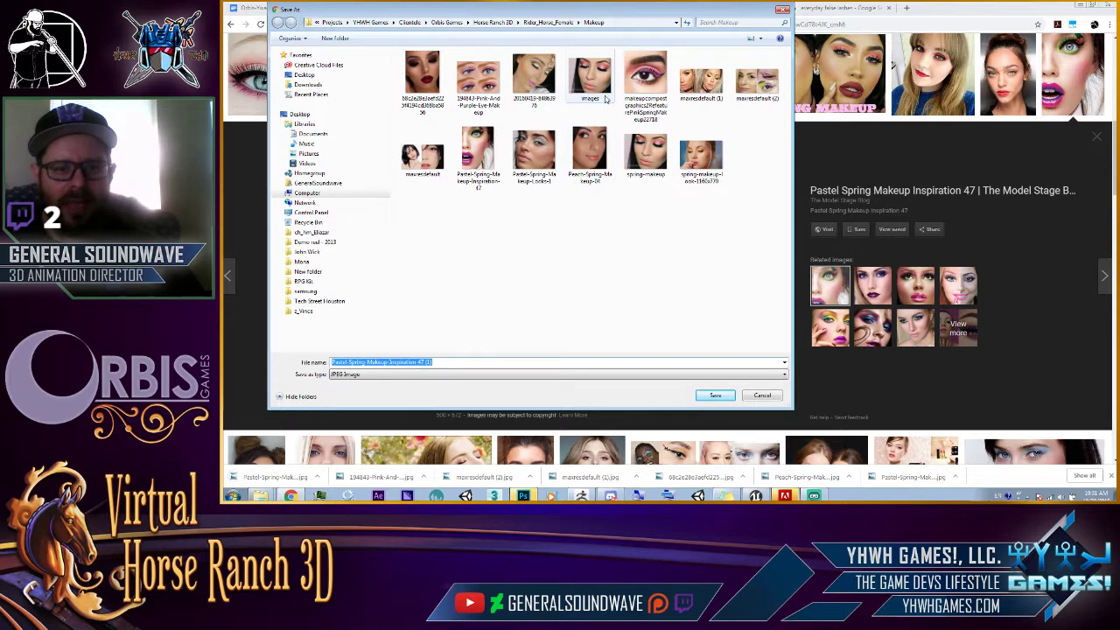
pyautogui.click(762, 396)
pyautogui.click(522, 495)
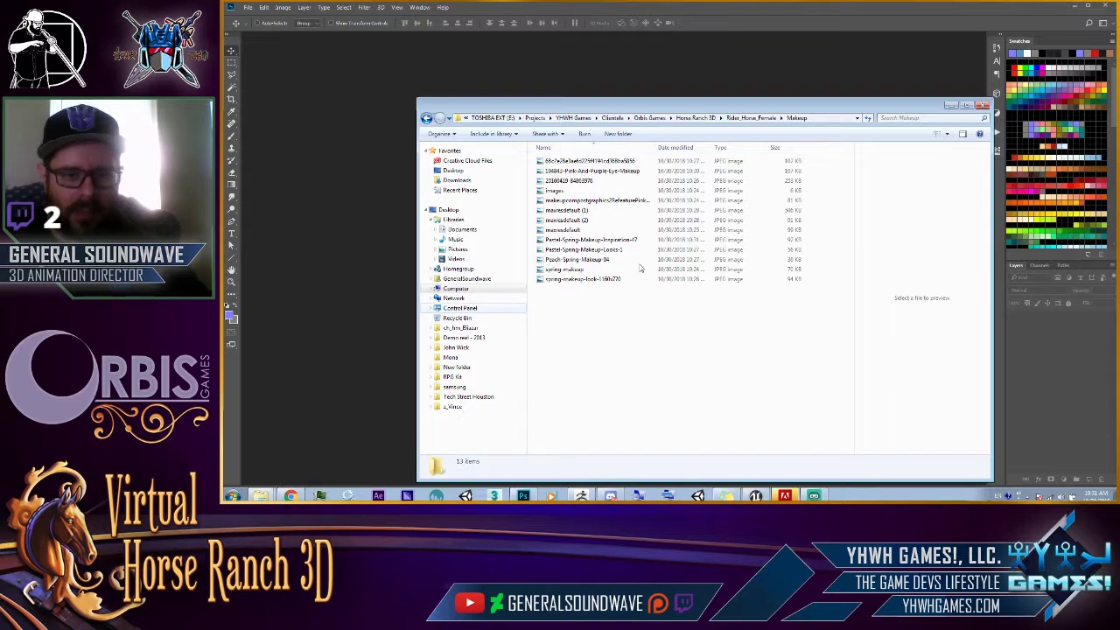
# Close the Makeup folder window and return to the spring makeup results grid.
pyautogui.click(698, 75)
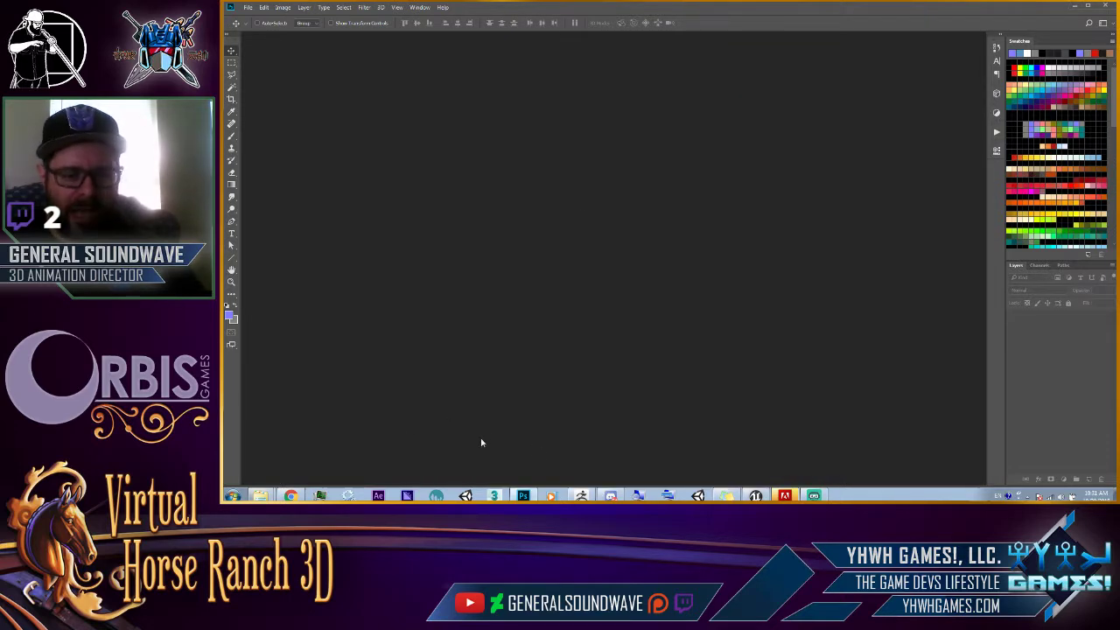
pyautogui.click(291, 495)
pyautogui.hotkey('alt', 'Tab')
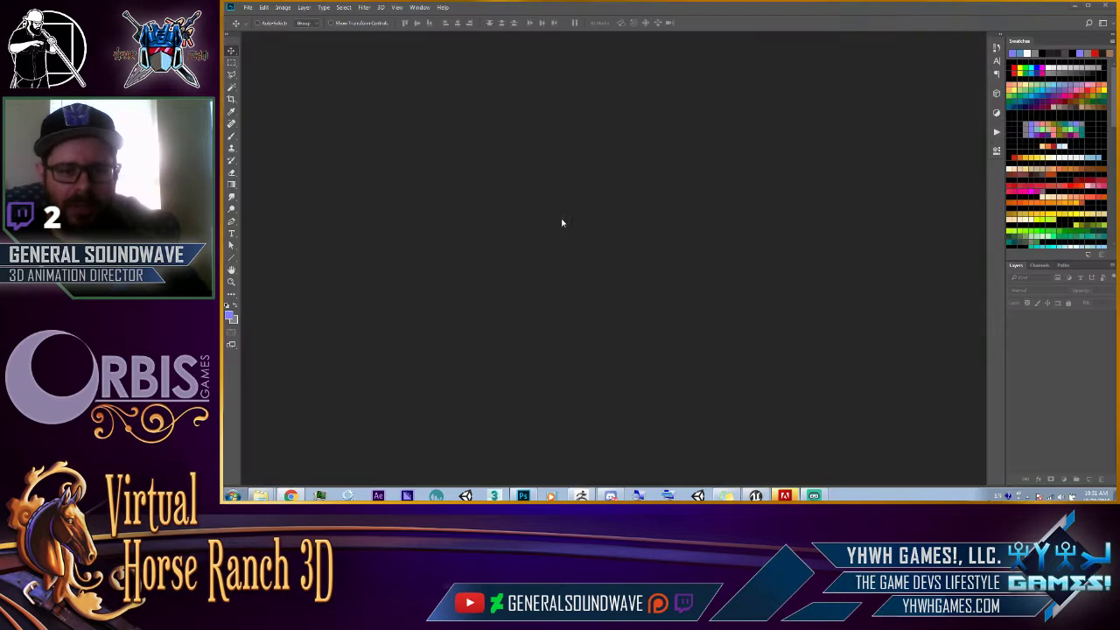
pyautogui.hotkey('alt', 'Tab')
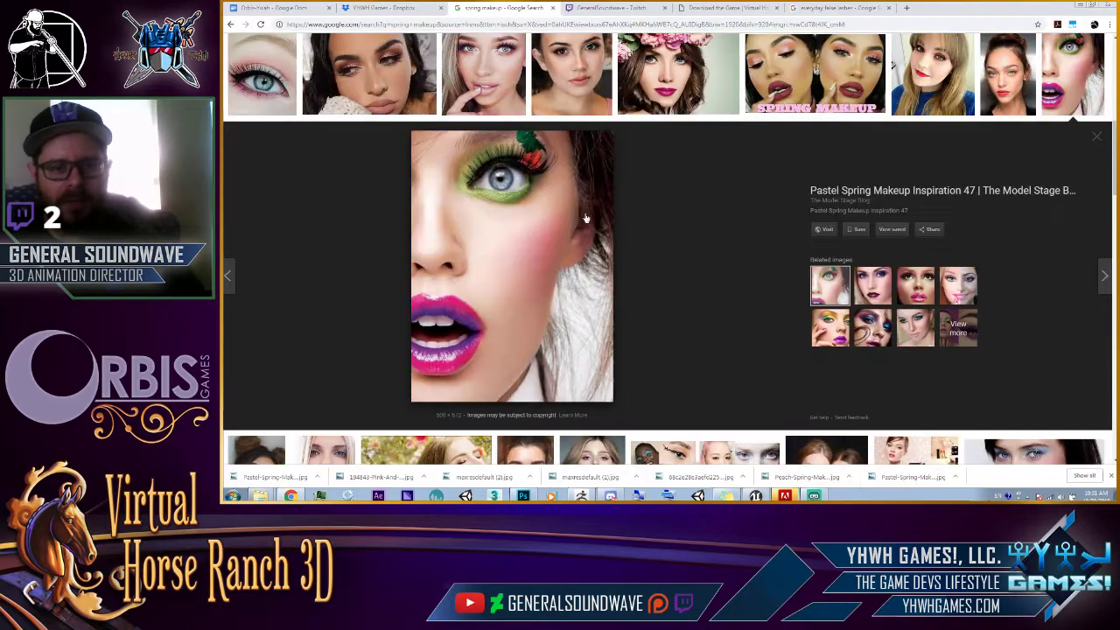
pyautogui.press('Escape')
pyautogui.scroll(4, 303, 177)
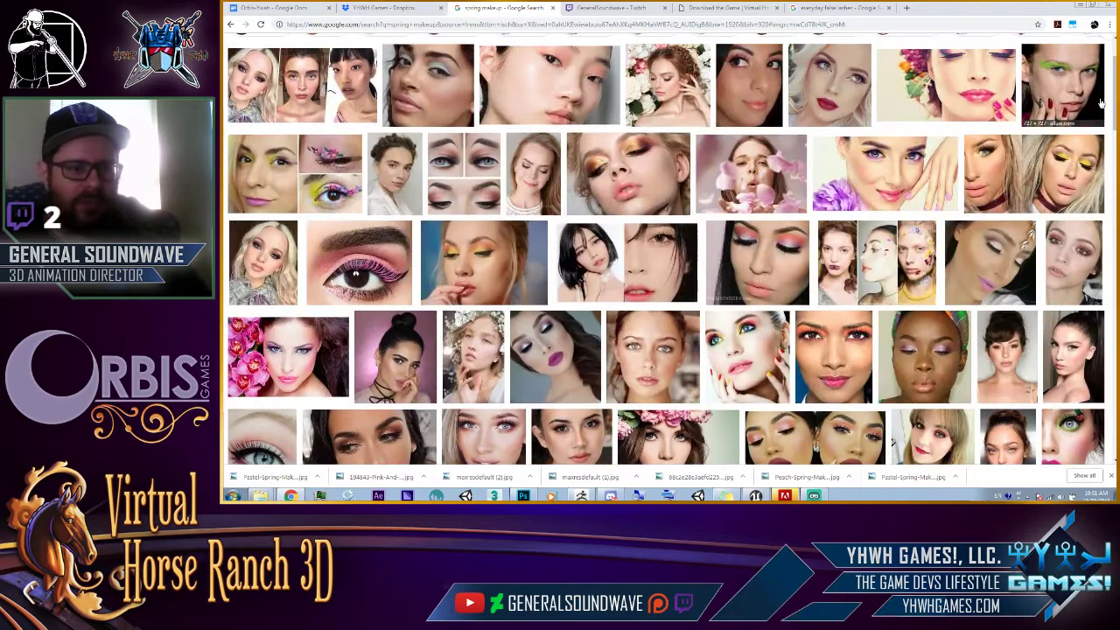
# Start saving the flower eyeliner image over maxresdefault (2), then bring Photoshop forward.
pyautogui.click(303, 177)
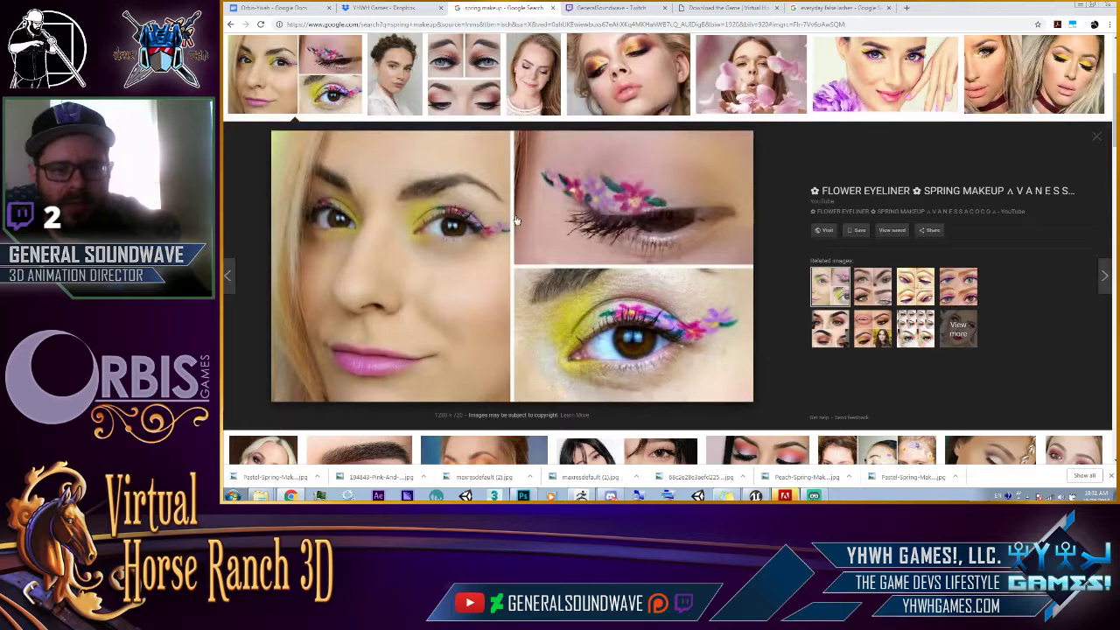
pyautogui.rightClick(517, 217)
pyautogui.click(548, 294)
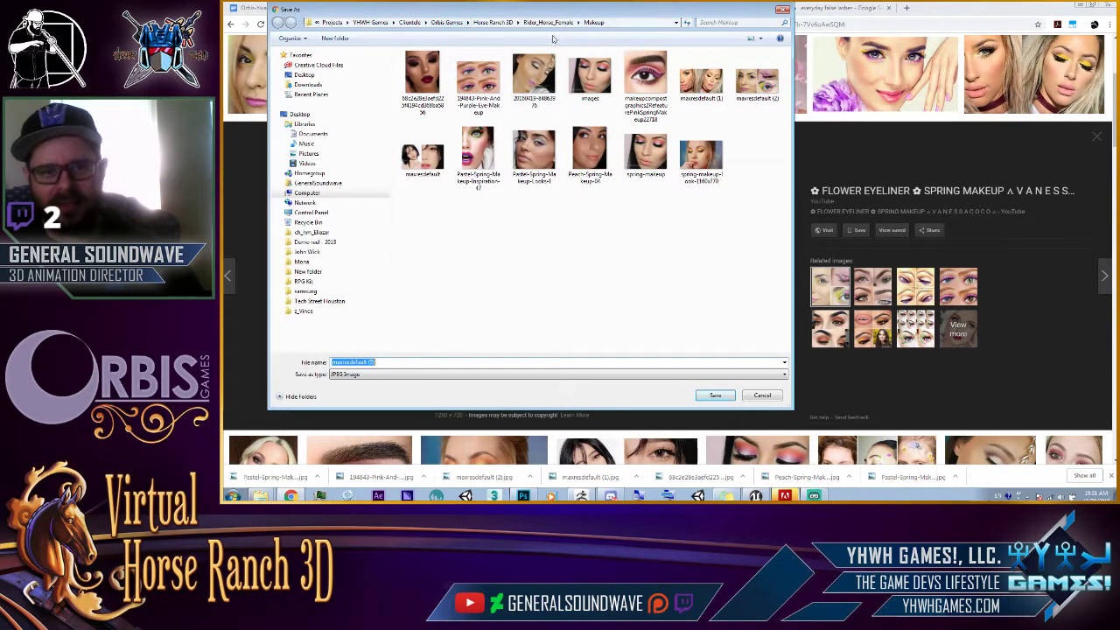
pyautogui.click(638, 24)
pyautogui.click(595, 199)
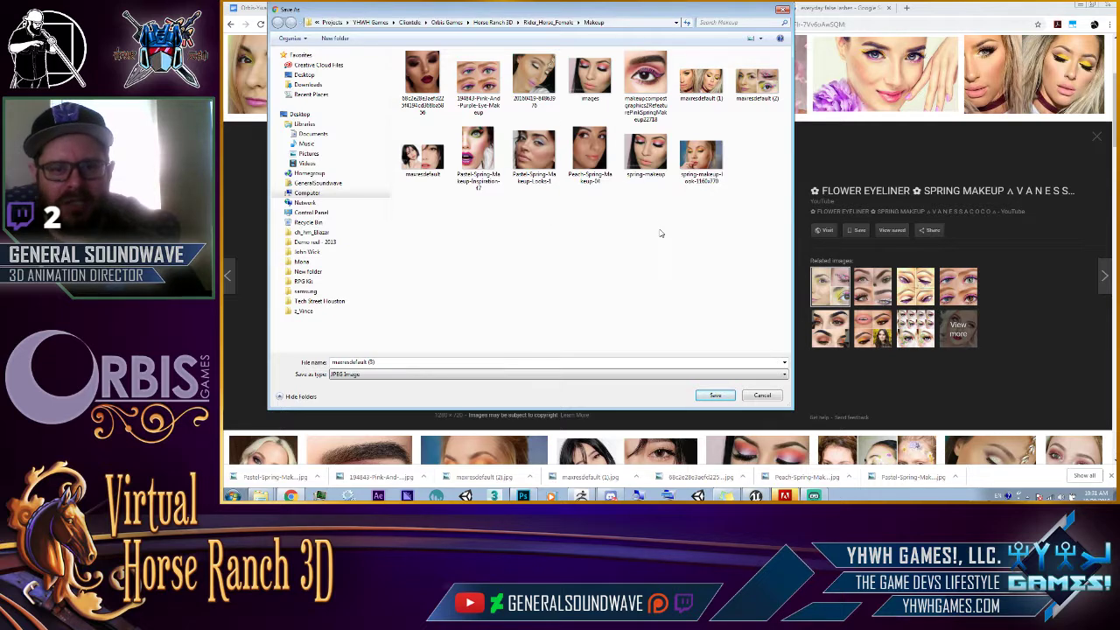
pyautogui.click(755, 98)
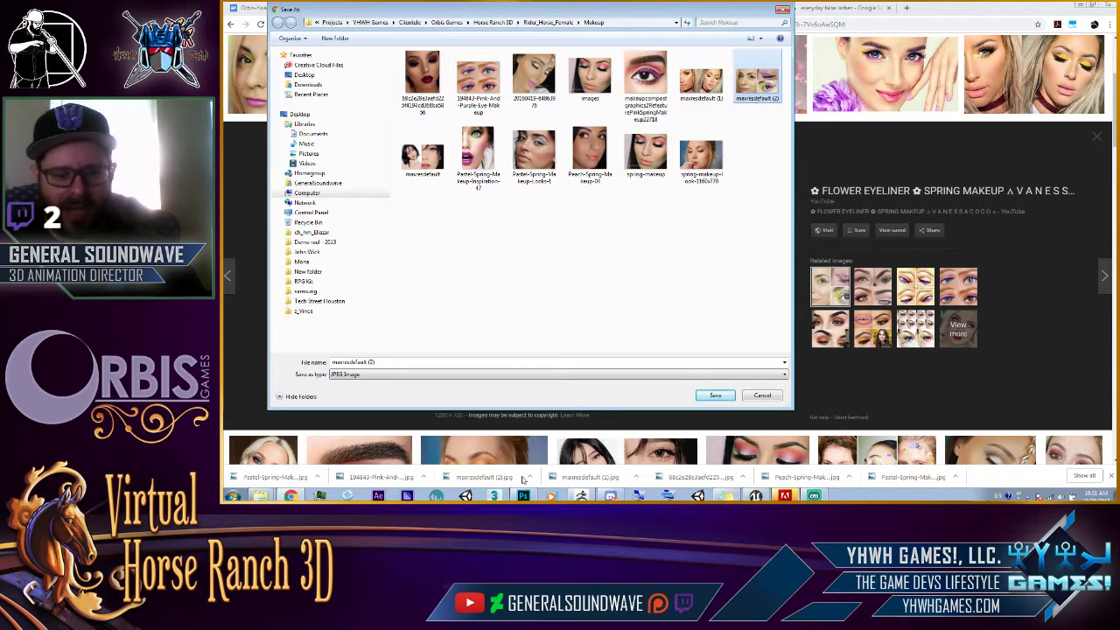
pyautogui.click(524, 495)
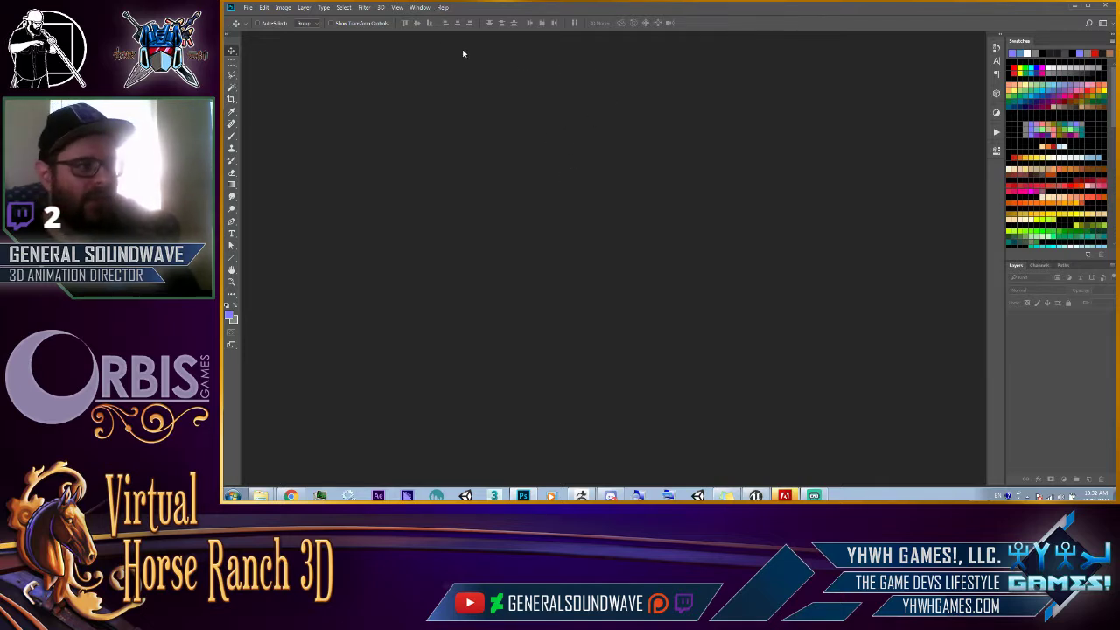
# Adjust the zoom on the flower eyeliner collage in Photoshop.
pyautogui.click(425, 7)
pyautogui.click(569, 144)
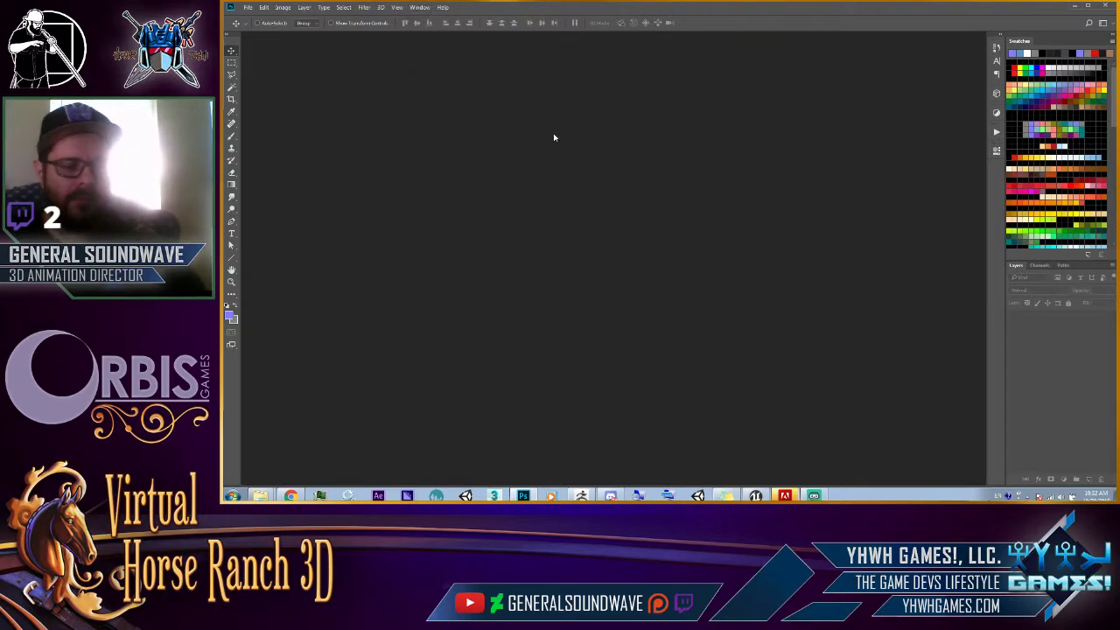
pyautogui.hotkey('alt', 'Tab')
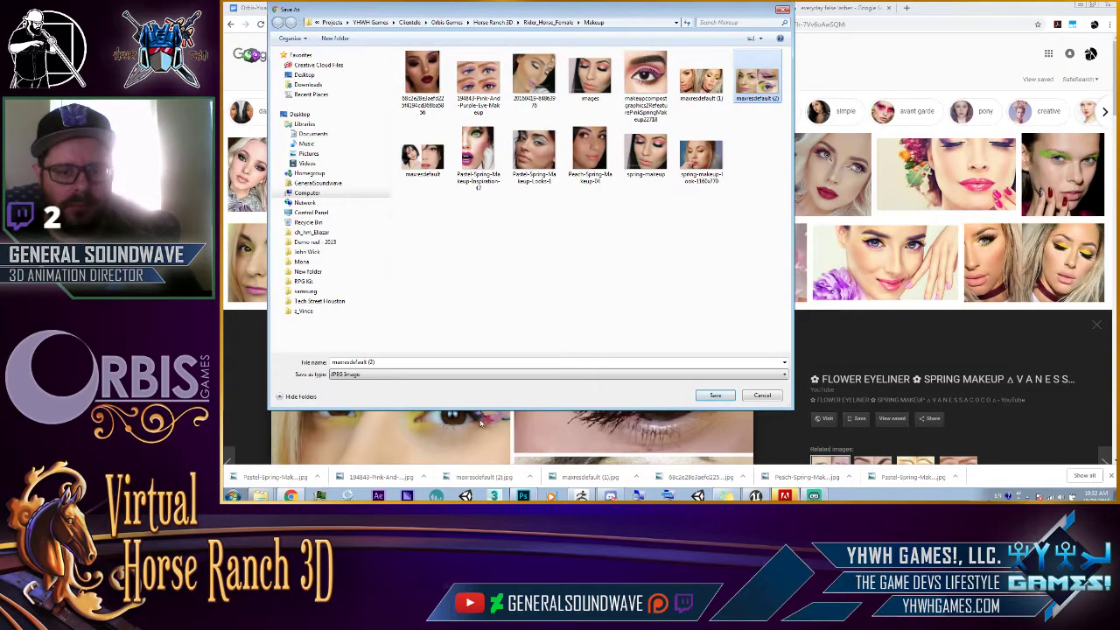
pyautogui.hotkey('alt', 'Tab')
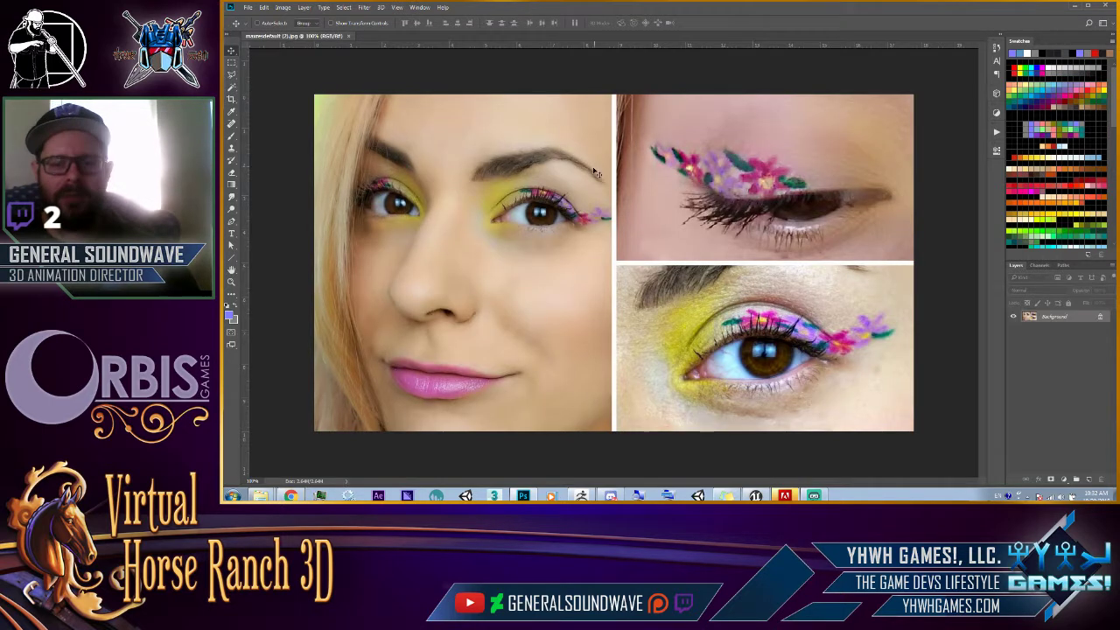
pyautogui.press('z')
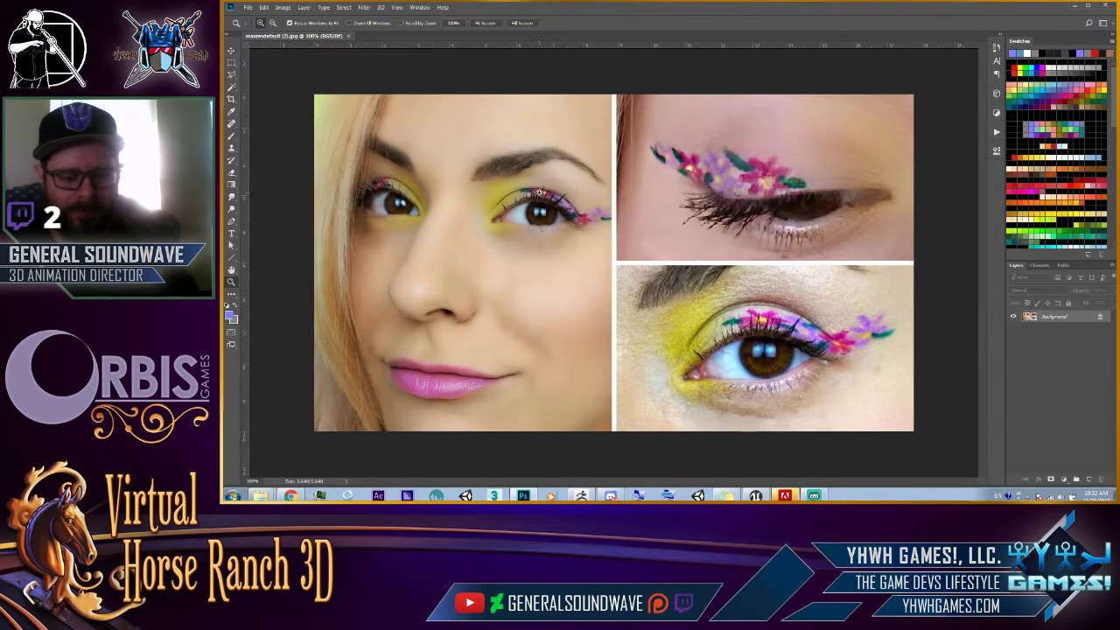
pyautogui.moveTo(531, 185)
pyautogui.keyDown('alt'); pyautogui.mouseDown()
pyautogui.moveTo(581, 253)
pyautogui.moveTo(606, 325)
pyautogui.mouseUp(); pyautogui.keyUp('alt')
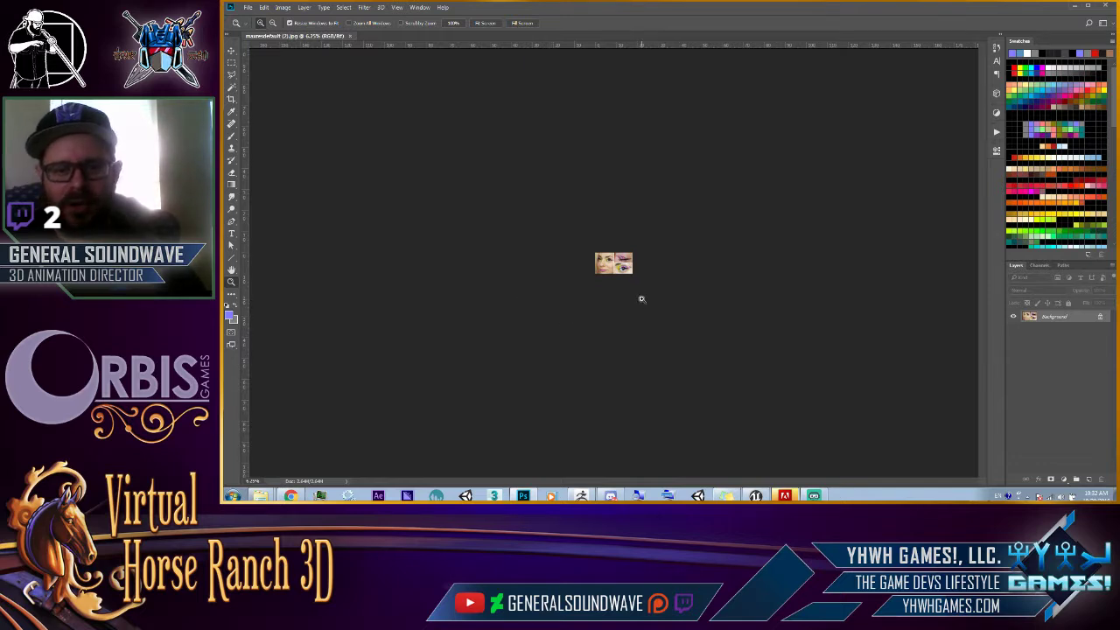
pyautogui.click(620, 261)
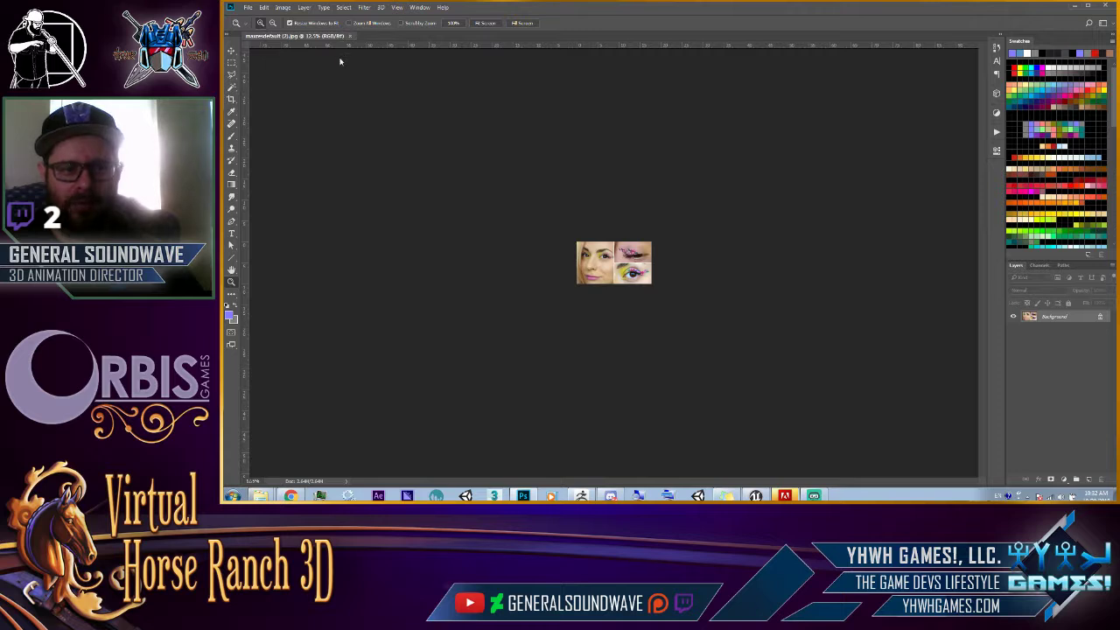
# Float the collage in an enlarged window, then cancel the pending browser save.
pyautogui.moveTo(298, 35); pyautogui.dragTo(289, 53)
pyautogui.click(292, 52)
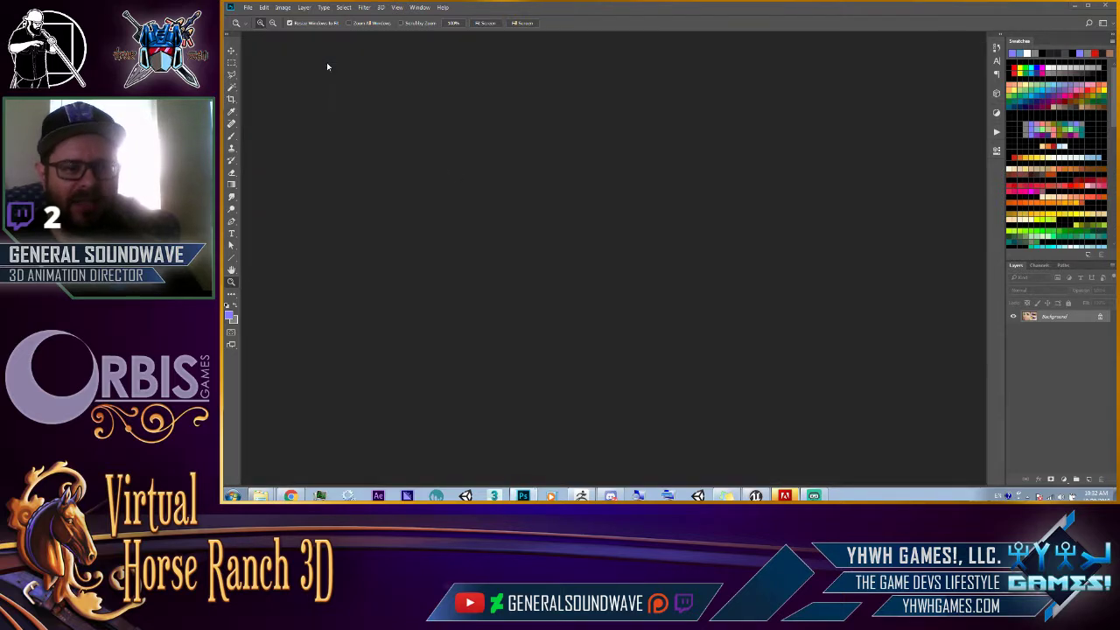
pyautogui.moveTo(629, 159); pyautogui.dragTo(716, 271)
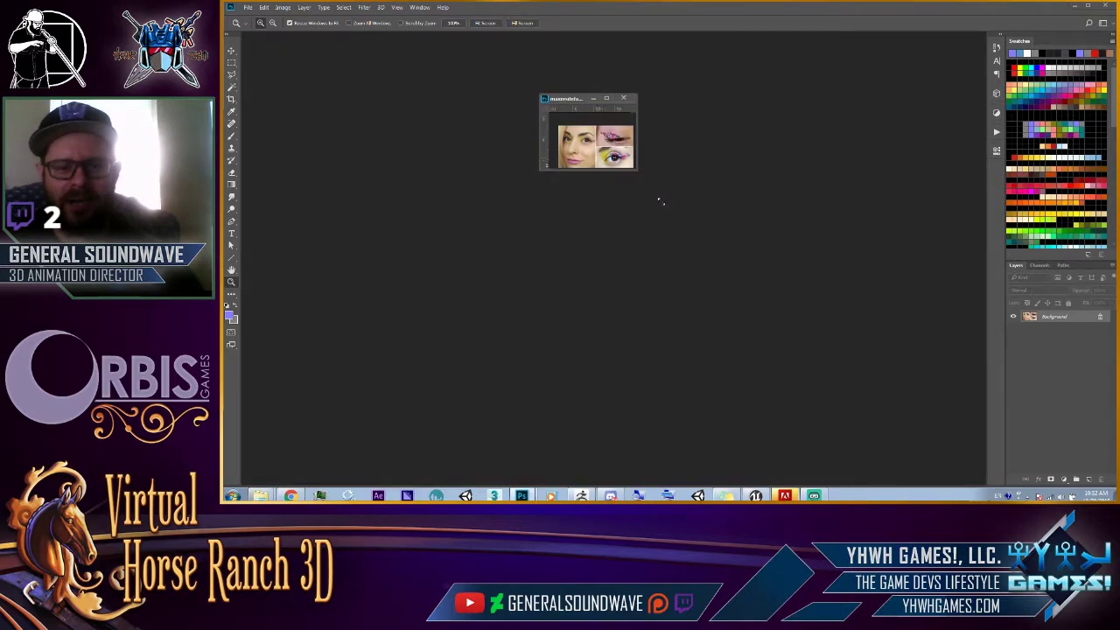
pyautogui.hotkey('alt', 'Tab')
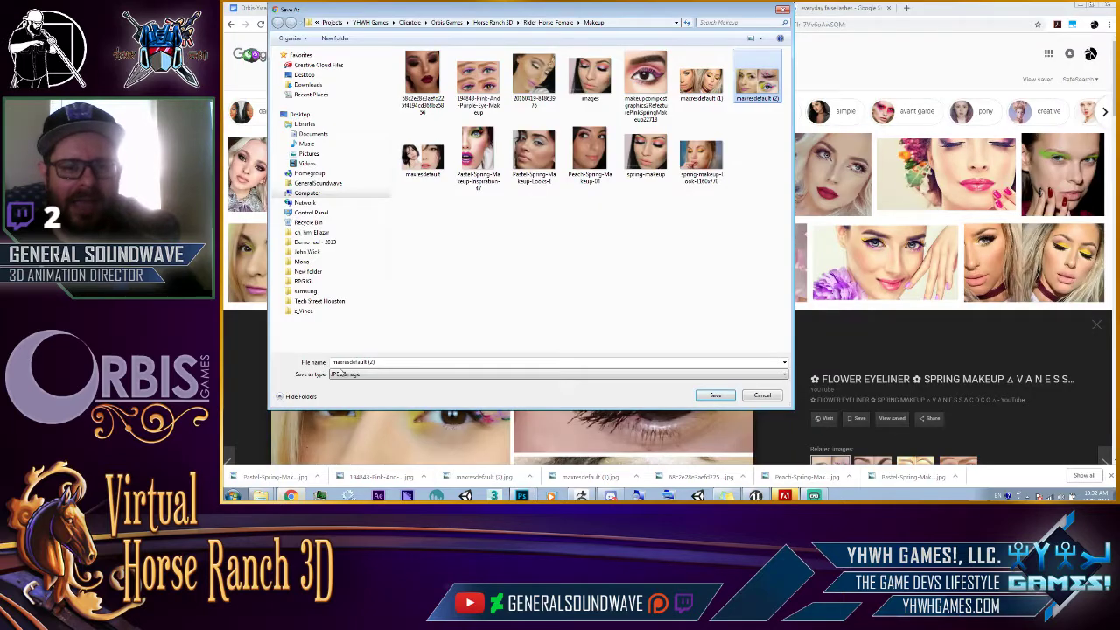
pyautogui.click(783, 10)
pyautogui.scroll(-2, 686, 175)
pyautogui.scroll(-2, 685, 149)
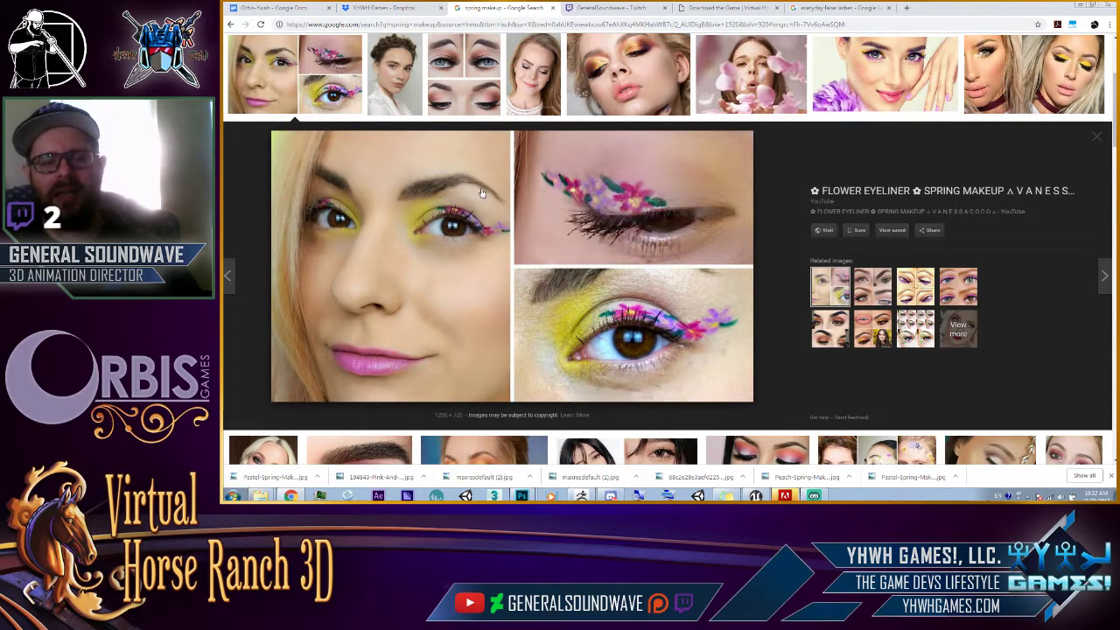
# Drag the flower eyeliner collage from Chrome into Photoshop and zoom in on it.
pyautogui.moveTo(484, 189); pyautogui.dragTo(638, 192)
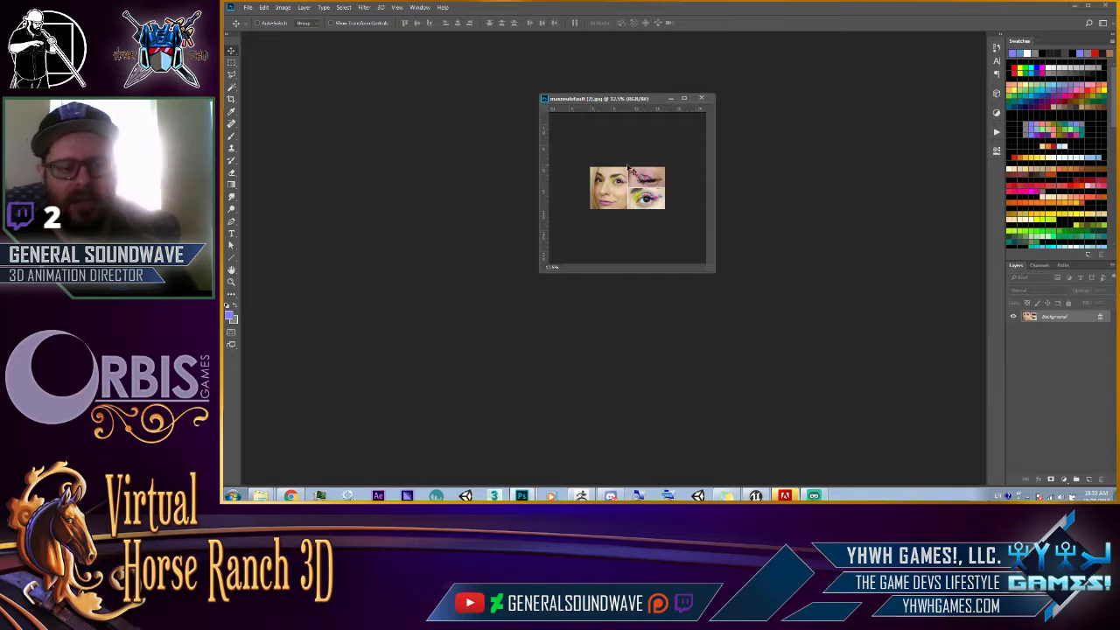
pyautogui.press('z')
pyautogui.click(642, 187)
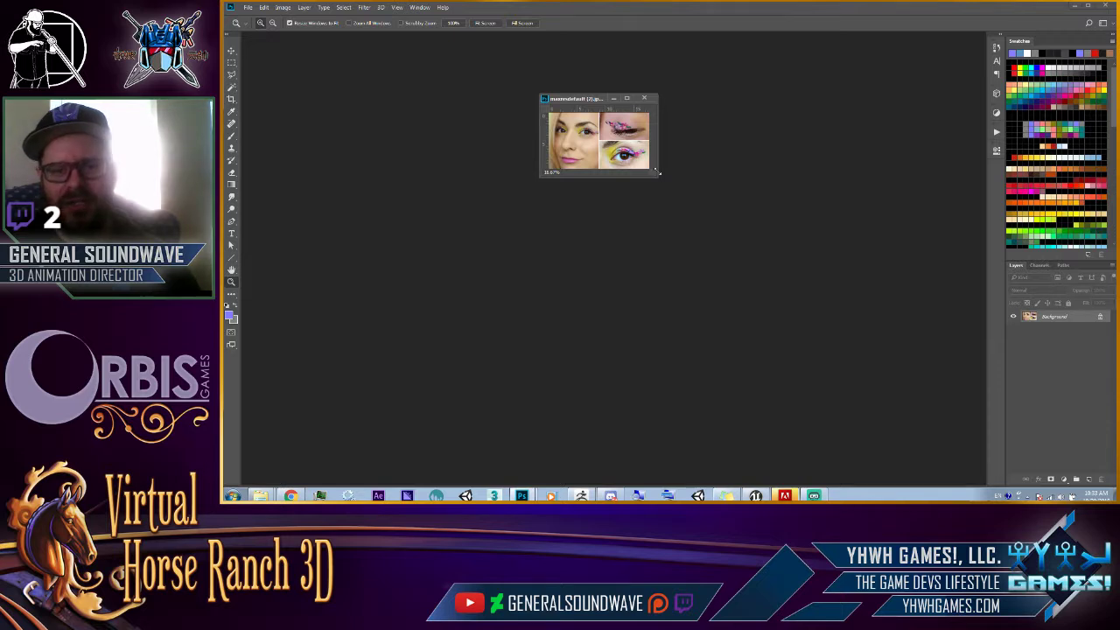
pyautogui.moveTo(660, 180); pyautogui.dragTo(754, 265)
pyautogui.click(651, 240)
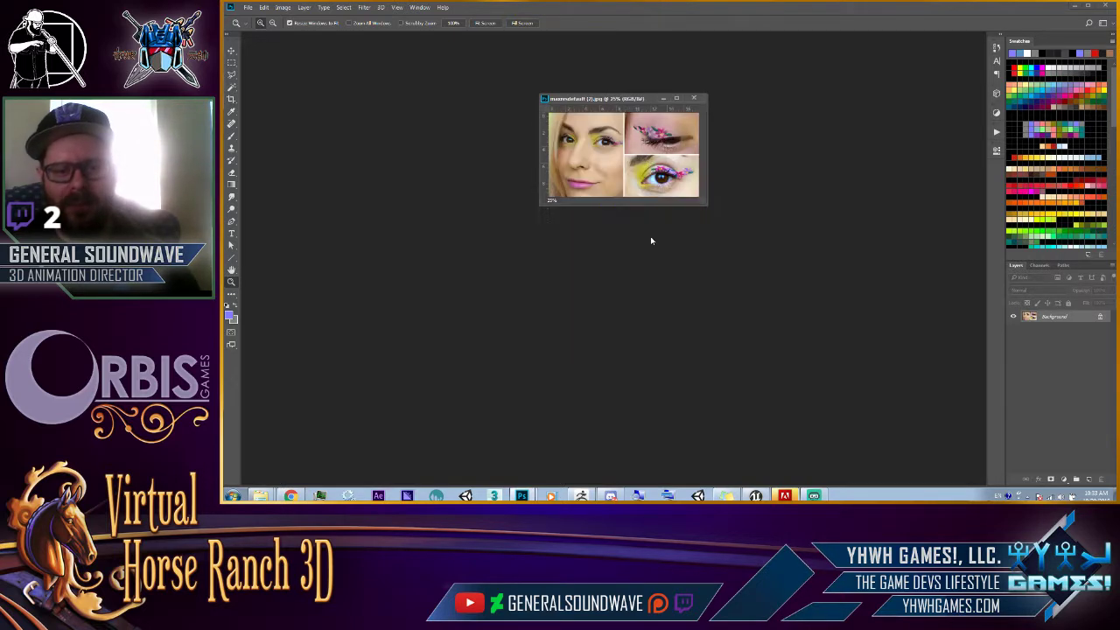
pyautogui.click(651, 156)
pyautogui.click(653, 165)
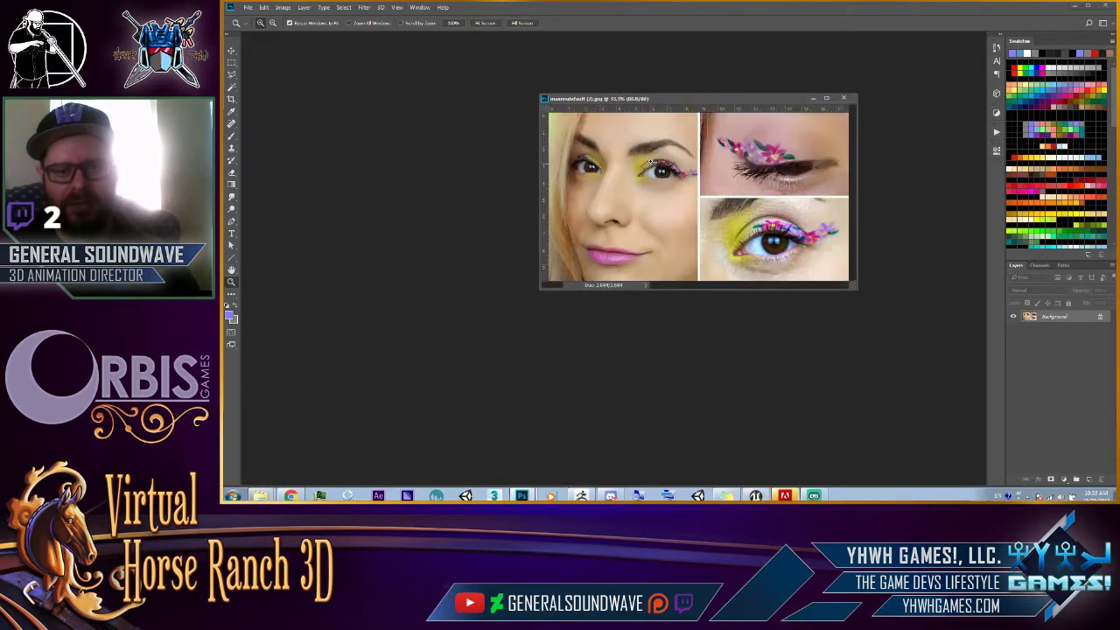
# Zoom the collage back out to 50%, then close the maxresdefault (2).jpg document.
pyautogui.moveTo(654, 108); pyautogui.dragTo(581, 115)
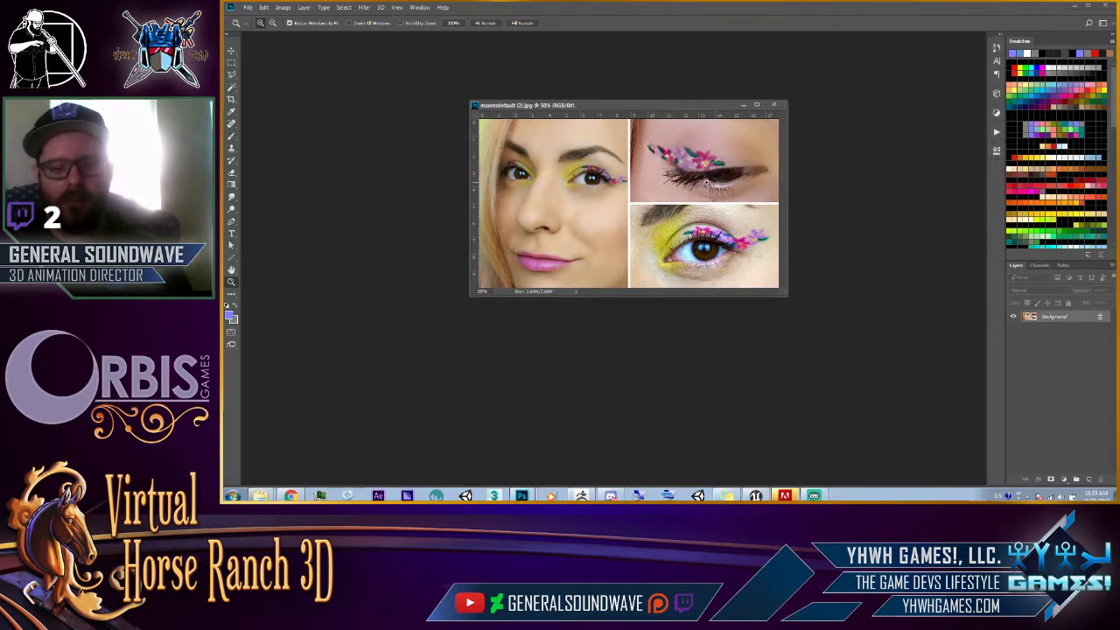
pyautogui.keyDown('alt'); pyautogui.click(665, 185); pyautogui.keyUp('alt')
pyautogui.keyDown('alt'); pyautogui.click(637, 184); pyautogui.keyUp('alt')
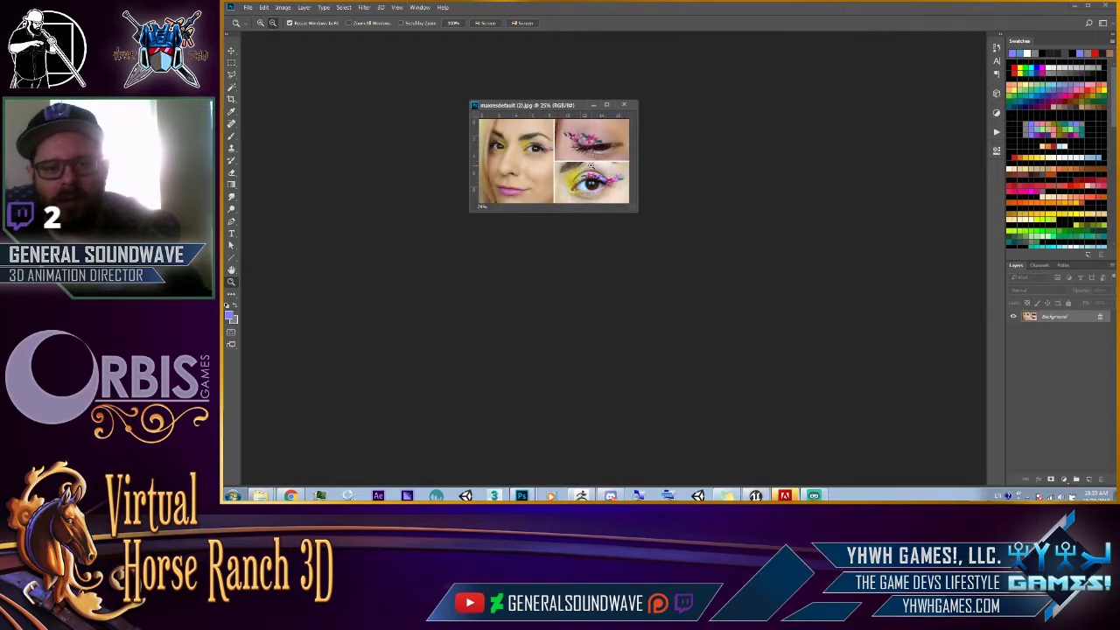
pyautogui.keyDown('alt'); pyautogui.click(591, 165); pyautogui.keyUp('alt')
pyautogui.keyDown('alt'); pyautogui.click(578, 166); pyautogui.keyUp('alt')
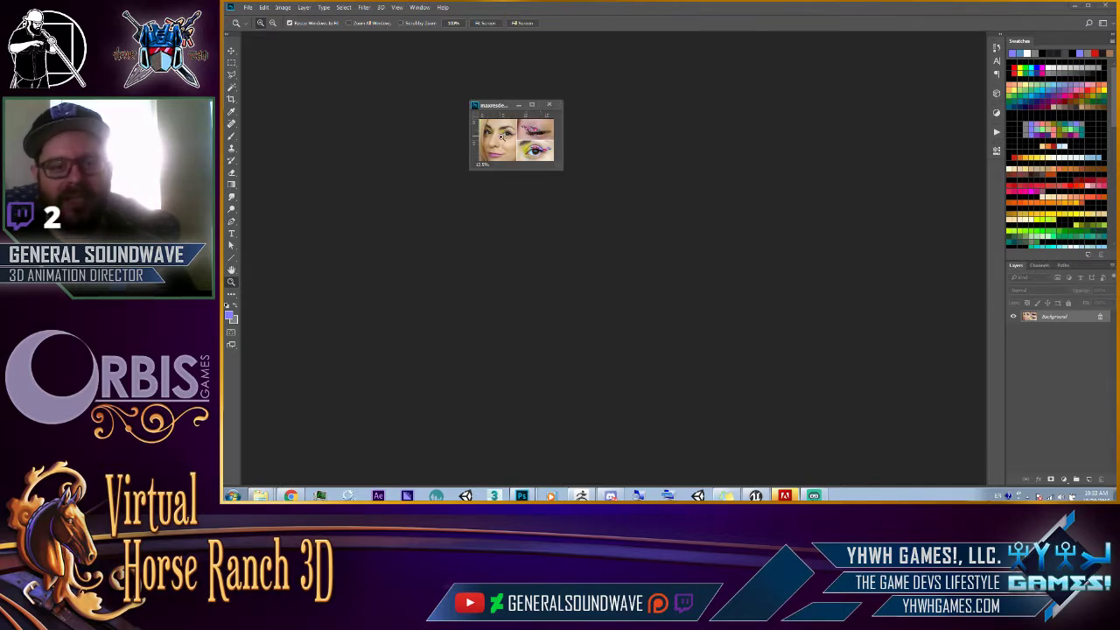
pyautogui.moveTo(501, 138); pyautogui.dragTo(523, 150)
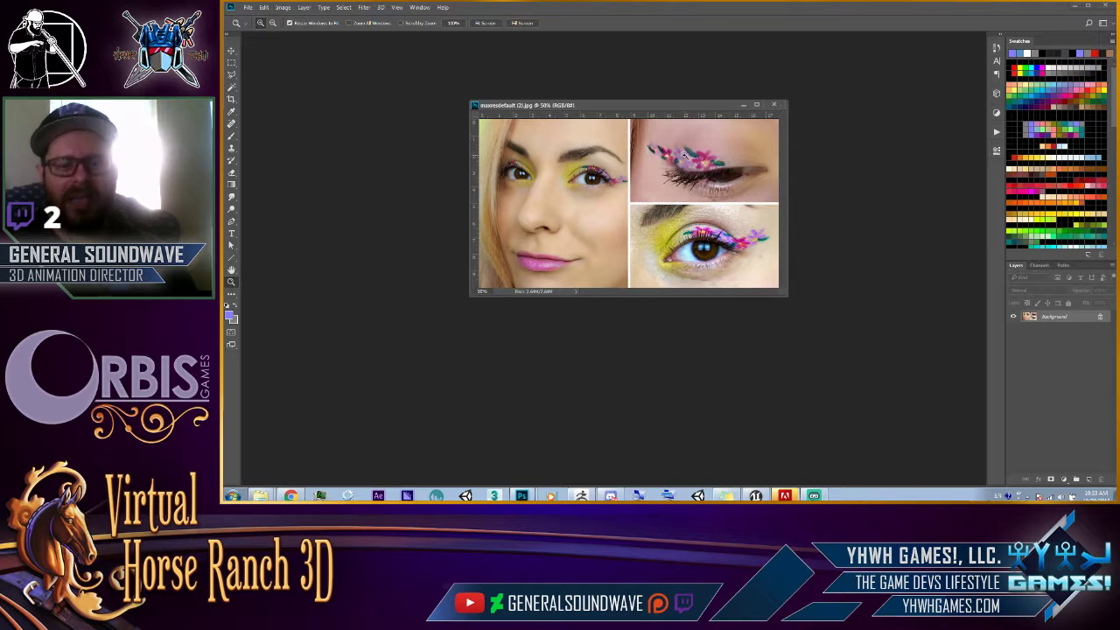
pyautogui.click(775, 106)
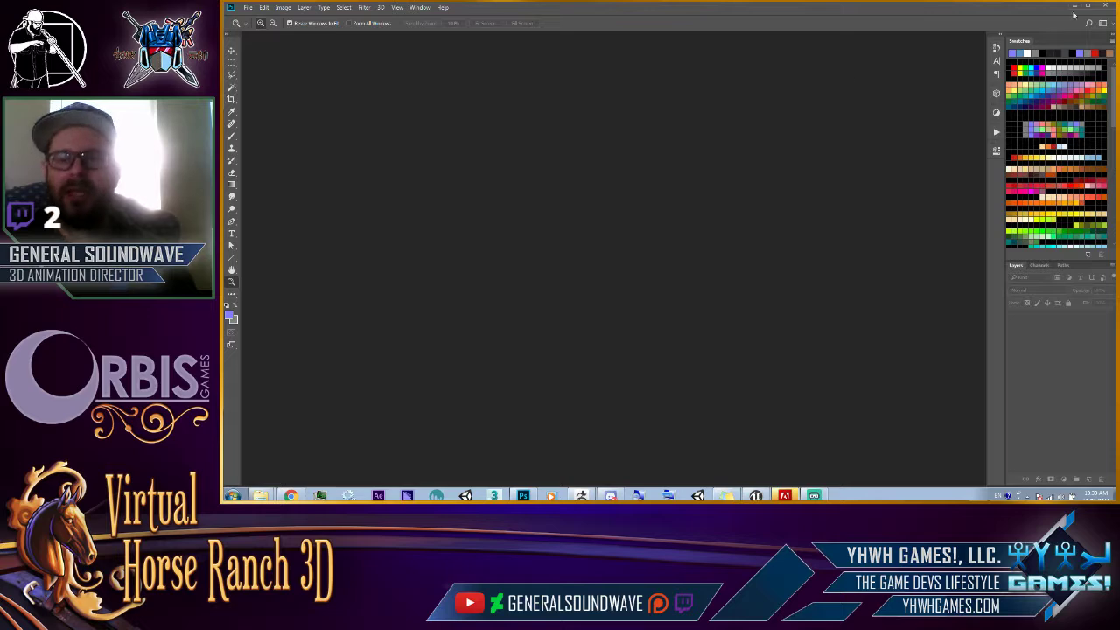
# Minimize Photoshop and bring up the Twitch channel tab in Chrome.
pyautogui.click(1075, 6)
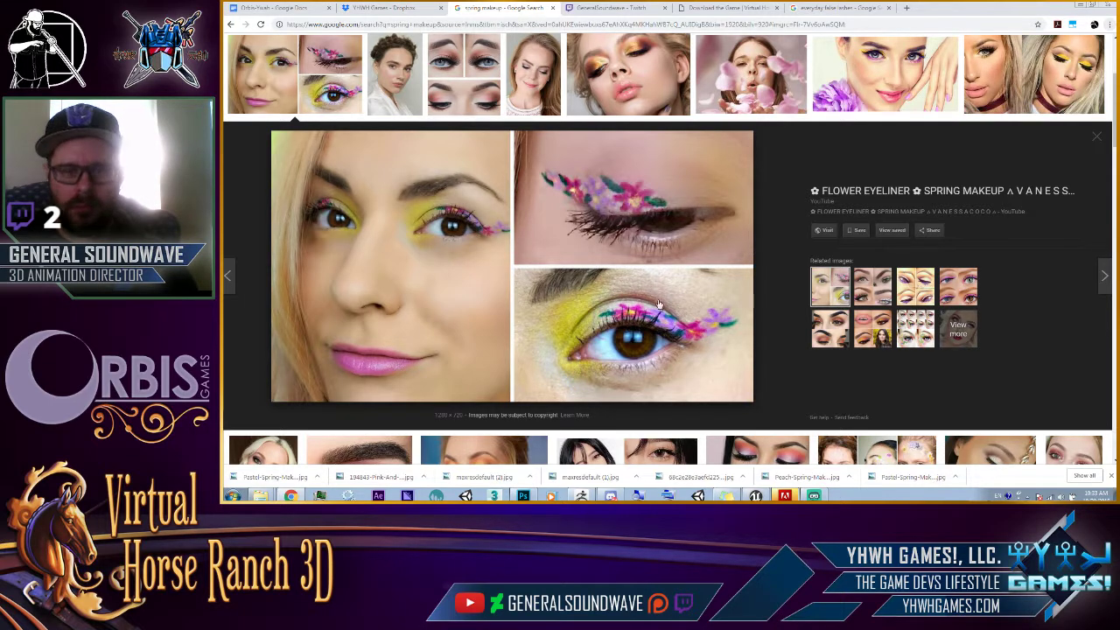
pyautogui.click(613, 7)
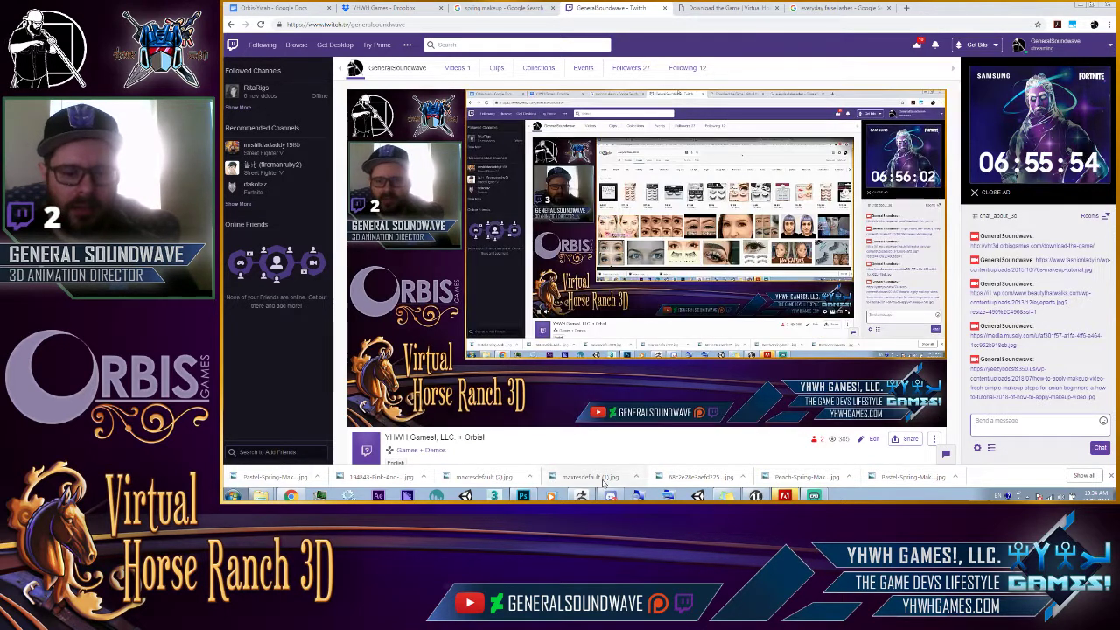
# Scroll back through the makeup reference images in the Discord DM, then return to the Twitch page.
pyautogui.hotkey('alt', 'Tab')
pyautogui.moveTo(497, 376)
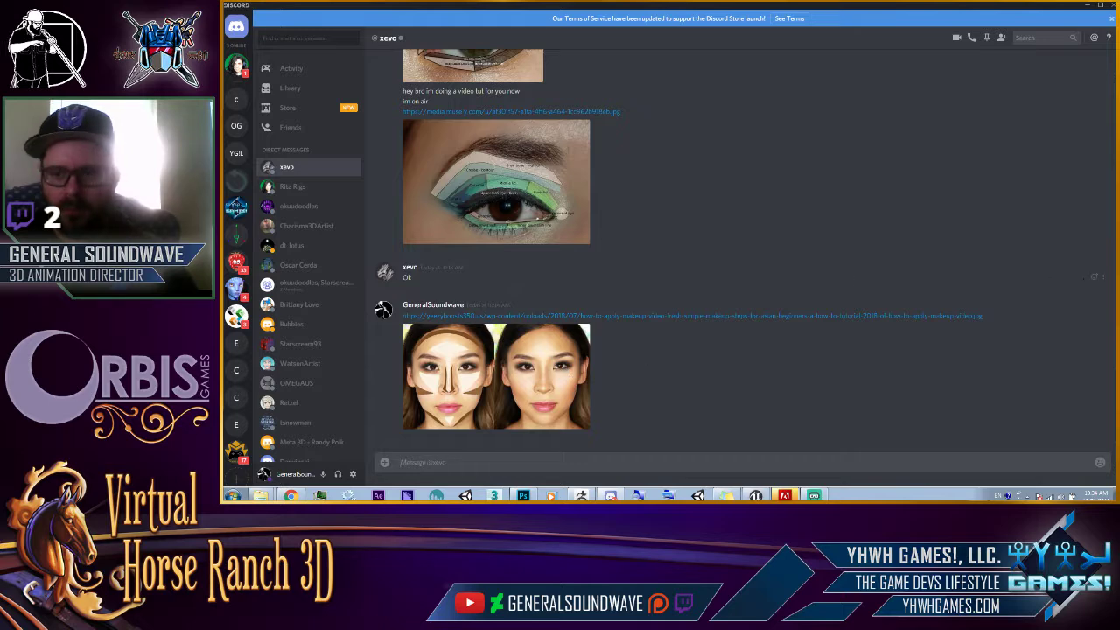
pyautogui.scroll(3, 680, 245)
pyautogui.scroll(3, 680, 245)
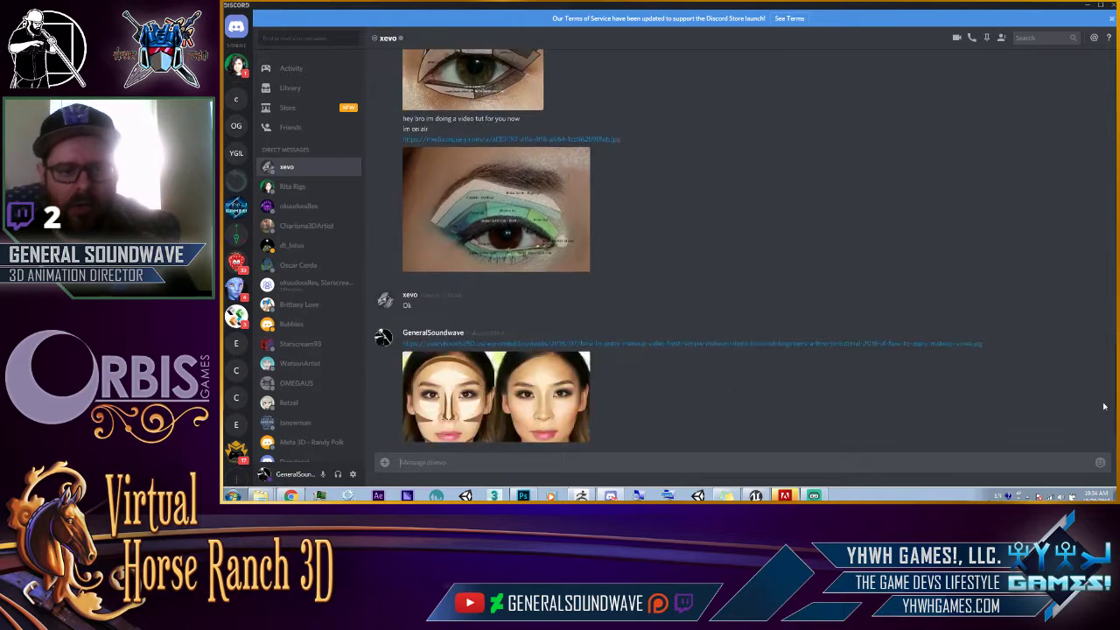
pyautogui.scroll(3, 679, 245)
pyautogui.scroll(2, 679, 245)
pyautogui.scroll(-5, 1074, 397)
pyautogui.scroll(-1, 1074, 398)
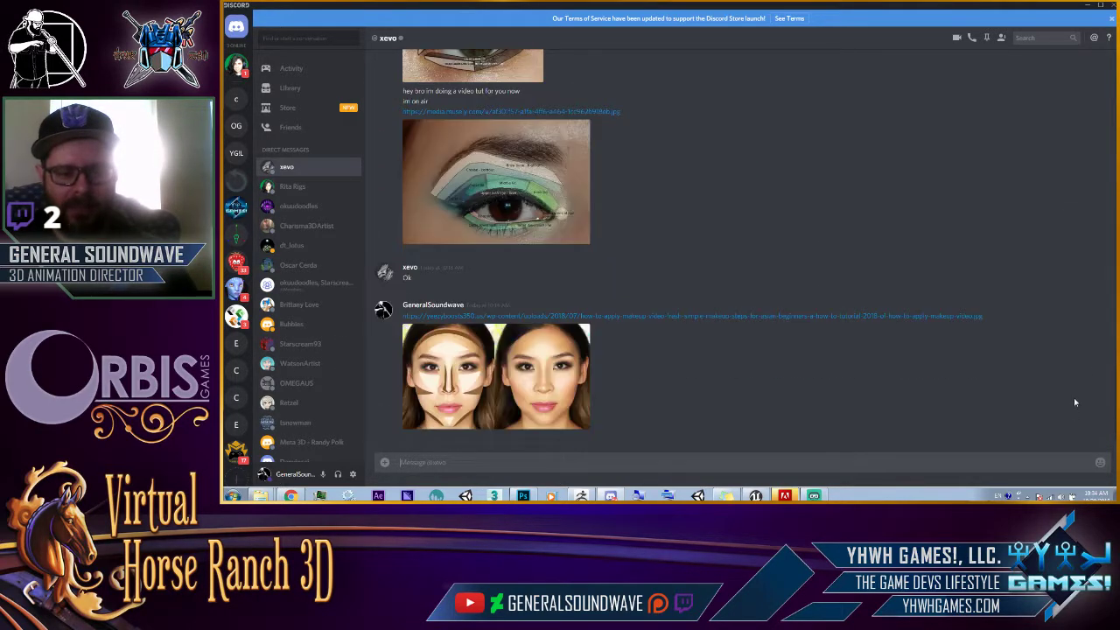
pyautogui.scroll(6, 1074, 397)
pyautogui.scroll(1, 1106, 325)
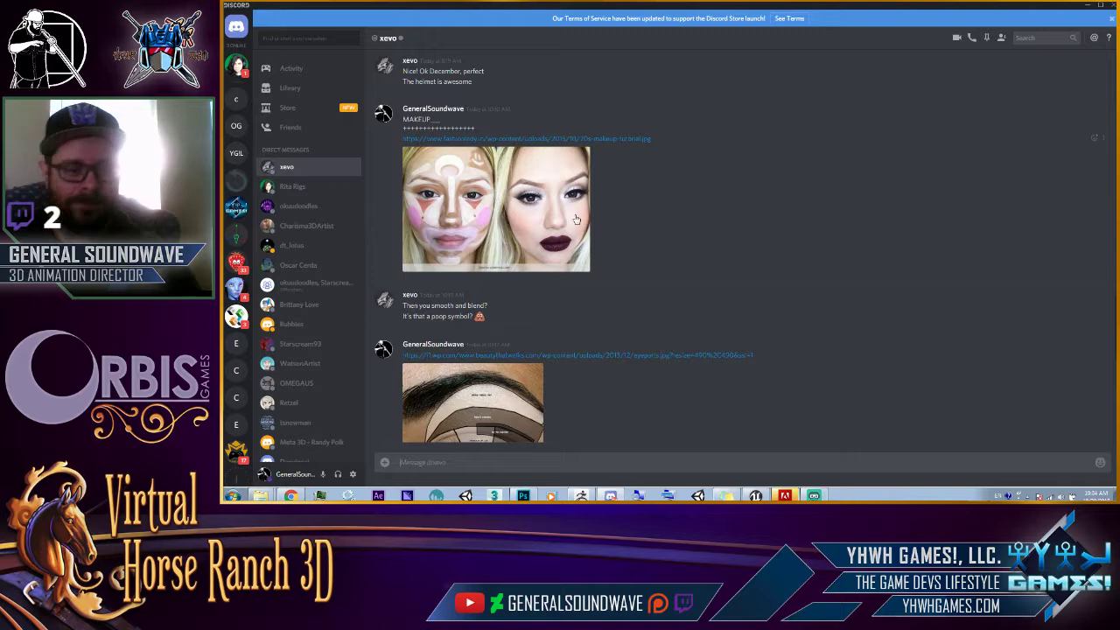
pyautogui.hotkey('alt', 'Tab')
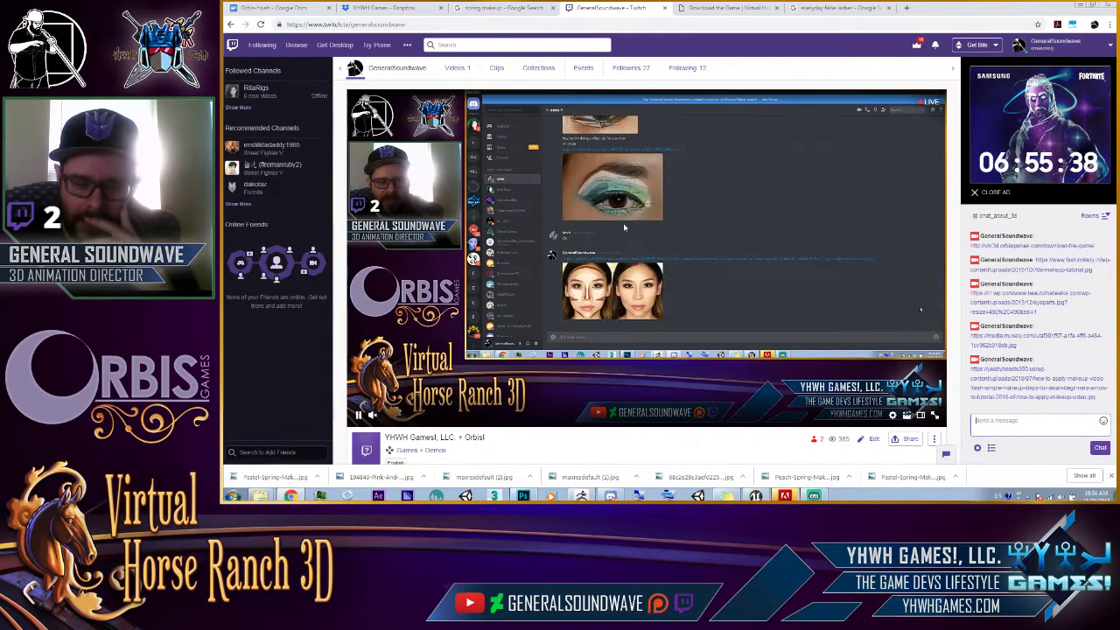
# Look over the 'everyday false lashes' and 'spring makeup' image results, then return to ZBrushCore.
pyautogui.click(814, 7)
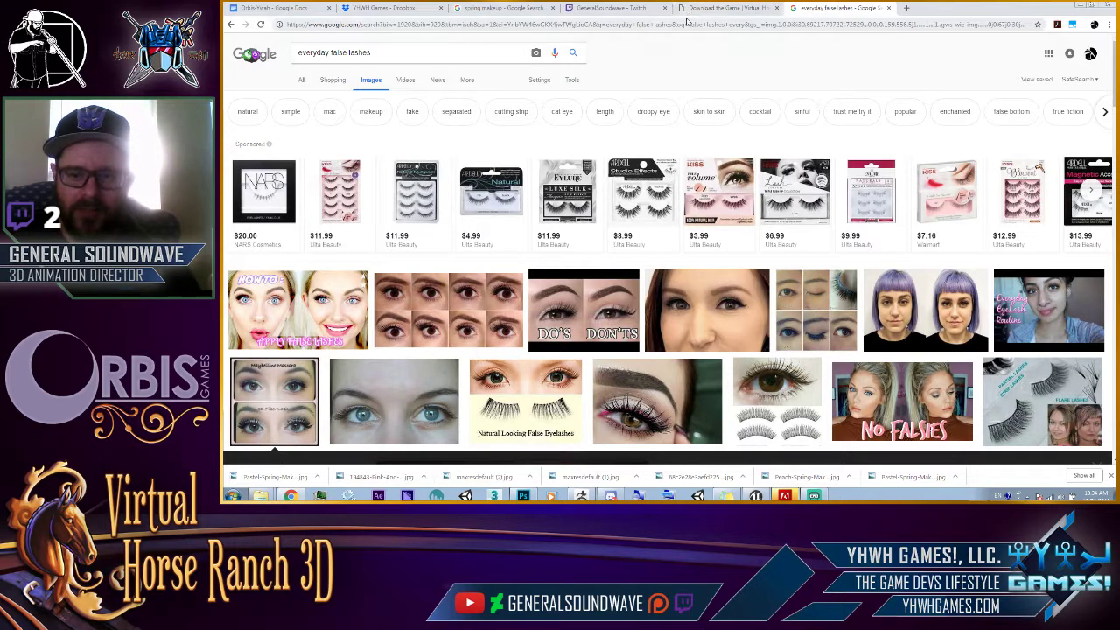
pyautogui.click(638, 7)
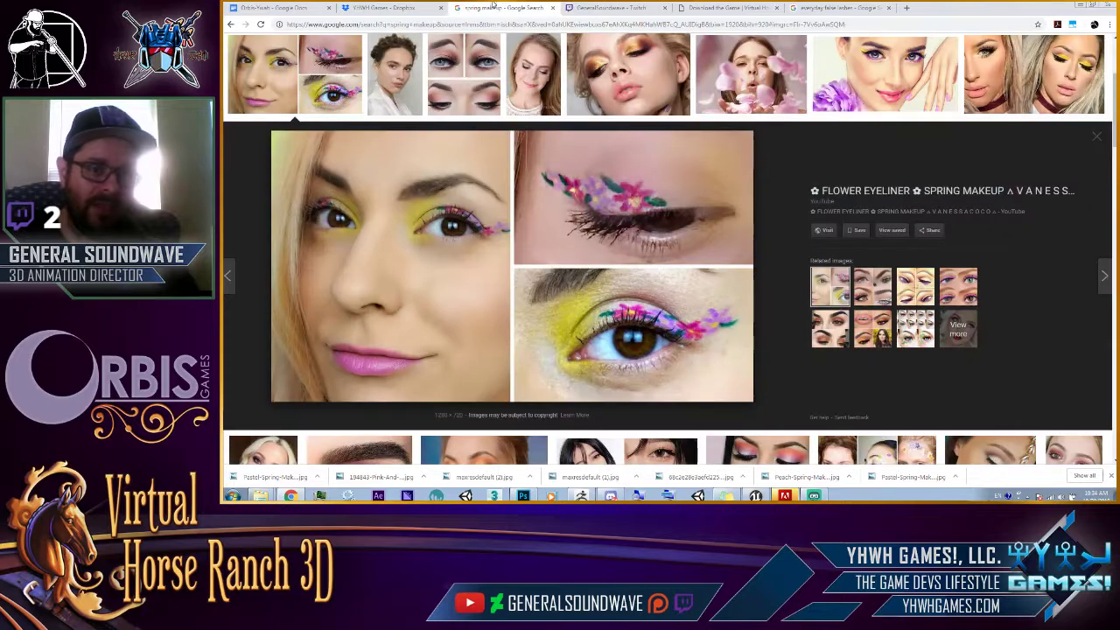
pyautogui.click(499, 7)
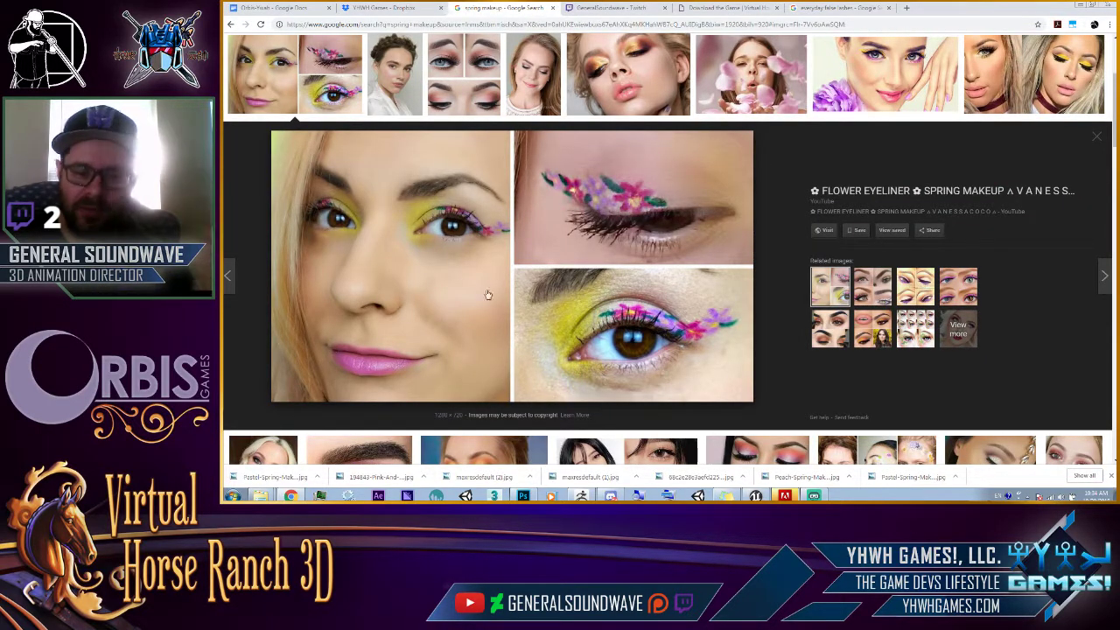
pyautogui.hotkey('alt', 'Tab')
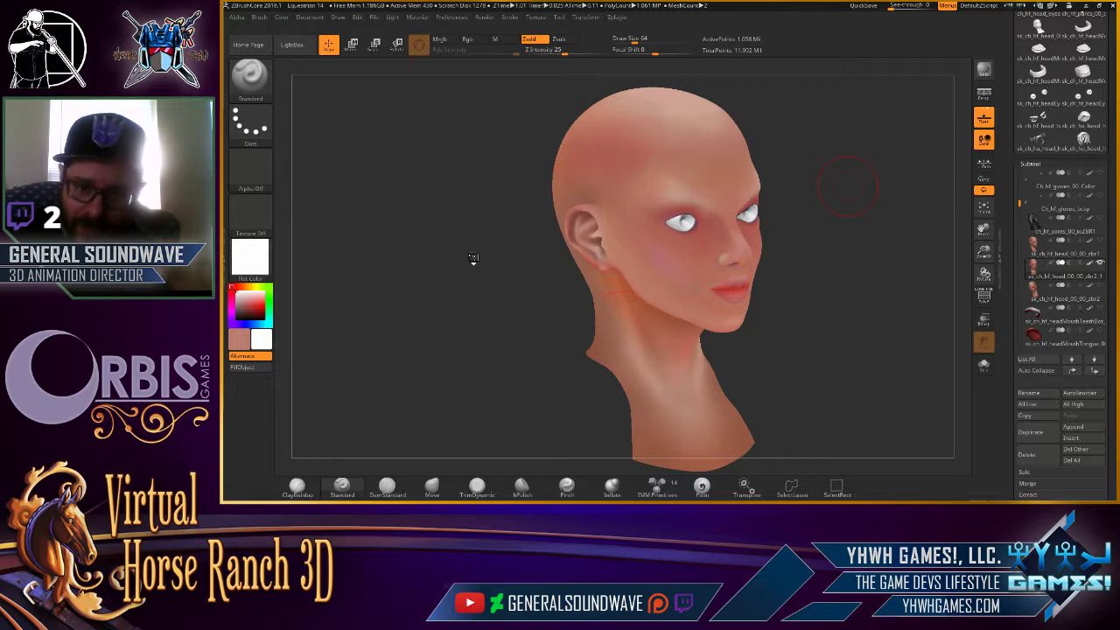
pyautogui.moveTo(509, 227)
pyautogui.keyDown('shift'); pyautogui.mouseDown()
pyautogui.moveTo(513, 218)
pyautogui.moveTo(578, 235)
pyautogui.mouseUp(); pyautogui.keyUp('shift')
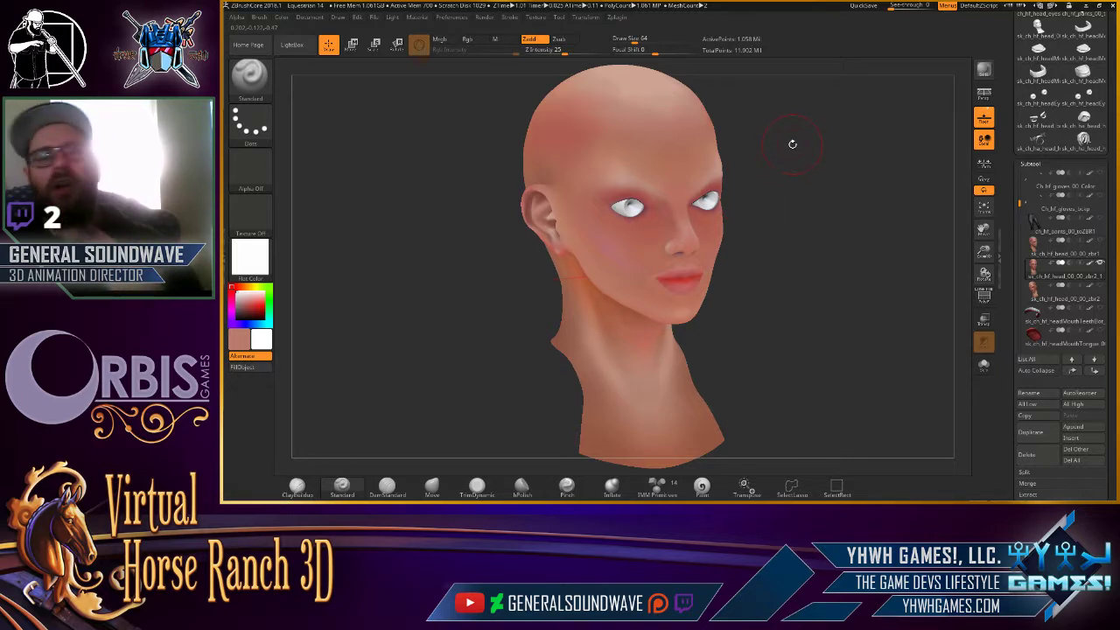
pyautogui.moveTo(786, 148); pyautogui.dragTo(790, 149)
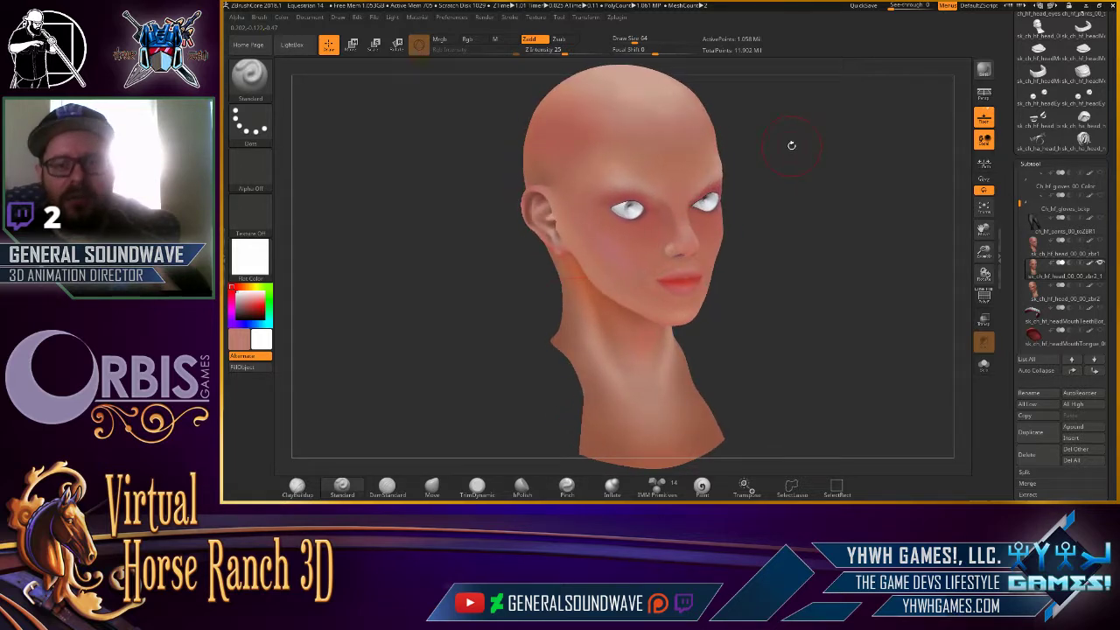
pyautogui.moveTo(791, 141); pyautogui.dragTo(789, 141)
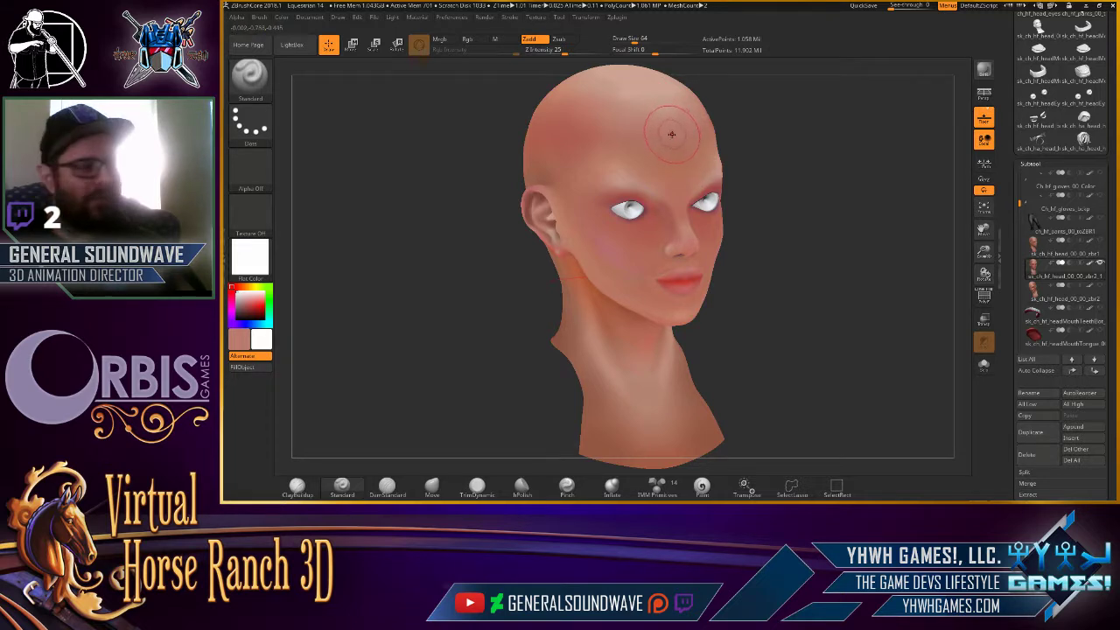
pyautogui.moveTo(755, 141); pyautogui.dragTo(767, 141)
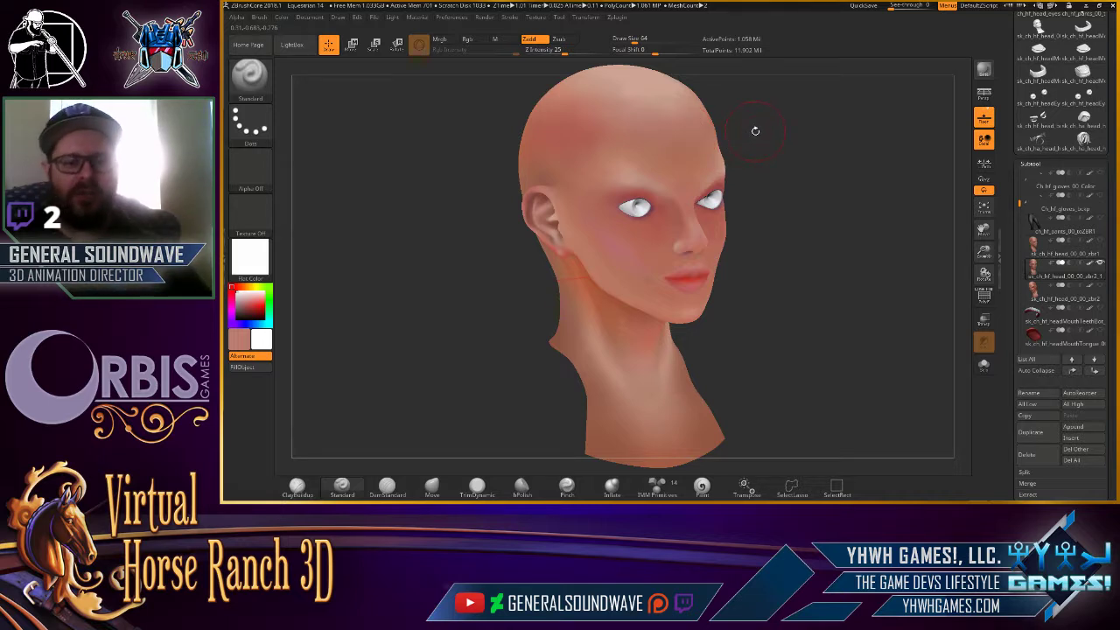
pyautogui.keyDown('alt'); pyautogui.moveTo(772, 128); pyautogui.dragTo(581, 141); pyautogui.keyUp('alt')
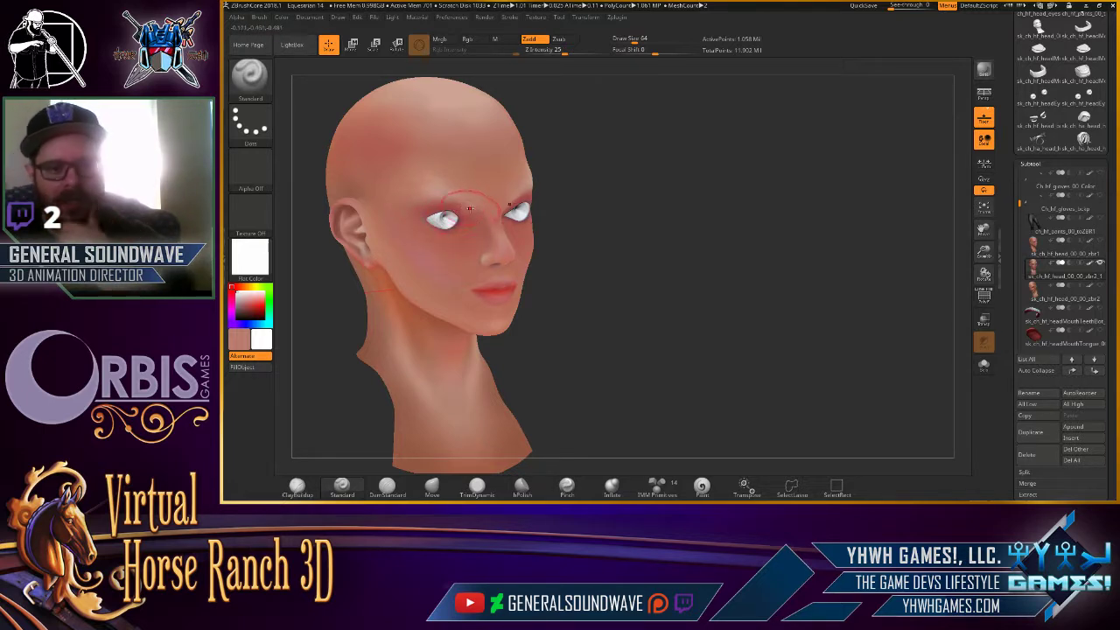
pyautogui.moveTo(586, 242); pyautogui.dragTo(574, 238)
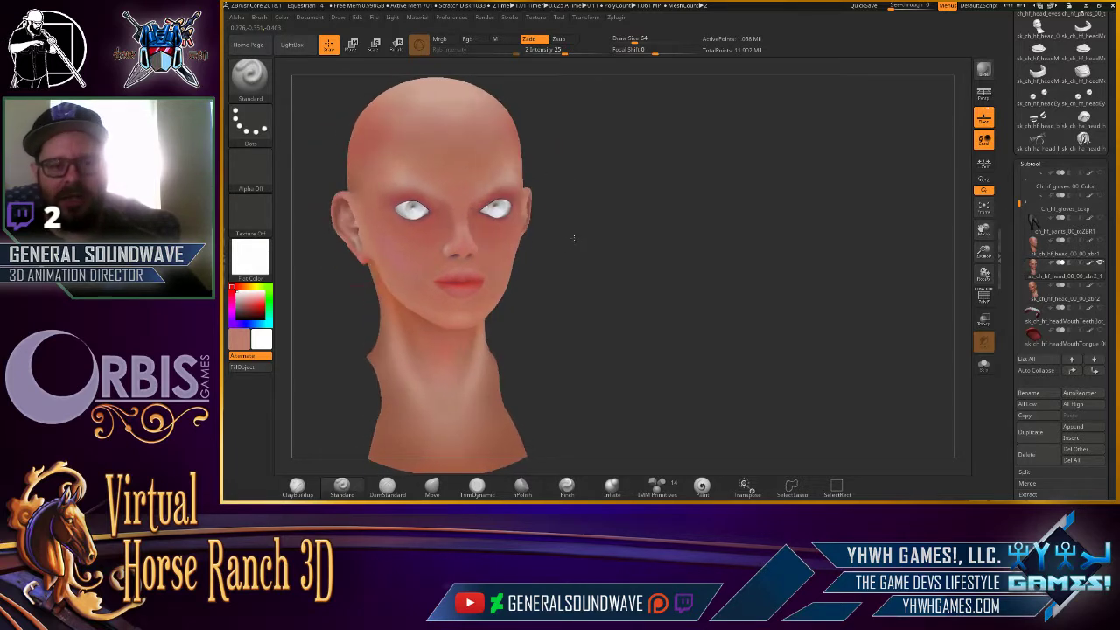
pyautogui.moveTo(595, 132); pyautogui.dragTo(770, 126)
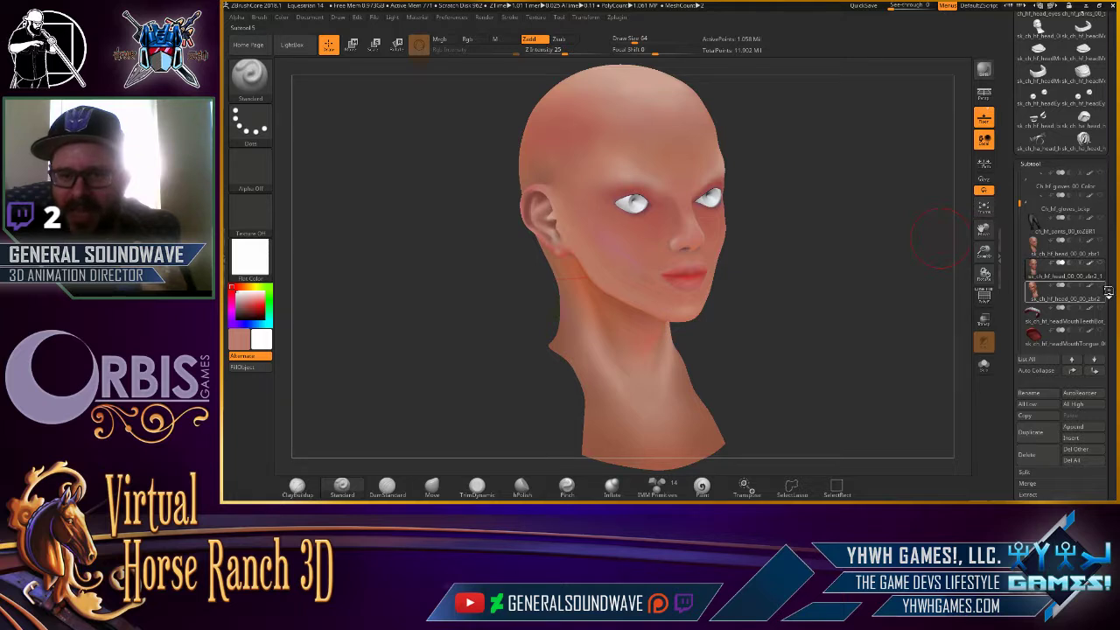
pyautogui.moveTo(1065, 298)
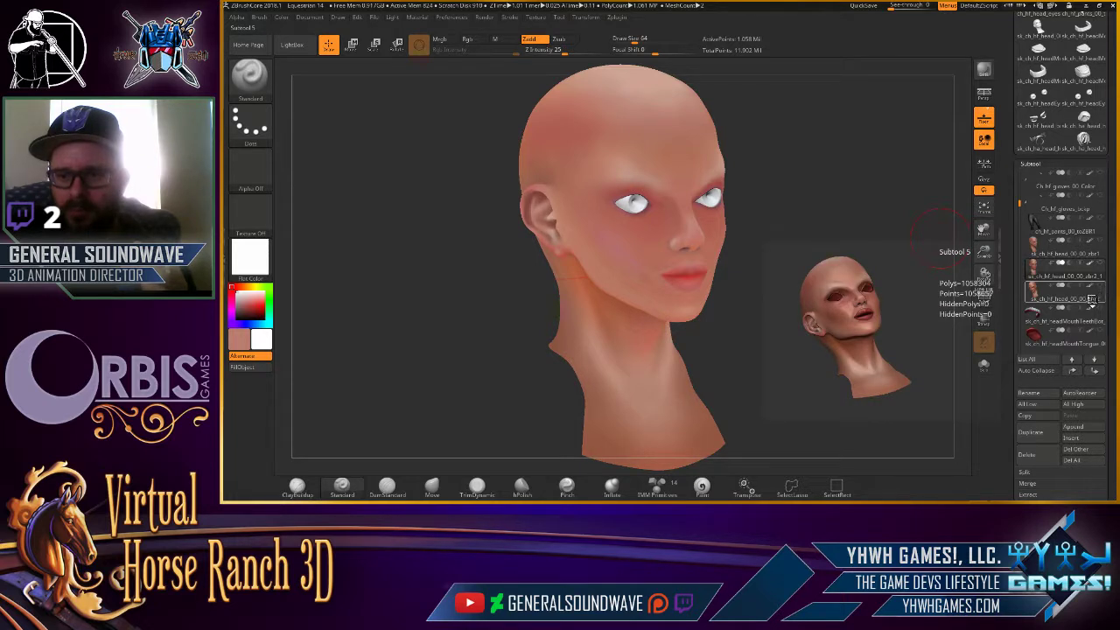
# Make the darker-lipped mr2 head active and make its brown brows-and-lashes subtool visible.
pyautogui.click(867, 180)
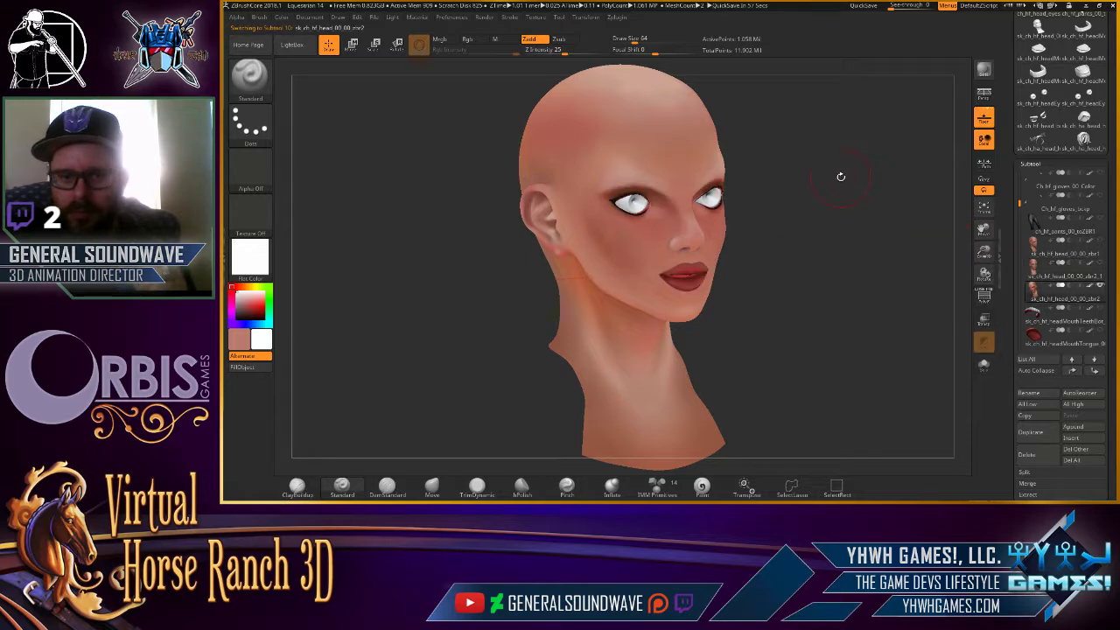
pyautogui.moveTo(841, 177); pyautogui.dragTo(835, 182)
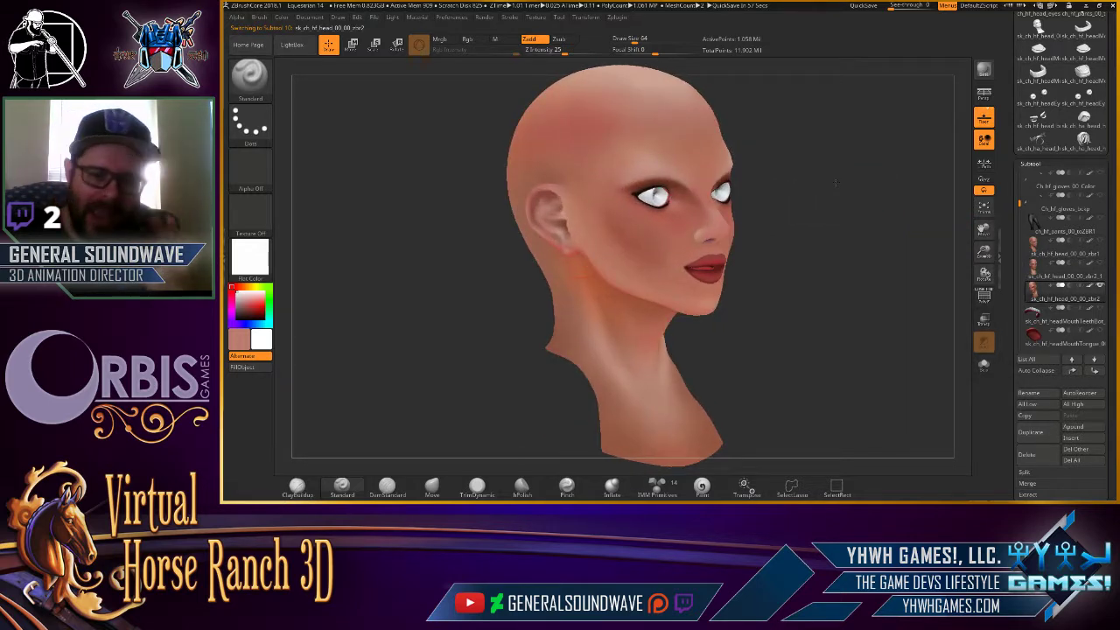
pyautogui.moveTo(836, 182)
pyautogui.mouseDown()
pyautogui.moveTo(794, 174)
pyautogui.moveTo(749, 189)
pyautogui.mouseUp()
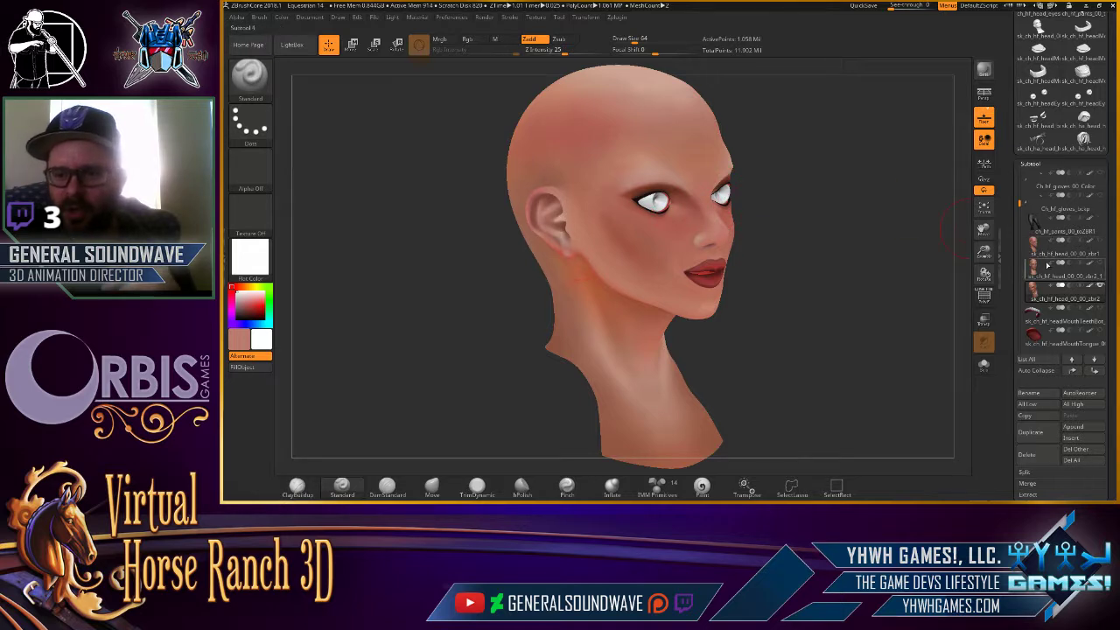
pyautogui.scroll(-4, 1072, 223)
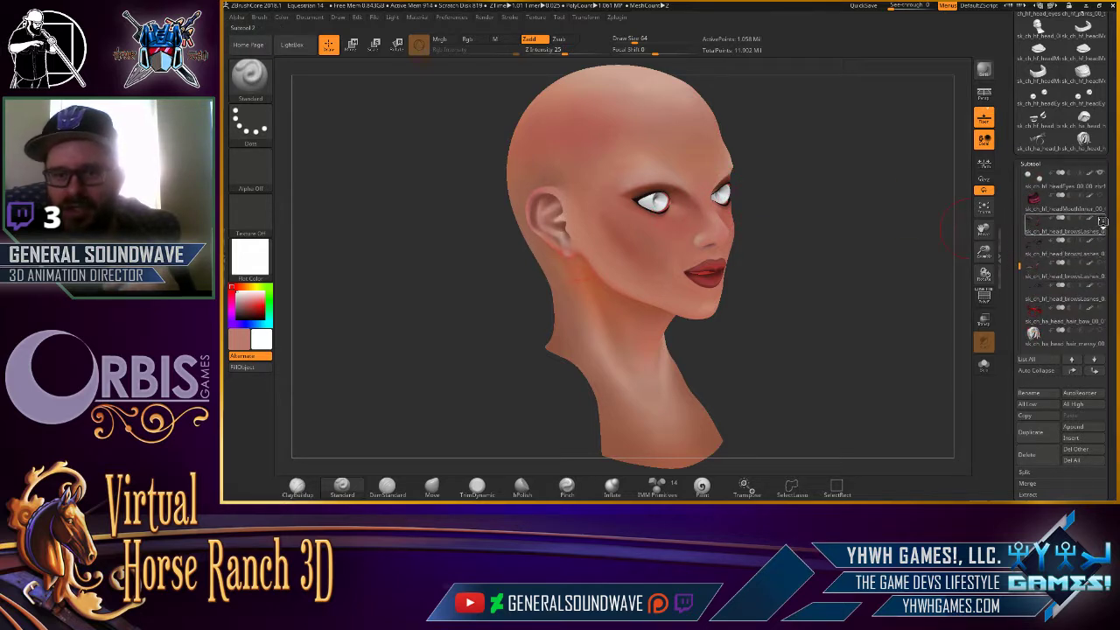
pyautogui.click(1101, 219)
pyautogui.moveTo(920, 237); pyautogui.dragTo(880, 230)
pyautogui.moveTo(810, 145)
pyautogui.keyDown('alt'); pyautogui.mouseDown()
pyautogui.moveTo(814, 284)
pyautogui.moveTo(854, 276)
pyautogui.moveTo(898, 334)
pyautogui.moveTo(853, 263)
pyautogui.mouseUp(); pyautogui.keyUp('alt')
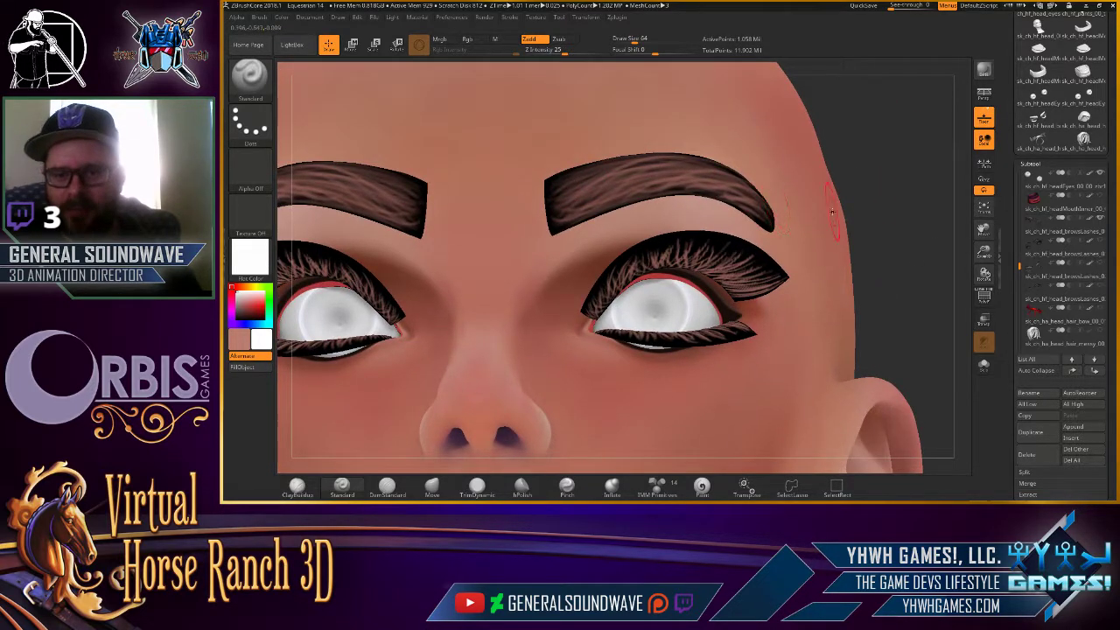
# Toggle brows-and-lashes visibility and compare browLashes_01 with browLashes_02, ending on browLashes_02.
pyautogui.click(1030, 276)
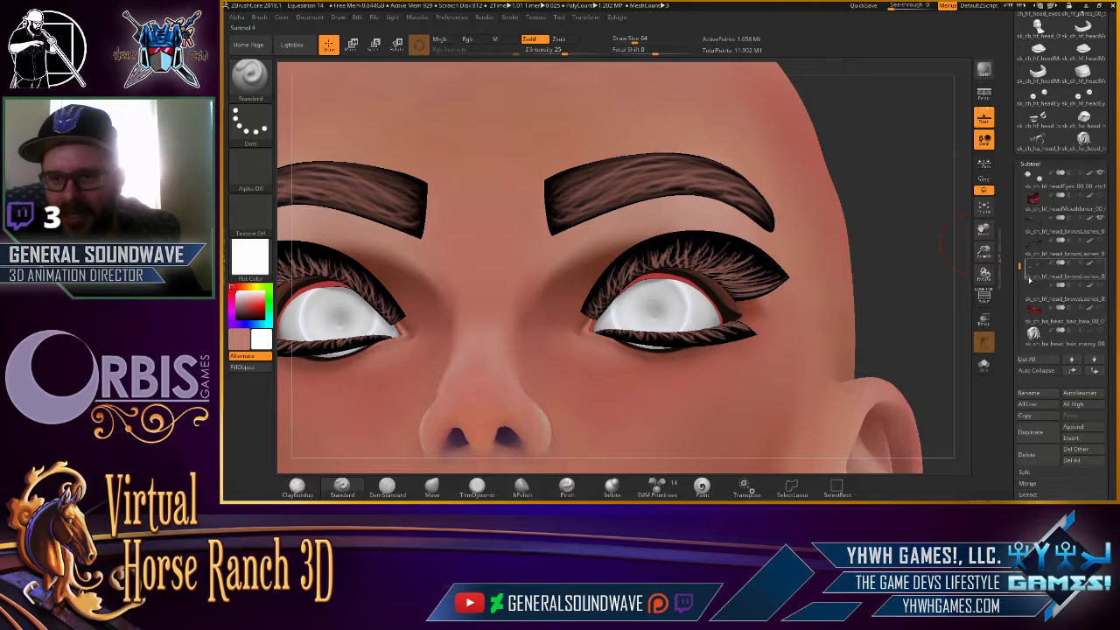
pyautogui.click(1102, 254)
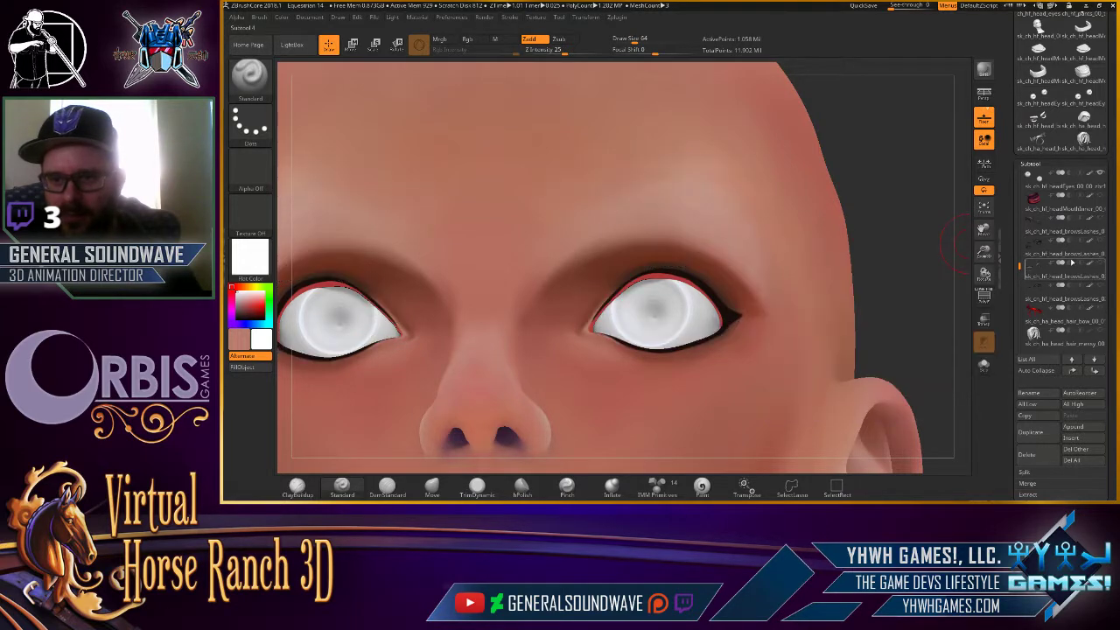
pyautogui.click(1076, 260)
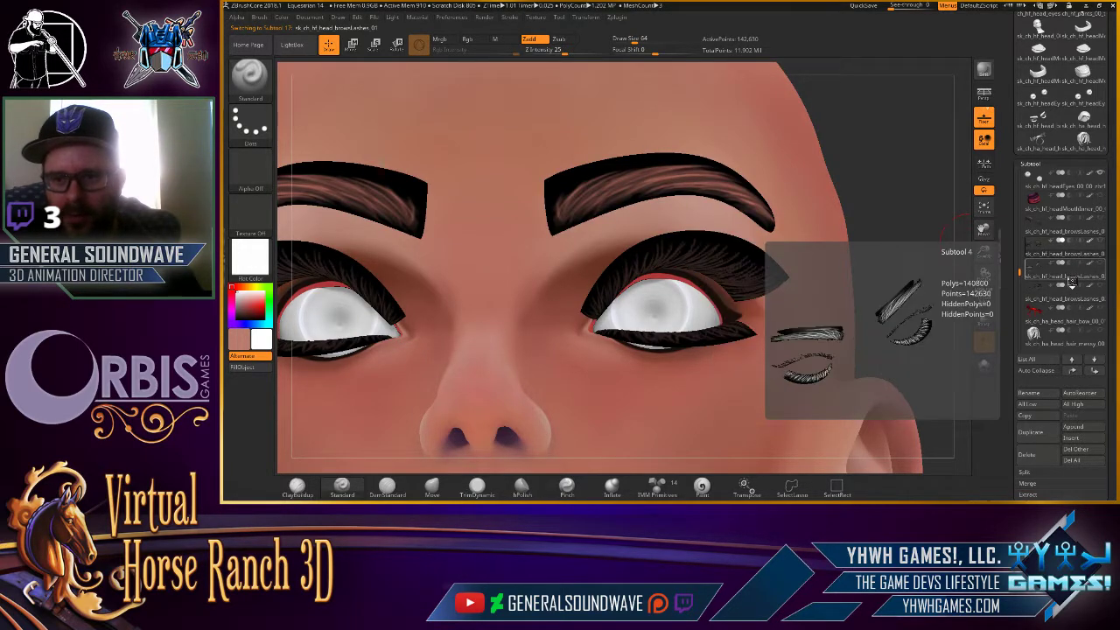
pyautogui.click(1081, 277)
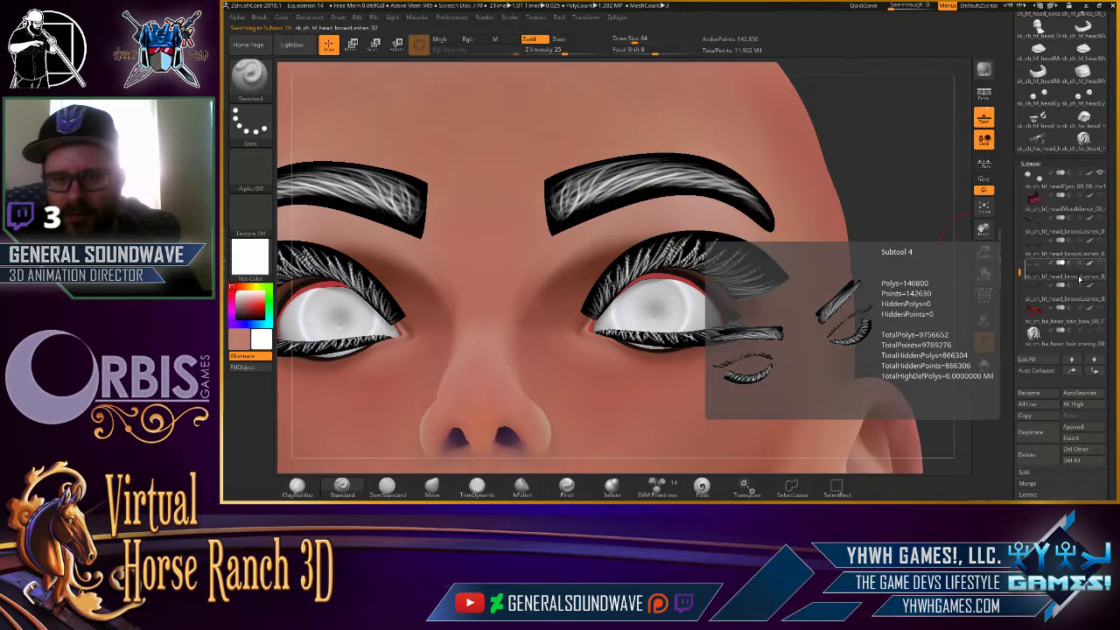
pyautogui.click(1079, 299)
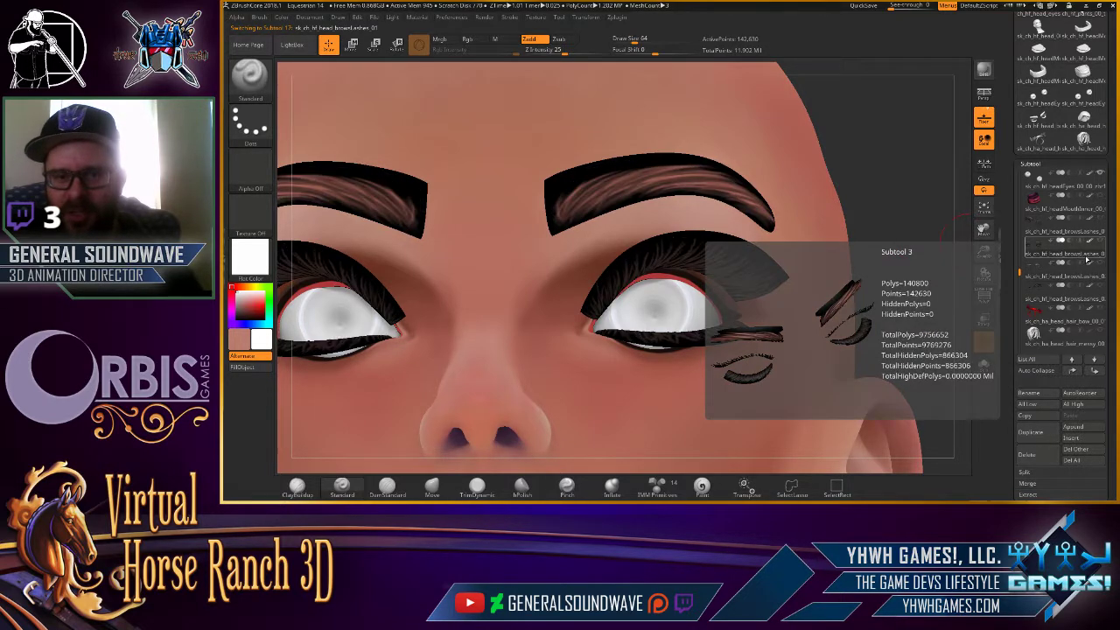
pyautogui.click(1079, 277)
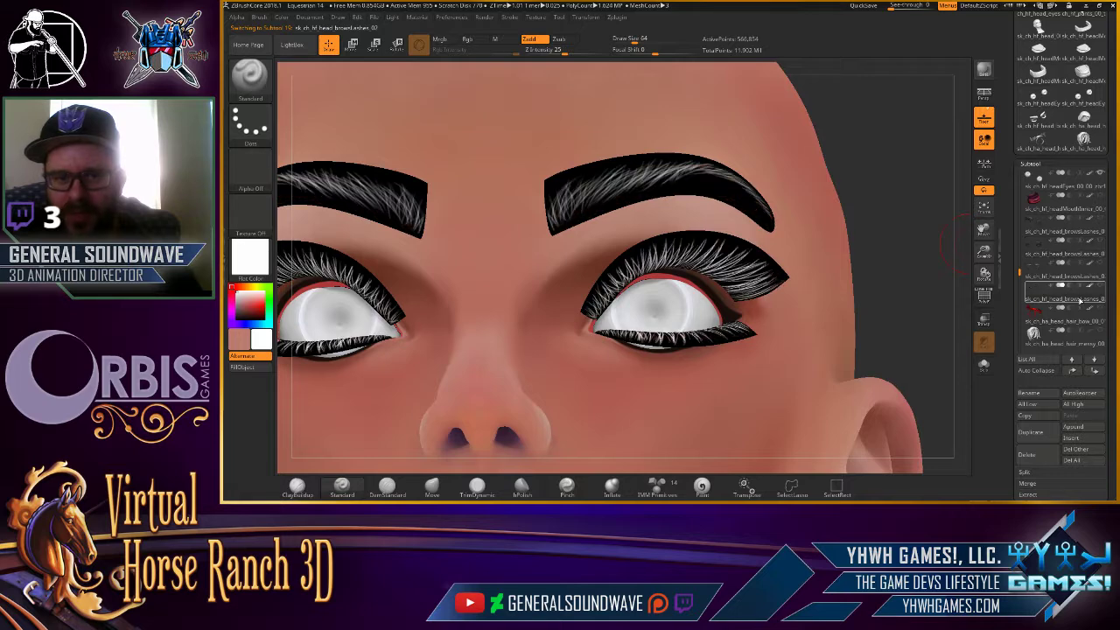
# Inspect the black-and-white brows and lashes up close, then select the lashes subtool.
pyautogui.moveTo(984, 161)
pyautogui.mouseDown()
pyautogui.moveTo(920, 163)
pyautogui.moveTo(912, 123)
pyautogui.moveTo(911, 140)
pyautogui.mouseUp()
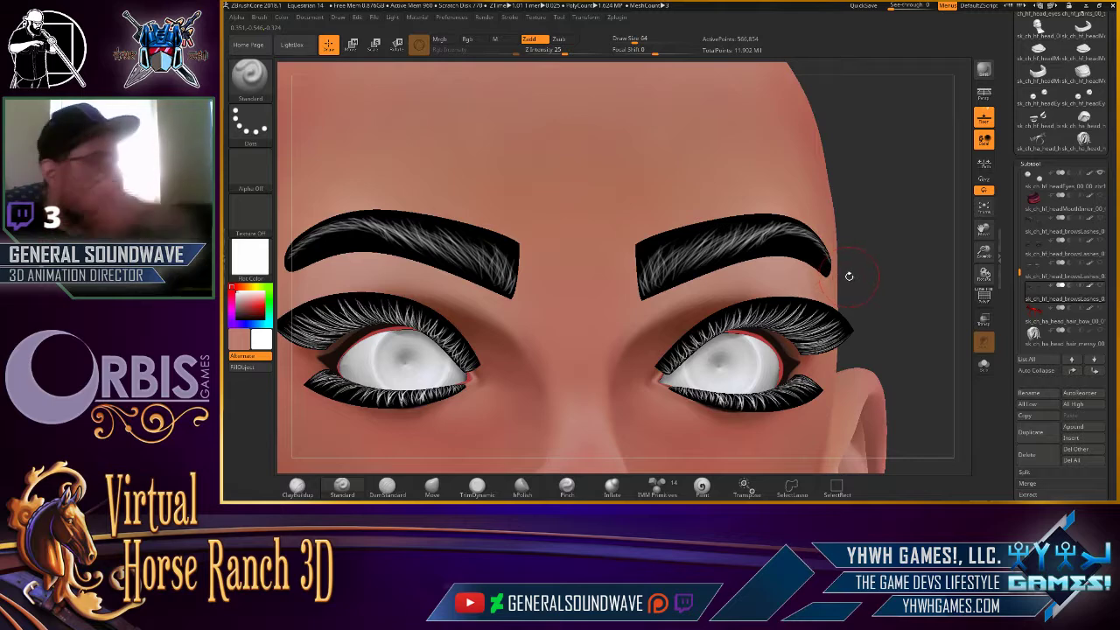
pyautogui.moveTo(851, 271); pyautogui.dragTo(873, 204)
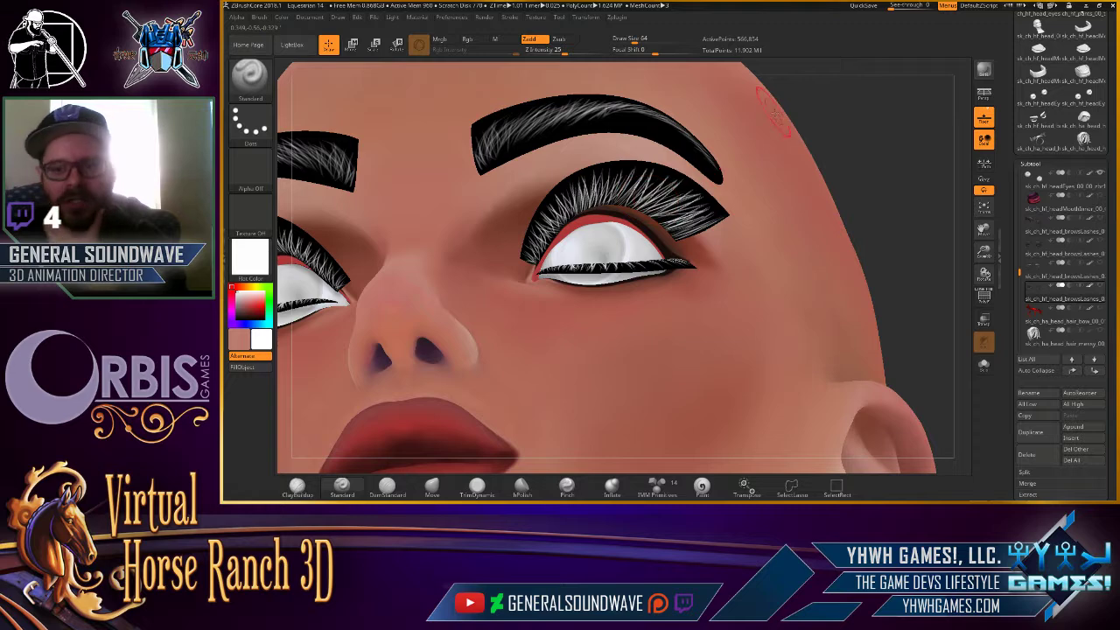
pyautogui.click(1064, 289)
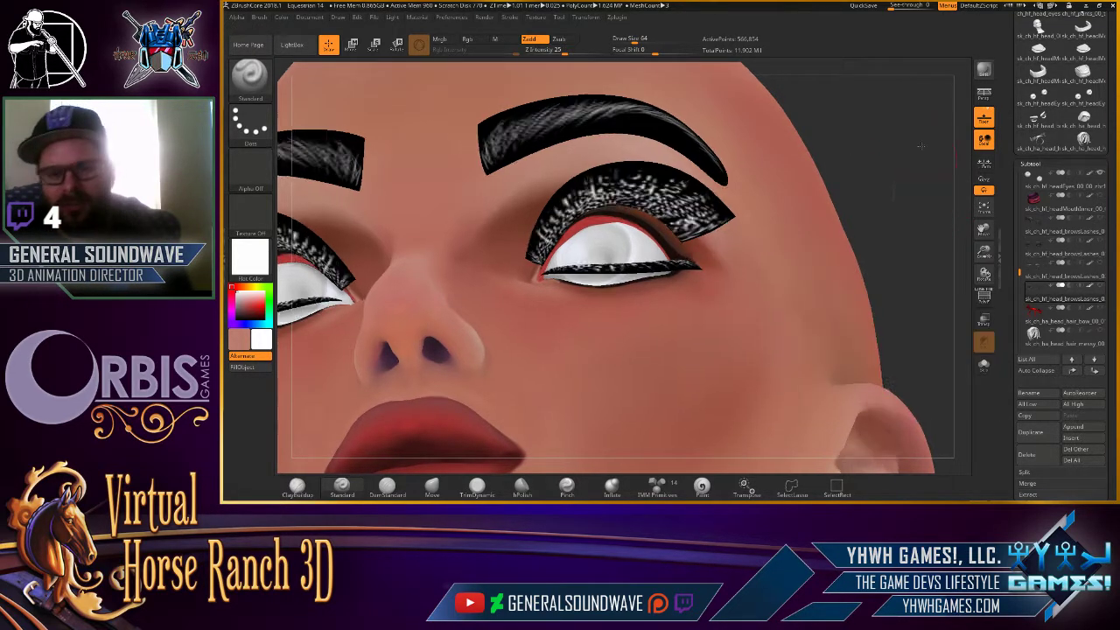
pyautogui.moveTo(902, 193)
pyautogui.keyDown('shift'); pyautogui.mouseDown()
pyautogui.moveTo(878, 142)
pyautogui.moveTo(873, 200)
pyautogui.mouseUp(); pyautogui.keyUp('shift')
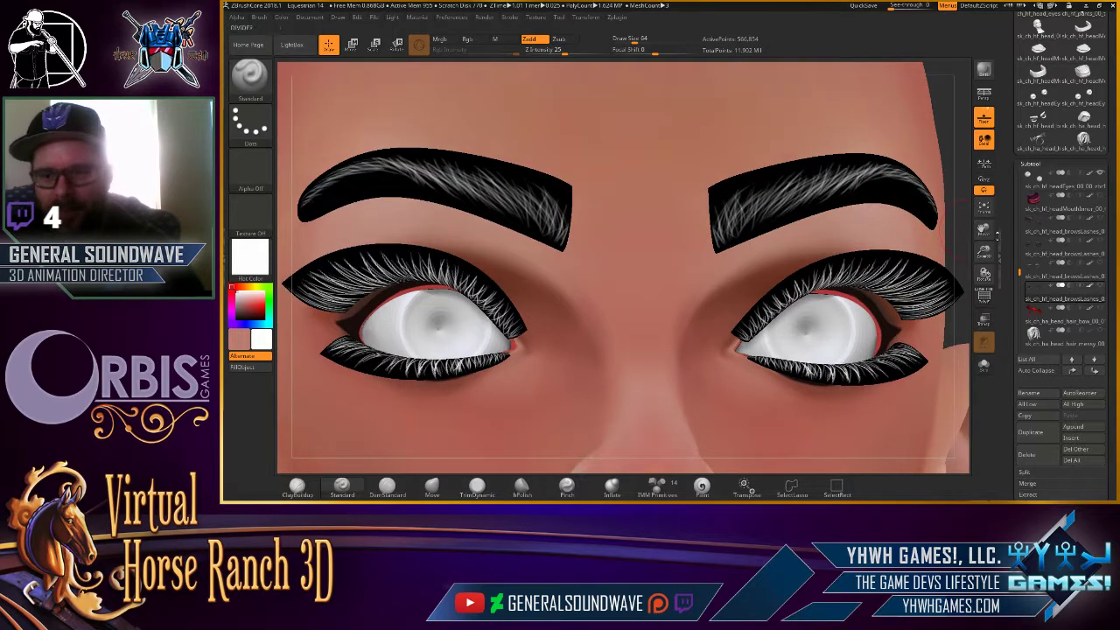
pyautogui.scroll(-2, 1049, 265)
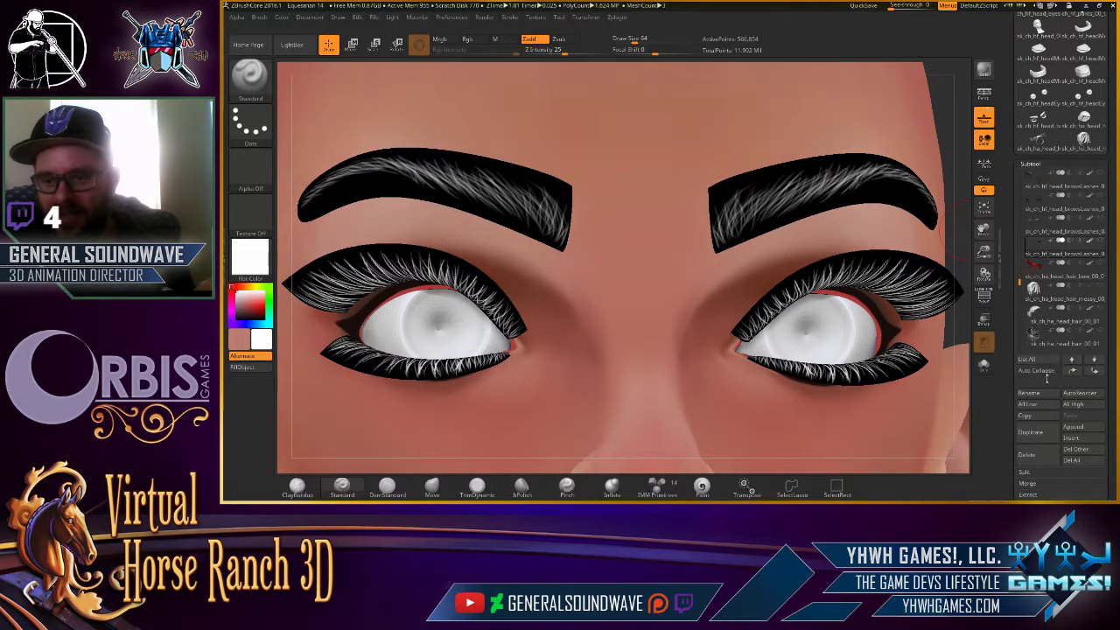
# Duplicate the browsLashes subtool and rename the copy so its name ends in '_spring'.
pyautogui.scroll(-1, 1047, 378)
pyautogui.scroll(-1, 1047, 378)
pyautogui.scroll(-1, 1045, 380)
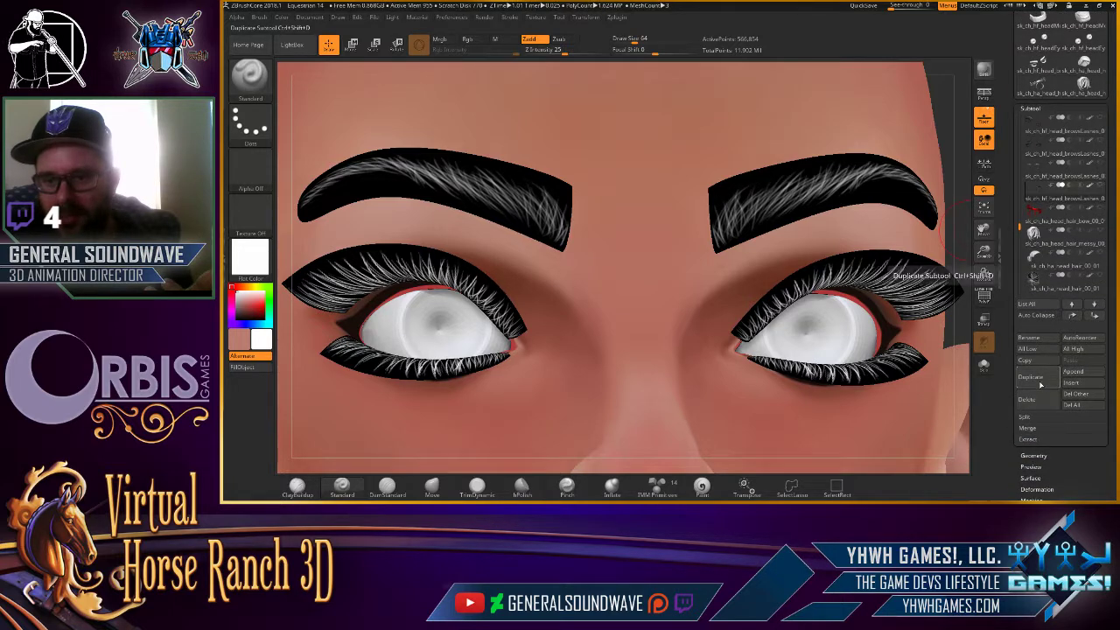
pyautogui.click(1041, 383)
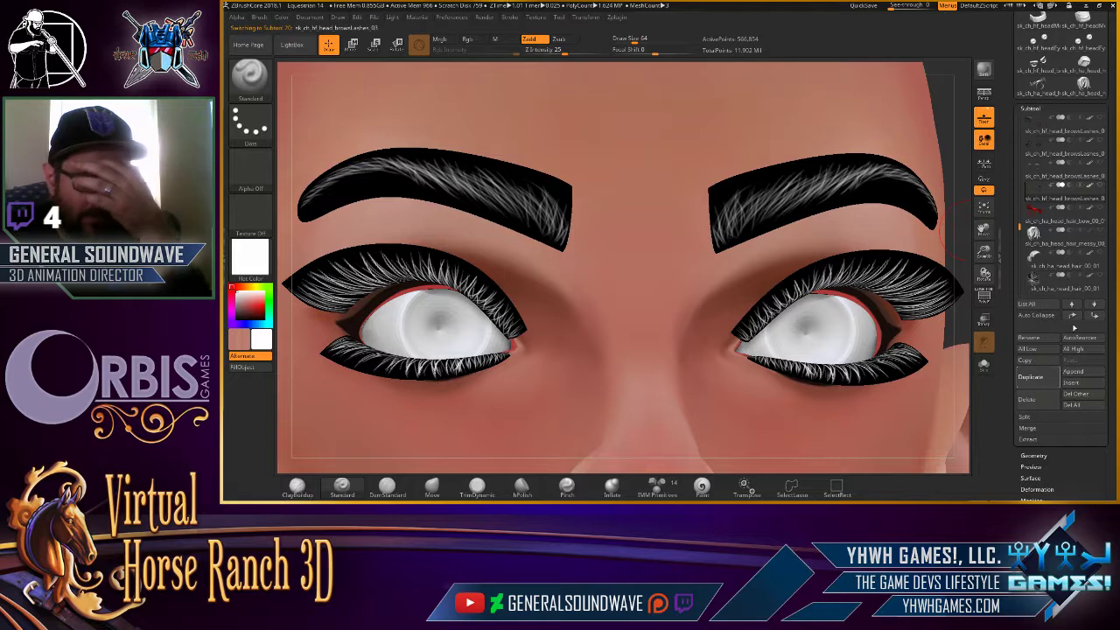
pyautogui.click(1031, 376)
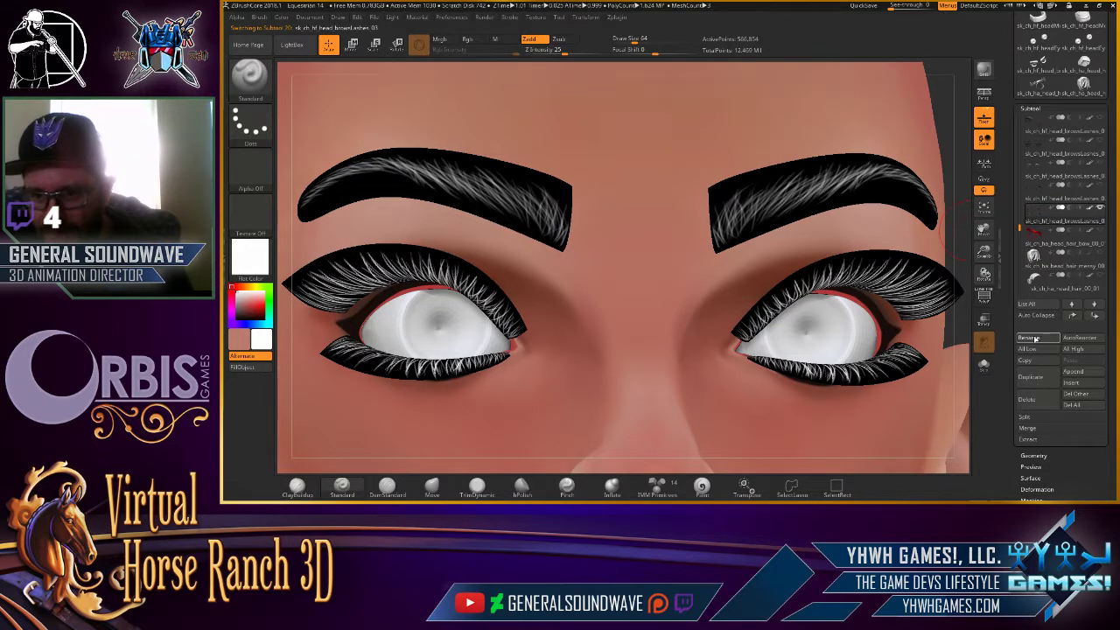
pyautogui.click(1030, 338)
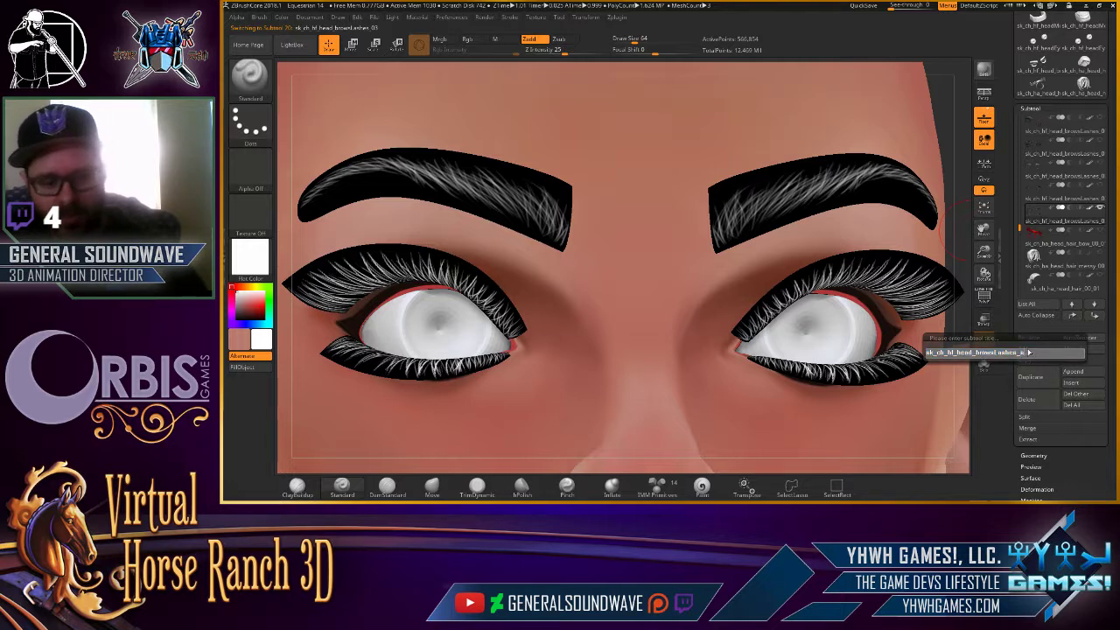
pyautogui.press('BackSpace')
pyautogui.write('ring_08')
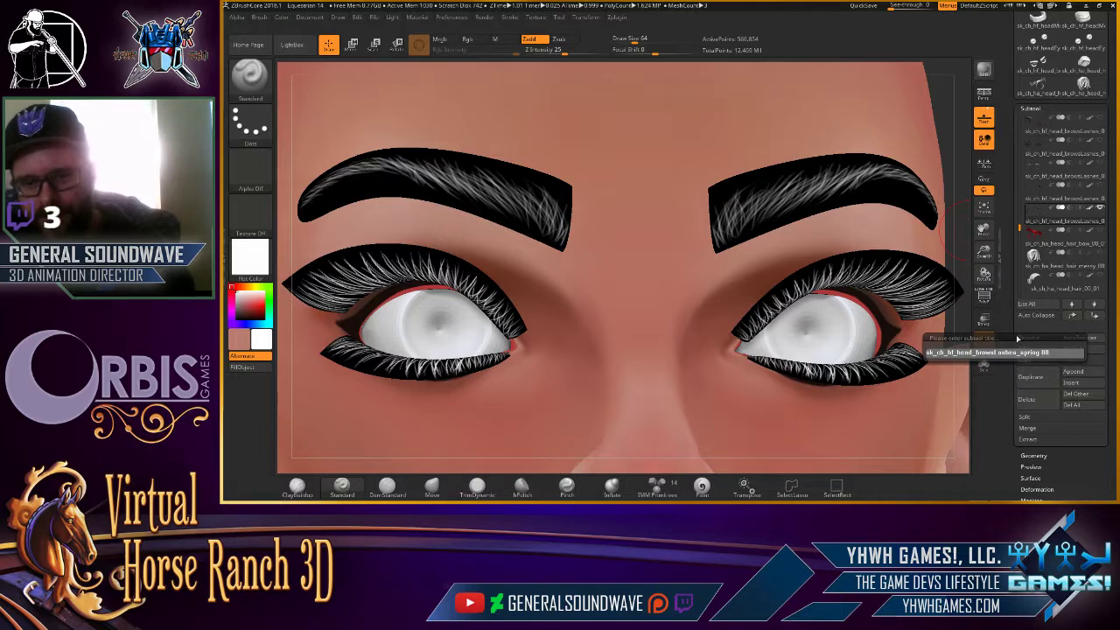
pyautogui.press('Return')
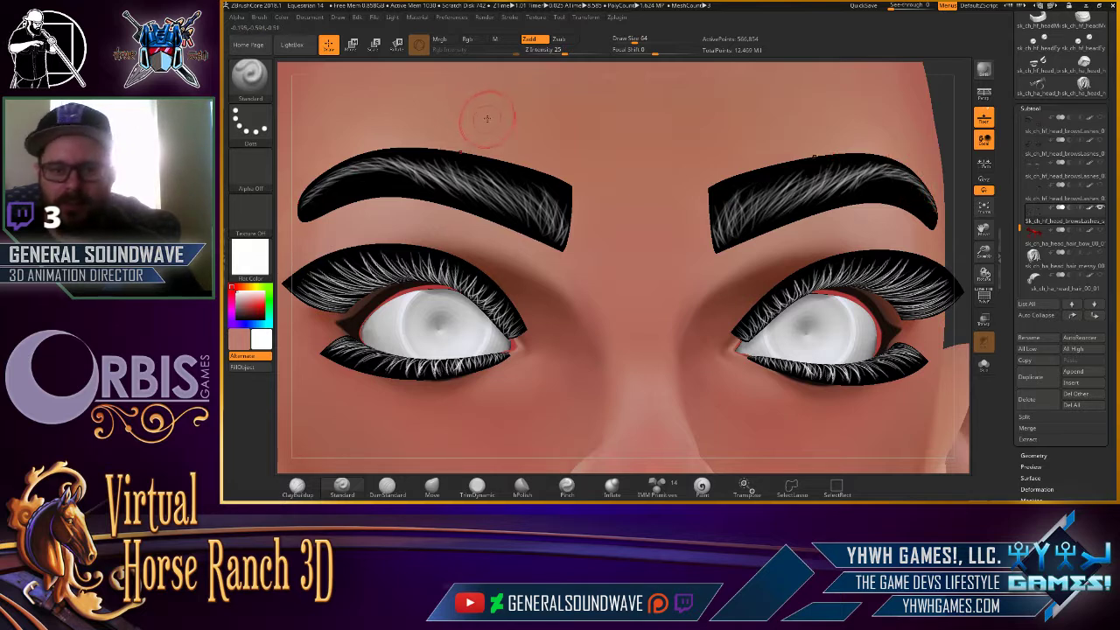
# Preview the pink spring eye-makeup reference image in Chrome, then return to ZBrushCore.
pyautogui.hotkey('alt', 'Tab')
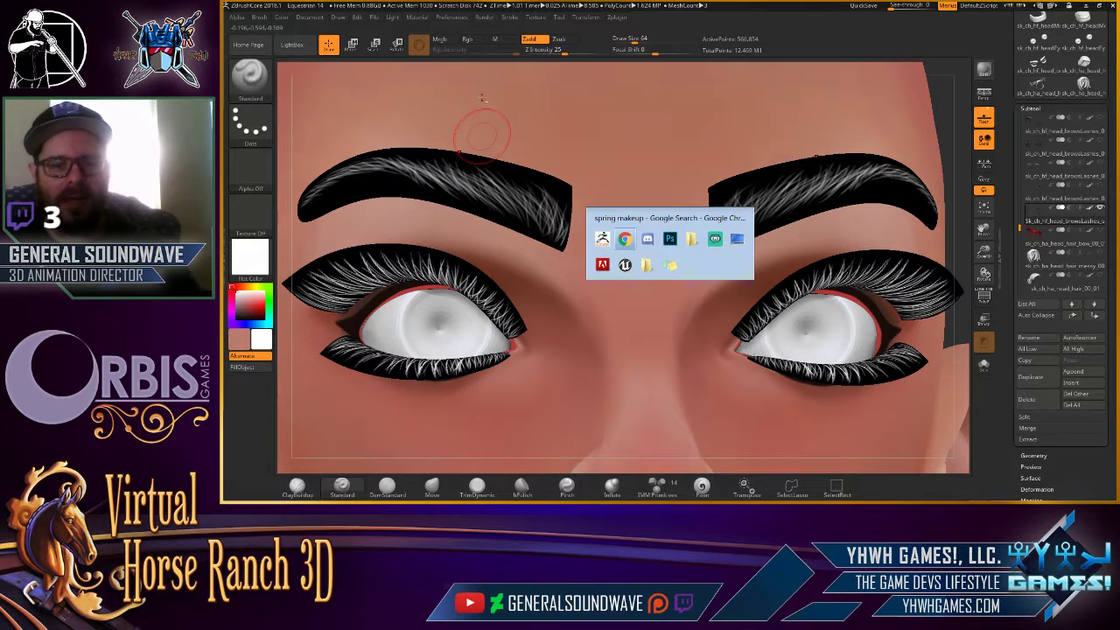
pyautogui.scroll(3, 875, 175)
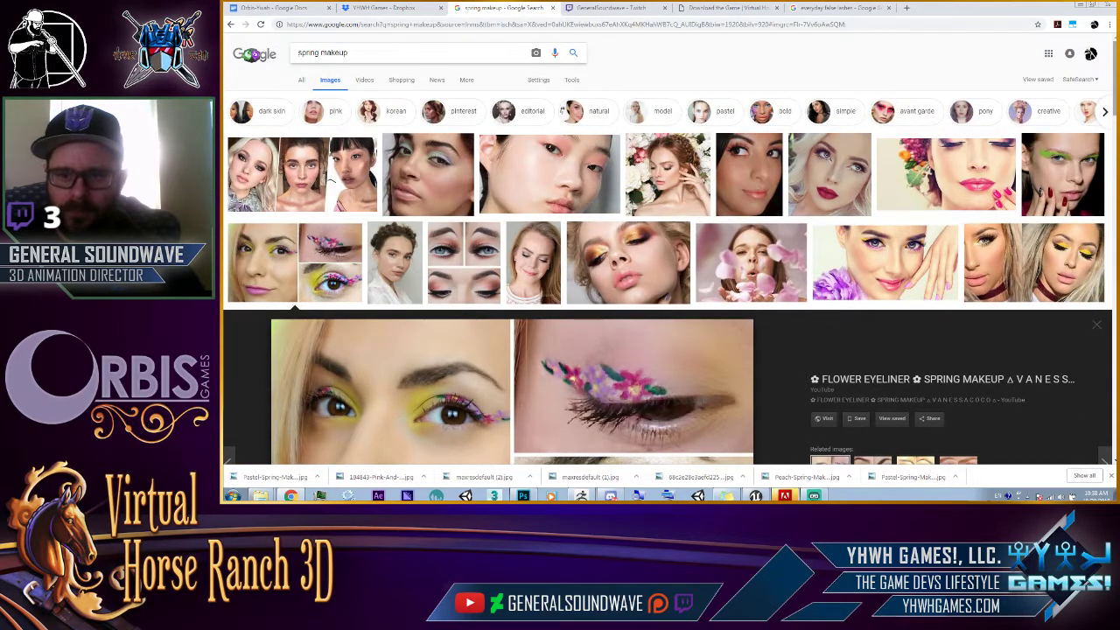
pyautogui.scroll(-5, 1085, 162)
pyautogui.click(343, 218)
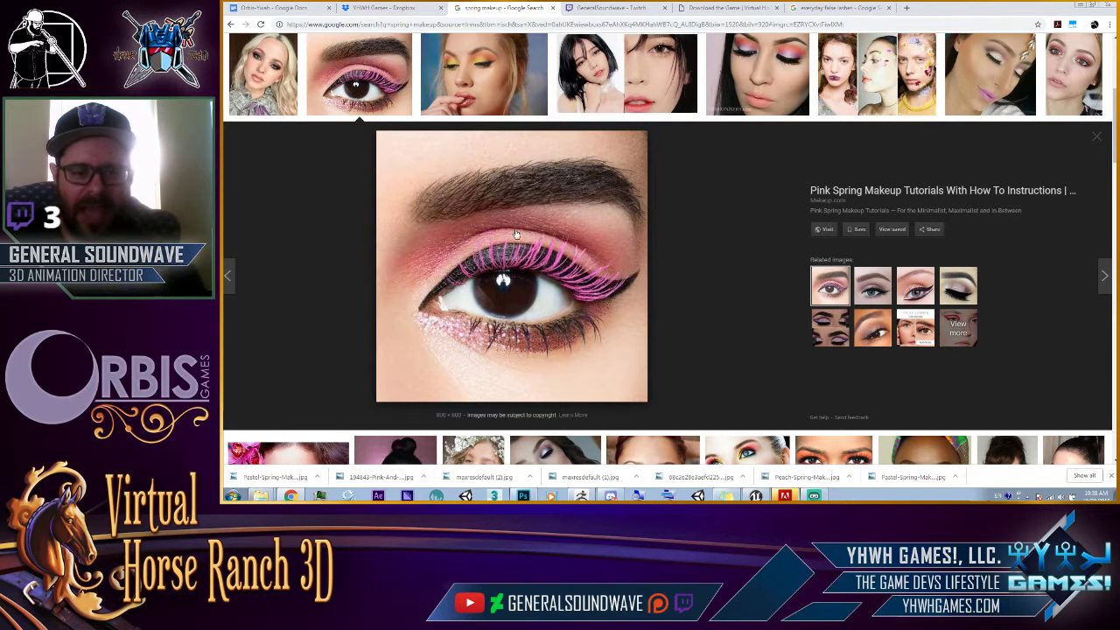
pyautogui.hotkey('alt', 'Tab')
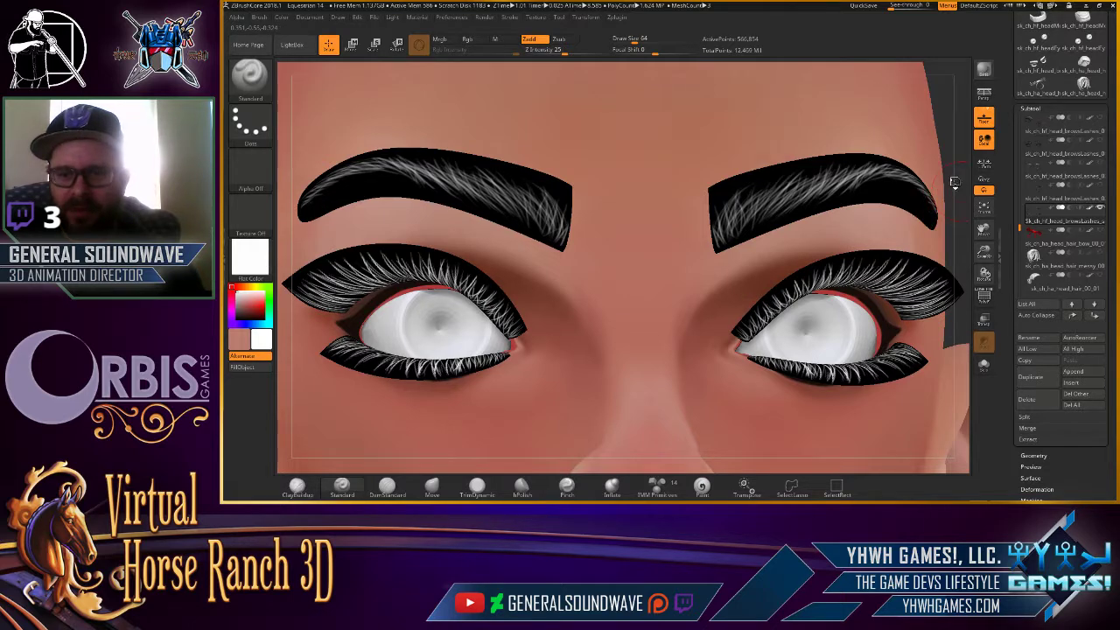
# Set the brush to Rgb painting at intensity 100 with Zadd off, using bright magenta.
pyautogui.moveTo(951, 144)
pyautogui.mouseDown()
pyautogui.moveTo(835, 131)
pyautogui.moveTo(778, 151)
pyautogui.mouseUp()
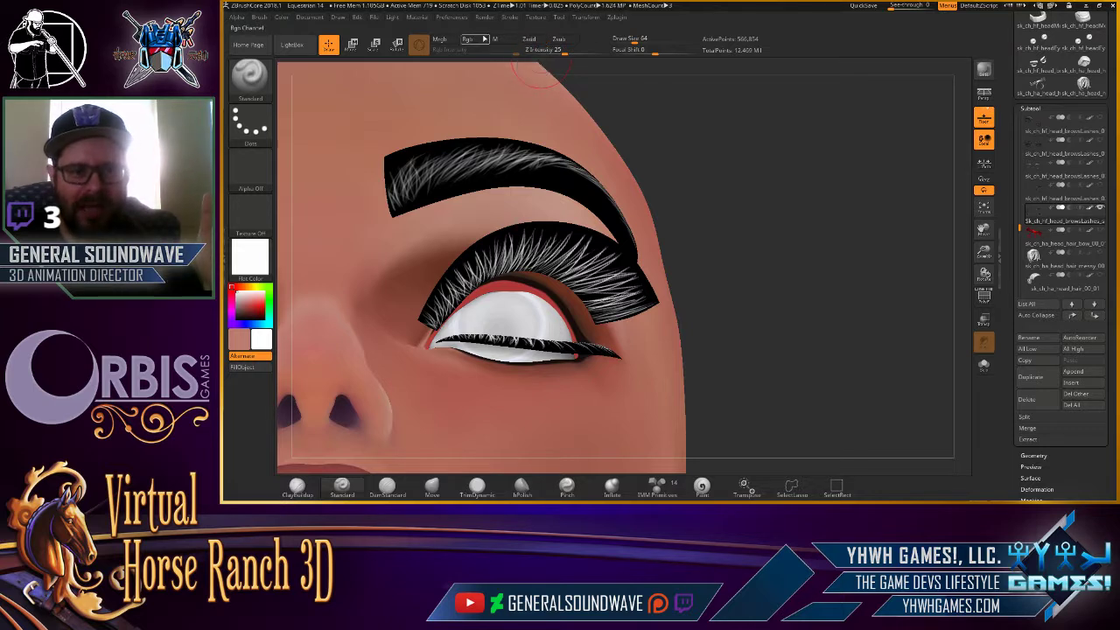
pyautogui.click(475, 40)
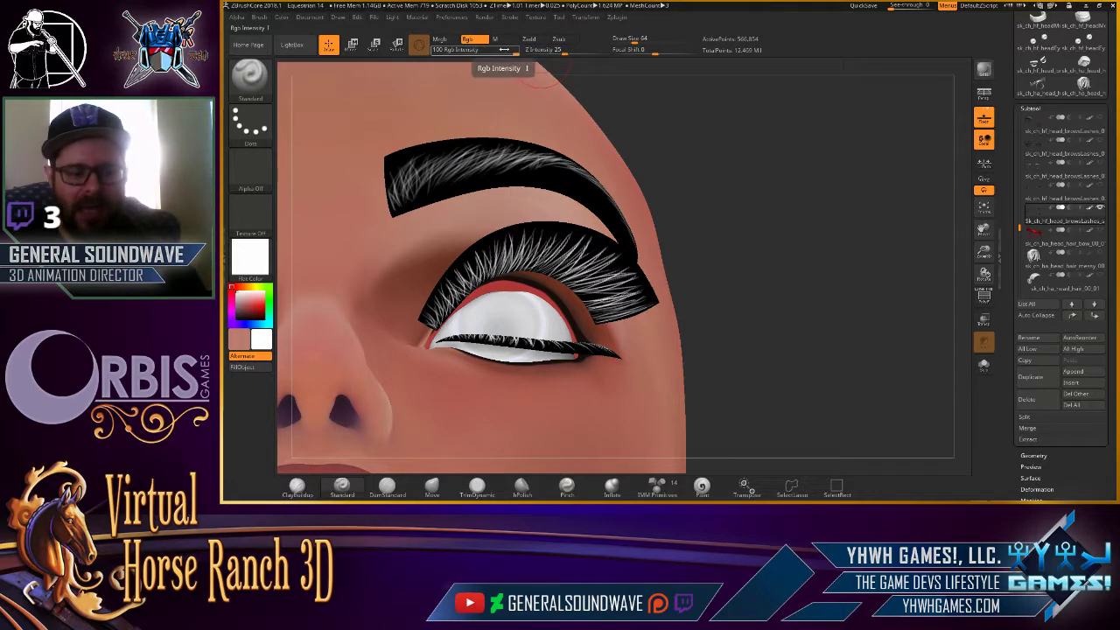
pyautogui.press('shift')
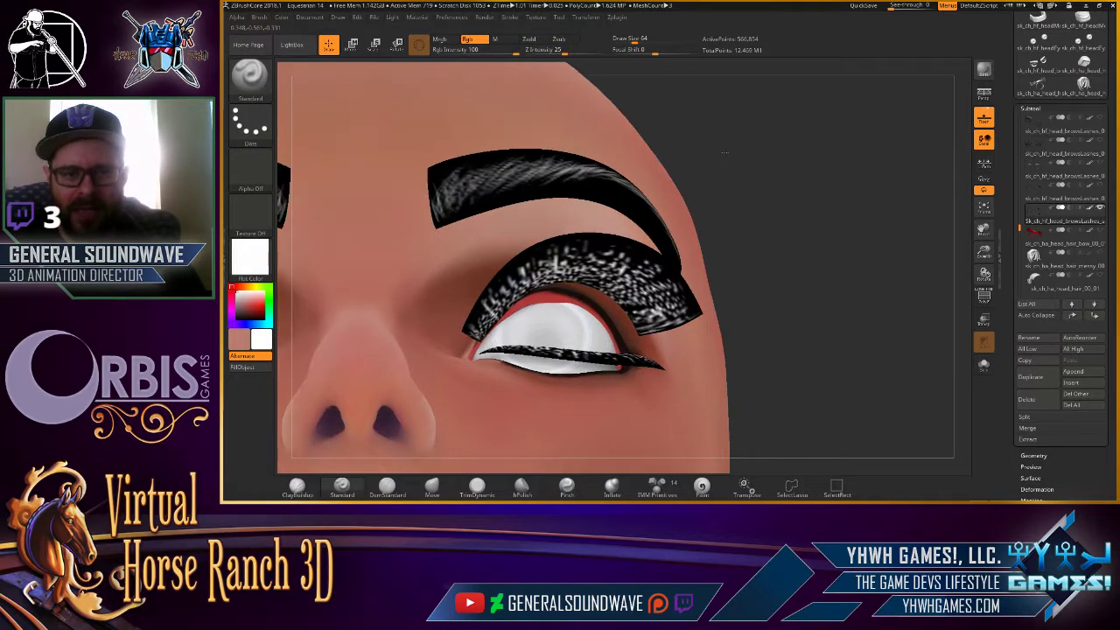
pyautogui.keyDown('alt'); pyautogui.moveTo(689, 155); pyautogui.dragTo(779, 172); pyautogui.keyUp('alt')
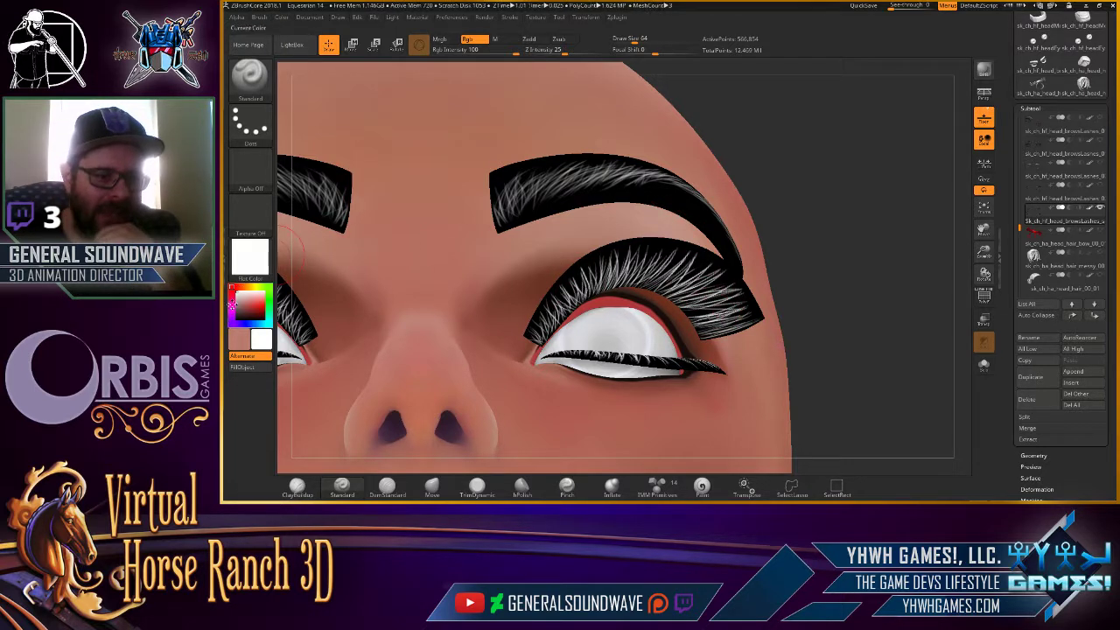
pyautogui.click(230, 304)
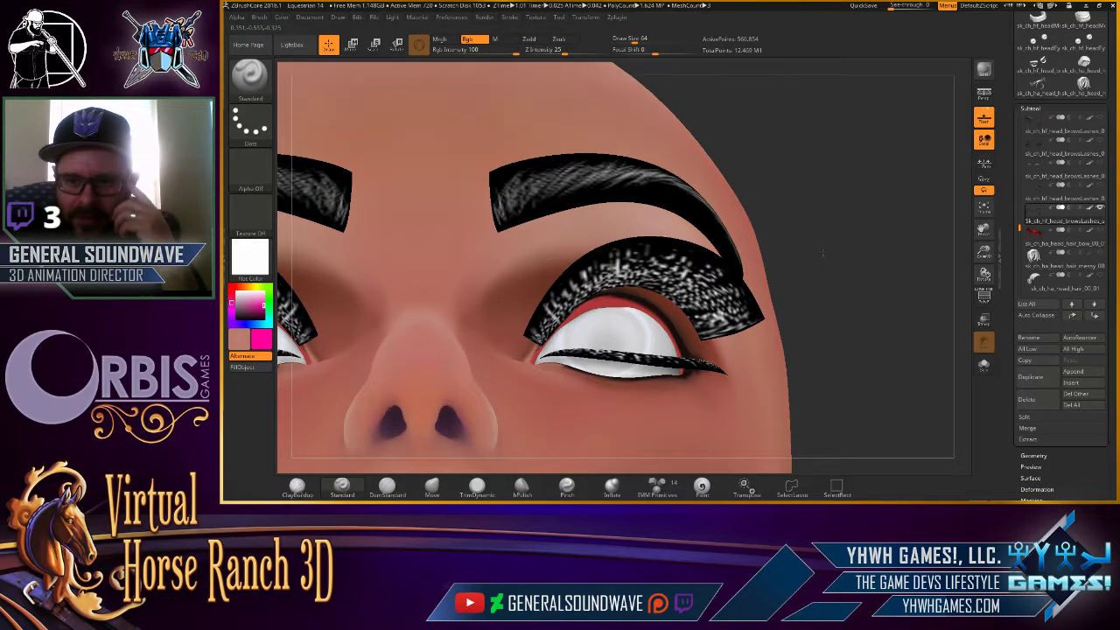
# Paint the duplicated upper-lash shell magenta on both eyes, then lighten the colour to light pink.
pyautogui.moveTo(800, 282); pyautogui.dragTo(805, 255)
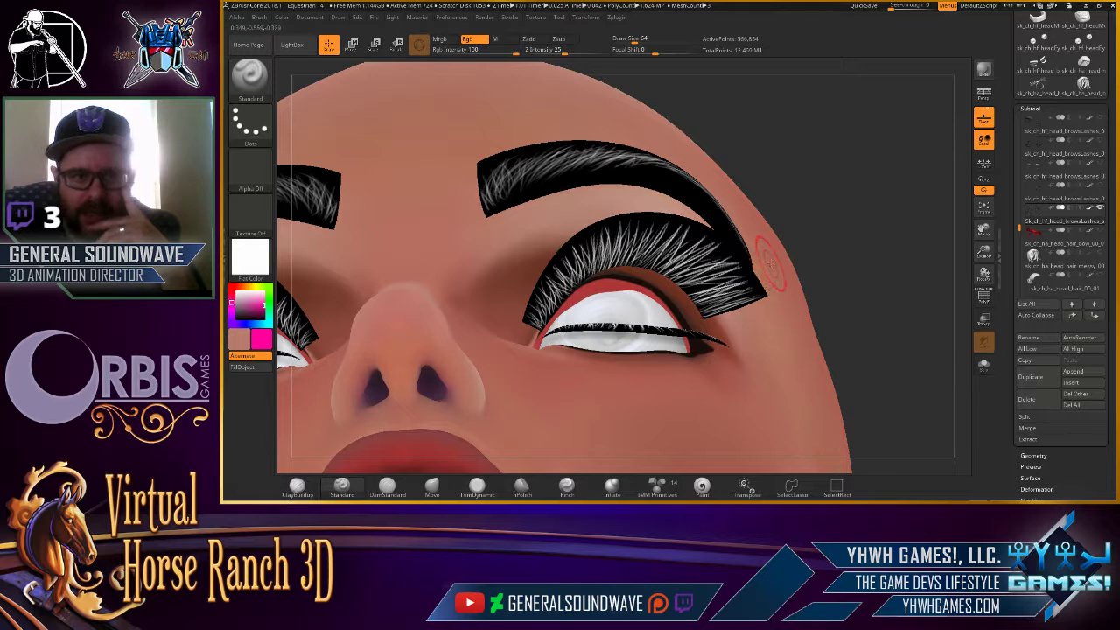
pyautogui.moveTo(700, 238)
pyautogui.mouseDown()
pyautogui.moveTo(723, 290)
pyautogui.moveTo(765, 299)
pyautogui.mouseUp()
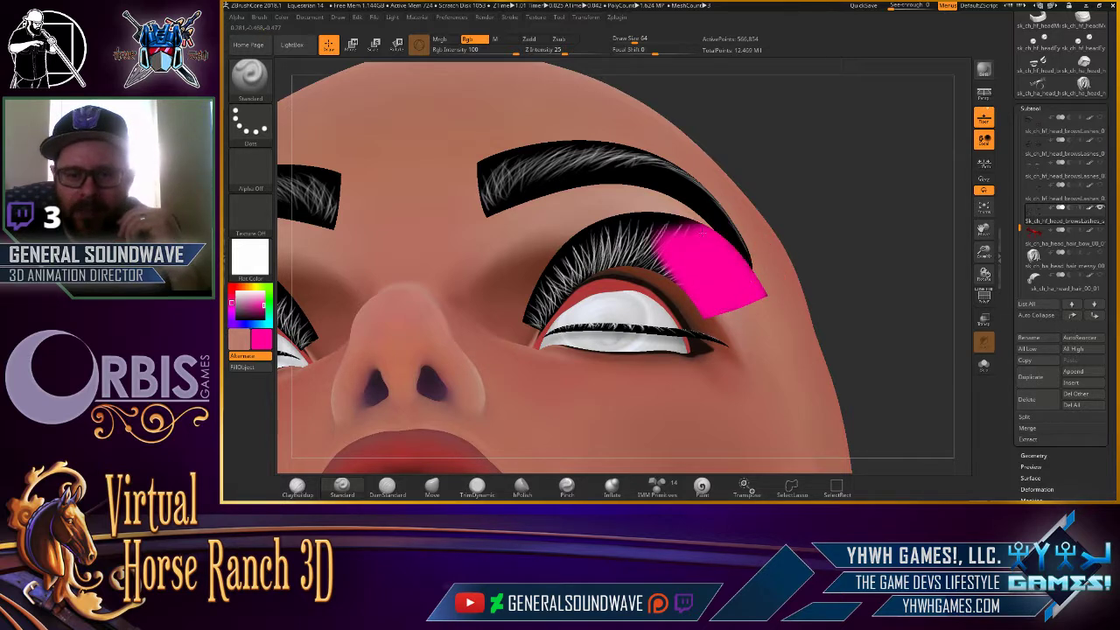
pyautogui.moveTo(700, 225)
pyautogui.mouseDown()
pyautogui.moveTo(604, 226)
pyautogui.moveTo(547, 278)
pyautogui.moveTo(526, 320)
pyautogui.moveTo(595, 266)
pyautogui.moveTo(656, 241)
pyautogui.moveTo(671, 281)
pyautogui.mouseUp()
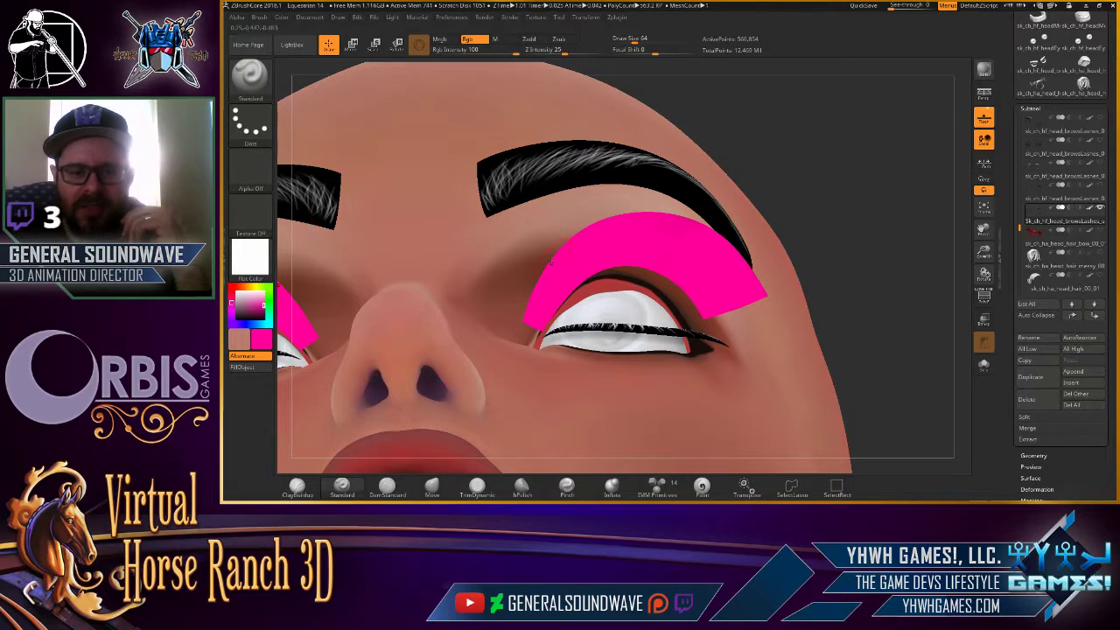
pyautogui.moveTo(521, 311)
pyautogui.mouseDown(button='right')
pyautogui.moveTo(775, 163)
pyautogui.moveTo(854, 150)
pyautogui.mouseUp(button='right')
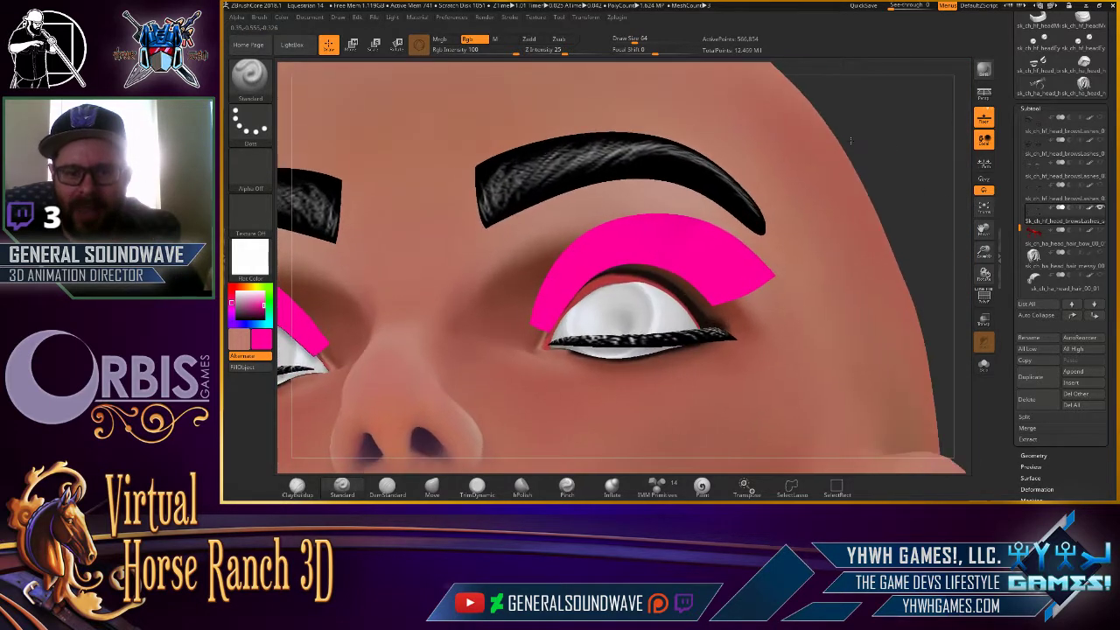
pyautogui.moveTo(854, 149)
pyautogui.mouseDown(button='right')
pyautogui.moveTo(853, 133)
pyautogui.moveTo(817, 131)
pyautogui.mouseUp(button='right')
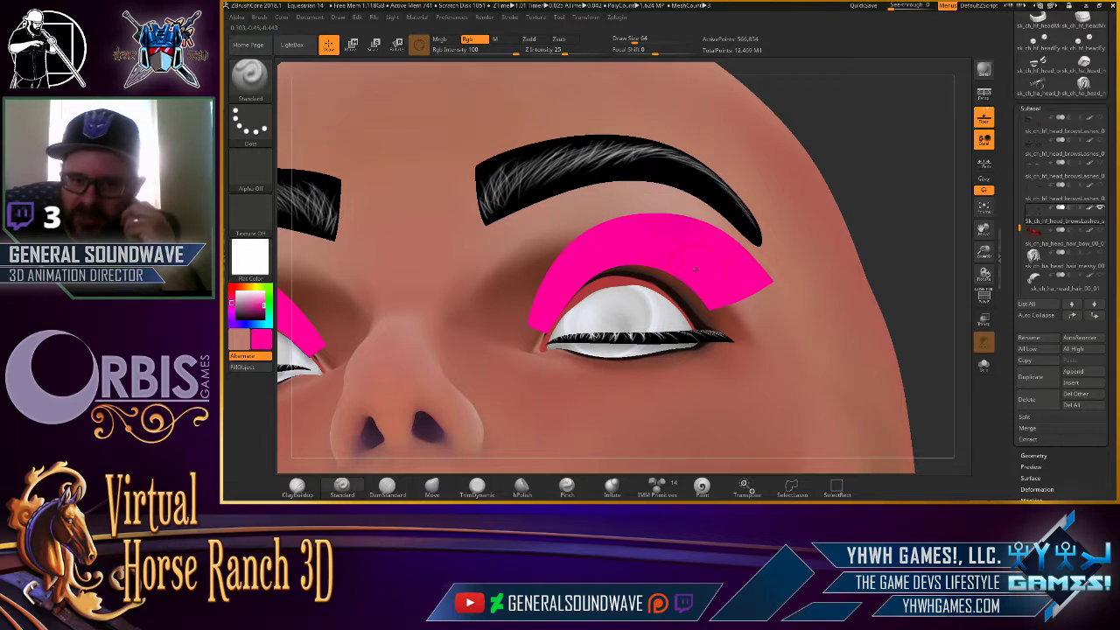
pyautogui.moveTo(257, 300)
pyautogui.mouseDown()
pyautogui.moveTo(269, 295)
pyautogui.moveTo(254, 299)
pyautogui.mouseUp()
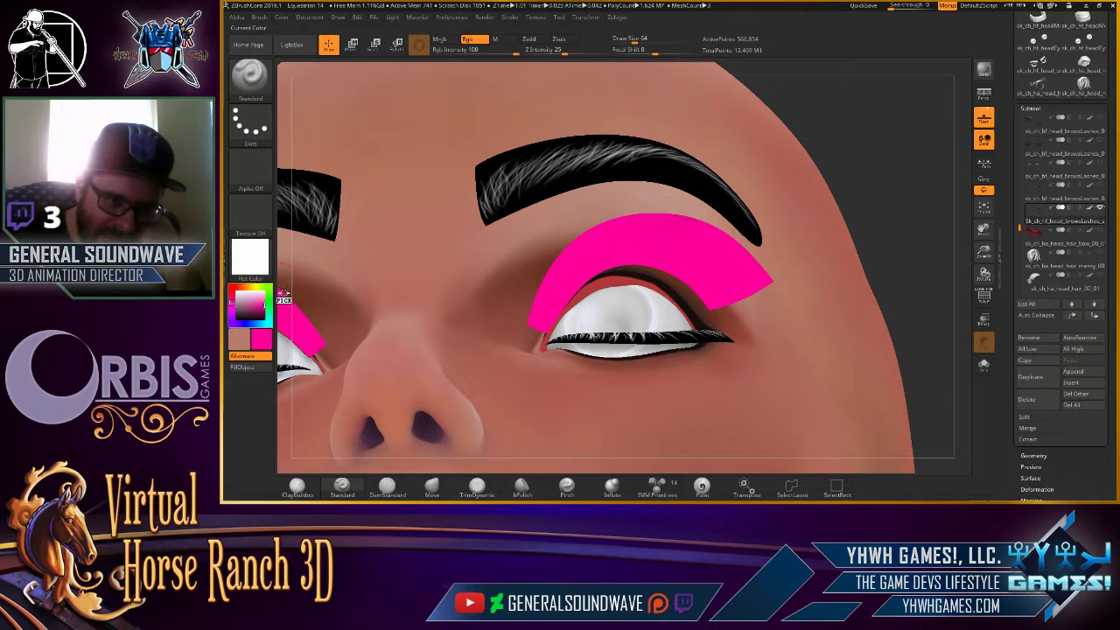
# Repaint both eyeshadow arcs in a lighter, slightly more saturated pink instead of bright magenta.
pyautogui.moveTo(254, 298); pyautogui.dragTo(576, 274)
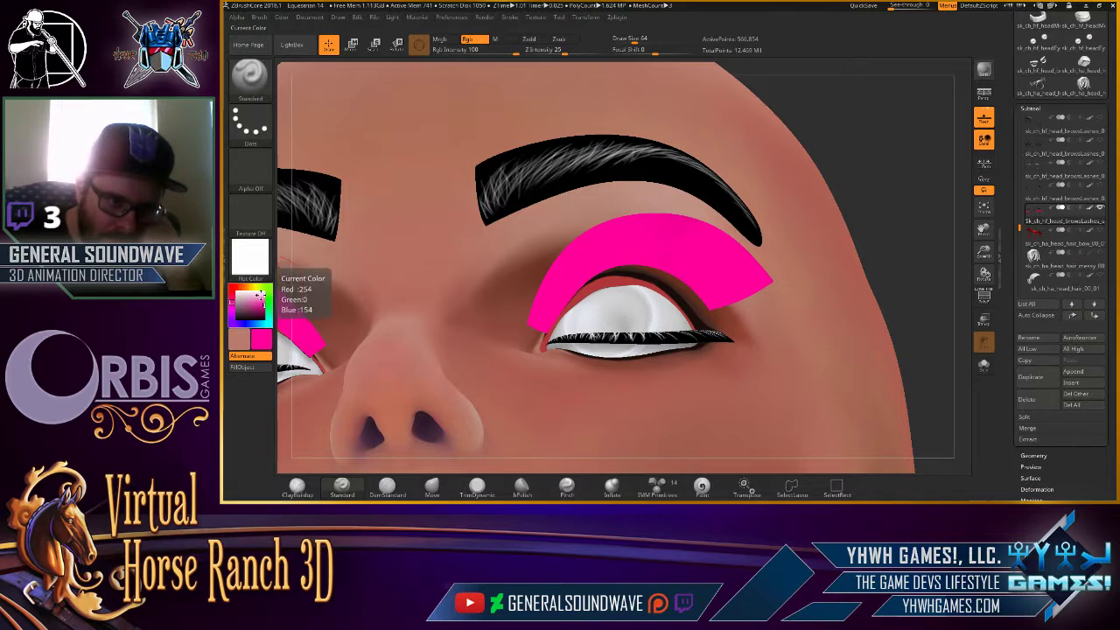
pyautogui.click(264, 293)
pyautogui.moveTo(265, 293)
pyautogui.mouseDown()
pyautogui.moveTo(274, 286)
pyautogui.moveTo(265, 301)
pyautogui.mouseUp()
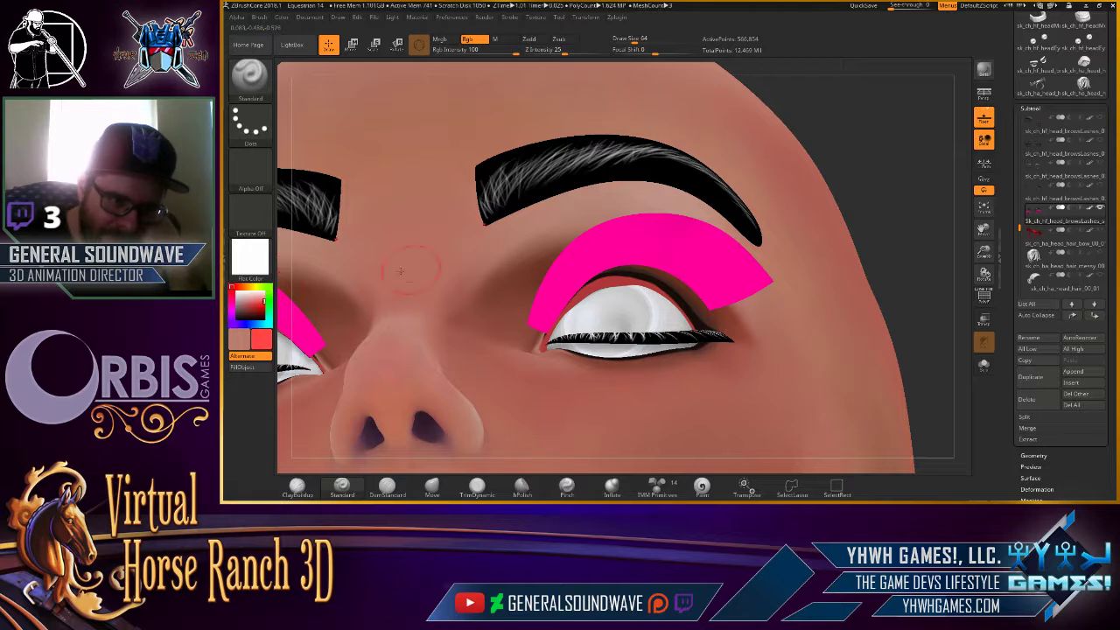
pyautogui.press('c')
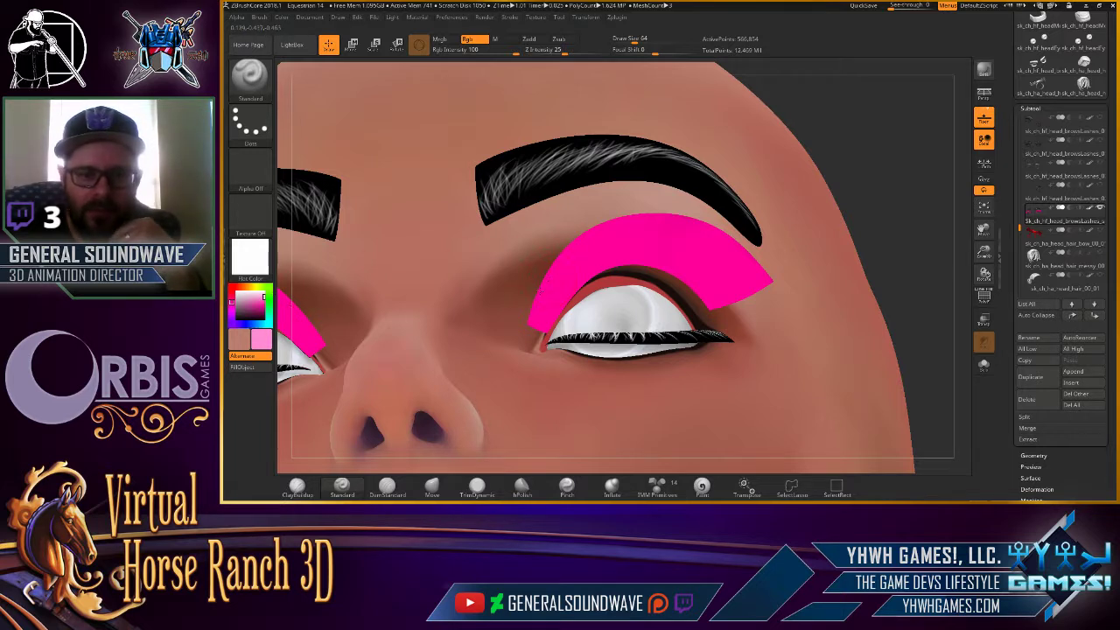
pyautogui.moveTo(561, 259); pyautogui.dragTo(602, 214)
pyautogui.moveTo(543, 299)
pyautogui.mouseDown()
pyautogui.moveTo(625, 227)
pyautogui.moveTo(765, 280)
pyautogui.mouseUp()
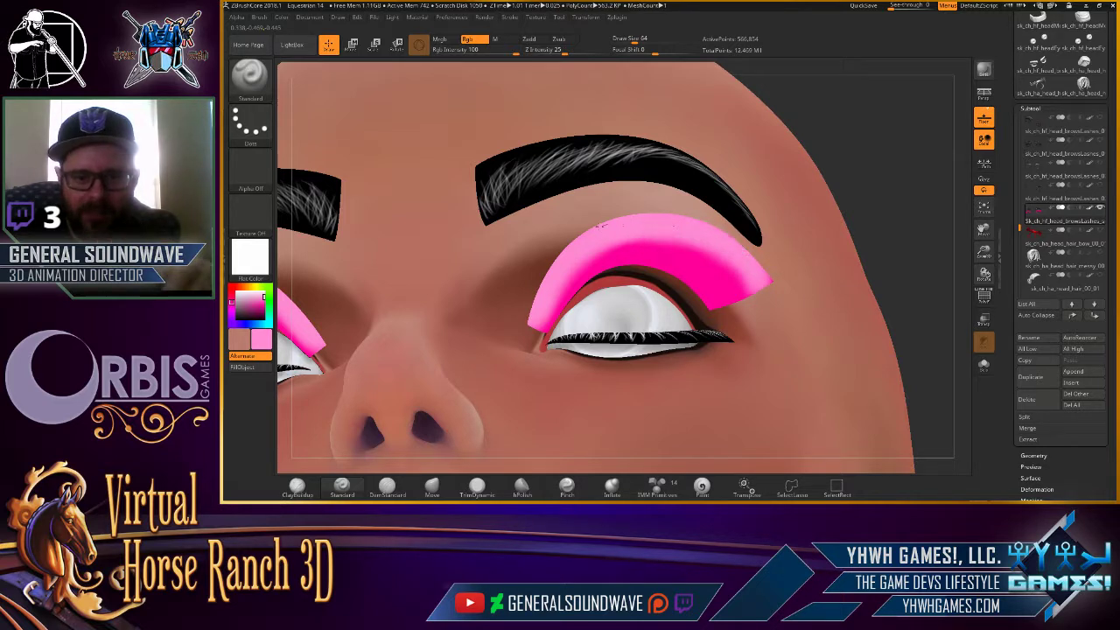
pyautogui.click(1037, 108)
pyautogui.click(1037, 109)
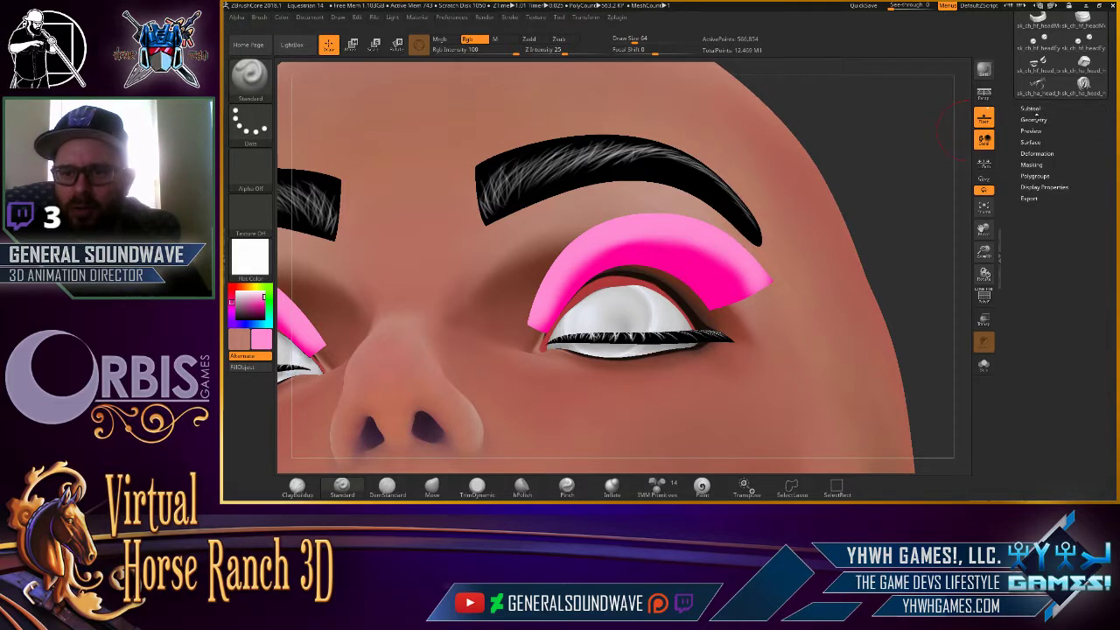
pyautogui.click(1034, 120)
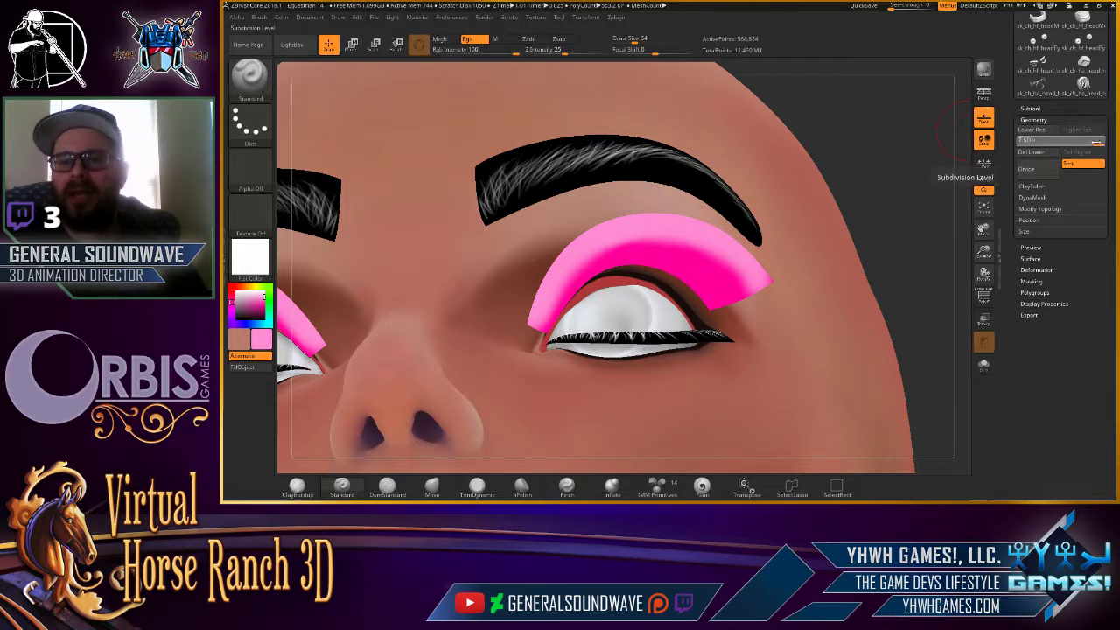
pyautogui.click(1047, 140)
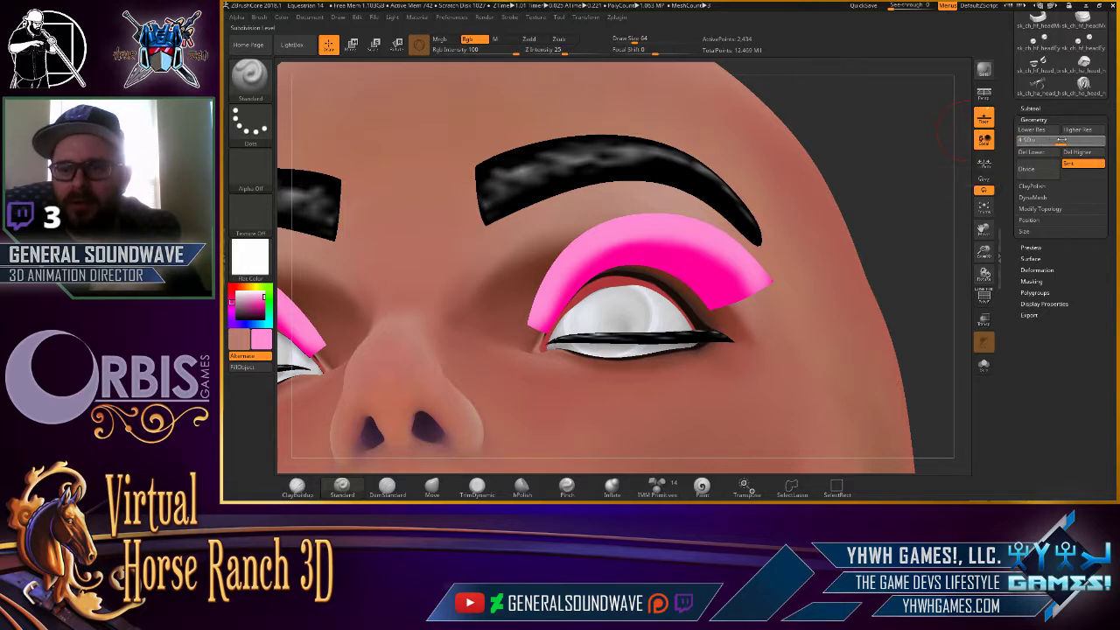
pyautogui.click(1061, 140)
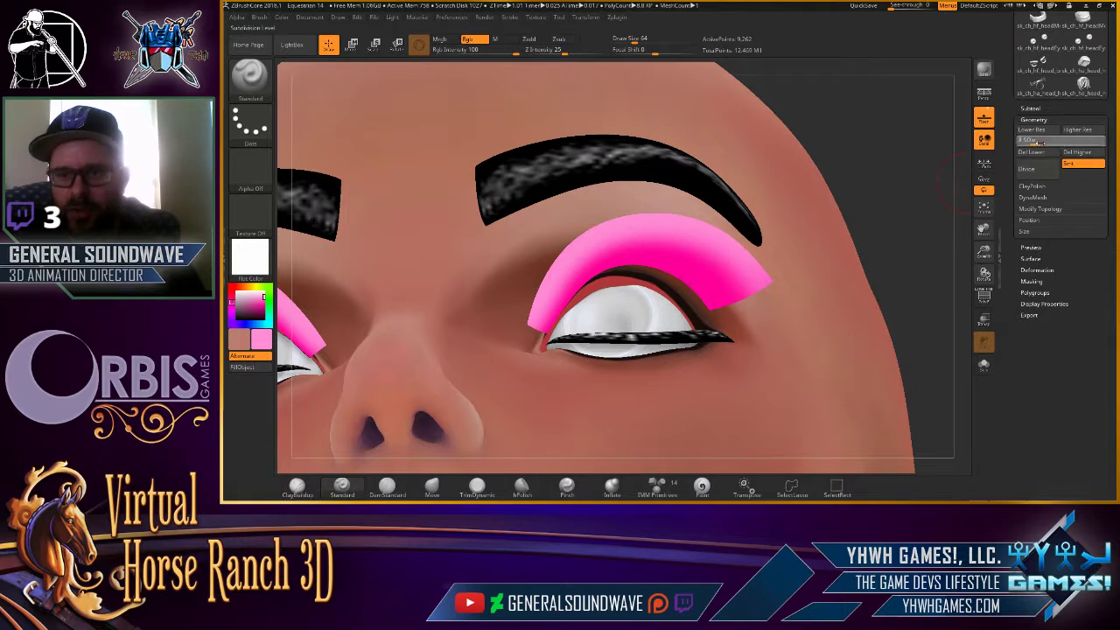
pyautogui.hotkey('shift', 'd')
pyautogui.hotkey('shift', 'd')
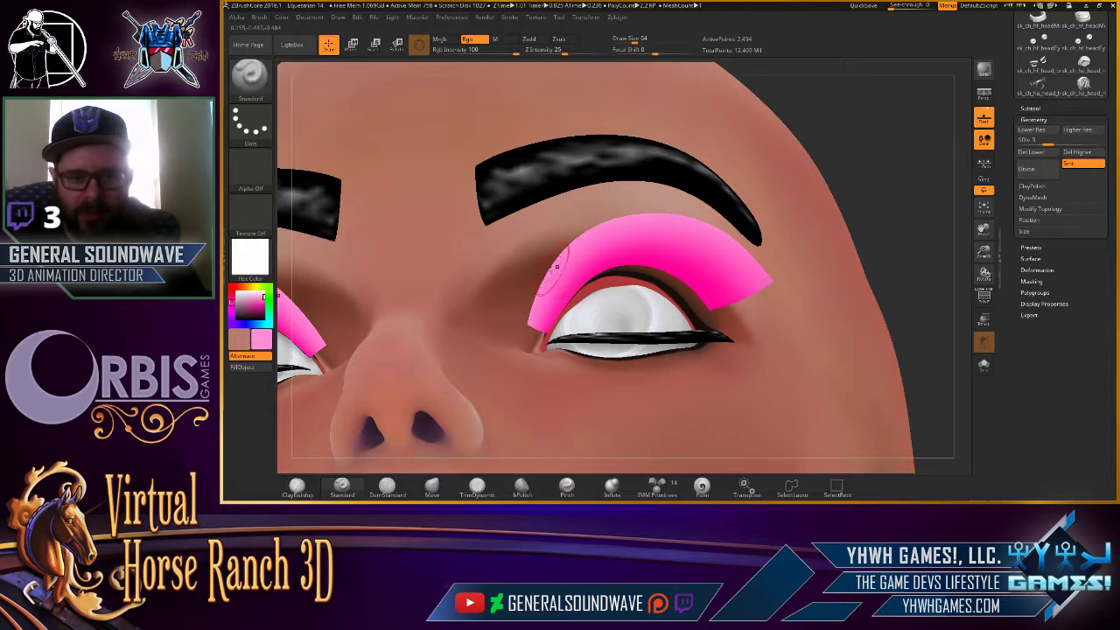
# Zoom in on the eye, shrink Draw Size to 40, and smooth the eyeshadow edge.
pyautogui.keyDown('ctrl'); pyautogui.moveTo(550, 280); pyautogui.dragTo(775, 246, button='right'); pyautogui.keyUp('ctrl')
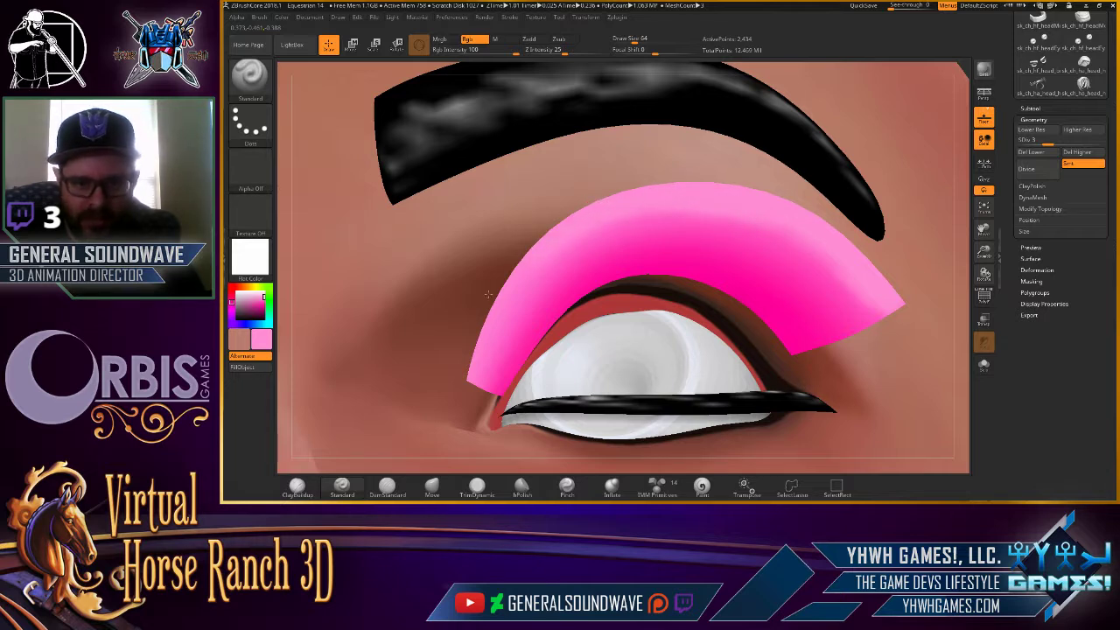
pyautogui.press('[')
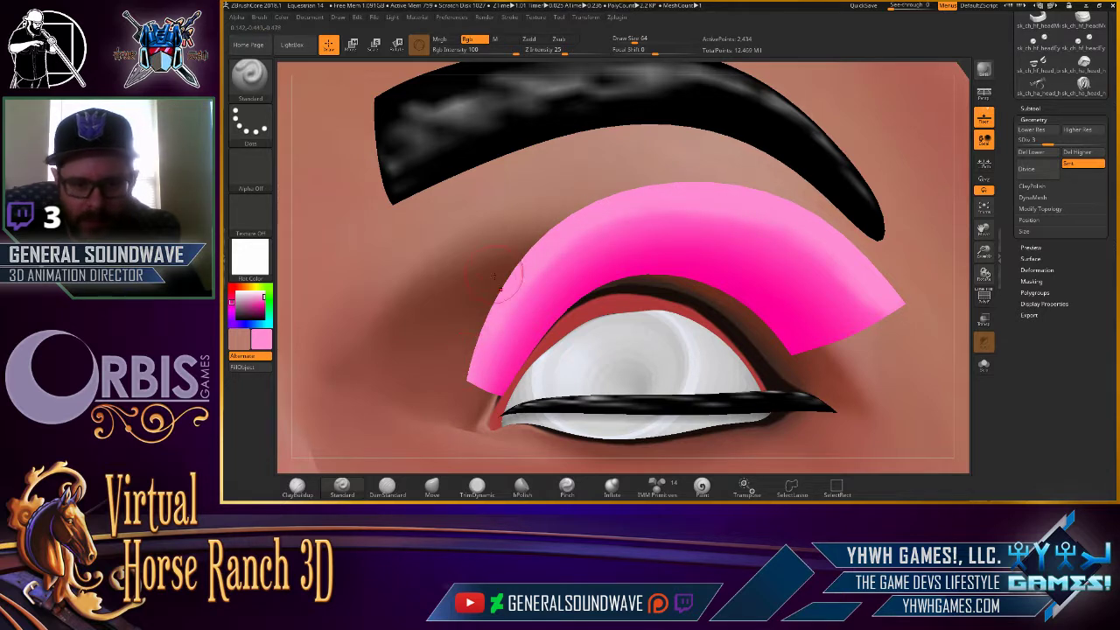
pyautogui.press('[')
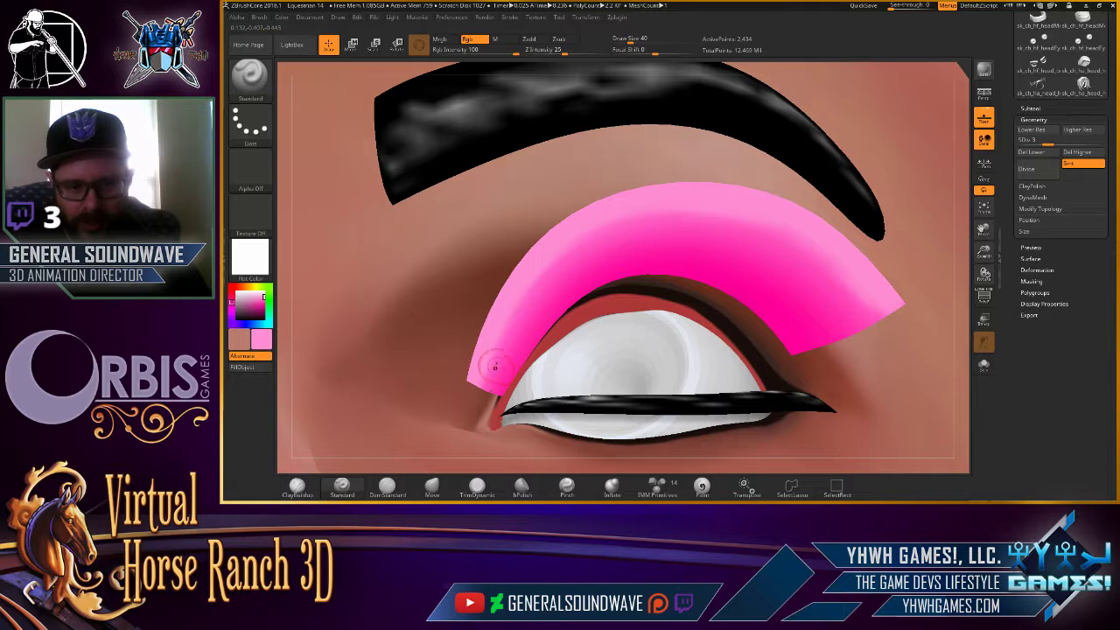
pyautogui.press('shift')
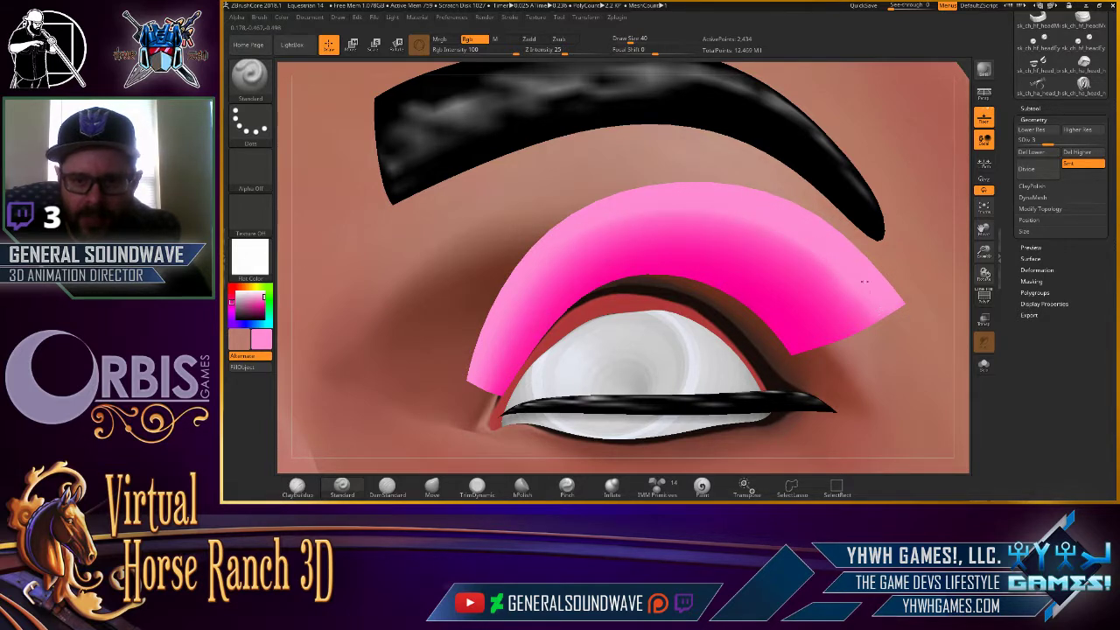
pyautogui.press('shift')
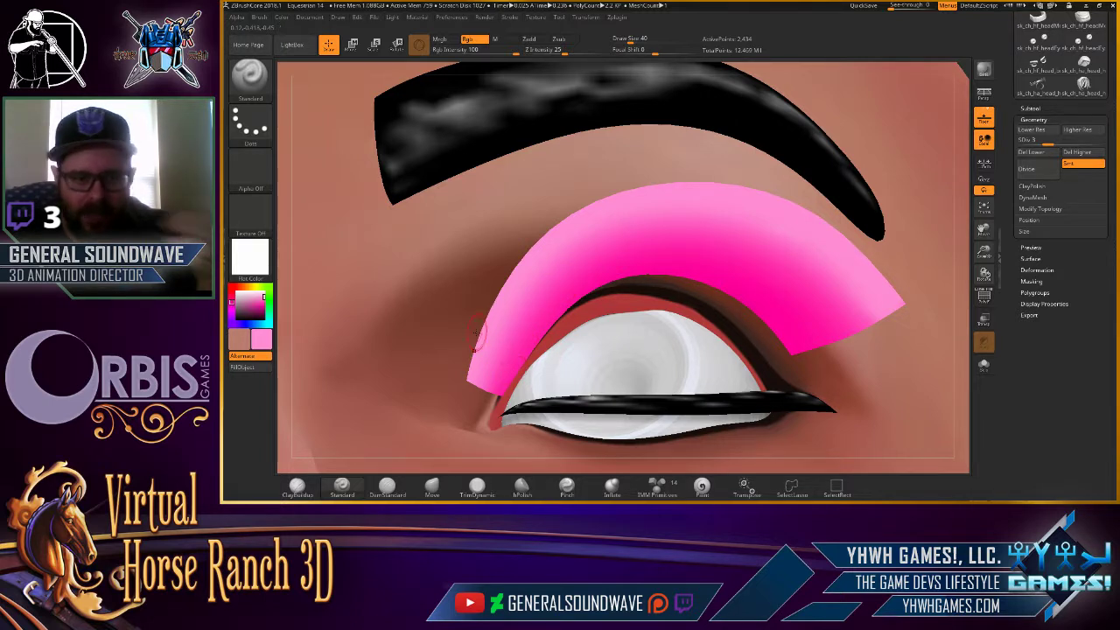
# Sample the skin tone, paint over the eyeshadow's inner tip, and smooth it.
pyautogui.moveTo(249, 303)
pyautogui.mouseDown()
pyautogui.moveTo(296, 311)
pyautogui.moveTo(700, 283)
pyautogui.mouseUp()
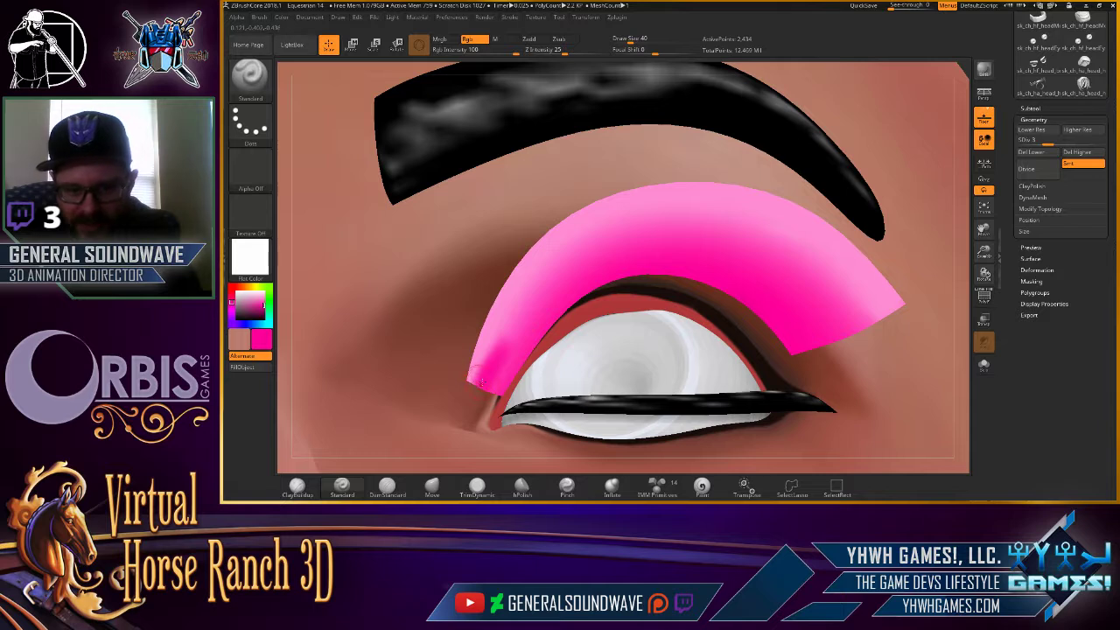
pyautogui.moveTo(482, 382)
pyautogui.mouseDown()
pyautogui.moveTo(503, 364)
pyautogui.moveTo(502, 348)
pyautogui.mouseUp()
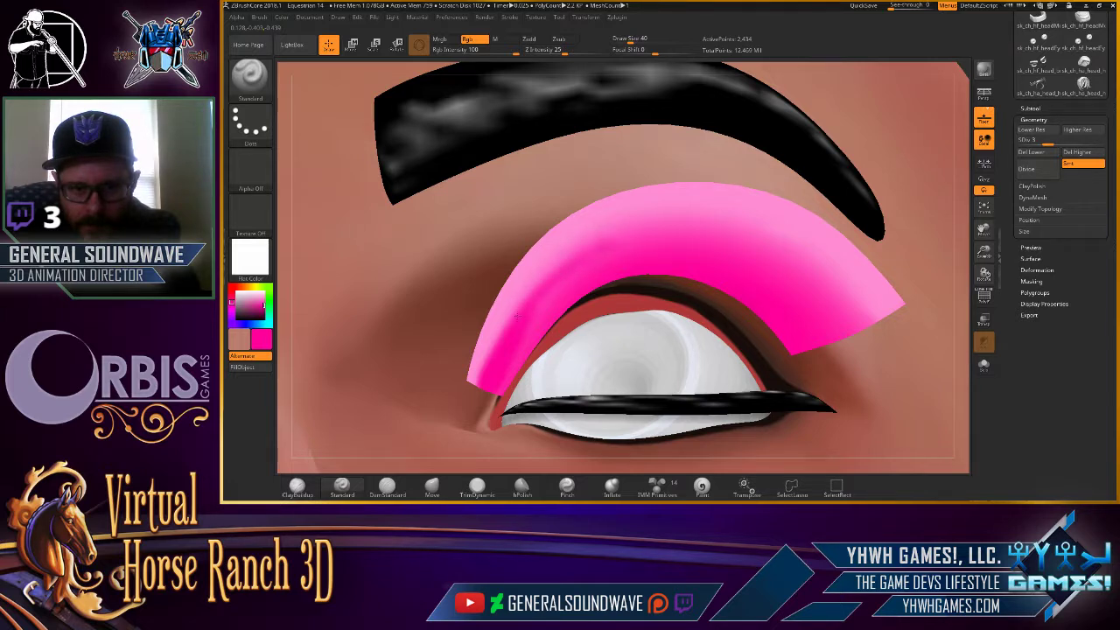
pyautogui.press('shift')
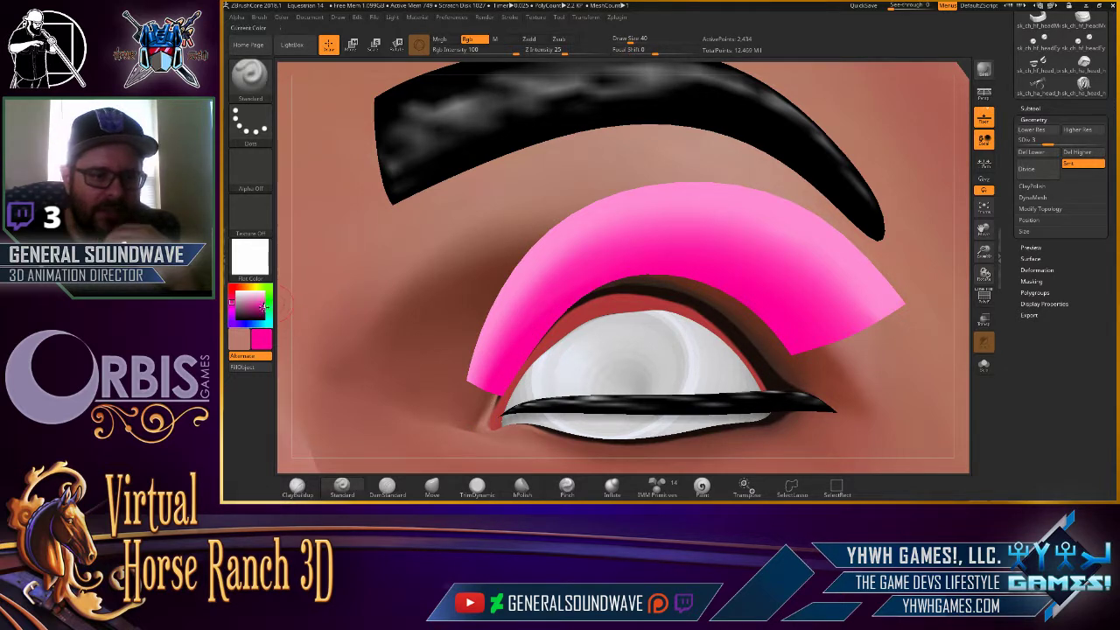
# Shade the lid crease under the eyeshadow dark magenta, from the inner corner to the outer eye.
pyautogui.click(262, 311)
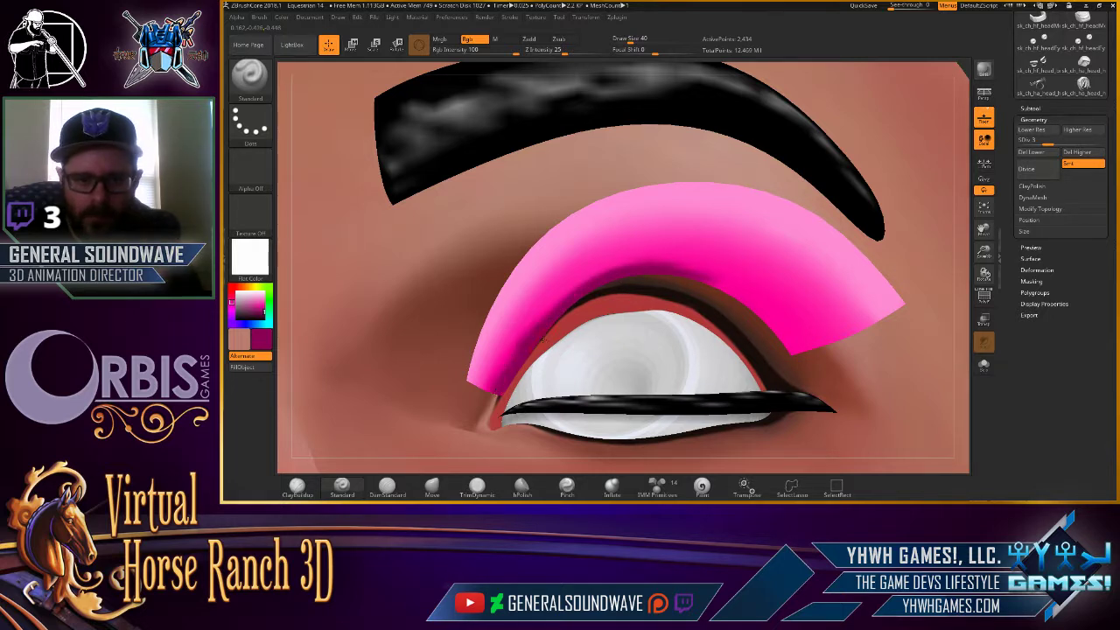
pyautogui.moveTo(549, 335); pyautogui.dragTo(495, 399)
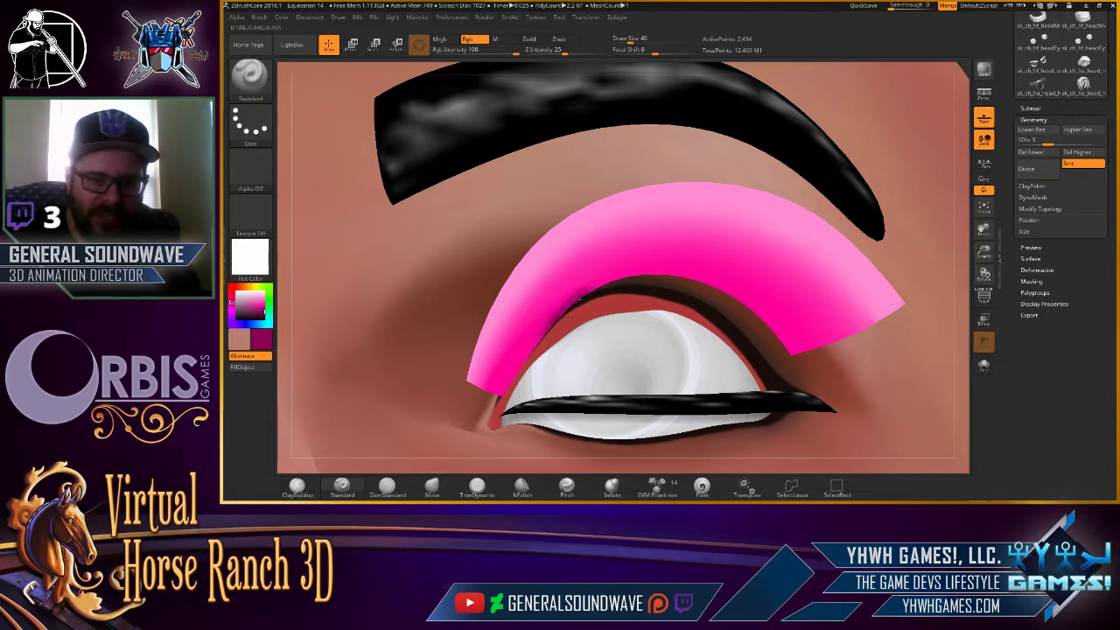
pyautogui.moveTo(532, 350); pyautogui.dragTo(645, 267)
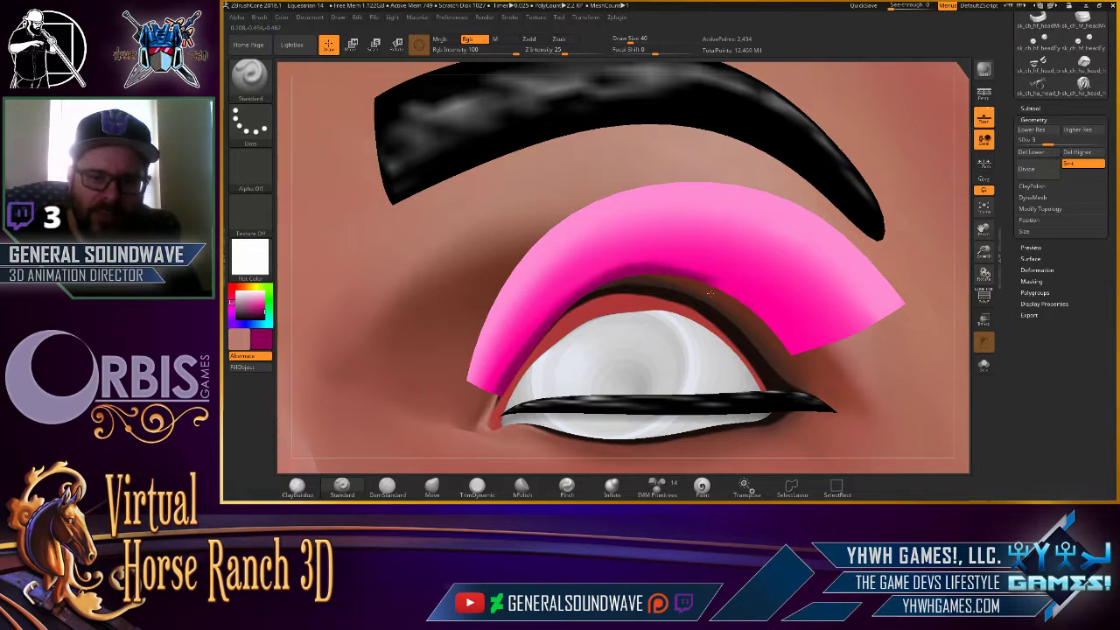
pyautogui.moveTo(711, 292)
pyautogui.mouseDown()
pyautogui.moveTo(754, 308)
pyautogui.moveTo(820, 367)
pyautogui.mouseUp()
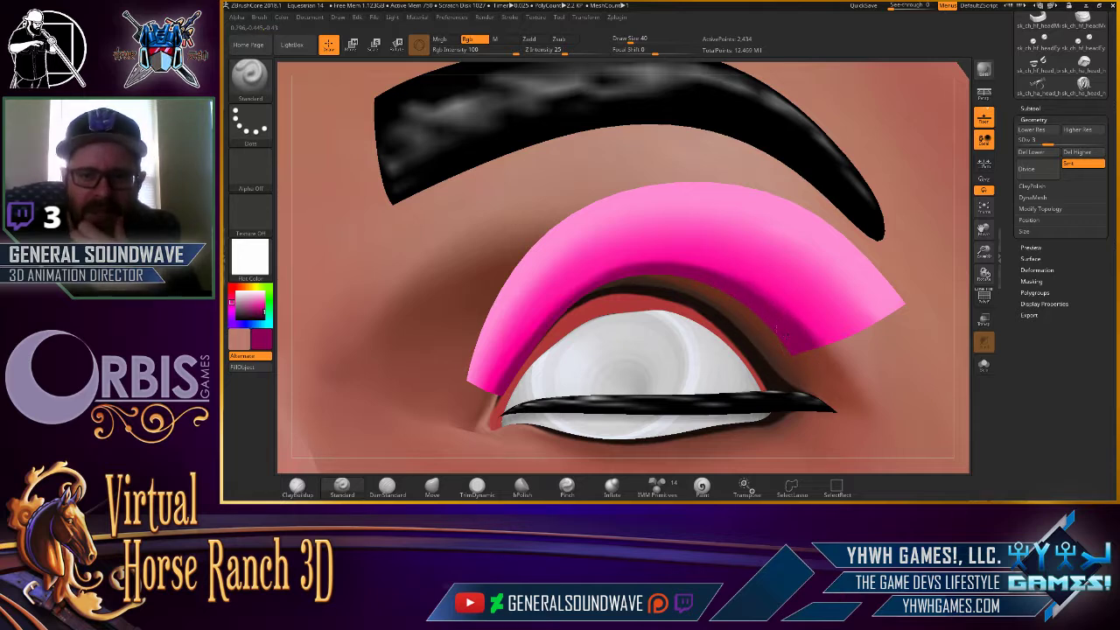
pyautogui.moveTo(582, 288); pyautogui.dragTo(535, 346)
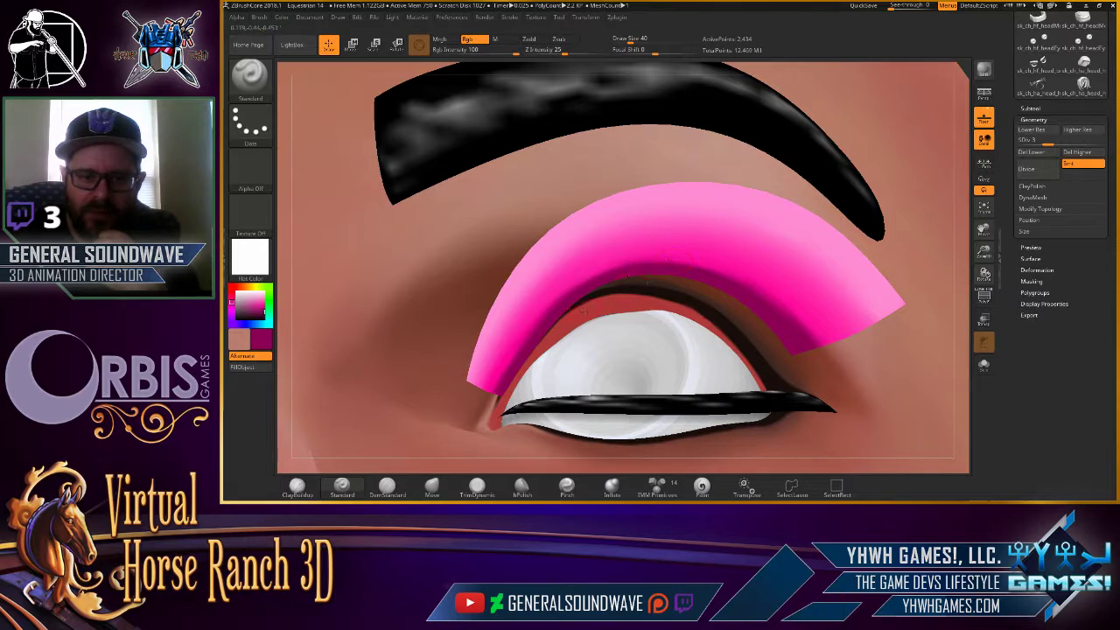
pyautogui.moveTo(585, 312); pyautogui.dragTo(594, 306)
pyautogui.moveTo(726, 285); pyautogui.dragTo(786, 316)
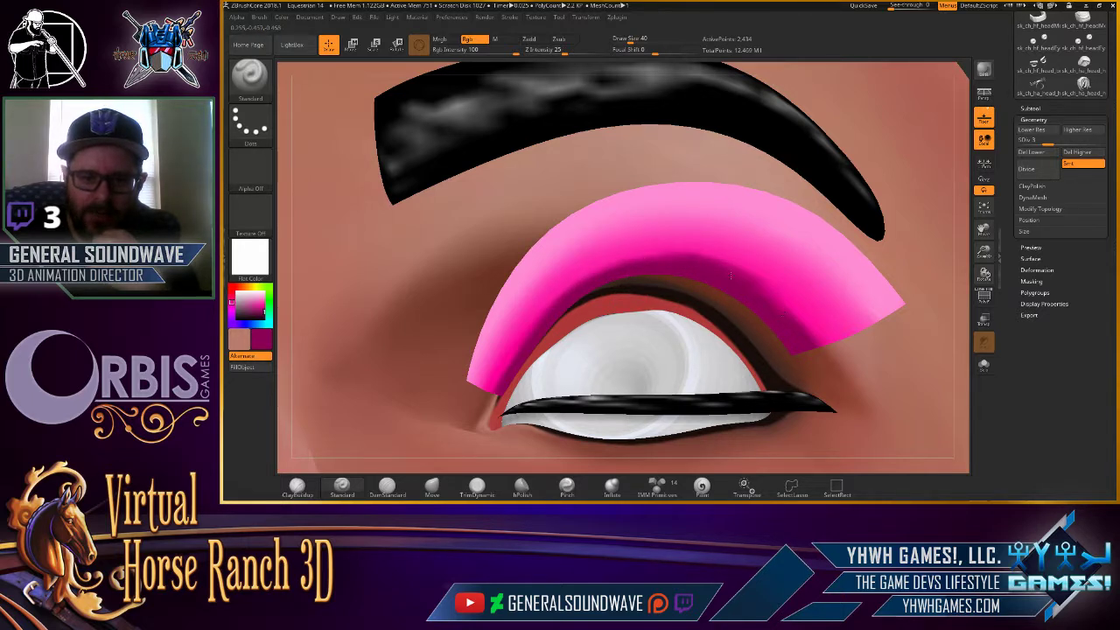
pyautogui.moveTo(731, 276)
pyautogui.mouseDown()
pyautogui.moveTo(792, 308)
pyautogui.moveTo(752, 301)
pyautogui.mouseUp()
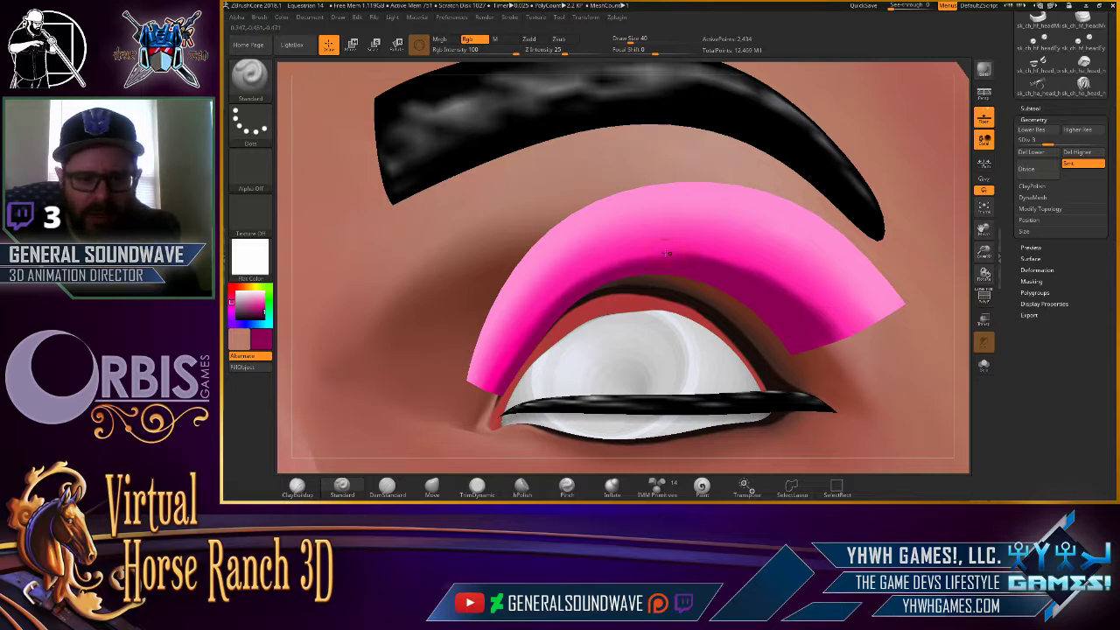
# Smooth the inner crease shading to blend it, then rotate the view around the eye.
pyautogui.moveTo(552, 299)
pyautogui.keyDown('shift'); pyautogui.mouseDown()
pyautogui.moveTo(522, 326)
pyautogui.moveTo(609, 260)
pyautogui.mouseUp(); pyautogui.keyUp('shift')
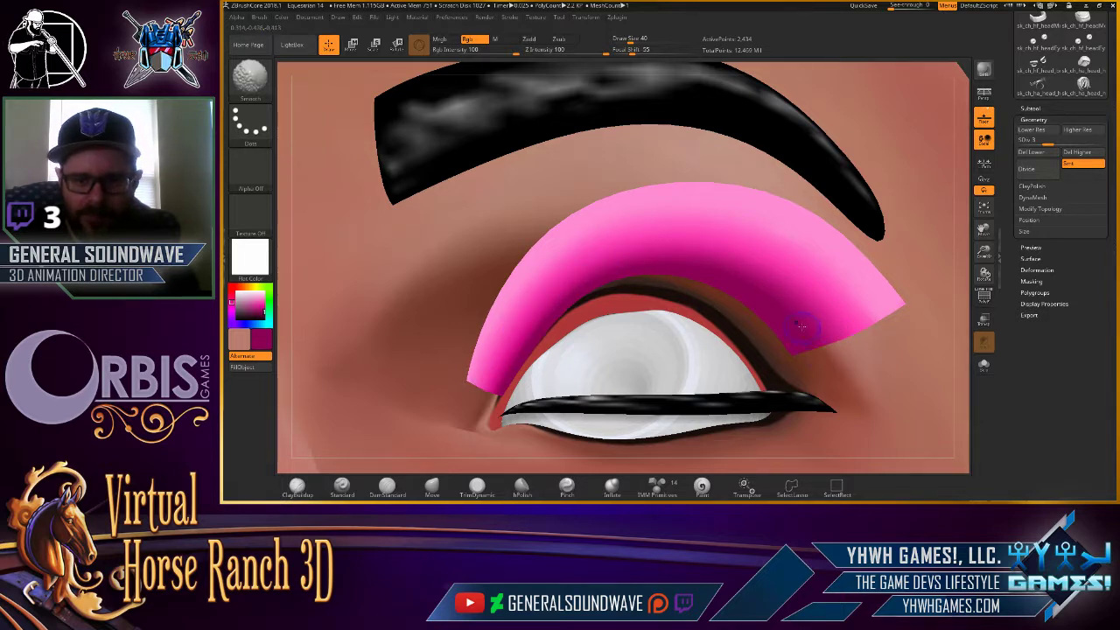
pyautogui.press('shift')
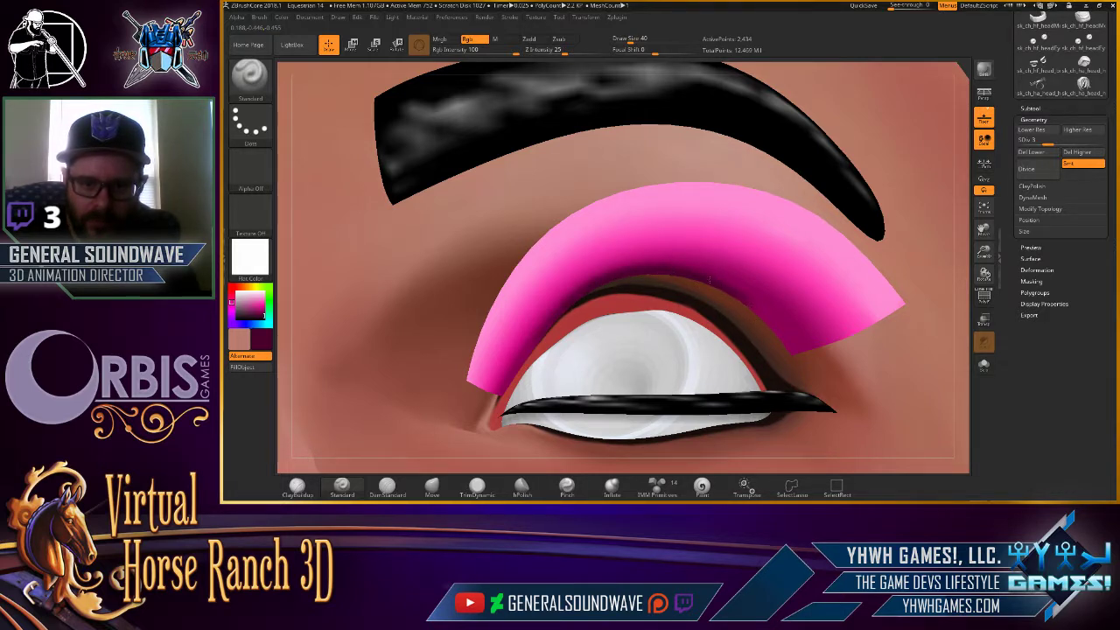
pyautogui.press('shift')
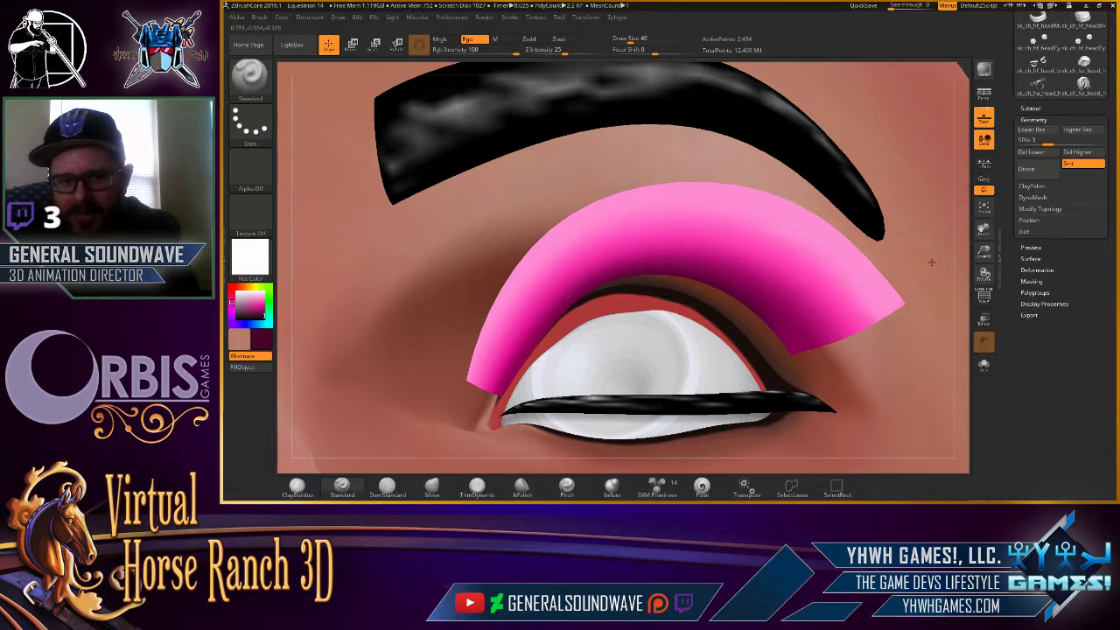
pyautogui.moveTo(949, 273)
pyautogui.mouseDown()
pyautogui.moveTo(952, 256)
pyautogui.moveTo(938, 277)
pyautogui.moveTo(964, 241)
pyautogui.moveTo(940, 270)
pyautogui.mouseUp()
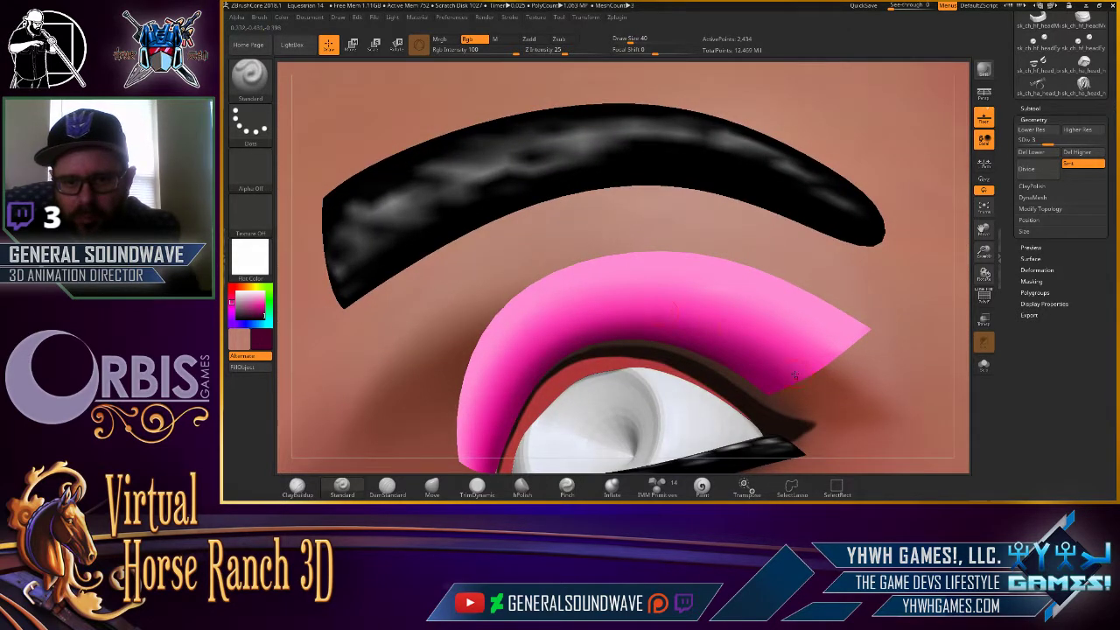
# Sample the eyeshadow pink, lower Rgb Intensity, raise Draw Size to 68, and repaint the eyeshadow evenly.
pyautogui.click(272, 305)
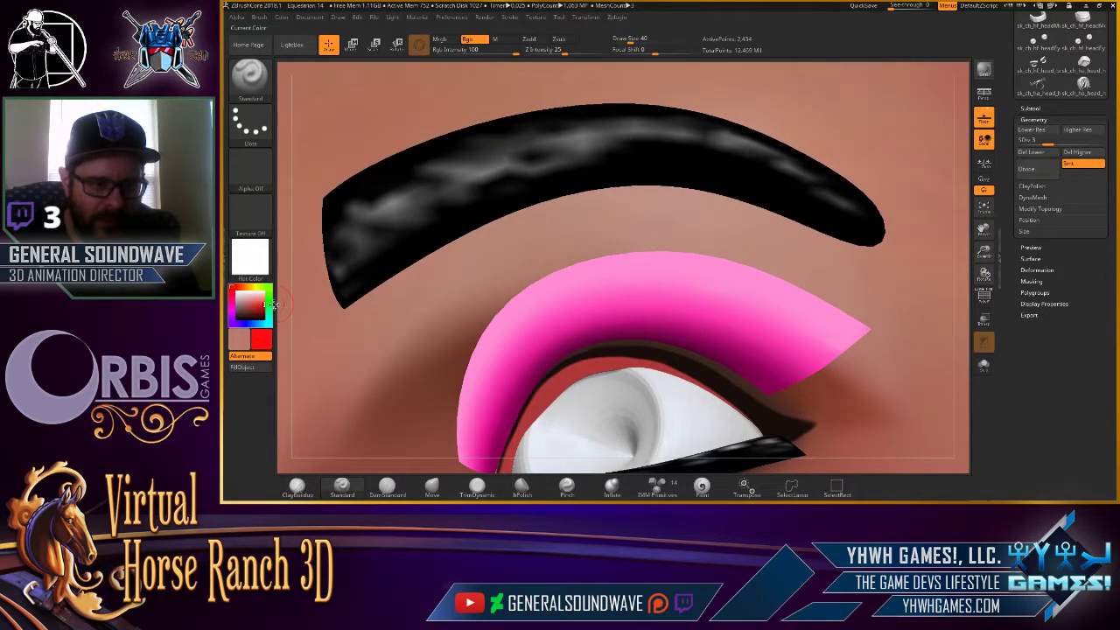
pyautogui.moveTo(271, 305); pyautogui.dragTo(676, 317)
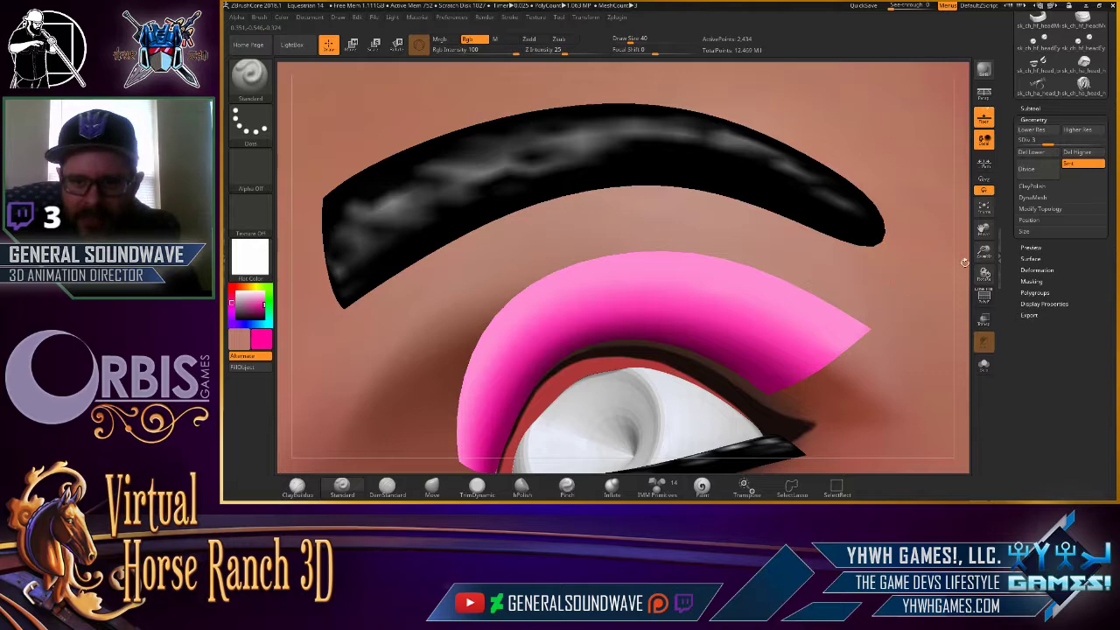
pyautogui.moveTo(966, 263)
pyautogui.mouseDown()
pyautogui.moveTo(980, 258)
pyautogui.moveTo(708, 250)
pyautogui.mouseUp()
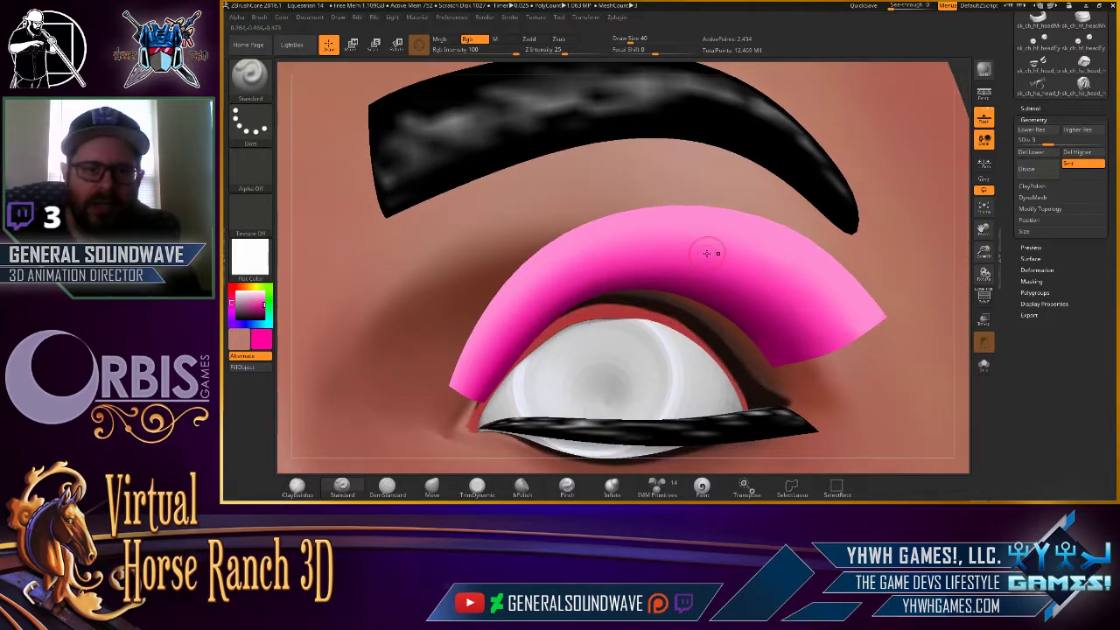
pyautogui.moveTo(491, 49); pyautogui.dragTo(473, 49)
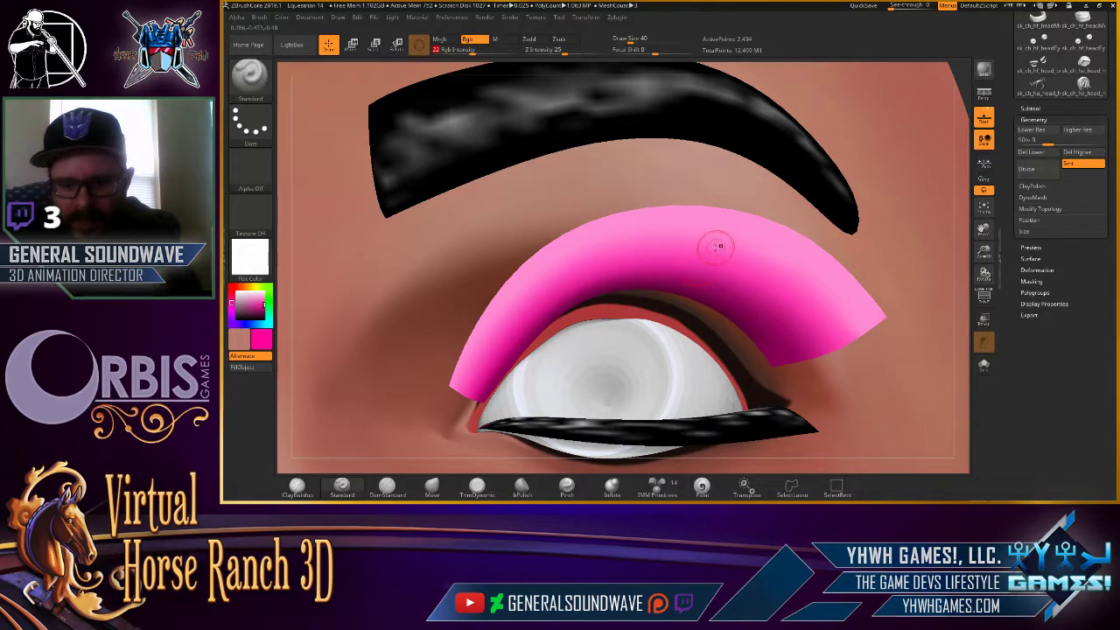
pyautogui.press(']')
pyautogui.press(']')
pyautogui.press(']')
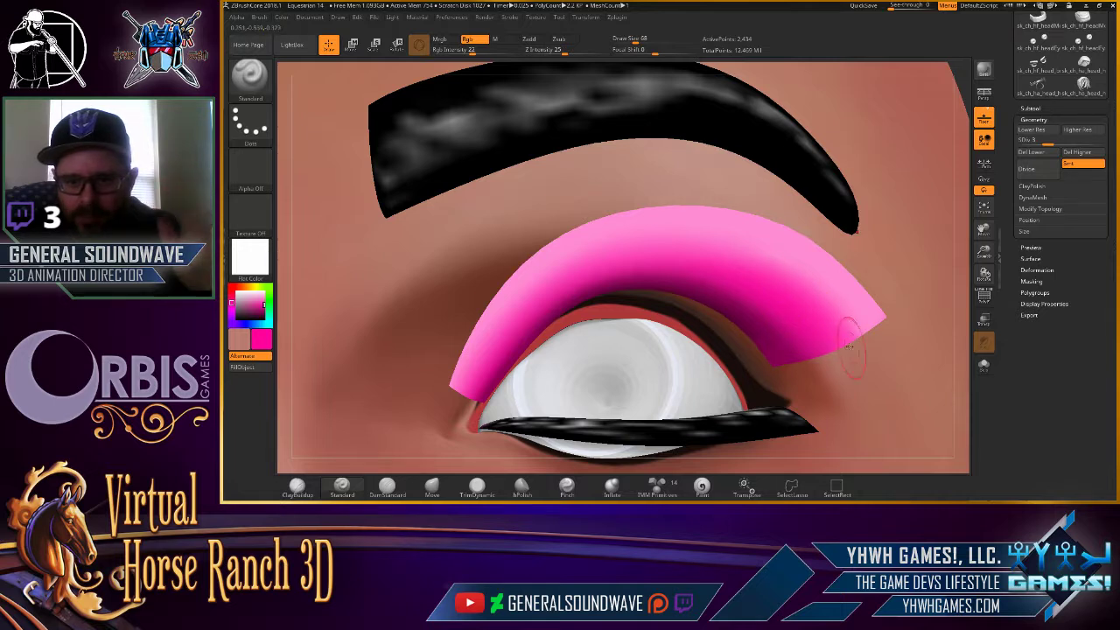
pyautogui.press('shift')
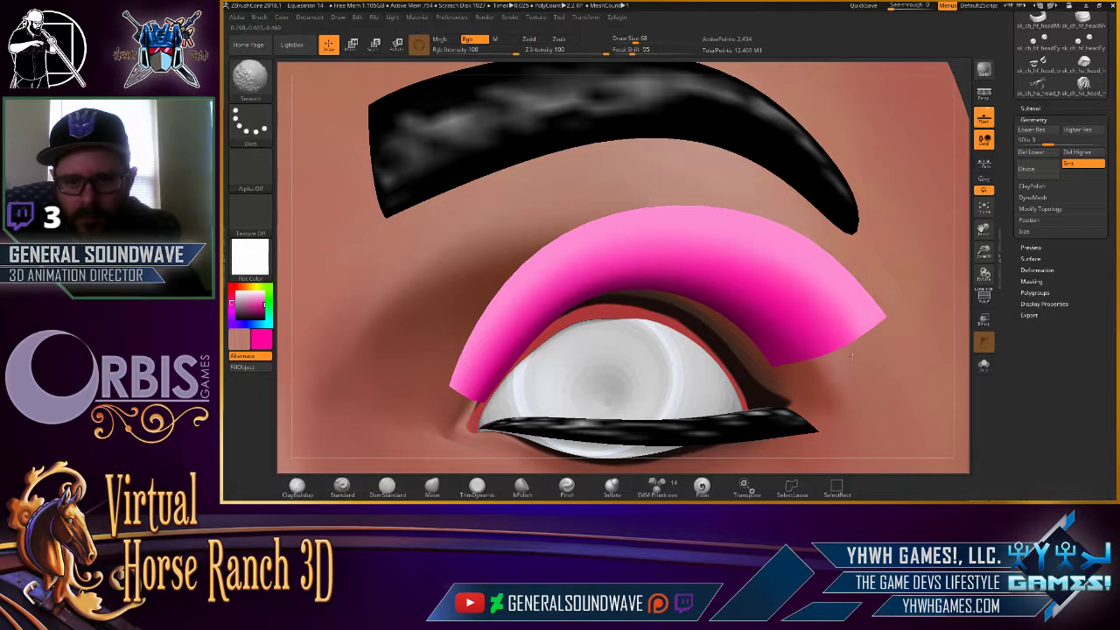
pyautogui.press('shift')
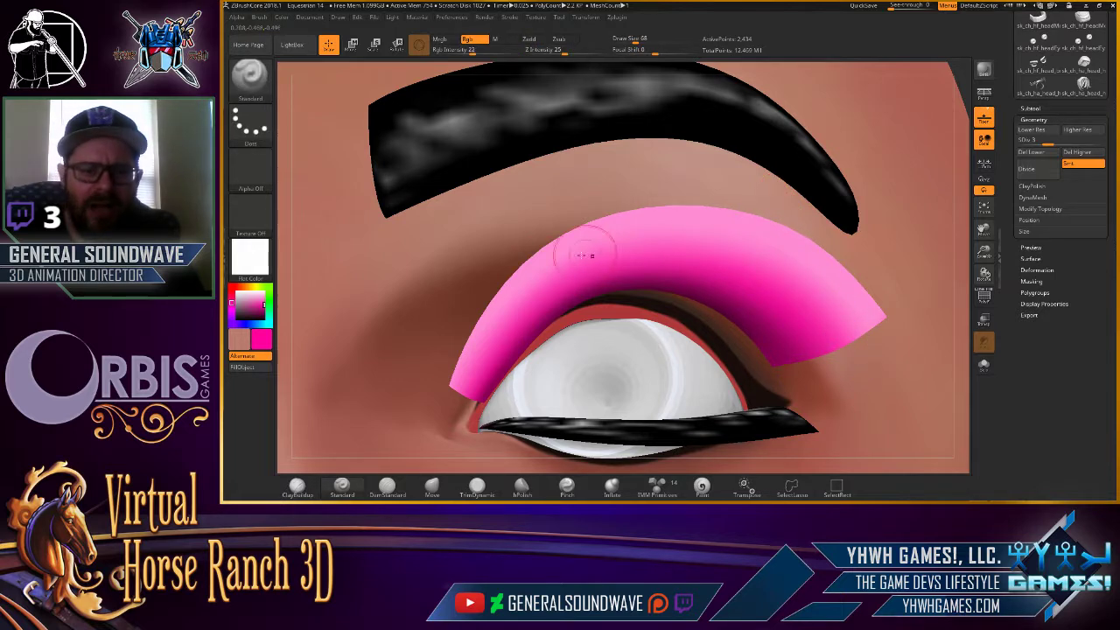
# Frame the head in a three-quarter view, then switch to the pink eye-makeup reference images.
pyautogui.press('f')
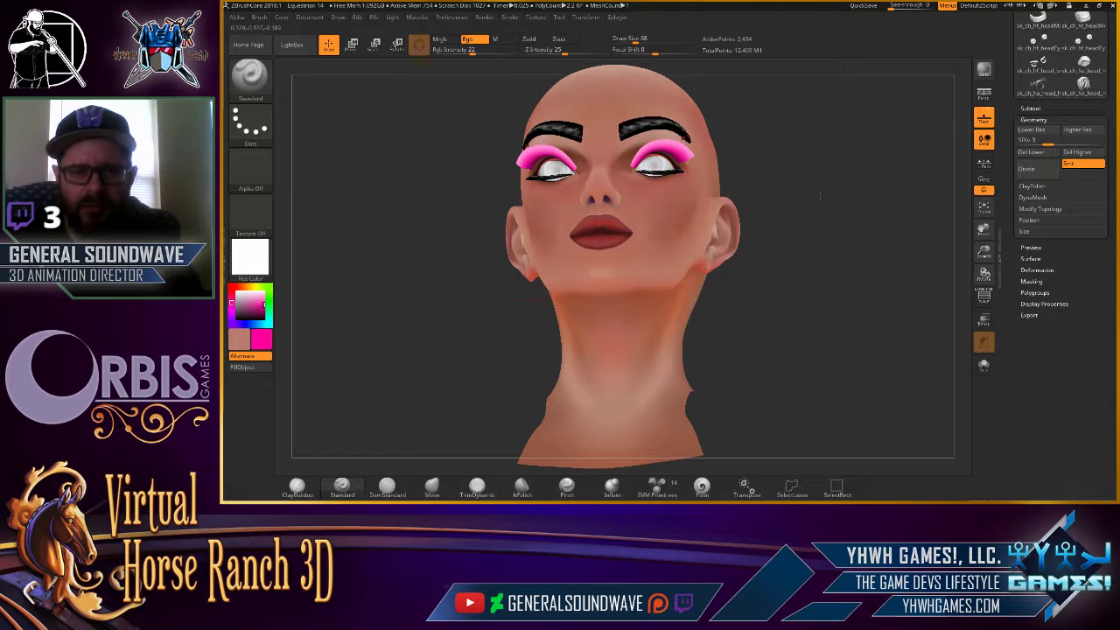
pyautogui.moveTo(820, 196)
pyautogui.mouseDown()
pyautogui.moveTo(832, 175)
pyautogui.moveTo(816, 207)
pyautogui.mouseUp()
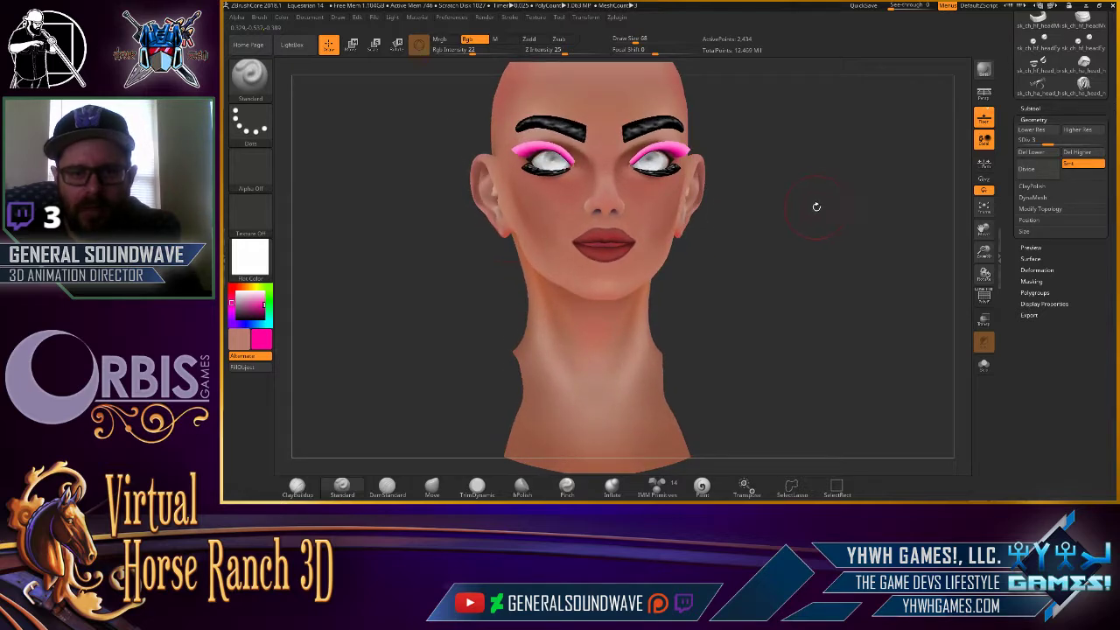
pyautogui.hotkey('alt', 'Tab')
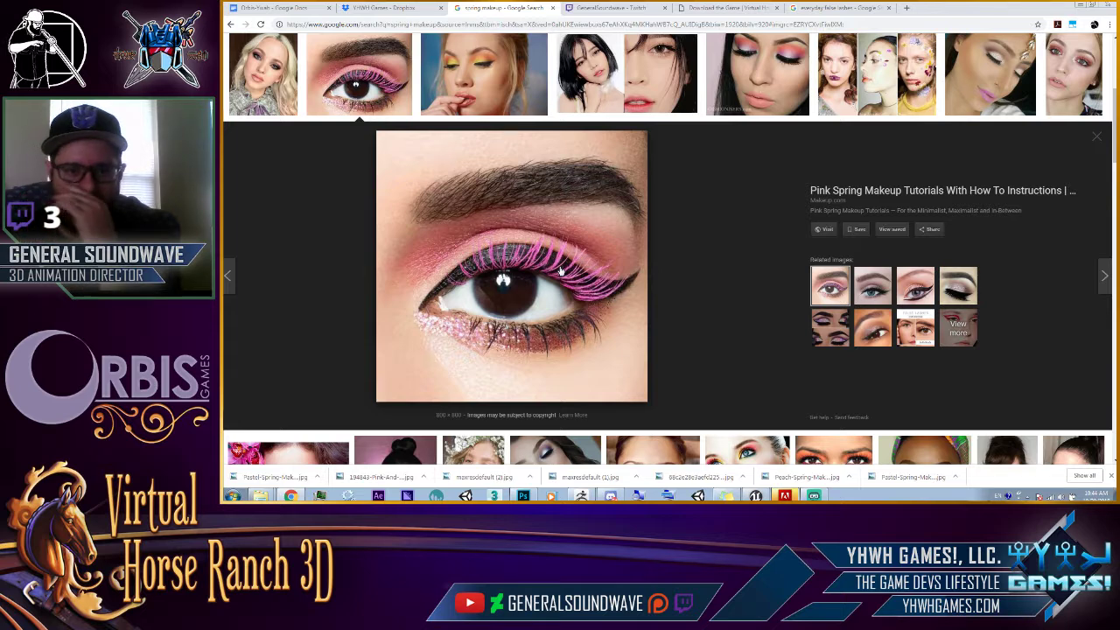
pyautogui.hotkey('alt', 'Tab')
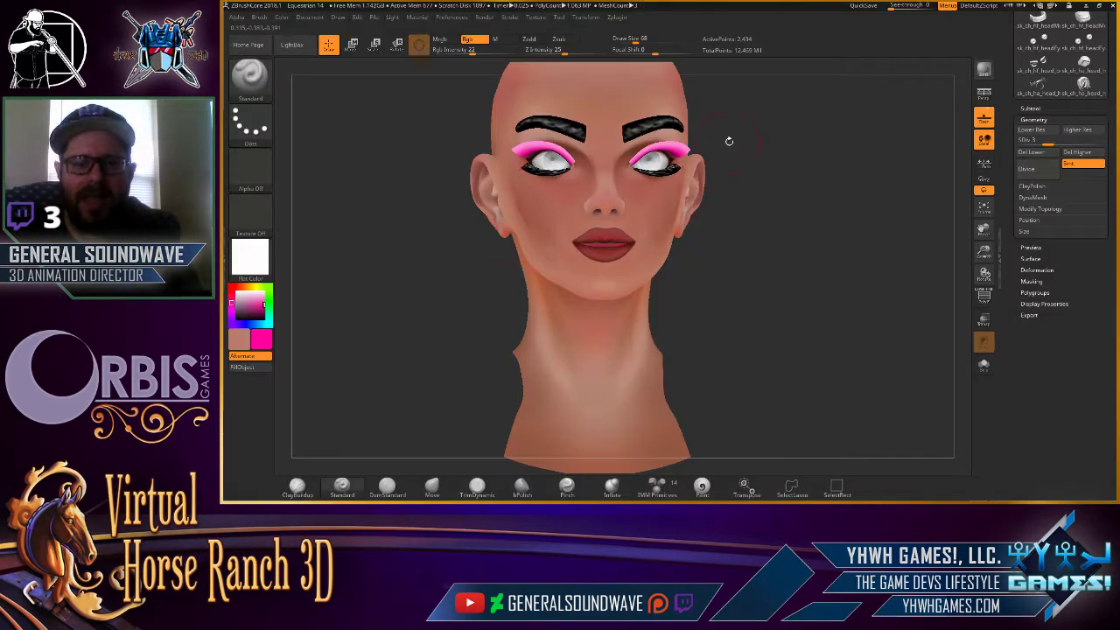
pyautogui.moveTo(788, 149)
pyautogui.mouseDown()
pyautogui.moveTo(717, 153)
pyautogui.moveTo(758, 150)
pyautogui.moveTo(664, 261)
pyautogui.moveTo(780, 277)
pyautogui.moveTo(718, 282)
pyautogui.moveTo(788, 289)
pyautogui.moveTo(752, 293)
pyautogui.moveTo(775, 302)
pyautogui.moveTo(715, 357)
pyautogui.moveTo(811, 280)
pyautogui.moveTo(702, 264)
pyautogui.mouseUp()
pyautogui.hotkey('alt', 'Tab')
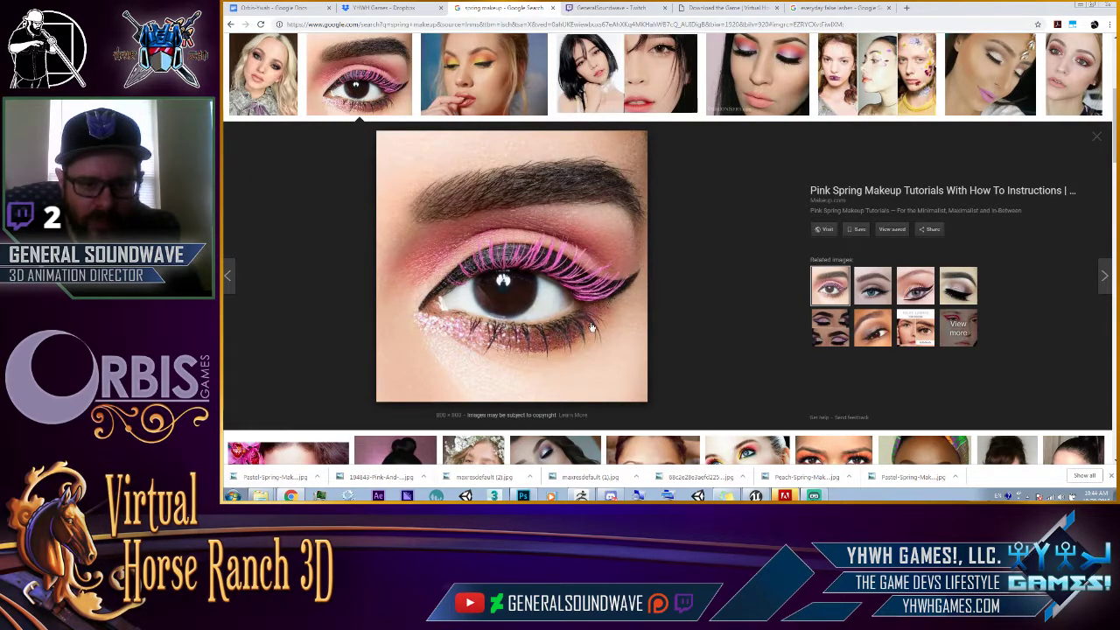
pyautogui.hotkey('alt', 'Tab')
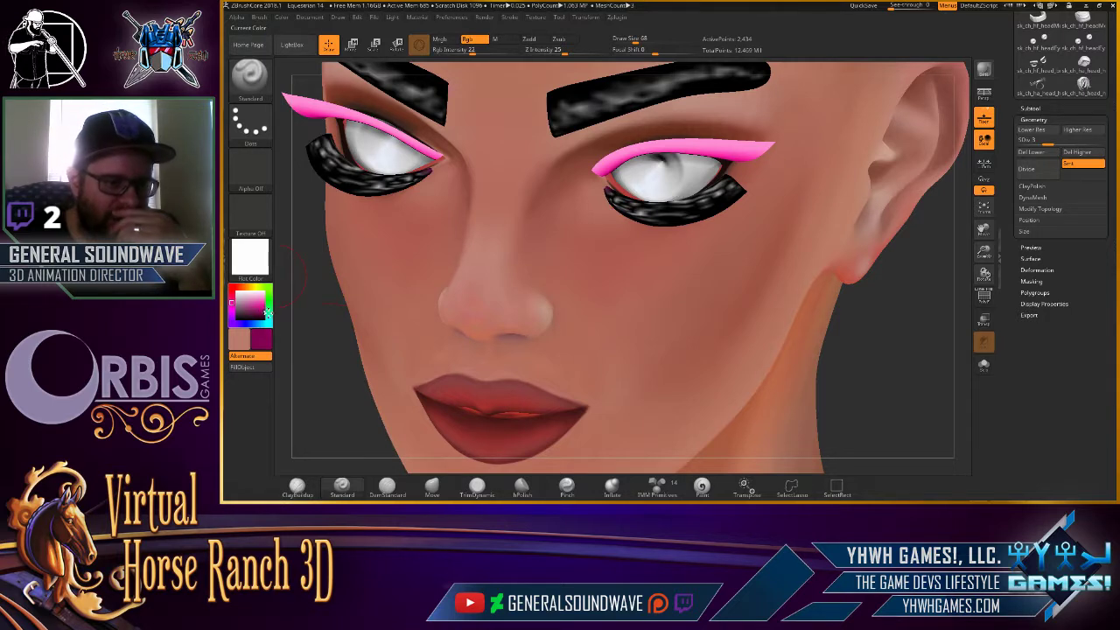
# Set a deep plum colour (about R49 G0 B30) and paint both lower eyelid pieces with it.
pyautogui.moveTo(268, 312); pyautogui.dragTo(270, 317)
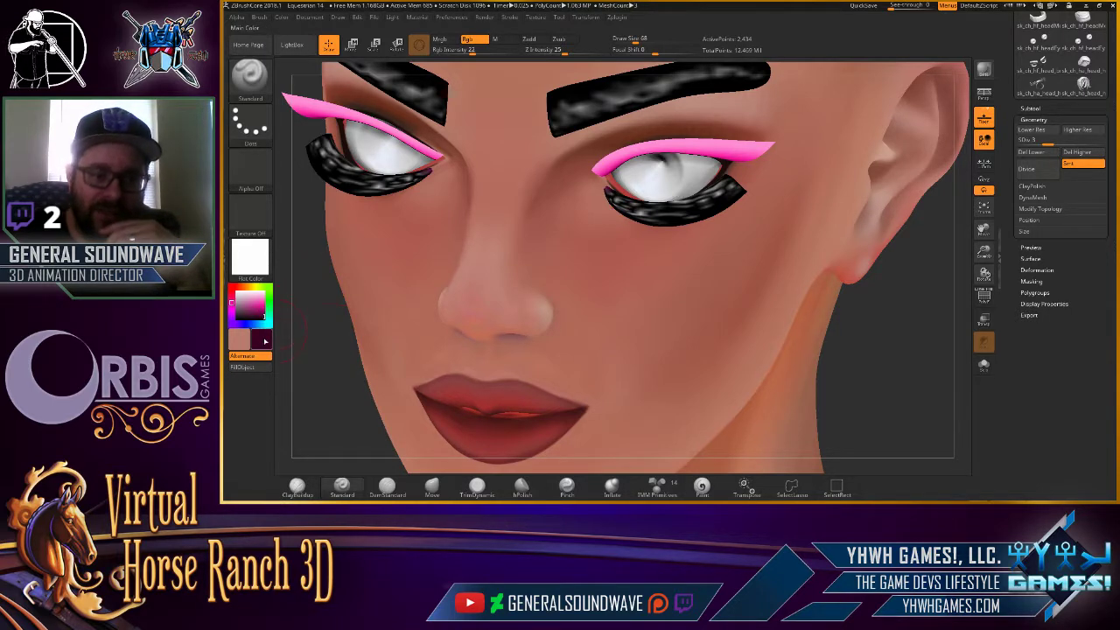
pyautogui.click(262, 337)
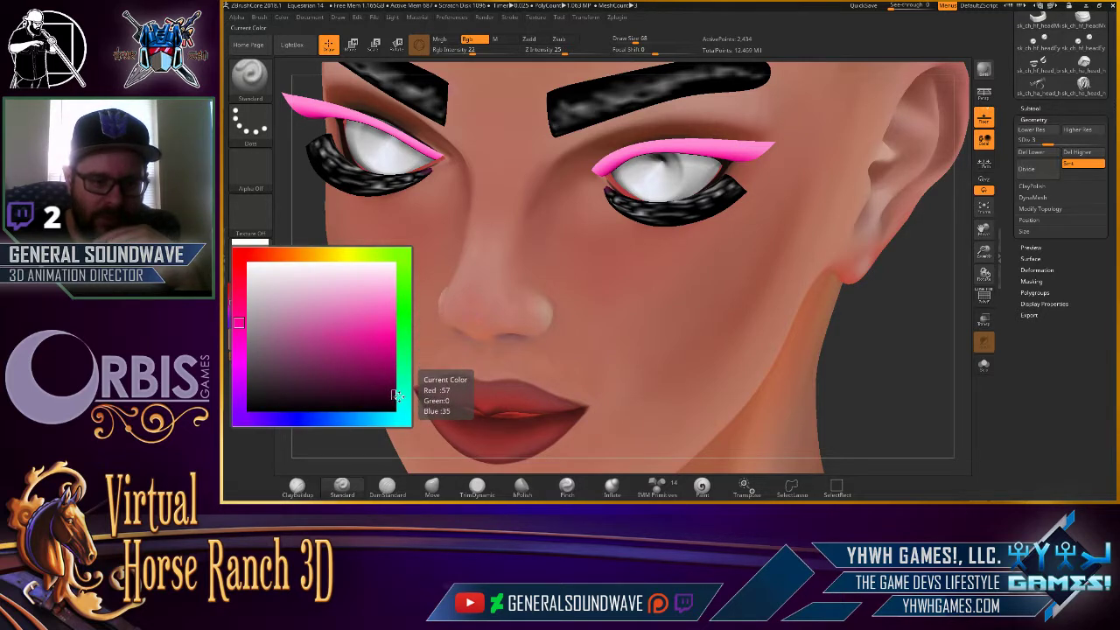
pyautogui.click(394, 396)
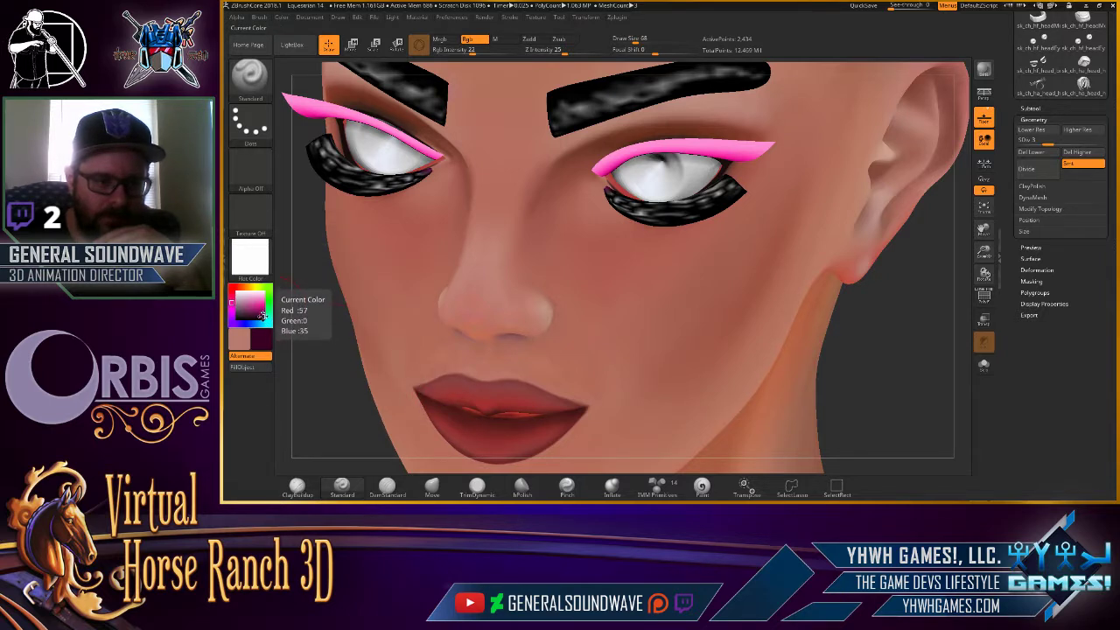
pyautogui.click(263, 312)
pyautogui.click(263, 317)
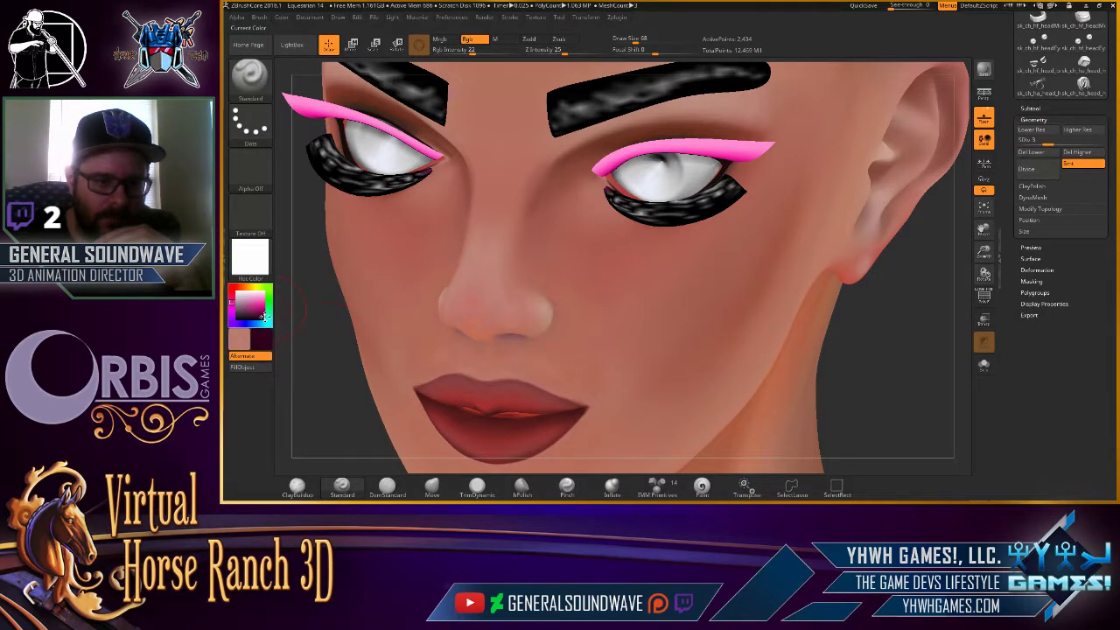
pyautogui.moveTo(265, 316); pyautogui.dragTo(394, 399)
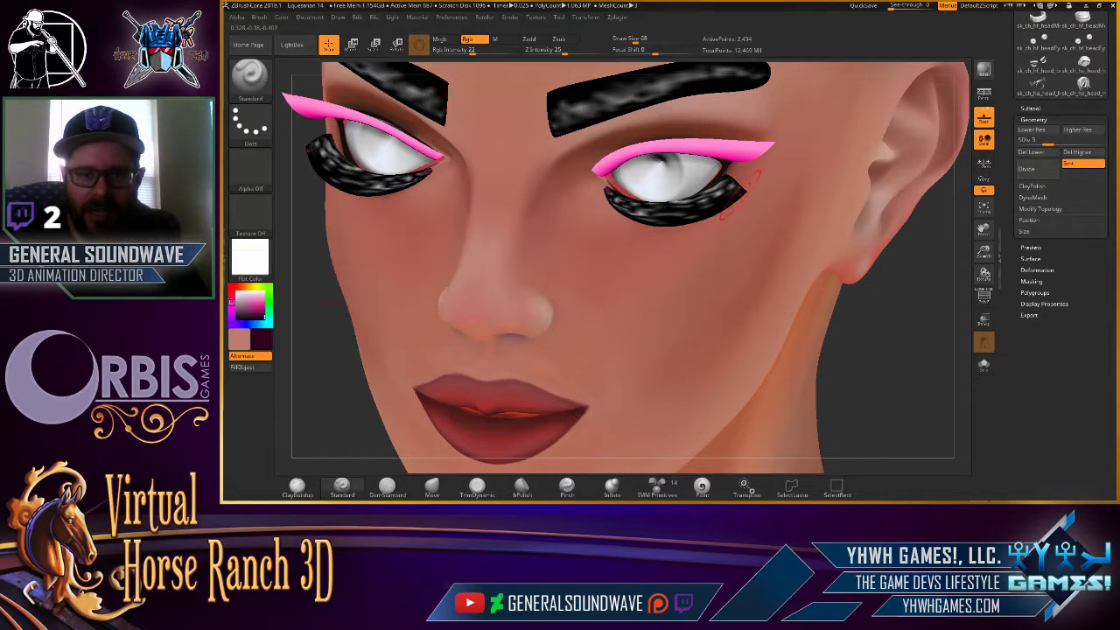
pyautogui.moveTo(635, 211); pyautogui.dragTo(709, 194)
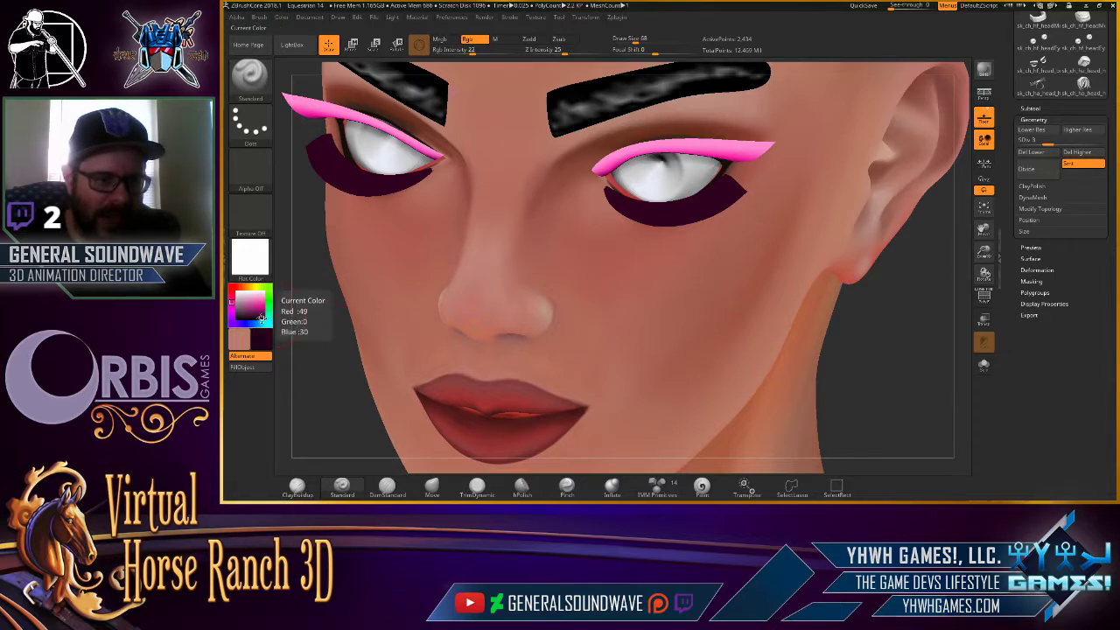
pyautogui.click(262, 322)
pyautogui.click(265, 322)
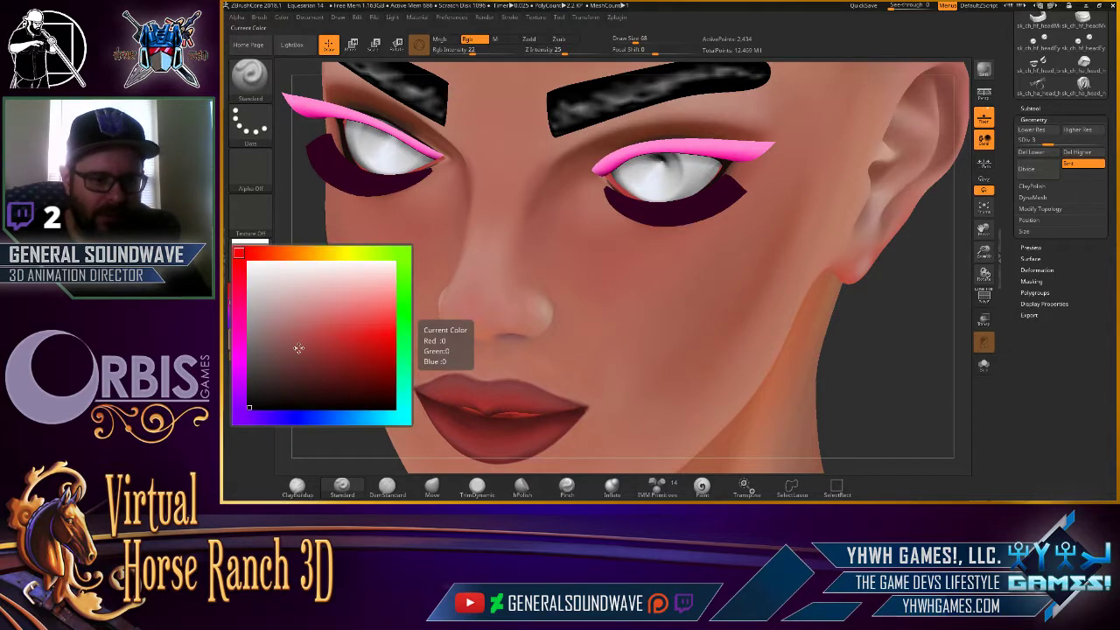
pyautogui.click(252, 247)
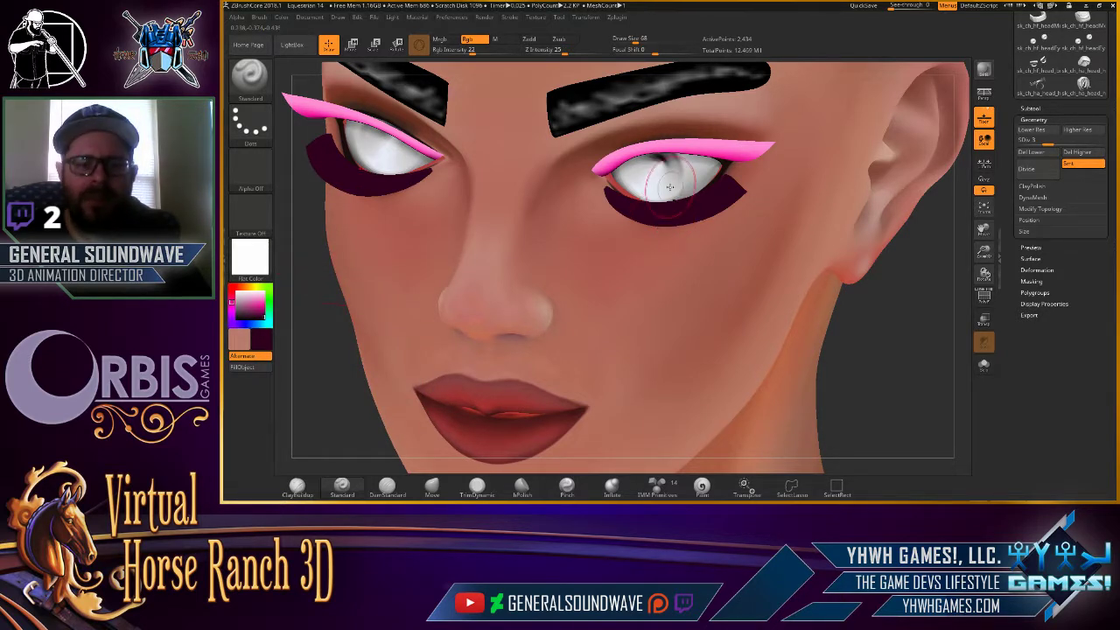
pyautogui.moveTo(255, 320); pyautogui.dragTo(663, 217)
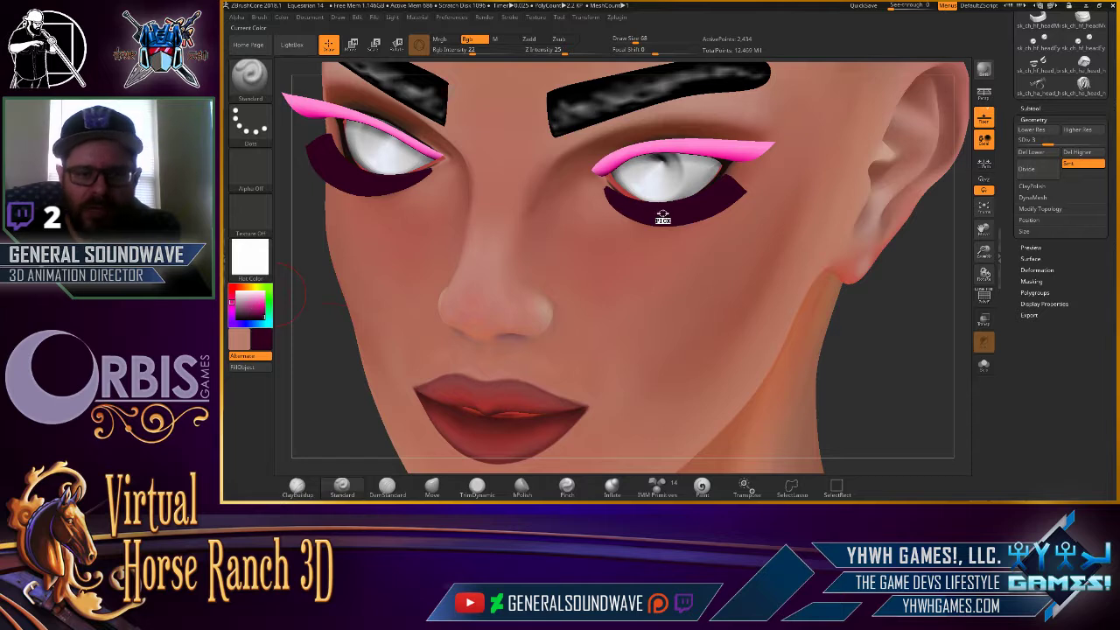
pyautogui.moveTo(245, 302); pyautogui.dragTo(652, 210)
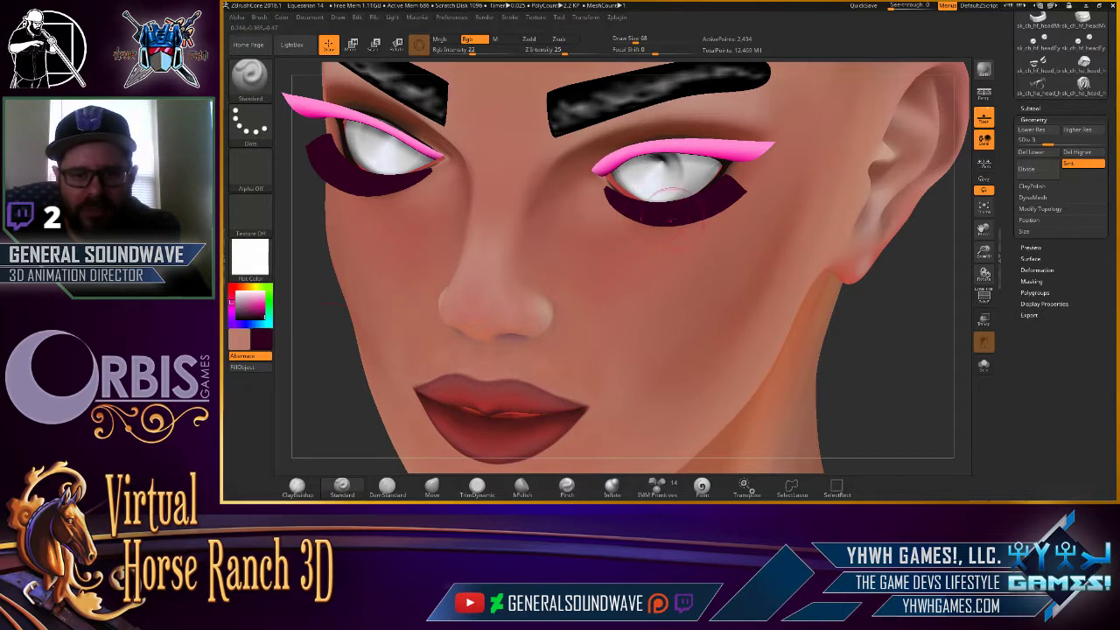
pyautogui.click(267, 341)
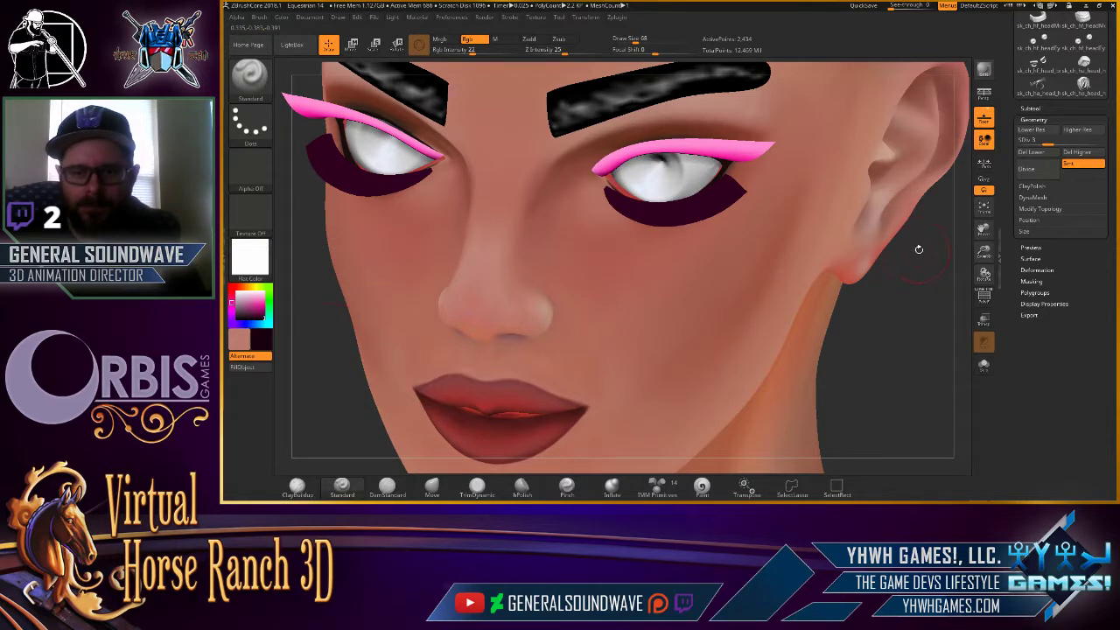
pyautogui.scroll(3, 577, 165)
pyautogui.scroll(3, 573, 162)
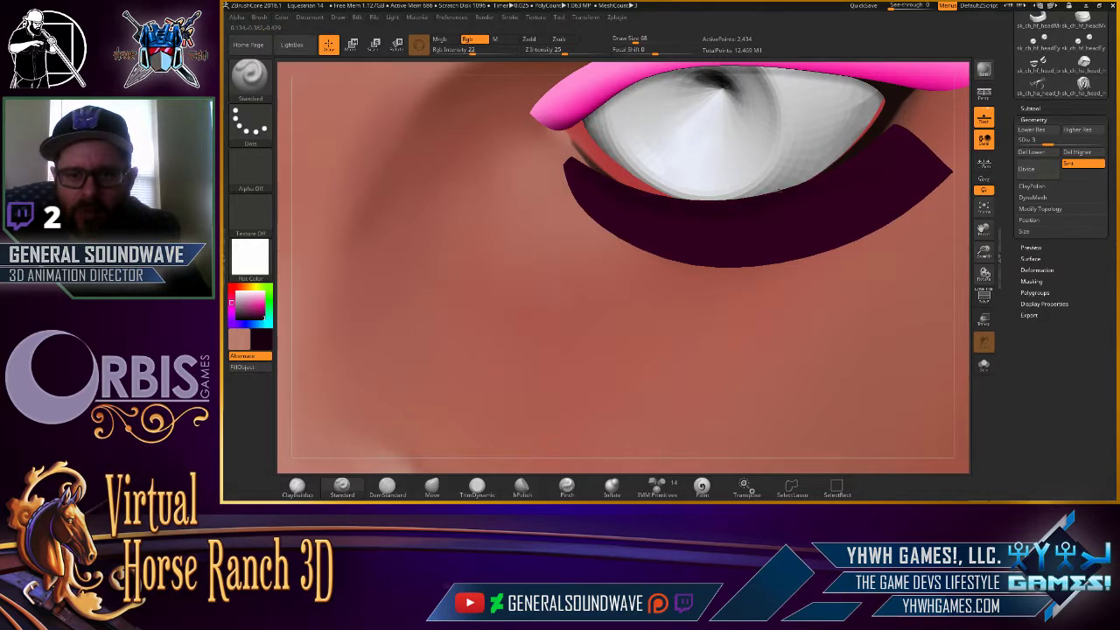
pyautogui.click(256, 274)
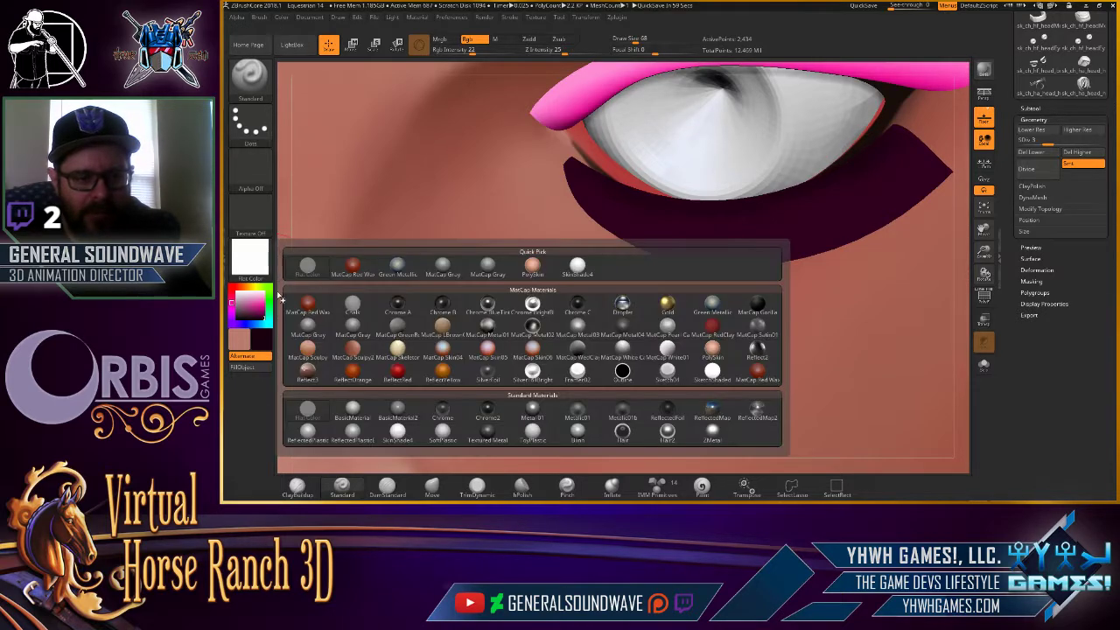
pyautogui.click(256, 263)
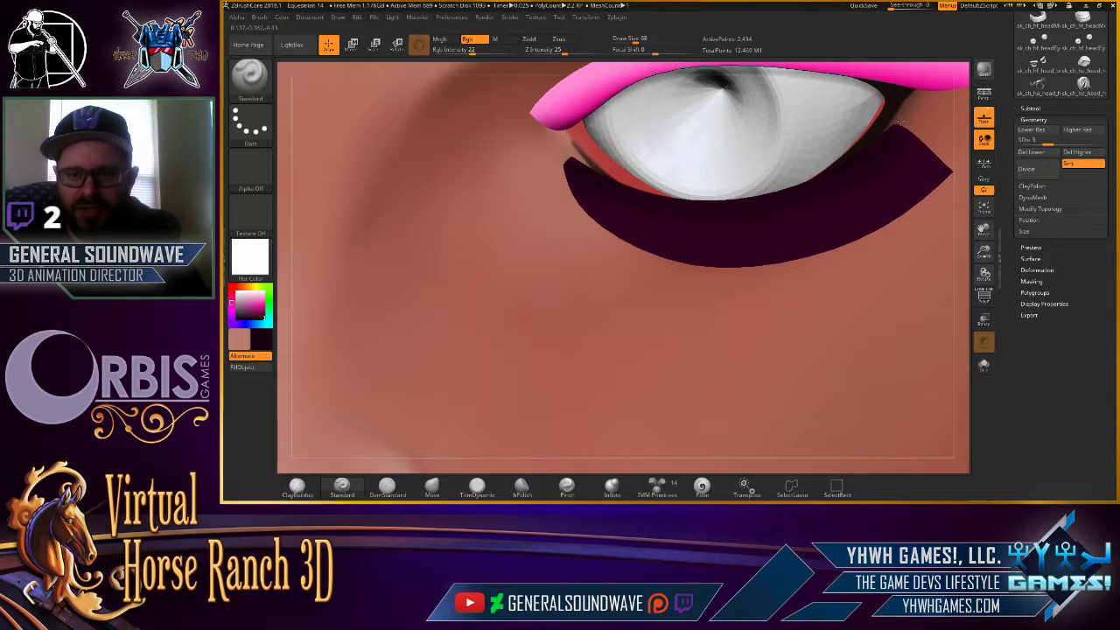
pyautogui.press('b')
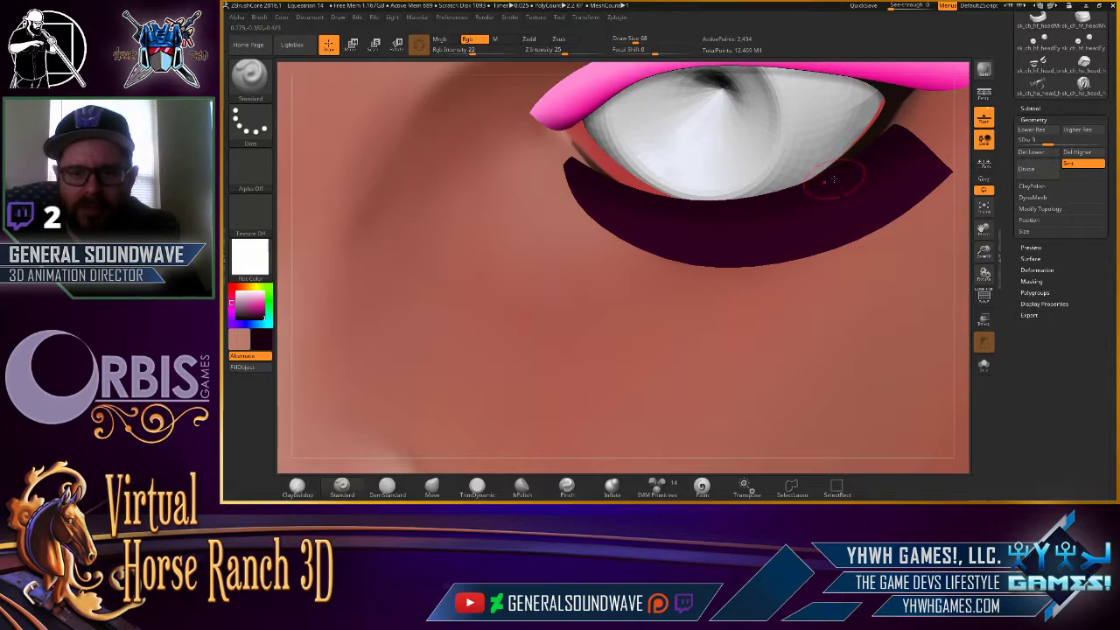
pyautogui.moveTo(963, 171)
pyautogui.mouseDown()
pyautogui.moveTo(875, 201)
pyautogui.moveTo(880, 124)
pyautogui.mouseUp()
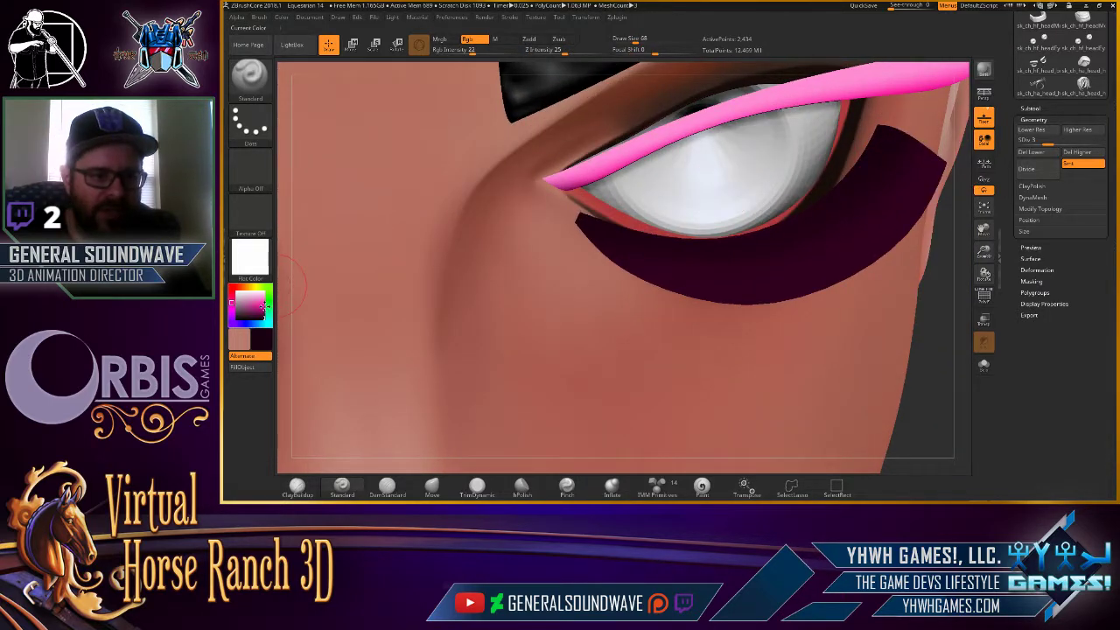
# Sample the eyelid colour, darken it to maroon, and paint a thin line along the lower lid edge.
pyautogui.moveTo(743, 302); pyautogui.dragTo(739, 275)
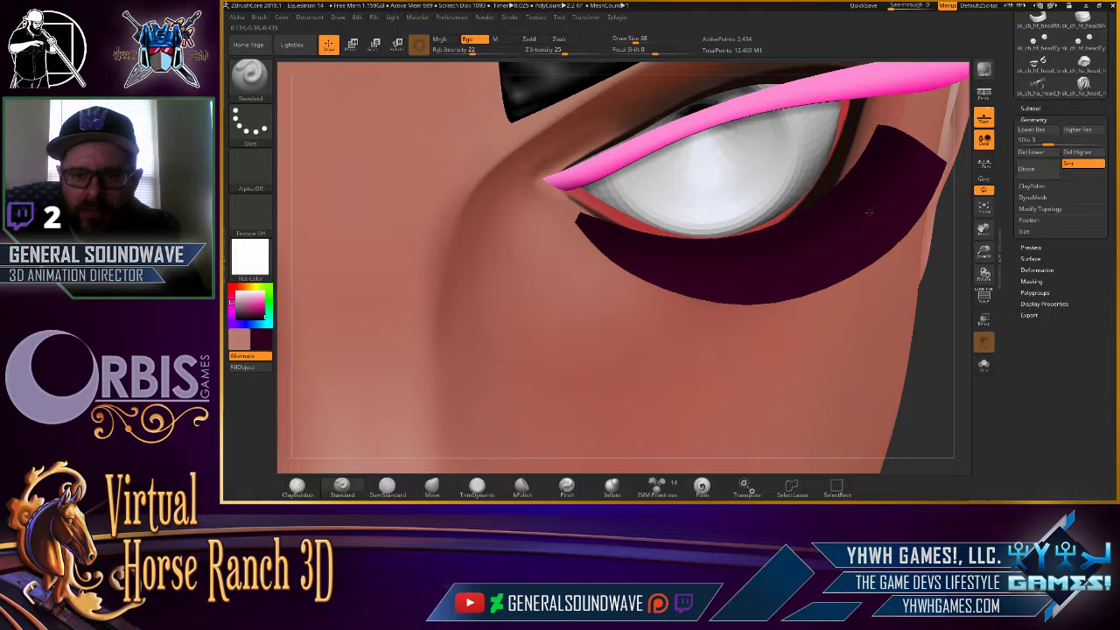
pyautogui.press('shift')
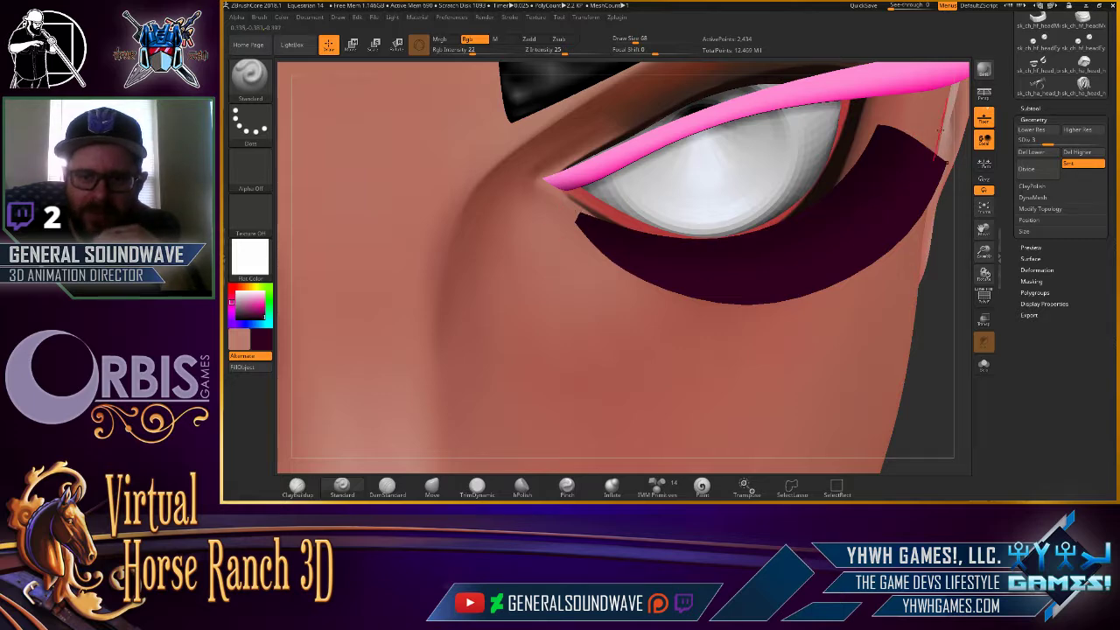
pyautogui.moveTo(561, 206)
pyautogui.mouseDown(button='right')
pyautogui.moveTo(910, 315)
pyautogui.moveTo(858, 298)
pyautogui.mouseUp(button='right')
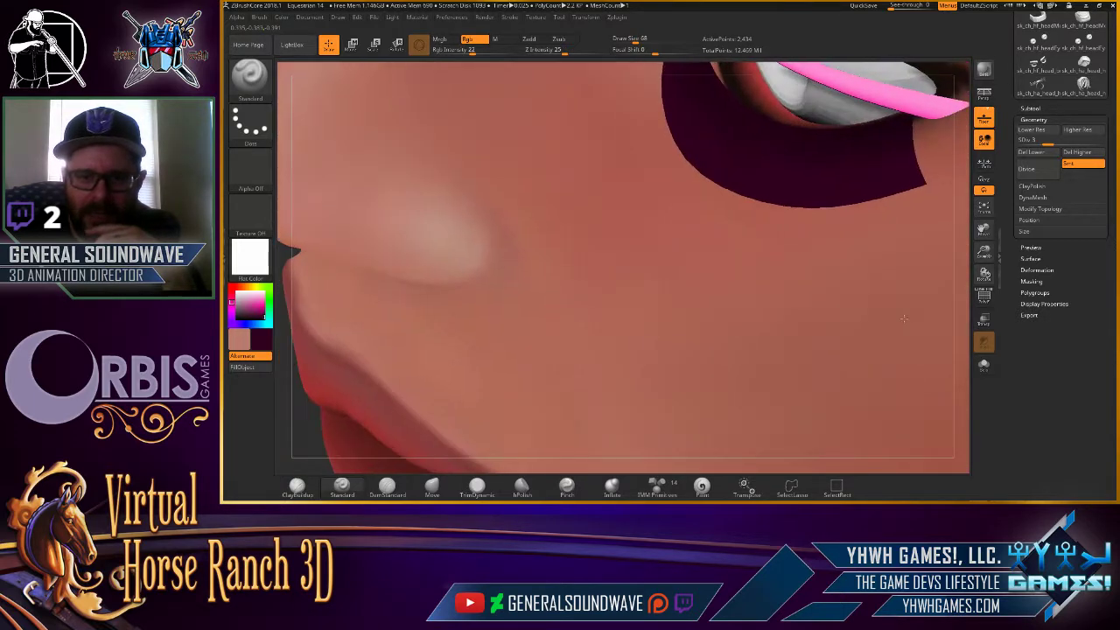
pyautogui.moveTo(333, 300); pyautogui.dragTo(678, 239)
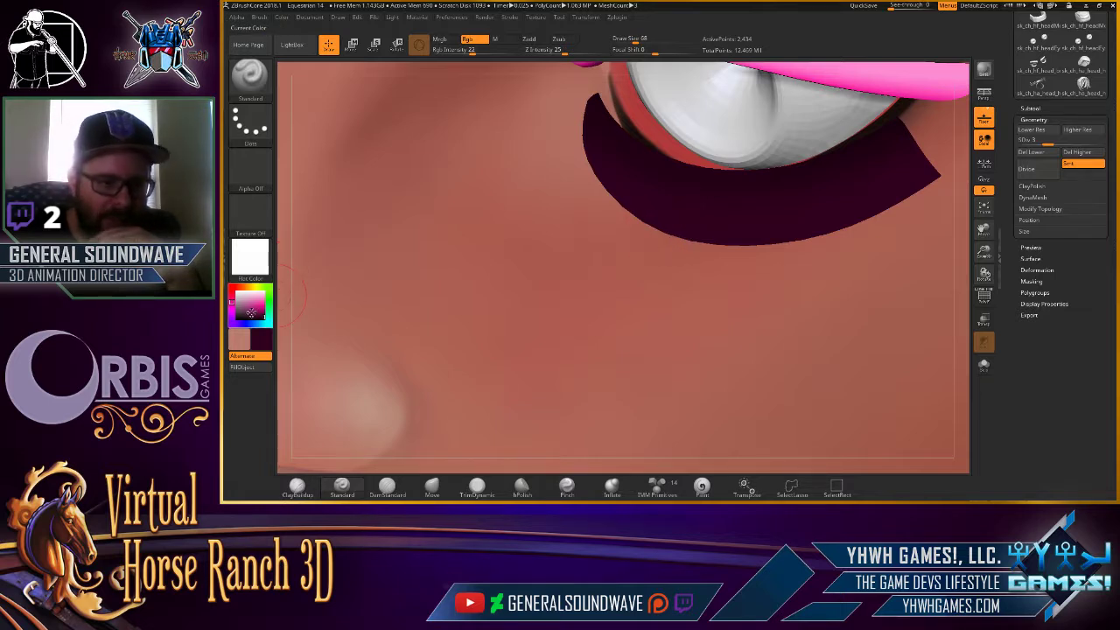
pyautogui.click(262, 310)
pyautogui.moveTo(262, 310); pyautogui.dragTo(269, 314)
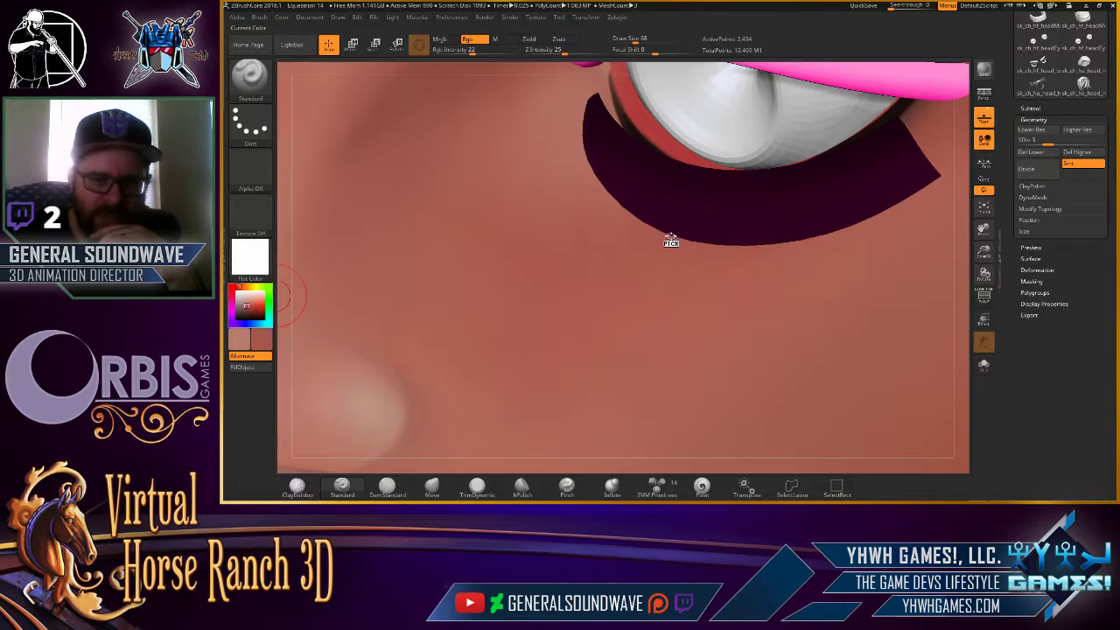
pyautogui.moveTo(670, 239); pyautogui.dragTo(674, 234)
pyautogui.press('c')
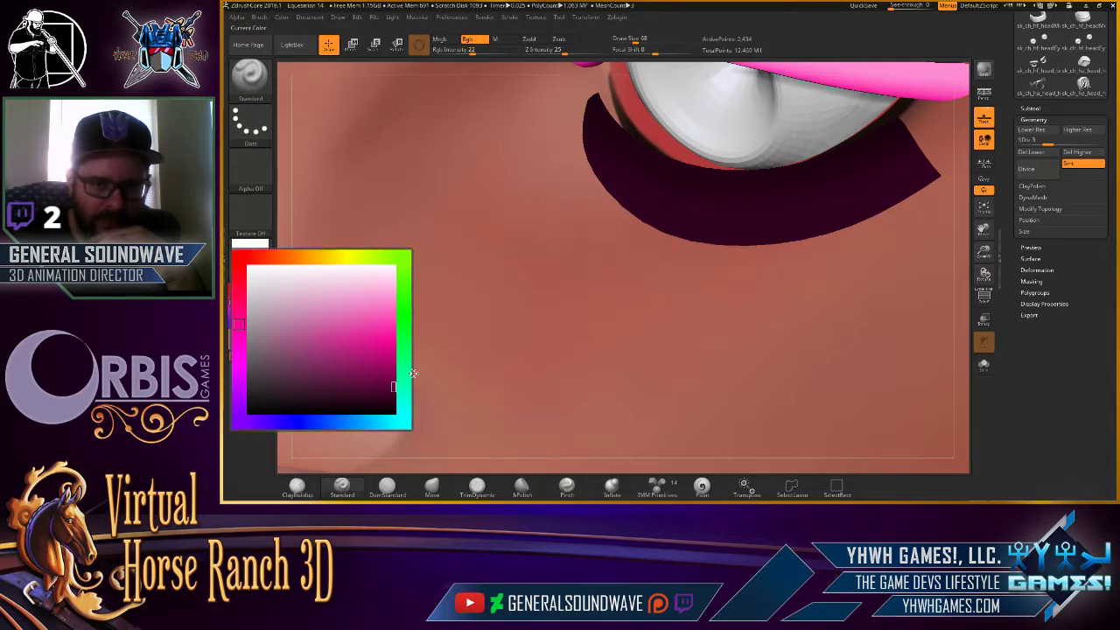
pyautogui.click(394, 387)
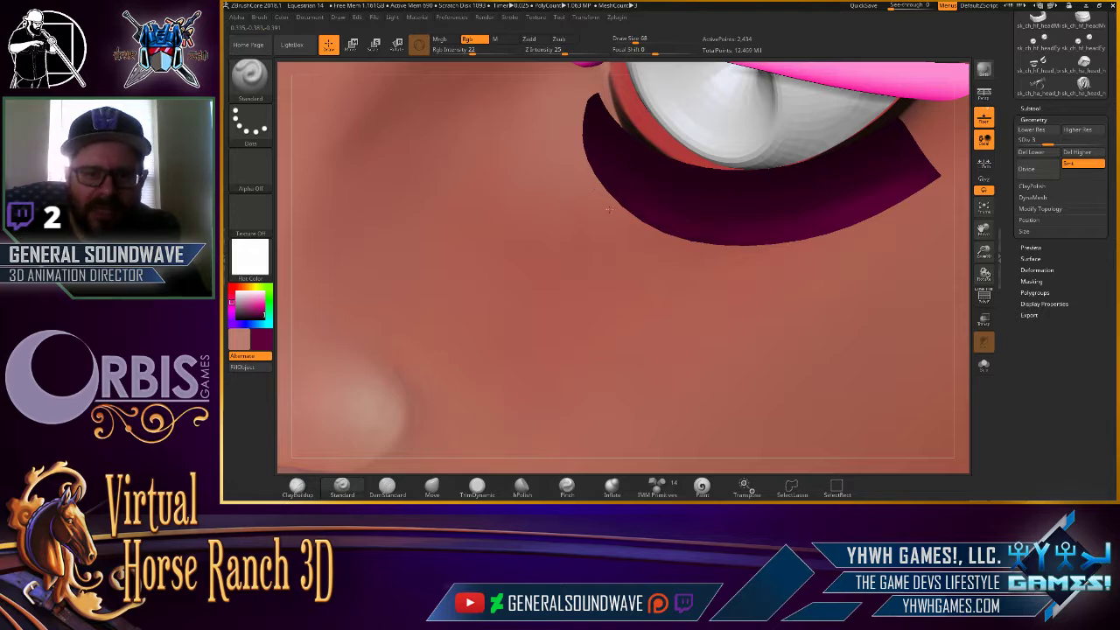
# Rotate to see the whole eye, smooth the new line, and frame the whole head.
pyautogui.moveTo(963, 203)
pyautogui.mouseDown()
pyautogui.moveTo(958, 215)
pyautogui.moveTo(555, 267)
pyautogui.mouseUp()
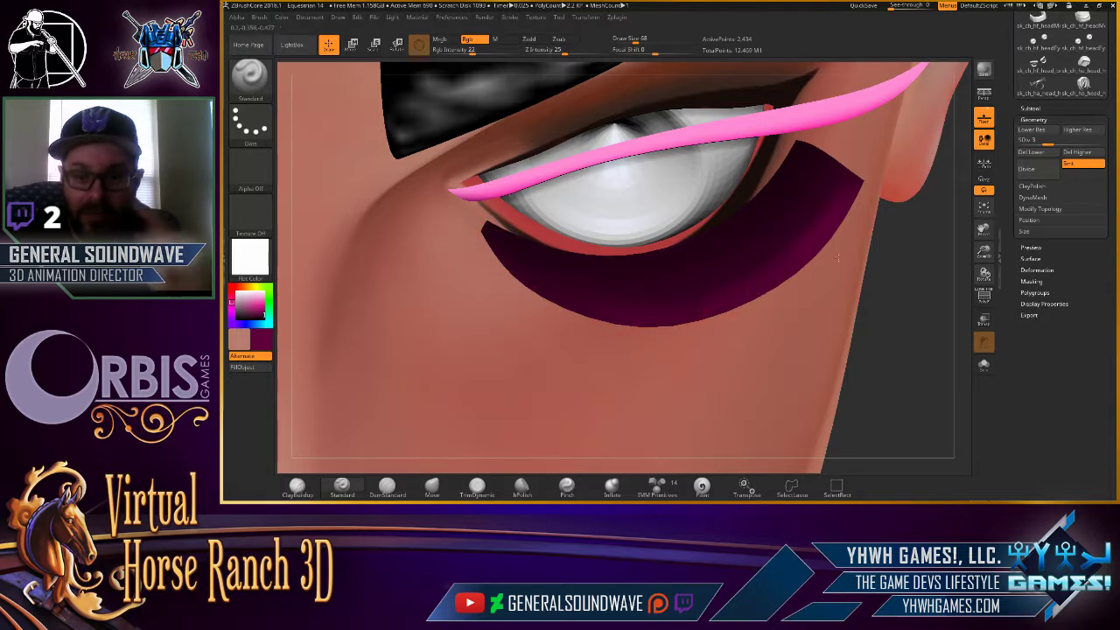
pyautogui.press('shift')
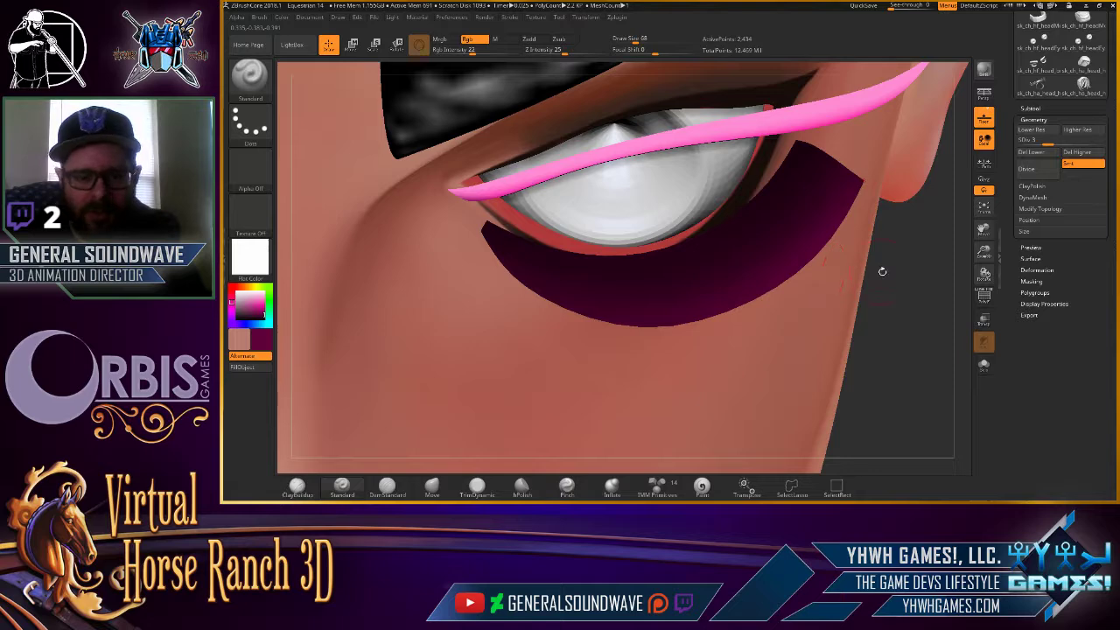
pyautogui.press('f')
pyautogui.moveTo(934, 363)
pyautogui.keyDown('ctrl'); pyautogui.mouseDown(button='right')
pyautogui.moveTo(952, 197)
pyautogui.moveTo(913, 117)
pyautogui.moveTo(798, 233)
pyautogui.mouseUp(button='right'); pyautogui.keyUp('ctrl')
pyautogui.moveTo(727, 263); pyautogui.dragTo(692, 291, button='right')
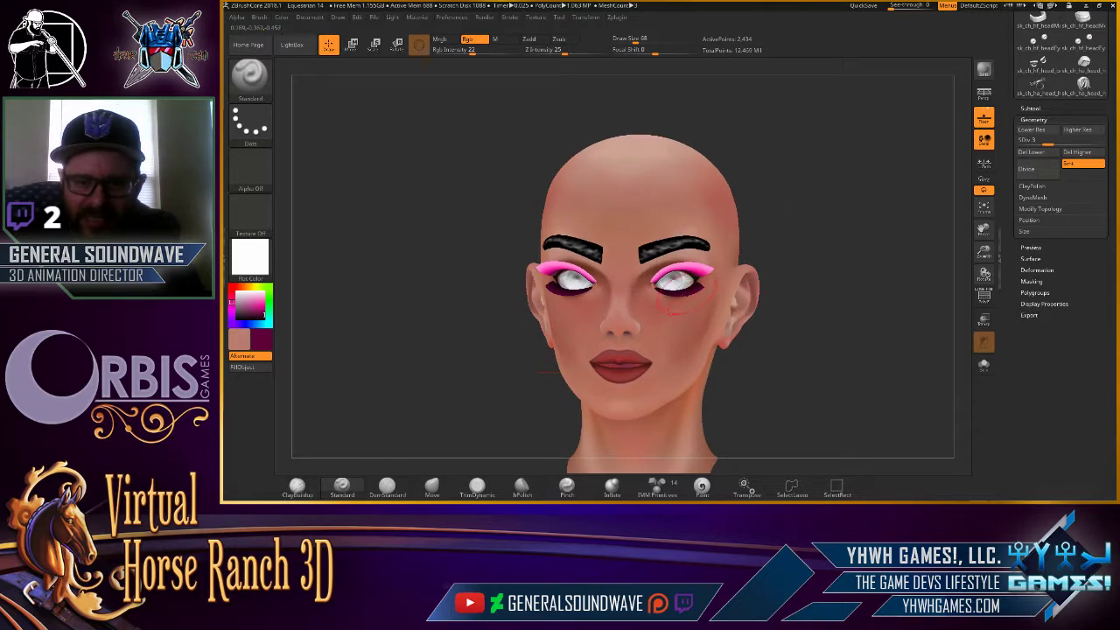
# Show the Subtool list and settle the head in a three-quarter view.
pyautogui.moveTo(832, 228)
pyautogui.mouseDown(button='right')
pyautogui.moveTo(807, 217)
pyautogui.moveTo(933, 163)
pyautogui.mouseUp(button='right')
pyautogui.click(1036, 119)
pyautogui.click(1031, 108)
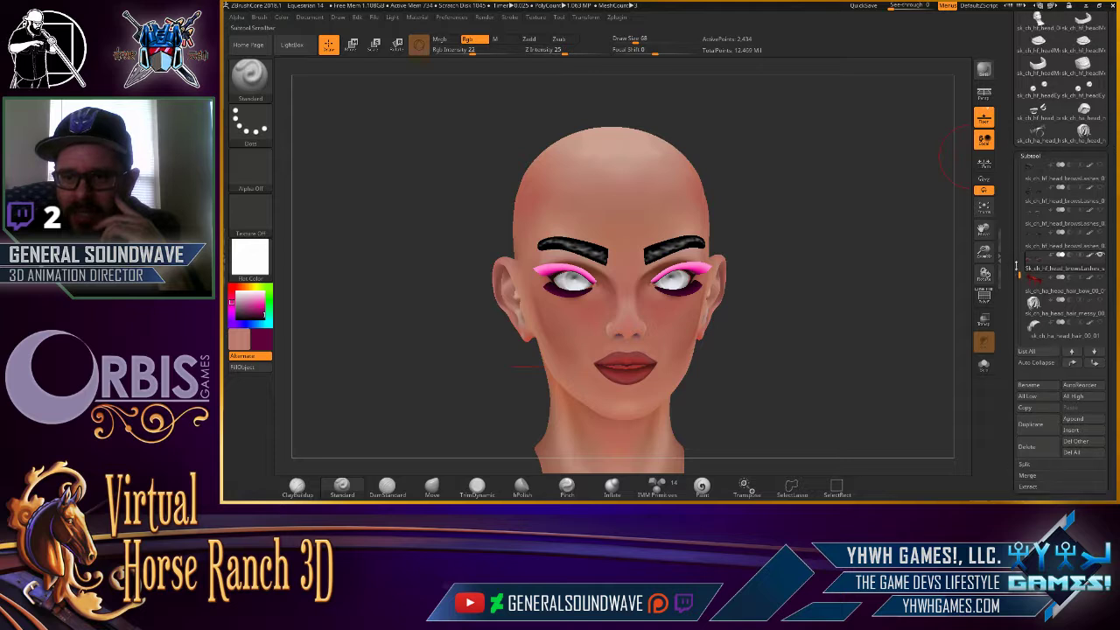
pyautogui.moveTo(1015, 245)
pyautogui.mouseDown()
pyautogui.moveTo(1020, 188)
pyautogui.moveTo(1019, 199)
pyautogui.mouseUp()
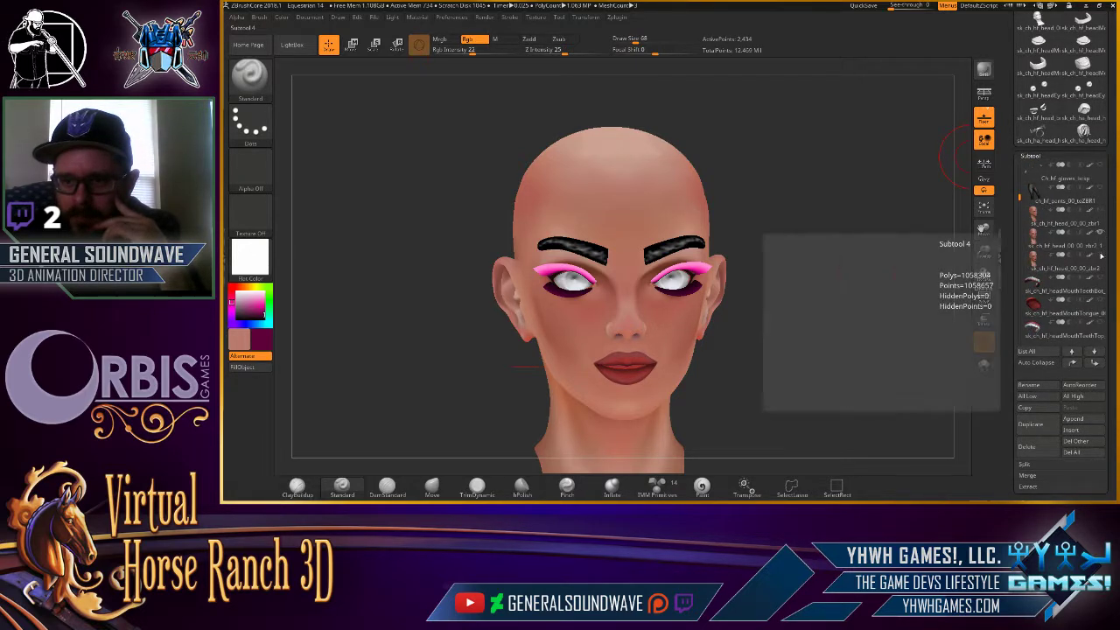
pyautogui.moveTo(861, 253)
pyautogui.mouseDown()
pyautogui.moveTo(884, 254)
pyautogui.moveTo(815, 201)
pyautogui.mouseUp()
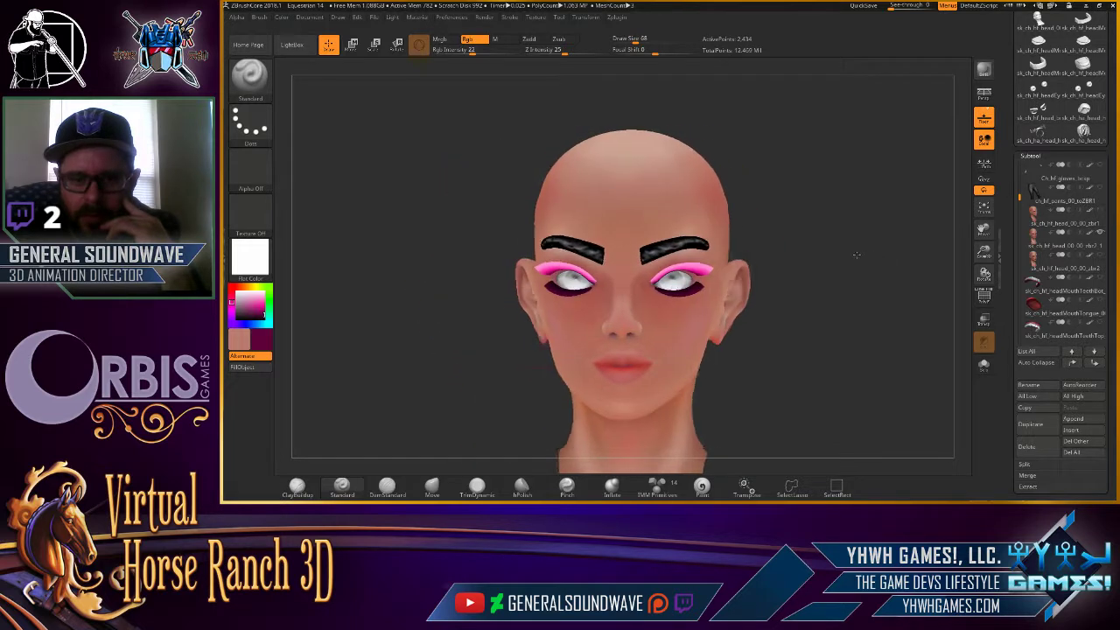
pyautogui.moveTo(795, 288)
pyautogui.mouseDown()
pyautogui.moveTo(814, 227)
pyautogui.moveTo(781, 230)
pyautogui.mouseUp()
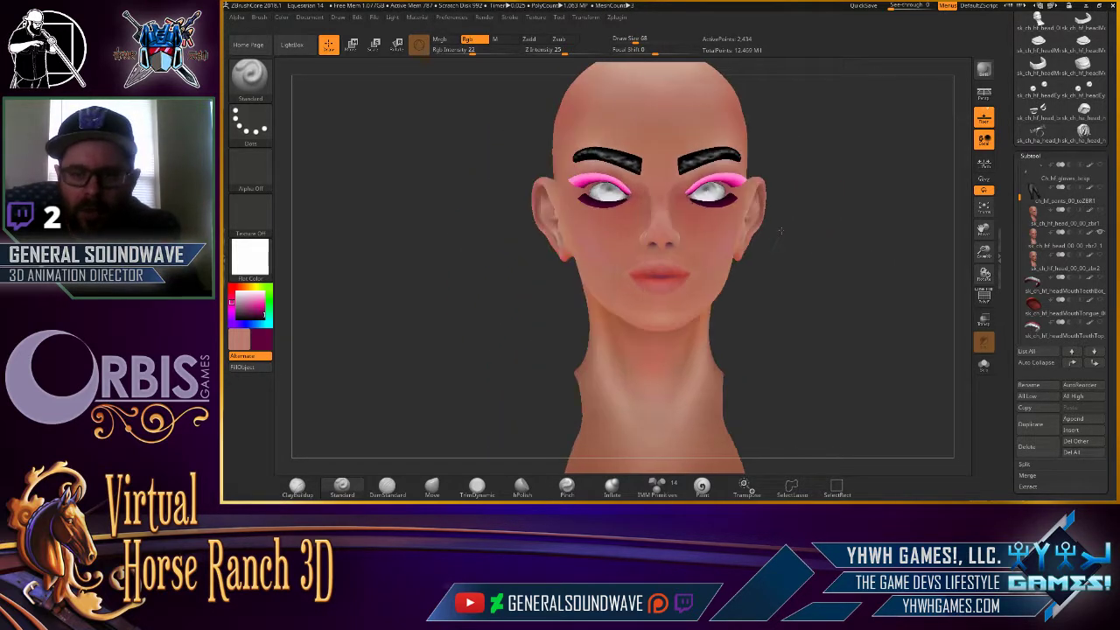
pyautogui.moveTo(858, 243)
pyautogui.mouseDown()
pyautogui.moveTo(832, 256)
pyautogui.moveTo(575, 193)
pyautogui.mouseUp()
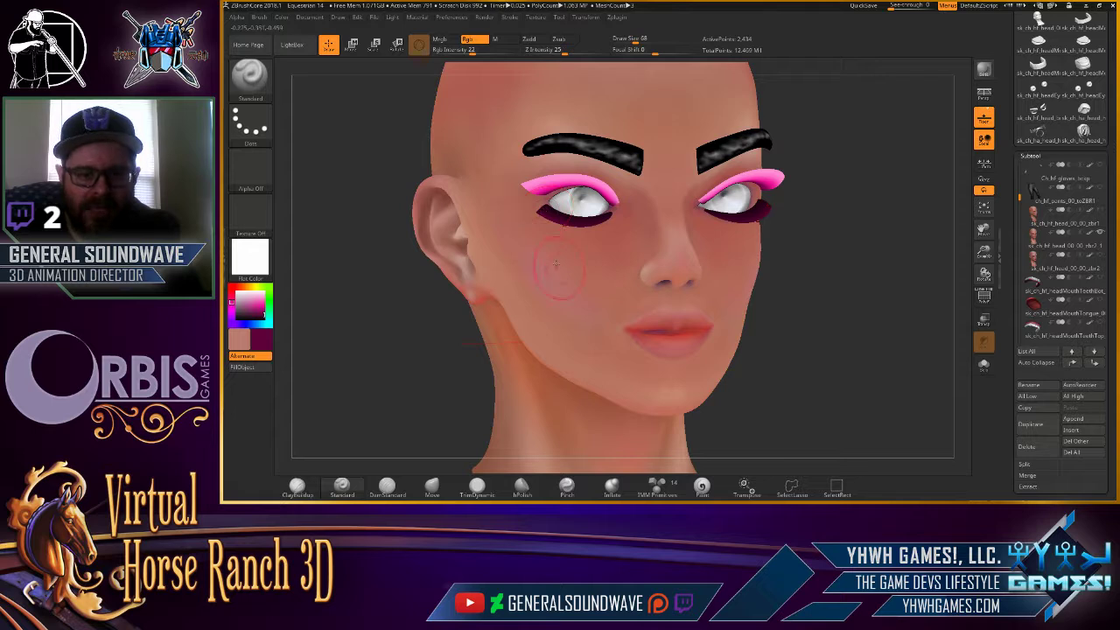
# Test a red stroke on the lower lip, then sample the eyeshadow's pink as paint colour.
pyautogui.moveTo(637, 332); pyautogui.dragTo(669, 332)
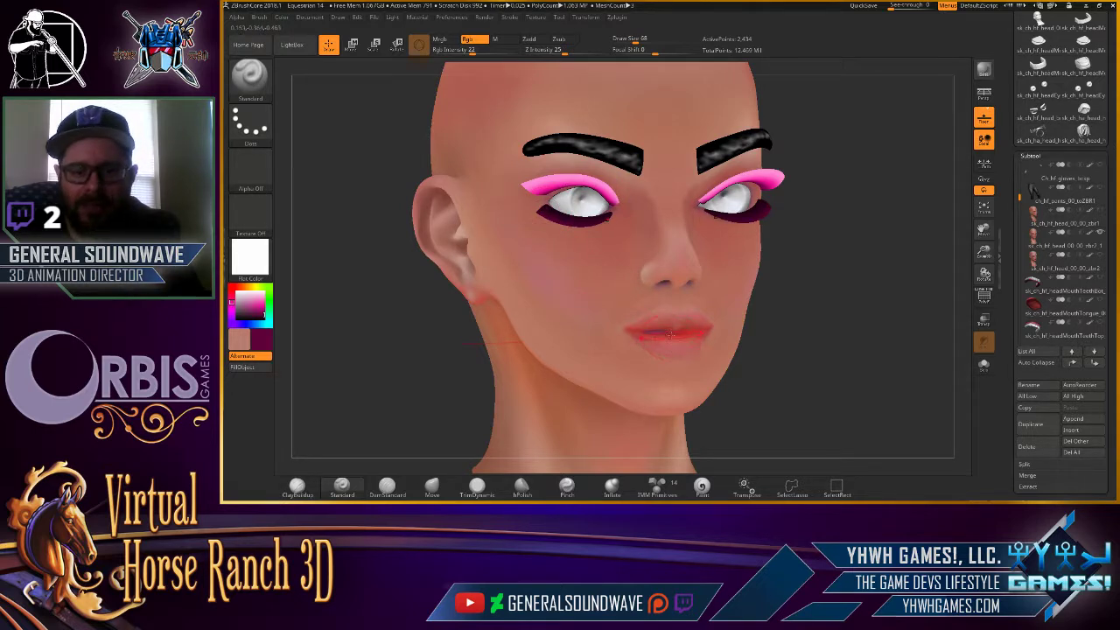
pyautogui.moveTo(808, 245)
pyautogui.mouseDown()
pyautogui.moveTo(823, 232)
pyautogui.moveTo(578, 190)
pyautogui.mouseUp()
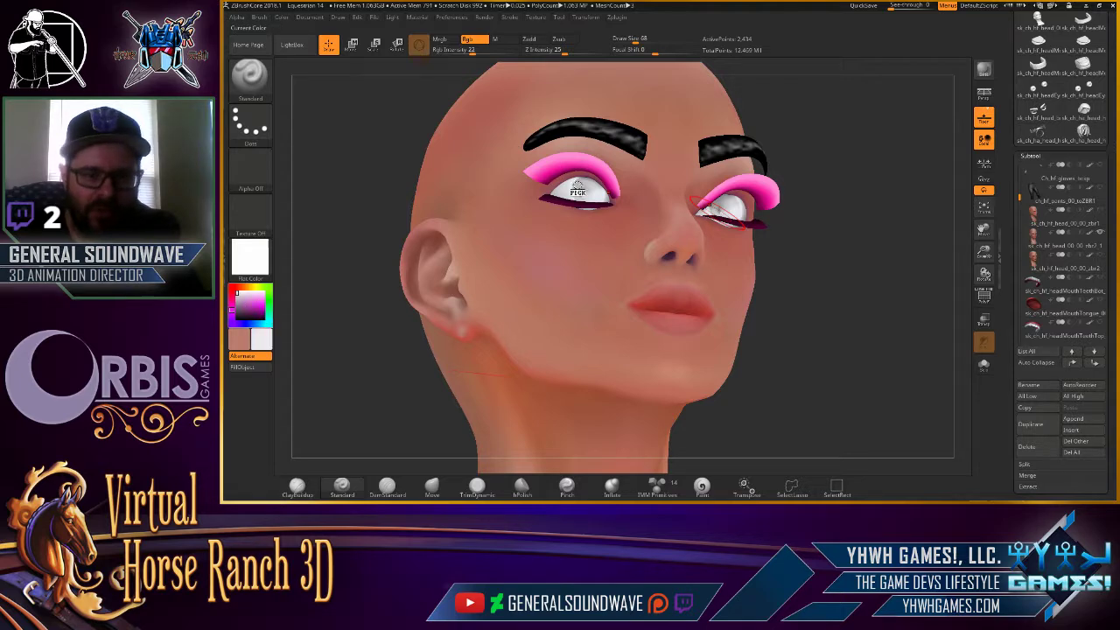
pyautogui.press('c')
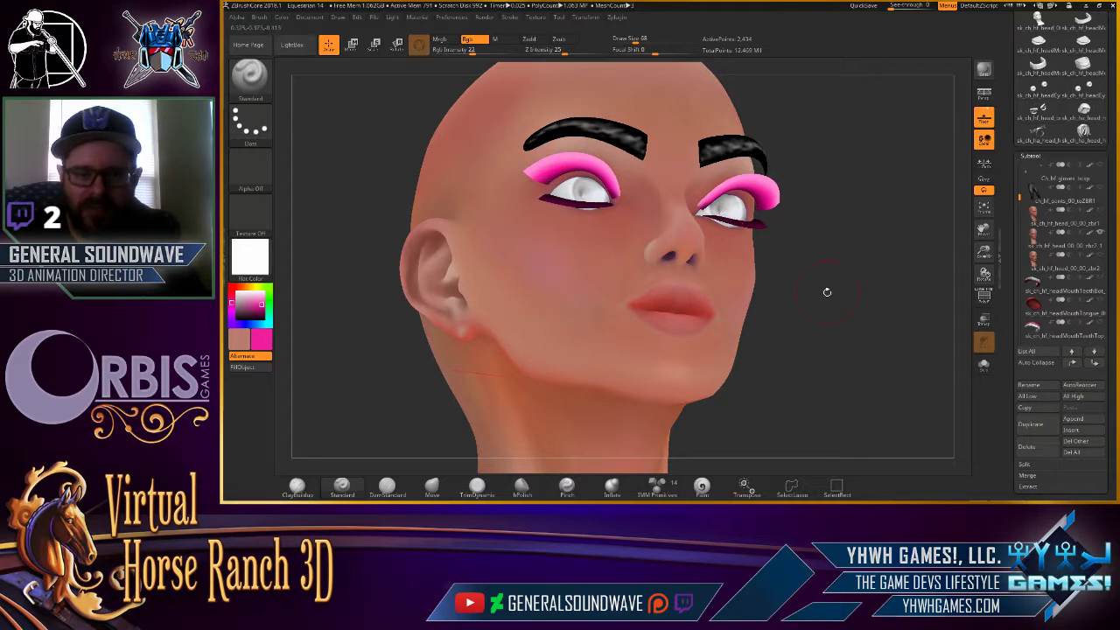
pyautogui.moveTo(826, 292)
pyautogui.mouseDown()
pyautogui.moveTo(824, 254)
pyautogui.moveTo(842, 287)
pyautogui.mouseUp()
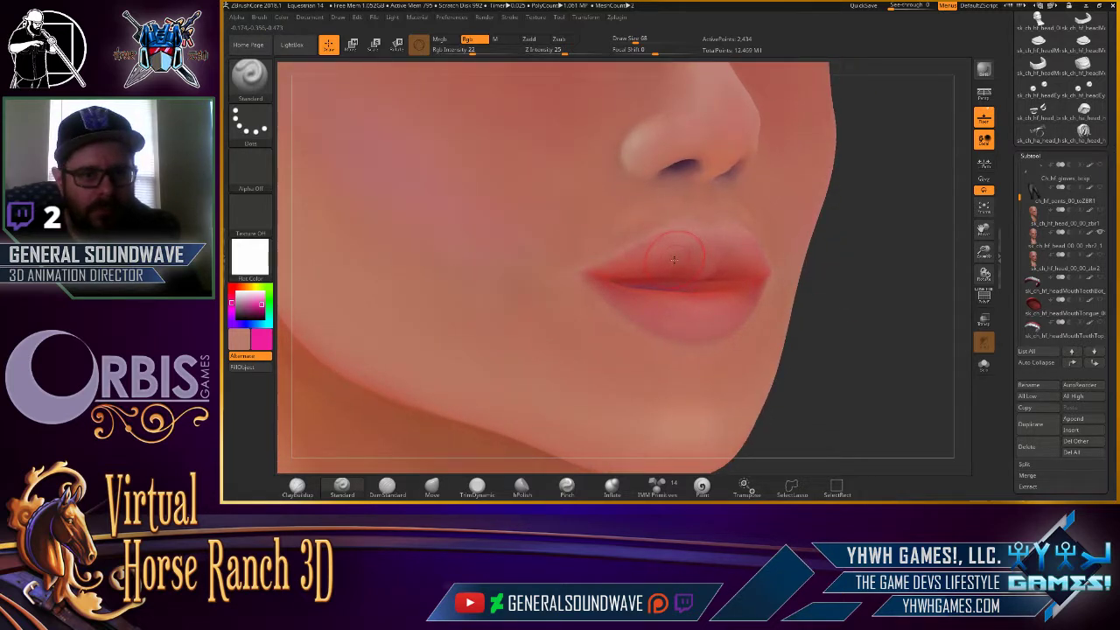
# Make the head the active subtool for lip painting, frame it front-on, then switch to the browser.
pyautogui.click(1085, 262)
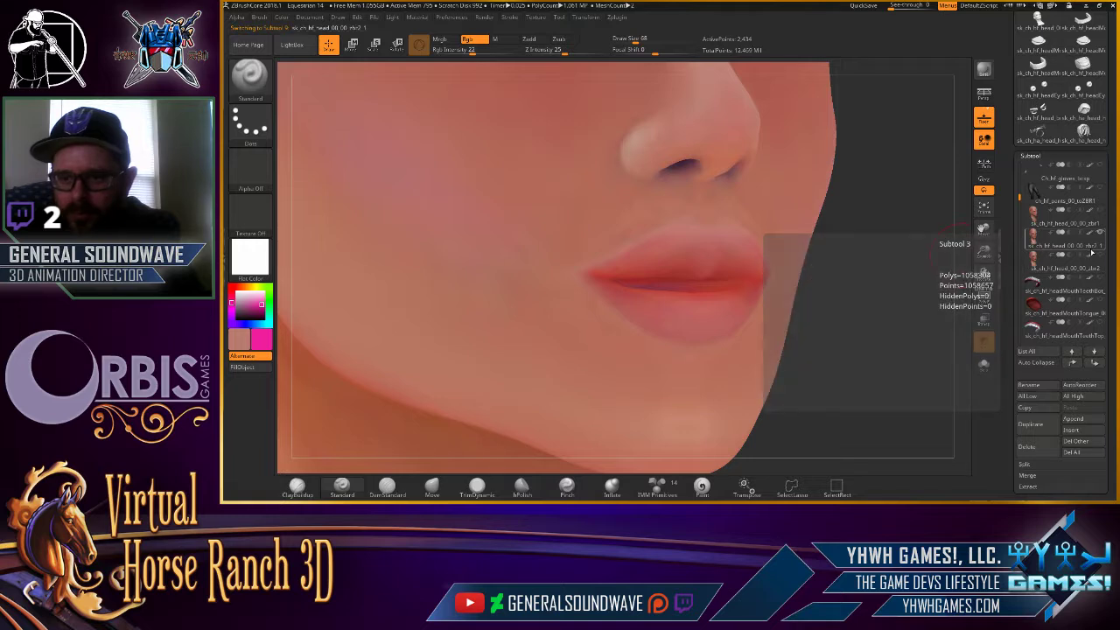
pyautogui.keyDown('alt'); pyautogui.click(593, 278); pyautogui.keyUp('alt')
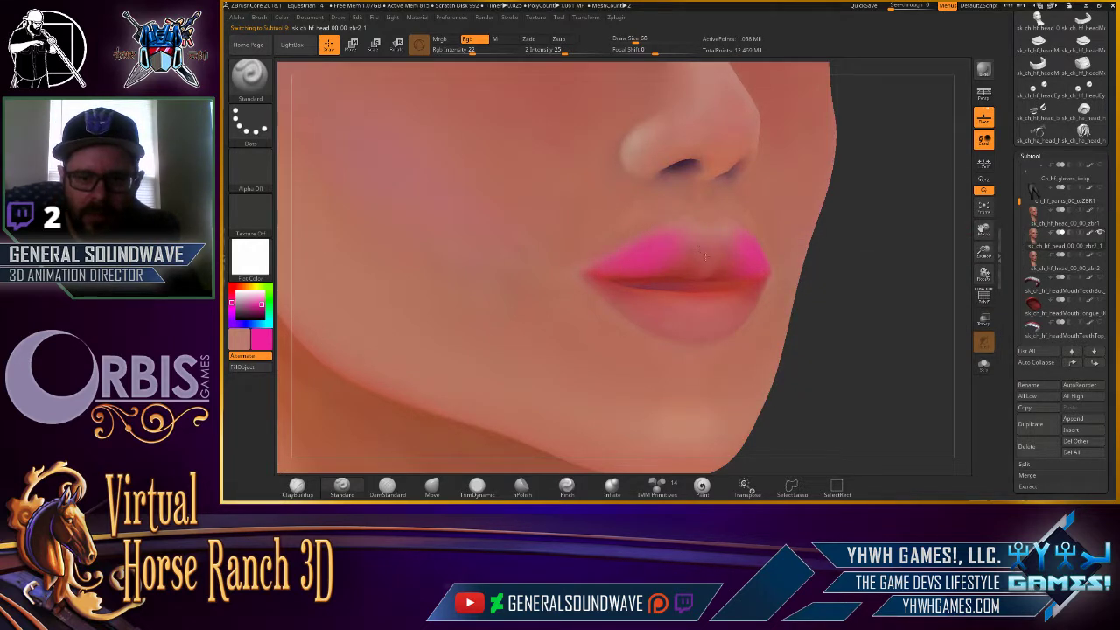
pyautogui.moveTo(757, 248); pyautogui.dragTo(606, 280, button='right')
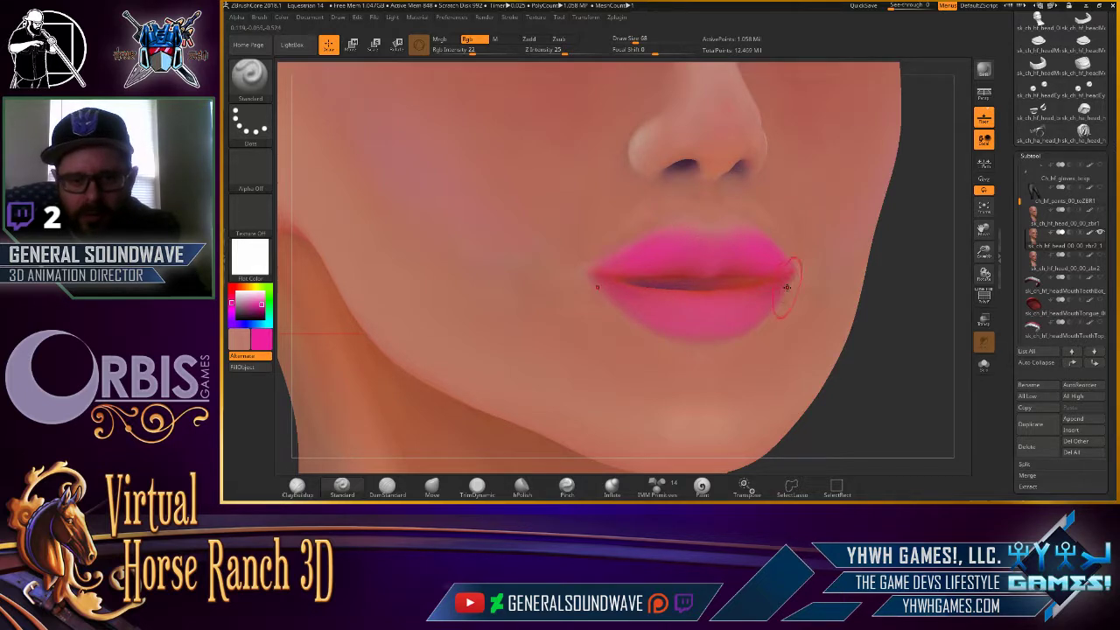
pyautogui.press('f')
pyautogui.moveTo(808, 265)
pyautogui.mouseDown(button='right')
pyautogui.moveTo(806, 277)
pyautogui.moveTo(804, 266)
pyautogui.moveTo(786, 275)
pyautogui.moveTo(810, 260)
pyautogui.mouseUp(button='right')
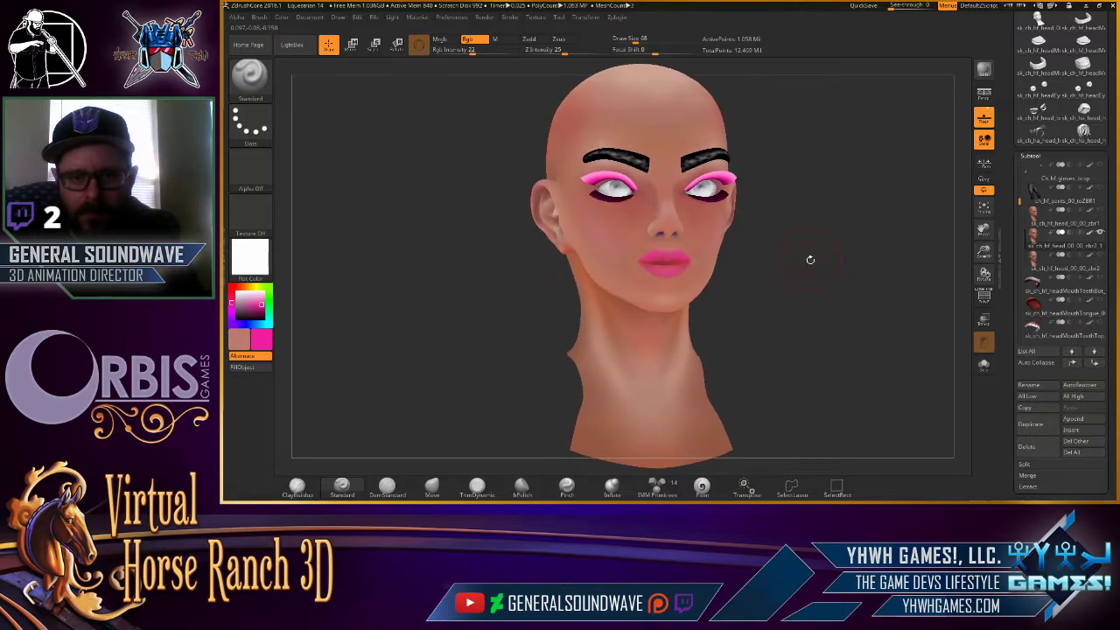
pyautogui.hotkey('alt', 'Tab')
pyautogui.click(612, 8)
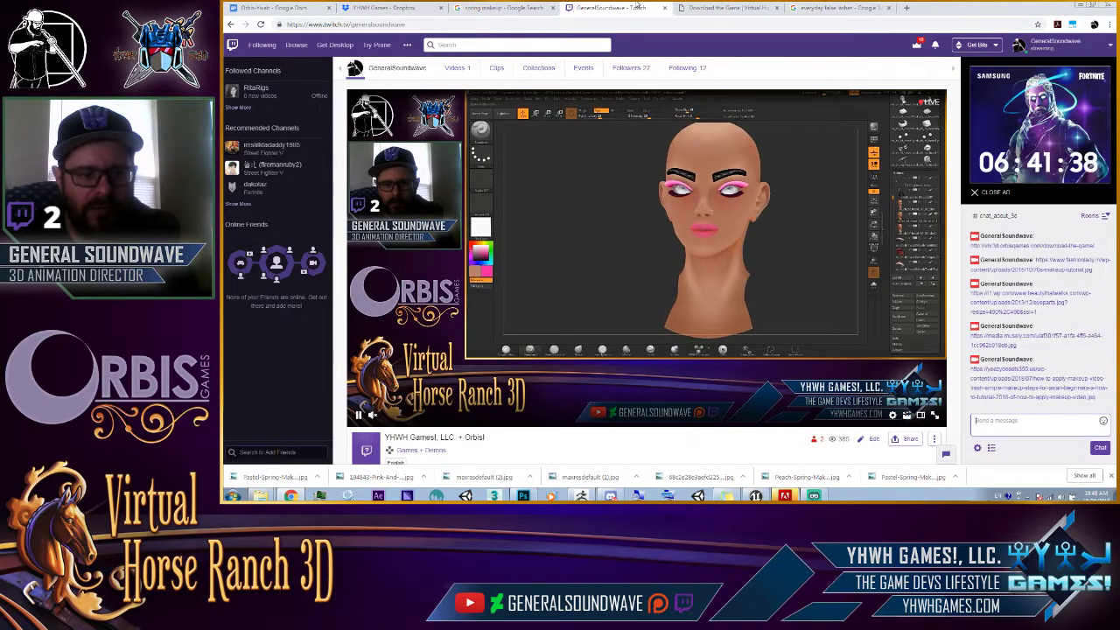
pyautogui.hotkey('alt', 'Tab')
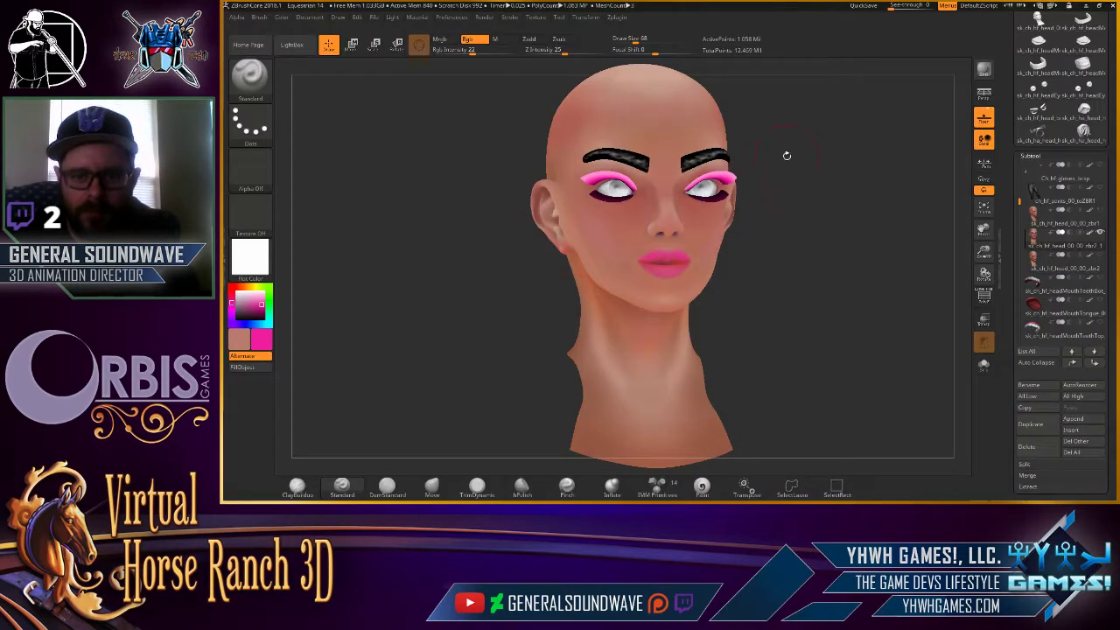
pyautogui.moveTo(787, 155); pyautogui.dragTo(787, 171)
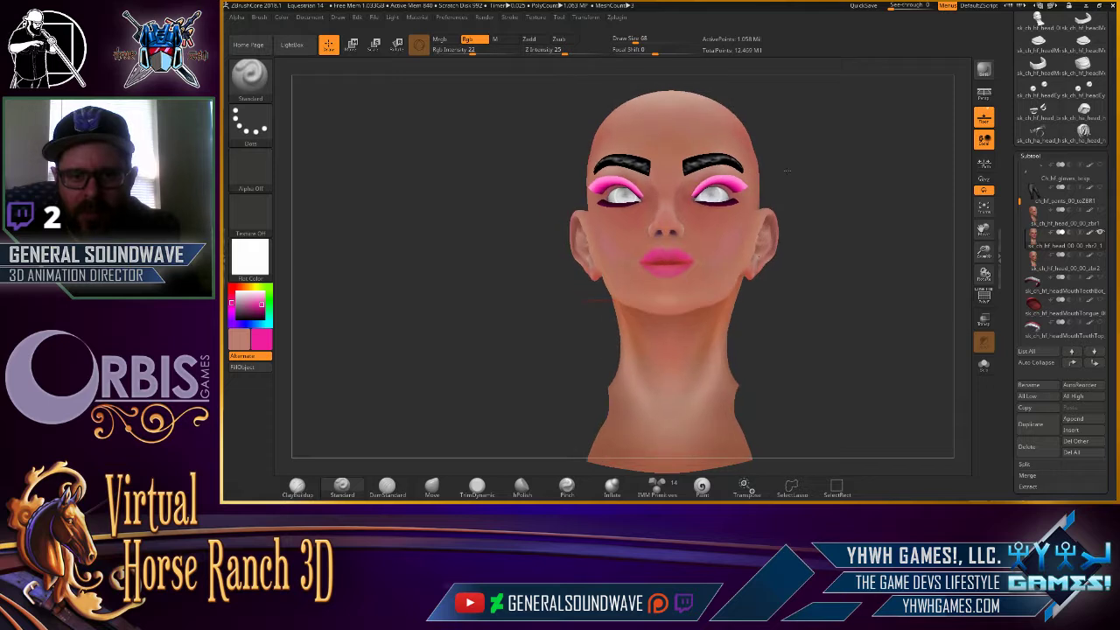
pyautogui.scroll(5, 677, 254)
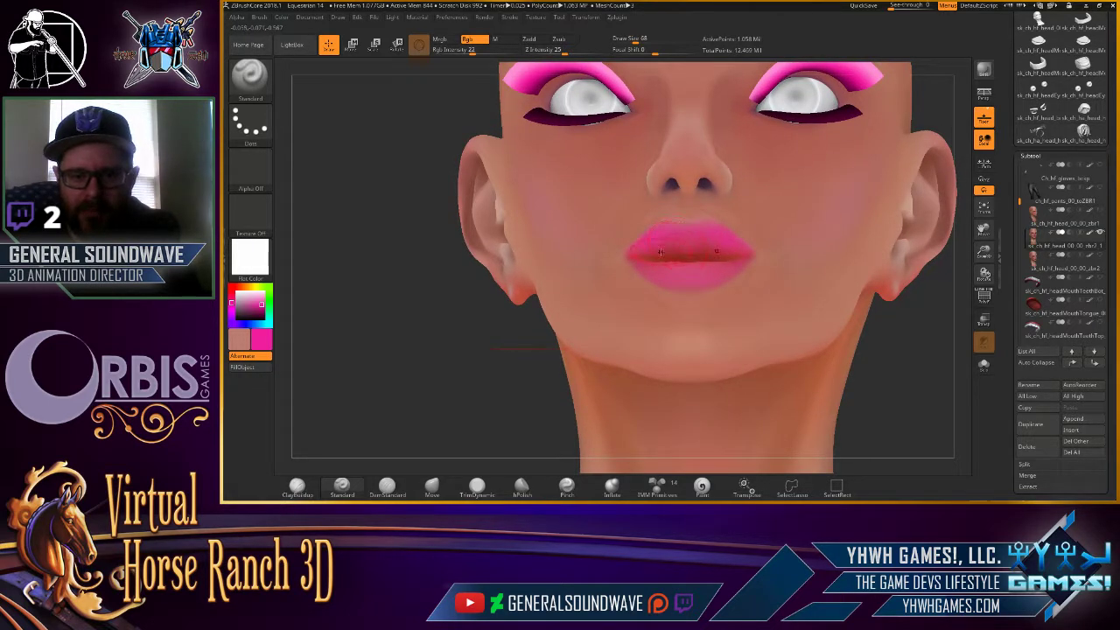
# Rotate the head toward profile to inspect the pink lips, then return to the Twitch stream.
pyautogui.moveTo(547, 324); pyautogui.dragTo(642, 277)
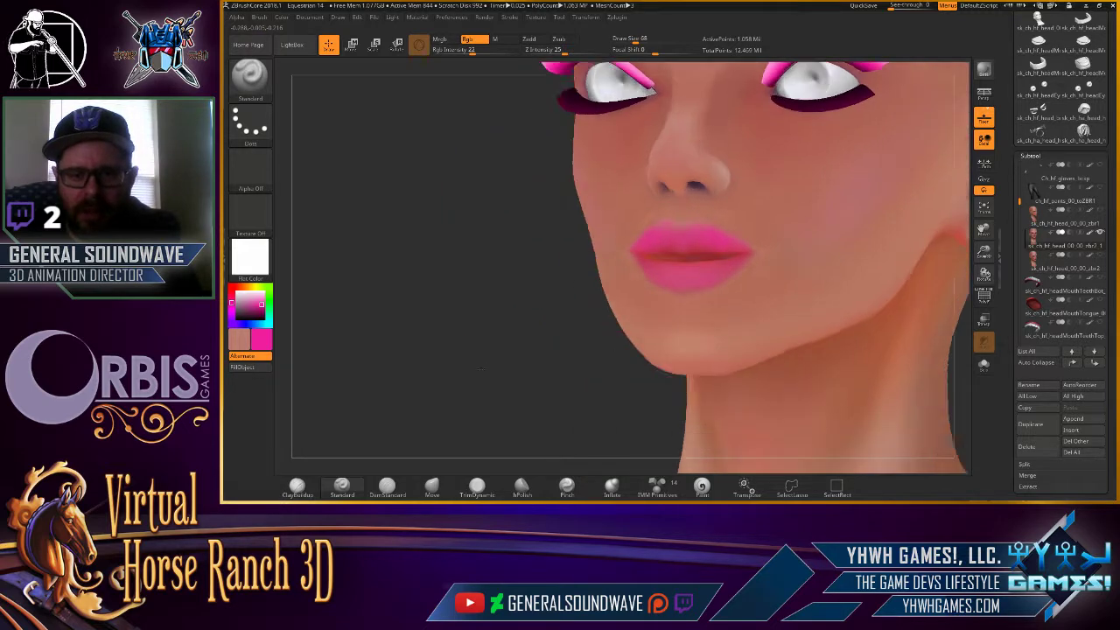
pyautogui.moveTo(568, 317)
pyautogui.mouseDown()
pyautogui.moveTo(563, 303)
pyautogui.moveTo(767, 269)
pyautogui.moveTo(777, 300)
pyautogui.moveTo(664, 191)
pyautogui.mouseUp()
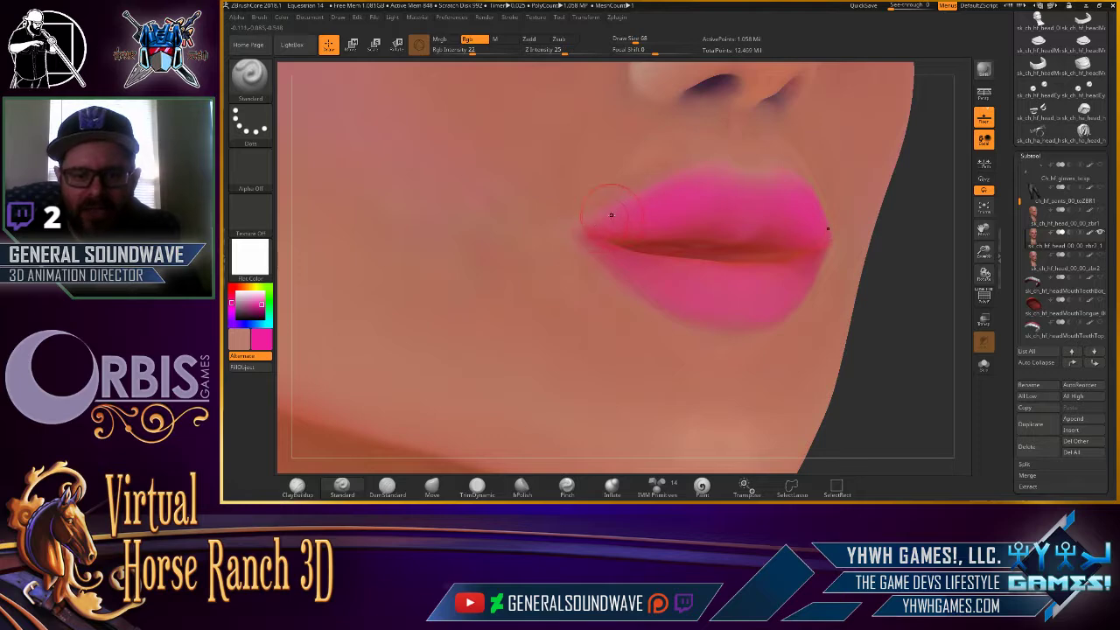
pyautogui.hotkey('alt', 'Tab')
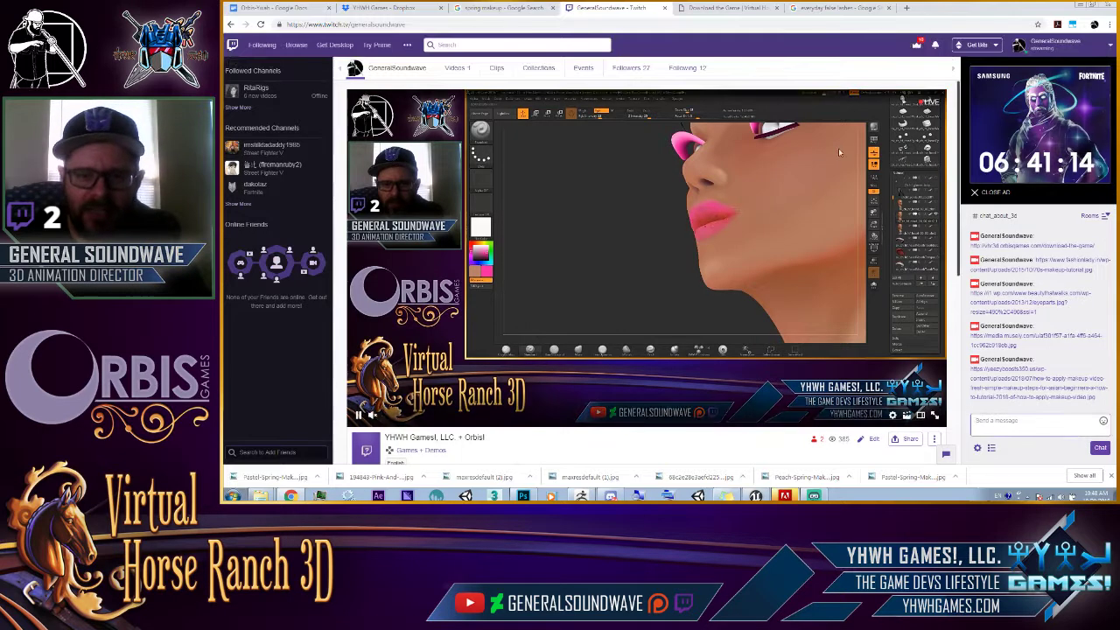
# Close the false lashes image search and switch to the spring makeup search.
pyautogui.click(835, 8)
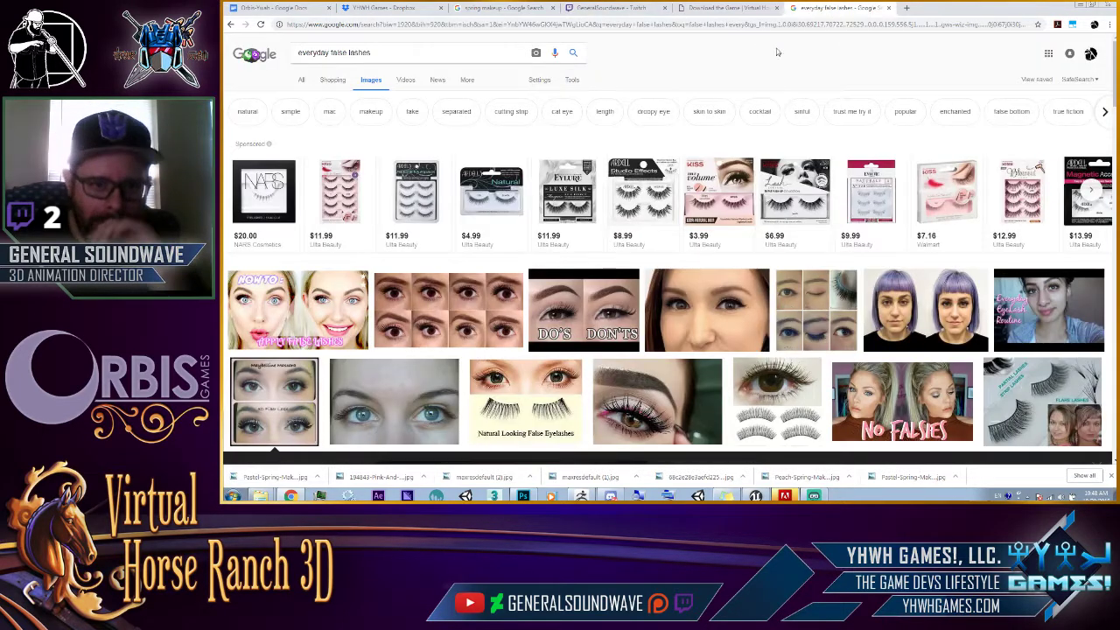
pyautogui.click(888, 9)
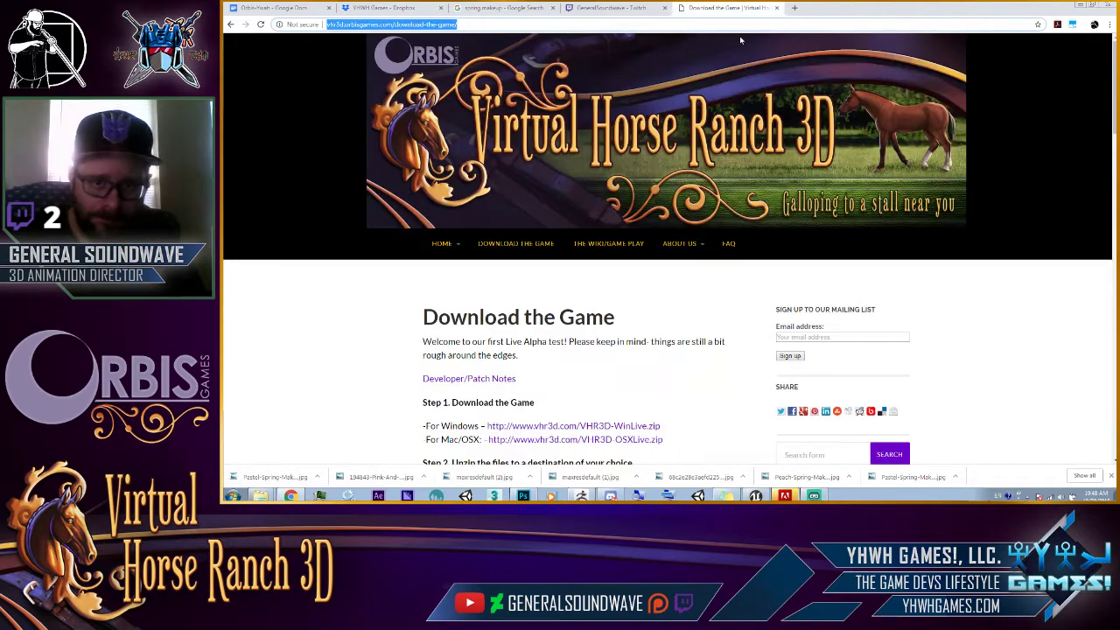
pyautogui.click(504, 7)
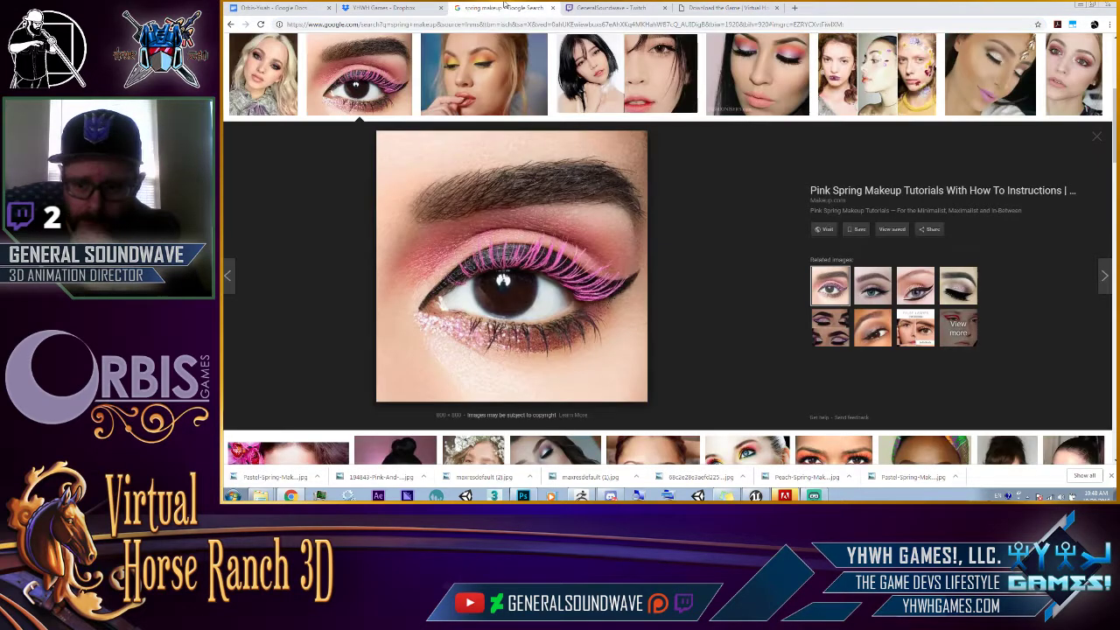
# Preview spring makeup references up to the Soft Spring Makeup Tutorial photo, then return to ZBrushCore.
pyautogui.click(510, 79)
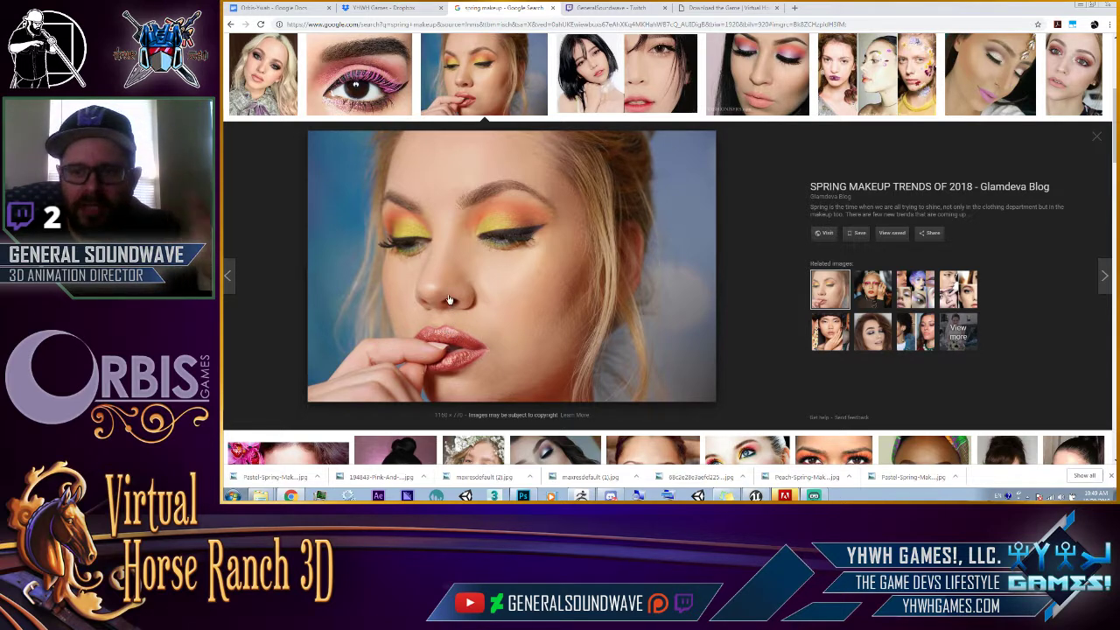
pyautogui.click(1056, 83)
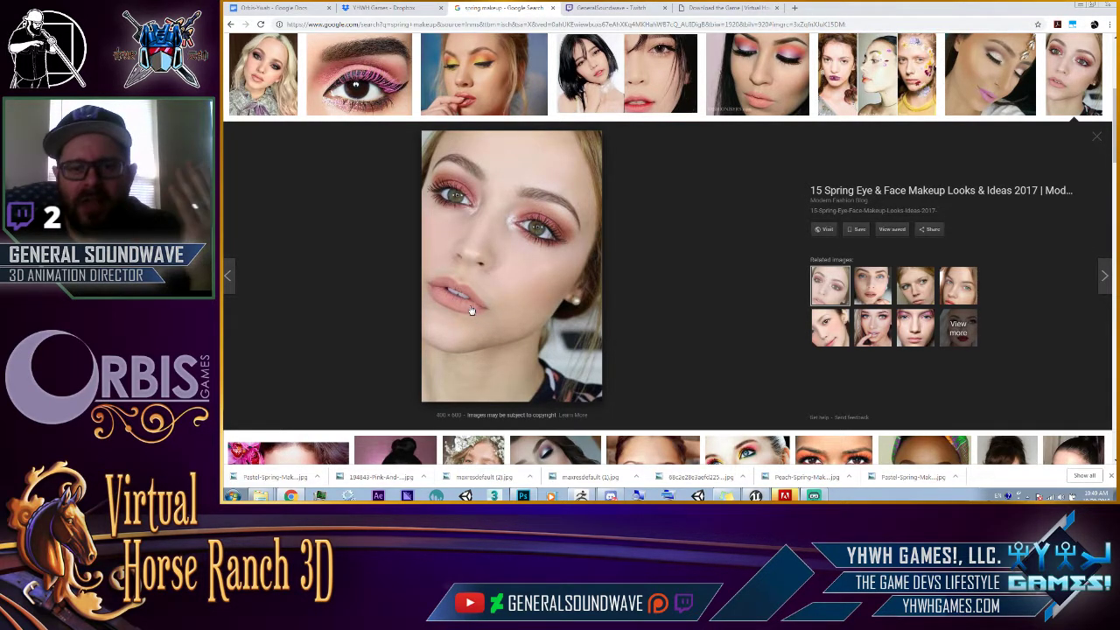
pyautogui.click(627, 77)
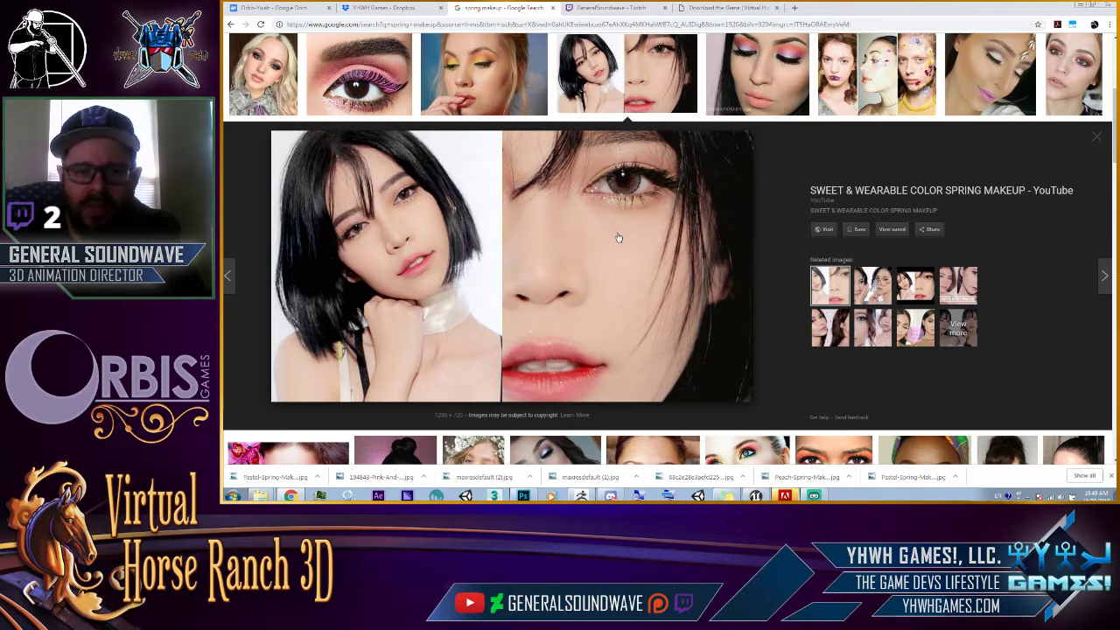
pyautogui.press('Right')
pyautogui.press('Right')
pyautogui.press('Right')
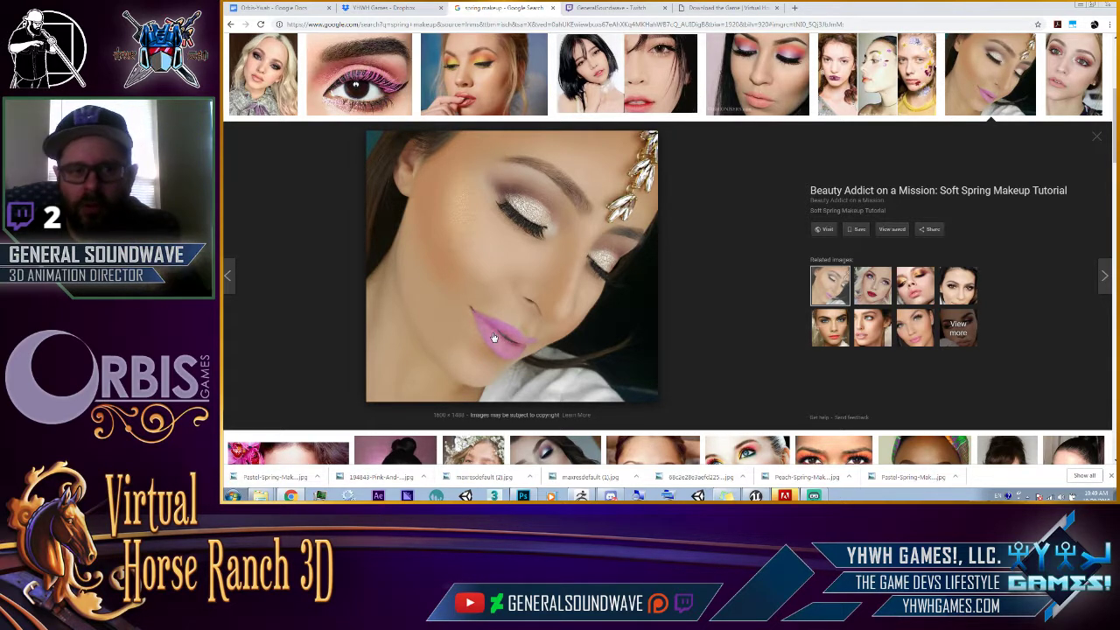
pyautogui.moveTo(359, 74)
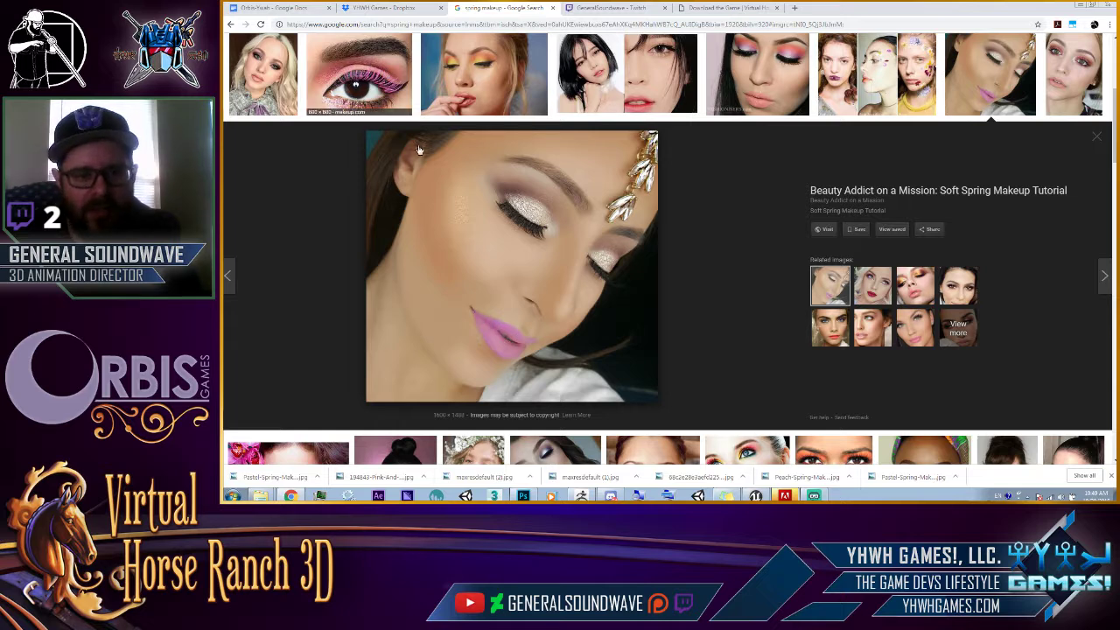
pyautogui.hotkey('alt', 'Tab')
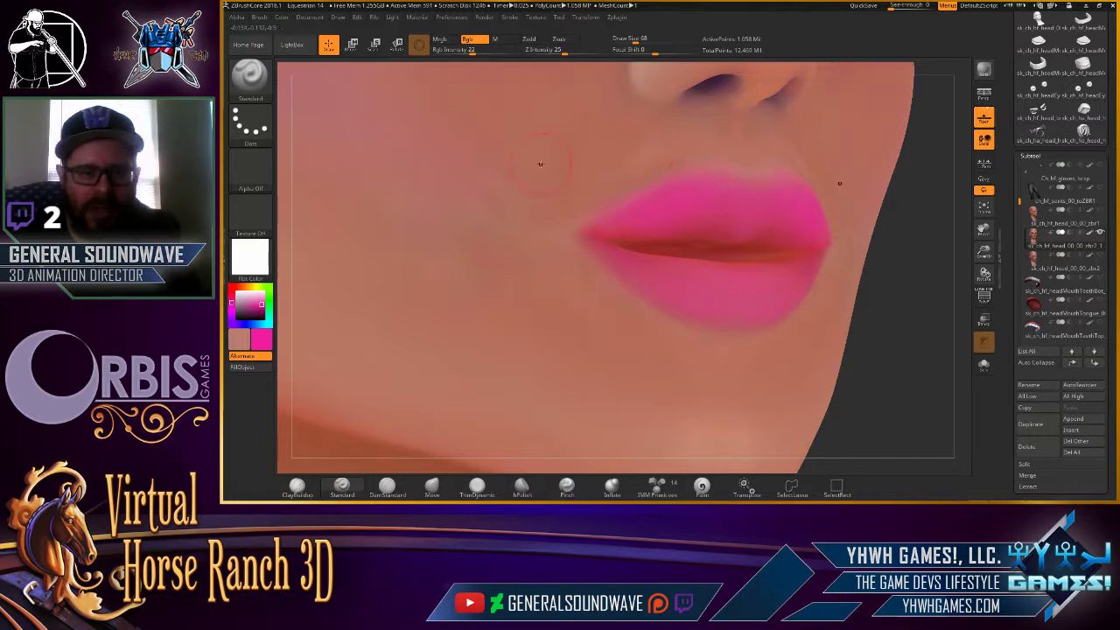
# Raise Draw Size, soften Focal Shift, and shrink the brush for a bright pink lip outline.
pyautogui.press('space')
pyautogui.press('space')
pyautogui.moveTo(612, 186)
pyautogui.mouseDown()
pyautogui.moveTo(629, 185)
pyautogui.moveTo(621, 178)
pyautogui.mouseUp()
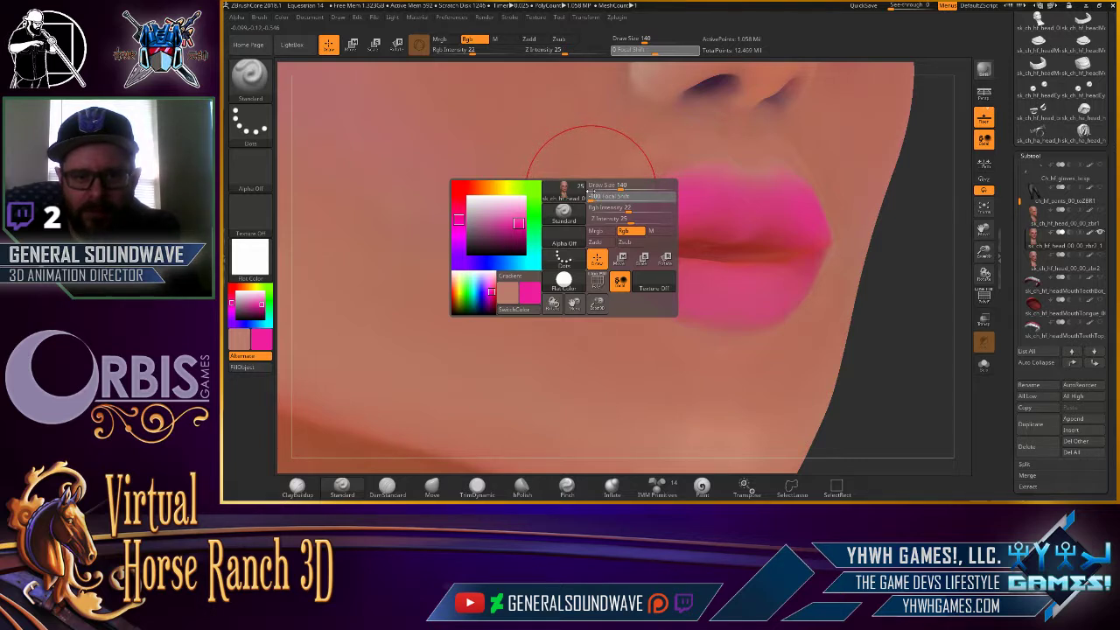
pyautogui.moveTo(592, 195); pyautogui.dragTo(700, 179)
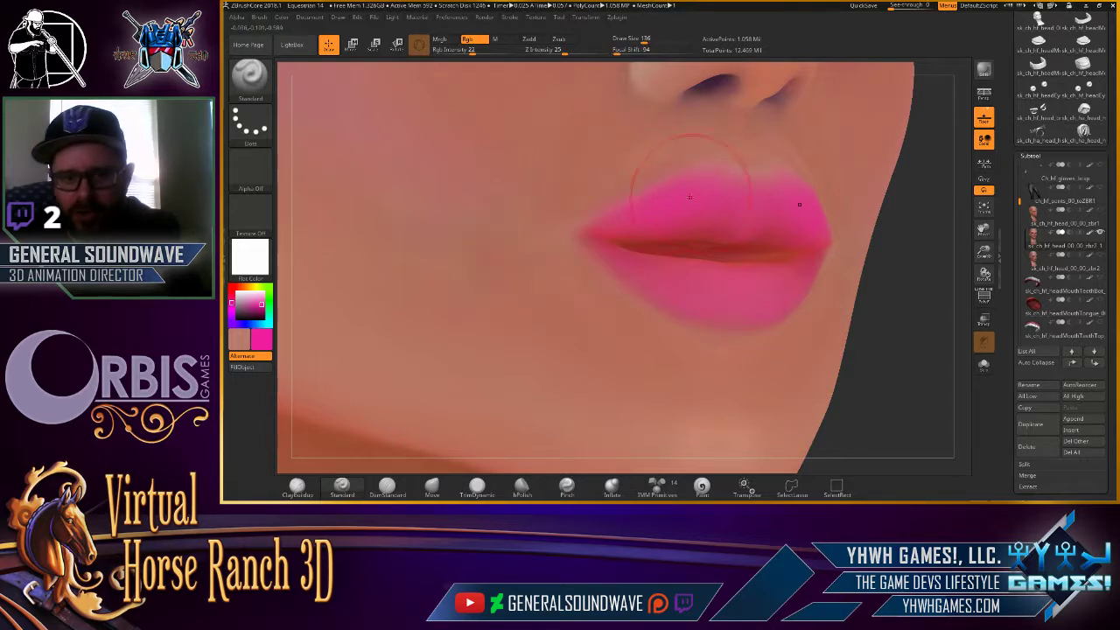
pyautogui.press('[')
pyautogui.press('[')
pyautogui.press('[')
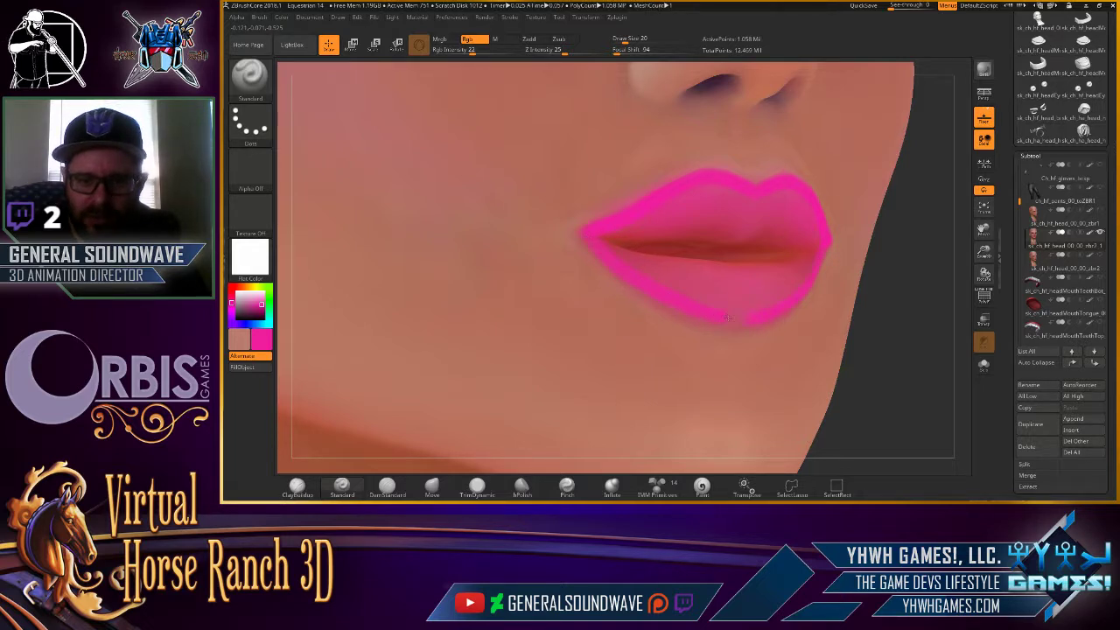
# Frame the head, zoom to the eyes and select the browsLashes subtool.
pyautogui.press('f')
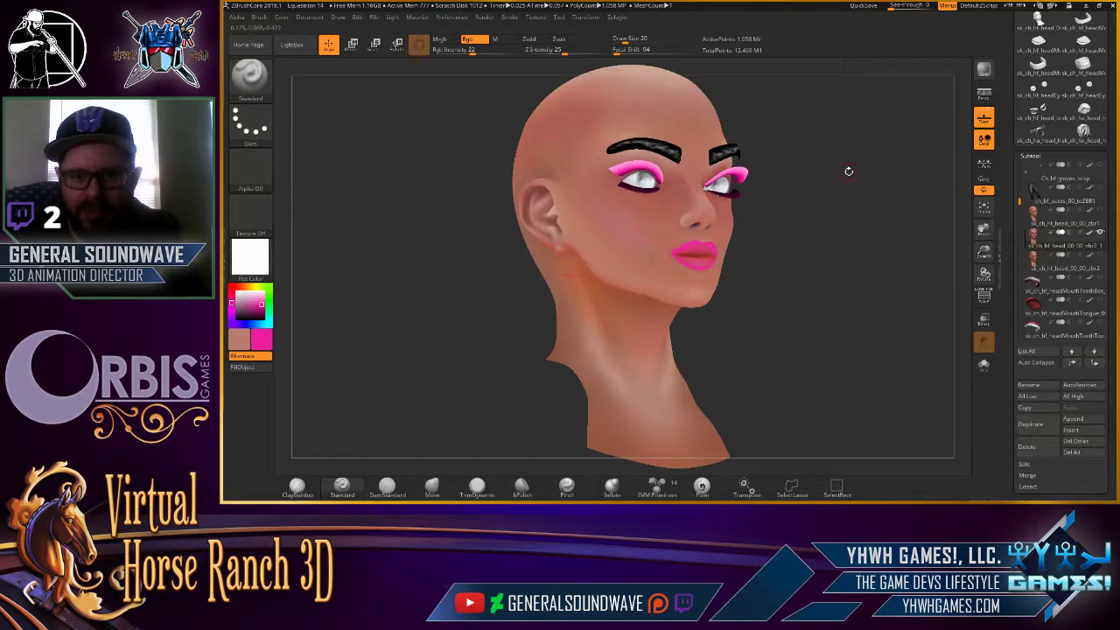
pyautogui.moveTo(848, 170); pyautogui.dragTo(848, 175)
pyautogui.scroll(5, 848, 225)
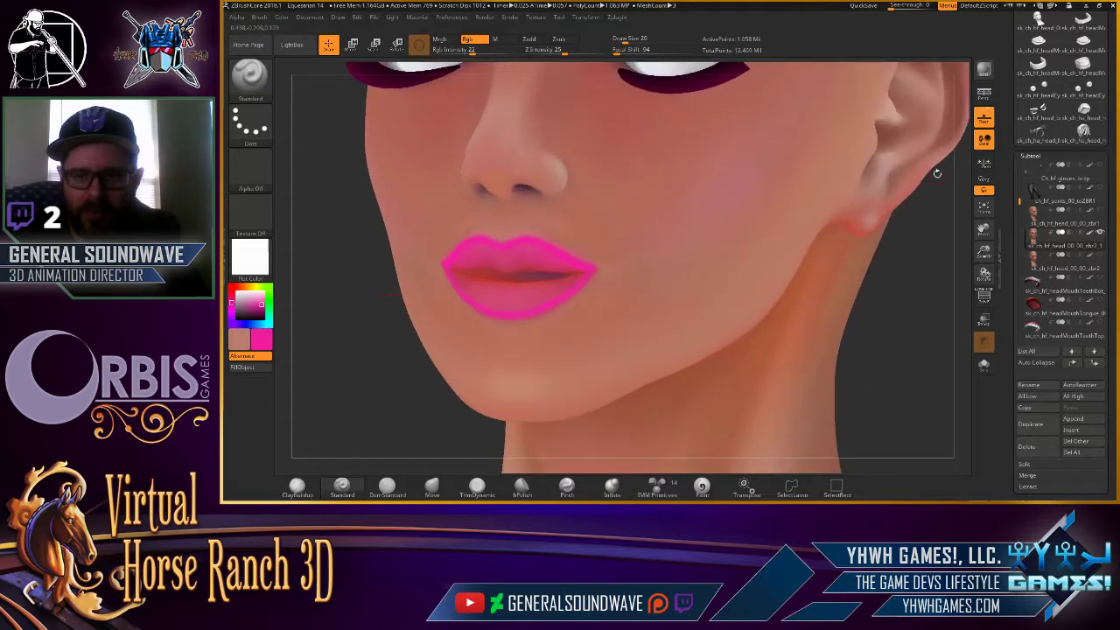
pyautogui.moveTo(936, 173)
pyautogui.keyDown('alt'); pyautogui.mouseDown()
pyautogui.moveTo(889, 143)
pyautogui.moveTo(961, 166)
pyautogui.mouseUp(); pyautogui.keyUp('alt')
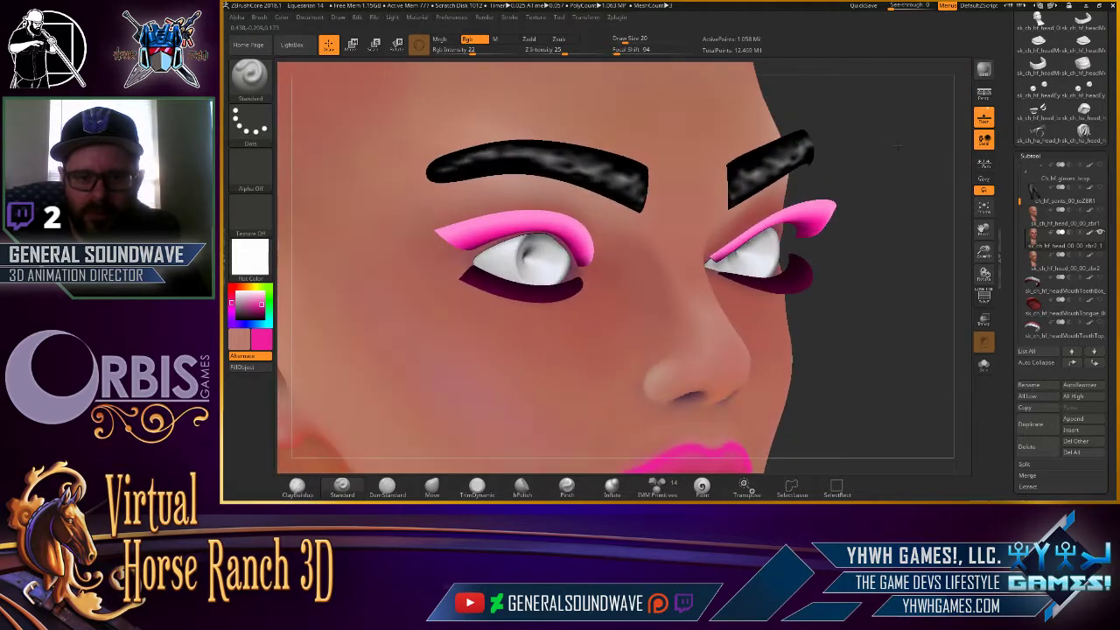
pyautogui.moveTo(1021, 201); pyautogui.dragTo(1021, 247)
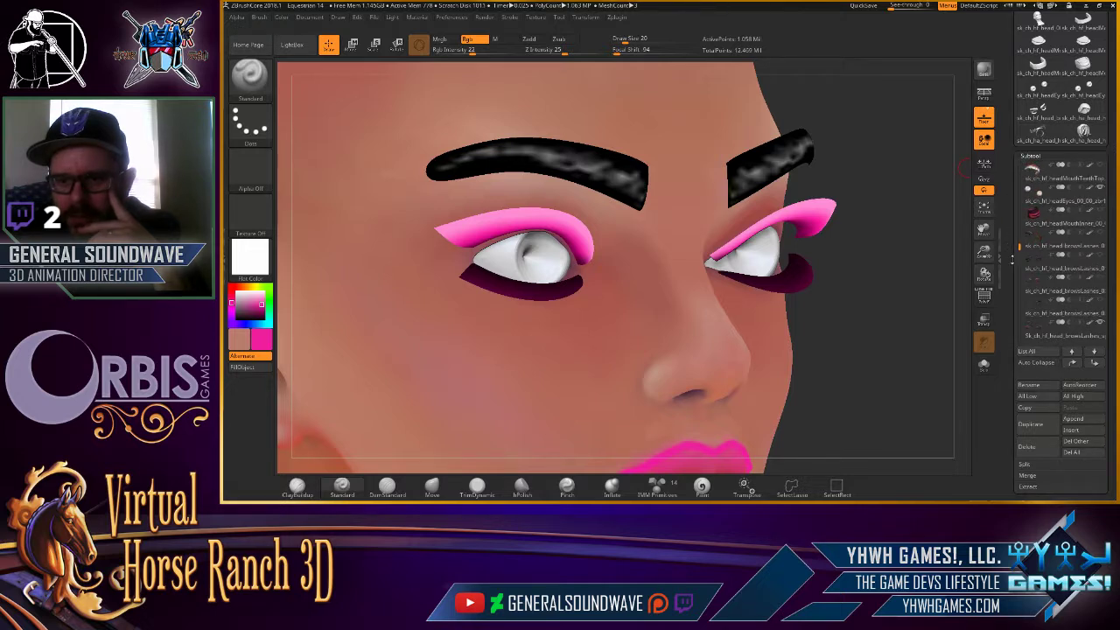
pyautogui.moveTo(1021, 245); pyautogui.dragTo(1021, 269)
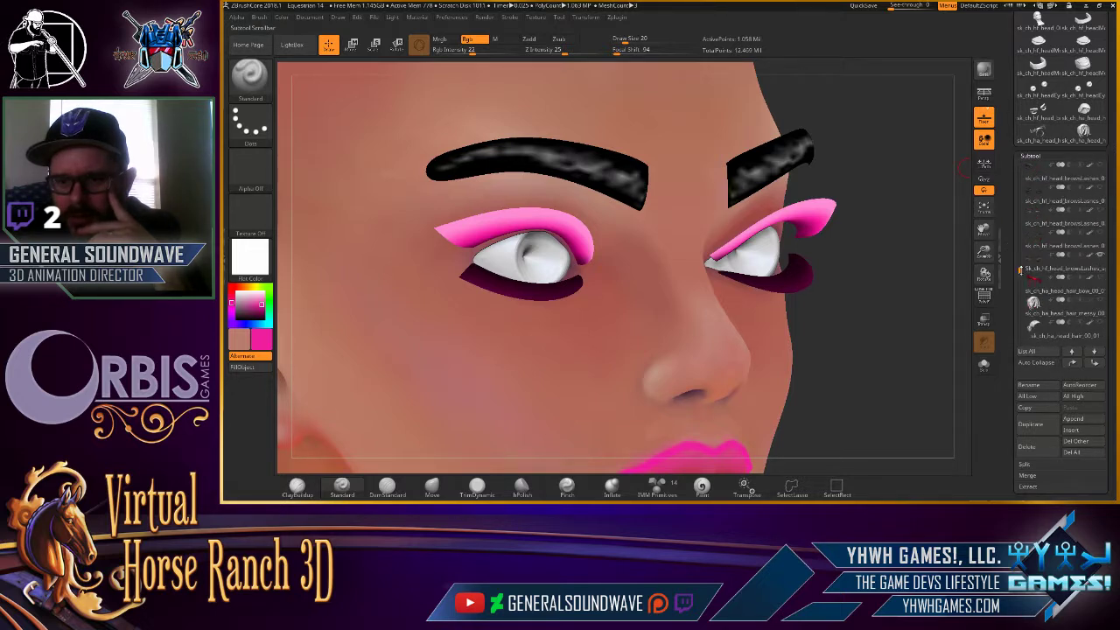
pyautogui.click(1083, 271)
# Adjust the lashes' SDiv in Geometry, settling at subdivision level 4.
pyautogui.moveTo(863, 178); pyautogui.dragTo(910, 162)
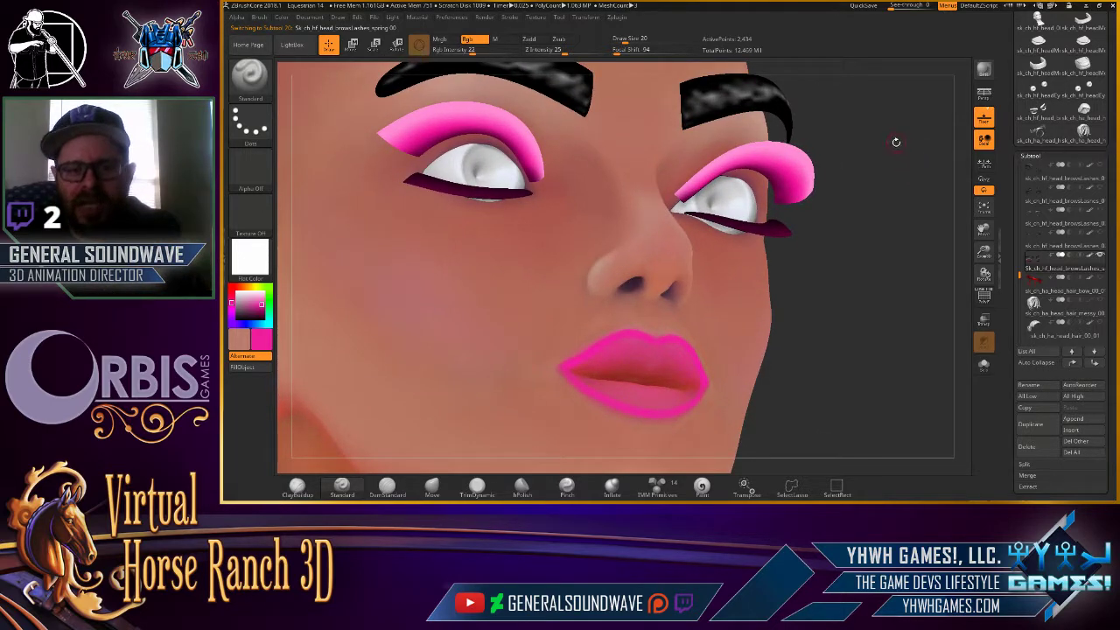
pyautogui.click(1031, 155)
pyautogui.click(1034, 166)
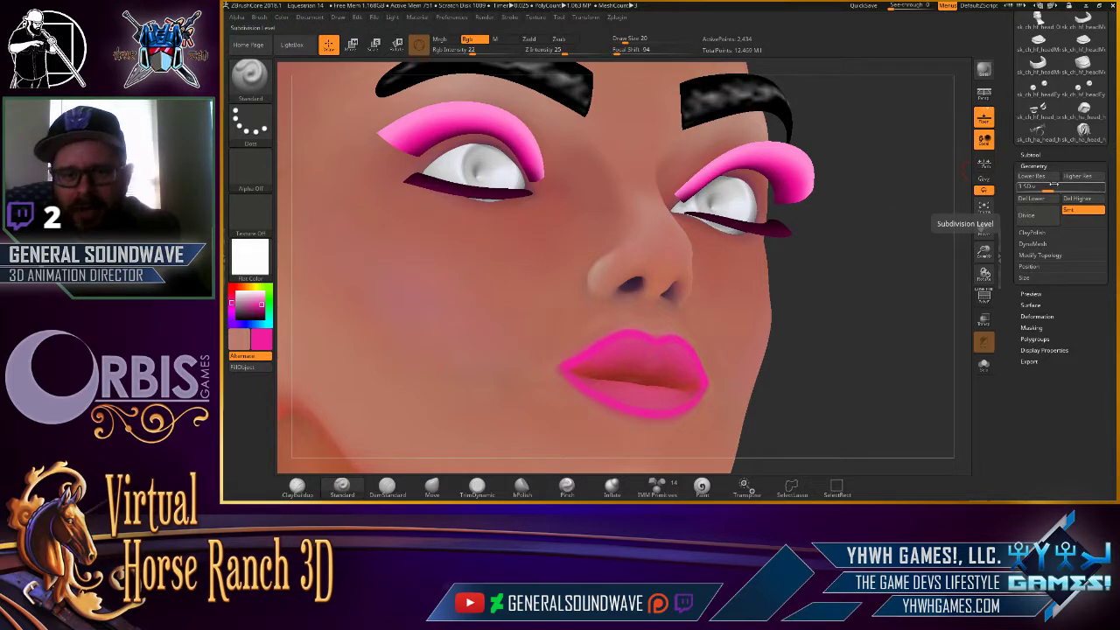
pyautogui.moveTo(1049, 187); pyautogui.dragTo(1060, 188)
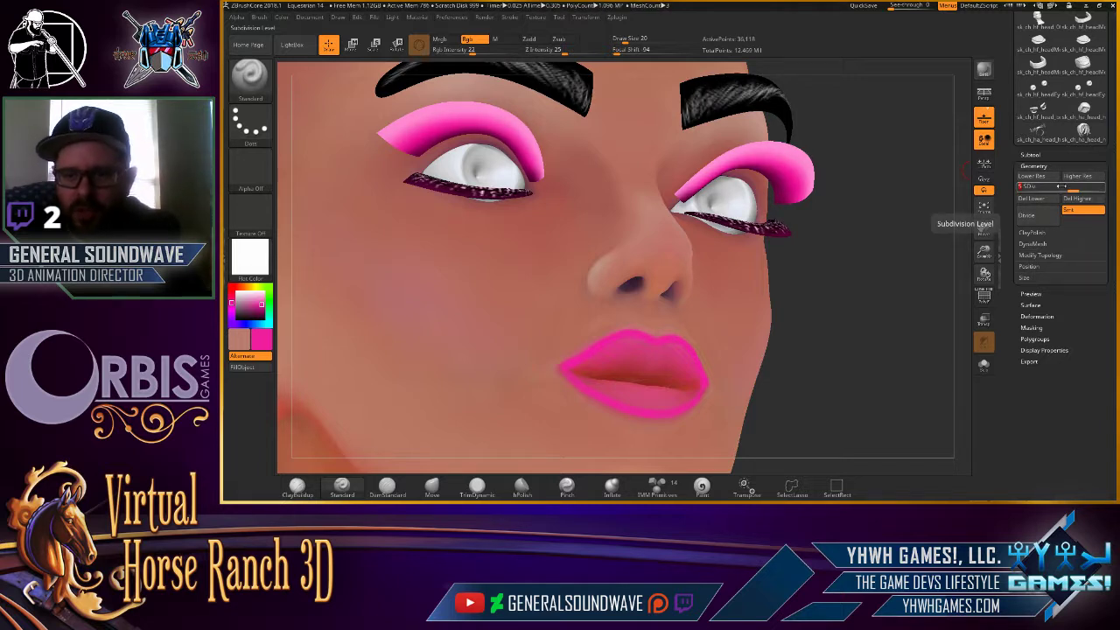
pyautogui.moveTo(1064, 188); pyautogui.dragTo(1055, 188)
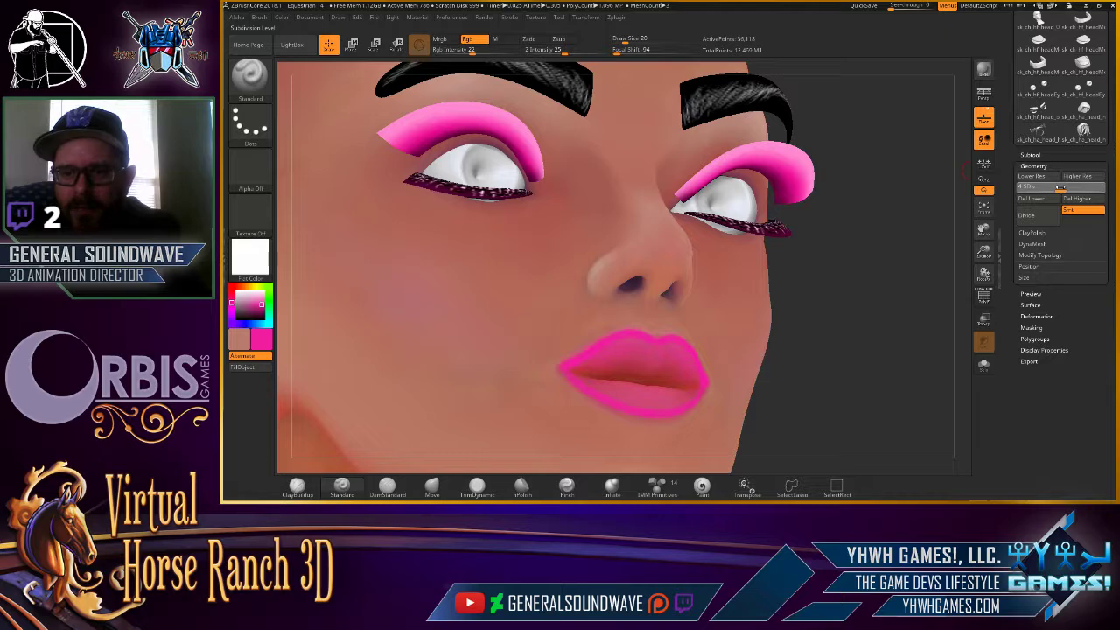
# Check the lashes at highest subdivision from the front, then drop to lowest and frame the head.
pyautogui.moveTo(912, 163); pyautogui.dragTo(650, 314)
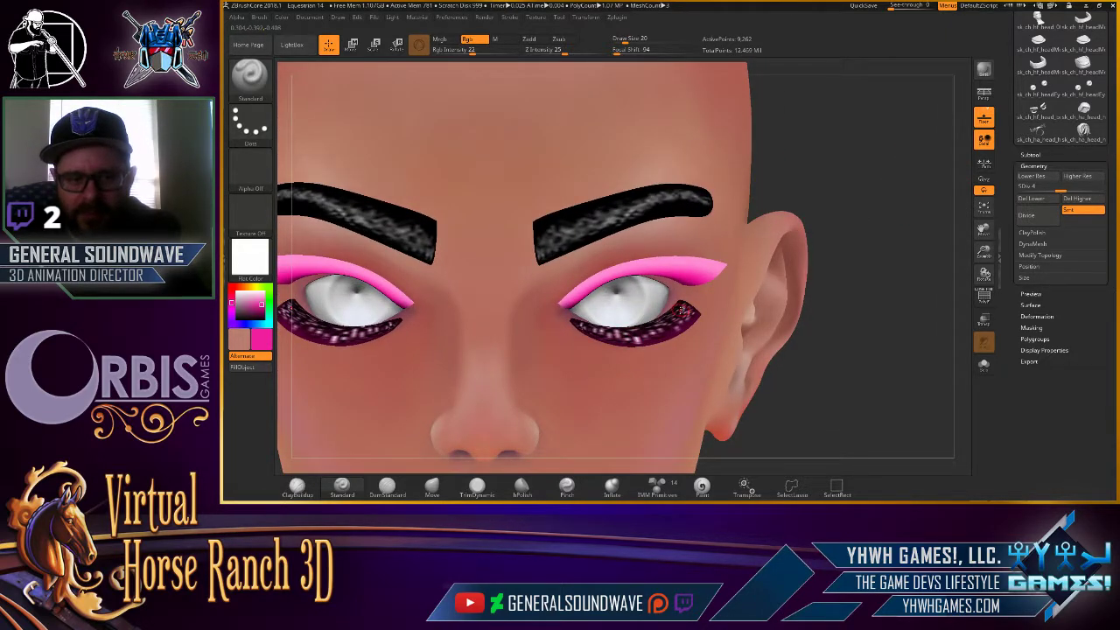
pyautogui.moveTo(919, 175)
pyautogui.keyDown('alt'); pyautogui.mouseDown()
pyautogui.moveTo(830, 189)
pyautogui.moveTo(788, 260)
pyautogui.moveTo(814, 263)
pyautogui.mouseUp(); pyautogui.keyUp('alt')
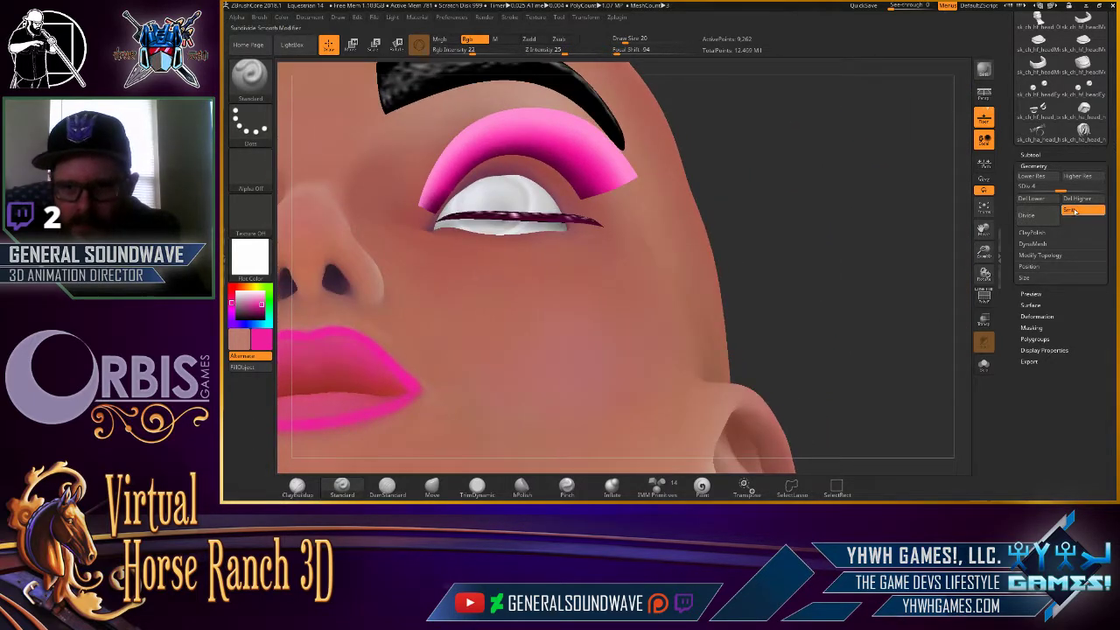
pyautogui.press('d')
pyautogui.press('d')
pyautogui.press('d')
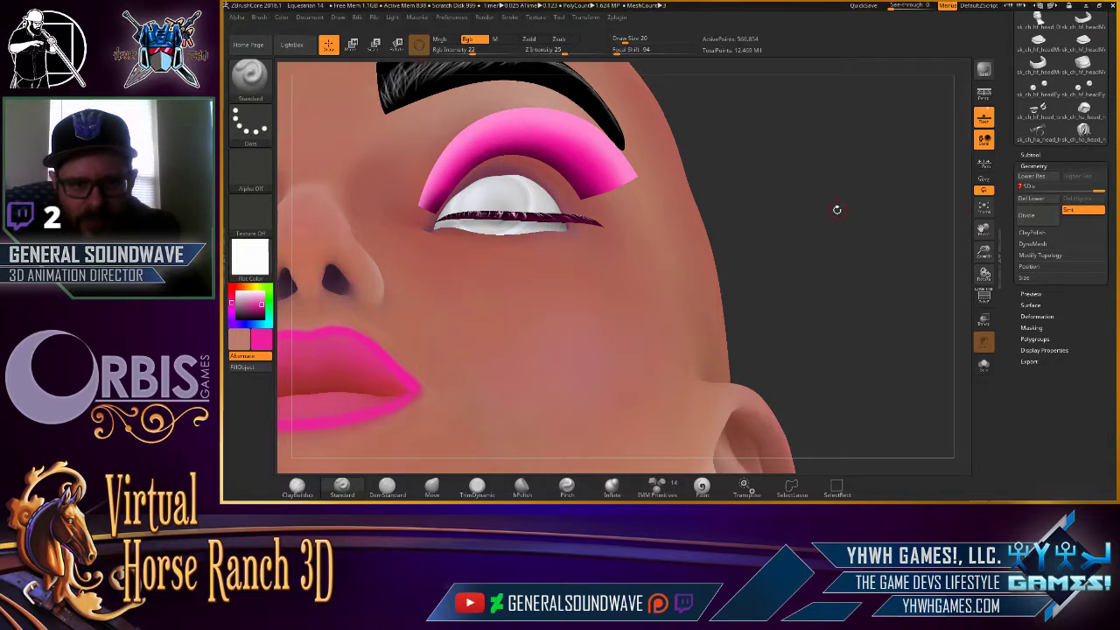
pyautogui.moveTo(837, 210)
pyautogui.mouseDown()
pyautogui.moveTo(828, 276)
pyautogui.moveTo(863, 181)
pyautogui.moveTo(863, 215)
pyautogui.moveTo(862, 100)
pyautogui.mouseUp()
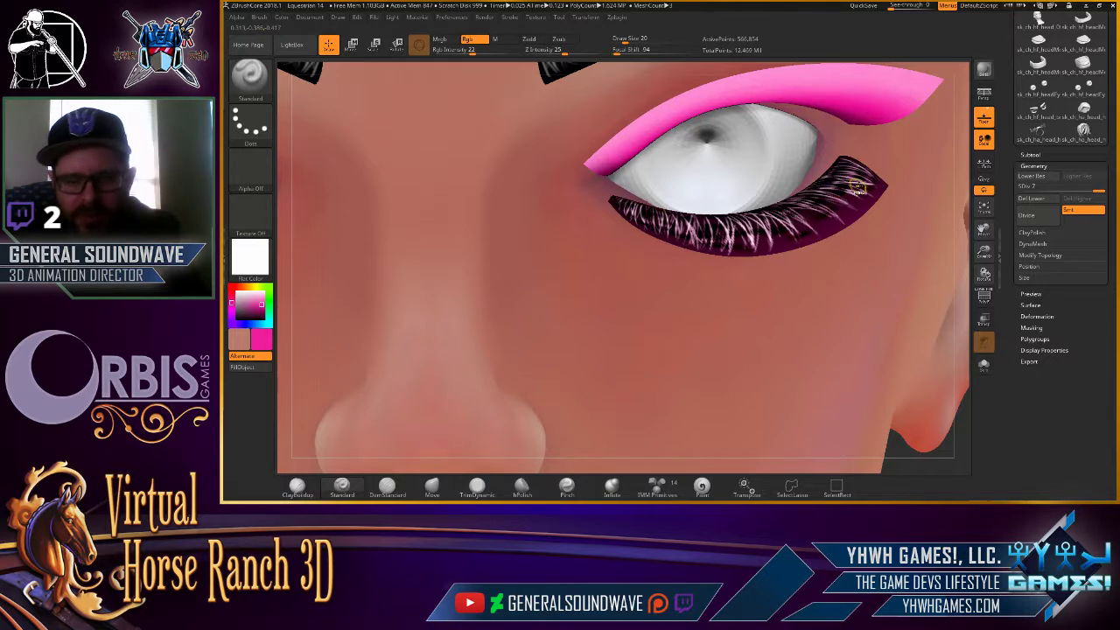
pyautogui.hotkey('ctrl', 'a')
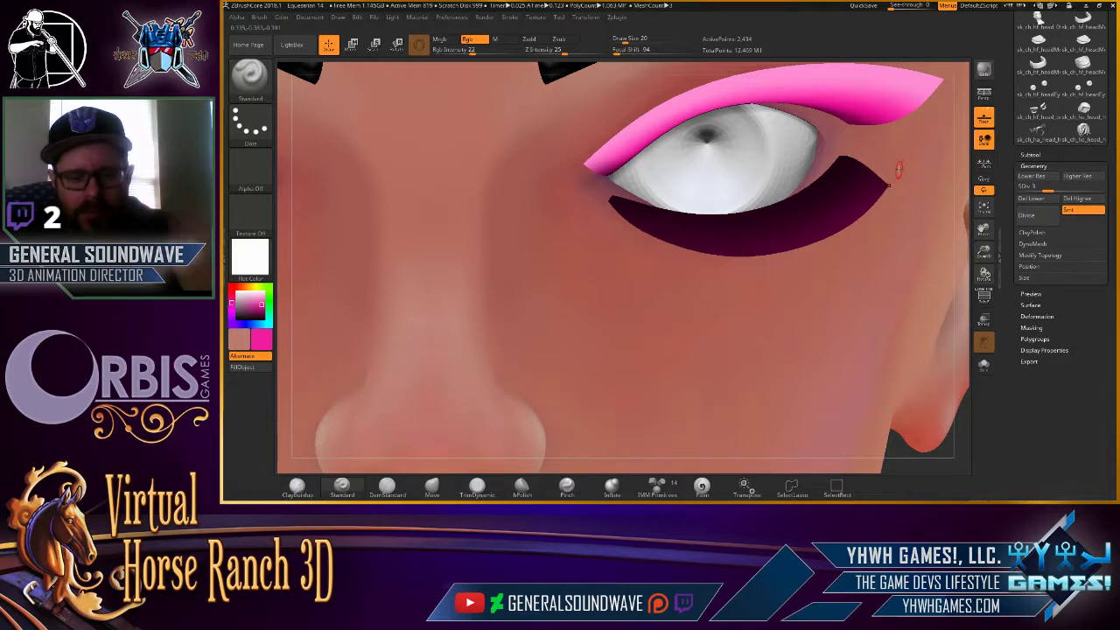
pyautogui.press('f')
pyautogui.moveTo(860, 208); pyautogui.dragTo(876, 200)
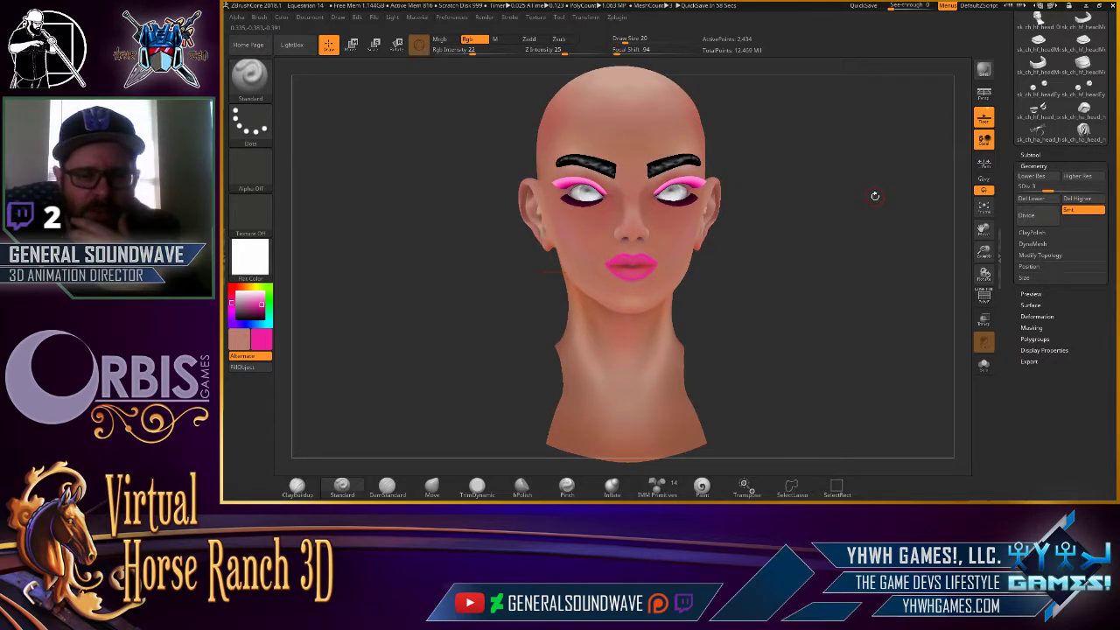
# Select the hair subtool then the head subtool, and zoom in on the pink lips.
pyautogui.moveTo(813, 241)
pyautogui.mouseDown()
pyautogui.moveTo(758, 279)
pyautogui.moveTo(805, 308)
pyautogui.moveTo(883, 302)
pyautogui.moveTo(867, 291)
pyautogui.moveTo(927, 246)
pyautogui.mouseUp()
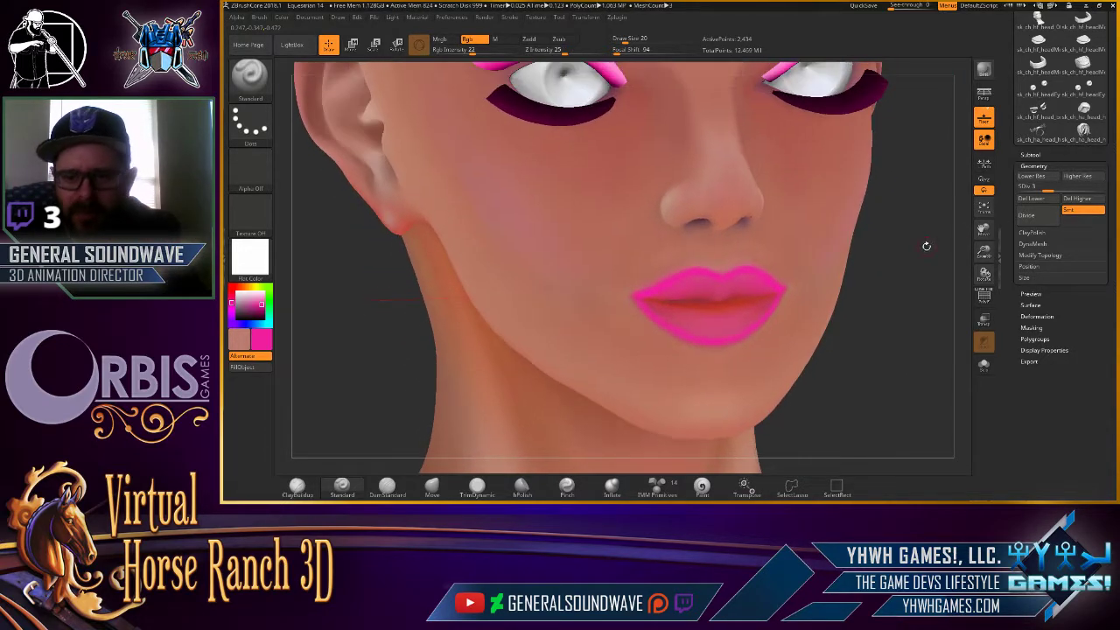
pyautogui.click(1040, 154)
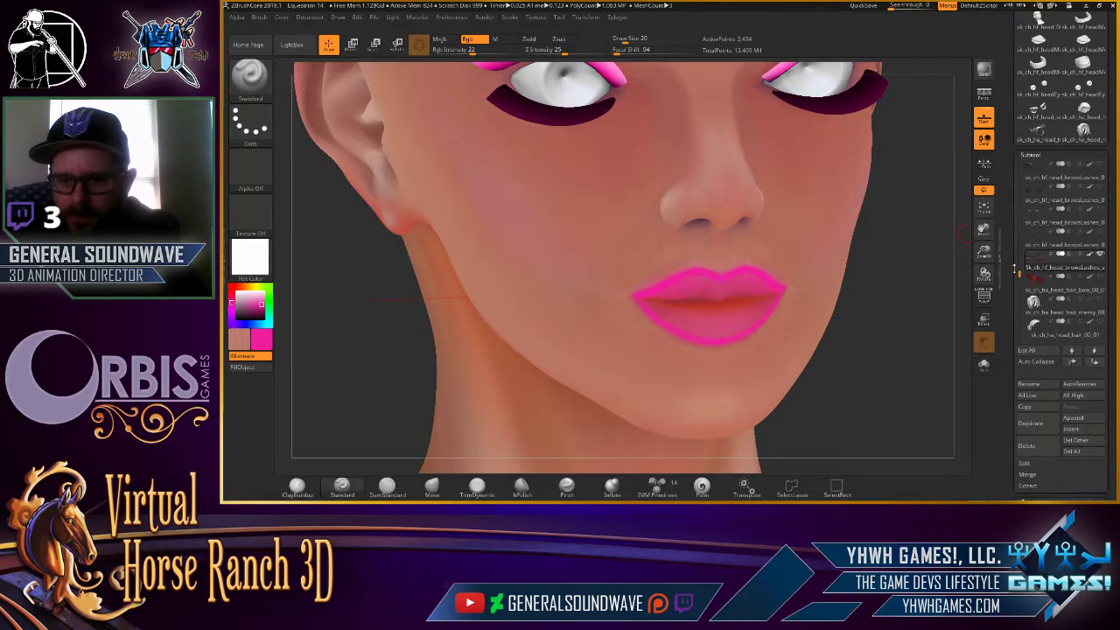
pyautogui.moveTo(1013, 260); pyautogui.dragTo(1019, 273)
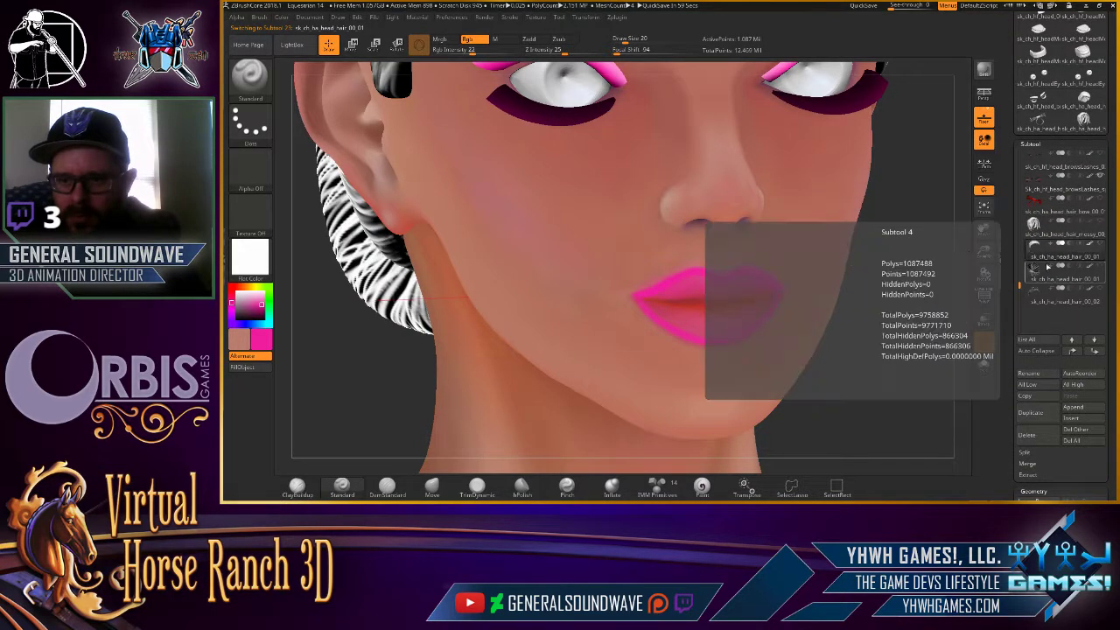
pyautogui.moveTo(1021, 289)
pyautogui.mouseDown()
pyautogui.moveTo(1016, 208)
pyautogui.moveTo(1099, 234)
pyautogui.mouseUp()
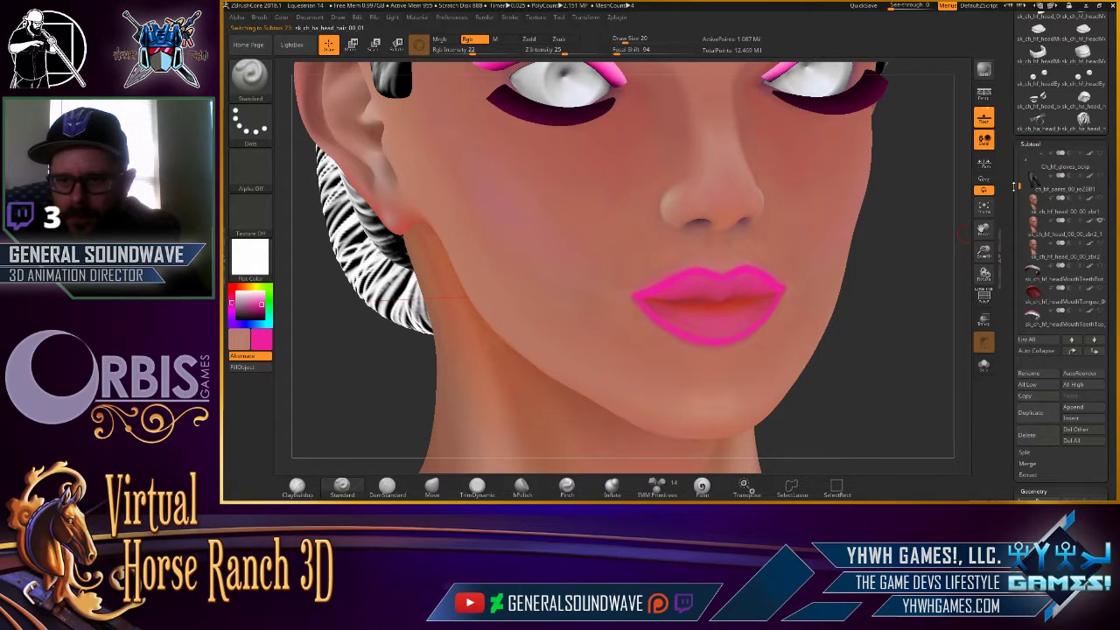
pyautogui.click(1100, 234)
pyautogui.moveTo(887, 263)
pyautogui.keyDown('alt'); pyautogui.mouseDown()
pyautogui.moveTo(862, 302)
pyautogui.moveTo(755, 246)
pyautogui.mouseUp(); pyautogui.keyUp('alt')
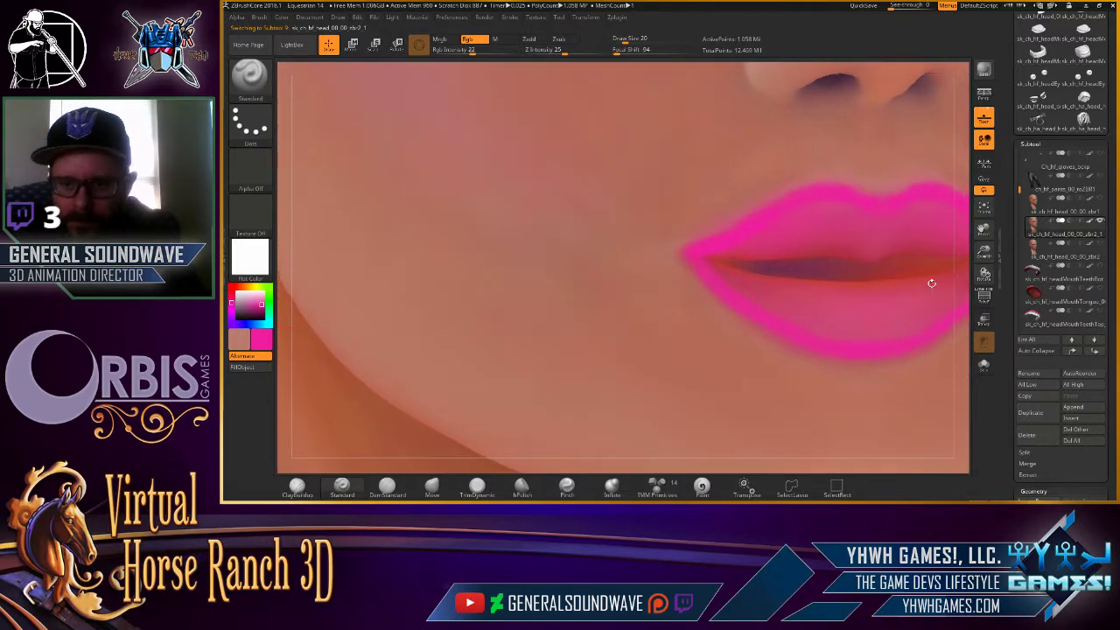
# Centre the lips and lower the head mesh to subdivision level 4.
pyautogui.keyDown('alt'); pyautogui.moveTo(930, 274); pyautogui.dragTo(730, 275); pyautogui.keyUp('alt')
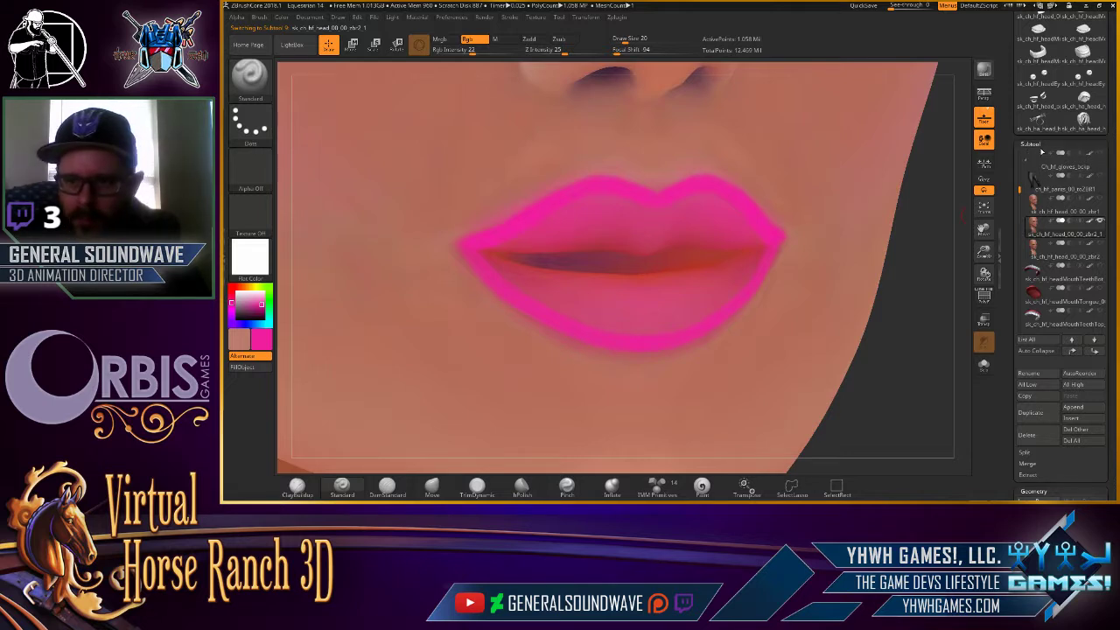
pyautogui.click(1033, 491)
pyautogui.moveTo(1085, 175); pyautogui.dragTo(1068, 175)
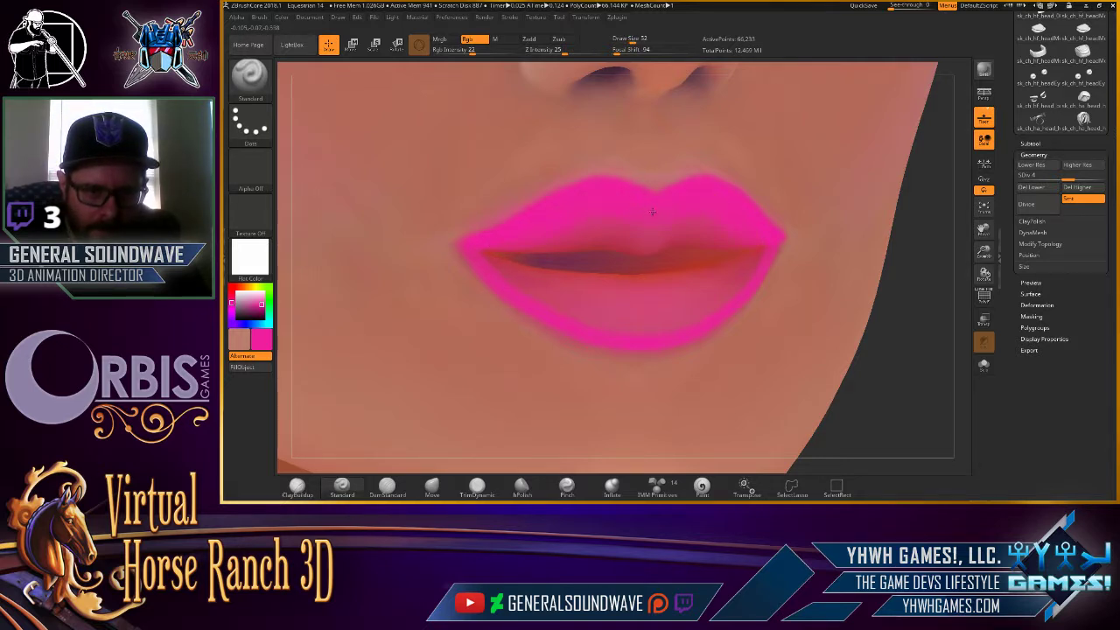
# Smooth the lip outline into even bright pink, then preview the SWEET & WEARABLE spring makeup reference.
pyautogui.press('shift')
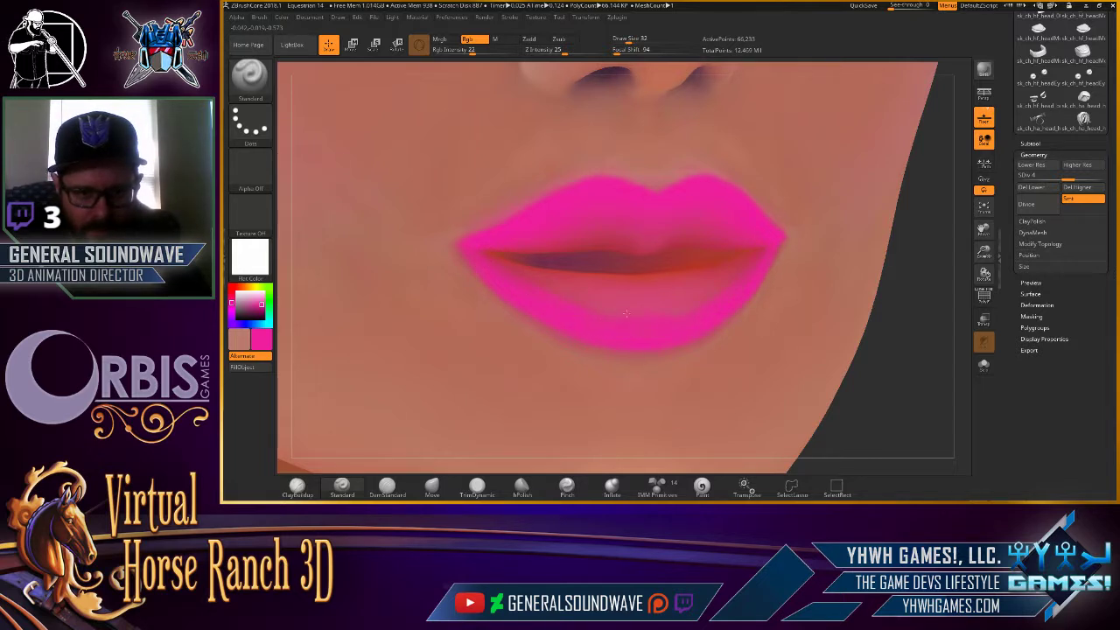
pyautogui.press('shift')
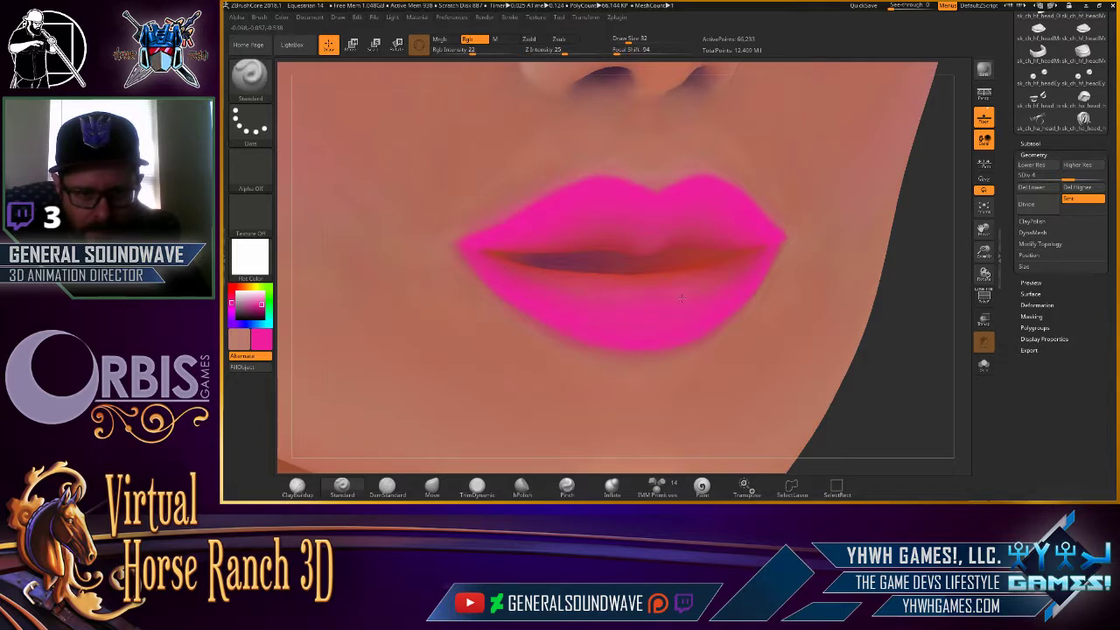
pyautogui.press('shift')
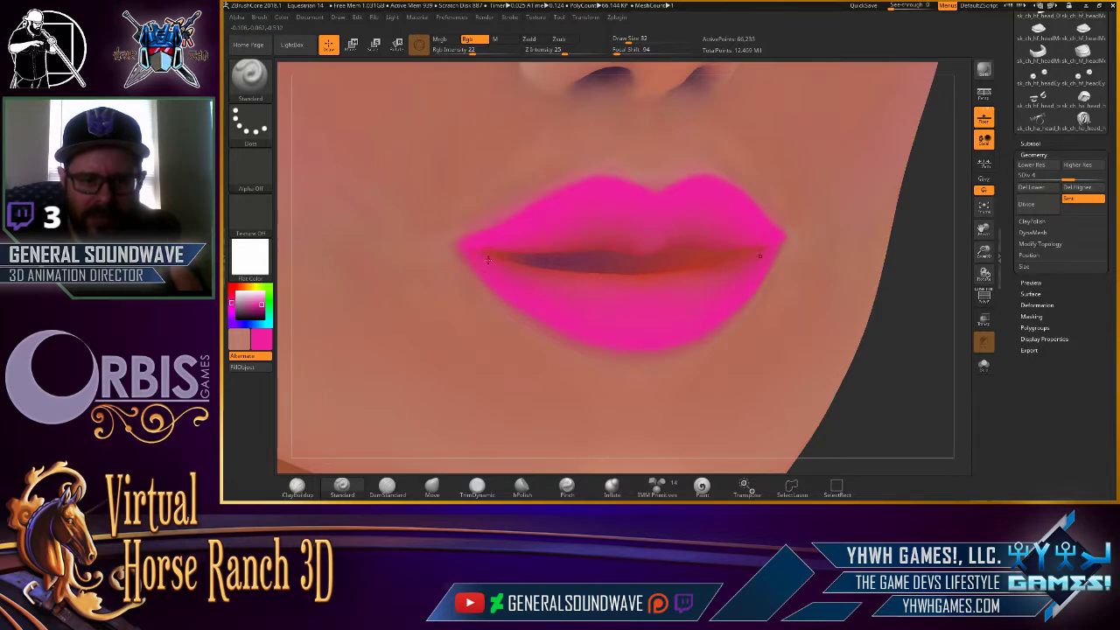
pyautogui.press('shift')
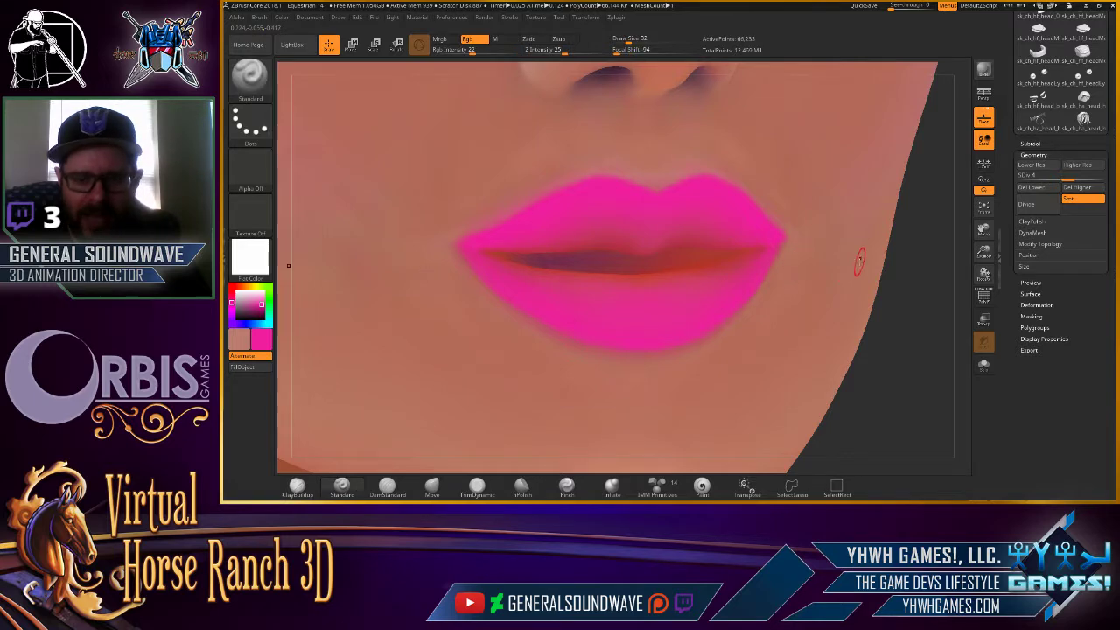
pyautogui.hotkey('alt', 'Tab')
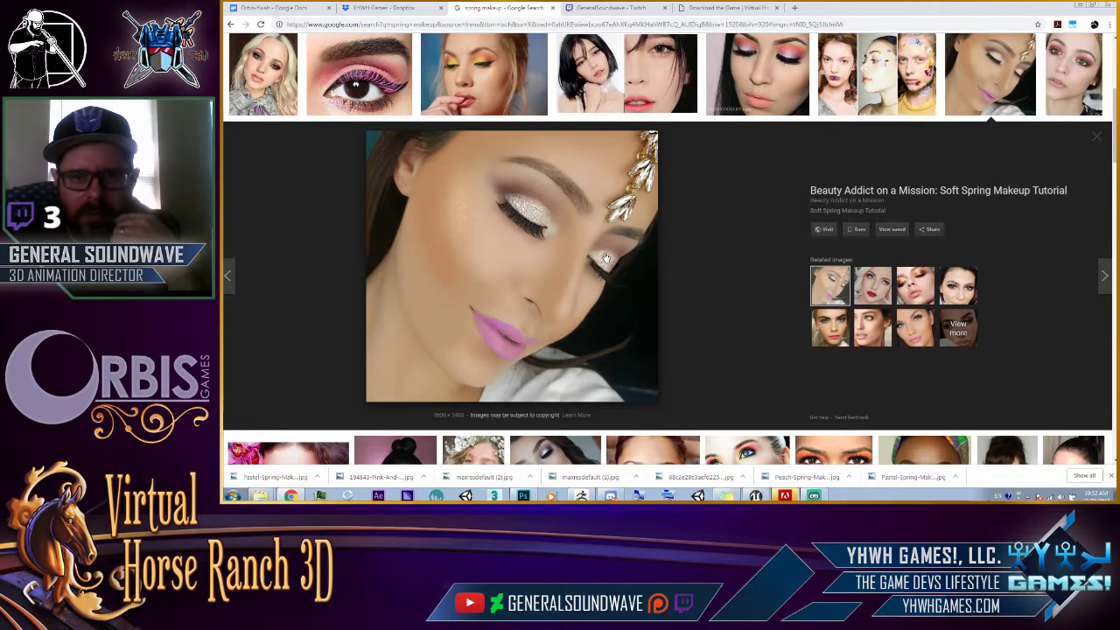
pyautogui.click(667, 88)
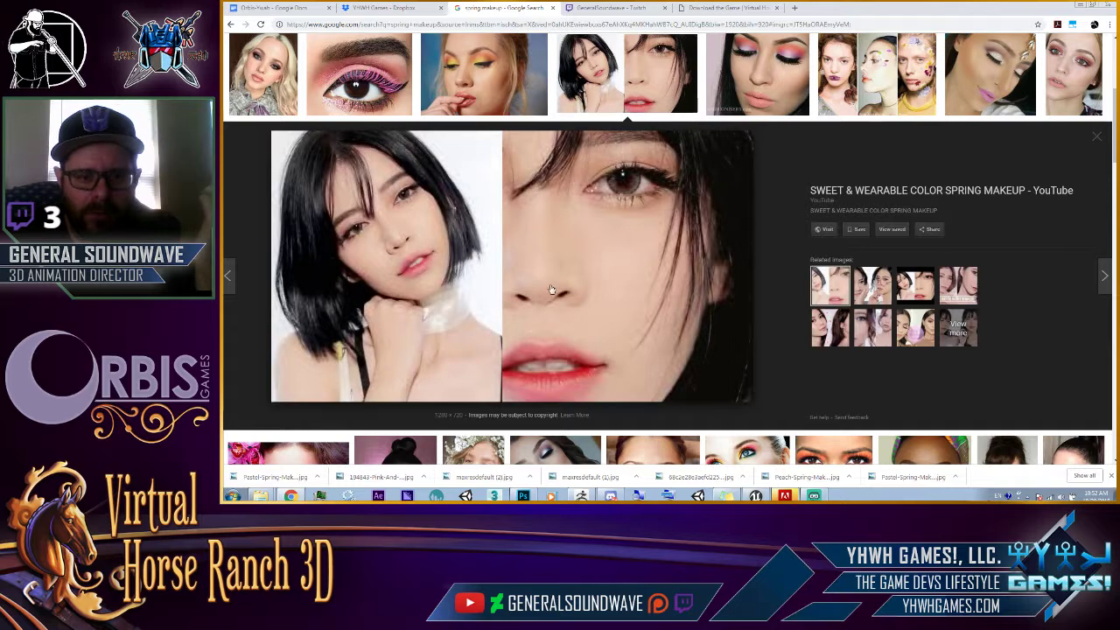
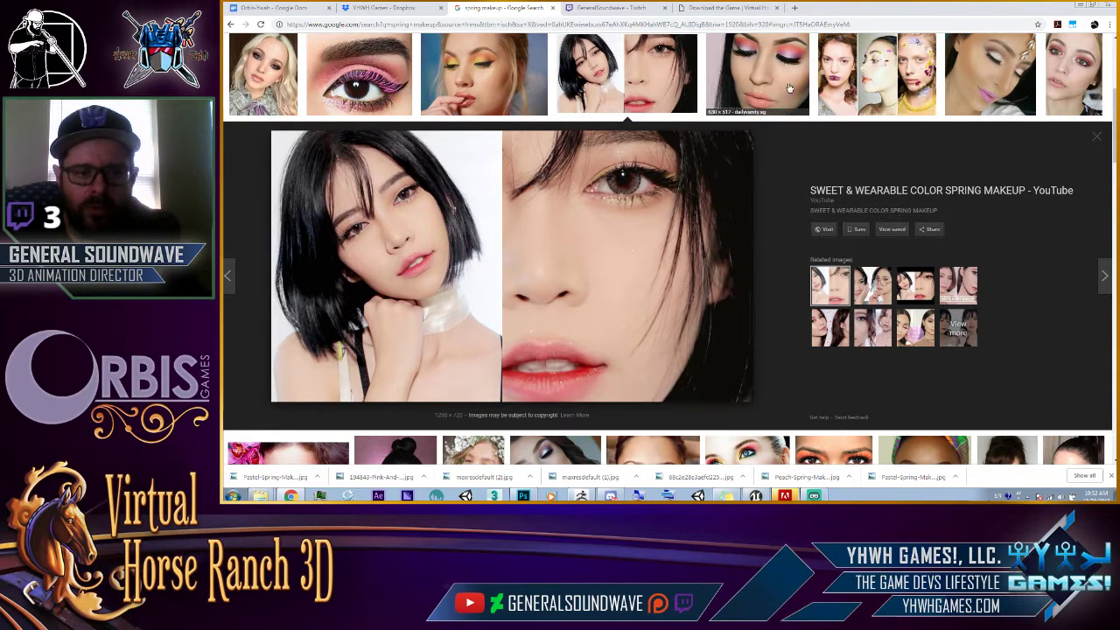
# Browse spring makeup previews and check the Fashionisers floral image's source page.
pyautogui.click(789, 88)
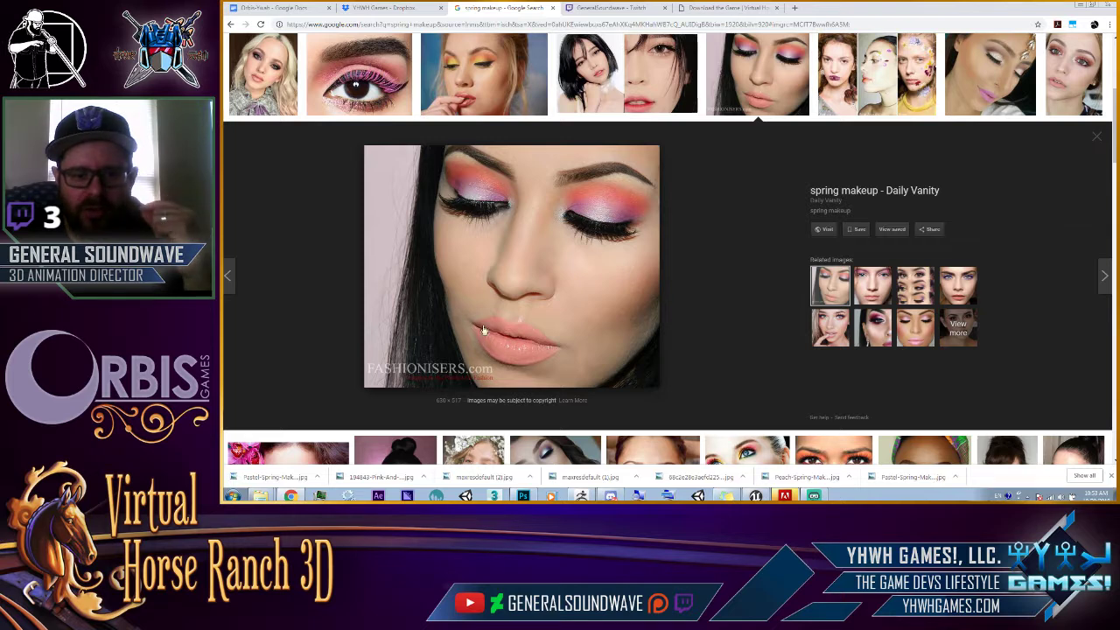
pyautogui.press('Right')
pyautogui.press('Right')
pyautogui.press('Right')
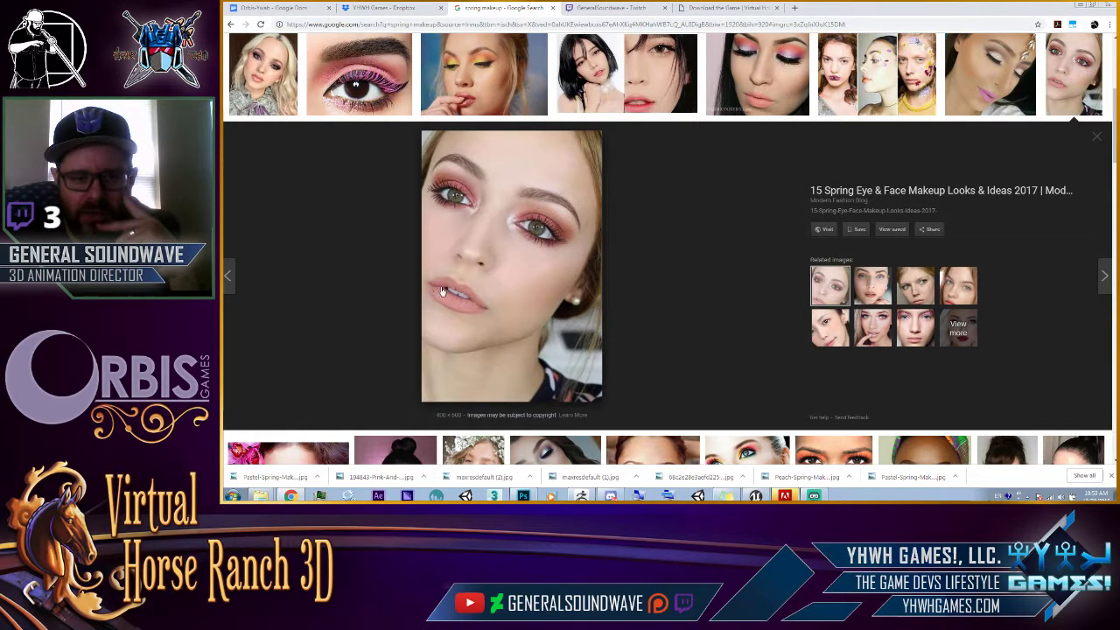
pyautogui.click(658, 98)
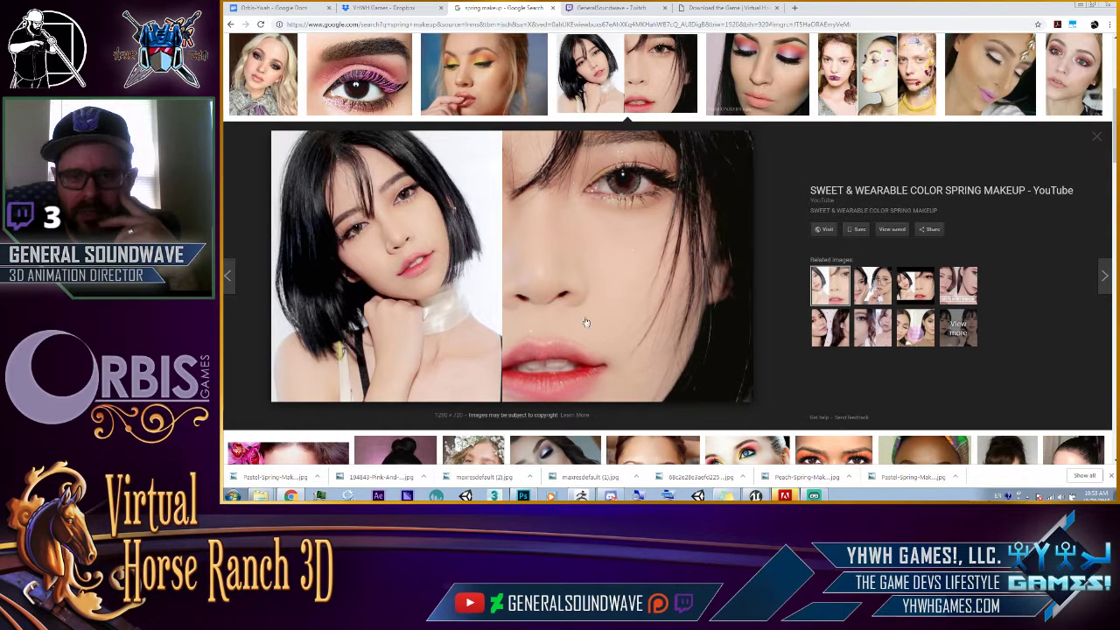
pyautogui.click(859, 104)
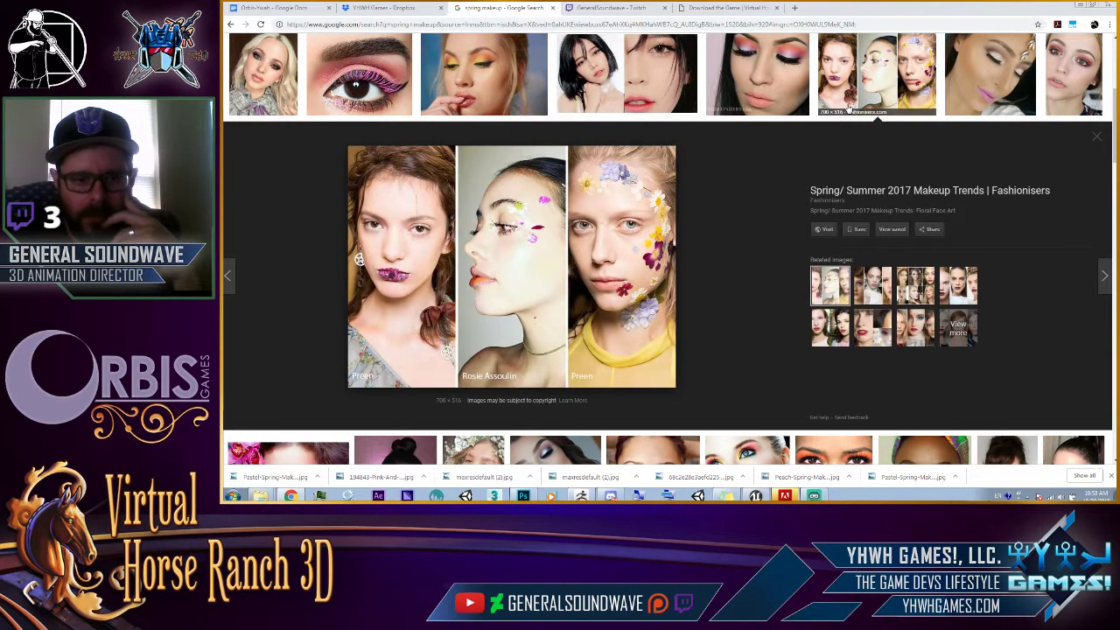
pyautogui.click(494, 334)
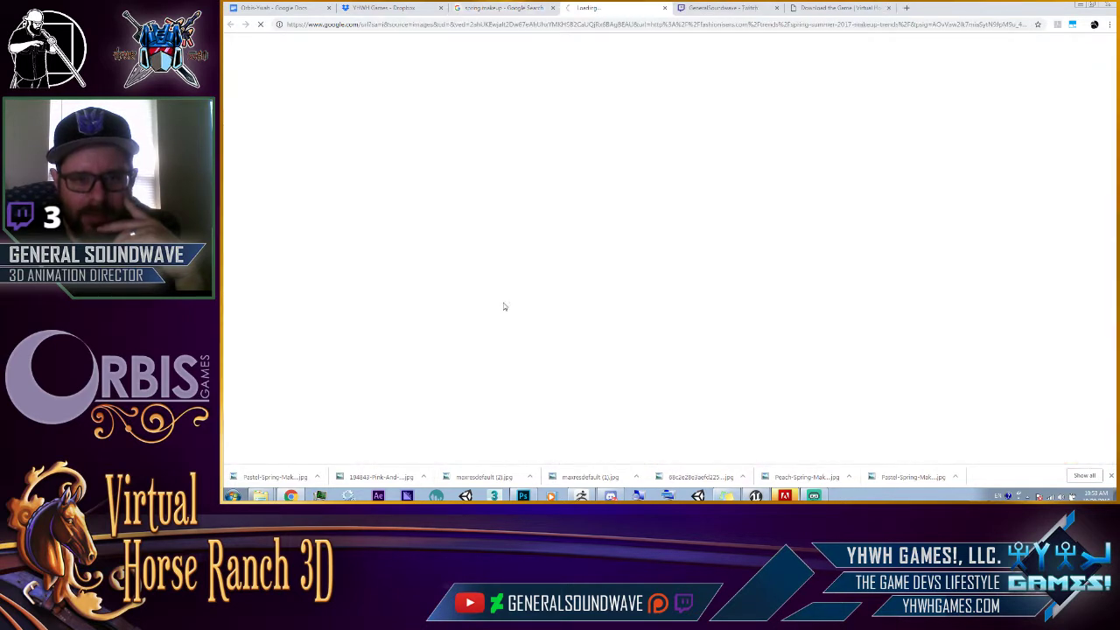
pyautogui.click(666, 9)
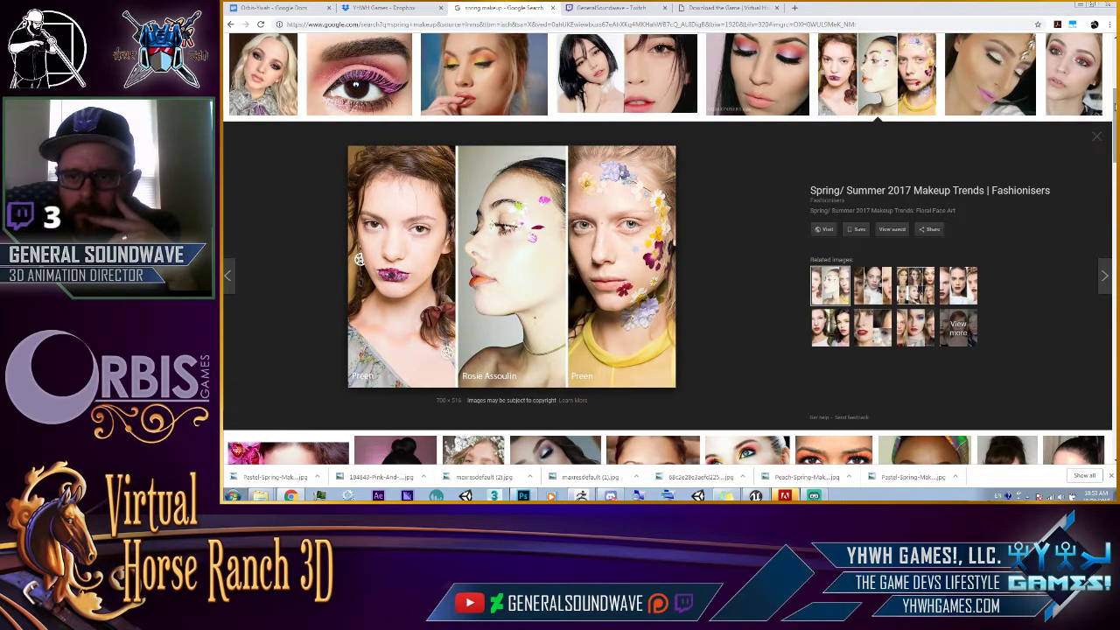
# Copy the Fashionisers floral image's link address and bring up Discord.
pyautogui.moveTo(1115, 105); pyautogui.dragTo(1104, 151)
pyautogui.scroll(1, 1104, 150)
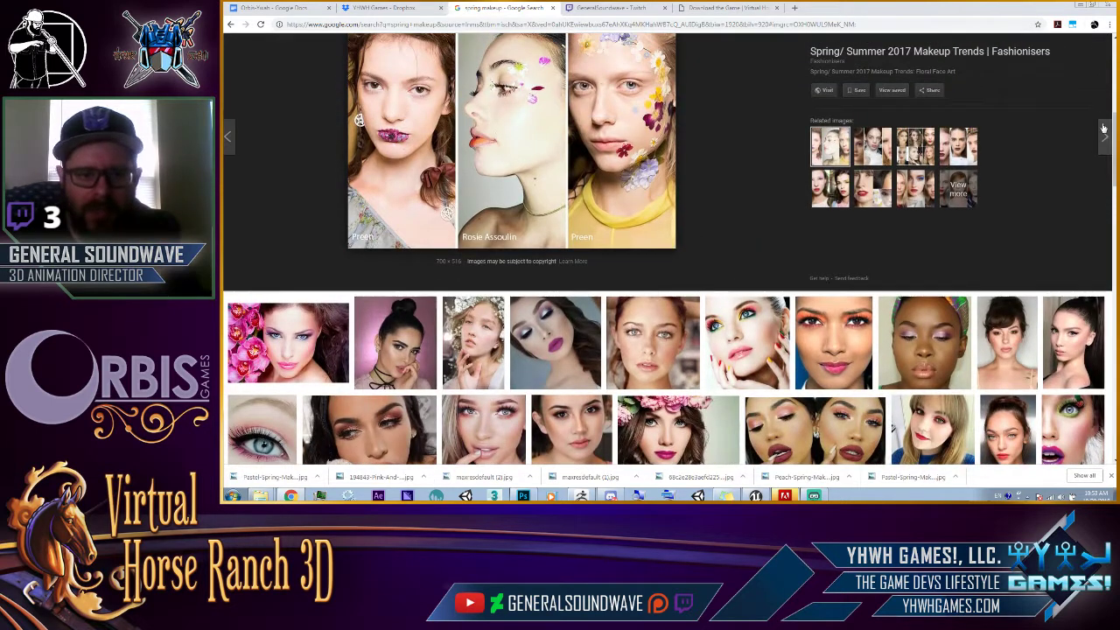
pyautogui.rightClick(607, 147)
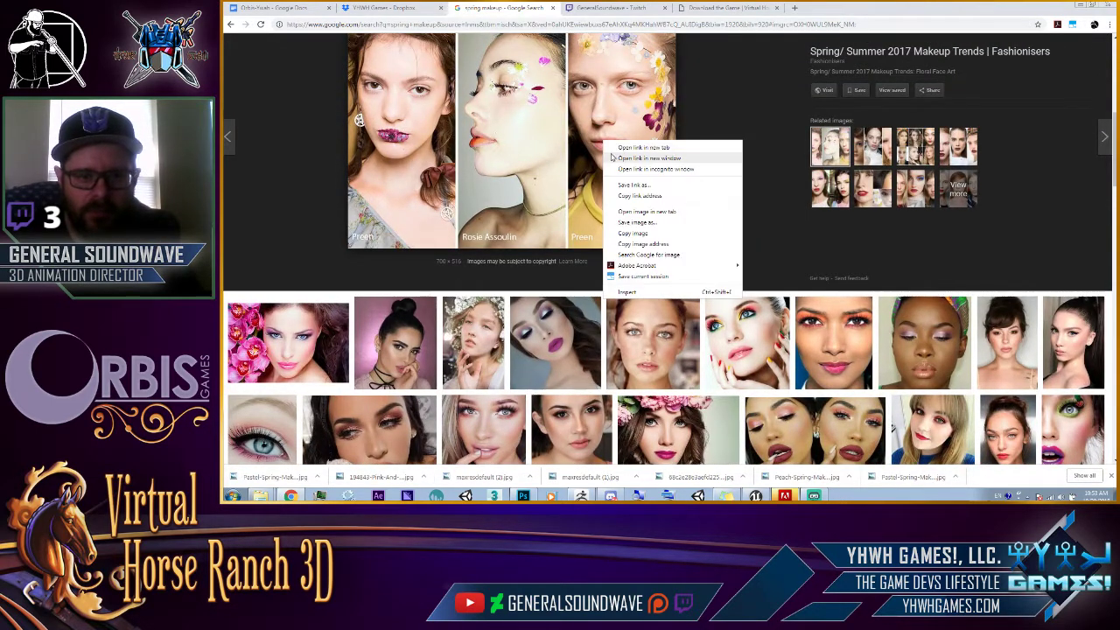
pyautogui.click(649, 278)
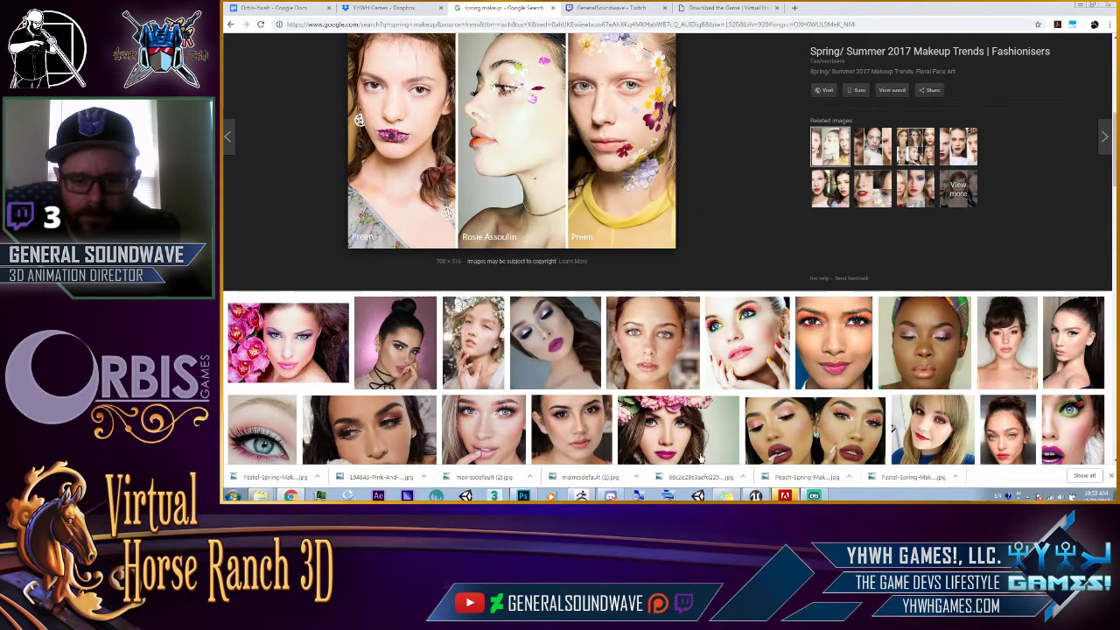
pyautogui.click(610, 496)
pyautogui.moveTo(567, 428)
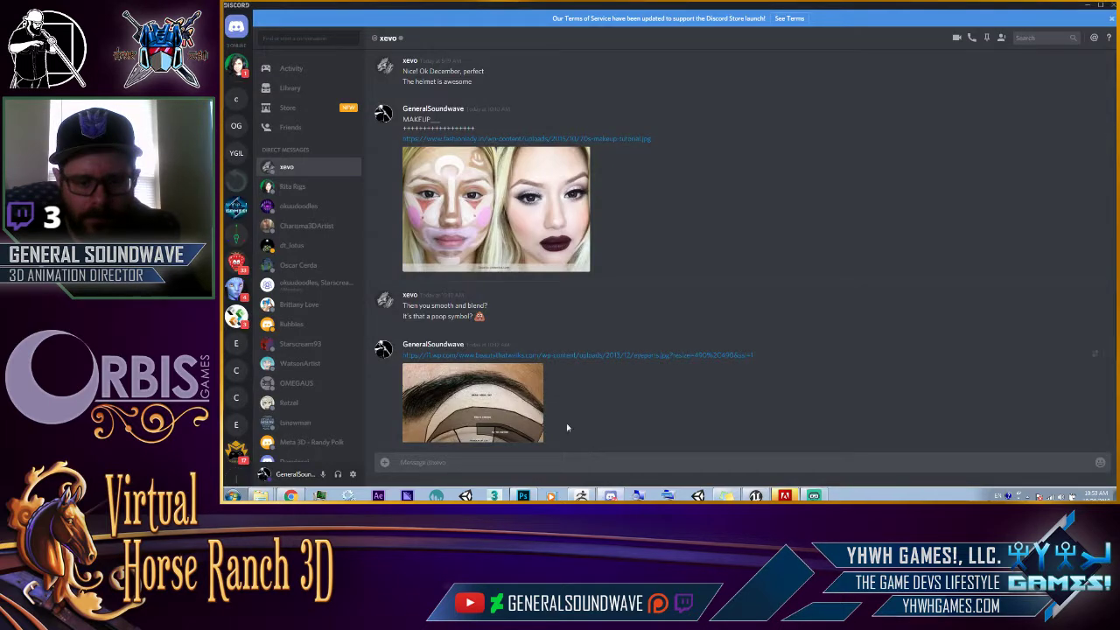
# Post the Fashionisers makeup link in the Discord chat and return to Chrome.
pyautogui.write('http://www.fashionisers.com/wp-content/uploads/2016/10/spring_summer_2017_makeup_trends_floral_face_art_fashionisers.jpg')
pyautogui.press('Return')
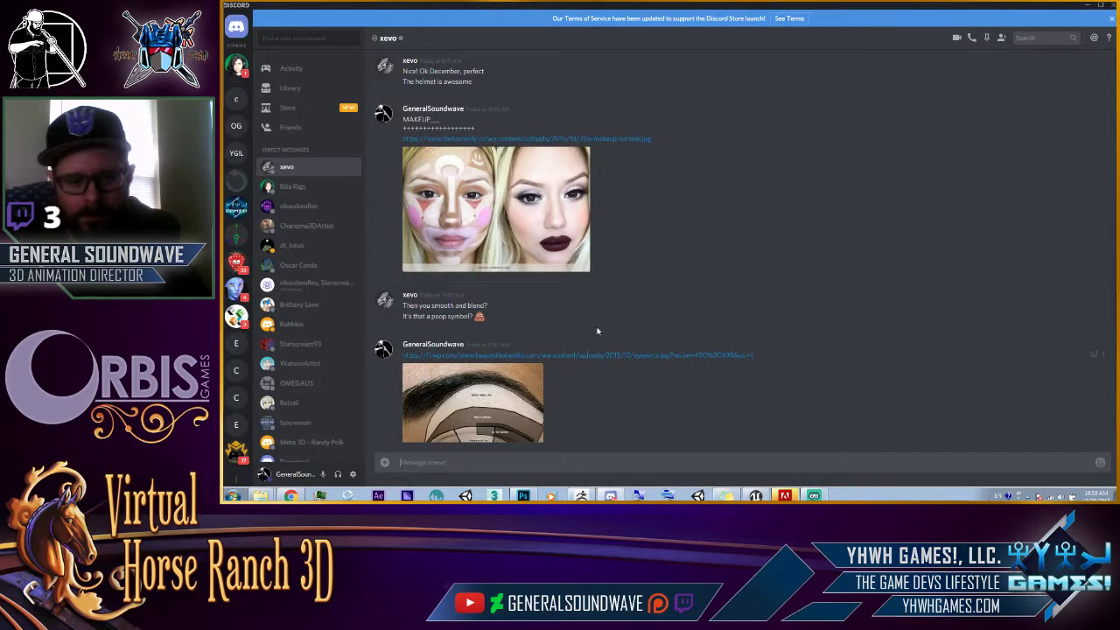
pyautogui.hotkey('alt', 'Tab')
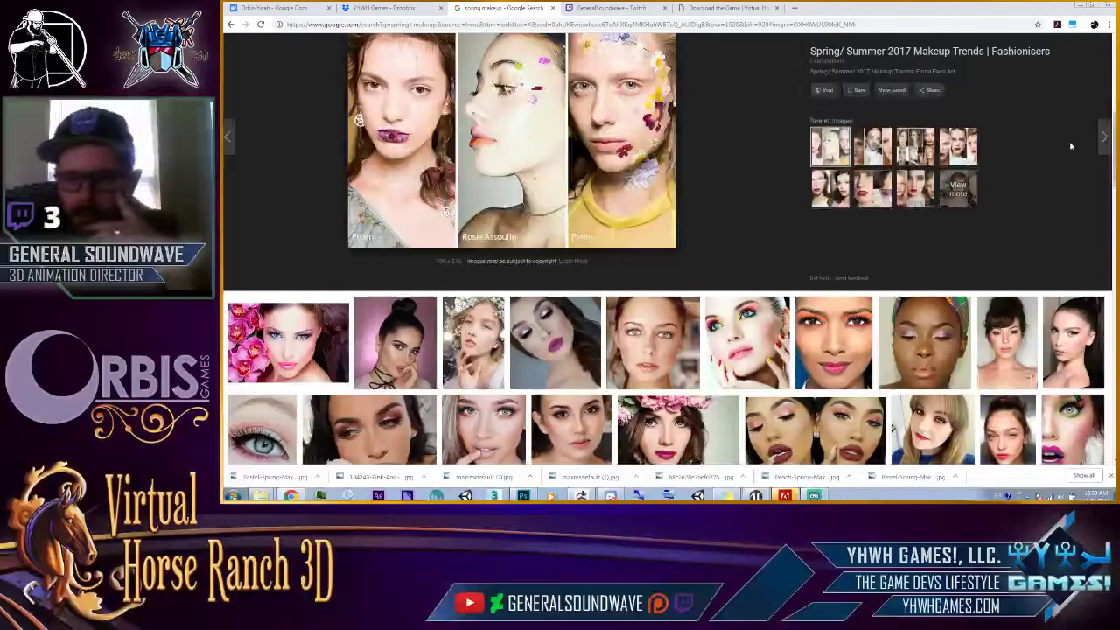
# Browse the Pinky Peach Glam and pastel spring makeup previews, scrolling further down.
pyautogui.scroll(-2, 376, 175)
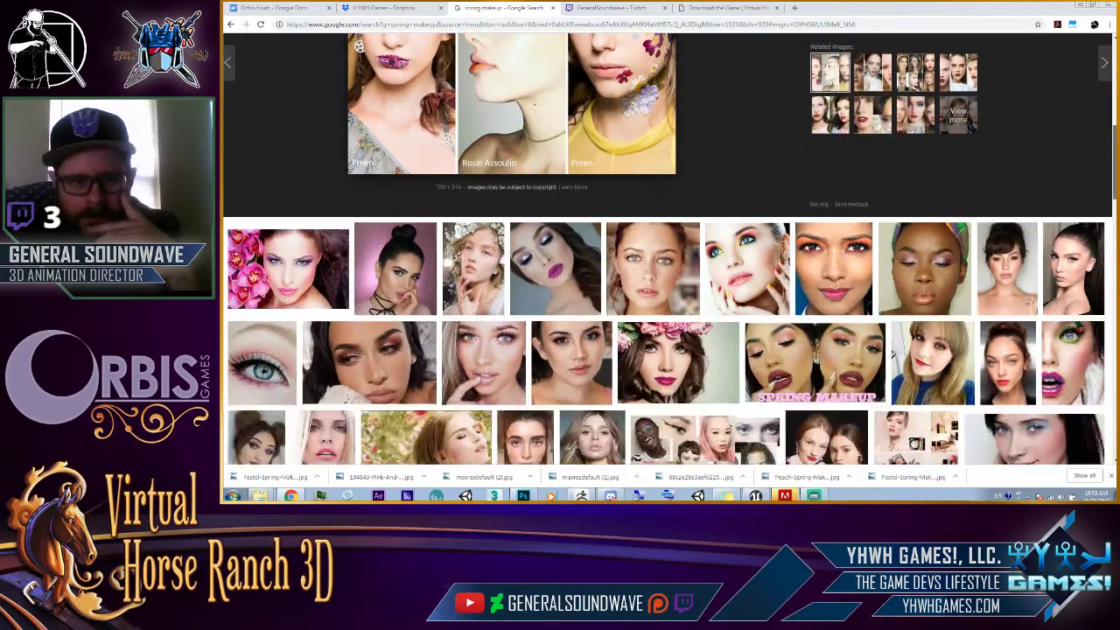
pyautogui.scroll(-2, 394, 245)
pyautogui.click(405, 278)
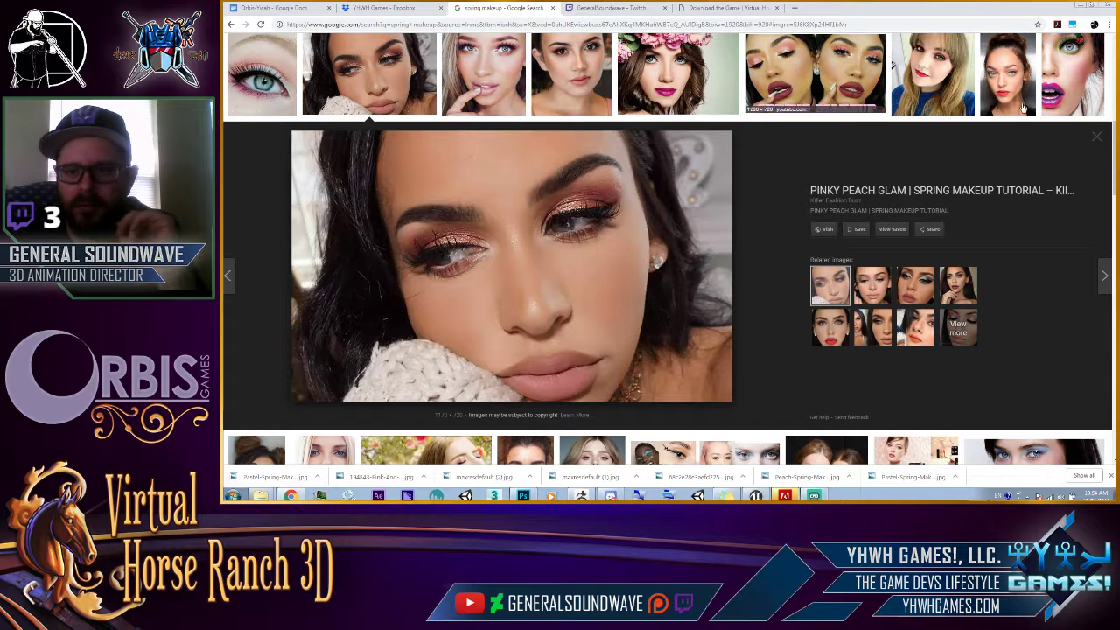
pyautogui.click(1099, 89)
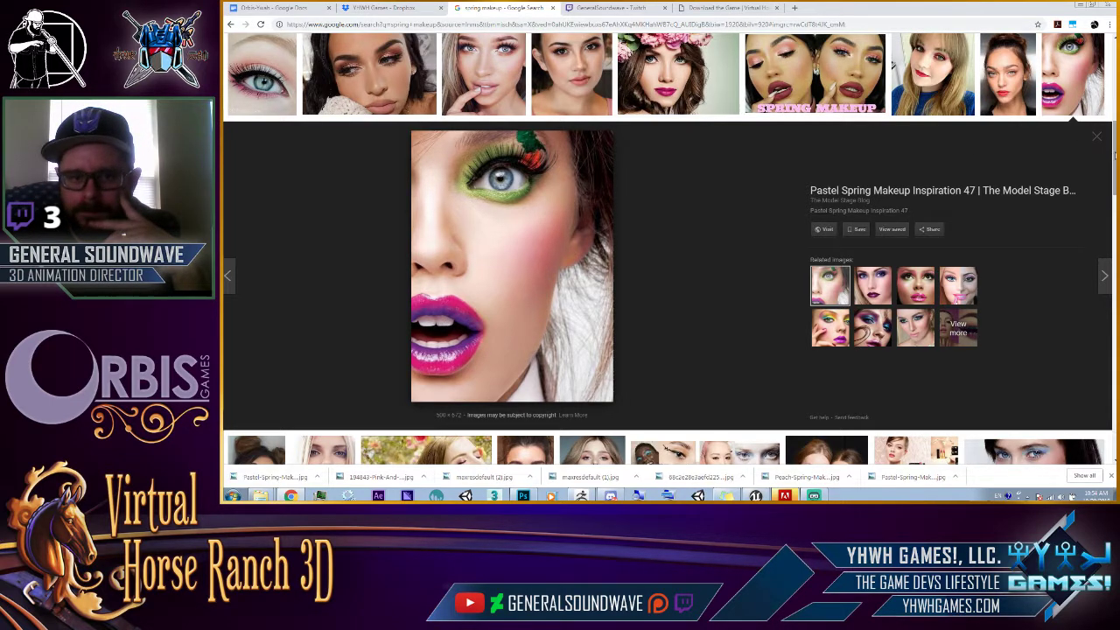
pyautogui.scroll(-3, 669, 254)
pyautogui.moveTo(1114, 208); pyautogui.dragTo(1081, 333)
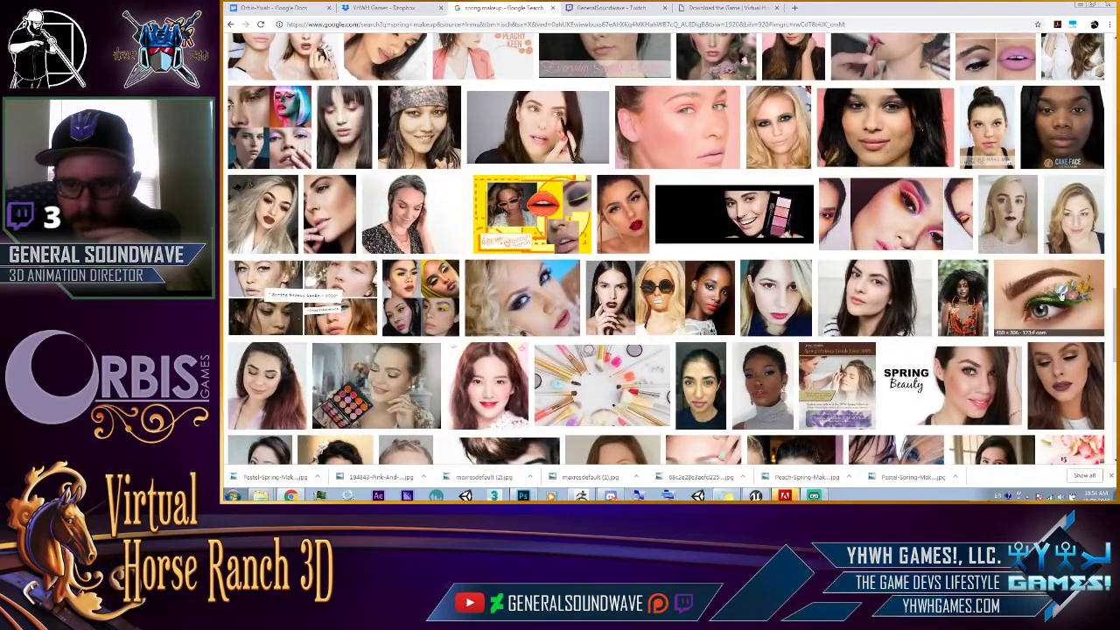
# Share the flower eye makeup image's address in the Discord chat.
pyautogui.click(1055, 289)
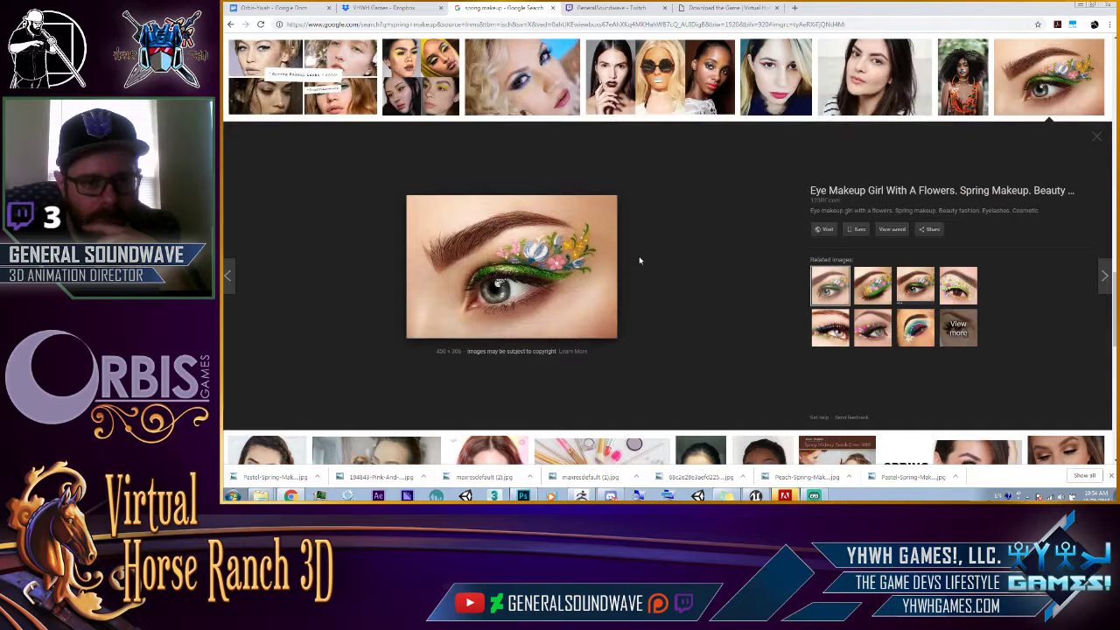
pyautogui.click(592, 245)
pyautogui.click(664, 8)
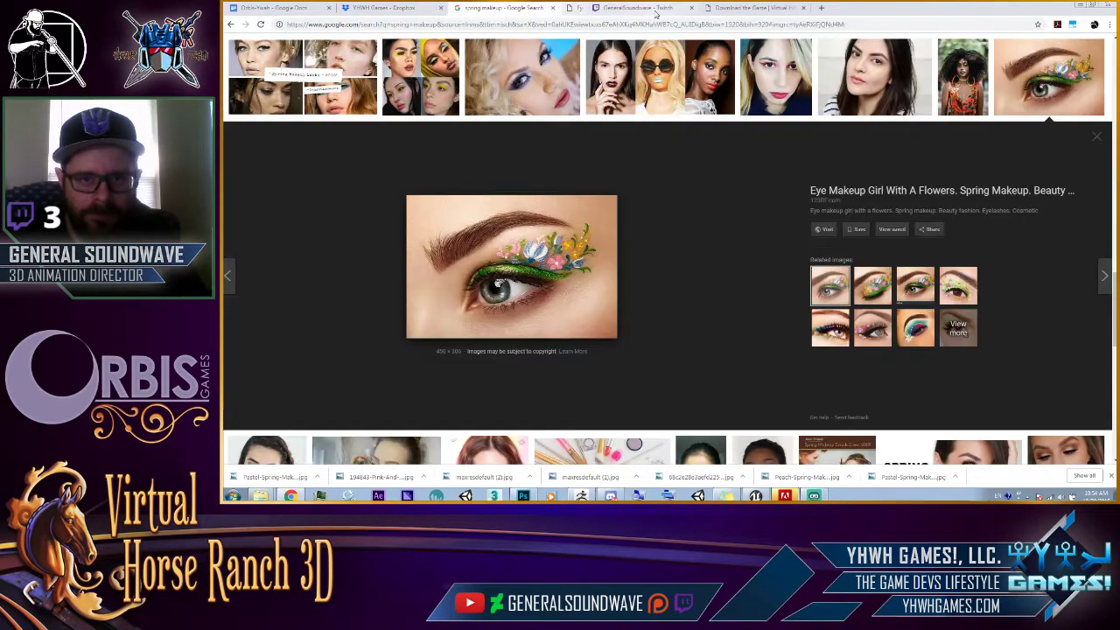
pyautogui.rightClick(538, 229)
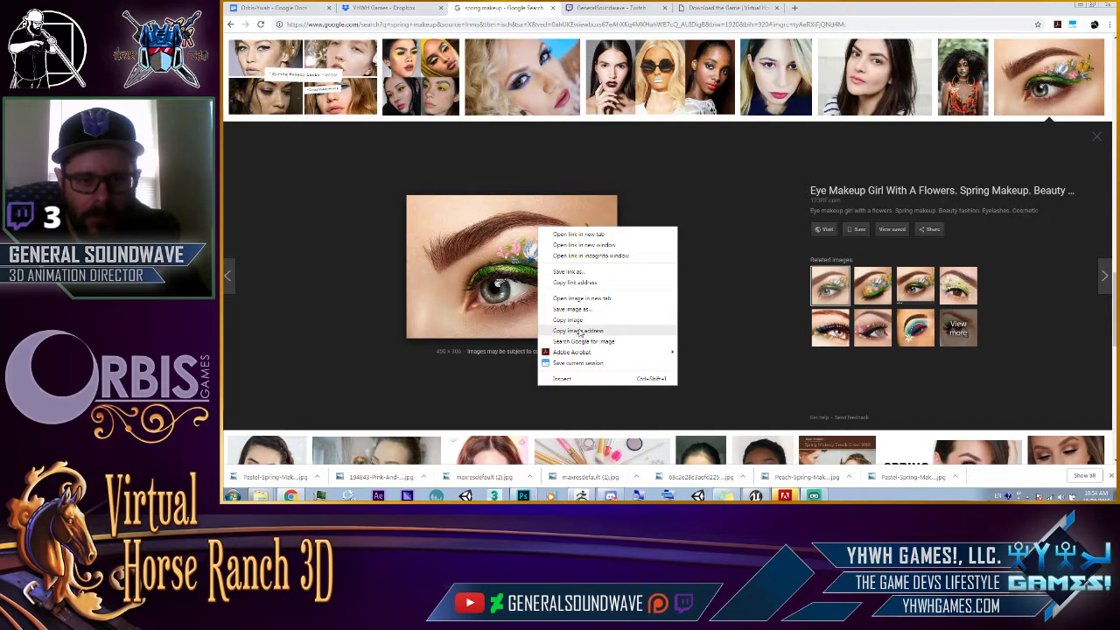
pyautogui.click(582, 333)
pyautogui.hotkey('alt', 'Tab')
pyautogui.hotkey('ctrl', 'v')
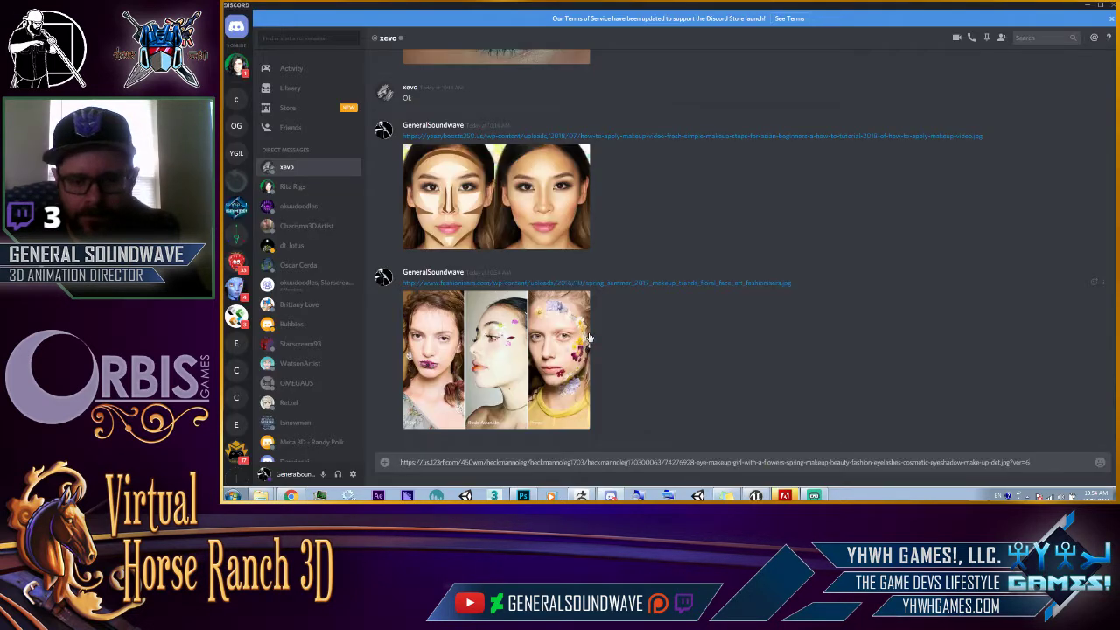
pyautogui.press('Return')
pyautogui.hotkey('alt', 'Tab')
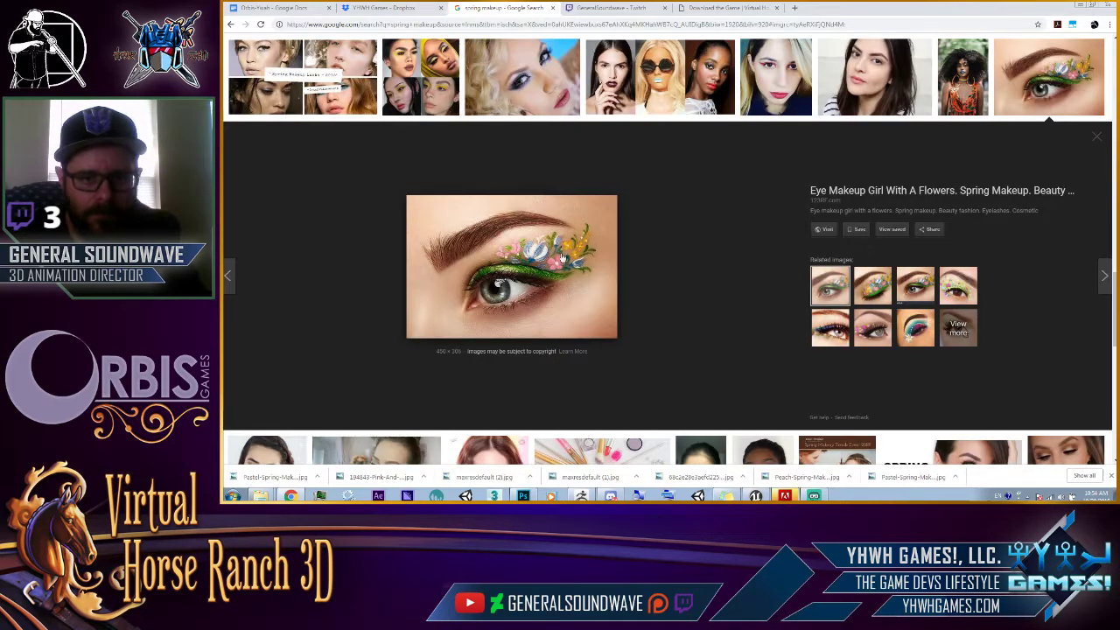
# Save the flower eye makeup image to the Makeup folder.
pyautogui.rightClick(558, 259)
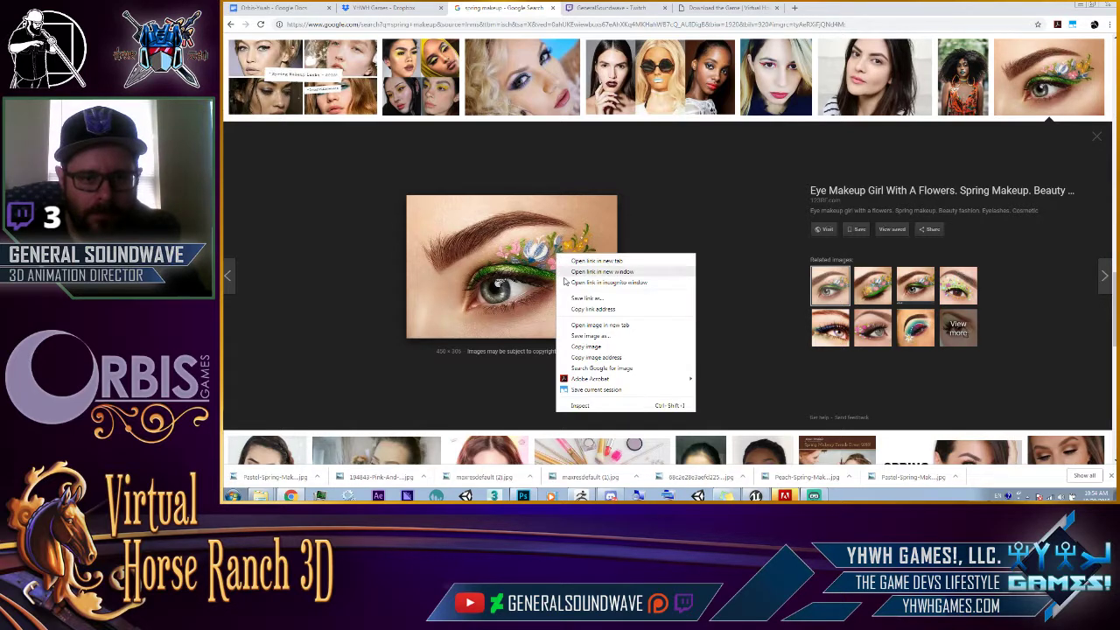
pyautogui.click(592, 340)
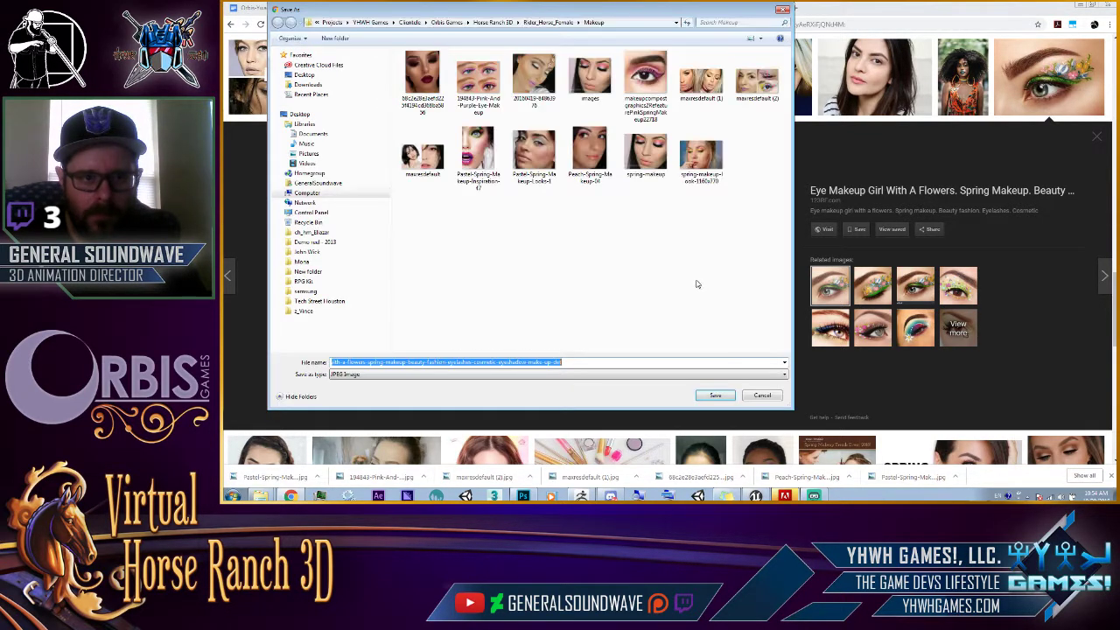
pyautogui.click(708, 395)
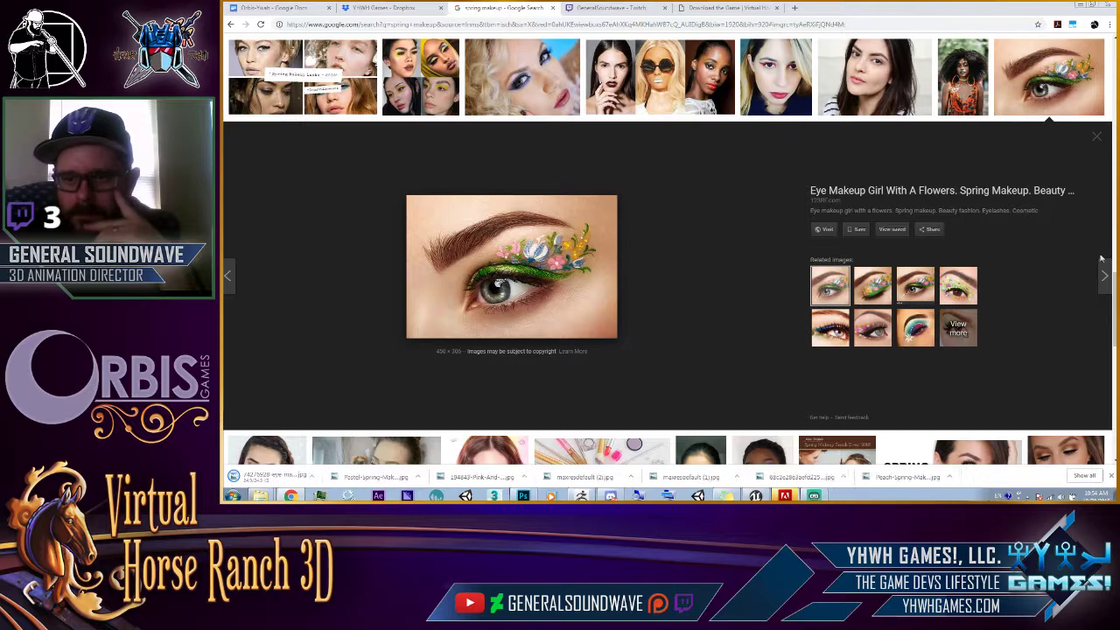
pyautogui.scroll(-3, 875, 323)
# Copy the teal-and-purple Lookvine eye makeup image and post it in Discord.
pyautogui.click(915, 213)
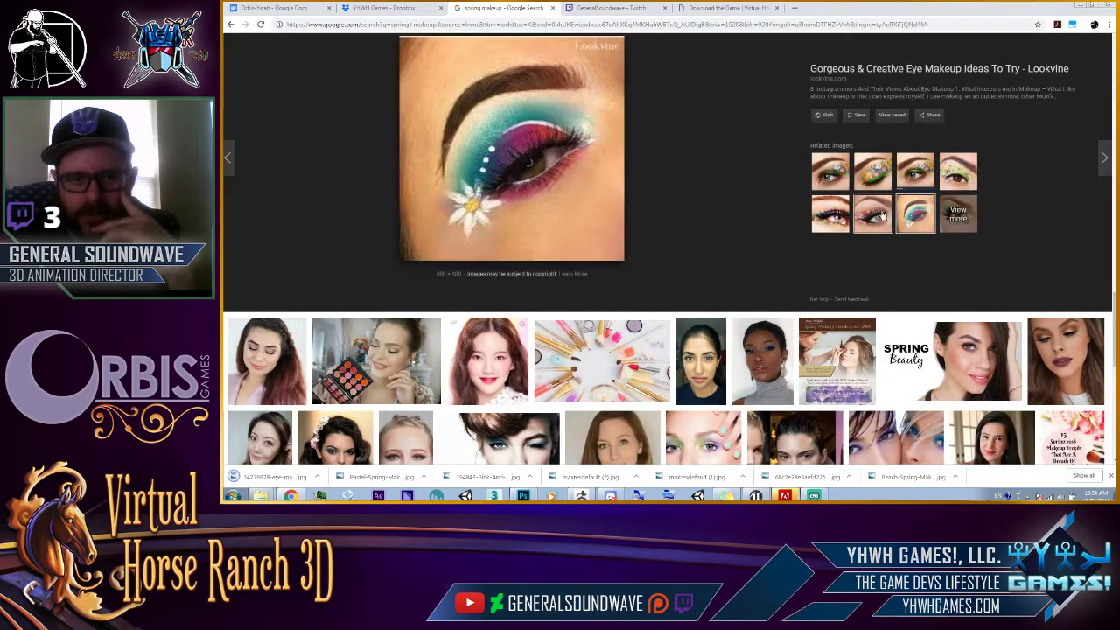
pyautogui.click(883, 214)
pyautogui.click(867, 214)
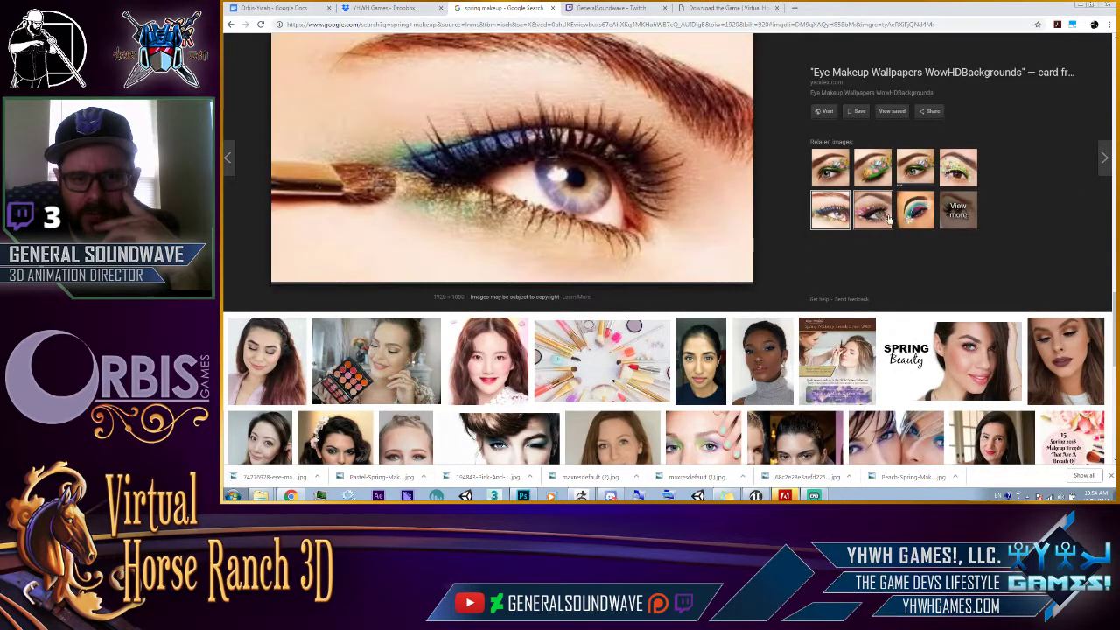
pyautogui.click(916, 213)
pyautogui.rightClick(561, 170)
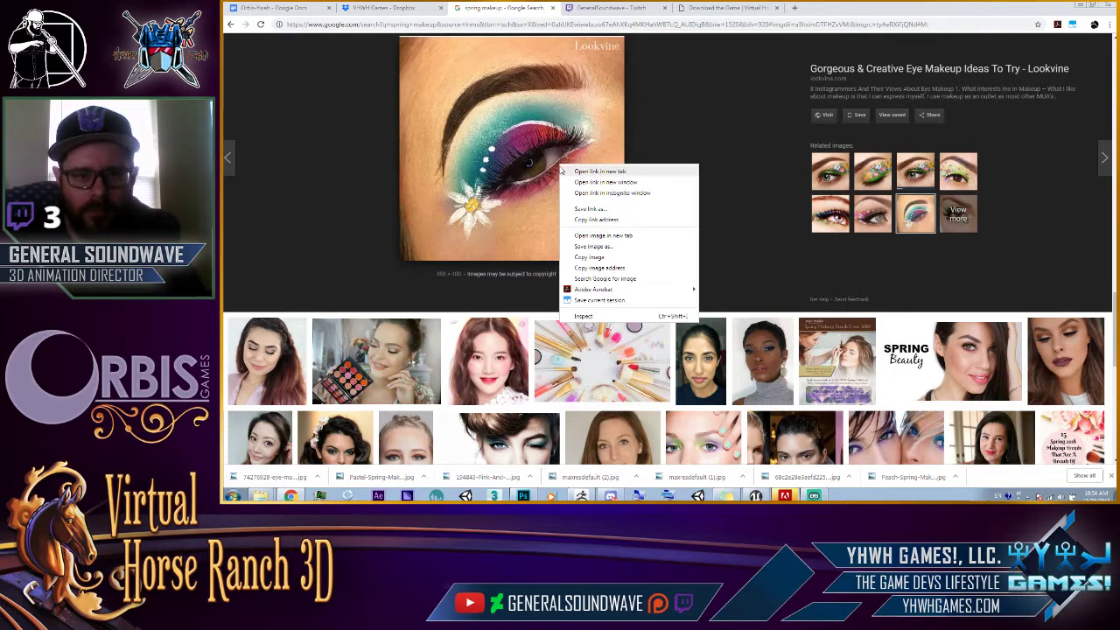
pyautogui.click(592, 257)
pyautogui.hotkey('alt', 'Tab')
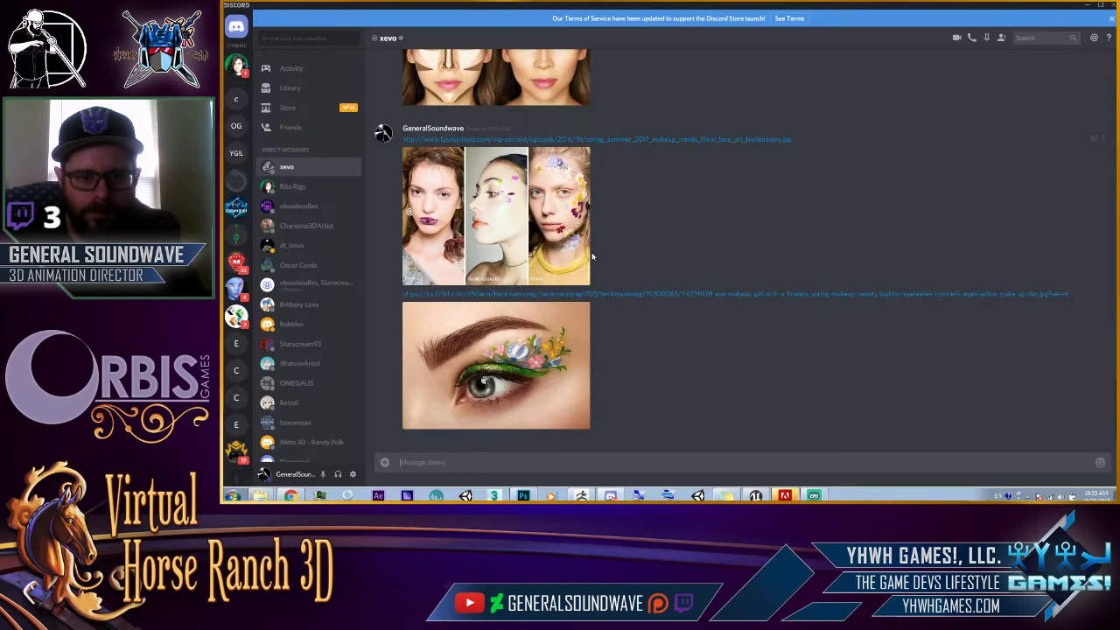
pyautogui.hotkey('ctrl', 'v')
pyautogui.press('Return')
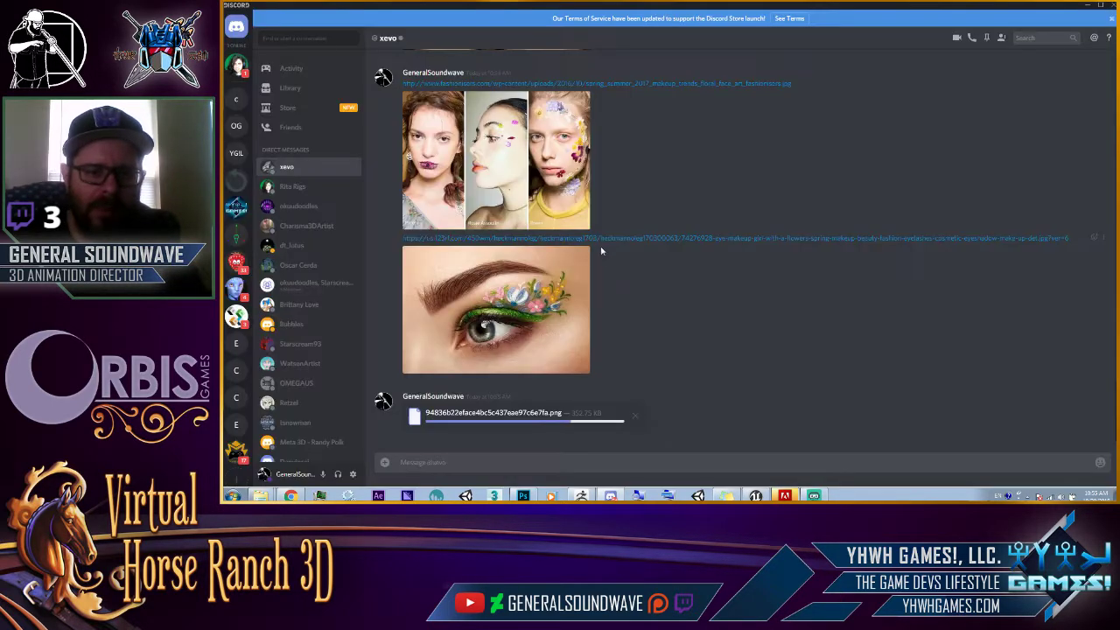
pyautogui.hotkey('alt', 'Tab')
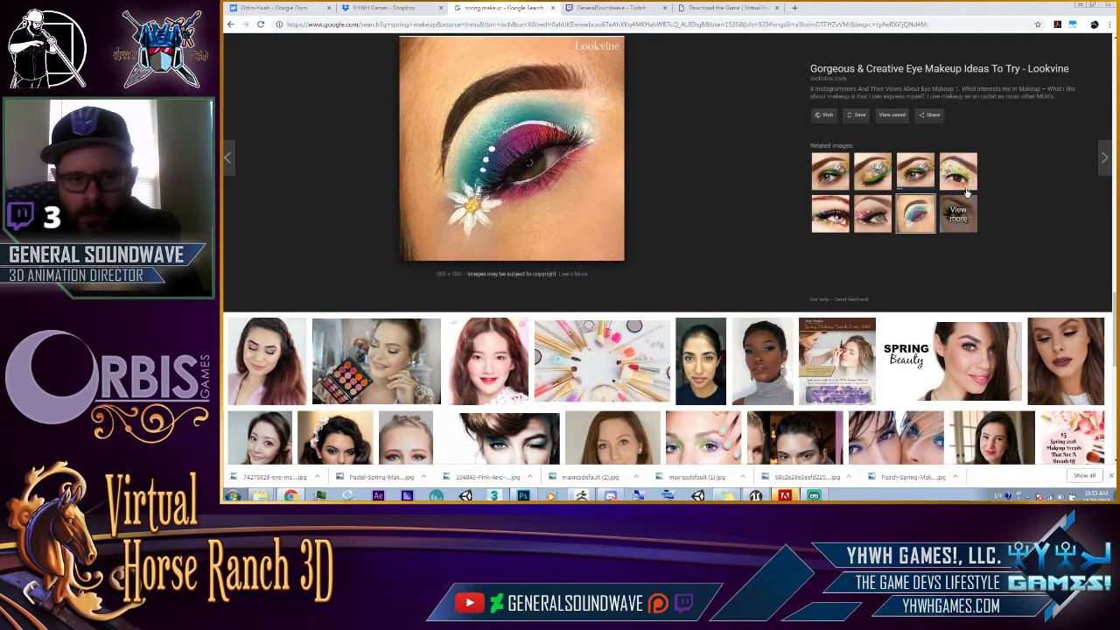
# Cycle windows from Discord through Chrome to the empty Photoshop workspace.
pyautogui.hotkey('alt', 'Tab')
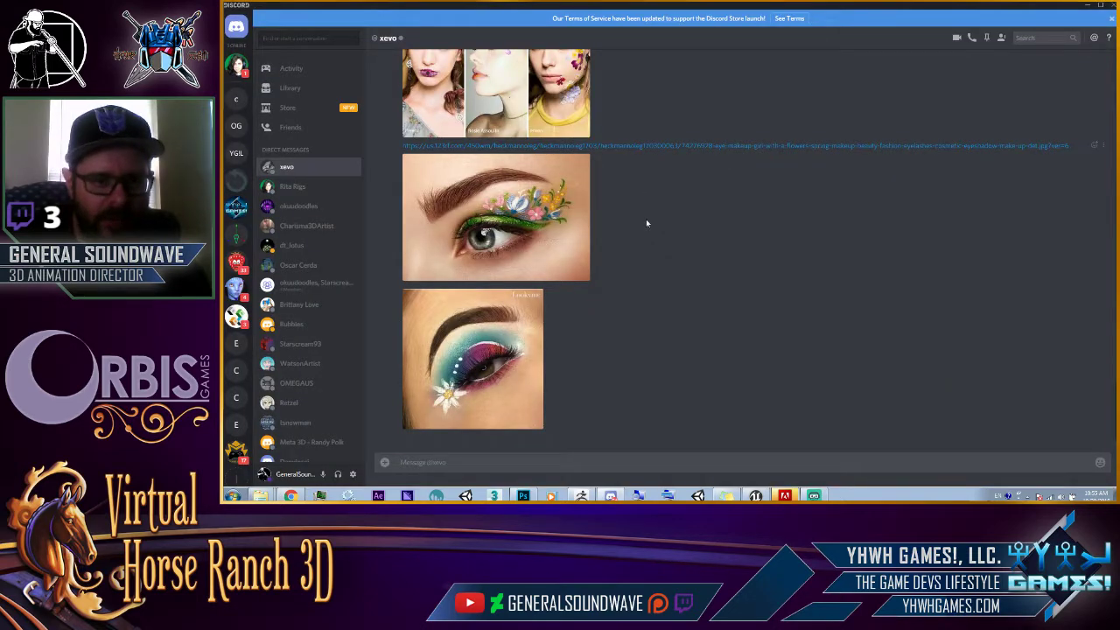
pyautogui.hotkey('alt', 'Tab')
pyautogui.hotkey('alt', 'Tab')
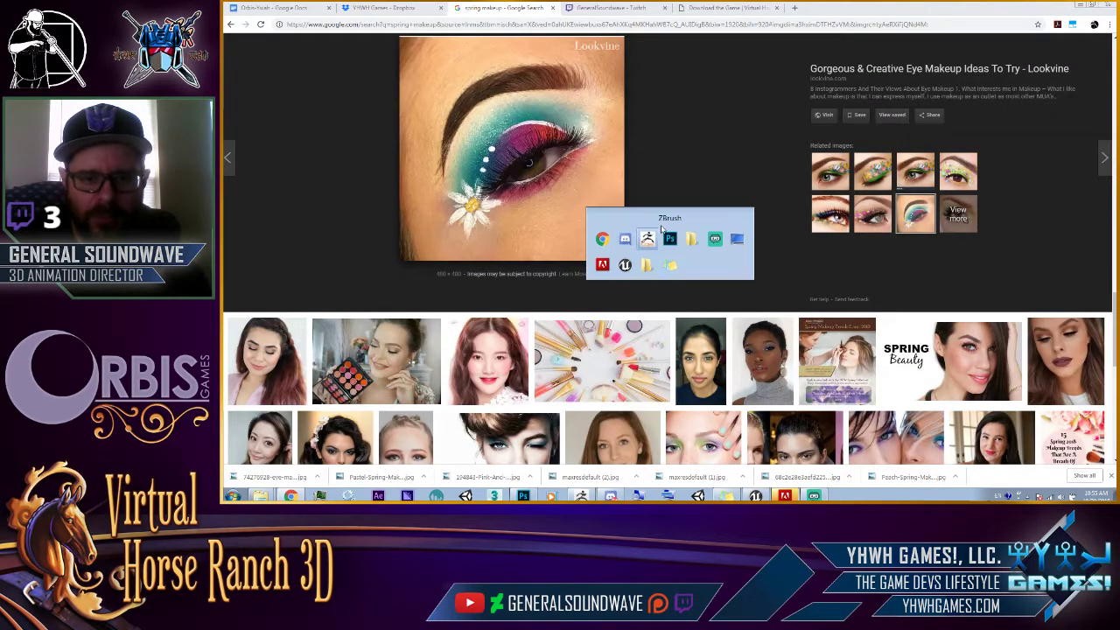
pyautogui.press('Tab')
pyautogui.press('Tab')
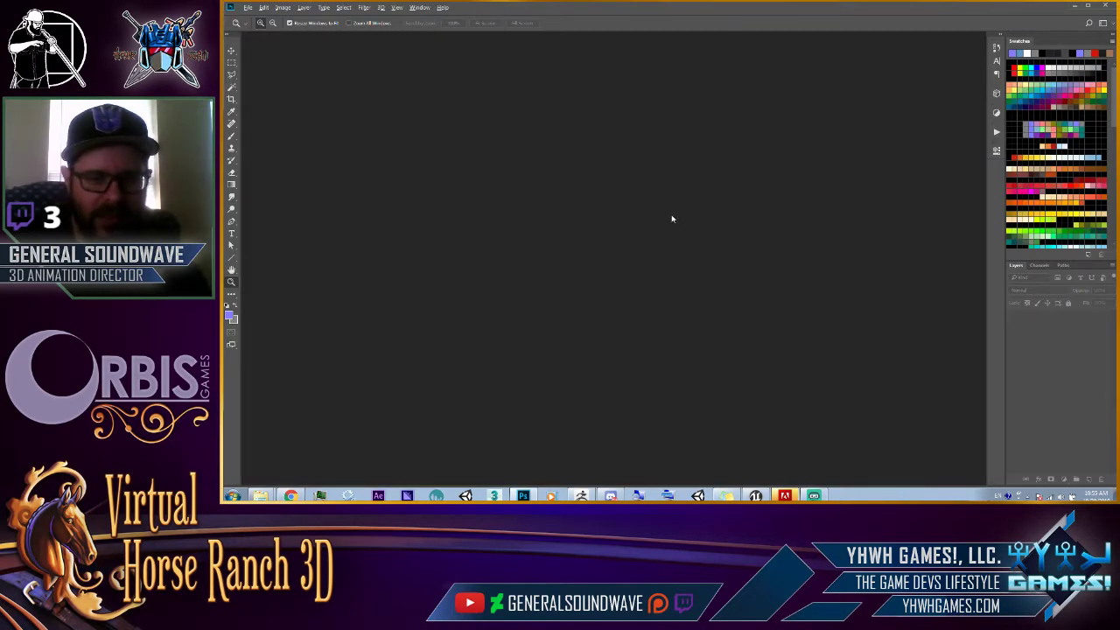
# Return to ZBrush and zoom in on the head's lips at a three-quarter angle.
pyautogui.hotkey('alt', 'Tab')
pyautogui.hotkey('alt', 'Tab')
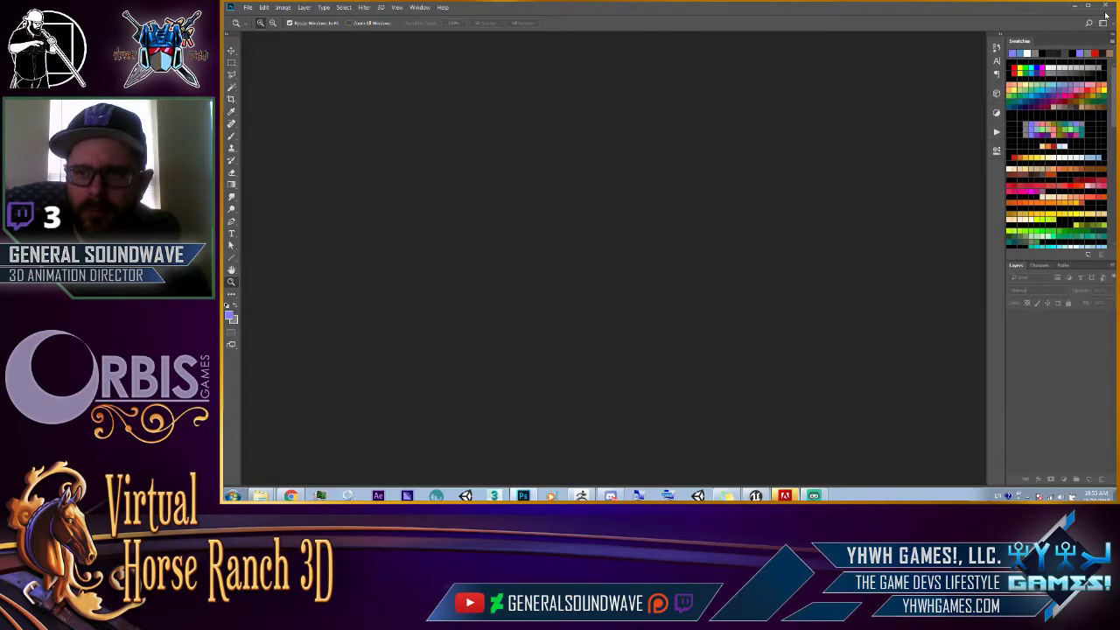
pyautogui.click(582, 495)
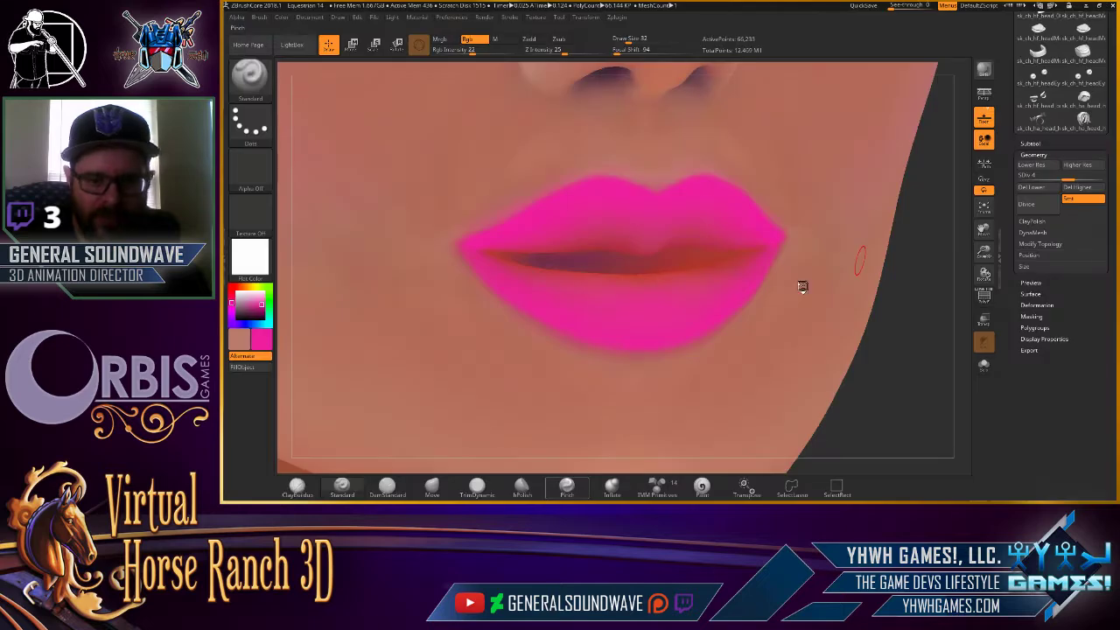
pyautogui.press('f')
pyautogui.moveTo(895, 292); pyautogui.dragTo(758, 271)
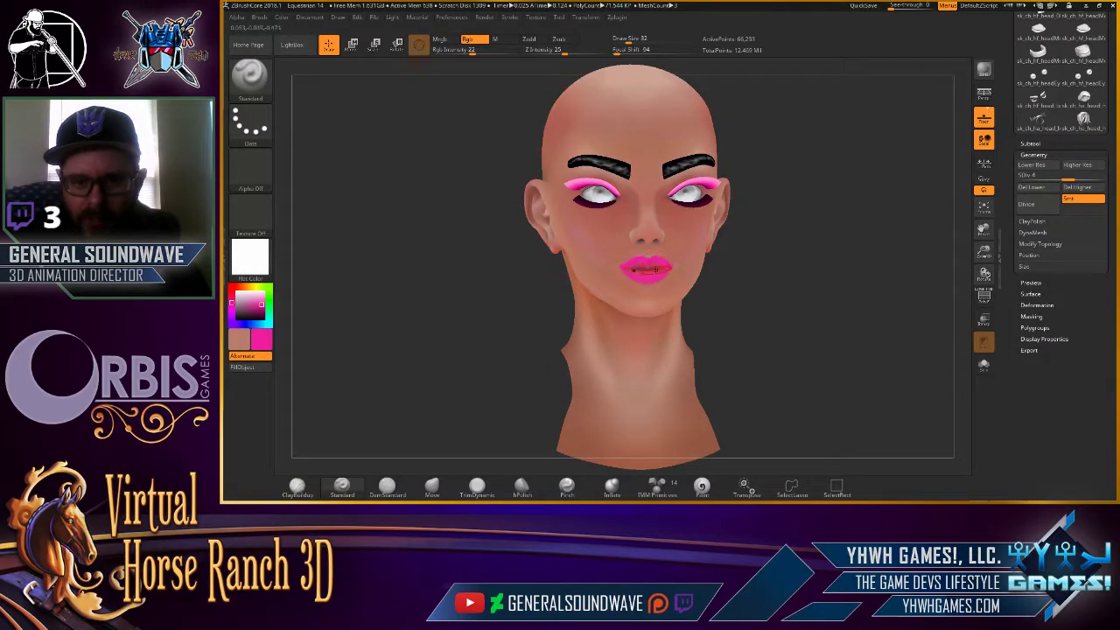
pyautogui.moveTo(792, 263); pyautogui.dragTo(796, 253)
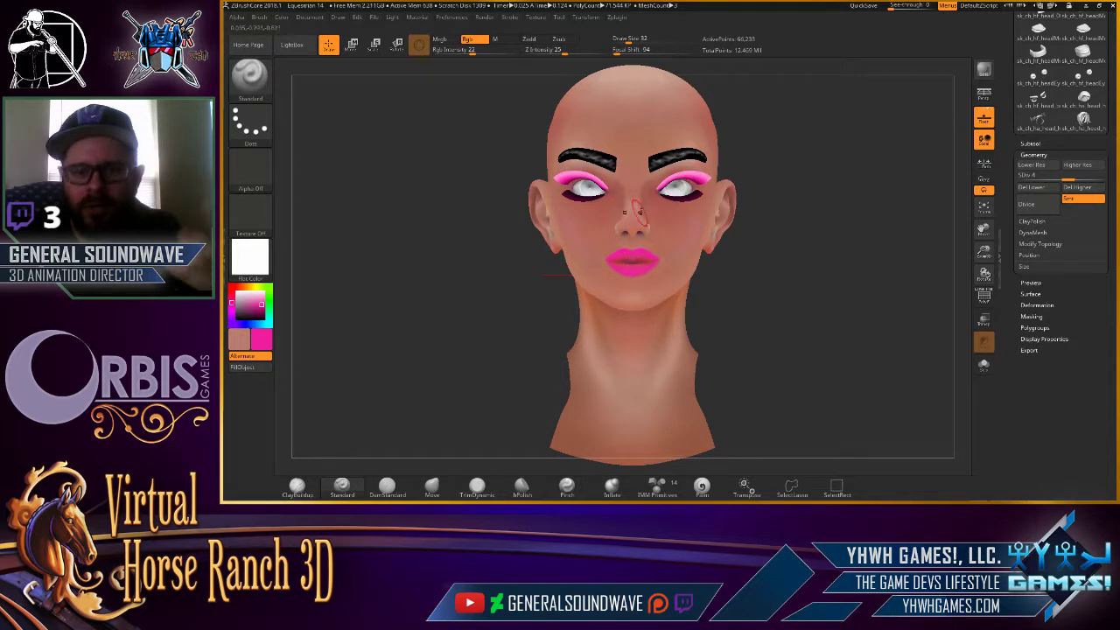
pyautogui.keyDown('alt'); pyautogui.moveTo(771, 175); pyautogui.dragTo(742, 347); pyautogui.keyUp('alt')
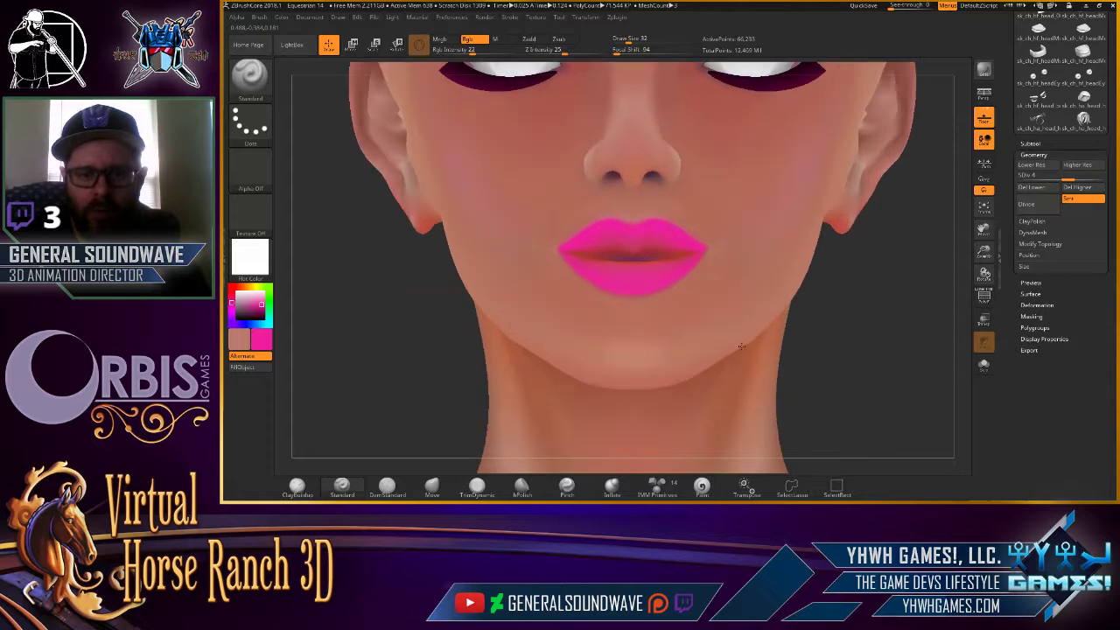
pyautogui.moveTo(742, 347); pyautogui.dragTo(698, 322, button='right')
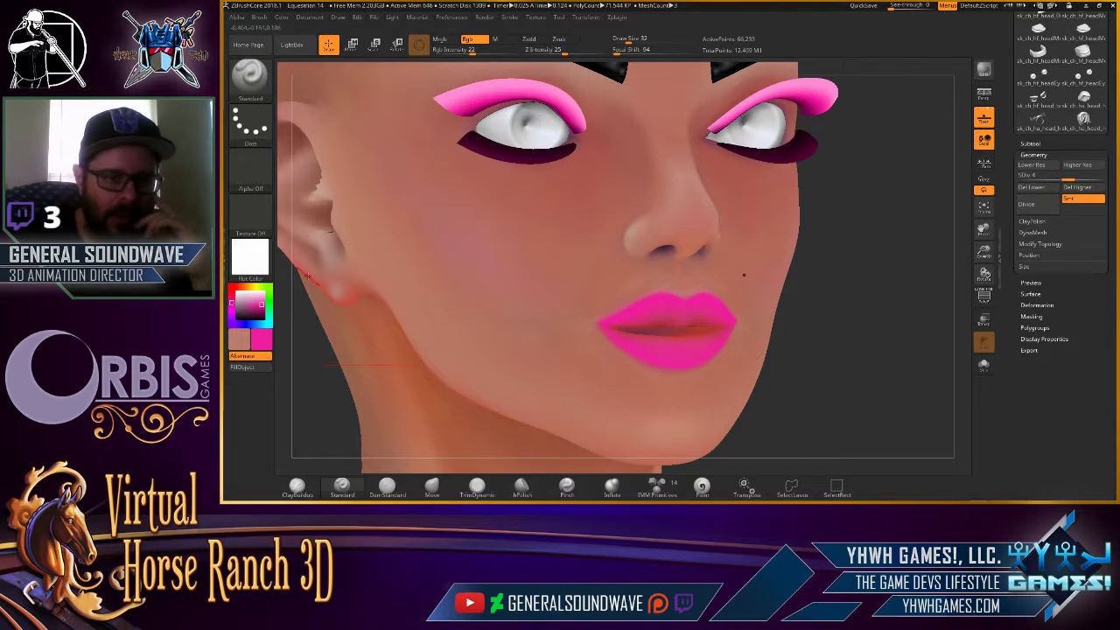
# Paint darker magenta shading on the lower lip and smooth it.
pyautogui.click(262, 312)
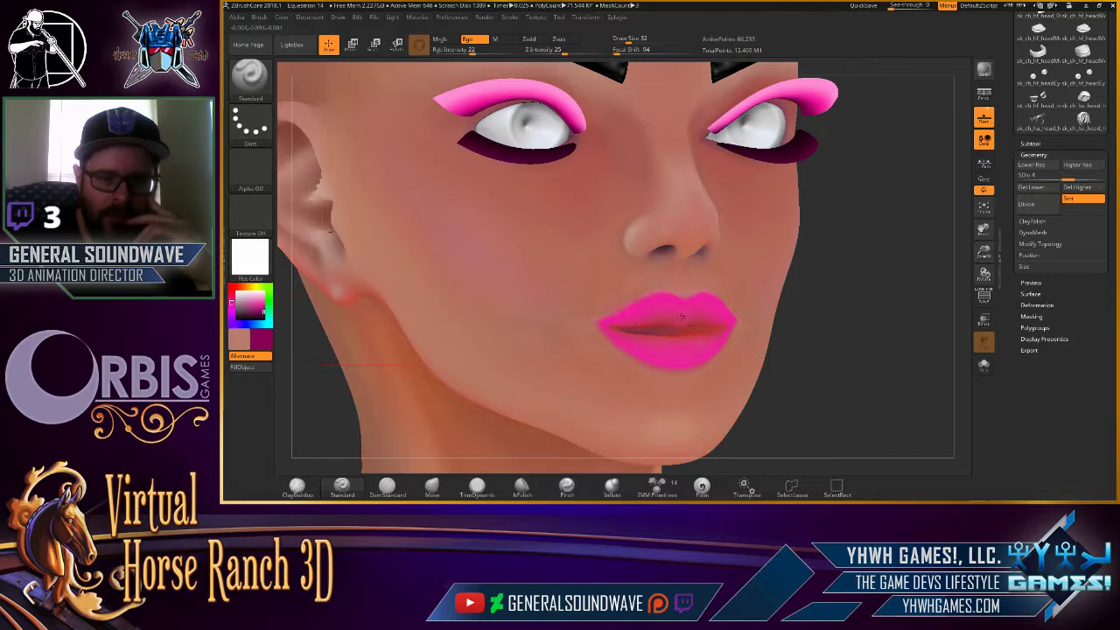
pyautogui.moveTo(837, 293)
pyautogui.mouseDown()
pyautogui.moveTo(810, 298)
pyautogui.moveTo(621, 254)
pyautogui.mouseUp()
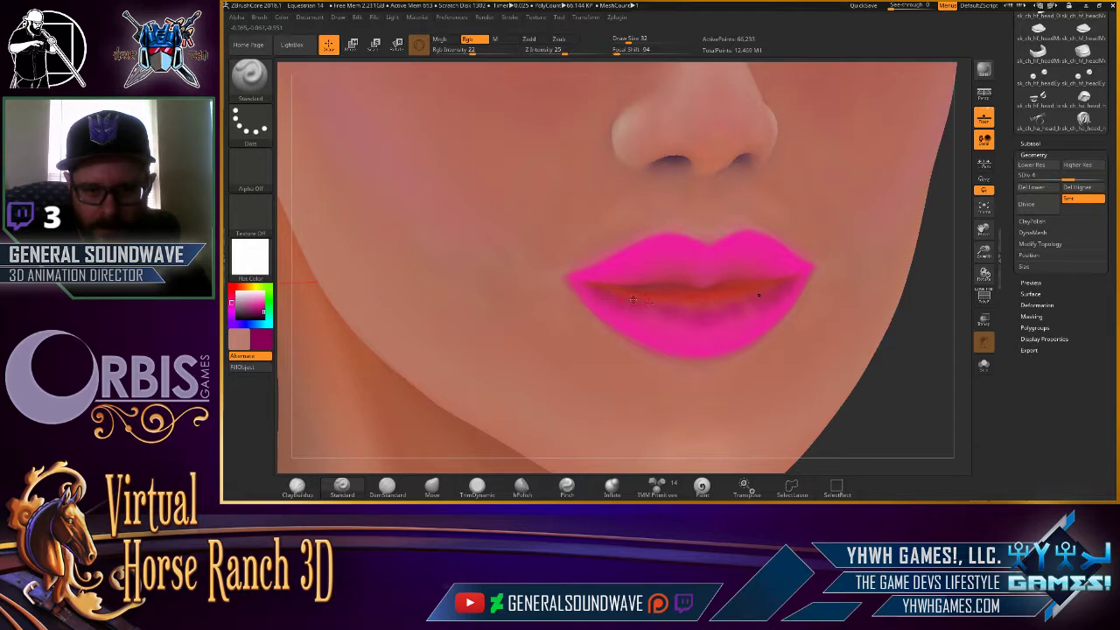
pyautogui.moveTo(649, 303); pyautogui.dragTo(674, 309)
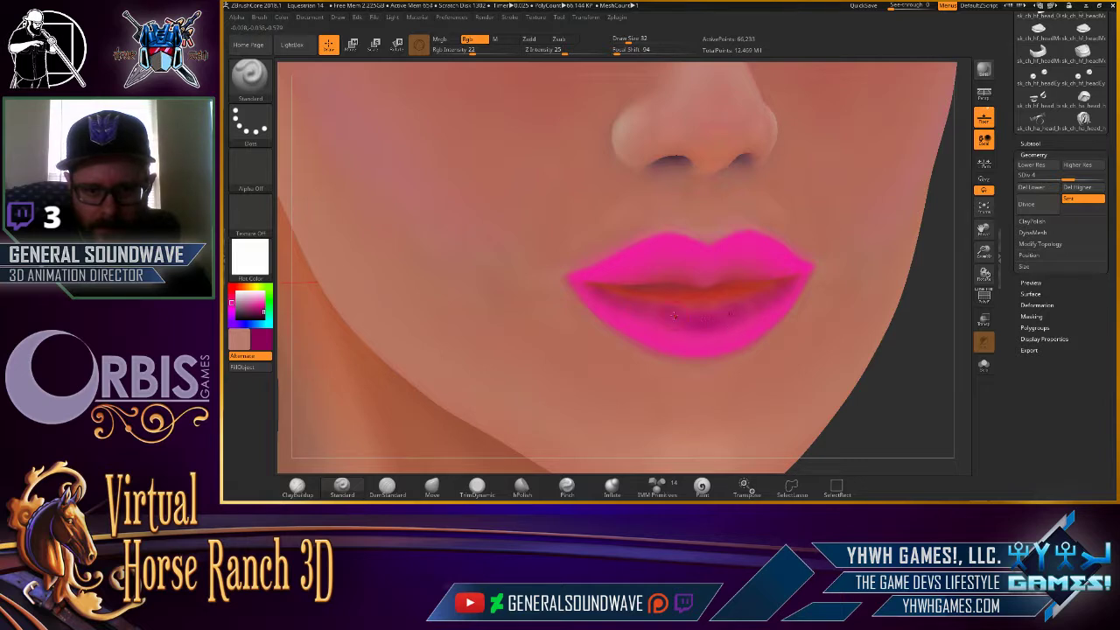
pyautogui.press('shift')
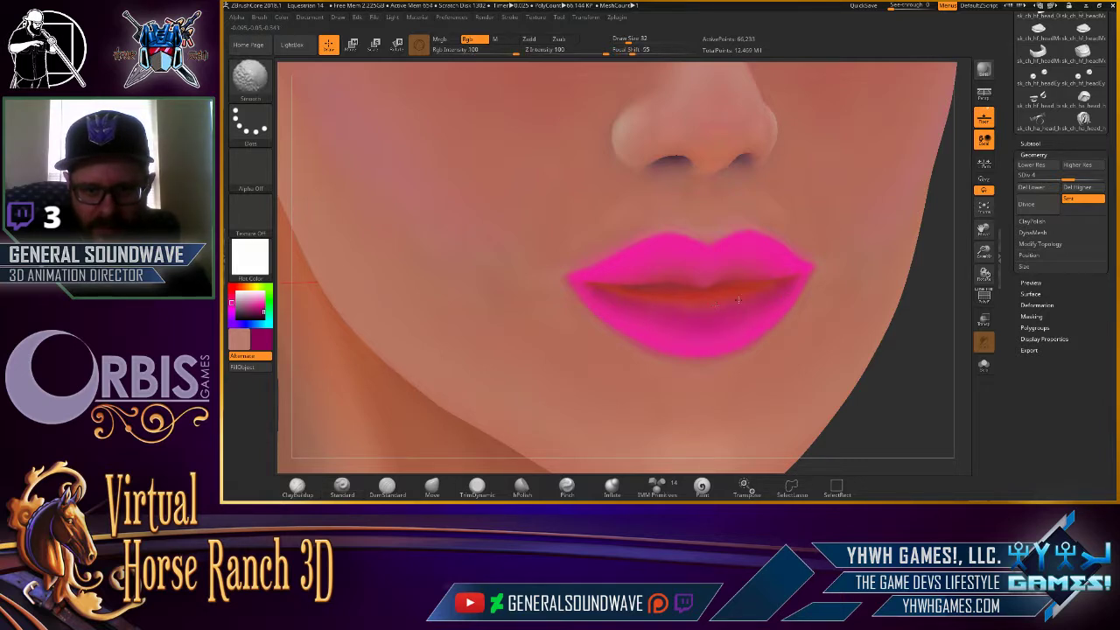
pyautogui.moveTo(738, 301)
pyautogui.keyDown('shift'); pyautogui.mouseDown()
pyautogui.moveTo(638, 296)
pyautogui.moveTo(683, 299)
pyautogui.mouseUp(); pyautogui.keyUp('shift')
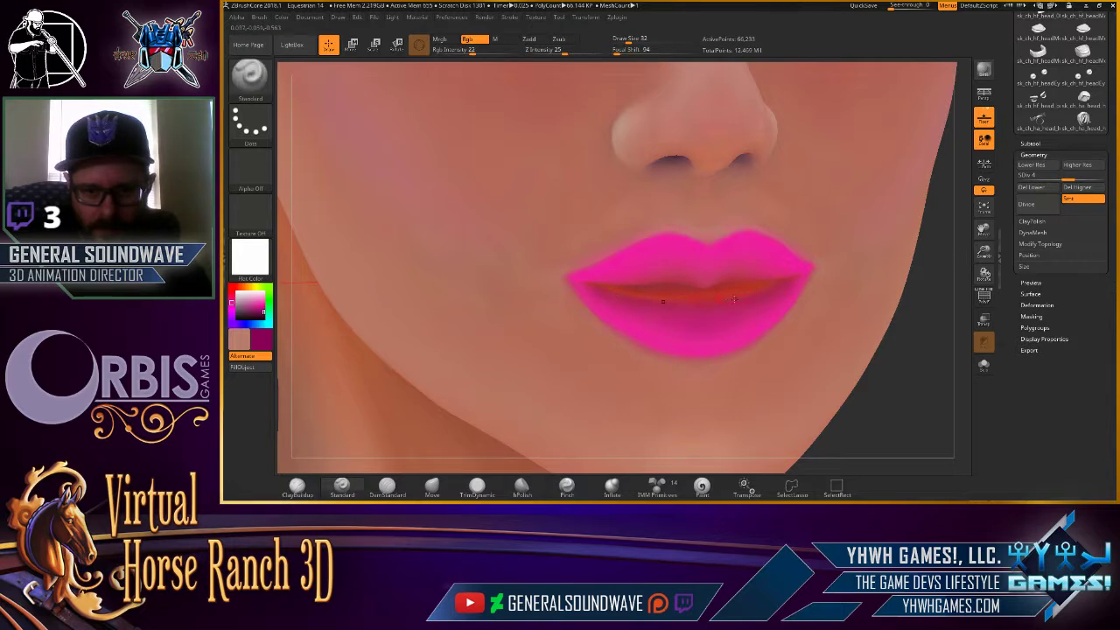
pyautogui.press('shift')
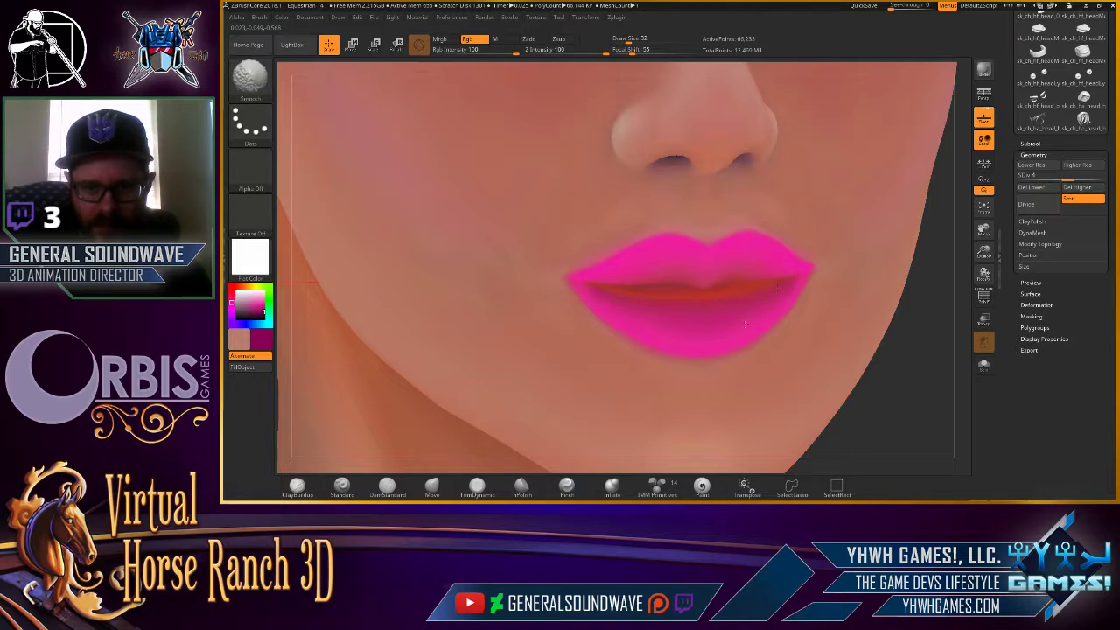
# Paint darker reddish shading across the upper lip, then reframe the head.
pyautogui.moveTo(788, 292); pyautogui.dragTo(774, 297, button='right')
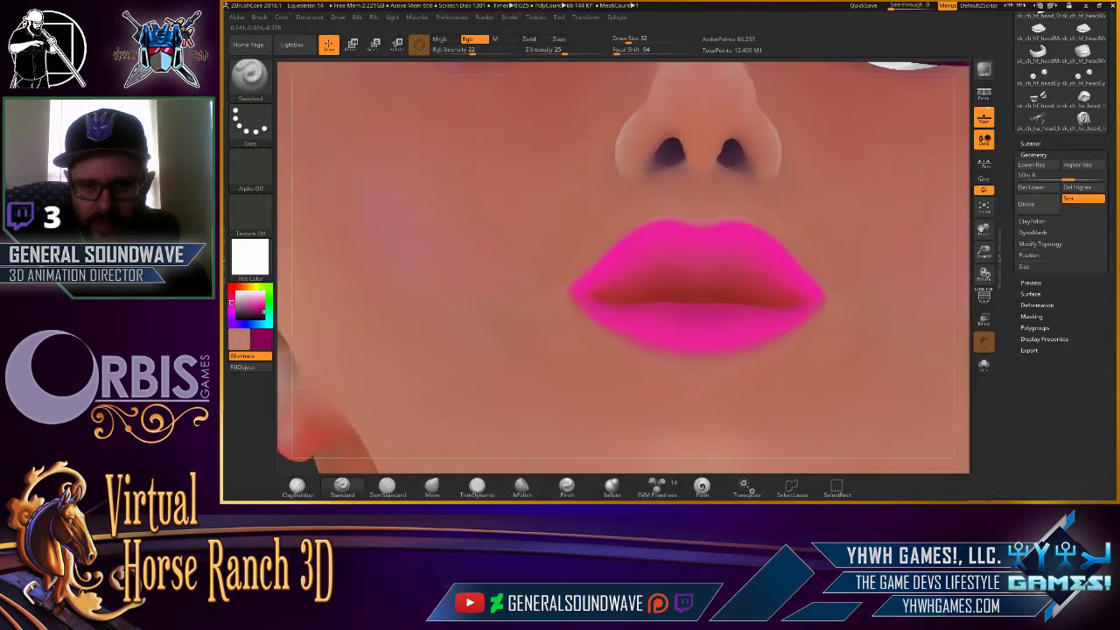
pyautogui.moveTo(600, 288)
pyautogui.mouseDown()
pyautogui.moveTo(669, 263)
pyautogui.moveTo(744, 263)
pyautogui.moveTo(637, 275)
pyautogui.moveTo(661, 249)
pyautogui.mouseUp()
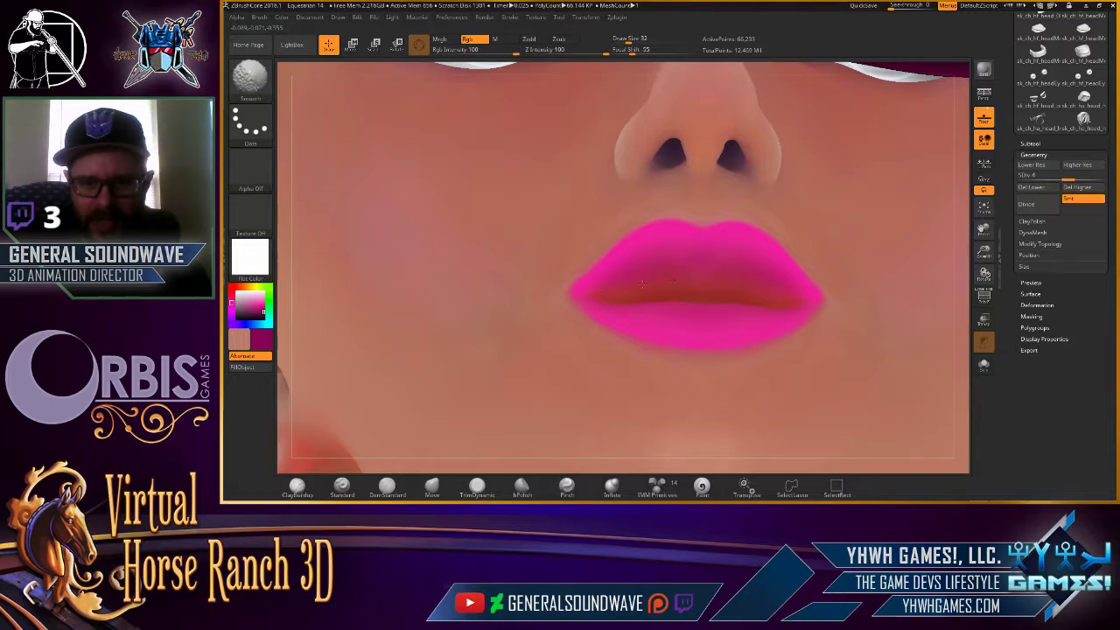
pyautogui.press('f')
pyautogui.keyDown('shift'); pyautogui.moveTo(767, 257); pyautogui.dragTo(806, 291); pyautogui.keyUp('shift')
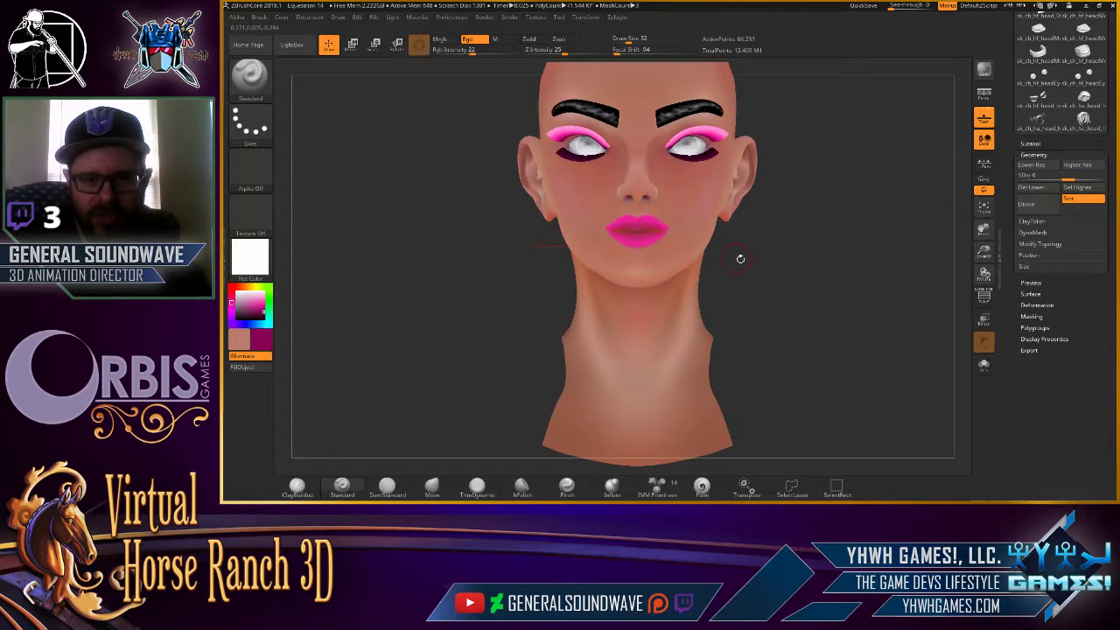
# Sample the lip pink and lighten it in the color picker.
pyautogui.moveTo(741, 259)
pyautogui.mouseDown()
pyautogui.moveTo(849, 191)
pyautogui.moveTo(895, 253)
pyautogui.mouseUp()
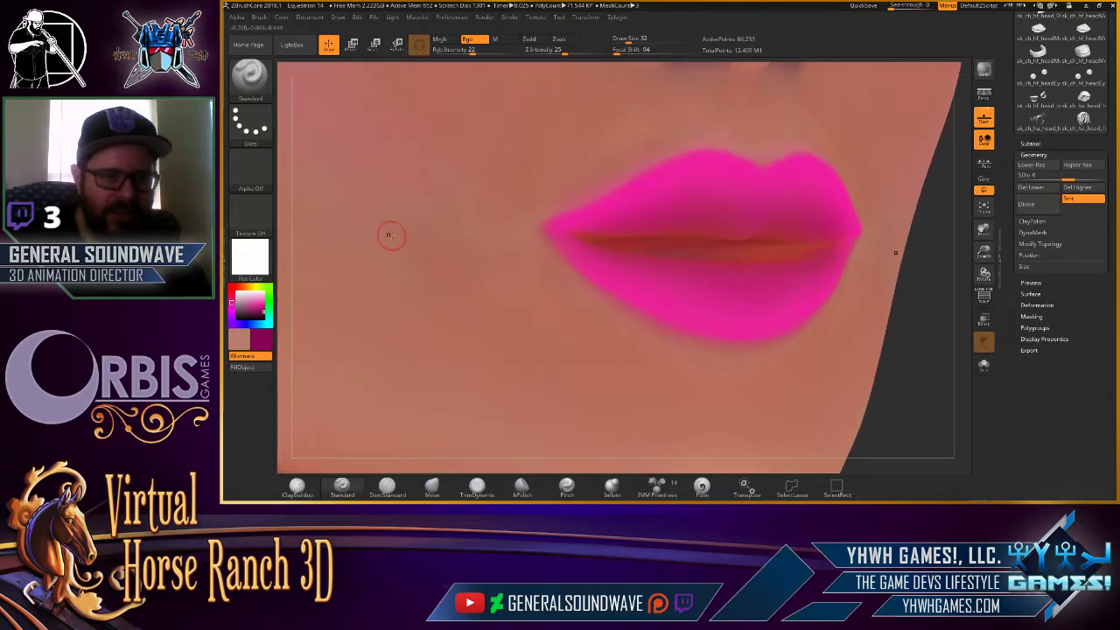
pyautogui.moveTo(261, 339); pyautogui.dragTo(696, 164)
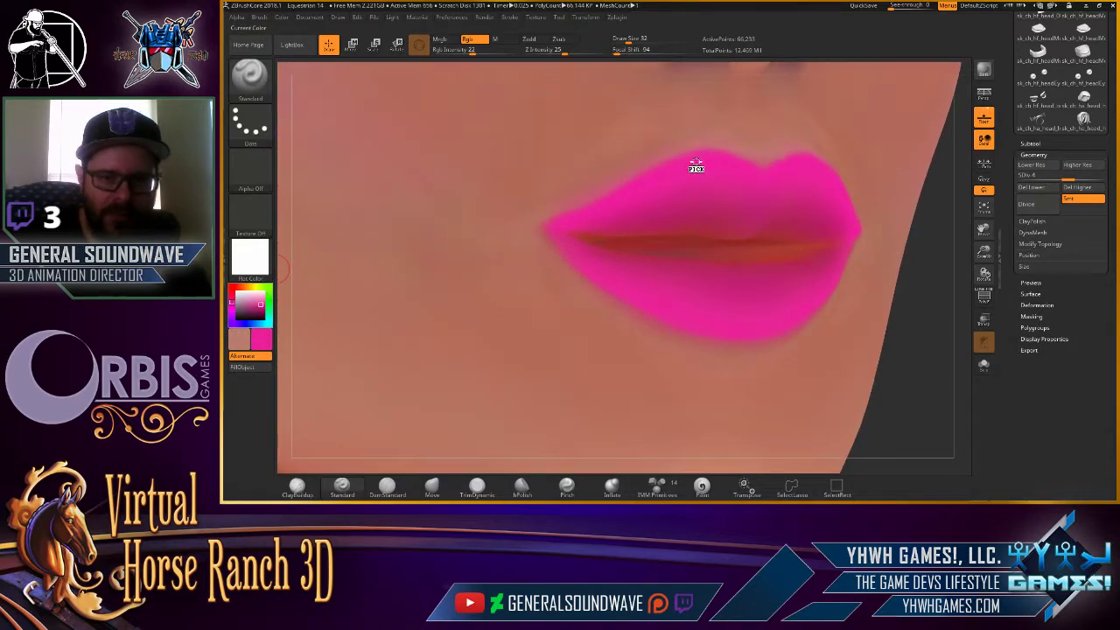
pyautogui.click(260, 300)
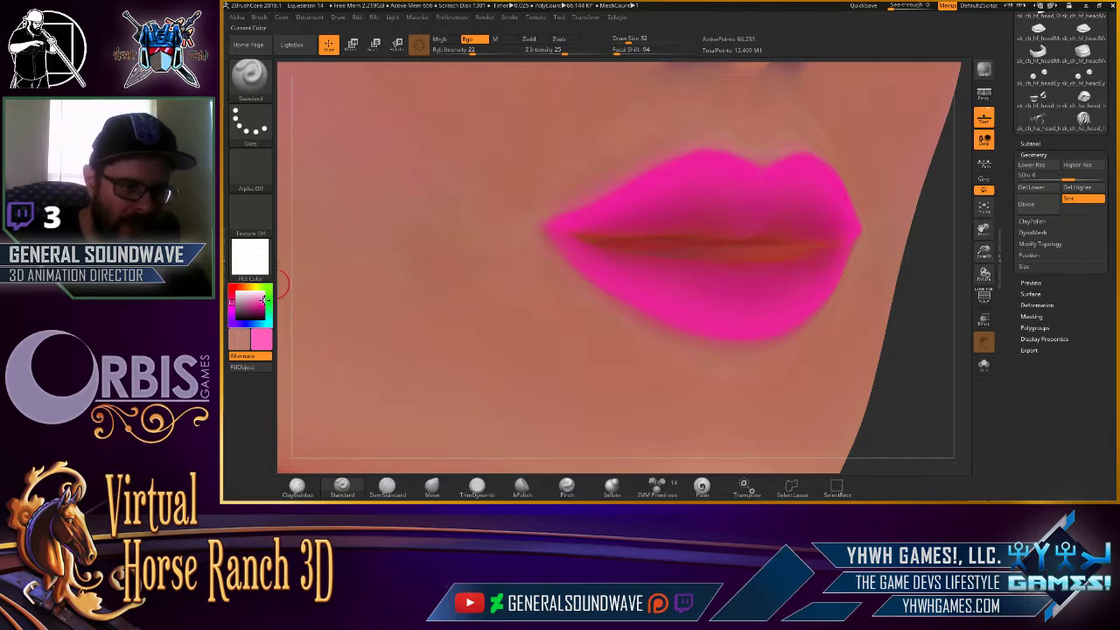
pyautogui.moveTo(919, 184)
pyautogui.mouseDown()
pyautogui.moveTo(870, 183)
pyautogui.moveTo(743, 248)
pyautogui.mouseUp()
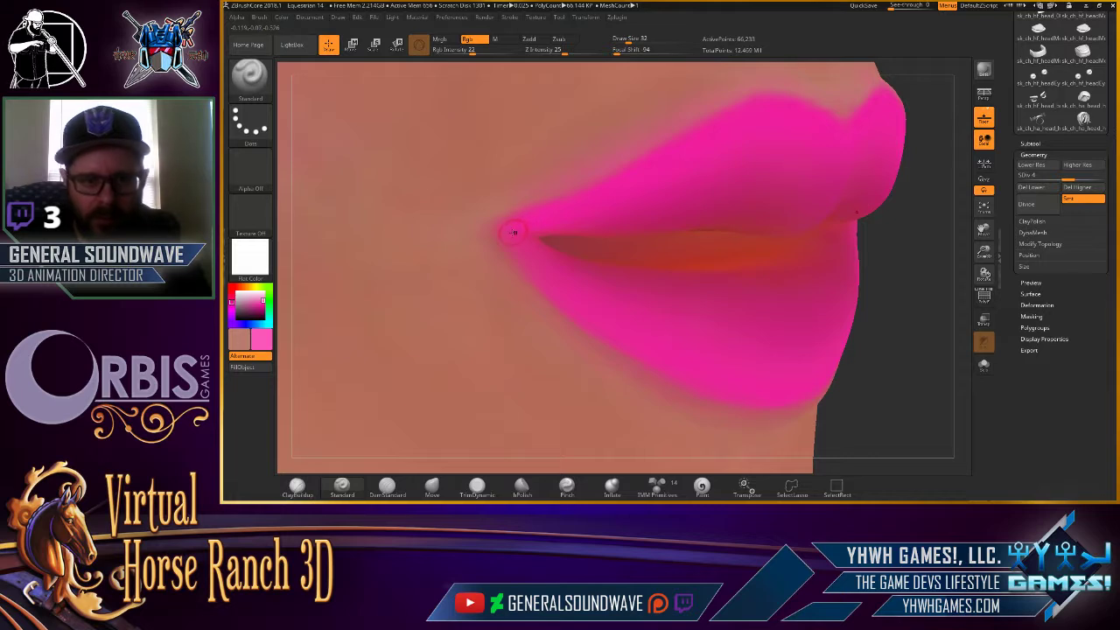
# Paint a light pink highlight along the upper lip edge and blend it.
pyautogui.moveTo(515, 232)
pyautogui.mouseDown()
pyautogui.moveTo(737, 118)
pyautogui.moveTo(822, 126)
pyautogui.moveTo(842, 144)
pyautogui.moveTo(753, 122)
pyautogui.mouseUp()
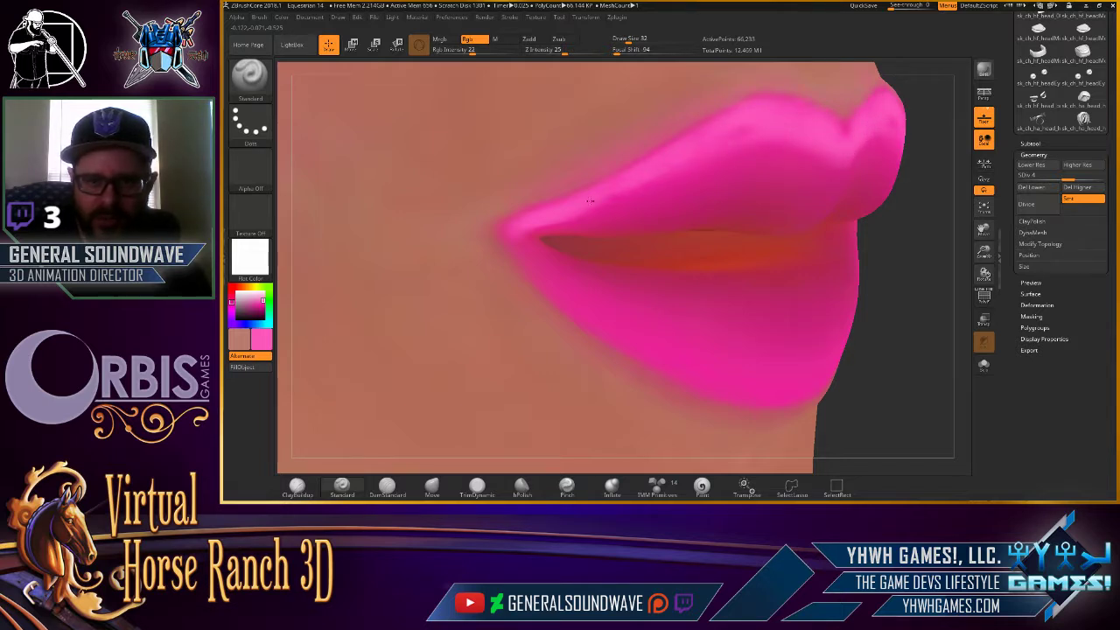
pyautogui.moveTo(648, 192)
pyautogui.mouseDown()
pyautogui.moveTo(766, 147)
pyautogui.moveTo(842, 181)
pyautogui.mouseUp()
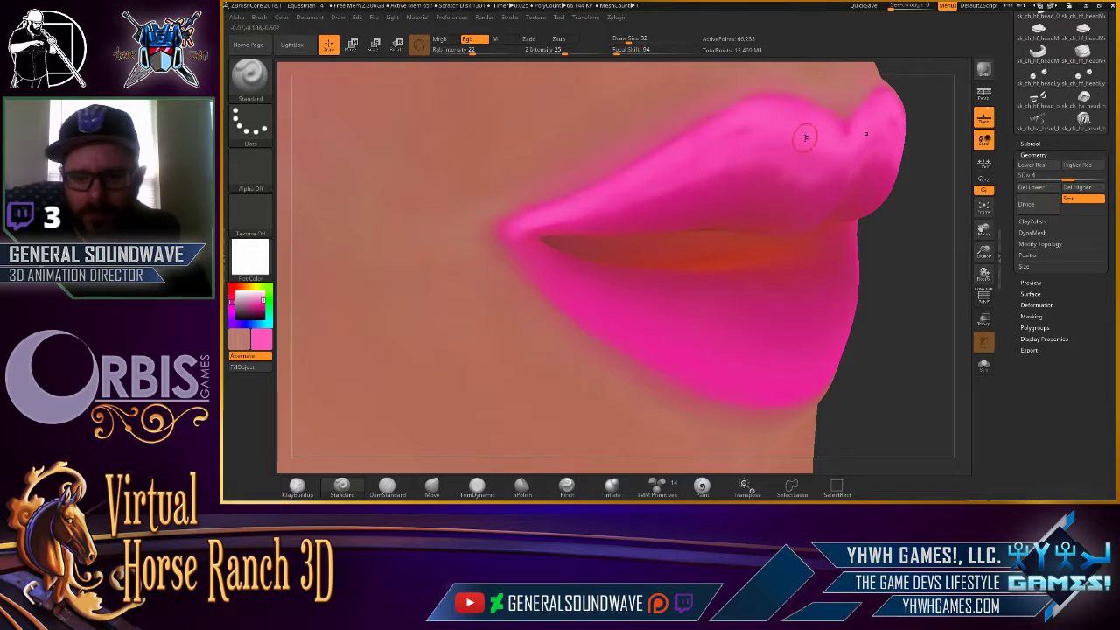
pyautogui.moveTo(805, 130); pyautogui.dragTo(827, 166)
pyautogui.press('shift')
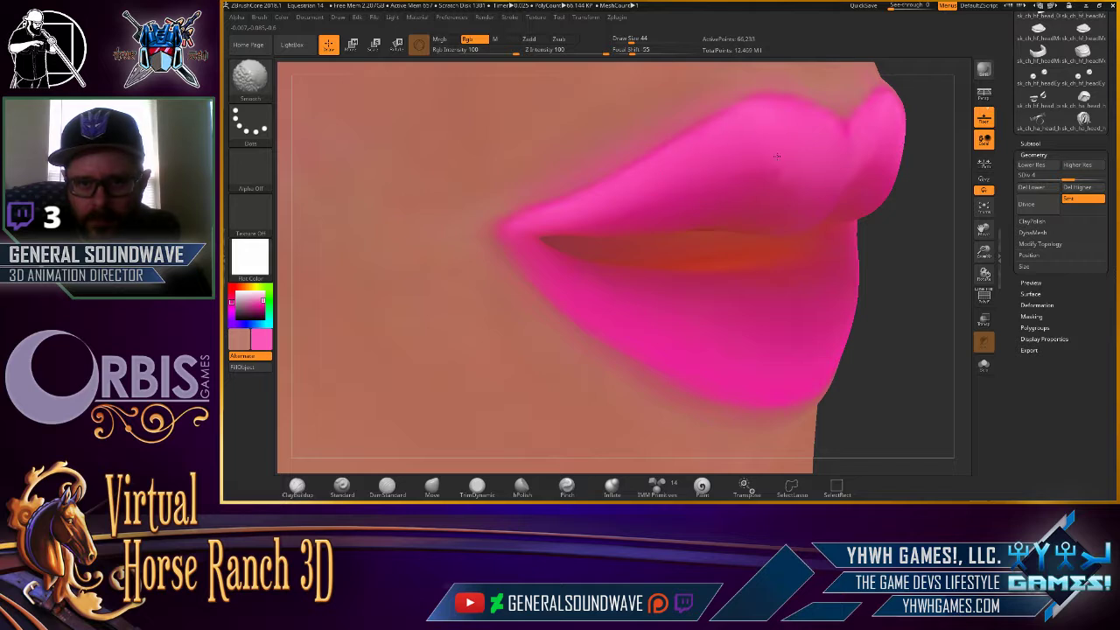
pyautogui.press('f')
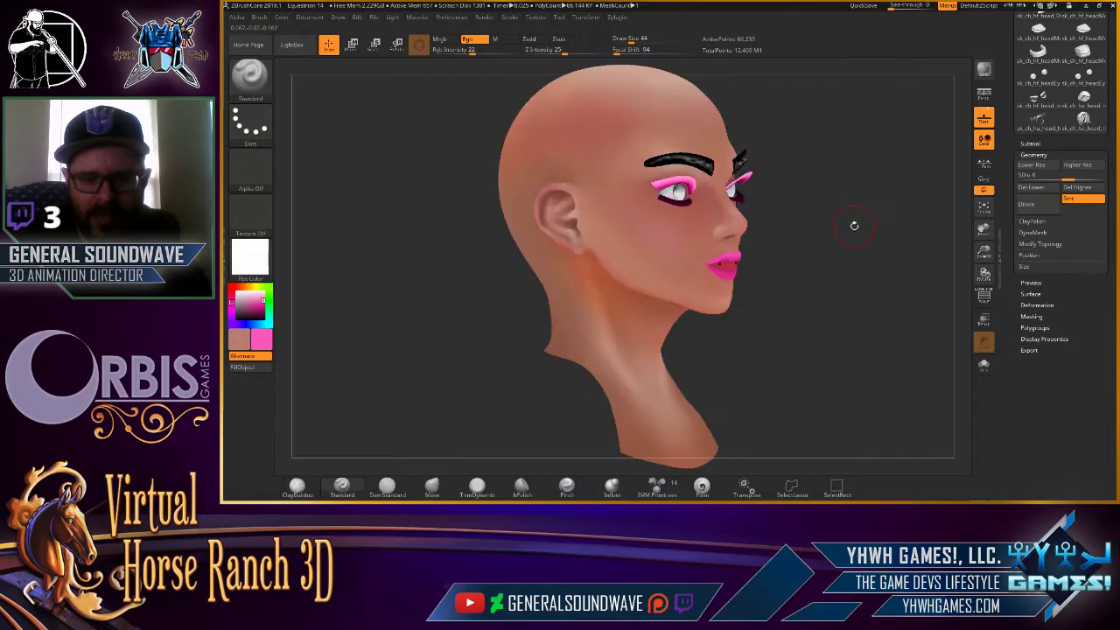
pyautogui.moveTo(853, 225)
pyautogui.mouseDown()
pyautogui.moveTo(680, 260)
pyautogui.moveTo(744, 254)
pyautogui.moveTo(726, 420)
pyautogui.mouseUp()
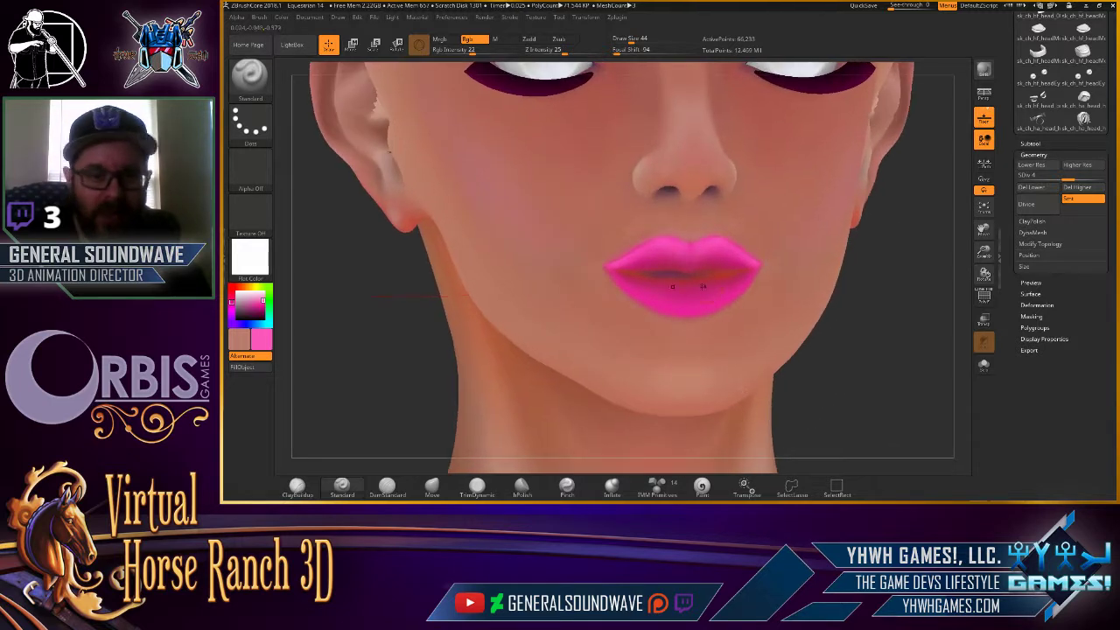
pyautogui.click(262, 337)
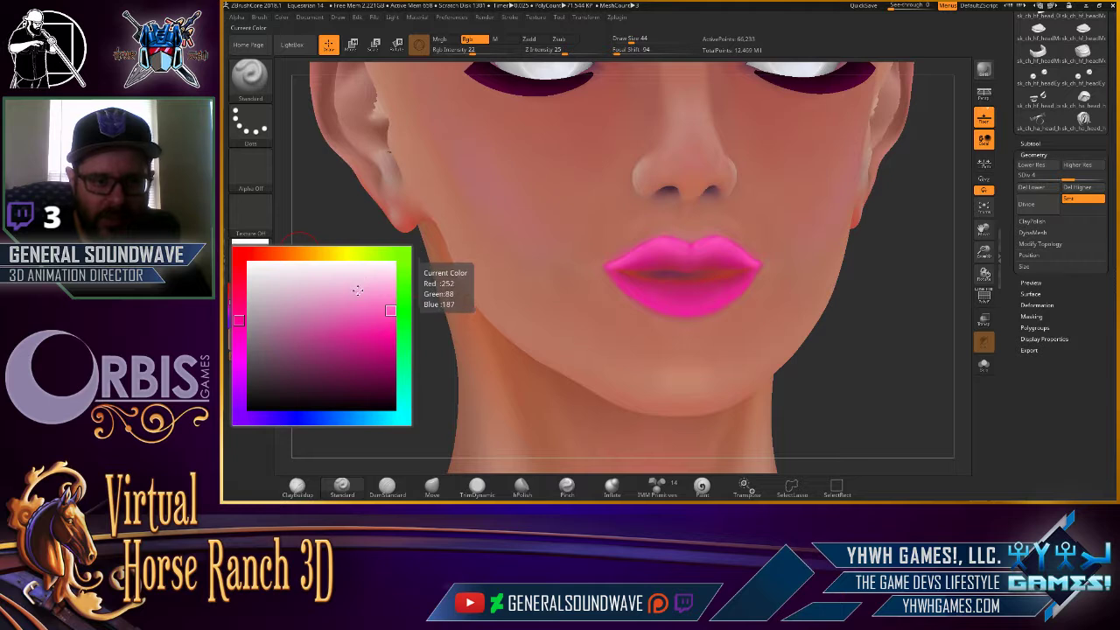
# Dab a paler pink accent on the lip corner and smooth the lip edges into the skin.
pyautogui.click(357, 292)
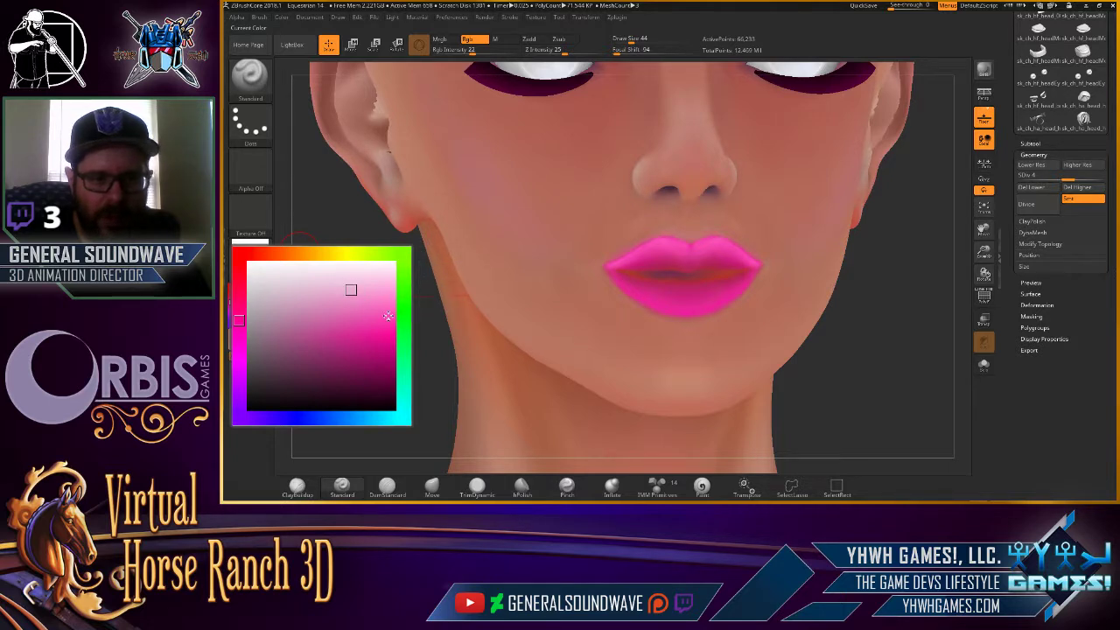
pyautogui.moveTo(846, 321)
pyautogui.mouseDown()
pyautogui.moveTo(713, 234)
pyautogui.moveTo(956, 185)
pyautogui.moveTo(580, 288)
pyautogui.moveTo(540, 257)
pyautogui.moveTo(553, 285)
pyautogui.mouseUp()
pyautogui.moveTo(411, 340); pyautogui.dragTo(464, 329)
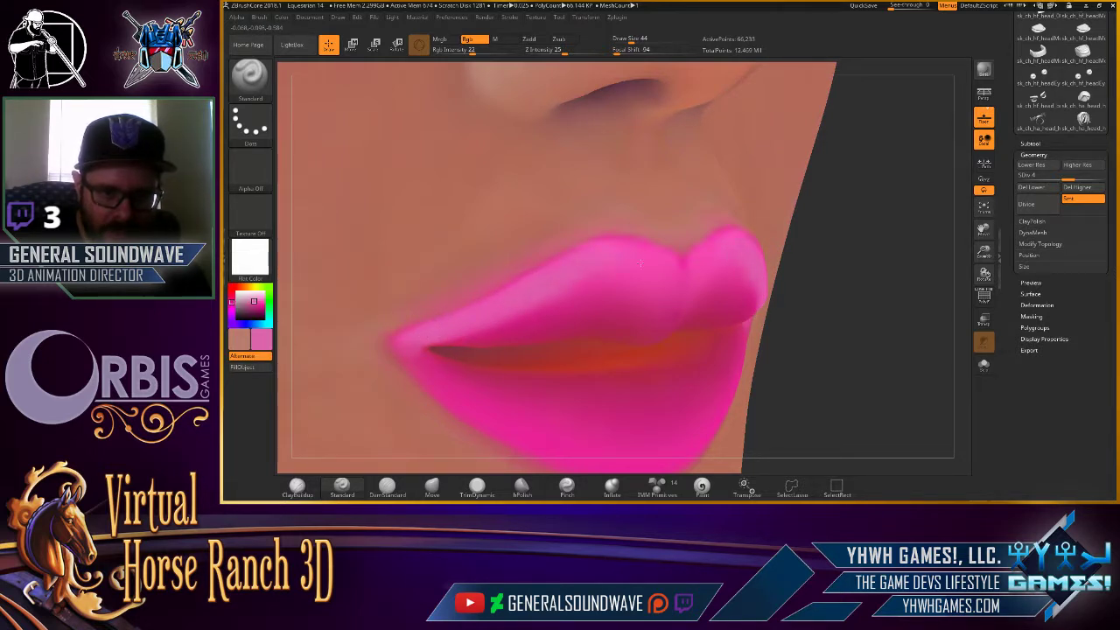
pyautogui.press('shift')
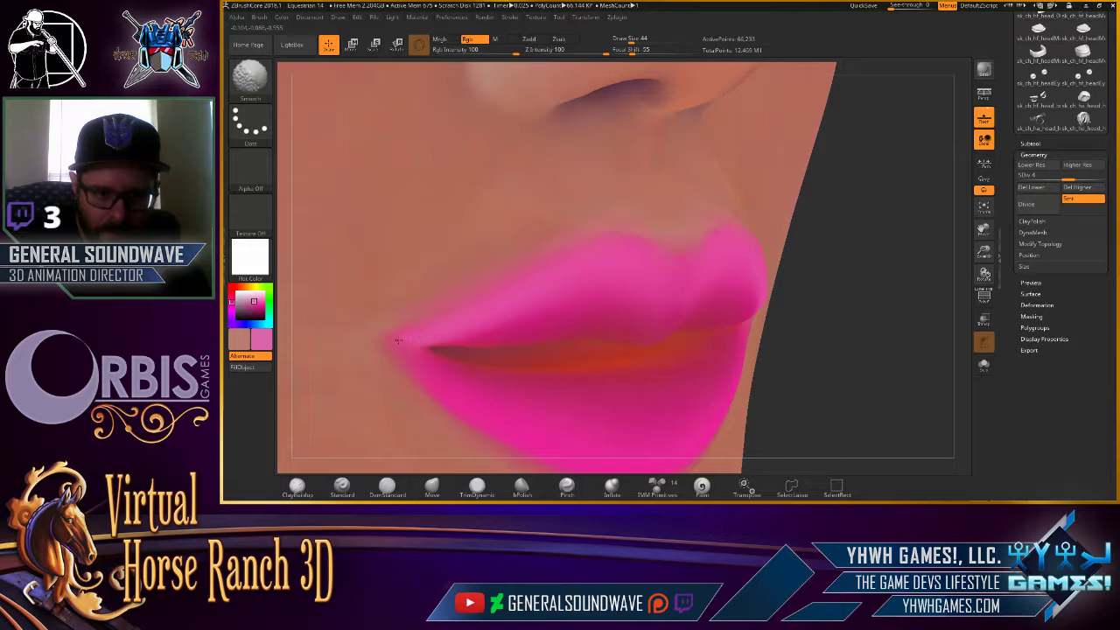
pyautogui.press('shift')
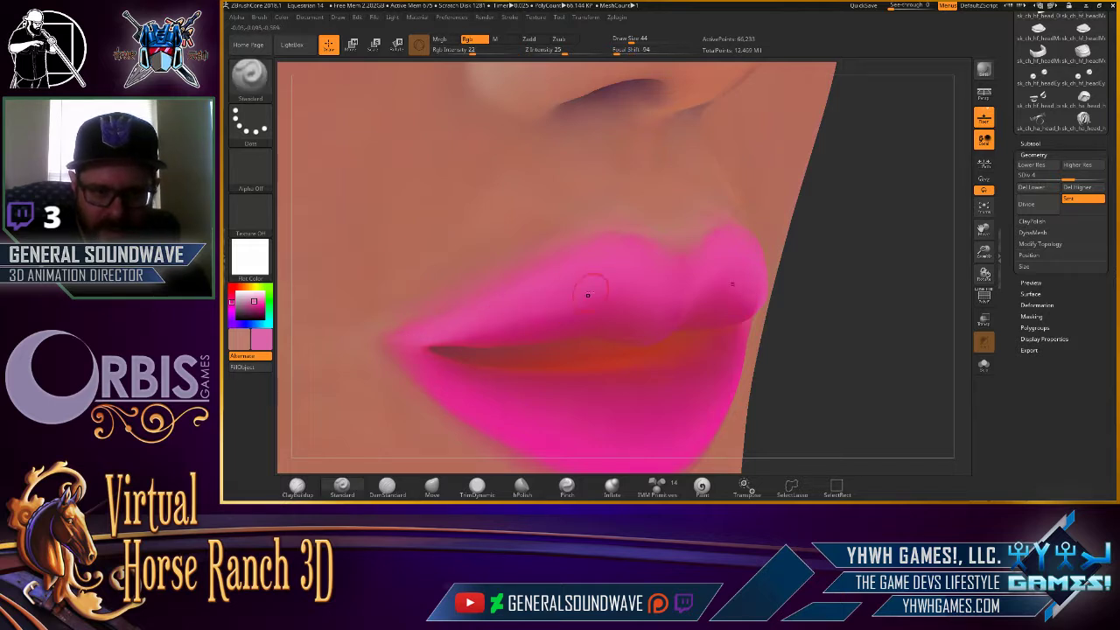
pyautogui.press('shift')
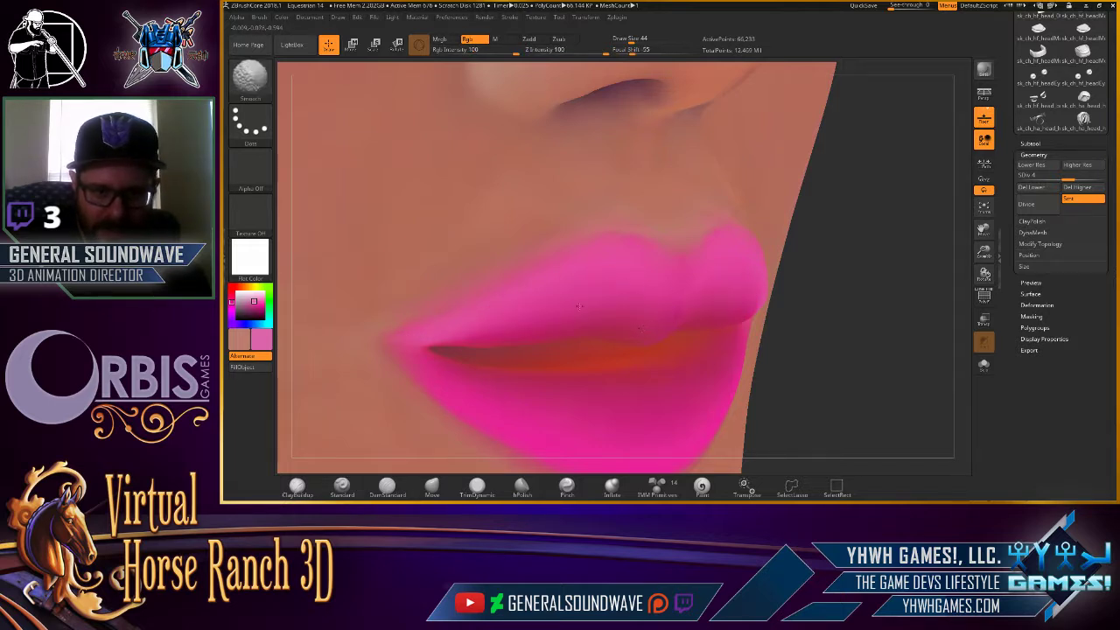
pyautogui.moveTo(633, 308); pyautogui.dragTo(755, 300)
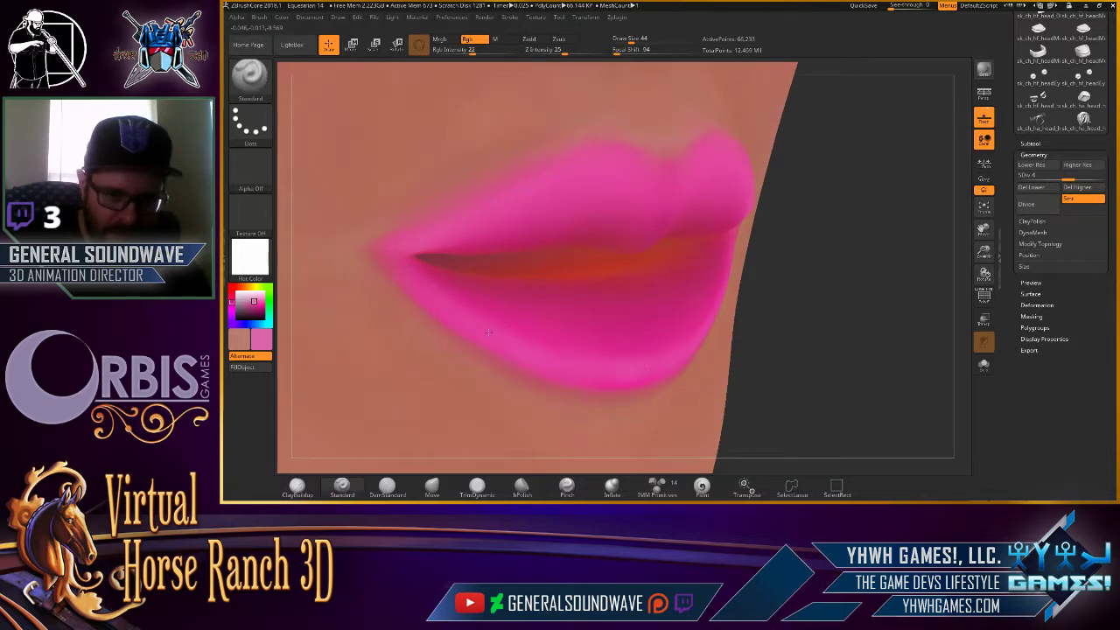
pyautogui.press('shift')
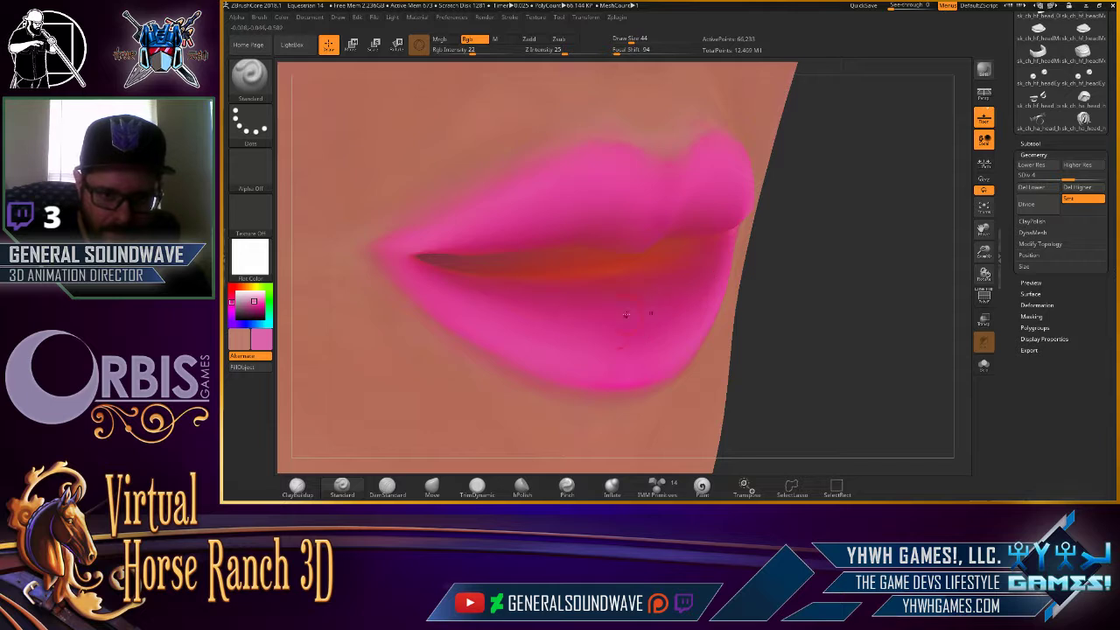
pyautogui.press('shift')
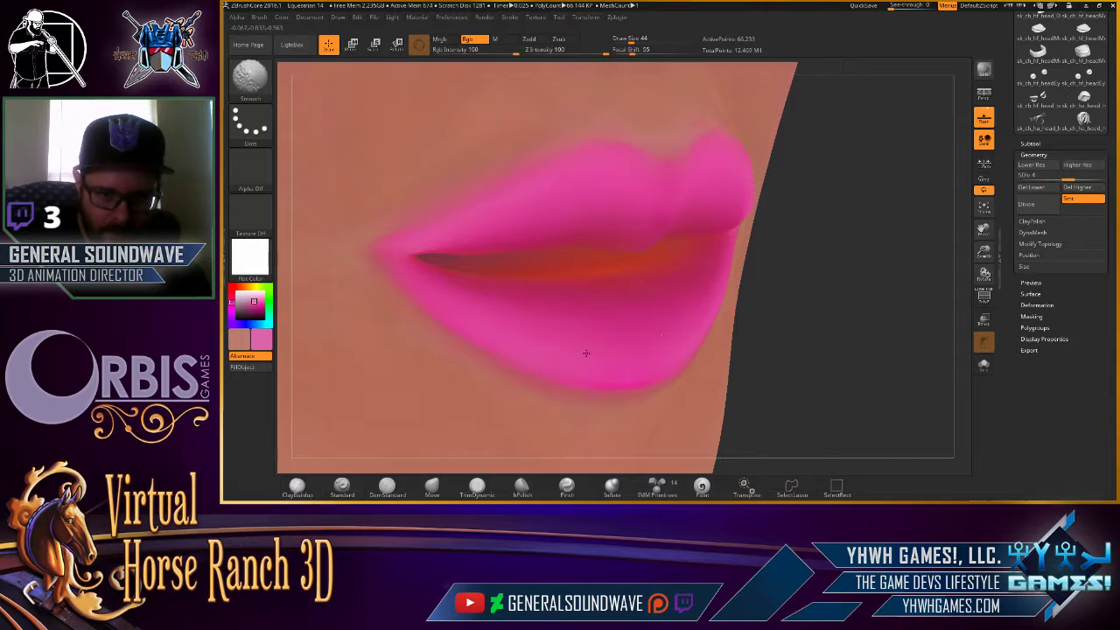
pyautogui.press('f')
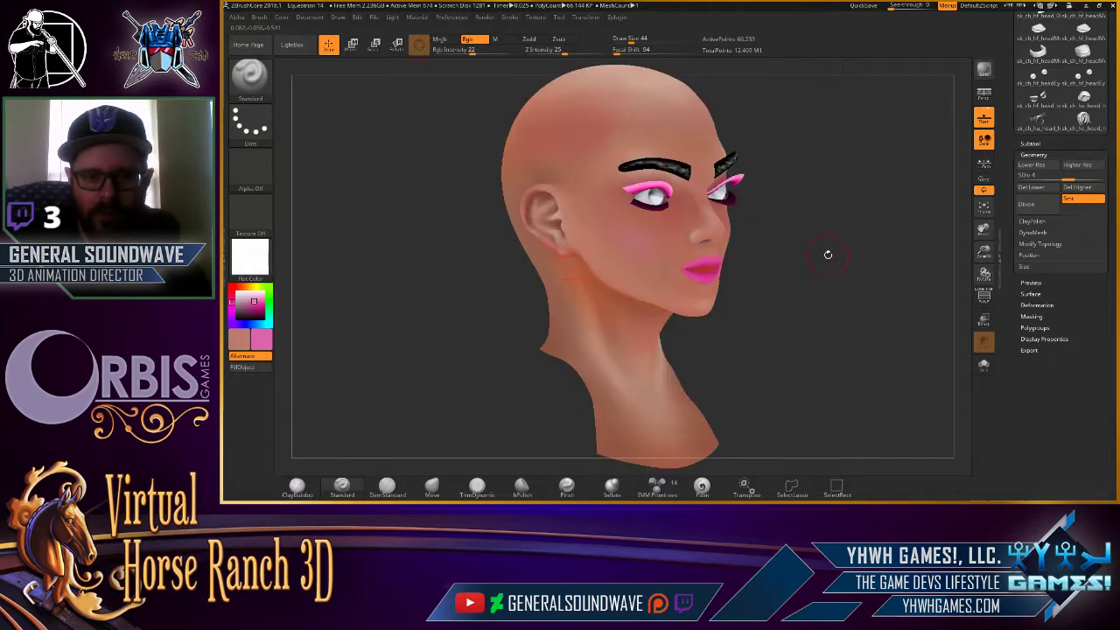
pyautogui.moveTo(825, 250)
pyautogui.keyDown('shift'); pyautogui.mouseDown()
pyautogui.moveTo(815, 257)
pyautogui.moveTo(834, 208)
pyautogui.moveTo(751, 306)
pyautogui.moveTo(793, 328)
pyautogui.moveTo(742, 325)
pyautogui.moveTo(717, 230)
pyautogui.moveTo(724, 242)
pyautogui.moveTo(685, 242)
pyautogui.mouseUp(); pyautogui.keyUp('shift')
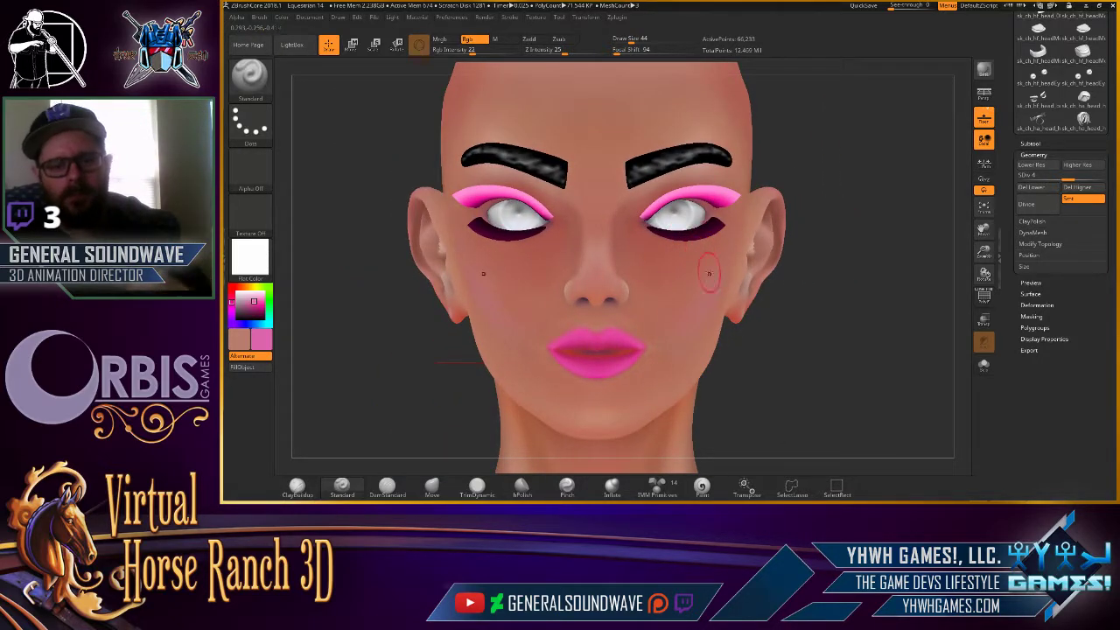
pyautogui.moveTo(713, 337); pyautogui.dragTo(754, 339)
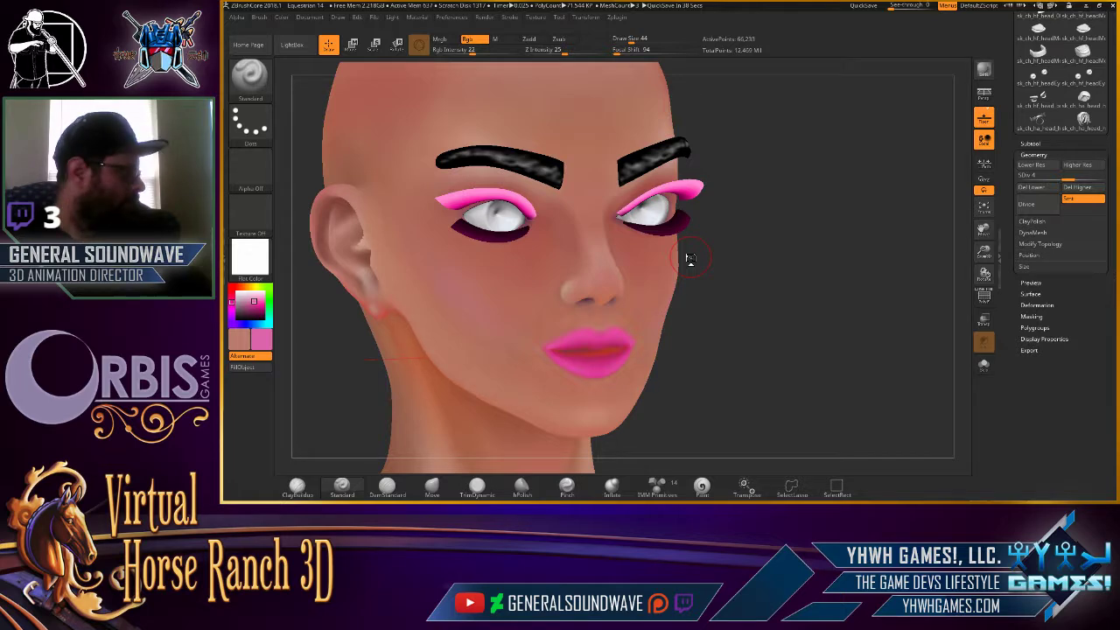
pyautogui.moveTo(691, 258)
pyautogui.mouseDown()
pyautogui.moveTo(735, 254)
pyautogui.moveTo(755, 228)
pyautogui.mouseUp()
pyautogui.scroll(5, 571, 365)
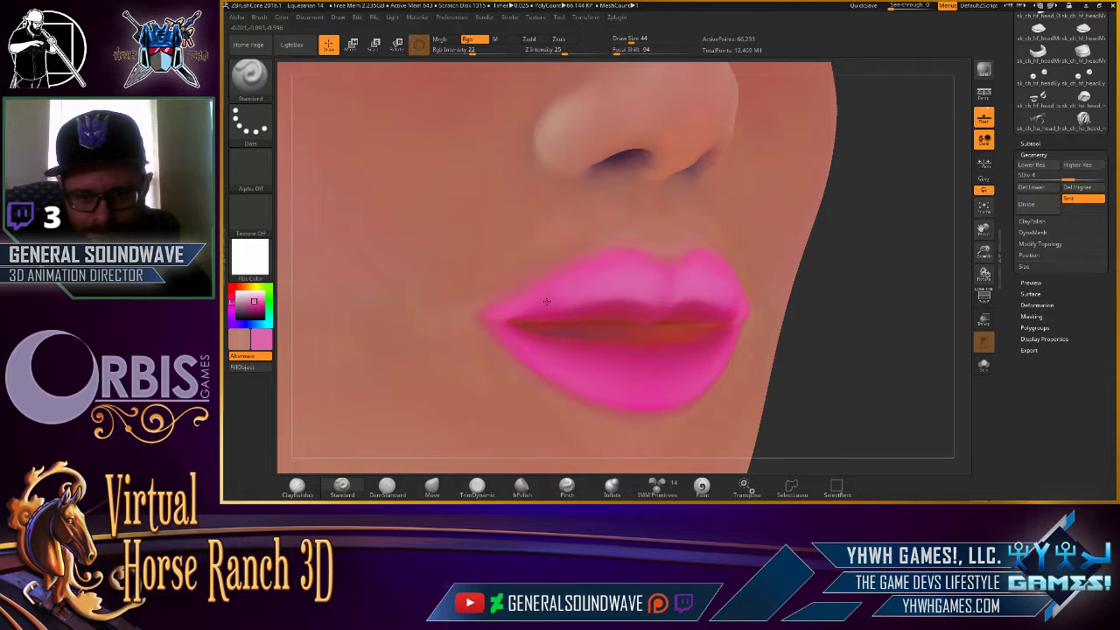
# Smooth the lip paint along the upper lip from several angles.
pyautogui.press('shift')
pyautogui.keyDown('shift'); pyautogui.moveTo(560, 303); pyautogui.dragTo(660, 302); pyautogui.keyUp('shift')
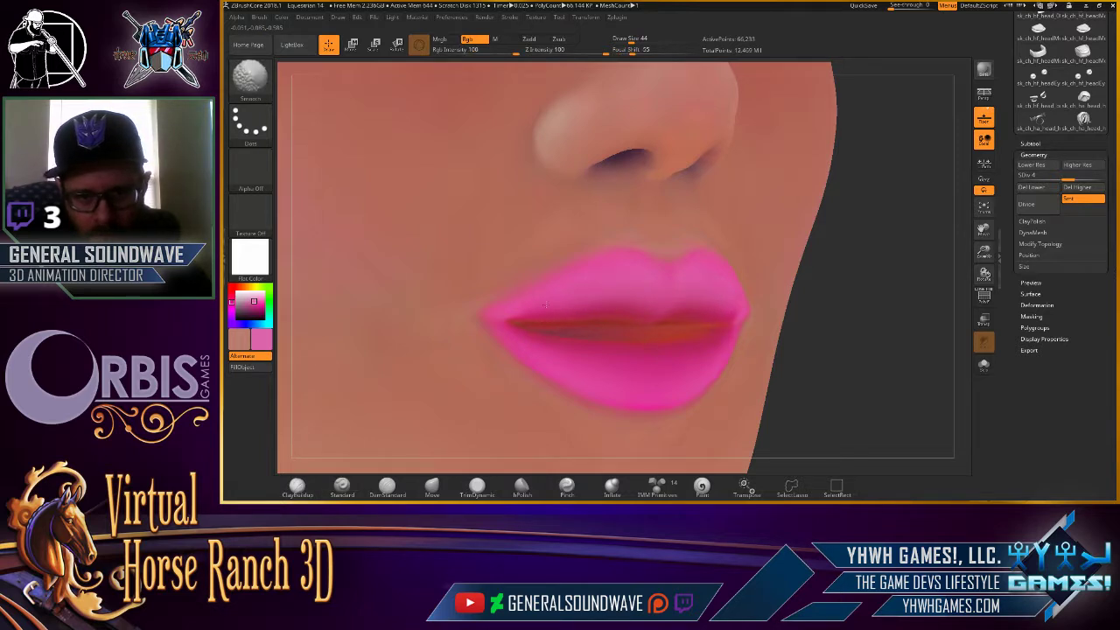
pyautogui.moveTo(840, 262); pyautogui.dragTo(901, 267)
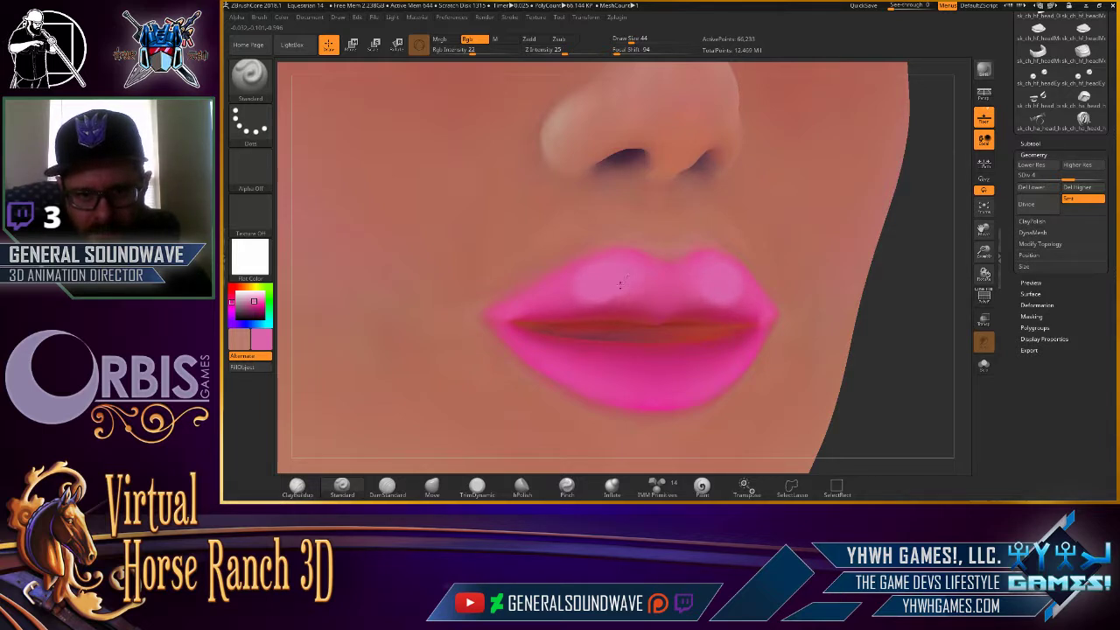
pyautogui.moveTo(657, 295); pyautogui.dragTo(595, 300, button='right')
pyautogui.press('shift')
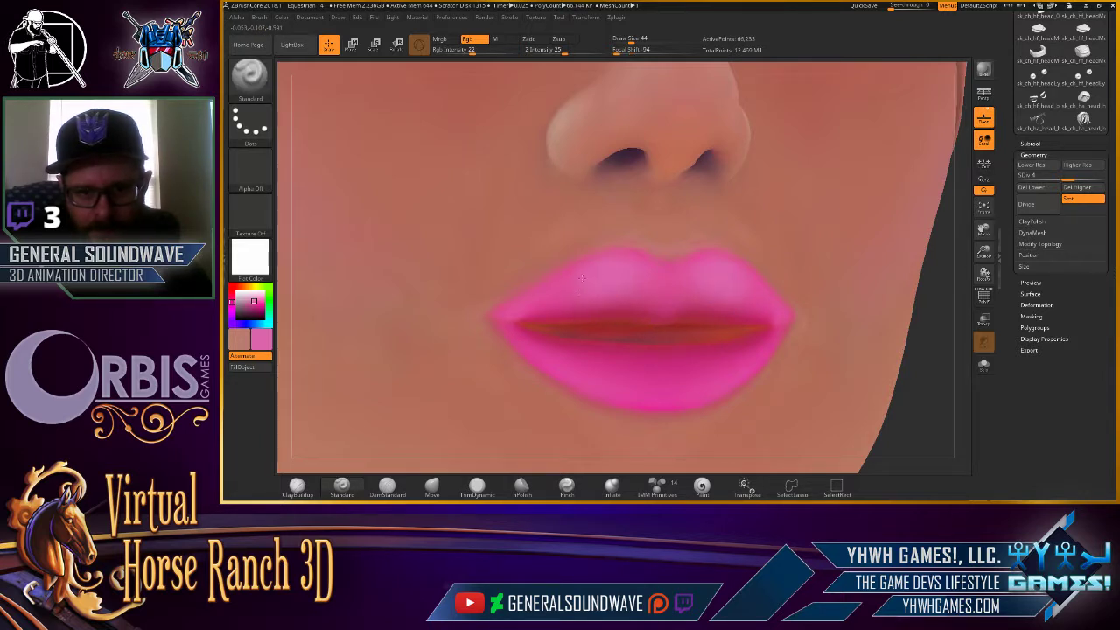
pyautogui.press('shift')
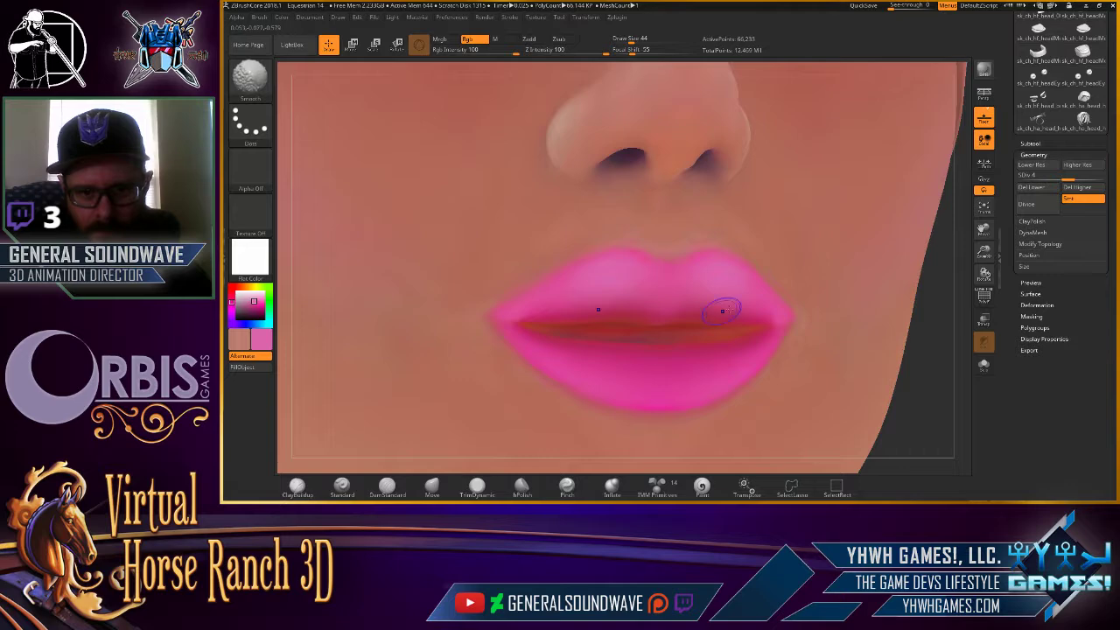
pyautogui.moveTo(906, 306)
pyautogui.mouseDown()
pyautogui.moveTo(941, 313)
pyautogui.moveTo(893, 308)
pyautogui.mouseUp()
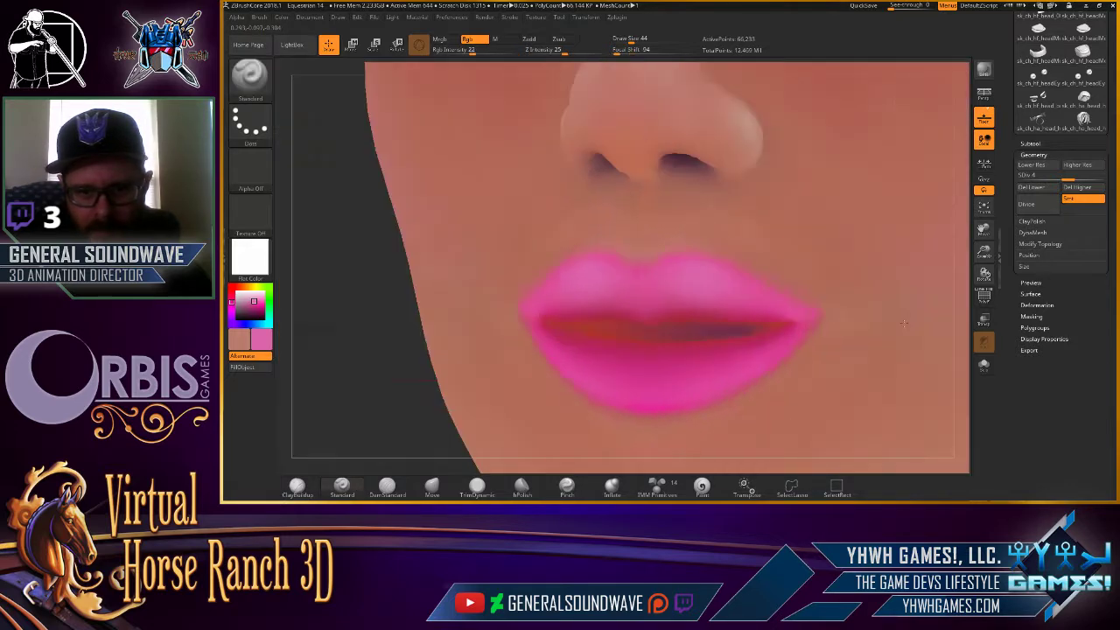
# Drop the draw size to 16 and dab a blended pale pink highlight on the lower lip.
pyautogui.press('[')
pyautogui.press('[')
pyautogui.press('[')
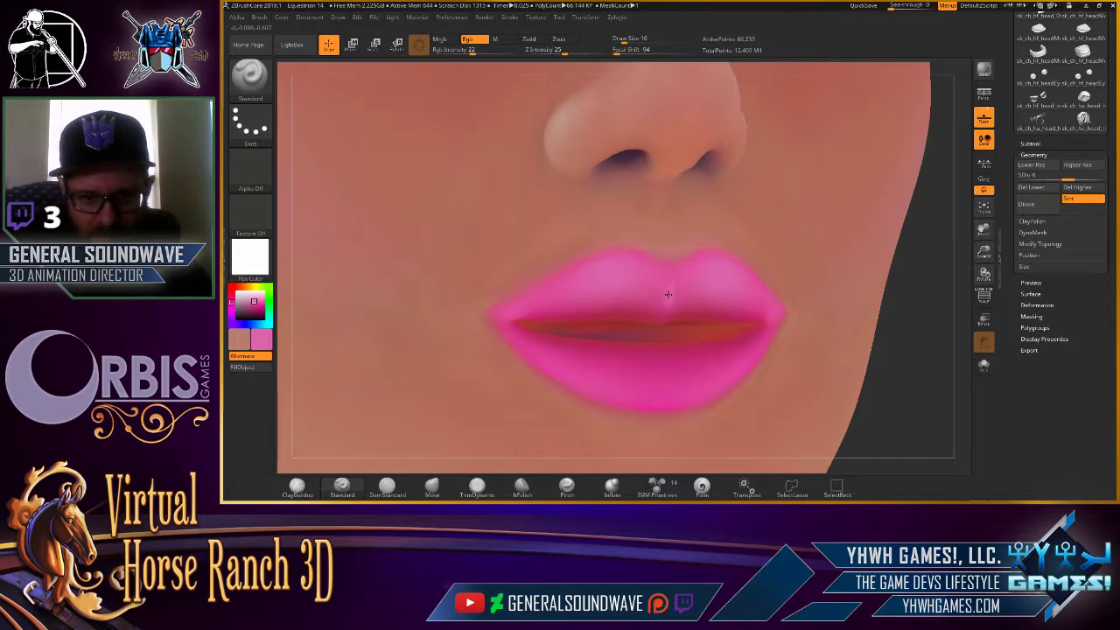
pyautogui.press('shift')
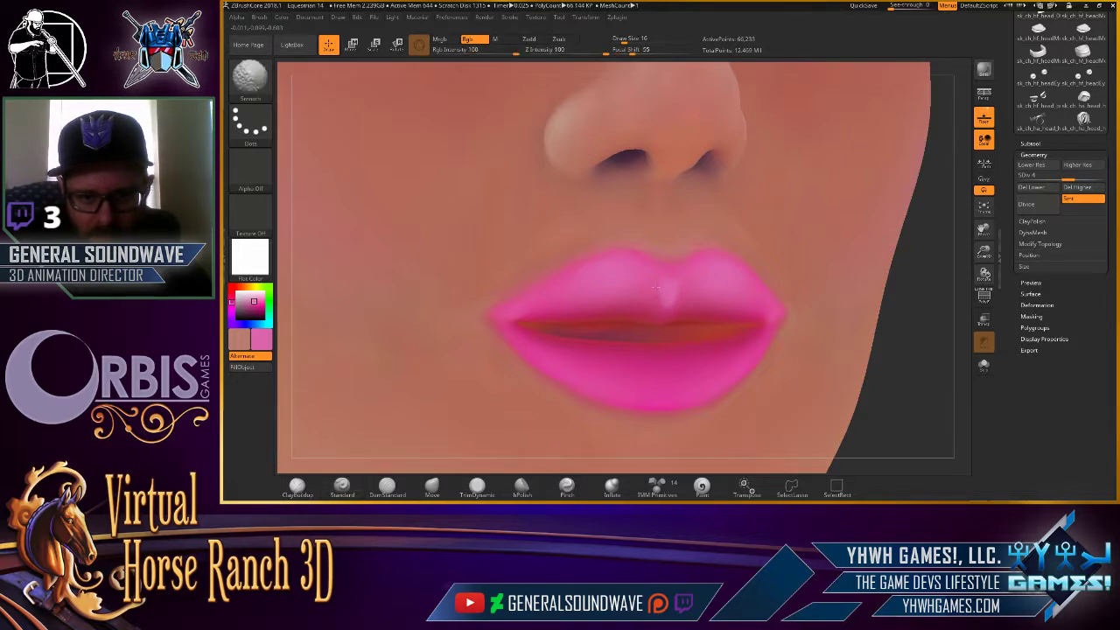
pyautogui.moveTo(910, 320)
pyautogui.keyDown('shift'); pyautogui.mouseDown()
pyautogui.moveTo(670, 308)
pyautogui.moveTo(667, 269)
pyautogui.mouseUp(); pyautogui.keyUp('shift')
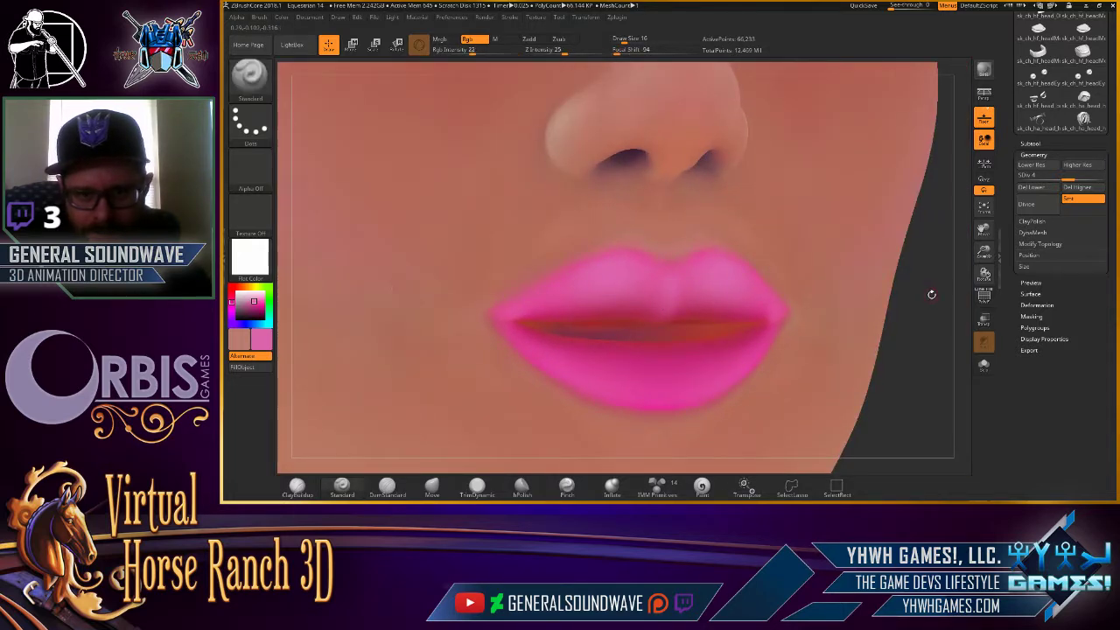
pyautogui.moveTo(932, 294)
pyautogui.mouseDown()
pyautogui.moveTo(911, 322)
pyautogui.moveTo(664, 300)
pyautogui.mouseUp()
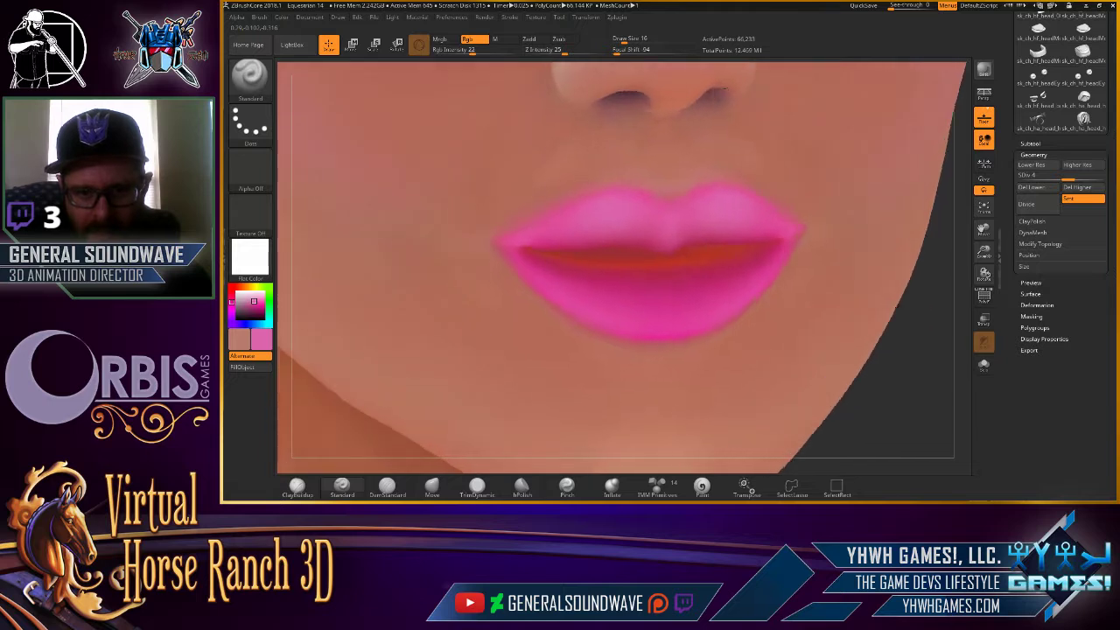
pyautogui.click(666, 303)
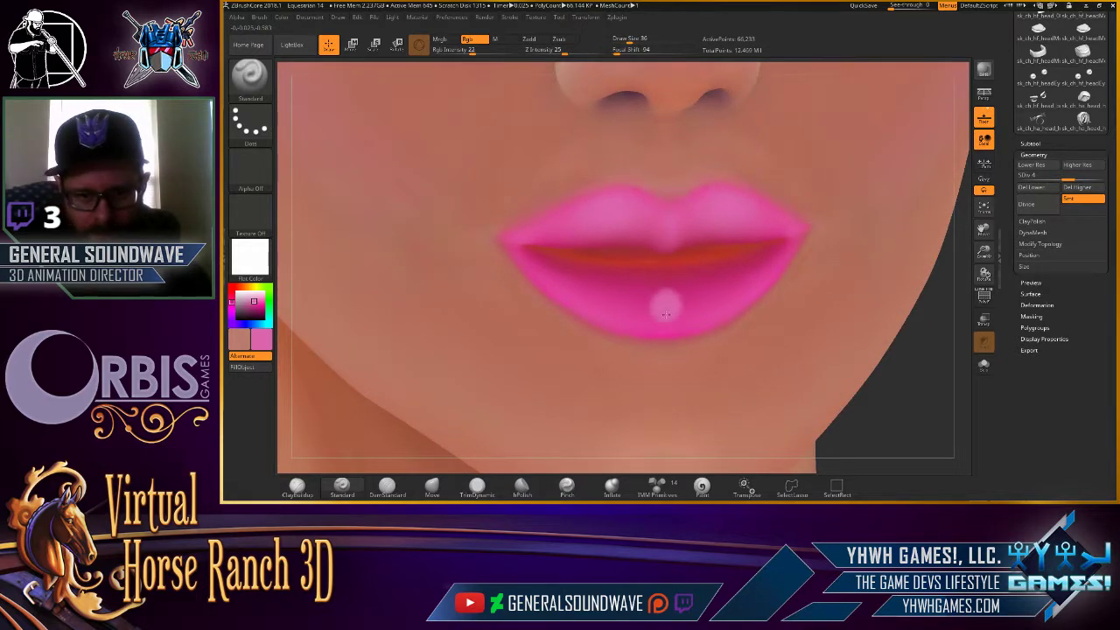
pyautogui.click(660, 303)
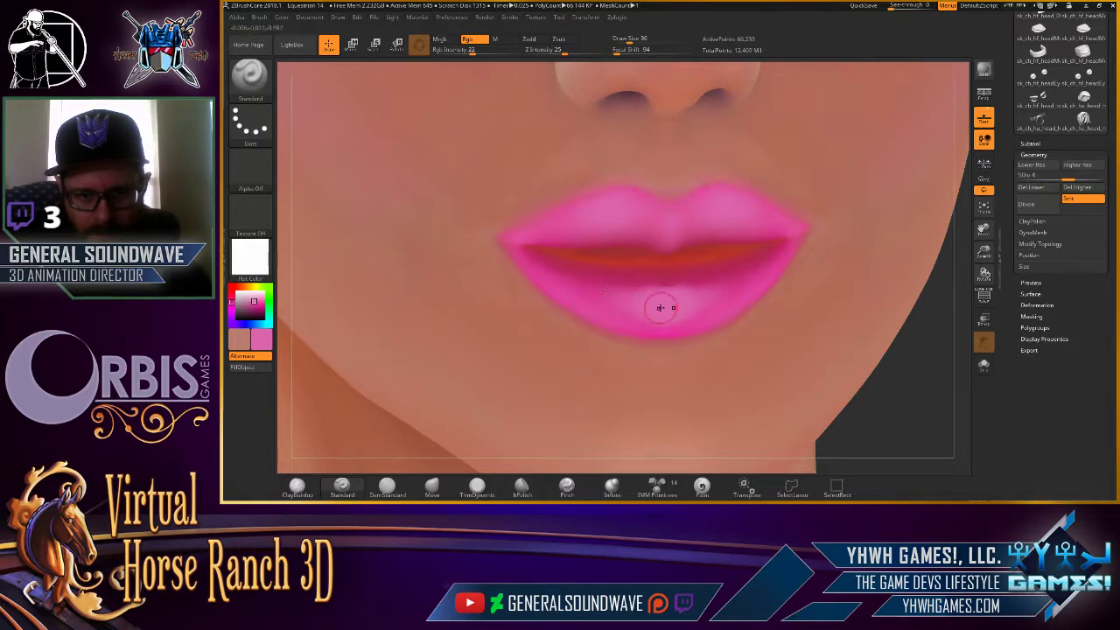
pyautogui.press('shift')
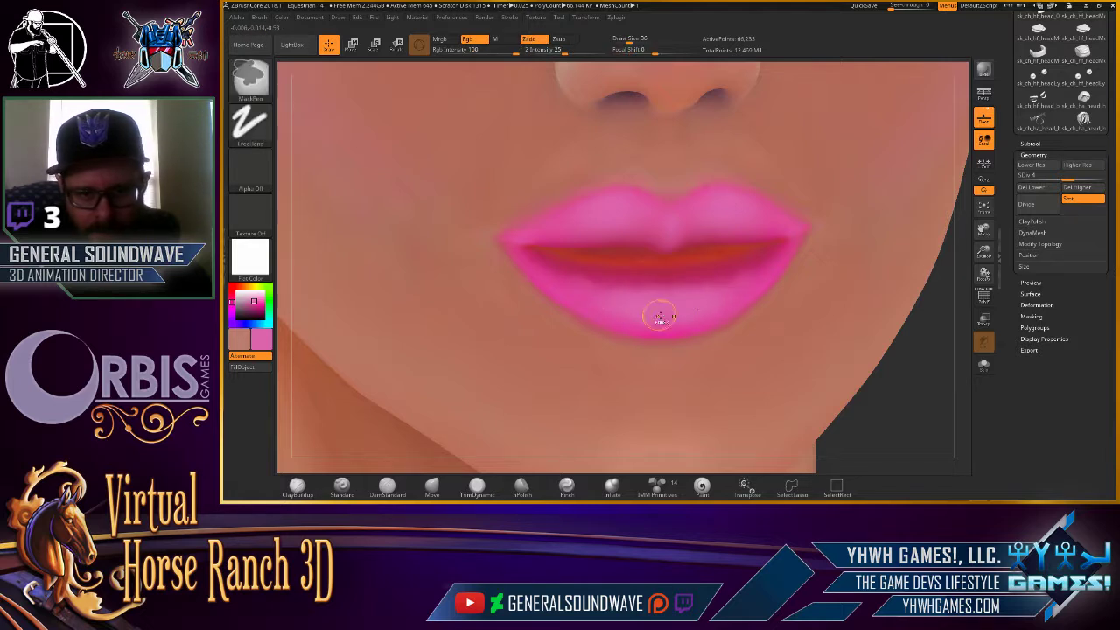
pyautogui.moveTo(660, 312); pyautogui.dragTo(658, 315)
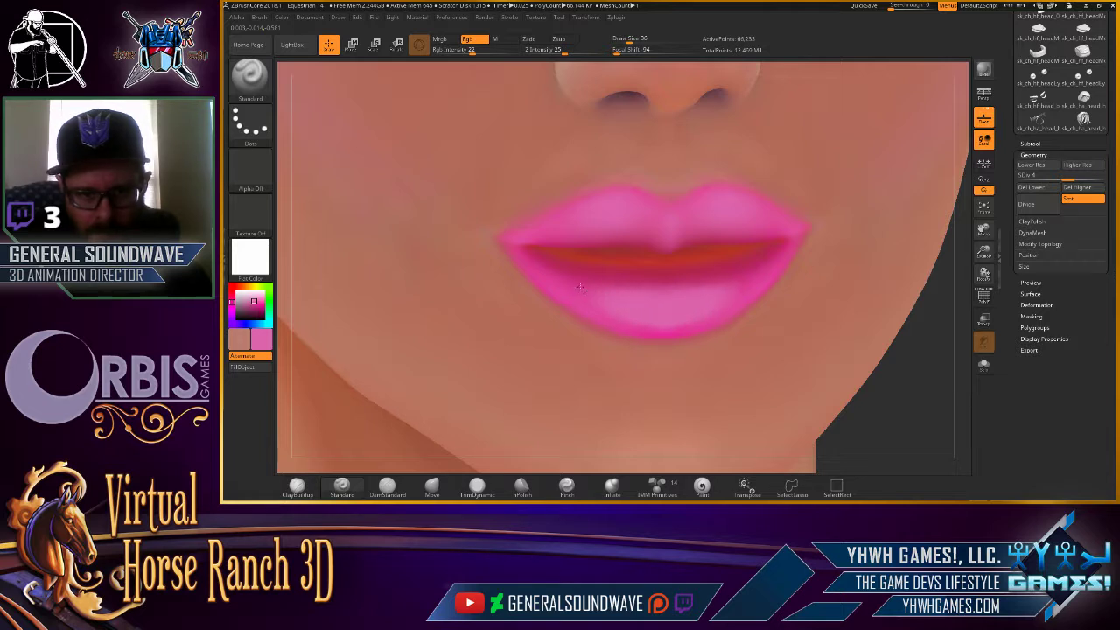
pyautogui.press('shift')
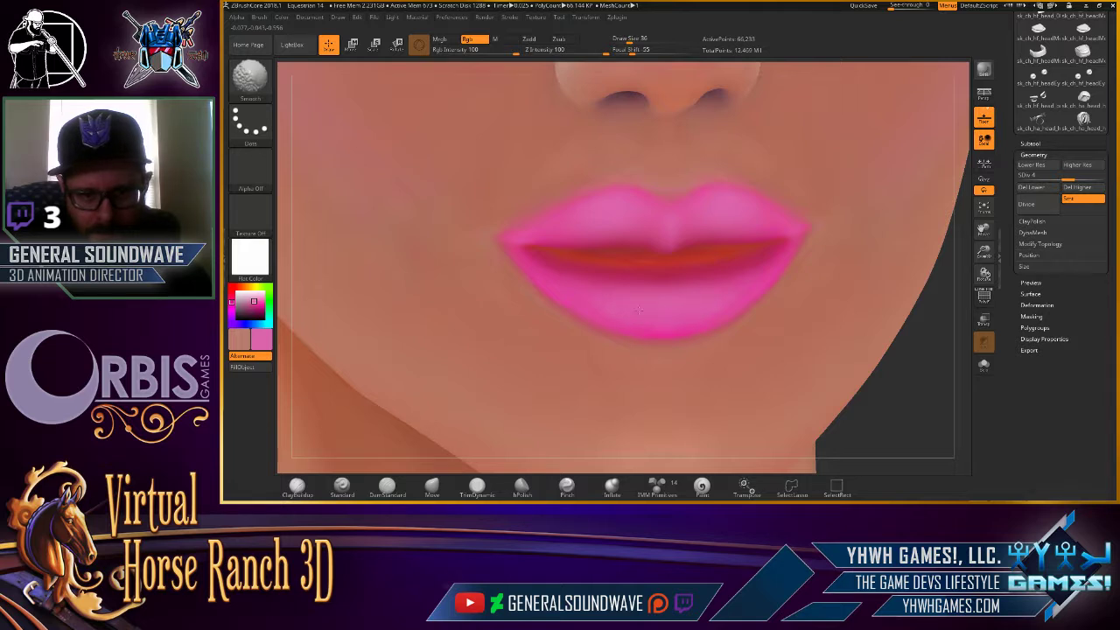
# Rotate the head past the ear to a three-quarter view of the eyeshadow and lips.
pyautogui.press('f')
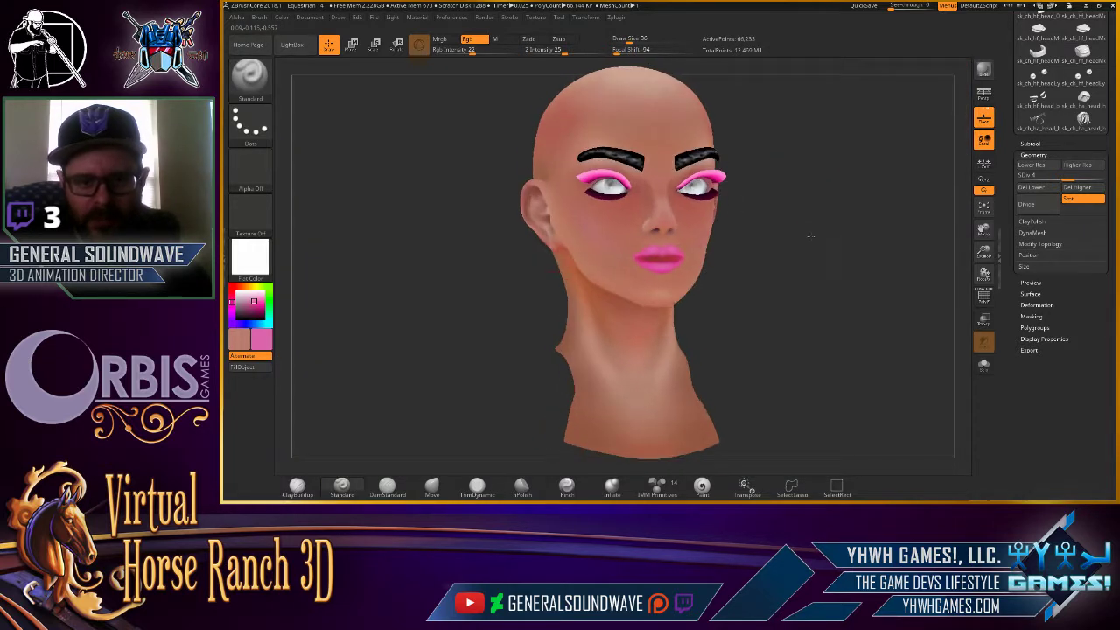
pyautogui.moveTo(811, 234)
pyautogui.mouseDown()
pyautogui.moveTo(793, 254)
pyautogui.moveTo(780, 243)
pyautogui.moveTo(734, 421)
pyautogui.moveTo(863, 321)
pyautogui.moveTo(850, 321)
pyautogui.moveTo(881, 312)
pyautogui.mouseUp()
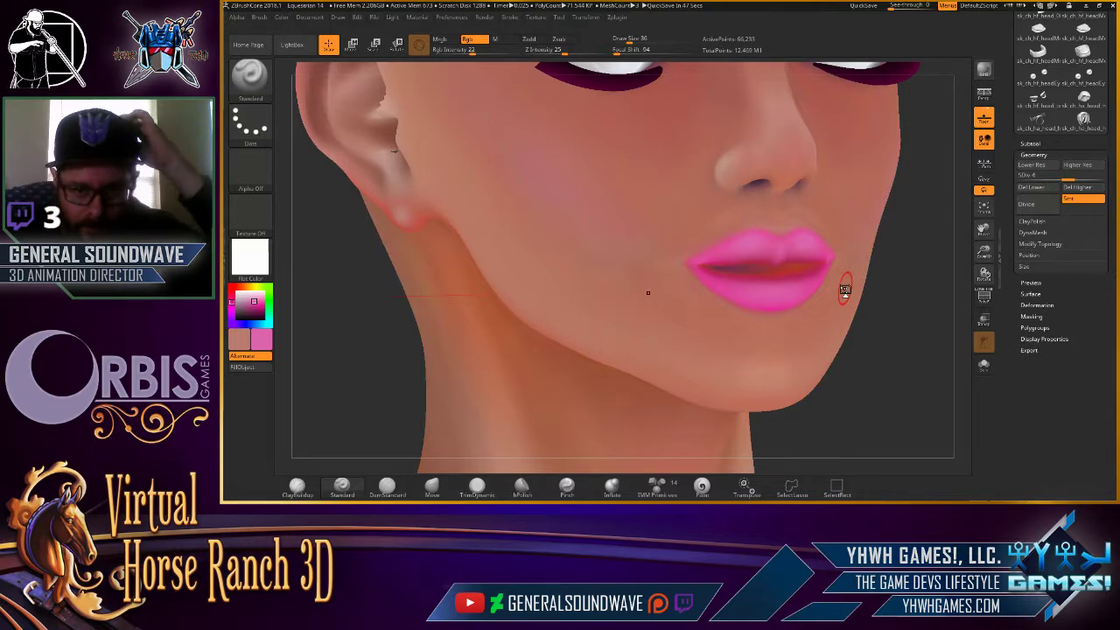
pyautogui.moveTo(616, 333); pyautogui.dragTo(887, 315, button='right')
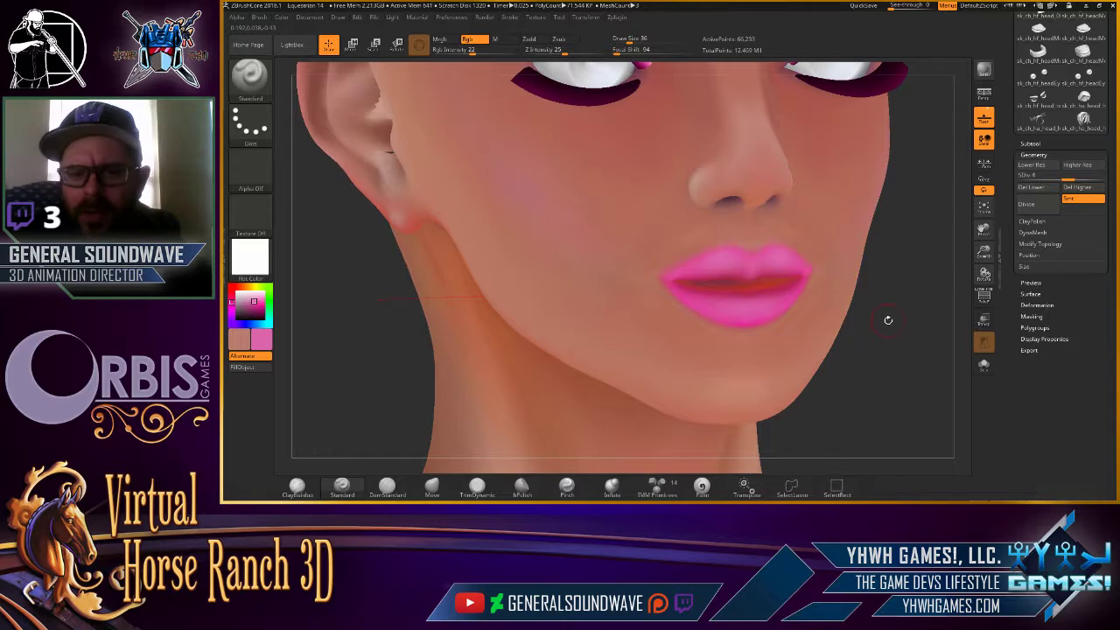
pyautogui.moveTo(888, 316)
pyautogui.keyDown('alt'); pyautogui.mouseDown()
pyautogui.moveTo(801, 344)
pyautogui.moveTo(836, 324)
pyautogui.moveTo(800, 242)
pyautogui.mouseUp(); pyautogui.keyUp('alt')
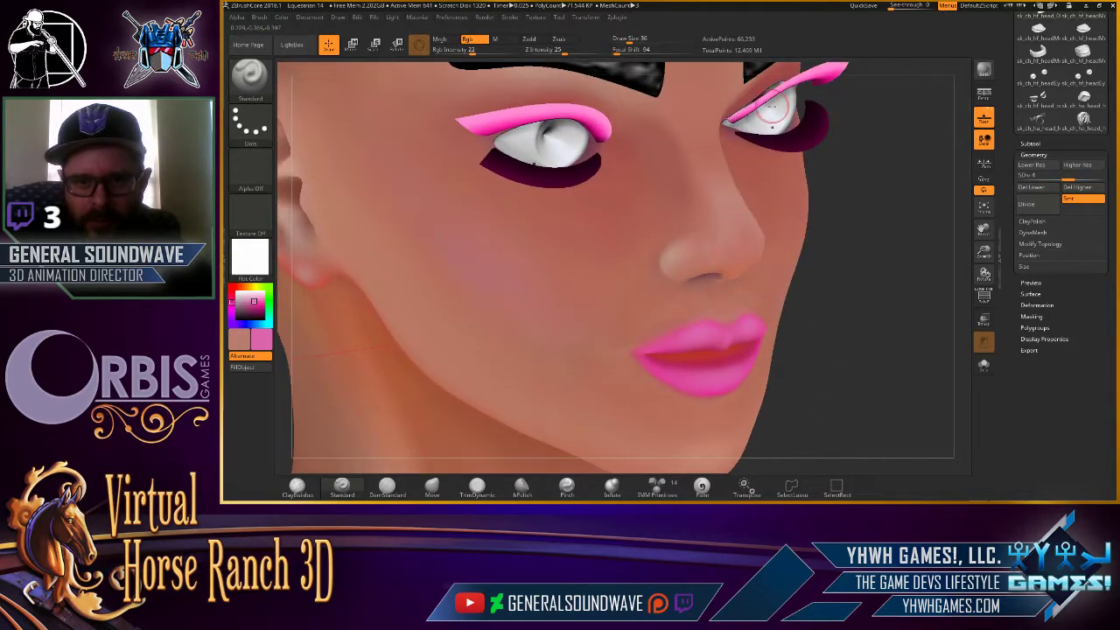
pyautogui.moveTo(883, 191)
pyautogui.keyDown('alt'); pyautogui.mouseDown()
pyautogui.moveTo(853, 275)
pyautogui.moveTo(732, 320)
pyautogui.mouseUp(); pyautogui.keyUp('alt')
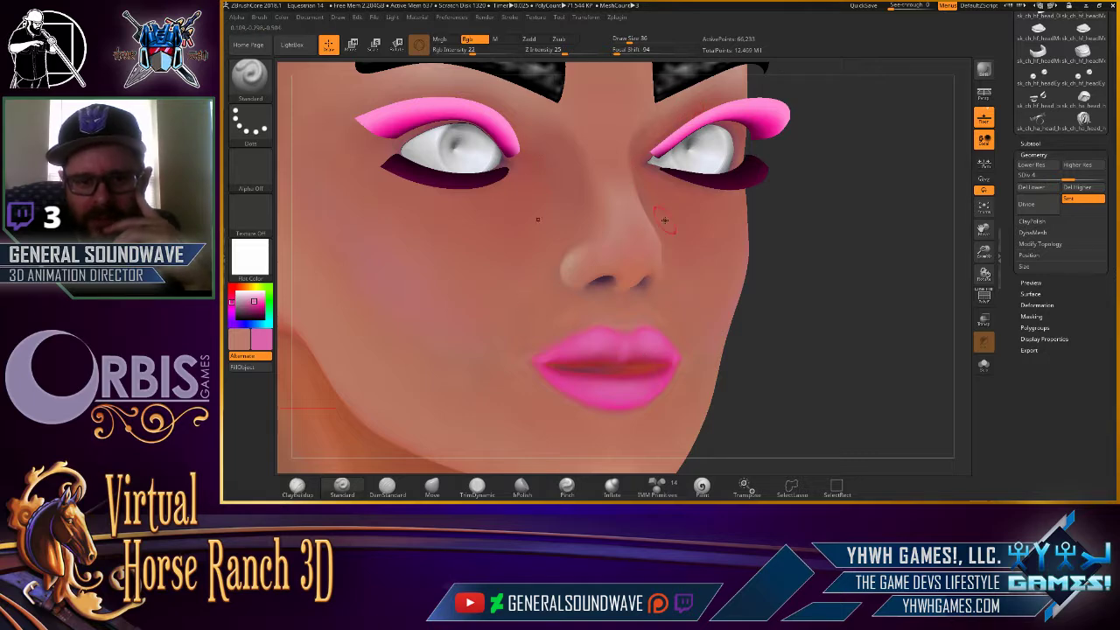
pyautogui.moveTo(800, 263)
pyautogui.mouseDown()
pyautogui.moveTo(794, 271)
pyautogui.moveTo(833, 273)
pyautogui.mouseUp()
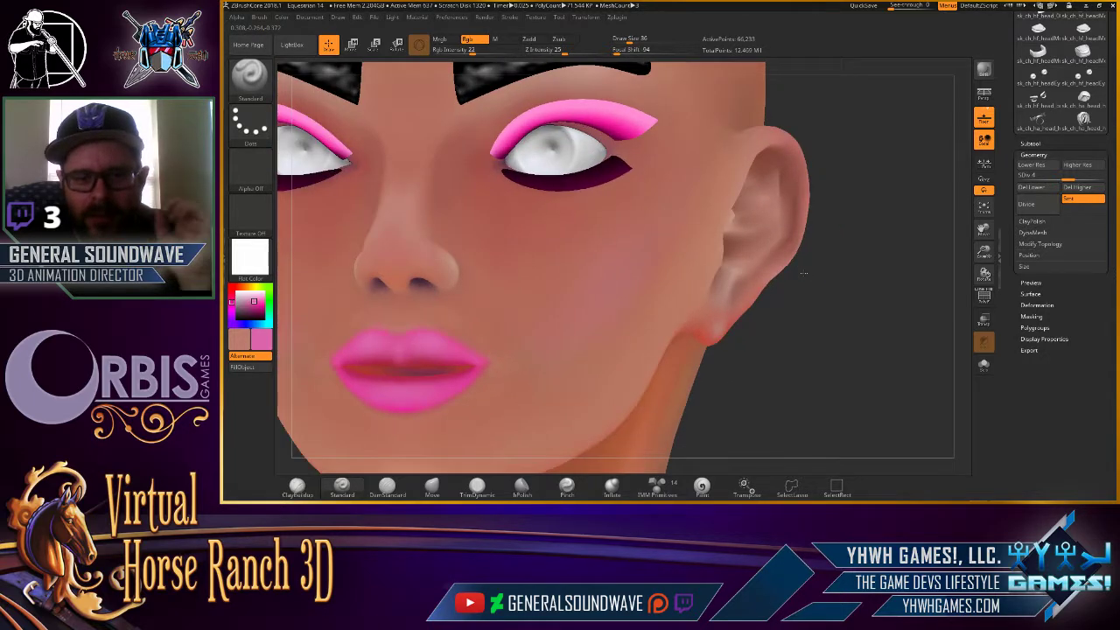
pyautogui.moveTo(830, 272)
pyautogui.mouseDown()
pyautogui.moveTo(806, 273)
pyautogui.moveTo(656, 180)
pyautogui.mouseUp()
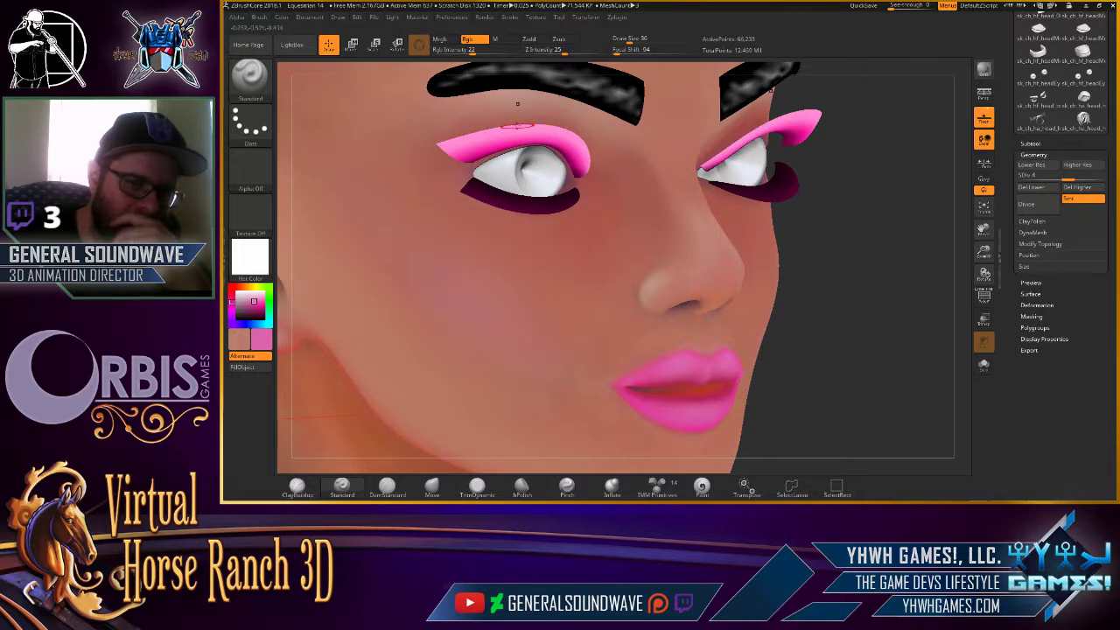
# Switch to Chrome and scroll back up through the makeup image results.
pyautogui.hotkey('alt', 'Tab')
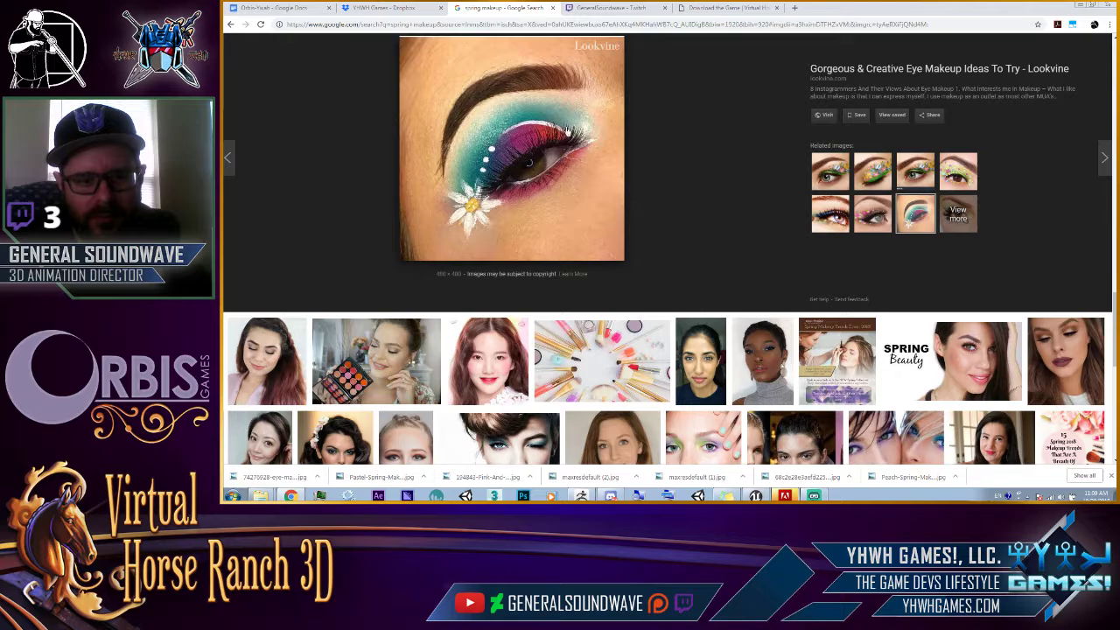
pyautogui.scroll(3, 1099, 314)
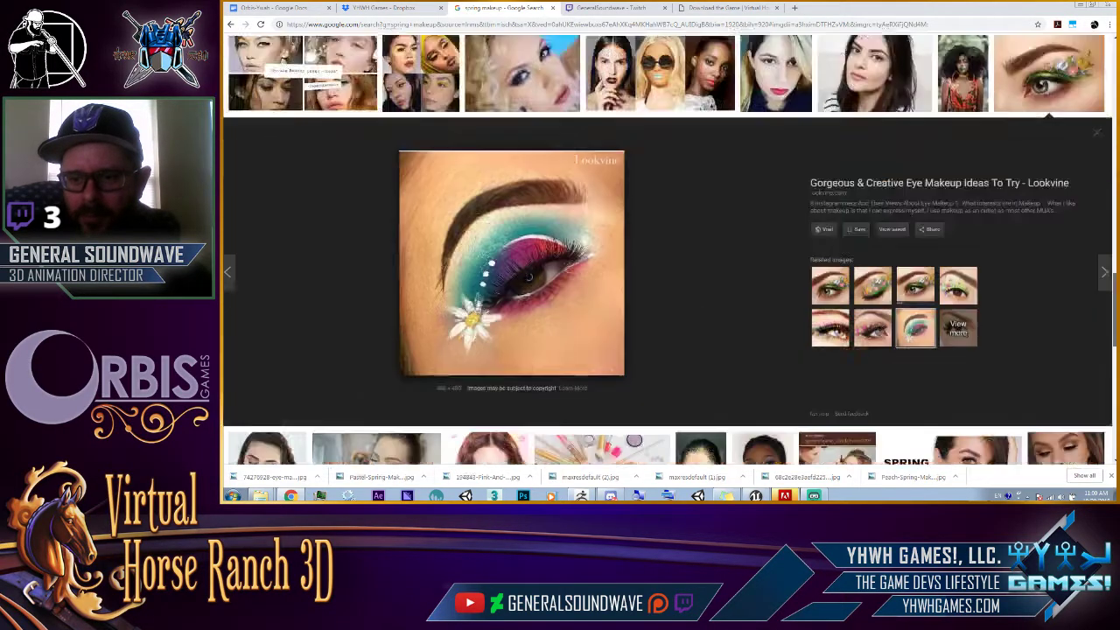
pyautogui.scroll(5, 1099, 315)
pyautogui.scroll(5, 1099, 315)
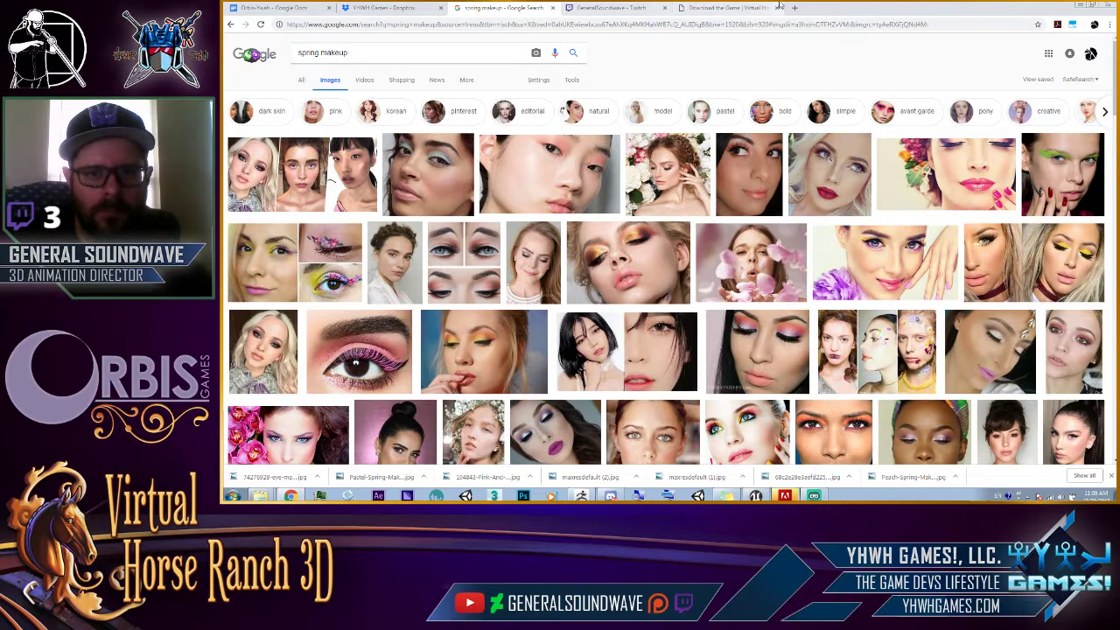
pyautogui.click(742, 7)
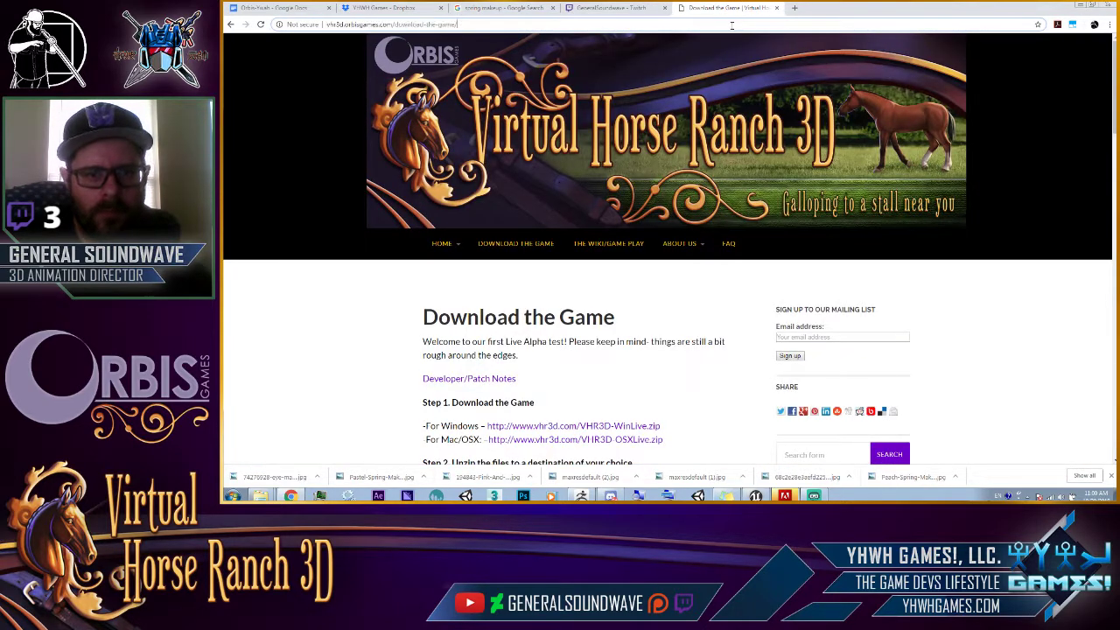
# Search Google Images for 'makeup vocabulary', then return to ZBrush.
pyautogui.write('makeu')
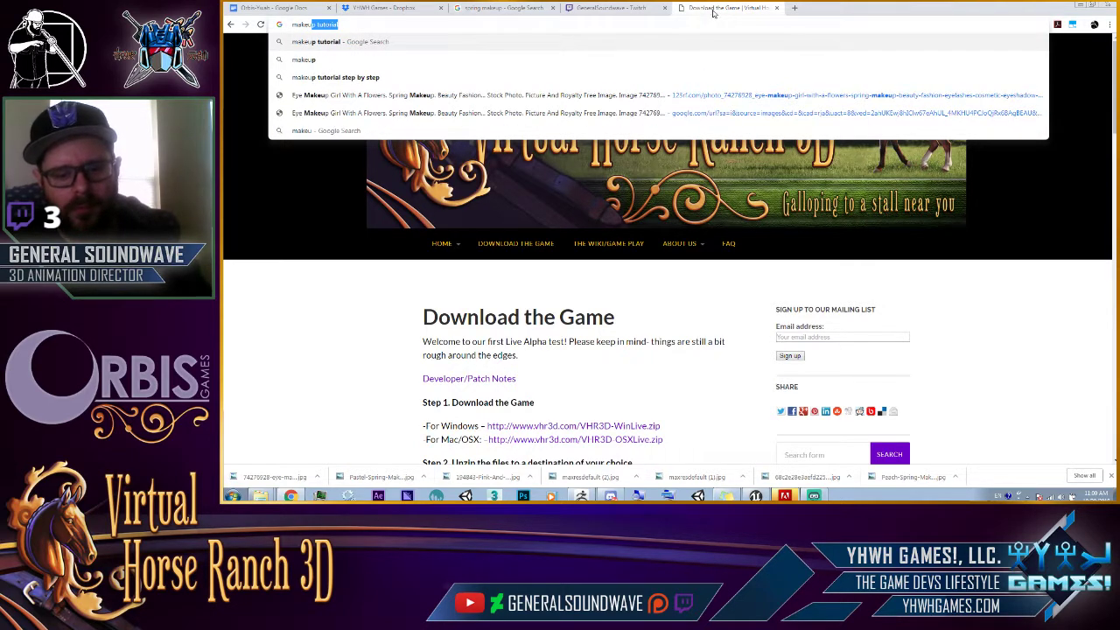
pyautogui.write('p')
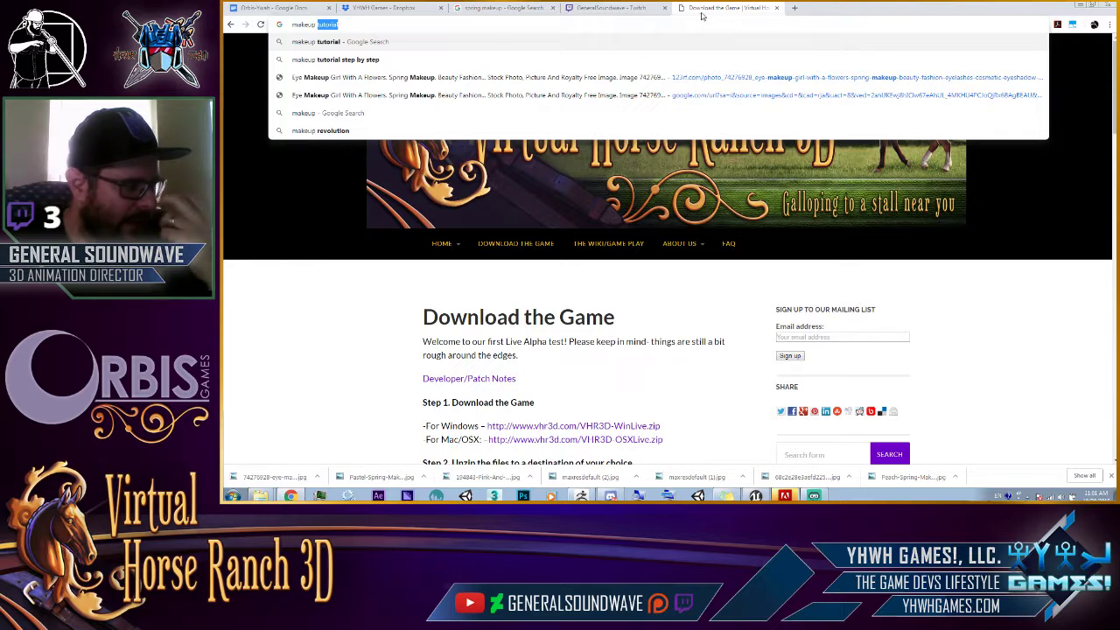
pyautogui.write('v')
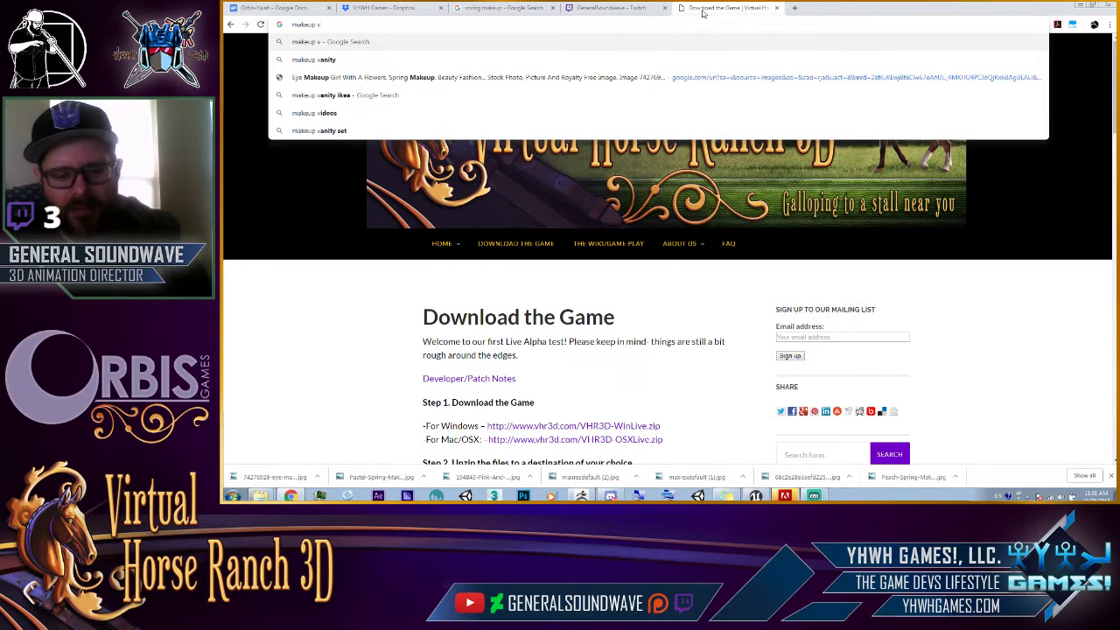
pyautogui.write('oc')
pyautogui.press('Return')
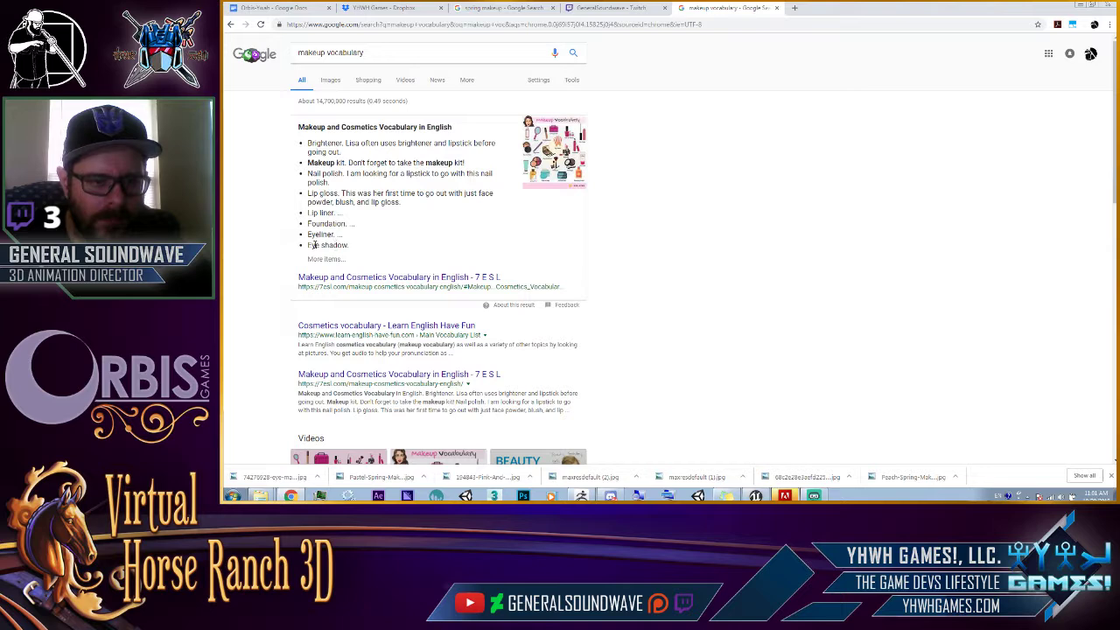
pyautogui.click(333, 80)
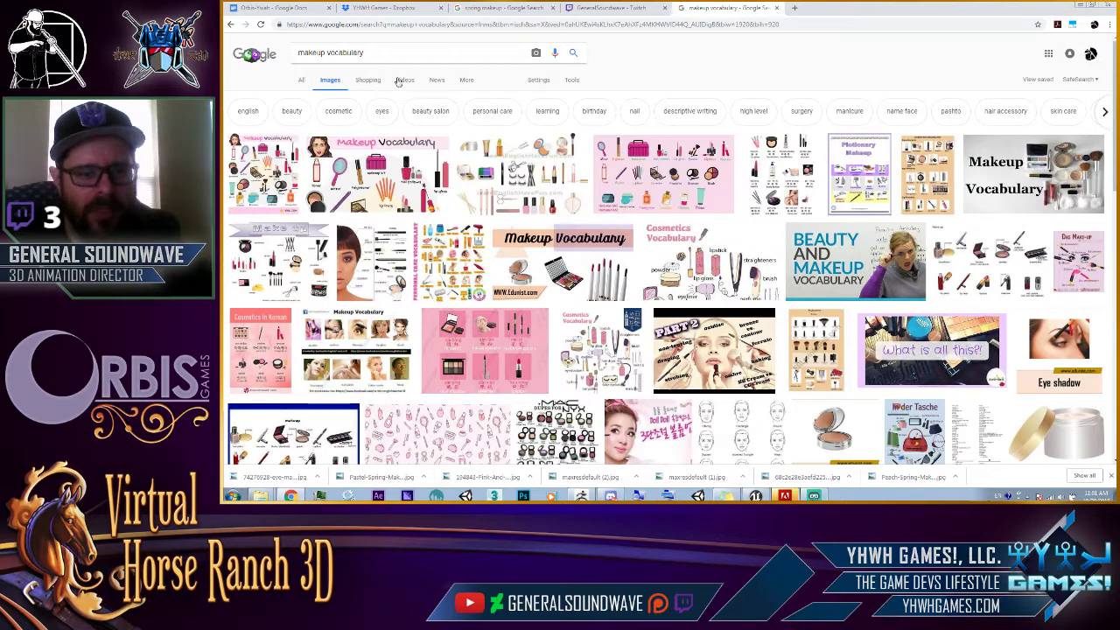
pyautogui.hotkey('alt', 'Tab')
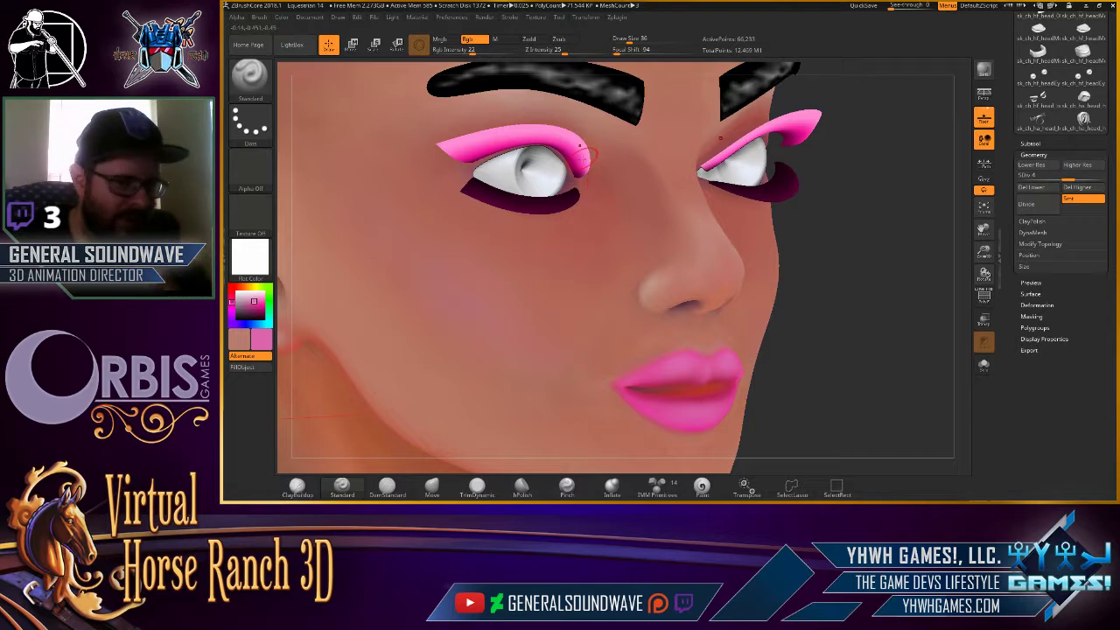
# With draw size 100 and focal shift 11, paint soft pink blush on the cheek.
pyautogui.moveTo(847, 142)
pyautogui.mouseDown()
pyautogui.moveTo(770, 145)
pyautogui.moveTo(828, 145)
pyautogui.moveTo(749, 64)
pyautogui.moveTo(688, 61)
pyautogui.moveTo(809, 183)
pyautogui.mouseUp()
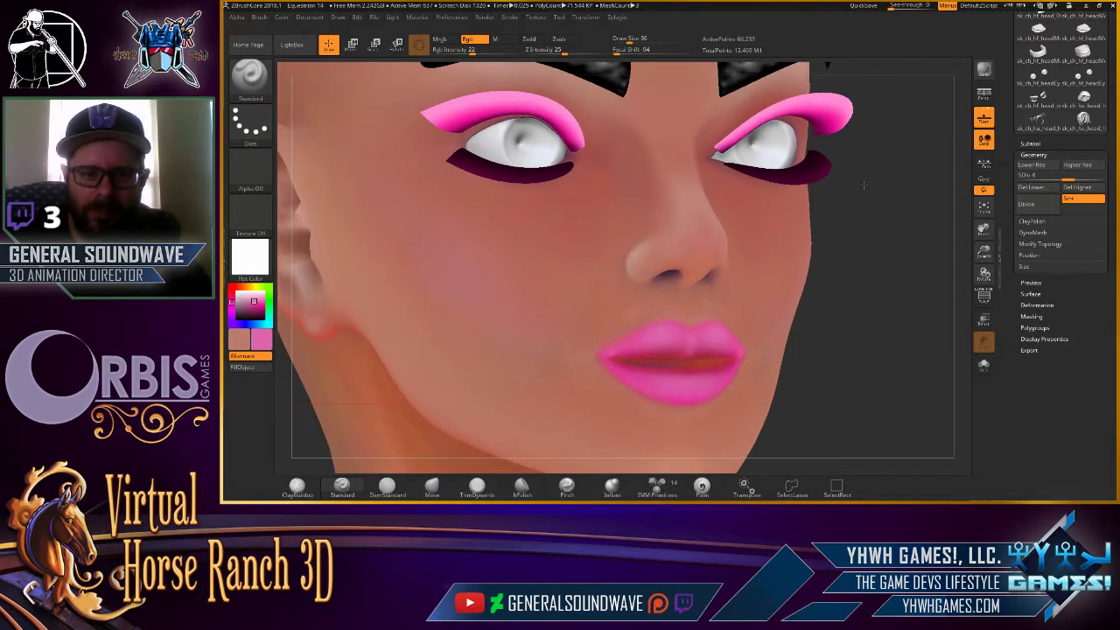
pyautogui.moveTo(809, 188); pyautogui.dragTo(855, 185)
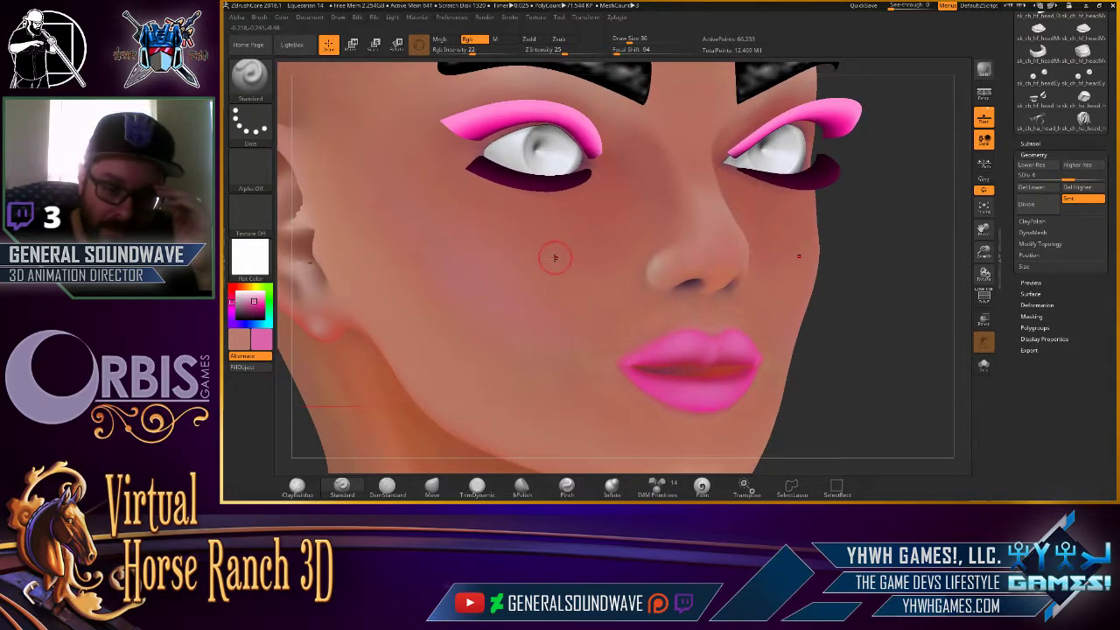
pyautogui.press(']')
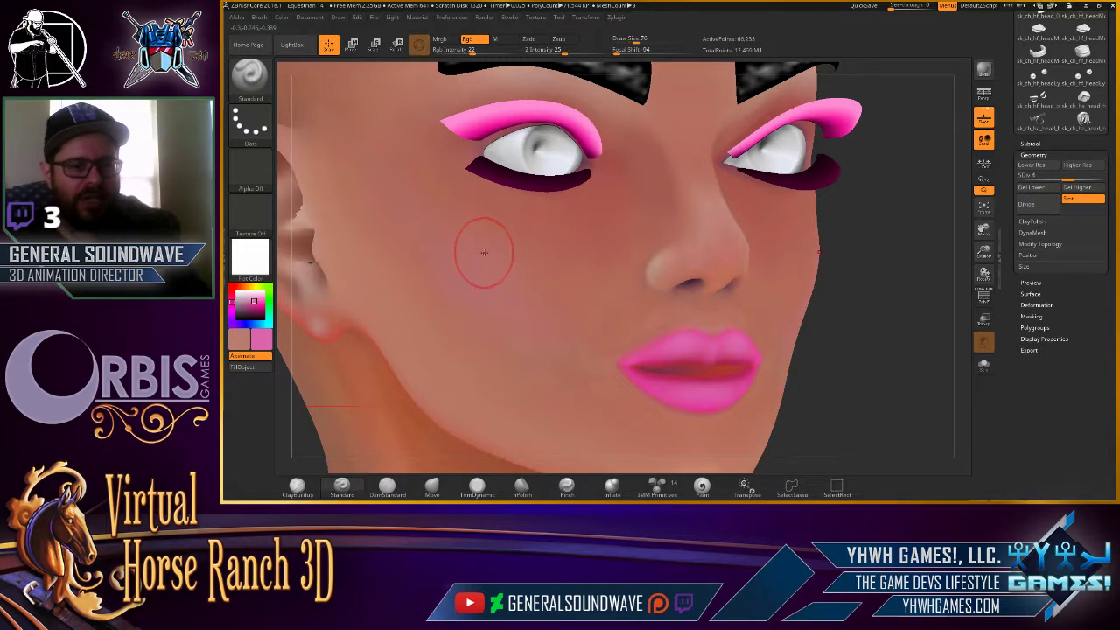
pyautogui.press(']')
pyautogui.press(']')
pyautogui.press(']')
pyautogui.press('space')
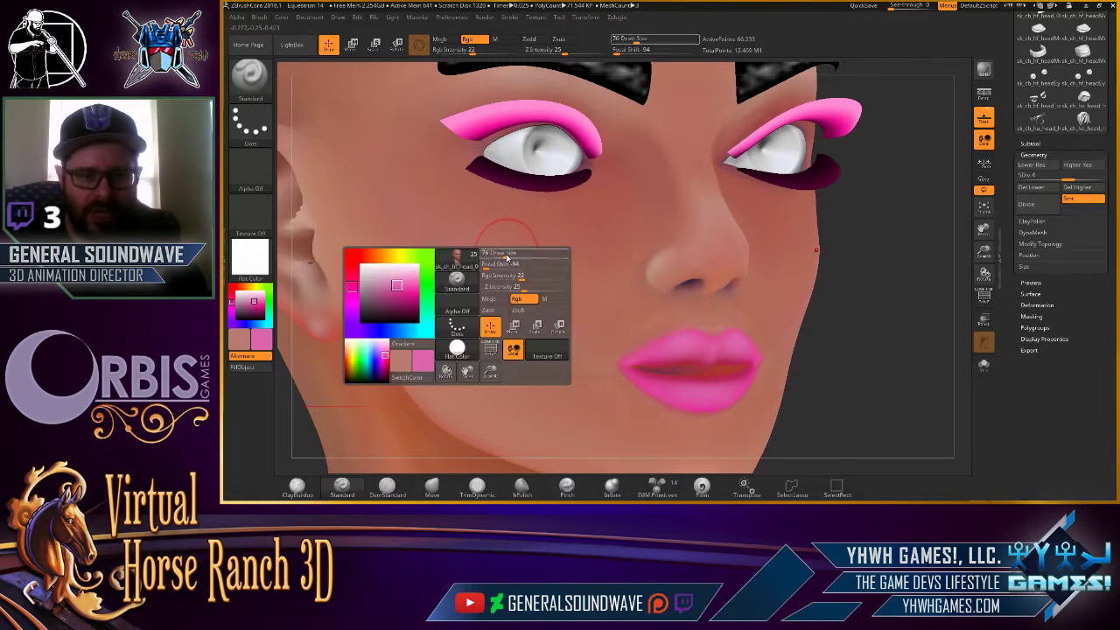
pyautogui.click(507, 263)
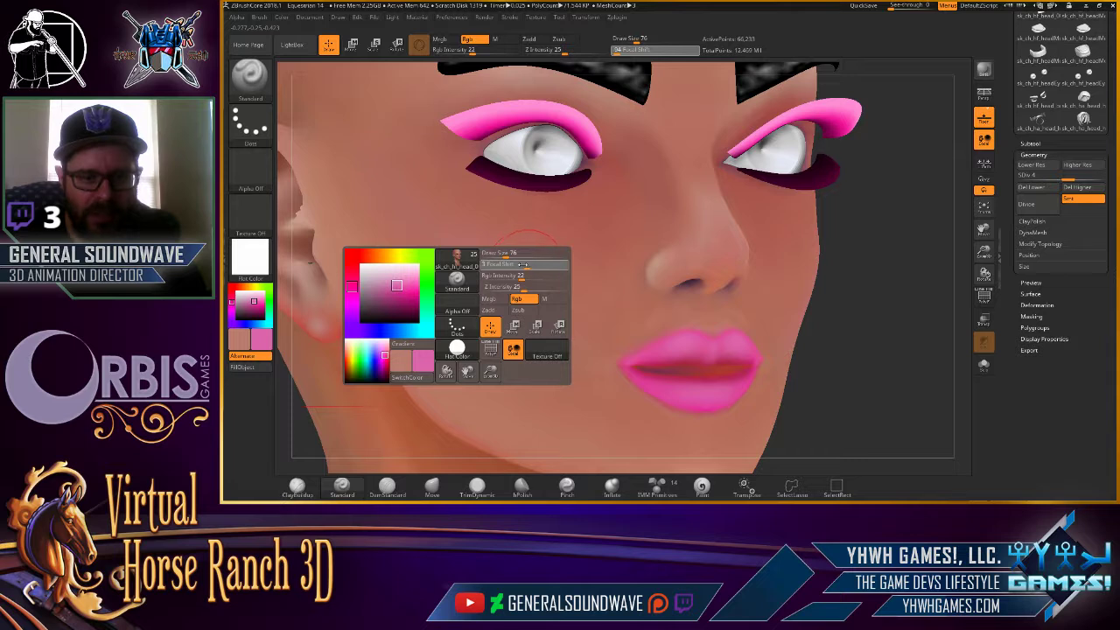
pyautogui.moveTo(530, 264); pyautogui.dragTo(487, 250)
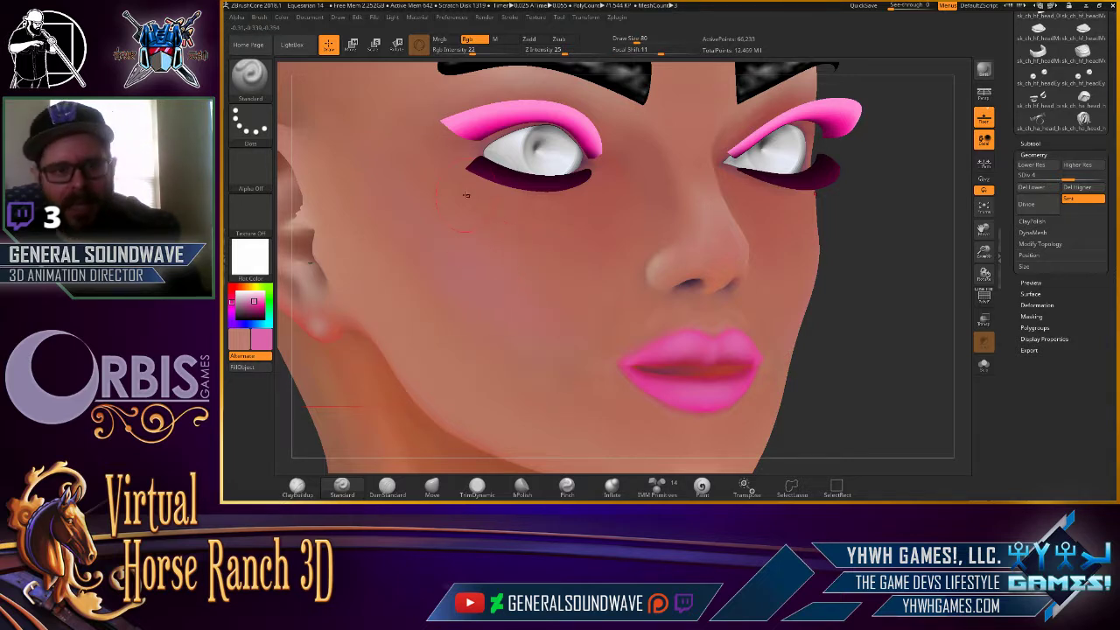
pyautogui.press(']')
pyautogui.press(']')
pyautogui.press(']')
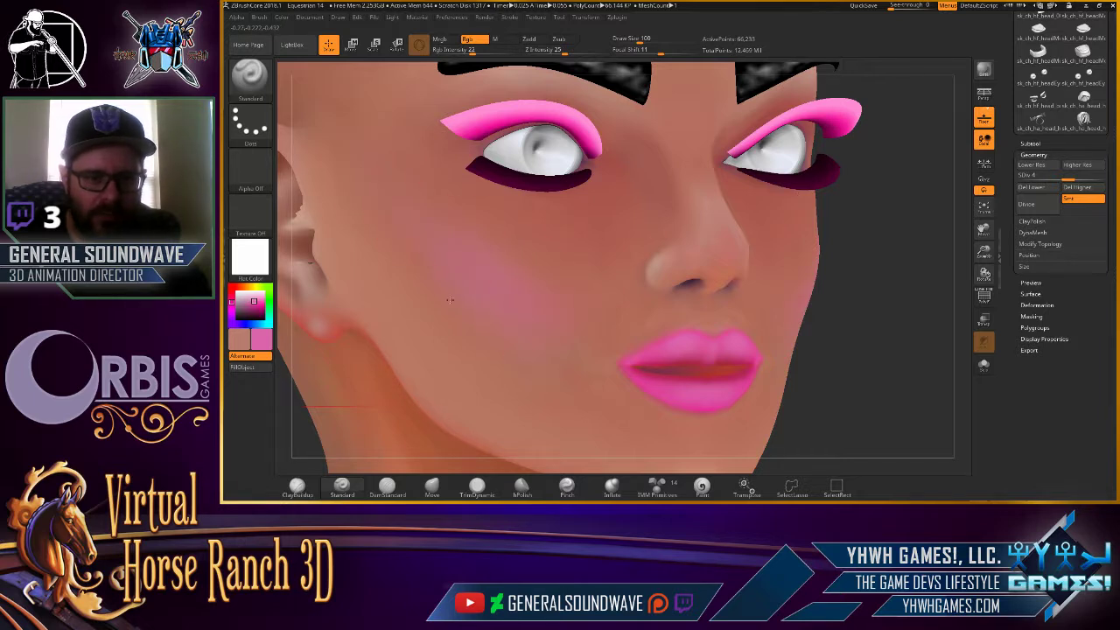
pyautogui.moveTo(602, 315)
pyautogui.keyDown('ctrl'); pyautogui.mouseDown(button='right')
pyautogui.moveTo(602, 368)
pyautogui.moveTo(718, 368)
pyautogui.moveTo(647, 367)
pyautogui.moveTo(635, 246)
pyautogui.mouseUp(button='right'); pyautogui.keyUp('ctrl')
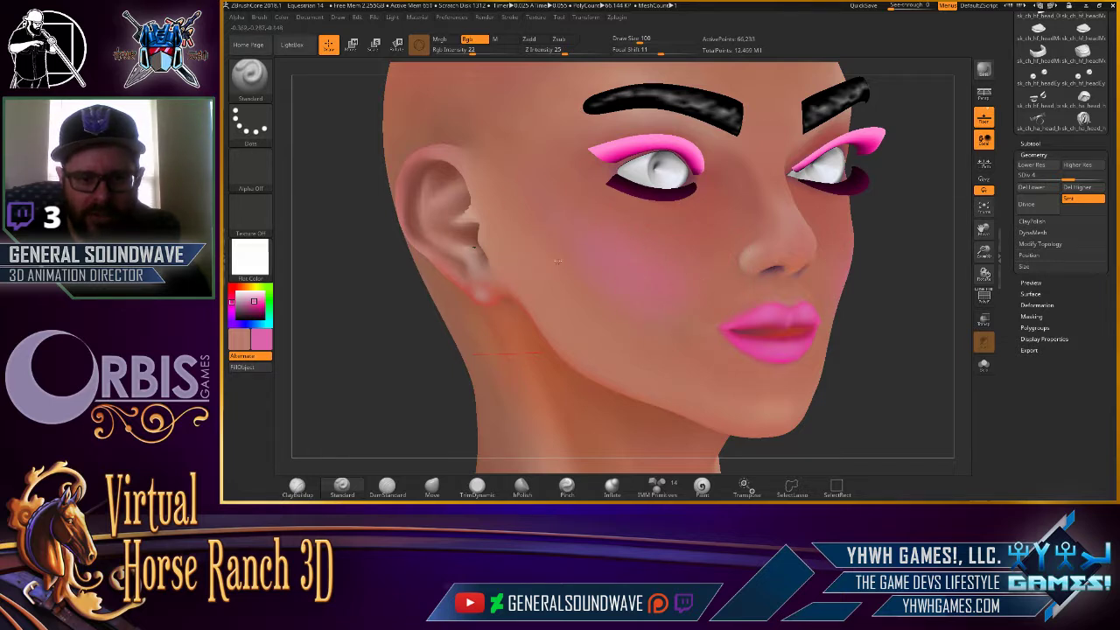
pyautogui.press('shift')
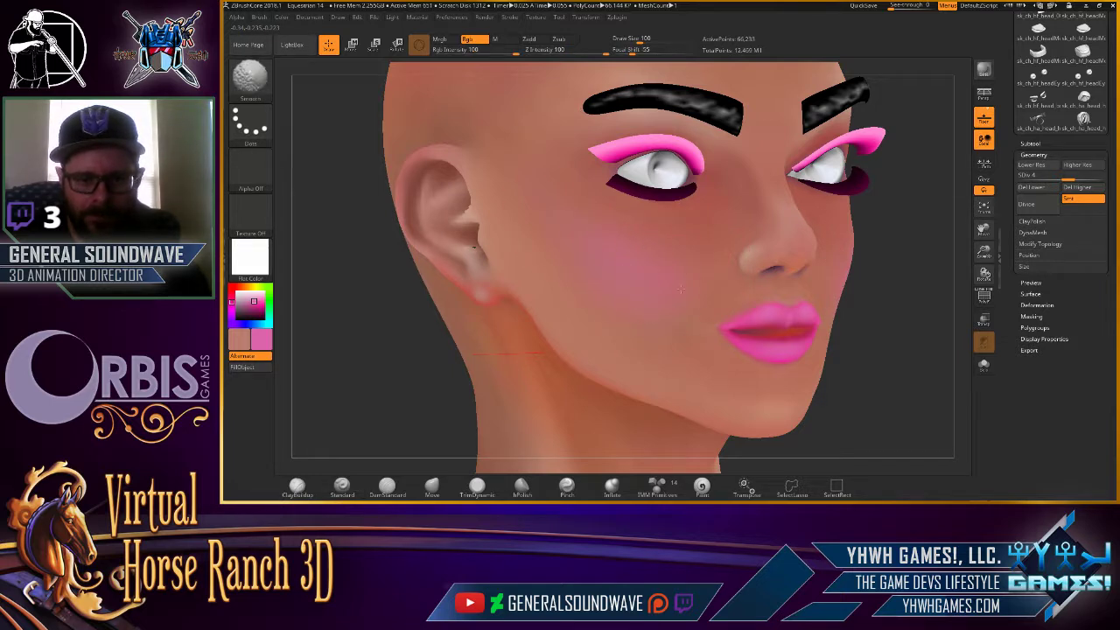
# Sample the cheek's skin tone and a dark purple as the paint colours.
pyautogui.moveTo(529, 201); pyautogui.dragTo(589, 208, button='right')
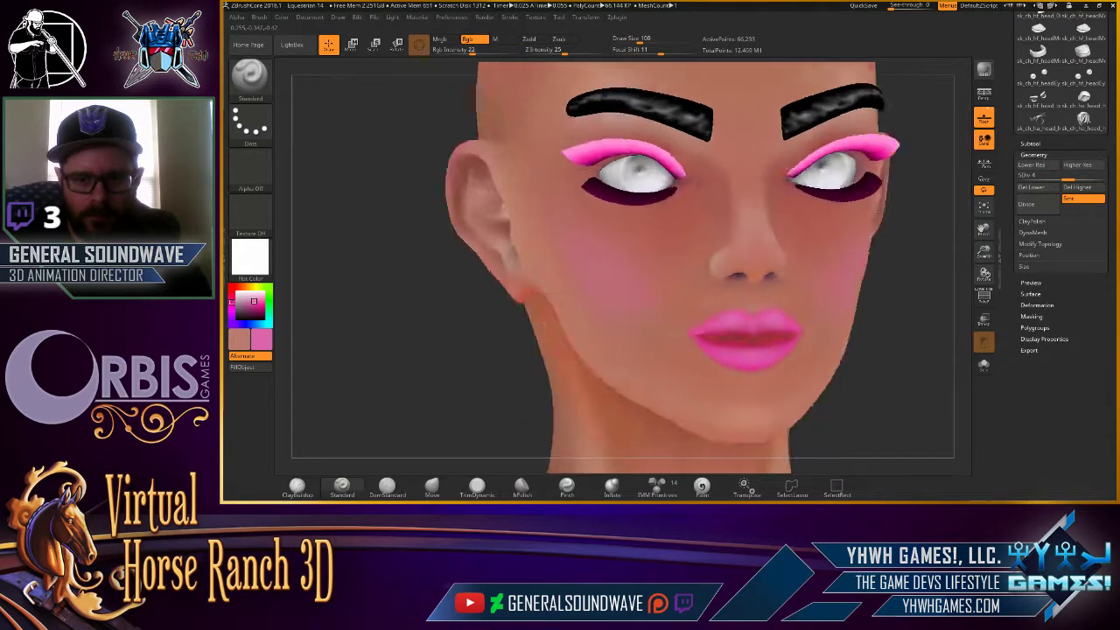
pyautogui.moveTo(248, 304); pyautogui.dragTo(652, 242)
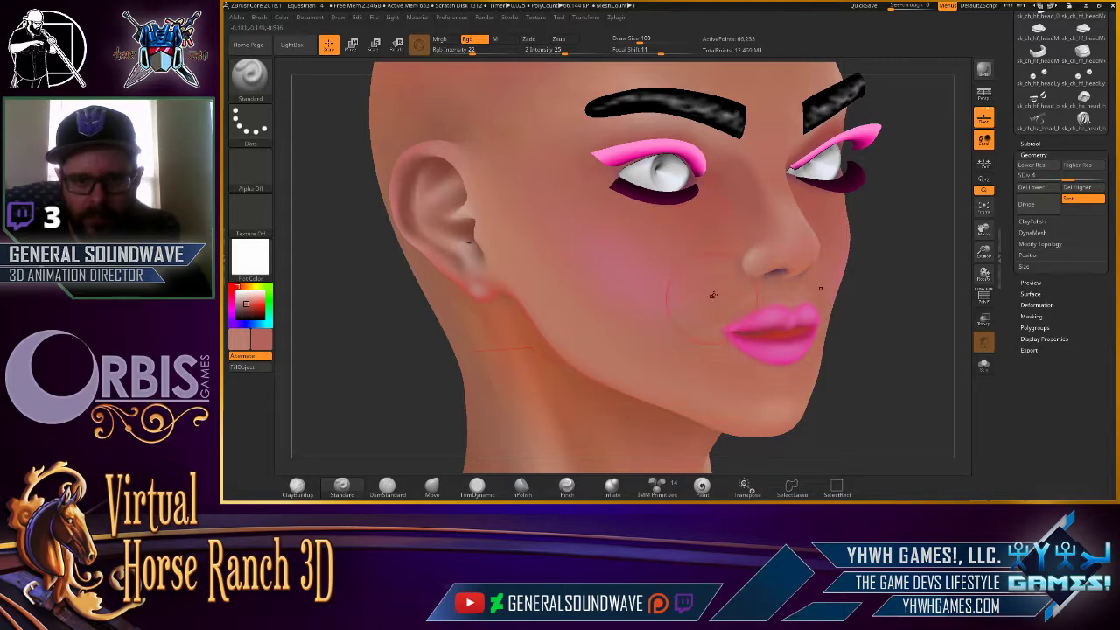
pyautogui.moveTo(713, 295); pyautogui.dragTo(698, 211, button='right')
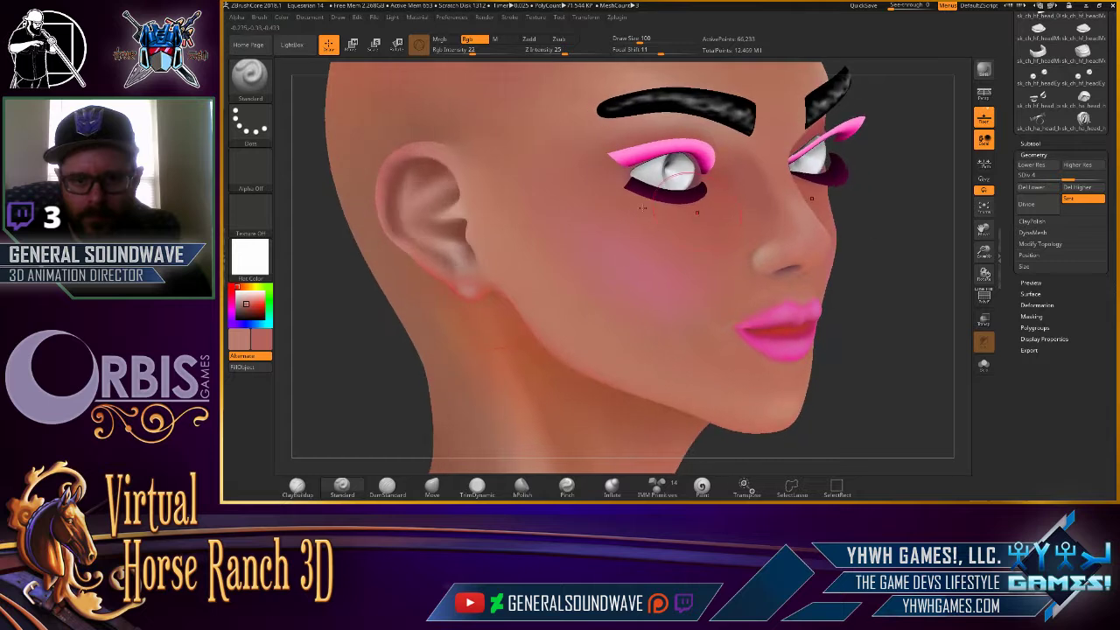
pyautogui.moveTo(732, 215)
pyautogui.mouseDown(button='right')
pyautogui.moveTo(793, 173)
pyautogui.moveTo(760, 180)
pyautogui.mouseUp(button='right')
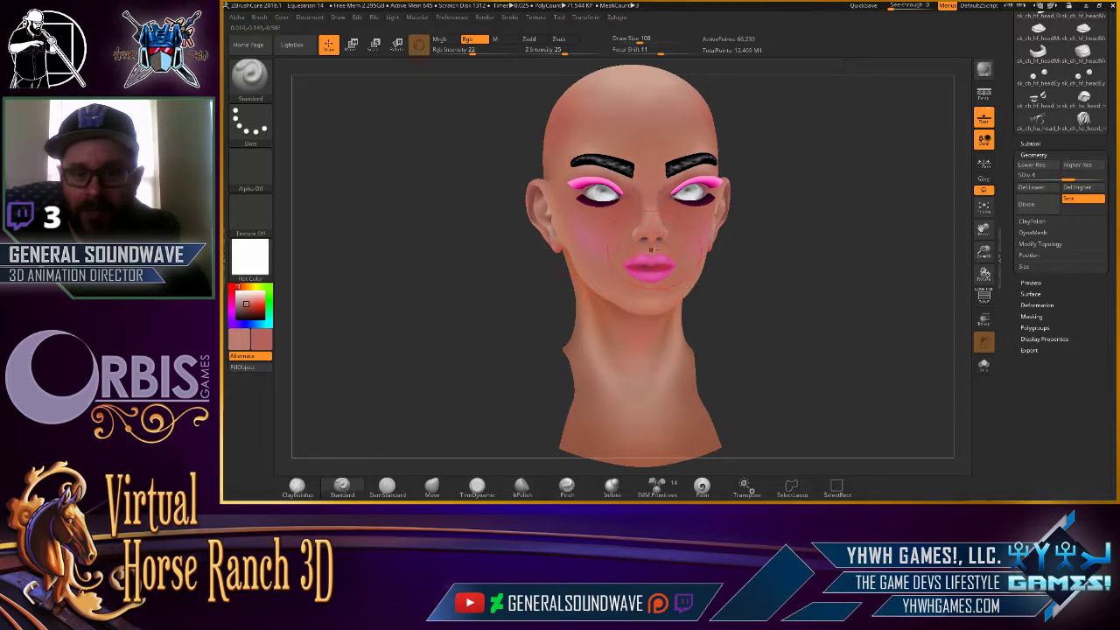
pyautogui.moveTo(815, 190)
pyautogui.mouseDown(button='right')
pyautogui.moveTo(817, 157)
pyautogui.moveTo(742, 313)
pyautogui.moveTo(612, 289)
pyautogui.mouseUp(button='right')
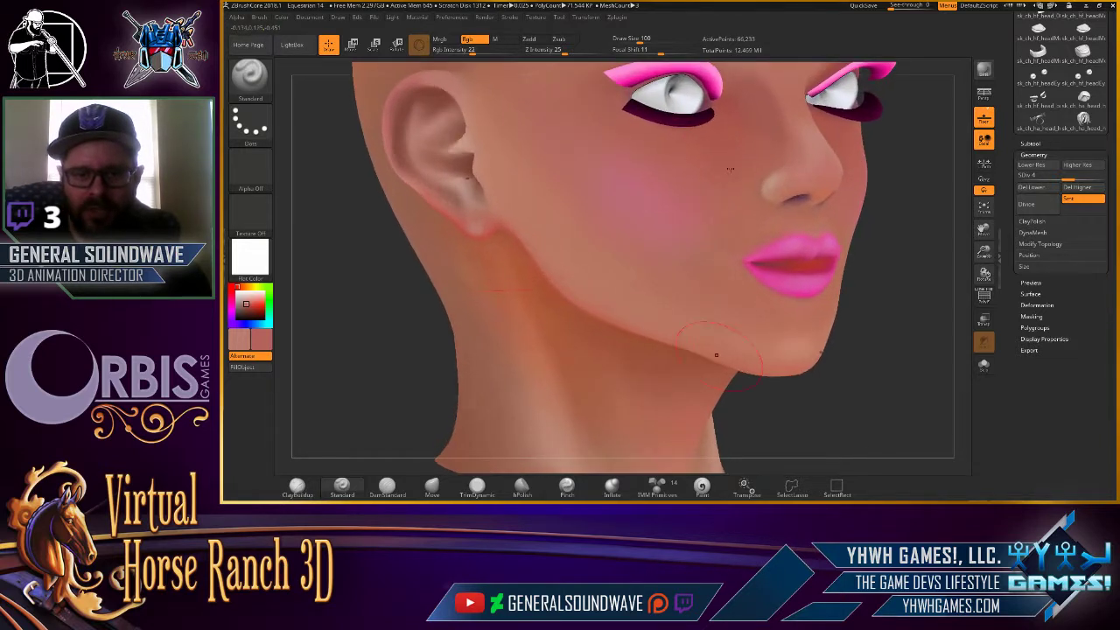
pyautogui.moveTo(650, 140); pyautogui.dragTo(648, 124)
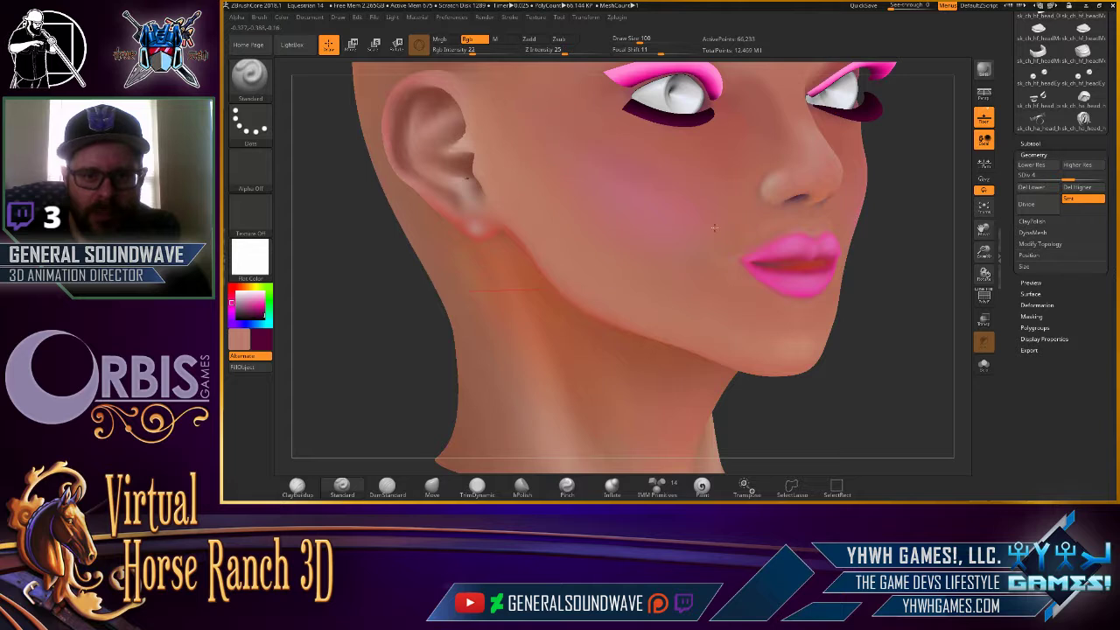
# Smooth the pink cheek blush outward into a soft glow across the cheekbone.
pyautogui.press('shift')
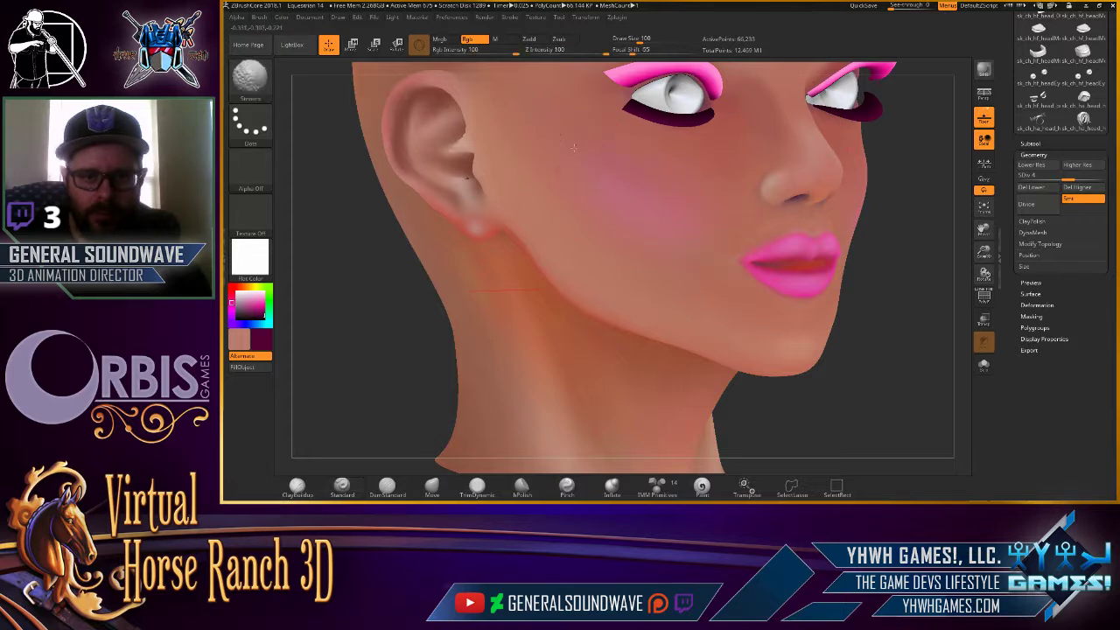
pyautogui.press('f')
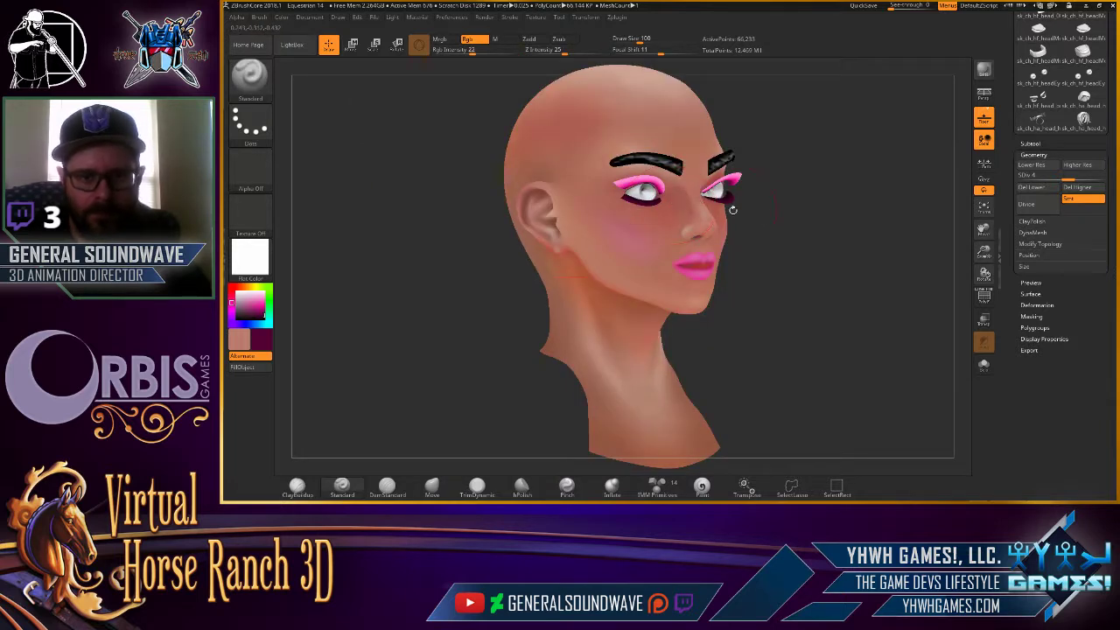
pyautogui.moveTo(831, 226)
pyautogui.mouseDown()
pyautogui.moveTo(746, 226)
pyautogui.moveTo(787, 184)
pyautogui.mouseUp()
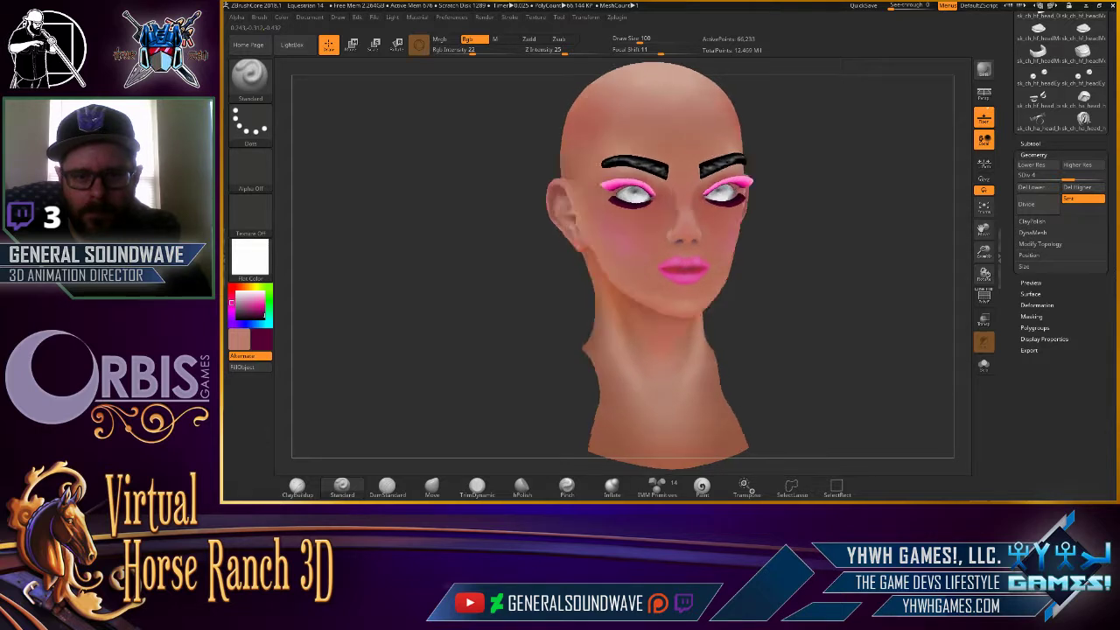
pyautogui.scroll(5, 595, 199)
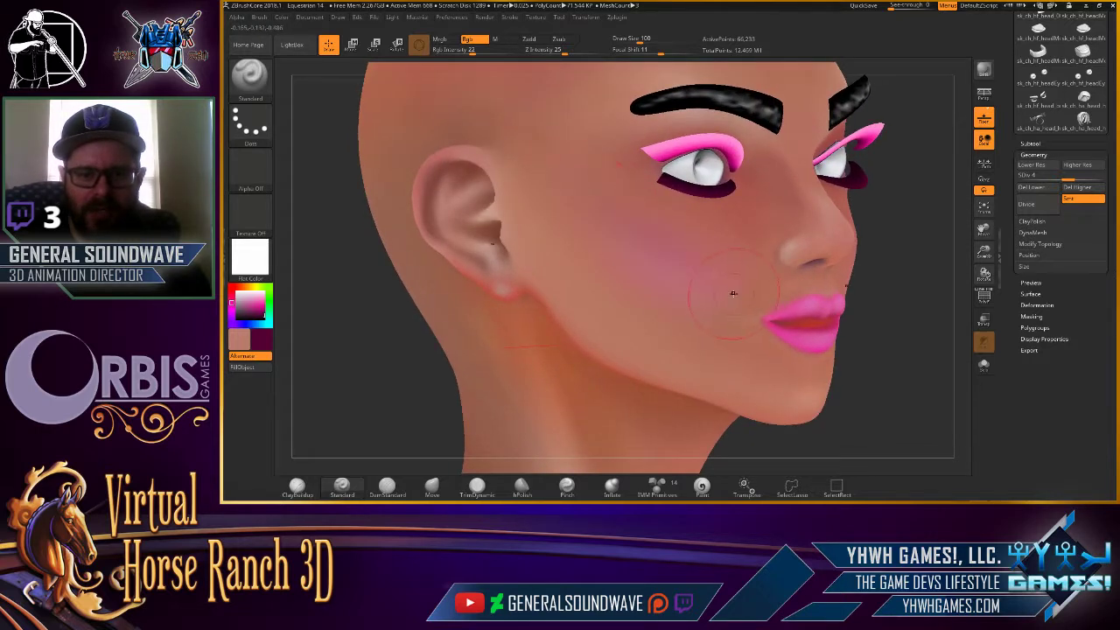
pyautogui.keyDown('shift'); pyautogui.moveTo(691, 273); pyautogui.dragTo(627, 236); pyautogui.keyUp('shift')
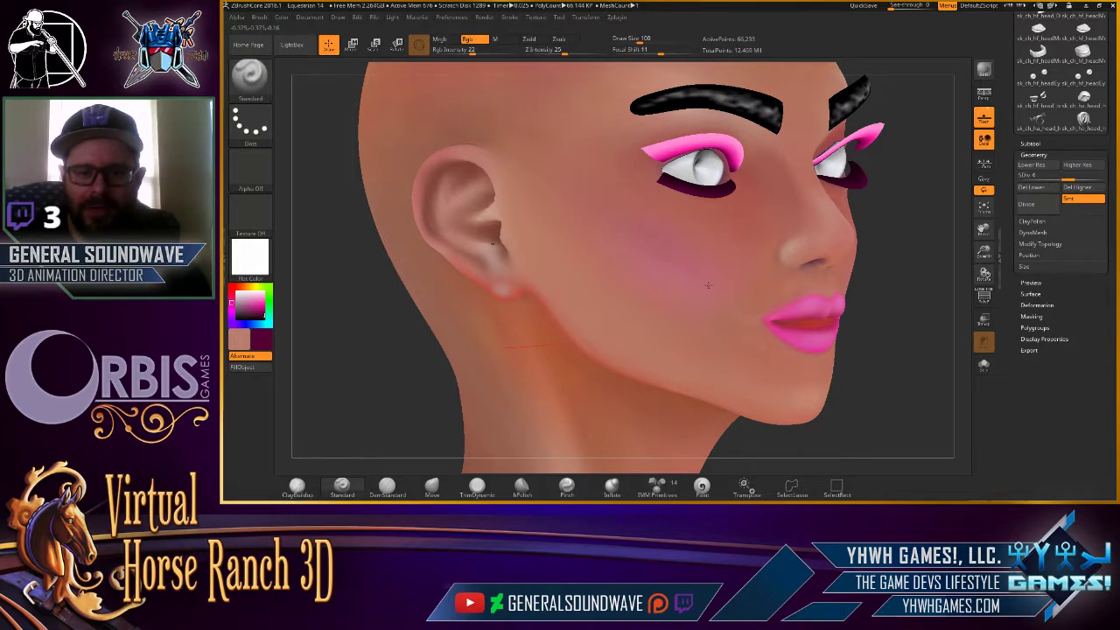
pyautogui.press('shift')
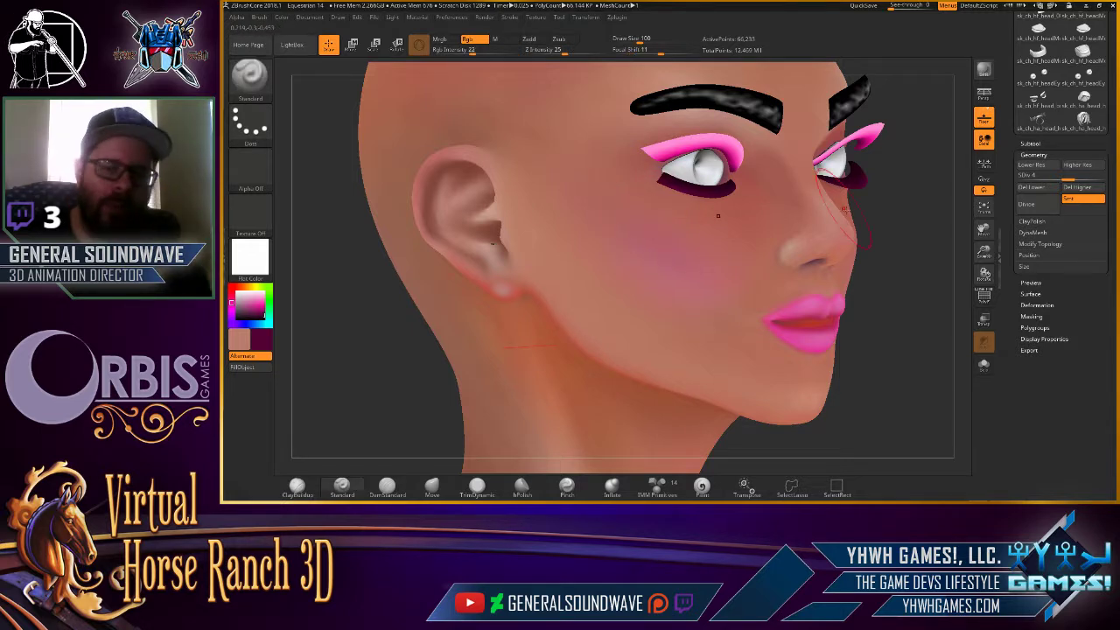
pyautogui.keyDown('shift'); pyautogui.moveTo(902, 210); pyautogui.dragTo(841, 210); pyautogui.keyUp('shift')
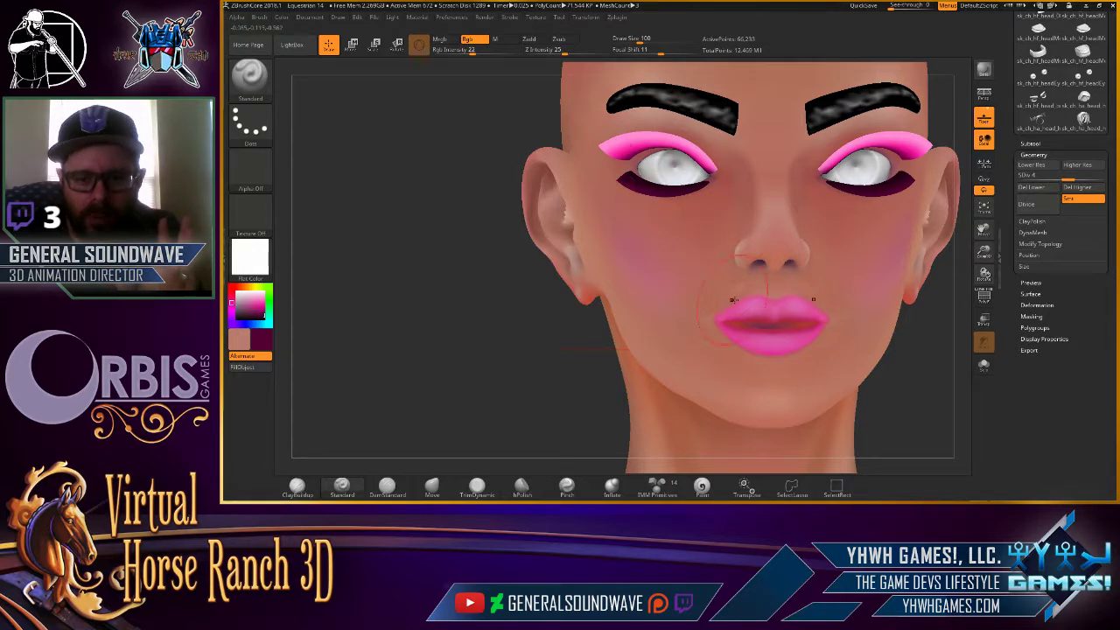
pyautogui.moveTo(478, 300); pyautogui.dragTo(522, 293)
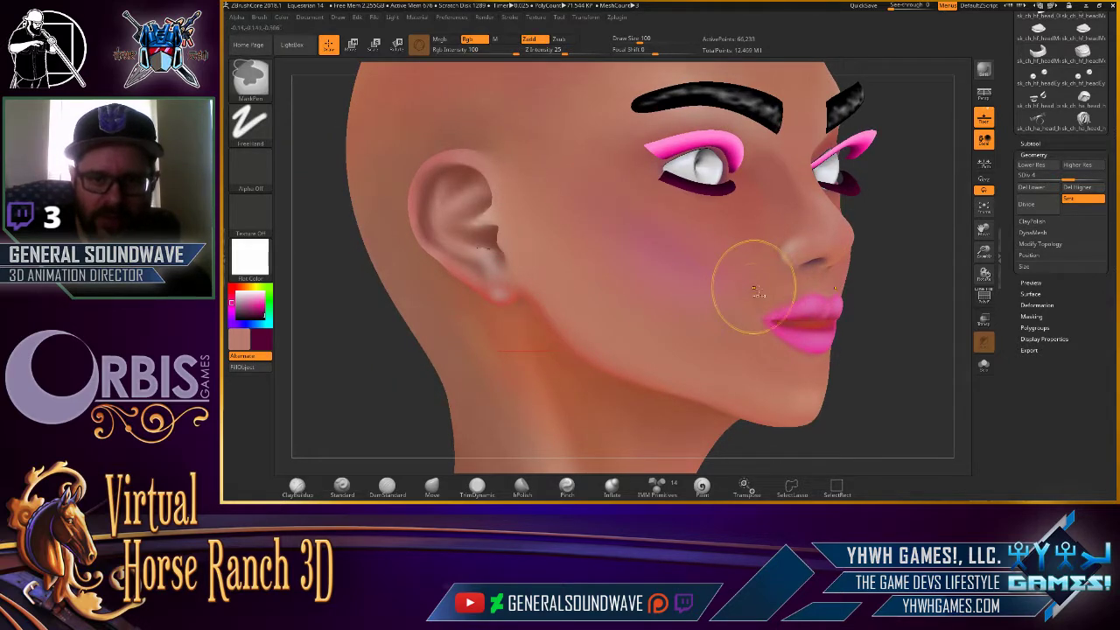
pyautogui.moveTo(919, 272)
pyautogui.mouseDown()
pyautogui.moveTo(853, 270)
pyautogui.moveTo(902, 262)
pyautogui.mouseUp()
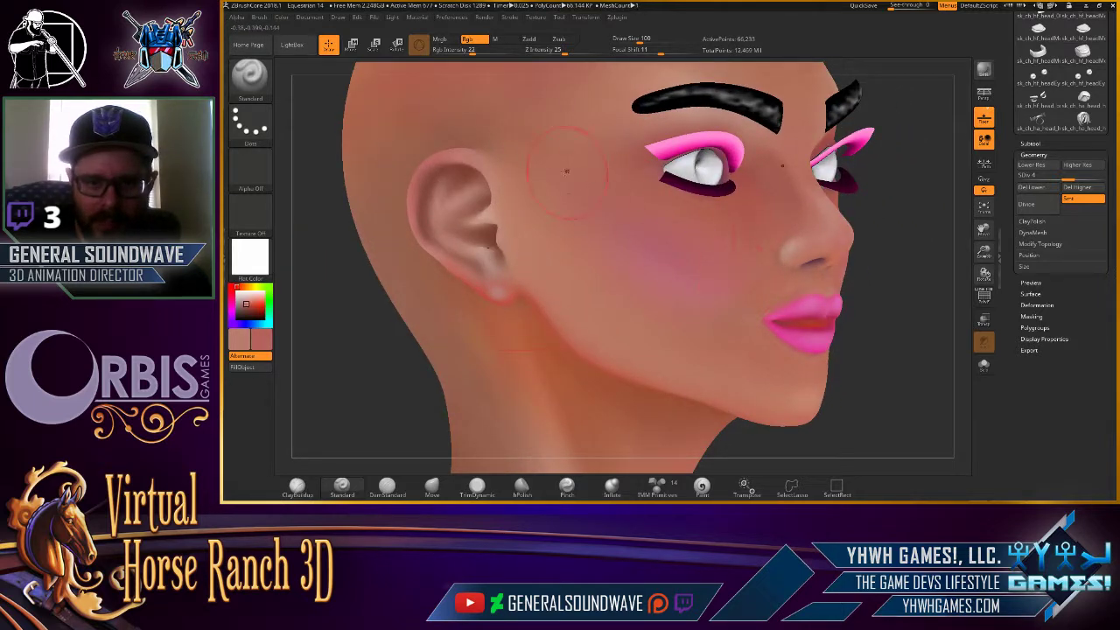
pyautogui.moveTo(773, 204); pyautogui.dragTo(807, 199)
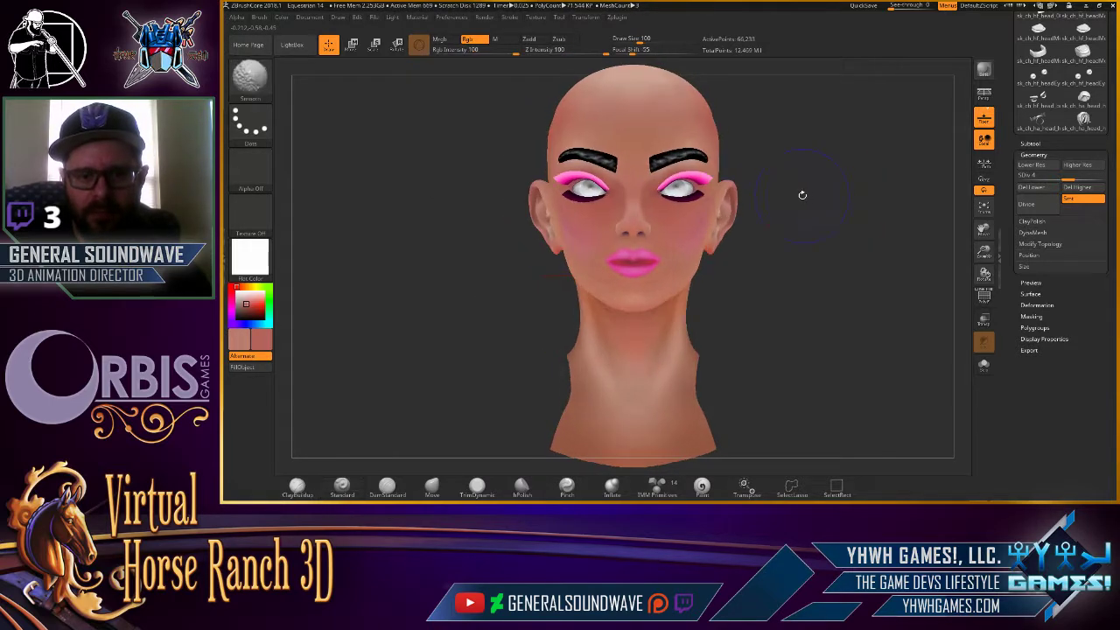
pyautogui.moveTo(800, 192)
pyautogui.mouseDown()
pyautogui.moveTo(818, 243)
pyautogui.moveTo(572, 154)
pyautogui.mouseUp()
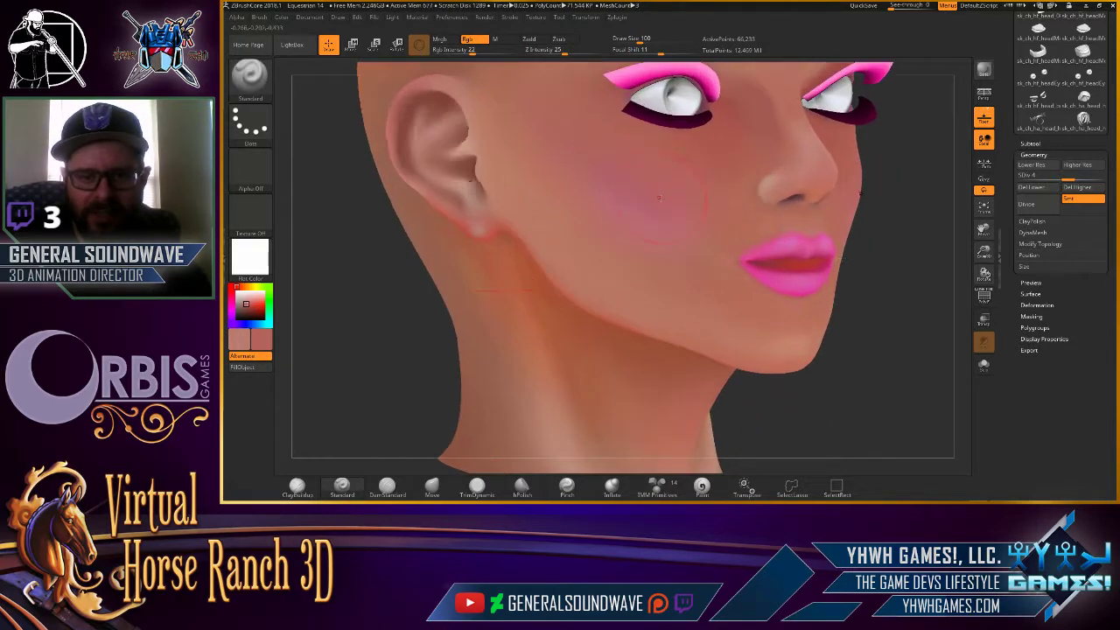
pyautogui.moveTo(723, 241); pyautogui.dragTo(750, 207)
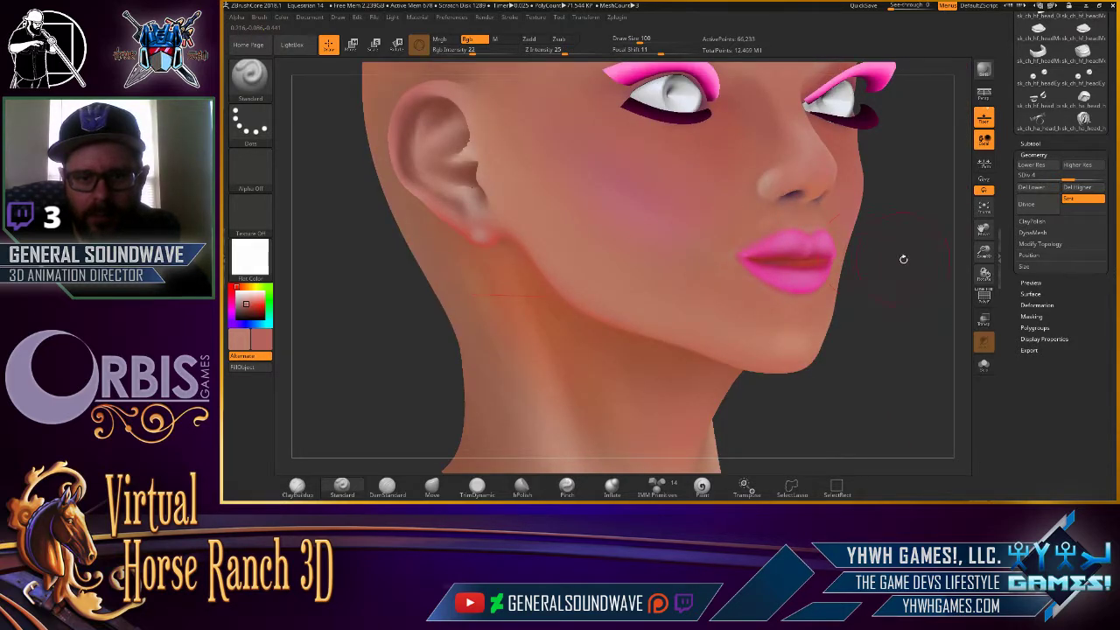
pyautogui.moveTo(903, 259)
pyautogui.mouseDown()
pyautogui.moveTo(532, 300)
pyautogui.moveTo(446, 374)
pyautogui.moveTo(518, 211)
pyautogui.mouseUp()
pyautogui.moveTo(910, 218); pyautogui.dragTo(886, 101)
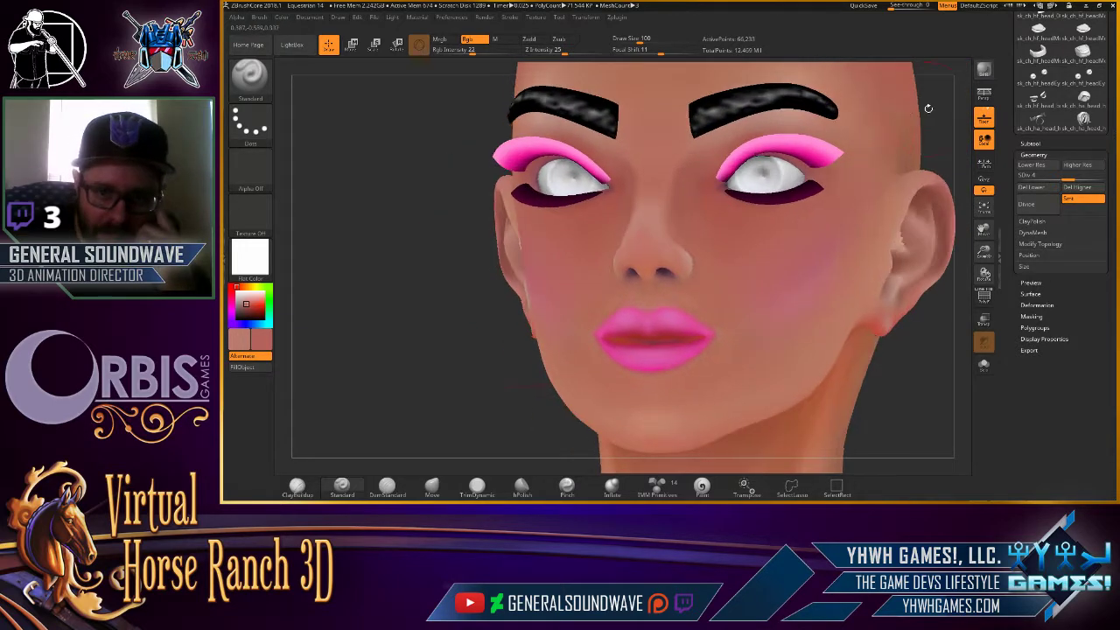
pyautogui.hotkey('alt', 'Tab')
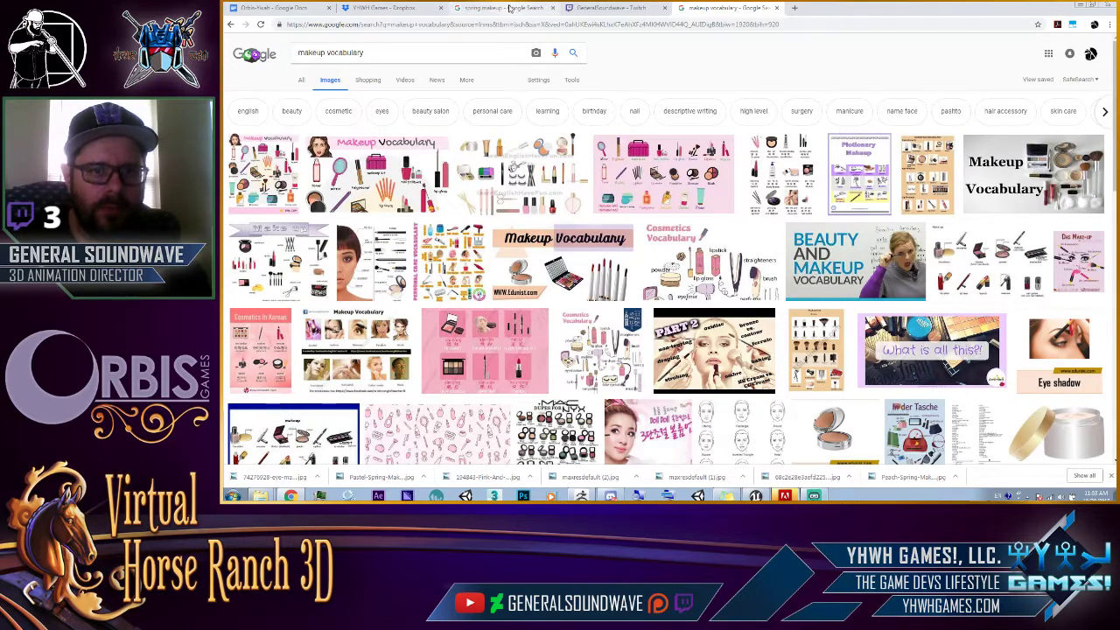
# Preview the pink-lash and orange-pink eyeshadow references, then expand ZBrush's Subtool list.
pyautogui.click(537, 11)
pyautogui.click(363, 326)
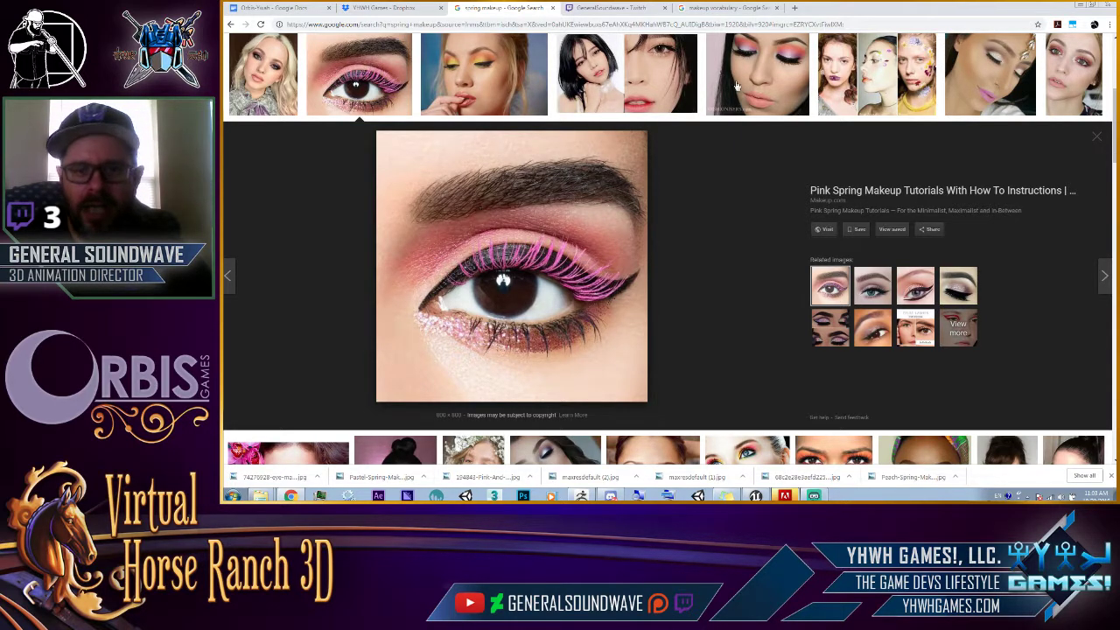
pyautogui.click(760, 79)
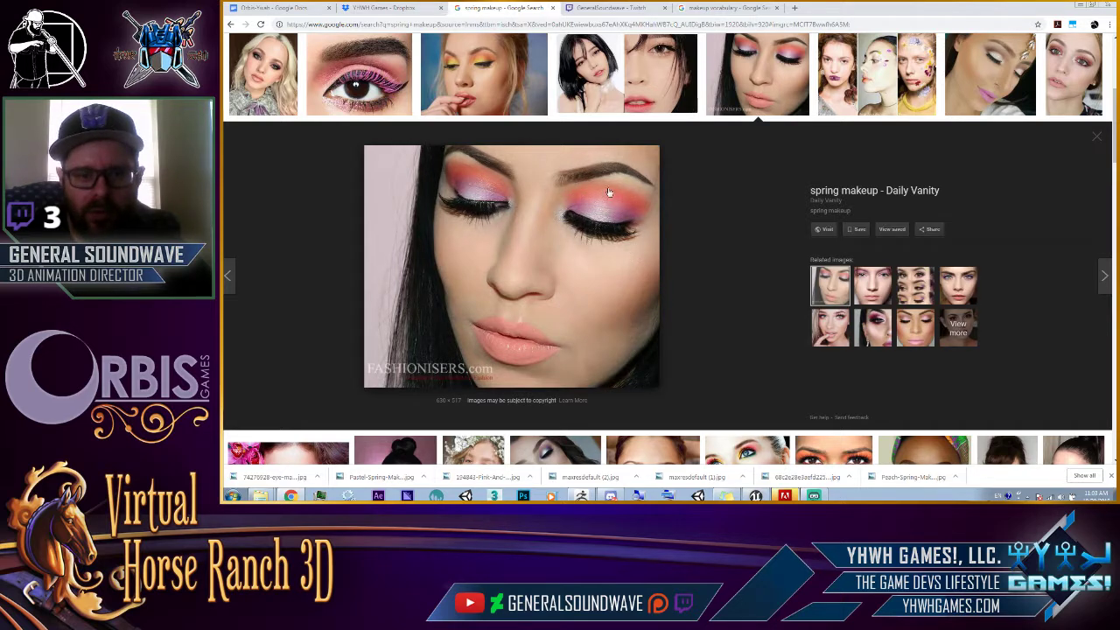
pyautogui.click(386, 91)
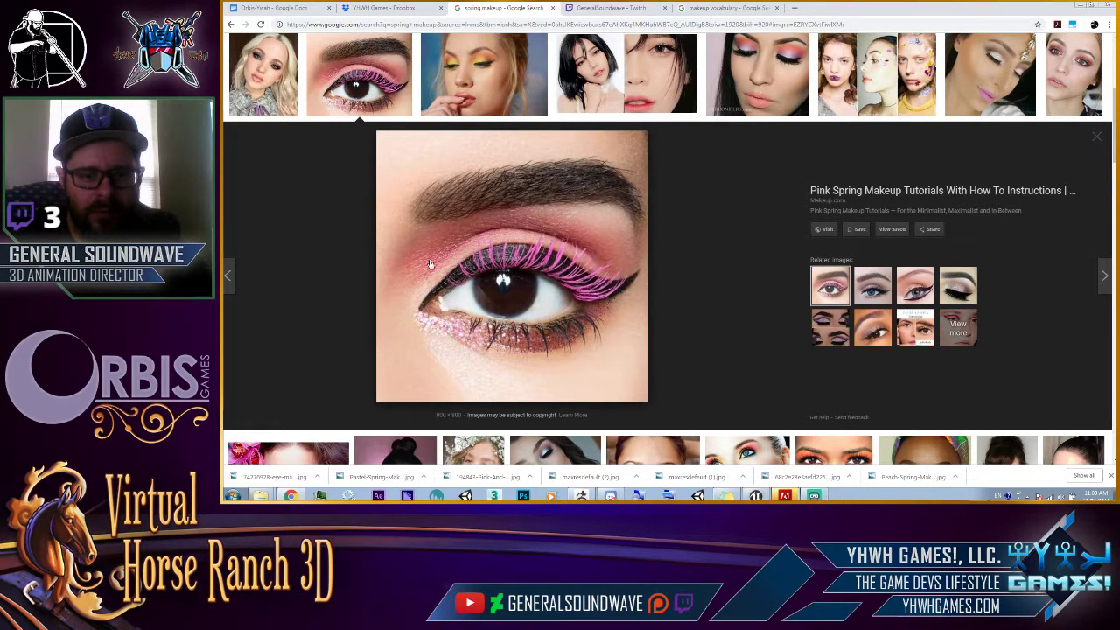
pyautogui.hotkey('alt', 'Tab')
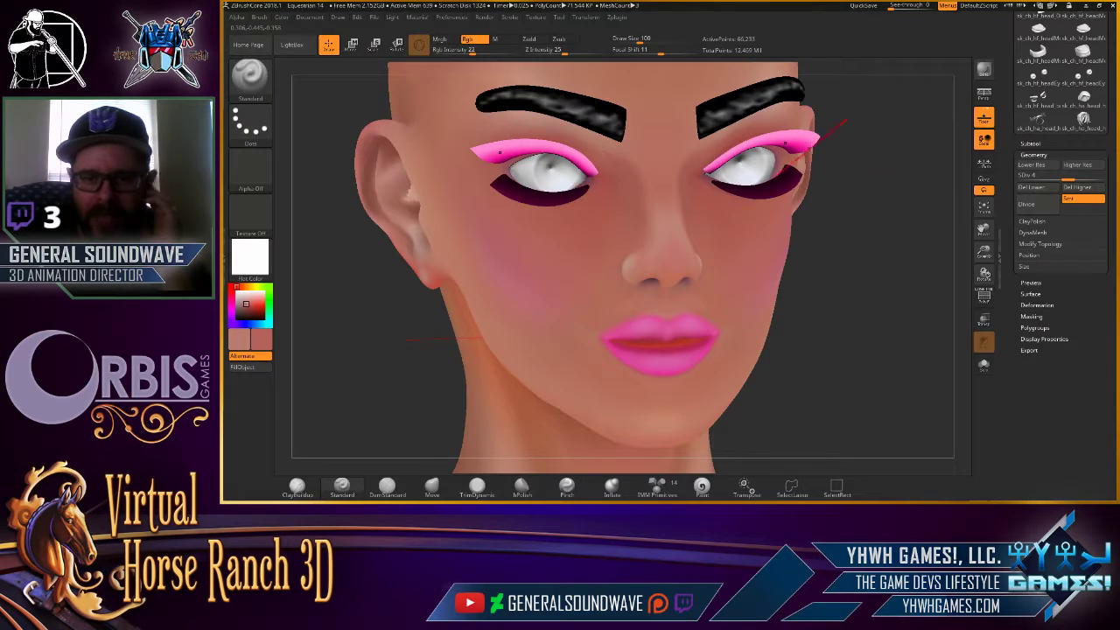
pyautogui.click(1030, 144)
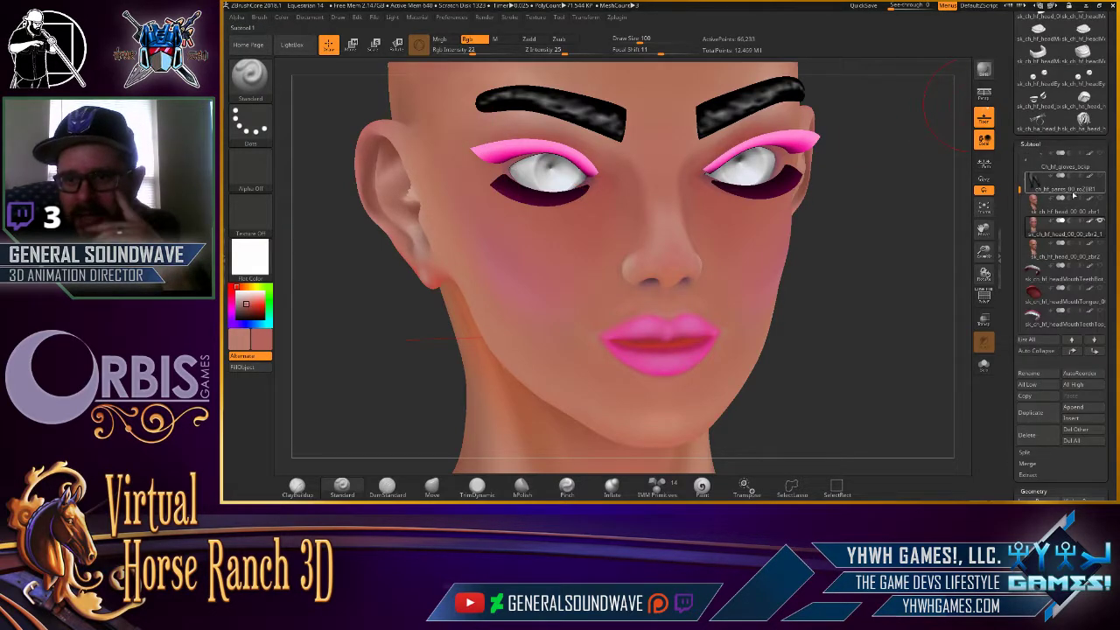
# Duplicate the head subtool and hide the eyebrow and eyeshadow subtools to see the bare eyes.
pyautogui.hotkey('ctrl', 'shift', 'd')
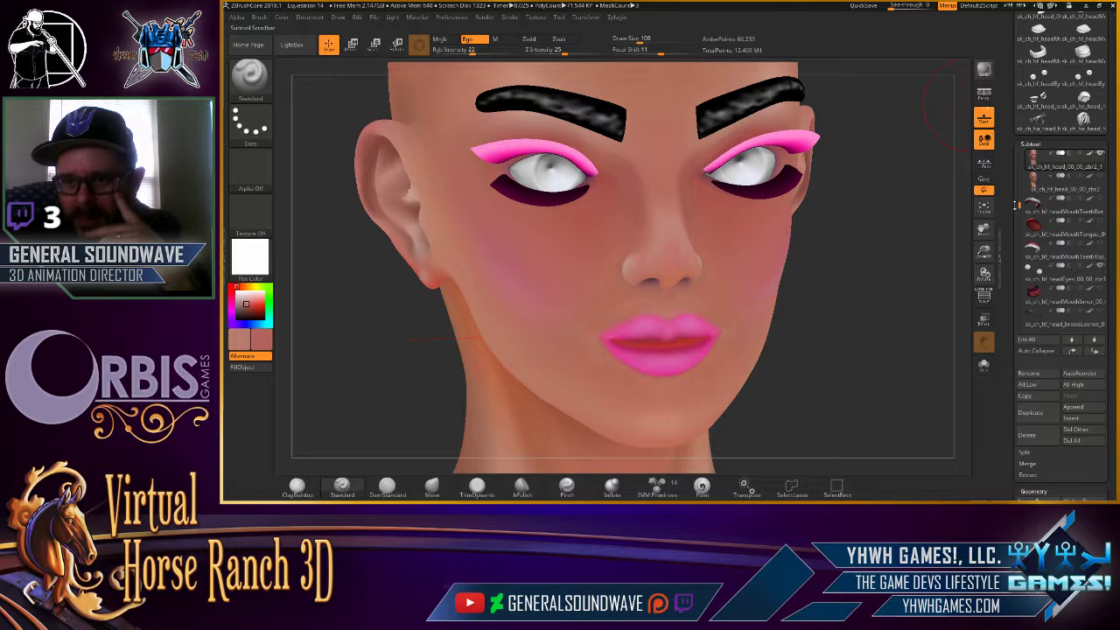
pyautogui.moveTo(1017, 205); pyautogui.dragTo(1018, 261)
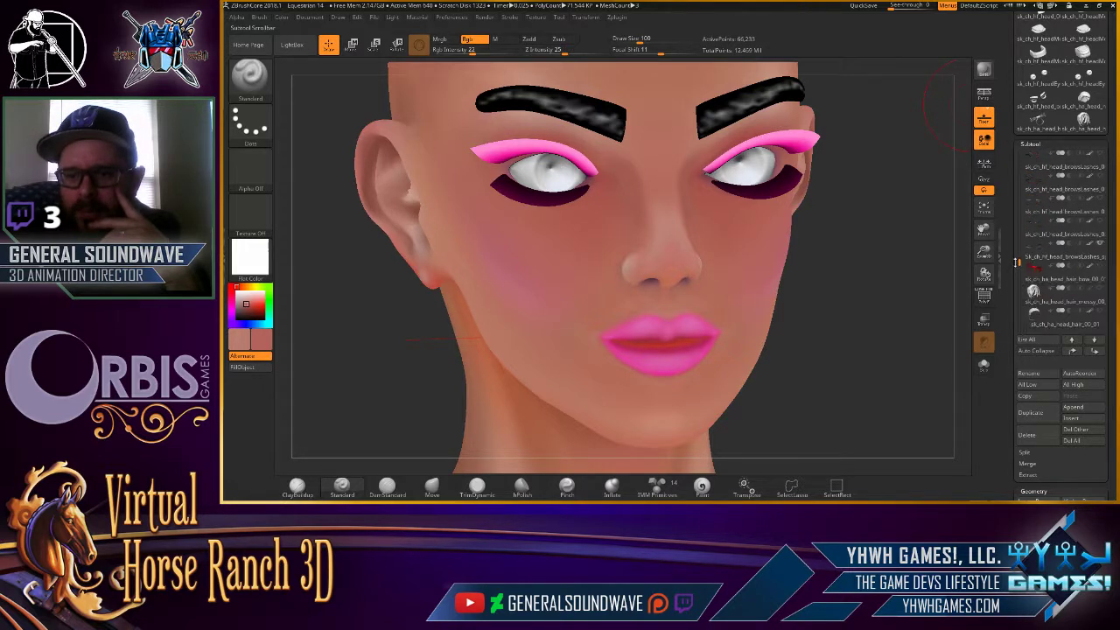
pyautogui.click(1100, 248)
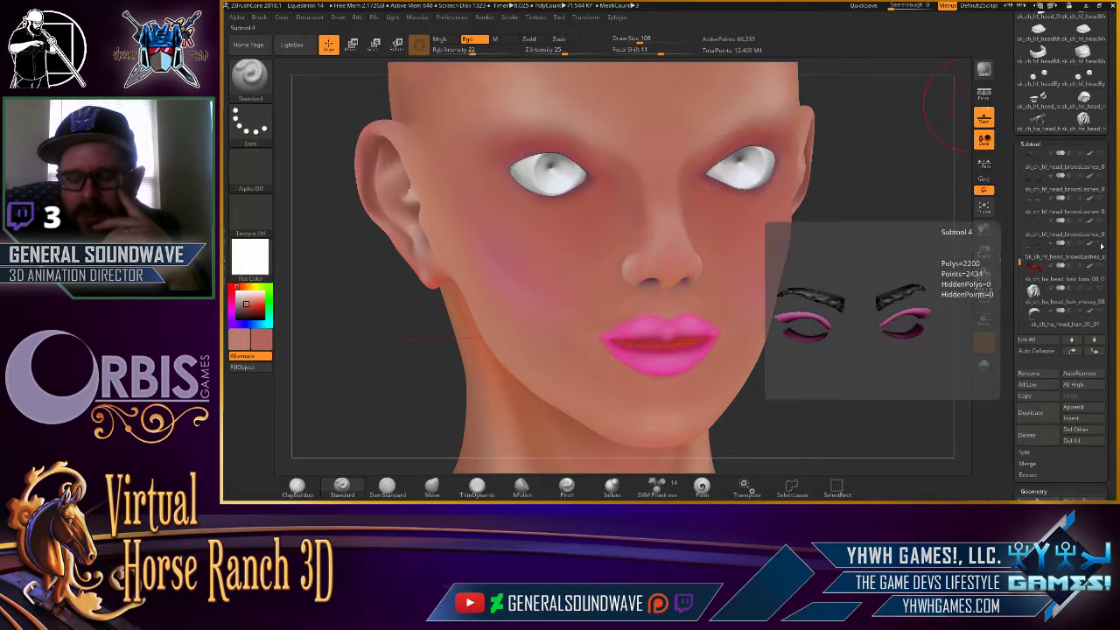
pyautogui.click(1100, 226)
pyautogui.moveTo(840, 206)
pyautogui.mouseDown()
pyautogui.moveTo(888, 202)
pyautogui.moveTo(541, 173)
pyautogui.mouseUp()
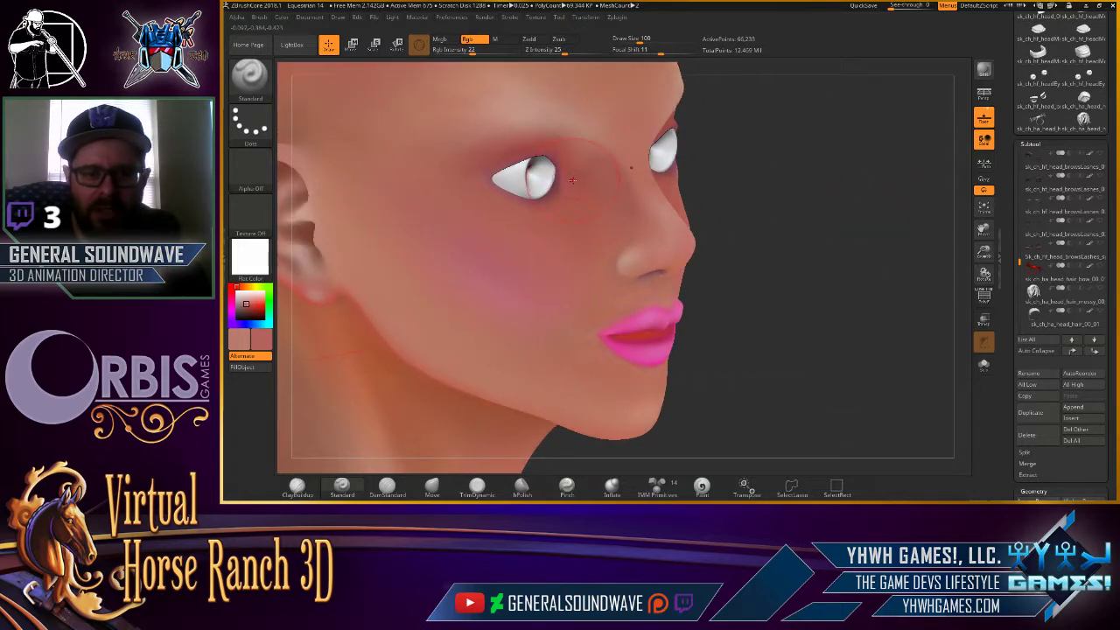
pyautogui.moveTo(568, 176); pyautogui.dragTo(792, 177)
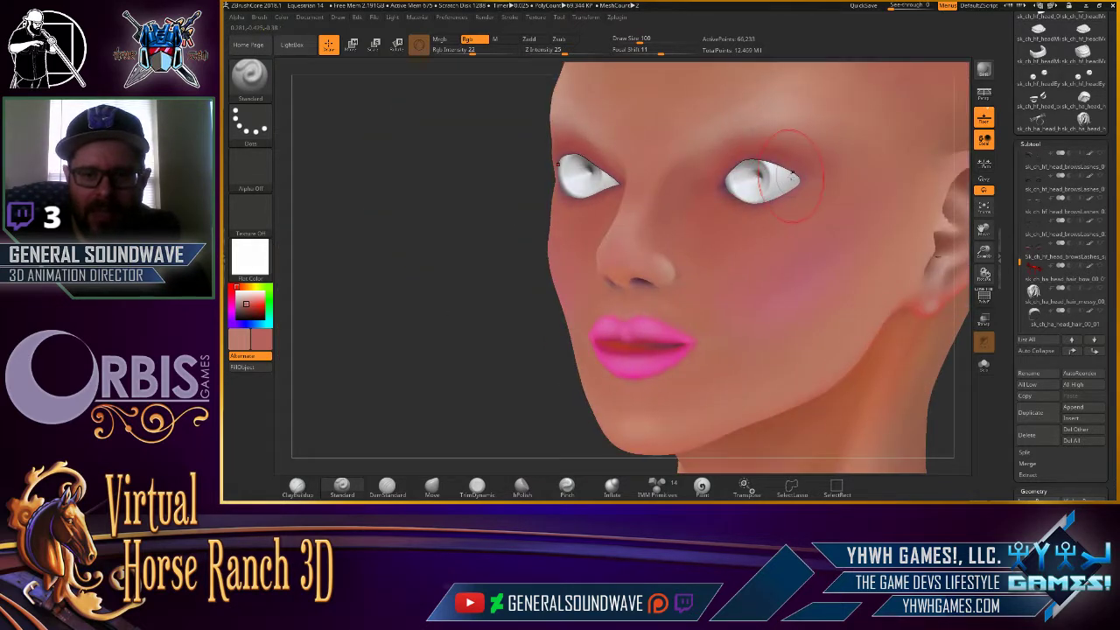
pyautogui.moveTo(426, 297)
pyautogui.mouseDown()
pyautogui.moveTo(720, 82)
pyautogui.moveTo(795, 232)
pyautogui.moveTo(760, 248)
pyautogui.mouseUp()
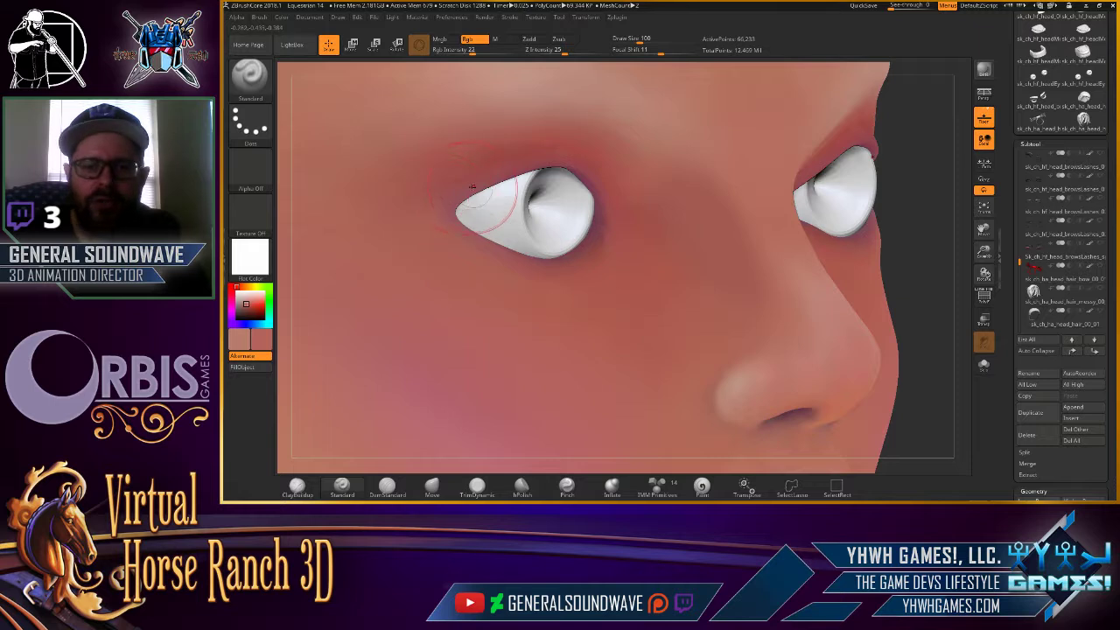
# Show the brow and eyeshadow subtools again and sample the pink eyeshadow and skin tone.
pyautogui.click(1095, 248)
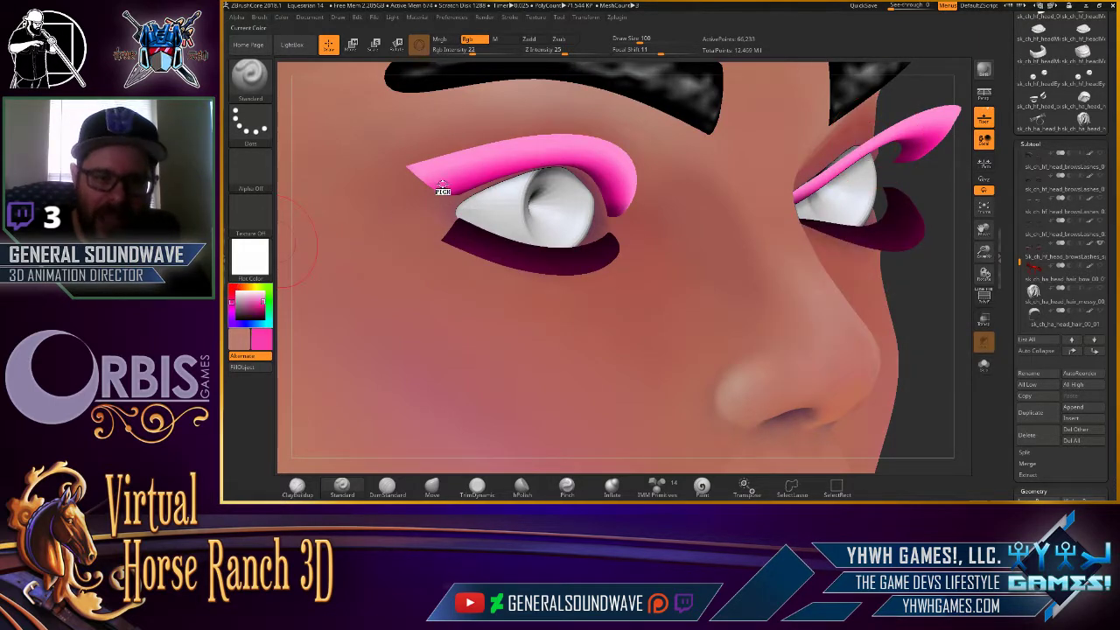
pyautogui.press('c')
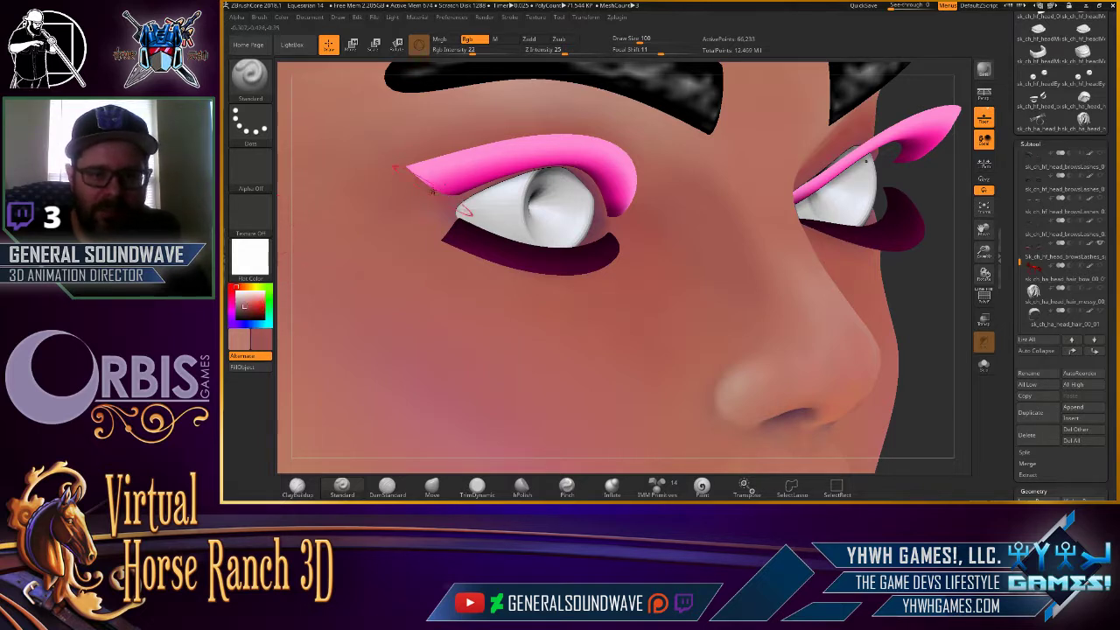
pyautogui.press('c')
pyautogui.press('c')
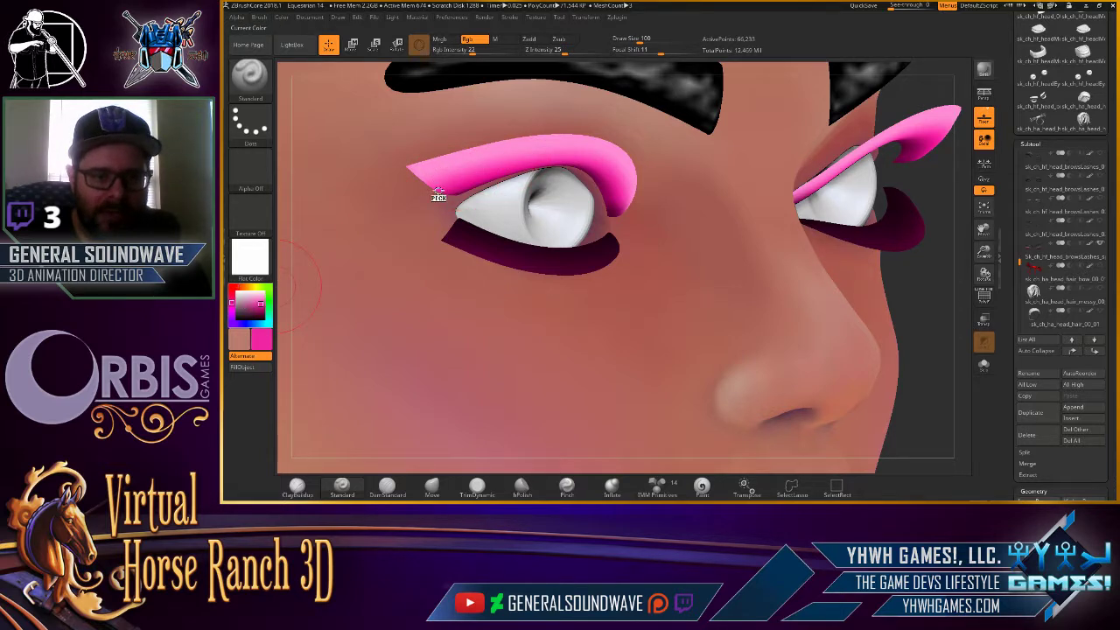
# Hide the brow and eyeshadow subtools, undo the stray pink eye paint, and begin smoothing.
pyautogui.click(1103, 249)
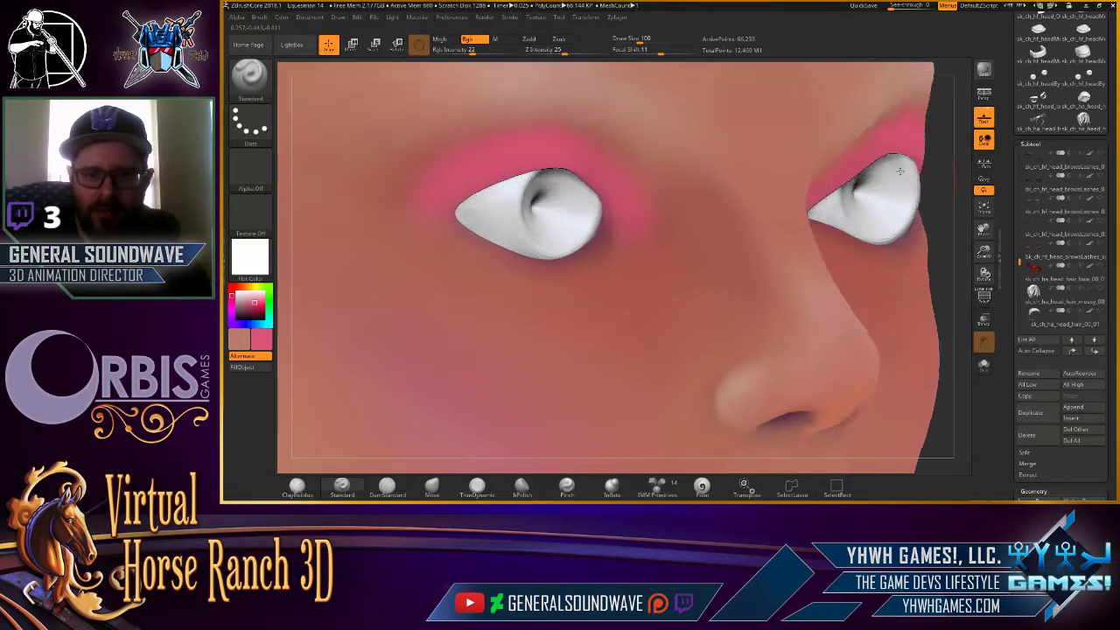
pyautogui.moveTo(701, 212); pyautogui.dragTo(822, 166, button='right')
pyautogui.hotkey('ctrl', 'z')
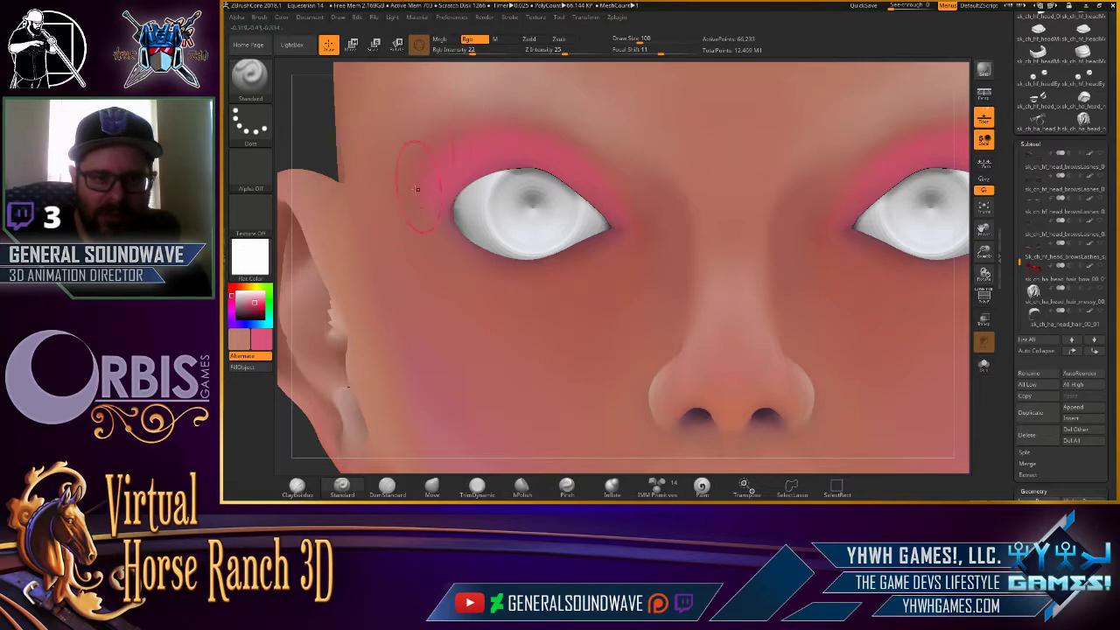
pyautogui.press('shift')
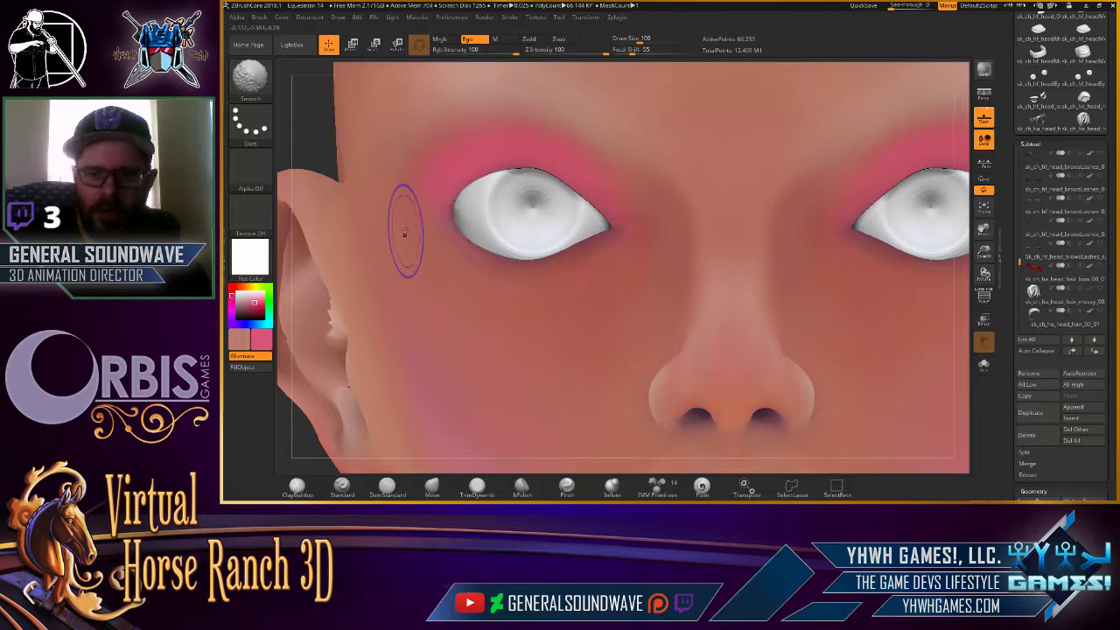
# Smooth the pink around both eyes into the skin, then switch to the Chrome reference.
pyautogui.click(1102, 247)
pyautogui.moveTo(1063, 256)
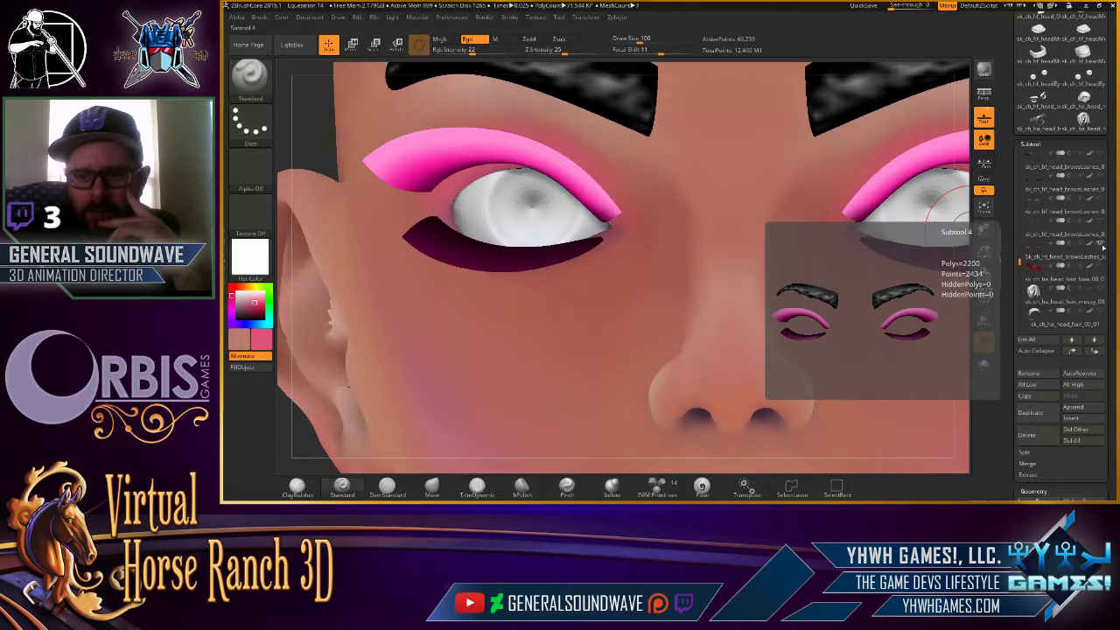
pyautogui.click(1103, 247)
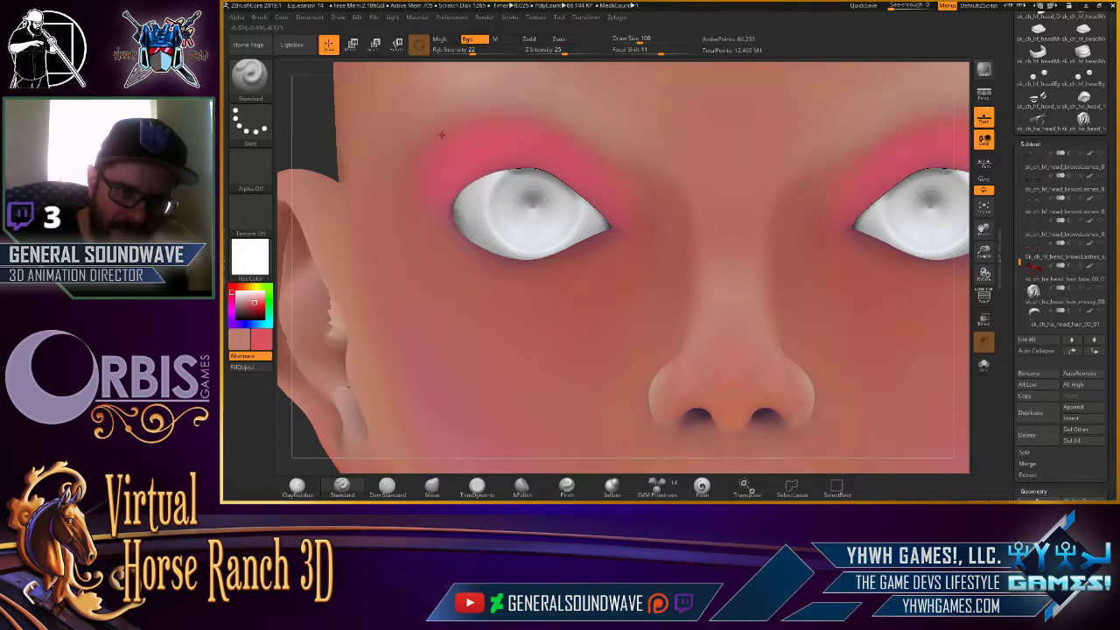
pyautogui.press('shift')
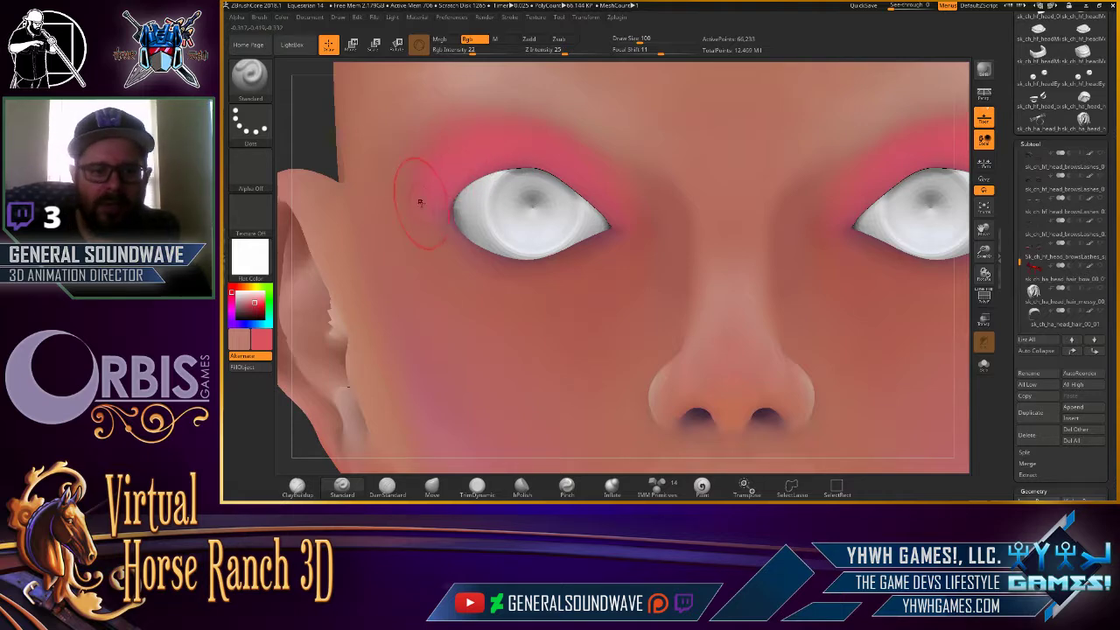
pyautogui.press('shift')
pyautogui.hotkey('alt', 'Tab')
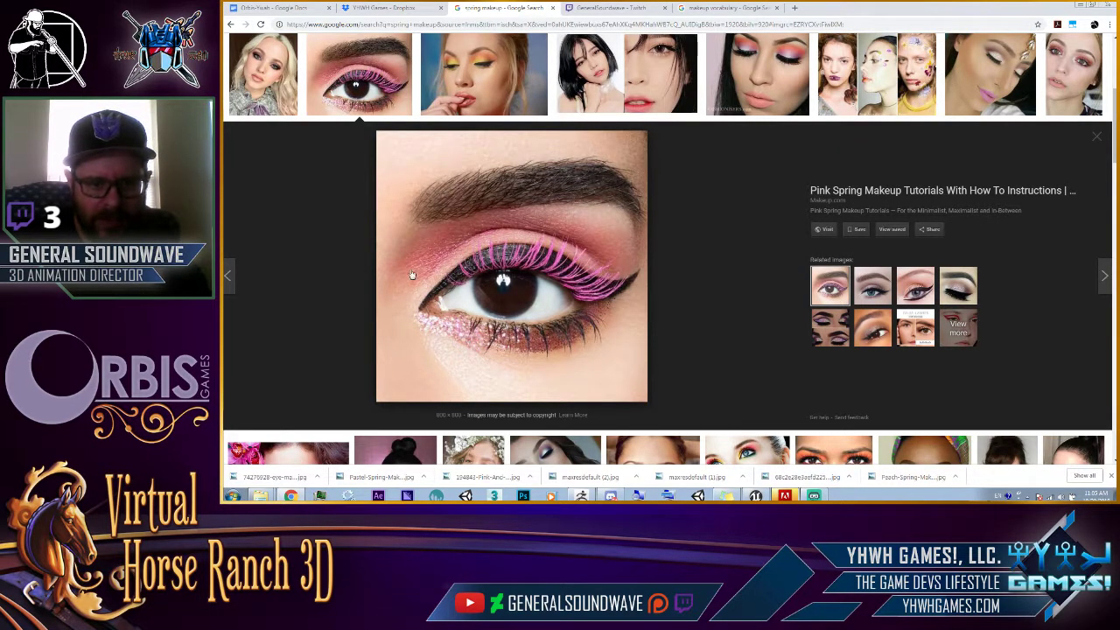
# Return from the pink eye-makeup photo in Chrome to the ZBrush head.
pyautogui.hotkey('alt', 'Tab')
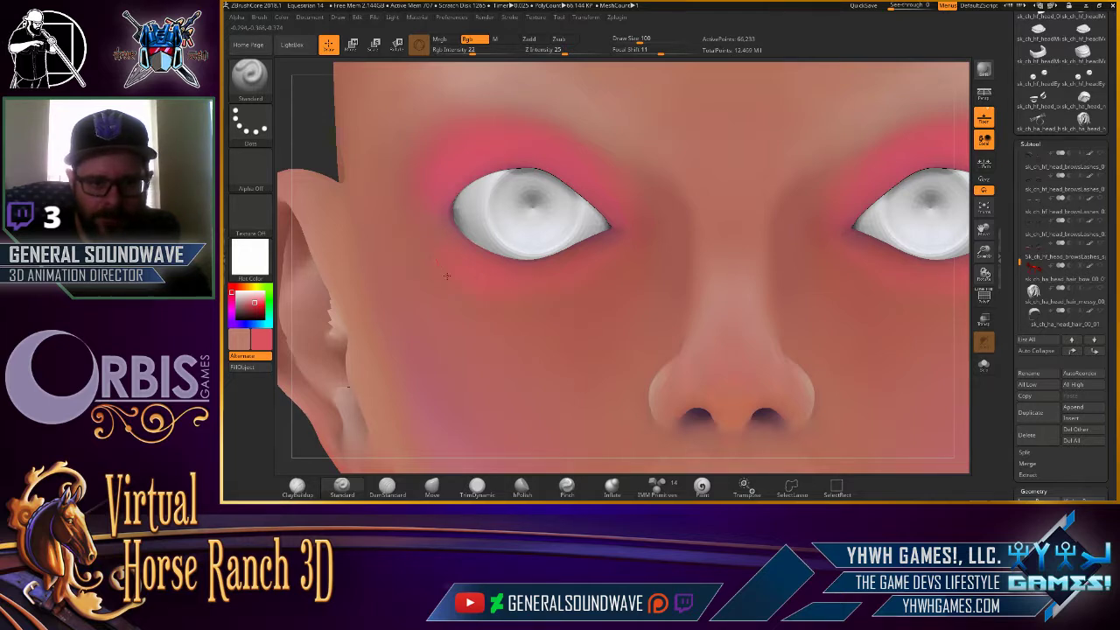
# Smooth the eye area and sample the ear's skin tone as the secondary colour.
pyautogui.press('shift')
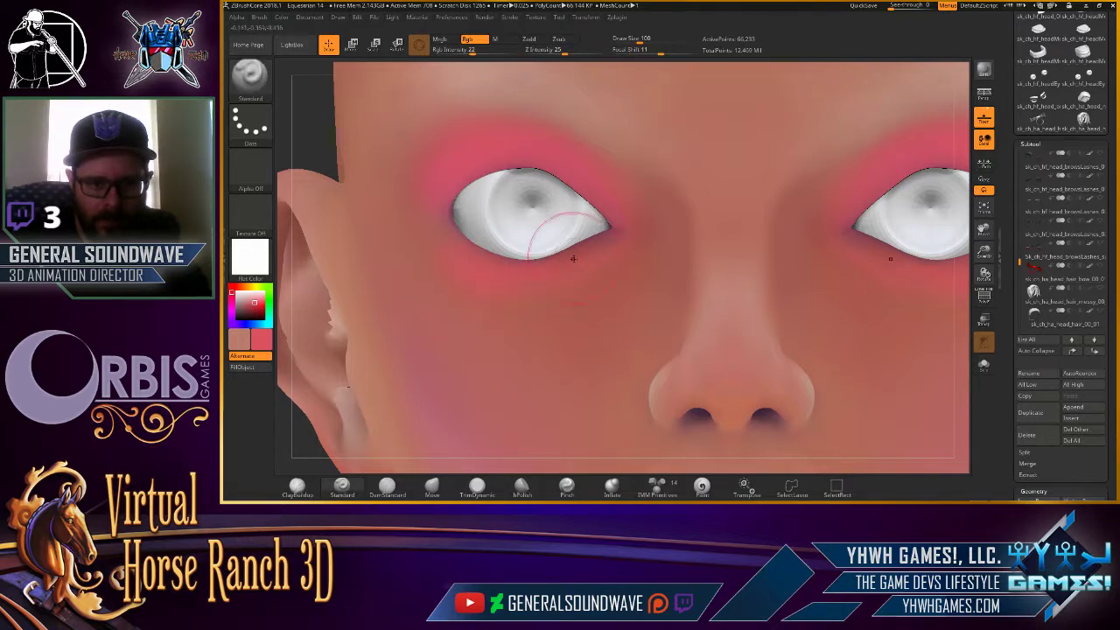
pyautogui.press('shift')
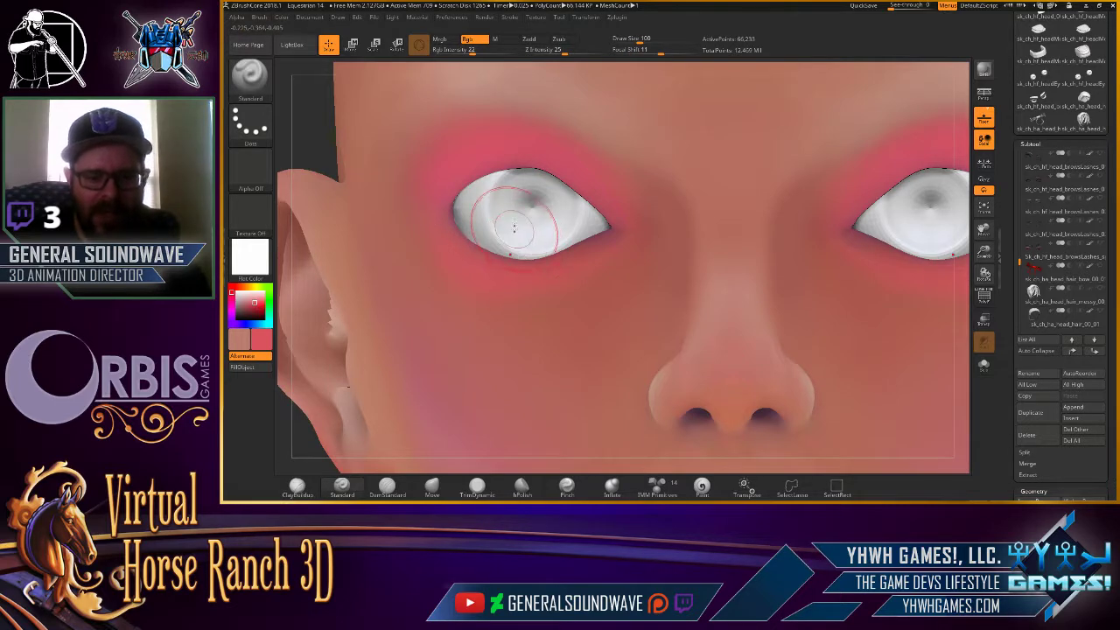
pyautogui.press('f')
pyautogui.moveTo(768, 143); pyautogui.dragTo(777, 149)
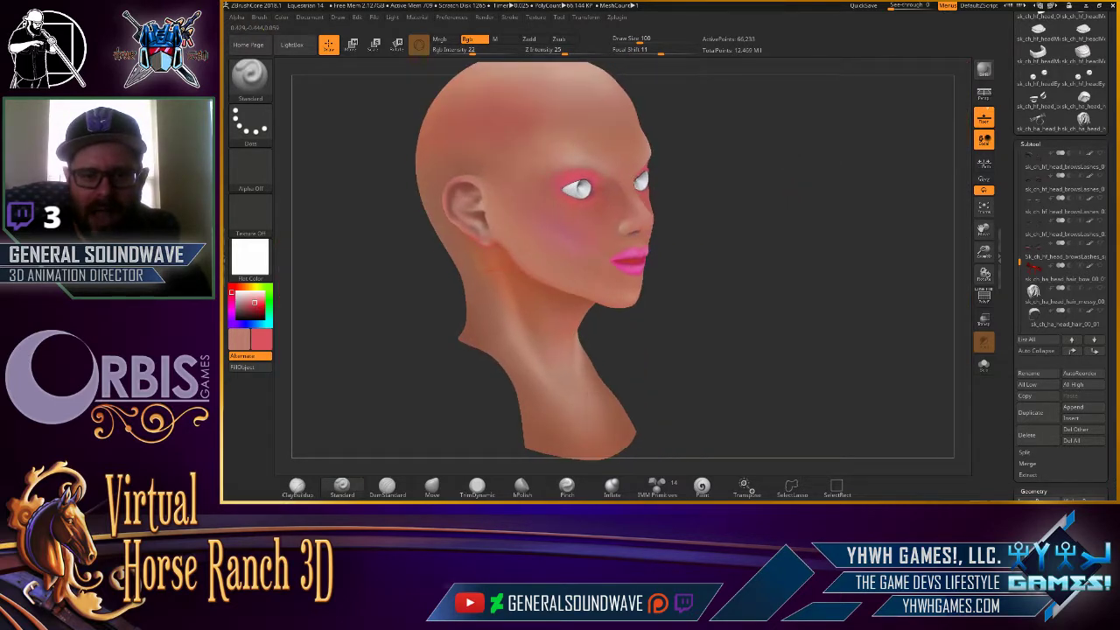
pyautogui.scroll(2, 550, 211)
pyautogui.scroll(3, 551, 211)
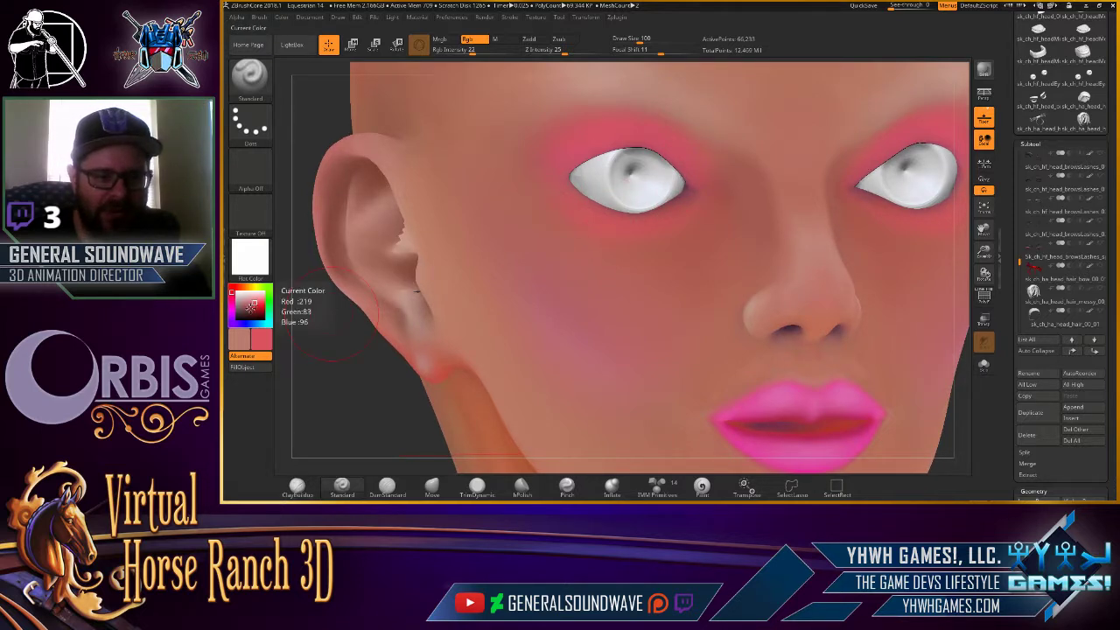
pyautogui.moveTo(249, 302); pyautogui.dragTo(575, 247)
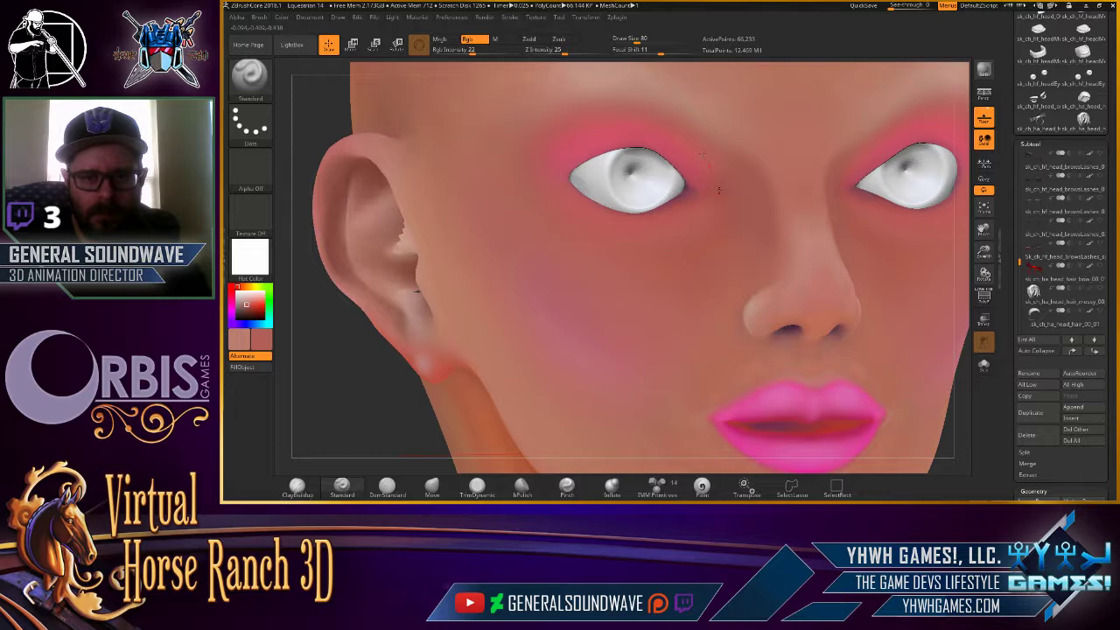
# Pick a pinker red and smooth both eye surfaces before switching to the Chrome reference.
pyautogui.press('f')
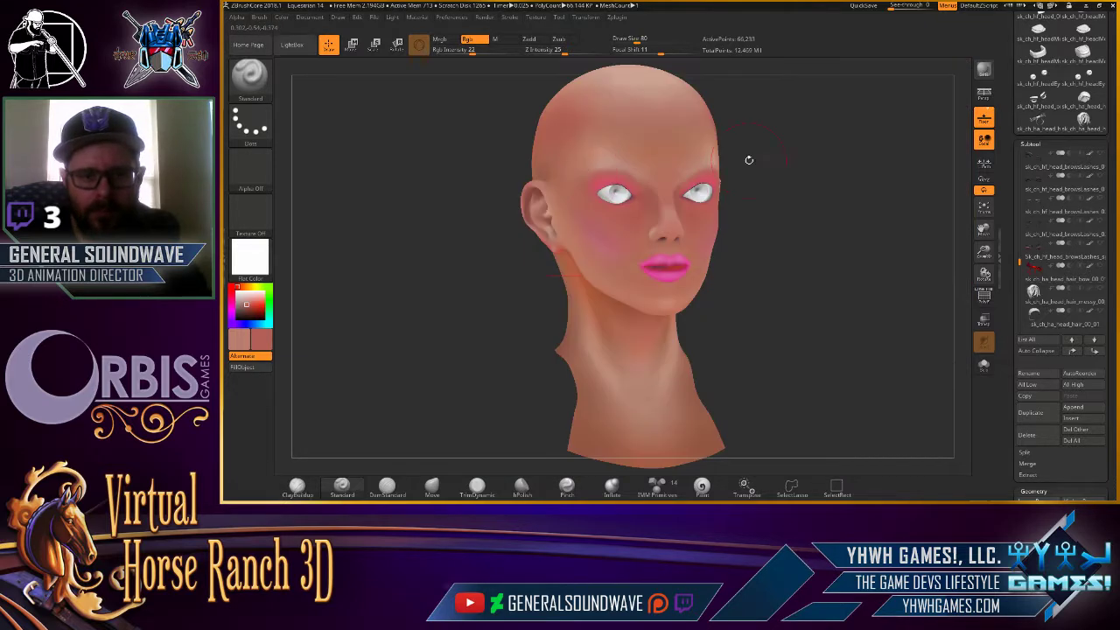
pyautogui.moveTo(747, 160)
pyautogui.mouseDown()
pyautogui.moveTo(768, 134)
pyautogui.moveTo(771, 263)
pyautogui.mouseUp()
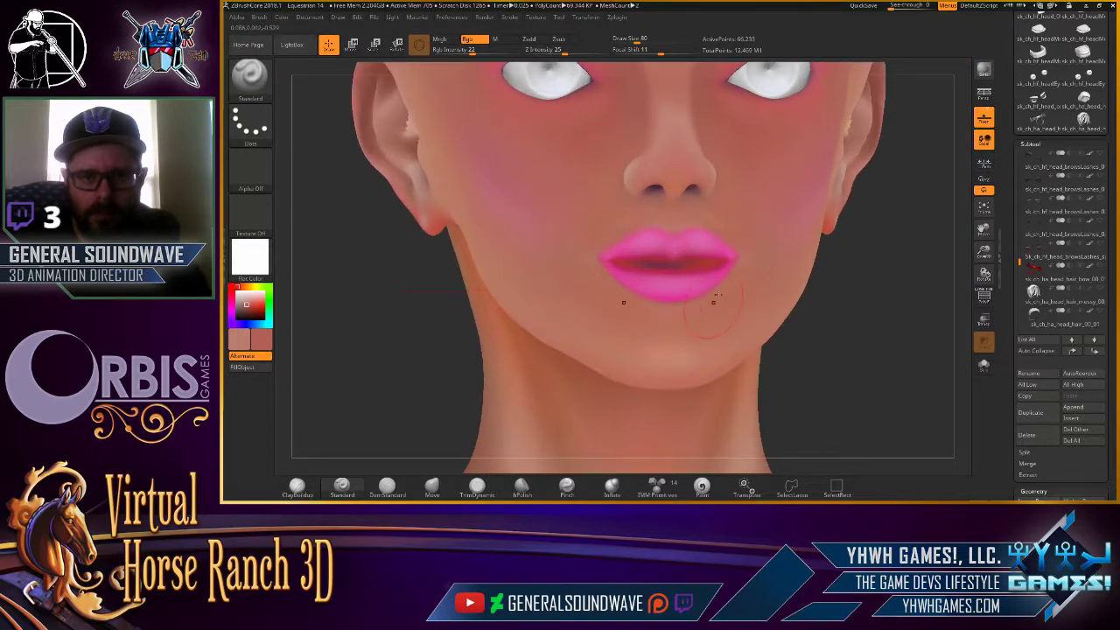
pyautogui.keyDown('shift'); pyautogui.moveTo(508, 271); pyautogui.dragTo(463, 237); pyautogui.keyUp('shift')
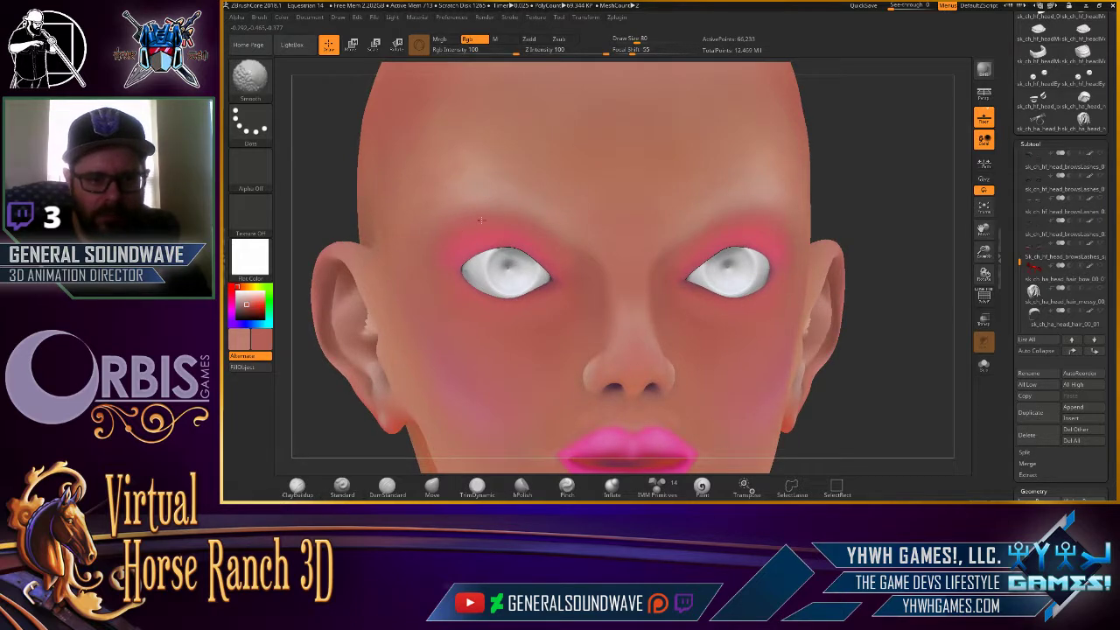
pyautogui.click(252, 303)
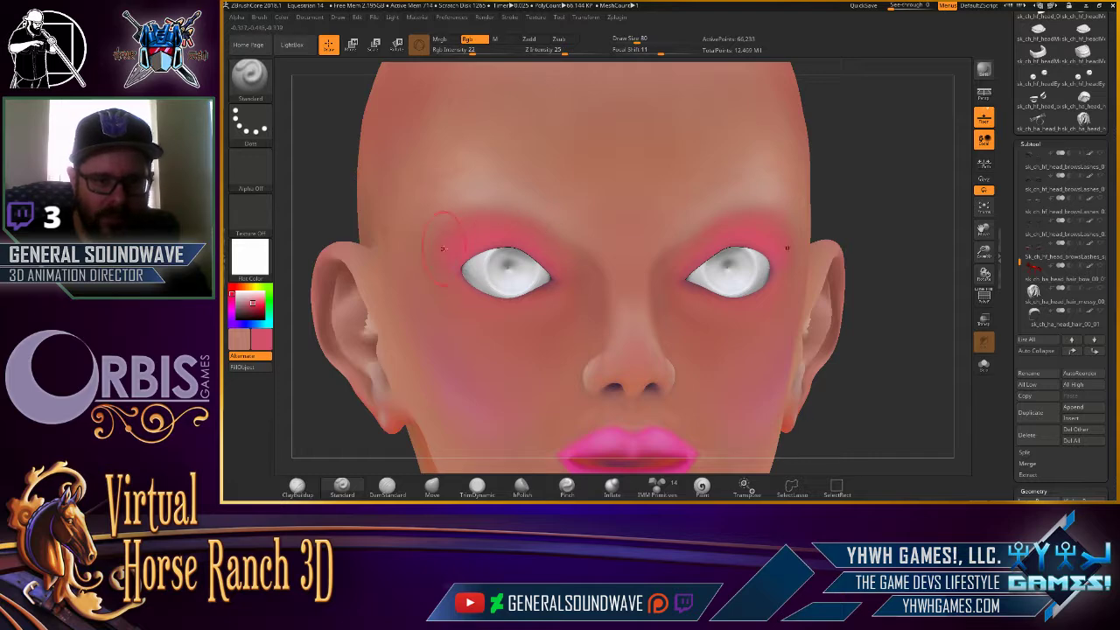
pyautogui.keyDown('shift'); pyautogui.moveTo(596, 232); pyautogui.dragTo(523, 234); pyautogui.keyUp('shift')
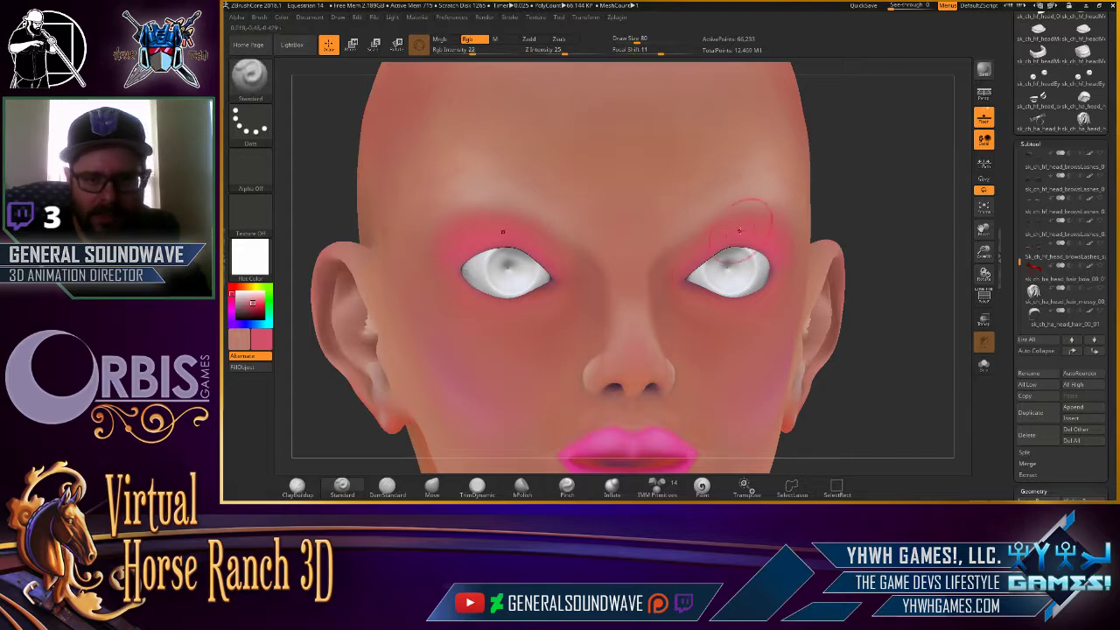
pyautogui.moveTo(351, 96); pyautogui.dragTo(761, 153)
pyautogui.hotkey('alt', 'Tab')
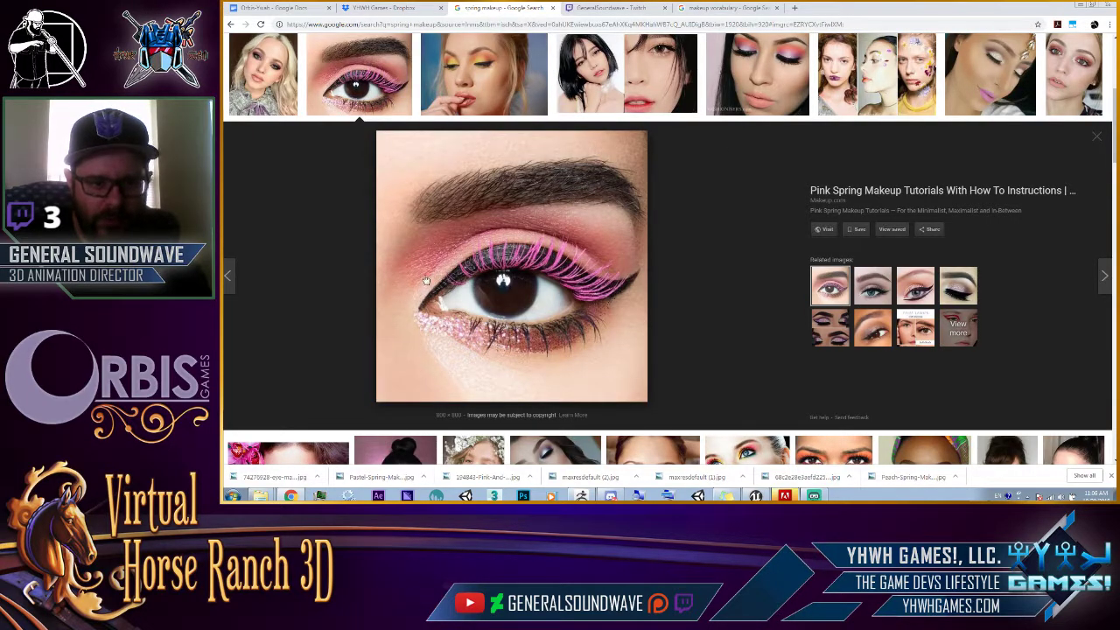
# Preview the yellow eyeshadow, spring eye-look collage and orange-pink eyeshadow reference photos.
pyautogui.click(485, 83)
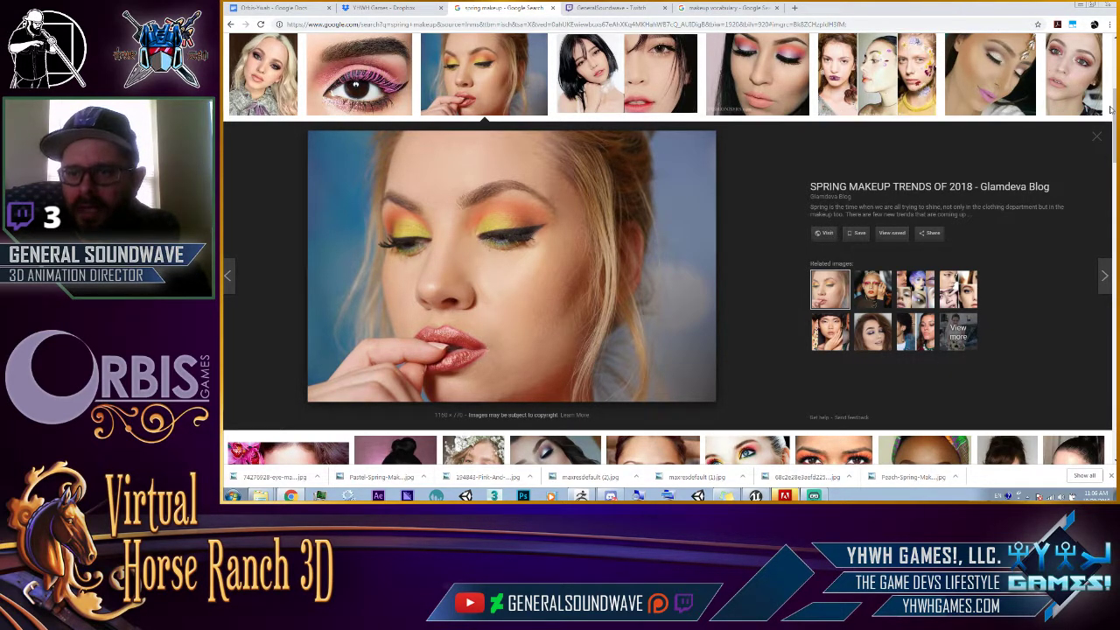
pyautogui.scroll(3, 1103, 114)
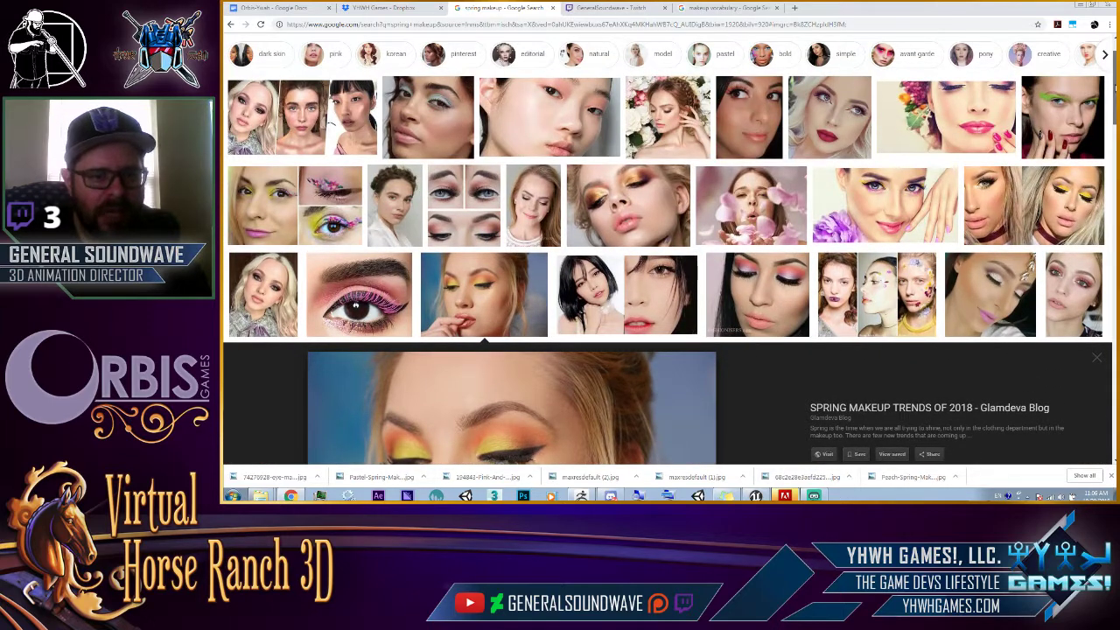
pyautogui.click(477, 177)
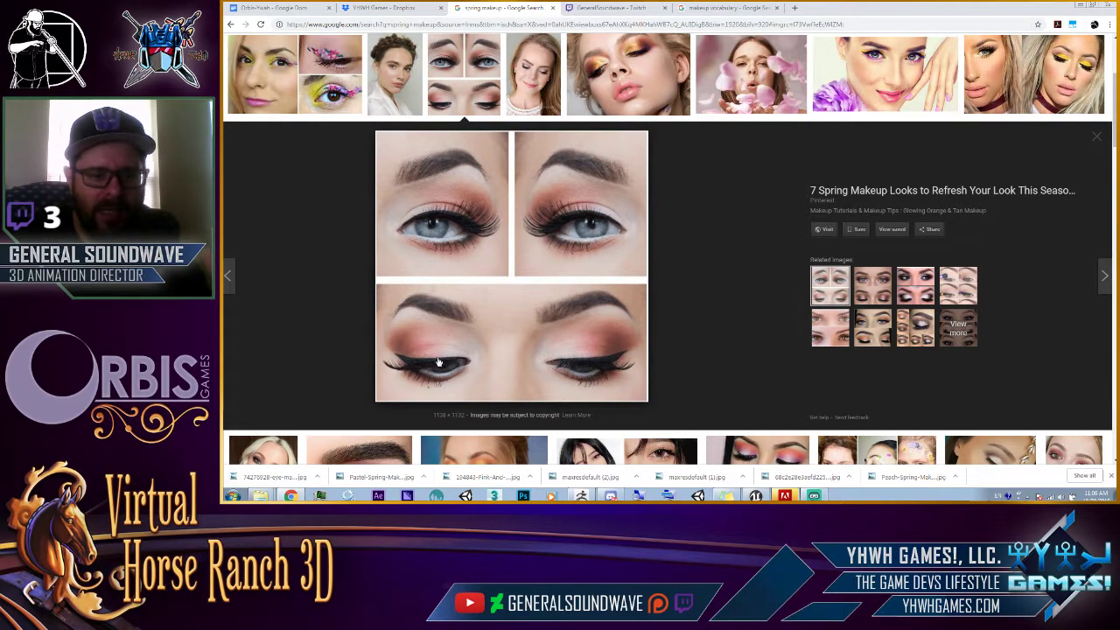
pyautogui.scroll(-5, 1100, 160)
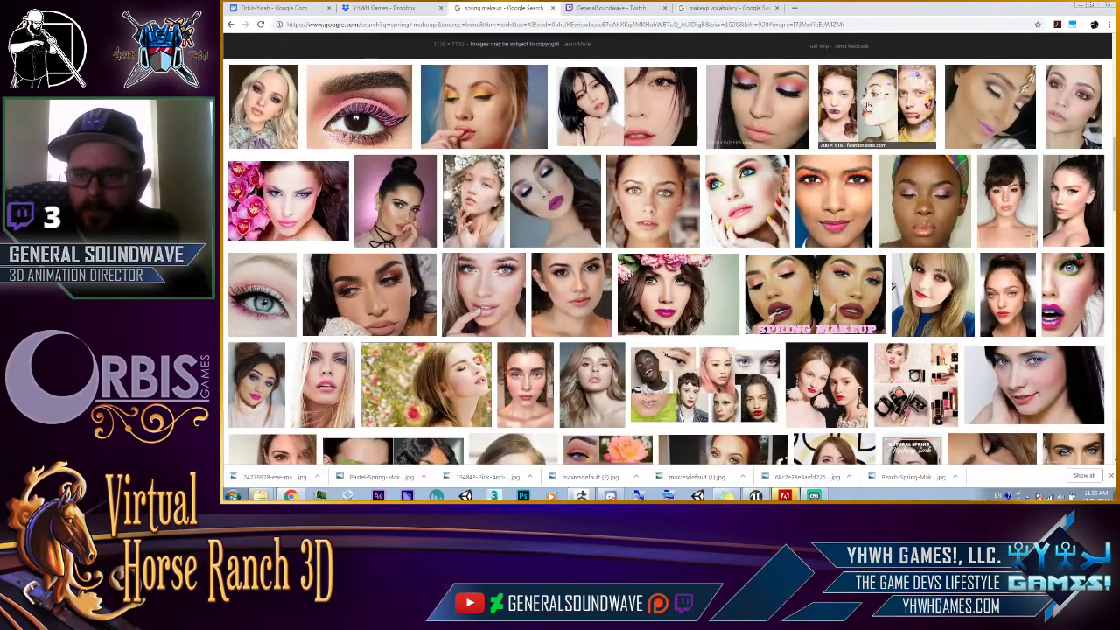
pyautogui.click(758, 110)
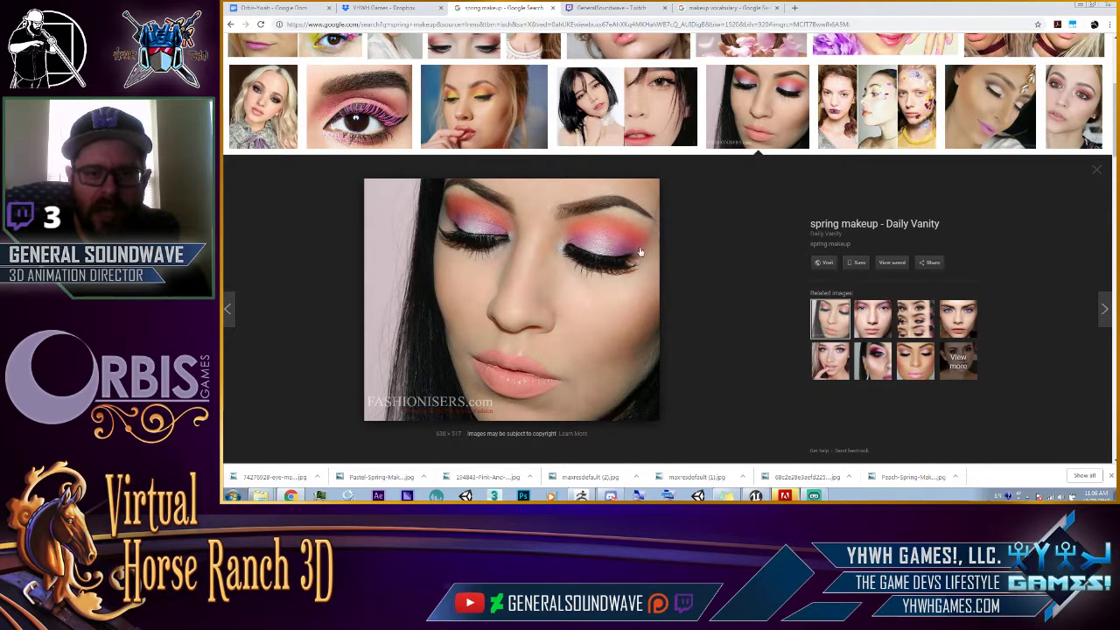
# Back in ZBrush, choose a lighter, more magenta pink as the paint colour.
pyautogui.hotkey('alt', 'Tab')
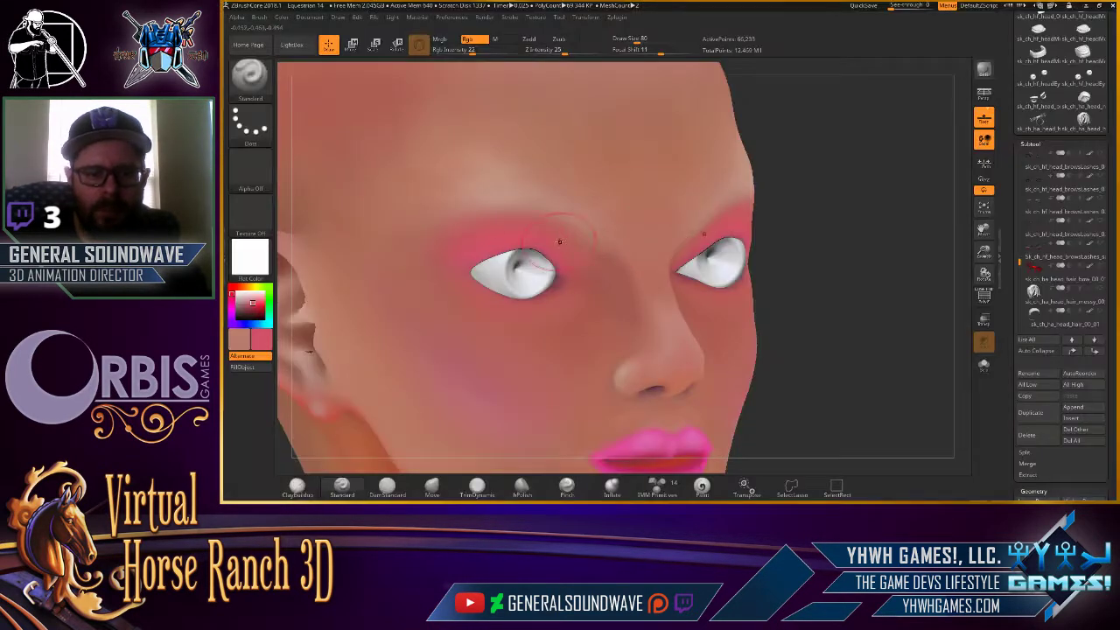
pyautogui.moveTo(840, 162); pyautogui.dragTo(781, 159)
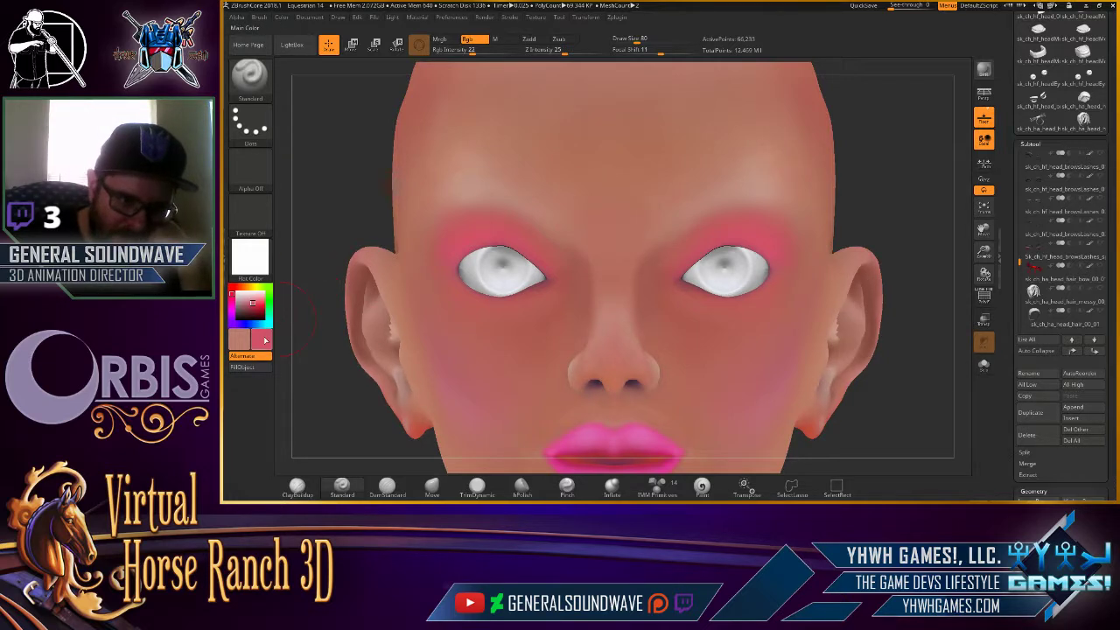
pyautogui.click(265, 342)
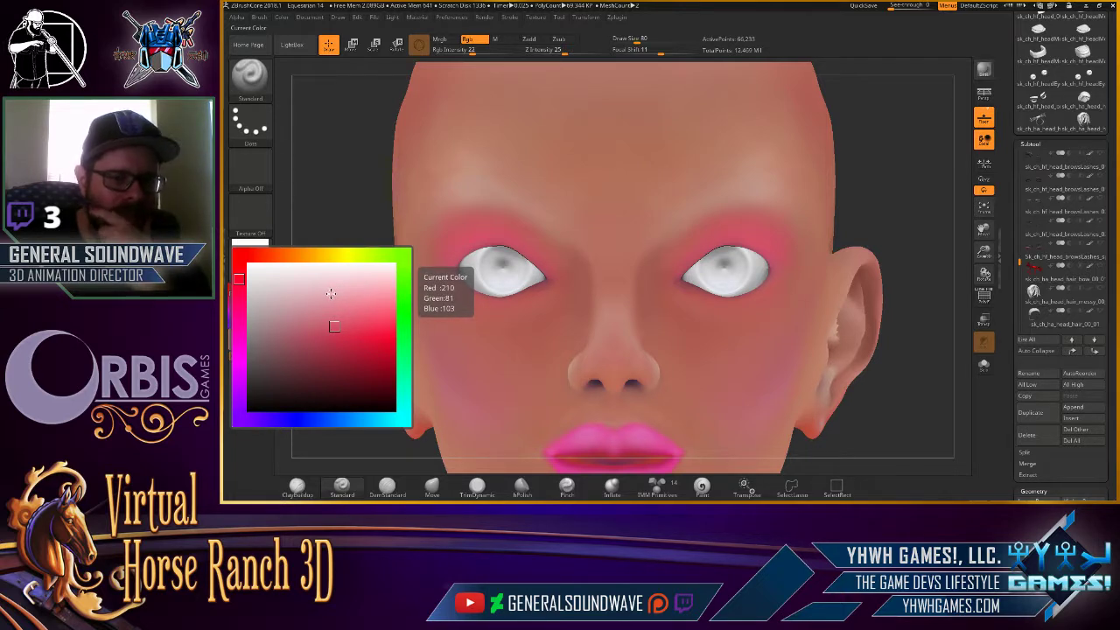
pyautogui.click(333, 296)
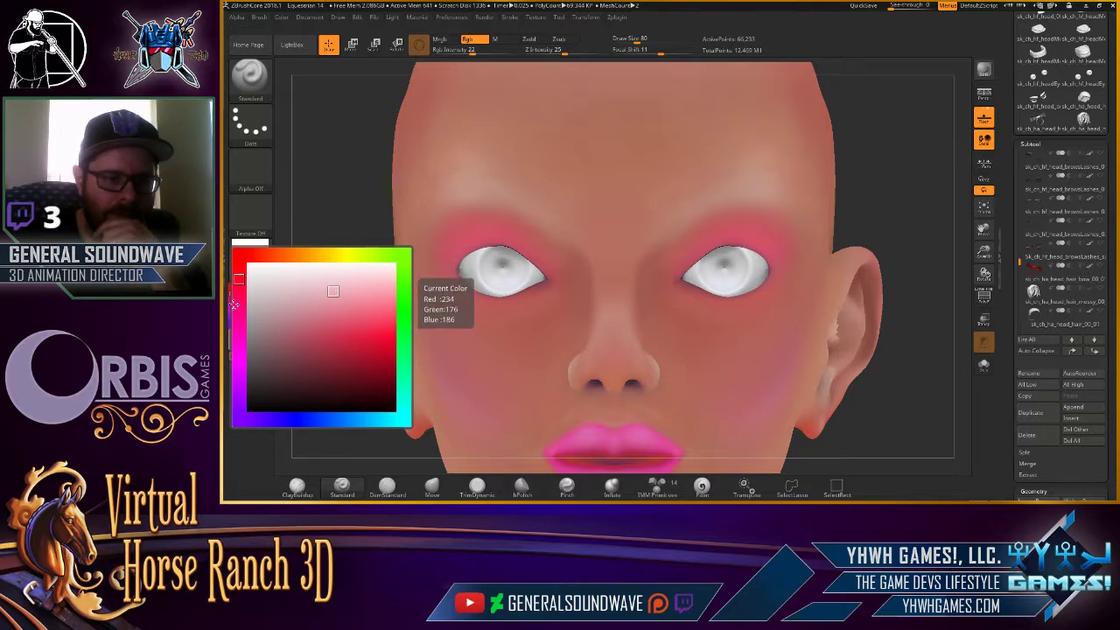
pyautogui.moveTo(238, 281); pyautogui.dragTo(239, 334)
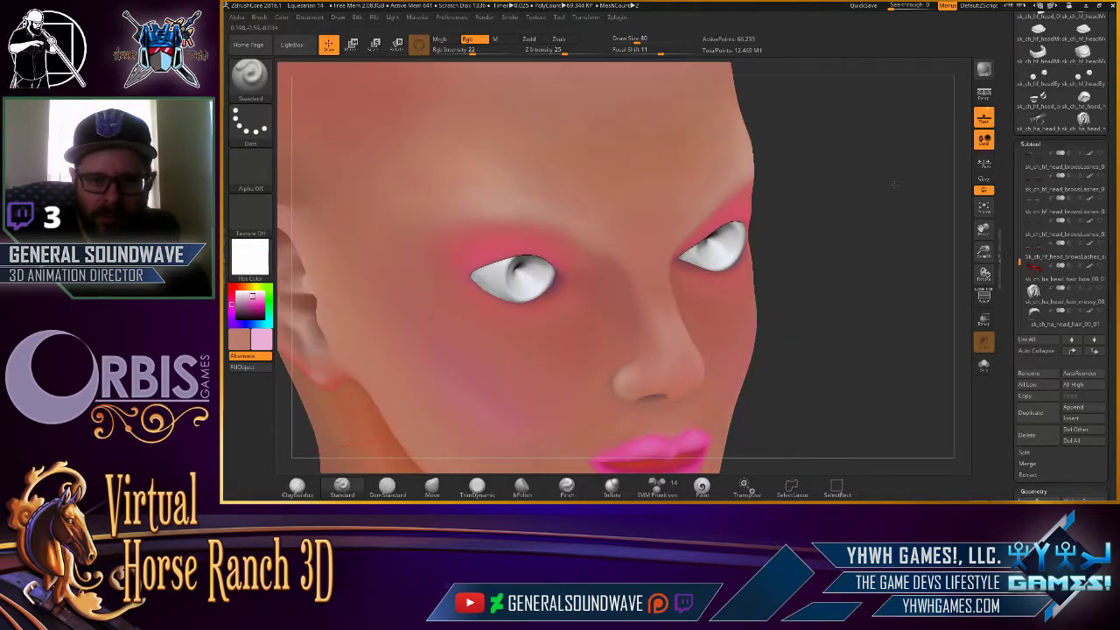
# Paint light pink just above the left eye and smooth it into the skin.
pyautogui.moveTo(894, 168)
pyautogui.mouseDown()
pyautogui.moveTo(571, 229)
pyautogui.moveTo(577, 238)
pyautogui.mouseUp()
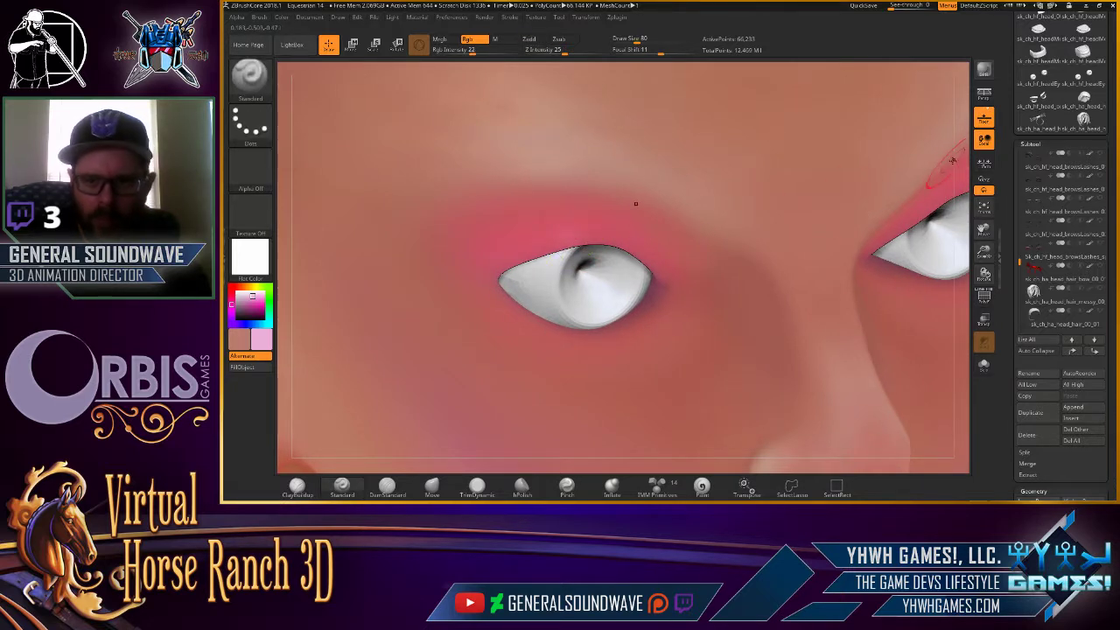
pyautogui.moveTo(735, 233); pyautogui.dragTo(567, 227, button='right')
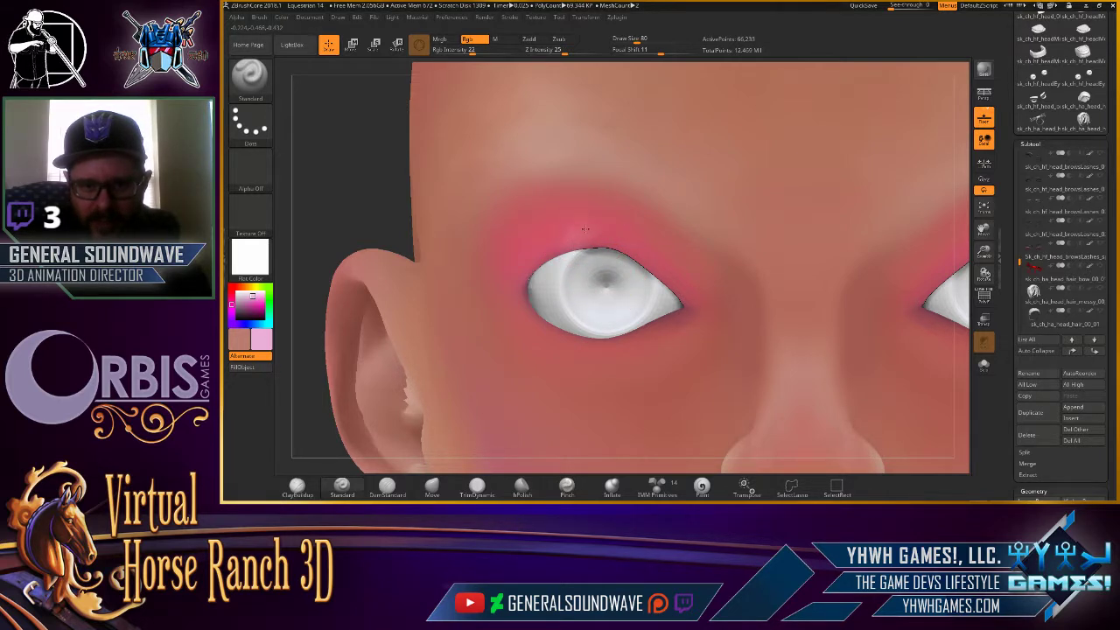
pyautogui.moveTo(585, 229); pyautogui.dragTo(556, 227)
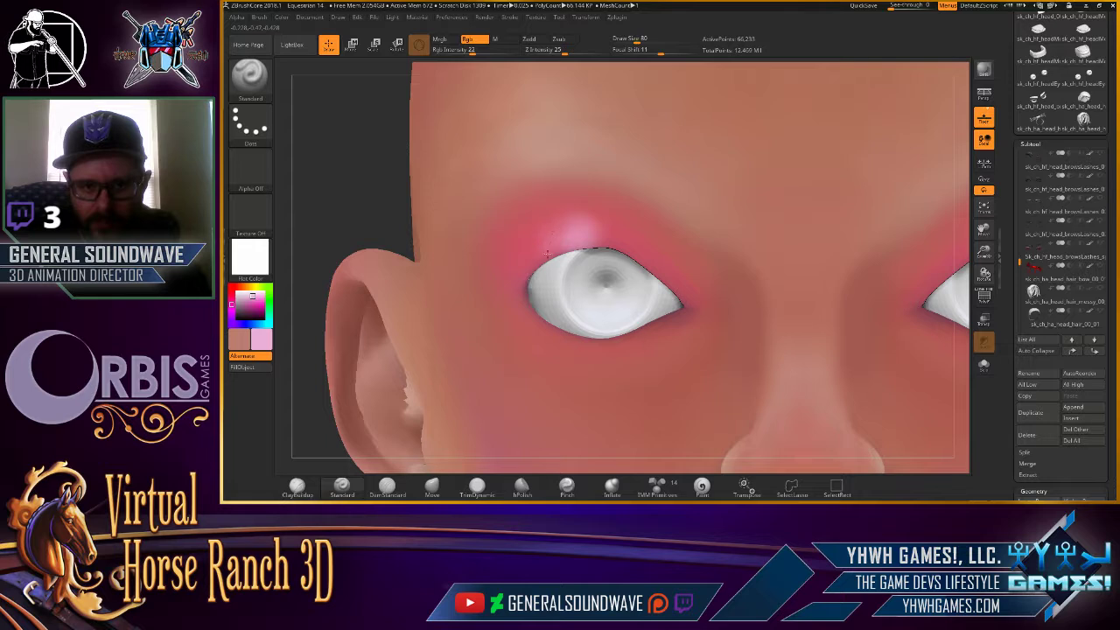
pyautogui.press('shift')
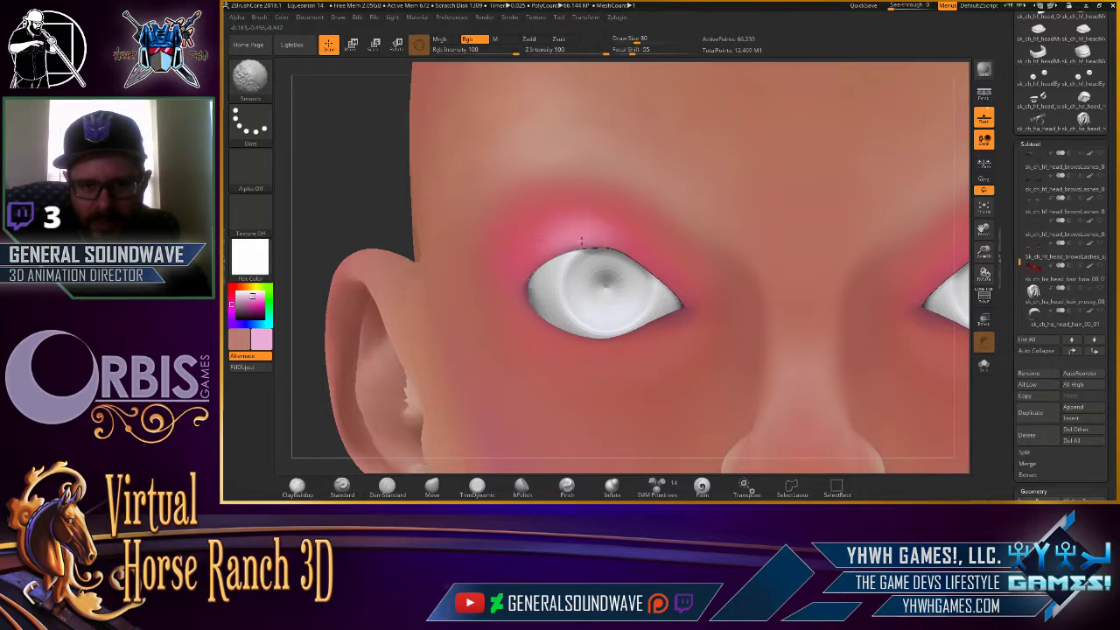
pyautogui.press('shift')
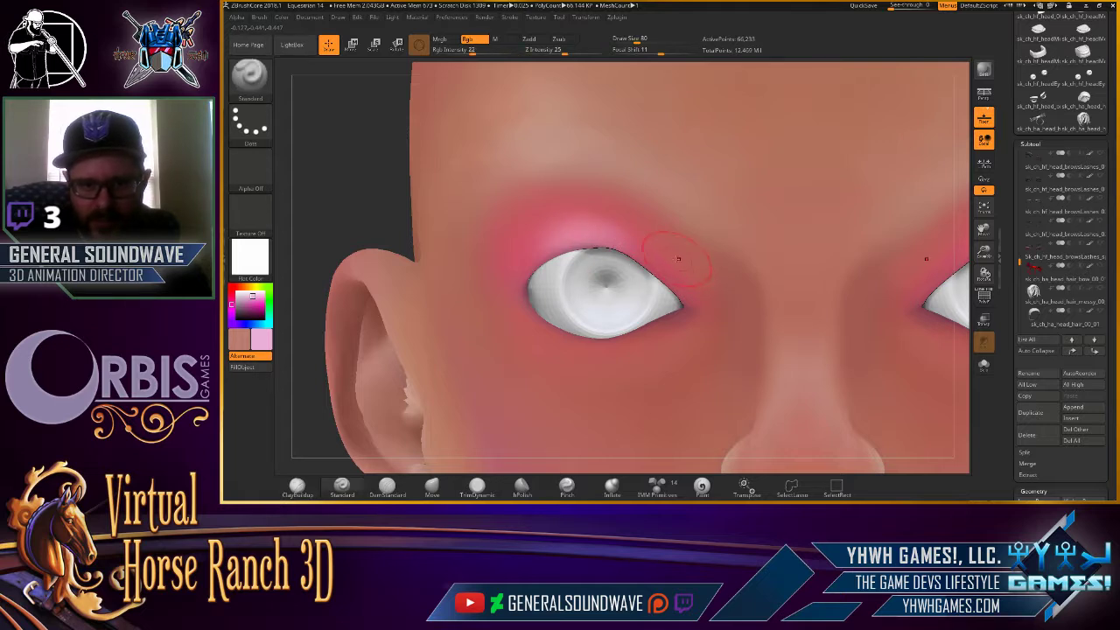
pyautogui.press('f')
# Tint the inner eye corners and upper and lower eyelids with faint, smoothed pink.
pyautogui.moveTo(773, 152)
pyautogui.mouseDown()
pyautogui.moveTo(791, 159)
pyautogui.moveTo(773, 155)
pyautogui.mouseUp()
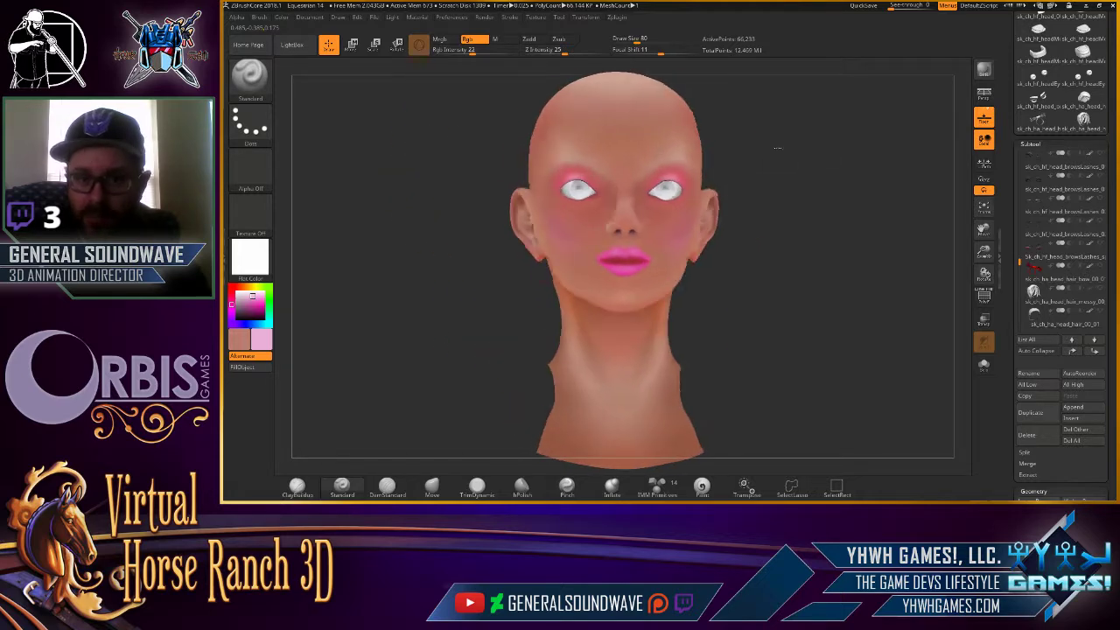
pyautogui.keyDown('alt'); pyautogui.moveTo(765, 123); pyautogui.dragTo(610, 245); pyautogui.keyUp('alt')
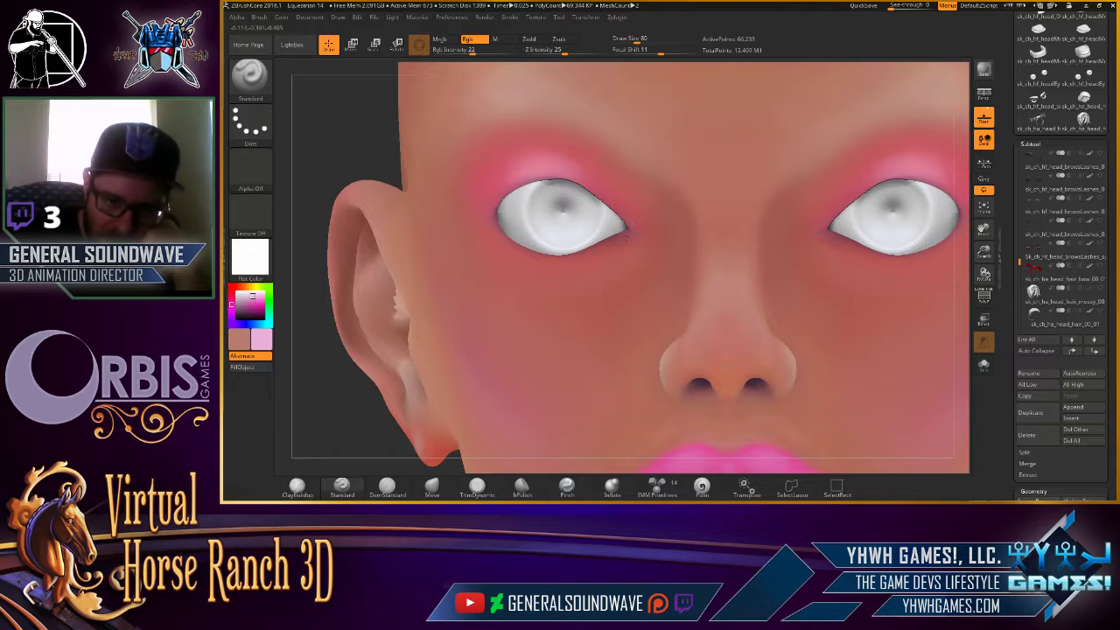
pyautogui.moveTo(640, 226); pyautogui.dragTo(653, 222)
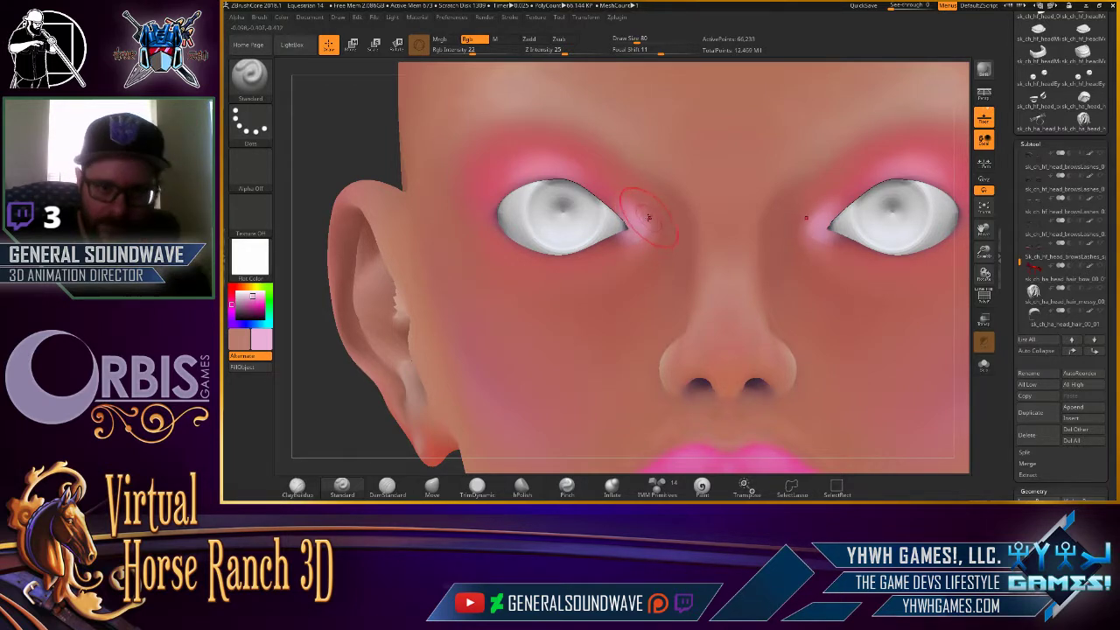
pyautogui.press('shift')
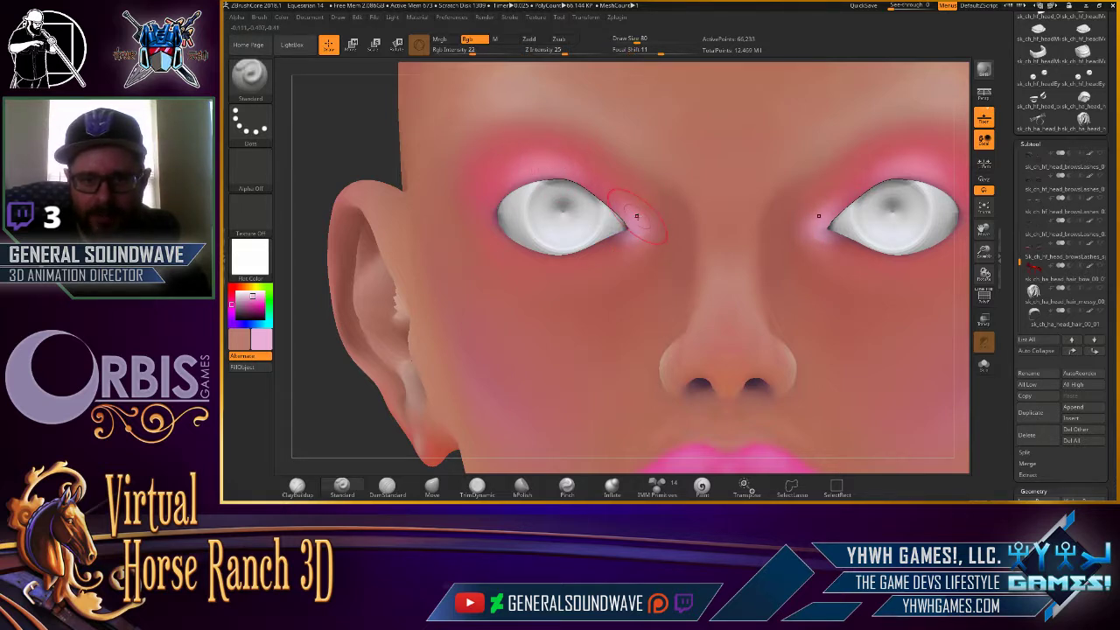
pyautogui.press('shift')
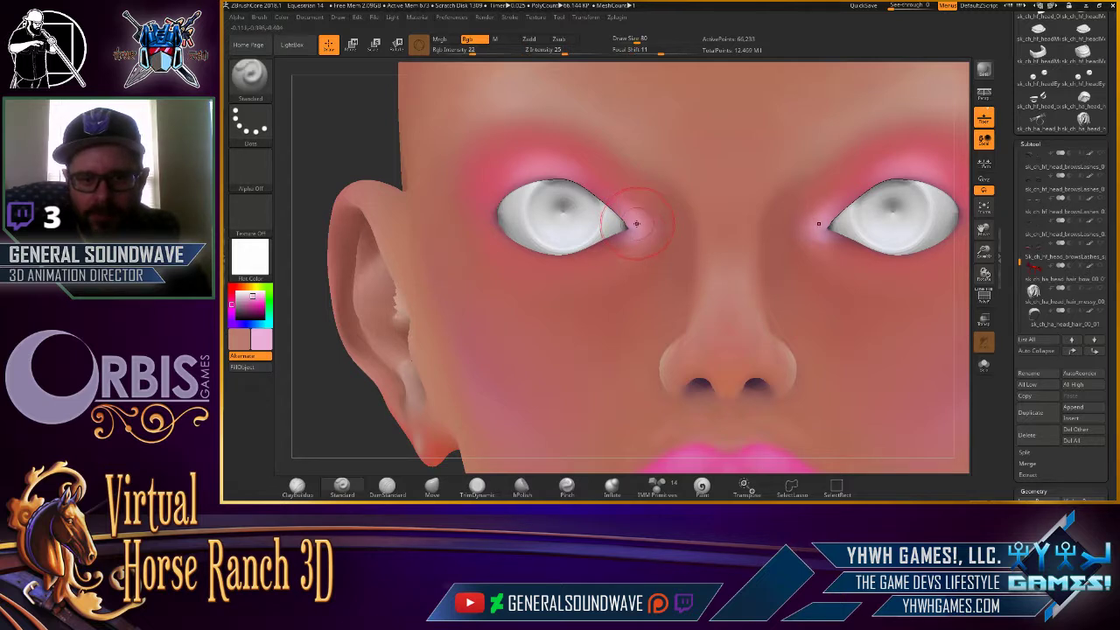
pyautogui.moveTo(636, 226)
pyautogui.mouseDown()
pyautogui.moveTo(486, 190)
pyautogui.moveTo(632, 232)
pyautogui.mouseUp()
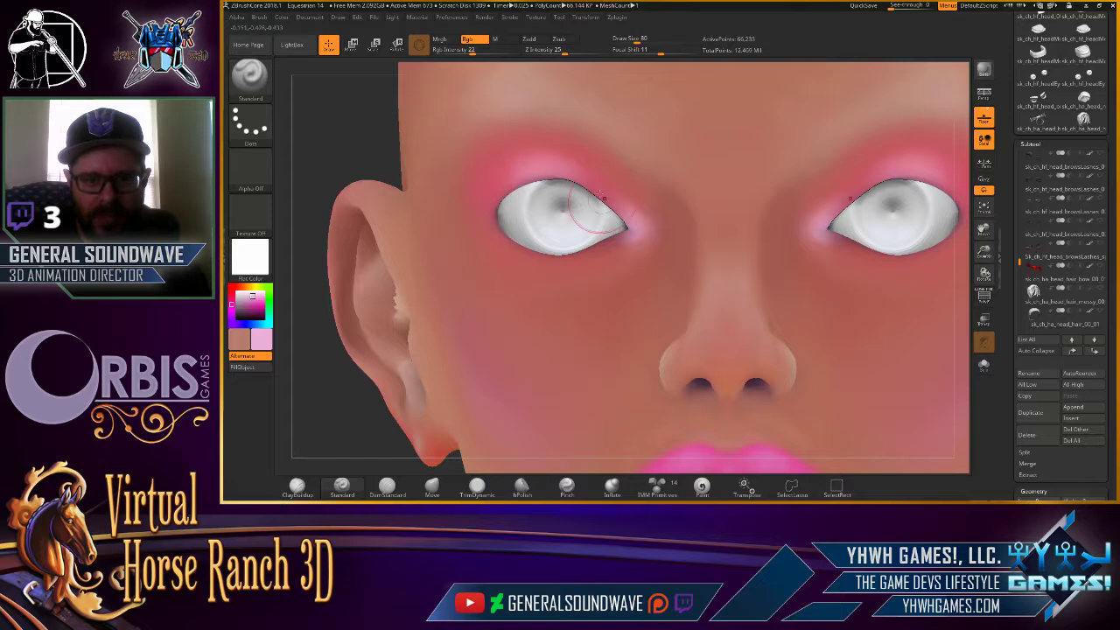
pyautogui.moveTo(525, 194); pyautogui.dragTo(533, 237)
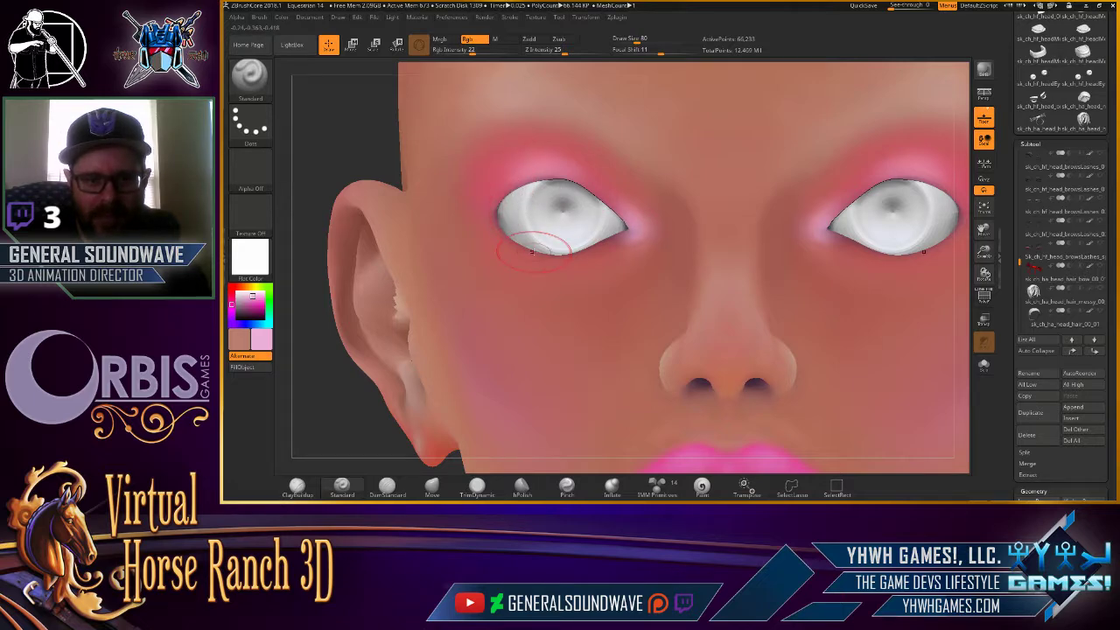
pyautogui.hotkey('alt', 'Tab')
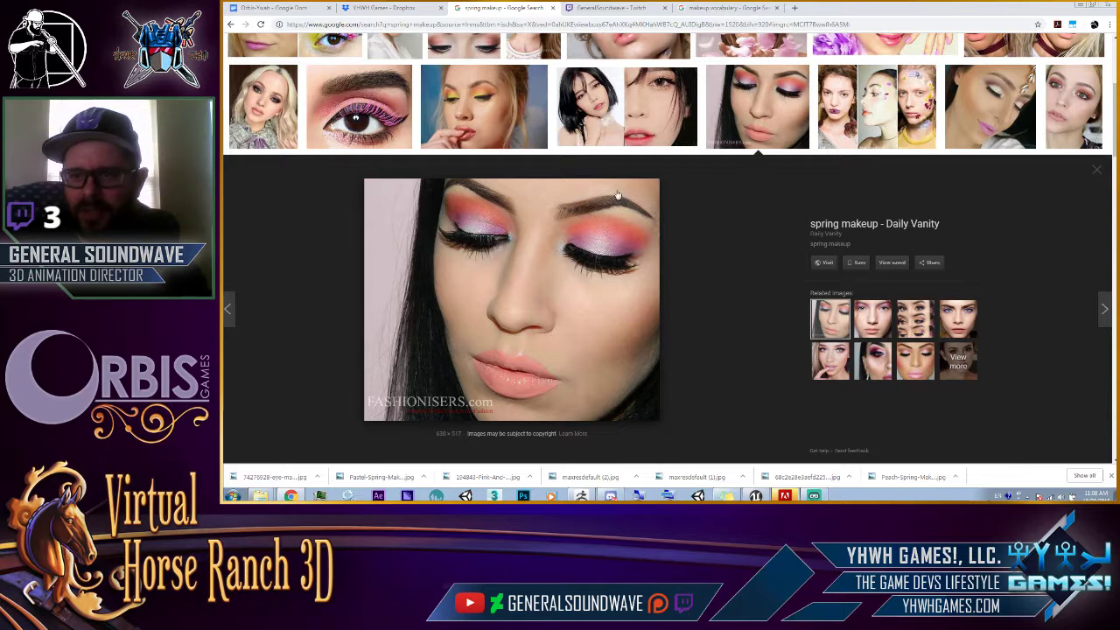
# Preview the Spring 2018 lilac-eyeshadow purple-flower photo, then return to ZBrush.
pyautogui.scroll(2, 331, 127)
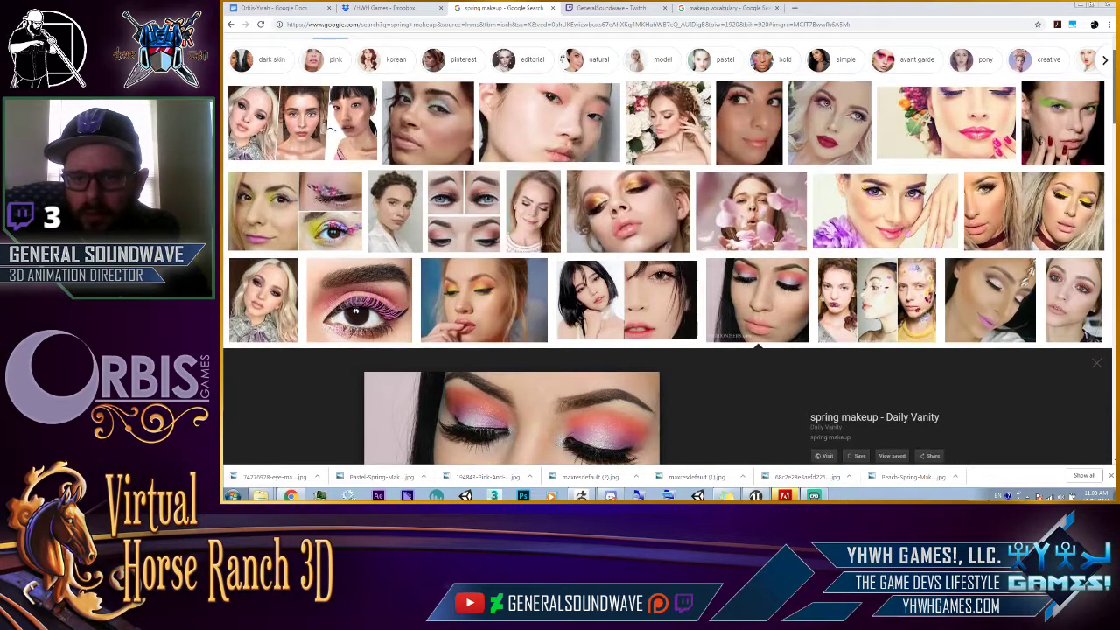
pyautogui.click(897, 184)
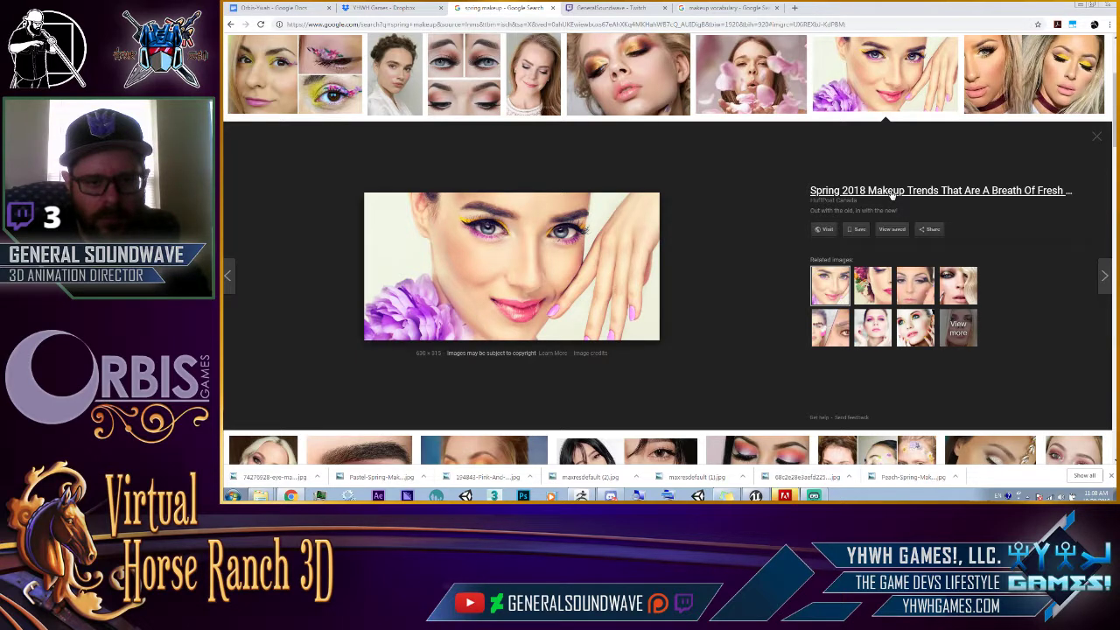
pyautogui.hotkey('alt', 'Tab')
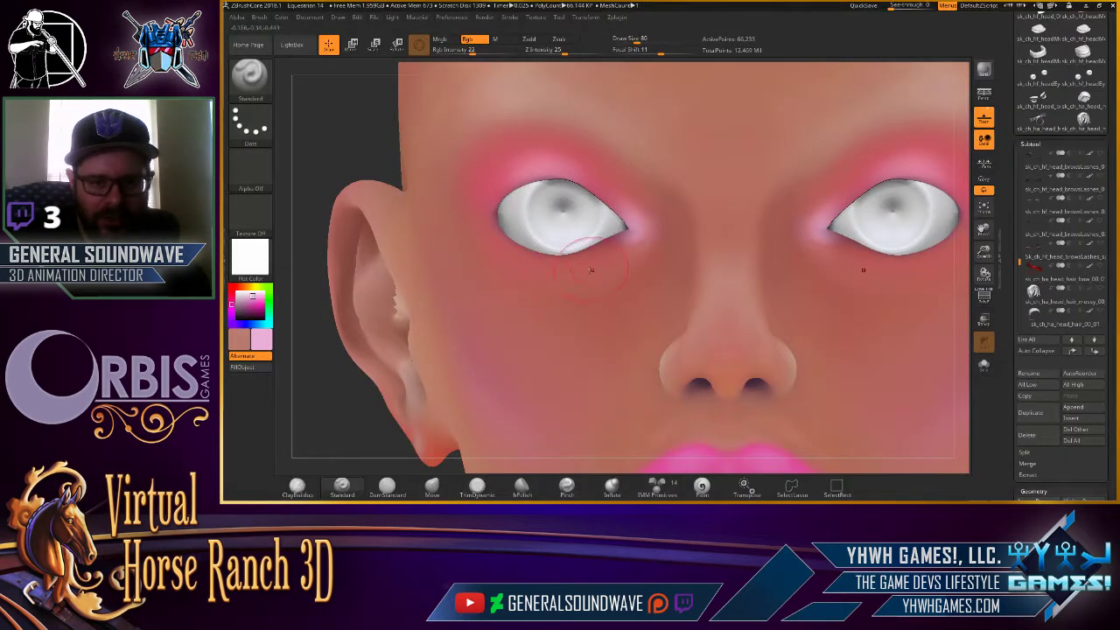
# Set Draw Size to 40, smooth under the left eye, and sample brick red (197, 90, 84).
pyautogui.press('[')
pyautogui.press('[')
pyautogui.press('[')
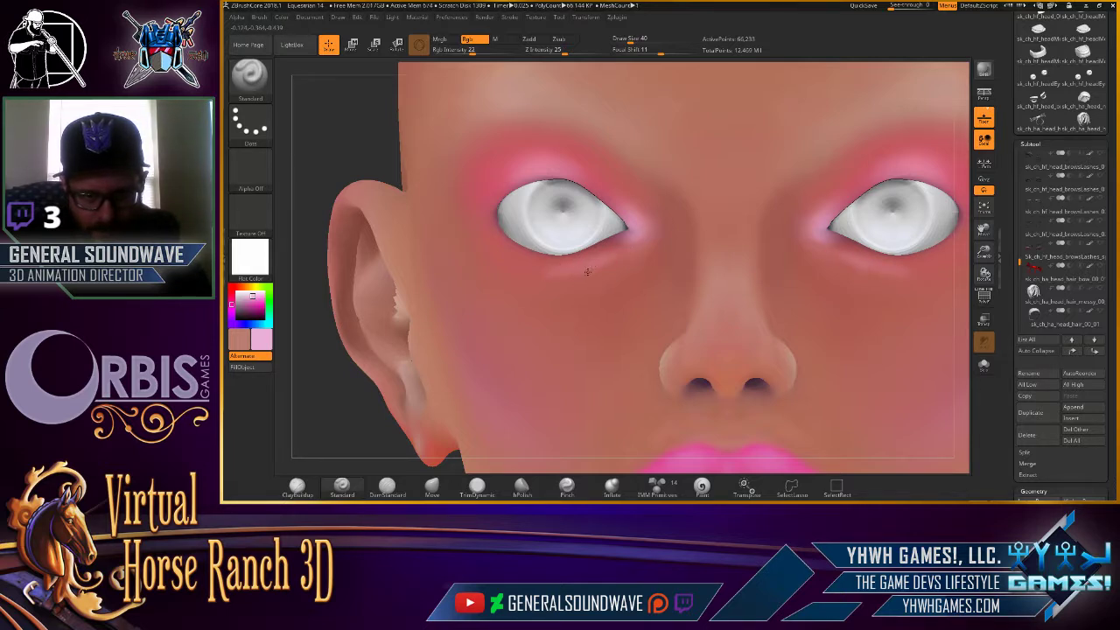
pyautogui.press('shift')
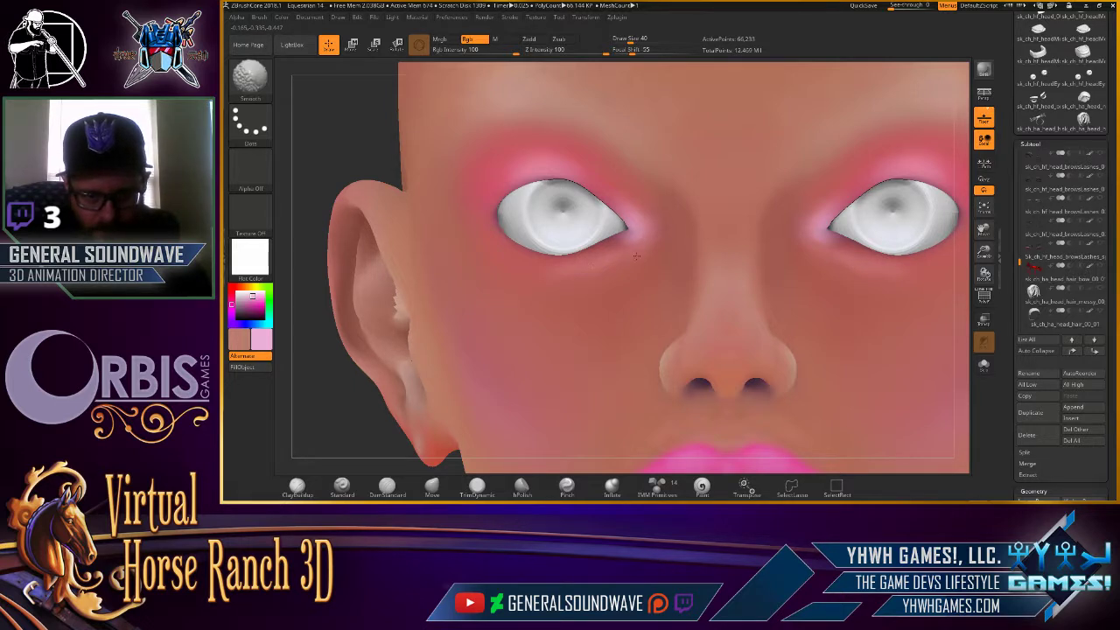
pyautogui.moveTo(254, 302); pyautogui.dragTo(588, 277)
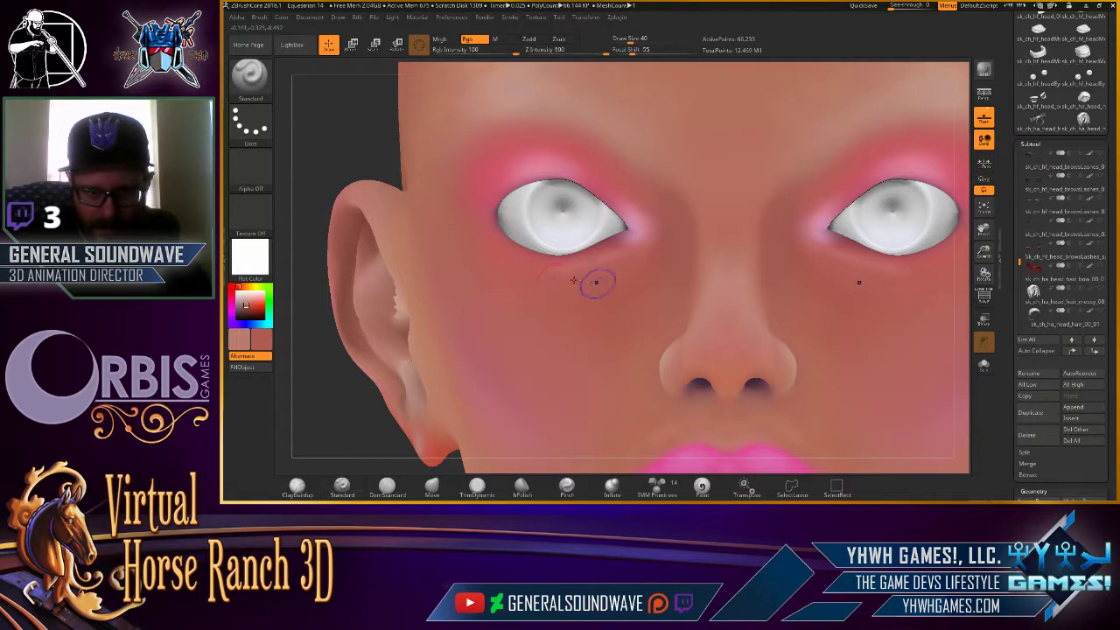
pyautogui.press('shift')
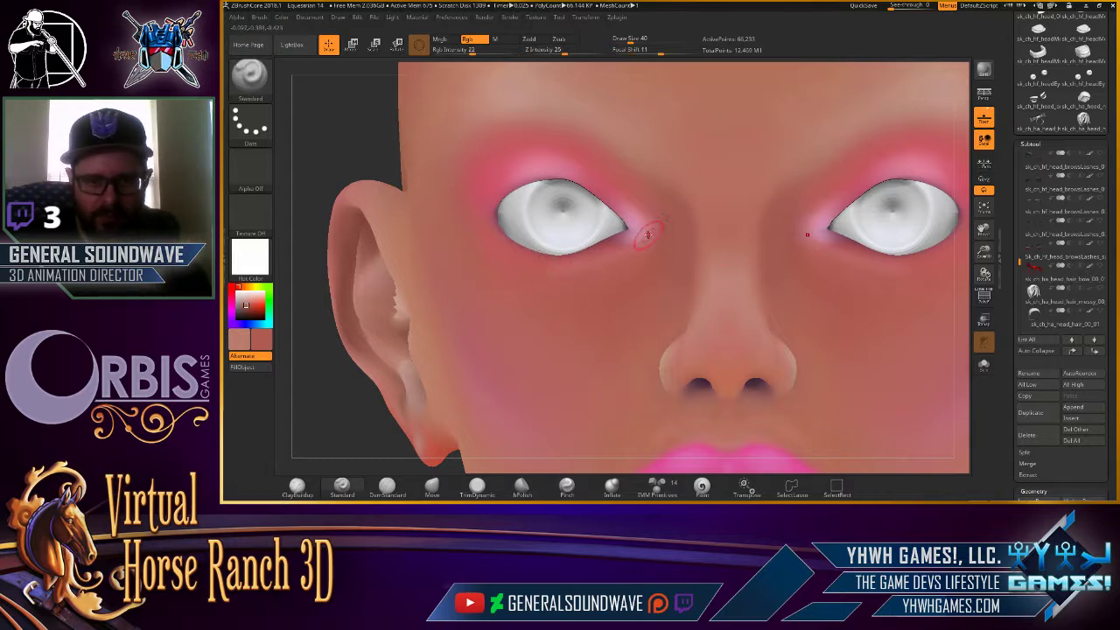
pyautogui.press('shift')
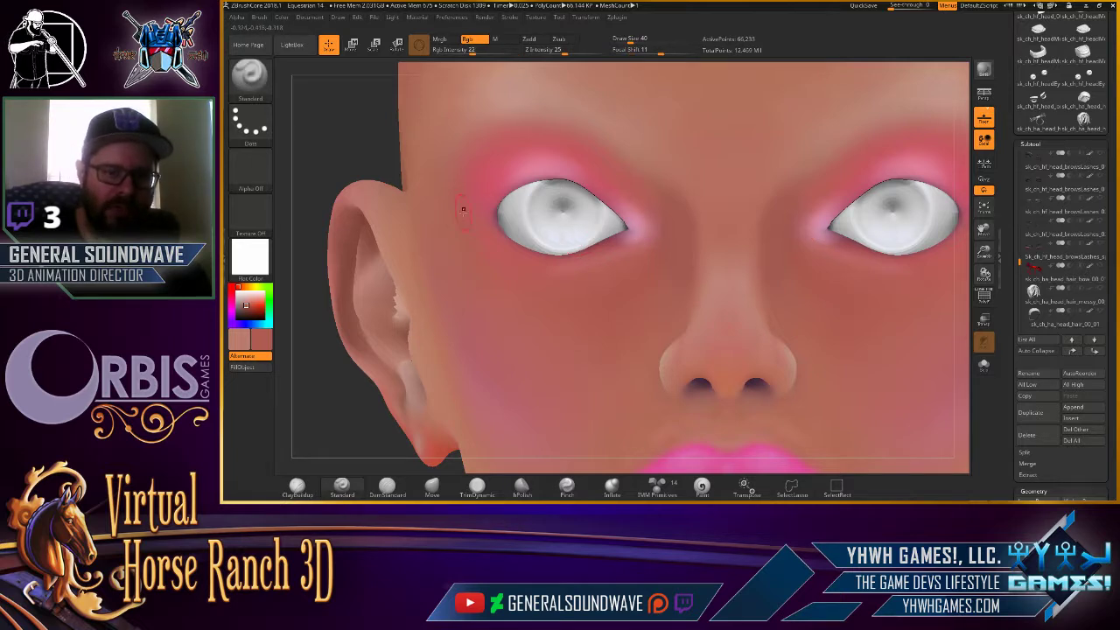
pyautogui.moveTo(250, 302)
pyautogui.mouseDown()
pyautogui.moveTo(495, 166)
pyautogui.moveTo(483, 166)
pyautogui.mouseUp()
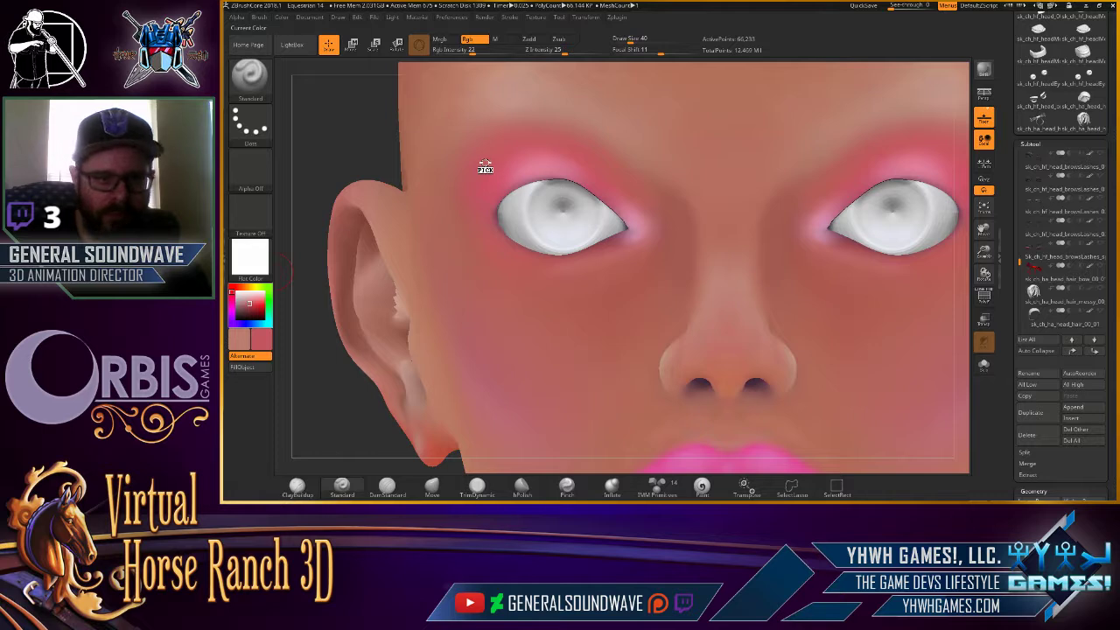
pyautogui.click(268, 337)
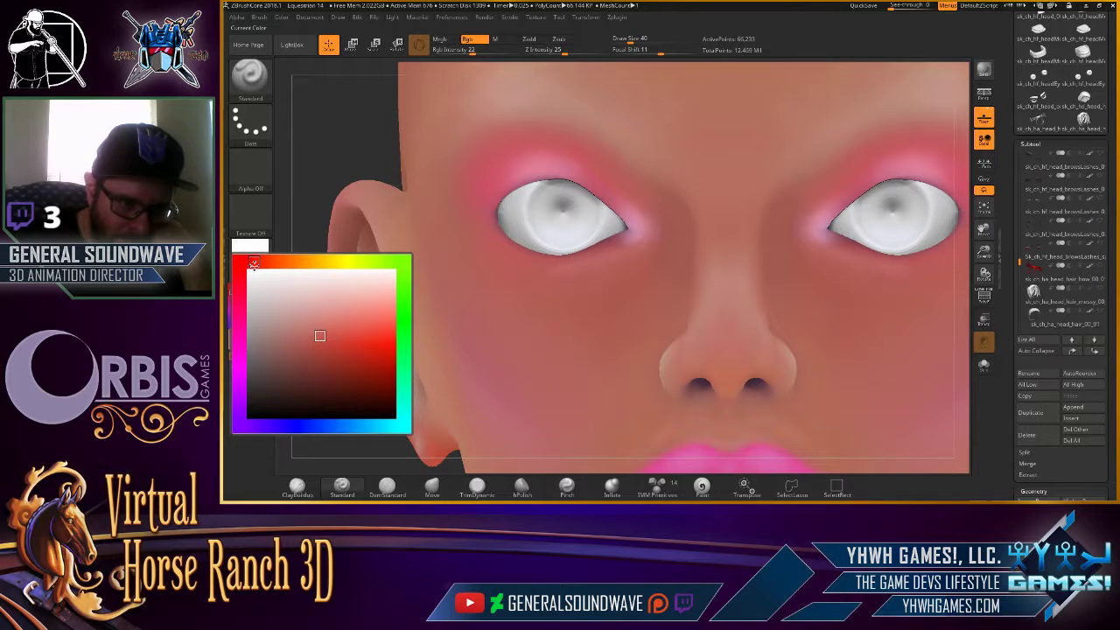
# Pick a deeper brownish red, raise Draw Size to 76 and turn the head three-quarter.
pyautogui.click(316, 363)
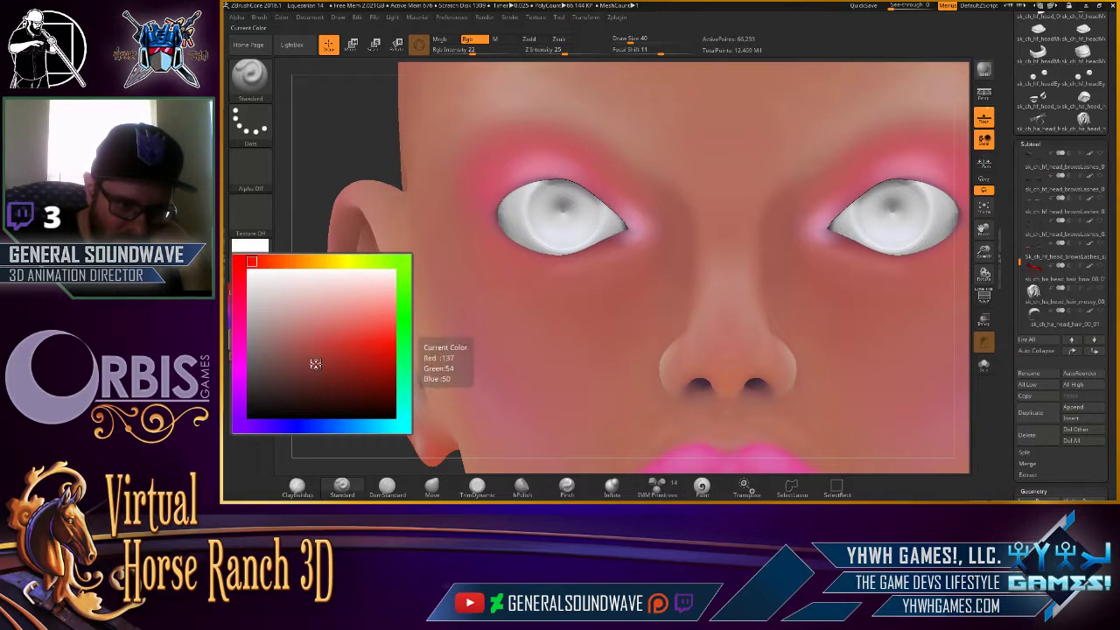
pyautogui.press(']')
pyautogui.press(']')
pyautogui.press(']')
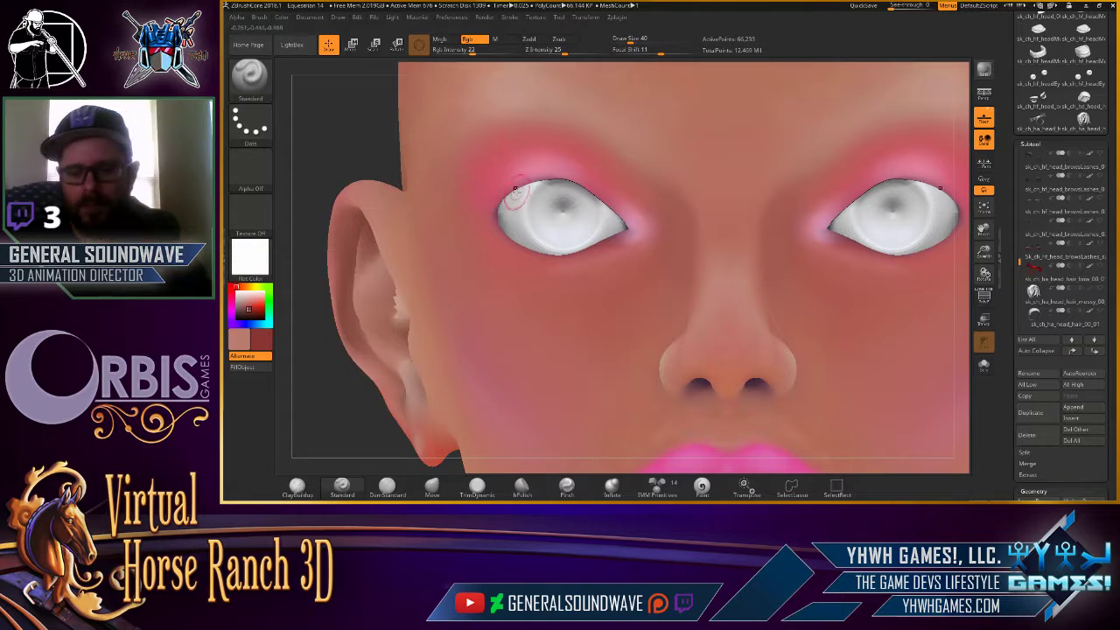
pyautogui.press(']')
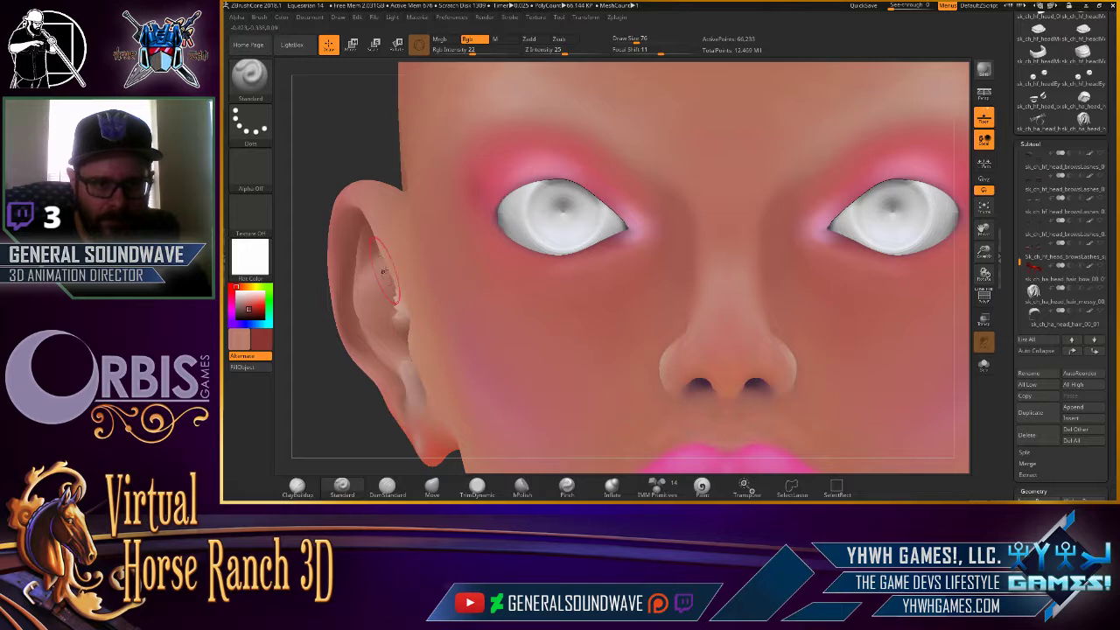
pyautogui.moveTo(509, 221); pyautogui.dragTo(466, 189)
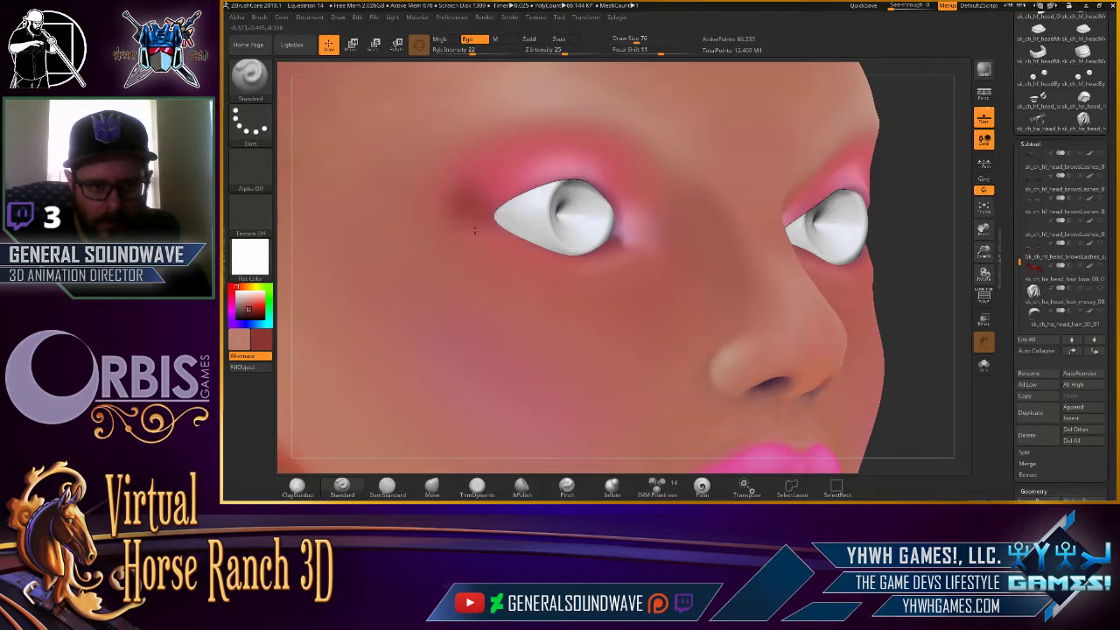
# Smooth the brick-red paint at the inner eye corner, then frame the head front-on.
pyautogui.press('shift')
pyautogui.keyDown('shift'); pyautogui.moveTo(481, 203); pyautogui.dragTo(495, 213); pyautogui.keyUp('shift')
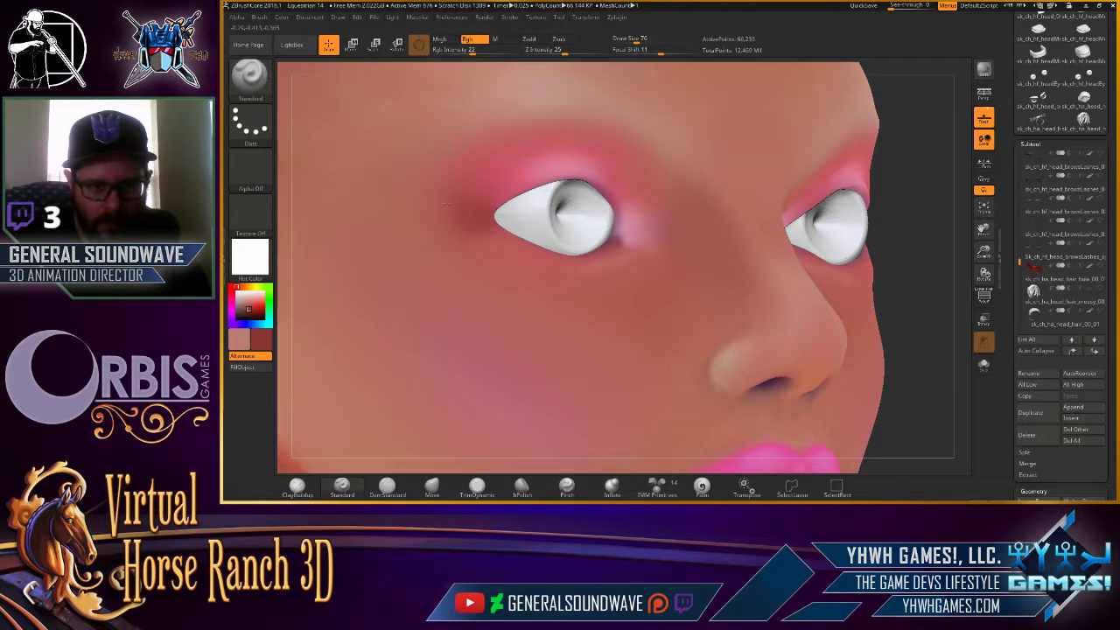
pyautogui.press('shift')
pyautogui.keyDown('shift'); pyautogui.moveTo(497, 217); pyautogui.dragTo(474, 212); pyautogui.keyUp('shift')
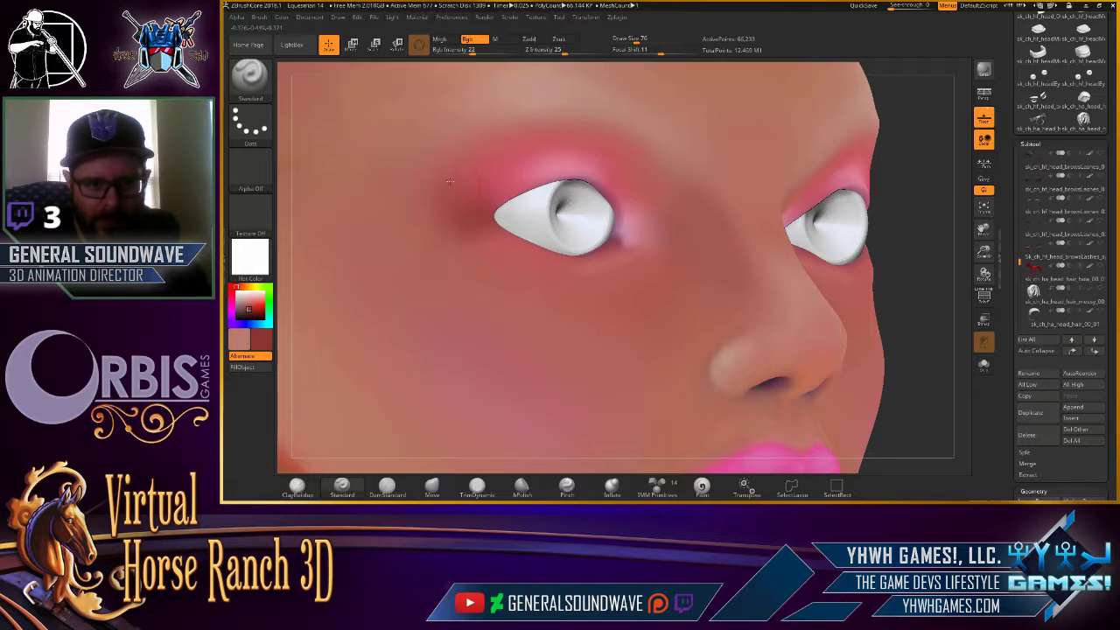
pyautogui.press('shift')
pyautogui.keyDown('shift'); pyautogui.moveTo(488, 247); pyautogui.dragTo(513, 250); pyautogui.keyUp('shift')
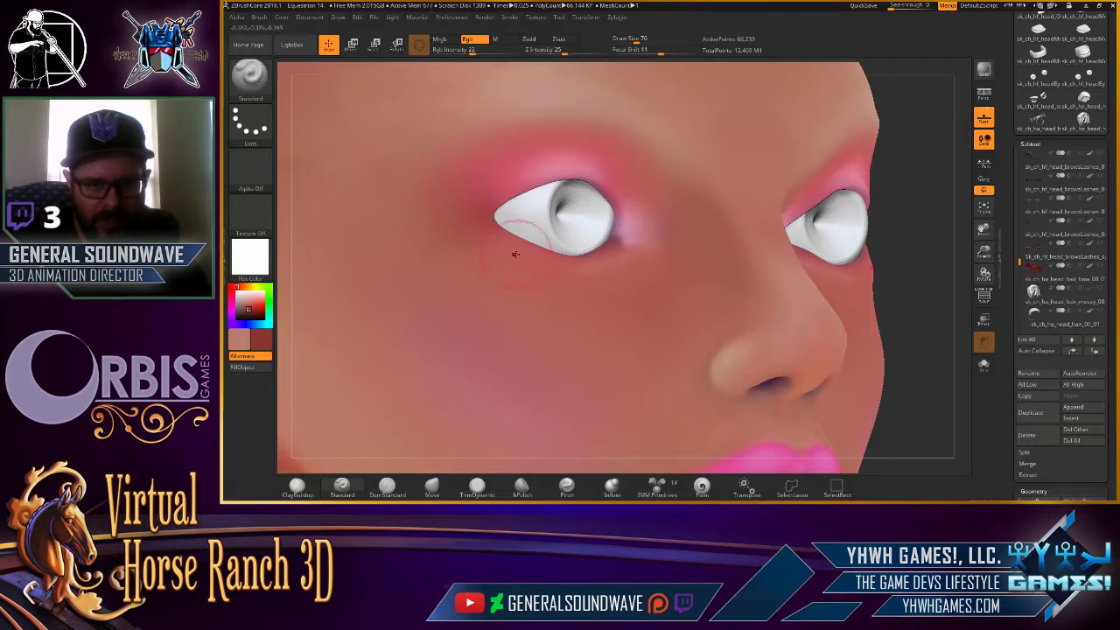
pyautogui.press('f')
pyautogui.keyDown('shift'); pyautogui.moveTo(430, 210); pyautogui.dragTo(435, 208); pyautogui.keyUp('shift')
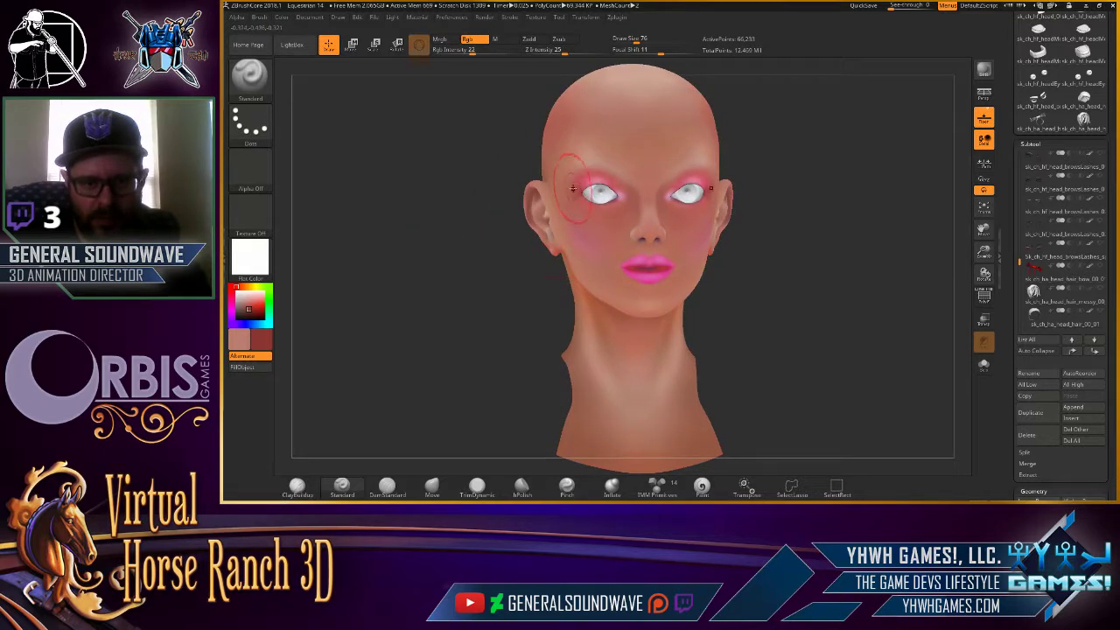
# Pan and turn the head to a front view of both eyes.
pyautogui.moveTo(431, 223)
pyautogui.keyDown('alt'); pyautogui.mouseDown()
pyautogui.moveTo(382, 280)
pyautogui.moveTo(831, 128)
pyautogui.moveTo(677, 274)
pyautogui.mouseUp(); pyautogui.keyUp('alt')
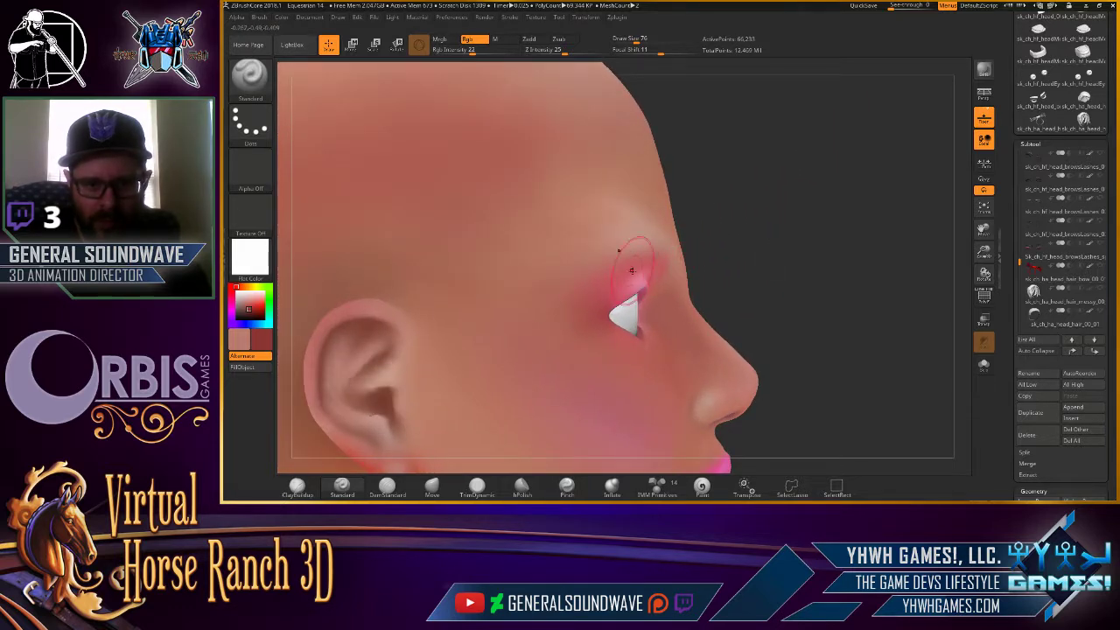
pyautogui.moveTo(676, 274)
pyautogui.mouseDown()
pyautogui.moveTo(722, 274)
pyautogui.moveTo(638, 230)
pyautogui.moveTo(417, 235)
pyautogui.moveTo(457, 213)
pyautogui.mouseUp()
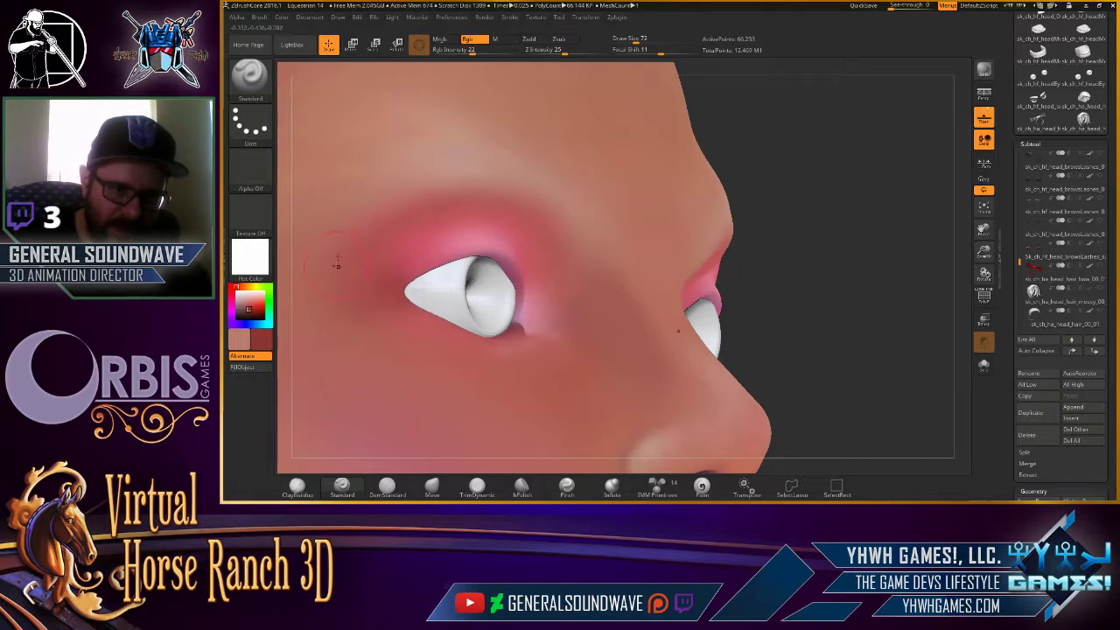
pyautogui.press('shift')
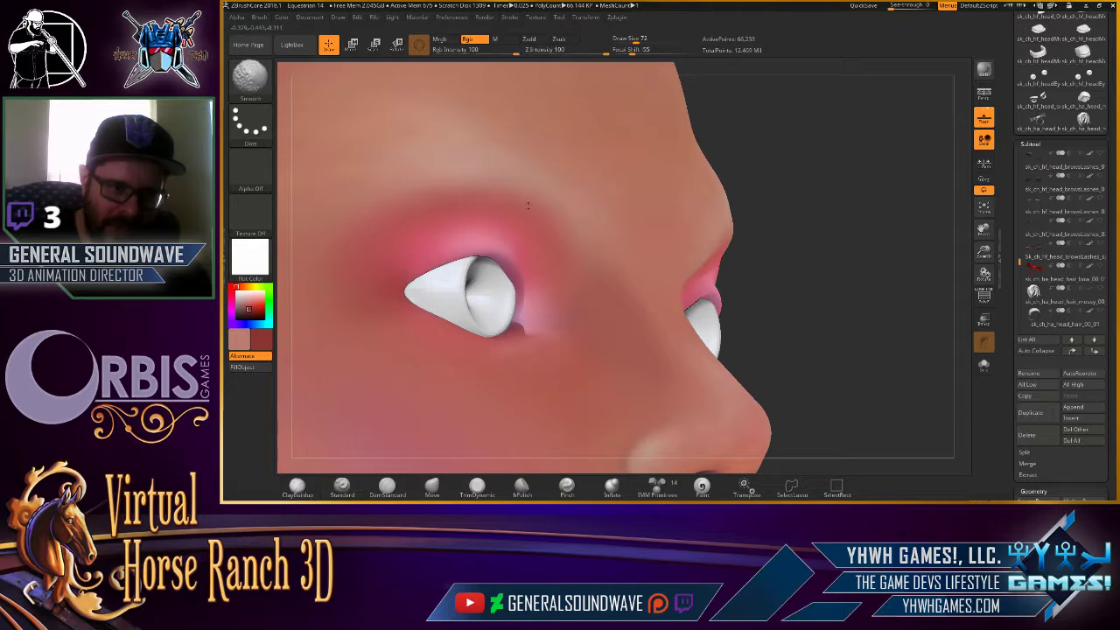
pyautogui.moveTo(595, 233)
pyautogui.mouseDown(button='right')
pyautogui.moveTo(766, 165)
pyautogui.moveTo(450, 220)
pyautogui.mouseUp(button='right')
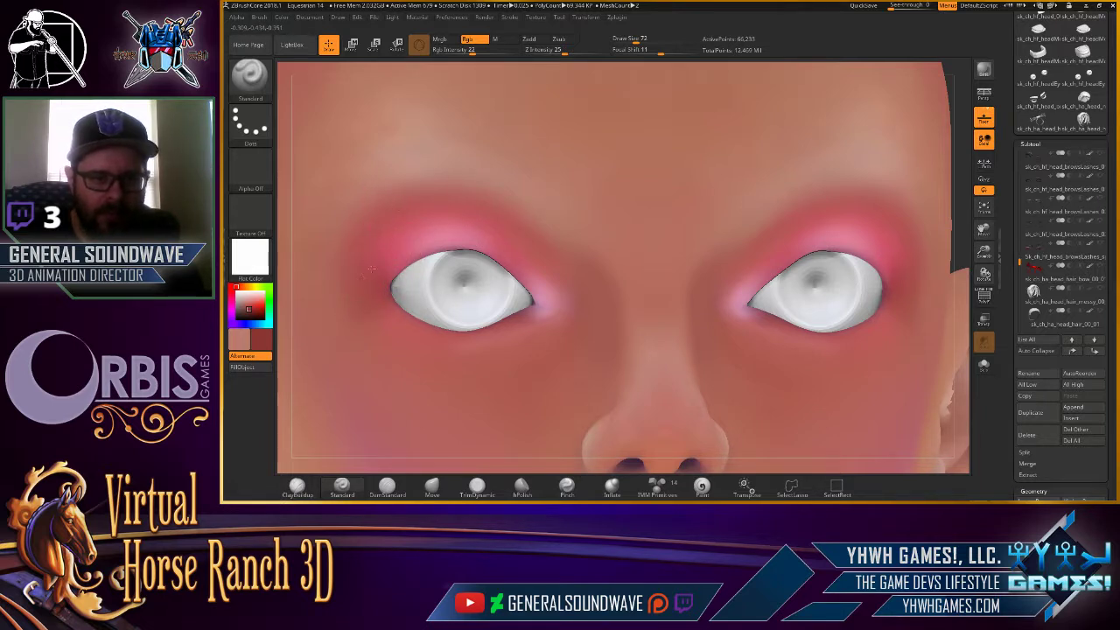
pyautogui.press('shift')
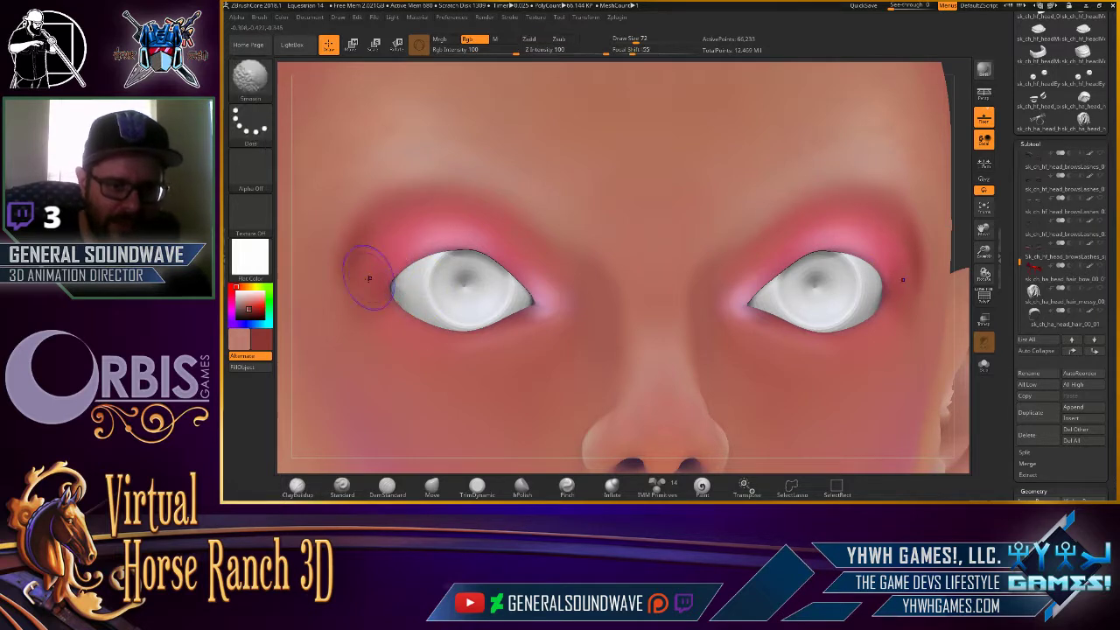
# Smooth the pink eyeshadow around the left eye corner and over the brow.
pyautogui.keyDown('shift'); pyautogui.moveTo(370, 280); pyautogui.dragTo(367, 241); pyautogui.keyUp('shift')
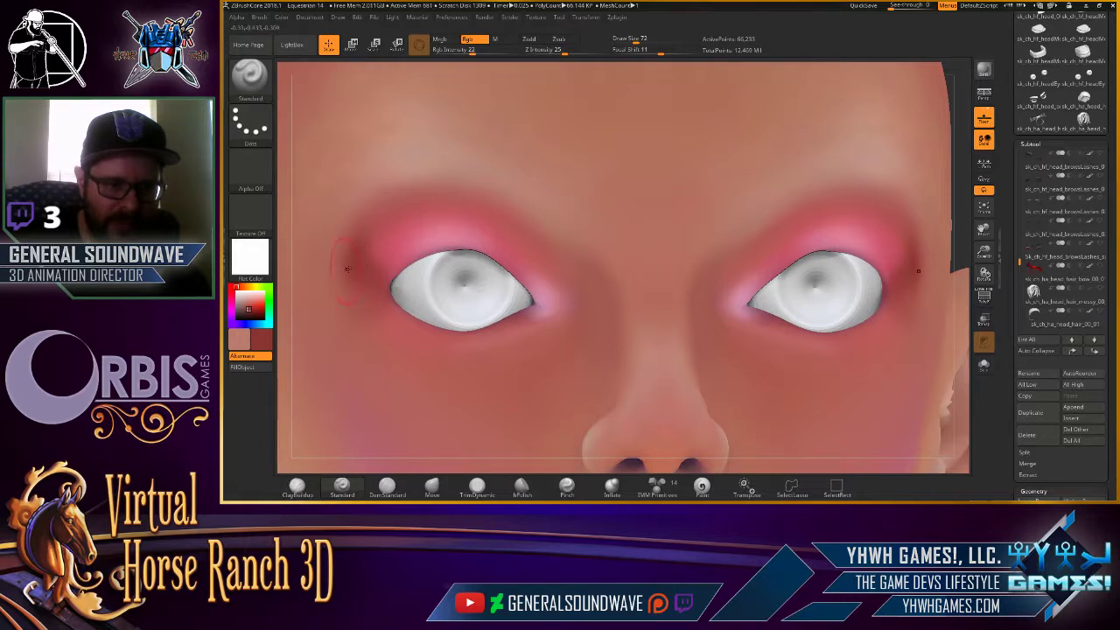
pyautogui.moveTo(346, 269)
pyautogui.keyDown('shift'); pyautogui.mouseDown()
pyautogui.moveTo(365, 267)
pyautogui.moveTo(365, 251)
pyautogui.mouseUp(); pyautogui.keyUp('shift')
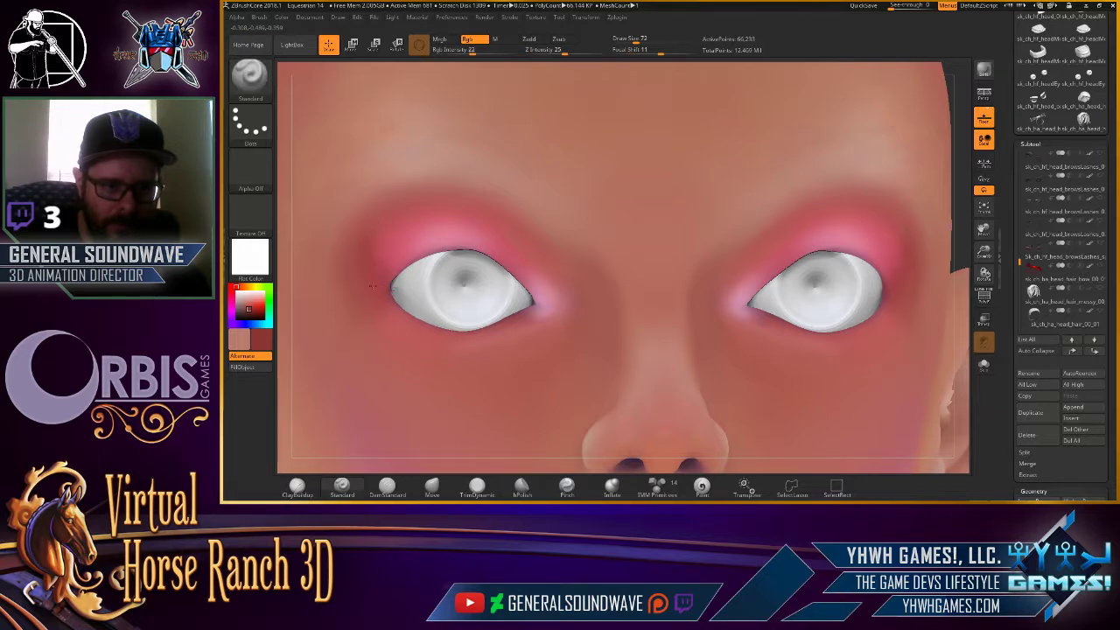
pyautogui.keyDown('shift'); pyautogui.moveTo(363, 260); pyautogui.dragTo(375, 283); pyautogui.keyUp('shift')
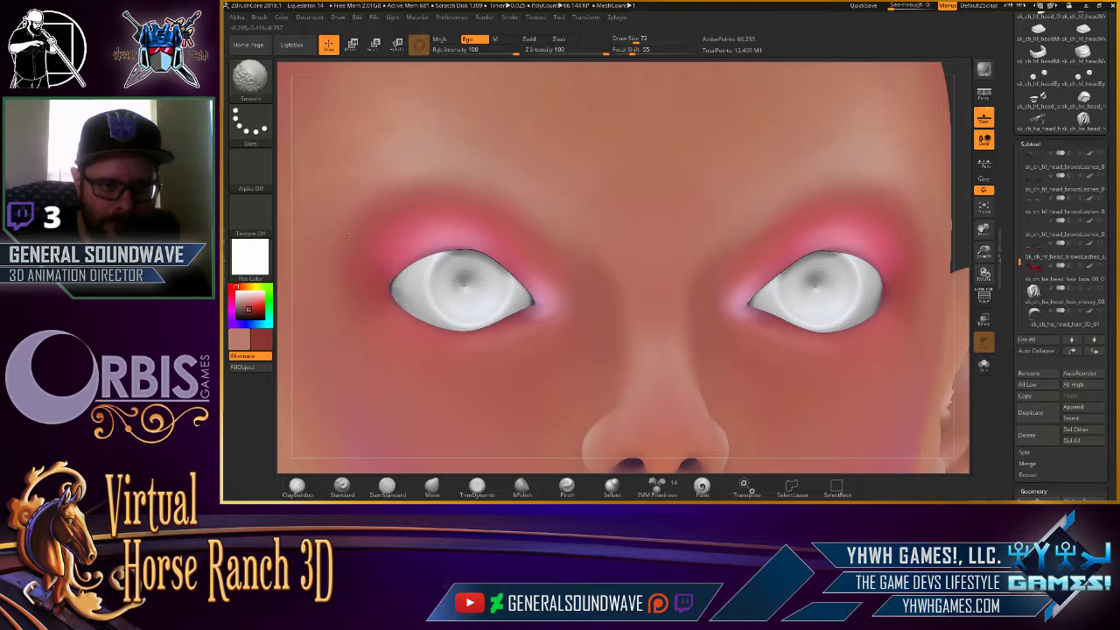
pyautogui.keyDown('shift'); pyautogui.moveTo(503, 173); pyautogui.dragTo(533, 195); pyautogui.keyUp('shift')
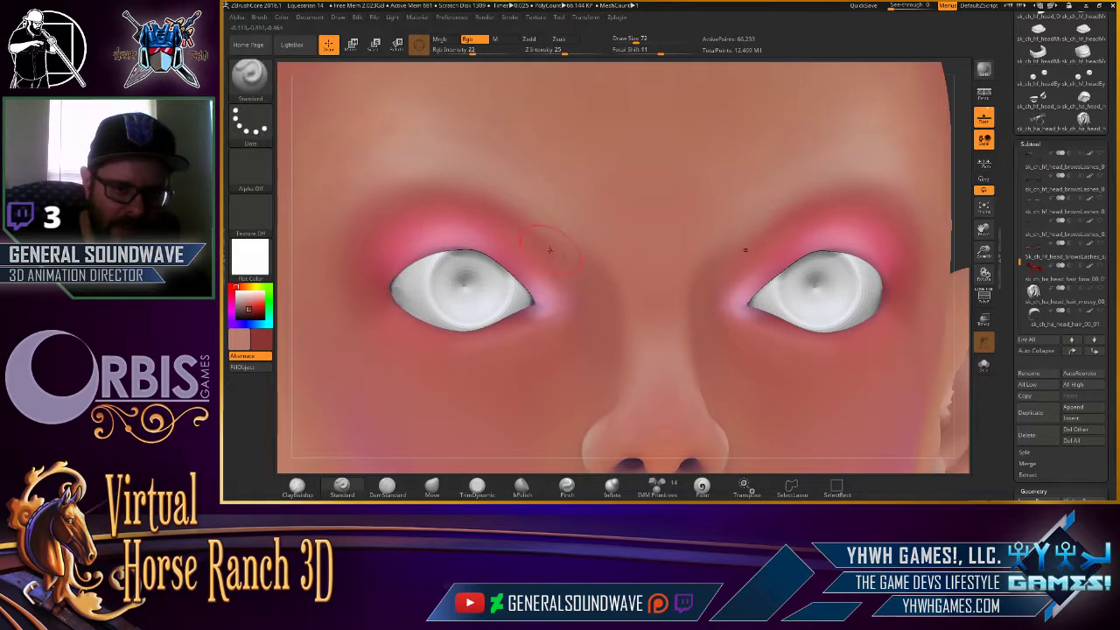
pyautogui.keyDown('shift'); pyautogui.moveTo(550, 250); pyautogui.dragTo(490, 204); pyautogui.keyUp('shift')
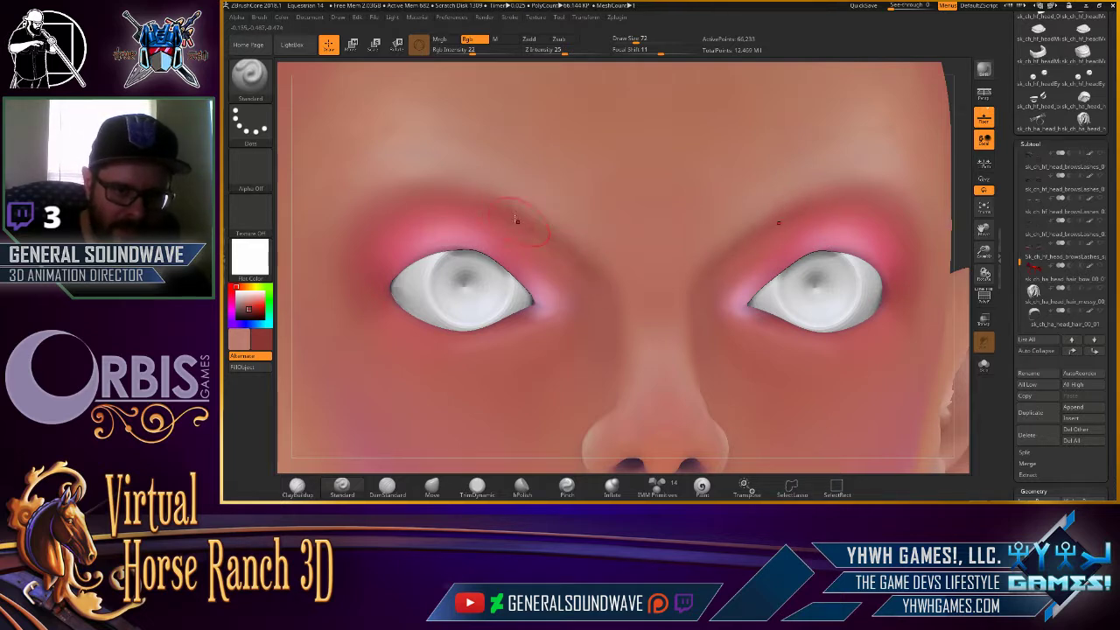
pyautogui.press('shift')
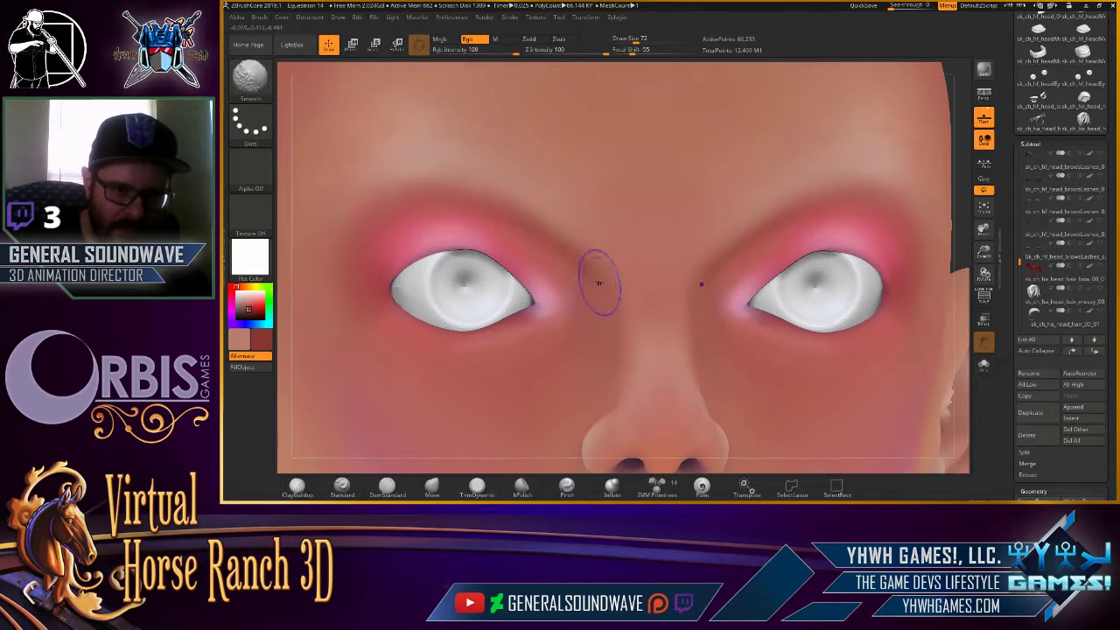
pyautogui.press('shift')
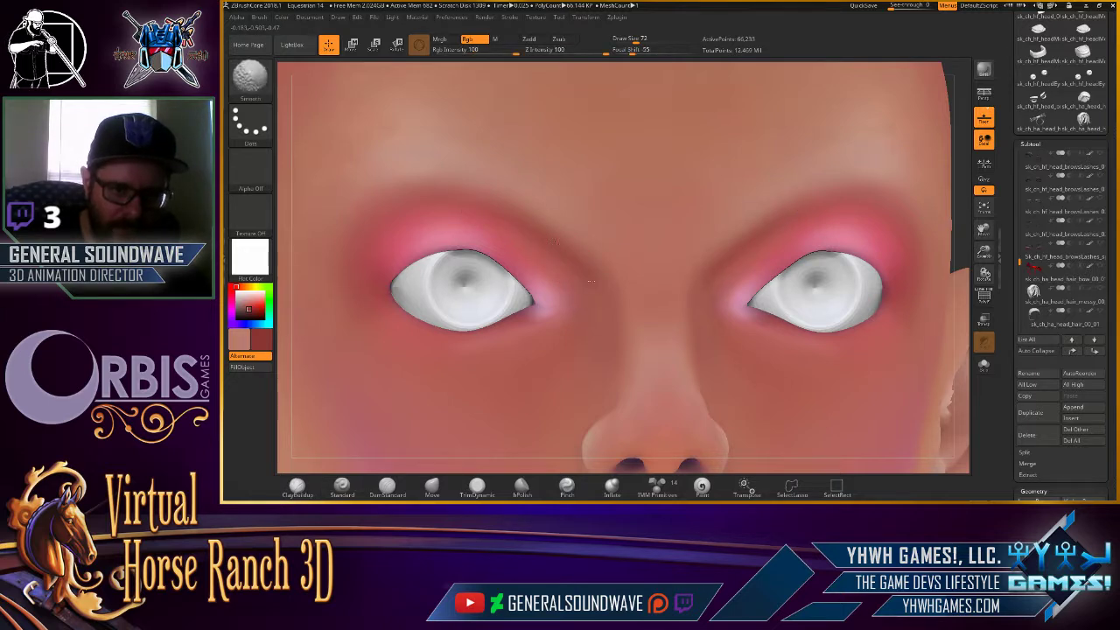
# Review the painted head from front, side and close up, then bring up the Chrome makeup references.
pyautogui.press('f')
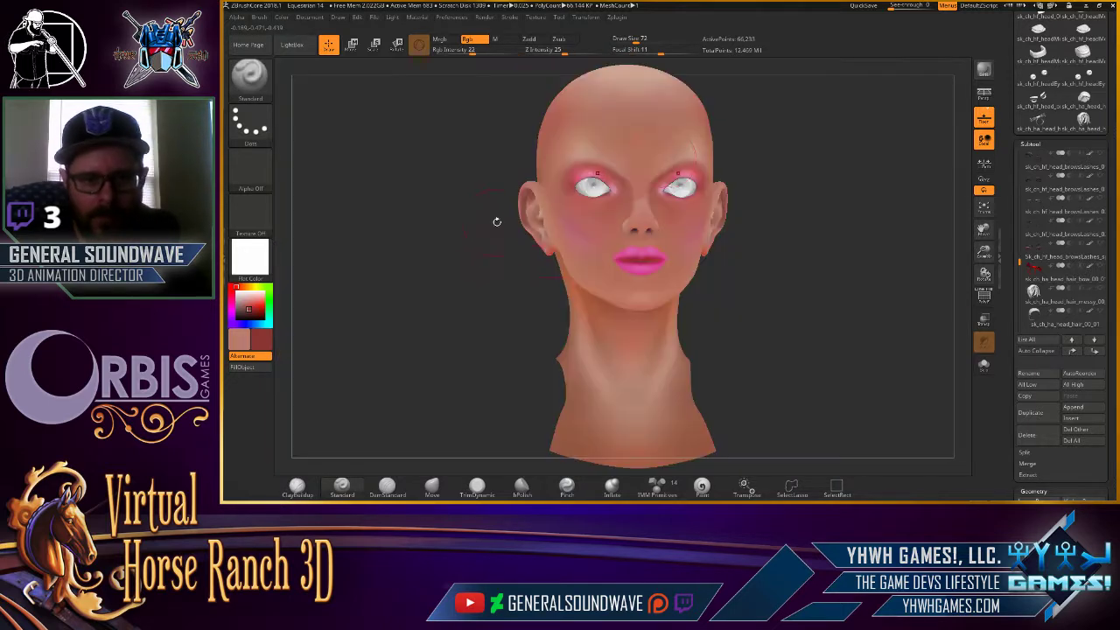
pyautogui.moveTo(770, 131); pyautogui.dragTo(577, 254)
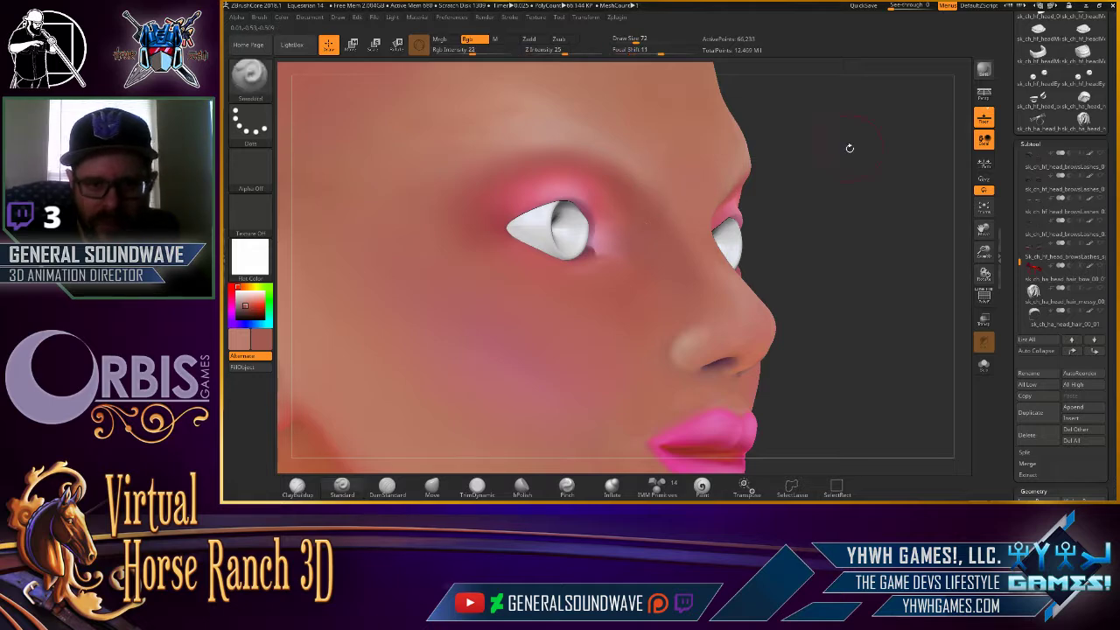
pyautogui.moveTo(849, 145)
pyautogui.mouseDown()
pyautogui.moveTo(822, 140)
pyautogui.moveTo(815, 147)
pyautogui.moveTo(833, 153)
pyautogui.moveTo(793, 159)
pyautogui.mouseUp()
pyautogui.press('f')
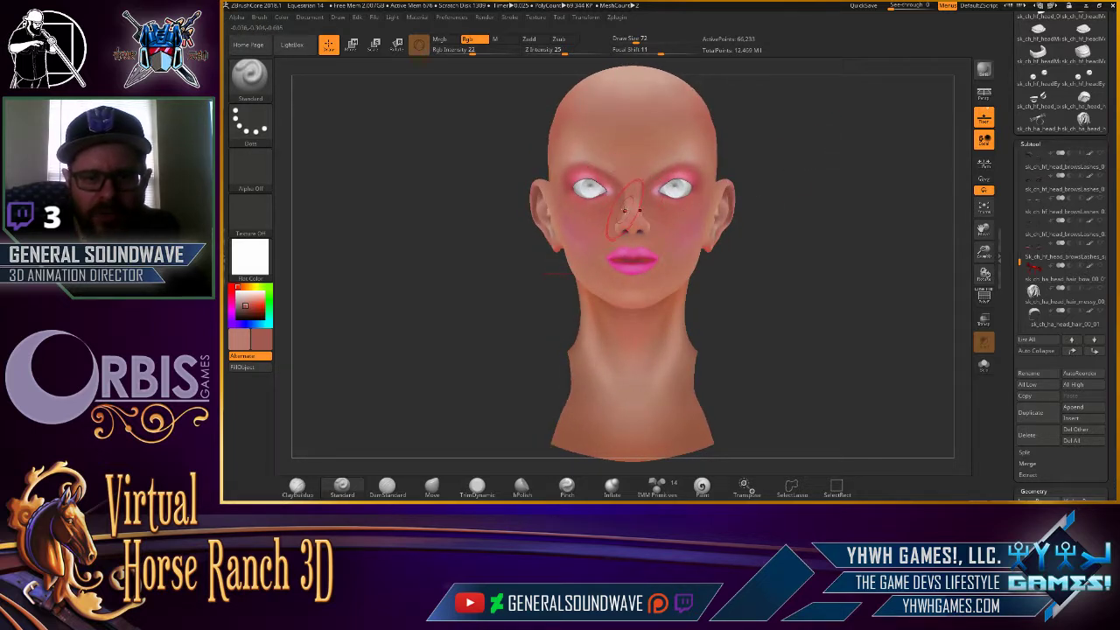
pyautogui.keyDown('alt'); pyautogui.moveTo(779, 142); pyautogui.dragTo(603, 249); pyautogui.keyUp('alt')
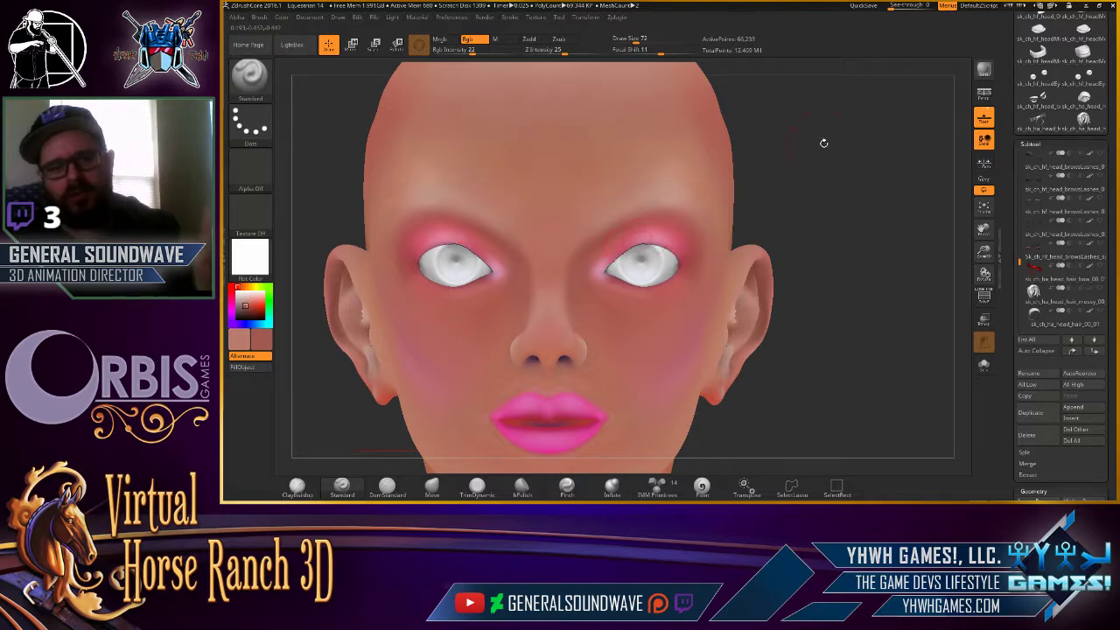
pyautogui.moveTo(825, 142)
pyautogui.mouseDown()
pyautogui.moveTo(849, 153)
pyautogui.moveTo(771, 152)
pyautogui.moveTo(782, 150)
pyautogui.mouseUp()
pyautogui.hotkey('alt', 'Tab')
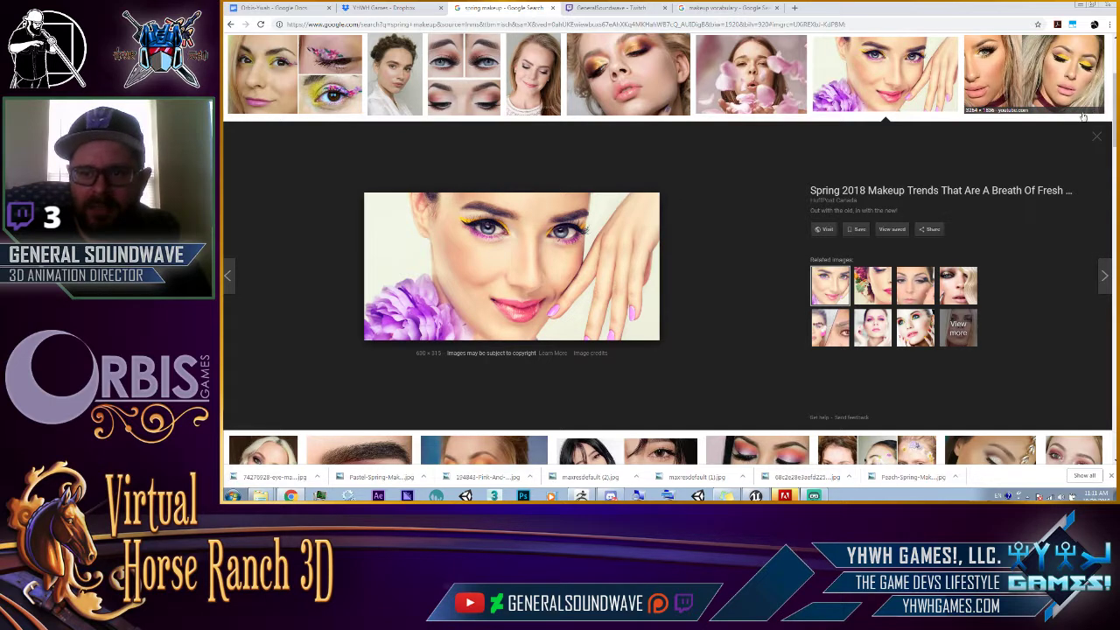
# View the enlarged contour-face chart in Discord, then return to the frontal ZBrush head.
pyautogui.hotkey('alt', 'Tab')
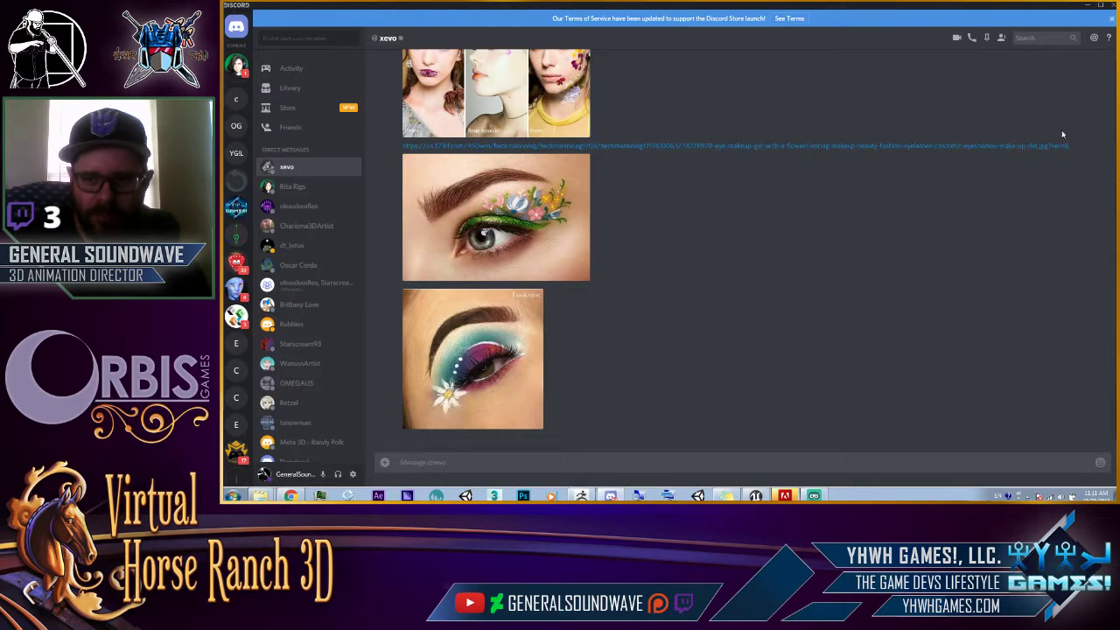
pyautogui.scroll(5, 679, 247)
pyautogui.scroll(3, 679, 246)
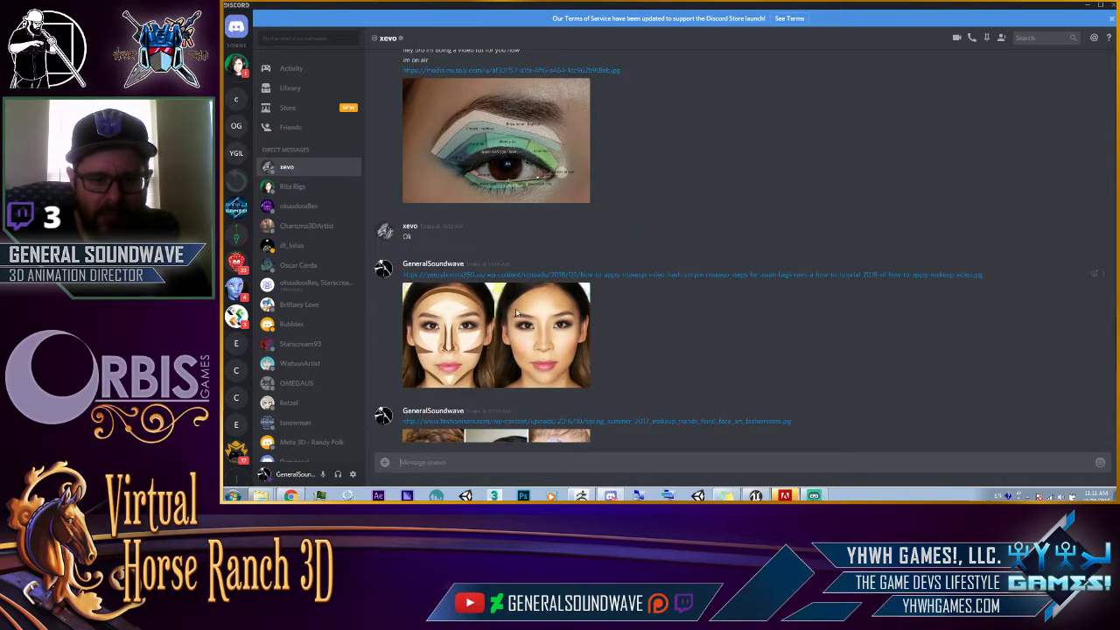
pyautogui.click(516, 313)
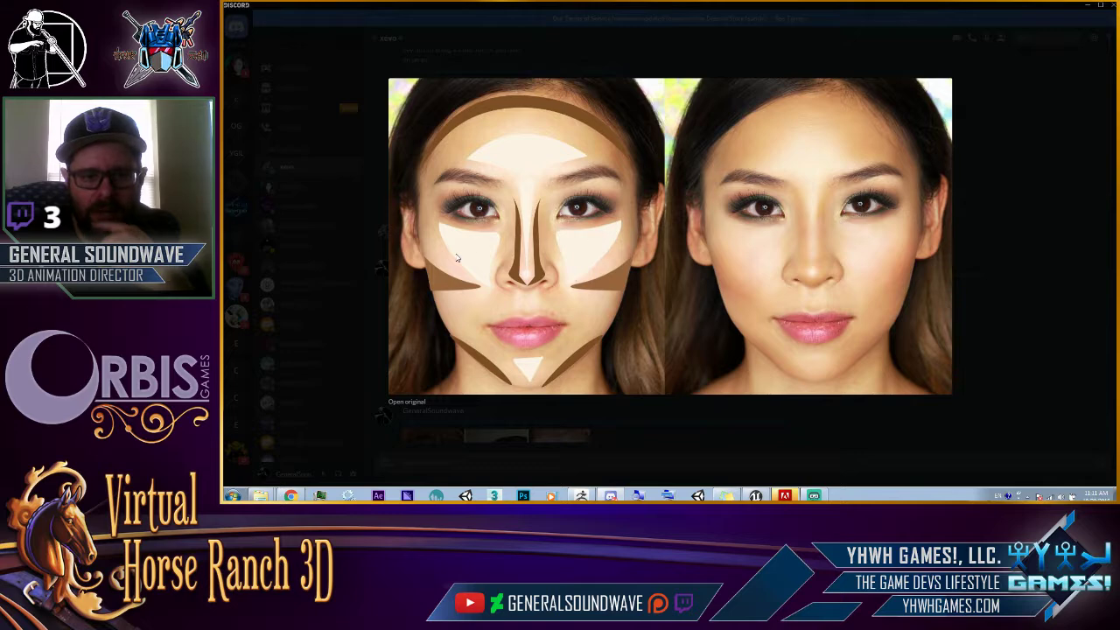
pyautogui.hotkey('alt', 'Tab')
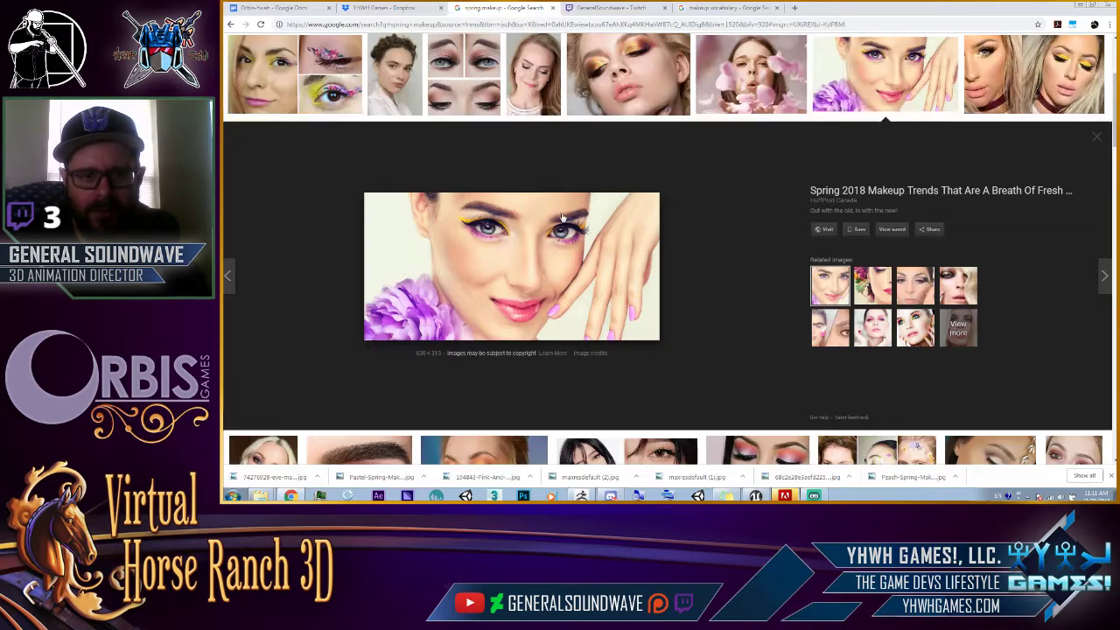
pyautogui.hotkey('alt', 'Tab')
pyautogui.moveTo(665, 187); pyautogui.dragTo(738, 187)
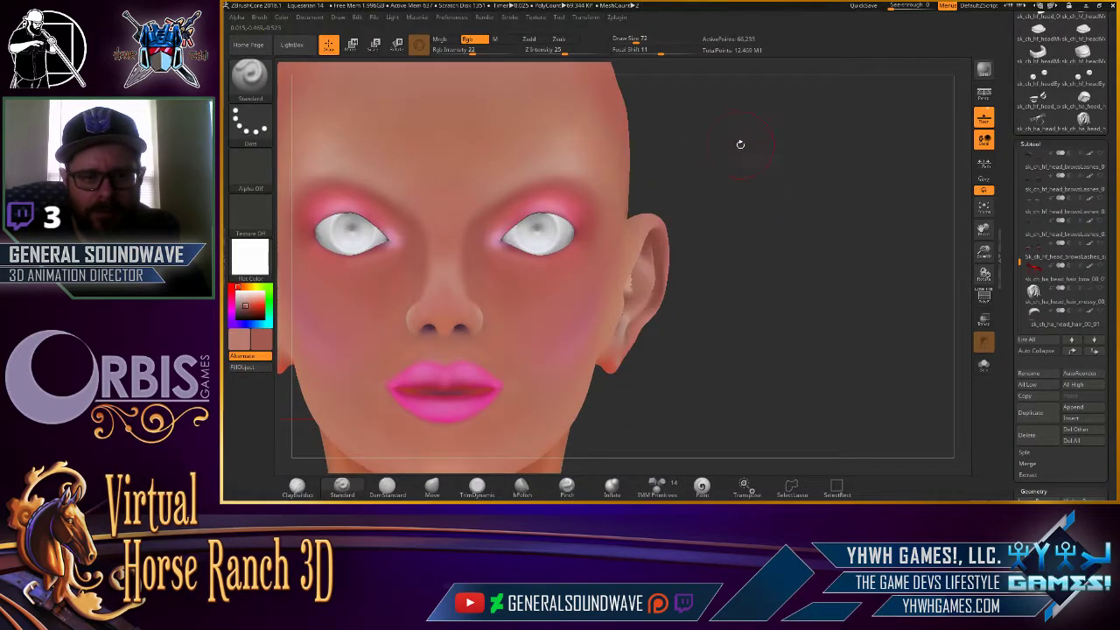
# Sample the forehead skin tone, shrink Draw Size to 52, and paint and smooth the forehead.
pyautogui.press('c')
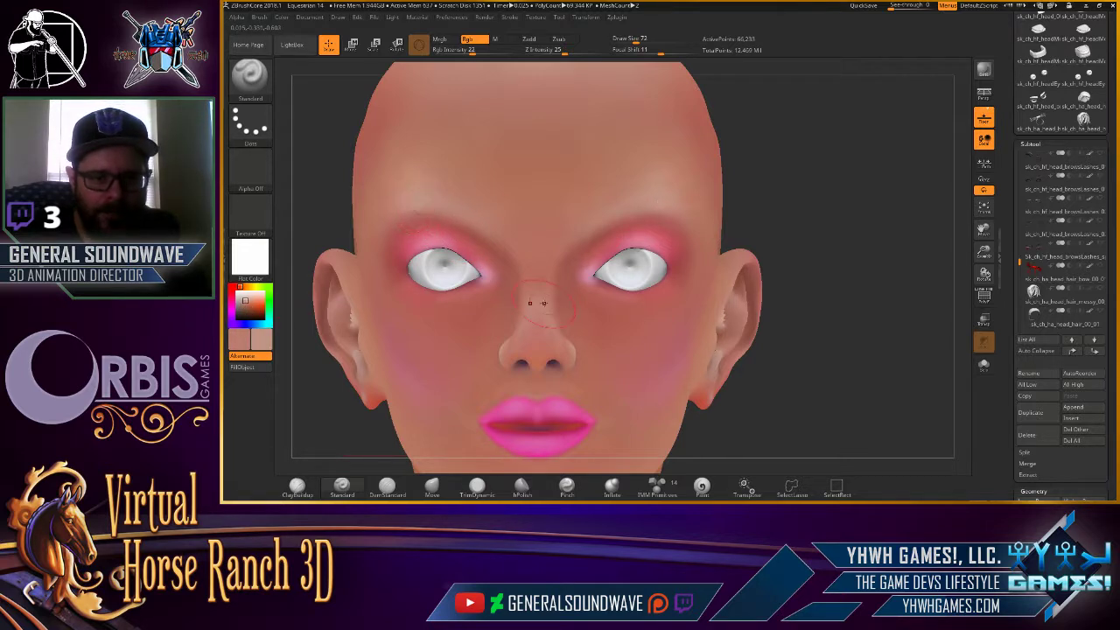
pyautogui.press('[')
pyautogui.press('[')
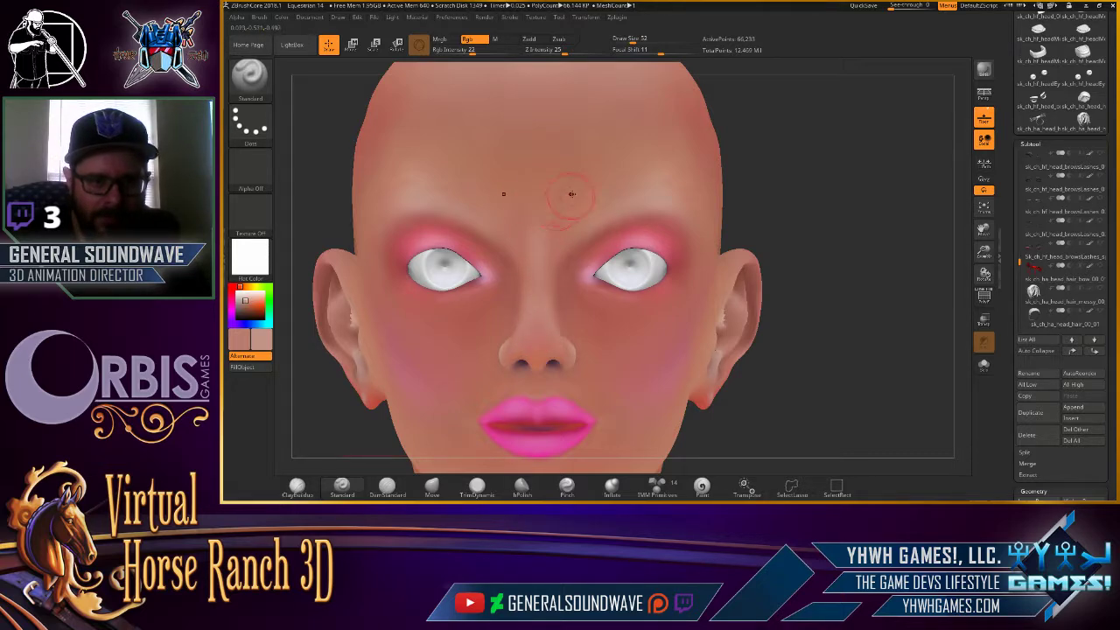
pyautogui.hotkey('alt', 'Tab')
pyautogui.hotkey('alt', 'Tab')
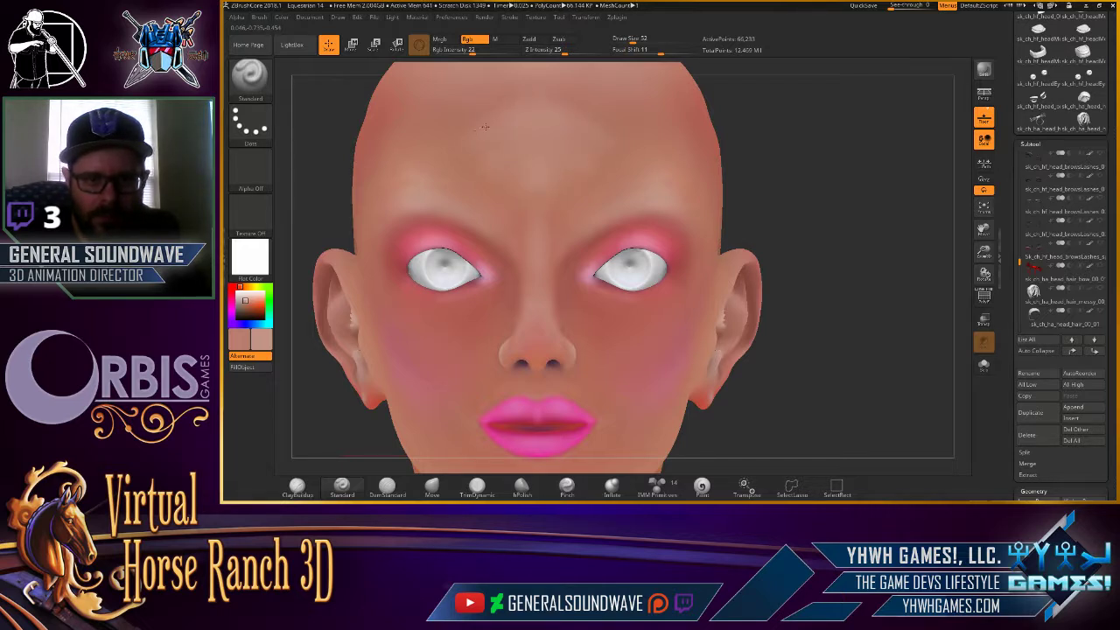
pyautogui.press('shift')
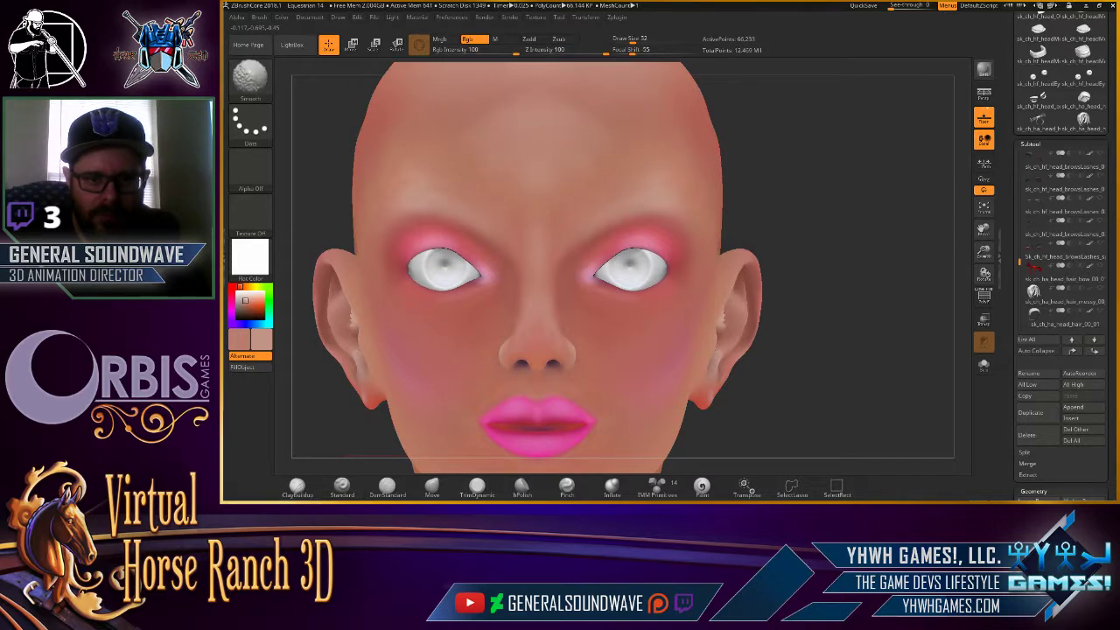
pyautogui.press('shift')
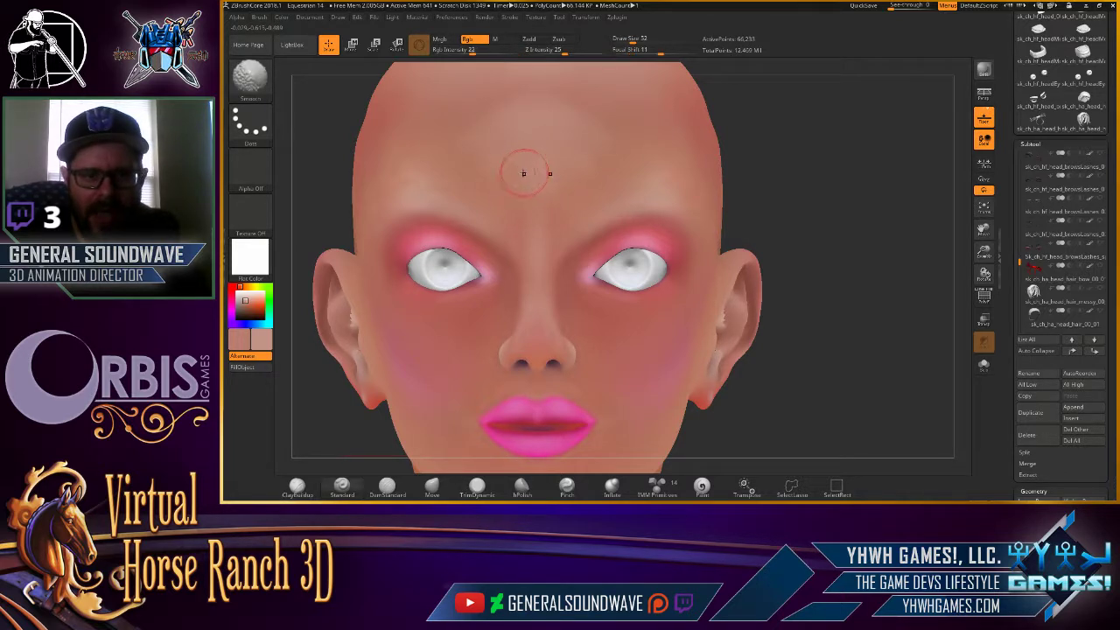
pyautogui.press('shift')
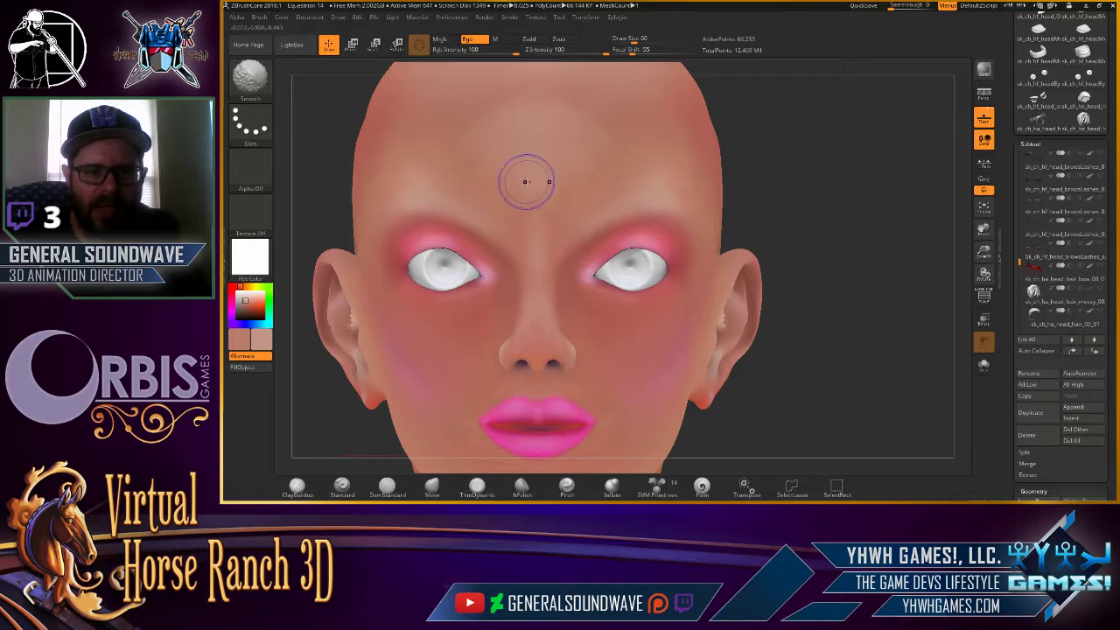
pyautogui.press('space')
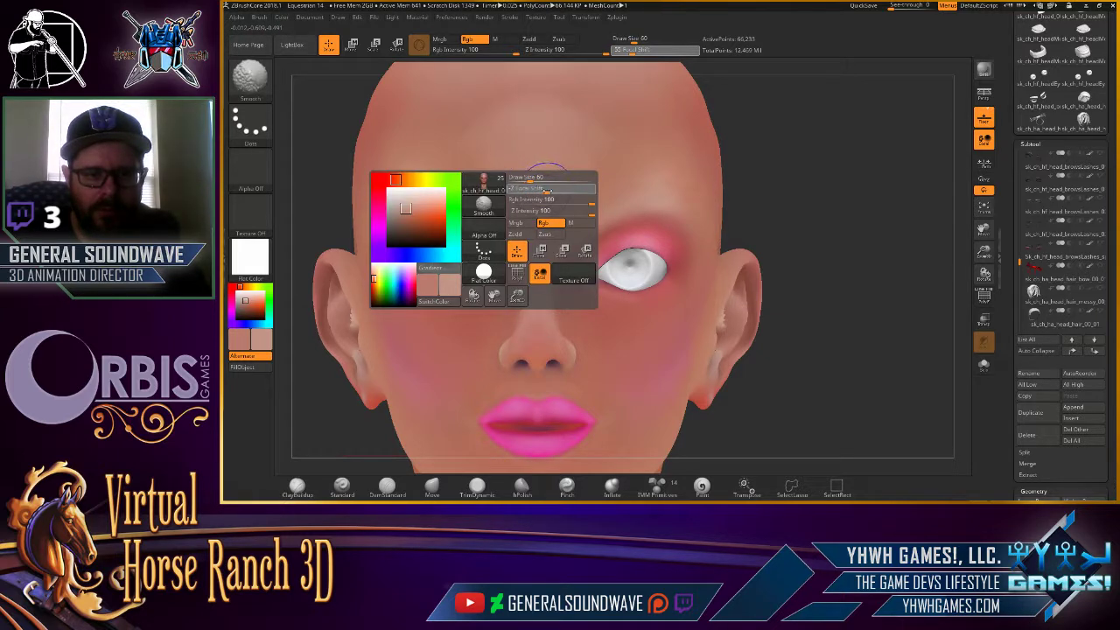
# Adjust Focal Shift and smooth the forehead skin colour, checking it from side and front.
pyautogui.moveTo(547, 188); pyautogui.dragTo(539, 189)
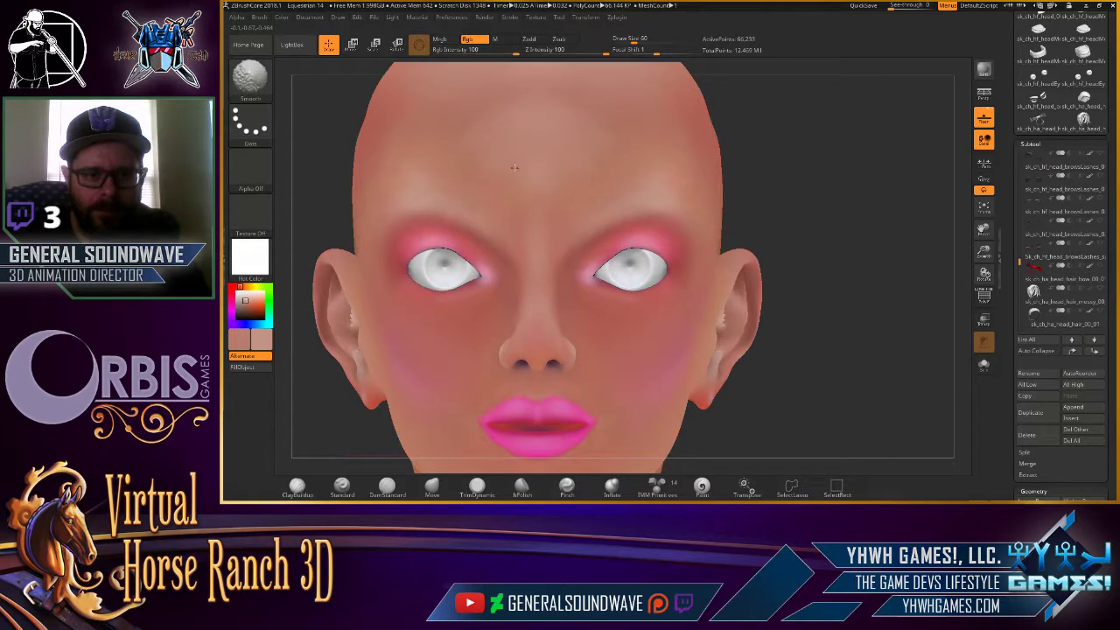
pyautogui.moveTo(793, 130); pyautogui.dragTo(784, 134)
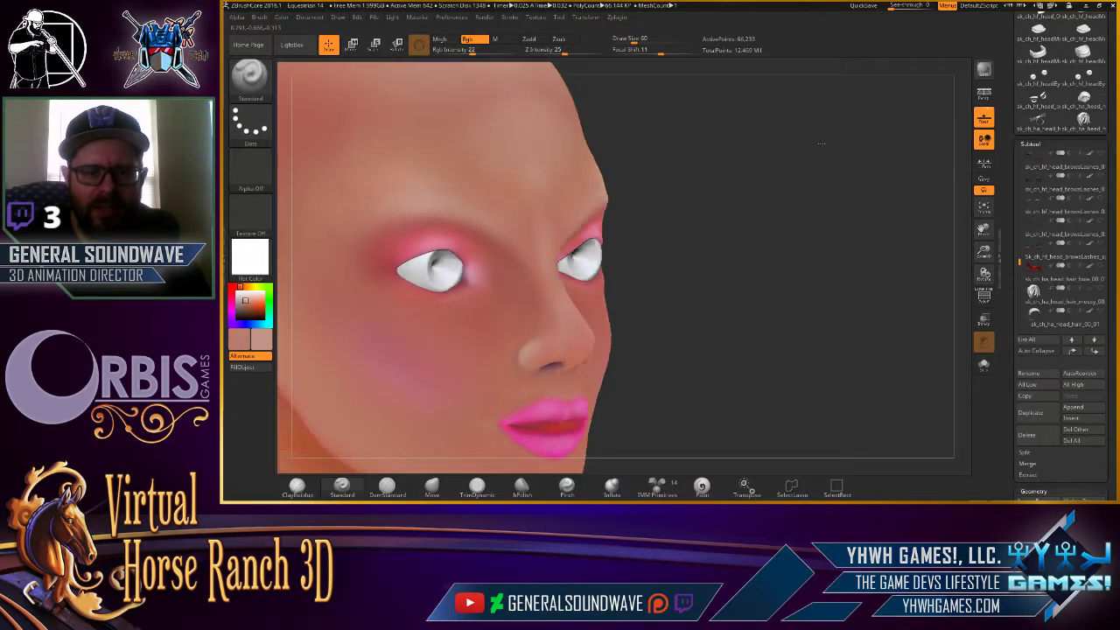
pyautogui.press('shift')
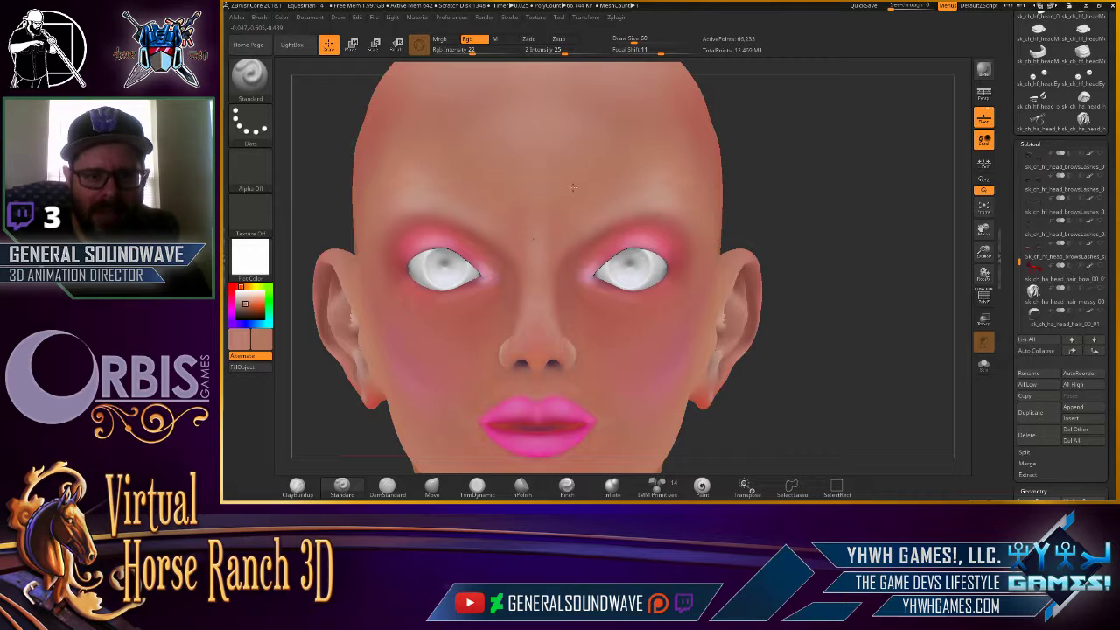
pyautogui.moveTo(753, 171)
pyautogui.mouseDown()
pyautogui.moveTo(774, 157)
pyautogui.moveTo(545, 272)
pyautogui.mouseUp()
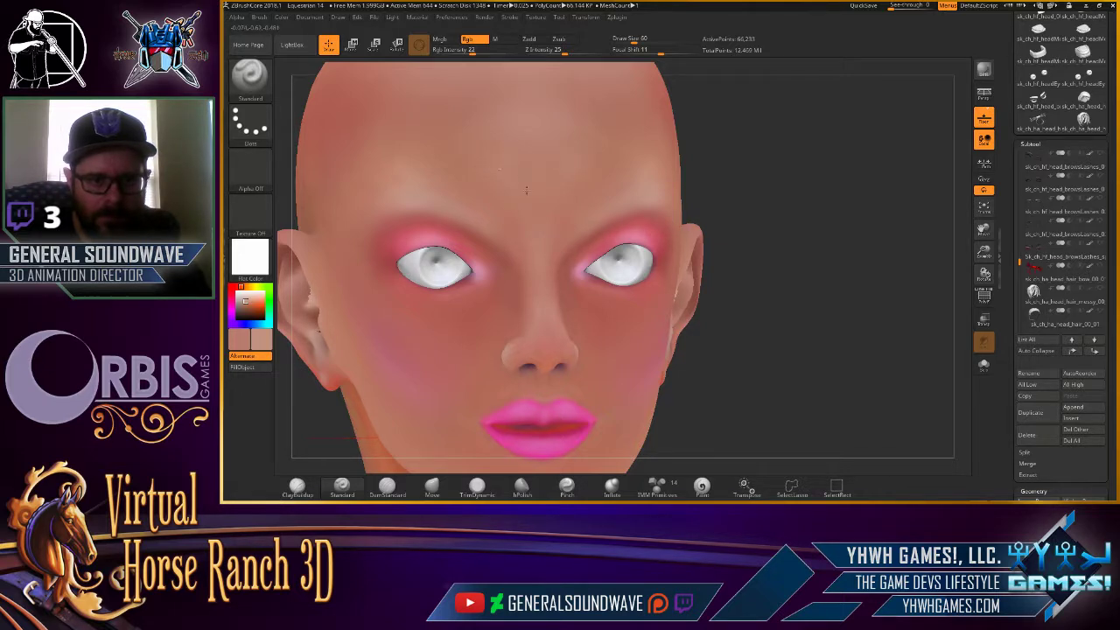
pyautogui.keyDown('shift'); pyautogui.moveTo(541, 137); pyautogui.dragTo(534, 144, button='right'); pyautogui.keyUp('shift')
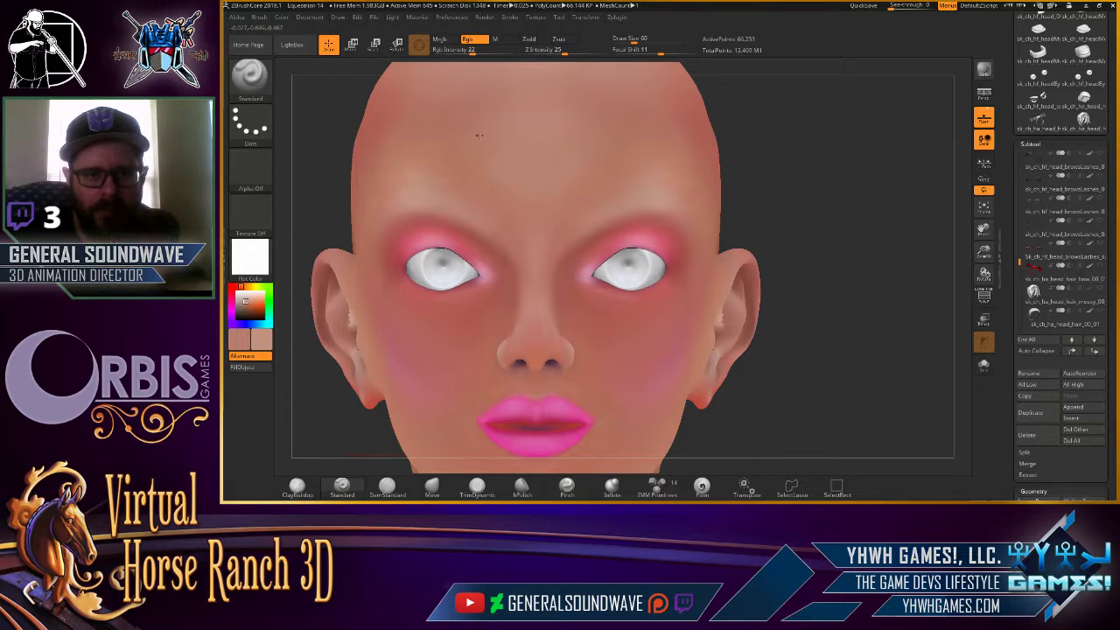
pyautogui.press('shift')
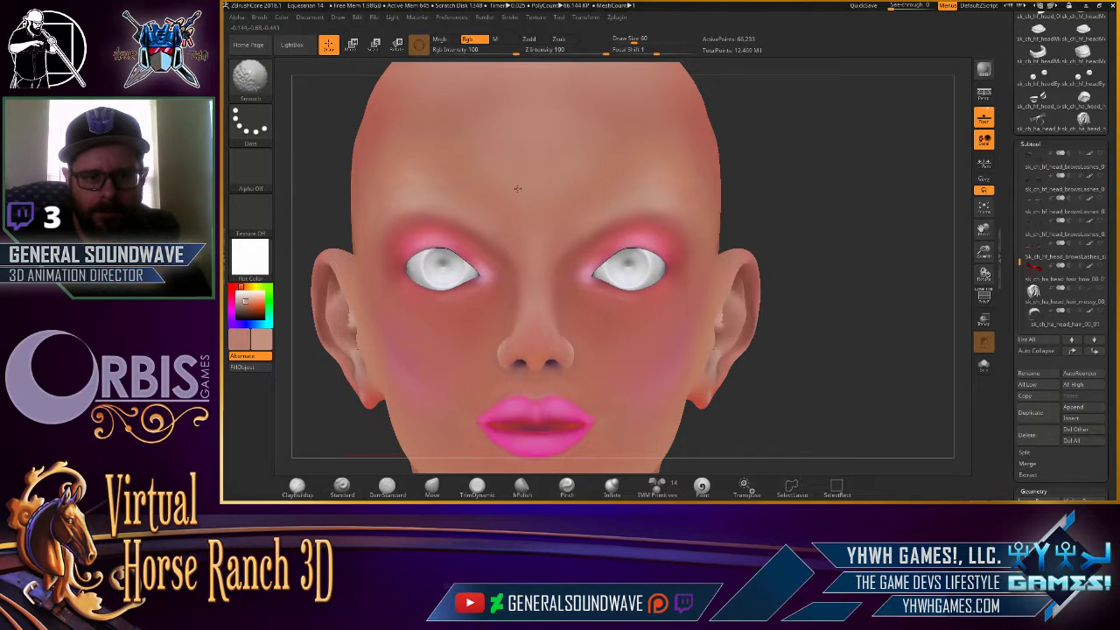
pyautogui.moveTo(750, 143); pyautogui.dragTo(519, 185)
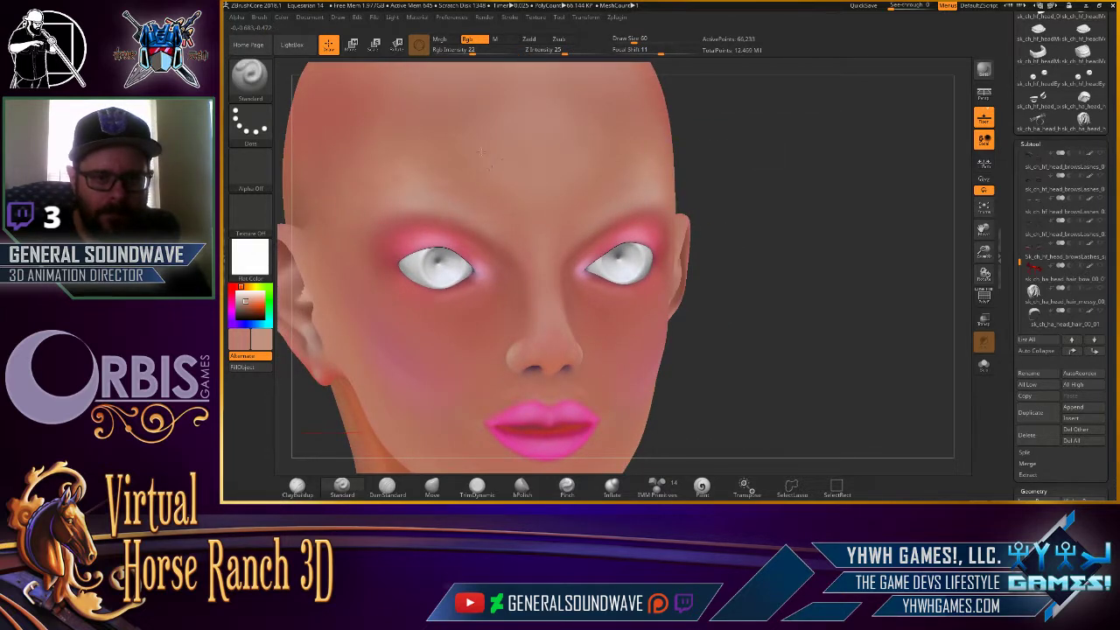
pyautogui.press('shift')
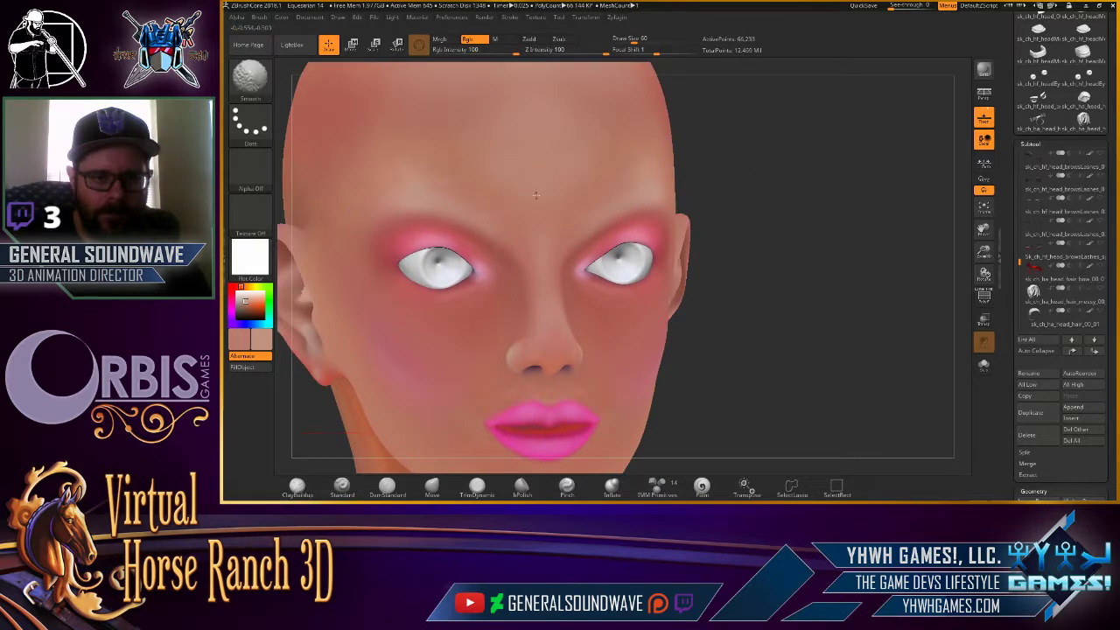
pyautogui.keyDown('shift'); pyautogui.moveTo(671, 120); pyautogui.dragTo(363, 234); pyautogui.keyUp('shift')
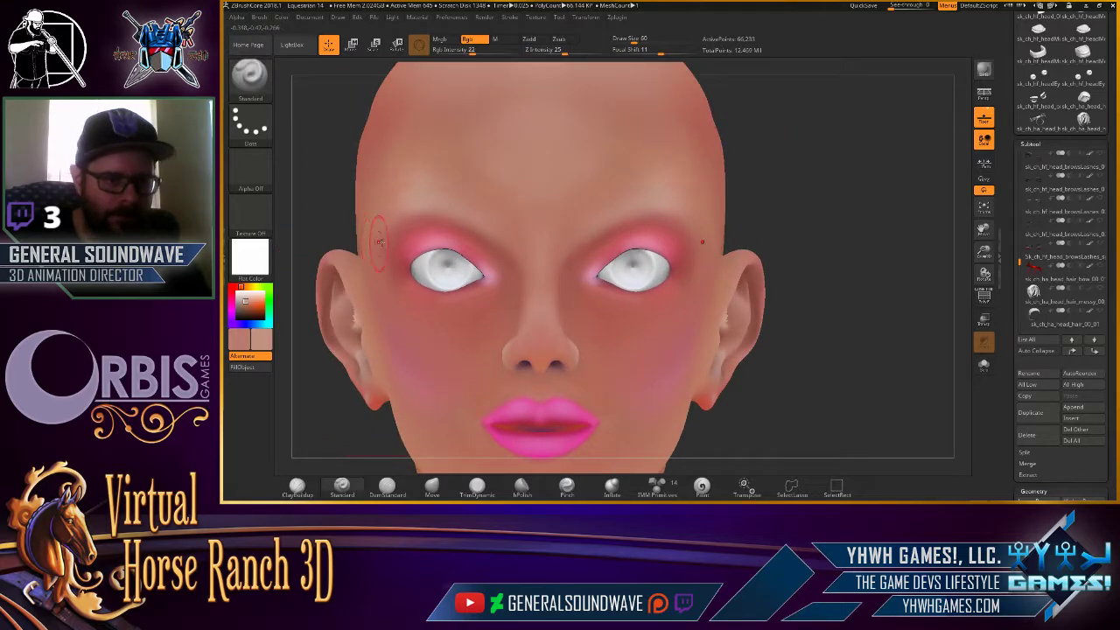
pyautogui.keyDown('shift'); pyautogui.moveTo(794, 107); pyautogui.dragTo(730, 181); pyautogui.keyUp('shift')
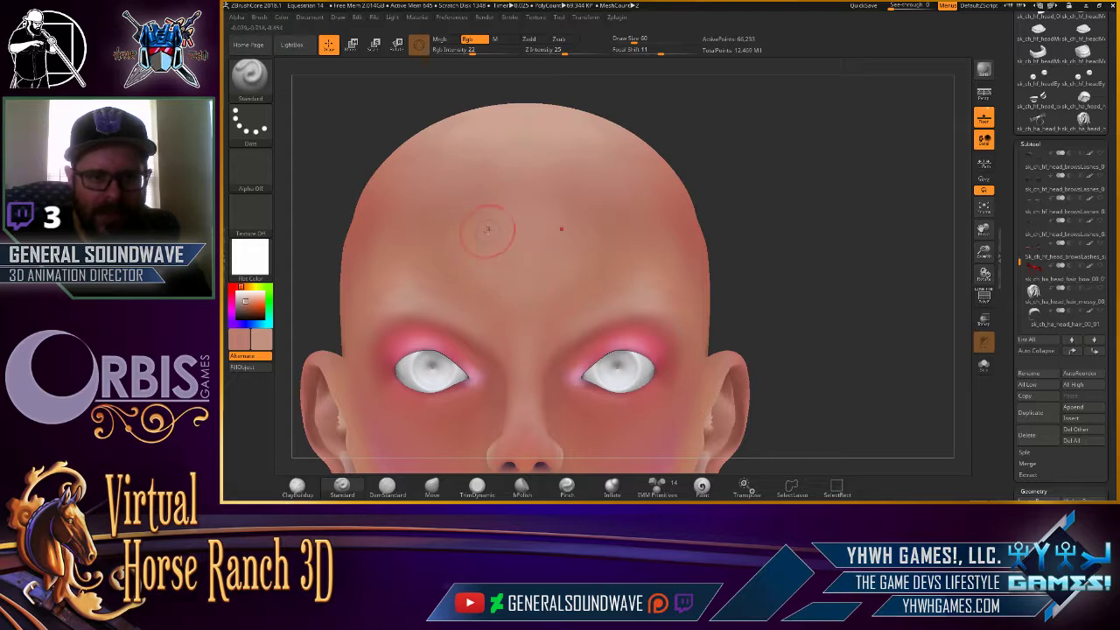
pyautogui.moveTo(745, 183)
pyautogui.mouseDown()
pyautogui.moveTo(773, 139)
pyautogui.moveTo(764, 148)
pyautogui.mouseUp()
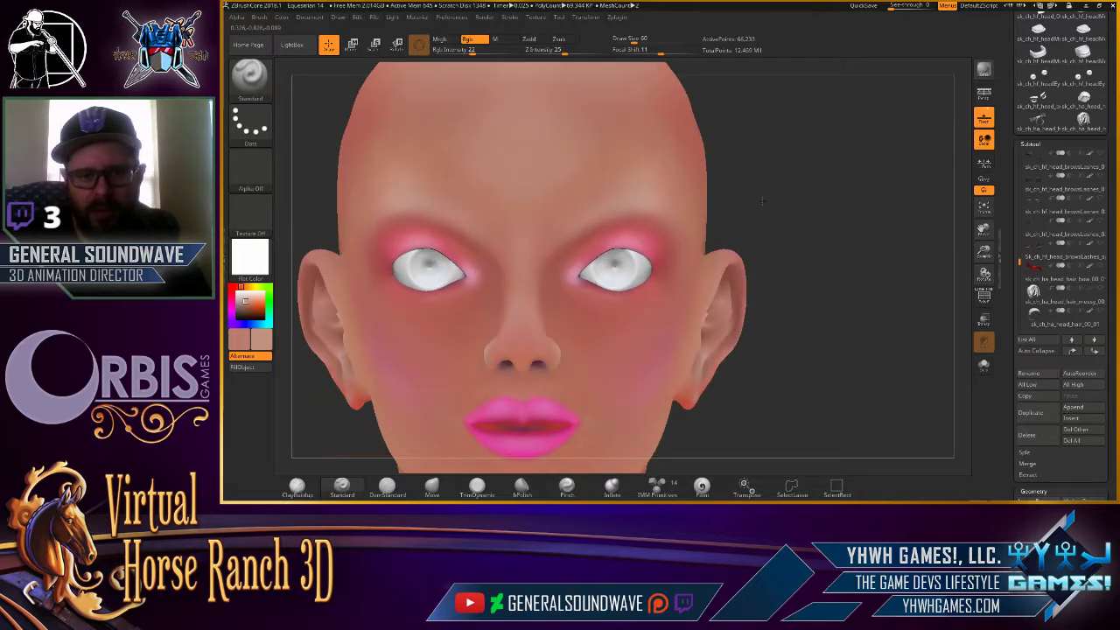
pyautogui.press('f')
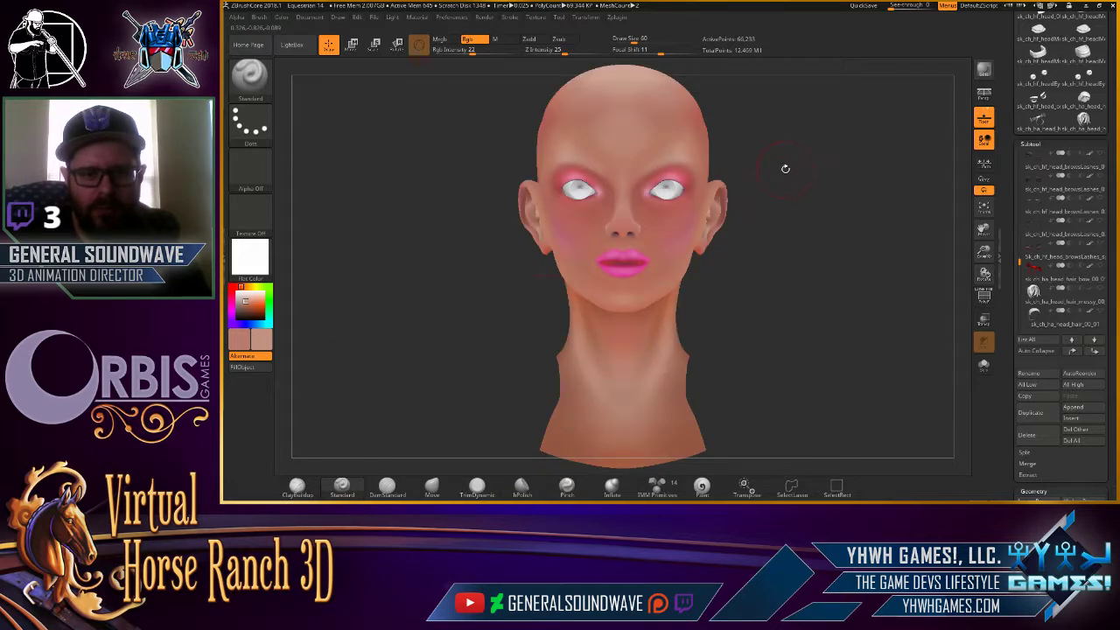
pyautogui.moveTo(787, 170)
pyautogui.mouseDown()
pyautogui.moveTo(792, 185)
pyautogui.moveTo(783, 85)
pyautogui.moveTo(702, 156)
pyautogui.moveTo(701, 147)
pyautogui.mouseUp()
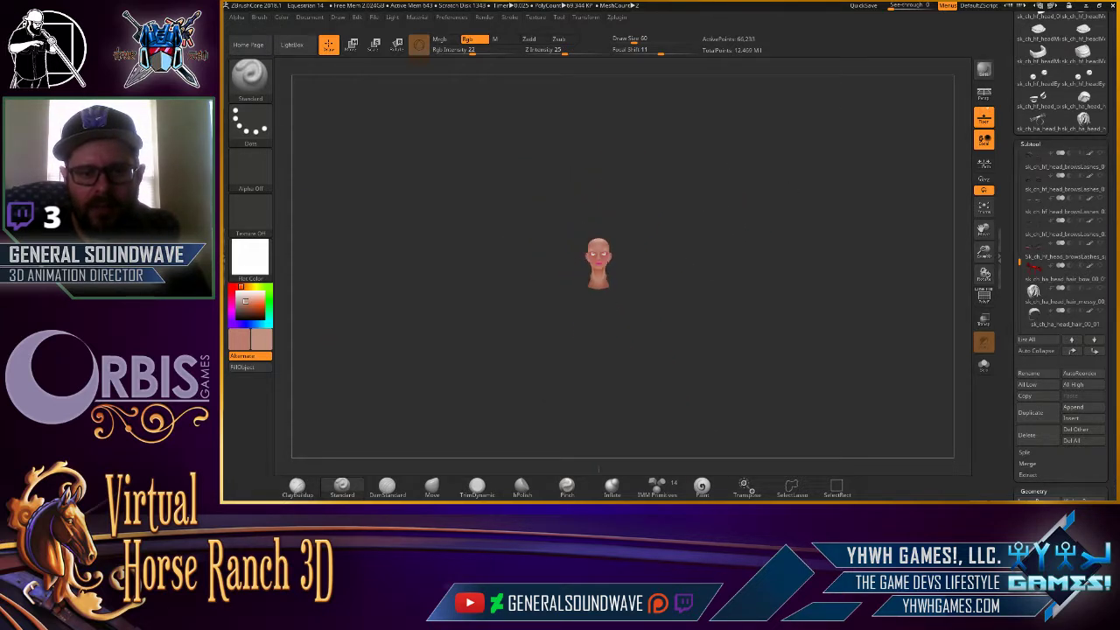
pyautogui.keyDown('alt'); pyautogui.moveTo(635, 235); pyautogui.dragTo(628, 299); pyautogui.keyUp('alt')
pyautogui.keyDown('alt'); pyautogui.moveTo(657, 234); pyautogui.dragTo(678, 230); pyautogui.keyUp('alt')
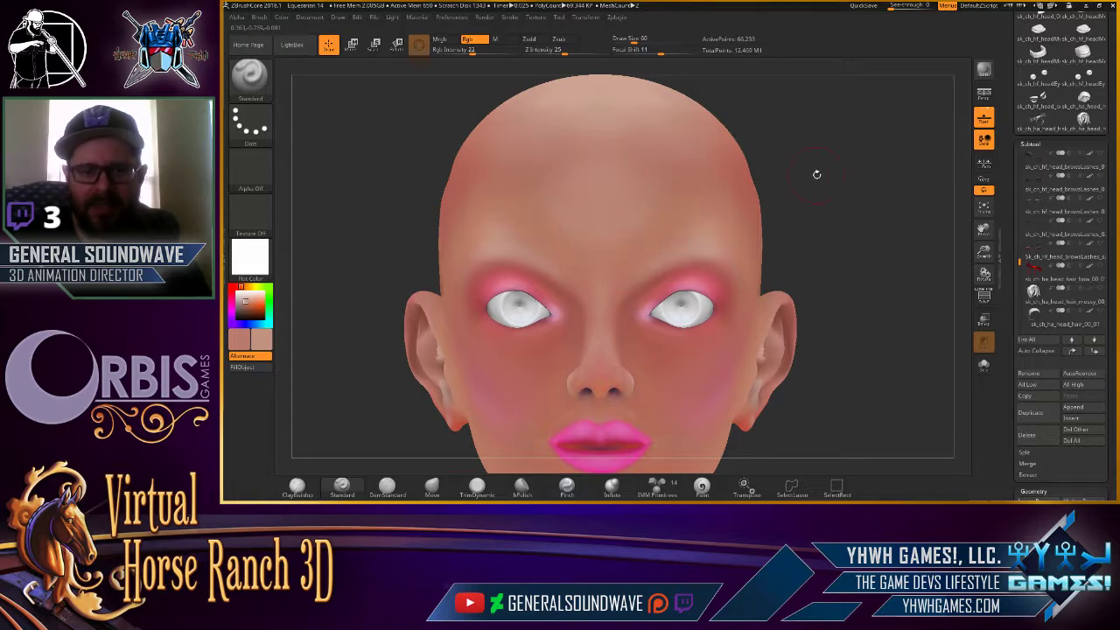
pyautogui.press('f')
pyautogui.moveTo(815, 175); pyautogui.dragTo(737, 72)
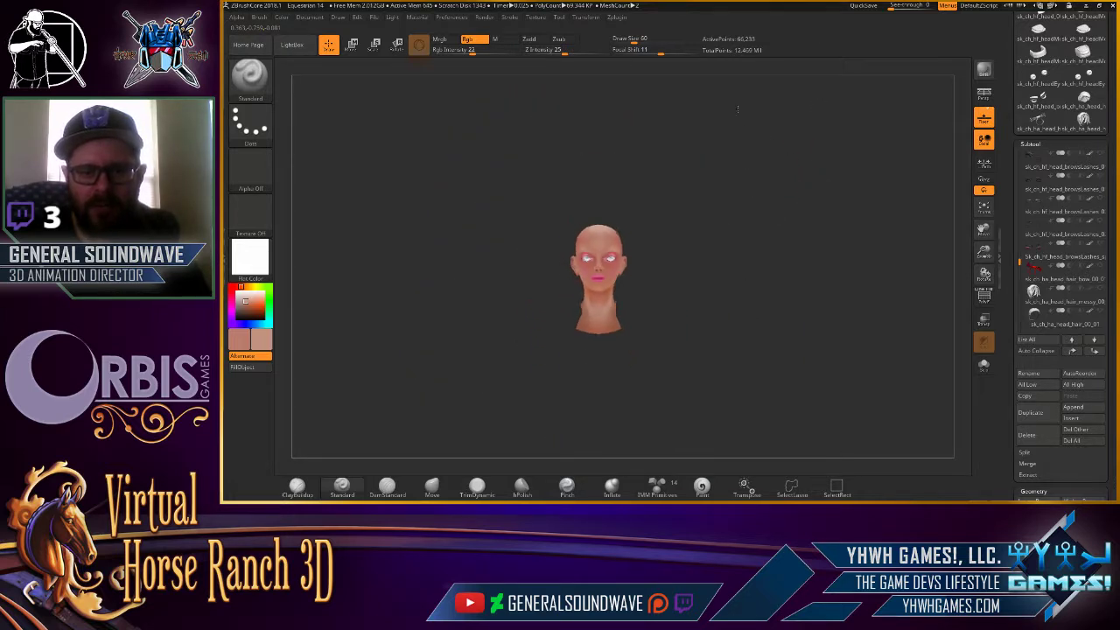
pyautogui.hotkey('alt', 'Tab')
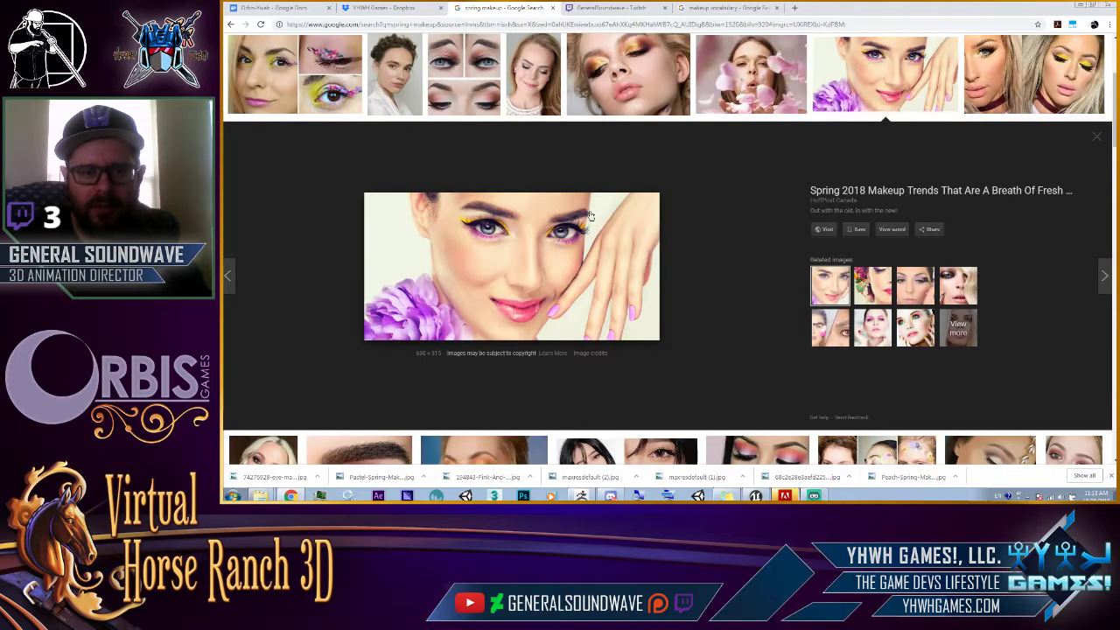
pyautogui.click(1084, 68)
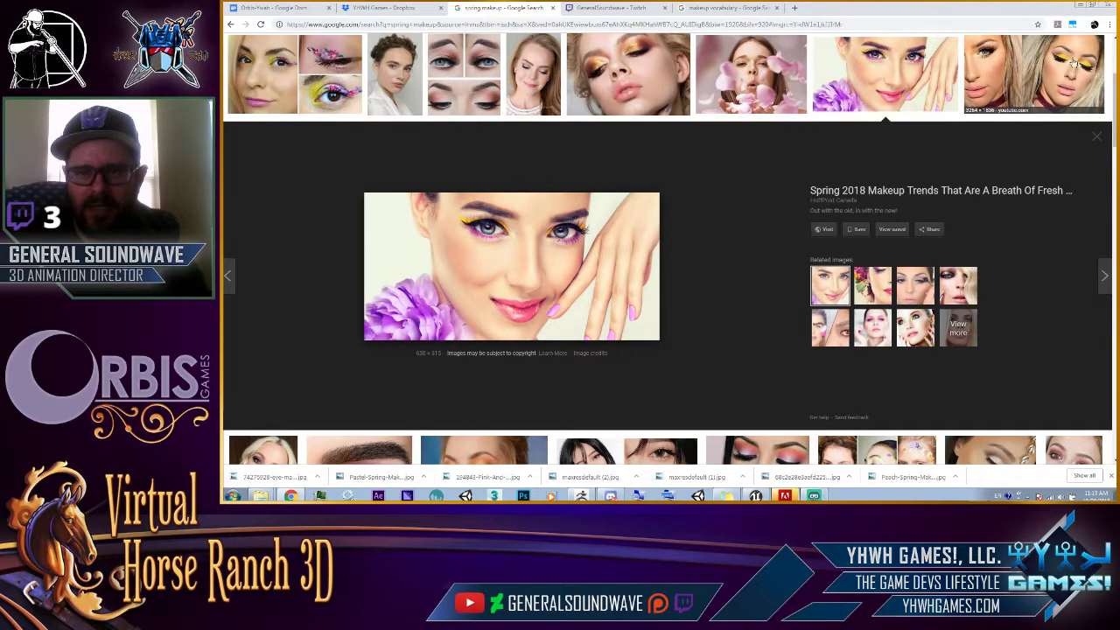
# Return to the head, zoom out and reframe it to review the forehead and eye paint.
pyautogui.hotkey('alt', 'Tab')
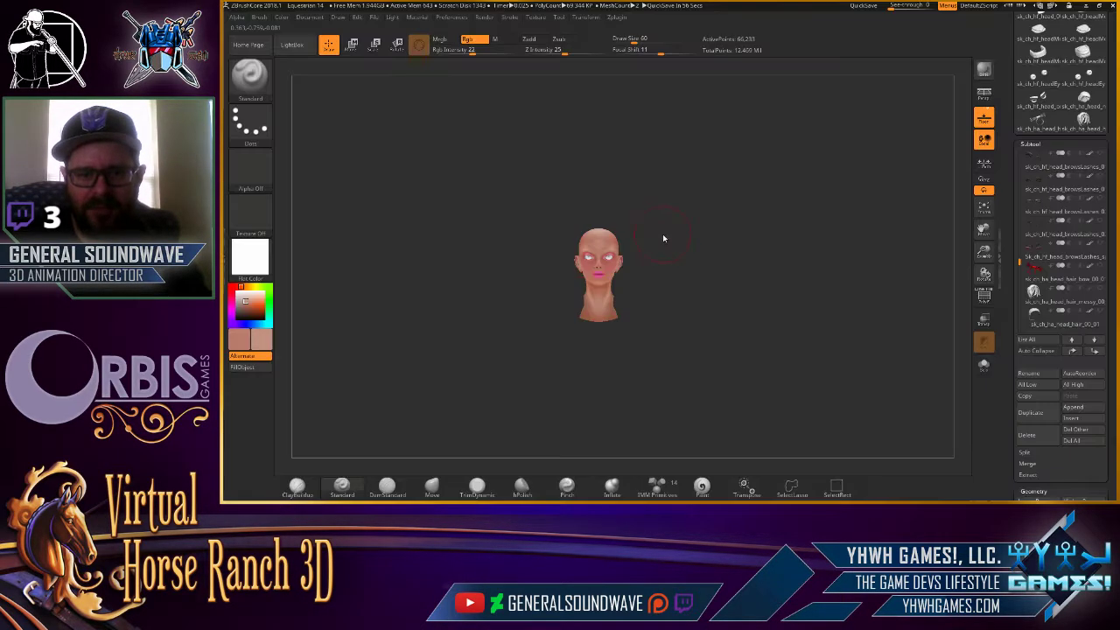
pyautogui.scroll(3, 668, 199)
pyautogui.scroll(3, 726, 188)
pyautogui.scroll(3, 658, 245)
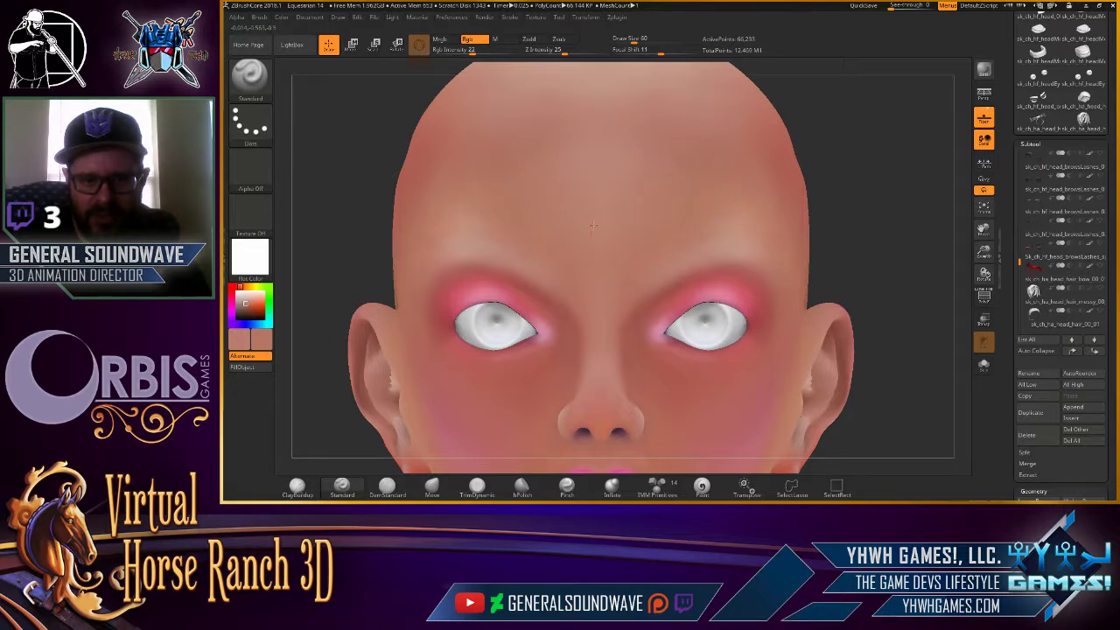
pyautogui.moveTo(845, 162)
pyautogui.keyDown('alt'); pyautogui.mouseDown(button='right')
pyautogui.moveTo(739, 145)
pyautogui.moveTo(736, 125)
pyautogui.moveTo(720, 310)
pyautogui.moveTo(636, 294)
pyautogui.moveTo(876, 131)
pyautogui.mouseUp(button='right'); pyautogui.keyUp('alt')
pyautogui.keyDown('alt'); pyautogui.moveTo(869, 277); pyautogui.dragTo(863, 315); pyautogui.keyUp('alt')
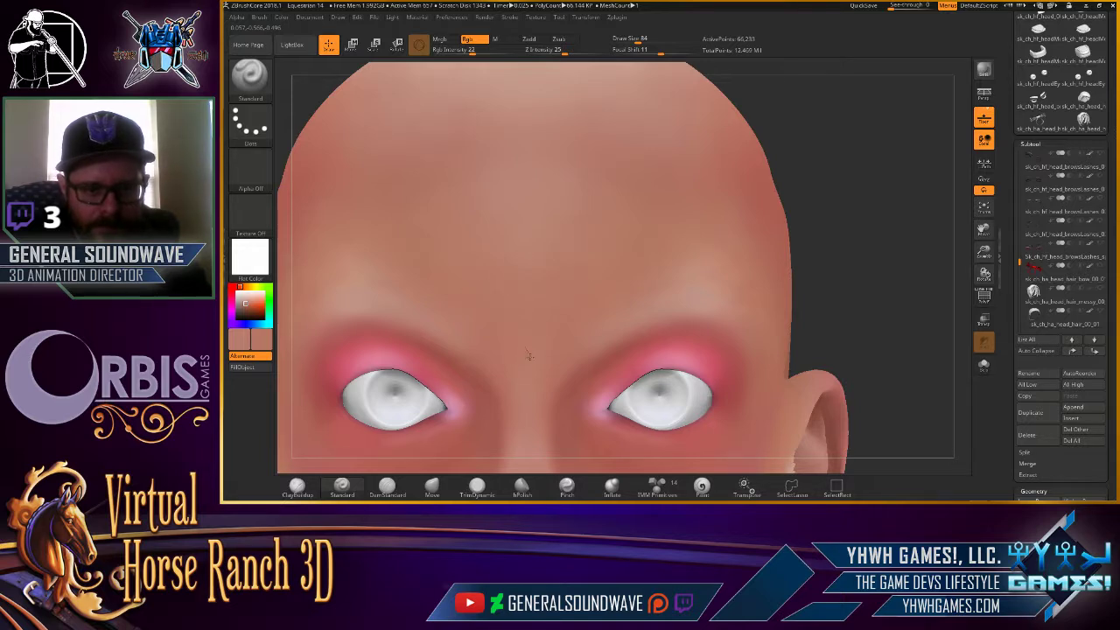
pyautogui.press('f')
# Check the head in right profile and front close-up, then bring up the Chrome references.
pyautogui.moveTo(791, 197)
pyautogui.mouseDown()
pyautogui.moveTo(828, 198)
pyautogui.moveTo(617, 153)
pyautogui.mouseUp()
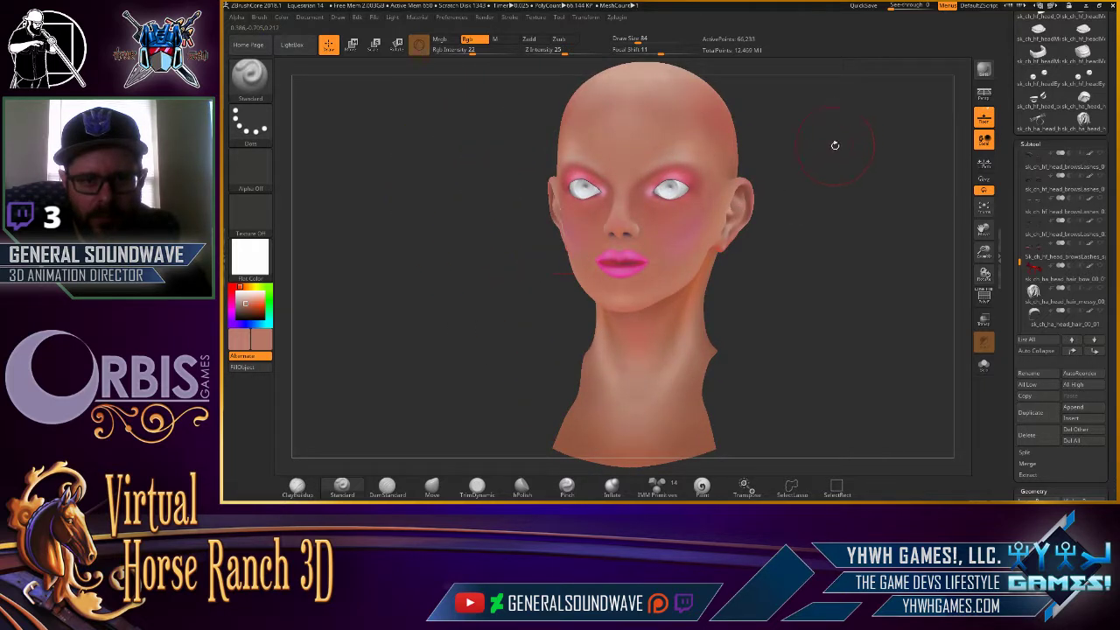
pyautogui.moveTo(835, 144); pyautogui.dragTo(820, 146)
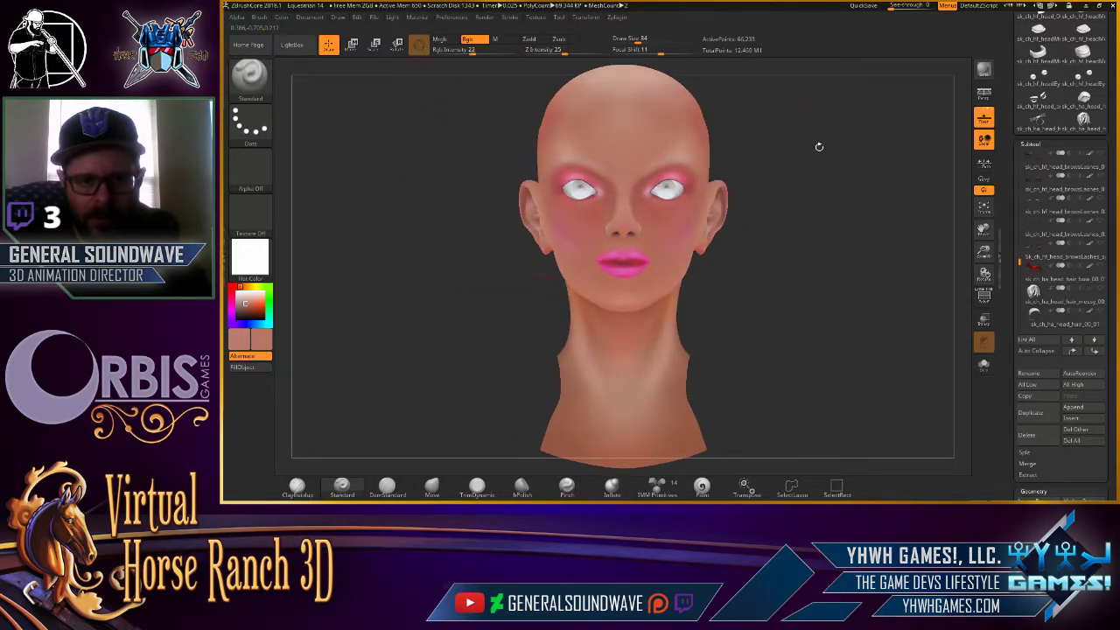
pyautogui.keyDown('alt'); pyautogui.moveTo(733, 195); pyautogui.dragTo(734, 280); pyautogui.keyUp('alt')
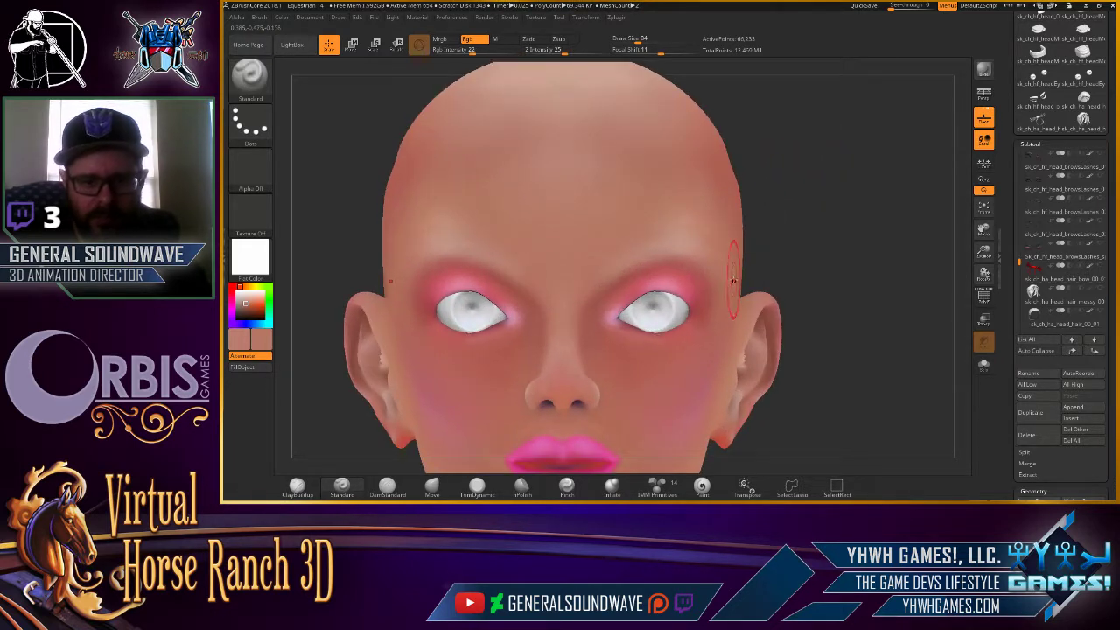
pyautogui.hotkey('alt', 'Tab')
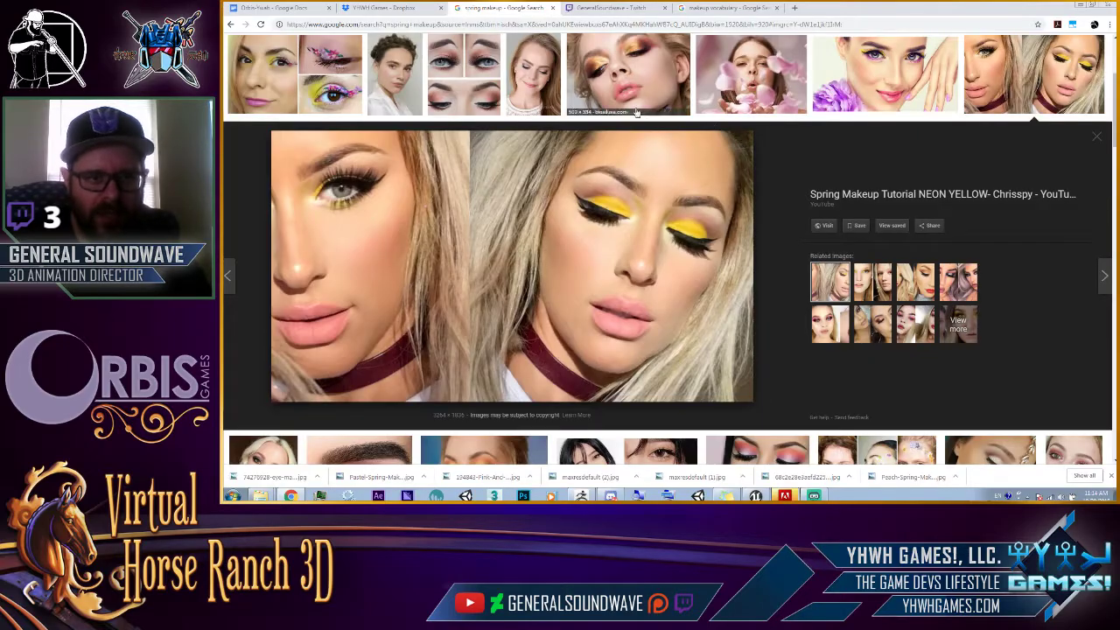
# Preview the pink spring eye-makeup photo and the labelled makeup vocabulary face chart, then return to ZBrush.
pyautogui.scroll(3, 571, 75)
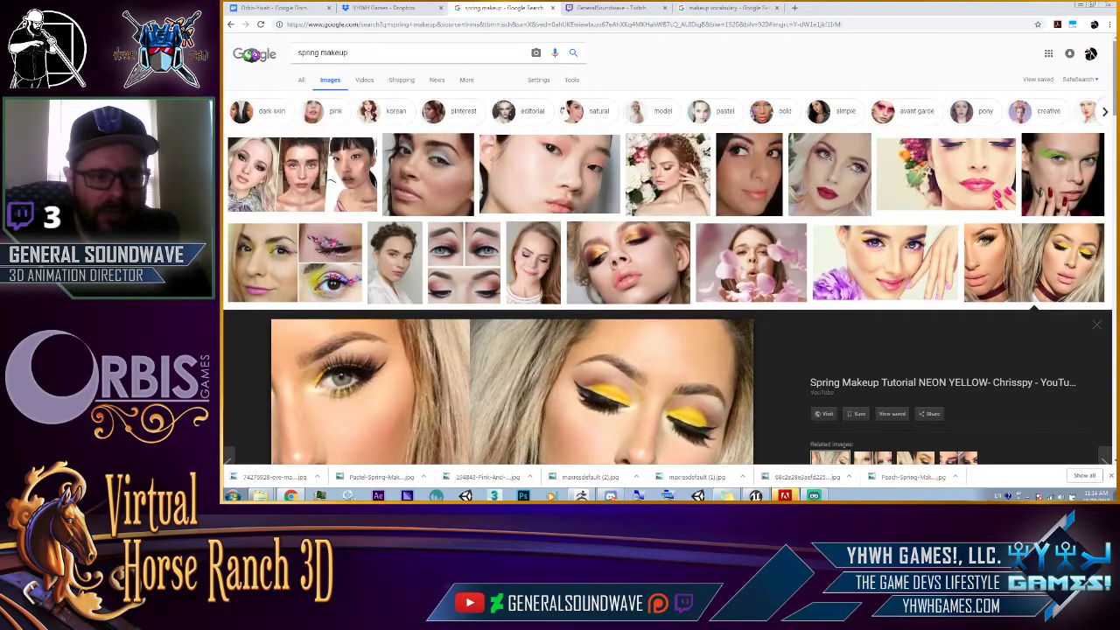
pyautogui.scroll(-5, 522, 189)
pyautogui.click(328, 193)
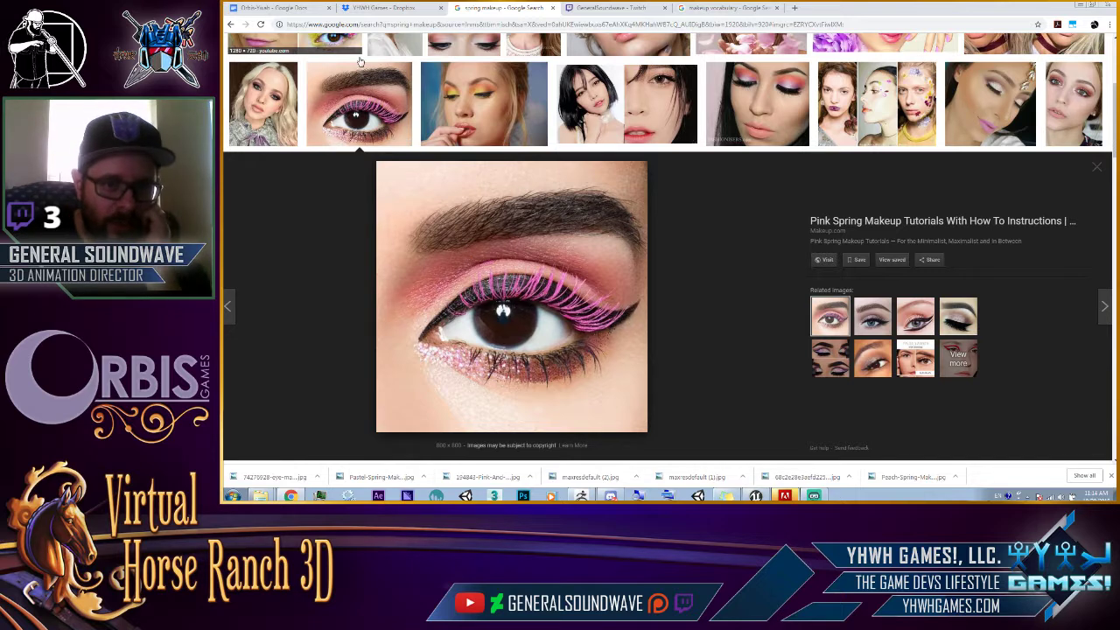
pyautogui.click(711, 7)
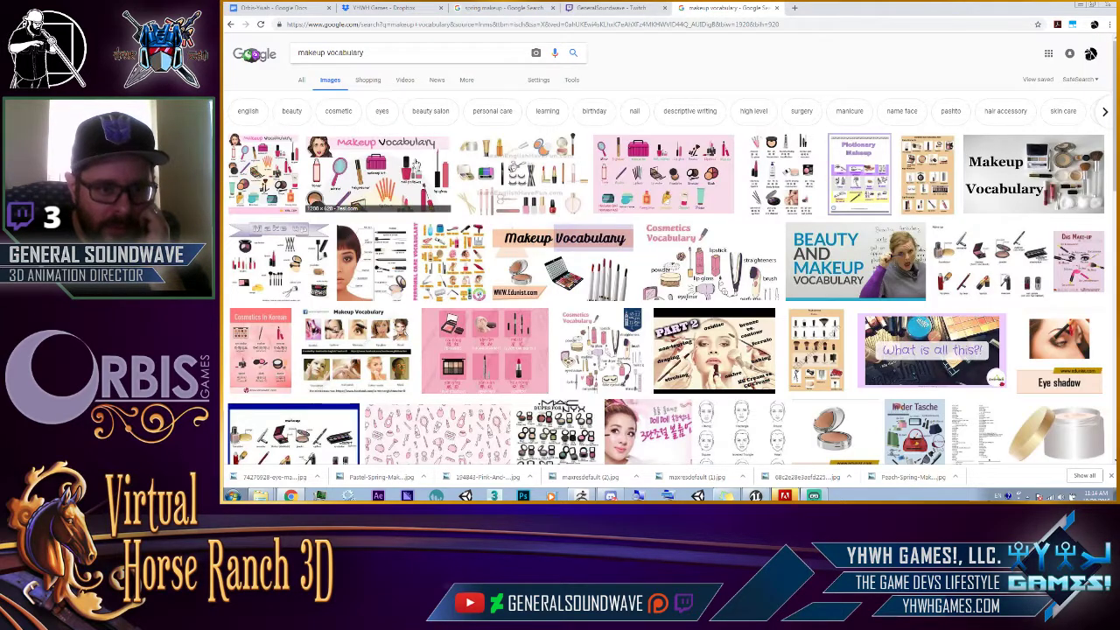
pyautogui.click(363, 253)
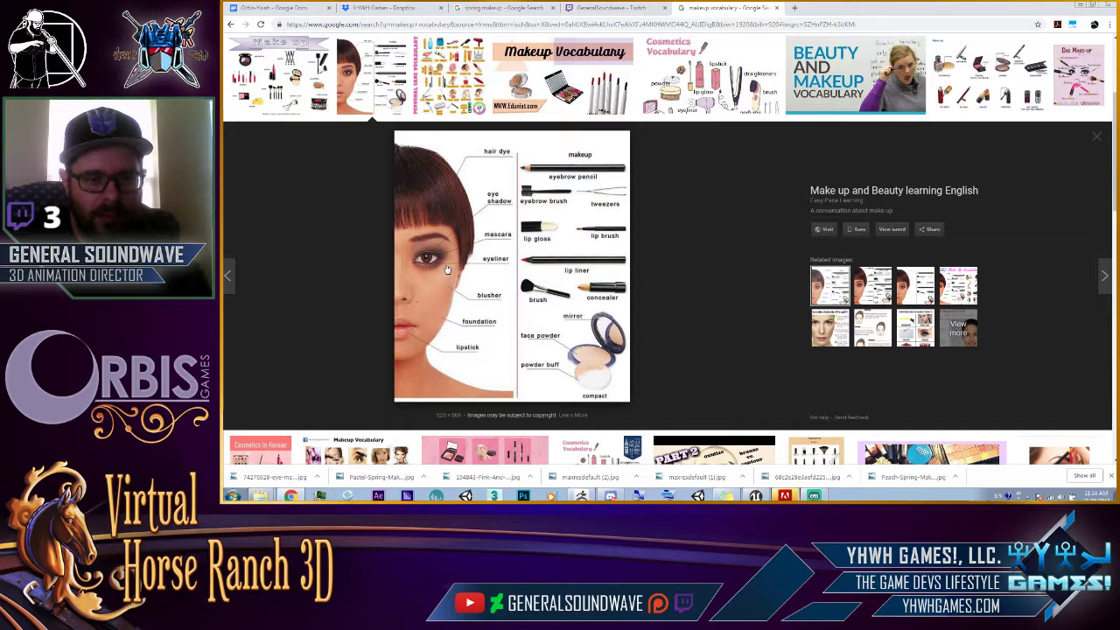
pyautogui.hotkey('alt', 'Tab')
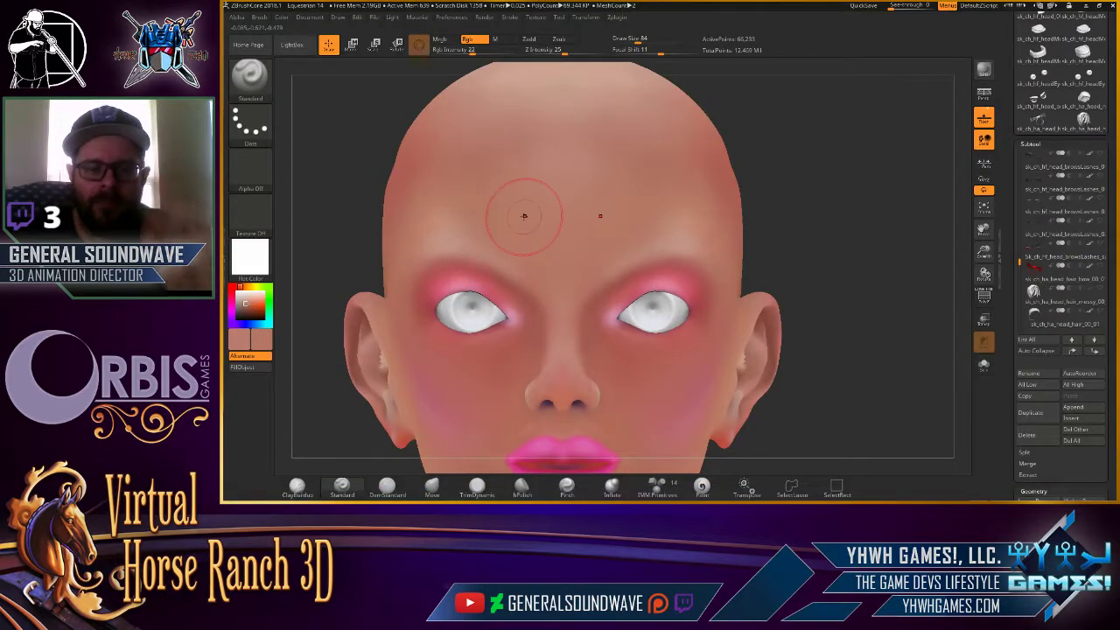
# Inspect the forehead and eye shading up close, then switch to the Chrome spring makeup search tab.
pyautogui.moveTo(797, 187); pyautogui.dragTo(703, 264)
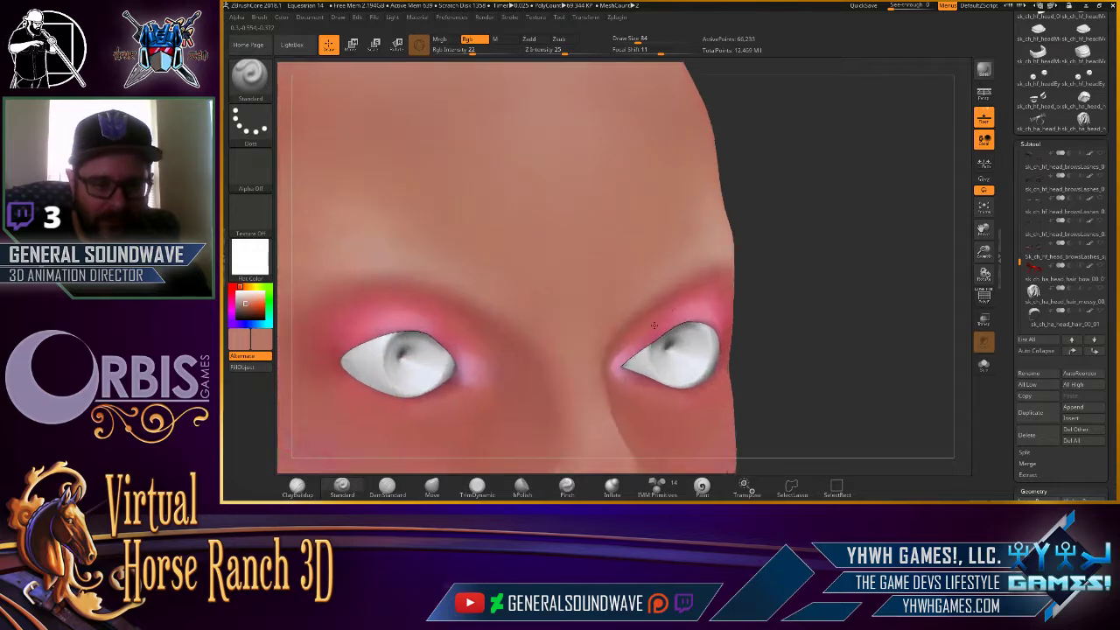
pyautogui.keyDown('alt'); pyautogui.moveTo(674, 231); pyautogui.dragTo(656, 292); pyautogui.keyUp('alt')
pyautogui.moveTo(838, 175); pyautogui.dragTo(821, 170)
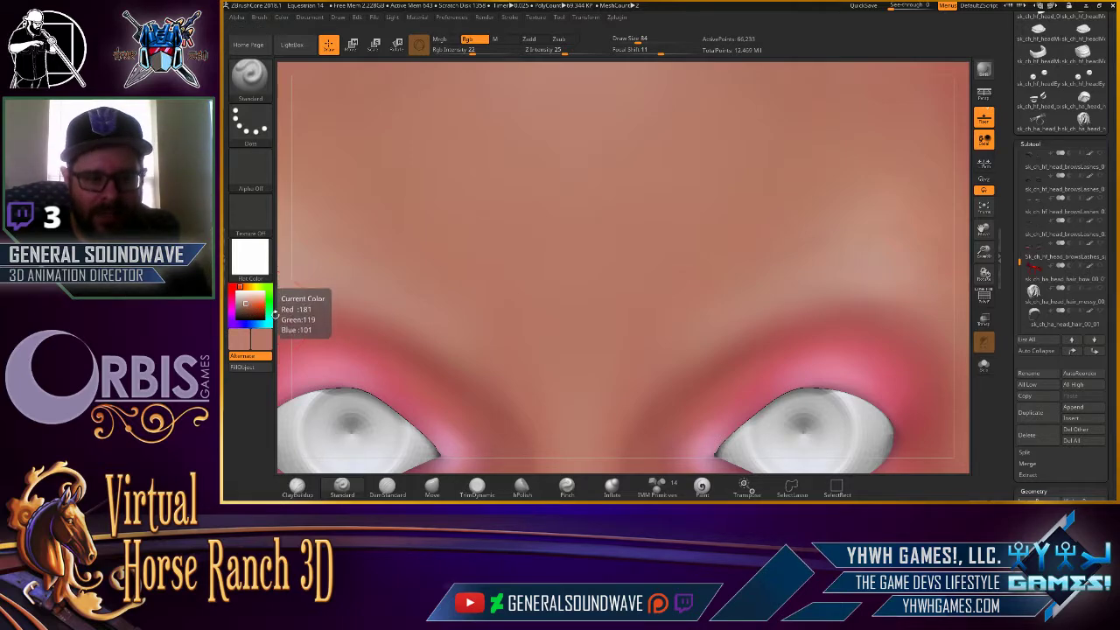
pyautogui.moveTo(282, 369)
pyautogui.mouseDown()
pyautogui.moveTo(311, 371)
pyautogui.moveTo(295, 373)
pyautogui.mouseUp()
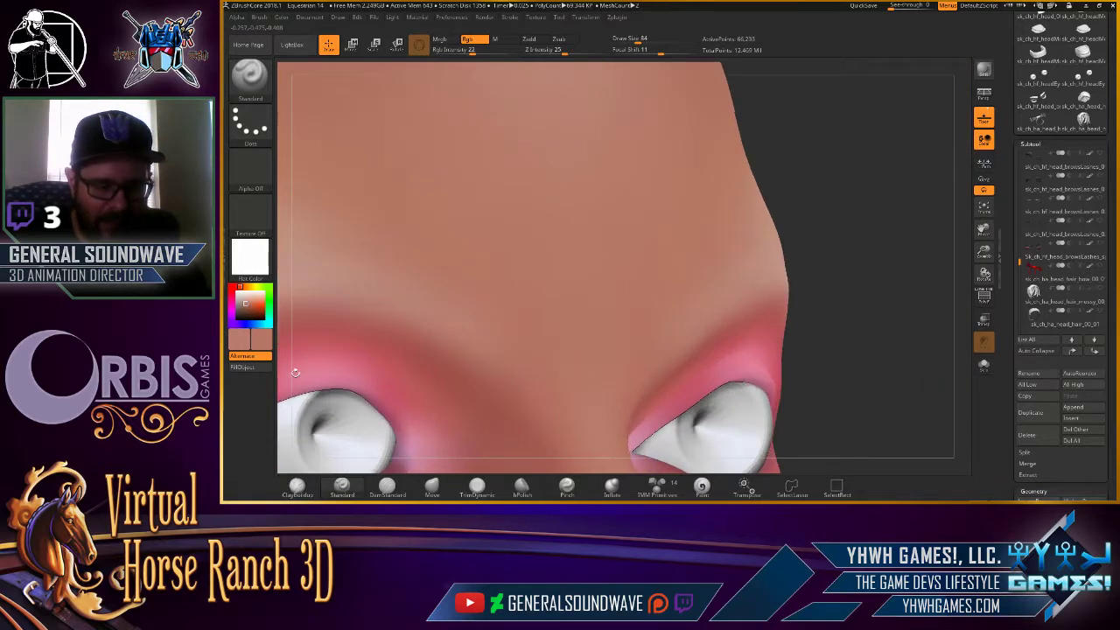
pyautogui.hotkey('alt', 'Tab')
pyautogui.click(500, 7)
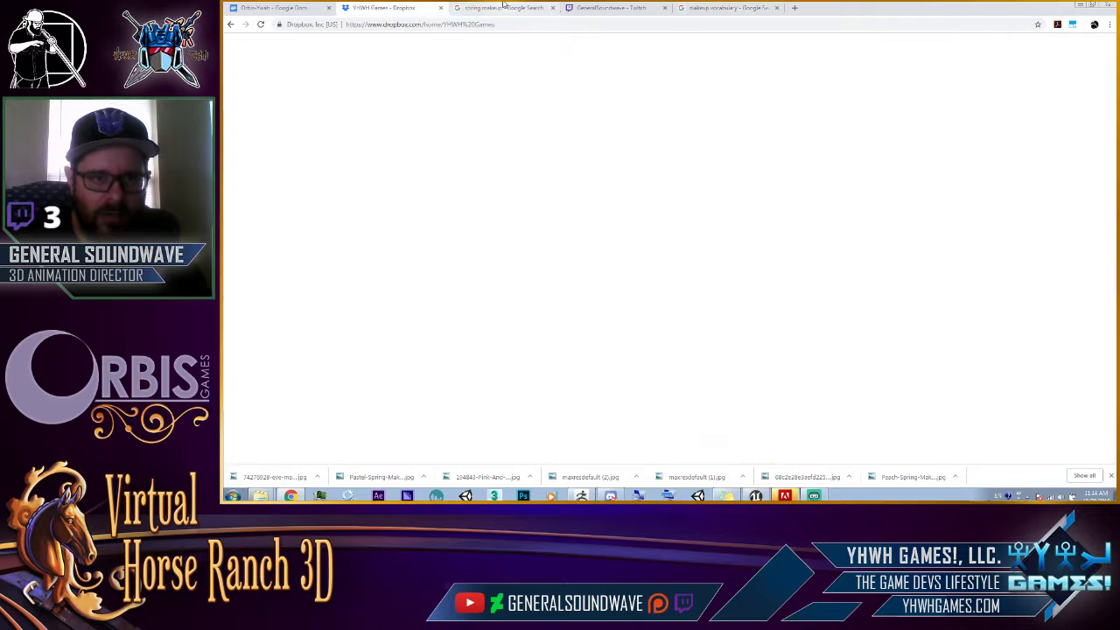
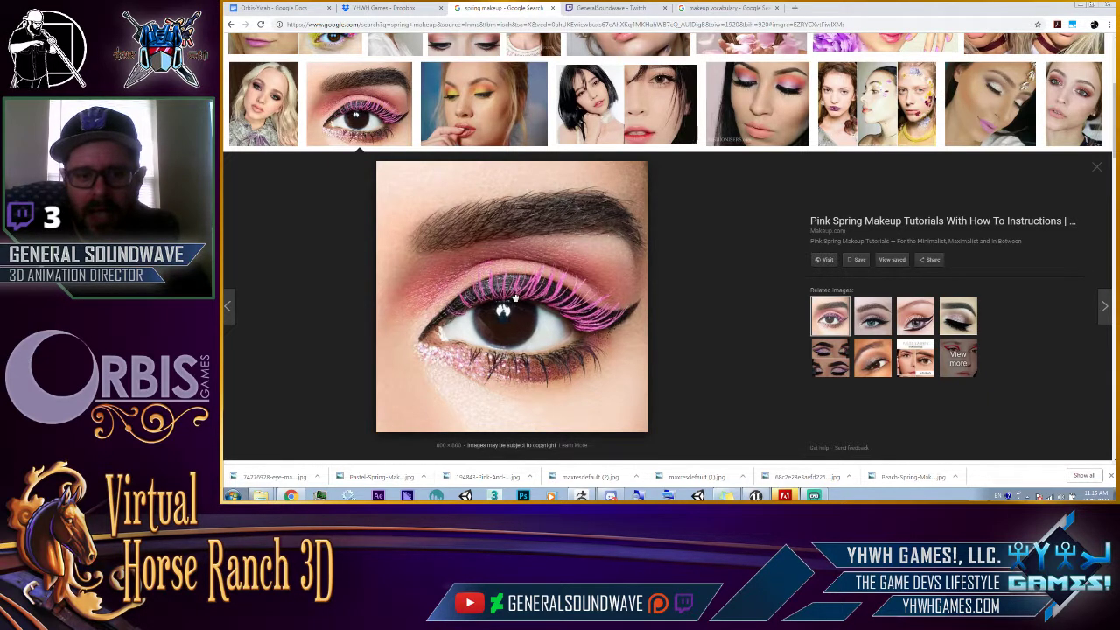
# Leave the pink eye-makeup references in Chrome and return to the ZBrush painted face.
pyautogui.hotkey('alt', 'Tab')
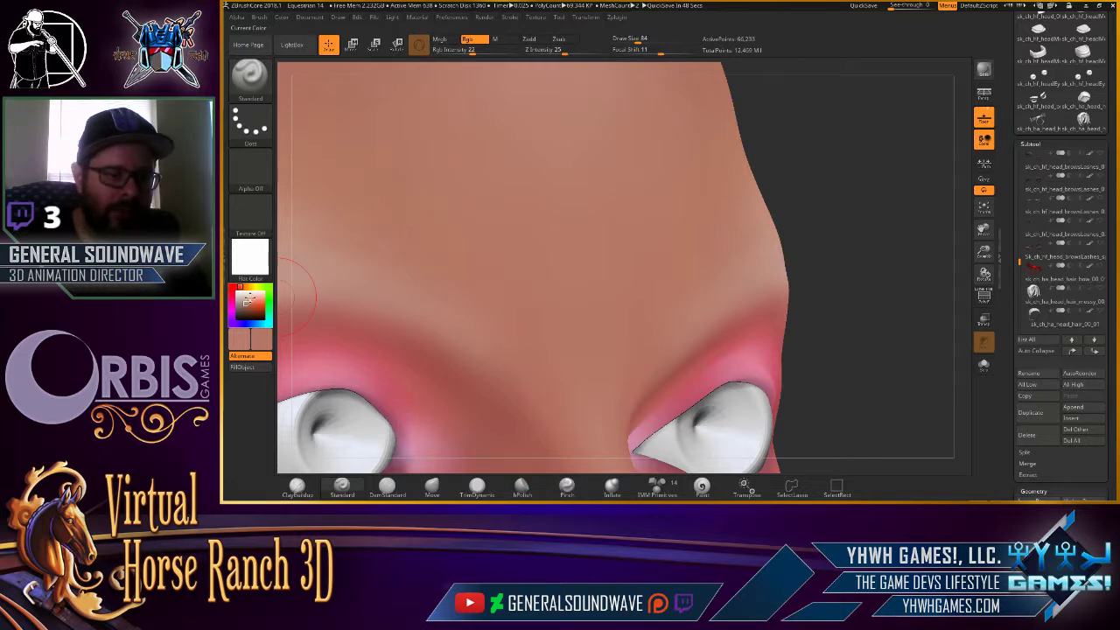
# Inspect the eyeshadow, blush and lips, sampling the lips' pink as the current colour.
pyautogui.moveTo(727, 140); pyautogui.dragTo(889, 74)
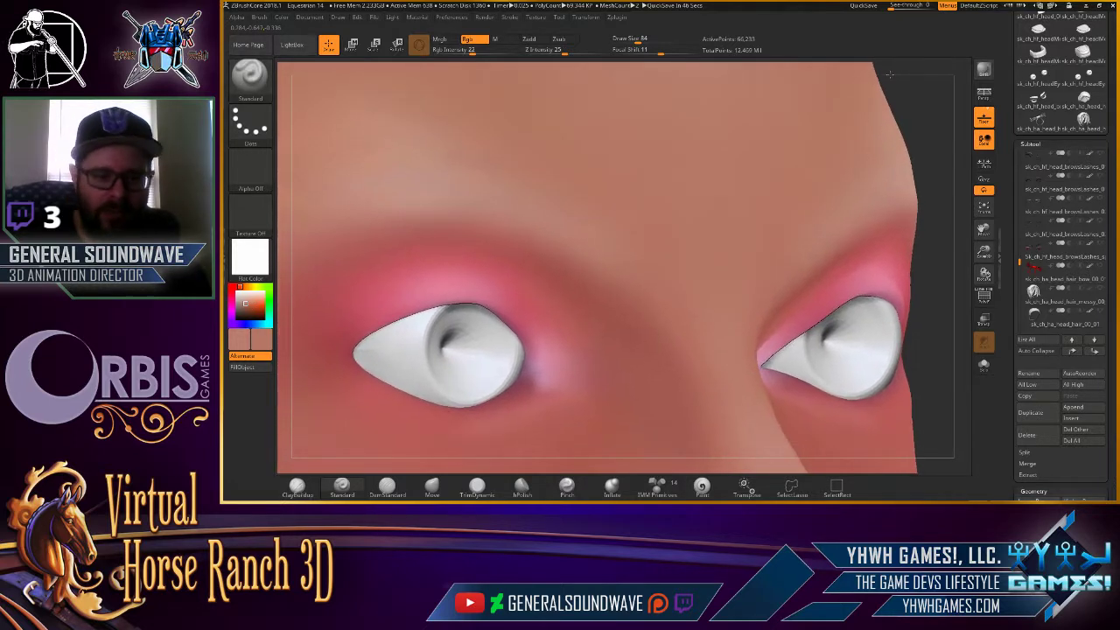
pyautogui.press('c')
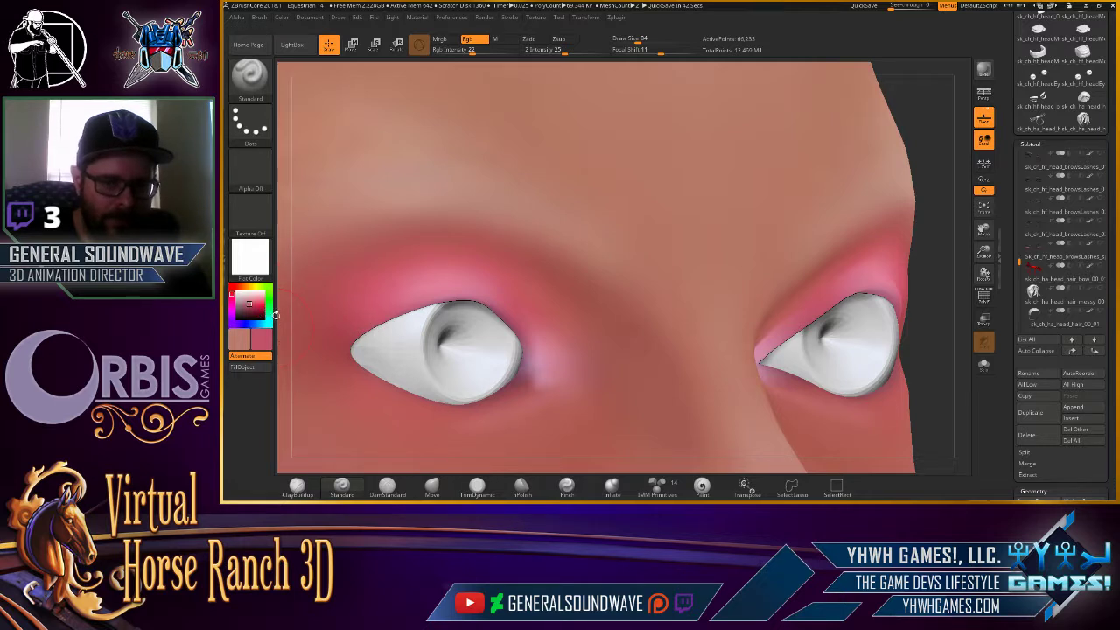
pyautogui.press('f')
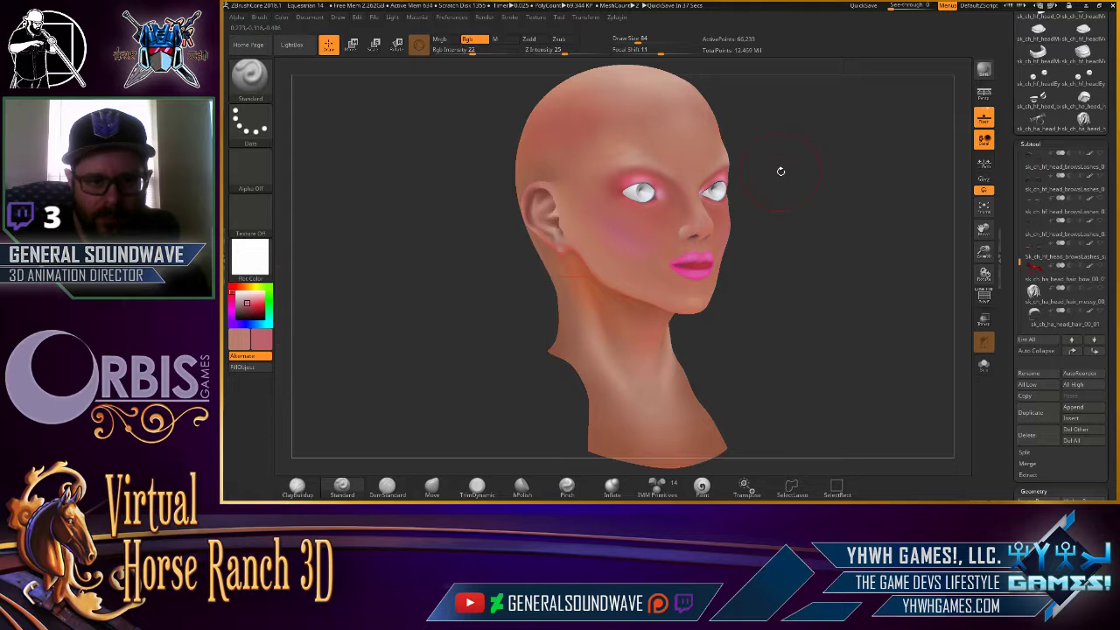
pyautogui.keyDown('ctrl'); pyautogui.moveTo(781, 170); pyautogui.dragTo(738, 217, button='right'); pyautogui.keyUp('ctrl')
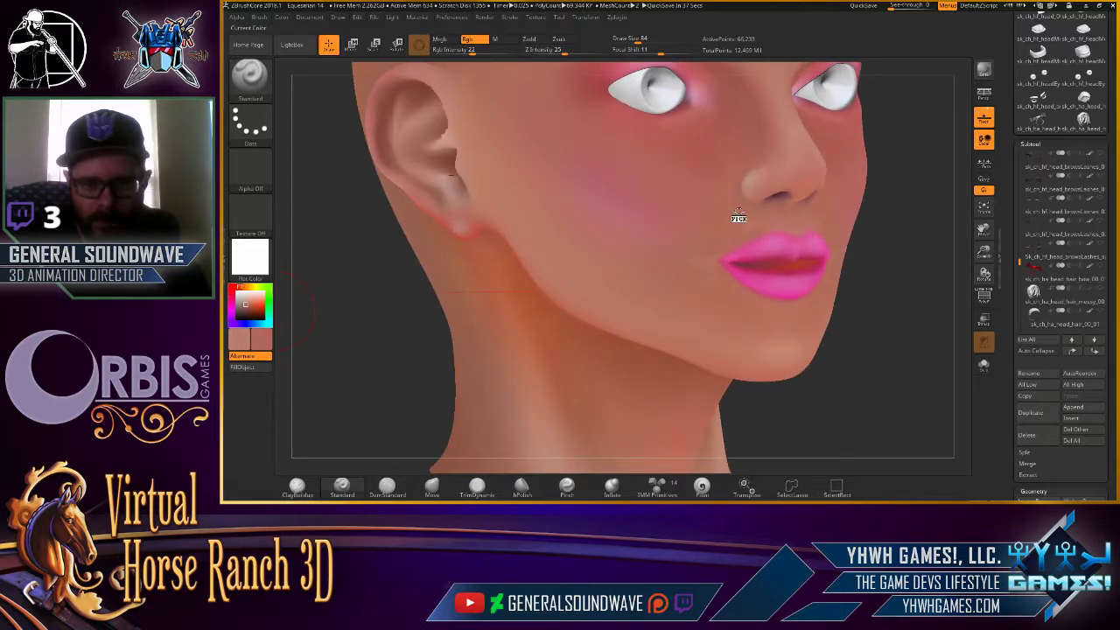
pyautogui.press('c')
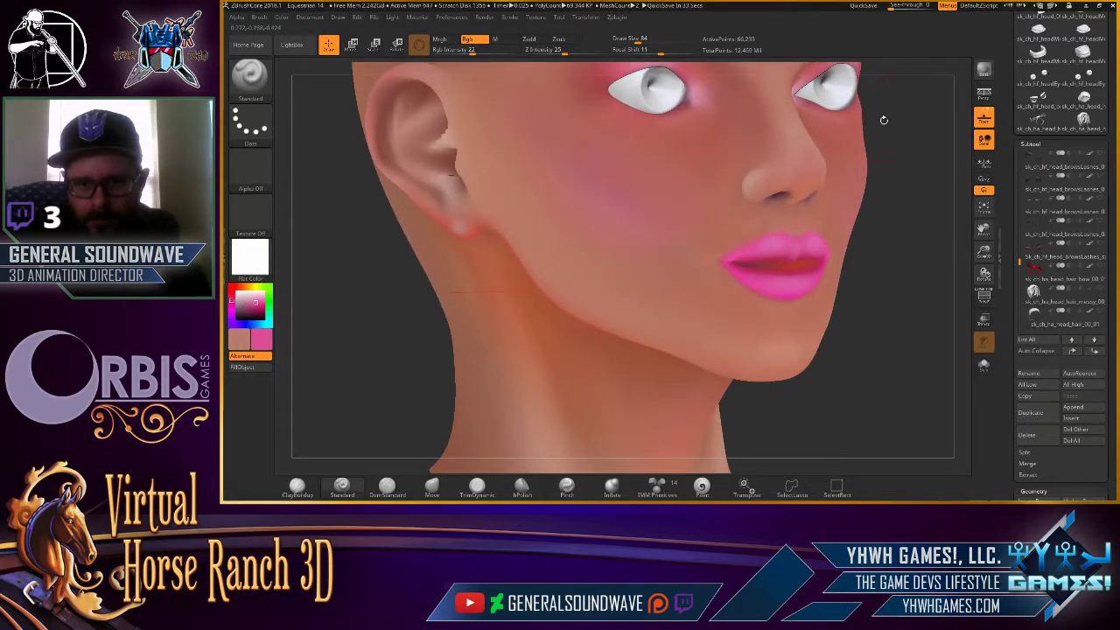
pyautogui.moveTo(884, 120)
pyautogui.mouseDown()
pyautogui.moveTo(788, 217)
pyautogui.moveTo(645, 195)
pyautogui.mouseUp()
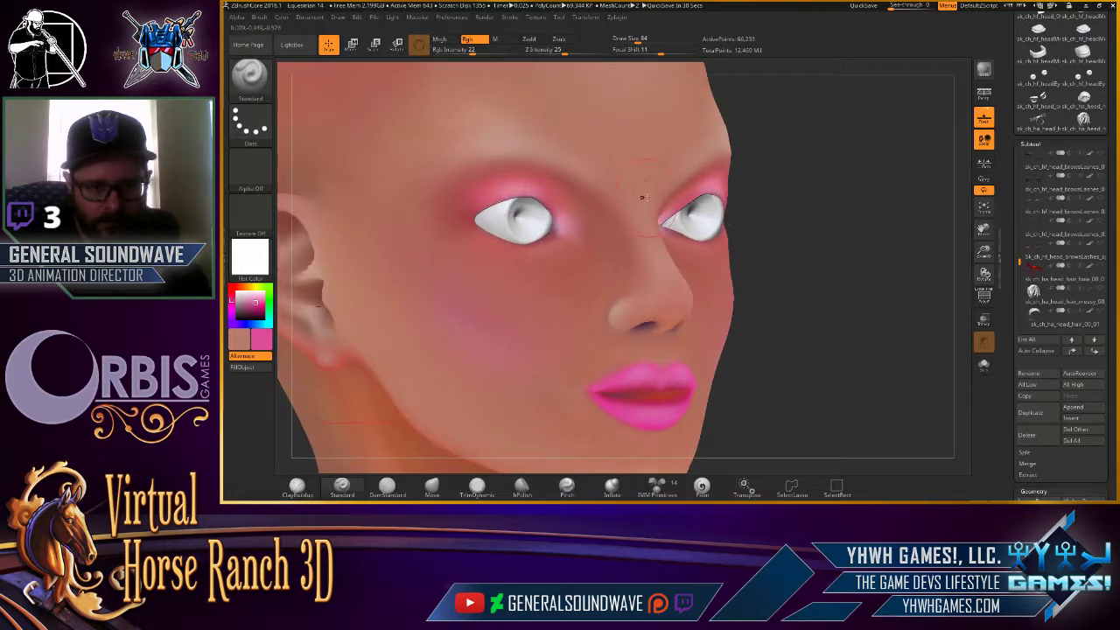
# Sample the skin and lip colours, then adjust the picker to a deeper pink.
pyautogui.click(260, 317)
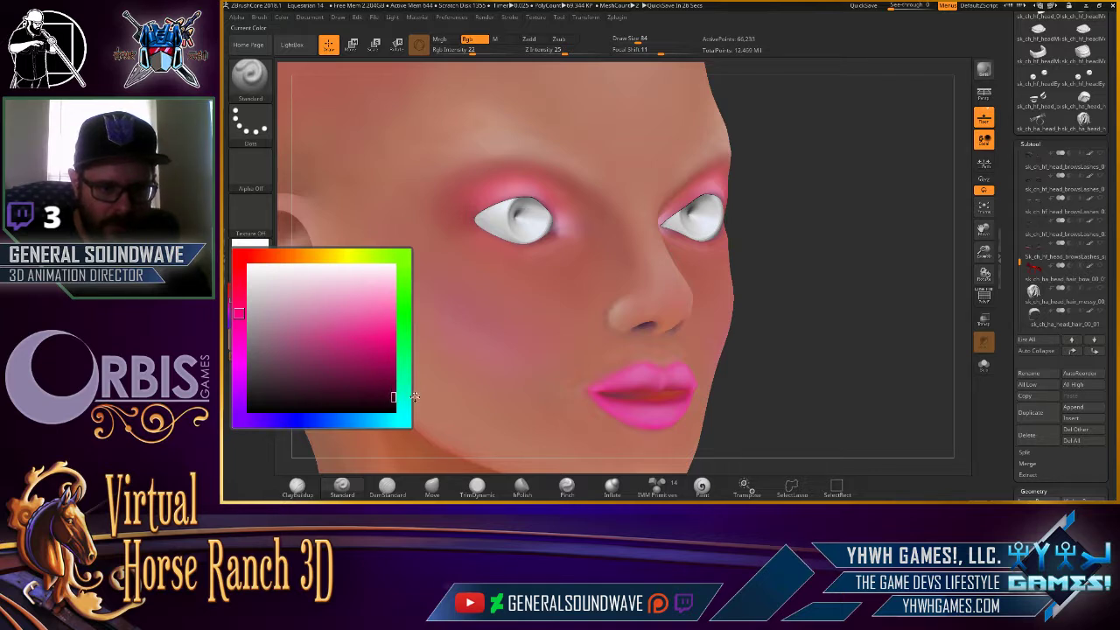
pyautogui.moveTo(415, 396); pyautogui.dragTo(415, 405)
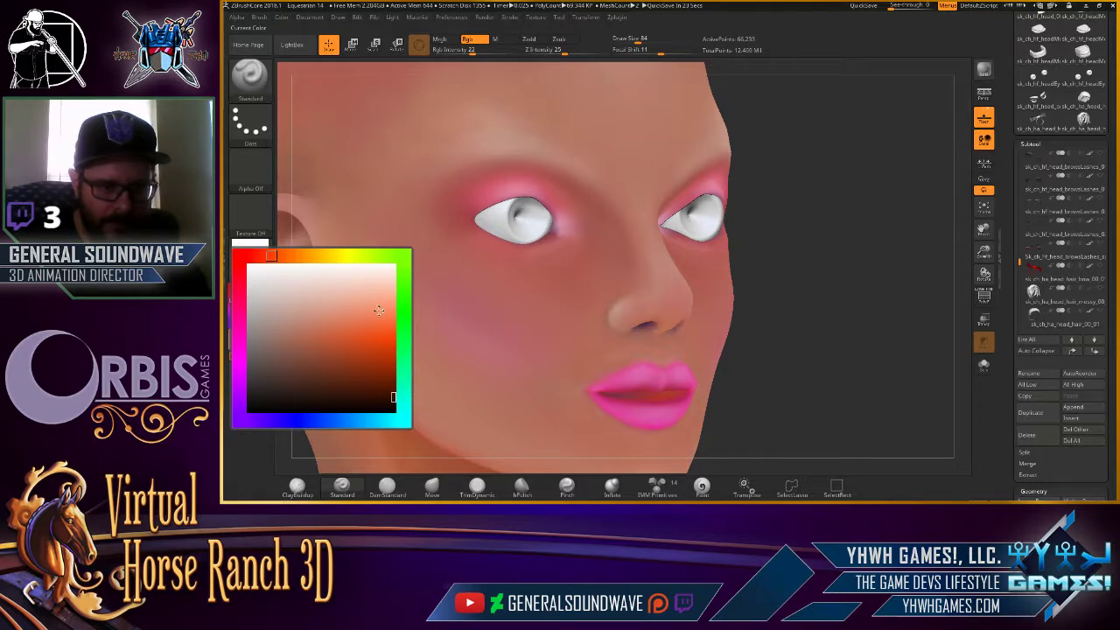
pyautogui.moveTo(379, 311); pyautogui.dragTo(610, 388)
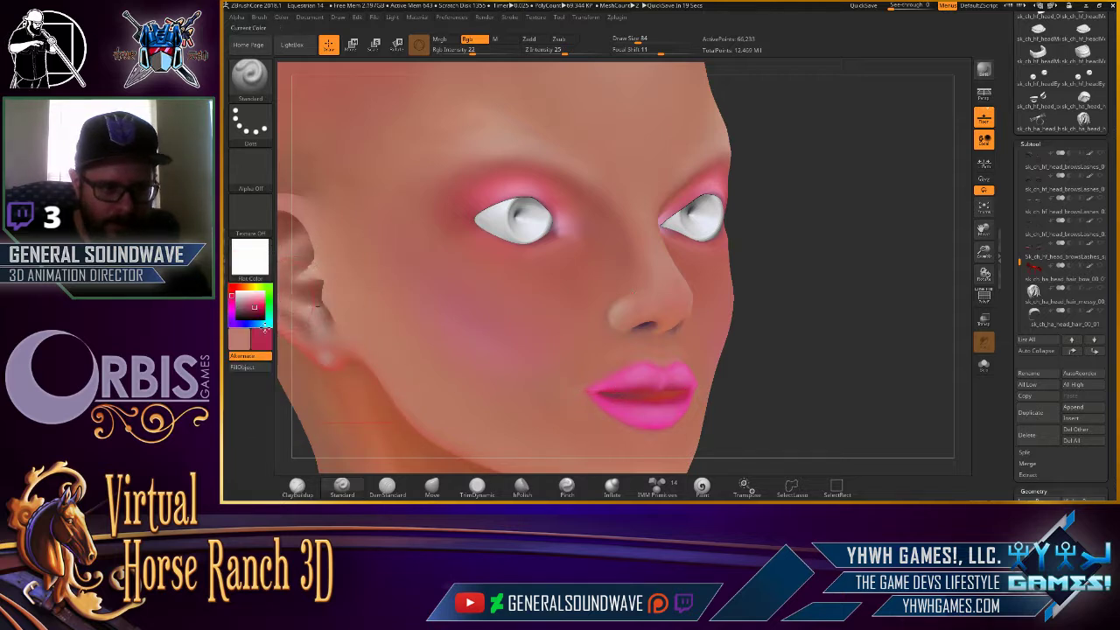
pyautogui.moveTo(265, 327); pyautogui.dragTo(388, 351)
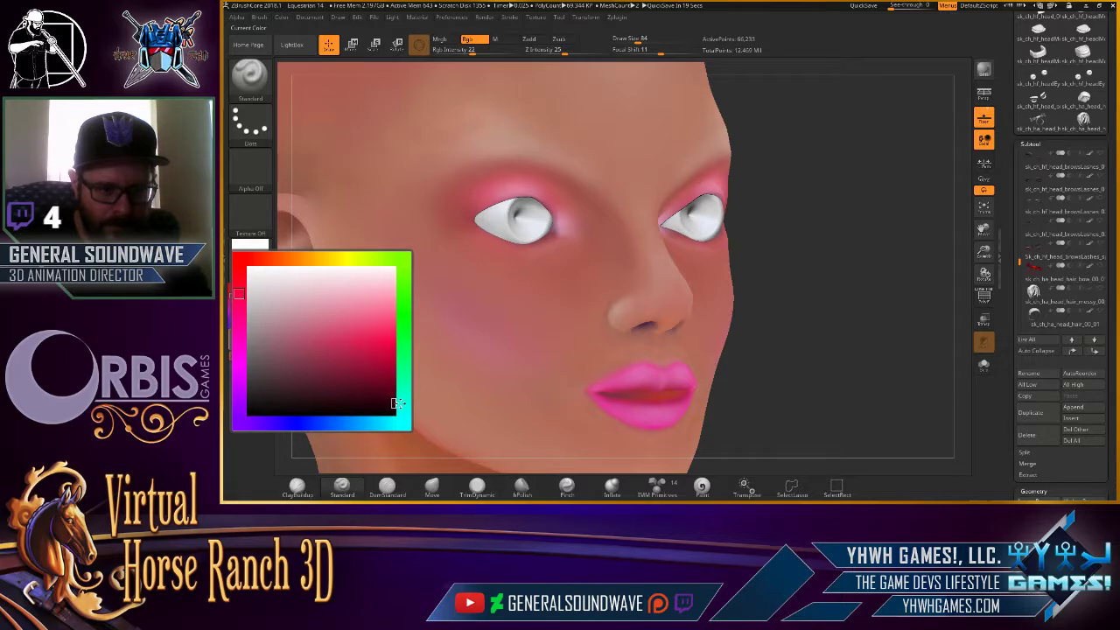
pyautogui.moveTo(412, 388)
pyautogui.keyDown('ctrl'); pyautogui.mouseDown(button='right')
pyautogui.moveTo(713, 317)
pyautogui.moveTo(910, 113)
pyautogui.mouseUp(button='right'); pyautogui.keyUp('ctrl')
# Lower the brush Focal Shift from the quick brush settings while viewing the eyes.
pyautogui.moveTo(960, 68)
pyautogui.mouseDown(button='right')
pyautogui.moveTo(832, 248)
pyautogui.moveTo(525, 289)
pyautogui.mouseUp(button='right')
pyautogui.rightClick(412, 324)
pyautogui.moveTo(477, 278); pyautogui.dragTo(451, 280)
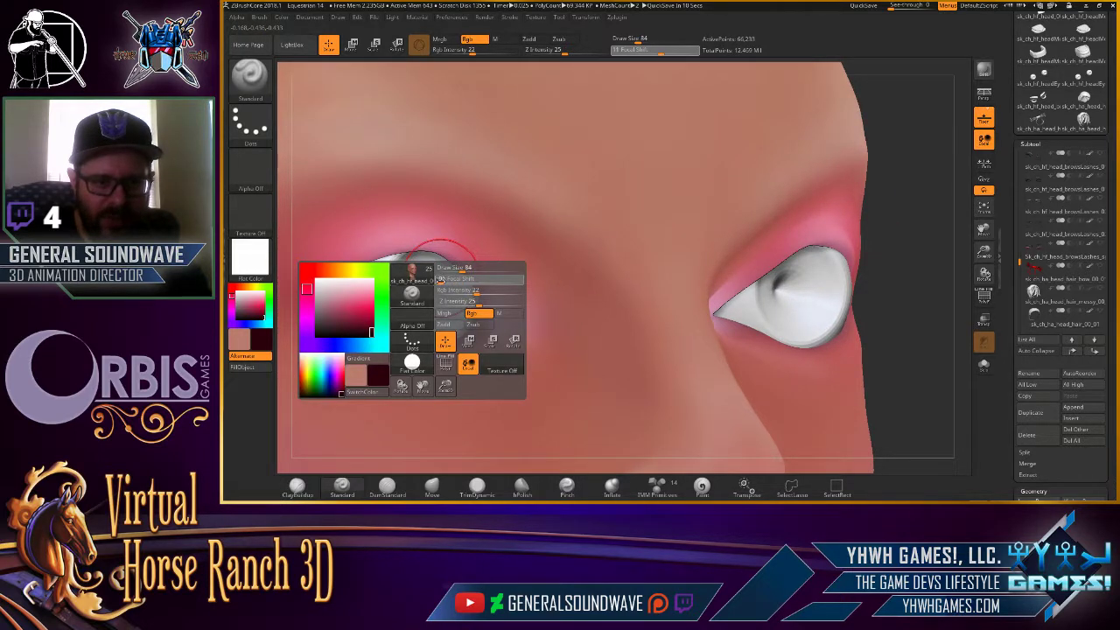
# Show Tool > Geometry with SDiv 4, Lower Res, Higher Res and Divide.
pyautogui.moveTo(905, 175); pyautogui.dragTo(957, 161, button='right')
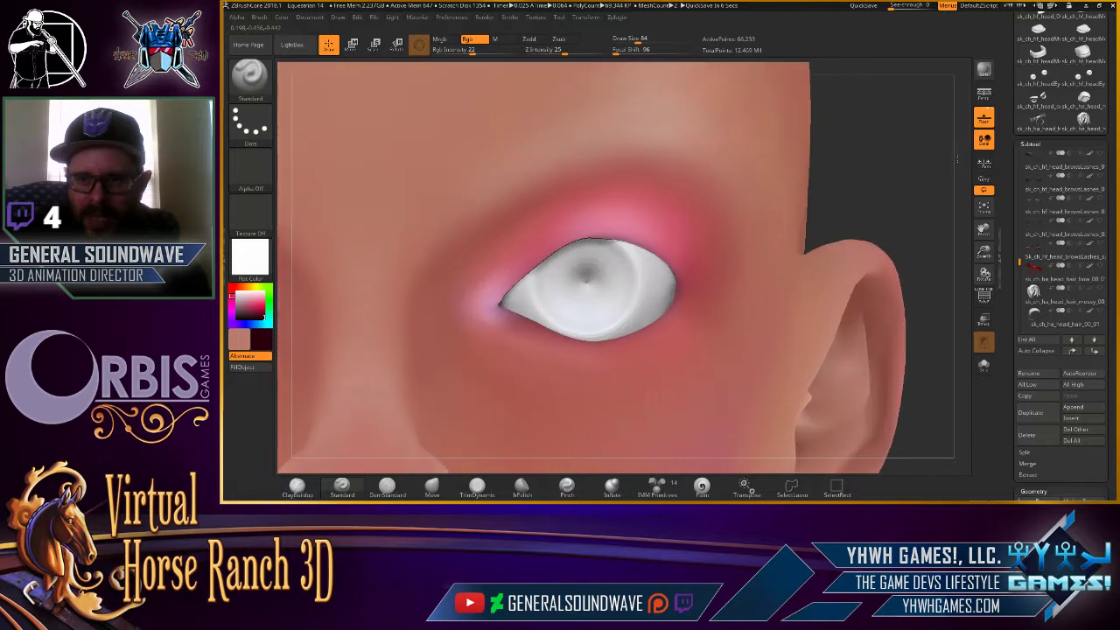
pyautogui.click(1034, 491)
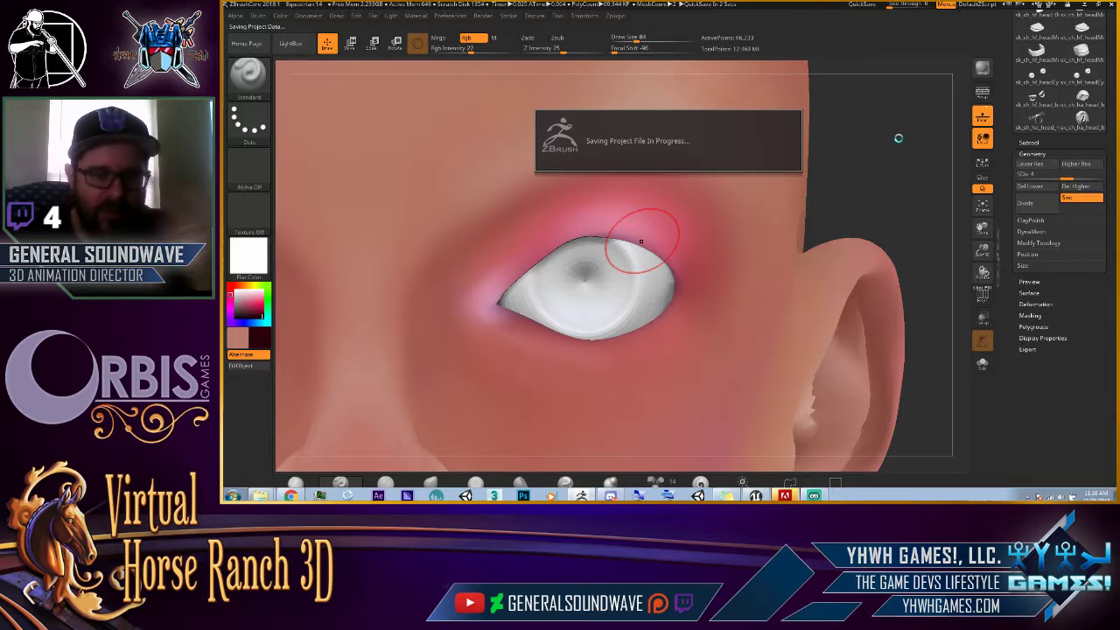
pyautogui.moveTo(879, 165); pyautogui.dragTo(880, 157)
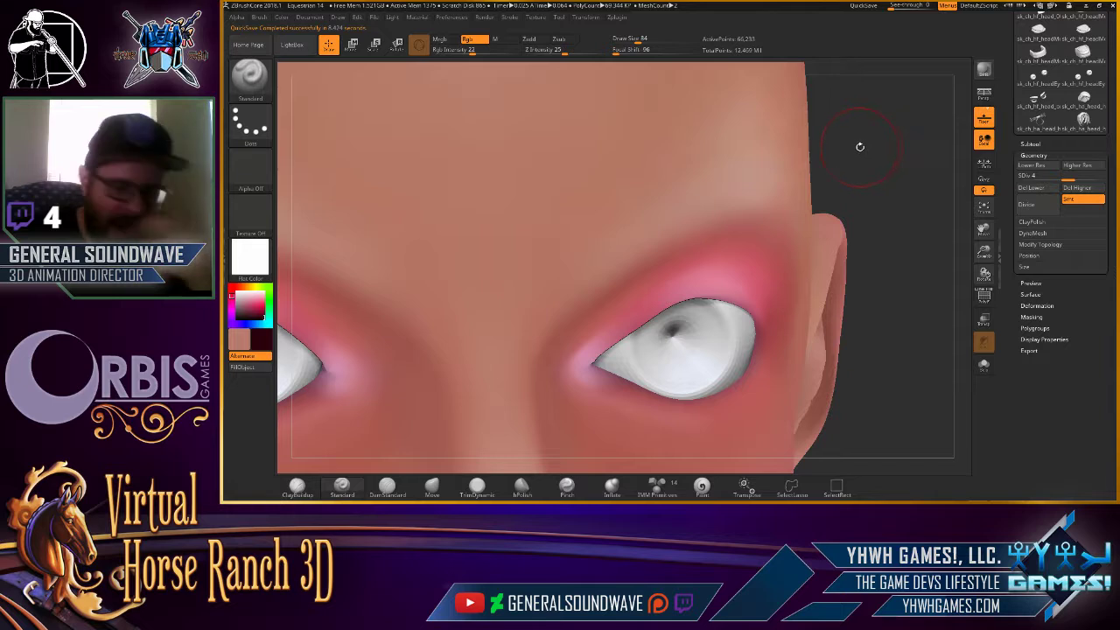
# At SDiv 5, inspect the left eye's pink eyelid paint up close.
pyautogui.moveTo(873, 147); pyautogui.dragTo(884, 146)
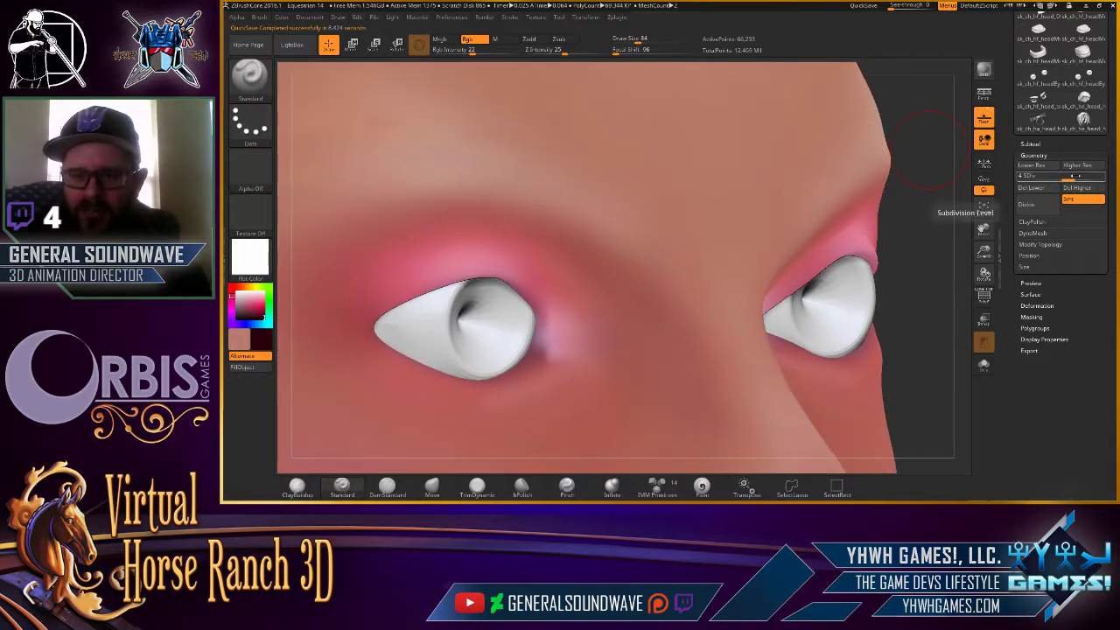
pyautogui.moveTo(915, 179)
pyautogui.keyDown('alt'); pyautogui.mouseDown()
pyautogui.moveTo(909, 186)
pyautogui.moveTo(919, 131)
pyautogui.mouseUp(); pyautogui.keyUp('alt')
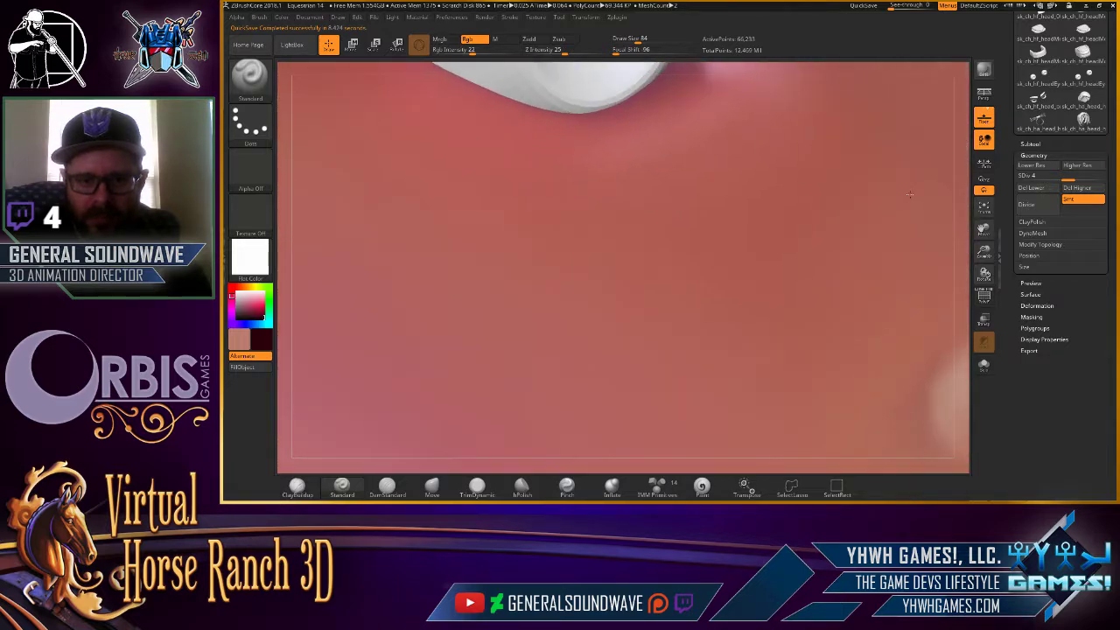
pyautogui.moveTo(957, 91)
pyautogui.keyDown('alt'); pyautogui.mouseDown()
pyautogui.moveTo(948, 367)
pyautogui.moveTo(933, 370)
pyautogui.mouseUp(); pyautogui.keyUp('alt')
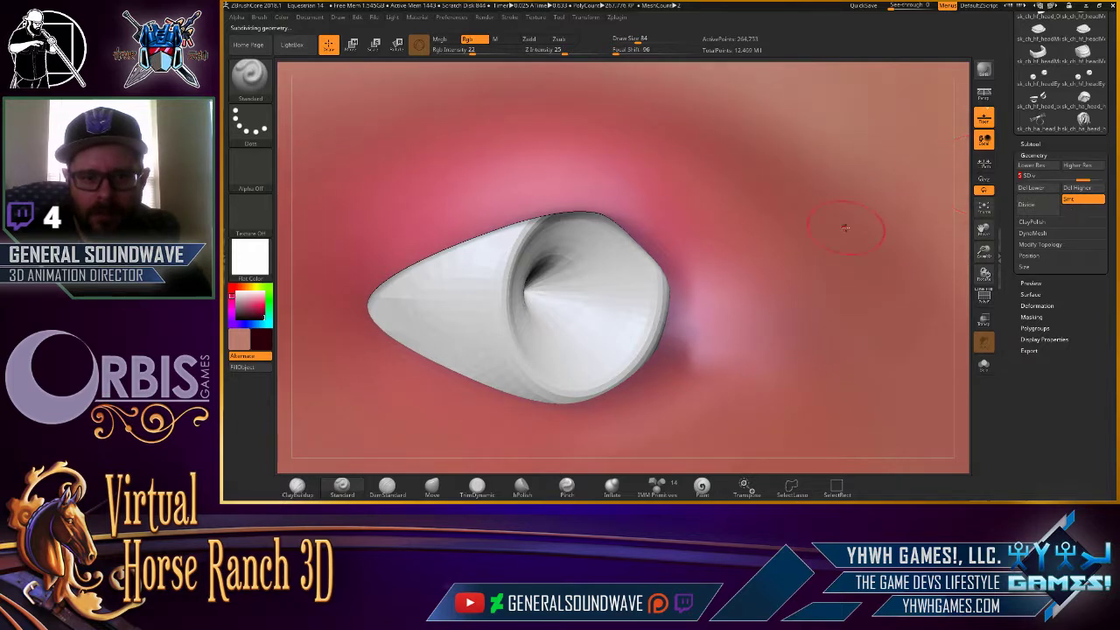
pyautogui.moveTo(963, 212); pyautogui.dragTo(964, 215)
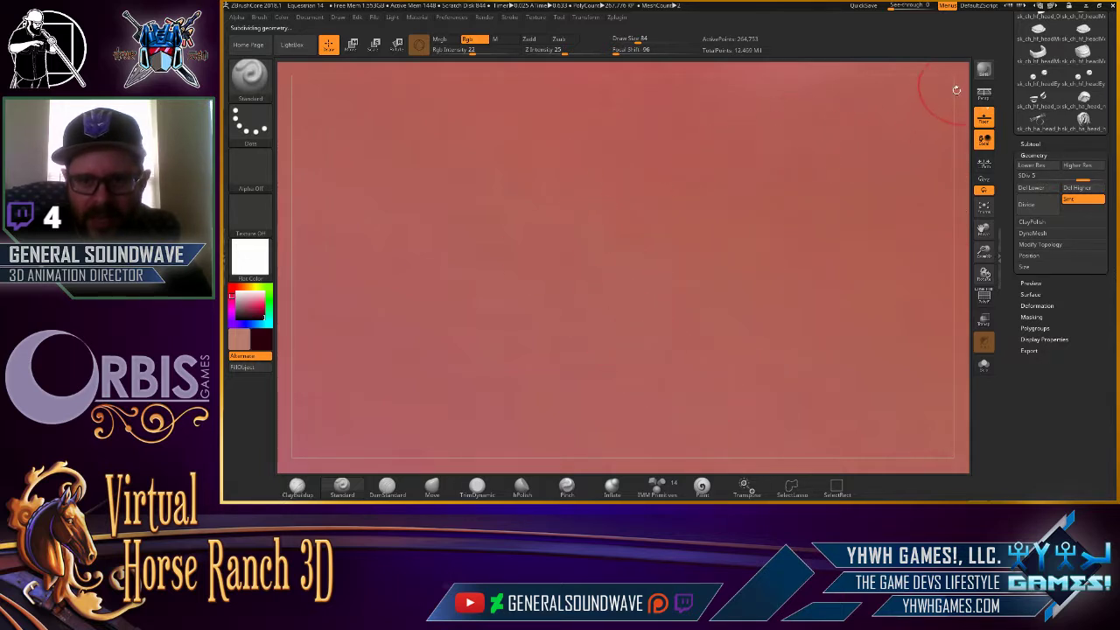
pyautogui.keyDown('ctrl'); pyautogui.moveTo(894, 312); pyautogui.dragTo(863, 453, button='right'); pyautogui.keyUp('ctrl')
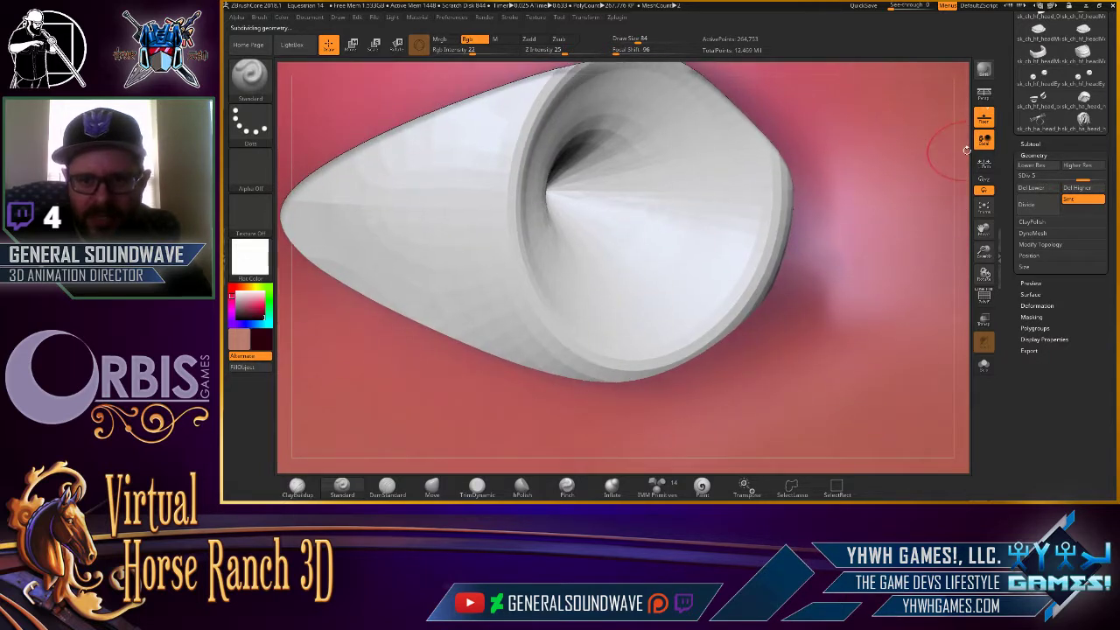
pyautogui.keyDown('ctrl'); pyautogui.moveTo(916, 225); pyautogui.dragTo(841, 302, button='right'); pyautogui.keyUp('ctrl')
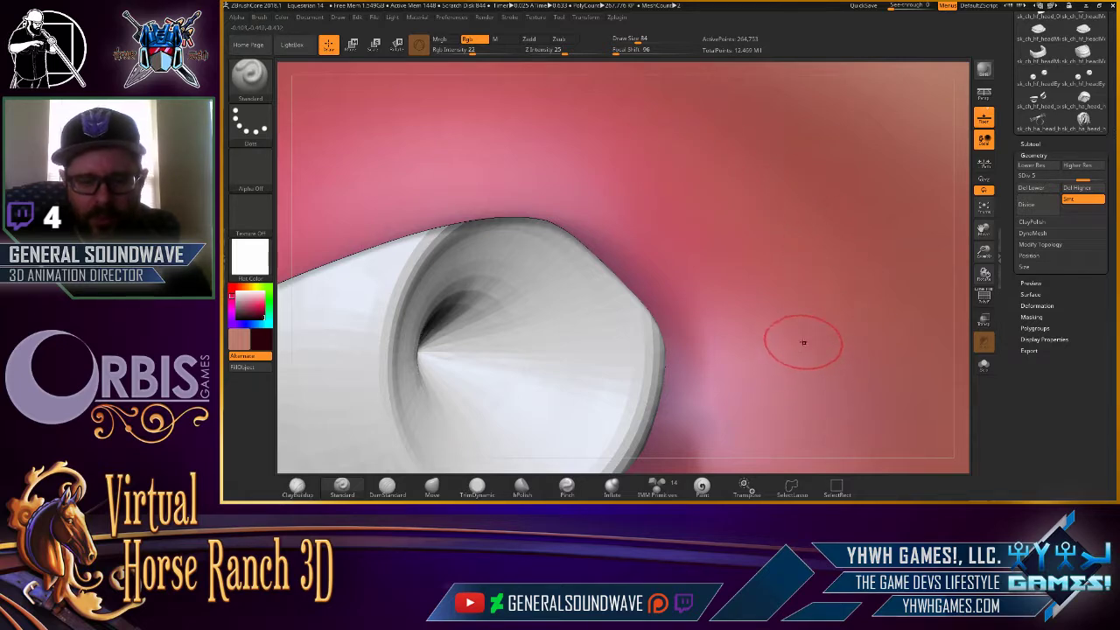
# Orbit around the jaw, neck, back of the head and cheek to check the paint.
pyautogui.press('f')
pyautogui.moveTo(808, 312)
pyautogui.mouseDown()
pyautogui.moveTo(808, 255)
pyautogui.moveTo(758, 419)
pyautogui.moveTo(730, 373)
pyautogui.mouseUp()
pyautogui.moveTo(810, 441); pyautogui.dragTo(793, 368)
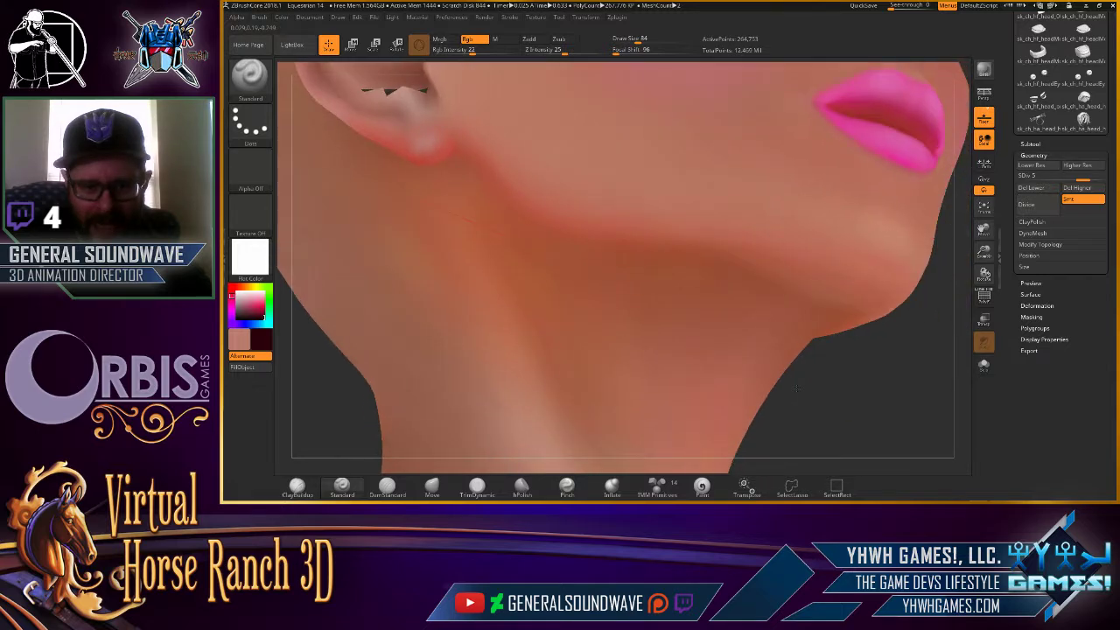
pyautogui.moveTo(884, 343)
pyautogui.mouseDown()
pyautogui.moveTo(926, 327)
pyautogui.moveTo(826, 170)
pyautogui.mouseUp()
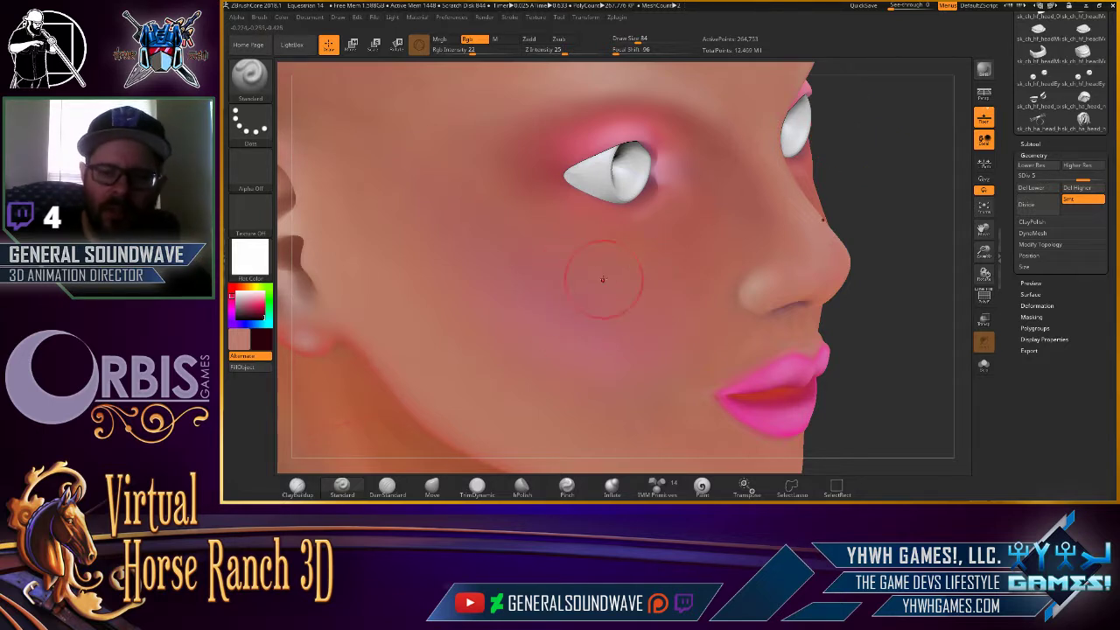
# Test SDiv 6, drop back to SDiv 5, and set brush Focal Shift to 35.
pyautogui.moveTo(1093, 177); pyautogui.dragTo(1105, 177)
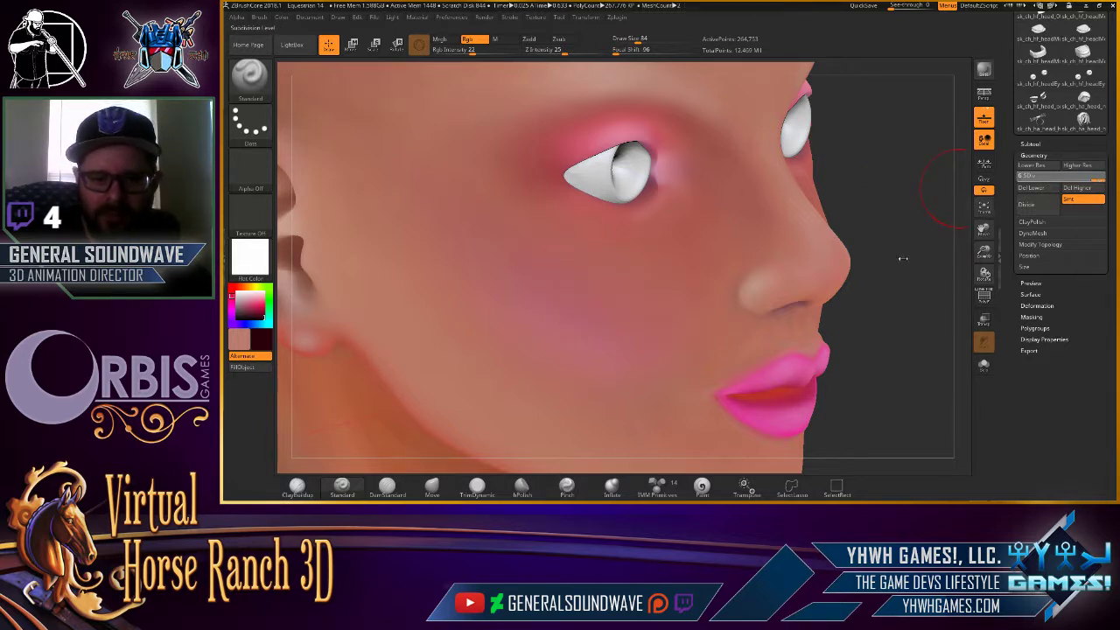
pyautogui.moveTo(870, 283)
pyautogui.keyDown('alt'); pyautogui.mouseDown()
pyautogui.moveTo(879, 322)
pyautogui.moveTo(867, 367)
pyautogui.mouseUp(); pyautogui.keyUp('alt')
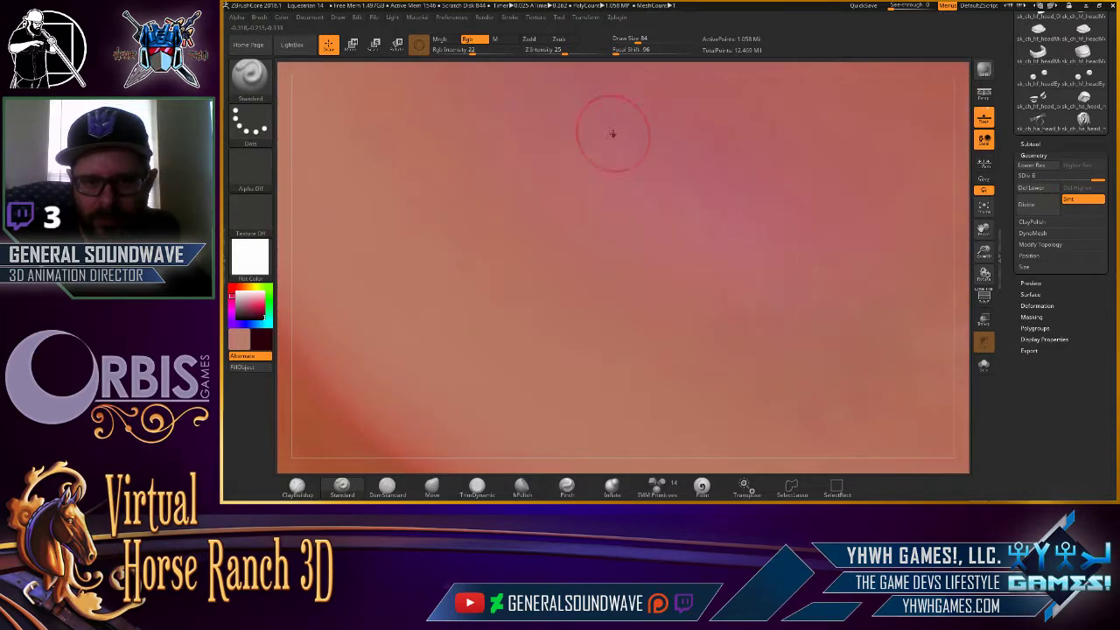
pyautogui.keyDown('alt'); pyautogui.moveTo(927, 190); pyautogui.dragTo(795, 379); pyautogui.keyUp('alt')
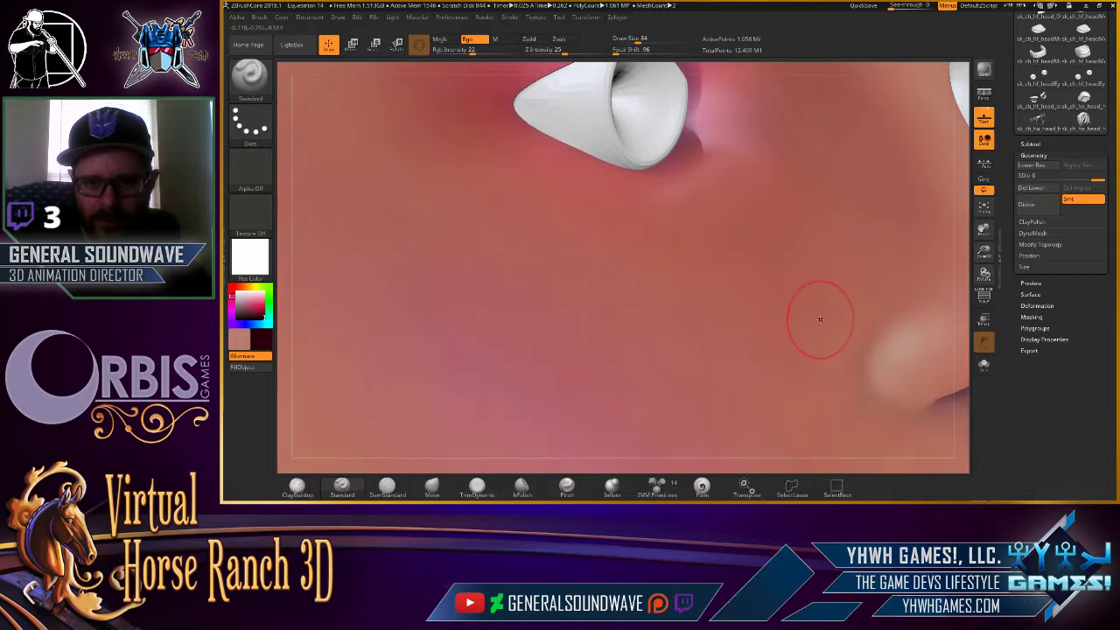
pyautogui.hotkey('shift', 'd')
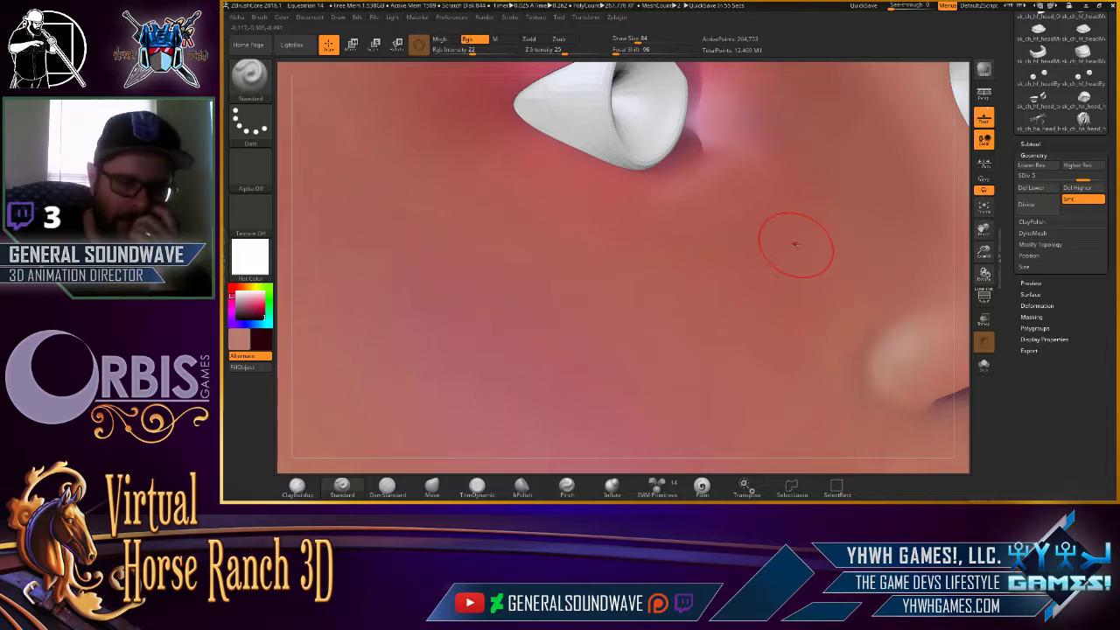
pyautogui.press('space')
pyautogui.moveTo(625, 260)
pyautogui.mouseDown()
pyautogui.moveTo(610, 260)
pyautogui.moveTo(647, 260)
pyautogui.mouseUp()
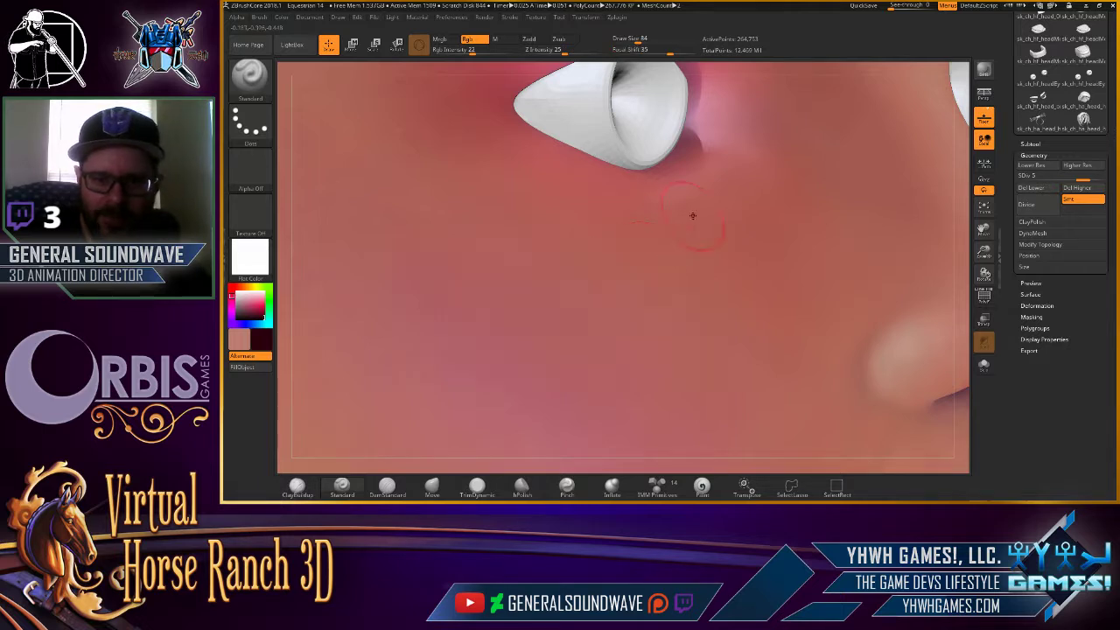
# Paint darker skin shading along the hairline, jaw and temple in side profile.
pyautogui.press('f')
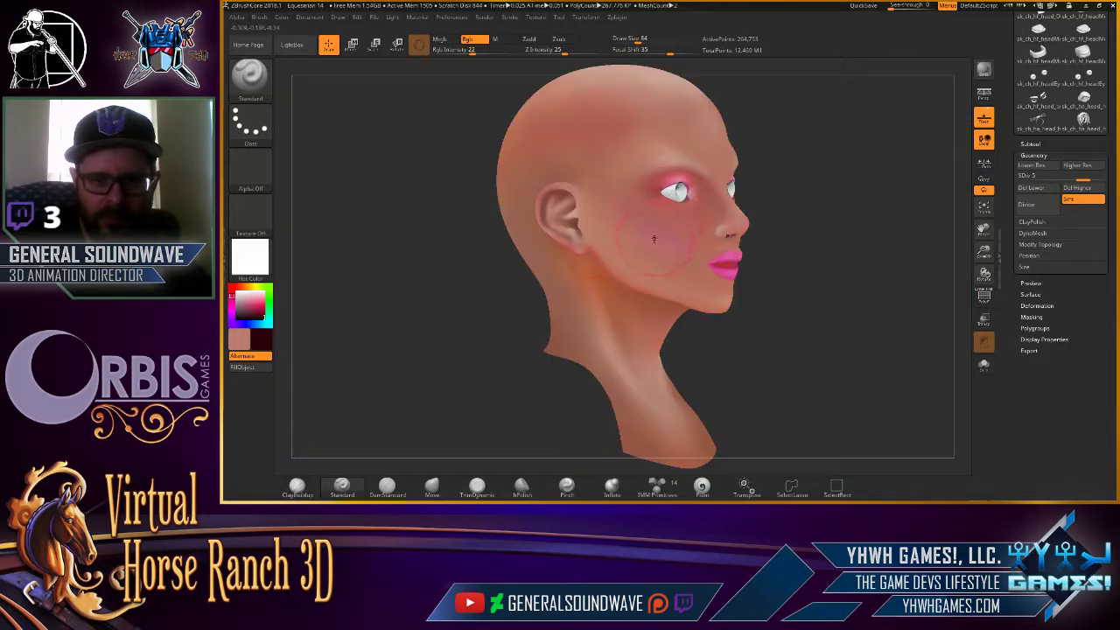
pyautogui.moveTo(799, 121)
pyautogui.mouseDown()
pyautogui.moveTo(840, 123)
pyautogui.moveTo(736, 131)
pyautogui.moveTo(685, 160)
pyautogui.mouseUp()
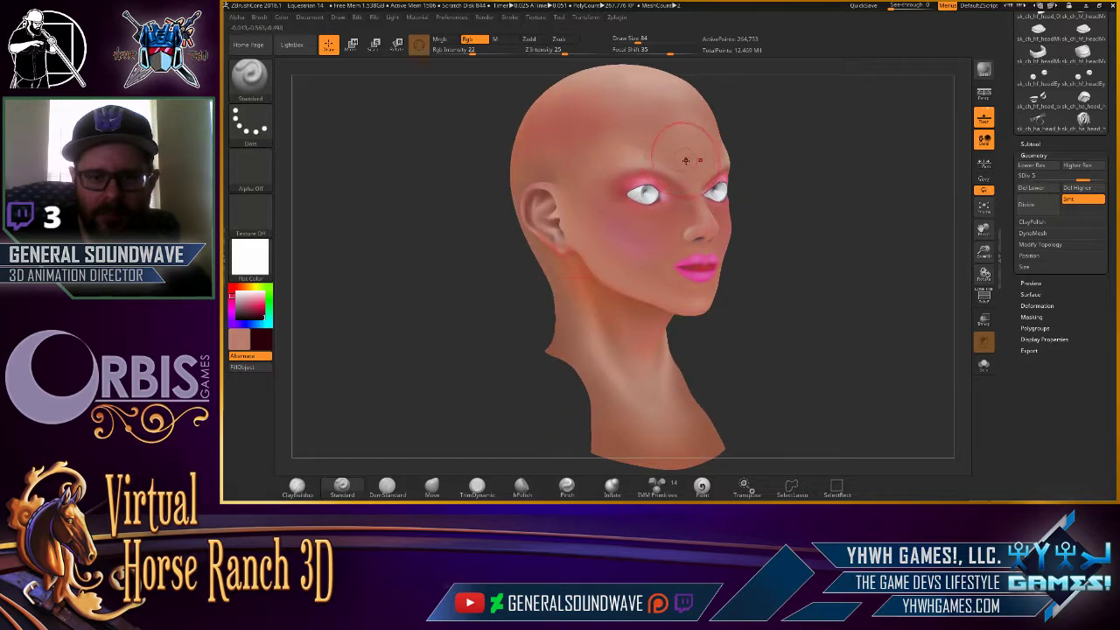
pyautogui.keyDown('ctrl'); pyautogui.moveTo(758, 110); pyautogui.dragTo(760, 156, button='right'); pyautogui.keyUp('ctrl')
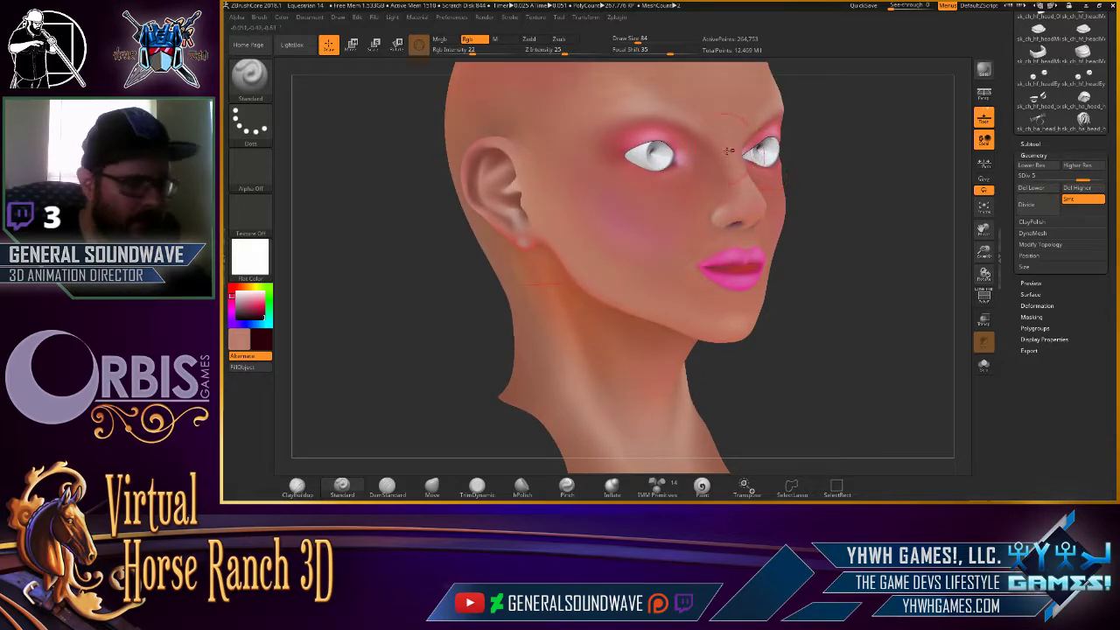
pyautogui.moveTo(712, 100); pyautogui.dragTo(340, 273, button='right')
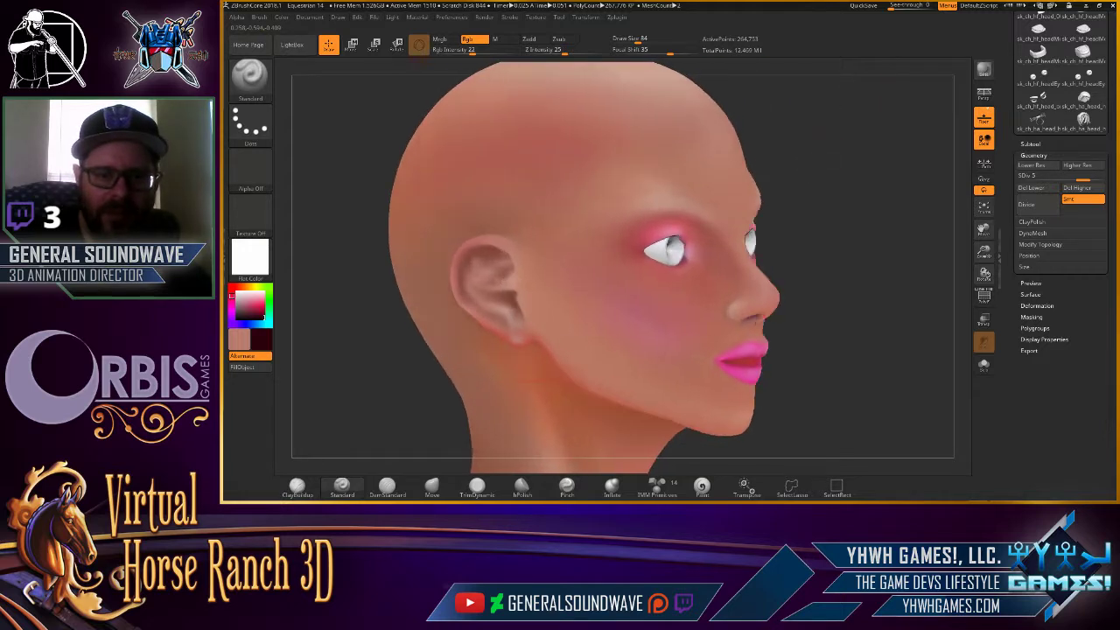
pyautogui.moveTo(569, 157); pyautogui.dragTo(639, 435)
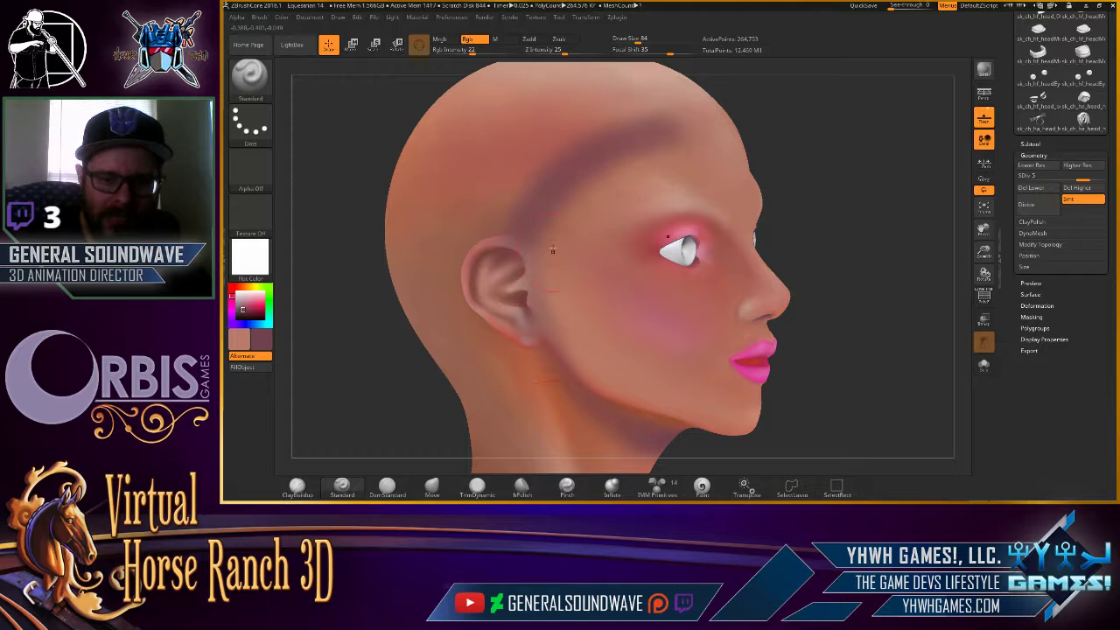
pyautogui.moveTo(500, 119); pyautogui.dragTo(509, 186)
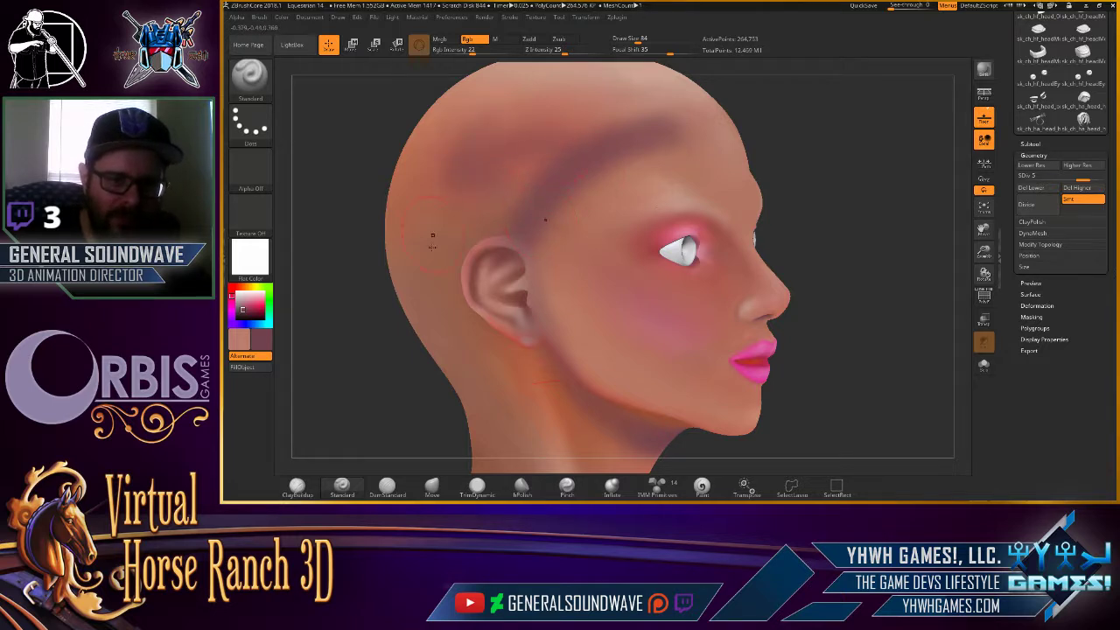
# Mask and clear masking on the jaw and neck while turning the head.
pyautogui.press('ctrl')
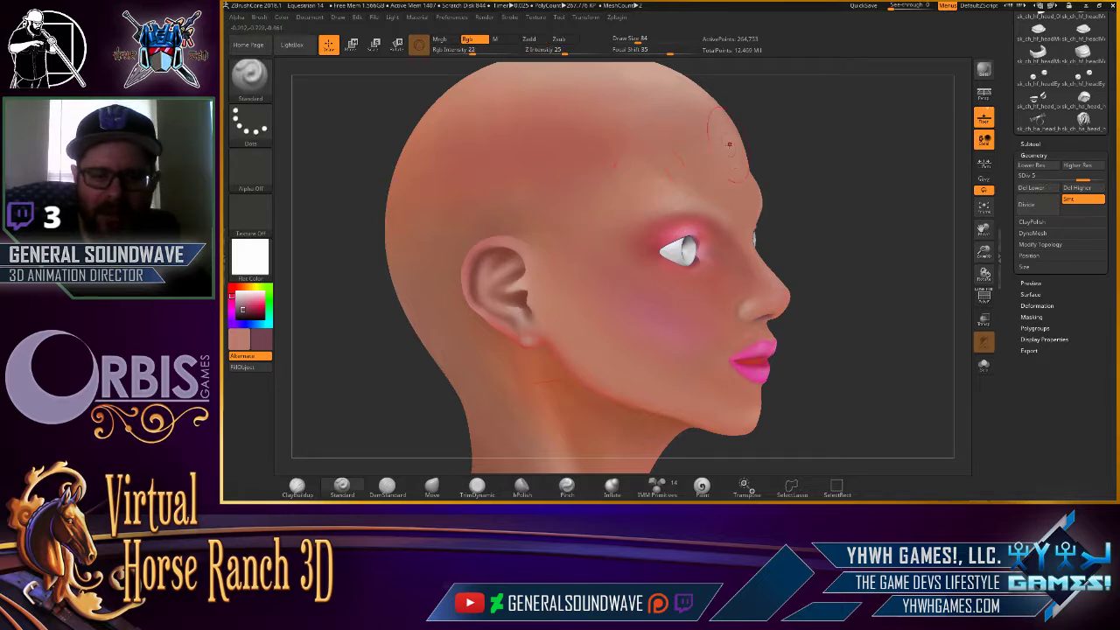
pyautogui.moveTo(758, 140)
pyautogui.keyDown('shift'); pyautogui.mouseDown()
pyautogui.moveTo(791, 136)
pyautogui.moveTo(762, 145)
pyautogui.mouseUp(); pyautogui.keyUp('shift')
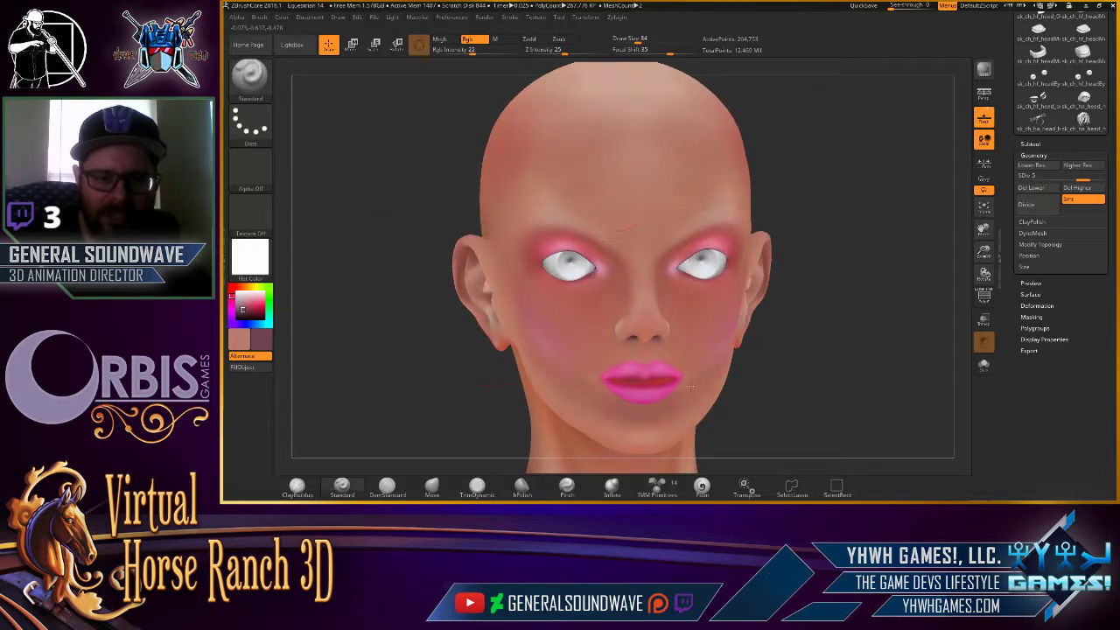
pyautogui.moveTo(808, 143); pyautogui.dragTo(707, 175)
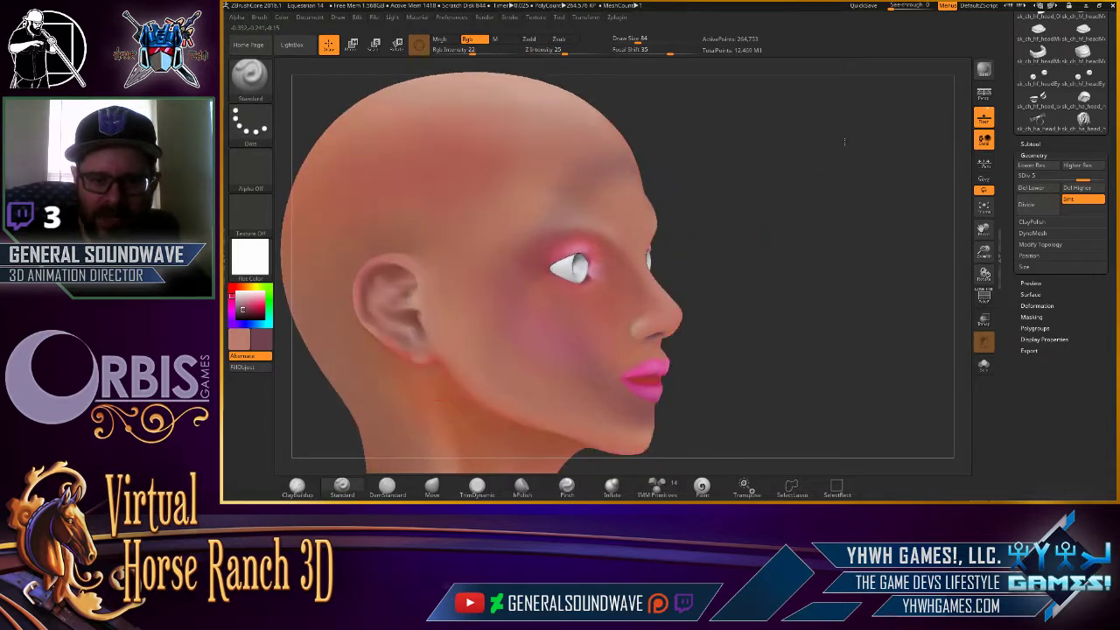
pyautogui.press('ctrl')
pyautogui.moveTo(595, 368)
pyautogui.keyDown('ctrl'); pyautogui.mouseDown()
pyautogui.moveTo(522, 380)
pyautogui.moveTo(713, 218)
pyautogui.mouseUp(); pyautogui.keyUp('ctrl')
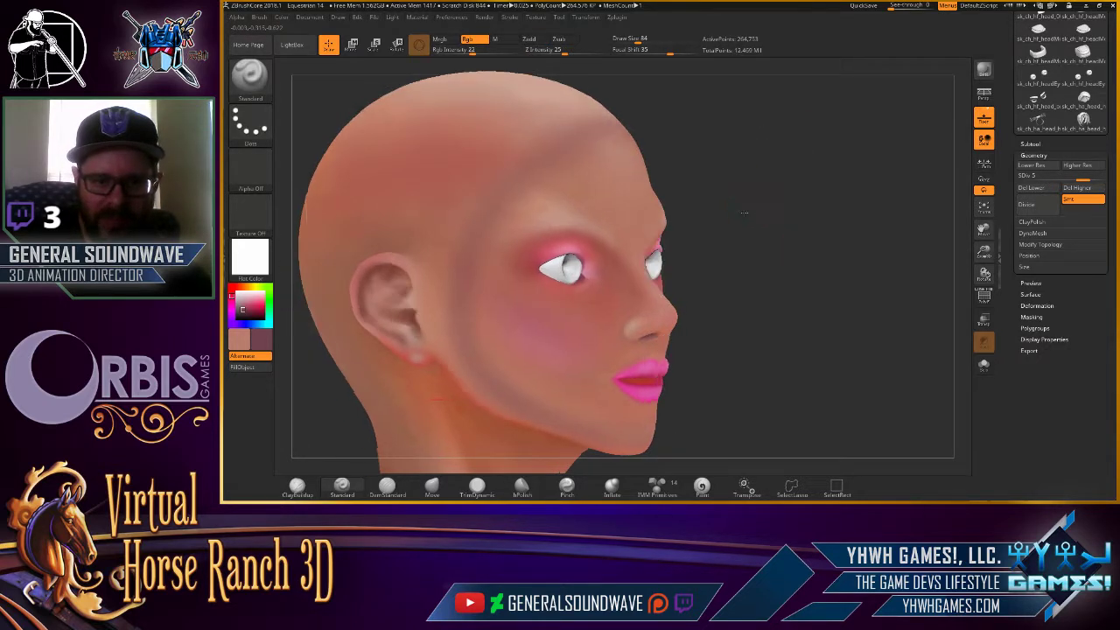
pyautogui.moveTo(490, 228)
pyautogui.mouseDown()
pyautogui.moveTo(744, 180)
pyautogui.moveTo(703, 80)
pyautogui.moveTo(738, 125)
pyautogui.moveTo(613, 187)
pyautogui.mouseUp()
pyautogui.press('ctrl')
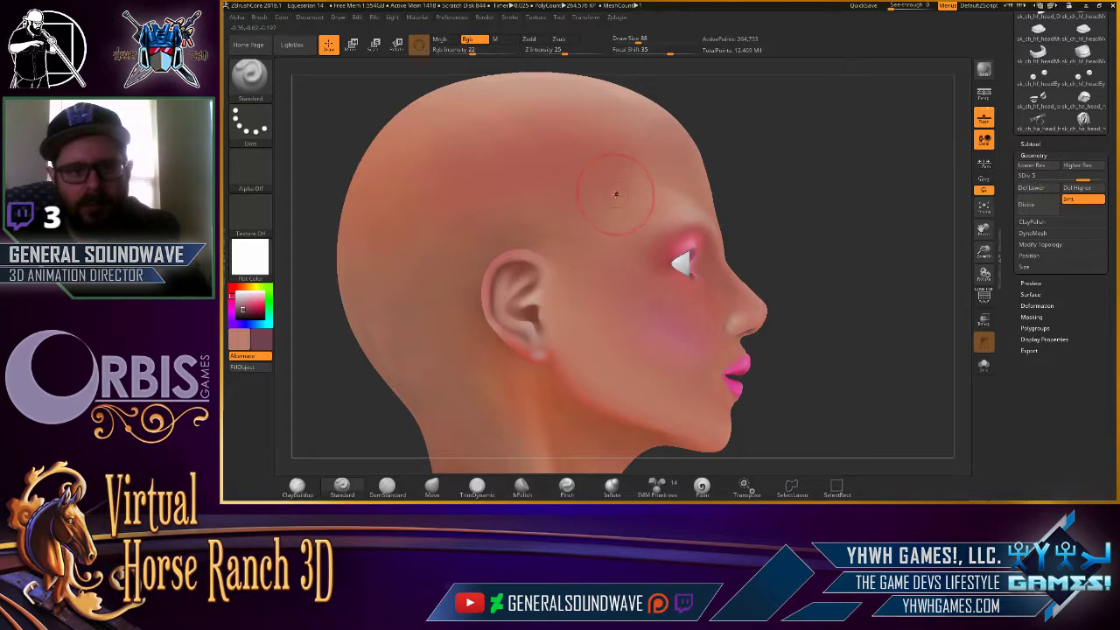
# Smooth the eyeshadow edges and blend the cheek blush into the skin.
pyautogui.press('shift')
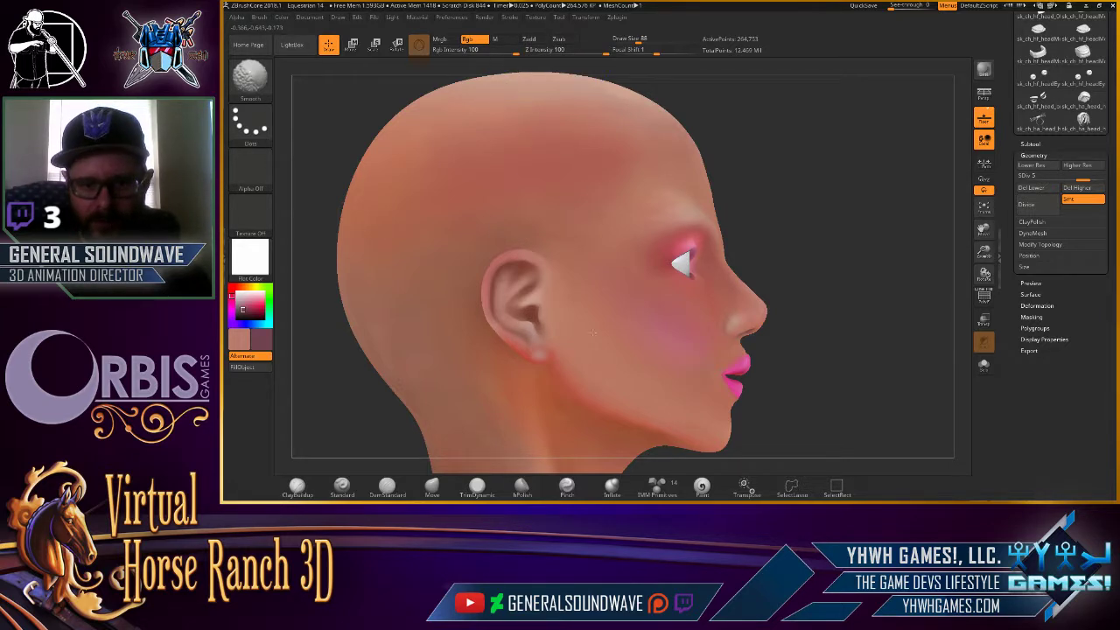
pyautogui.moveTo(779, 174)
pyautogui.keyDown('alt'); pyautogui.mouseDown()
pyautogui.moveTo(928, 217)
pyautogui.moveTo(882, 113)
pyautogui.moveTo(600, 274)
pyautogui.mouseUp(); pyautogui.keyUp('alt')
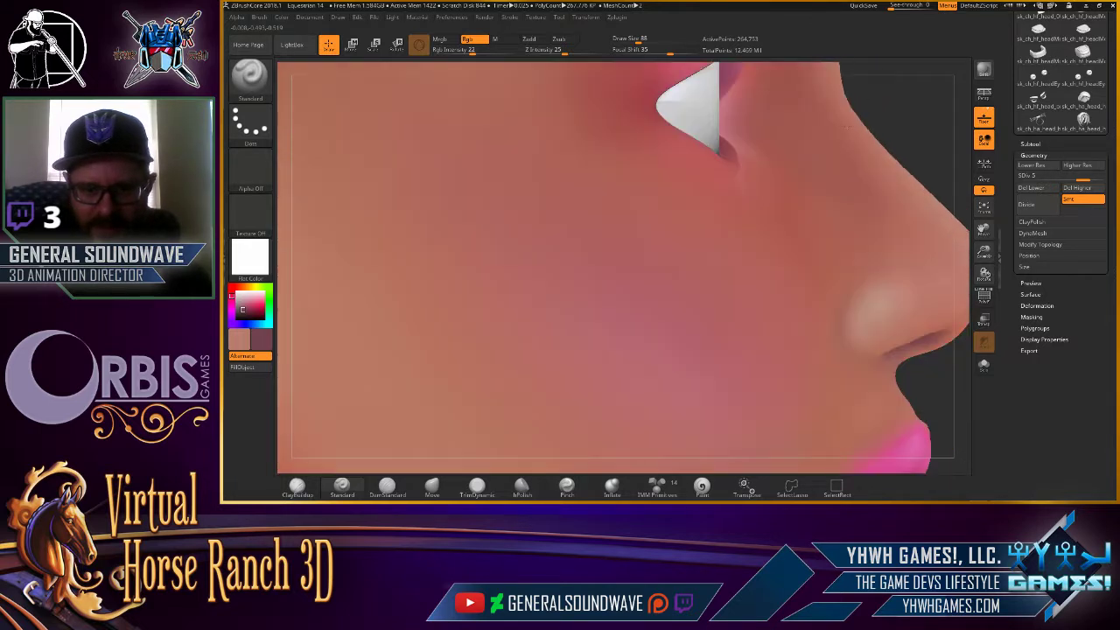
pyautogui.press('shift')
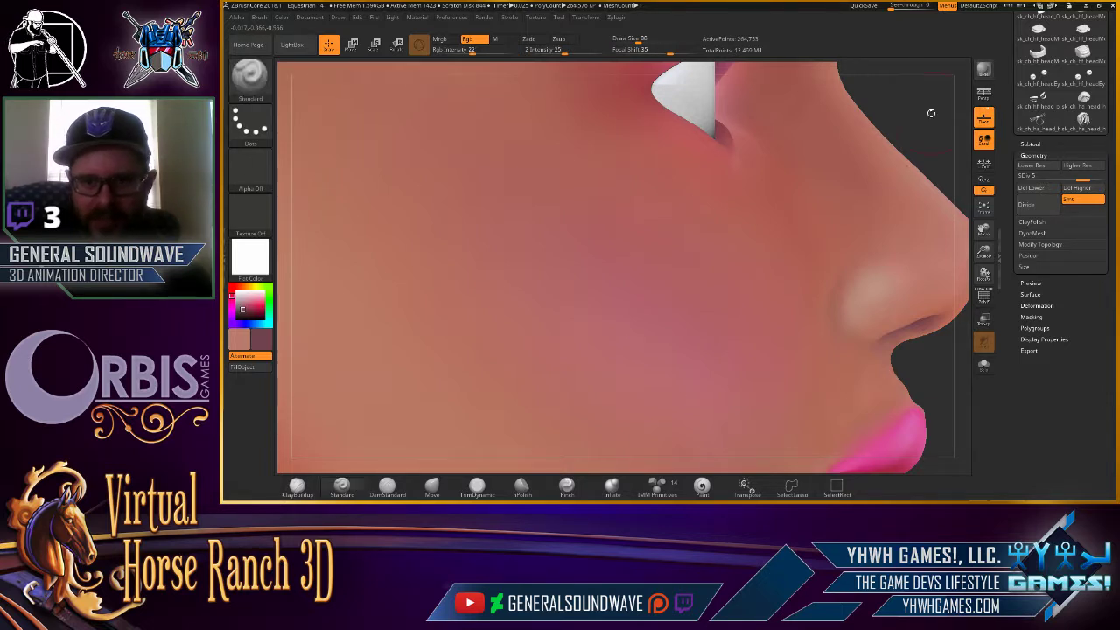
pyautogui.moveTo(697, 205); pyautogui.dragTo(595, 255, button='right')
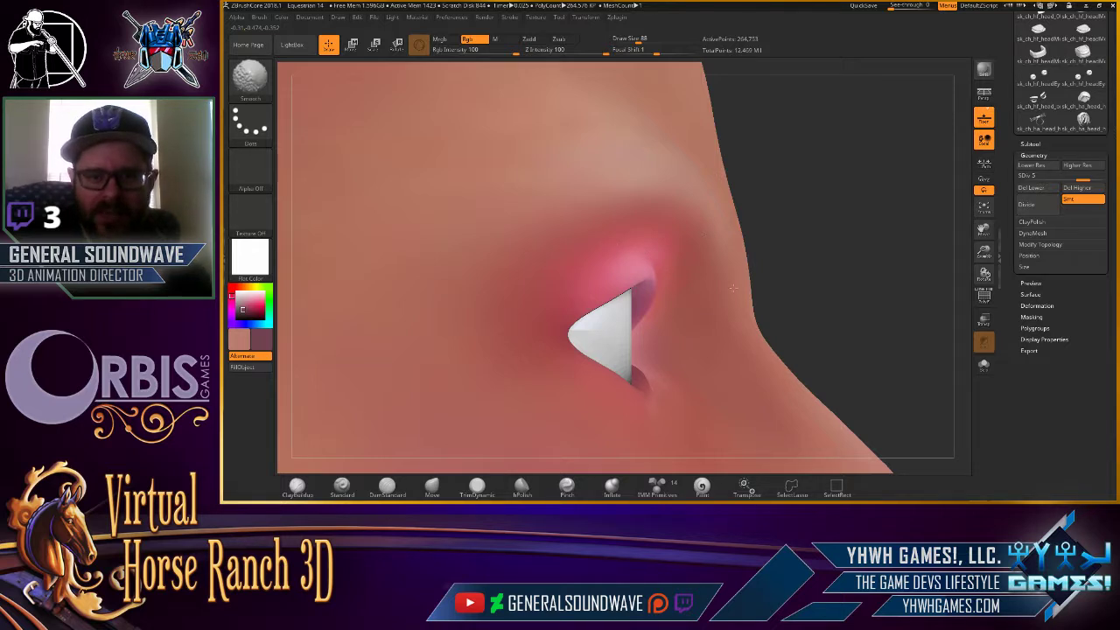
pyautogui.moveTo(819, 316)
pyautogui.keyDown('alt'); pyautogui.mouseDown()
pyautogui.moveTo(832, 201)
pyautogui.moveTo(874, 177)
pyautogui.moveTo(712, 219)
pyautogui.mouseUp(); pyautogui.keyUp('alt')
pyautogui.press('f')
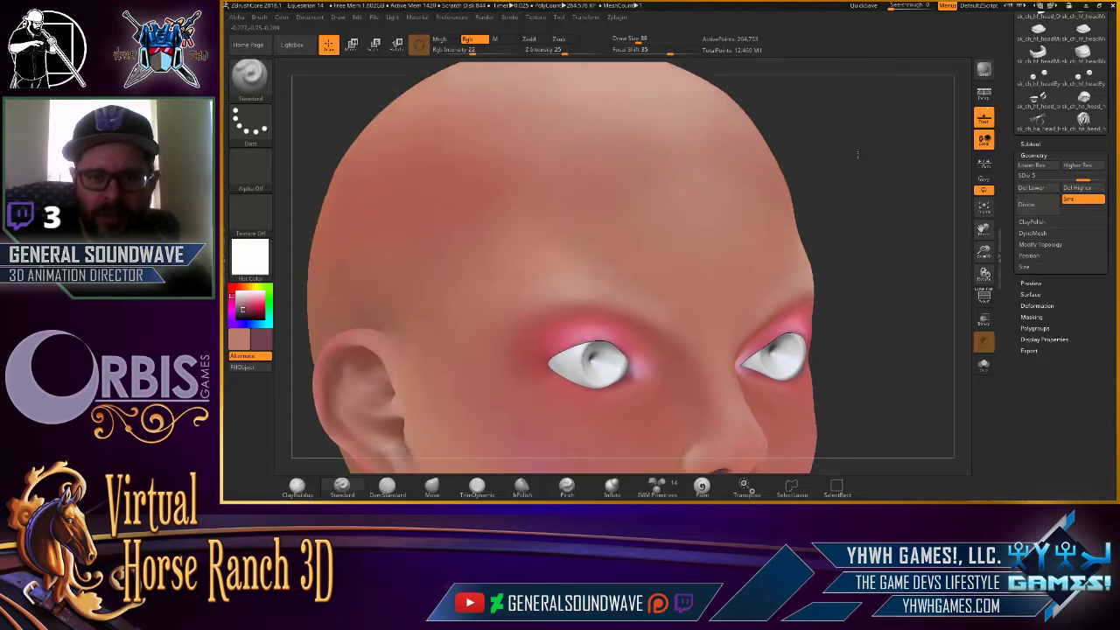
# Continue smoothing from a three-quarter front view toward the nose and upper lip.
pyautogui.moveTo(836, 131); pyautogui.dragTo(850, 179)
pyautogui.press('shift')
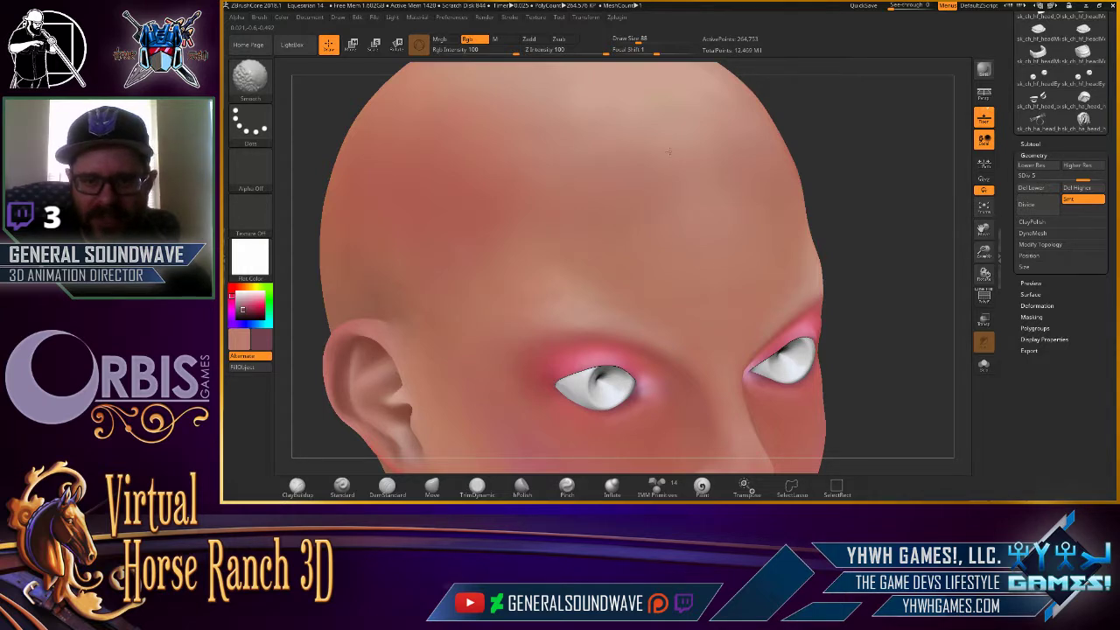
pyautogui.moveTo(845, 211)
pyautogui.mouseDown()
pyautogui.moveTo(868, 251)
pyautogui.moveTo(674, 296)
pyautogui.mouseUp()
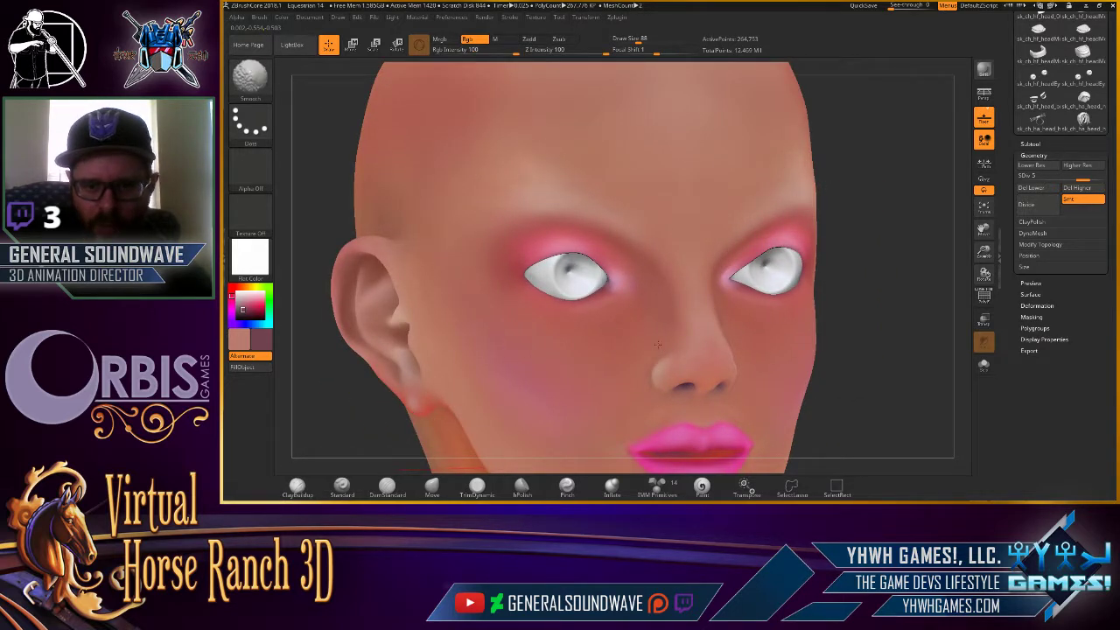
pyautogui.moveTo(654, 276)
pyautogui.mouseDown()
pyautogui.moveTo(840, 296)
pyautogui.moveTo(616, 279)
pyautogui.mouseUp()
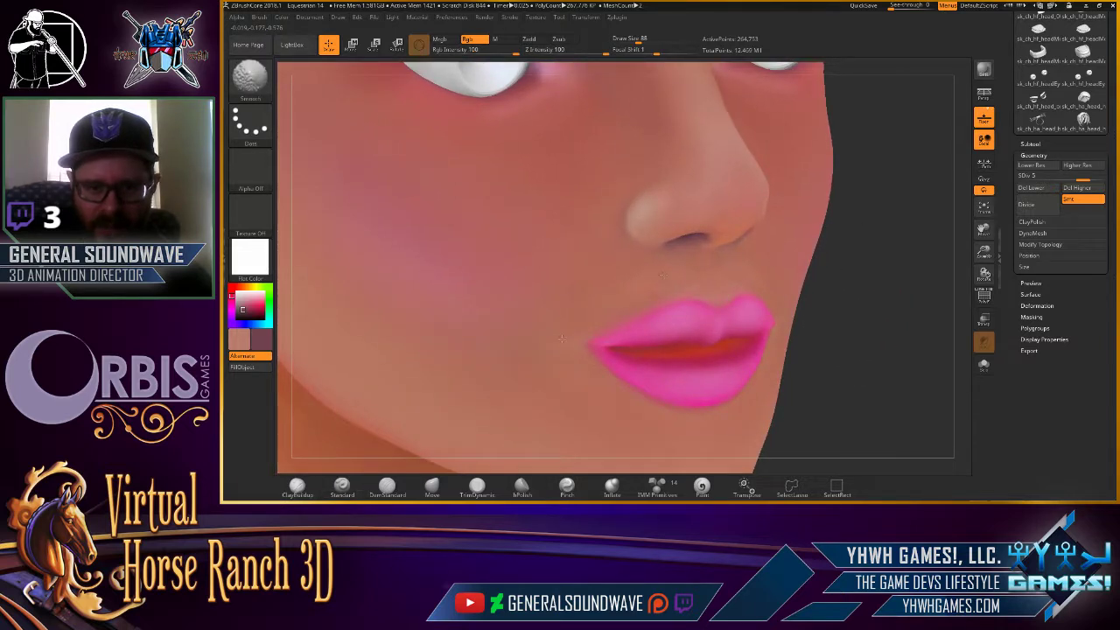
pyautogui.moveTo(857, 335)
pyautogui.keyDown('alt'); pyautogui.mouseDown()
pyautogui.moveTo(917, 430)
pyautogui.moveTo(958, 242)
pyautogui.moveTo(959, 309)
pyautogui.mouseUp(); pyautogui.keyUp('alt')
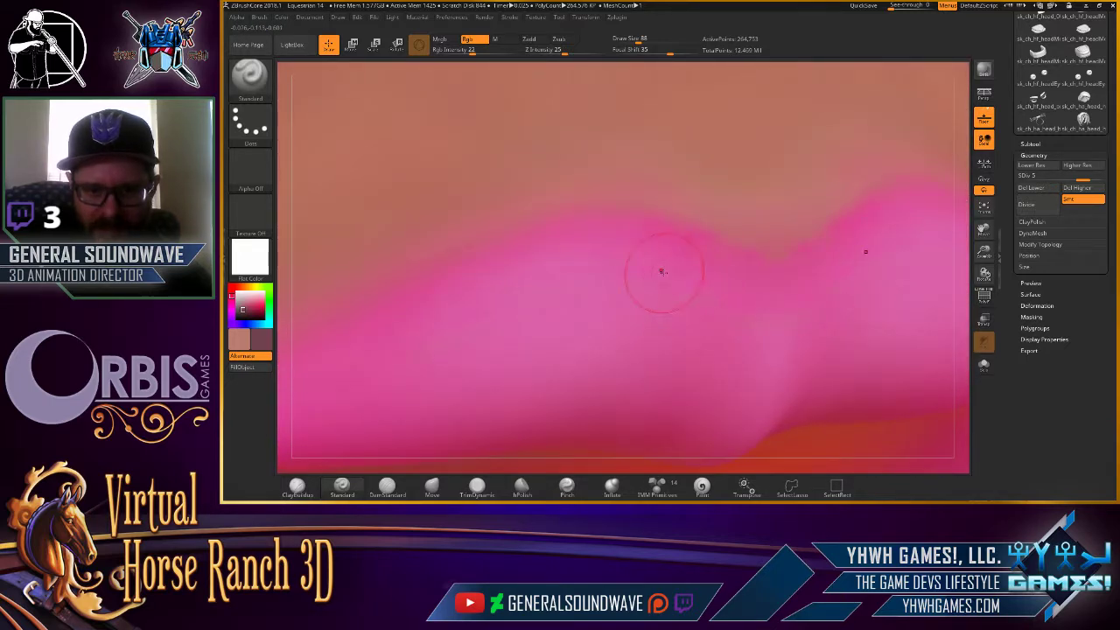
# Smooth the pink lip edges, rotating the view around the lip crease.
pyautogui.press('shift')
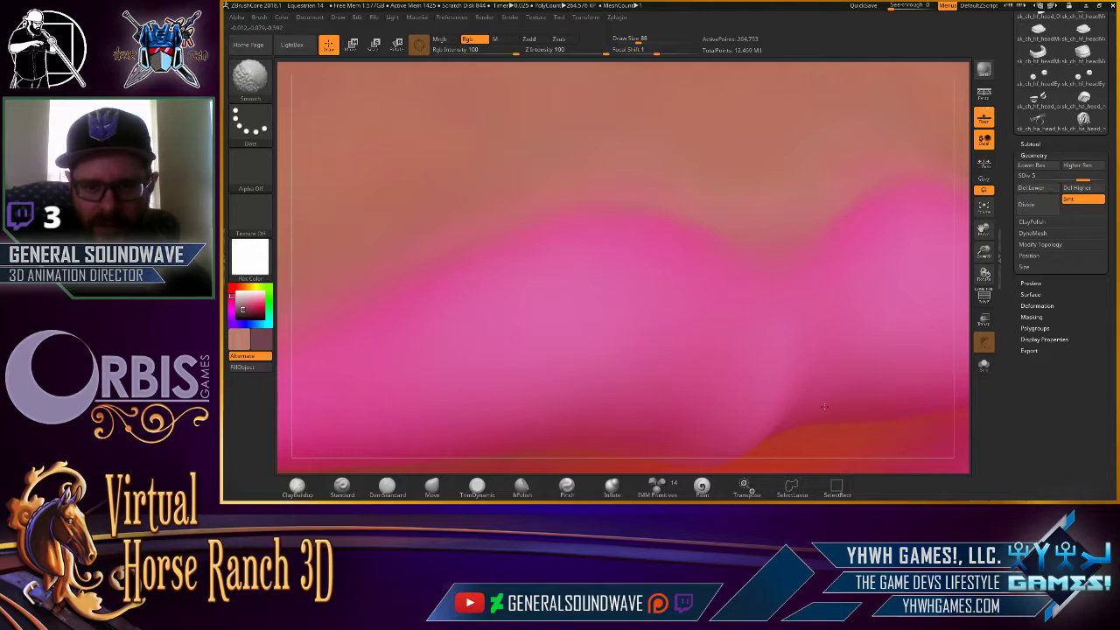
pyautogui.press('shift')
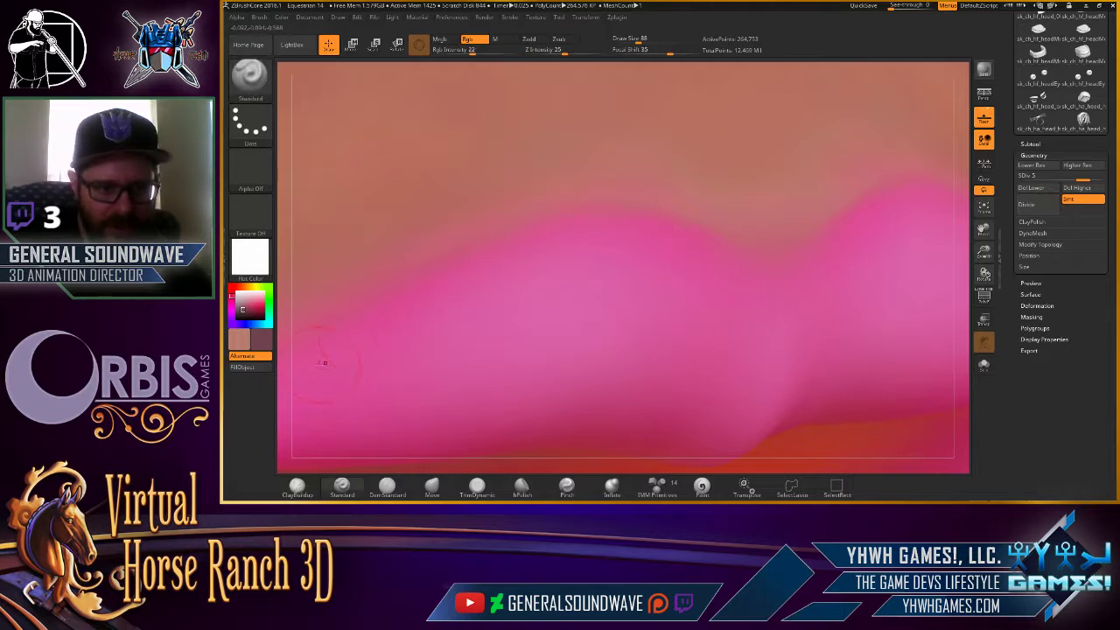
pyautogui.moveTo(281, 388)
pyautogui.mouseDown()
pyautogui.moveTo(505, 225)
pyautogui.moveTo(603, 192)
pyautogui.mouseUp()
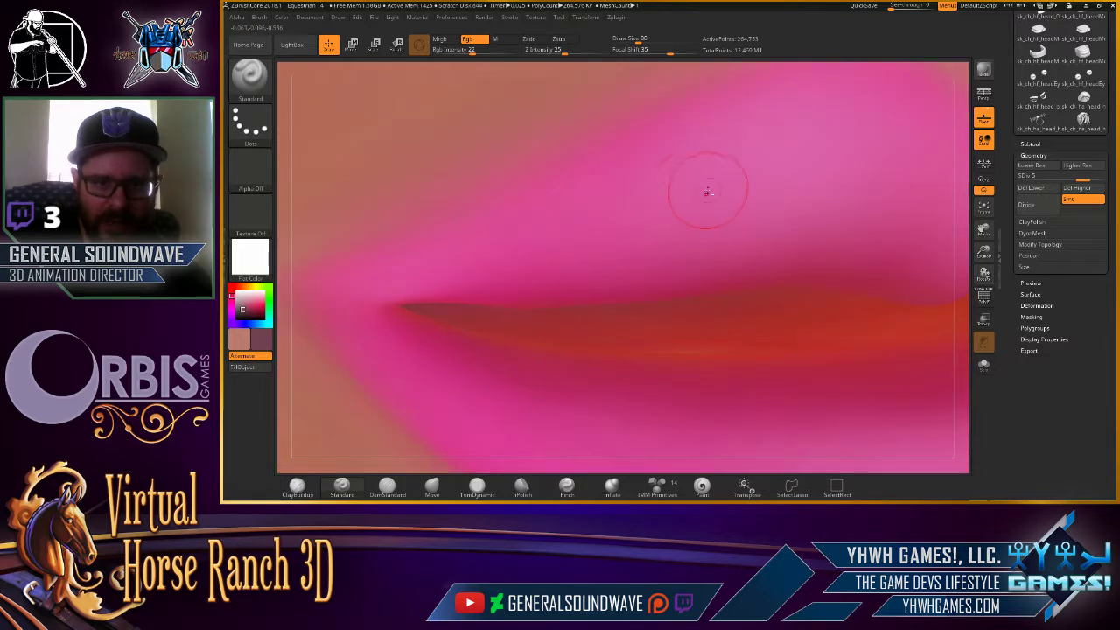
pyautogui.moveTo(281, 339); pyautogui.dragTo(444, 306)
pyautogui.press('shift')
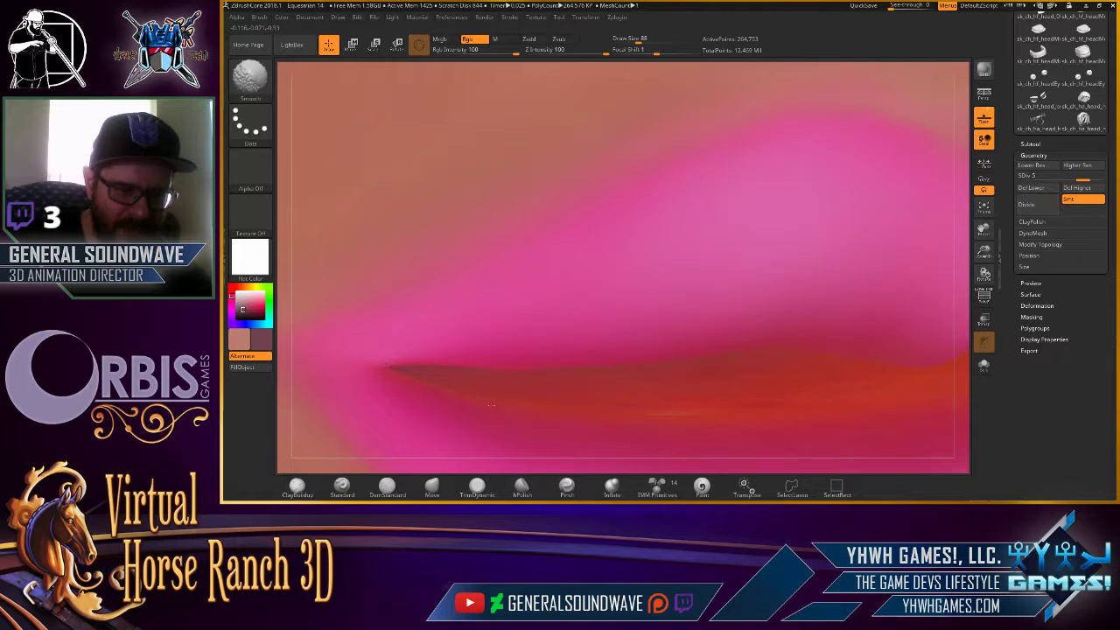
pyautogui.moveTo(283, 445); pyautogui.dragTo(345, 253)
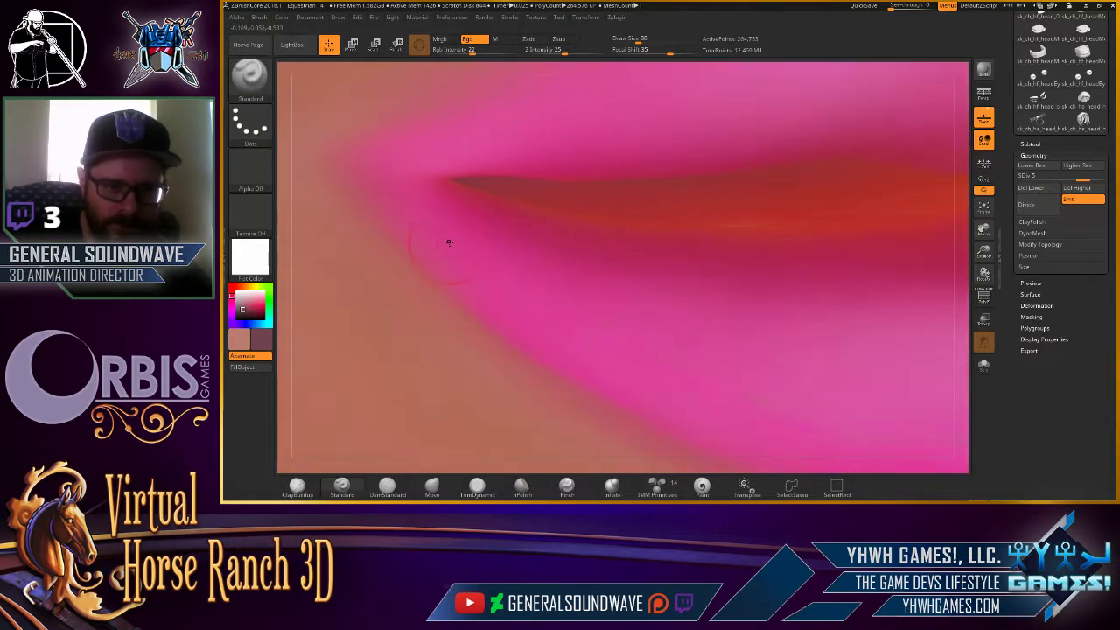
pyautogui.press('shift')
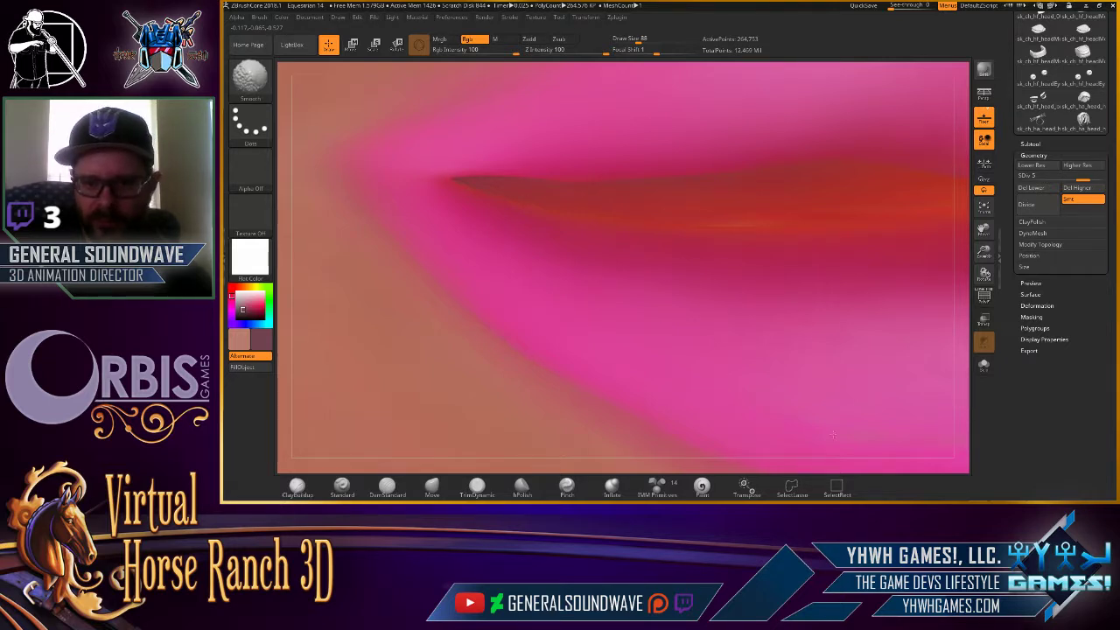
# Zoom in on the lips and chin to review the blend, then reframe the head.
pyautogui.press('f')
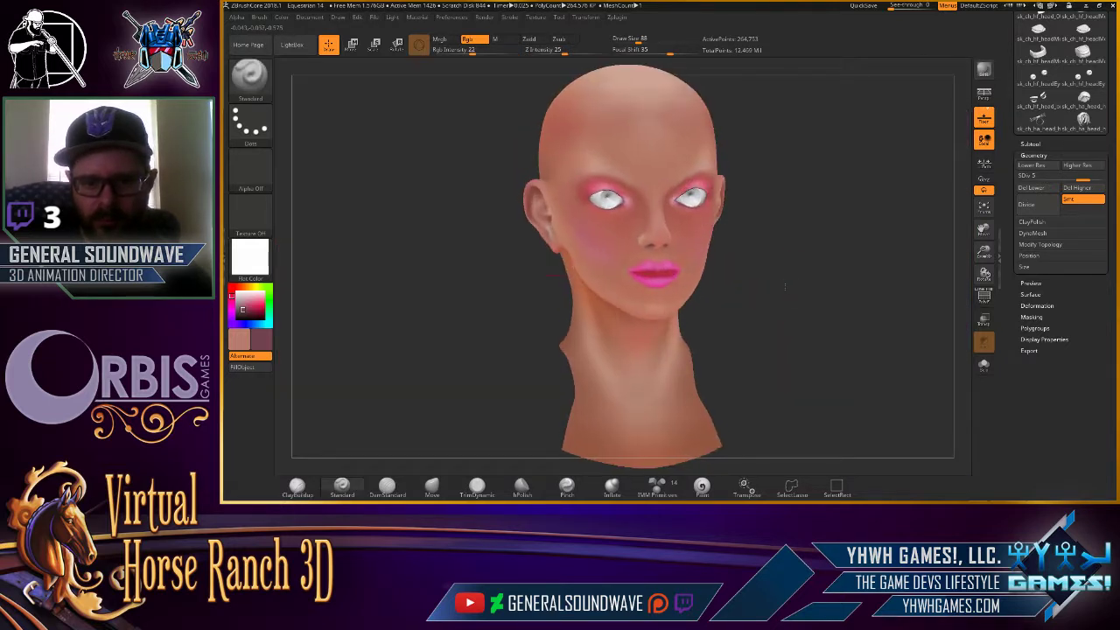
pyautogui.keyDown('ctrl'); pyautogui.moveTo(785, 287); pyautogui.dragTo(840, 358, button='right'); pyautogui.keyUp('ctrl')
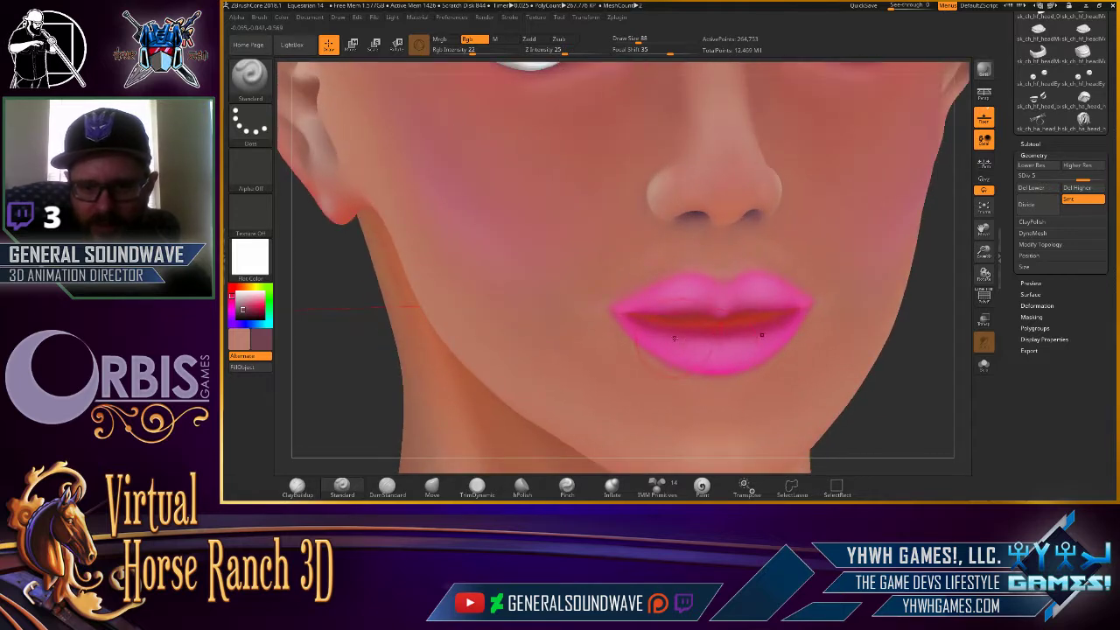
pyautogui.keyDown('ctrl'); pyautogui.moveTo(762, 334); pyautogui.dragTo(893, 404, button='right'); pyautogui.keyUp('ctrl')
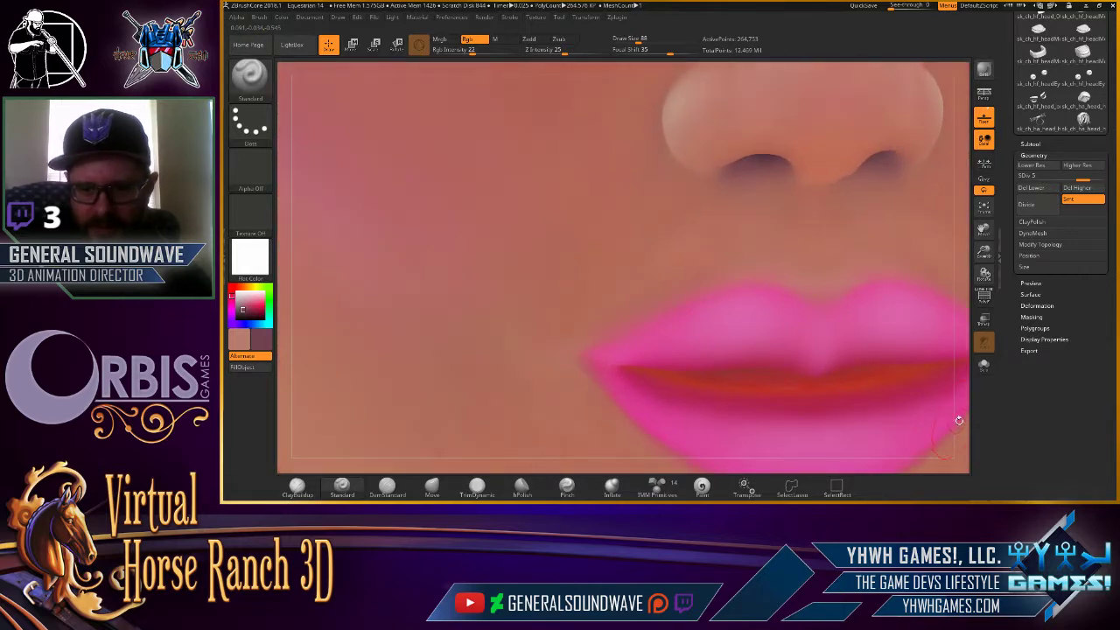
pyautogui.keyDown('alt'); pyautogui.moveTo(959, 420); pyautogui.dragTo(823, 309, button='right'); pyautogui.keyUp('alt')
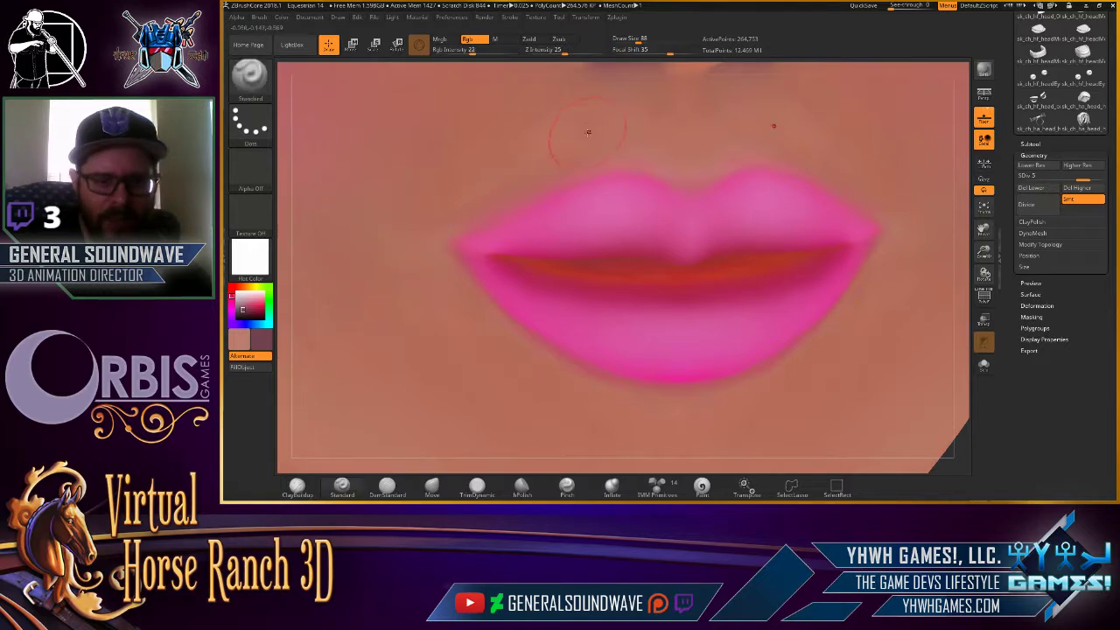
pyautogui.press('f')
pyautogui.moveTo(800, 167); pyautogui.dragTo(598, 258)
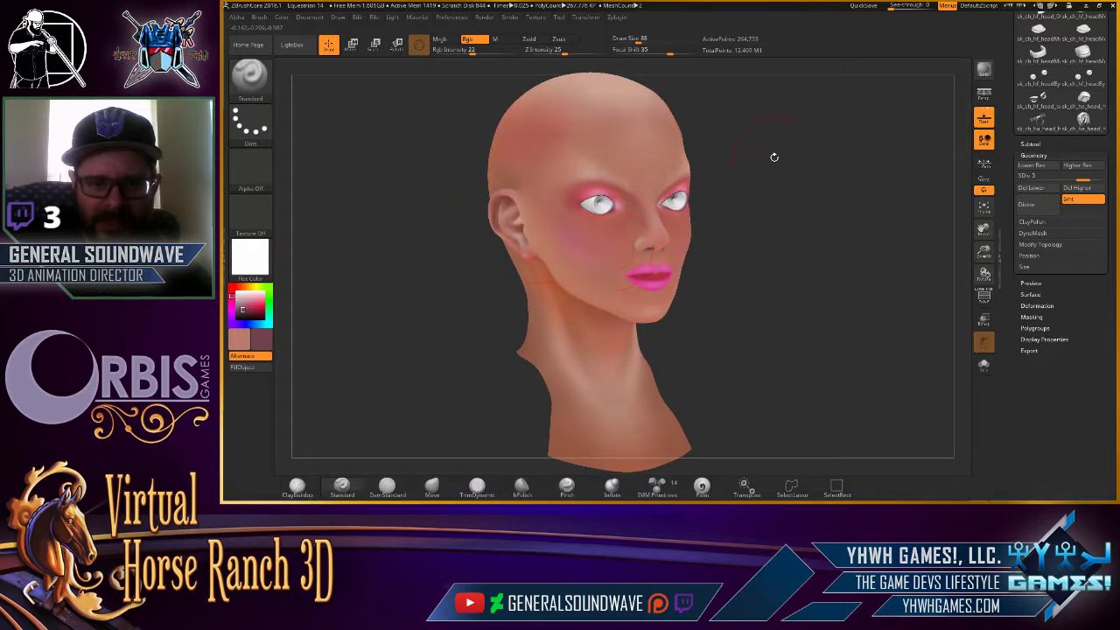
# Orbit around the cheek, lips, jaw, ear and eye to review the makeup.
pyautogui.keyDown('alt'); pyautogui.moveTo(773, 157); pyautogui.dragTo(575, 280); pyautogui.keyUp('alt')
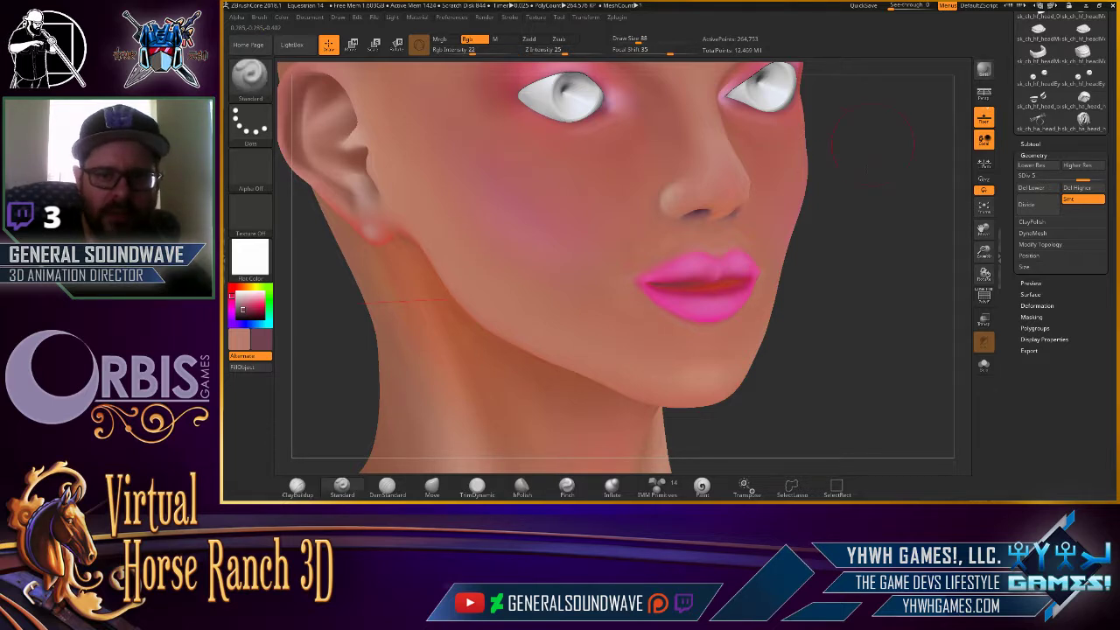
pyautogui.moveTo(550, 181); pyautogui.dragTo(669, 283, button='right')
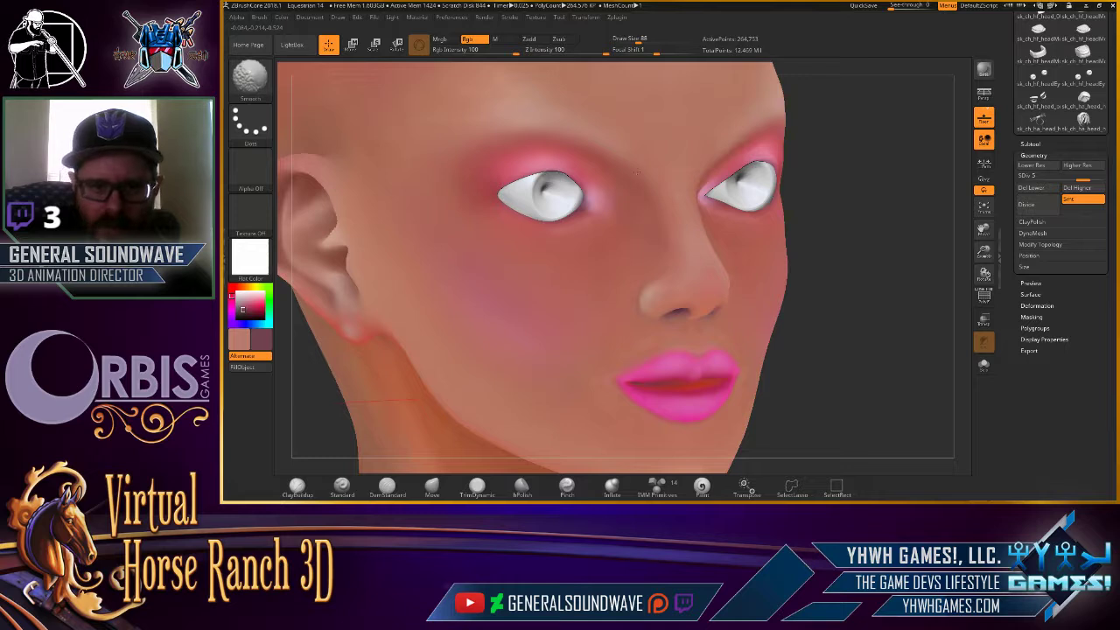
pyautogui.moveTo(675, 170); pyautogui.dragTo(671, 195, button='right')
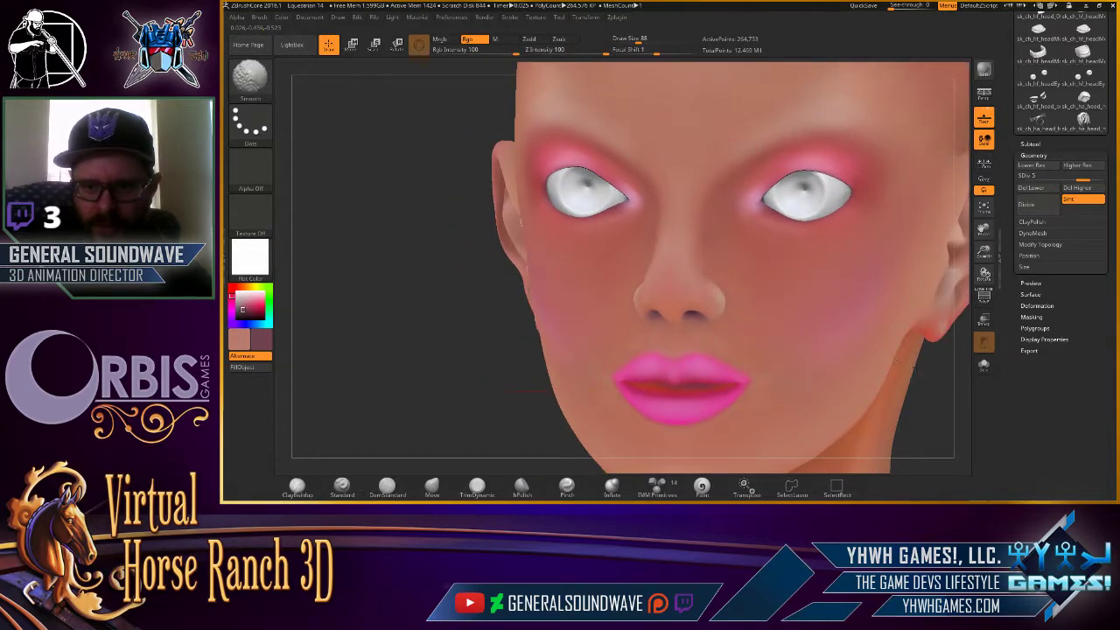
pyautogui.moveTo(536, 391); pyautogui.dragTo(541, 387, button='right')
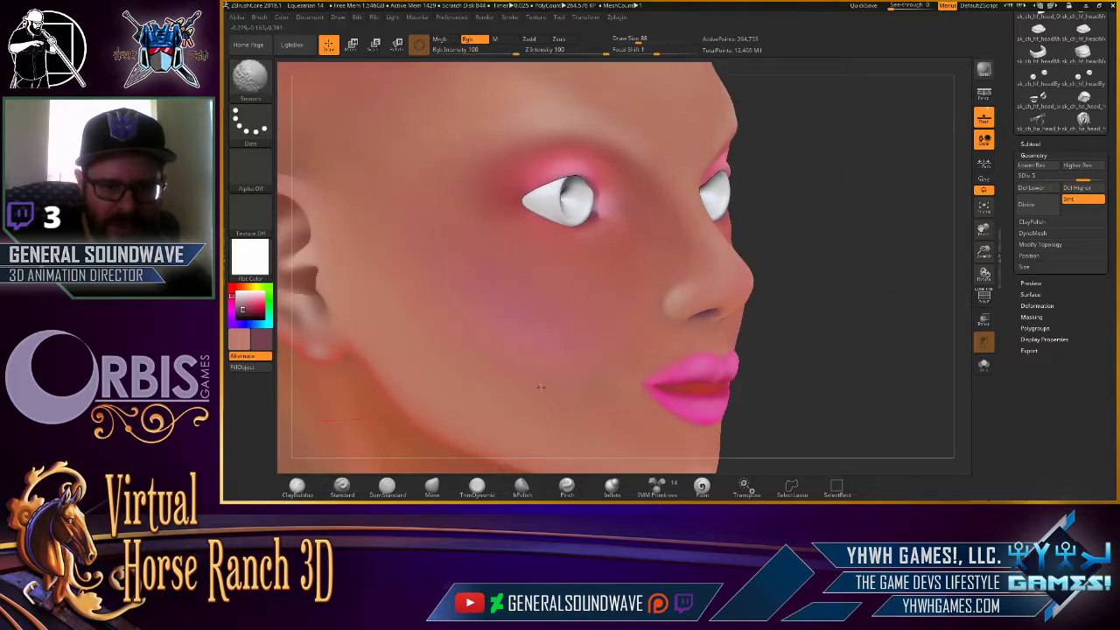
pyautogui.keyDown('alt'); pyautogui.moveTo(656, 430); pyautogui.dragTo(674, 320, button='right'); pyautogui.keyUp('alt')
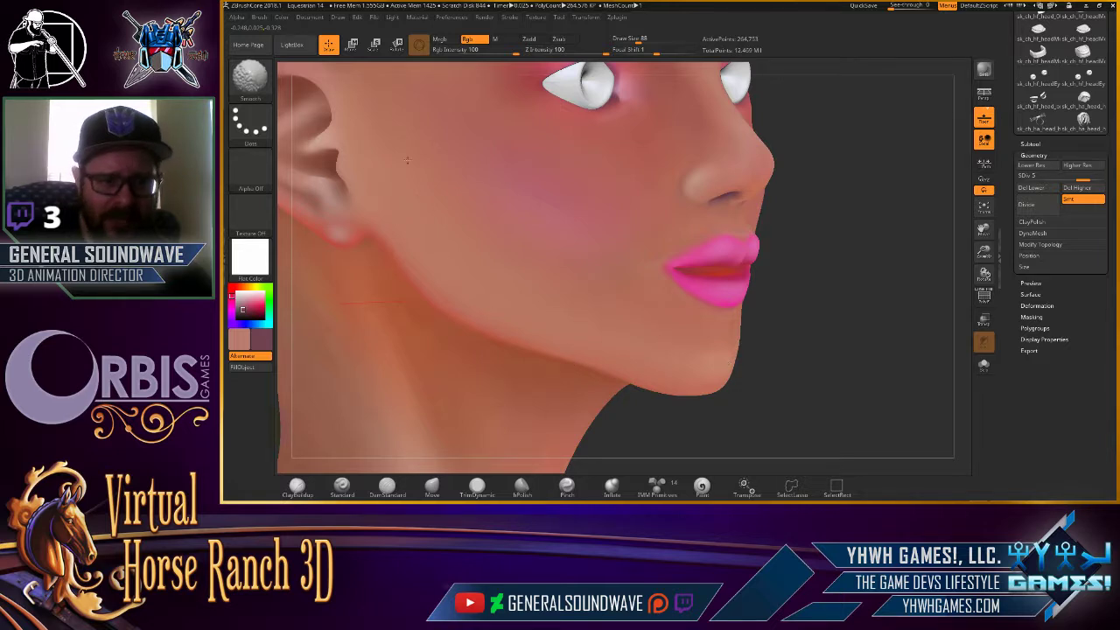
pyautogui.keyDown('alt'); pyautogui.moveTo(603, 199); pyautogui.dragTo(664, 361, button='right'); pyautogui.keyUp('alt')
# Smooth the cheek and eyelid polypaint with Shift strokes between orbits.
pyautogui.press('shift')
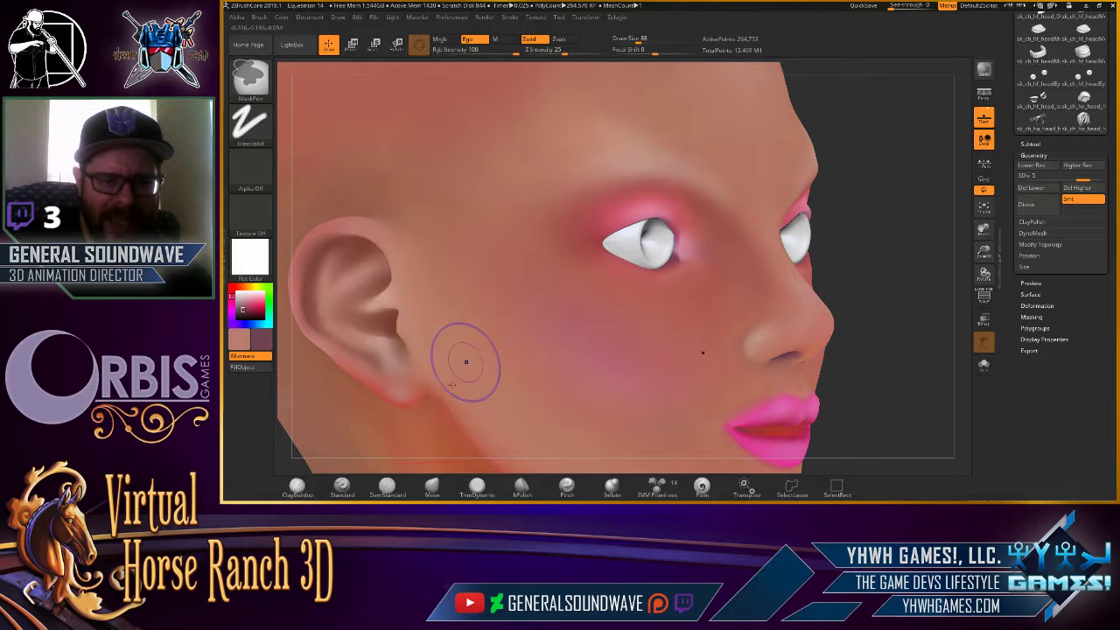
pyautogui.press('shift')
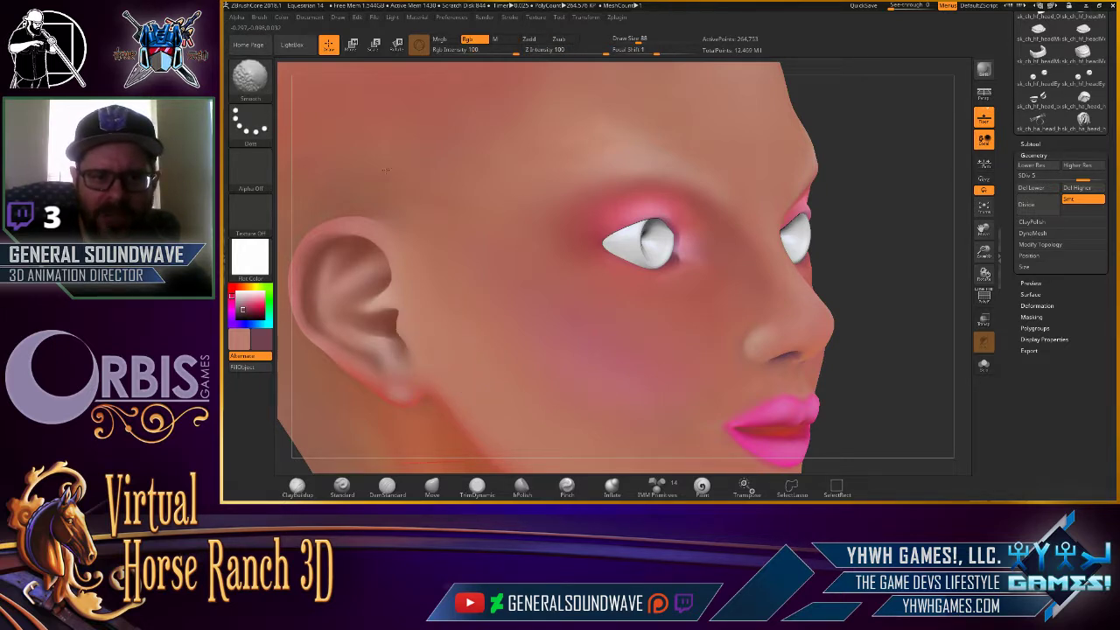
pyautogui.moveTo(363, 158); pyautogui.dragTo(631, 218, button='right')
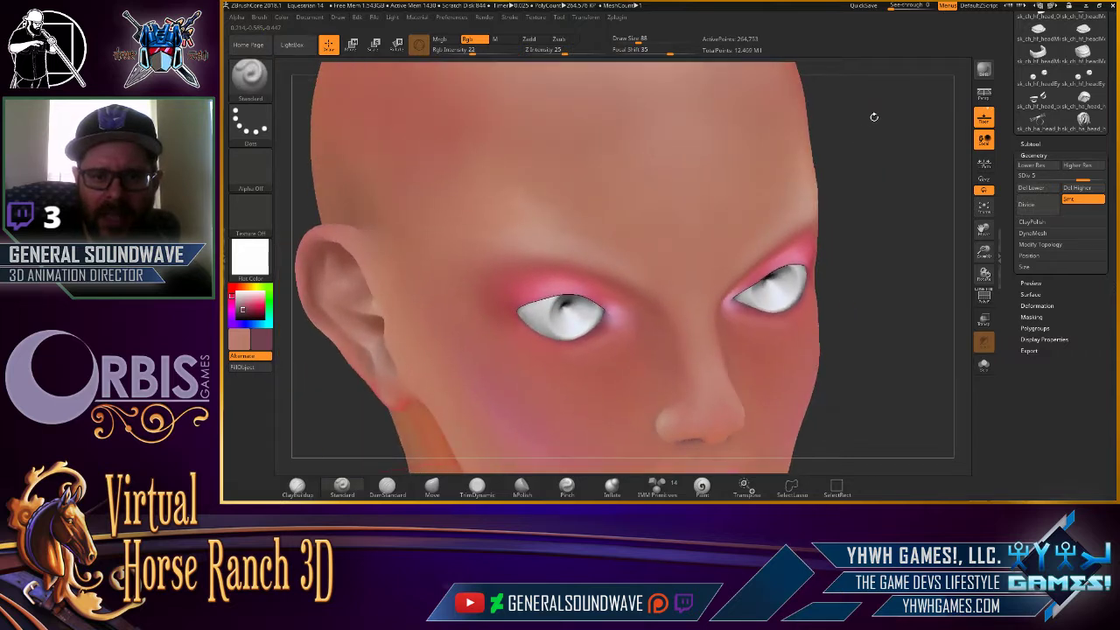
pyautogui.press('shift')
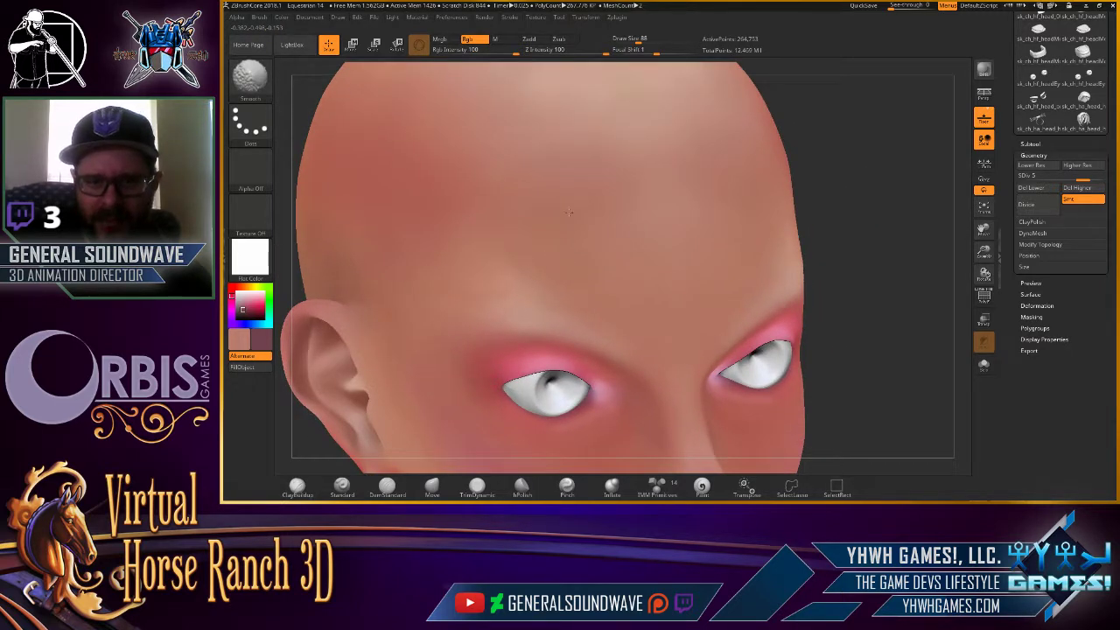
pyautogui.moveTo(468, 188)
pyautogui.mouseDown(button='right')
pyautogui.moveTo(787, 250)
pyautogui.moveTo(767, 178)
pyautogui.moveTo(759, 184)
pyautogui.moveTo(851, 343)
pyautogui.moveTo(805, 393)
pyautogui.mouseUp(button='right')
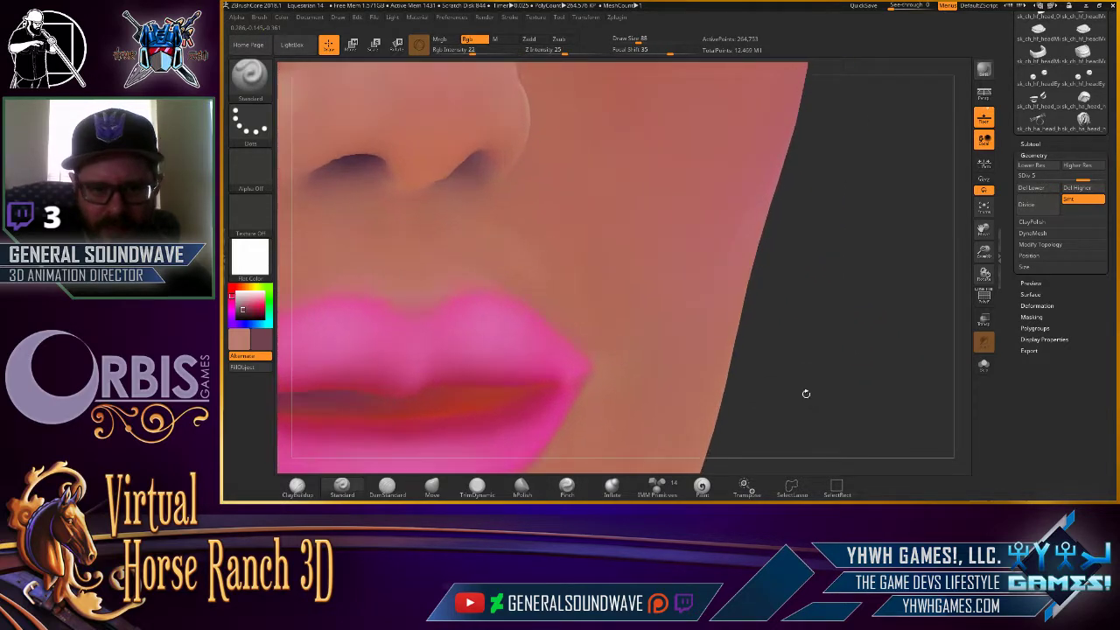
# Shift-smooth the polypaint around the nose and up into the eye socket.
pyautogui.moveTo(801, 244); pyautogui.dragTo(938, 230, button='right')
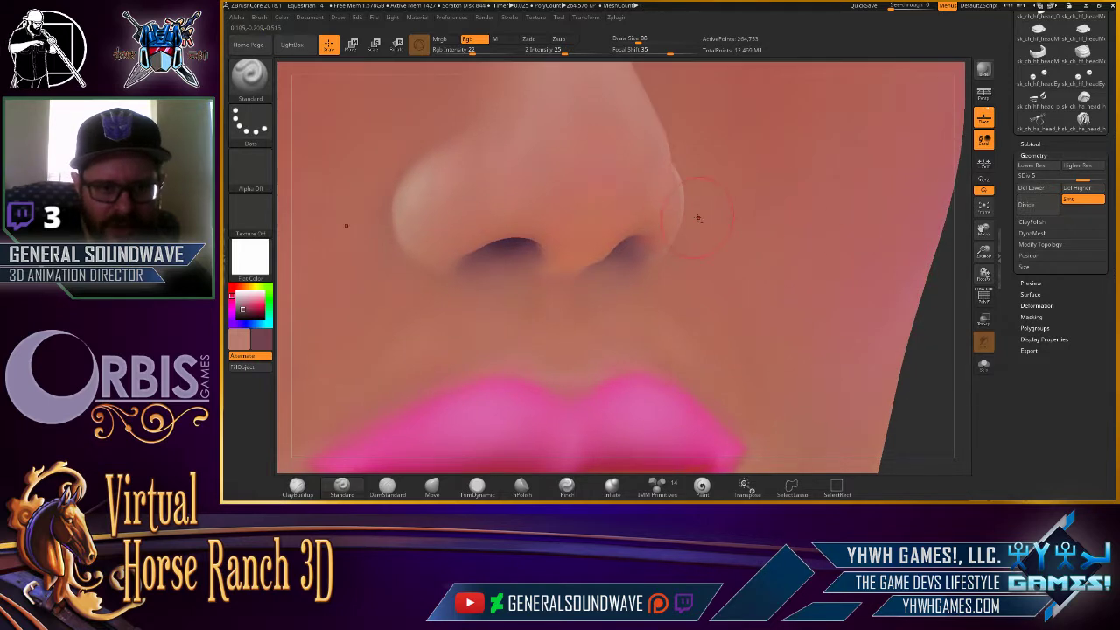
pyautogui.press('shift')
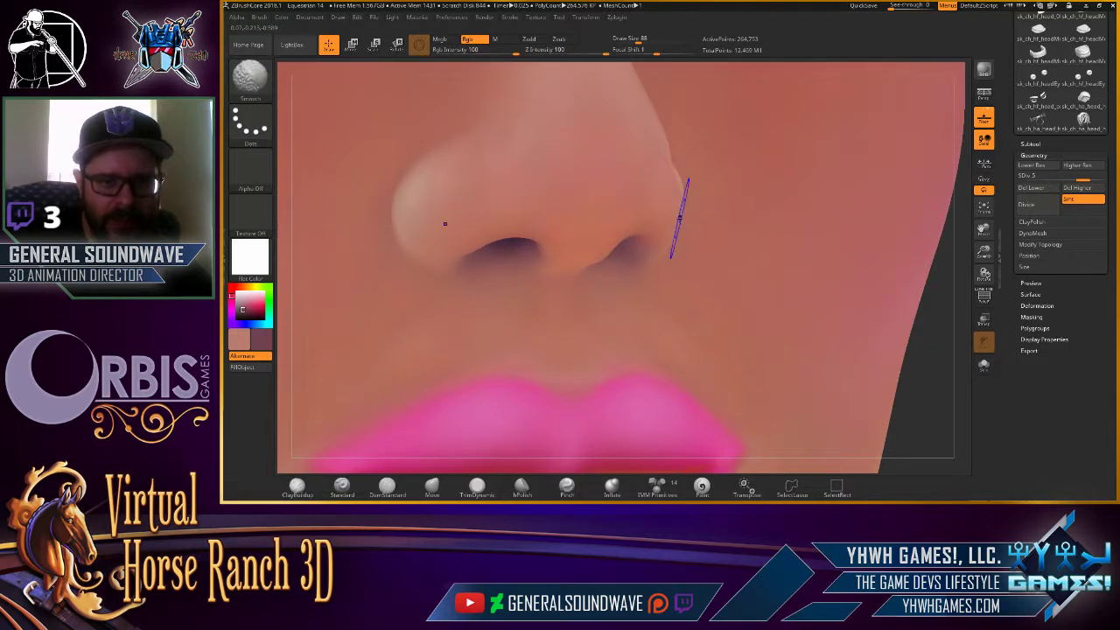
pyautogui.moveTo(959, 76)
pyautogui.mouseDown()
pyautogui.moveTo(513, 69)
pyautogui.moveTo(725, 195)
pyautogui.moveTo(474, 281)
pyautogui.mouseUp()
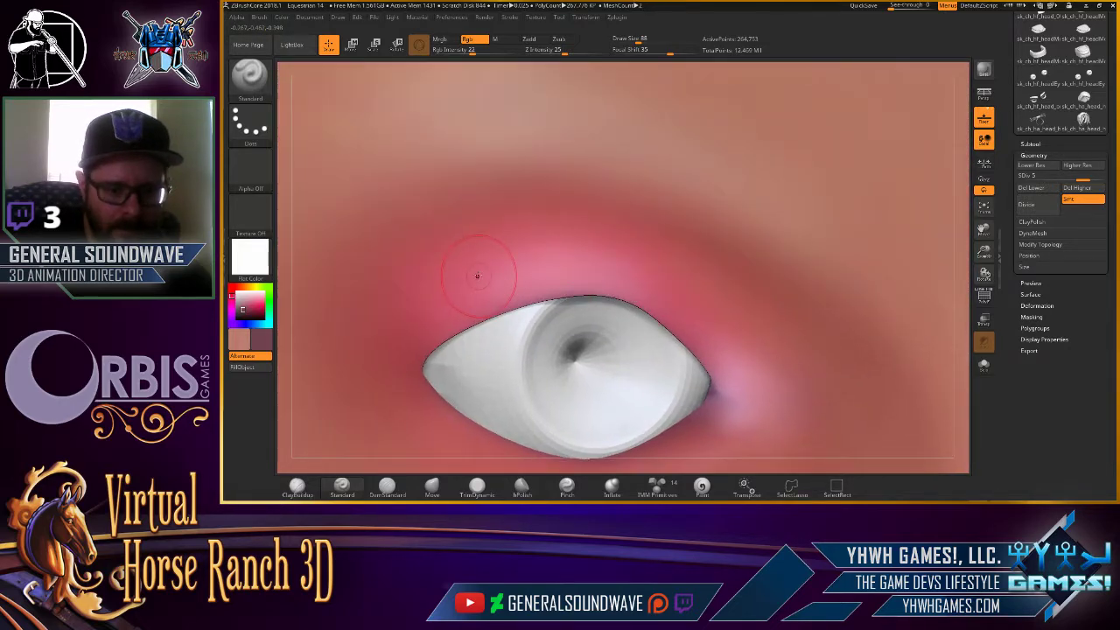
# Frame the head and review the makeup from front, three-quarter and side-profile views.
pyautogui.press('f')
pyautogui.moveTo(753, 175)
pyautogui.mouseDown()
pyautogui.moveTo(770, 176)
pyautogui.moveTo(638, 304)
pyautogui.mouseUp()
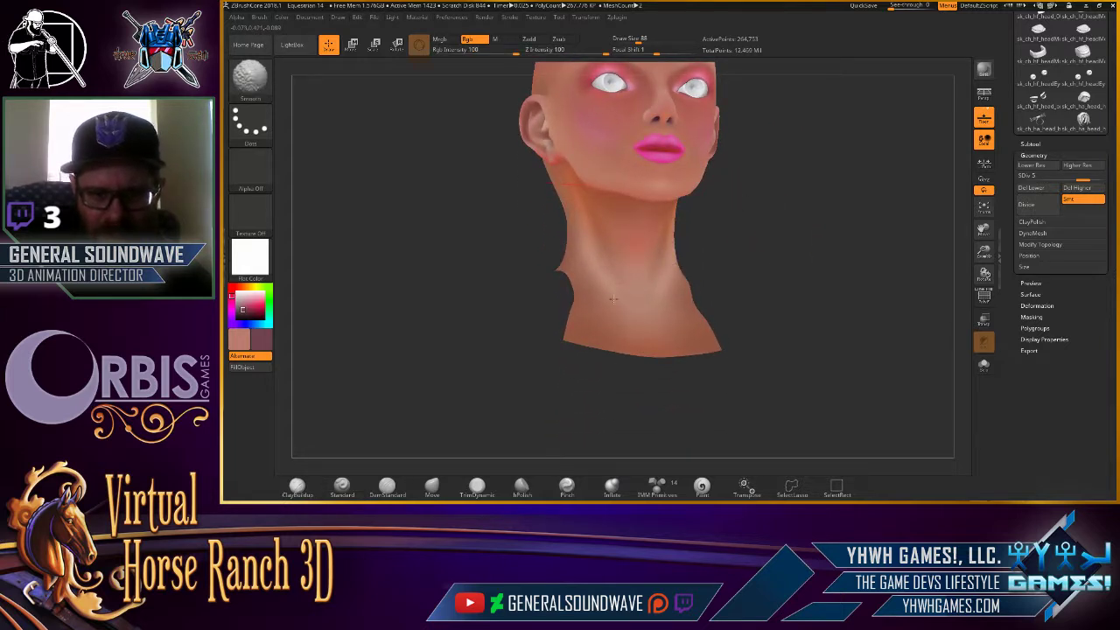
pyautogui.keyDown('shift'); pyautogui.moveTo(660, 277); pyautogui.dragTo(698, 192); pyautogui.keyUp('shift')
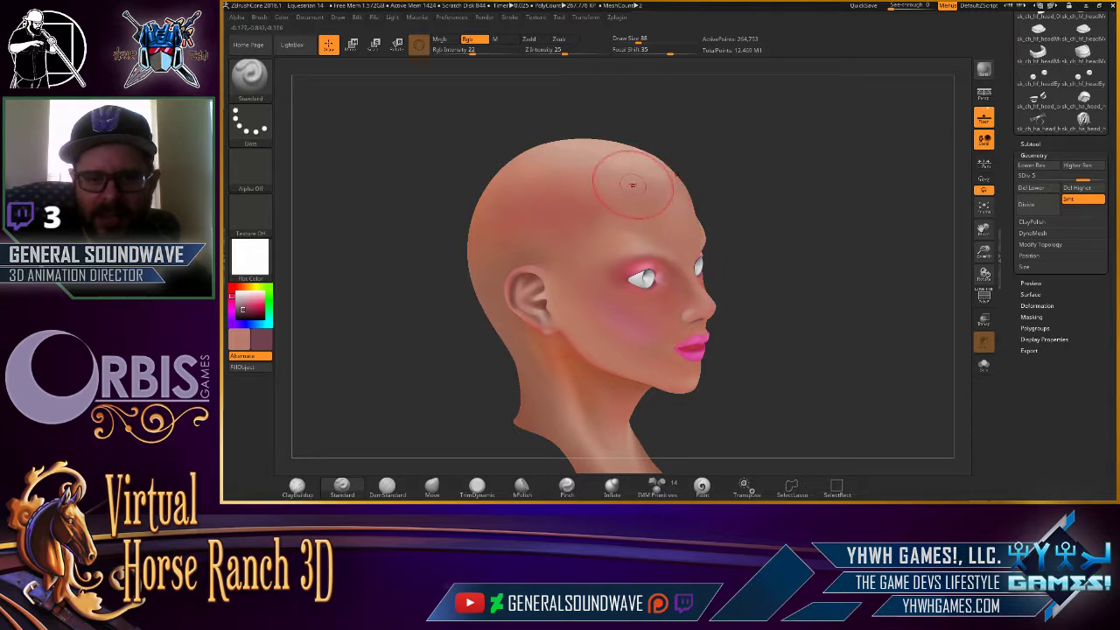
pyautogui.moveTo(593, 196); pyautogui.dragTo(621, 187)
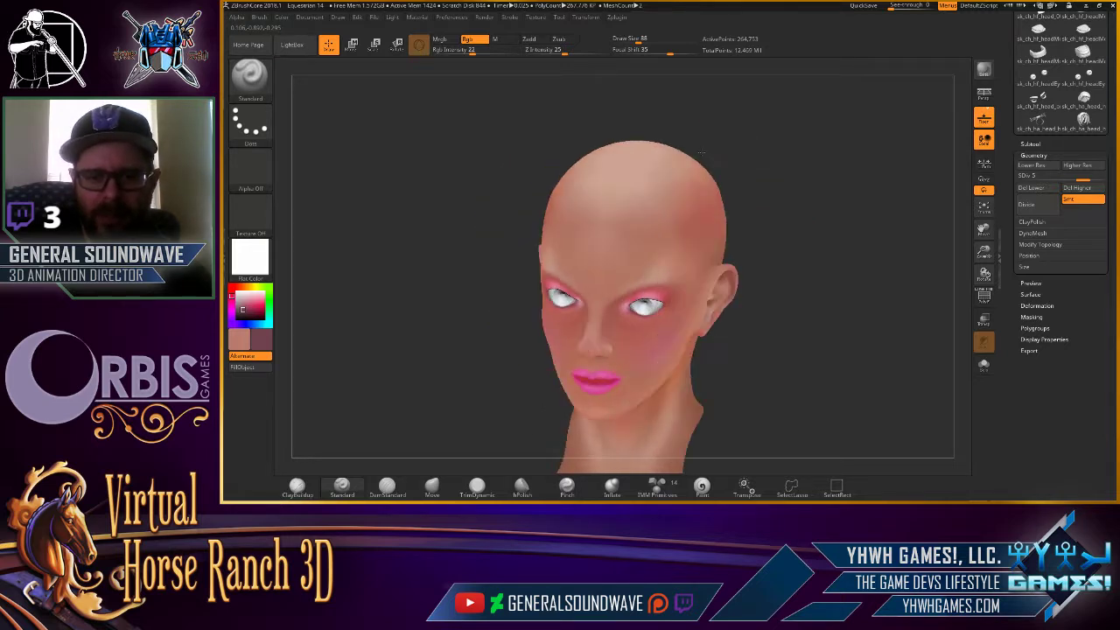
pyautogui.press('shift')
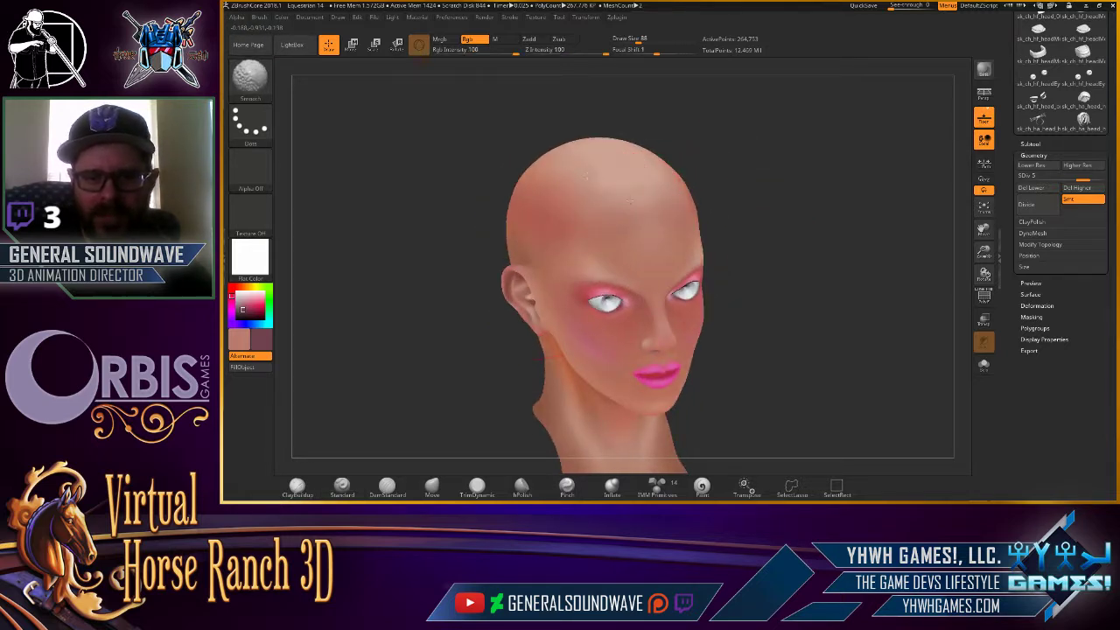
pyautogui.moveTo(621, 188)
pyautogui.keyDown('shift'); pyautogui.mouseDown()
pyautogui.moveTo(600, 207)
pyautogui.moveTo(575, 321)
pyautogui.mouseUp(); pyautogui.keyUp('shift')
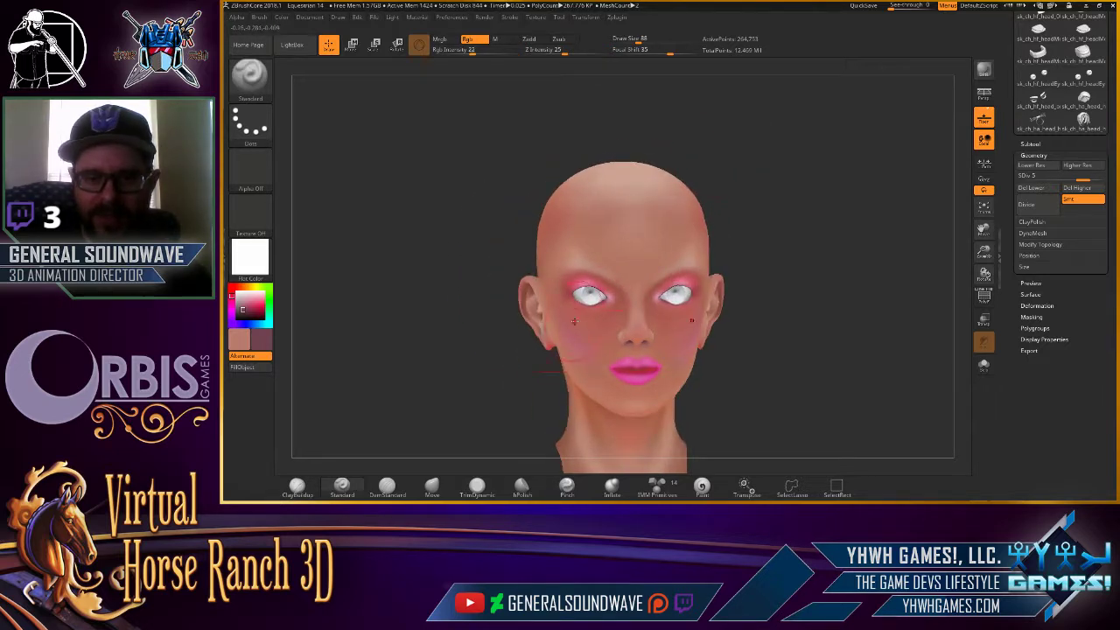
pyautogui.moveTo(782, 191)
pyautogui.mouseDown()
pyautogui.moveTo(868, 42)
pyautogui.moveTo(950, 148)
pyautogui.moveTo(919, 153)
pyautogui.mouseUp()
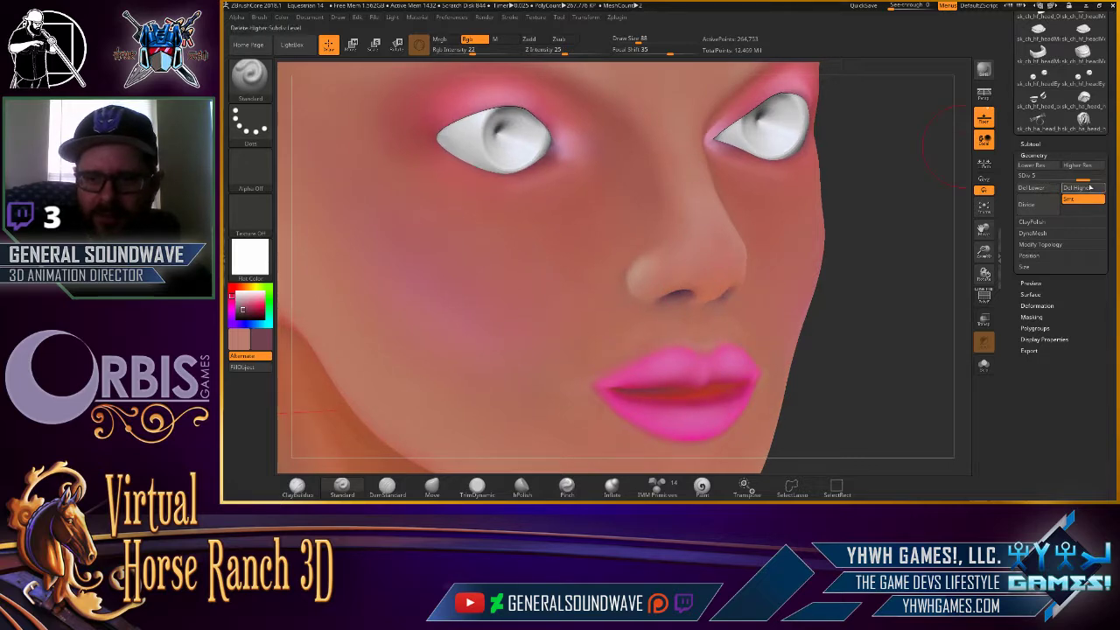
# Divide the head to SDiv 6 and smooth the pink paint between the eyes.
pyautogui.press('d')
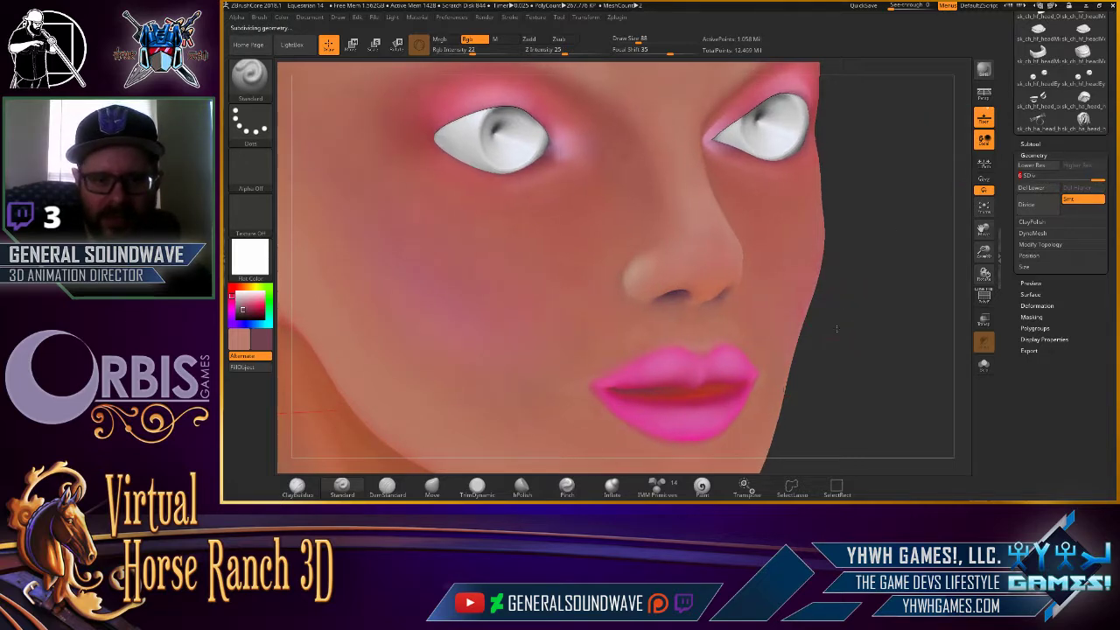
pyautogui.moveTo(839, 297); pyautogui.dragTo(836, 326)
pyautogui.press('shift')
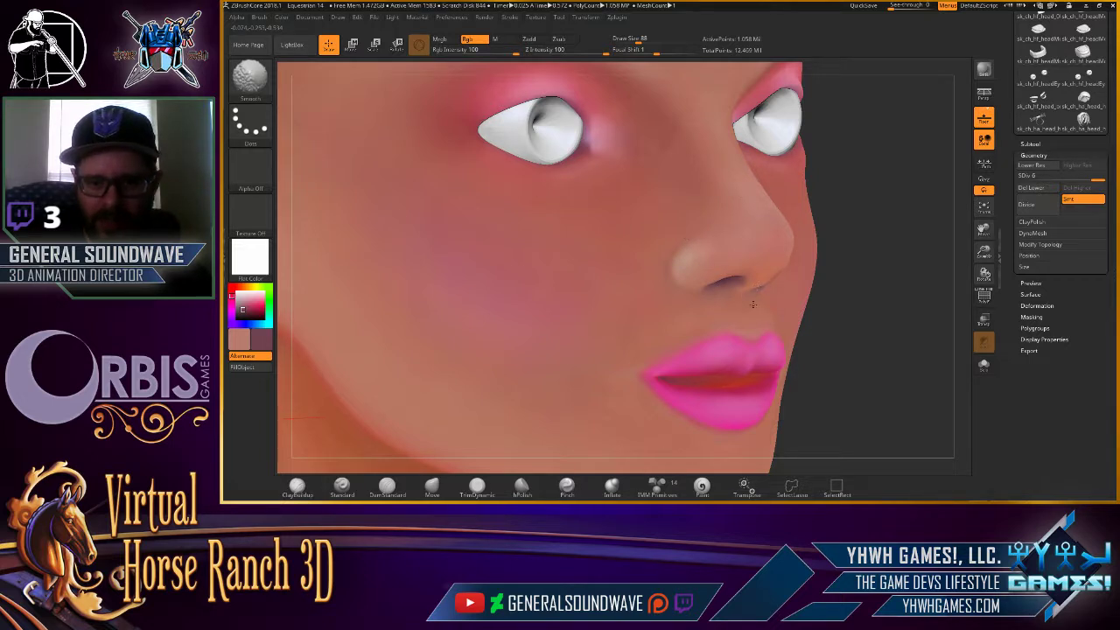
pyautogui.keyDown('alt'); pyautogui.moveTo(674, 156); pyautogui.dragTo(677, 395, button='right'); pyautogui.keyUp('alt')
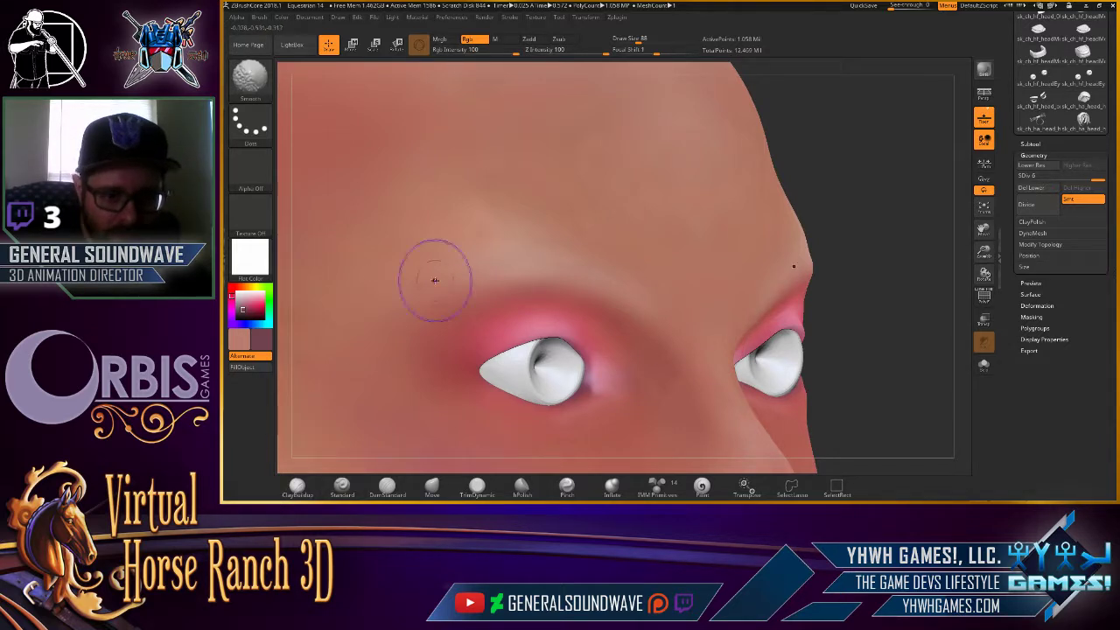
pyautogui.keyDown('ctrl'); pyautogui.moveTo(820, 181); pyautogui.dragTo(838, 307, button='right'); pyautogui.keyUp('ctrl')
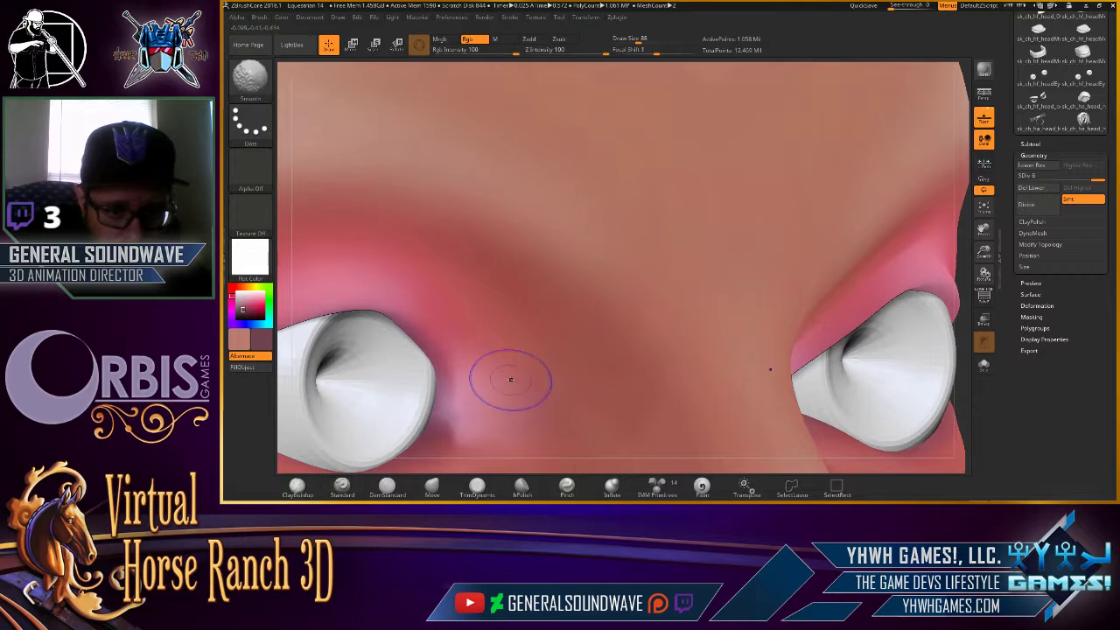
pyautogui.keyDown('shift'); pyautogui.moveTo(510, 370); pyautogui.dragTo(508, 418); pyautogui.keyUp('shift')
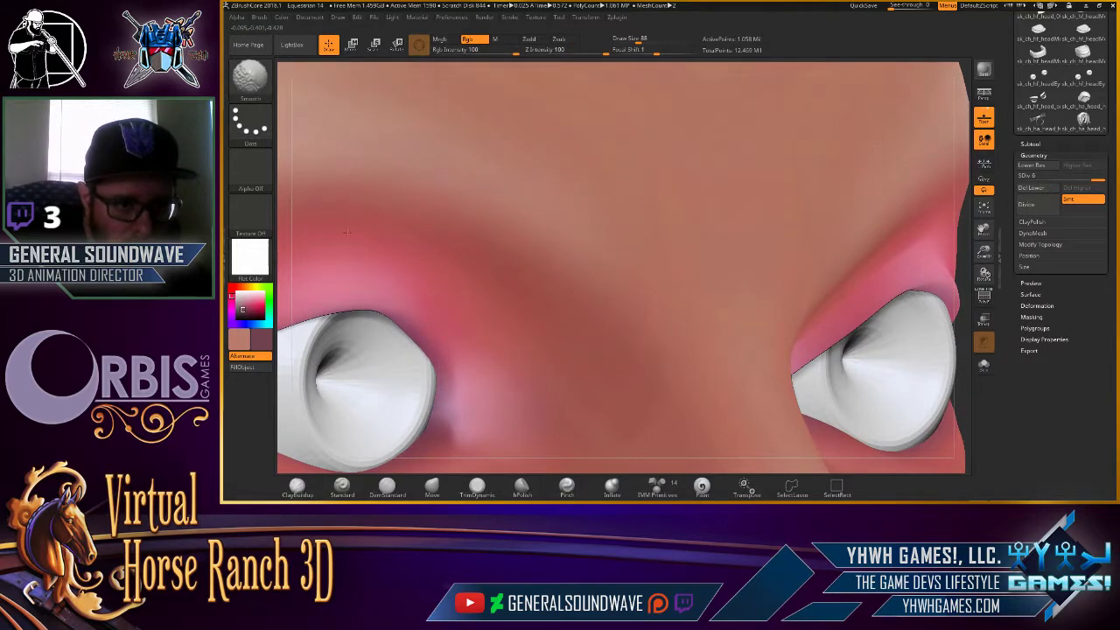
# Soften the eyeshadow and the blush below the eye across the cheek and jaw.
pyautogui.keyDown('ctrl'); pyautogui.moveTo(286, 263); pyautogui.dragTo(570, 181, button='right'); pyautogui.keyUp('ctrl')
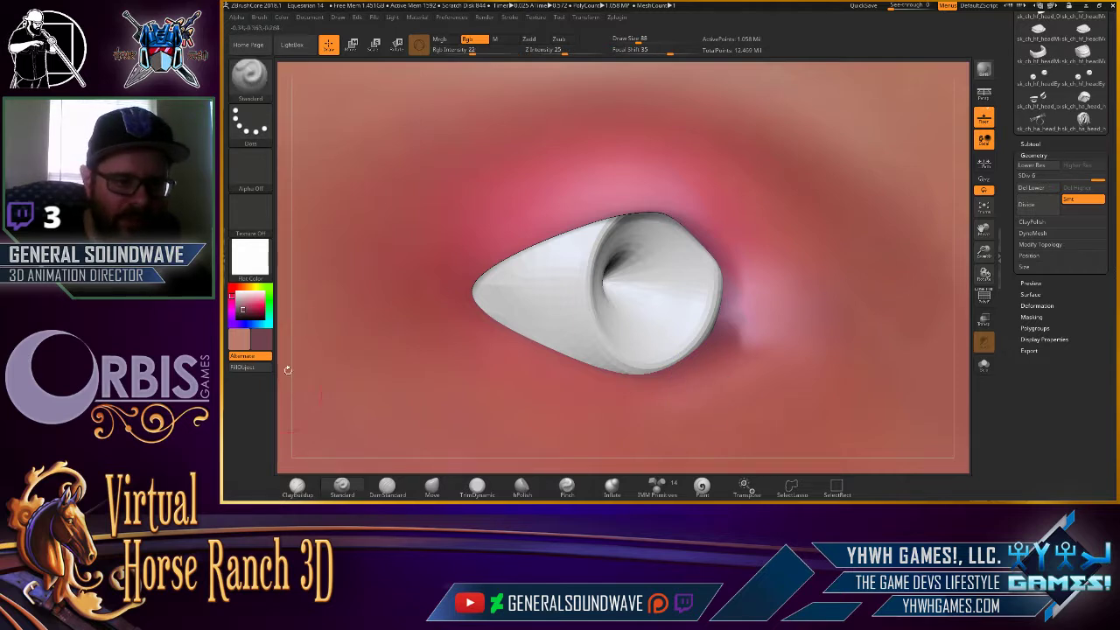
pyautogui.moveTo(282, 370)
pyautogui.keyDown('alt'); pyautogui.mouseDown()
pyautogui.moveTo(429, 190)
pyautogui.moveTo(555, 201)
pyautogui.moveTo(741, 260)
pyautogui.mouseUp(); pyautogui.keyUp('alt')
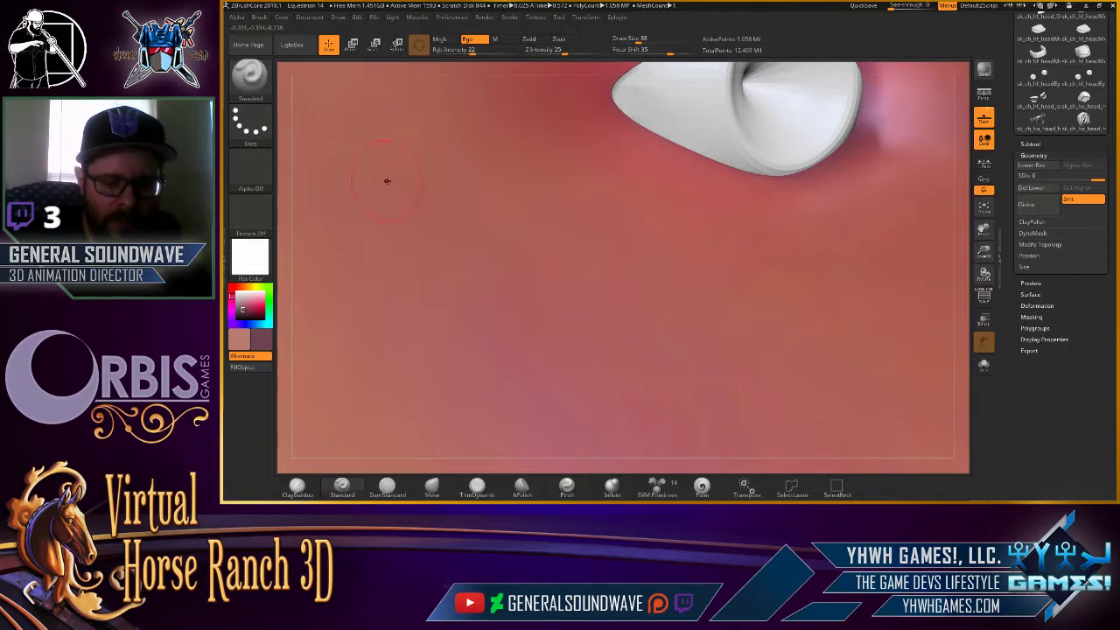
pyautogui.press('f')
pyautogui.moveTo(788, 159)
pyautogui.mouseDown()
pyautogui.moveTo(800, 155)
pyautogui.moveTo(754, 323)
pyautogui.mouseUp()
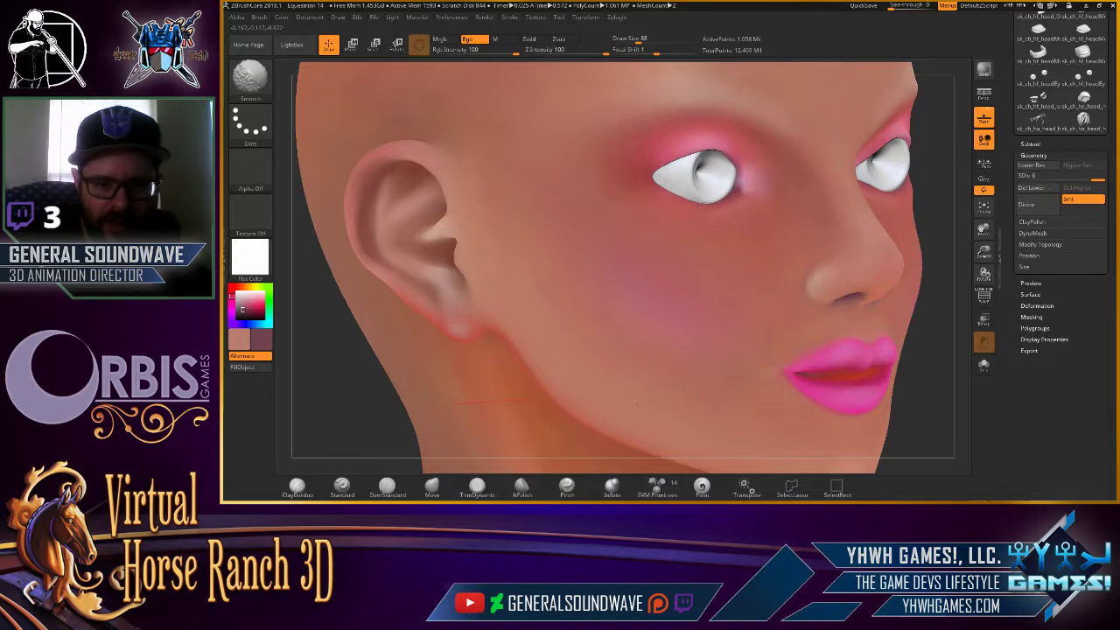
pyautogui.moveTo(805, 401); pyautogui.dragTo(406, 250)
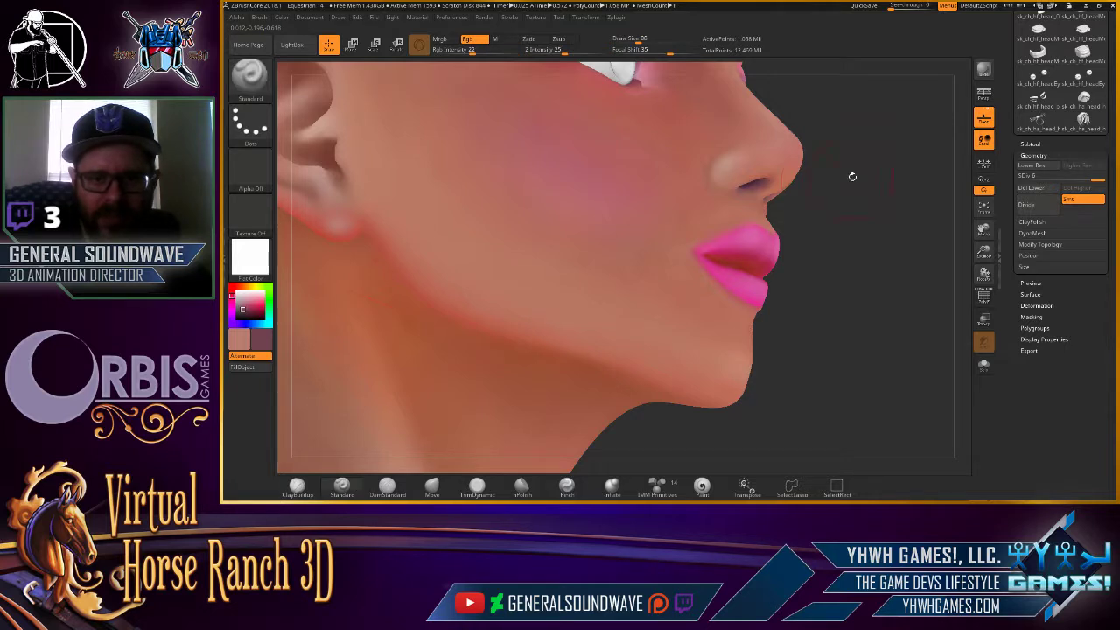
pyautogui.keyDown('shift'); pyautogui.moveTo(850, 175); pyautogui.dragTo(809, 197); pyautogui.keyUp('shift')
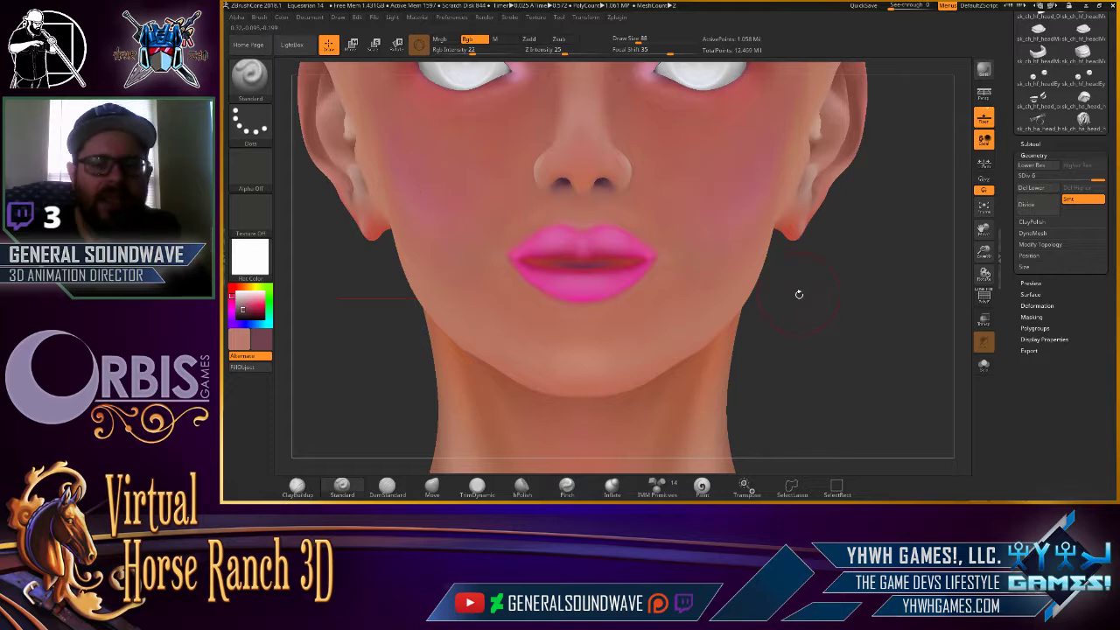
pyautogui.moveTo(800, 295); pyautogui.dragTo(802, 271)
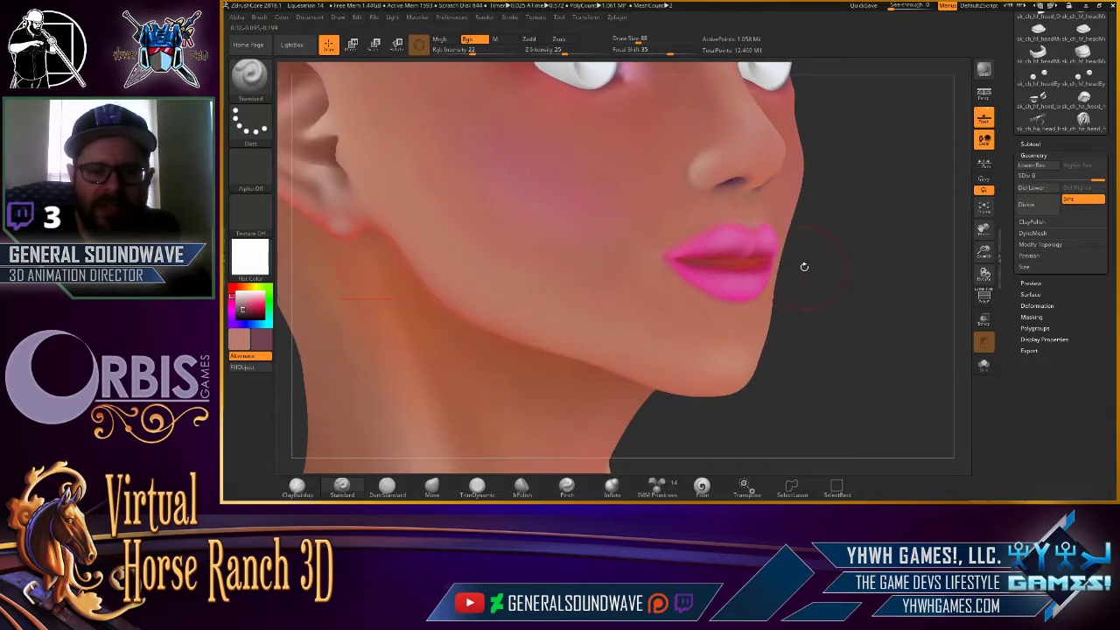
pyautogui.keyDown('alt'); pyautogui.moveTo(847, 191); pyautogui.dragTo(781, 355); pyautogui.keyUp('alt')
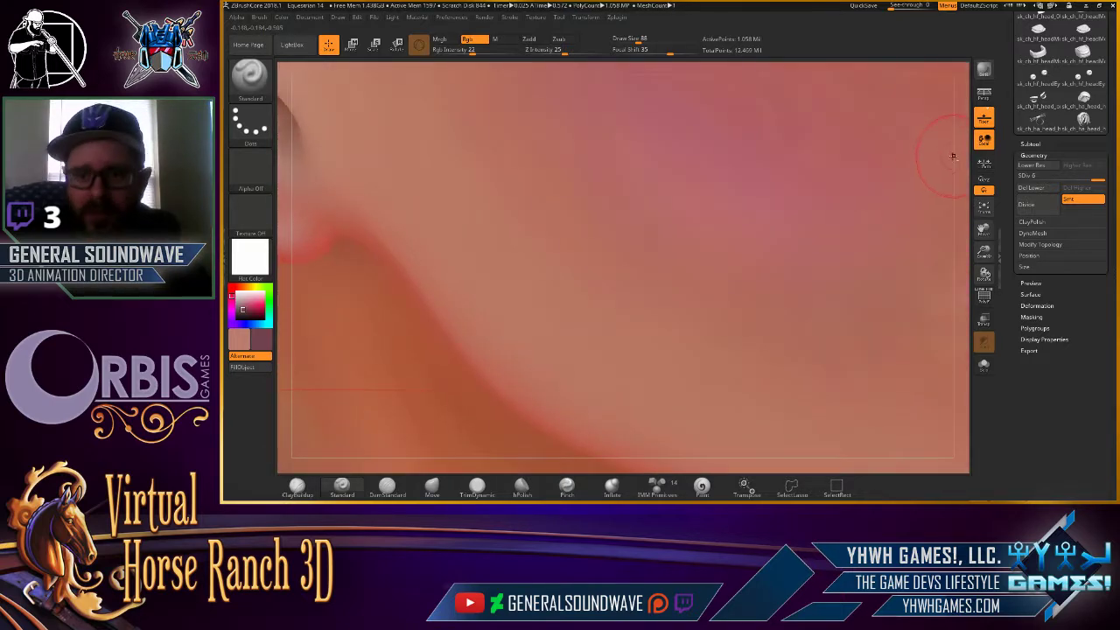
# Smooth the pink lip edges so the lower lip fades into the chin.
pyautogui.keyDown('shift'); pyautogui.moveTo(880, 170); pyautogui.dragTo(613, 210); pyautogui.keyUp('shift')
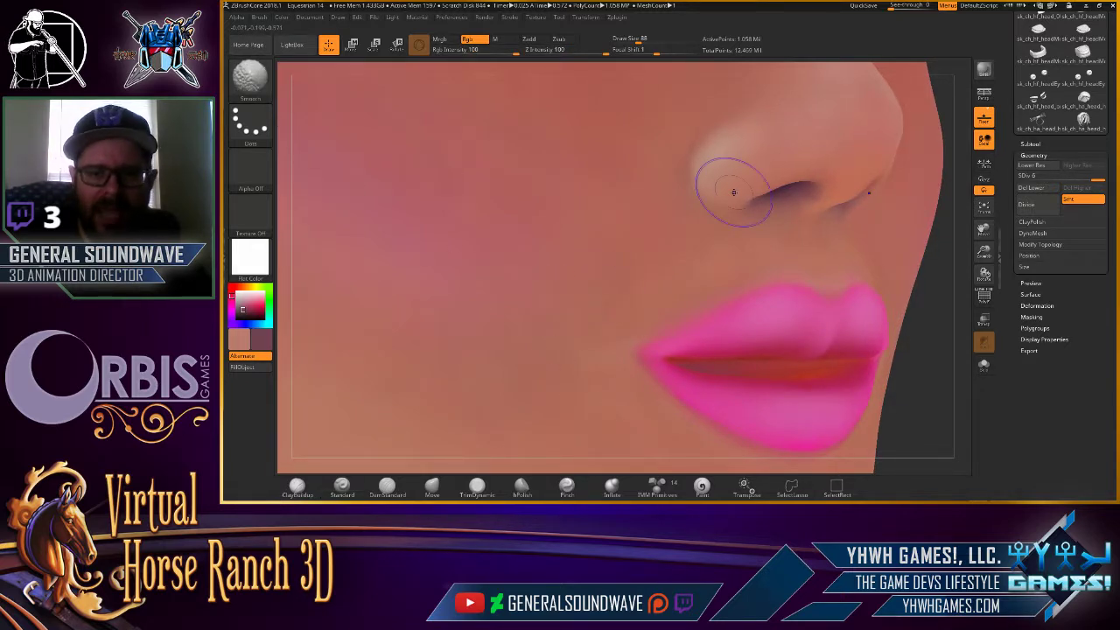
pyautogui.moveTo(941, 411)
pyautogui.keyDown('alt'); pyautogui.mouseDown()
pyautogui.moveTo(732, 247)
pyautogui.moveTo(823, 233)
pyautogui.mouseUp(); pyautogui.keyUp('alt')
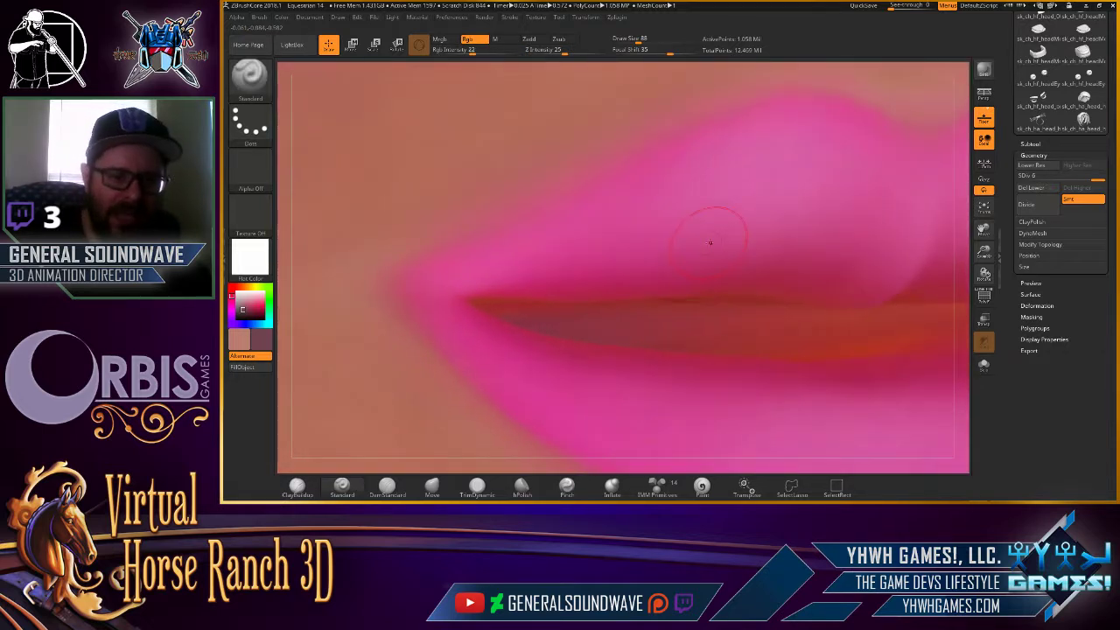
pyautogui.press('shift')
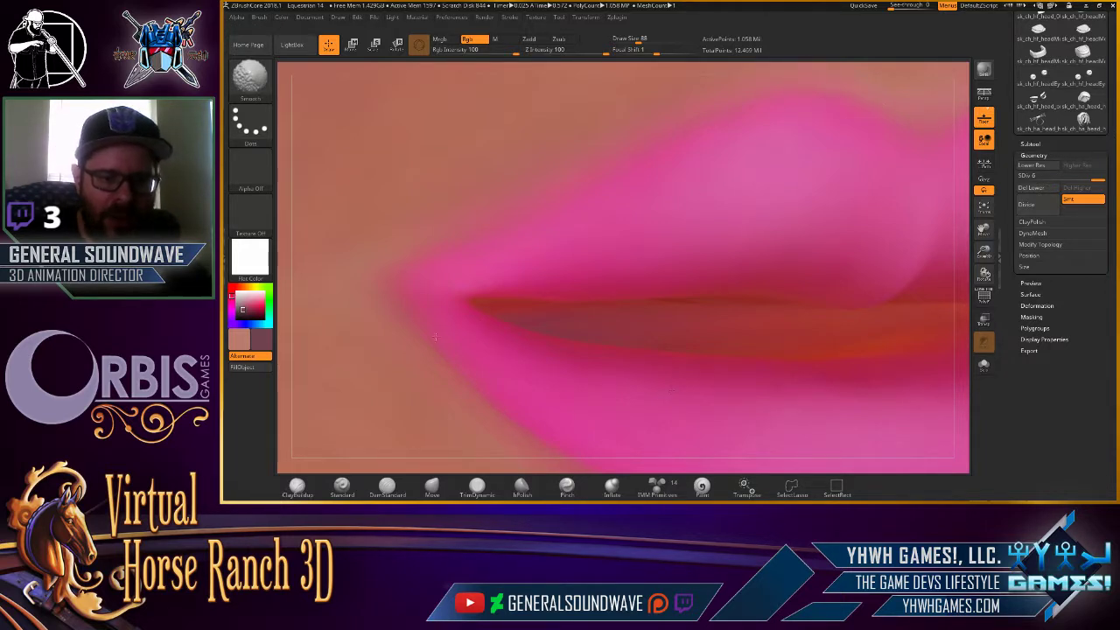
pyautogui.keyDown('alt'); pyautogui.moveTo(945, 324); pyautogui.dragTo(795, 188); pyautogui.keyUp('alt')
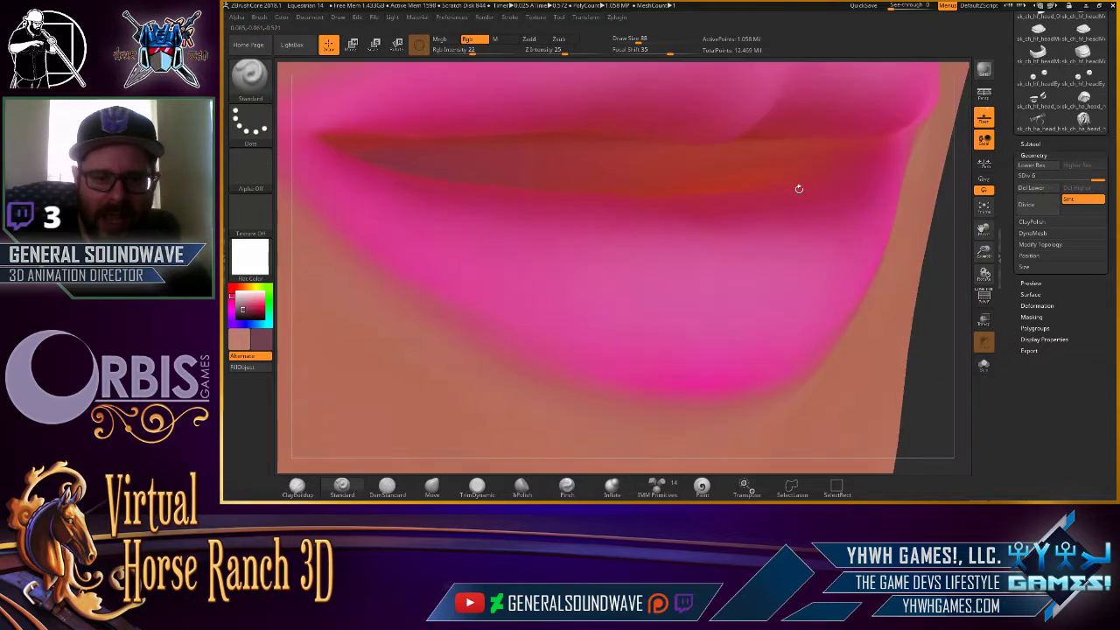
pyautogui.press('shift')
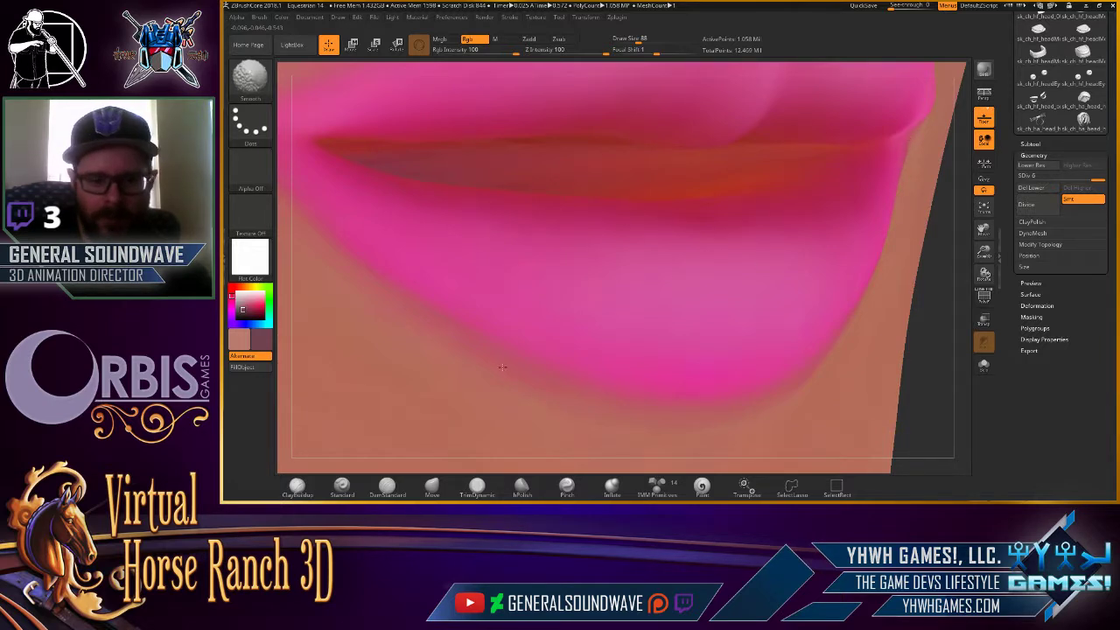
# Orbit the head to inspect both eyes from front, three-quarter and side angles.
pyautogui.press('f')
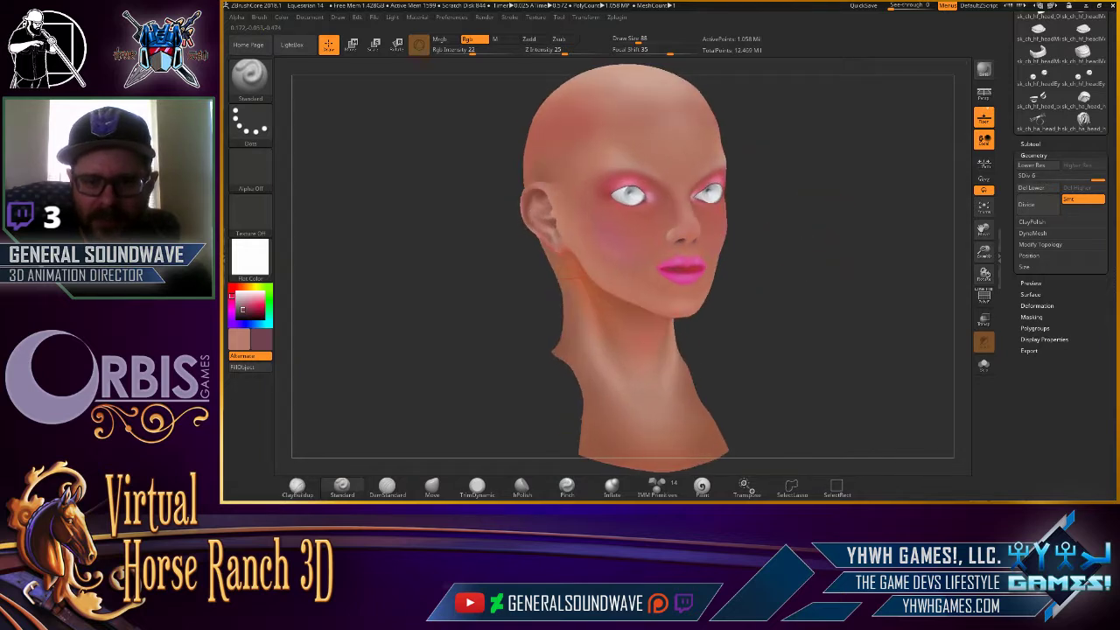
pyautogui.keyDown('ctrl'); pyautogui.moveTo(612, 132); pyautogui.dragTo(679, 279, button='right'); pyautogui.keyUp('ctrl')
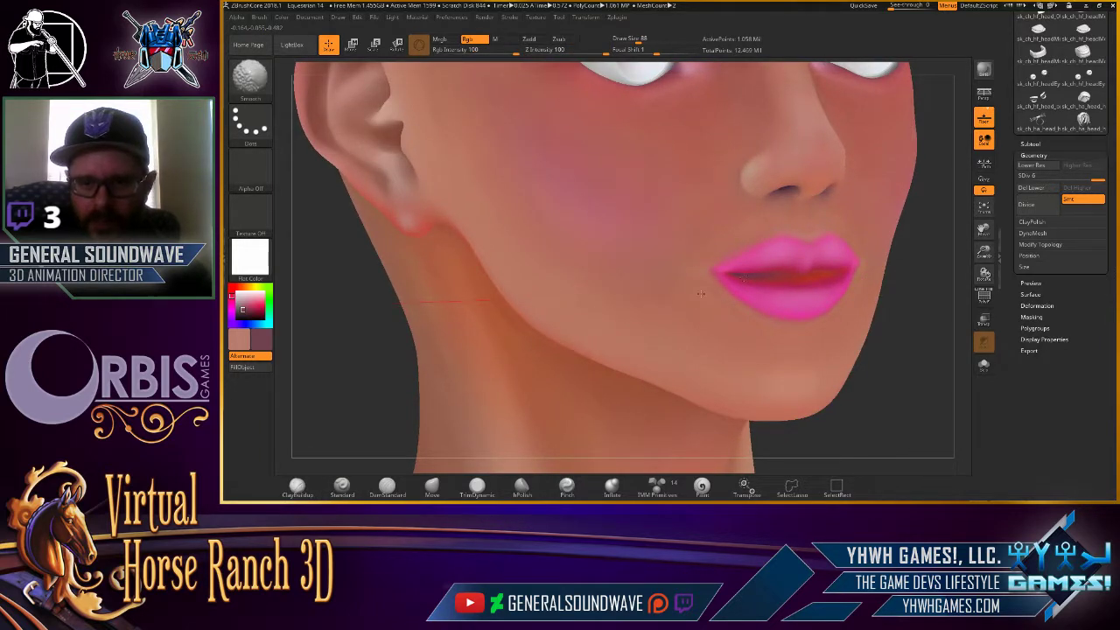
pyautogui.moveTo(701, 294)
pyautogui.keyDown('shift'); pyautogui.mouseDown(button='right')
pyautogui.moveTo(793, 310)
pyautogui.moveTo(718, 227)
pyautogui.mouseUp(button='right'); pyautogui.keyUp('shift')
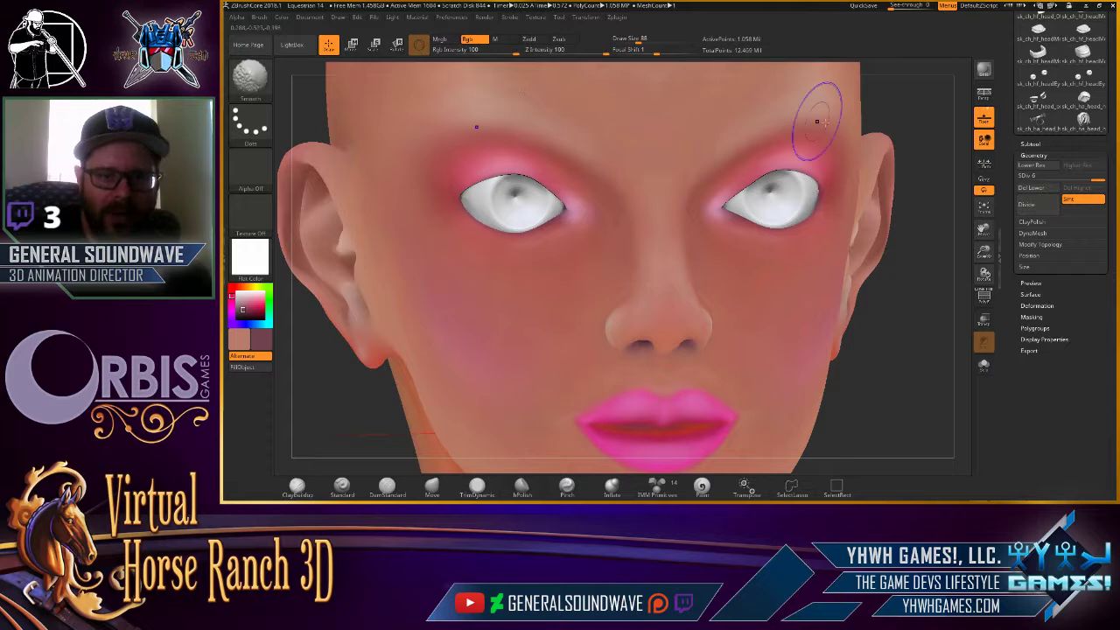
pyautogui.moveTo(813, 113)
pyautogui.mouseDown(button='right')
pyautogui.moveTo(894, 110)
pyautogui.moveTo(735, 264)
pyautogui.mouseUp(button='right')
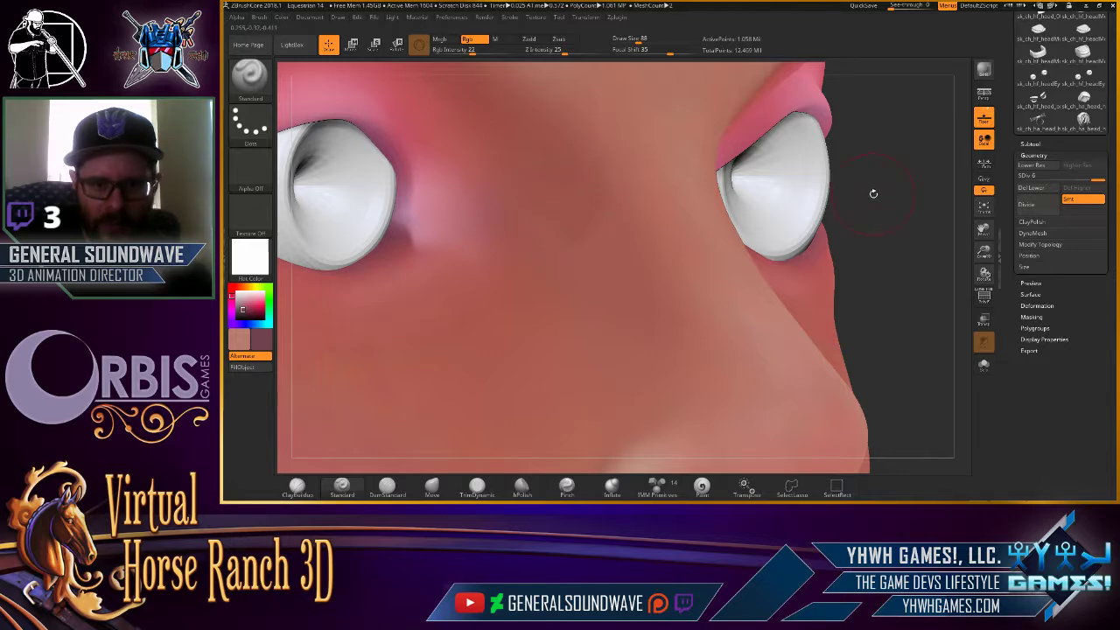
pyautogui.moveTo(873, 190); pyautogui.dragTo(830, 197, button='right')
pyautogui.moveTo(837, 200); pyautogui.dragTo(545, 242, button='right')
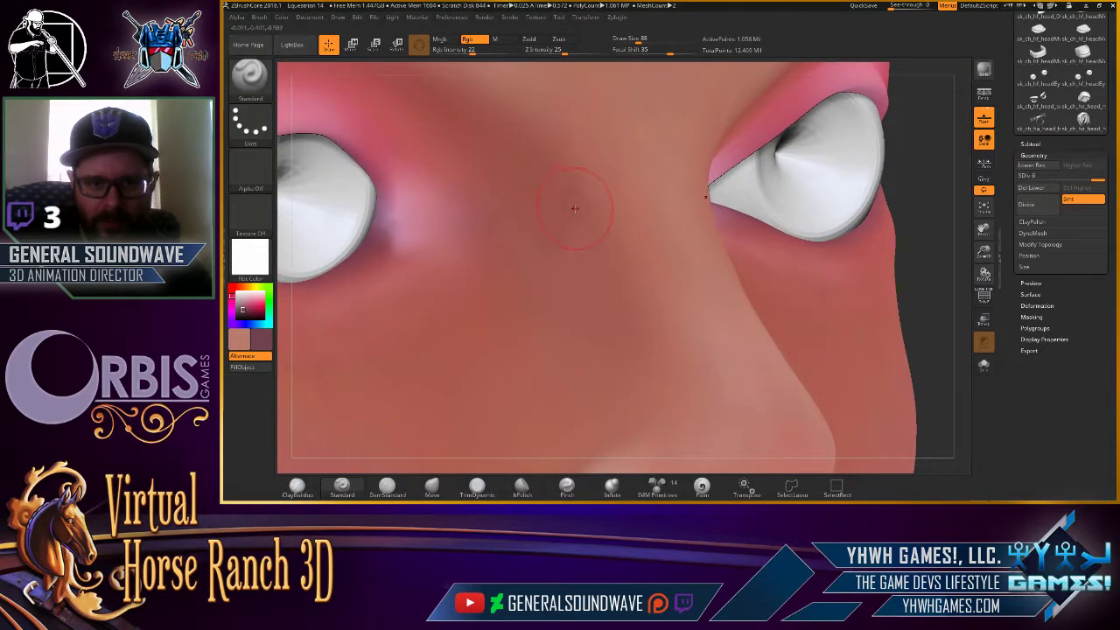
pyautogui.moveTo(574, 209); pyautogui.dragTo(760, 276, button='right')
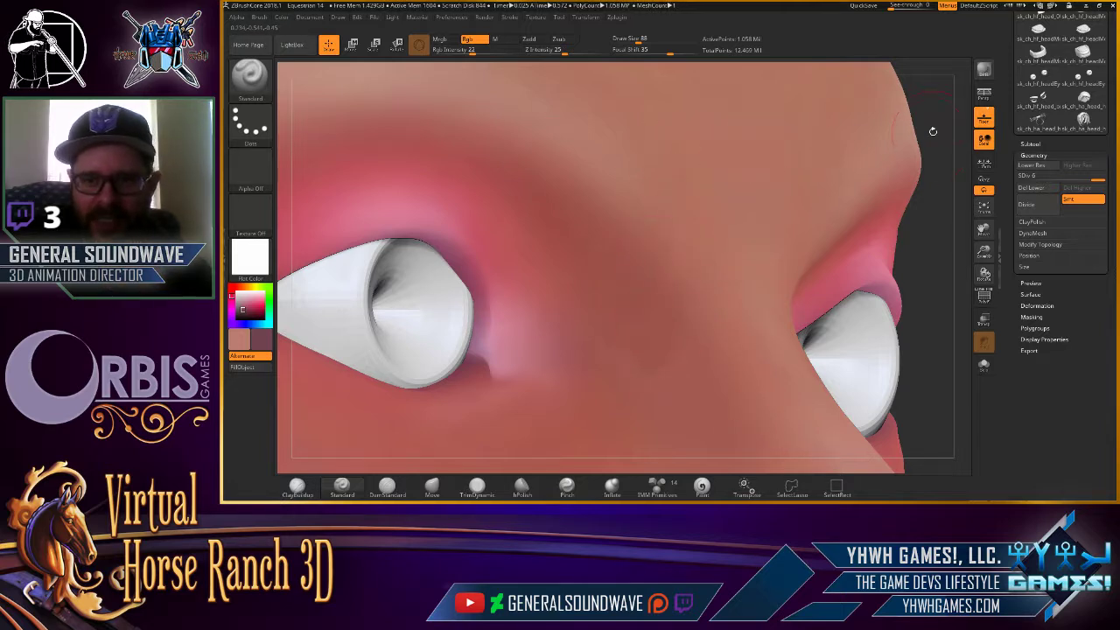
pyautogui.moveTo(935, 132); pyautogui.dragTo(847, 351)
# Shift-smooth the paint along the side of the face, brow and forehead above the eyes.
pyautogui.press('shift')
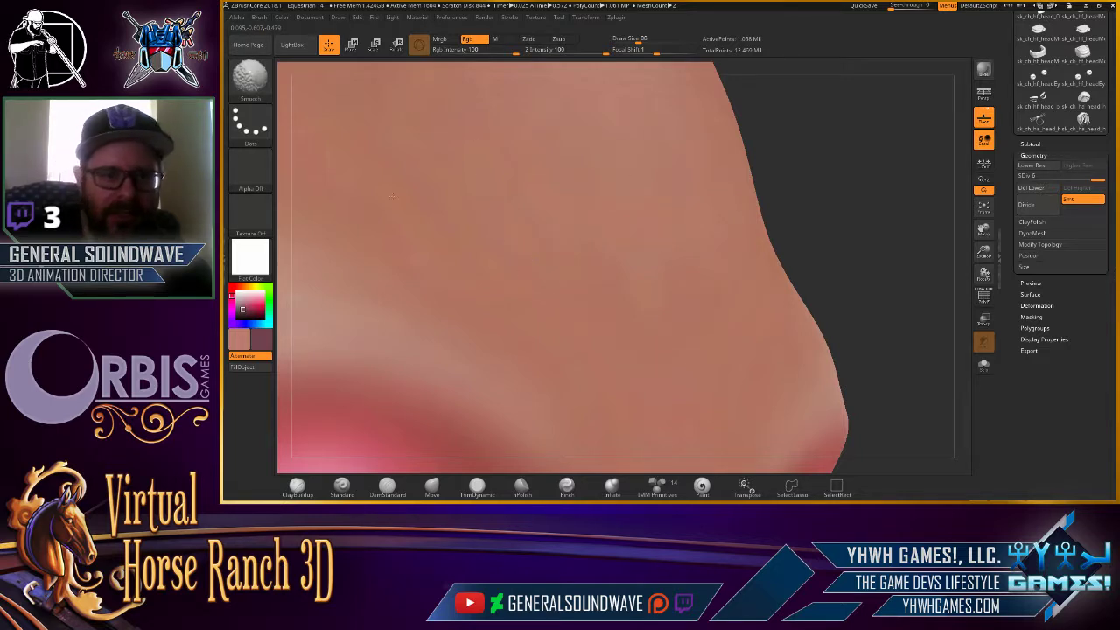
pyautogui.moveTo(770, 175); pyautogui.dragTo(858, 201)
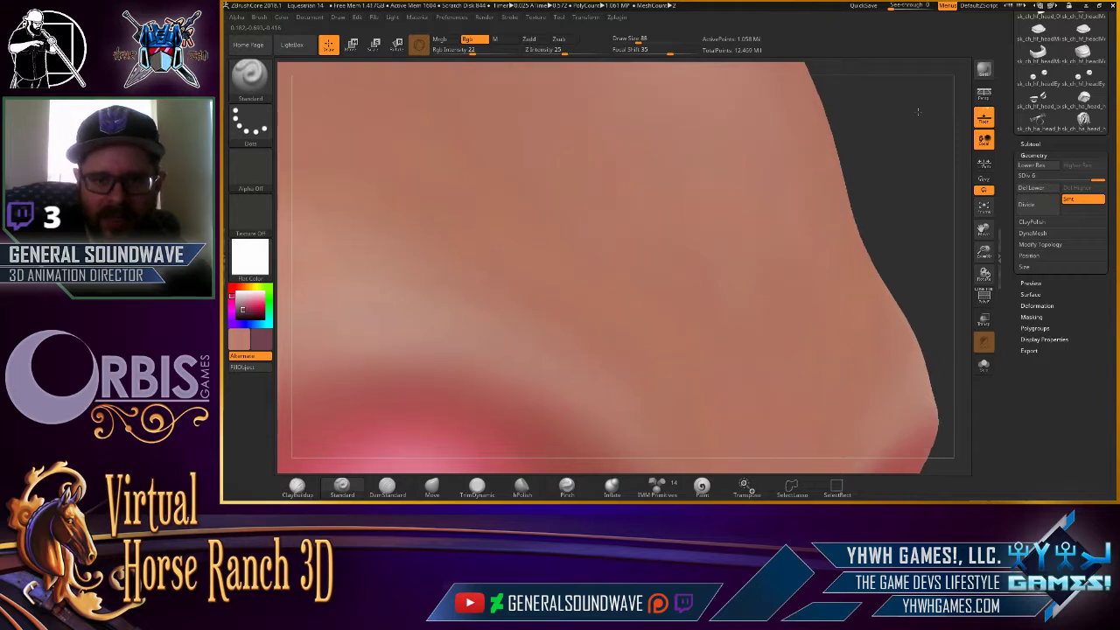
pyautogui.moveTo(684, 194); pyautogui.dragTo(713, 188)
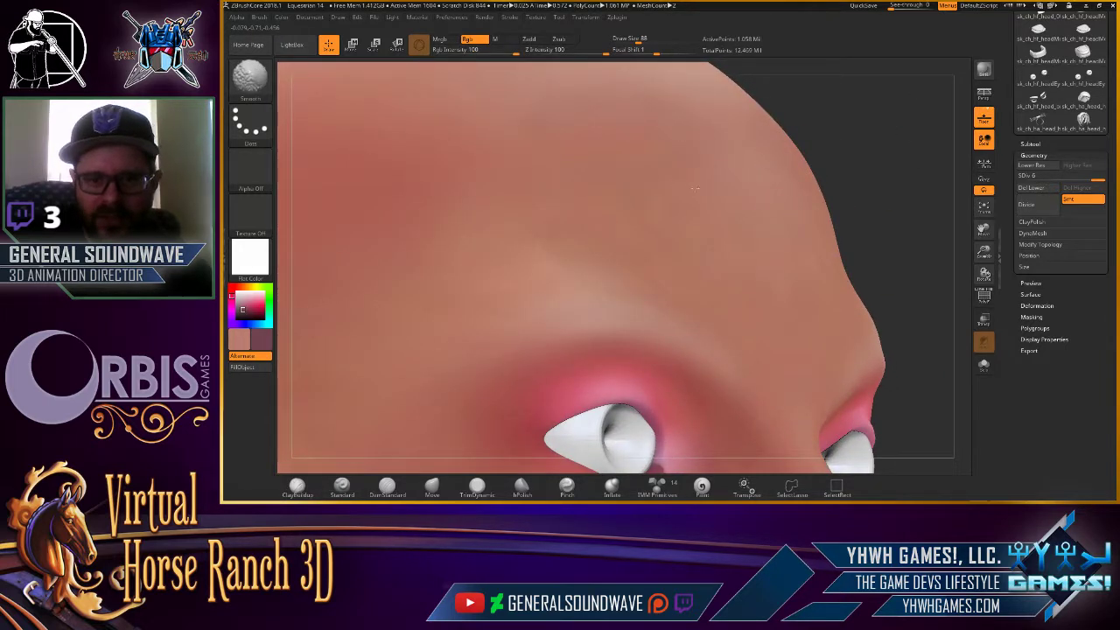
pyautogui.moveTo(785, 262); pyautogui.dragTo(790, 306, button='right')
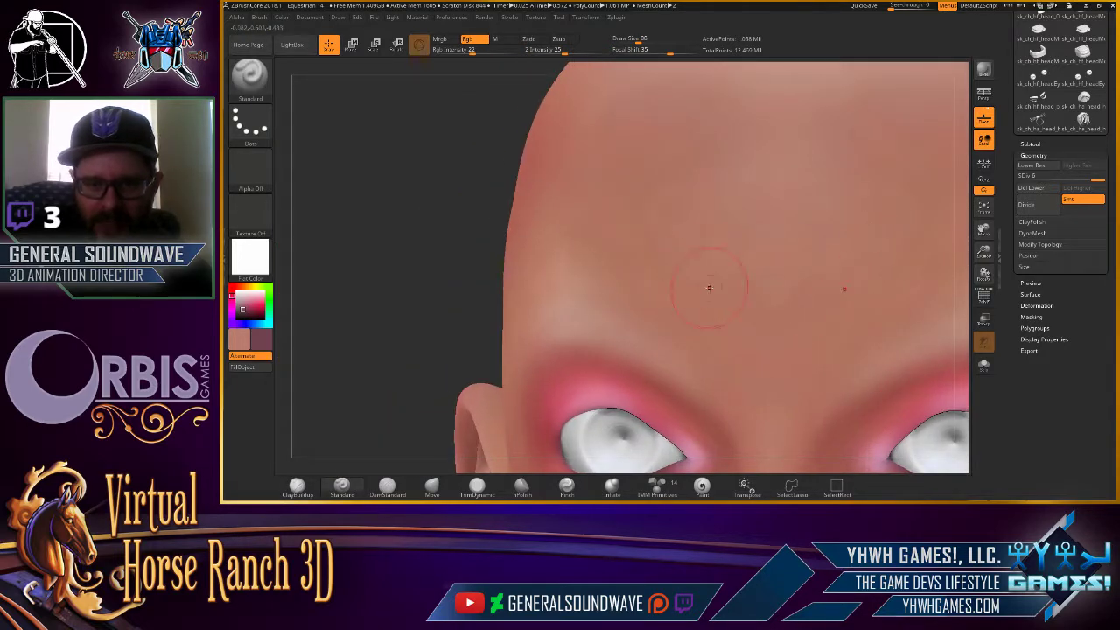
pyautogui.moveTo(709, 287); pyautogui.dragTo(546, 218, button='right')
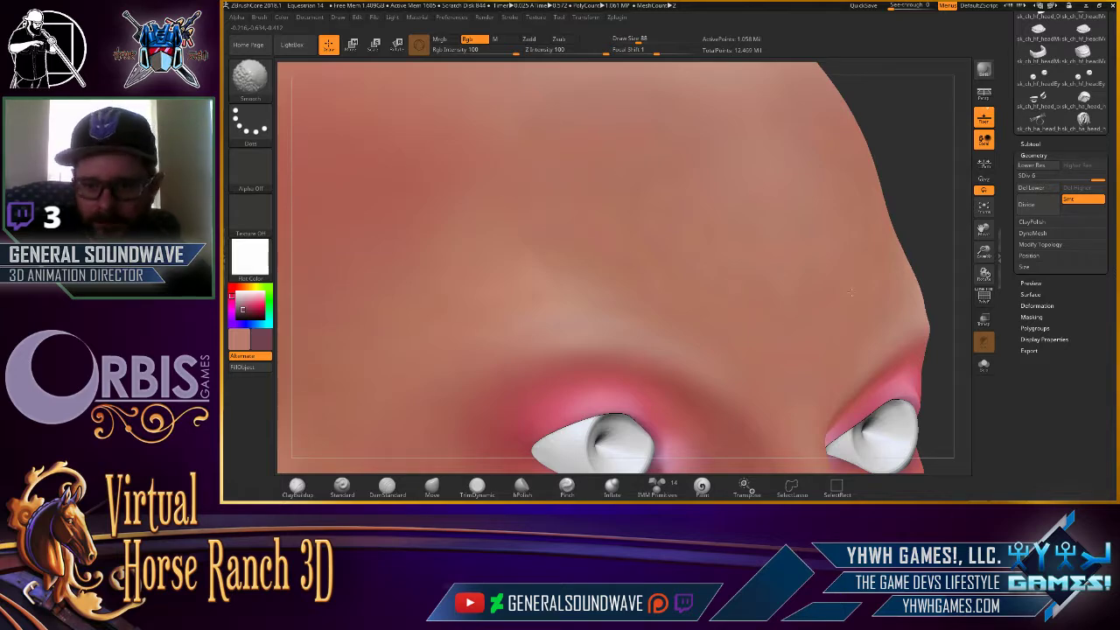
pyautogui.press('f')
pyautogui.moveTo(908, 240)
pyautogui.mouseDown(button='right')
pyautogui.moveTo(804, 243)
pyautogui.moveTo(811, 378)
pyautogui.mouseUp(button='right')
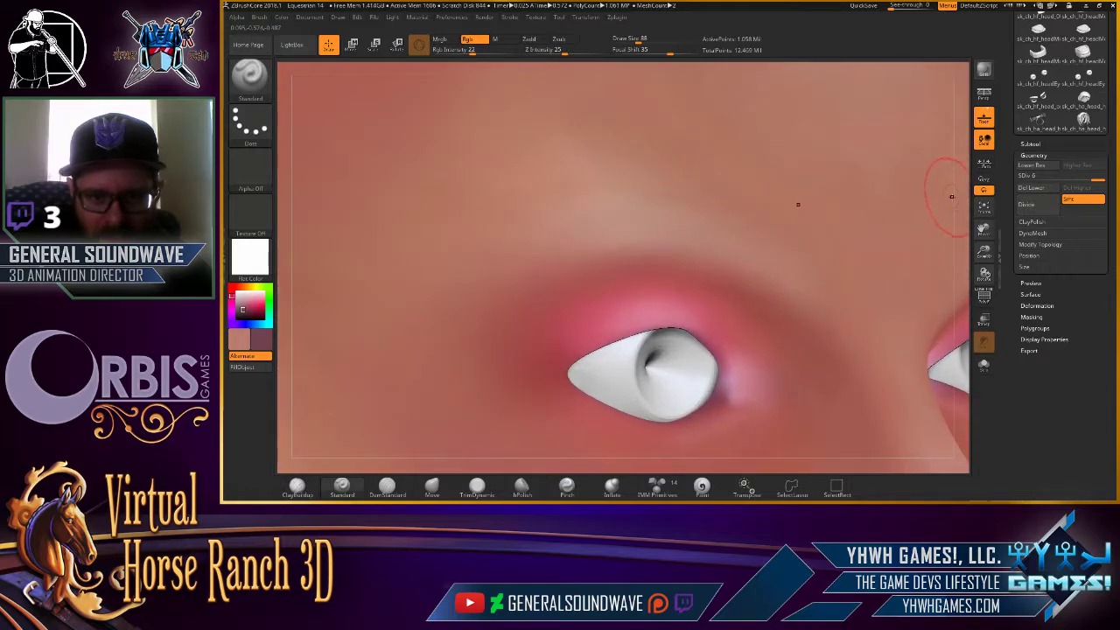
pyautogui.moveTo(959, 222)
pyautogui.mouseDown(button='right')
pyautogui.moveTo(918, 255)
pyautogui.moveTo(938, 185)
pyautogui.moveTo(875, 98)
pyautogui.mouseUp(button='right')
pyautogui.moveTo(837, 420)
pyautogui.keyDown('alt'); pyautogui.mouseDown(button='right')
pyautogui.moveTo(838, 222)
pyautogui.moveTo(350, 342)
pyautogui.moveTo(423, 248)
pyautogui.moveTo(350, 210)
pyautogui.moveTo(313, 300)
pyautogui.mouseUp(button='right'); pyautogui.keyUp('alt')
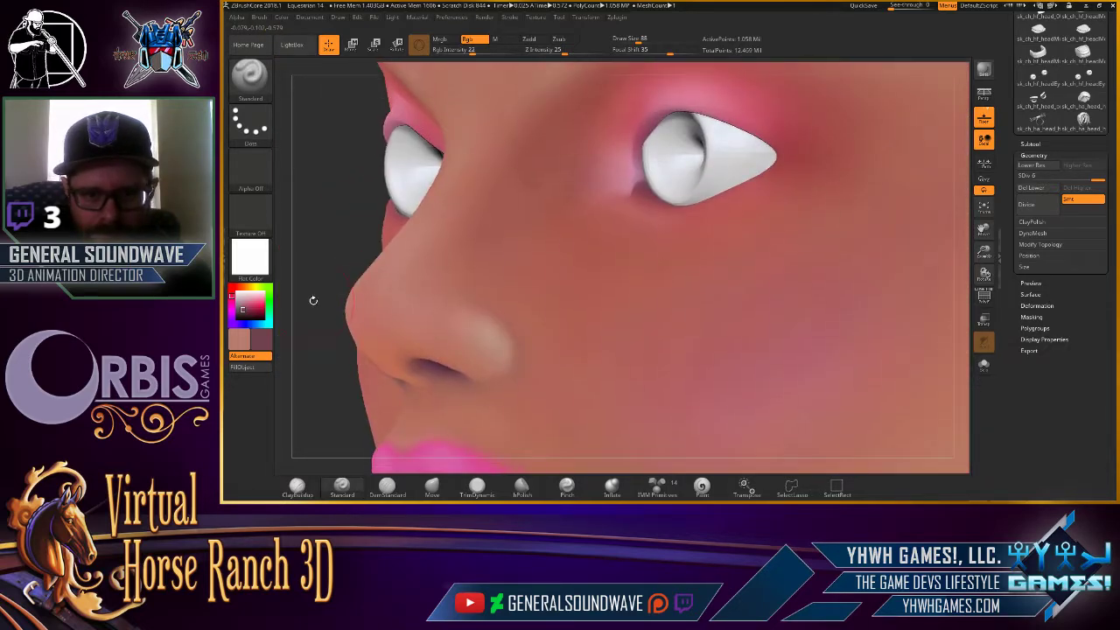
# Lower the Rgb Intensity to 14 for faint painting.
pyautogui.press('shift')
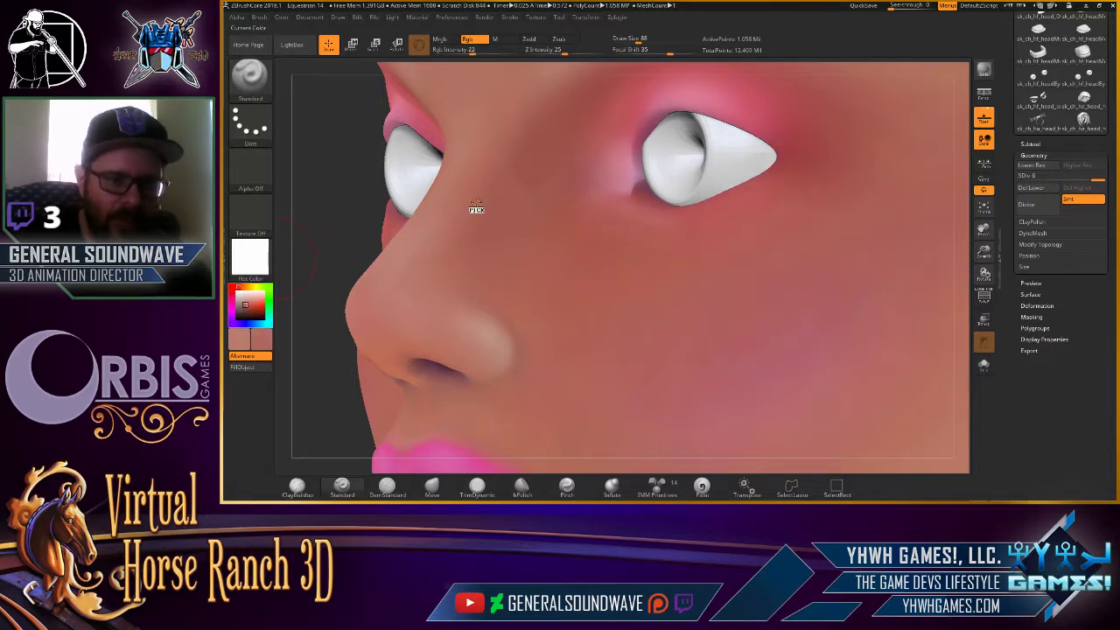
pyautogui.moveTo(477, 50); pyautogui.dragTo(465, 51)
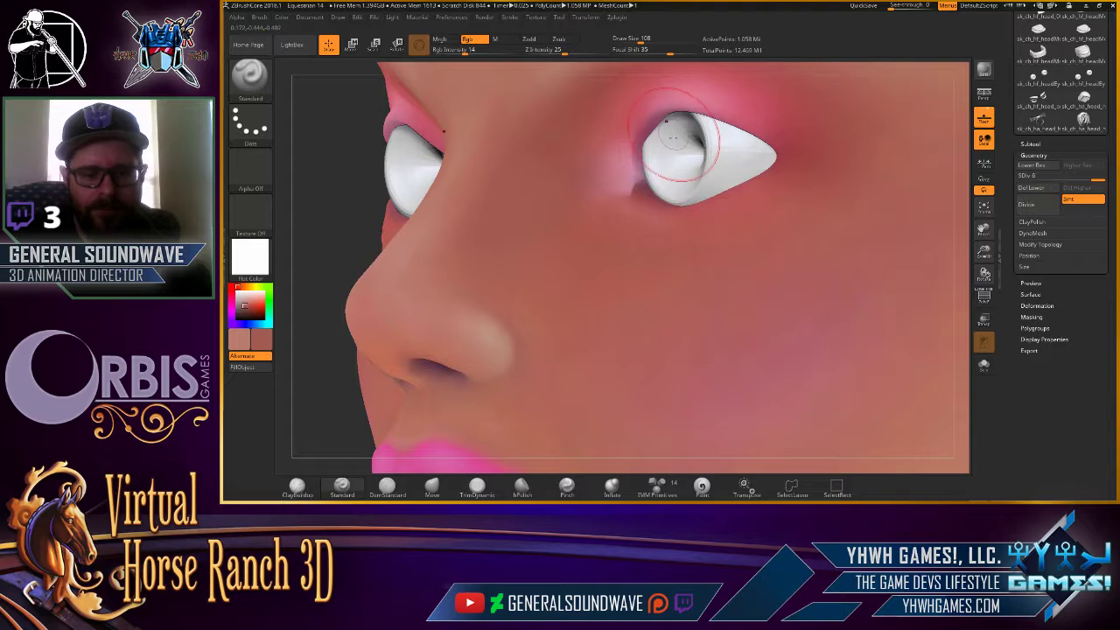
pyautogui.press('f')
pyautogui.moveTo(768, 117)
pyautogui.mouseDown()
pyautogui.moveTo(787, 113)
pyautogui.moveTo(726, 352)
pyautogui.moveTo(740, 343)
pyautogui.mouseUp()
# Pick pink with a smaller brush and lightly tint the area between the eyes.
pyautogui.press('c')
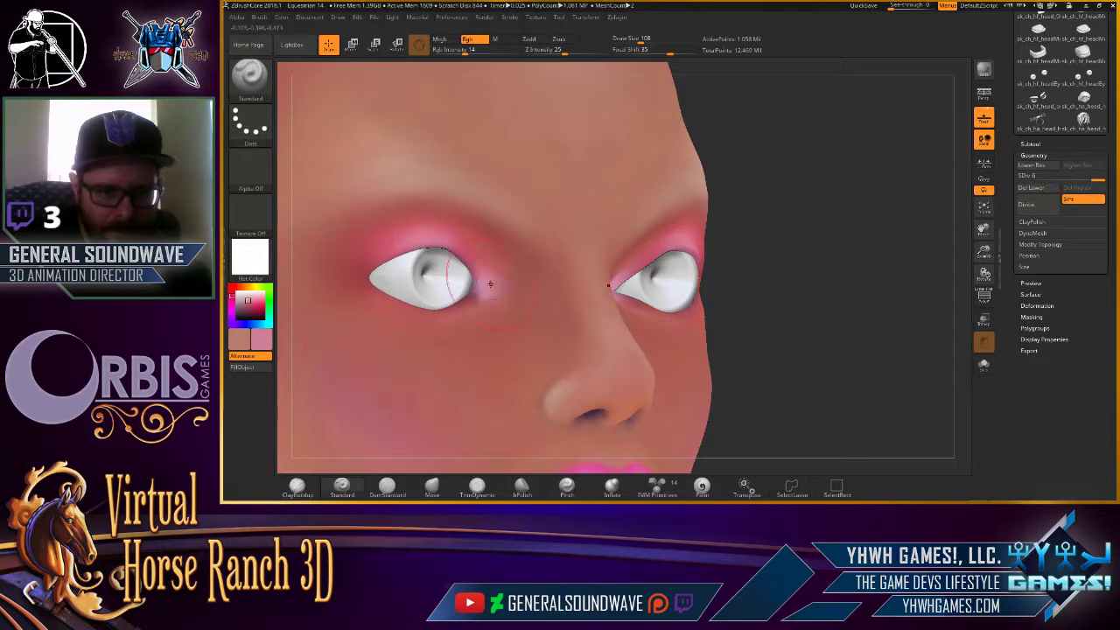
pyautogui.press('[')
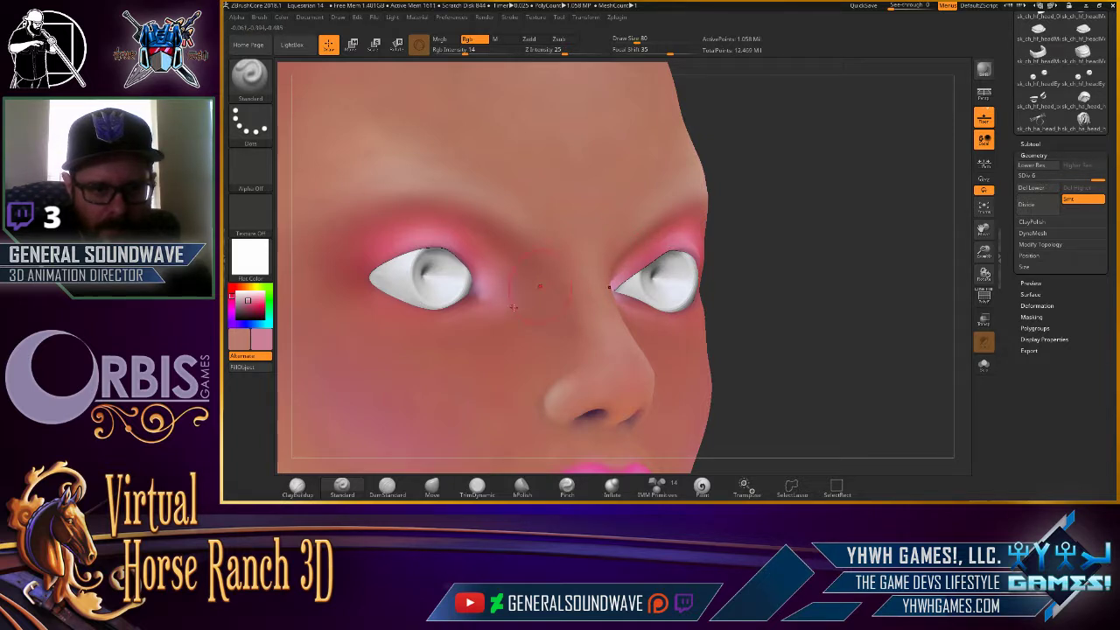
pyautogui.press('shift')
pyautogui.moveTo(770, 175)
pyautogui.mouseDown()
pyautogui.moveTo(781, 143)
pyautogui.moveTo(837, 107)
pyautogui.moveTo(863, 112)
pyautogui.moveTo(836, 178)
pyautogui.moveTo(858, 188)
pyautogui.moveTo(735, 246)
pyautogui.mouseUp()
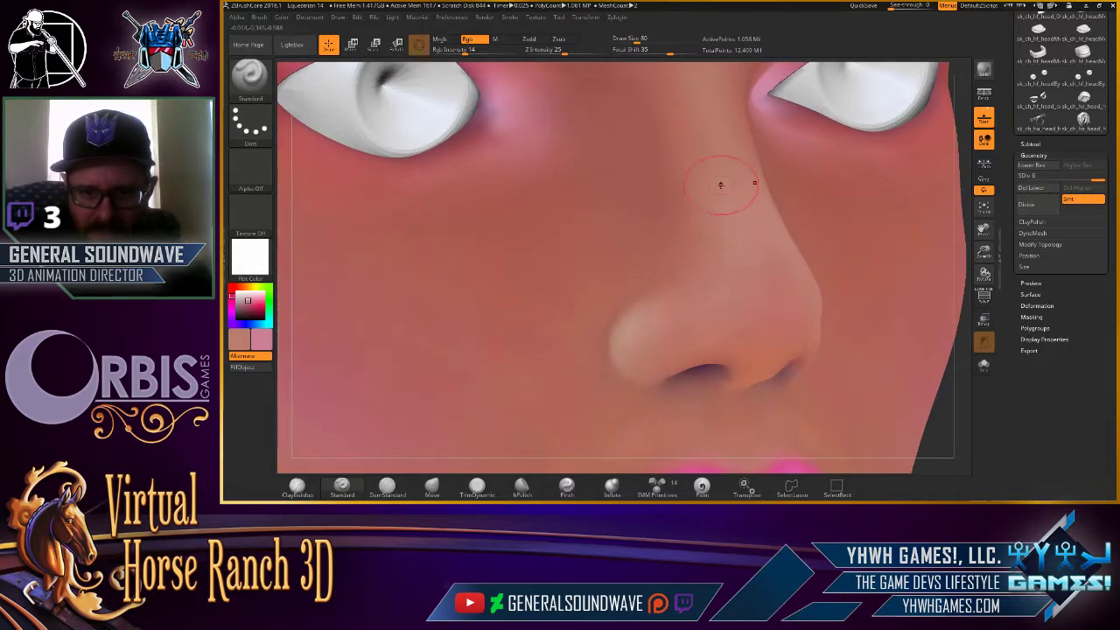
# Sample the skin tone and paint and smooth it evenly over the nose.
pyautogui.moveTo(249, 306); pyautogui.dragTo(720, 206)
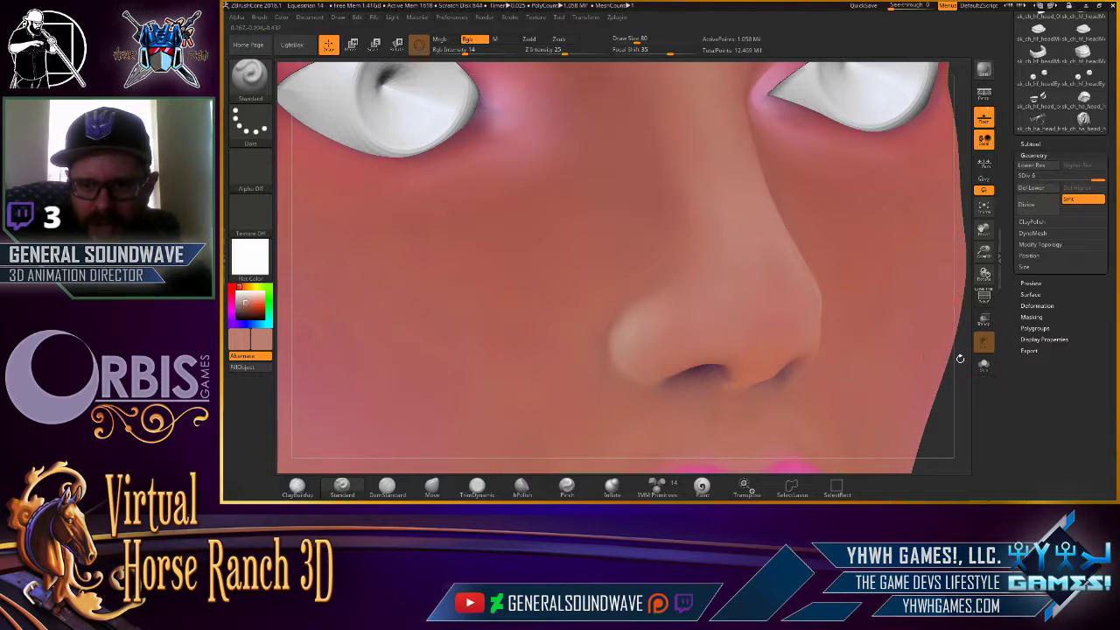
pyautogui.moveTo(960, 359); pyautogui.dragTo(875, 312)
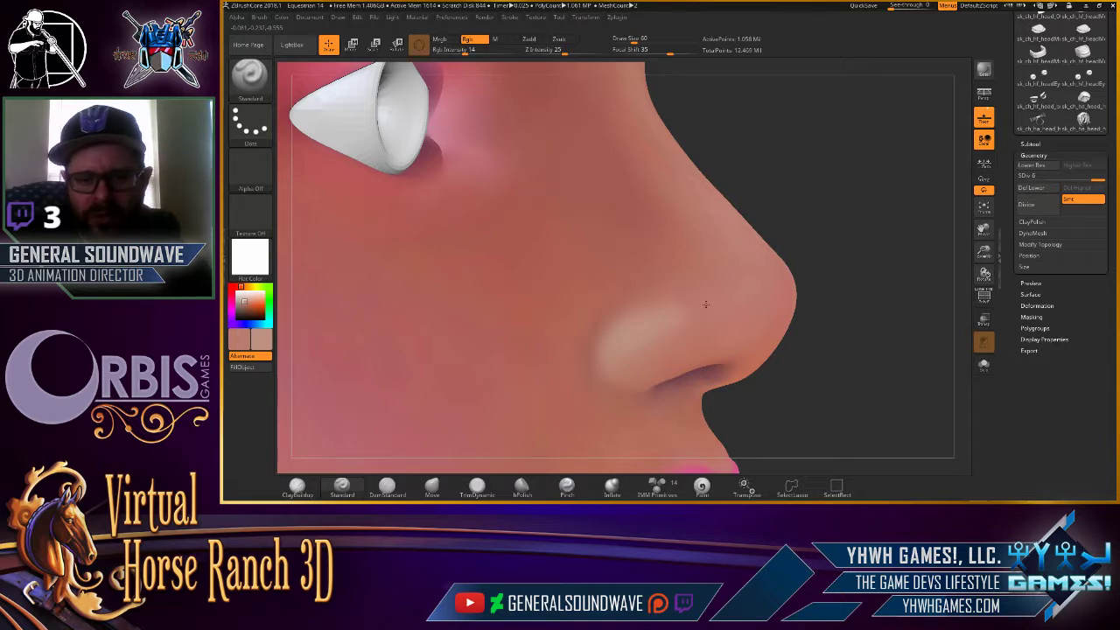
pyautogui.keyDown('shift'); pyautogui.moveTo(651, 357); pyautogui.dragTo(637, 354); pyautogui.keyUp('shift')
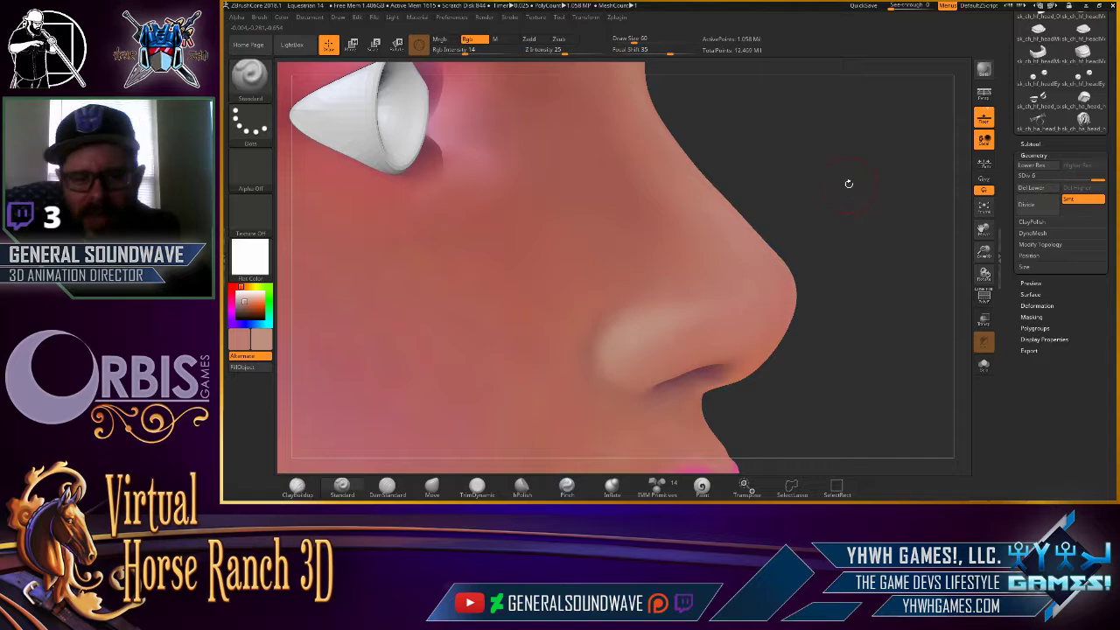
pyautogui.moveTo(825, 173); pyautogui.dragTo(832, 181)
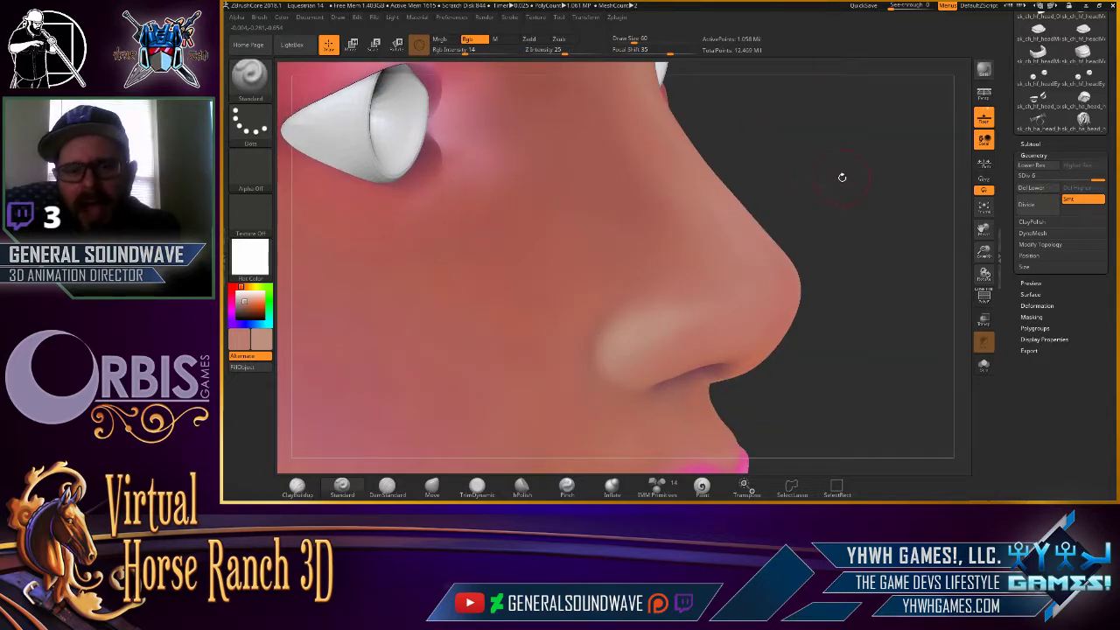
pyautogui.moveTo(840, 178)
pyautogui.mouseDown()
pyautogui.moveTo(665, 184)
pyautogui.moveTo(815, 174)
pyautogui.moveTo(770, 300)
pyautogui.mouseUp()
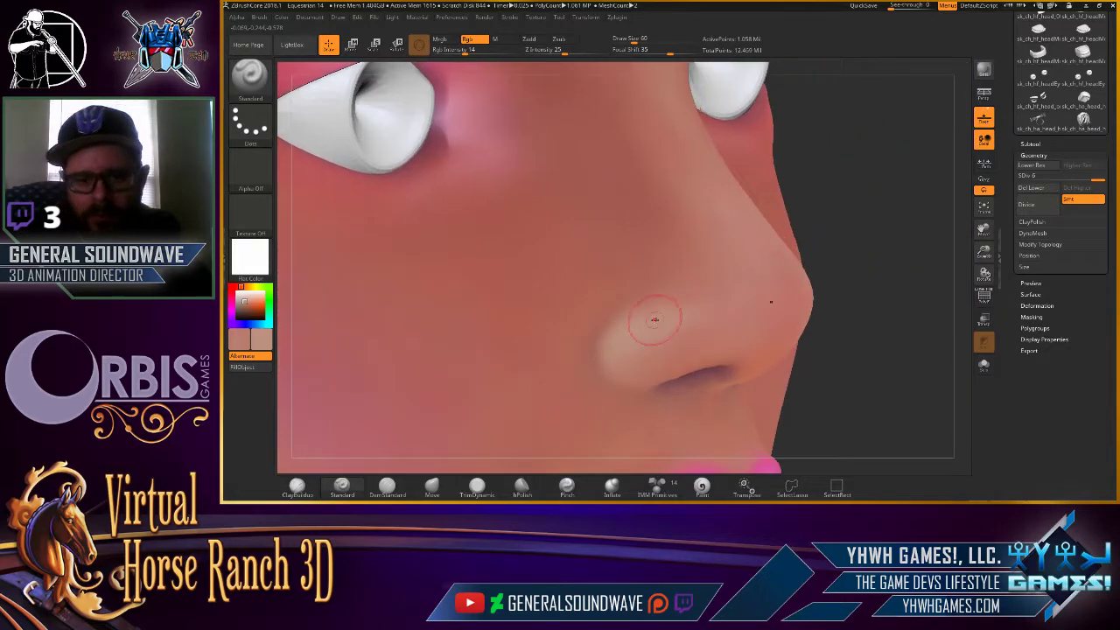
pyautogui.moveTo(881, 216); pyautogui.dragTo(782, 289)
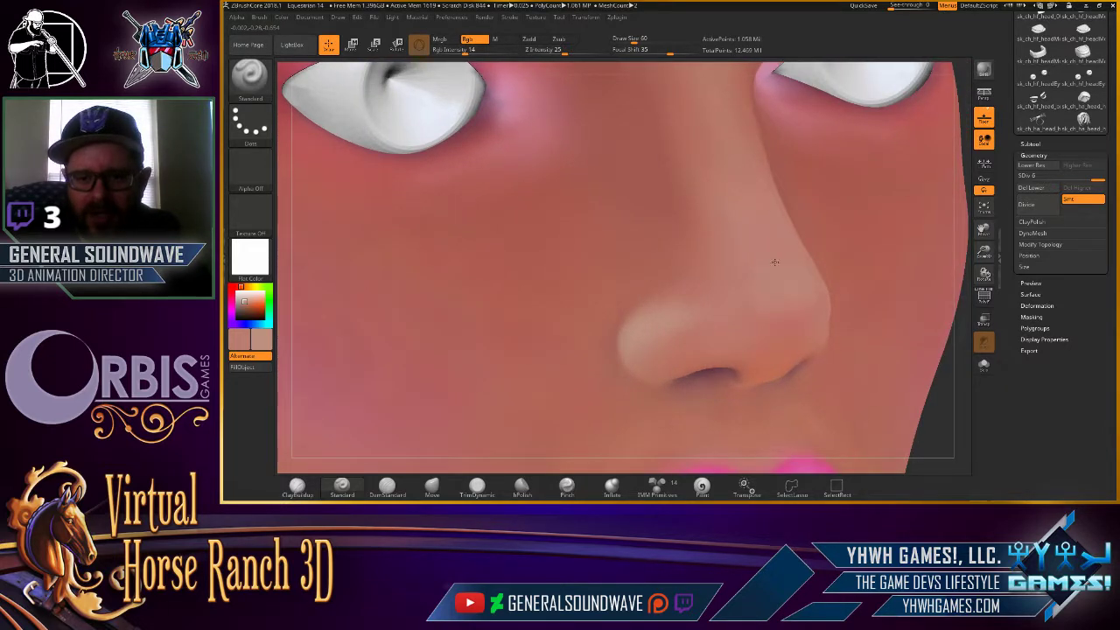
pyautogui.press('shift')
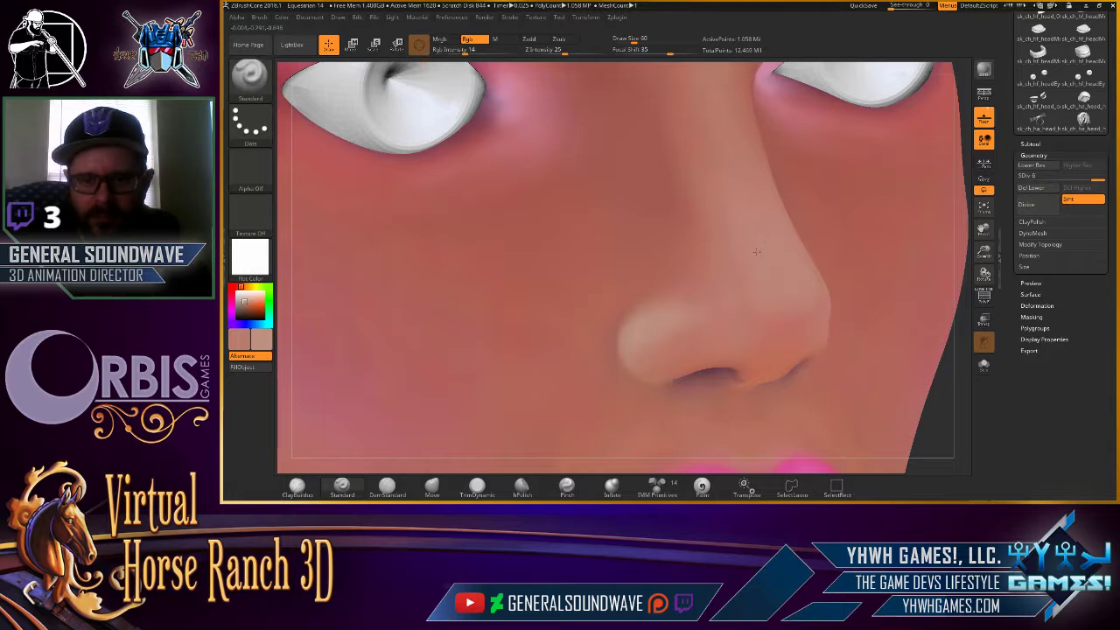
pyautogui.press('shift')
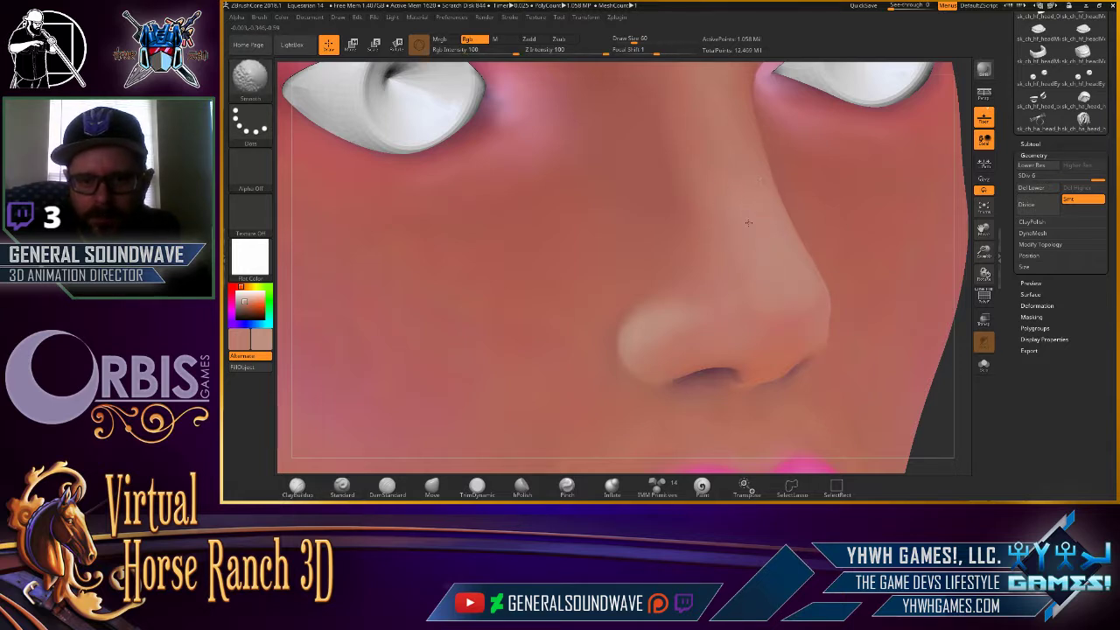
pyautogui.press('f')
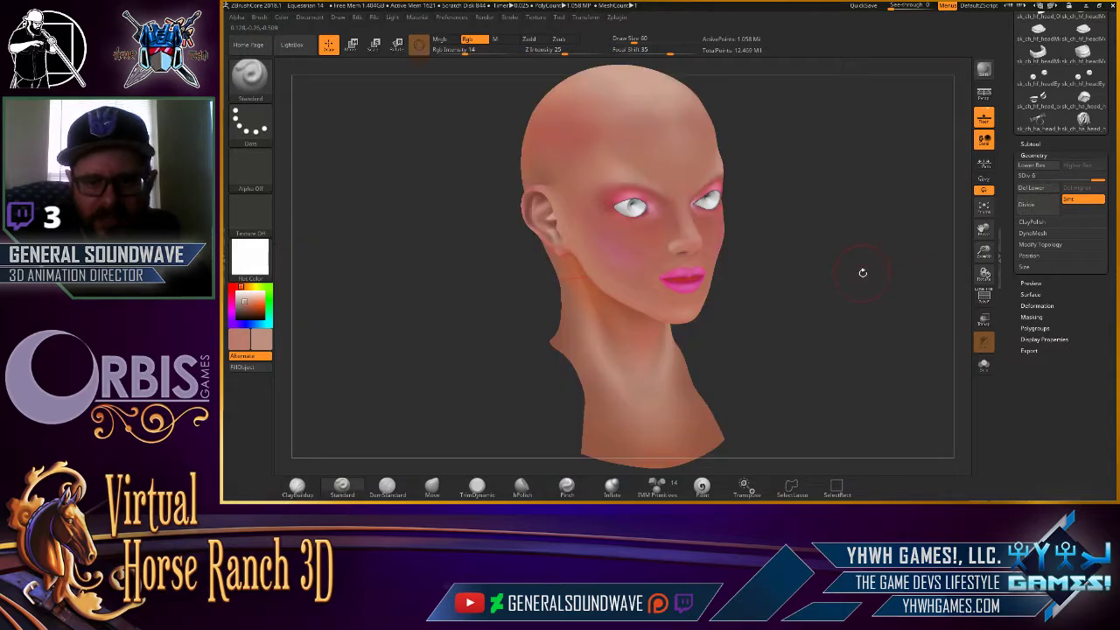
pyautogui.moveTo(863, 268)
pyautogui.mouseDown()
pyautogui.moveTo(825, 255)
pyautogui.moveTo(800, 227)
pyautogui.moveTo(832, 308)
pyautogui.moveTo(837, 285)
pyautogui.moveTo(726, 322)
pyautogui.mouseUp()
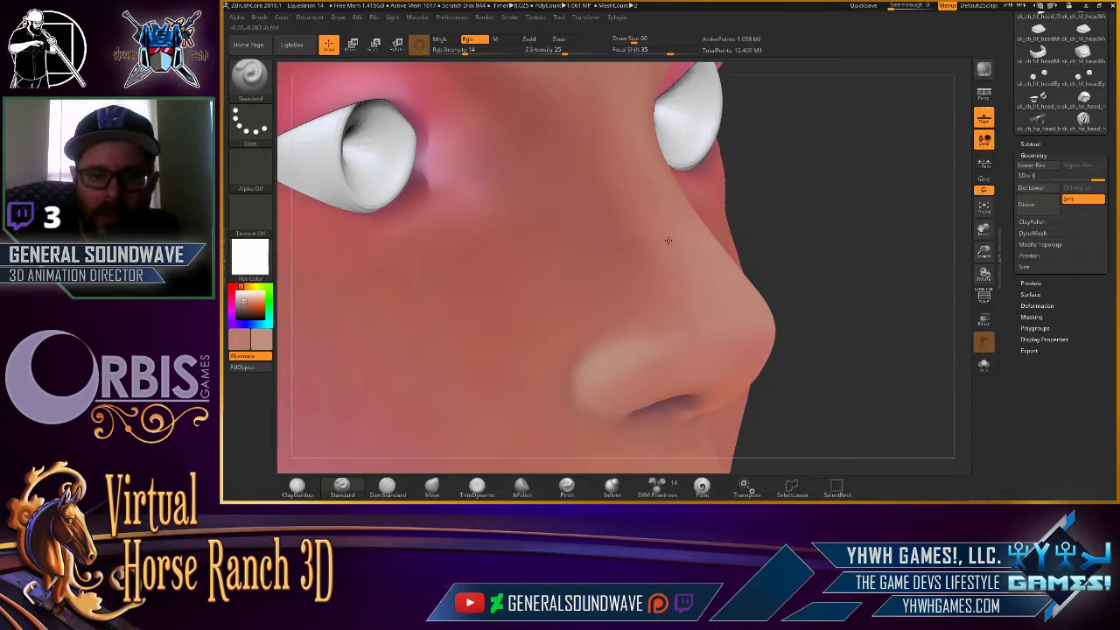
pyautogui.moveTo(830, 220)
pyautogui.mouseDown()
pyautogui.moveTo(798, 245)
pyautogui.moveTo(829, 234)
pyautogui.moveTo(826, 194)
pyautogui.mouseUp()
pyautogui.press('f')
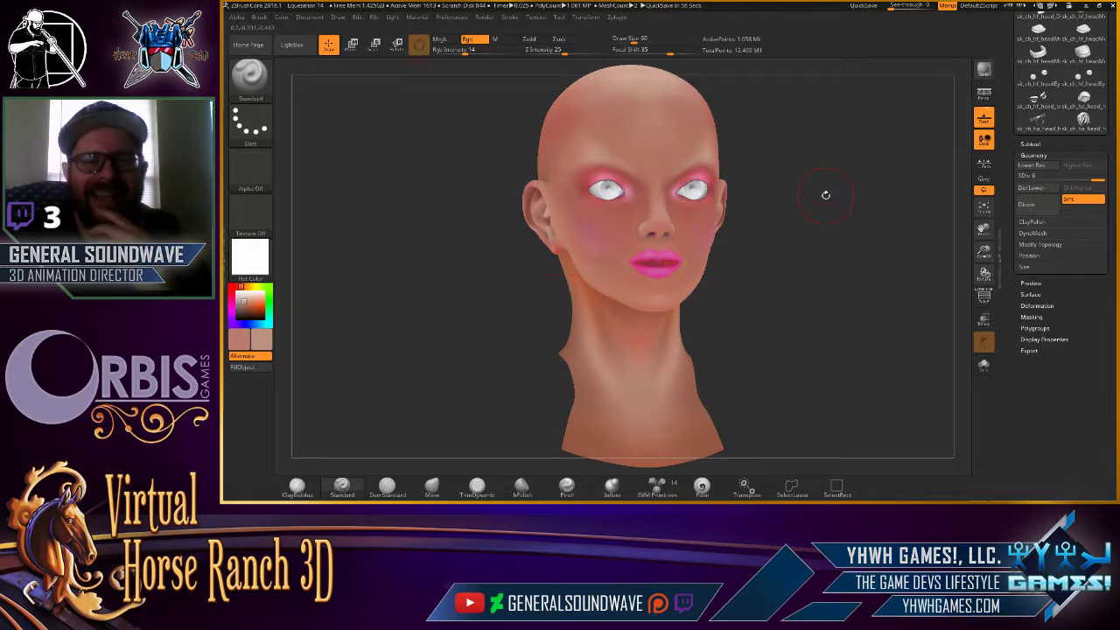
pyautogui.hotkey('alt', 'Tab')
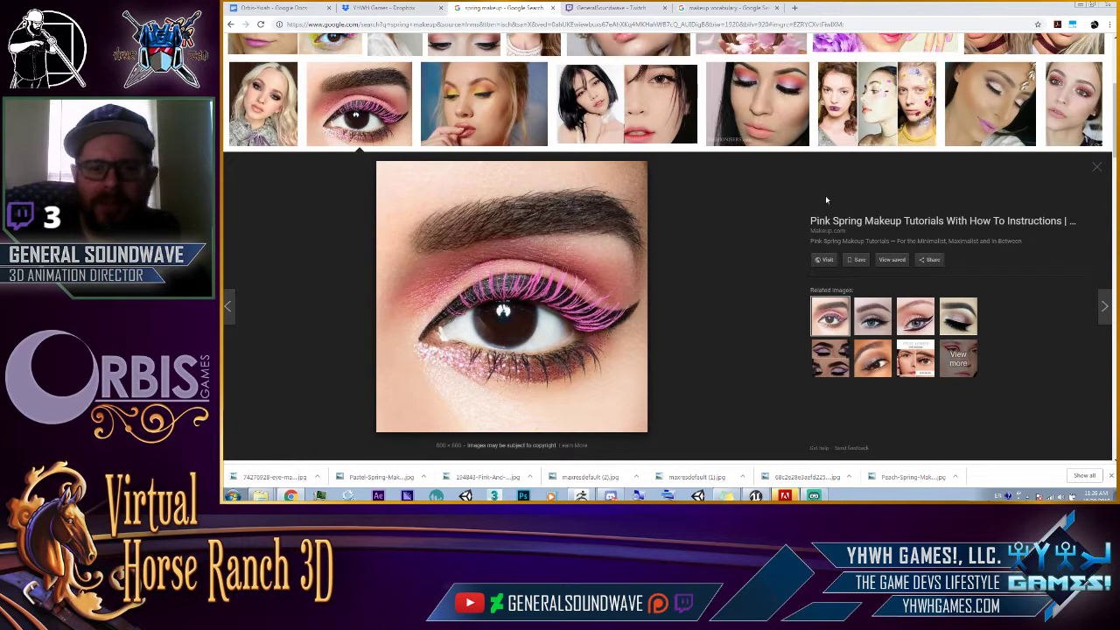
pyautogui.click(632, 8)
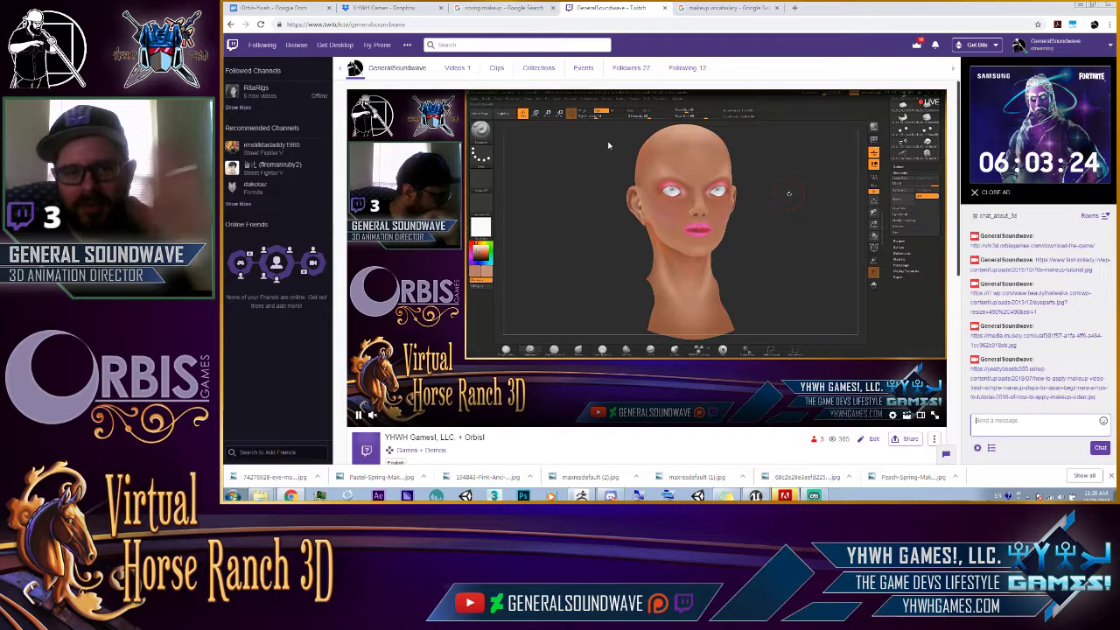
pyautogui.hotkey('alt', 'Tab')
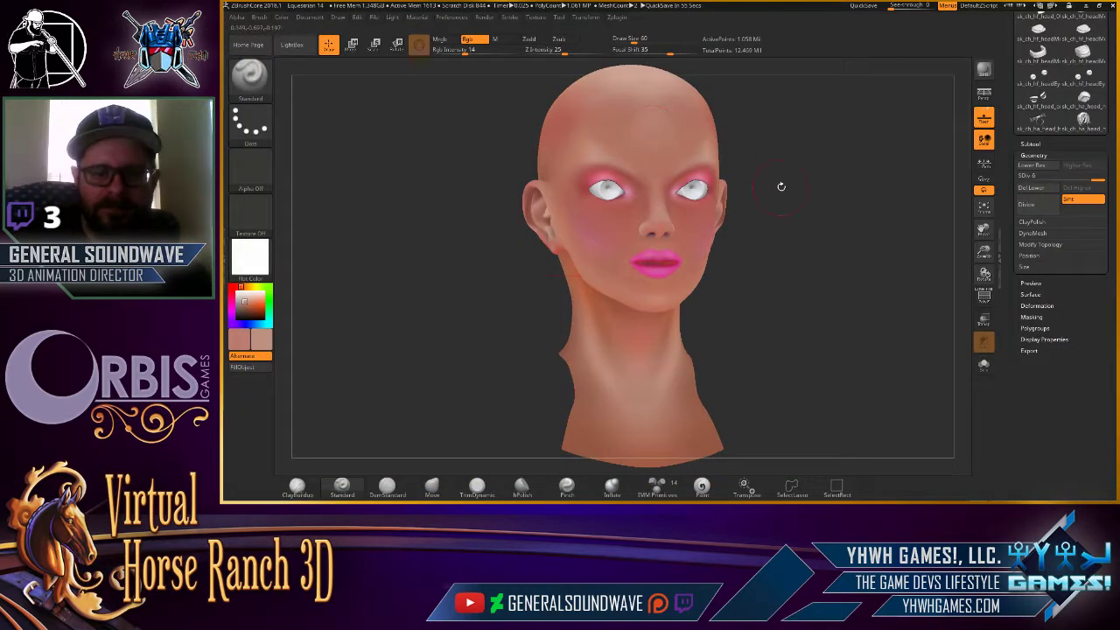
pyautogui.moveTo(783, 183); pyautogui.dragTo(786, 183)
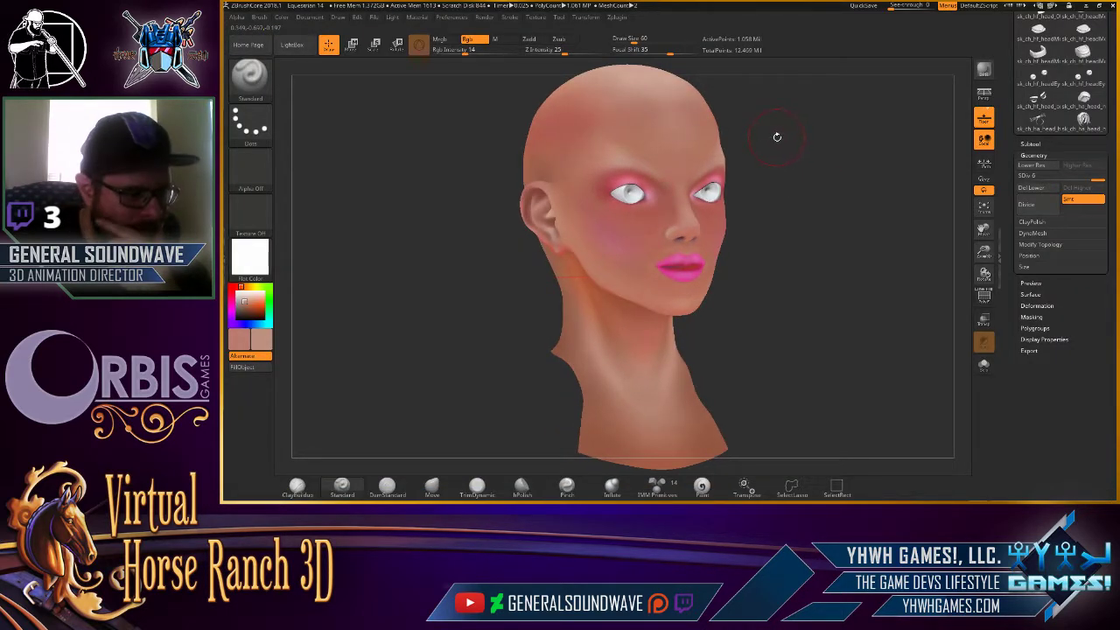
pyautogui.moveTo(782, 140)
pyautogui.keyDown('shift'); pyautogui.mouseDown()
pyautogui.moveTo(744, 141)
pyautogui.moveTo(782, 143)
pyautogui.moveTo(778, 132)
pyautogui.moveTo(798, 285)
pyautogui.moveTo(793, 263)
pyautogui.moveTo(818, 205)
pyautogui.mouseUp(); pyautogui.keyUp('shift')
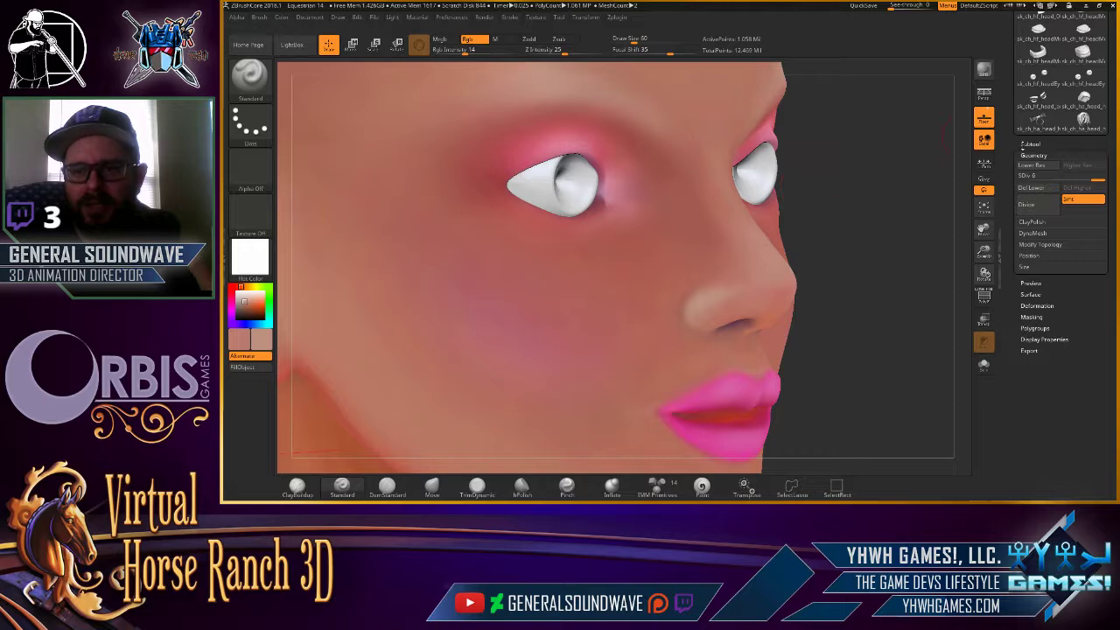
pyautogui.scroll(5, 1006, 16)
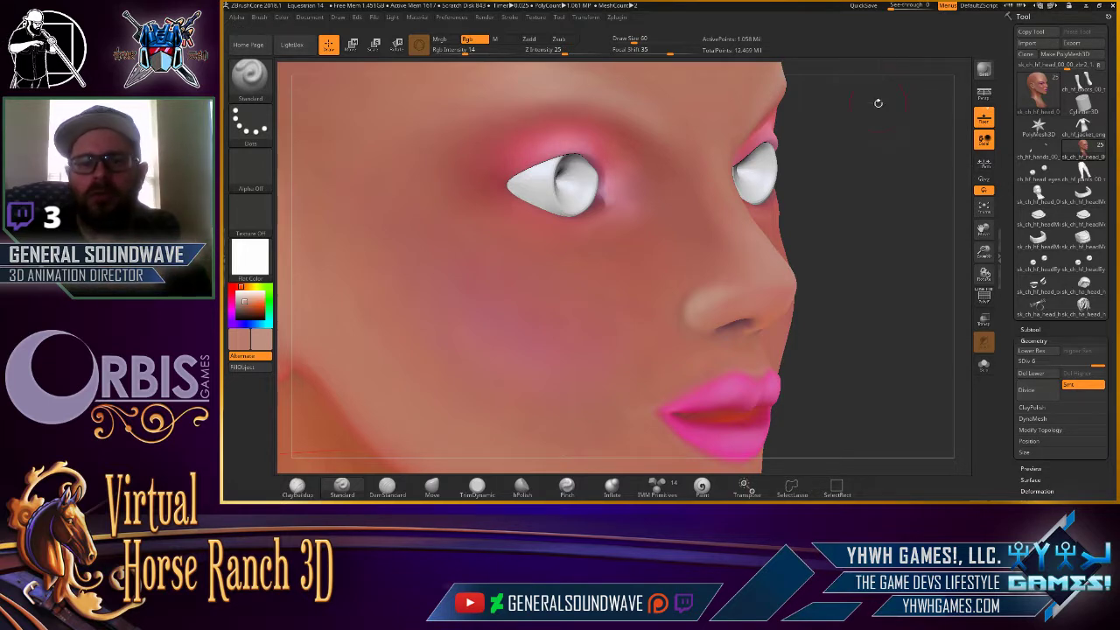
# Orbit around the head and shrink Draw Size from 68 to about 32.
pyautogui.moveTo(878, 102); pyautogui.dragTo(846, 130)
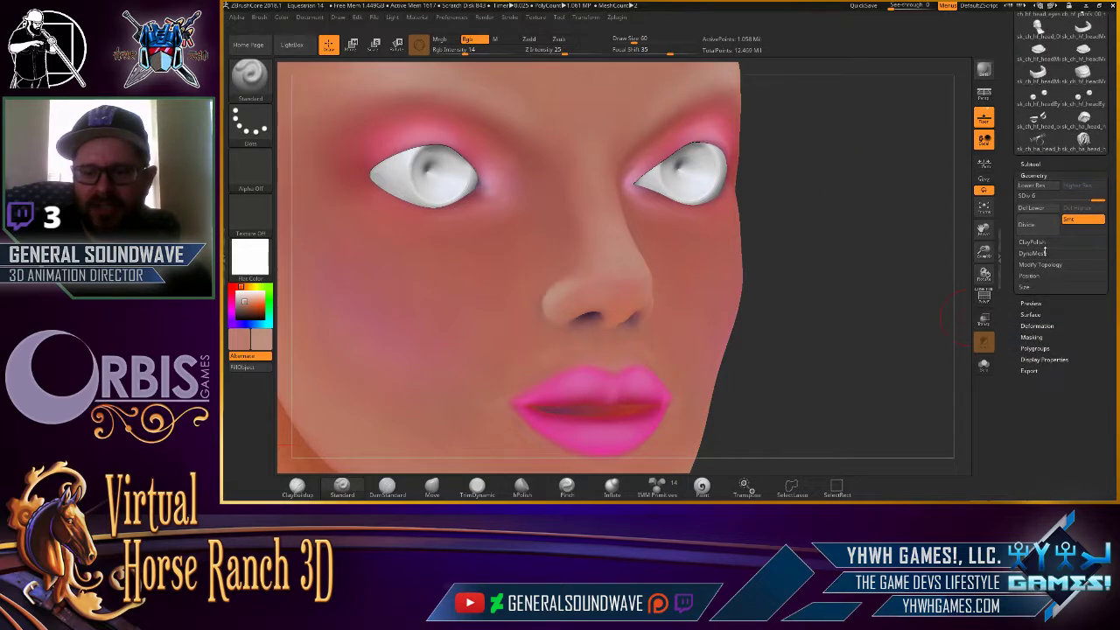
pyautogui.moveTo(833, 169)
pyautogui.mouseDown()
pyautogui.moveTo(814, 173)
pyautogui.moveTo(830, 138)
pyautogui.moveTo(836, 146)
pyautogui.moveTo(821, 142)
pyautogui.mouseUp()
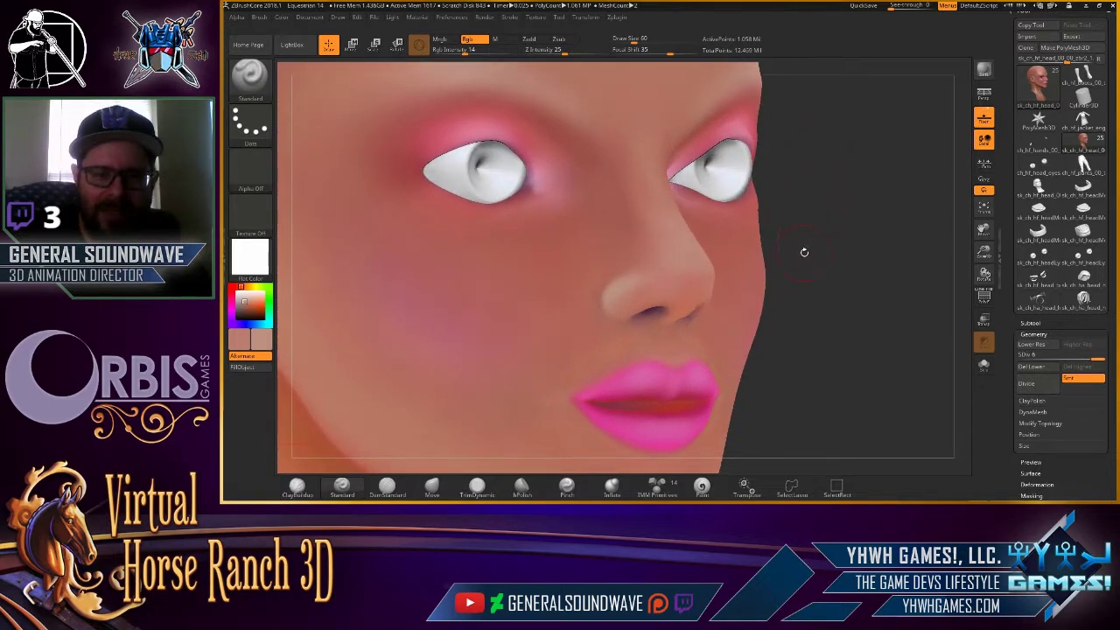
pyautogui.moveTo(803, 252); pyautogui.dragTo(806, 207)
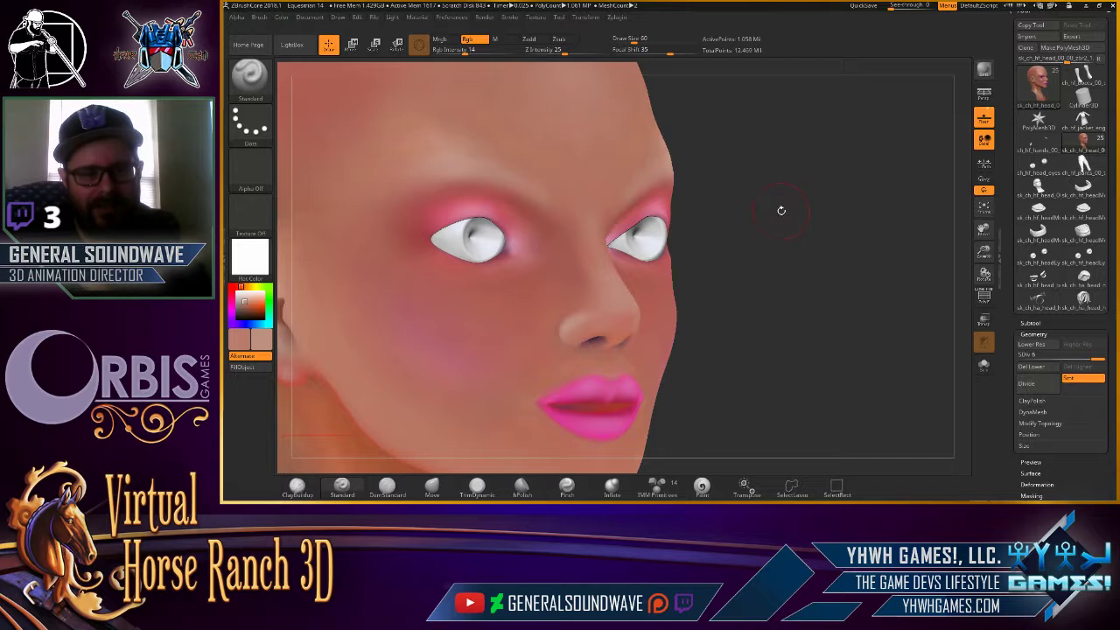
pyautogui.moveTo(729, 241); pyautogui.dragTo(792, 238)
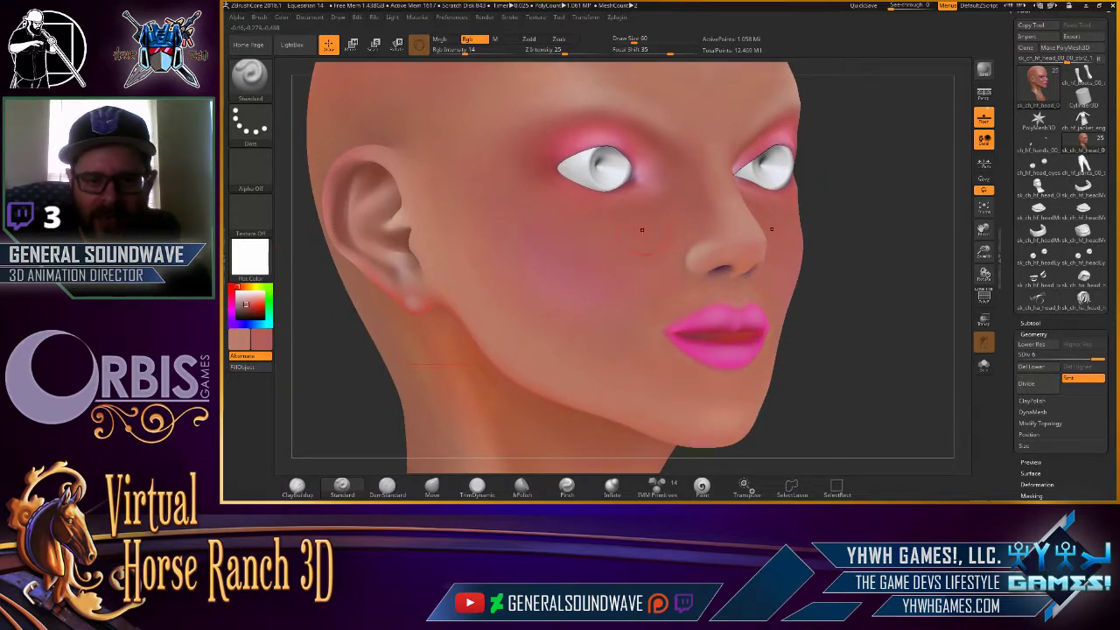
pyautogui.press('[')
pyautogui.press('[')
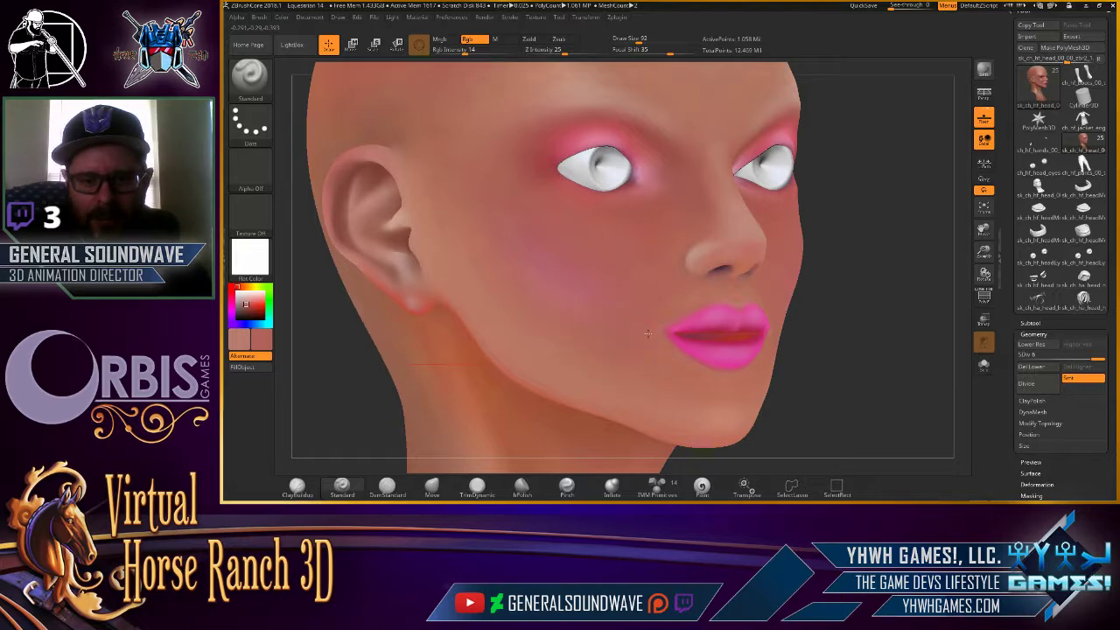
# Paint pink blush on the cheek below the eye and Shift-smooth it into the skin.
pyautogui.moveTo(856, 228); pyautogui.dragTo(876, 243)
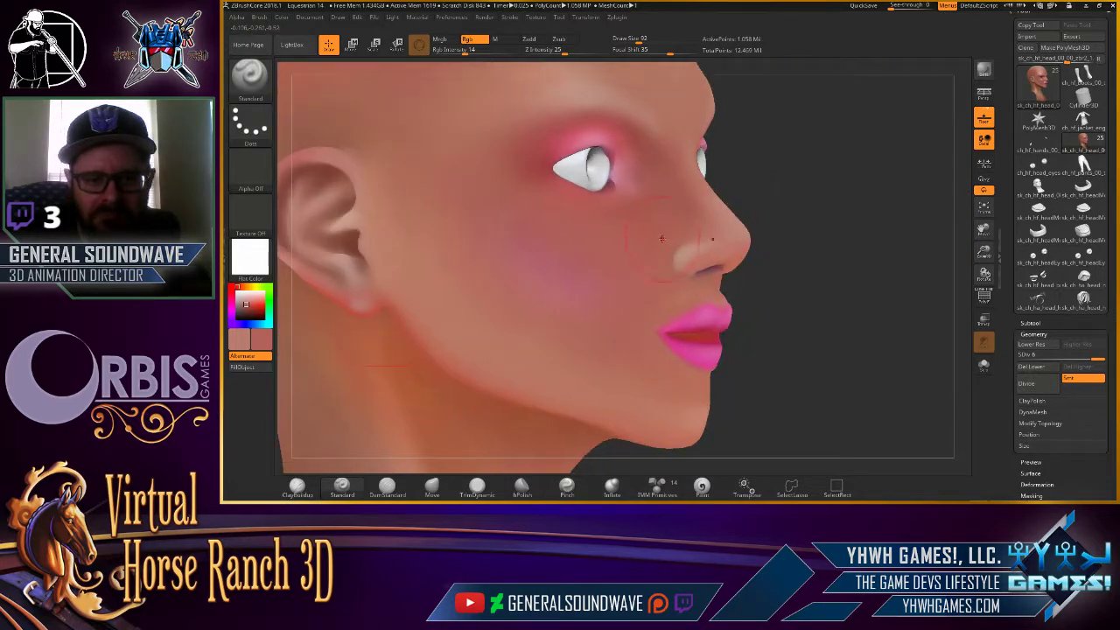
pyautogui.moveTo(576, 228); pyautogui.dragTo(463, 212)
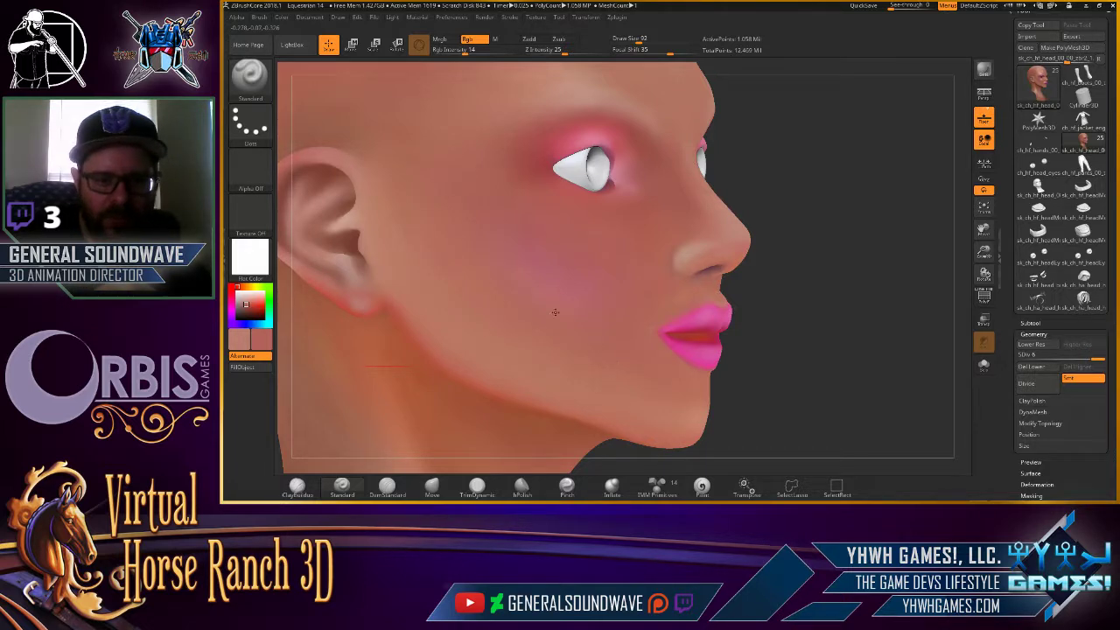
pyautogui.moveTo(828, 193); pyautogui.dragTo(513, 251)
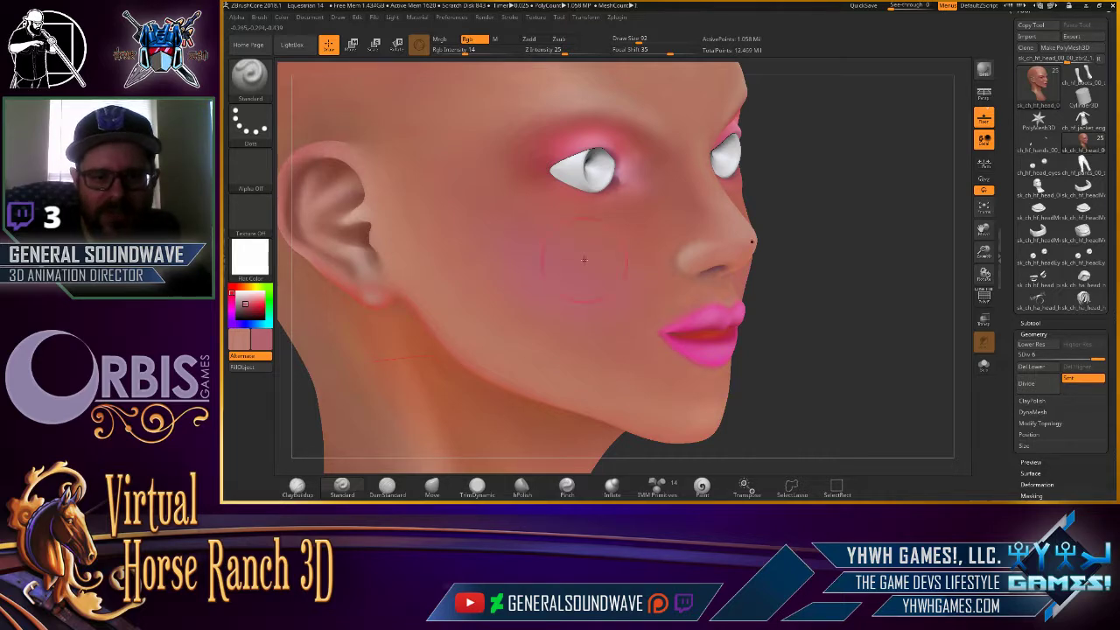
pyautogui.press('shift')
pyautogui.moveTo(910, 114)
pyautogui.keyDown('shift'); pyautogui.mouseDown()
pyautogui.moveTo(928, 104)
pyautogui.moveTo(786, 128)
pyautogui.mouseUp(); pyautogui.keyUp('shift')
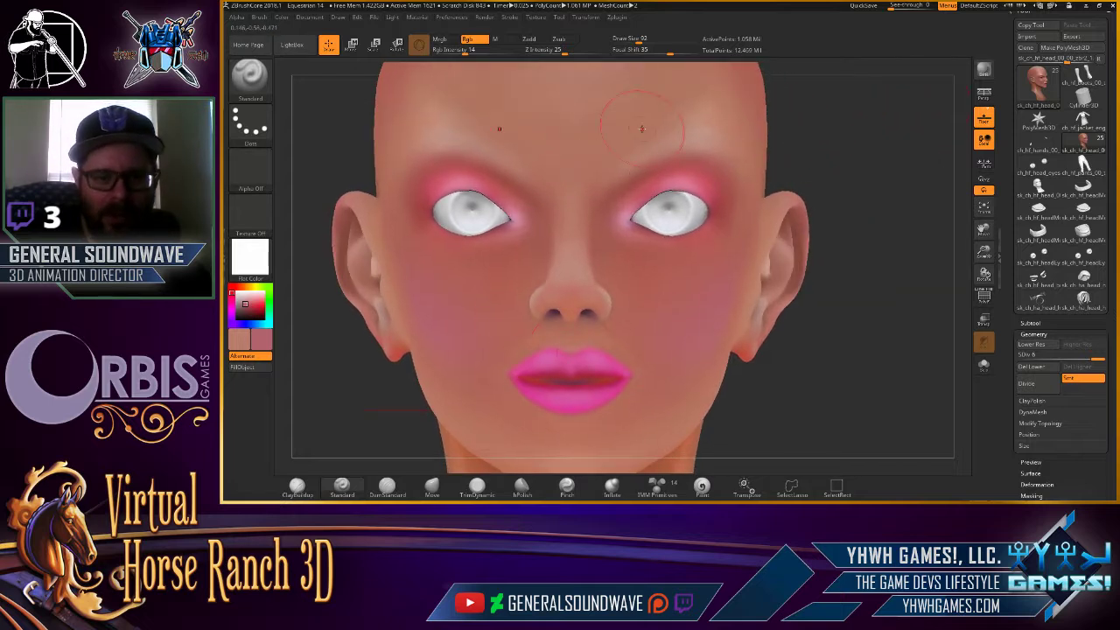
pyautogui.keyDown('alt'); pyautogui.moveTo(870, 168); pyautogui.dragTo(833, 125); pyautogui.keyUp('alt')
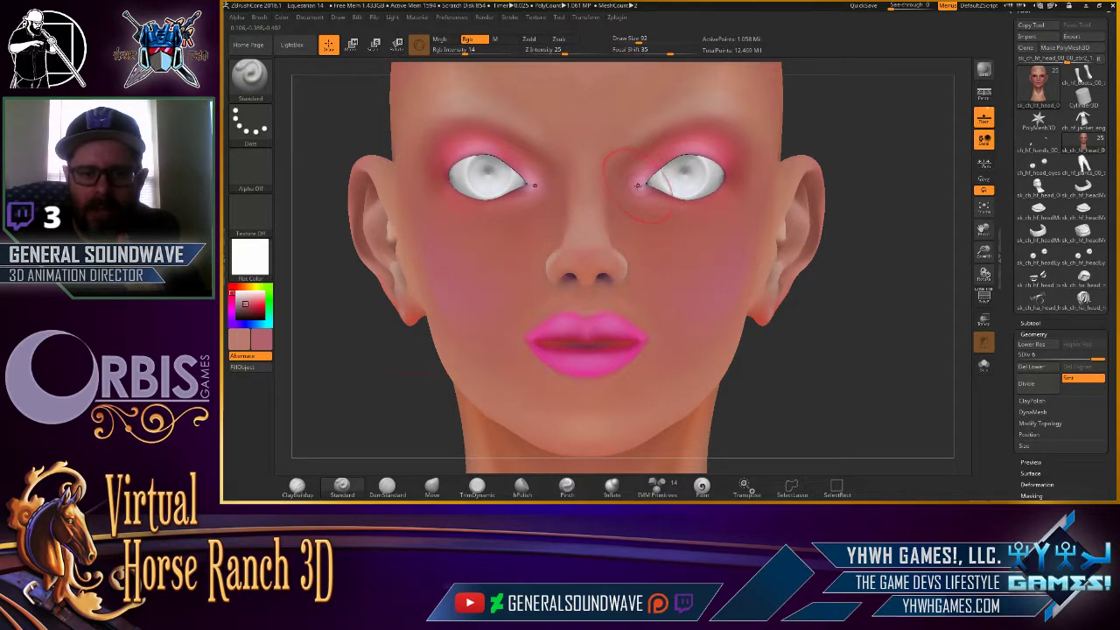
pyautogui.moveTo(840, 219); pyautogui.dragTo(808, 133)
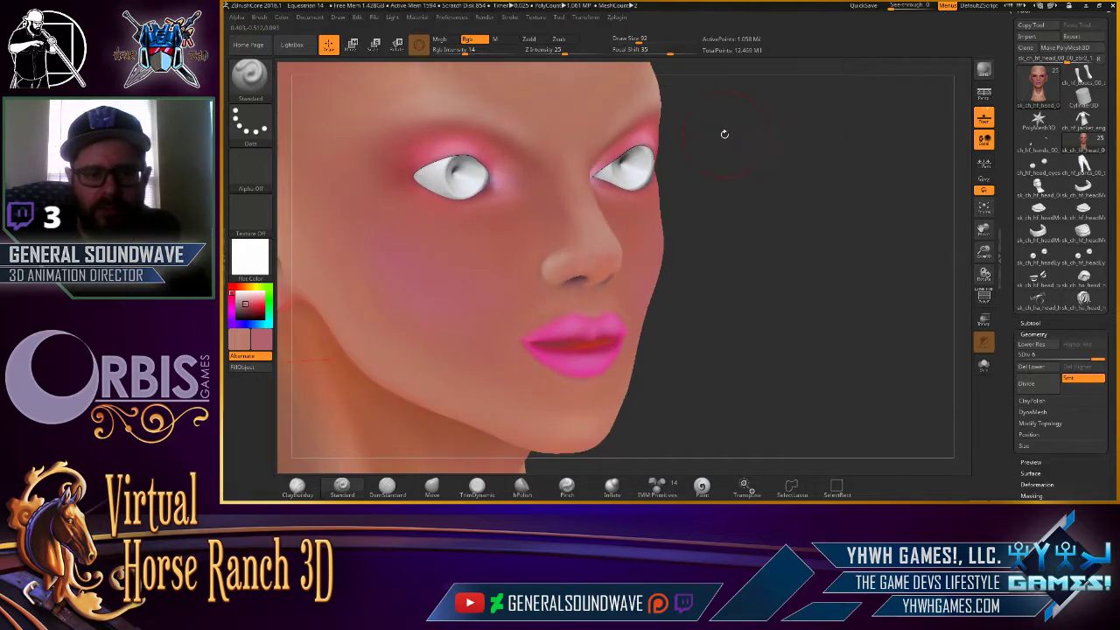
pyautogui.moveTo(727, 113)
pyautogui.keyDown('alt'); pyautogui.mouseDown()
pyautogui.moveTo(782, 214)
pyautogui.moveTo(391, 289)
pyautogui.mouseUp(); pyautogui.keyUp('alt')
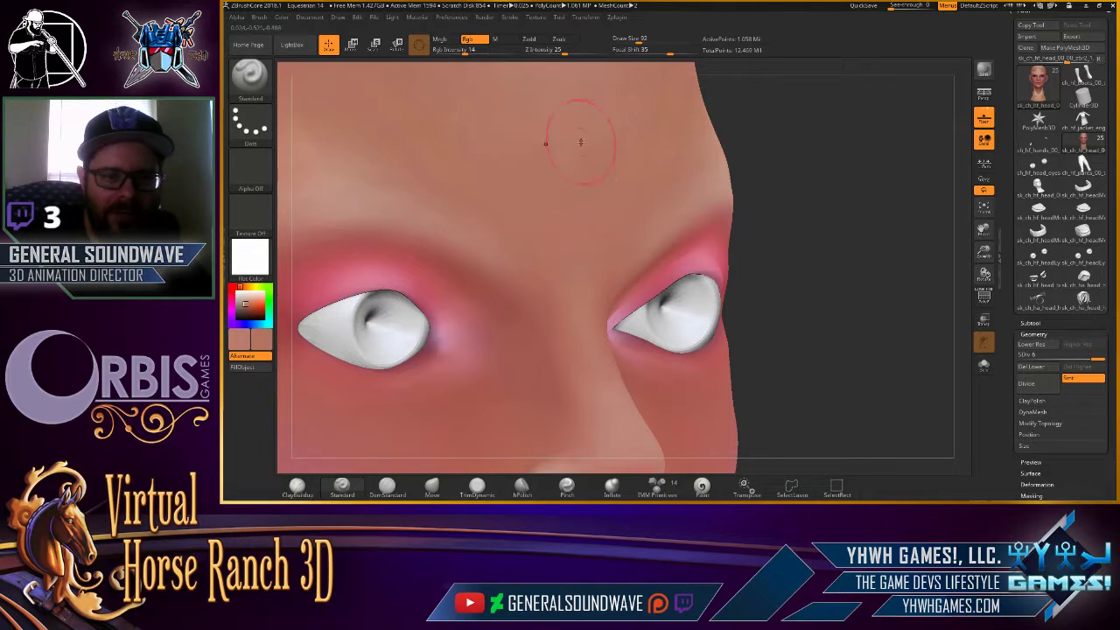
pyautogui.moveTo(571, 117); pyautogui.dragTo(474, 166, button='right')
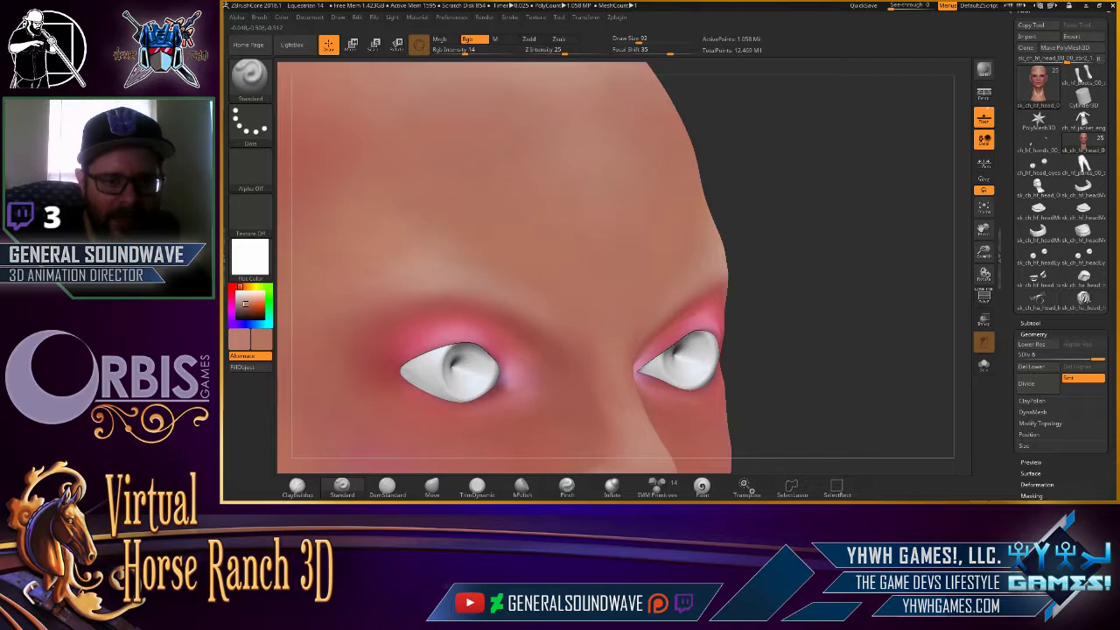
pyautogui.moveTo(563, 133); pyautogui.dragTo(685, 170, button='right')
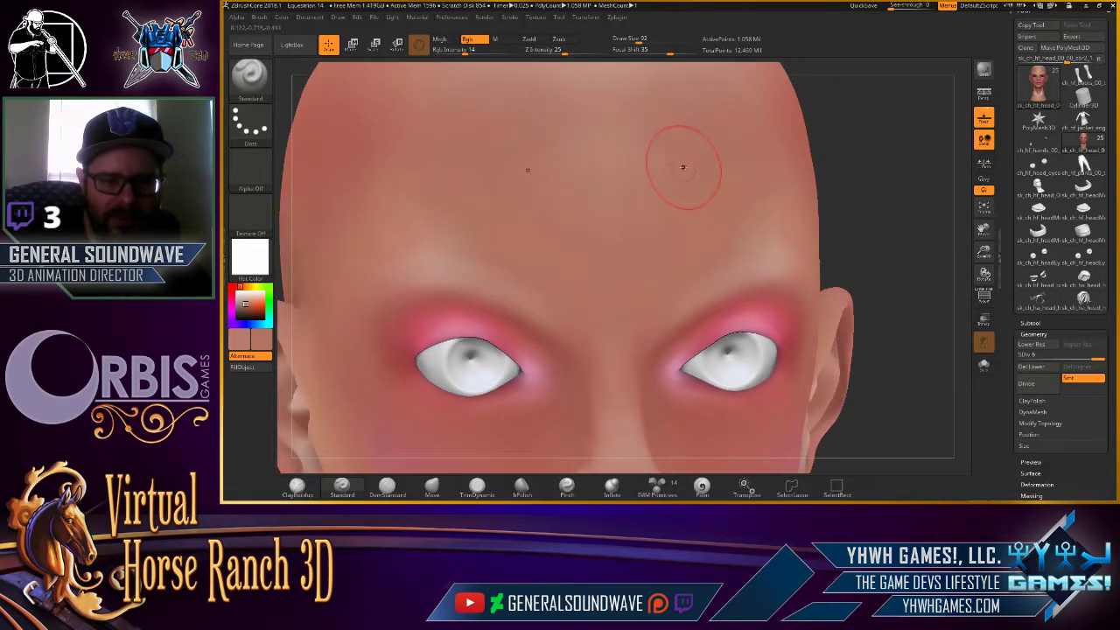
pyautogui.press('f')
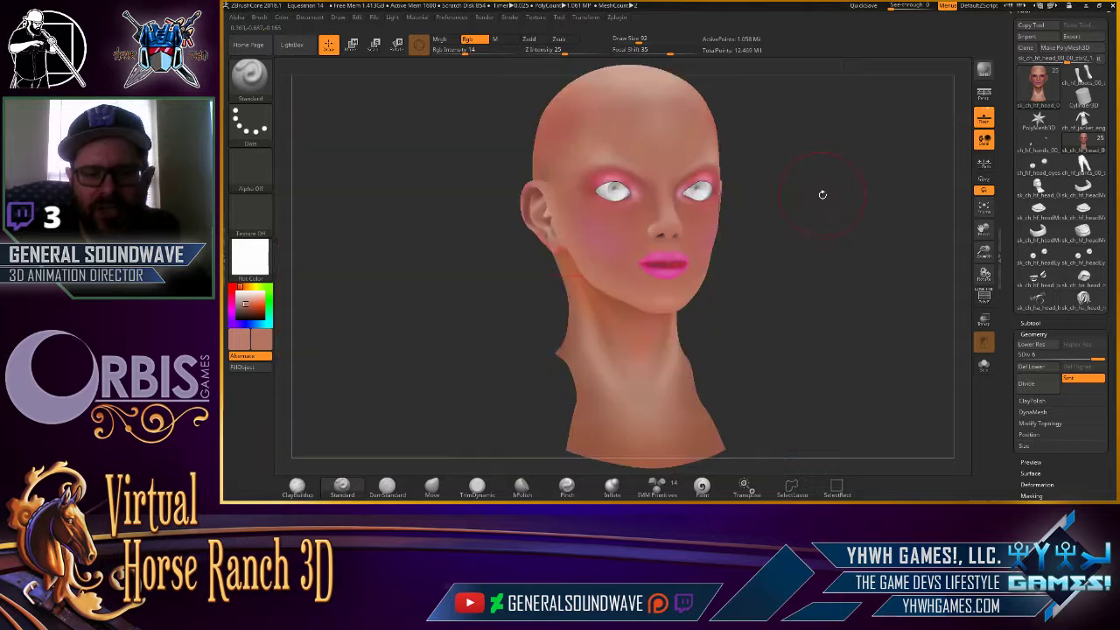
pyautogui.moveTo(821, 195)
pyautogui.mouseDown(button='right')
pyautogui.moveTo(798, 160)
pyautogui.moveTo(810, 109)
pyautogui.mouseUp(button='right')
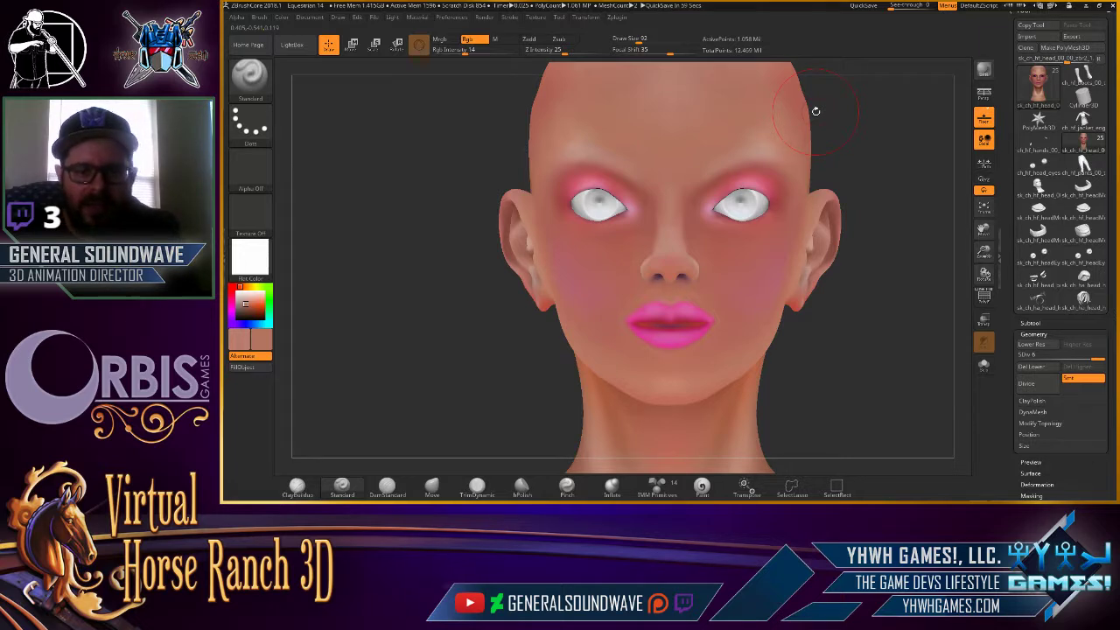
# Choose a lighter magenta pink from the Color picker's hue strip and colour square.
pyautogui.click(253, 300)
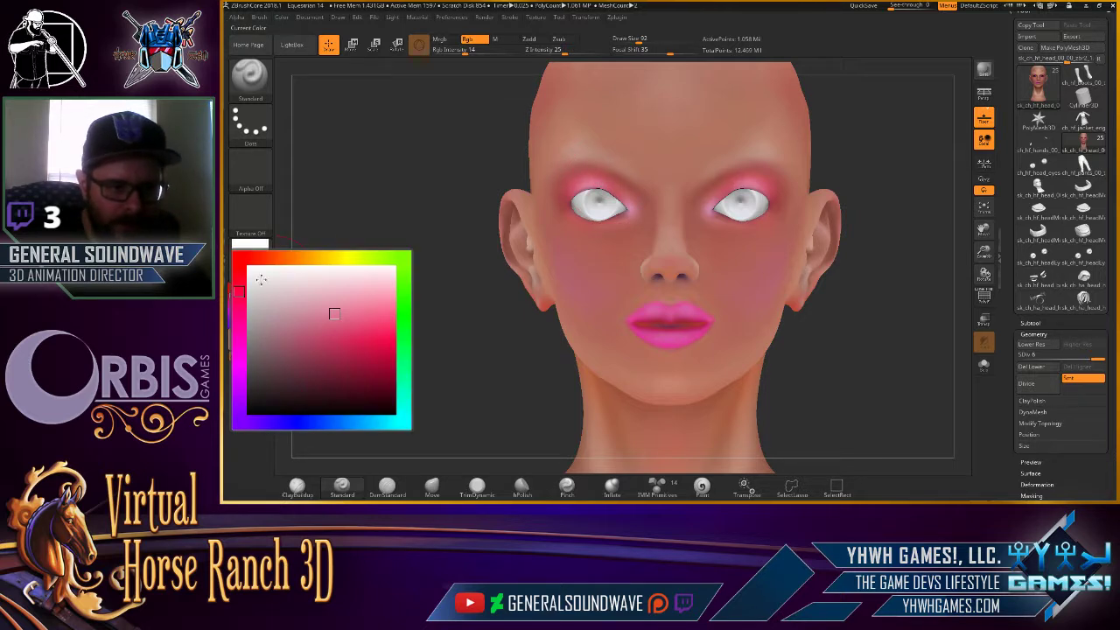
pyautogui.moveTo(238, 305); pyautogui.dragTo(237, 325)
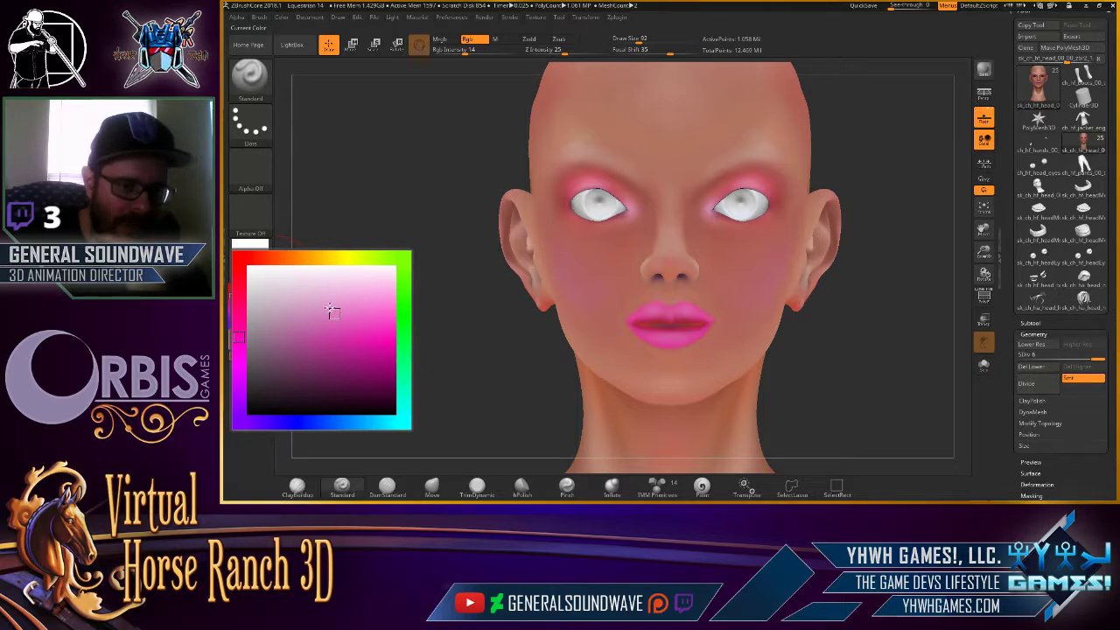
pyautogui.moveTo(455, 263); pyautogui.dragTo(779, 225)
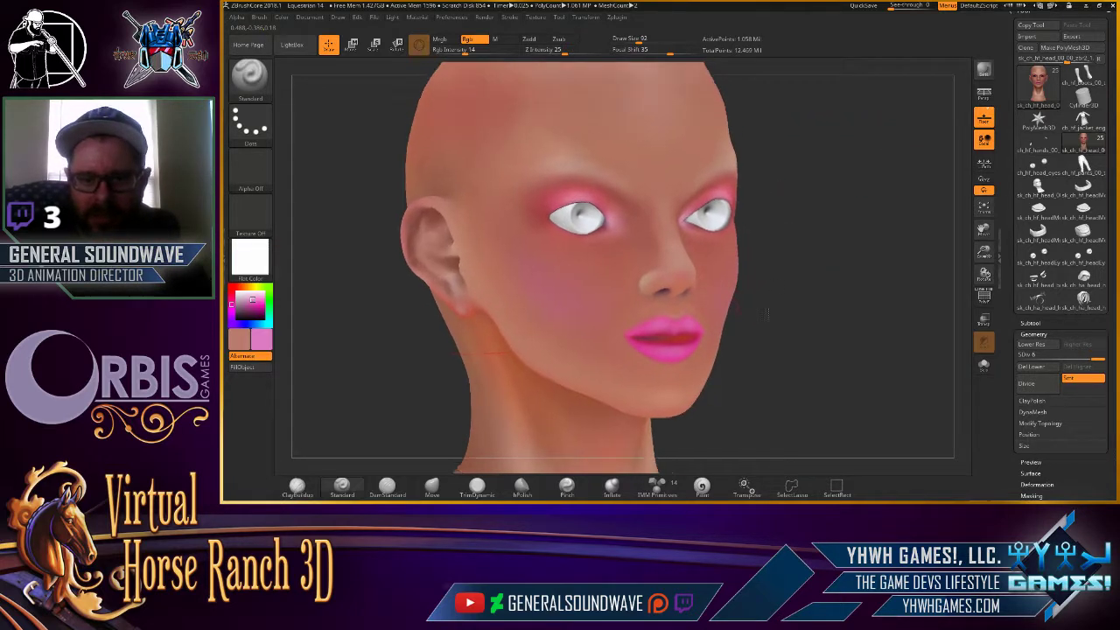
pyautogui.scroll(5, 665, 289)
pyautogui.scroll(1, 606, 309)
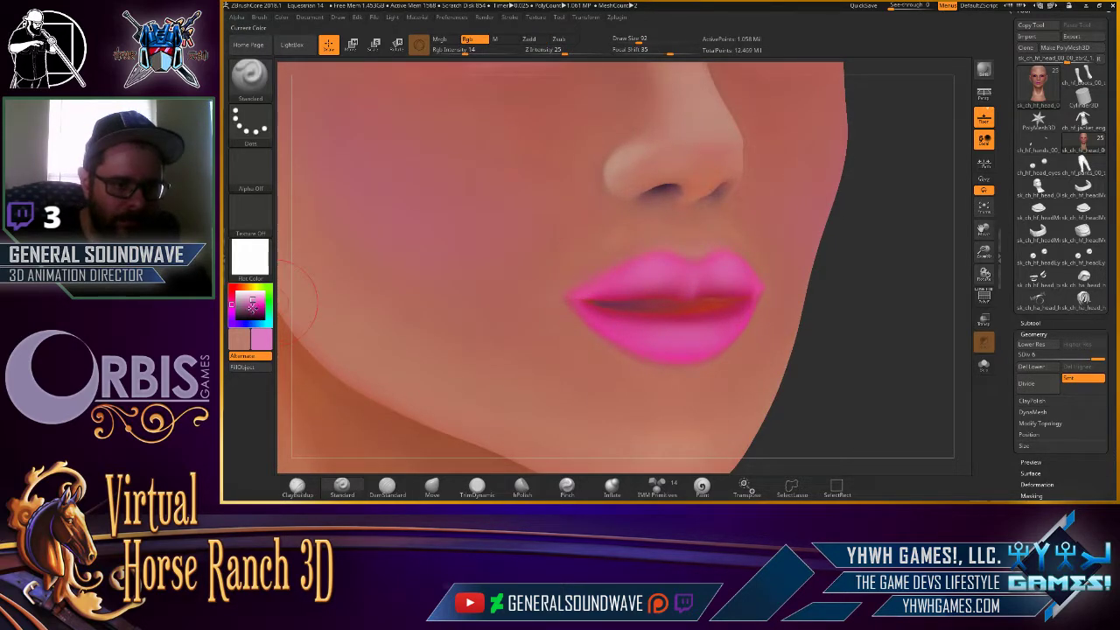
pyautogui.click(251, 305)
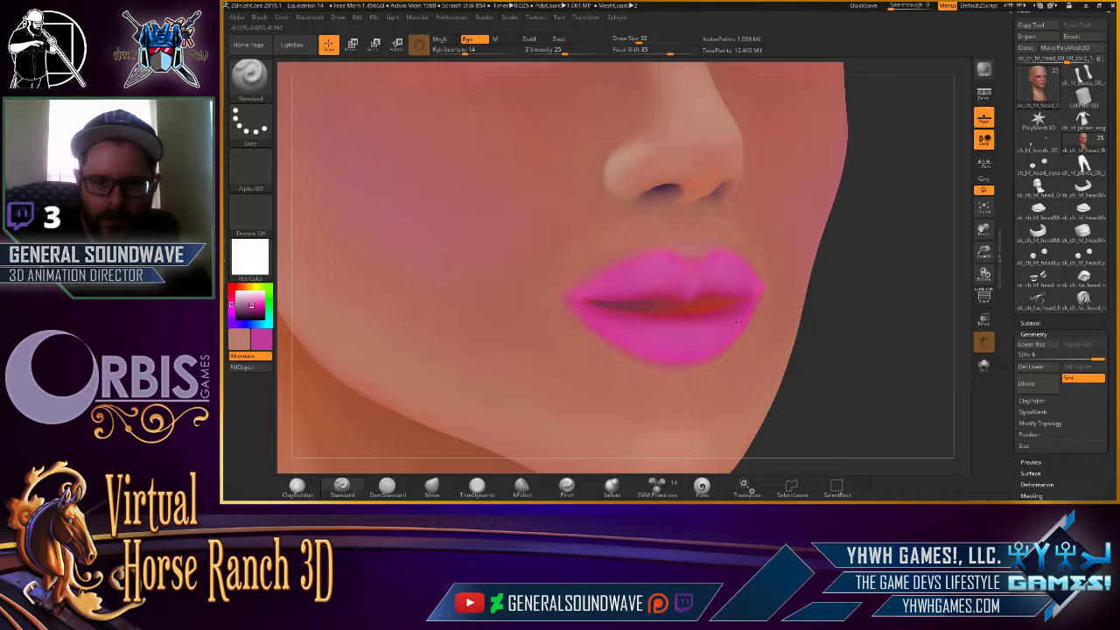
pyautogui.press('f')
pyautogui.keyDown('shift'); pyautogui.moveTo(850, 268); pyautogui.dragTo(825, 261); pyautogui.keyUp('shift')
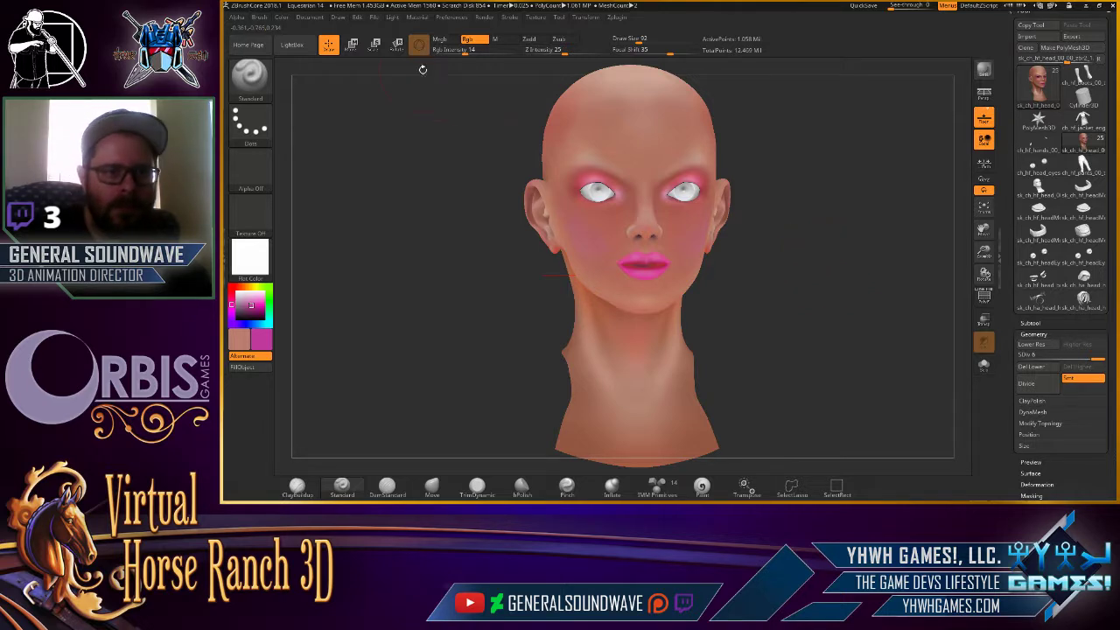
pyautogui.click(359, 17)
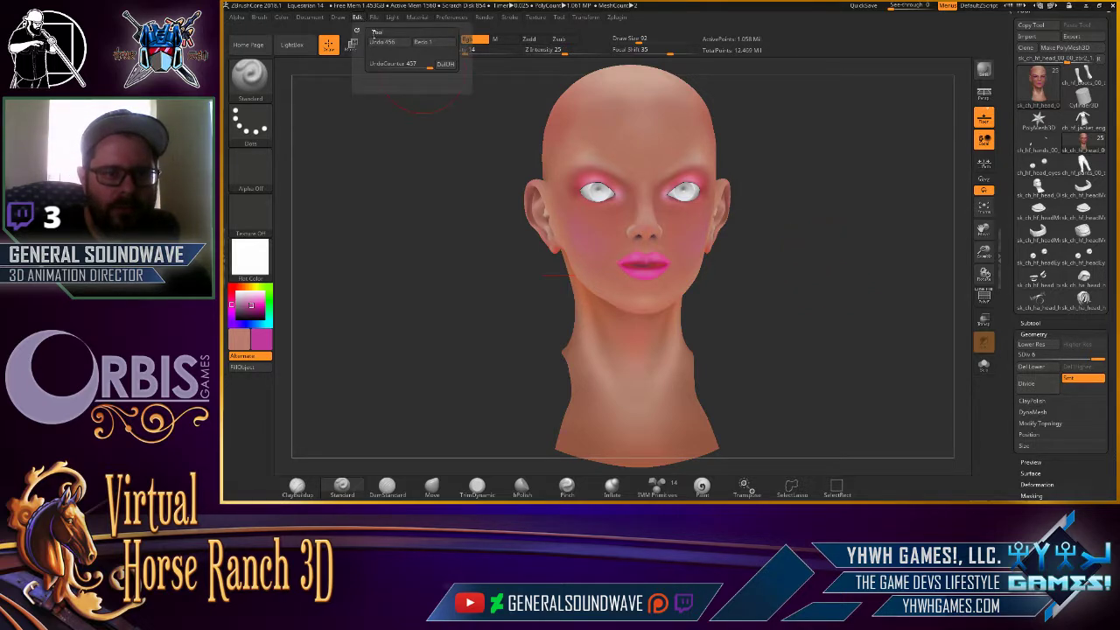
pyautogui.click(423, 42)
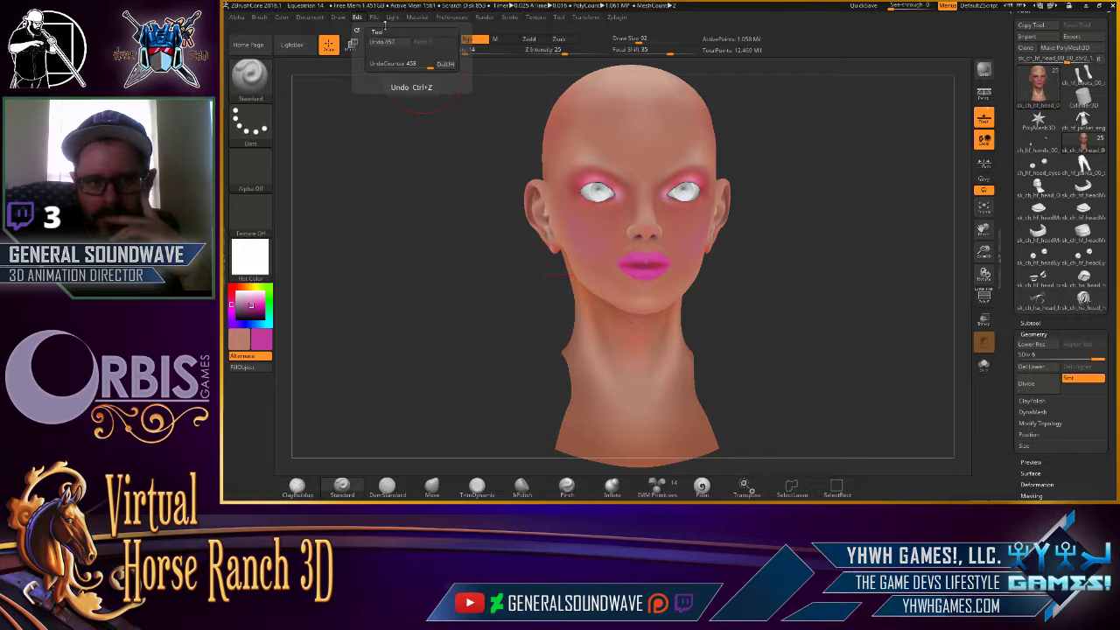
pyautogui.click(390, 43)
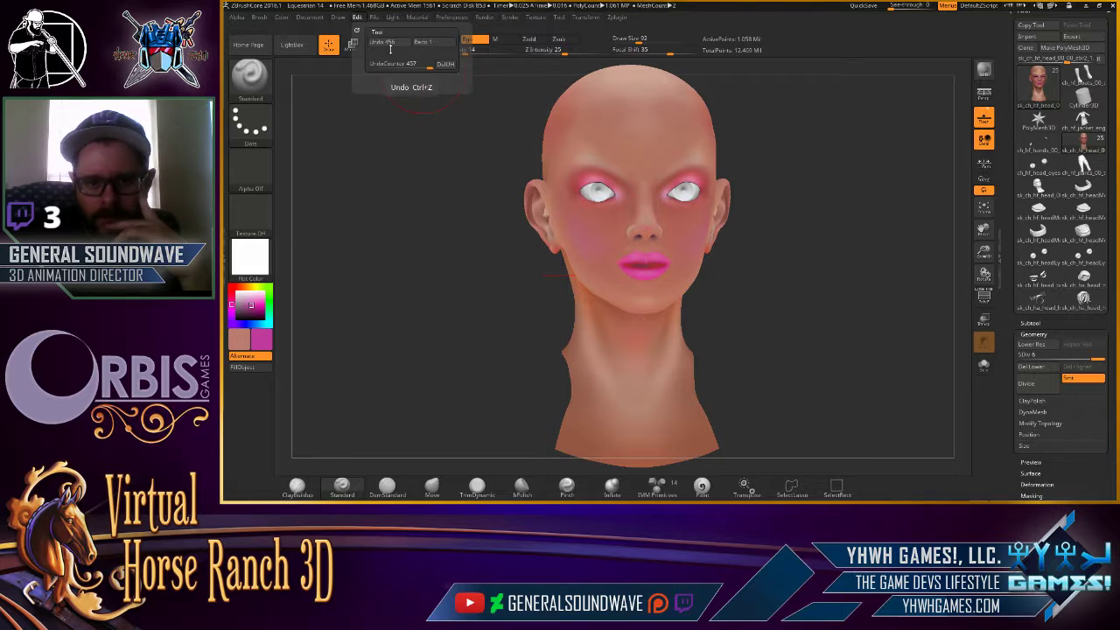
pyautogui.moveTo(452, 183)
pyautogui.keyDown('alt'); pyautogui.mouseDown()
pyautogui.moveTo(362, 382)
pyautogui.moveTo(342, 62)
pyautogui.mouseUp(); pyautogui.keyUp('alt')
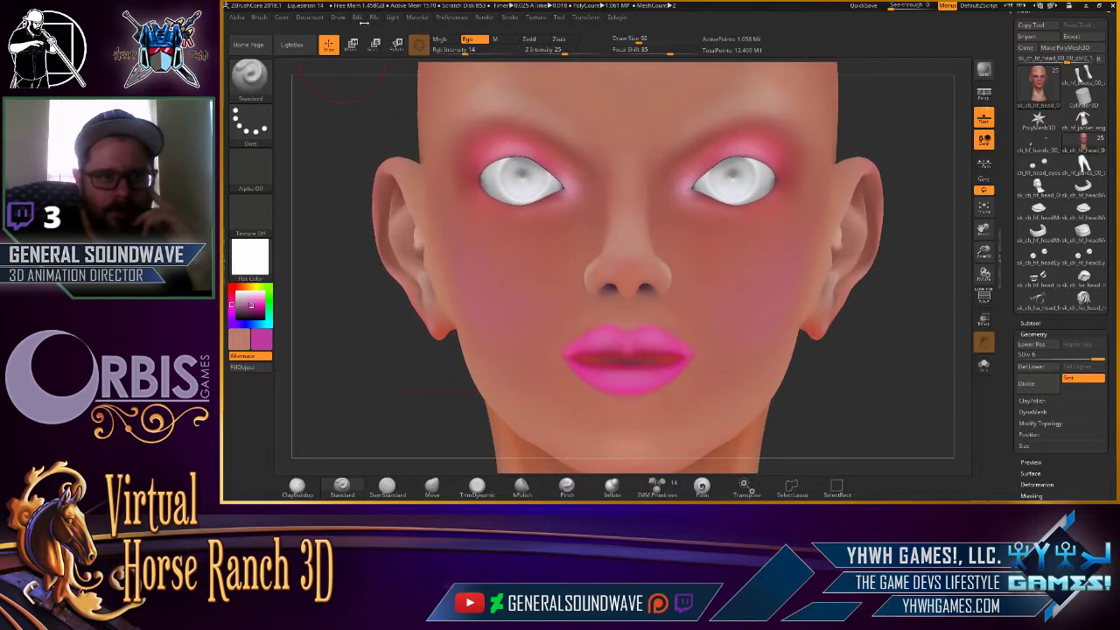
pyautogui.click(357, 16)
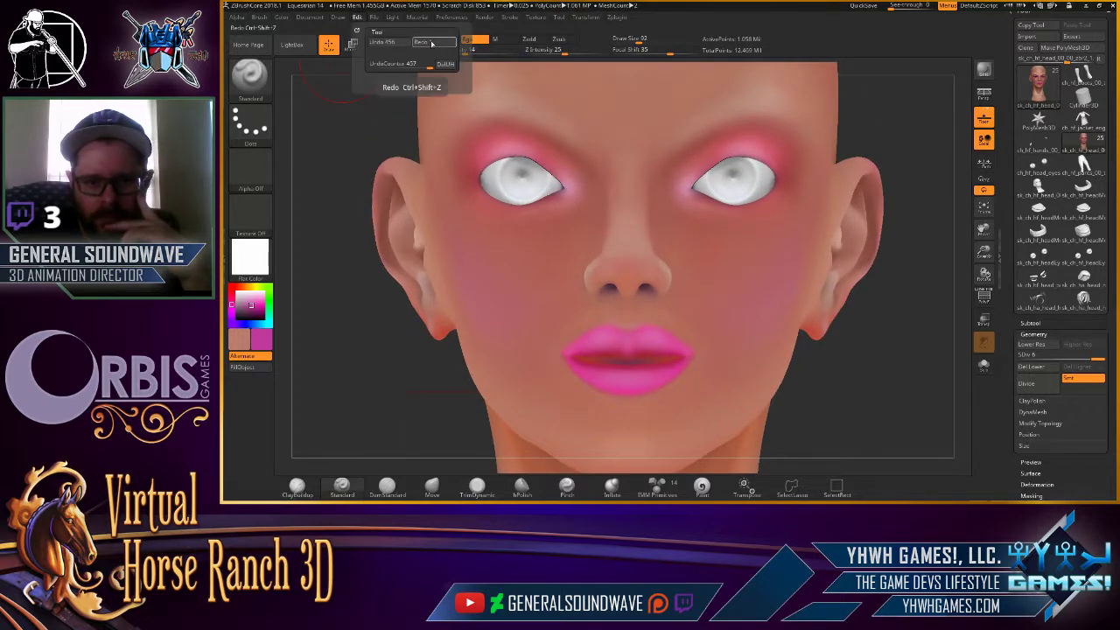
pyautogui.click(433, 43)
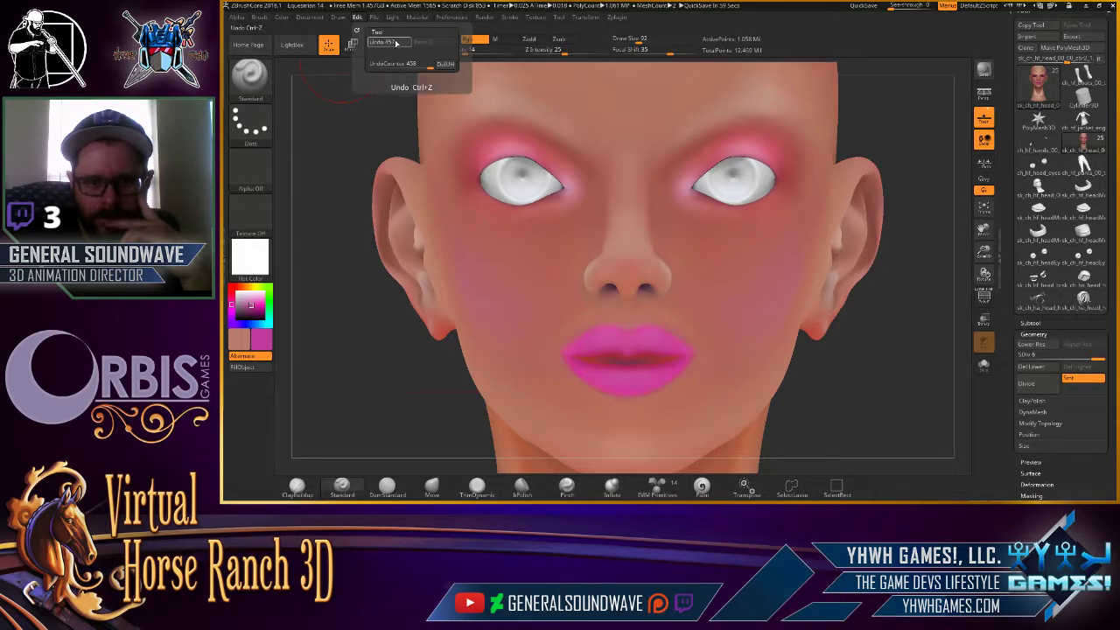
pyautogui.click(396, 42)
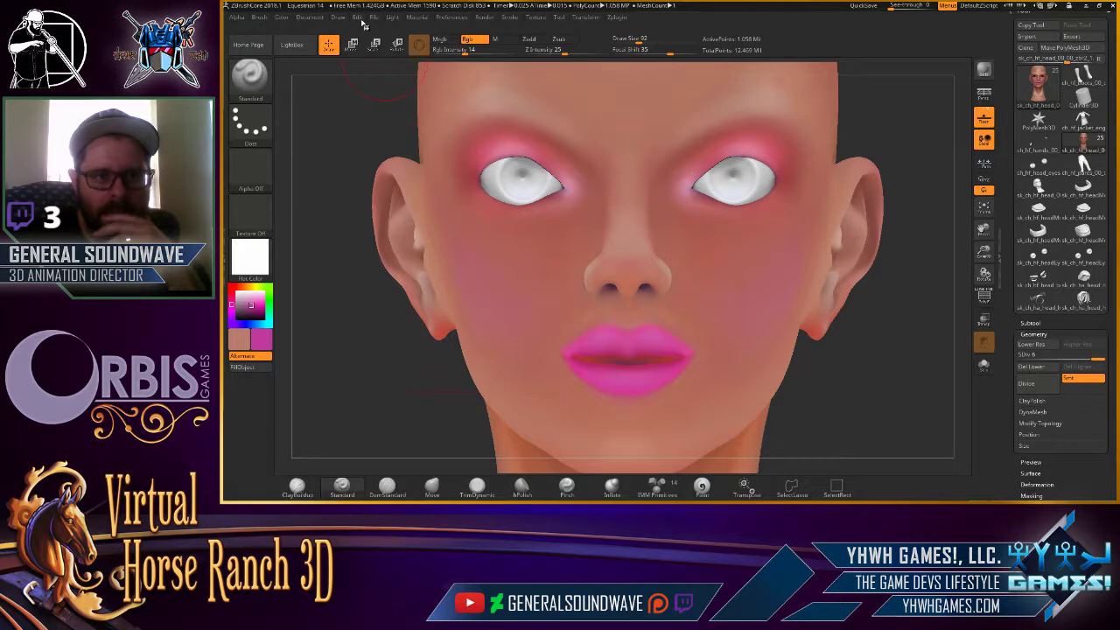
pyautogui.click(358, 17)
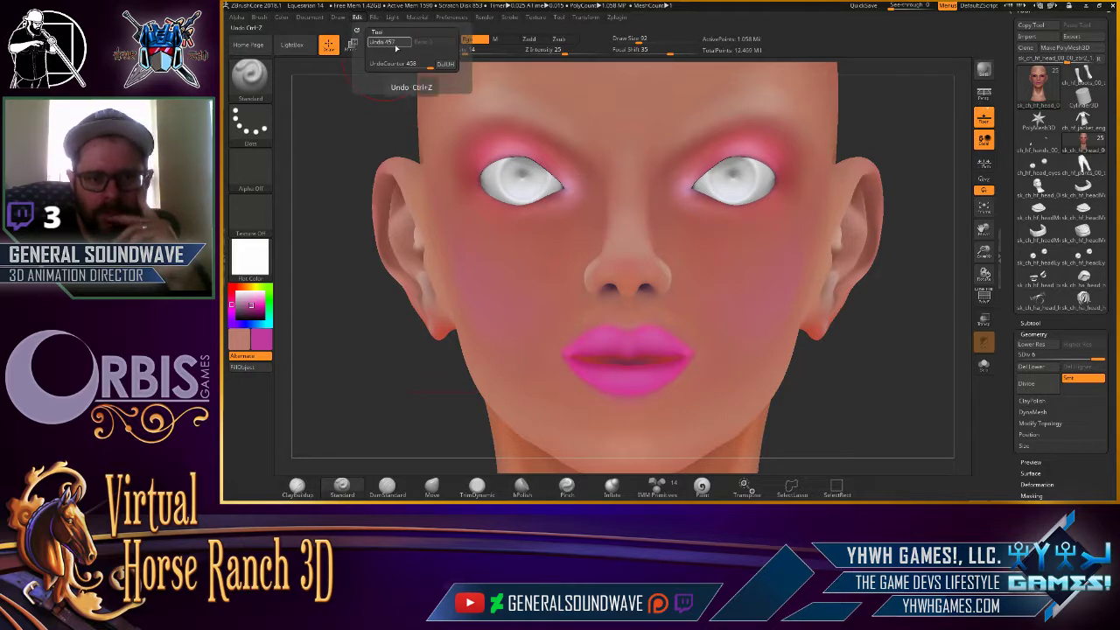
pyautogui.click(398, 43)
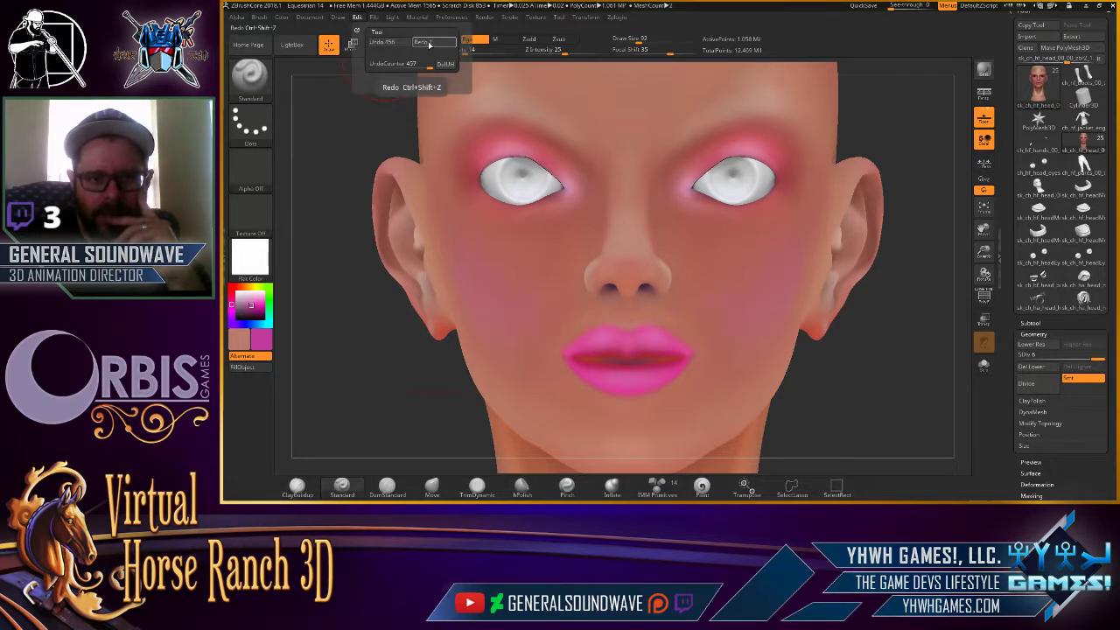
pyautogui.click(429, 46)
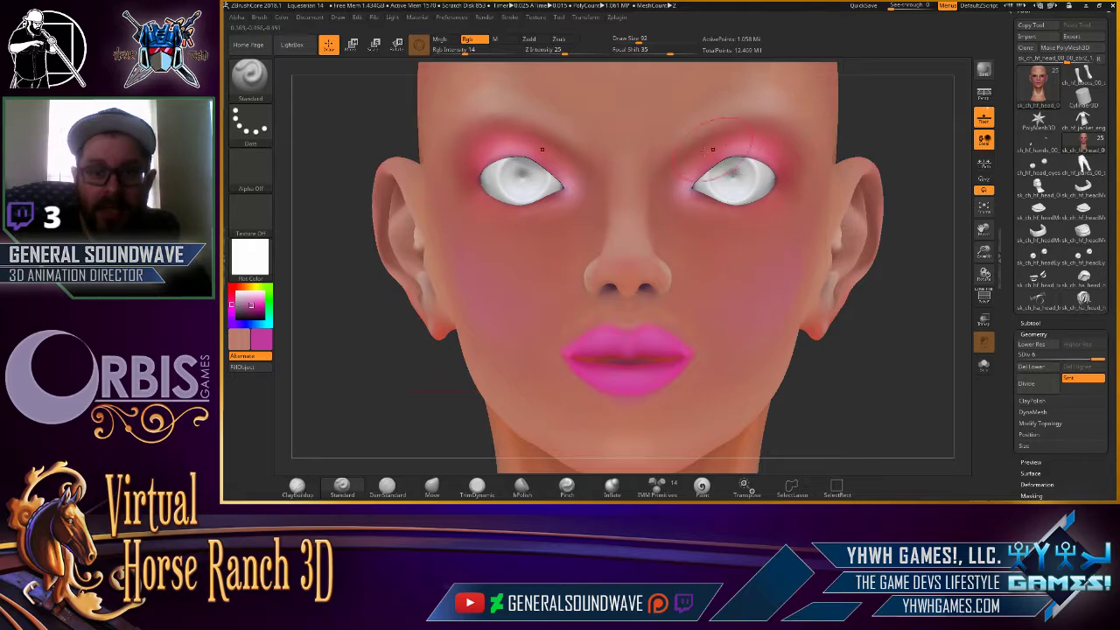
# Sample the face's skin tone as paint colour and set Focal Shift to 68.
pyautogui.moveTo(873, 131)
pyautogui.mouseDown()
pyautogui.moveTo(901, 122)
pyautogui.moveTo(876, 140)
pyautogui.mouseUp()
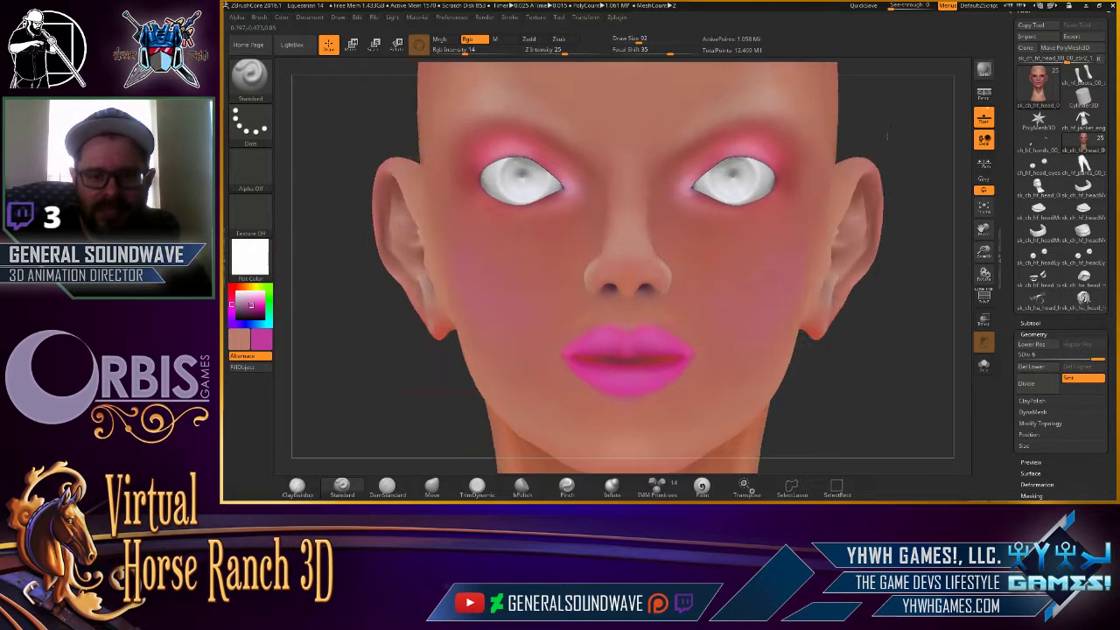
pyautogui.moveTo(841, 385)
pyautogui.keyDown('alt'); pyautogui.mouseDown()
pyautogui.moveTo(777, 268)
pyautogui.moveTo(667, 193)
pyautogui.moveTo(708, 305)
pyautogui.moveTo(672, 273)
pyautogui.mouseUp(); pyautogui.keyUp('alt')
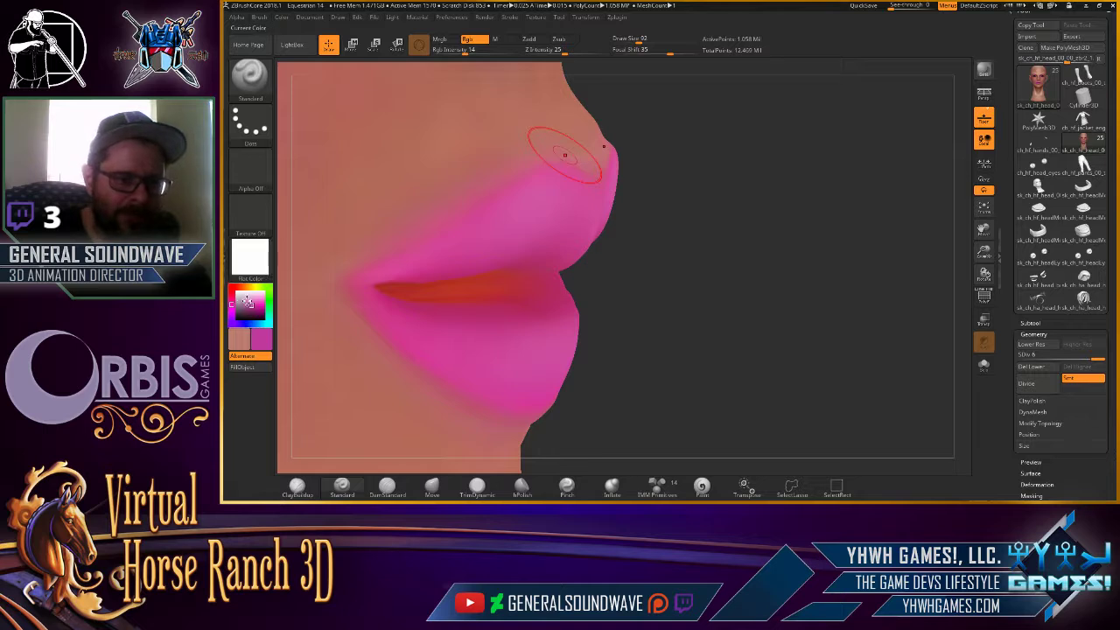
pyautogui.moveTo(252, 307); pyautogui.dragTo(486, 217)
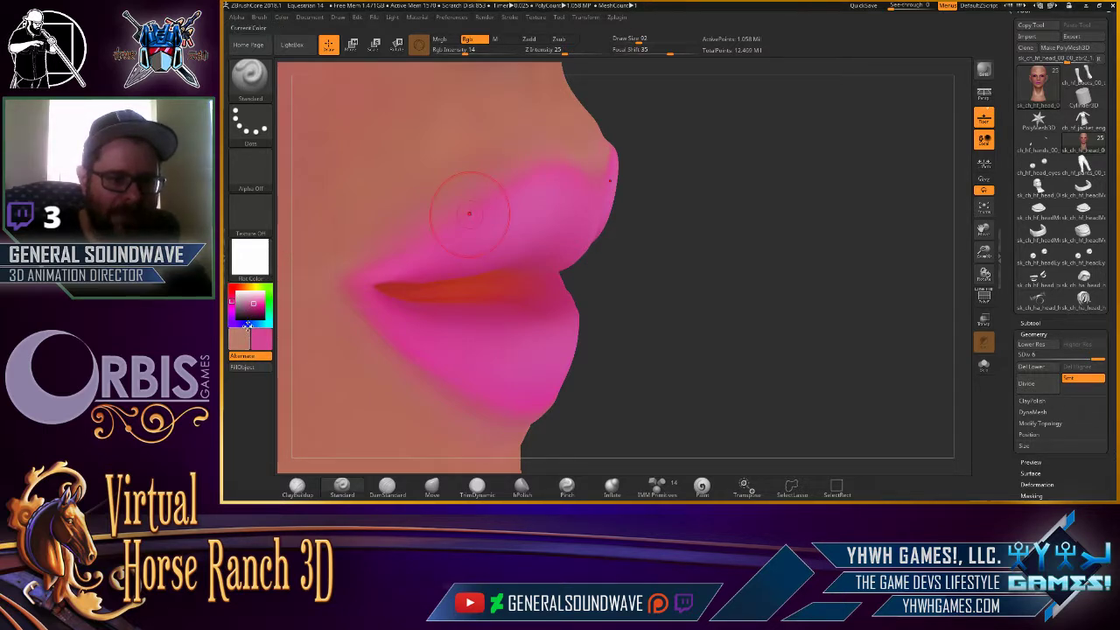
pyautogui.moveTo(247, 325); pyautogui.dragTo(431, 179)
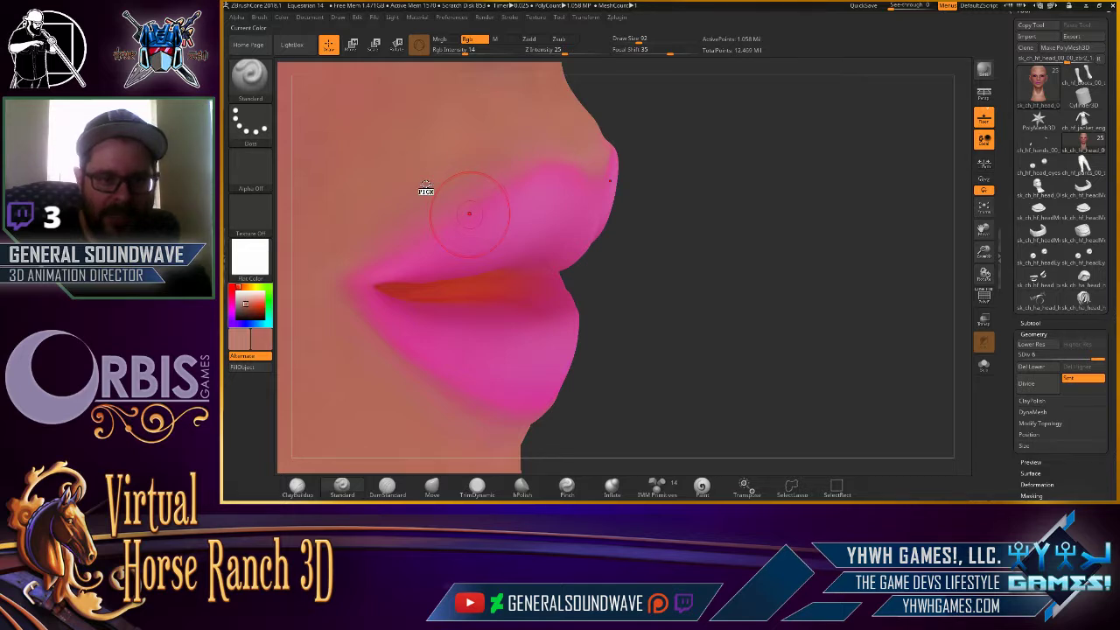
pyautogui.press('space')
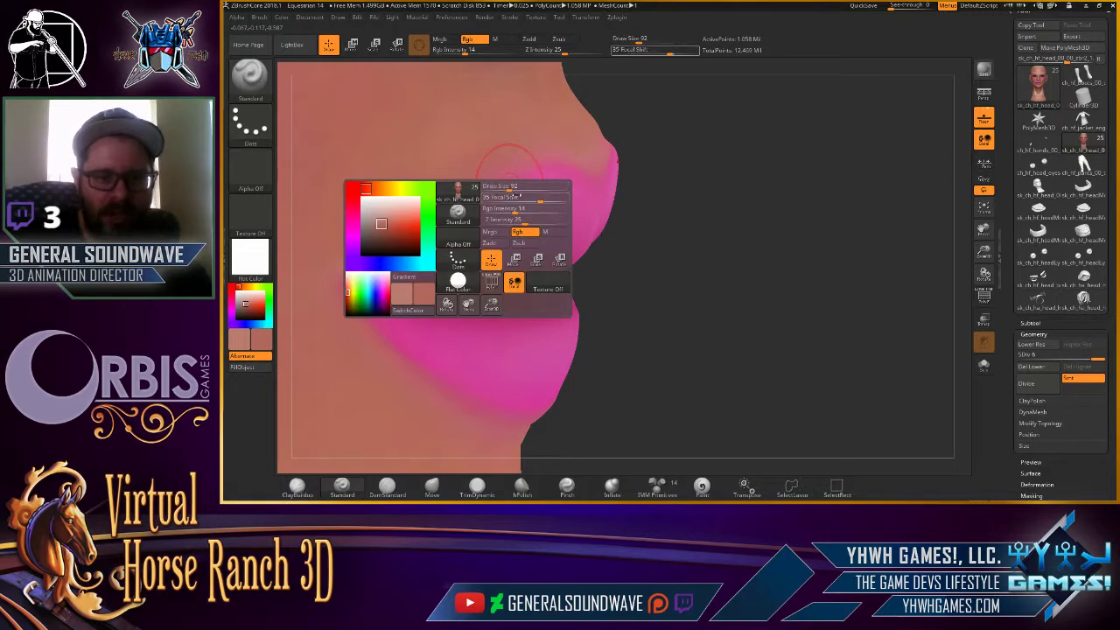
pyautogui.moveTo(520, 197)
pyautogui.mouseDown()
pyautogui.moveTo(484, 198)
pyautogui.moveTo(495, 185)
pyautogui.mouseUp()
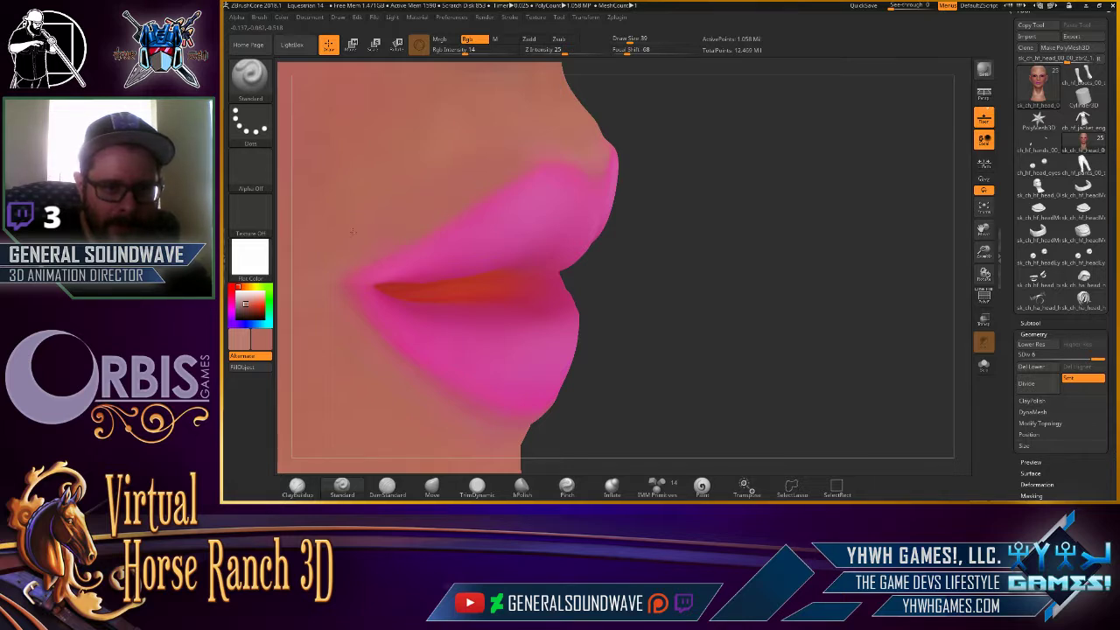
# Pick up the upper lip colour and review the lips from front and three-quarter views.
pyautogui.moveTo(536, 146); pyautogui.dragTo(559, 169, button='right')
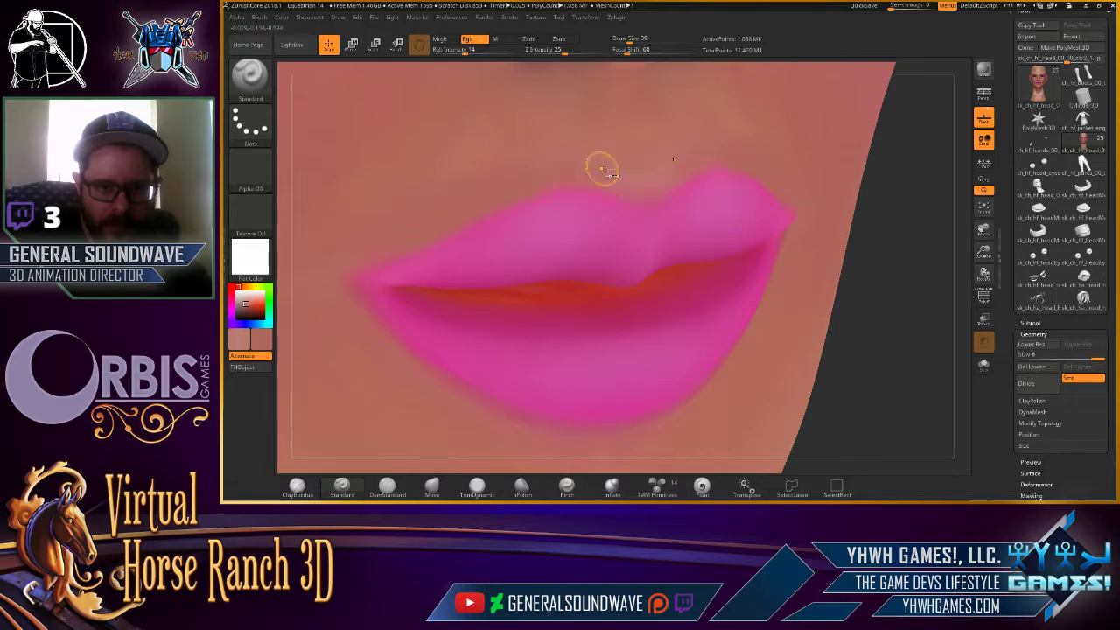
pyautogui.press('c')
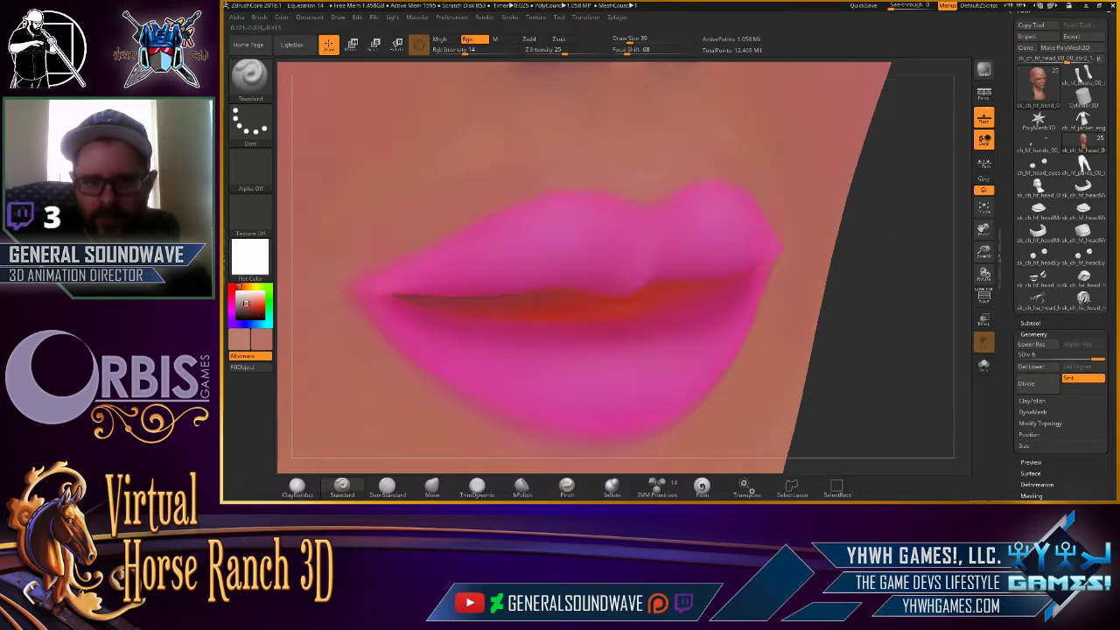
pyautogui.moveTo(753, 184); pyautogui.dragTo(826, 230, button='right')
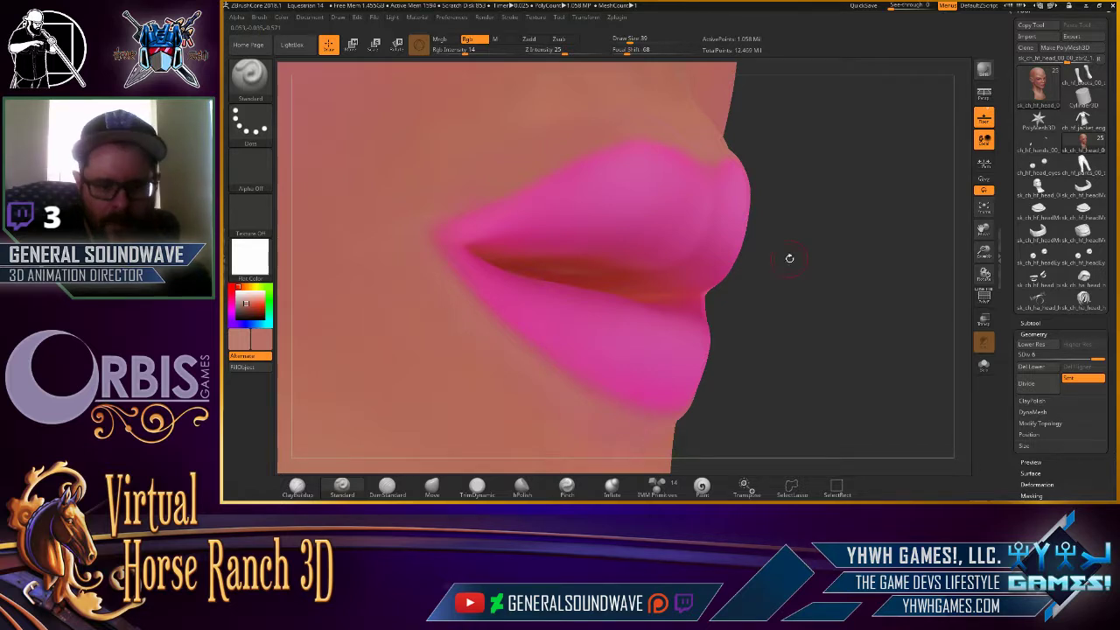
pyautogui.press('f')
pyautogui.moveTo(828, 230); pyautogui.dragTo(833, 243)
pyautogui.moveTo(873, 229)
pyautogui.keyDown('alt'); pyautogui.mouseDown(button='right')
pyautogui.moveTo(747, 193)
pyautogui.moveTo(840, 345)
pyautogui.moveTo(726, 274)
pyautogui.mouseUp(button='right'); pyautogui.keyUp('alt')
pyautogui.moveTo(727, 274)
pyautogui.mouseDown()
pyautogui.moveTo(686, 239)
pyautogui.moveTo(630, 231)
pyautogui.mouseUp()
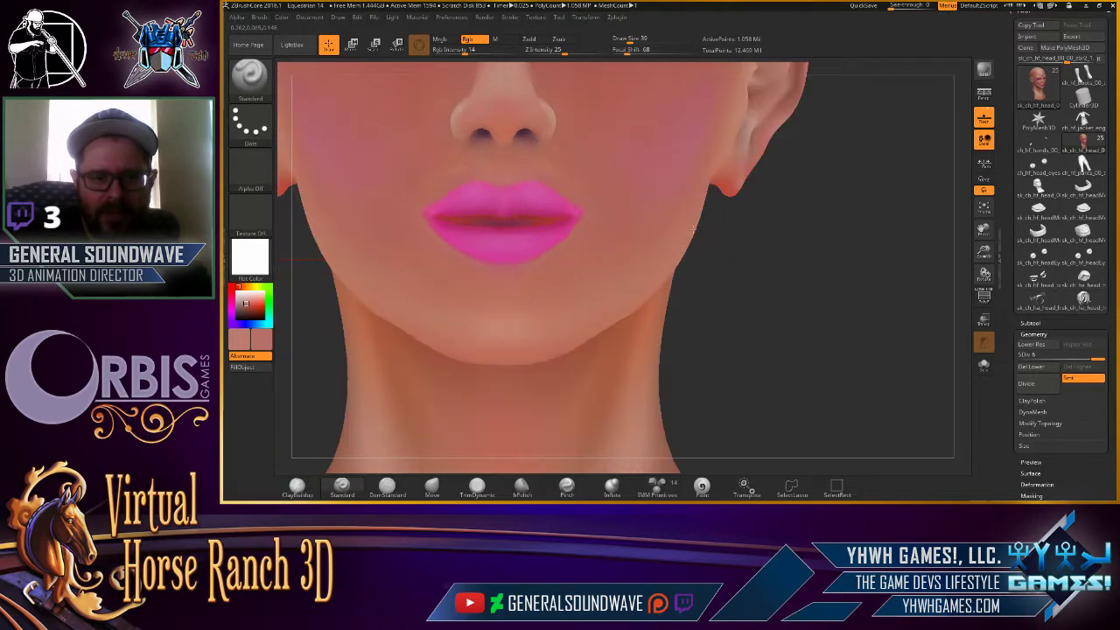
pyautogui.keyDown('ctrl'); pyautogui.moveTo(631, 232); pyautogui.dragTo(645, 306, button='right'); pyautogui.keyUp('ctrl')
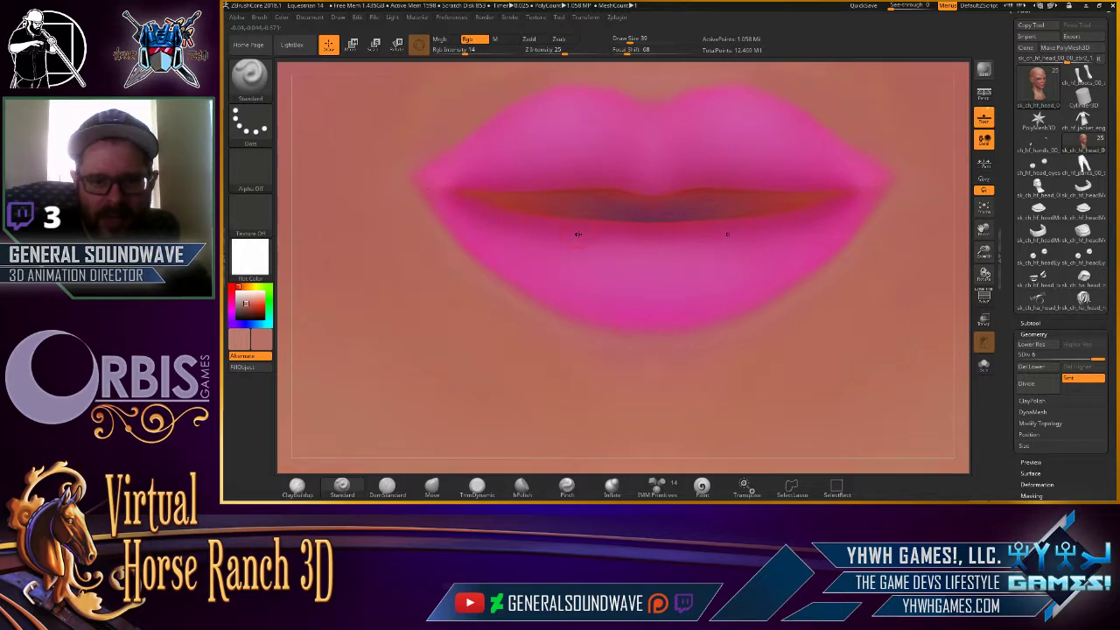
# Show the brows/lashes subtool and orbit to check the black brows and pink liner.
pyautogui.press('f')
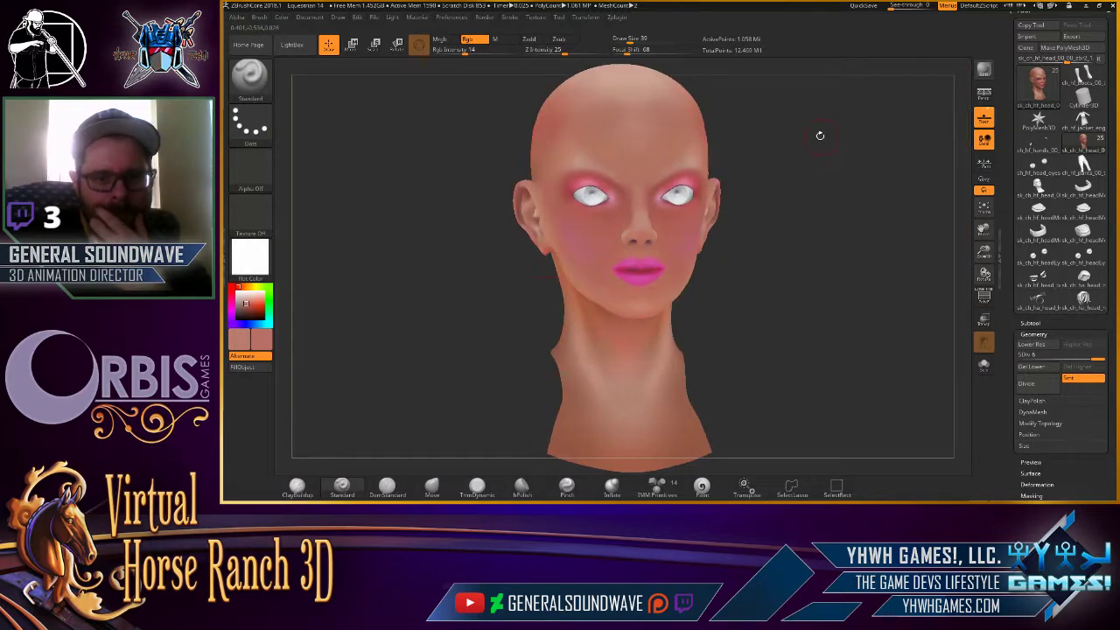
pyautogui.moveTo(788, 140); pyautogui.dragTo(840, 131)
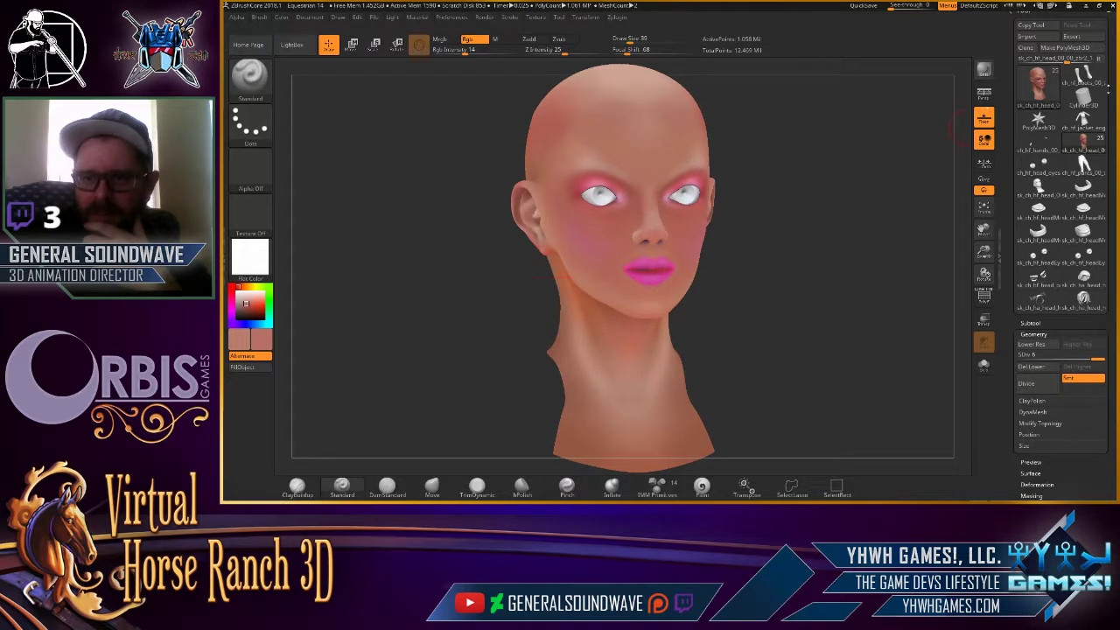
pyautogui.scroll(-1, 1110, 78)
pyautogui.scroll(1, 1110, 79)
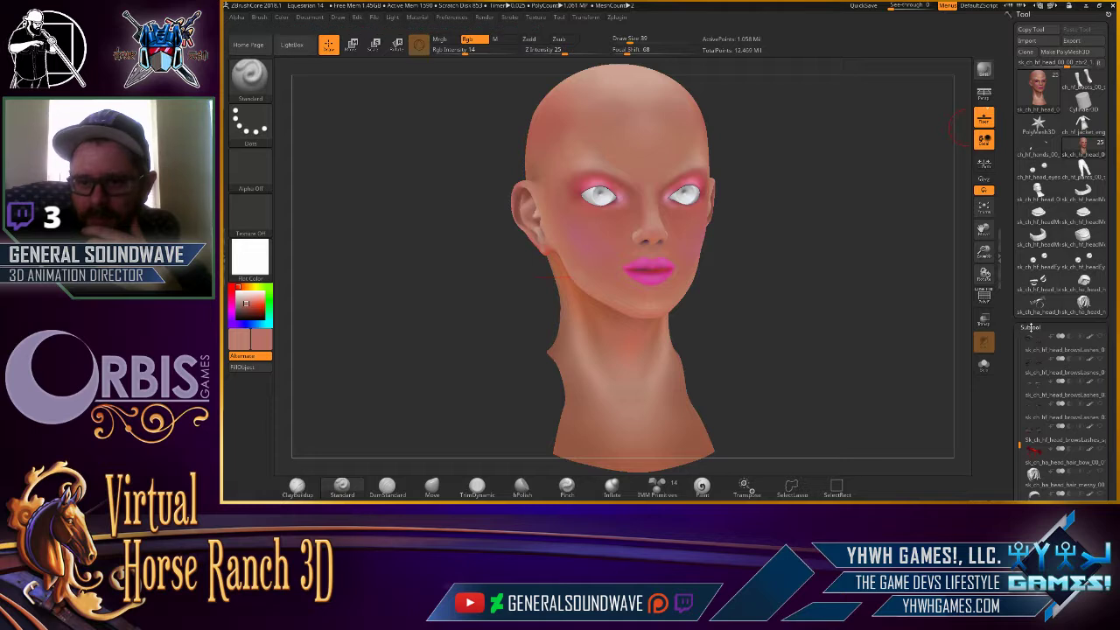
pyautogui.click(1033, 327)
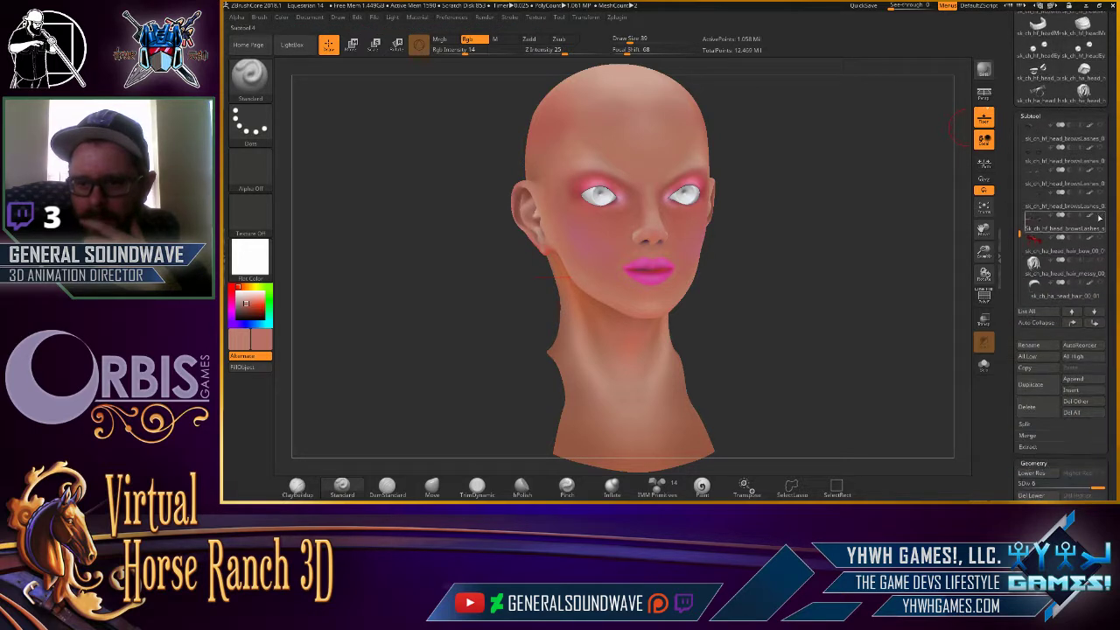
pyautogui.click(1100, 216)
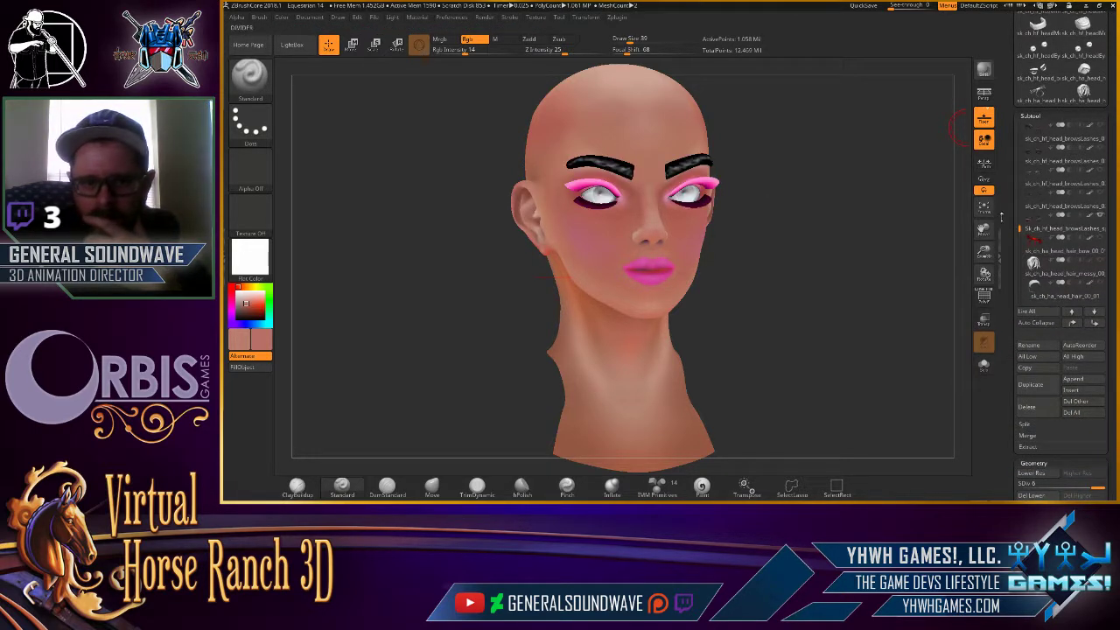
pyautogui.moveTo(831, 188)
pyautogui.mouseDown()
pyautogui.moveTo(882, 188)
pyautogui.moveTo(891, 143)
pyautogui.mouseUp()
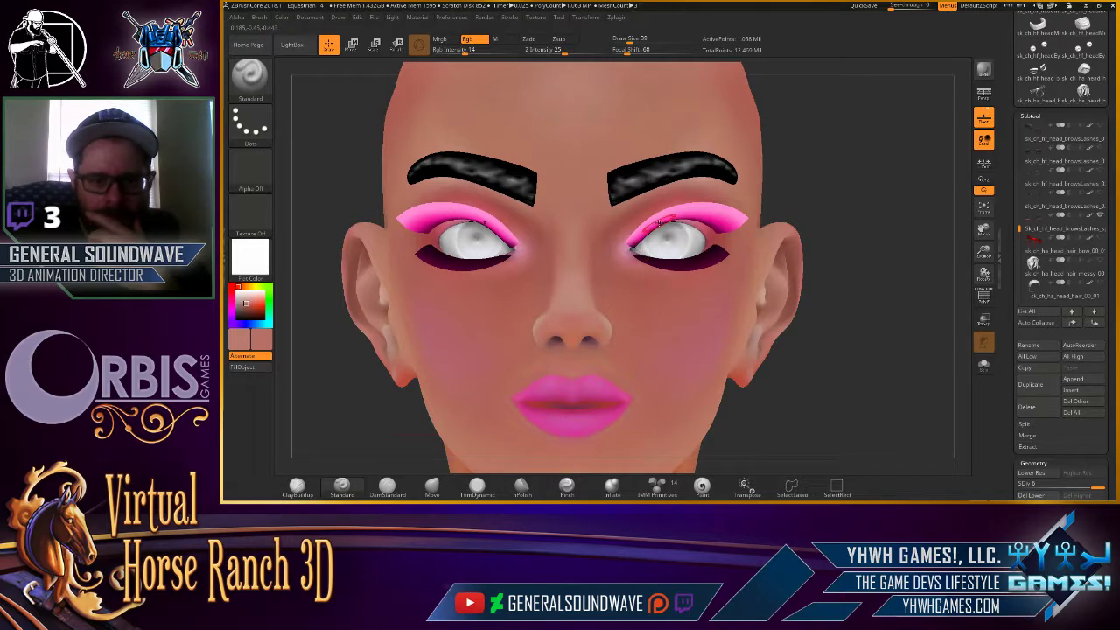
pyautogui.moveTo(657, 223); pyautogui.dragTo(841, 145, button='right')
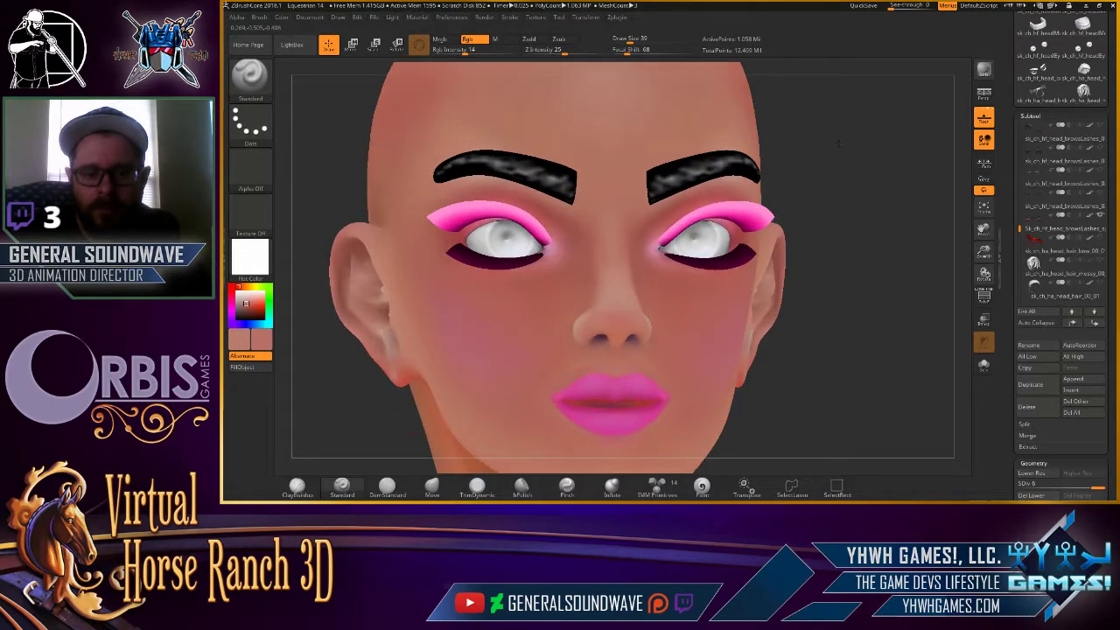
pyautogui.moveTo(804, 308)
pyautogui.mouseDown(button='right')
pyautogui.moveTo(816, 217)
pyautogui.moveTo(837, 218)
pyautogui.moveTo(803, 219)
pyautogui.moveTo(840, 224)
pyautogui.moveTo(792, 224)
pyautogui.moveTo(818, 220)
pyautogui.moveTo(807, 232)
pyautogui.moveTo(825, 233)
pyautogui.moveTo(840, 213)
pyautogui.moveTo(786, 209)
pyautogui.mouseUp(button='right')
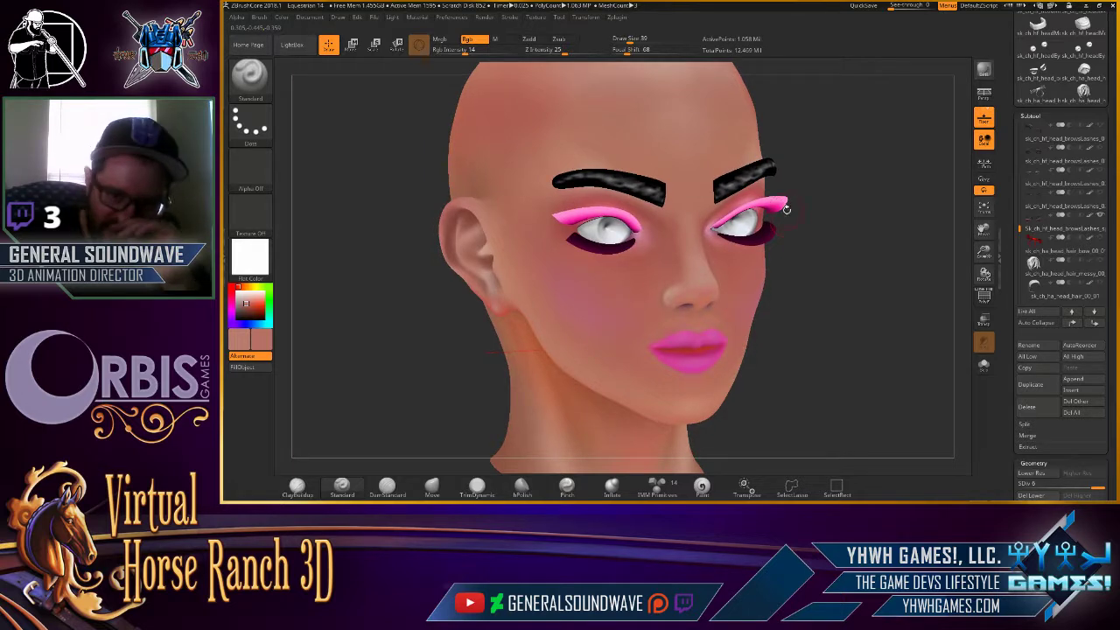
pyautogui.moveTo(817, 218)
pyautogui.mouseDown(button='right')
pyautogui.moveTo(814, 207)
pyautogui.moveTo(820, 275)
pyautogui.moveTo(746, 435)
pyautogui.moveTo(666, 258)
pyautogui.mouseUp(button='right')
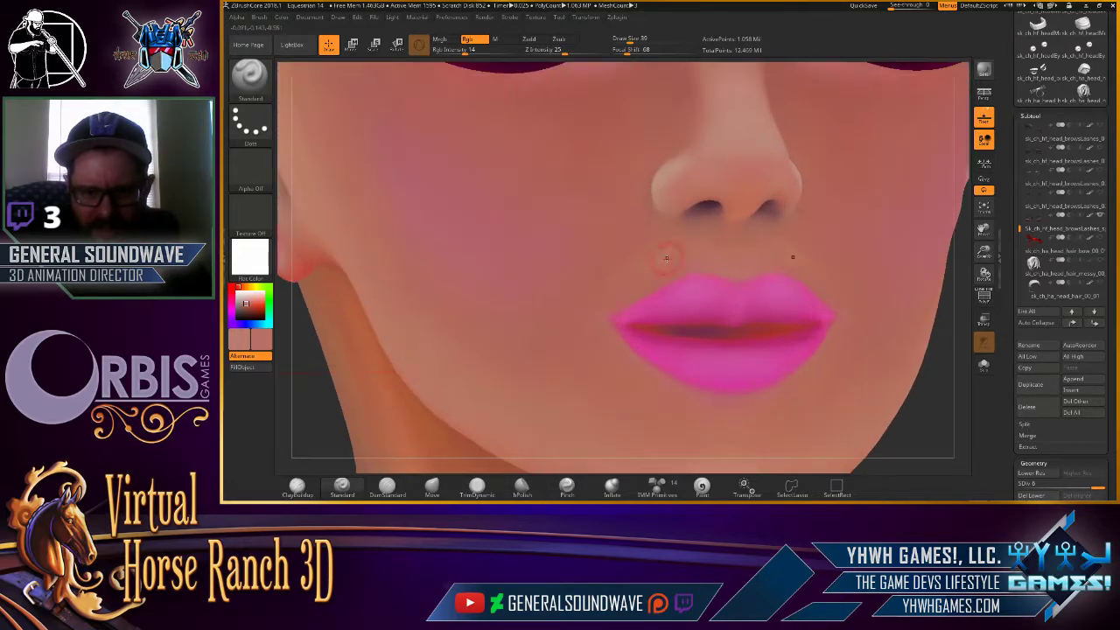
# Sample the lip-corner colour and set the brush to Draw Size 84, Focal Shift 29.
pyautogui.press('c')
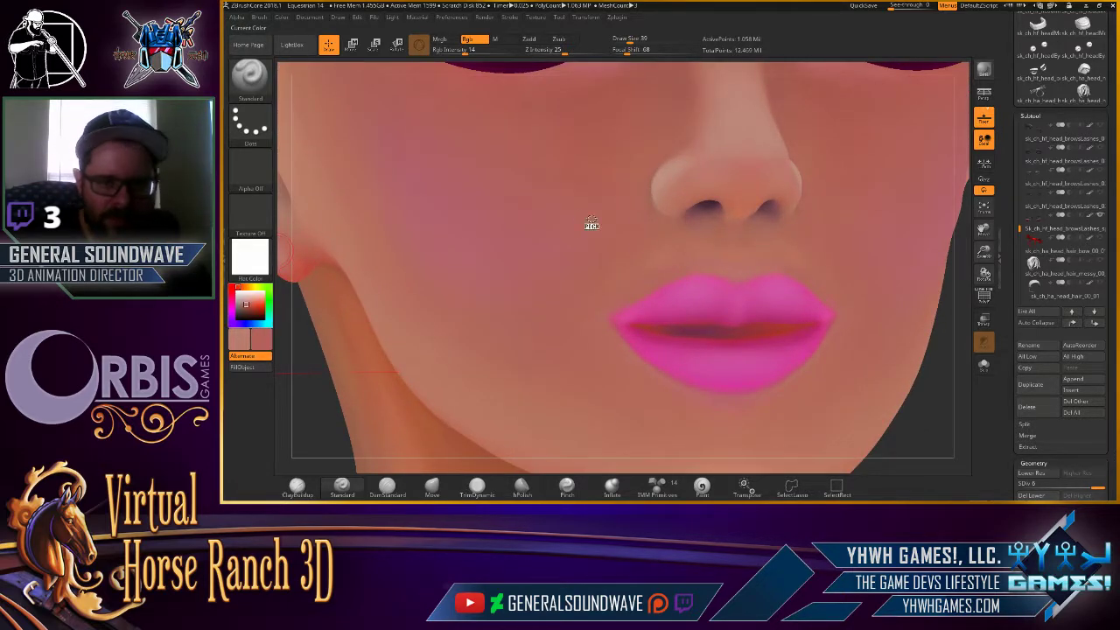
pyautogui.press('space')
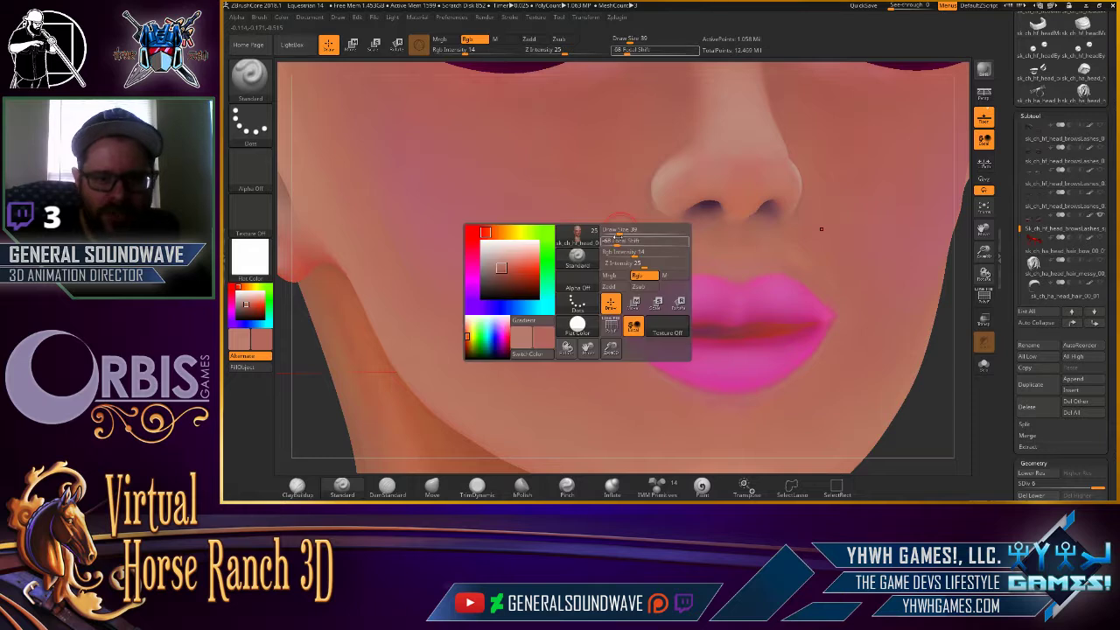
pyautogui.moveTo(608, 230); pyautogui.dragTo(631, 230)
pyautogui.click(617, 241)
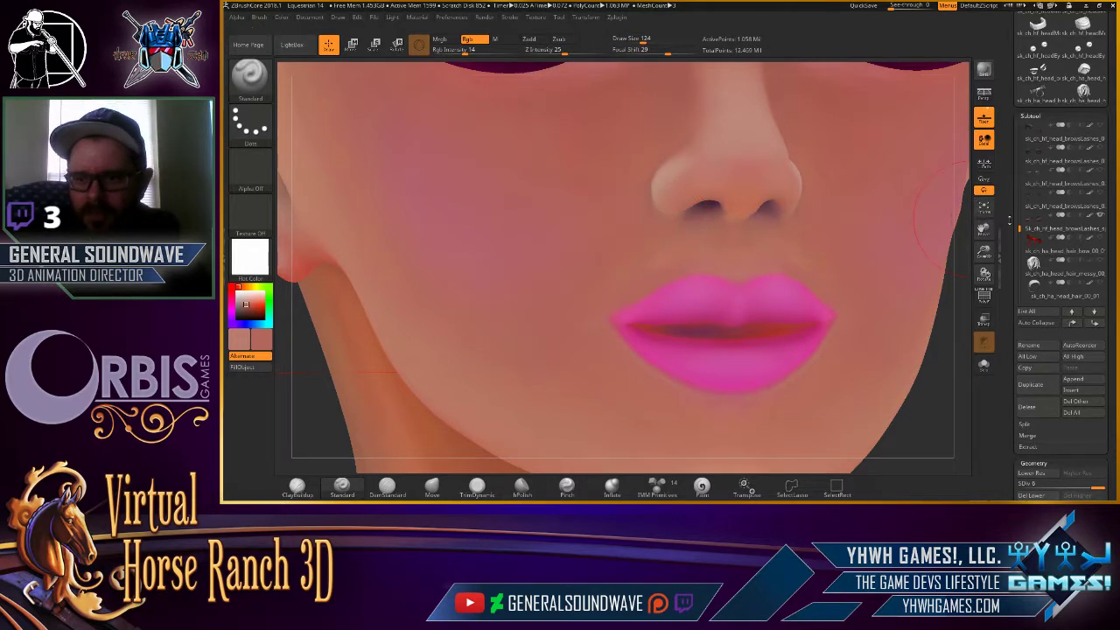
pyautogui.scroll(2, 1054, 214)
pyautogui.scroll(2, 1055, 213)
pyautogui.scroll(1, 1054, 213)
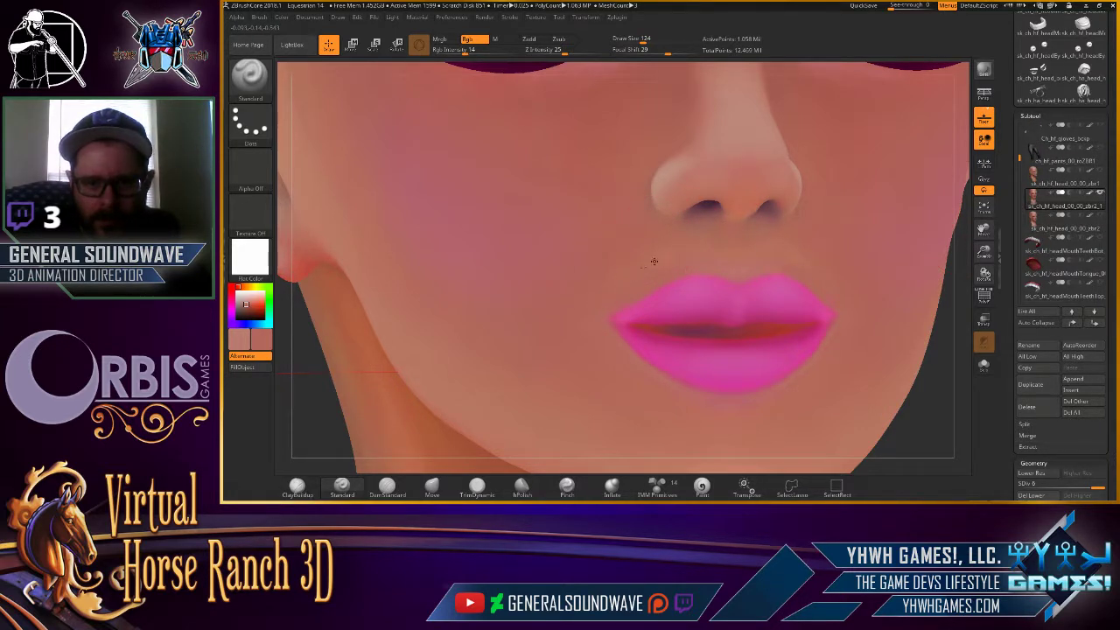
pyautogui.press('[')
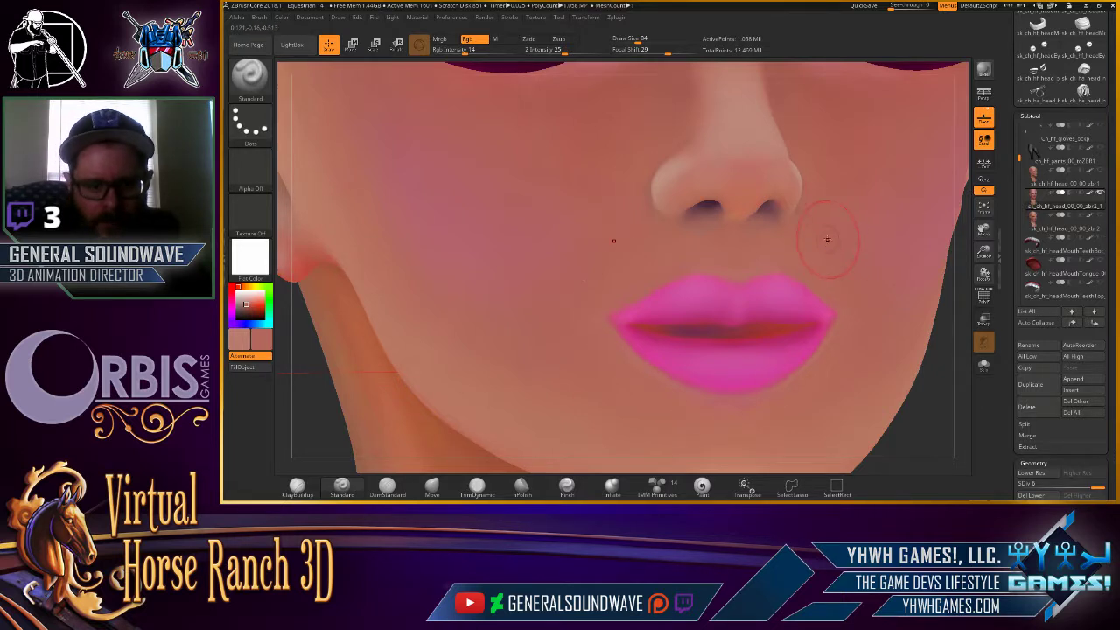
pyautogui.press('f')
pyautogui.moveTo(847, 242)
pyautogui.mouseDown()
pyautogui.moveTo(842, 227)
pyautogui.moveTo(810, 213)
pyautogui.moveTo(802, 166)
pyautogui.moveTo(855, 204)
pyautogui.moveTo(861, 194)
pyautogui.moveTo(783, 181)
pyautogui.mouseUp()
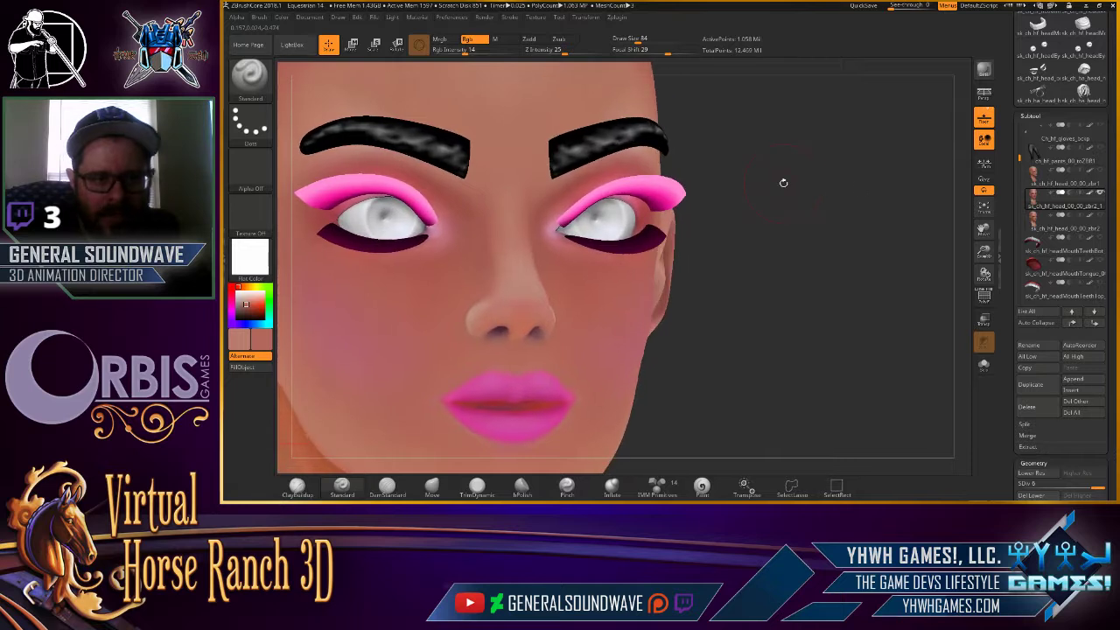
# Hide the brows and lashes subtool so the pink eyeshadow shows clearly.
pyautogui.moveTo(286, 279); pyautogui.dragTo(420, 210)
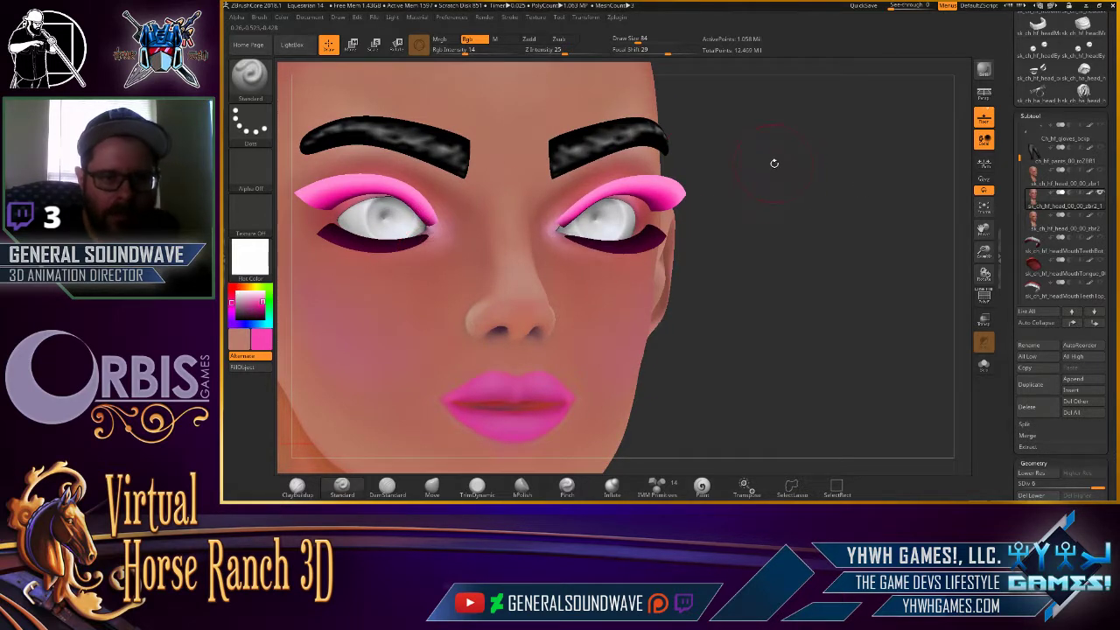
pyautogui.moveTo(770, 164); pyautogui.dragTo(795, 164)
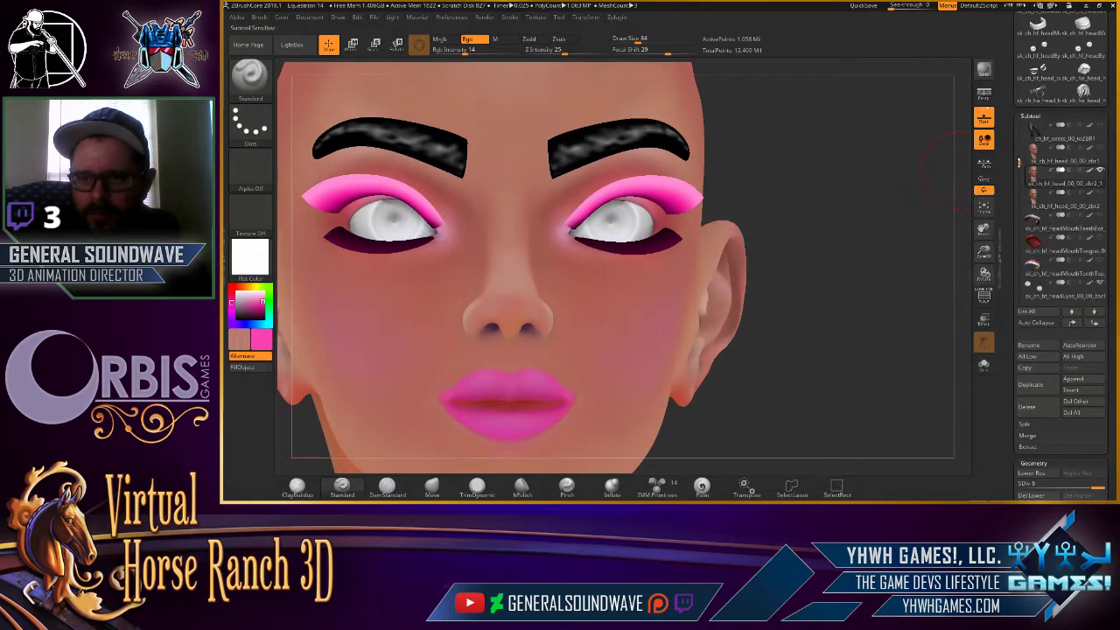
pyautogui.moveTo(1019, 159); pyautogui.dragTo(1018, 185)
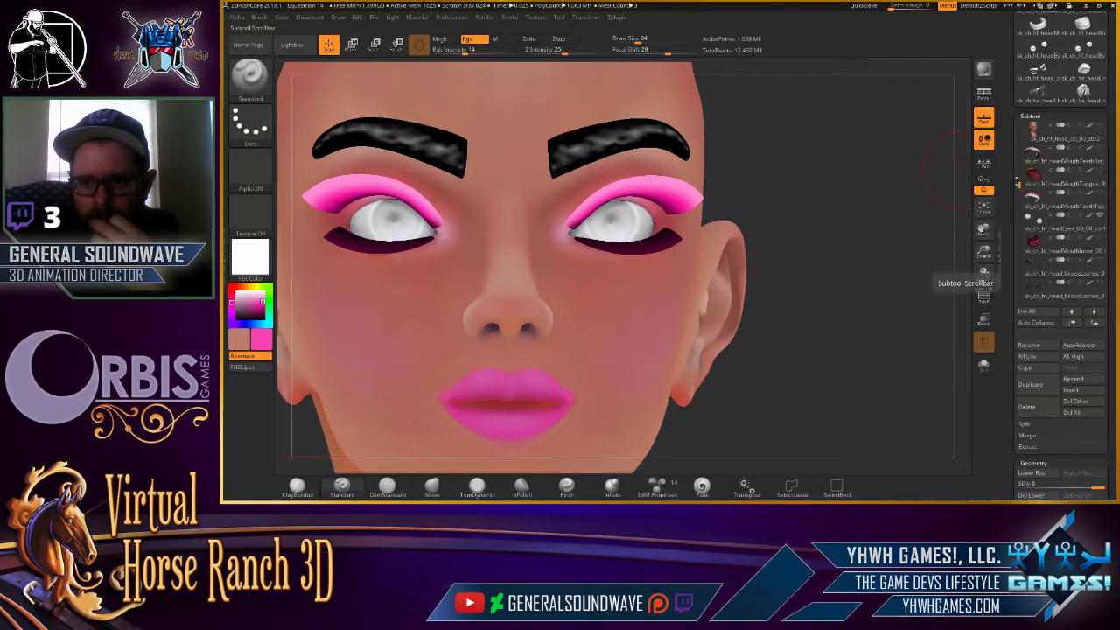
pyautogui.moveTo(1016, 175)
pyautogui.mouseDown()
pyautogui.moveTo(1016, 196)
pyautogui.moveTo(1015, 182)
pyautogui.mouseUp()
pyautogui.scroll(-5, 1063, 227)
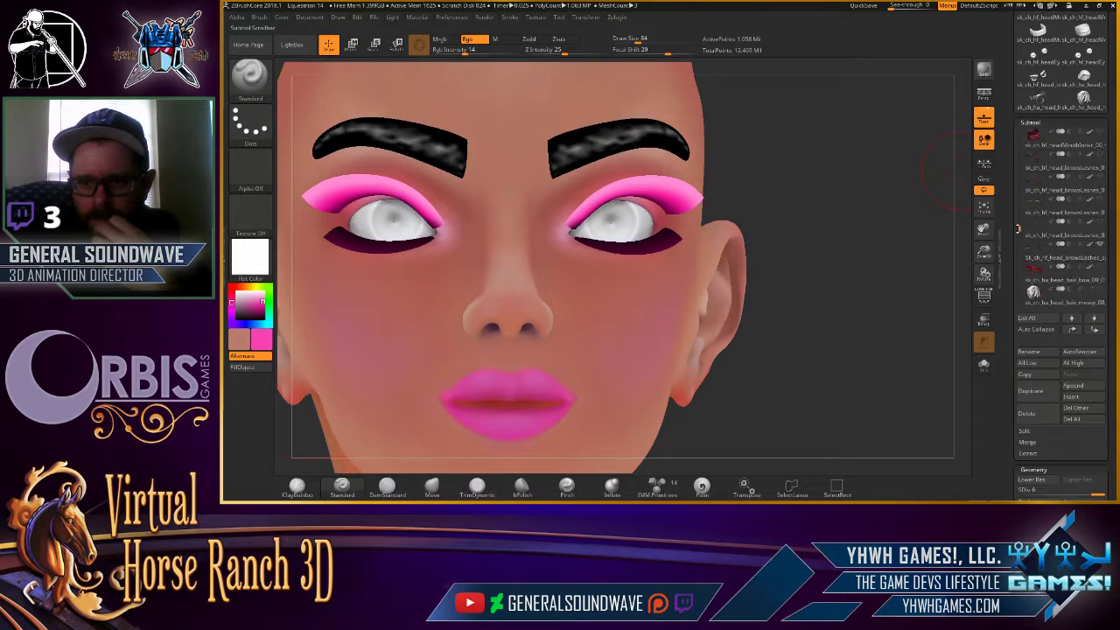
pyautogui.click(1100, 248)
pyautogui.moveTo(888, 167); pyautogui.dragTo(857, 192, button='right')
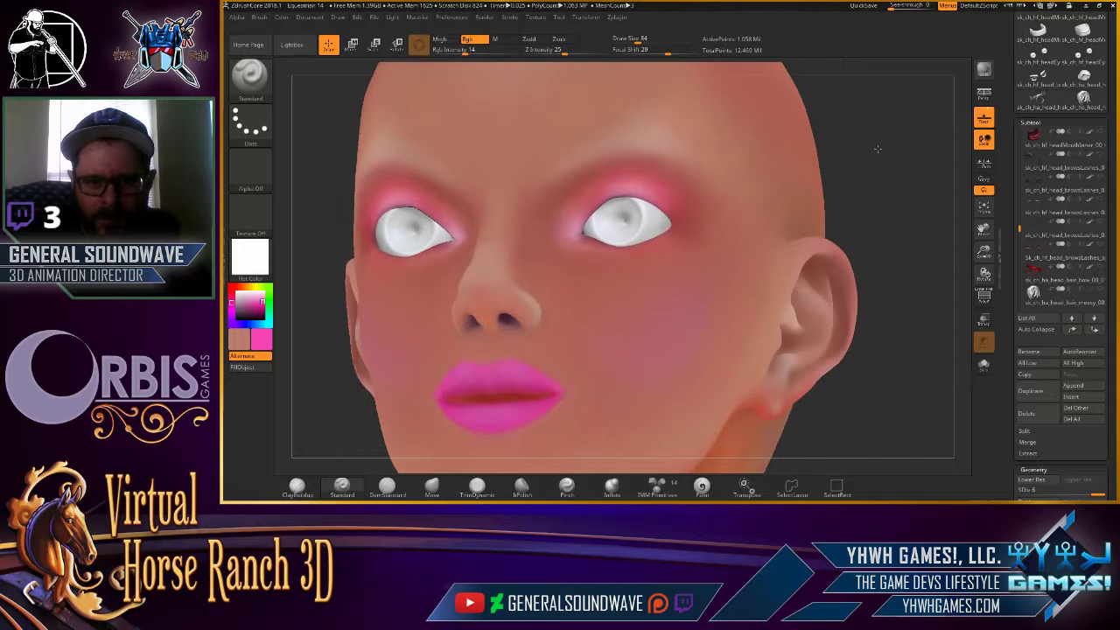
pyautogui.keyDown('alt'); pyautogui.moveTo(858, 192); pyautogui.dragTo(856, 207); pyautogui.keyUp('alt')
pyautogui.keyDown('alt'); pyautogui.moveTo(857, 207); pyautogui.dragTo(825, 295, button='right'); pyautogui.keyUp('alt')
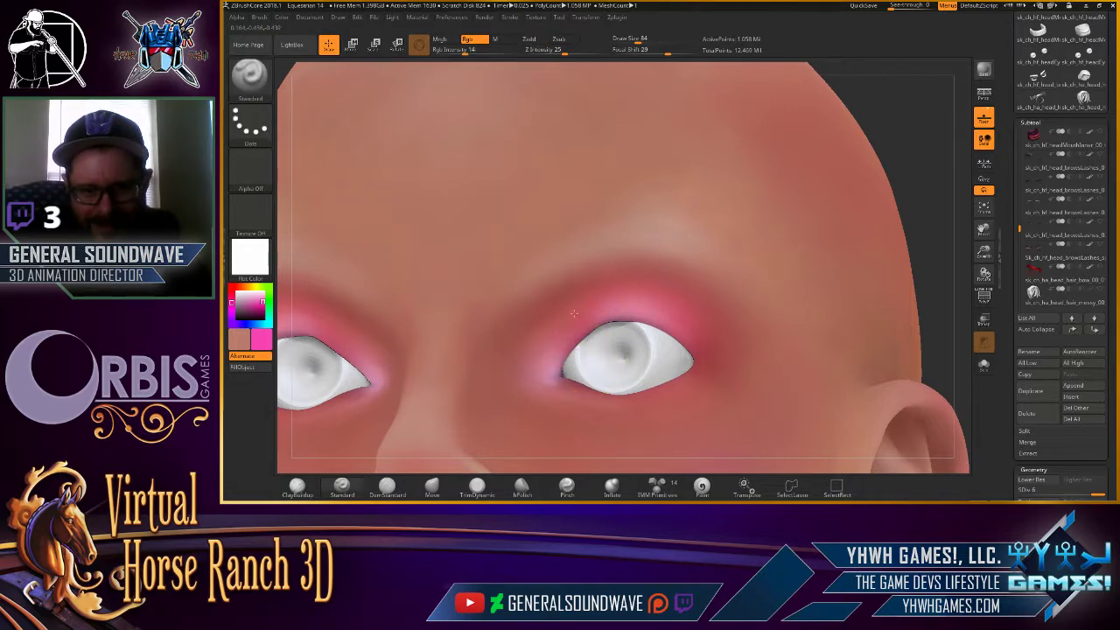
# Sample the lips' magenta-pink as the paint colour and review the face from several angles.
pyautogui.press('f')
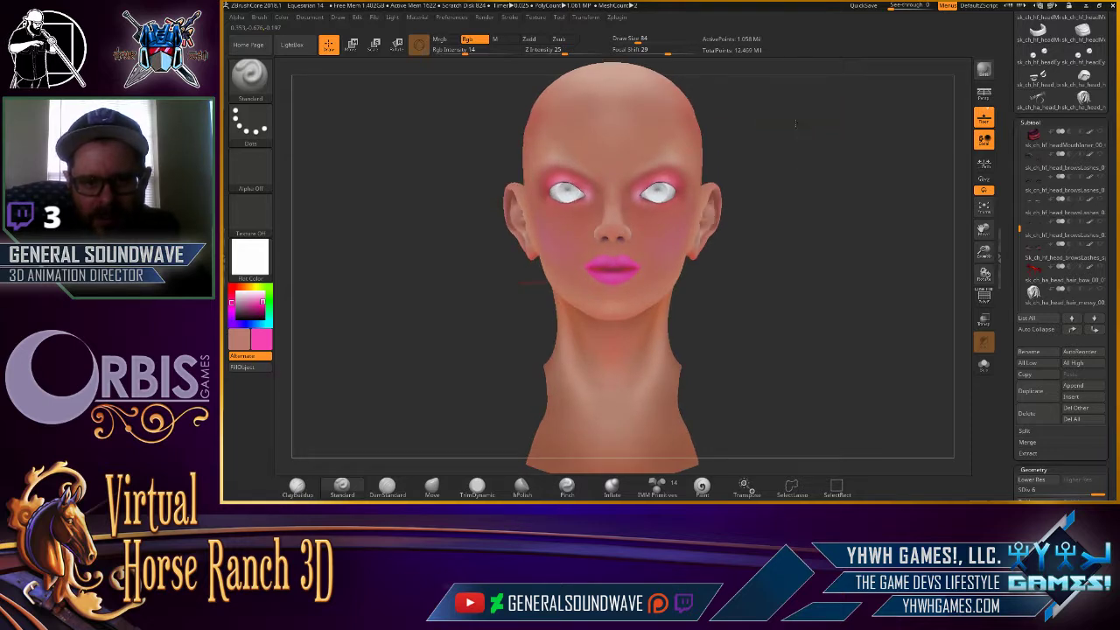
pyautogui.scroll(5, 609, 253)
pyautogui.press('c')
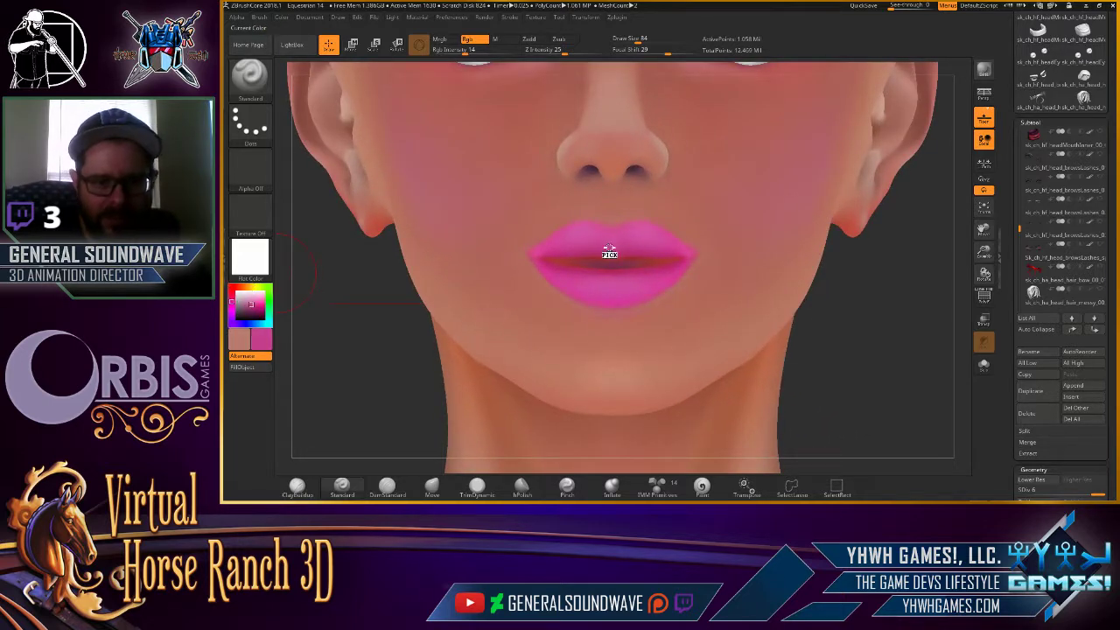
pyautogui.keyDown('alt'); pyautogui.moveTo(822, 358); pyautogui.dragTo(821, 372); pyautogui.keyUp('alt')
pyautogui.moveTo(817, 399); pyautogui.dragTo(695, 237)
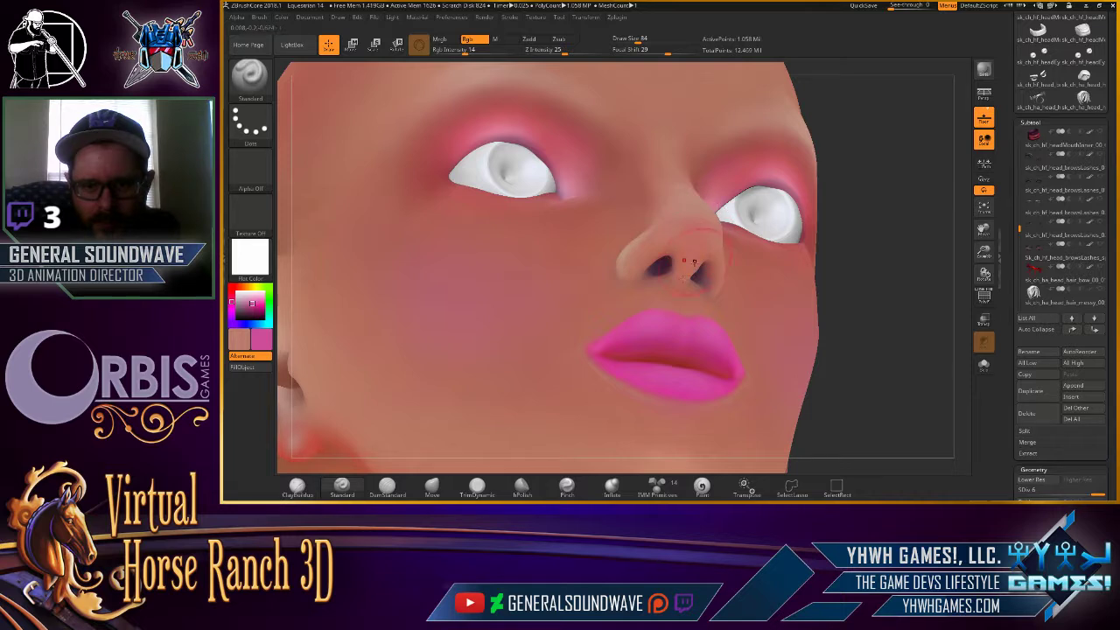
pyautogui.moveTo(748, 182); pyautogui.dragTo(848, 255)
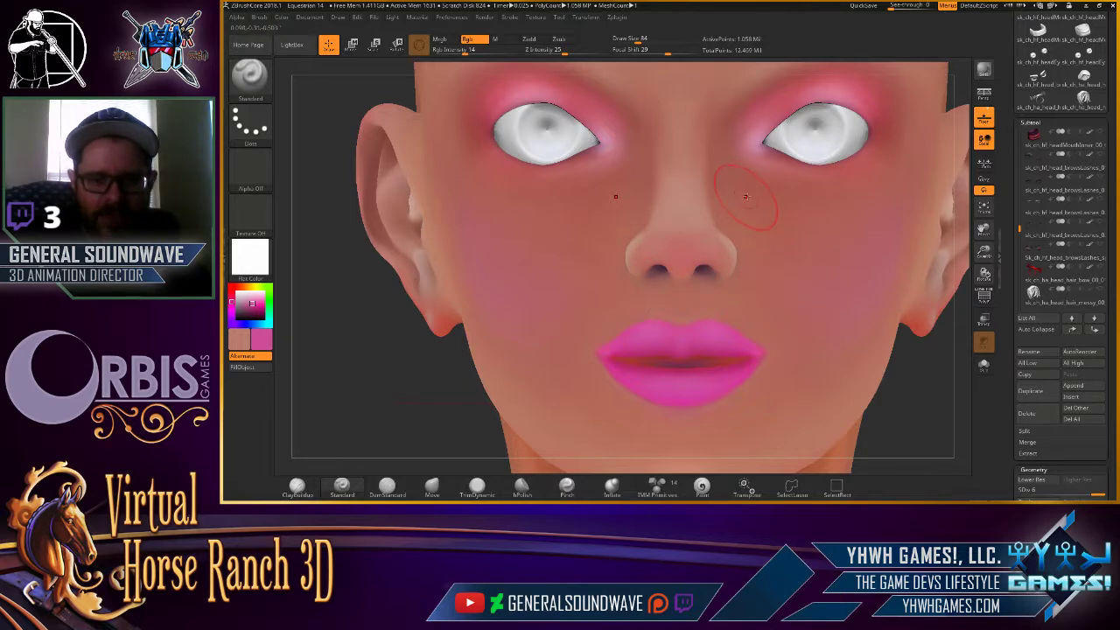
pyautogui.press('f')
pyautogui.moveTo(770, 262)
pyautogui.mouseDown()
pyautogui.moveTo(796, 199)
pyautogui.moveTo(775, 167)
pyautogui.mouseUp()
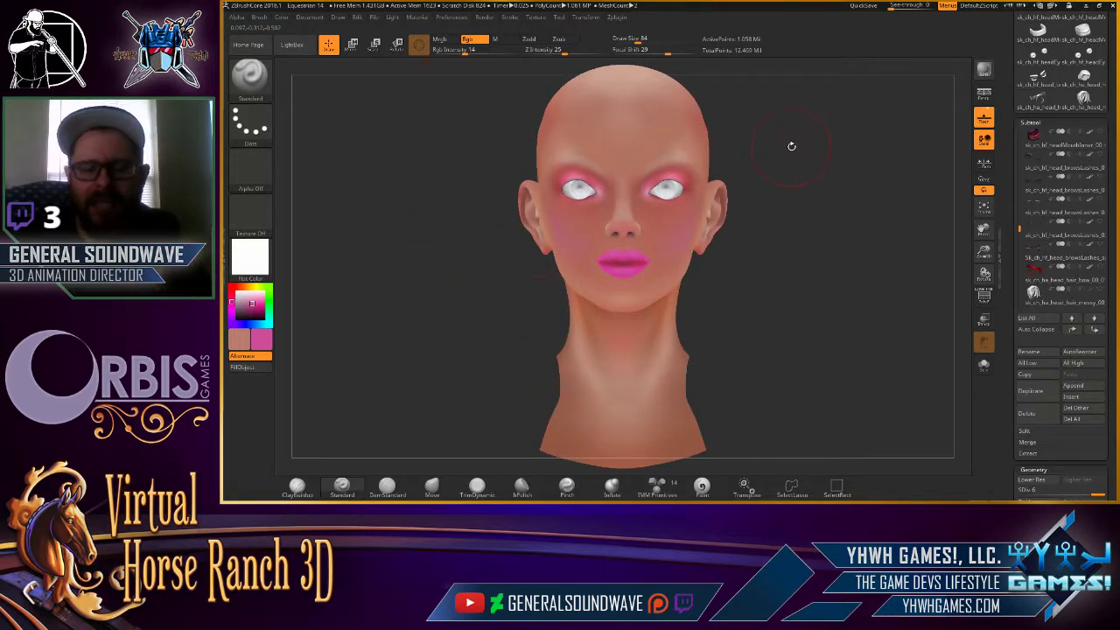
# Pick a dusty rose blush colour in the Color picker and check the cheeks from front and side.
pyautogui.moveTo(792, 145); pyautogui.dragTo(768, 161)
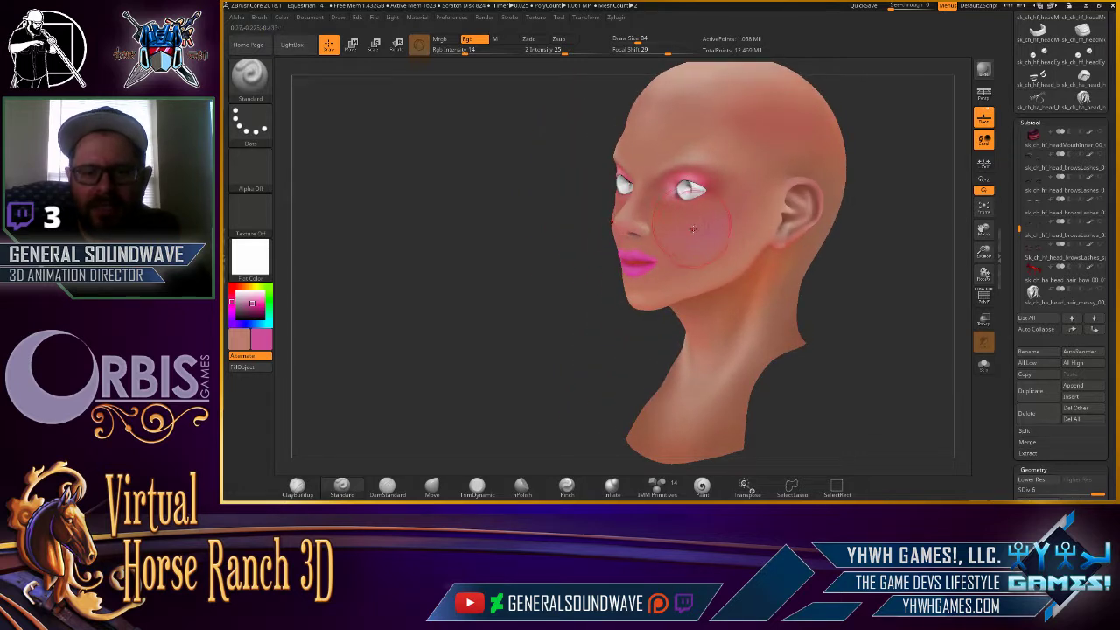
pyautogui.click(246, 303)
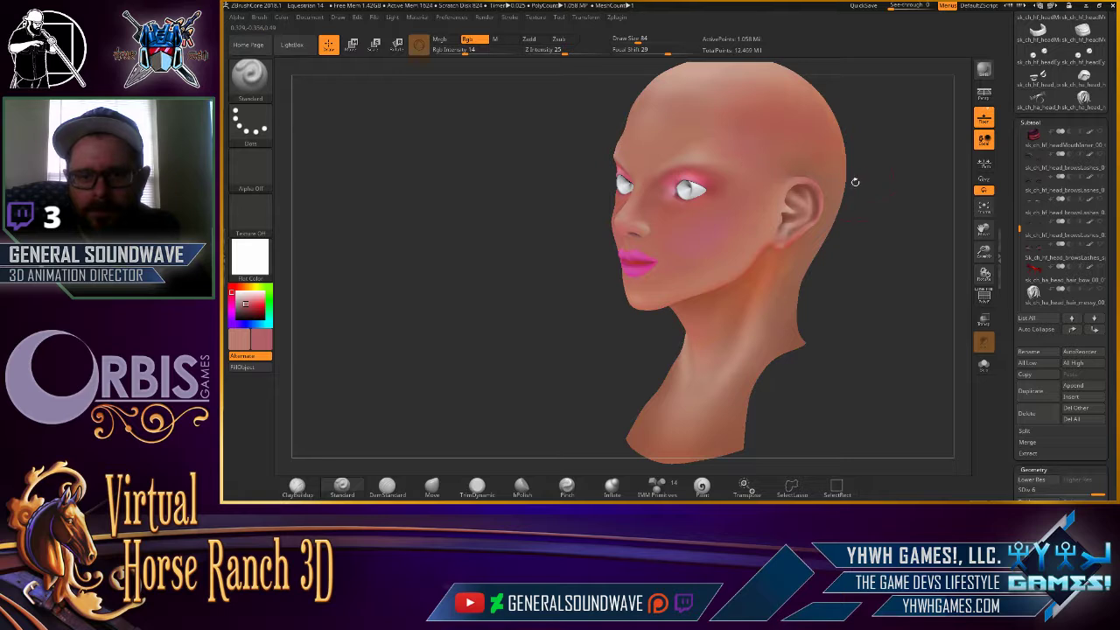
pyautogui.moveTo(853, 183)
pyautogui.keyDown('shift'); pyautogui.mouseDown()
pyautogui.moveTo(894, 143)
pyautogui.moveTo(816, 143)
pyautogui.moveTo(842, 149)
pyautogui.moveTo(738, 309)
pyautogui.moveTo(792, 313)
pyautogui.moveTo(536, 265)
pyautogui.mouseUp(); pyautogui.keyUp('shift')
pyautogui.press('c')
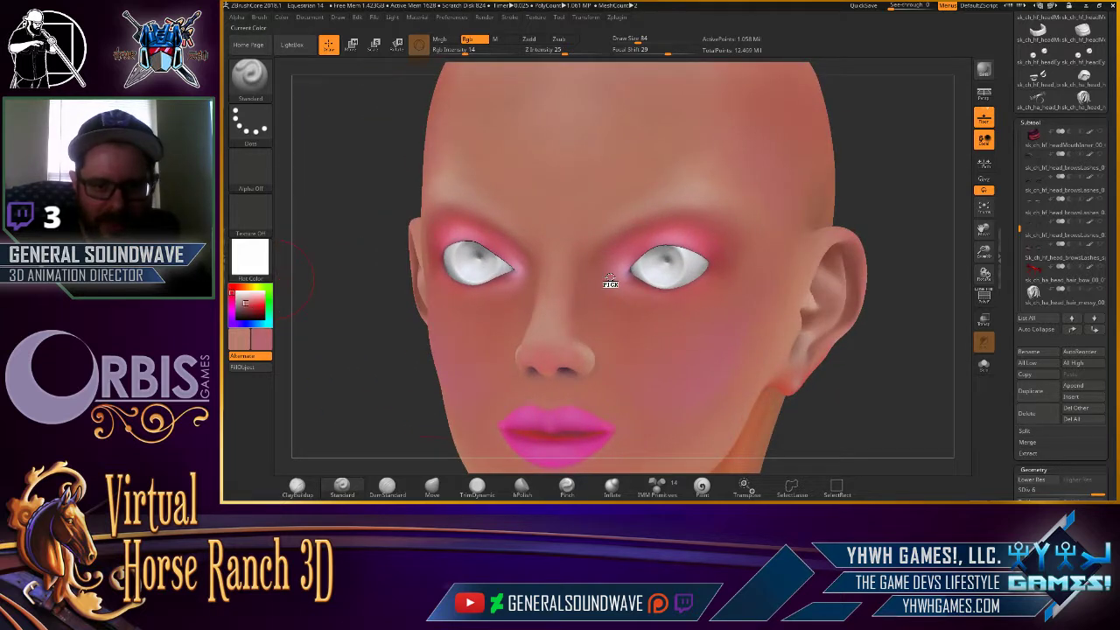
pyautogui.moveTo(865, 216); pyautogui.dragTo(576, 289)
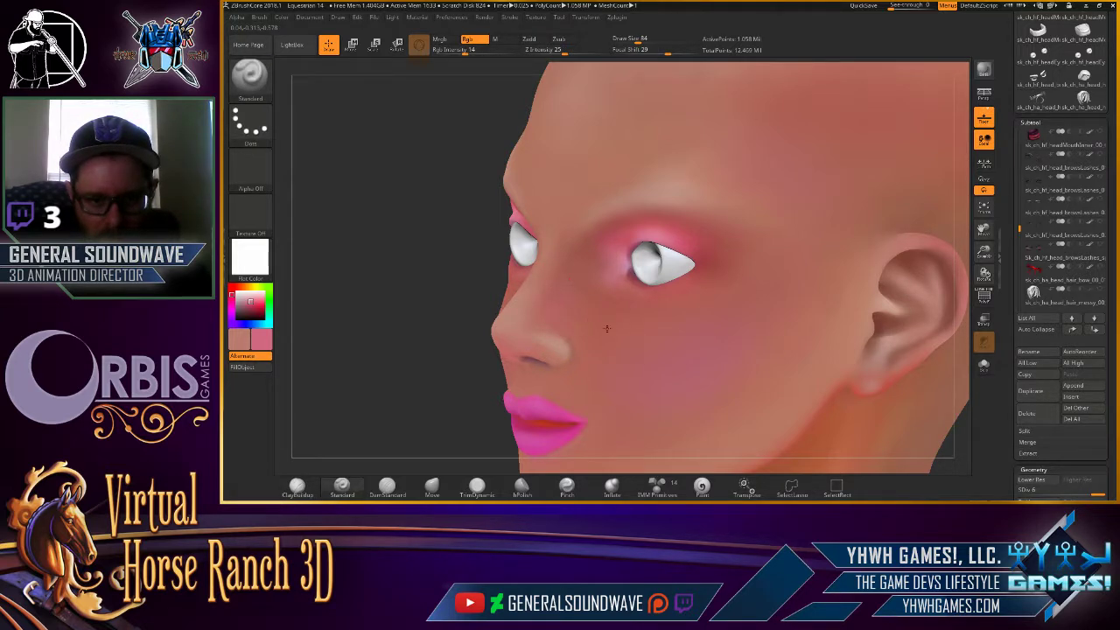
pyautogui.press('f')
pyautogui.moveTo(743, 201)
pyautogui.mouseDown()
pyautogui.moveTo(817, 196)
pyautogui.moveTo(765, 183)
pyautogui.moveTo(762, 341)
pyautogui.mouseUp()
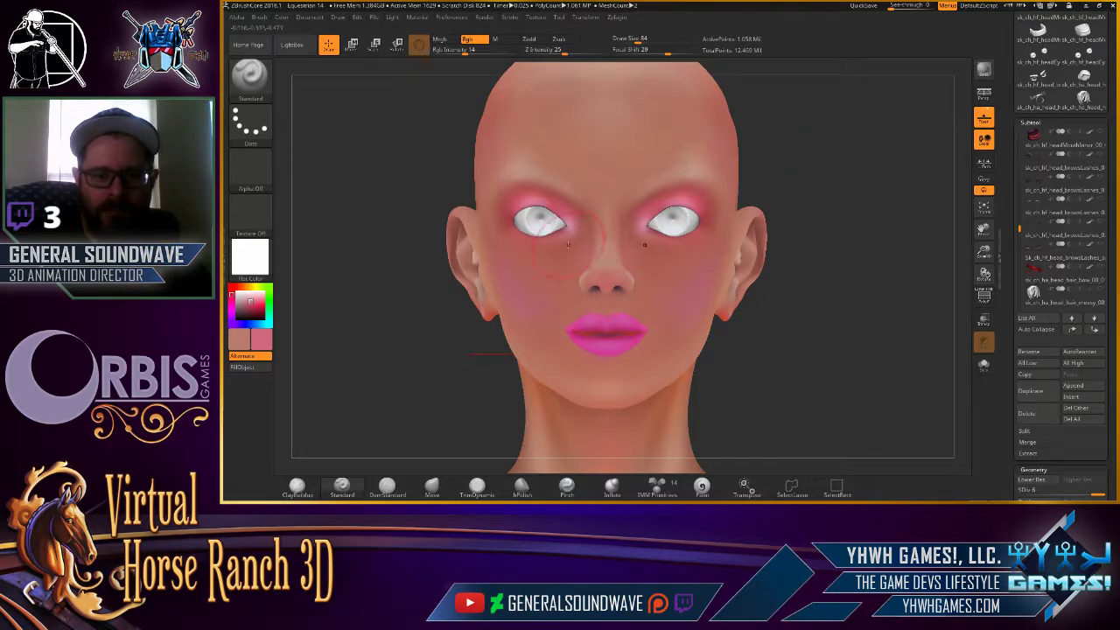
pyautogui.keyDown('alt'); pyautogui.moveTo(815, 115); pyautogui.dragTo(632, 134); pyautogui.keyUp('alt')
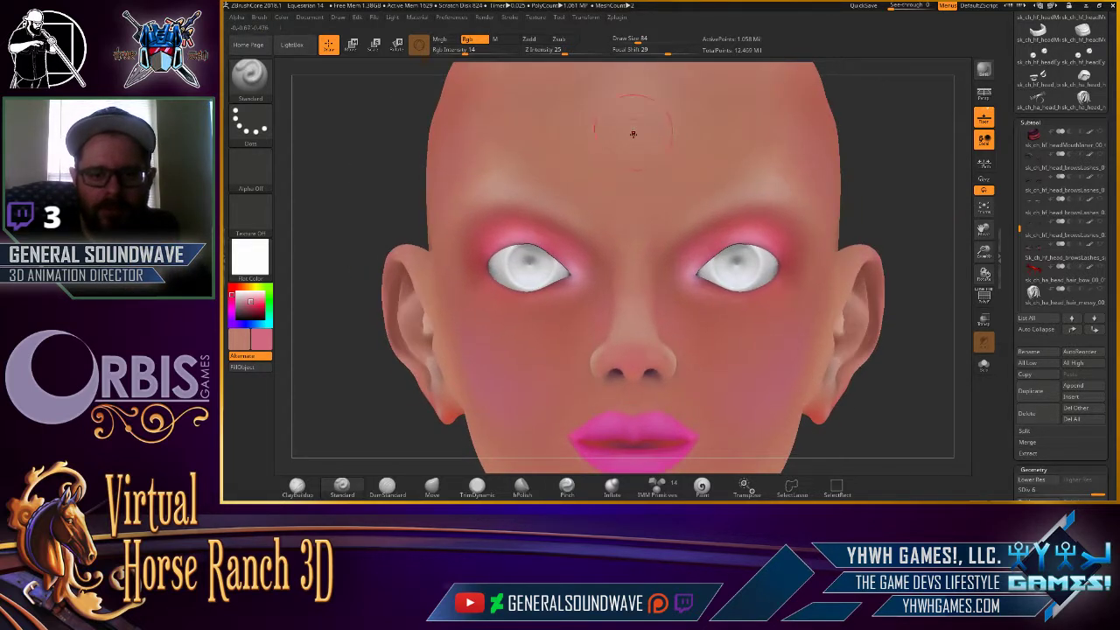
# Look through the Edit and Light menus, inspect the head's right profile, then switch to Chrome.
pyautogui.click(357, 18)
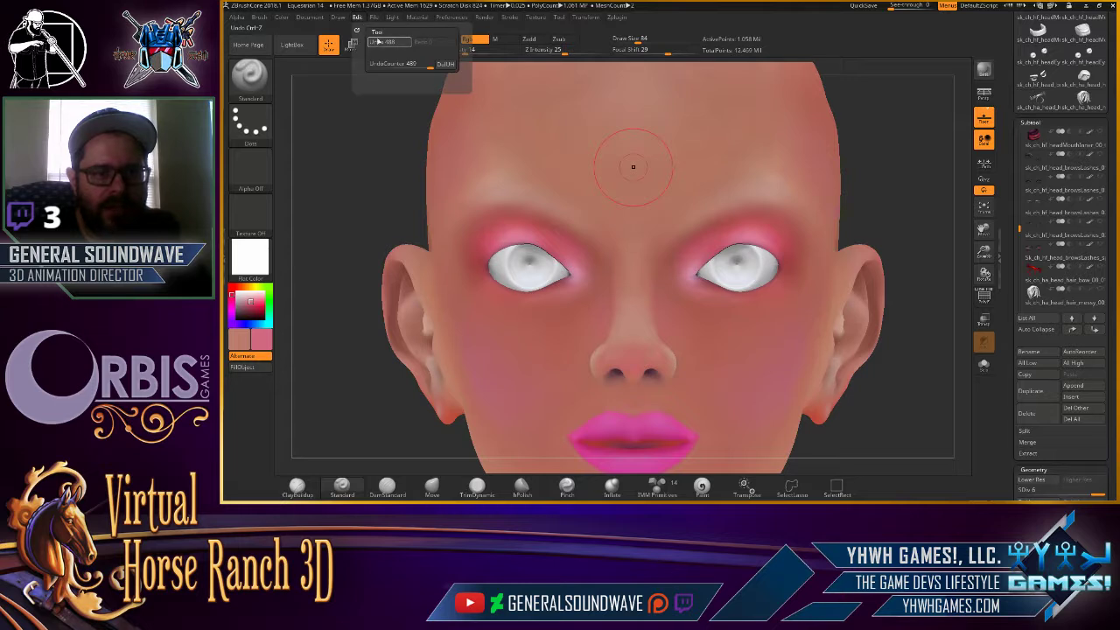
pyautogui.click(391, 18)
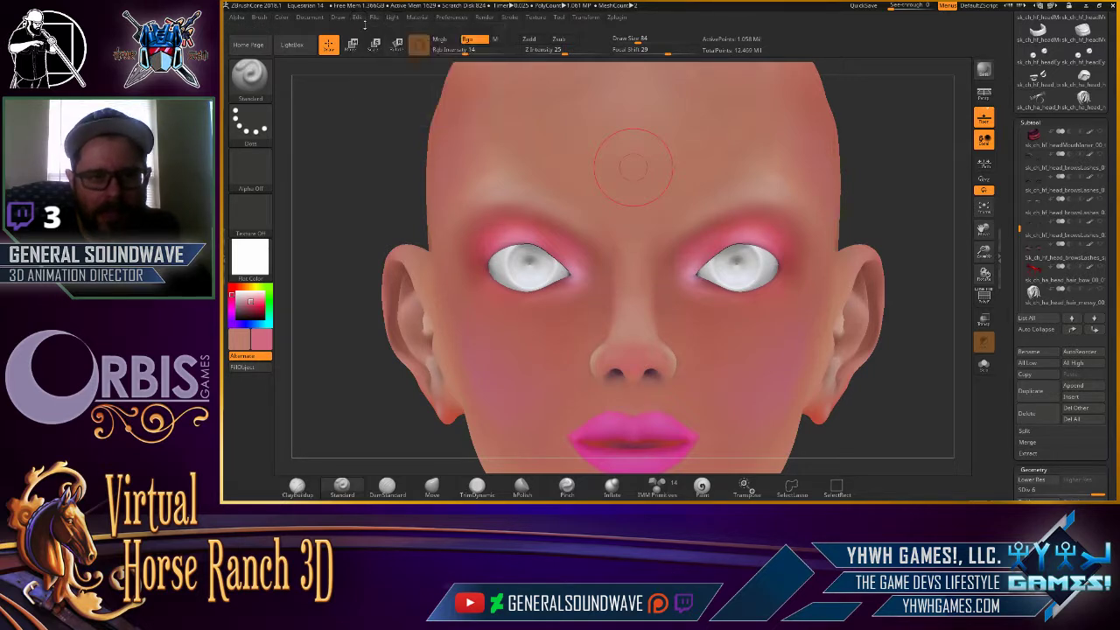
pyautogui.click(358, 19)
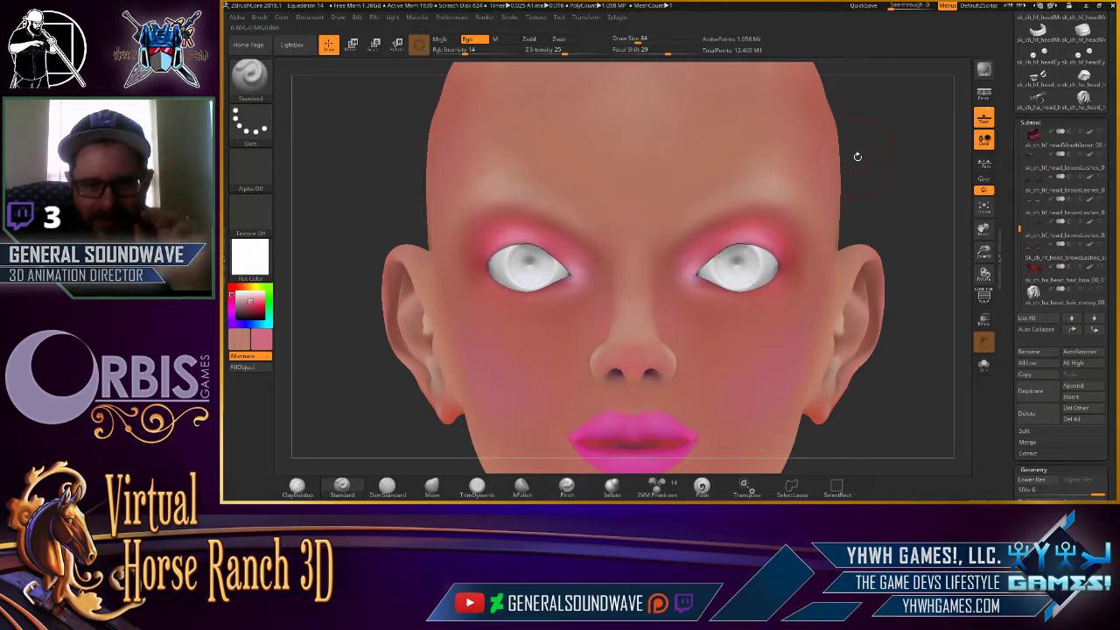
pyautogui.moveTo(863, 131); pyautogui.dragTo(789, 150)
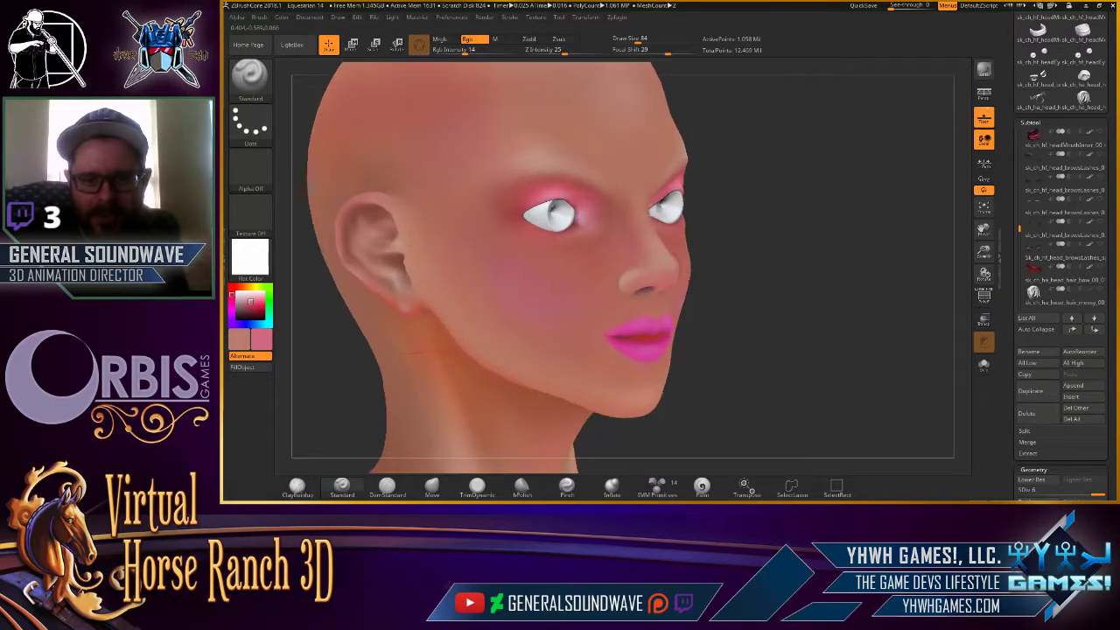
pyautogui.moveTo(789, 150)
pyautogui.mouseDown()
pyautogui.moveTo(744, 139)
pyautogui.moveTo(786, 61)
pyautogui.mouseUp()
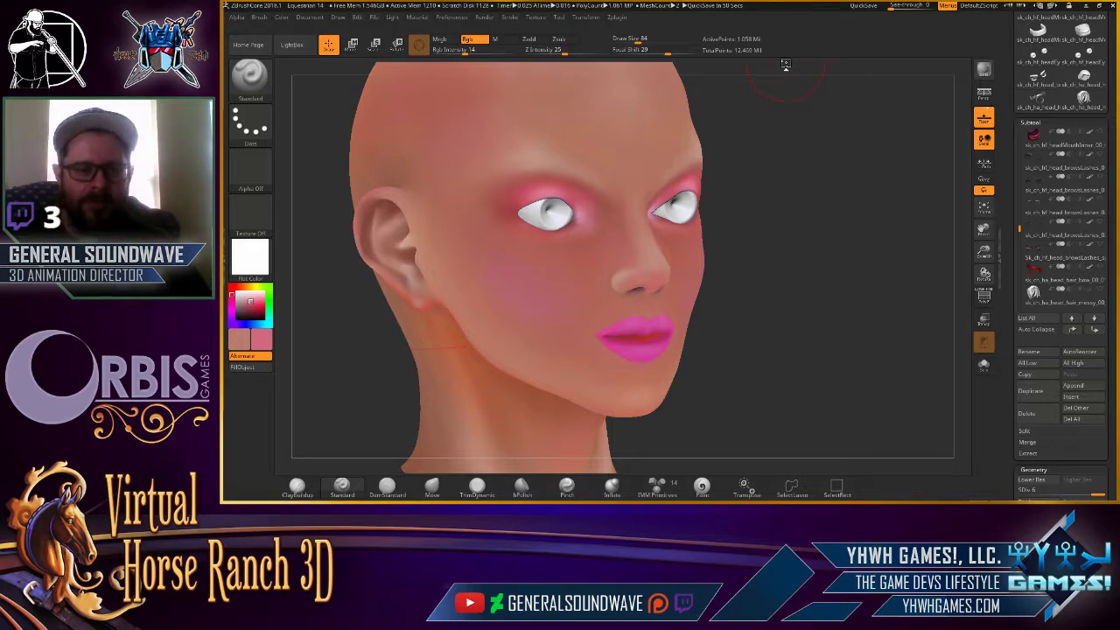
pyautogui.moveTo(780, 147); pyautogui.dragTo(743, 27)
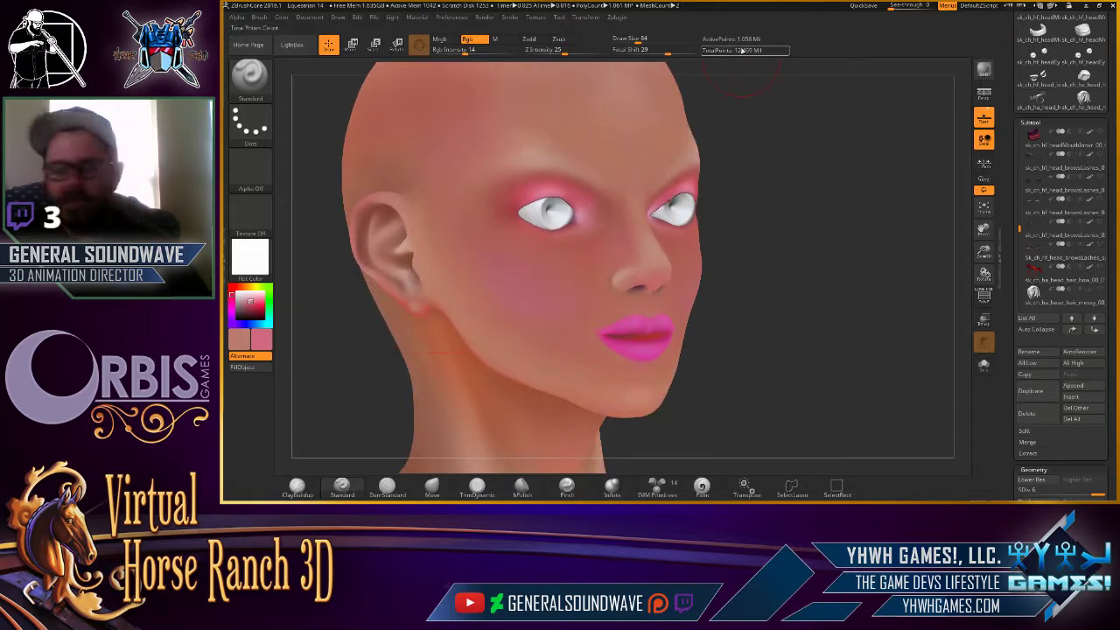
pyautogui.hotkey('alt', 'Tab')
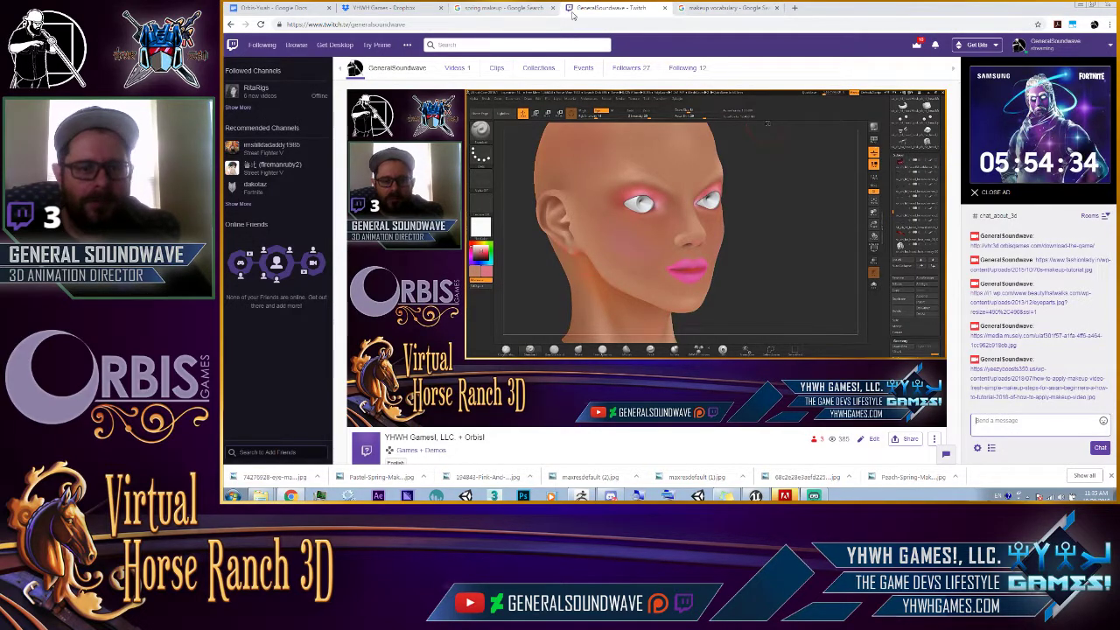
# Run a Google search for 'barbie makeup' from the Google tab.
pyautogui.click(718, 7)
pyautogui.click(620, 25)
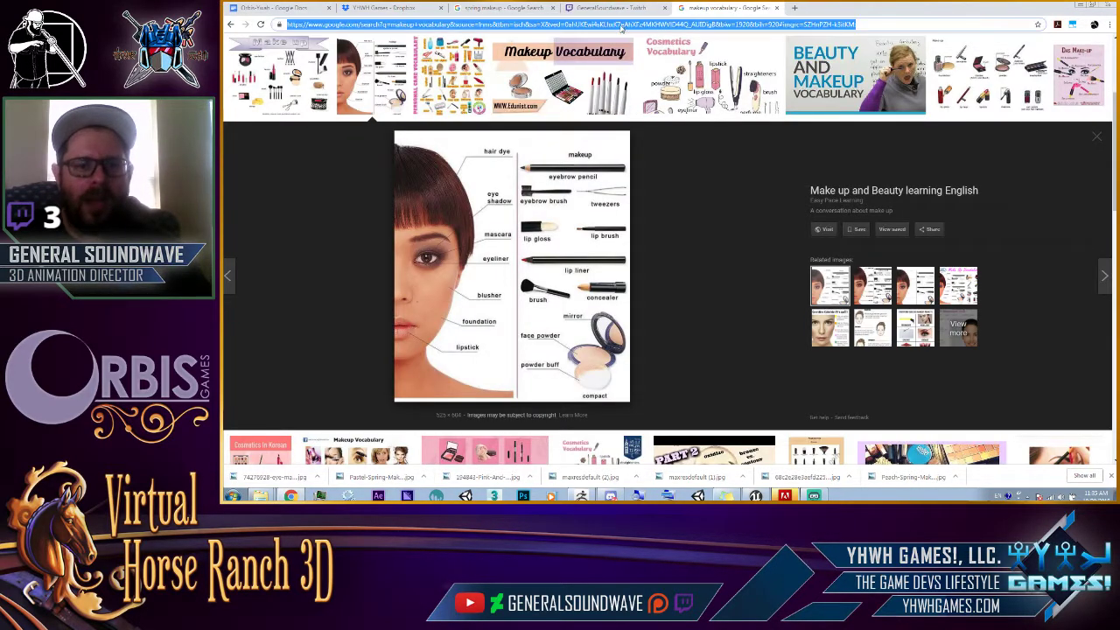
pyautogui.write('barb')
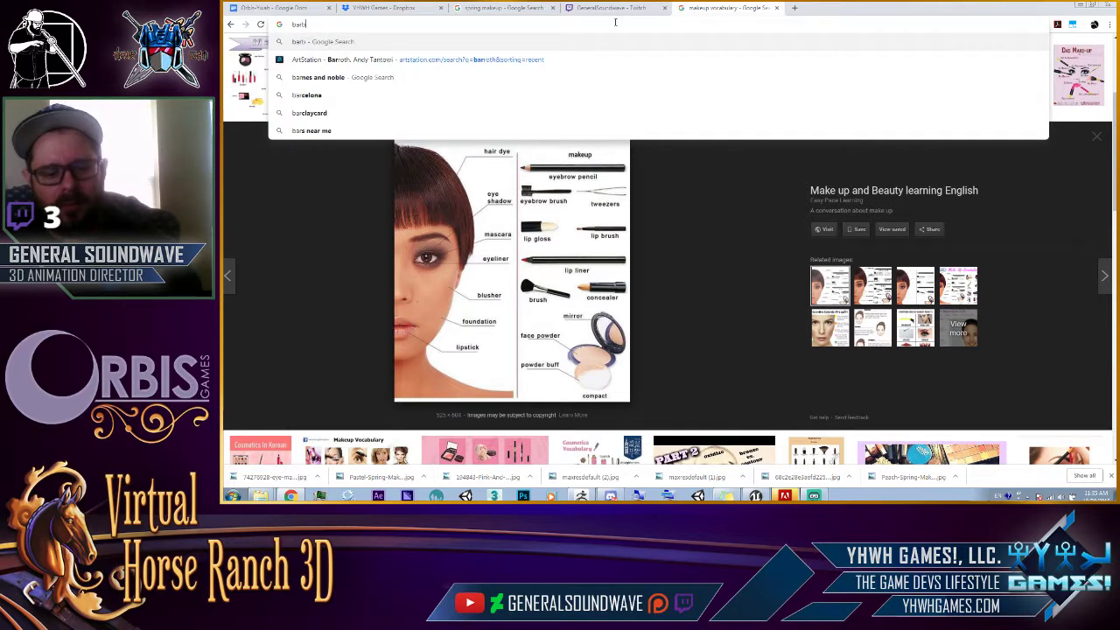
pyautogui.write('ie m')
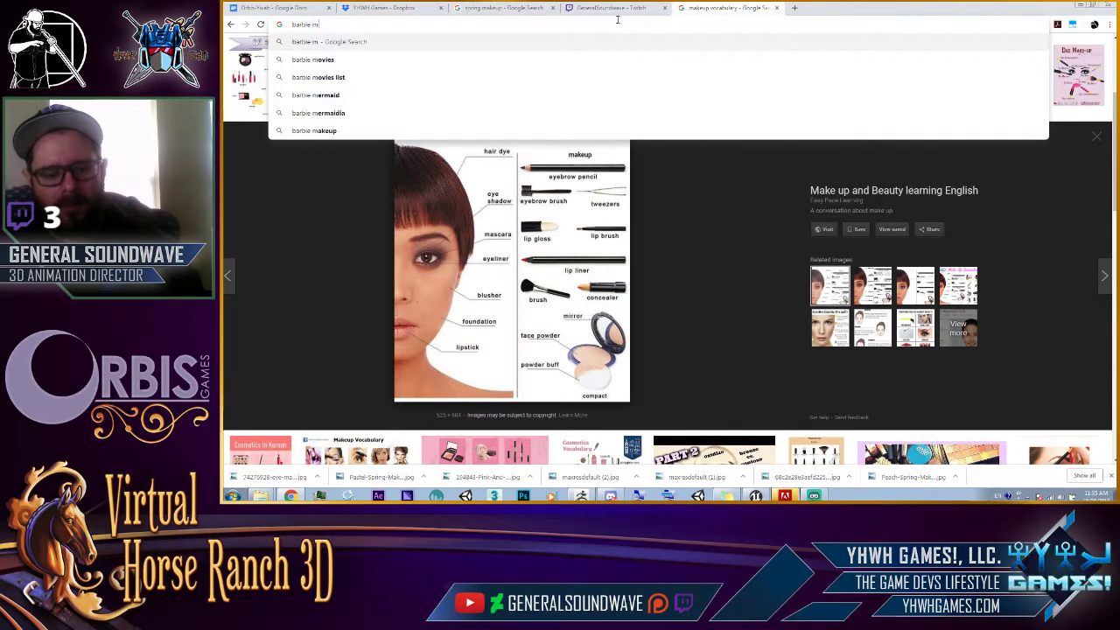
pyautogui.write('akeu')
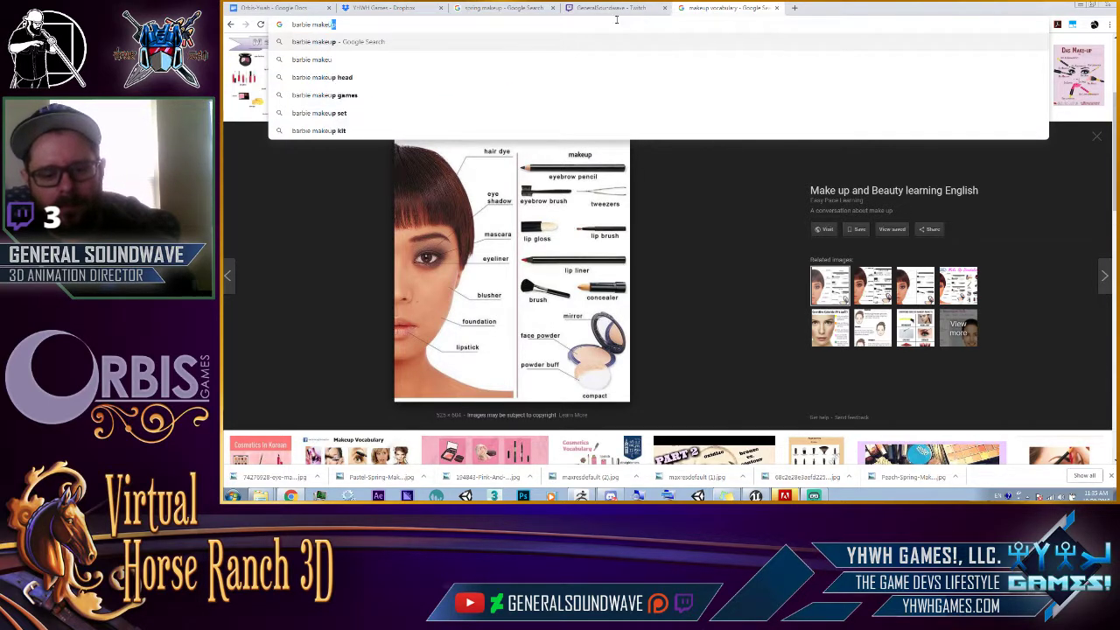
pyautogui.write('p')
pyautogui.press('Return')
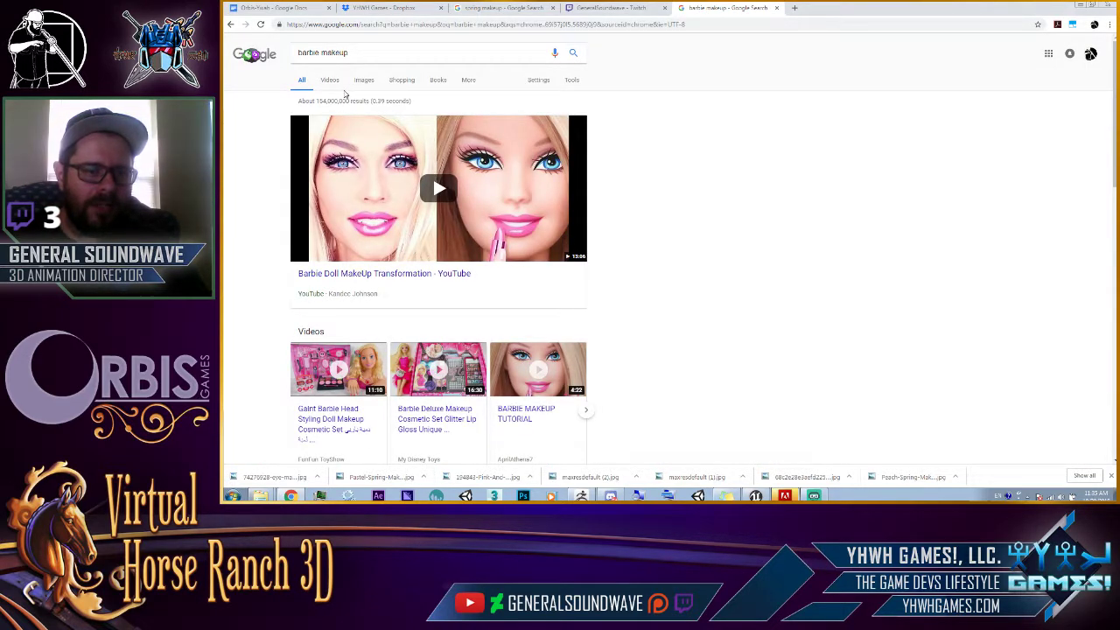
# Show image results and open the Barbie Doll MakeUp Transformation picture as a reference.
pyautogui.click(364, 81)
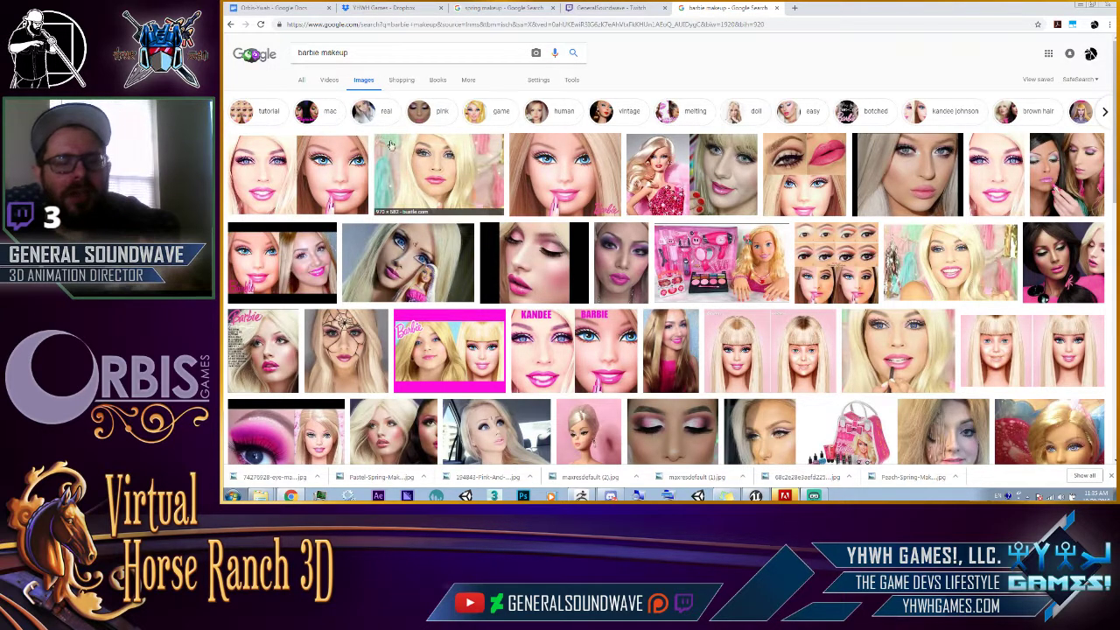
pyautogui.click(349, 174)
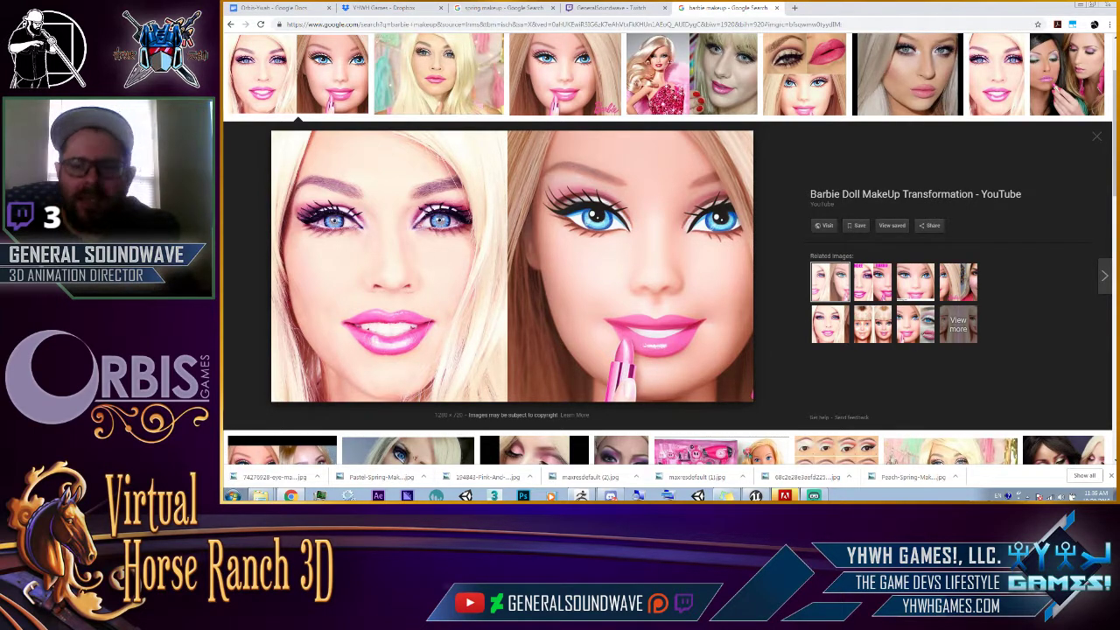
pyautogui.scroll(-2, 669, 250)
pyautogui.scroll(-3, 668, 250)
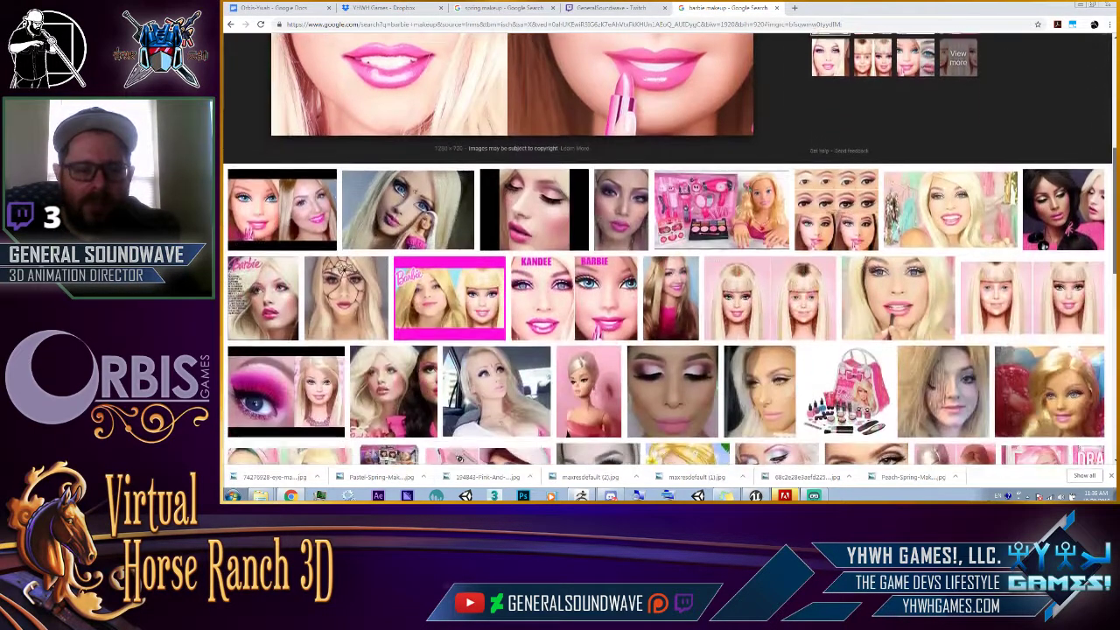
pyautogui.scroll(-1, 669, 250)
pyautogui.scroll(-1, 668, 250)
pyautogui.scroll(4, 669, 251)
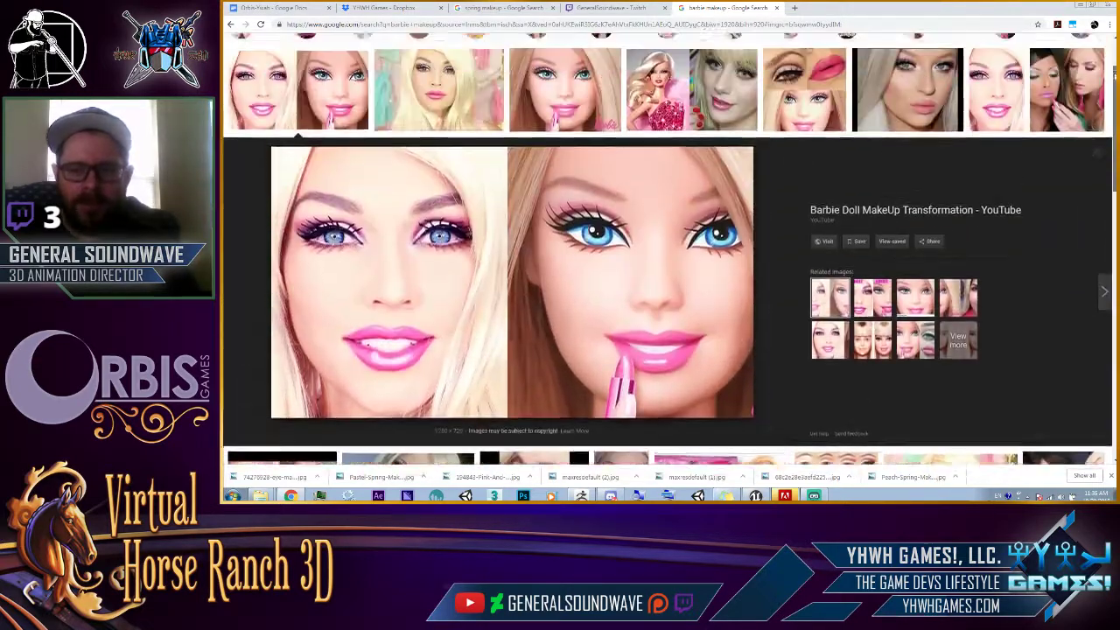
pyautogui.scroll(2, 668, 250)
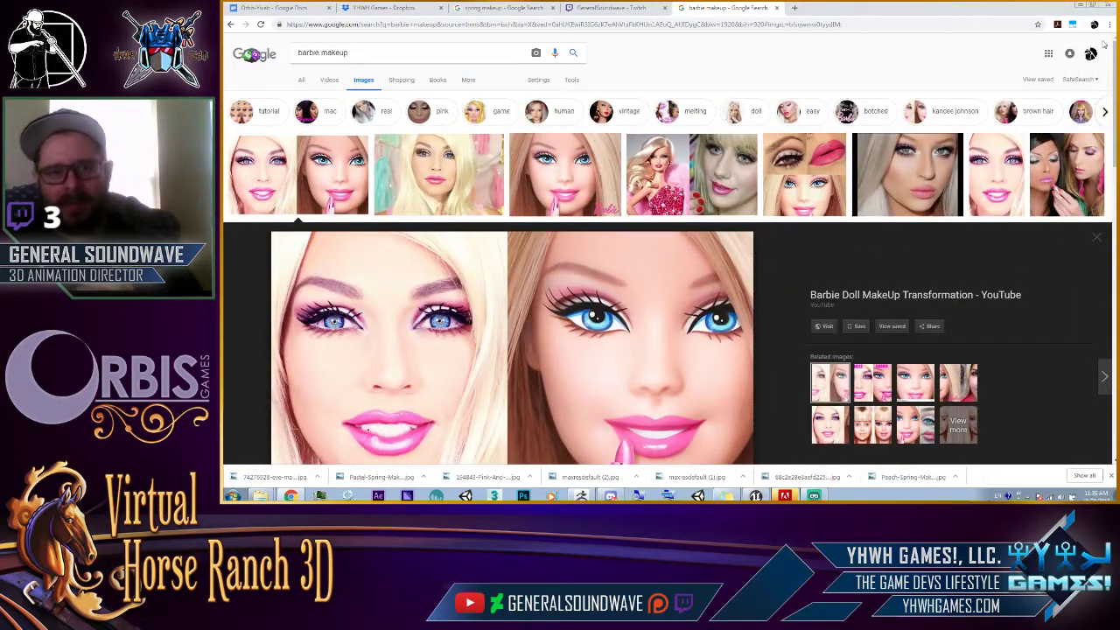
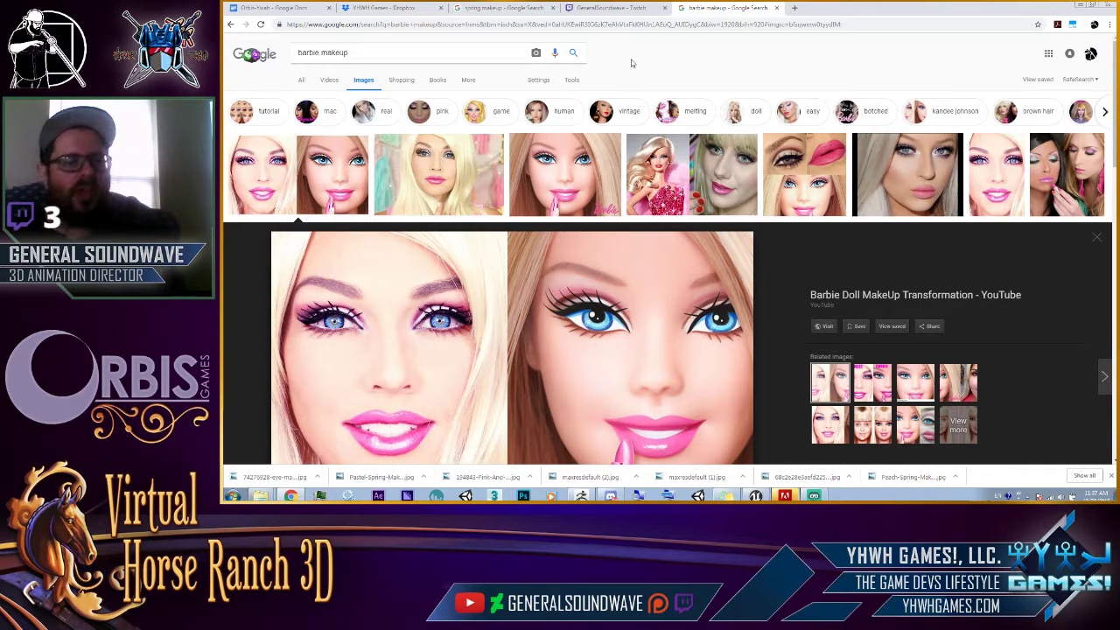
# Replace the barbie makeup image search with a 'solange makeup' search.
pyautogui.click(297, 188)
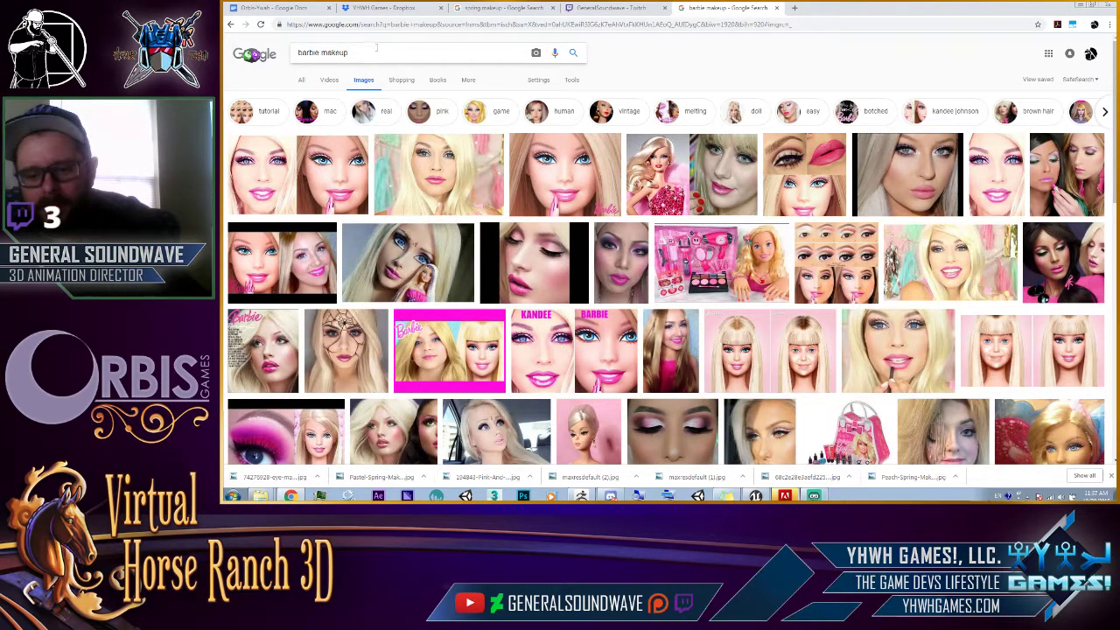
pyautogui.tripleClick(364, 52)
pyautogui.write('sol')
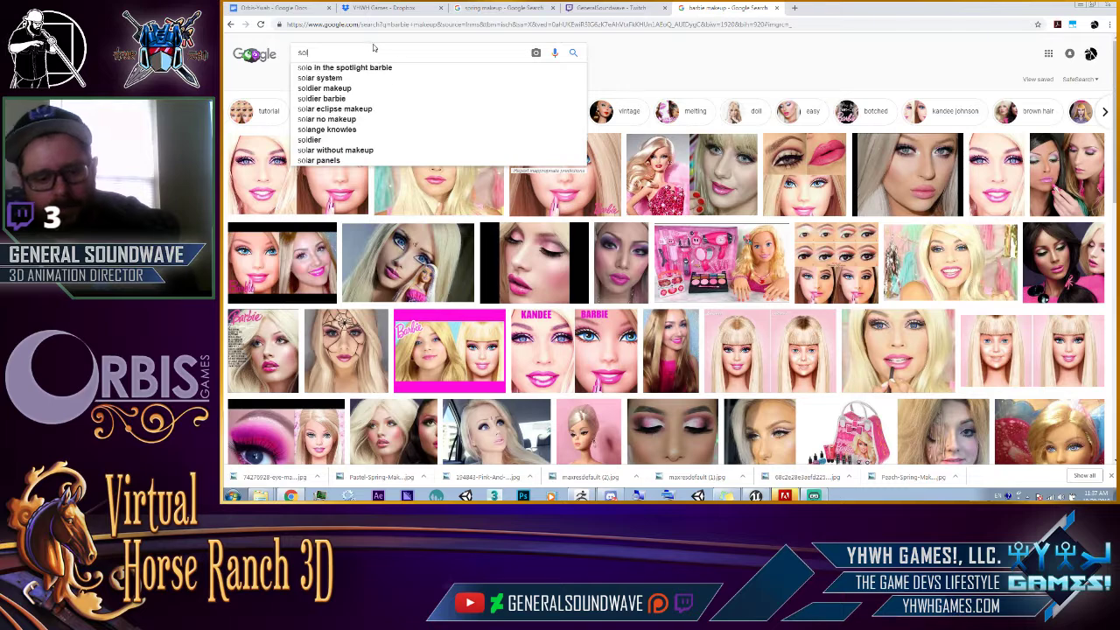
pyautogui.write('an')
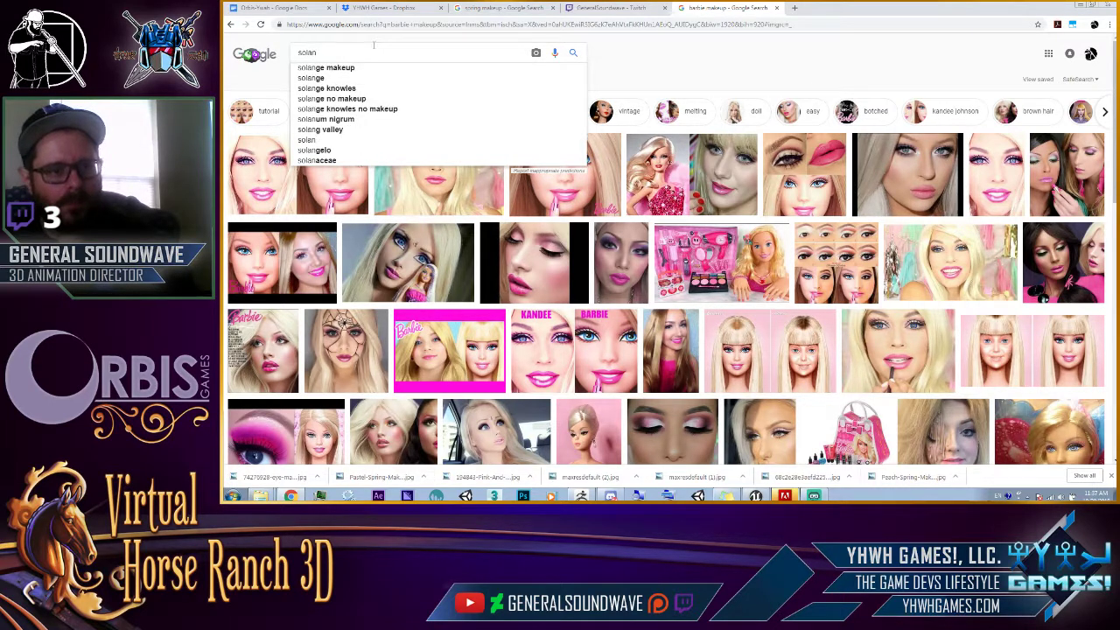
pyautogui.press('Down')
pyautogui.press('Return')
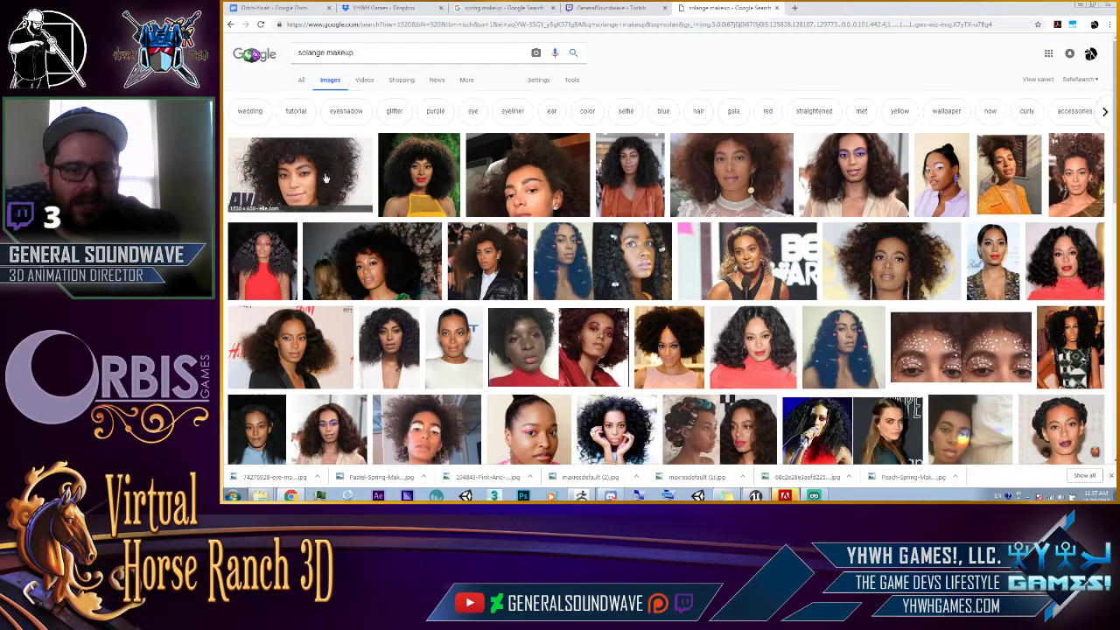
# Preview several solange makeup photos, ending on the Grammys 2017 makeup image.
pyautogui.click(325, 179)
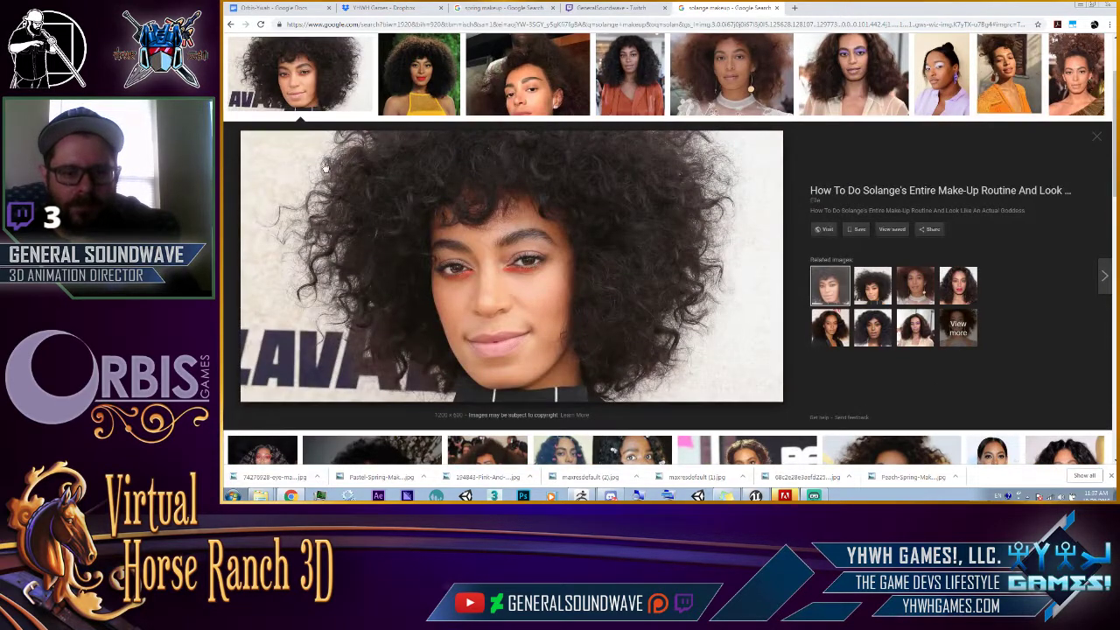
pyautogui.click(742, 80)
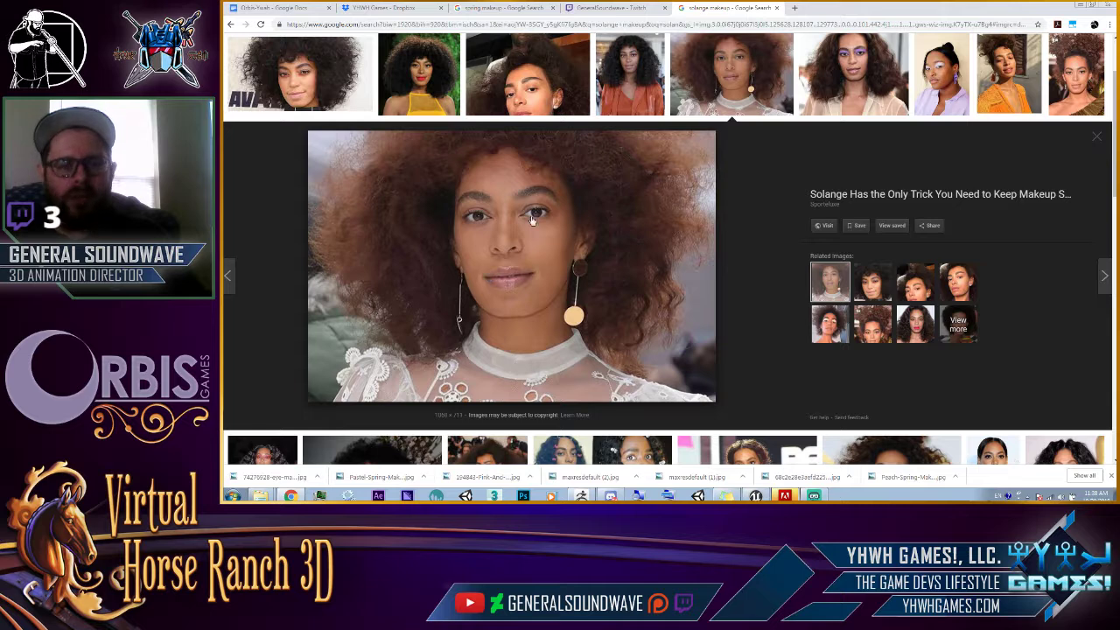
pyautogui.click(986, 63)
pyautogui.click(1067, 71)
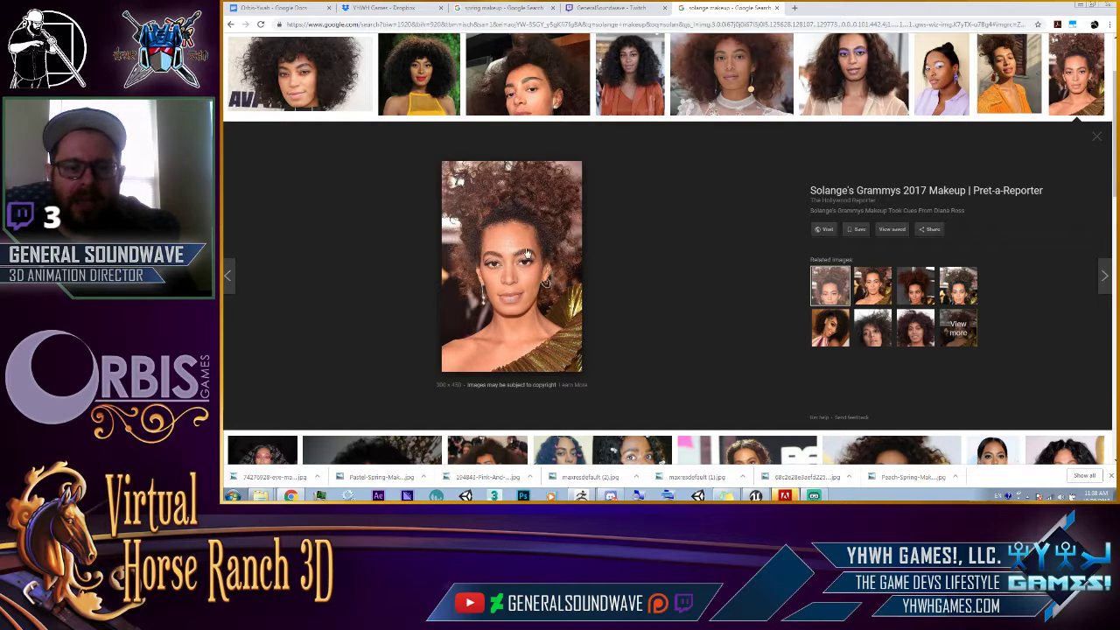
pyautogui.scroll(-2, 919, 144)
# Preview the two-face, bold pink eyeshadow, purple eyeshadow and rainbow-eye makeup photos.
pyautogui.scroll(-2, 1009, 153)
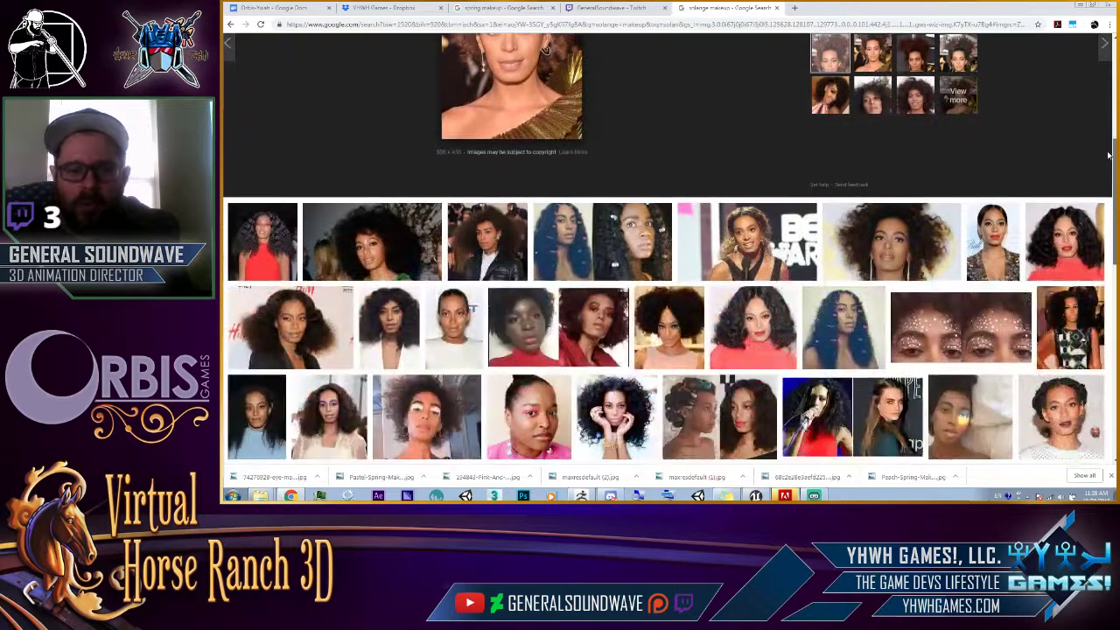
pyautogui.click(578, 249)
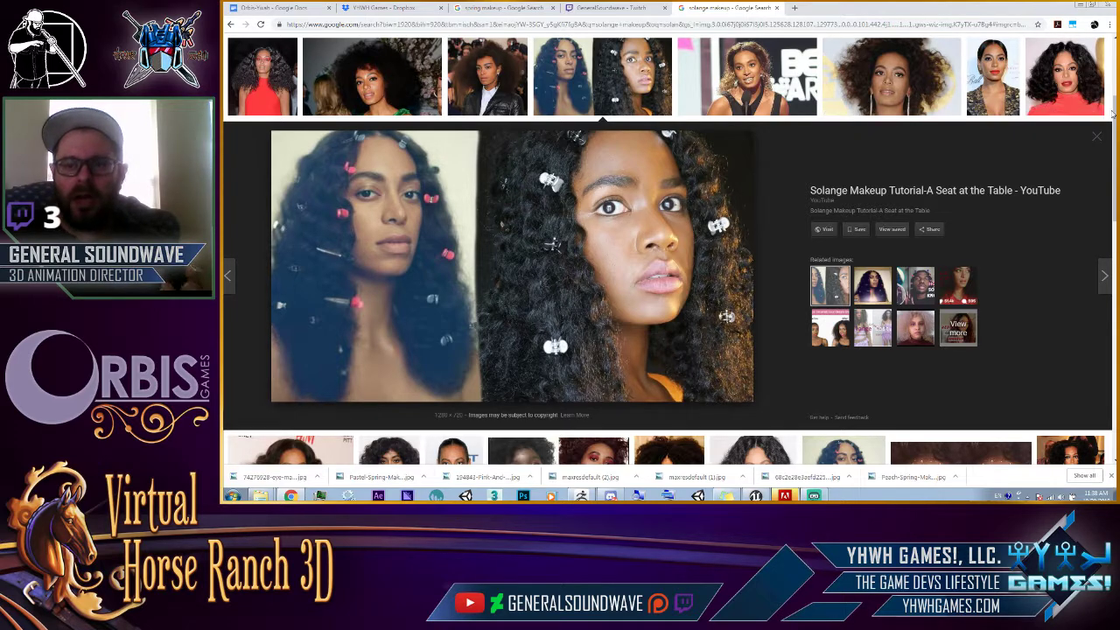
pyautogui.moveTo(1114, 112); pyautogui.dragTo(1099, 206)
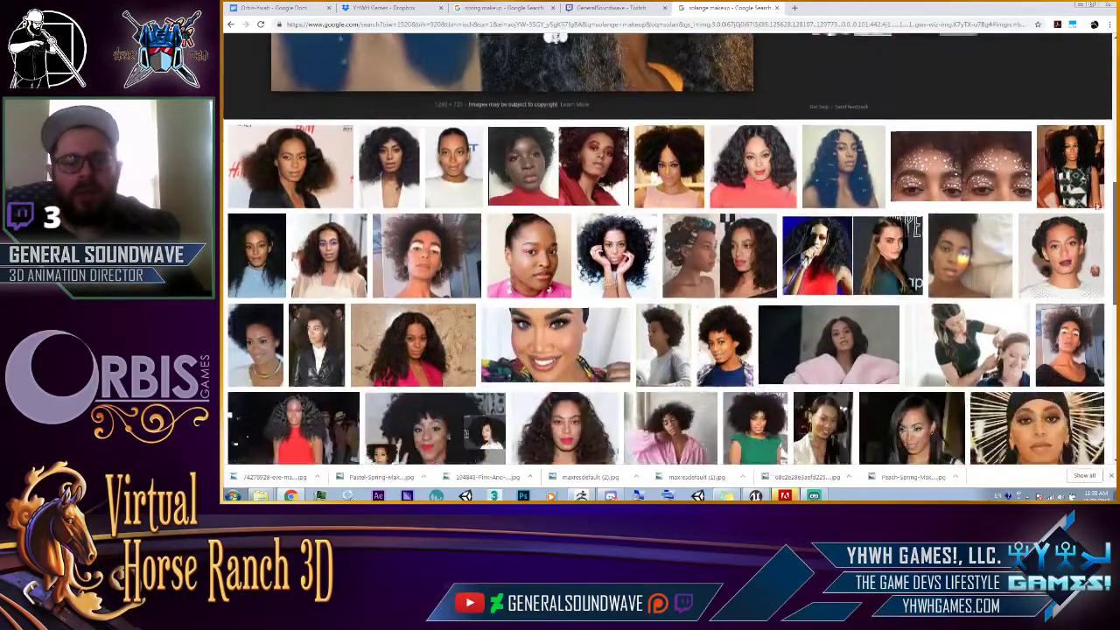
pyautogui.click(553, 236)
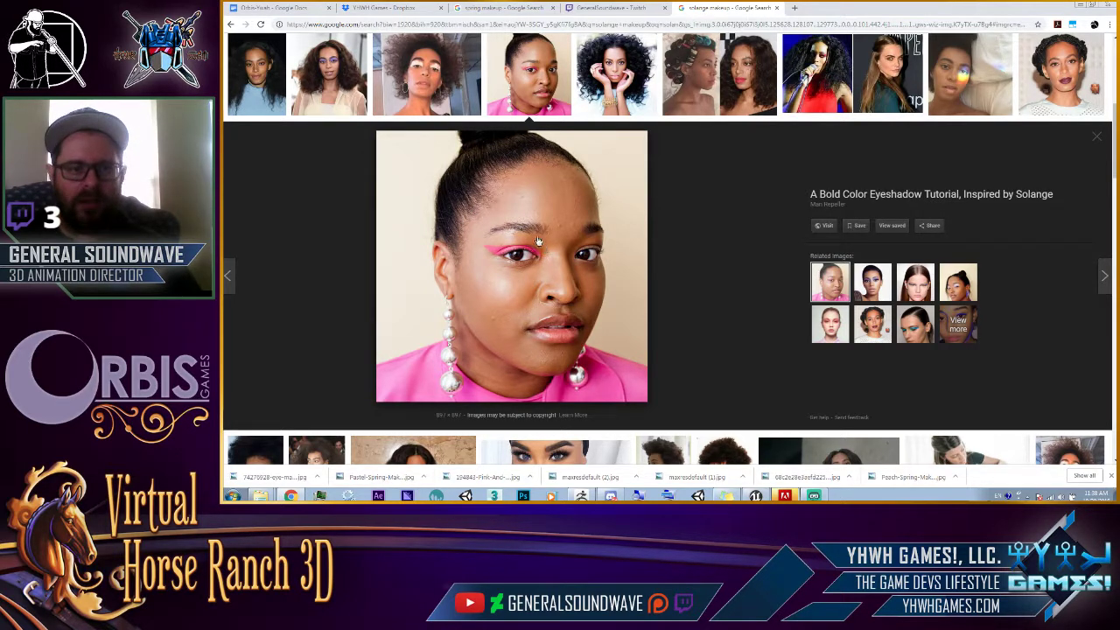
pyautogui.click(329, 87)
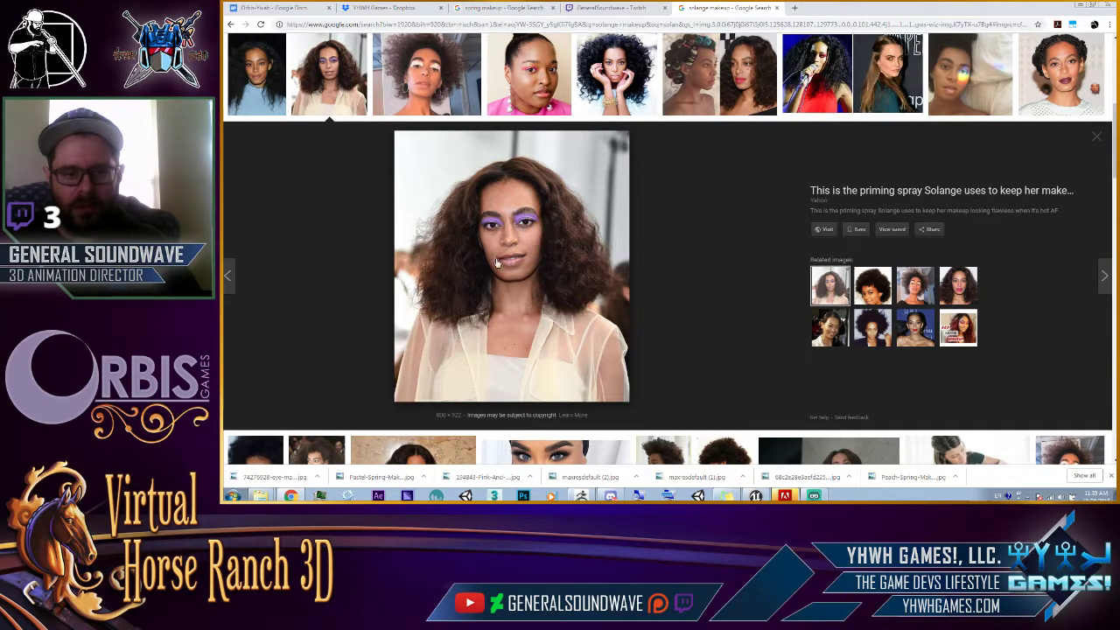
pyautogui.click(945, 77)
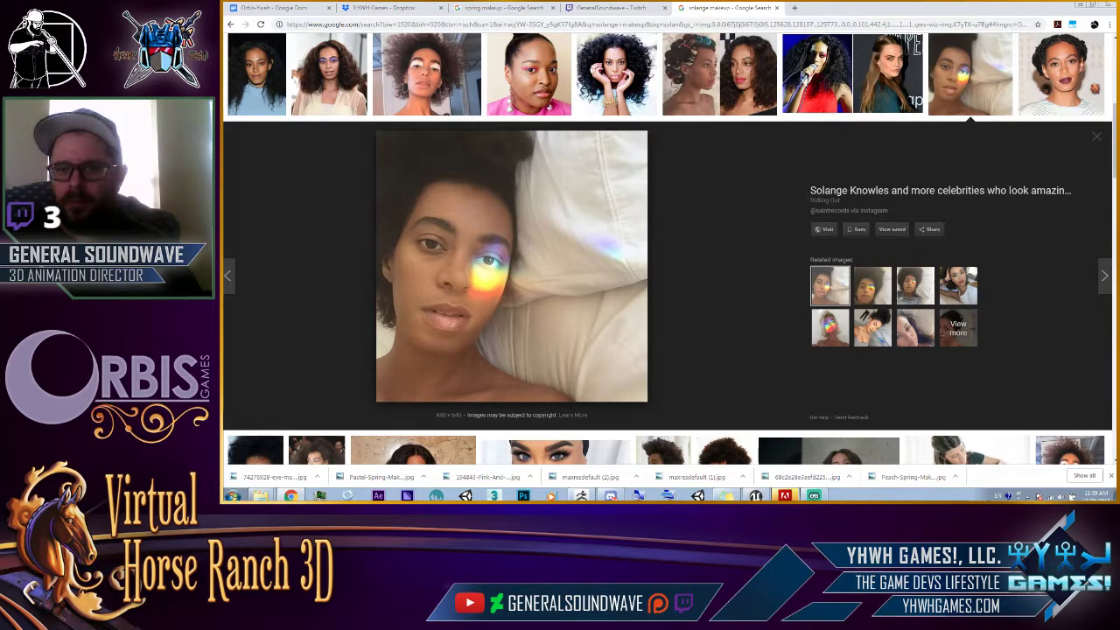
# Preview a face makeup portrait and a related look, then return to the spring makeup search.
pyautogui.scroll(-5, 1114, 178)
pyautogui.scroll(-1, 1114, 178)
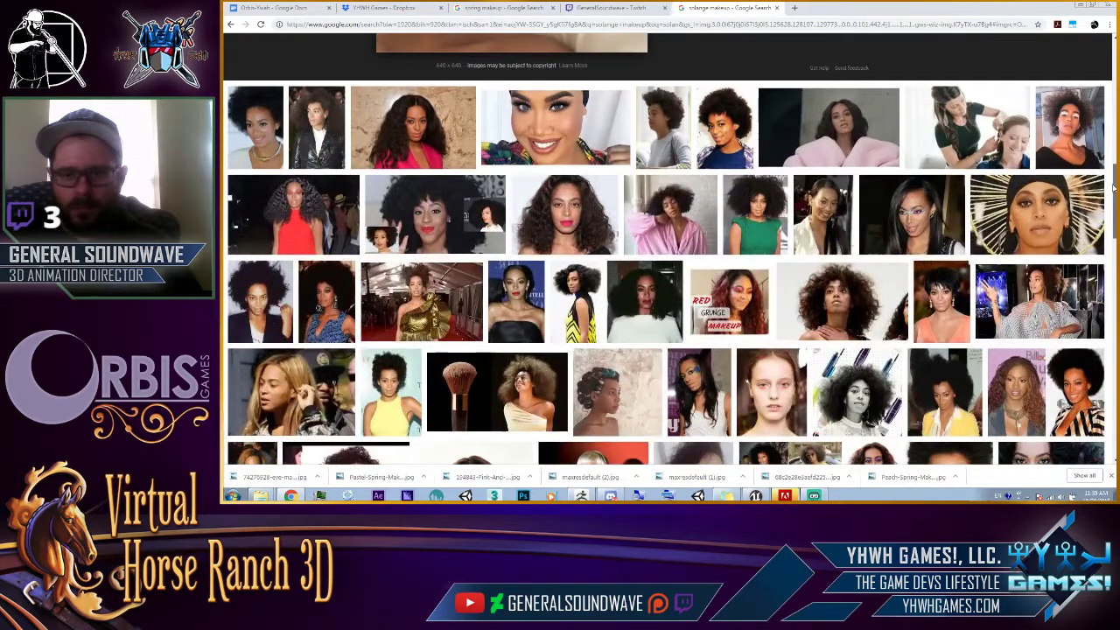
pyautogui.scroll(-1, 1111, 198)
pyautogui.scroll(-2, 1109, 200)
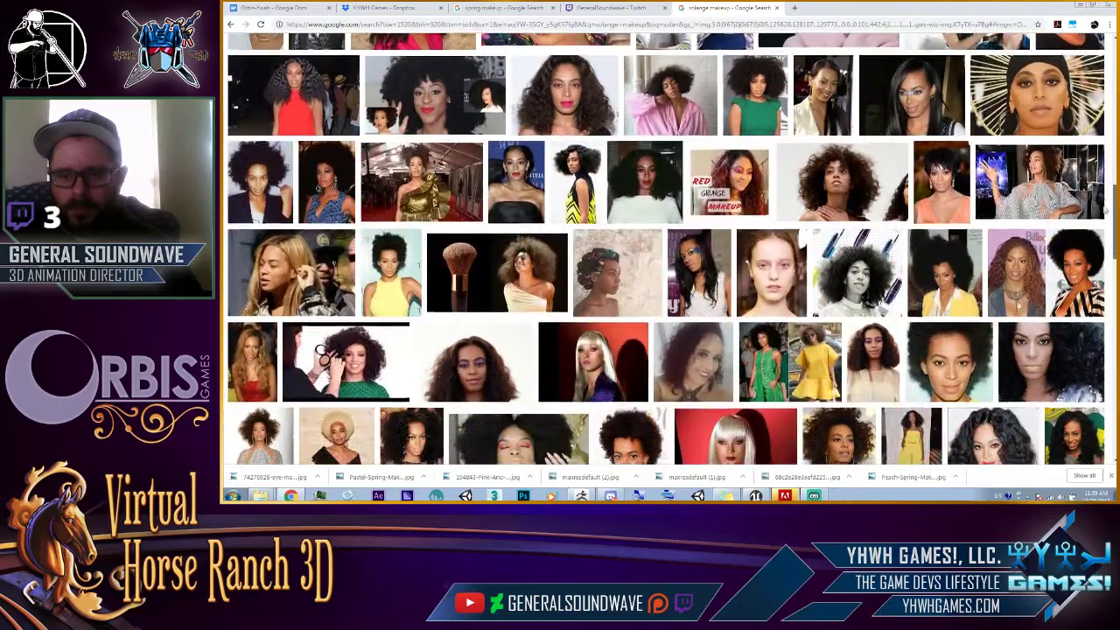
pyautogui.scroll(-1, 1077, 201)
pyautogui.click(1027, 203)
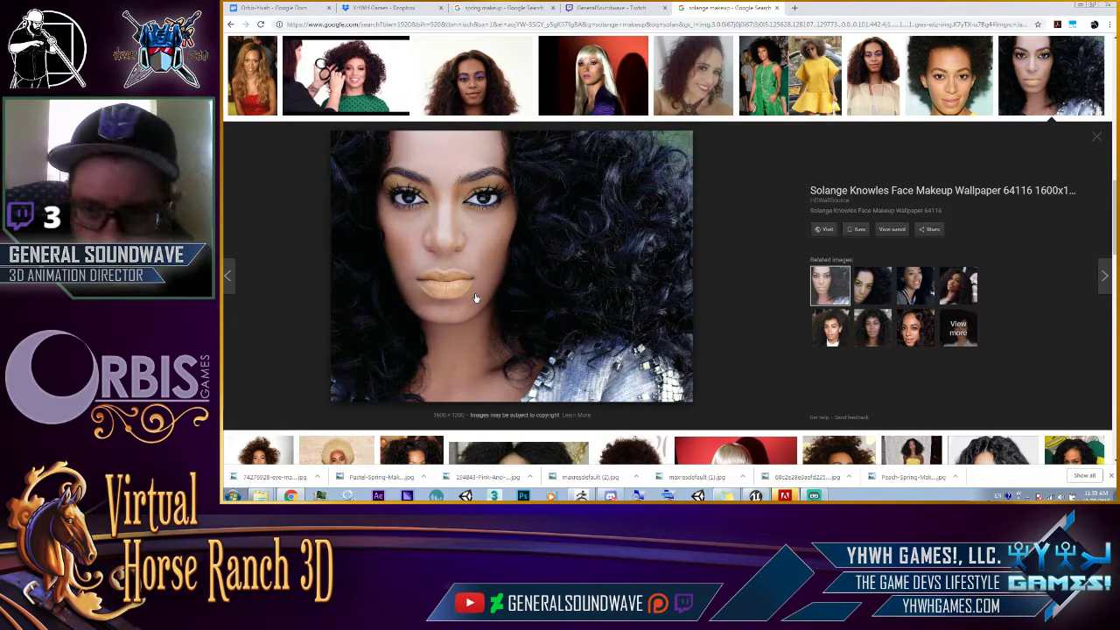
pyautogui.click(873, 285)
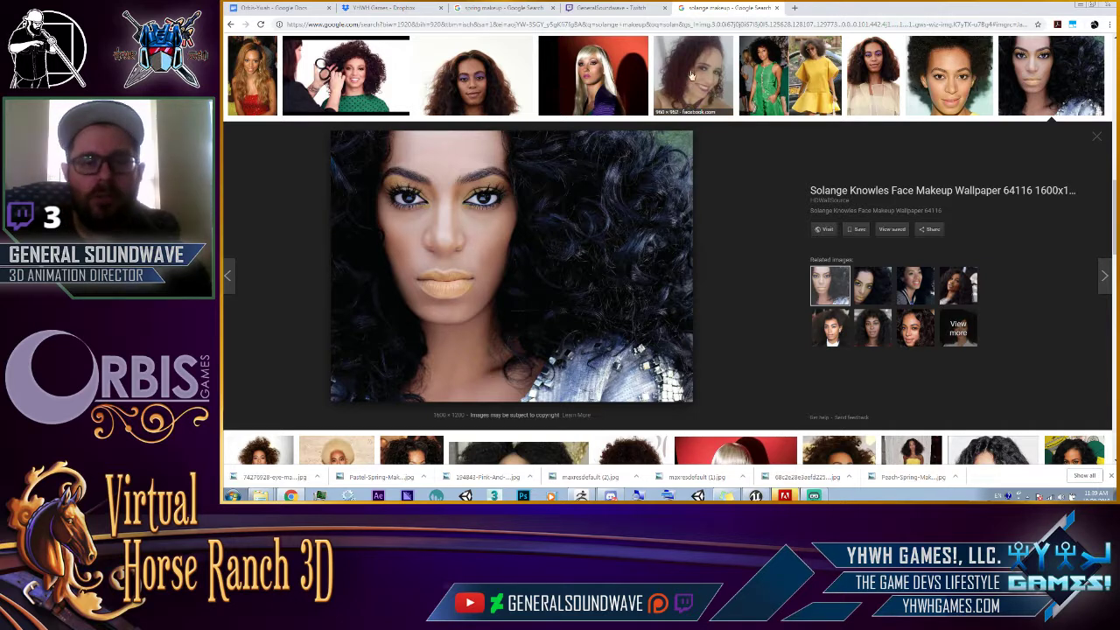
pyautogui.click(498, 8)
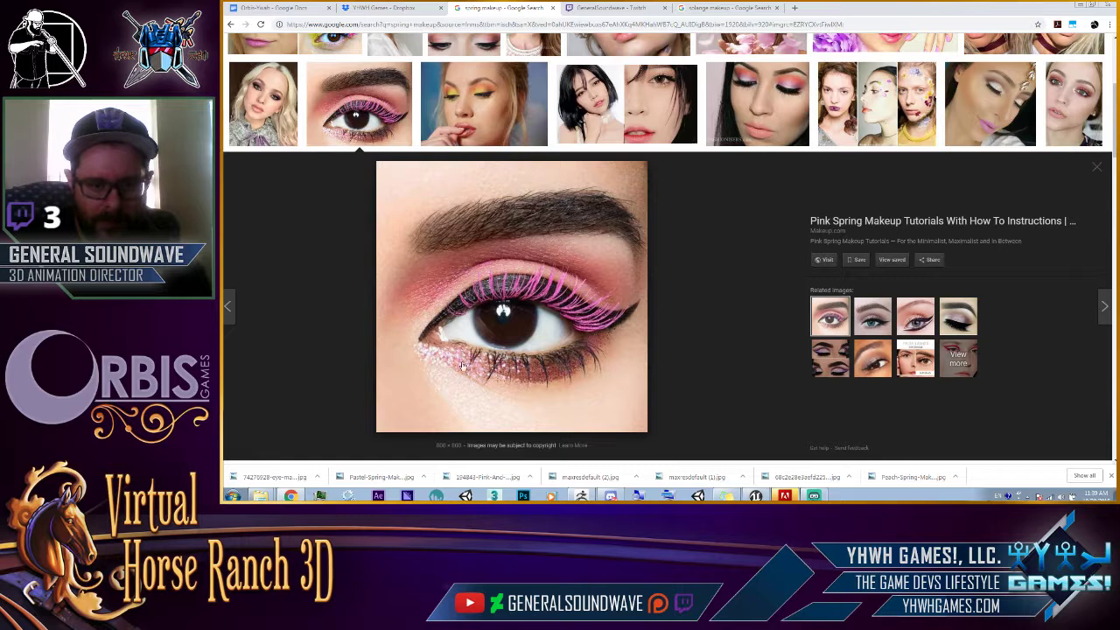
# Compare the pink eye-makeup reference with a close-up of the ZBrush head's eyes.
pyautogui.hotkey('alt', 'Tab')
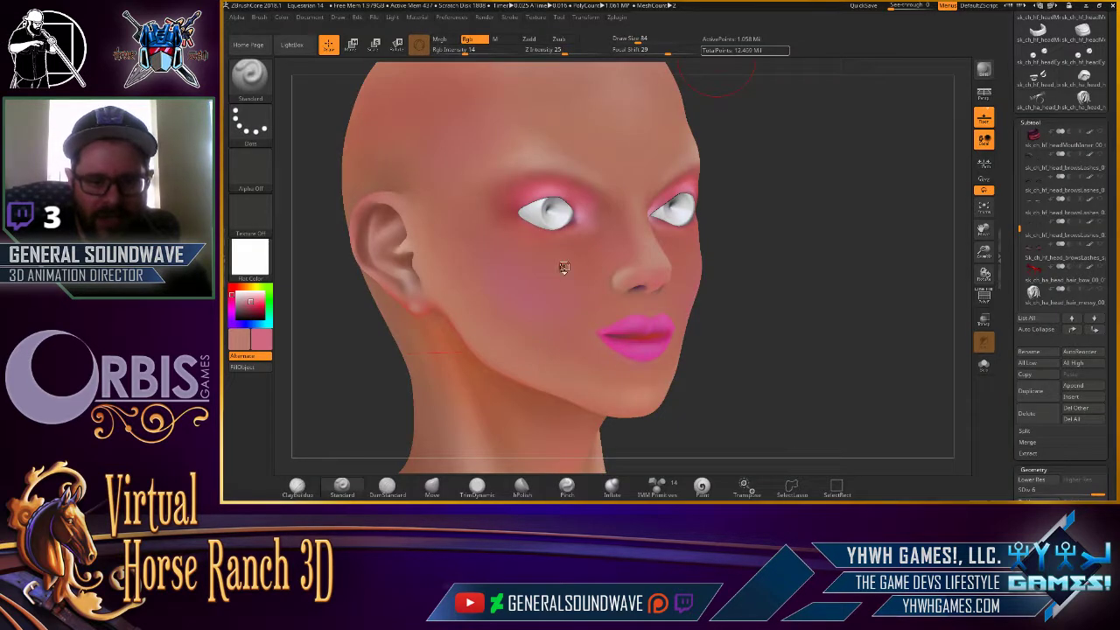
pyautogui.moveTo(735, 197)
pyautogui.mouseDown()
pyautogui.moveTo(700, 210)
pyautogui.moveTo(726, 262)
pyautogui.moveTo(698, 312)
pyautogui.moveTo(663, 306)
pyautogui.mouseUp()
pyautogui.hotkey('alt', 'Tab')
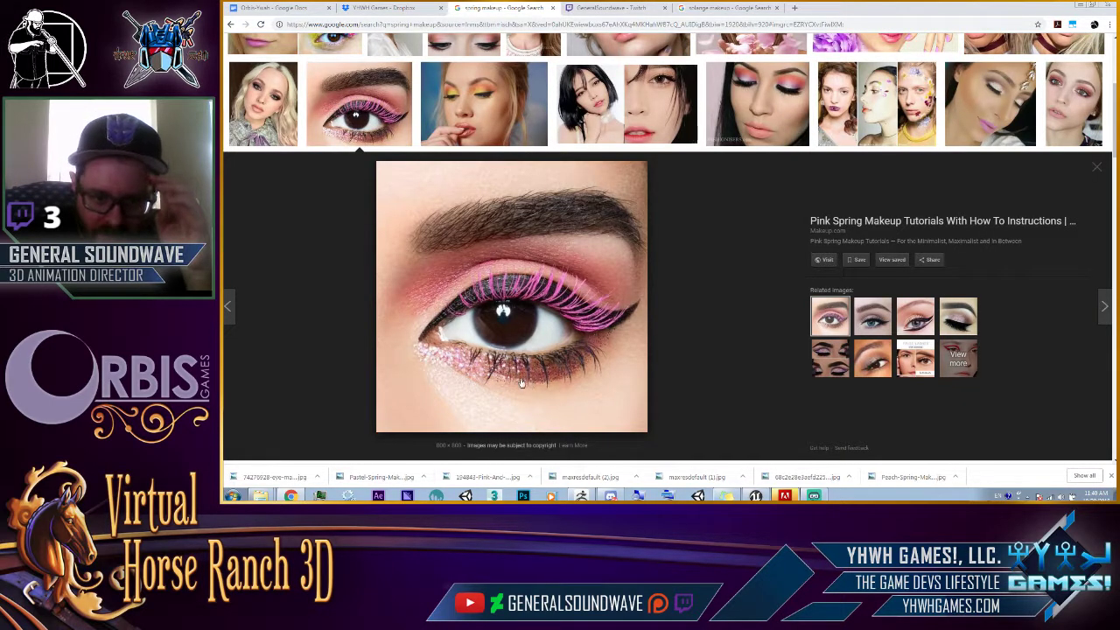
pyautogui.hotkey('alt', 'Tab')
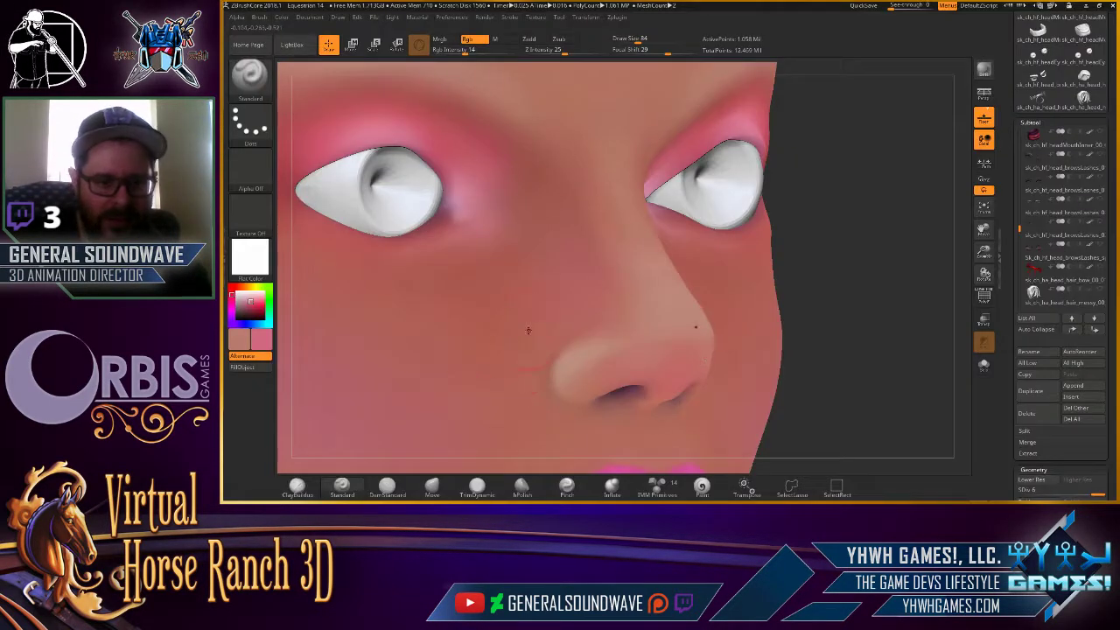
# Sample the magenta lip colour, darken it to a deep shade, and reselect the head at the eyes.
pyautogui.keyDown('alt'); pyautogui.moveTo(813, 204); pyautogui.dragTo(843, 70); pyautogui.keyUp('alt')
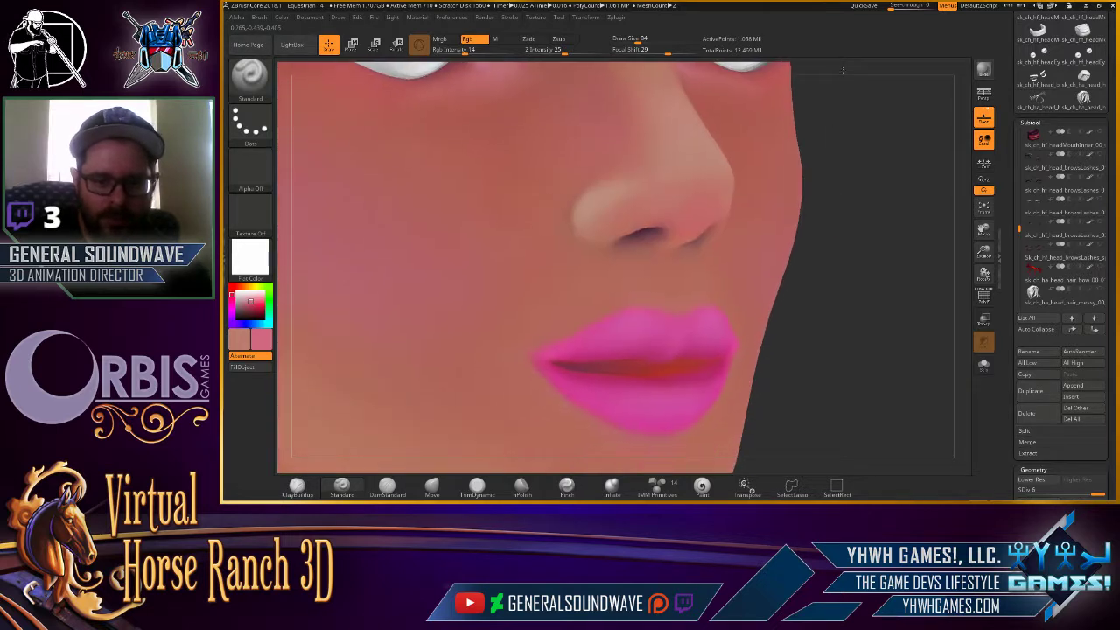
pyautogui.moveTo(252, 306); pyautogui.dragTo(629, 386)
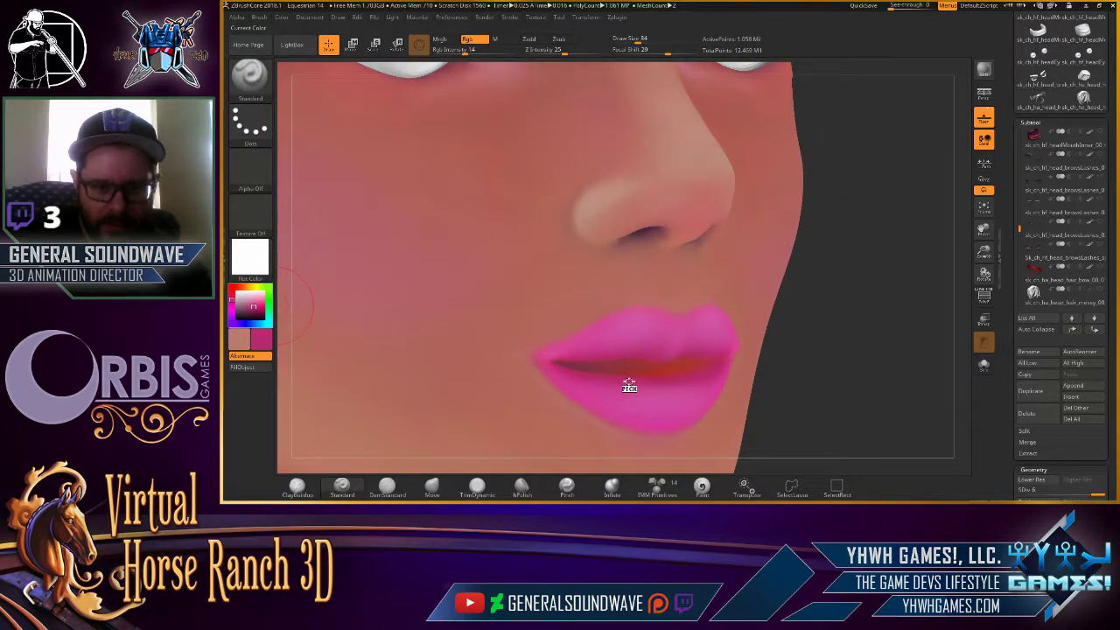
pyautogui.click(252, 306)
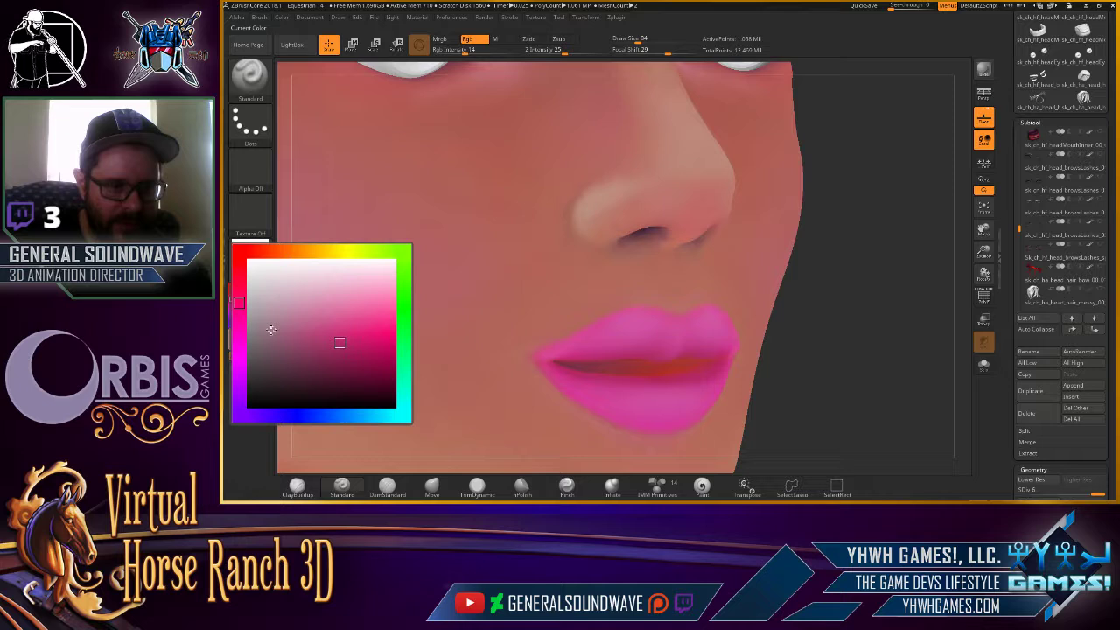
pyautogui.click(396, 382)
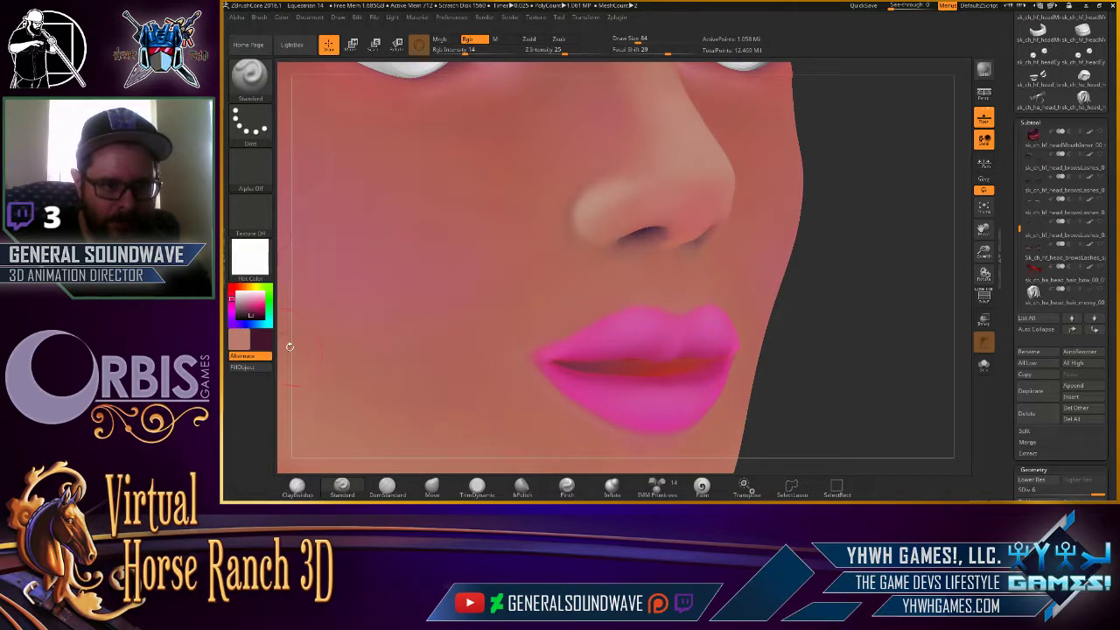
pyautogui.click(267, 329)
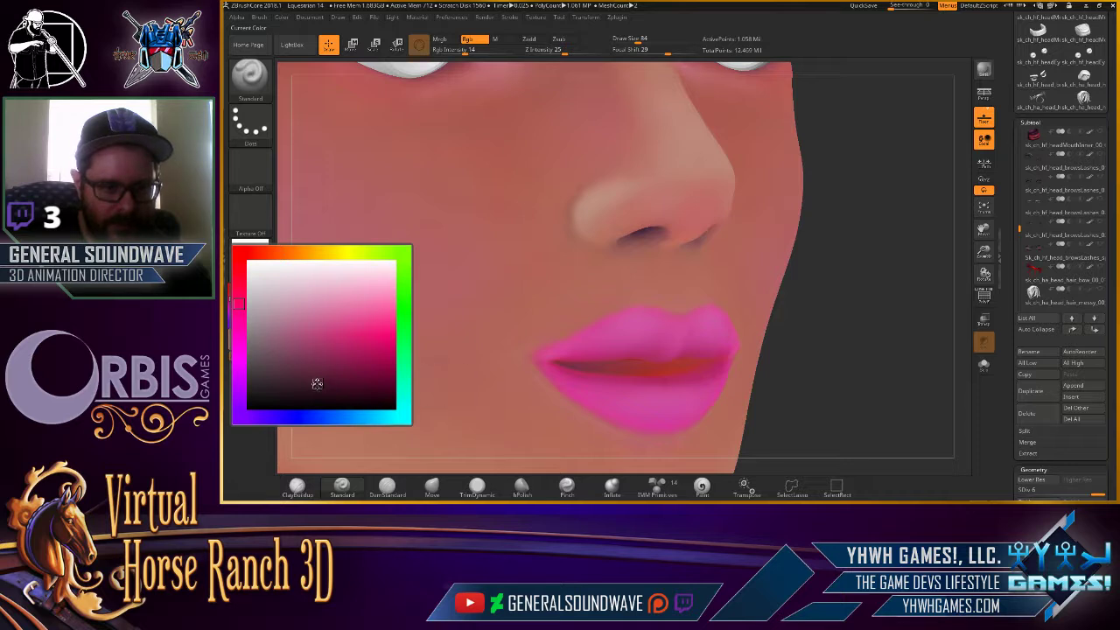
pyautogui.click(387, 313)
pyautogui.keyDown('alt'); pyautogui.moveTo(861, 105); pyautogui.dragTo(971, 145); pyautogui.keyUp('alt')
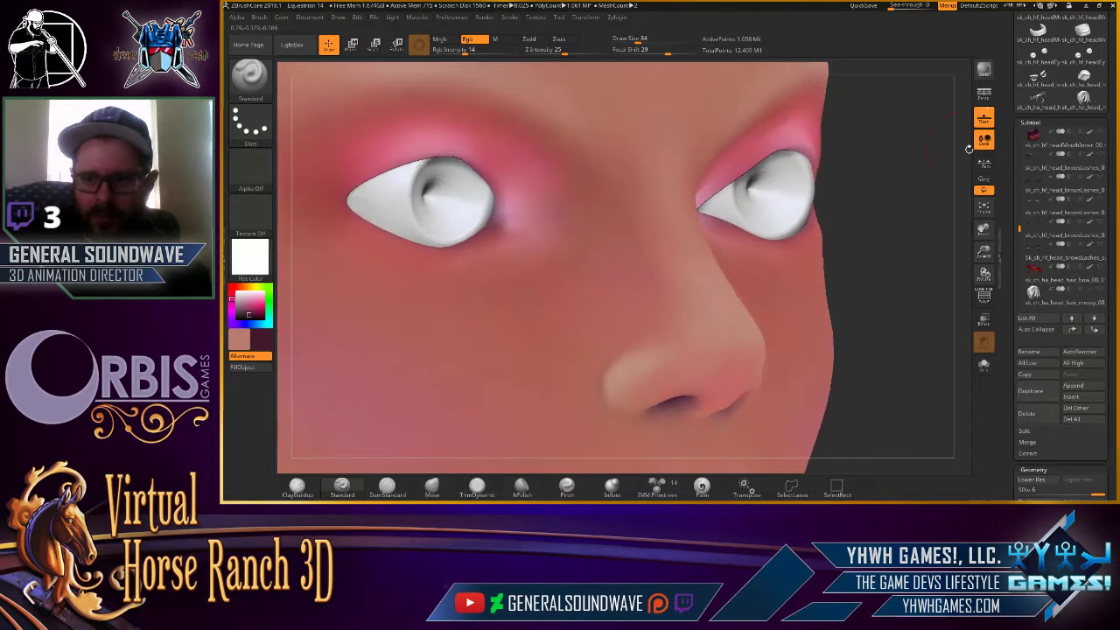
pyautogui.keyDown('alt'); pyautogui.click(788, 259); pyautogui.keyUp('alt')
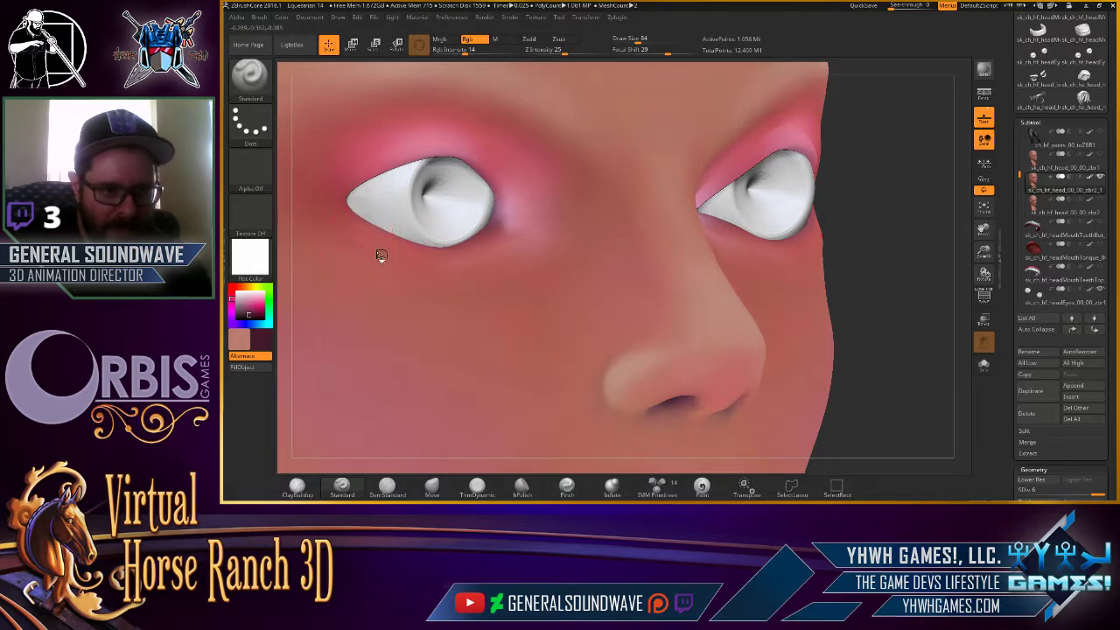
# Paint a subtle dark tone below the eyes, then switch to Shift-smoothing the eyeshadow.
pyautogui.moveTo(349, 245); pyautogui.dragTo(365, 249)
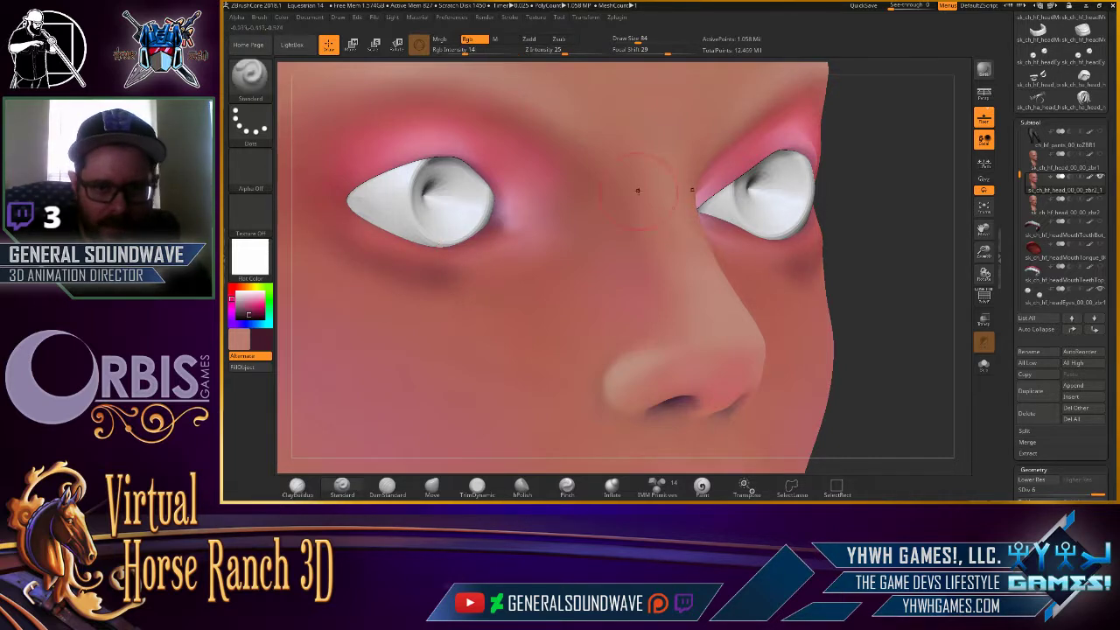
pyautogui.moveTo(637, 190)
pyautogui.mouseDown(button='right')
pyautogui.moveTo(819, 140)
pyautogui.moveTo(788, 143)
pyautogui.mouseUp(button='right')
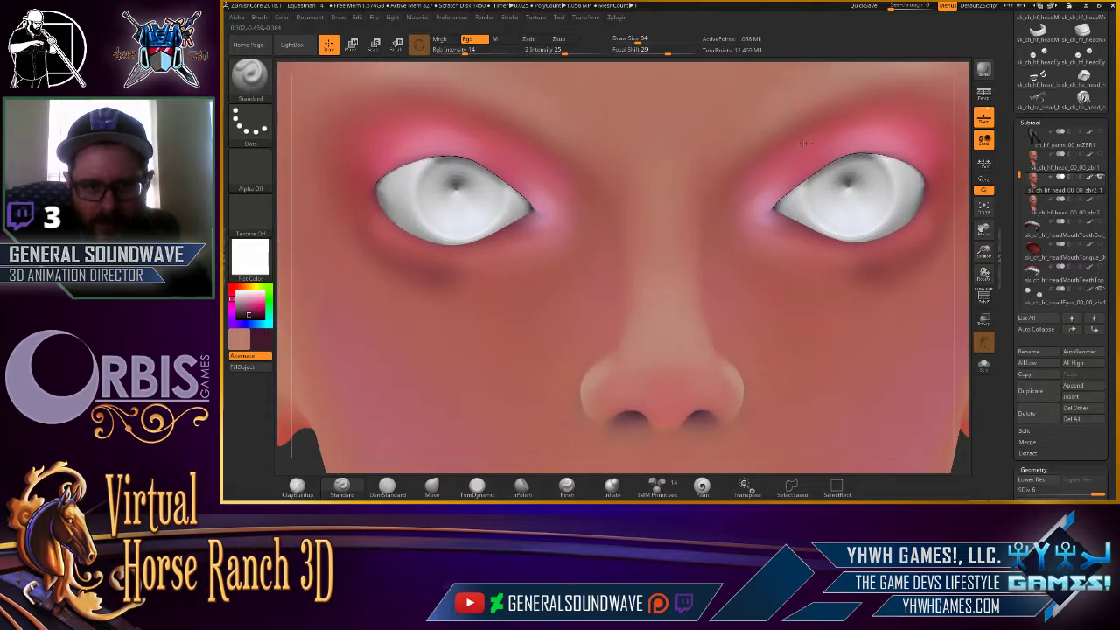
pyautogui.hotkey('alt', 'Tab')
pyautogui.hotkey('alt', 'Tab')
pyautogui.press('ctrl')
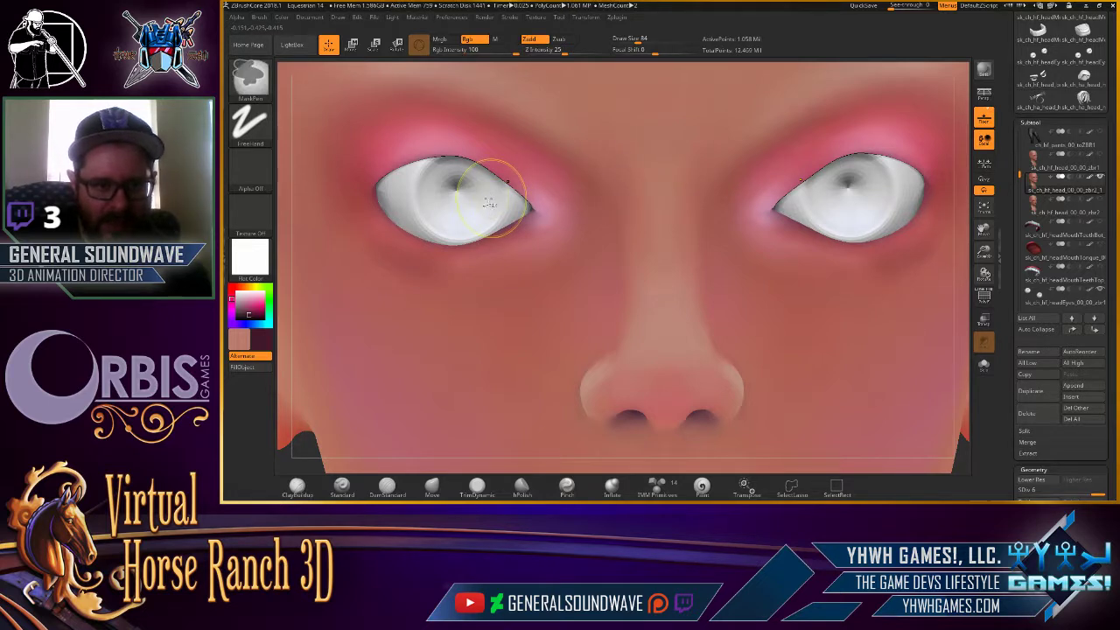
pyautogui.press('ctrl')
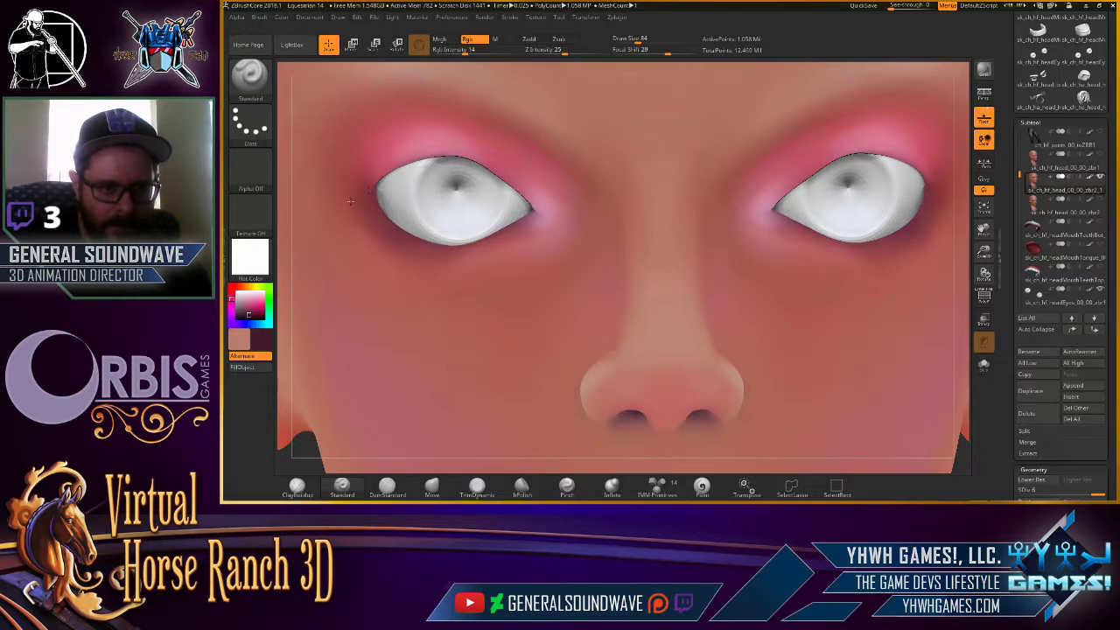
pyautogui.press('shift')
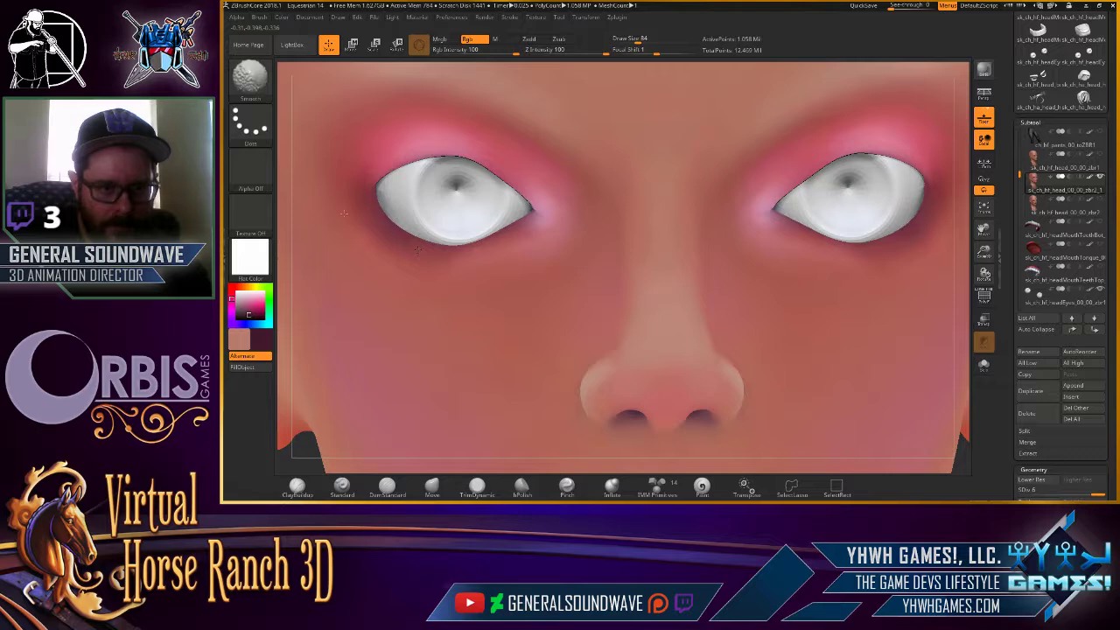
# Shrink the brush and sample a muted rose skin tone (R174 G90 B85) near the eye.
pyautogui.press('f')
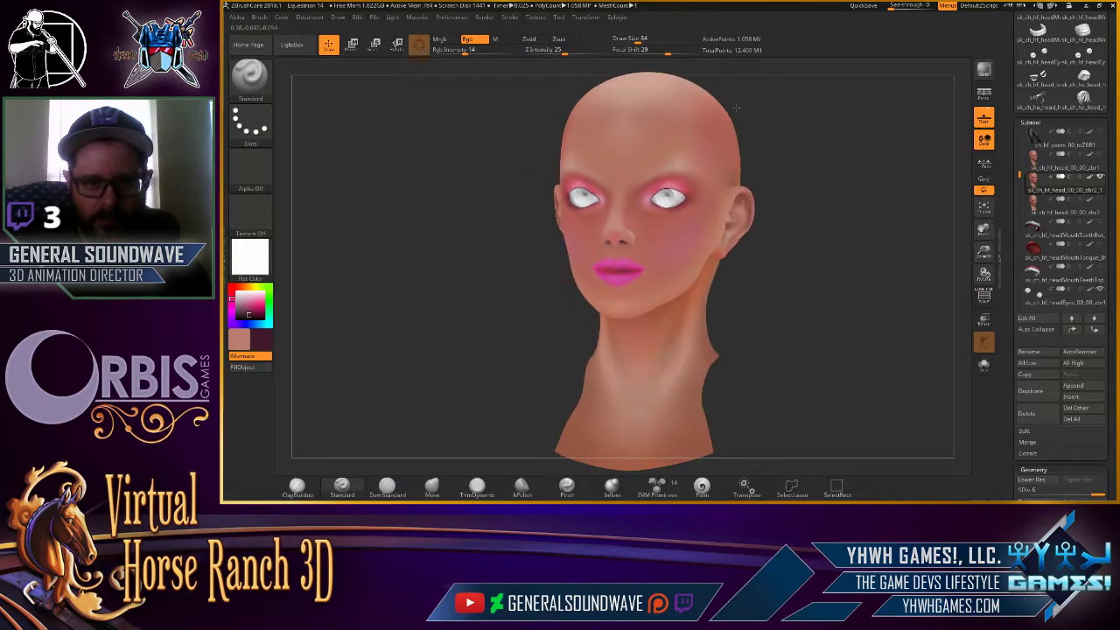
pyautogui.moveTo(736, 107)
pyautogui.mouseDown()
pyautogui.moveTo(956, 101)
pyautogui.moveTo(849, 263)
pyautogui.mouseUp()
pyautogui.press('[')
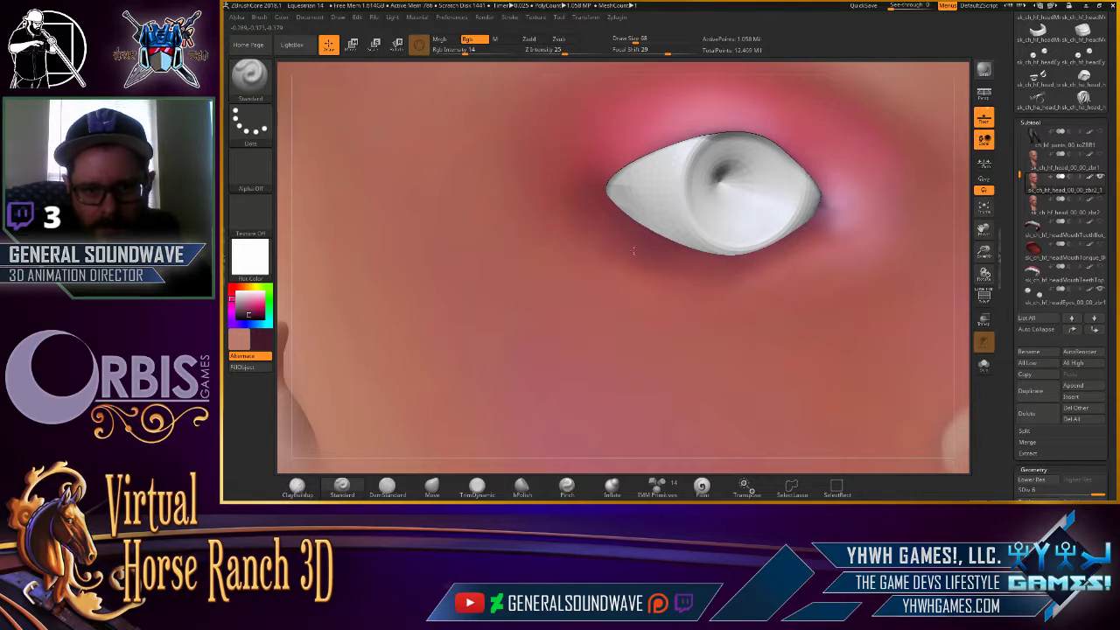
pyautogui.moveTo(248, 306); pyautogui.dragTo(589, 277)
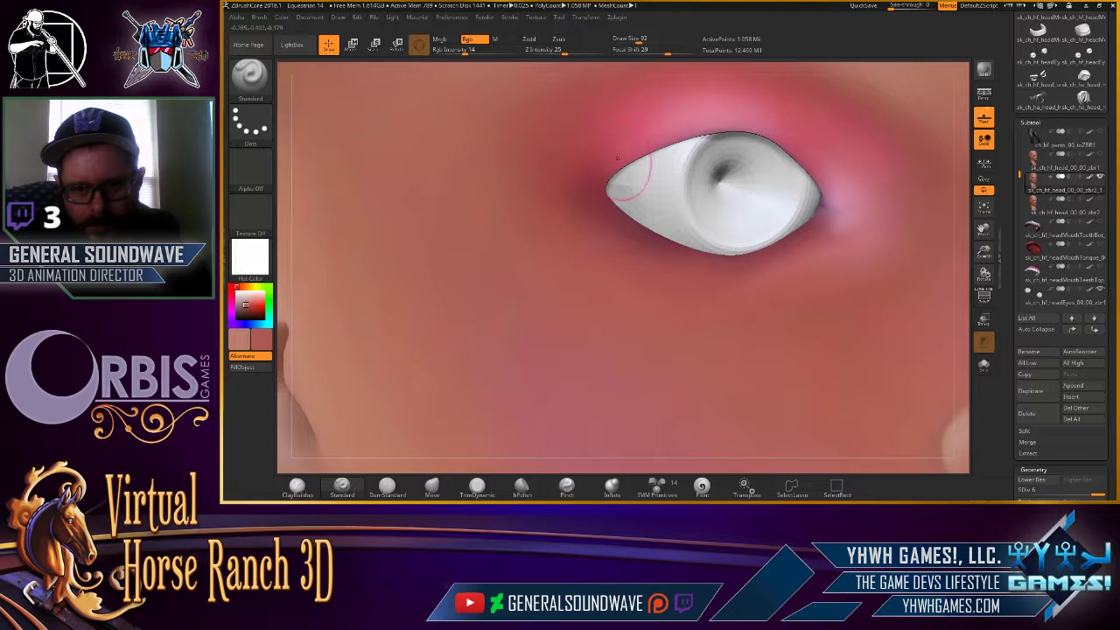
pyautogui.moveTo(957, 172)
pyautogui.mouseDown()
pyautogui.moveTo(938, 188)
pyautogui.moveTo(966, 200)
pyautogui.moveTo(934, 181)
pyautogui.moveTo(960, 169)
pyautogui.moveTo(933, 172)
pyautogui.moveTo(958, 173)
pyautogui.mouseUp()
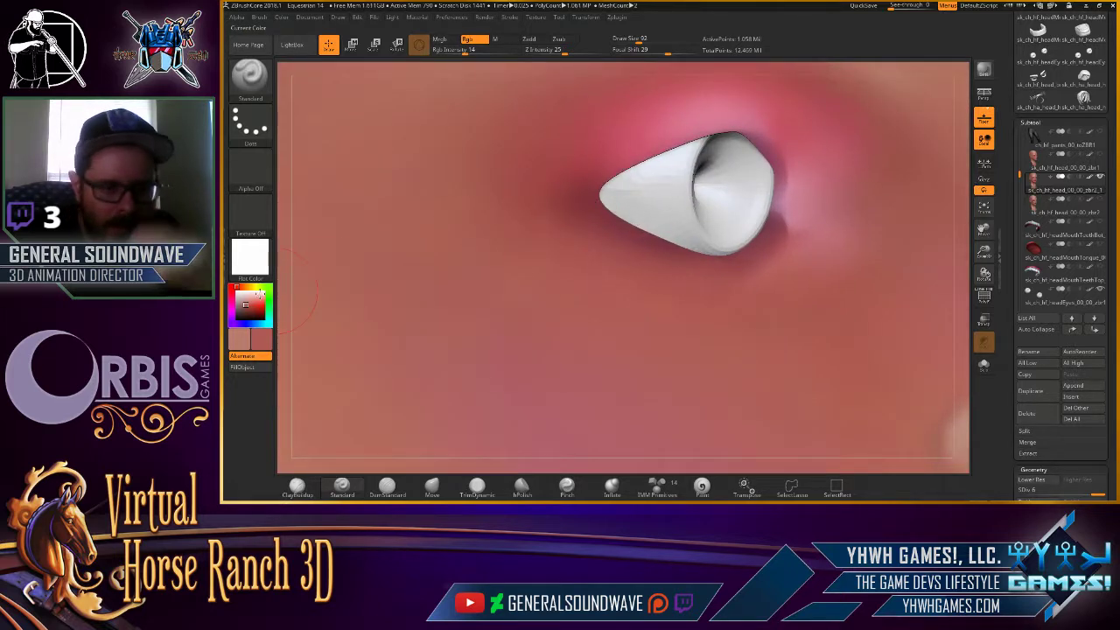
pyautogui.moveTo(249, 304)
pyautogui.mouseDown()
pyautogui.moveTo(375, 264)
pyautogui.moveTo(762, 243)
pyautogui.mouseUp()
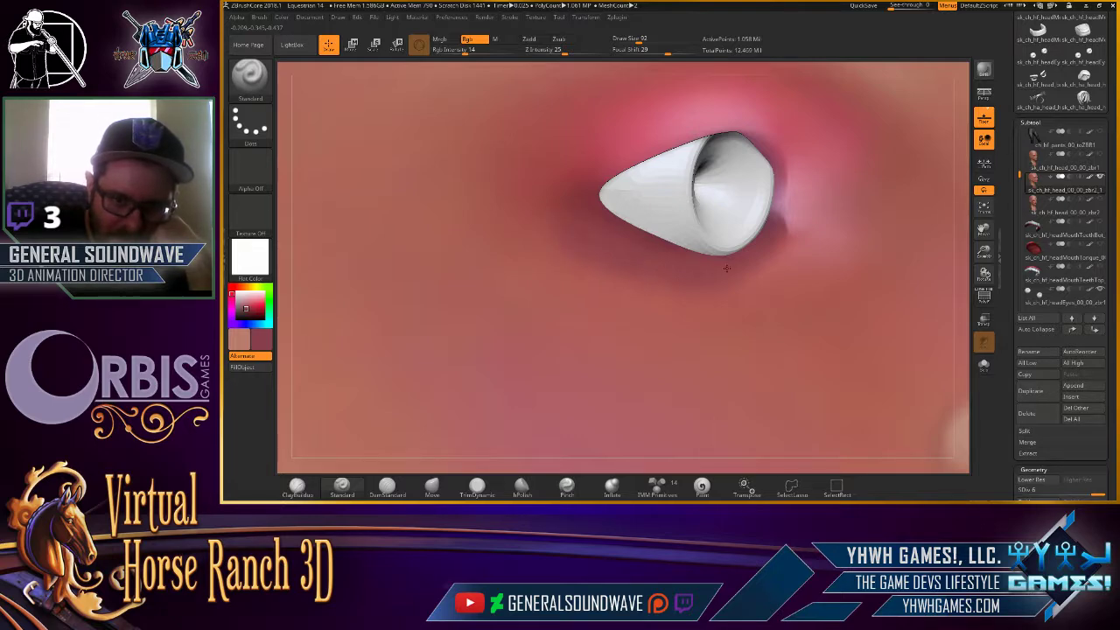
# Paint skin tone over the lower front of the eye while orbiting around it.
pyautogui.moveTo(951, 210); pyautogui.dragTo(740, 271, button='right')
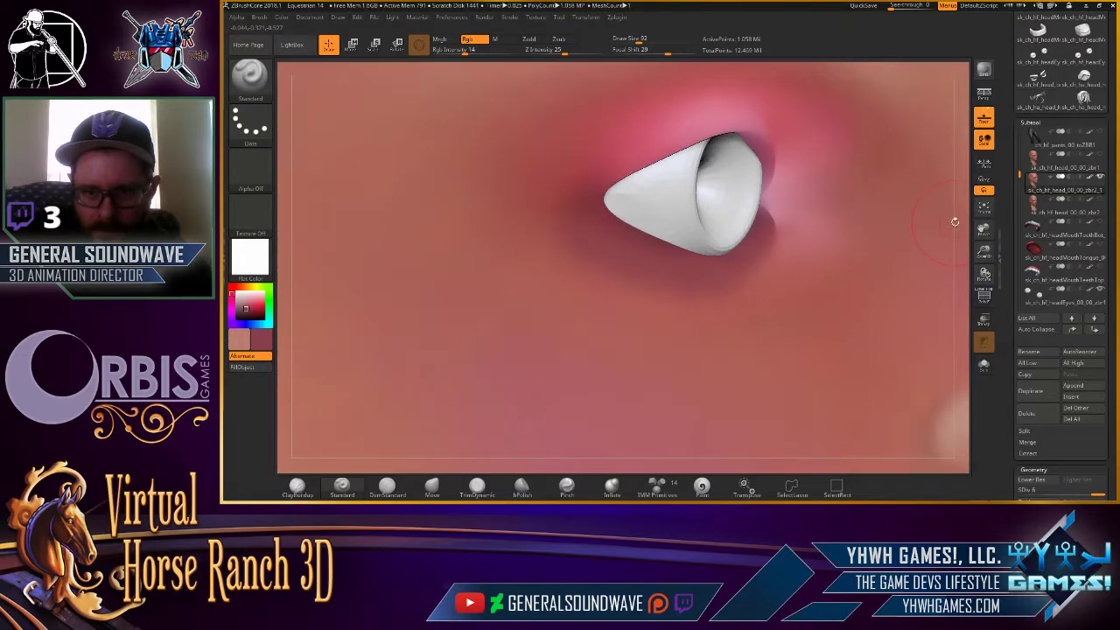
pyautogui.moveTo(955, 222)
pyautogui.mouseDown(button='right')
pyautogui.moveTo(931, 215)
pyautogui.moveTo(976, 217)
pyautogui.moveTo(947, 210)
pyautogui.moveTo(930, 225)
pyautogui.moveTo(940, 149)
pyautogui.moveTo(942, 228)
pyautogui.moveTo(965, 207)
pyautogui.moveTo(942, 201)
pyautogui.mouseUp(button='right')
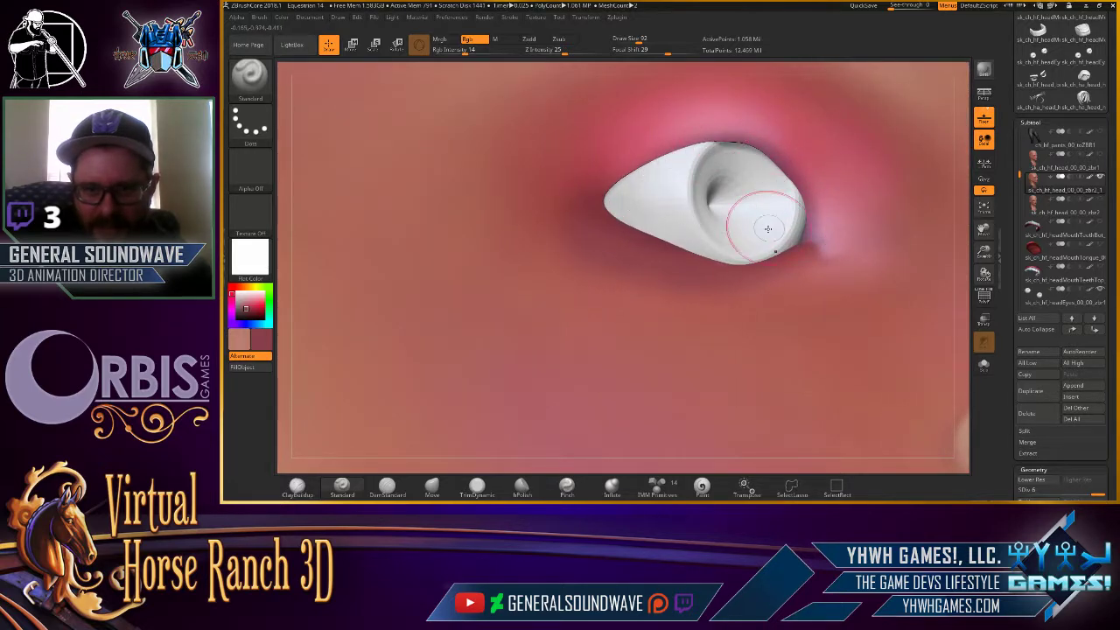
pyautogui.moveTo(768, 229); pyautogui.dragTo(623, 212)
pyautogui.moveTo(953, 168)
pyautogui.mouseDown(button='right')
pyautogui.moveTo(936, 193)
pyautogui.moveTo(960, 207)
pyautogui.moveTo(963, 196)
pyautogui.mouseUp(button='right')
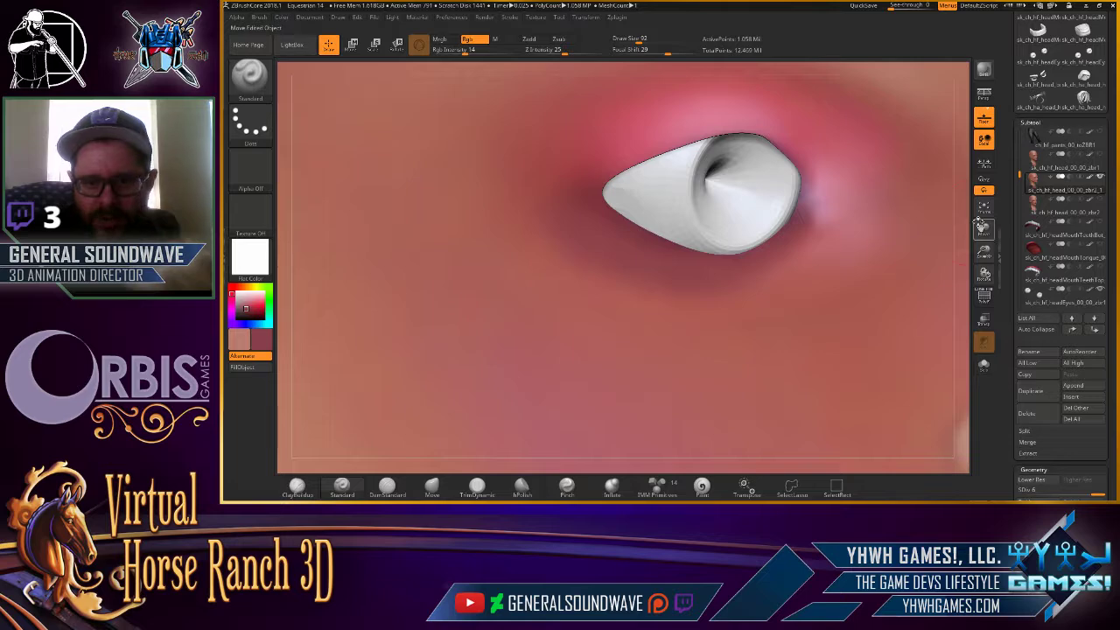
pyautogui.moveTo(982, 225)
pyautogui.mouseDown(button='right')
pyautogui.moveTo(936, 223)
pyautogui.moveTo(963, 224)
pyautogui.mouseUp(button='right')
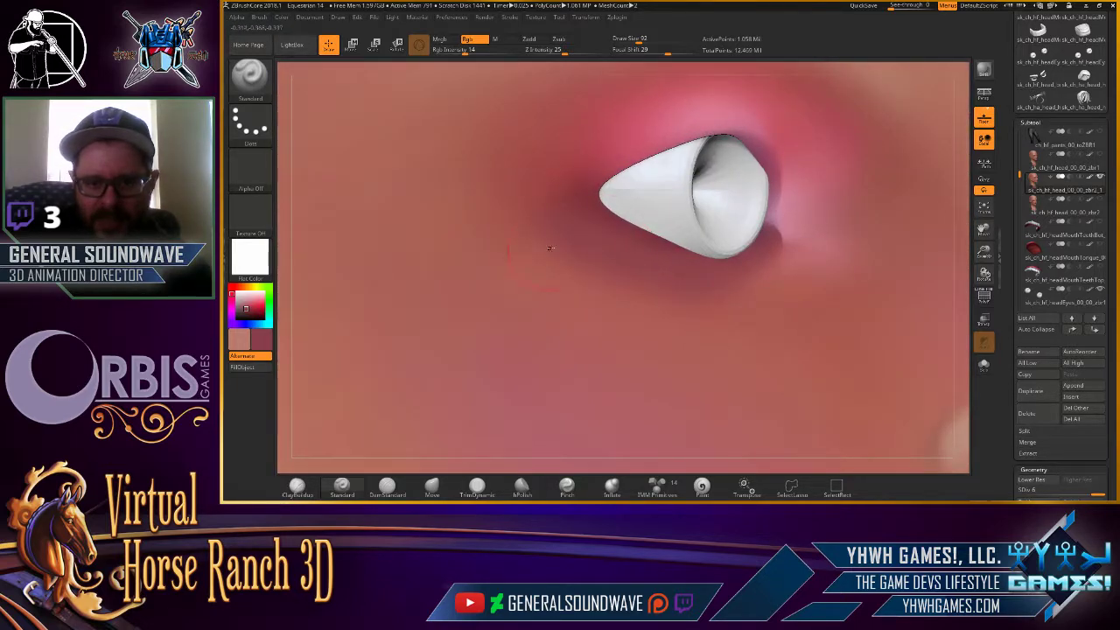
pyautogui.moveTo(948, 219)
pyautogui.mouseDown(button='right')
pyautogui.moveTo(938, 218)
pyautogui.moveTo(950, 227)
pyautogui.mouseUp(button='right')
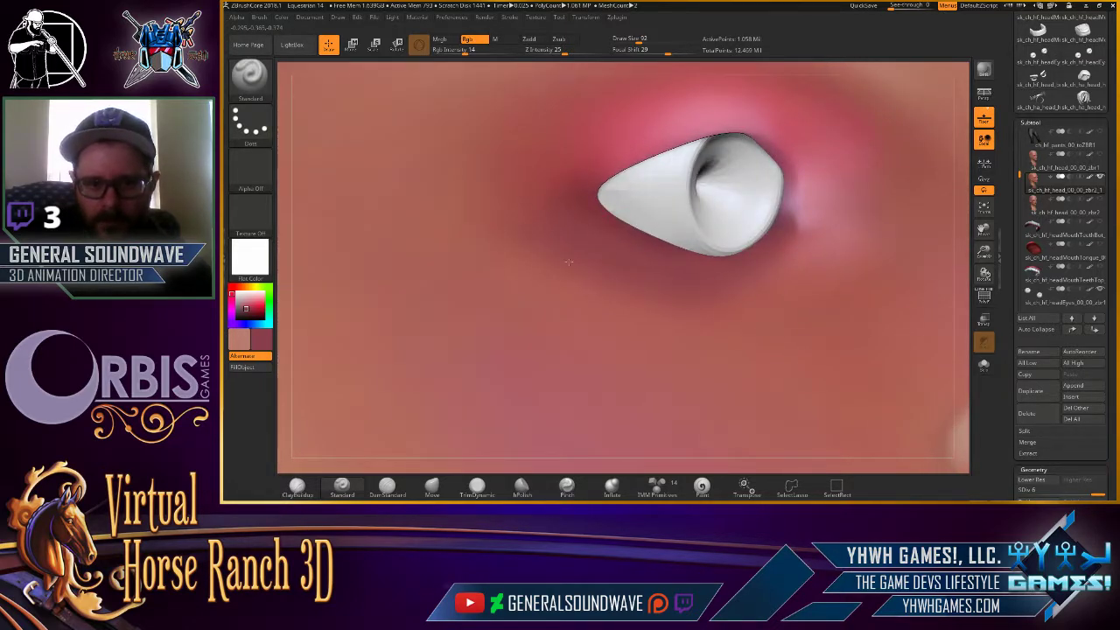
pyautogui.moveTo(961, 233); pyautogui.dragTo(714, 272, button='right')
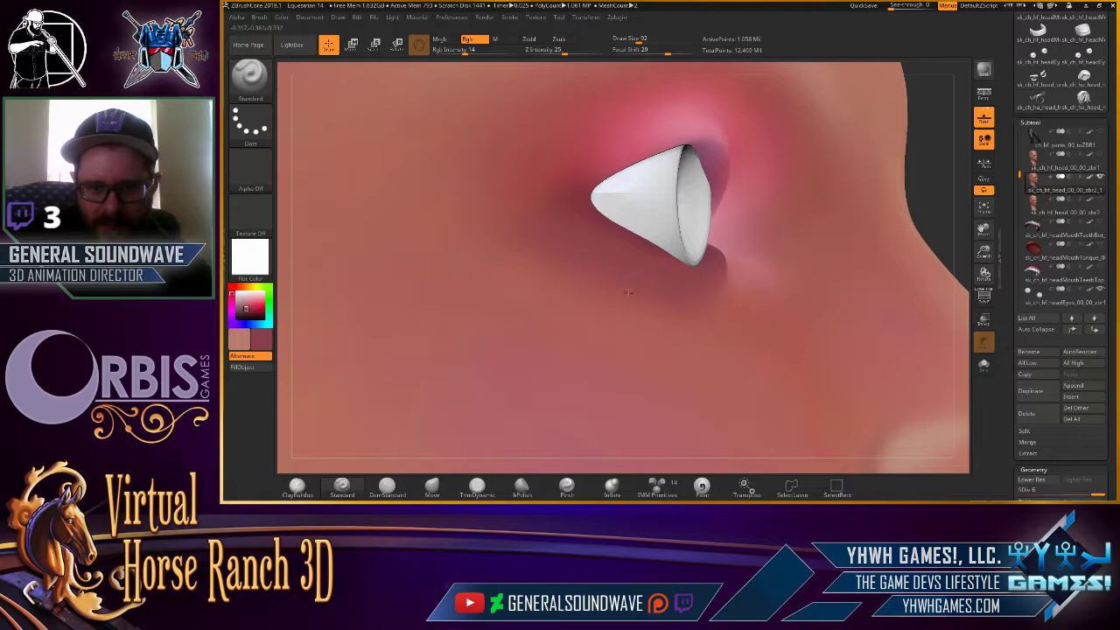
# Sample skin colour and paint the temple near the ear, then reframe the head front-on.
pyautogui.moveTo(658, 301)
pyautogui.keyDown('alt'); pyautogui.mouseDown(button='right')
pyautogui.moveTo(604, 228)
pyautogui.moveTo(568, 203)
pyautogui.mouseUp(button='right'); pyautogui.keyUp('alt')
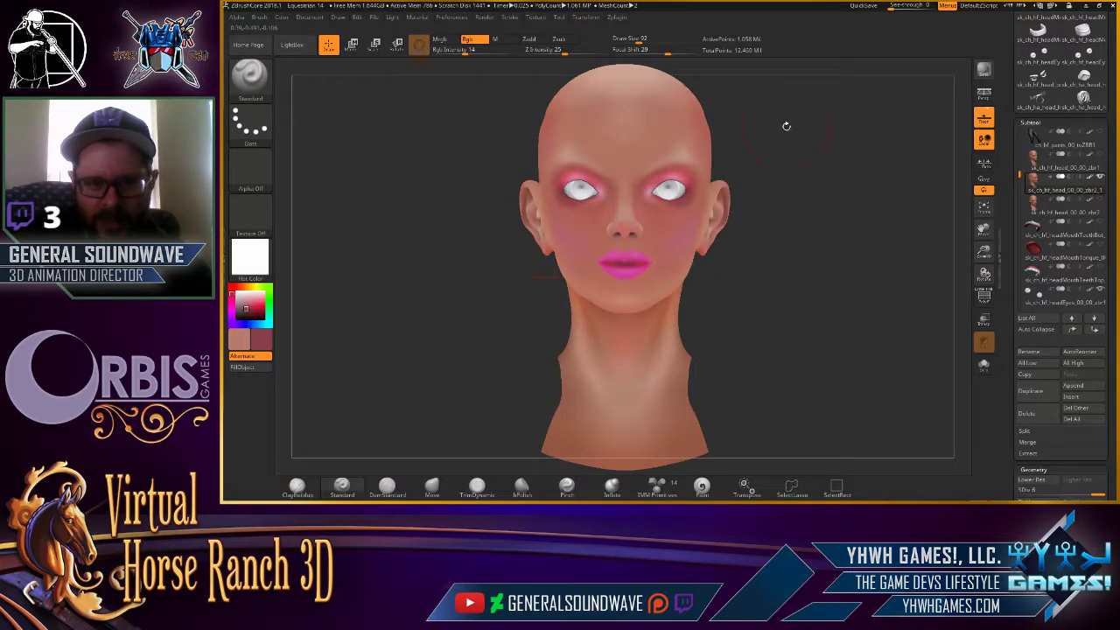
pyautogui.keyDown('alt'); pyautogui.moveTo(786, 126); pyautogui.dragTo(770, 263, button='right'); pyautogui.keyUp('alt')
pyautogui.keyDown('alt'); pyautogui.moveTo(320, 306); pyautogui.dragTo(466, 473, button='right'); pyautogui.keyUp('alt')
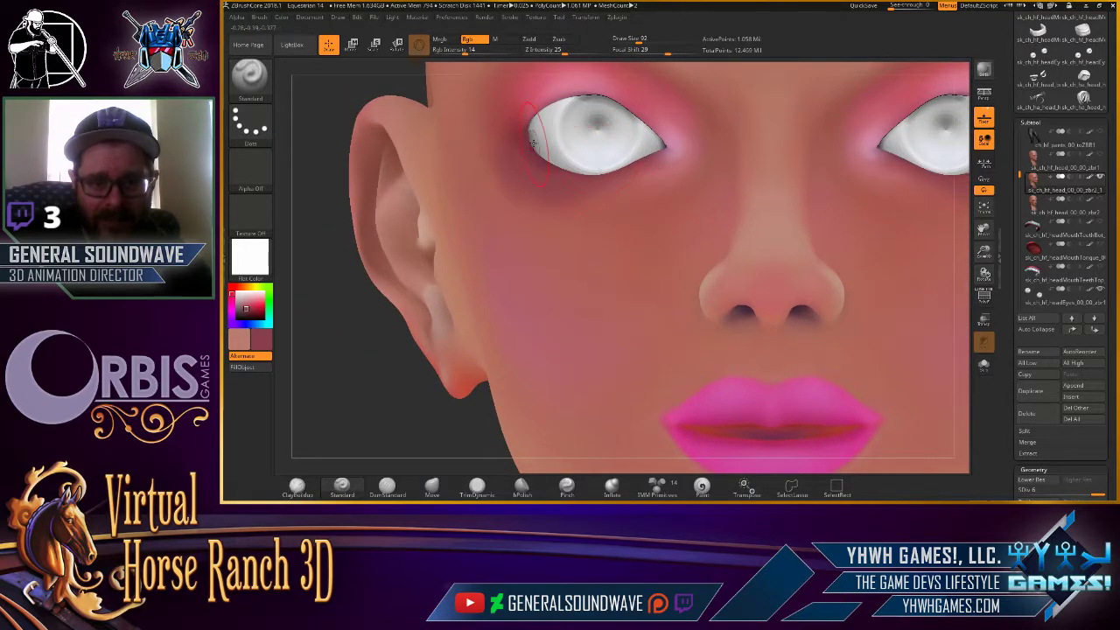
pyautogui.moveTo(407, 320); pyautogui.dragTo(740, 192, button='right')
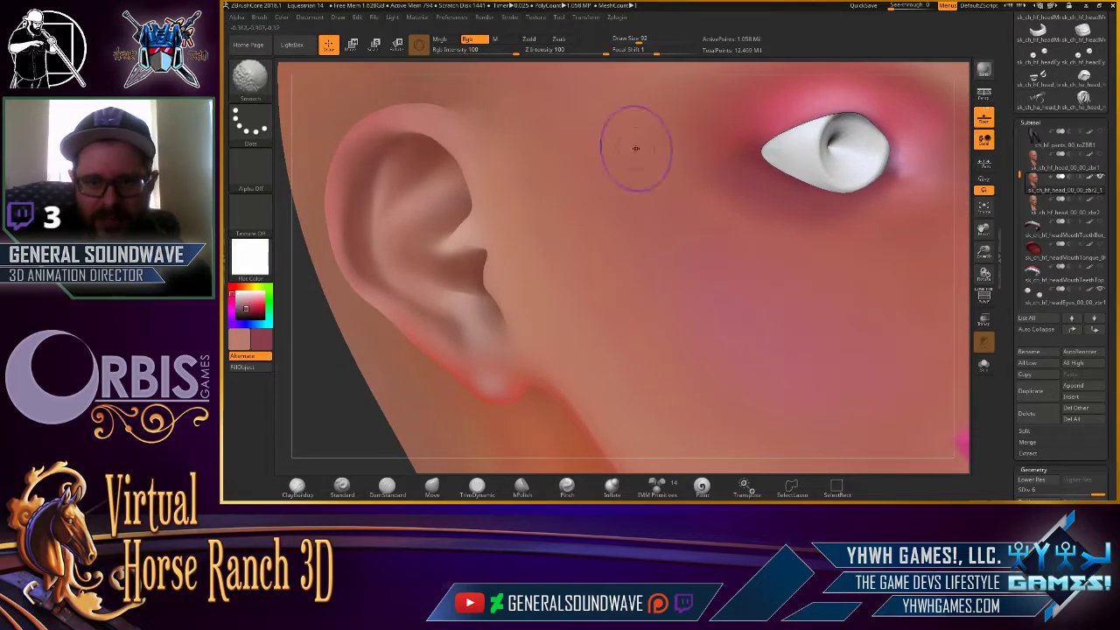
pyautogui.moveTo(246, 306); pyautogui.dragTo(712, 222)
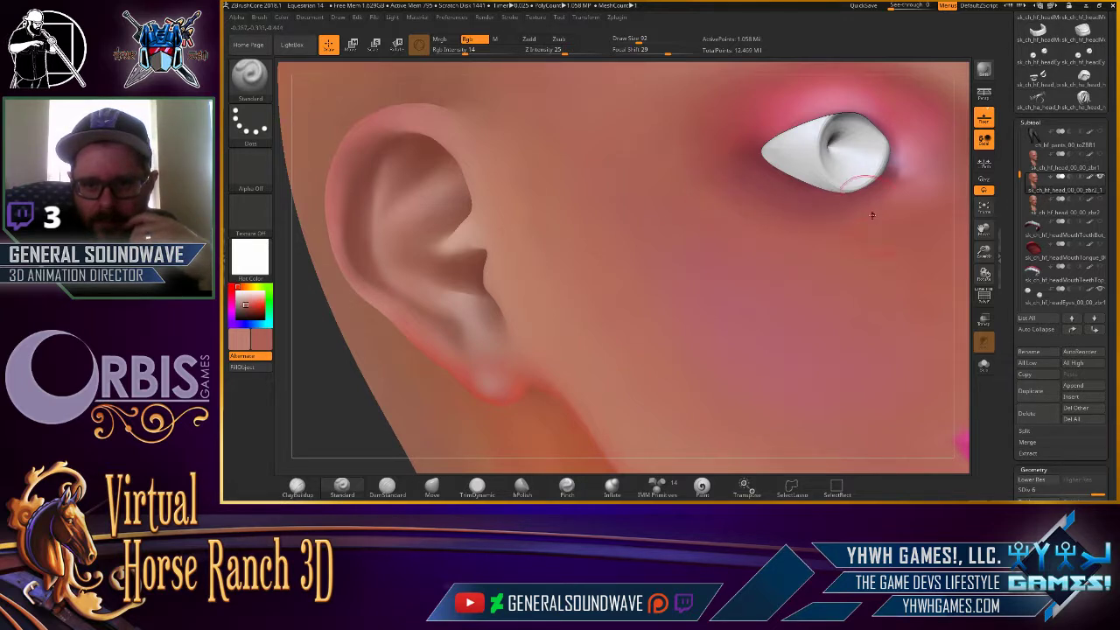
pyautogui.press('f')
pyautogui.moveTo(838, 150); pyautogui.dragTo(630, 273)
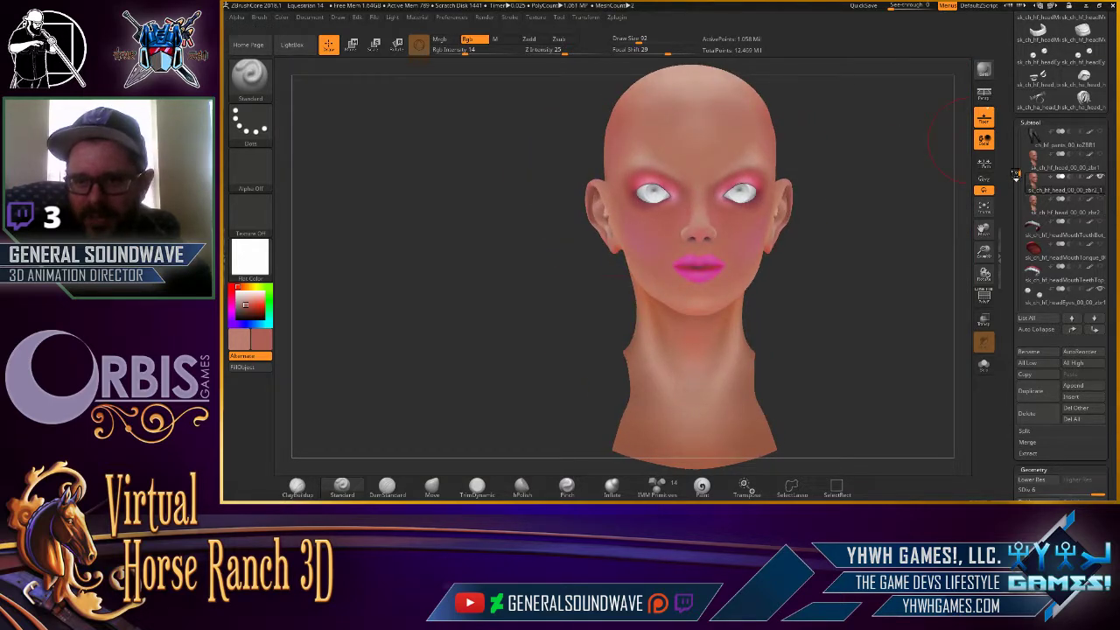
pyautogui.scroll(2, 1059, 175)
pyautogui.scroll(-3, 1064, 219)
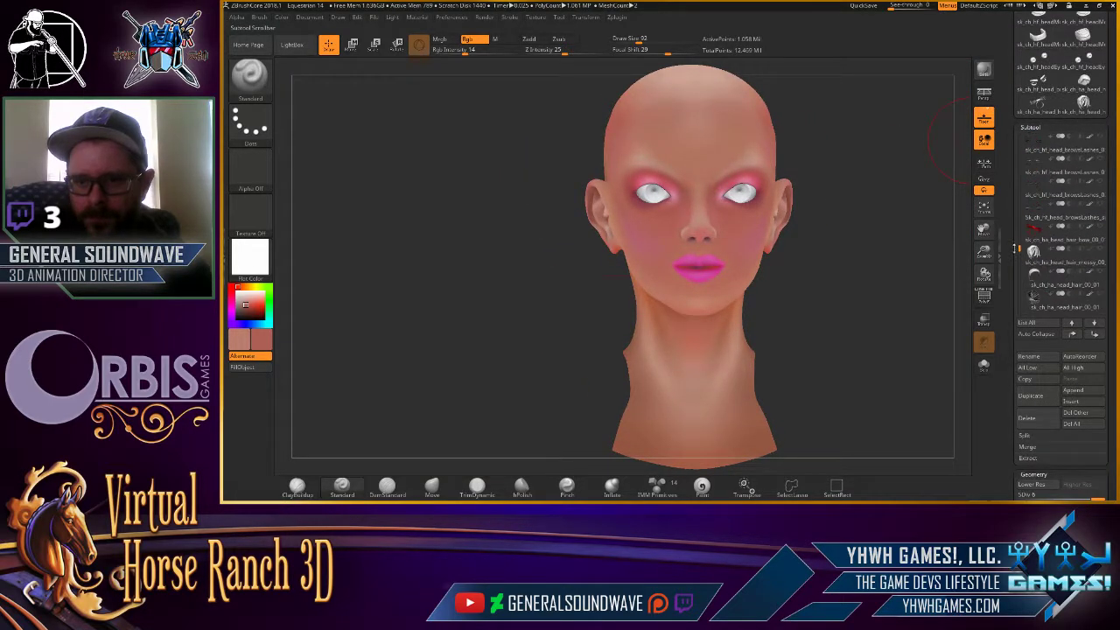
pyautogui.click(1100, 207)
pyautogui.moveTo(893, 210)
pyautogui.mouseDown()
pyautogui.moveTo(872, 223)
pyautogui.moveTo(902, 219)
pyautogui.moveTo(915, 111)
pyautogui.moveTo(791, 185)
pyautogui.mouseUp()
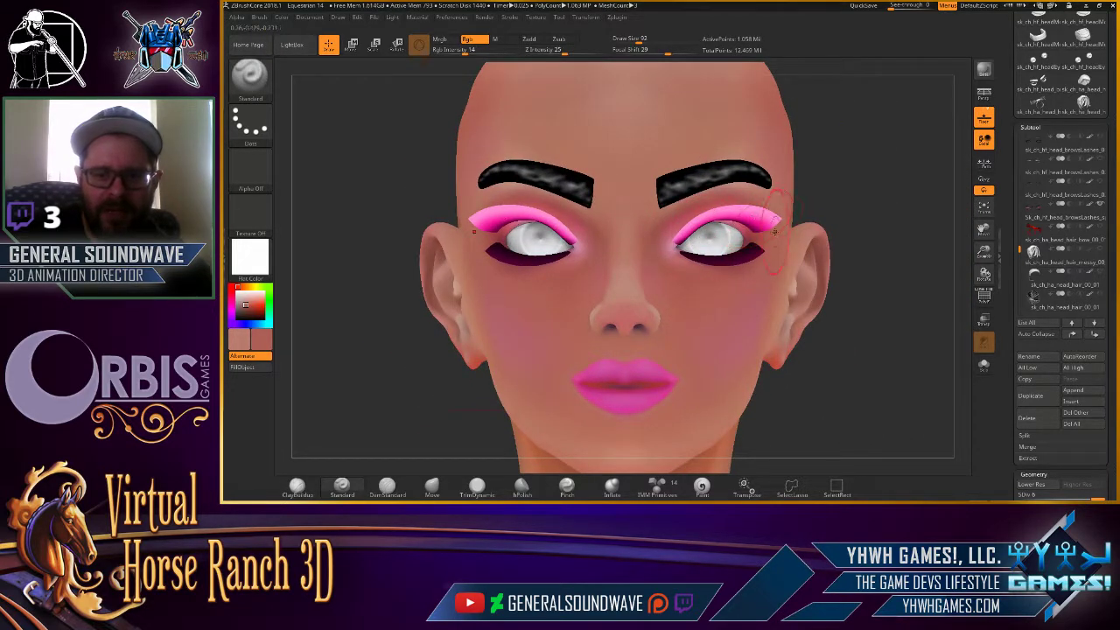
pyautogui.moveTo(884, 146); pyautogui.dragTo(888, 110)
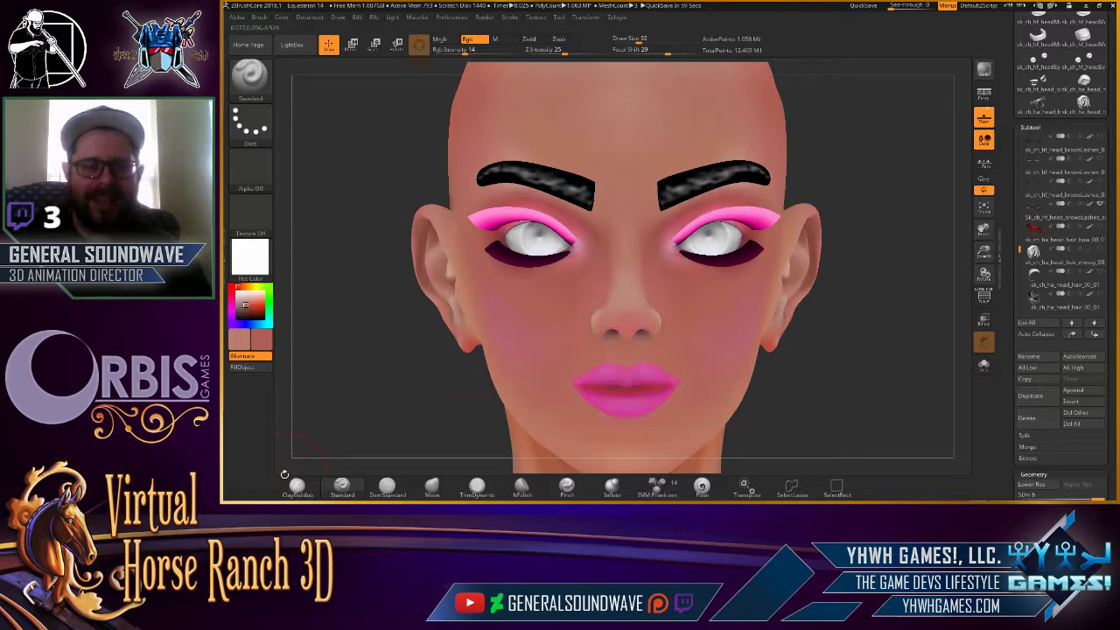
pyautogui.moveTo(284, 475)
pyautogui.mouseDown()
pyautogui.moveTo(926, 115)
pyautogui.moveTo(930, 123)
pyautogui.mouseUp()
pyautogui.moveTo(1019, 249); pyautogui.dragTo(1019, 240)
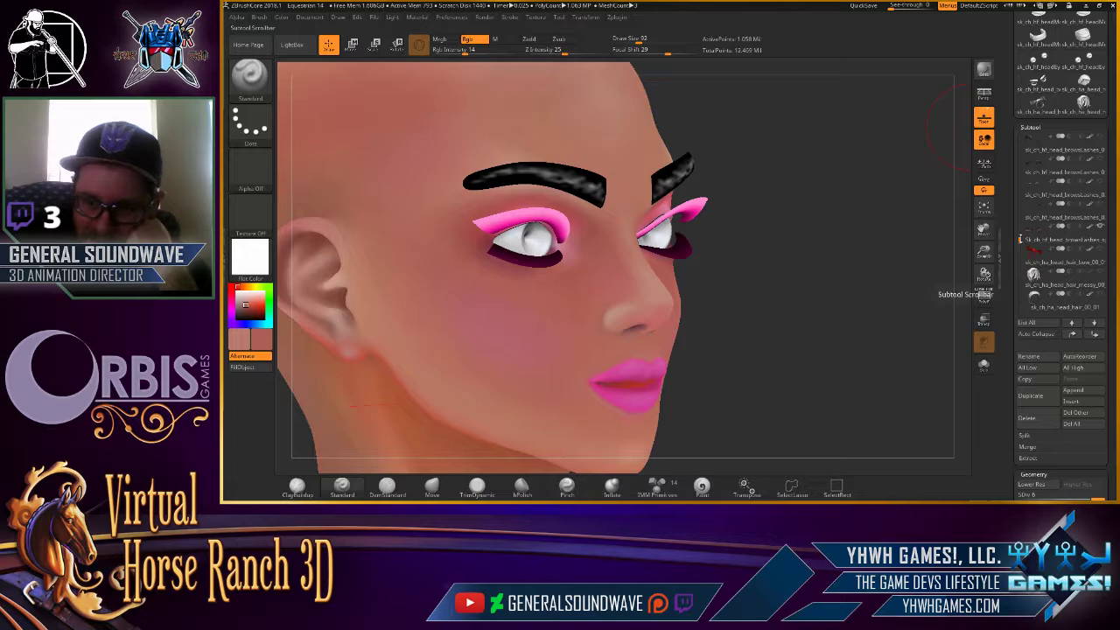
pyautogui.moveTo(928, 175); pyautogui.dragTo(767, 149)
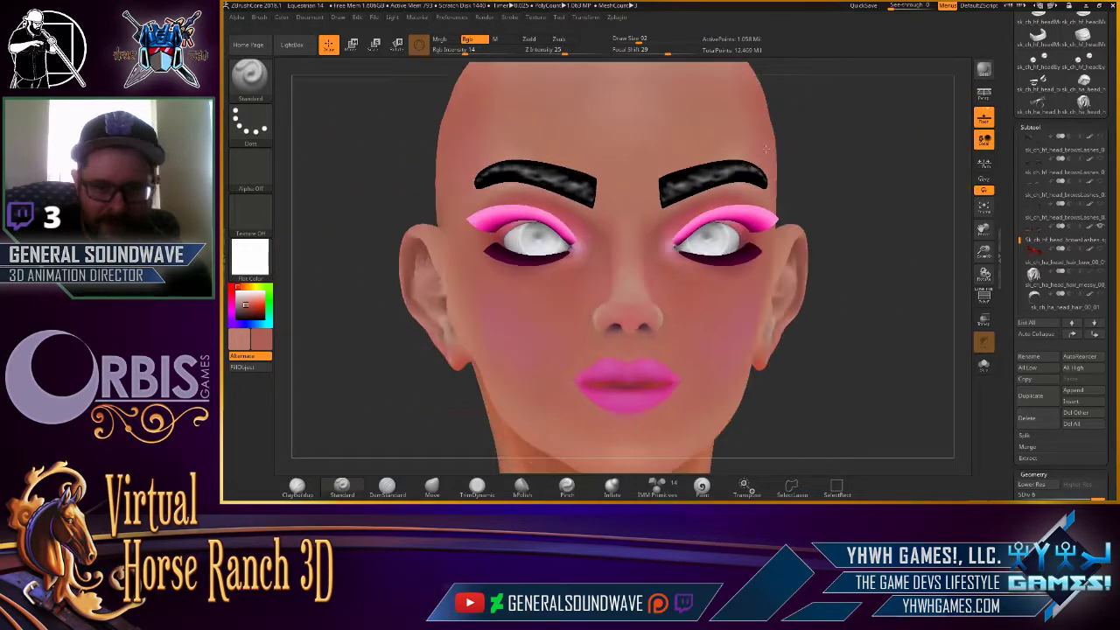
pyautogui.moveTo(1020, 240)
pyautogui.mouseDown()
pyautogui.moveTo(1015, 175)
pyautogui.moveTo(1018, 244)
pyautogui.mouseUp()
pyautogui.click(1098, 224)
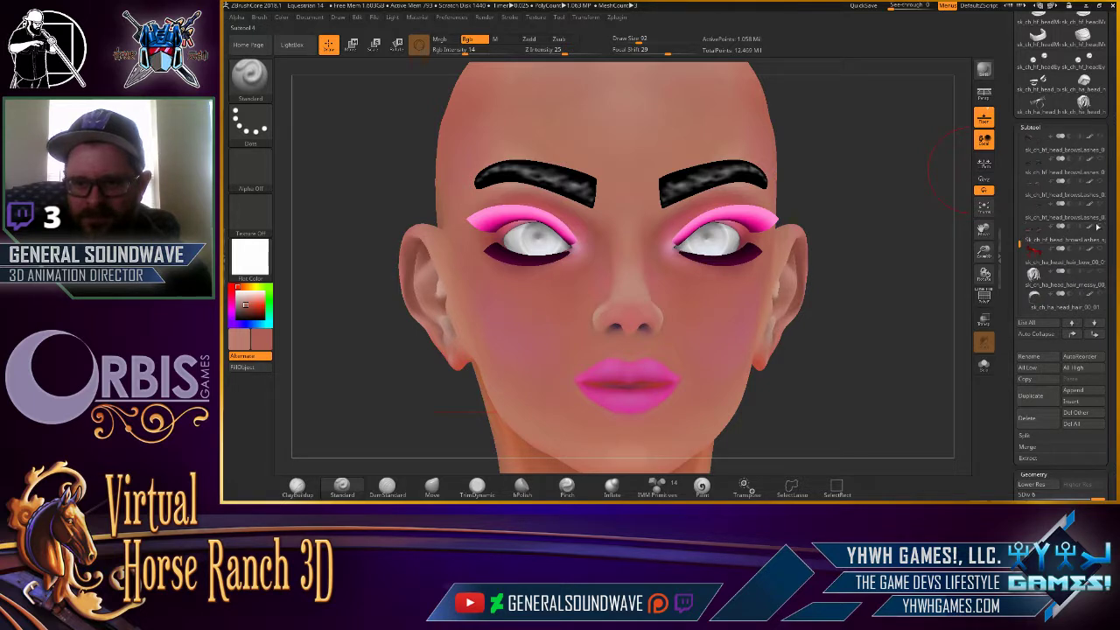
pyautogui.moveTo(945, 210); pyautogui.dragTo(878, 152)
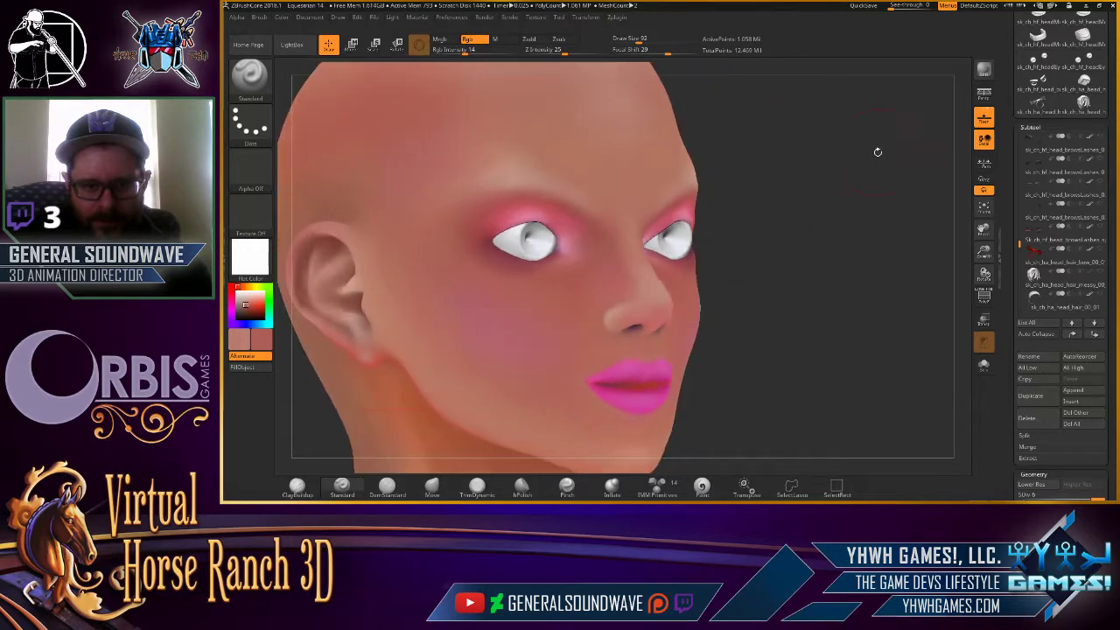
pyautogui.moveTo(805, 149)
pyautogui.mouseDown()
pyautogui.moveTo(851, 116)
pyautogui.moveTo(824, 127)
pyautogui.mouseUp()
pyautogui.moveTo(835, 114); pyautogui.dragTo(832, 114)
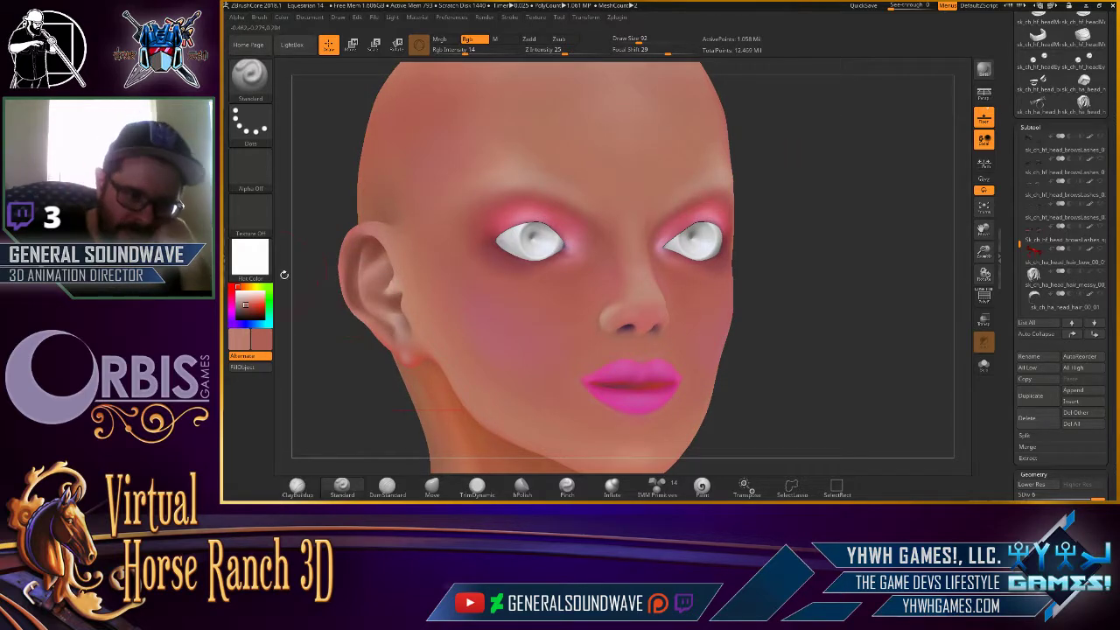
# Apply the PolySkin material to the head and frame it front-on.
pyautogui.click(262, 252)
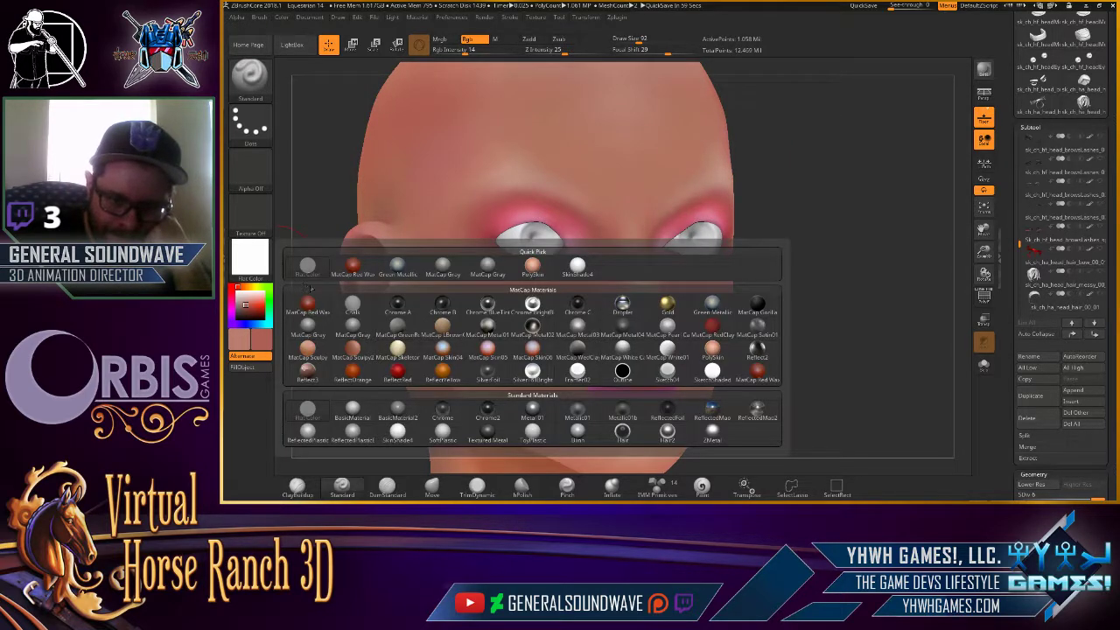
pyautogui.click(530, 264)
pyautogui.moveTo(825, 163)
pyautogui.mouseDown()
pyautogui.moveTo(807, 183)
pyautogui.moveTo(761, 135)
pyautogui.mouseUp()
pyautogui.press('f')
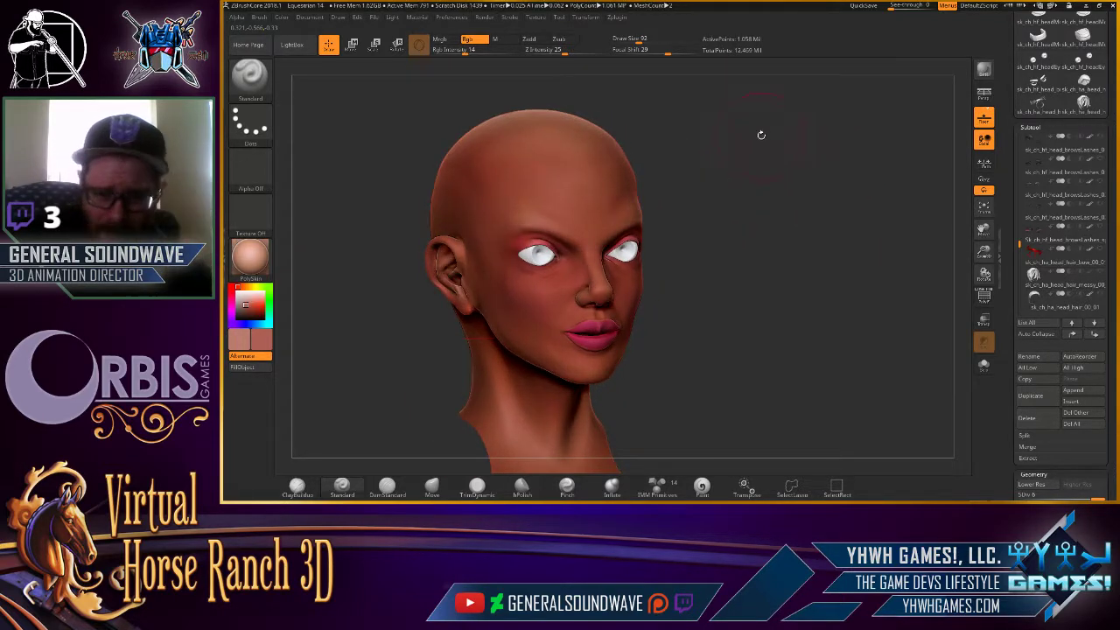
# Turn the PolySkin head between front, left-ear and right-side views to inspect it.
pyautogui.moveTo(735, 175); pyautogui.dragTo(786, 123)
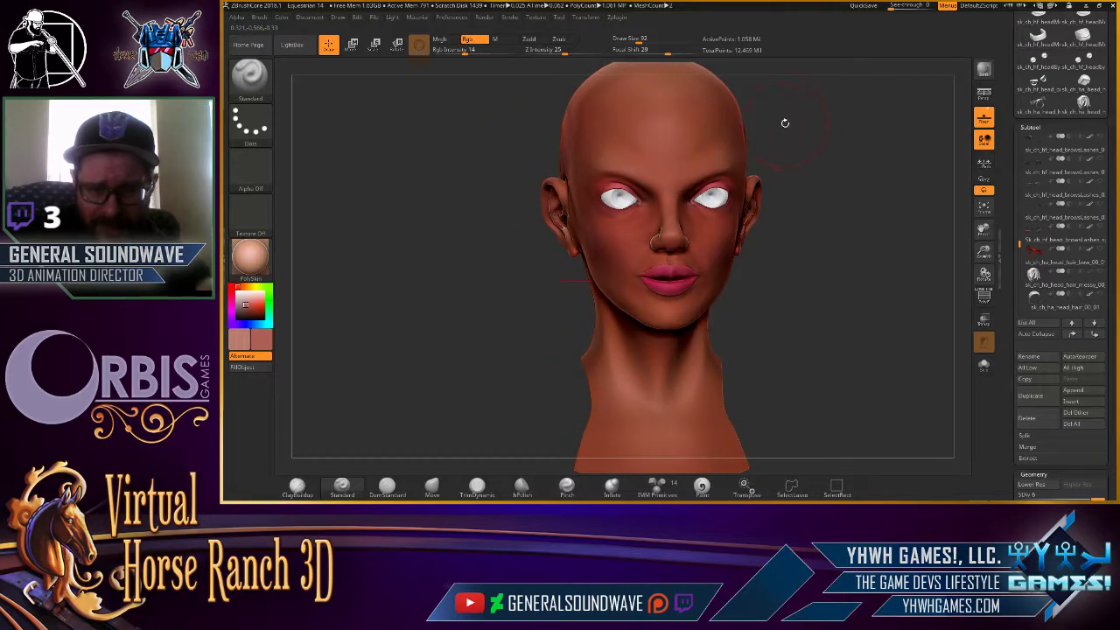
pyautogui.moveTo(759, 80)
pyautogui.mouseDown()
pyautogui.moveTo(808, 93)
pyautogui.moveTo(814, 105)
pyautogui.moveTo(803, 97)
pyautogui.mouseUp()
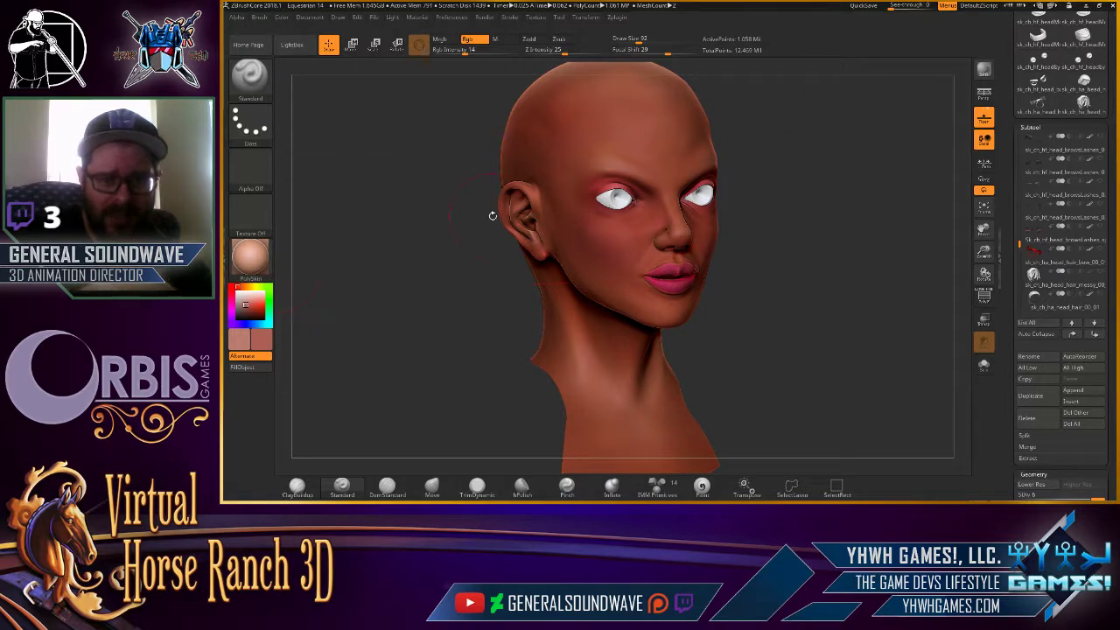
pyautogui.moveTo(459, 267); pyautogui.dragTo(457, 260)
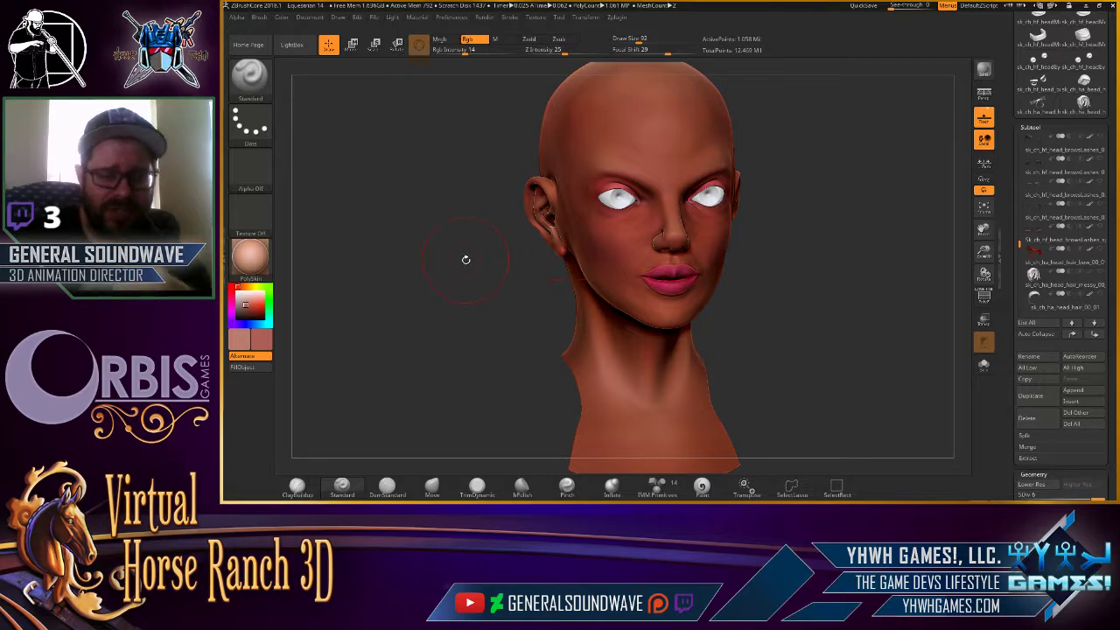
pyautogui.moveTo(484, 275); pyautogui.dragTo(500, 285)
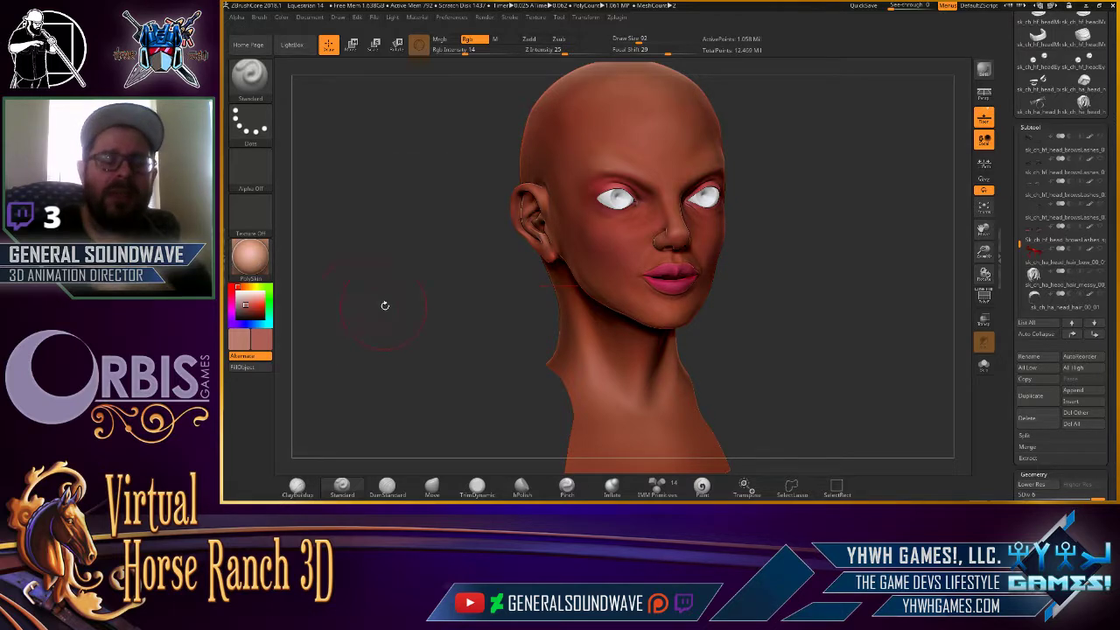
pyautogui.moveTo(382, 307); pyautogui.dragTo(233, 254)
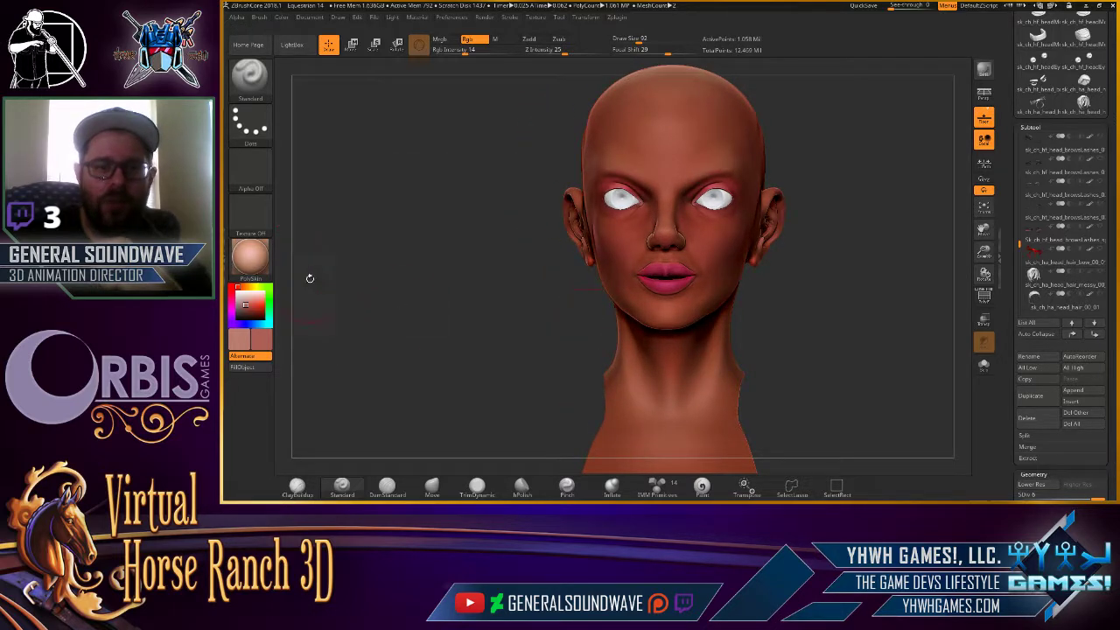
pyautogui.moveTo(385, 250); pyautogui.dragTo(437, 263)
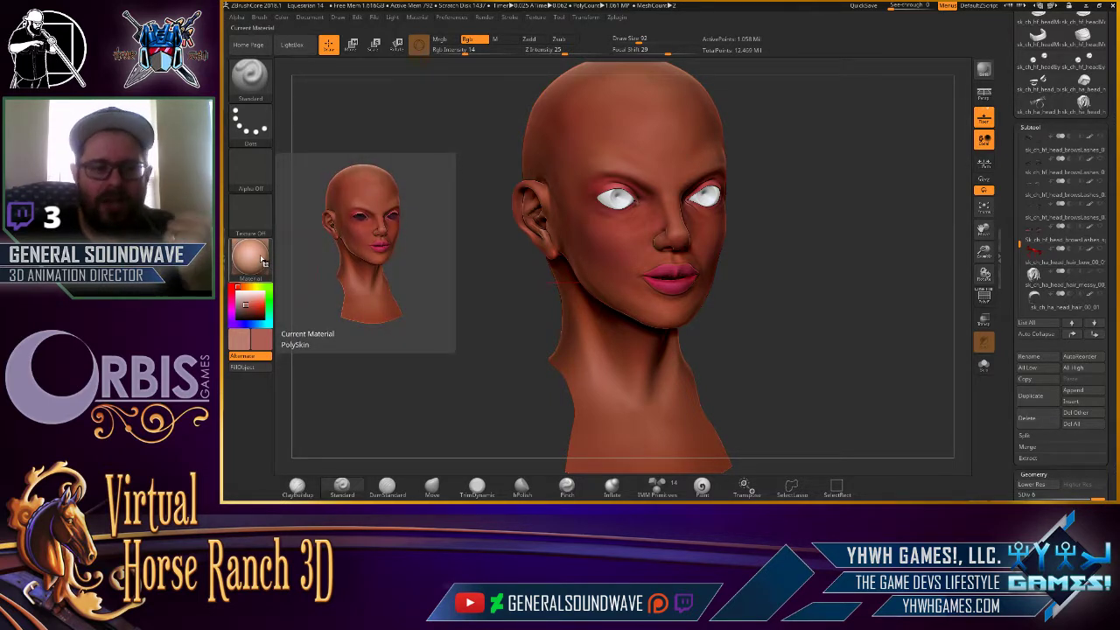
pyautogui.moveTo(250, 256)
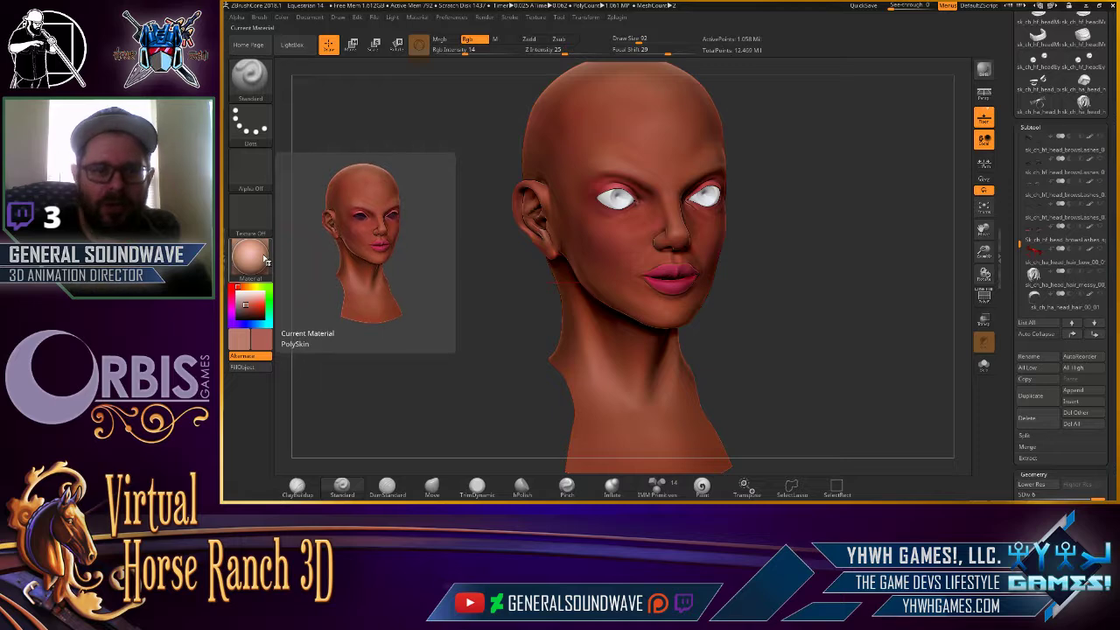
# Browse the materials list while turning the head to a near-front view.
pyautogui.click(261, 258)
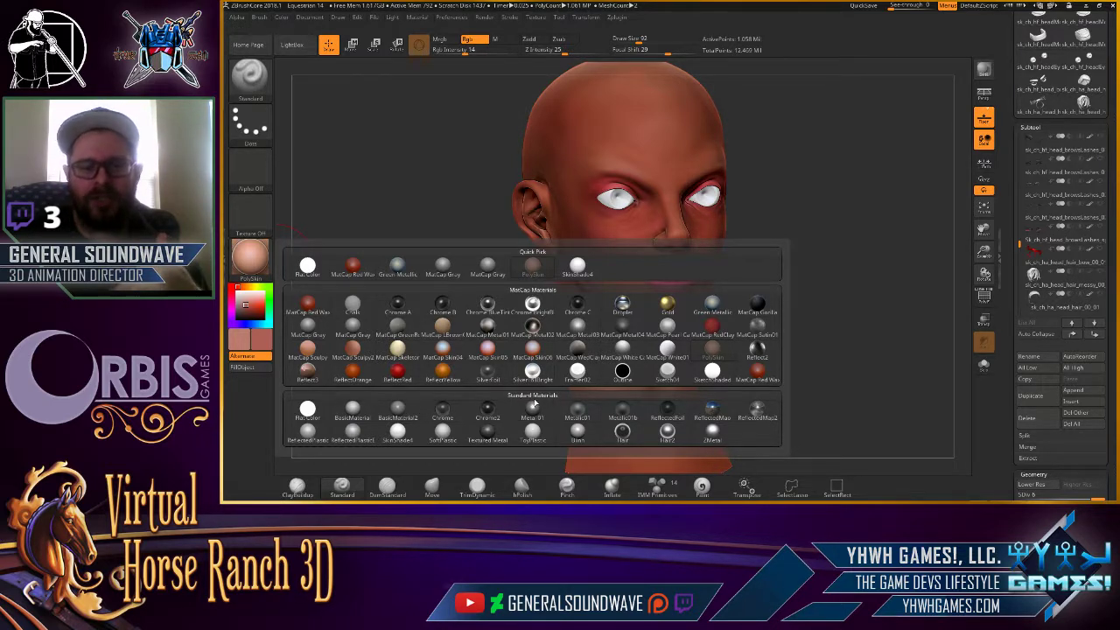
pyautogui.moveTo(533, 409)
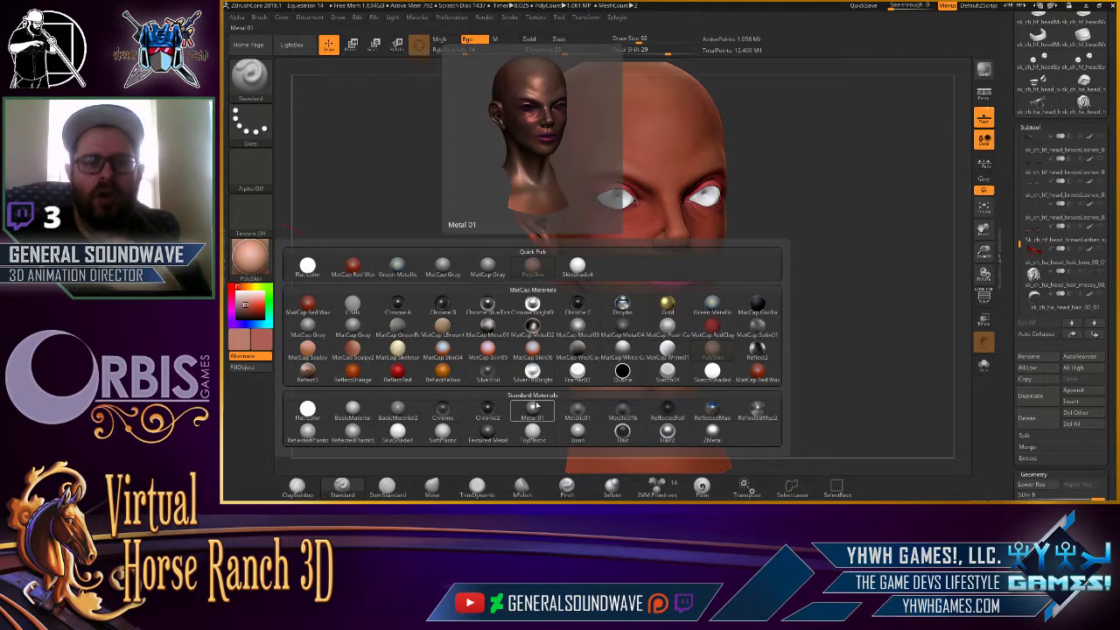
pyautogui.moveTo(400, 146)
pyautogui.mouseDown()
pyautogui.moveTo(415, 173)
pyautogui.moveTo(407, 189)
pyautogui.moveTo(395, 183)
pyautogui.moveTo(418, 225)
pyautogui.moveTo(436, 230)
pyautogui.mouseUp()
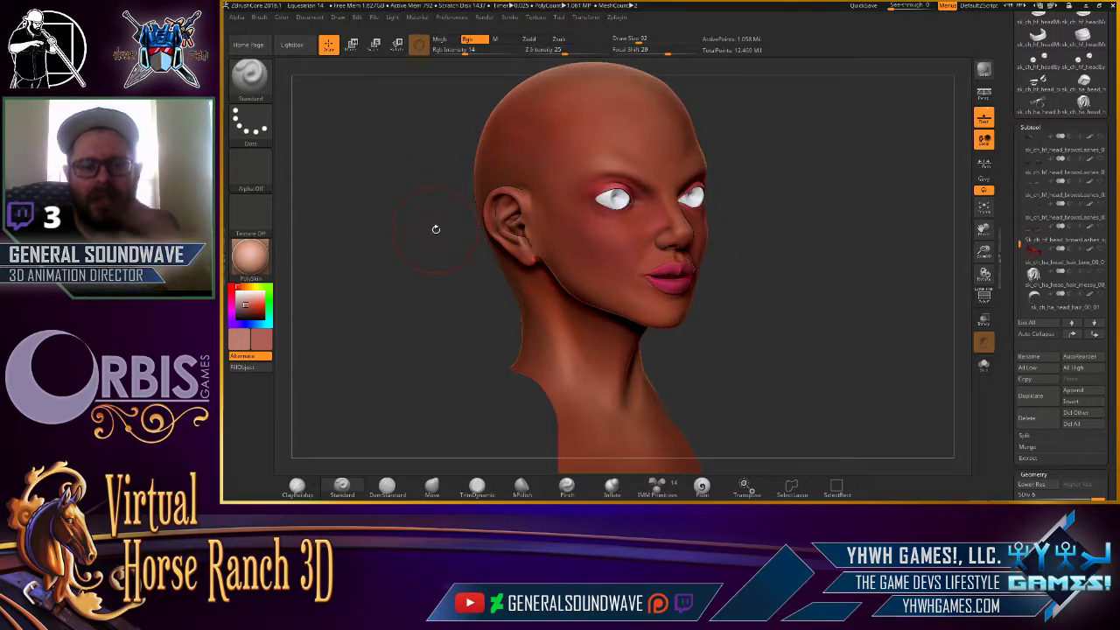
pyautogui.moveTo(465, 279)
pyautogui.mouseDown()
pyautogui.moveTo(452, 288)
pyautogui.moveTo(630, 197)
pyautogui.mouseUp()
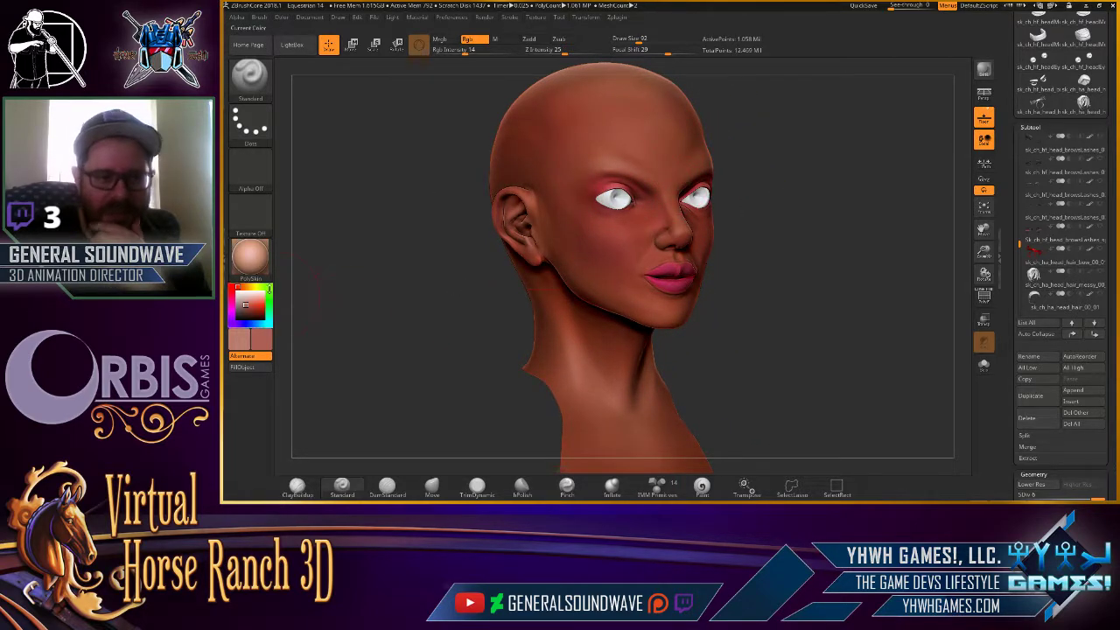
pyautogui.click(250, 255)
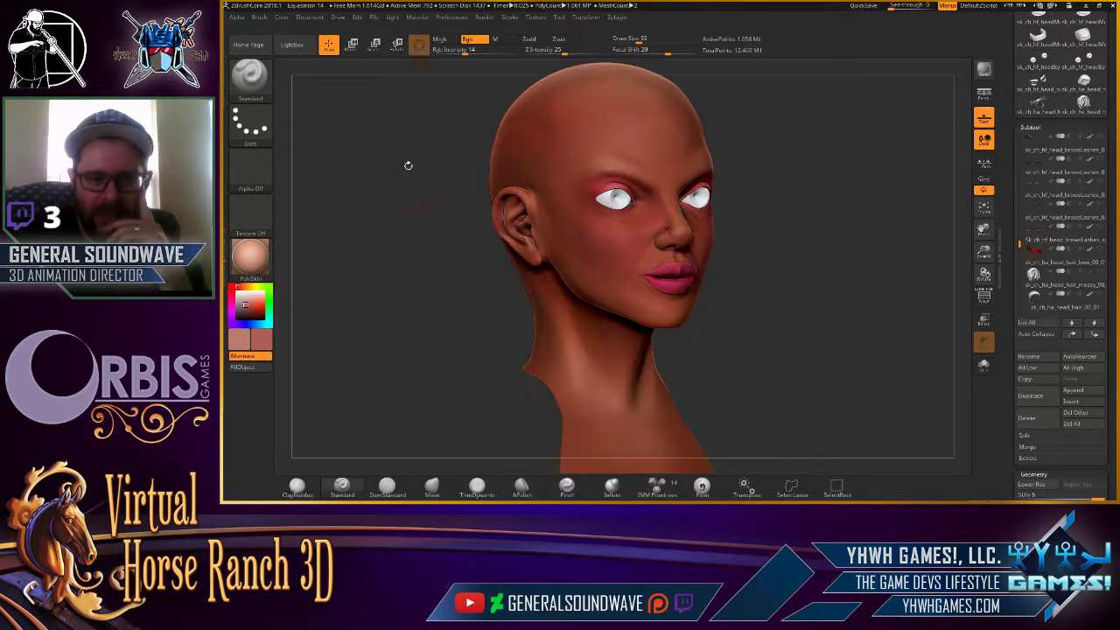
# Try MatCap Gray and another MatCap material on the head.
pyautogui.click(251, 257)
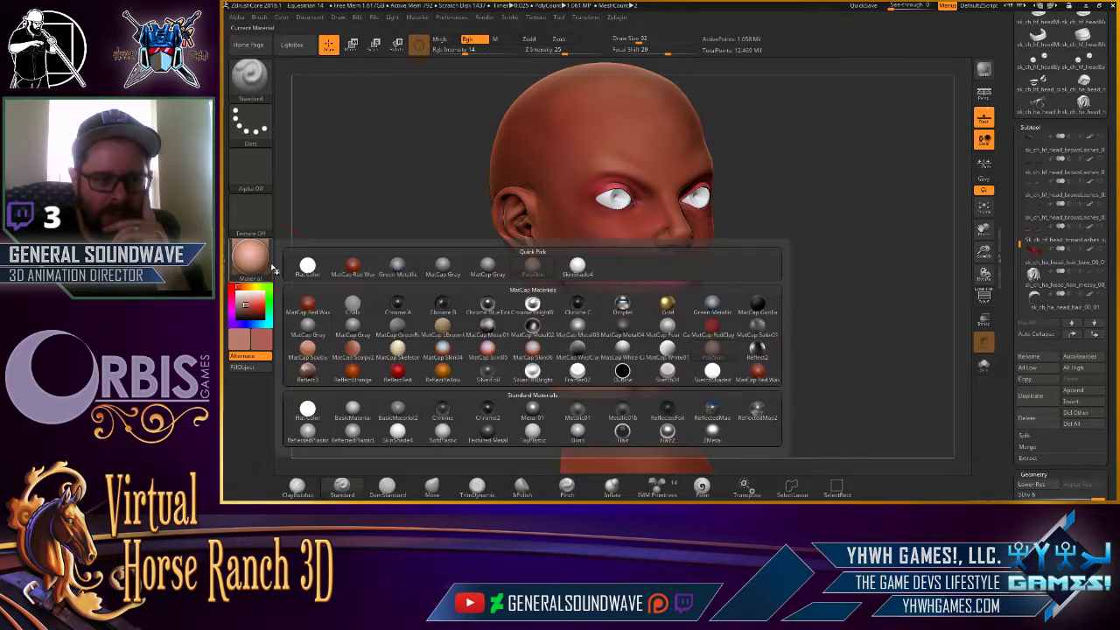
pyautogui.click(360, 333)
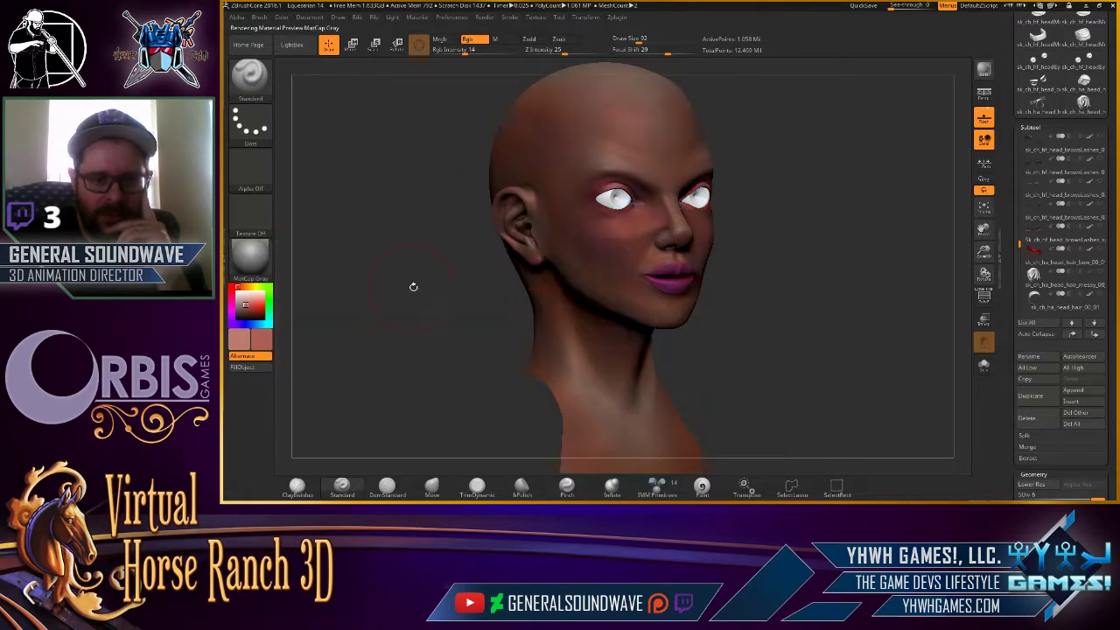
pyautogui.moveTo(397, 282); pyautogui.dragTo(297, 265)
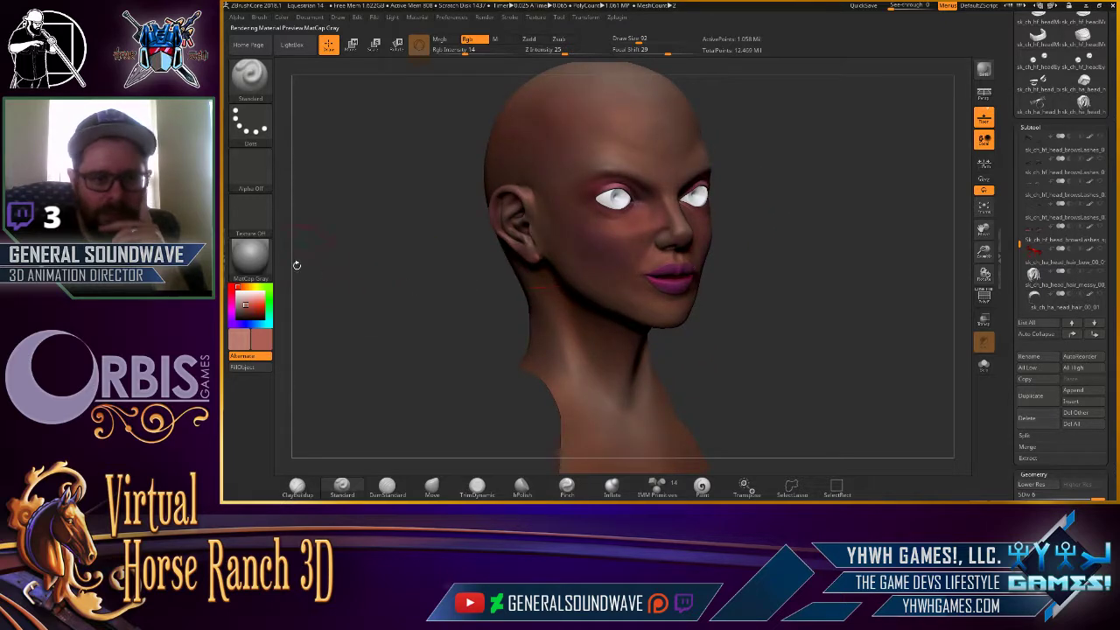
pyautogui.click(262, 267)
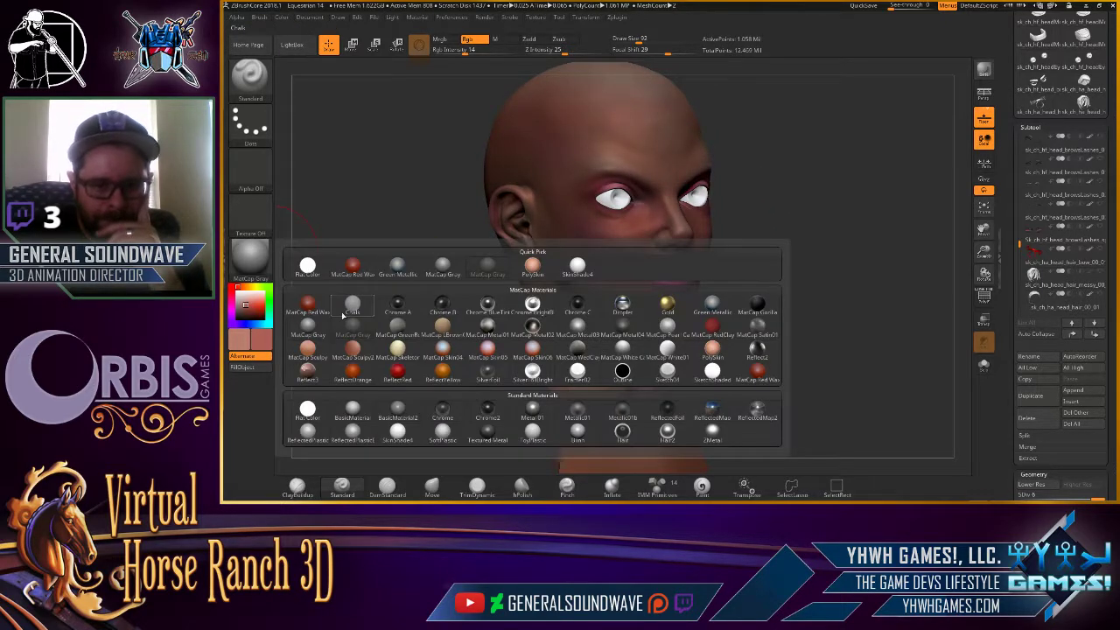
pyautogui.click(576, 325)
pyautogui.moveTo(435, 310)
pyautogui.mouseDown()
pyautogui.moveTo(426, 310)
pyautogui.moveTo(460, 301)
pyautogui.moveTo(415, 314)
pyautogui.moveTo(442, 309)
pyautogui.mouseUp()
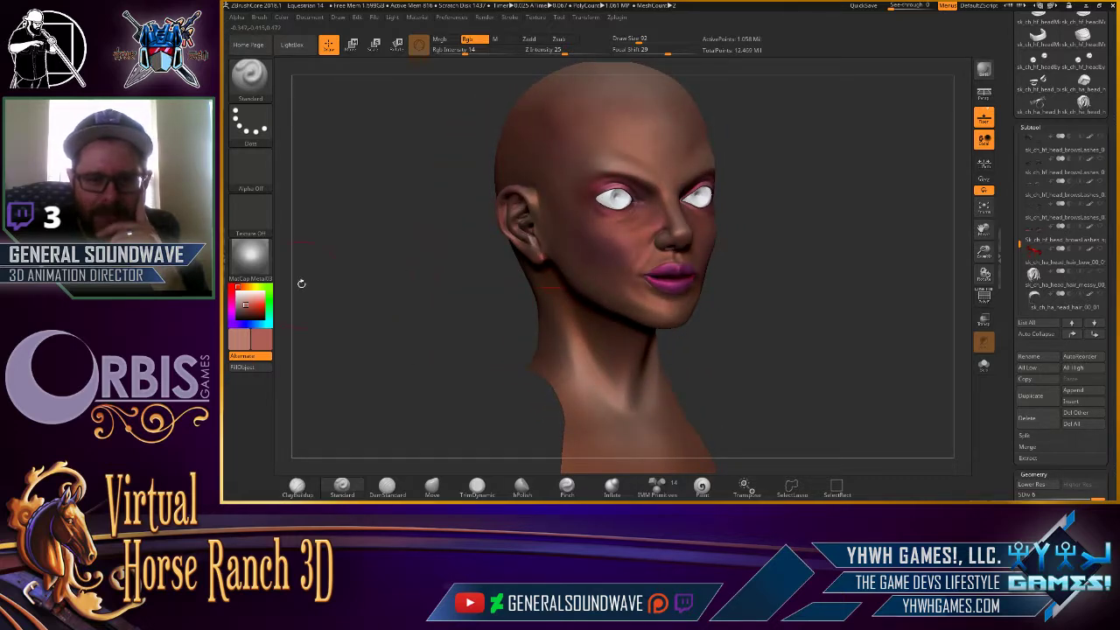
# Try MatCap Pearl Cavity, then settle on SkinShade4 and view the head front-on.
pyautogui.click(252, 267)
pyautogui.click(663, 329)
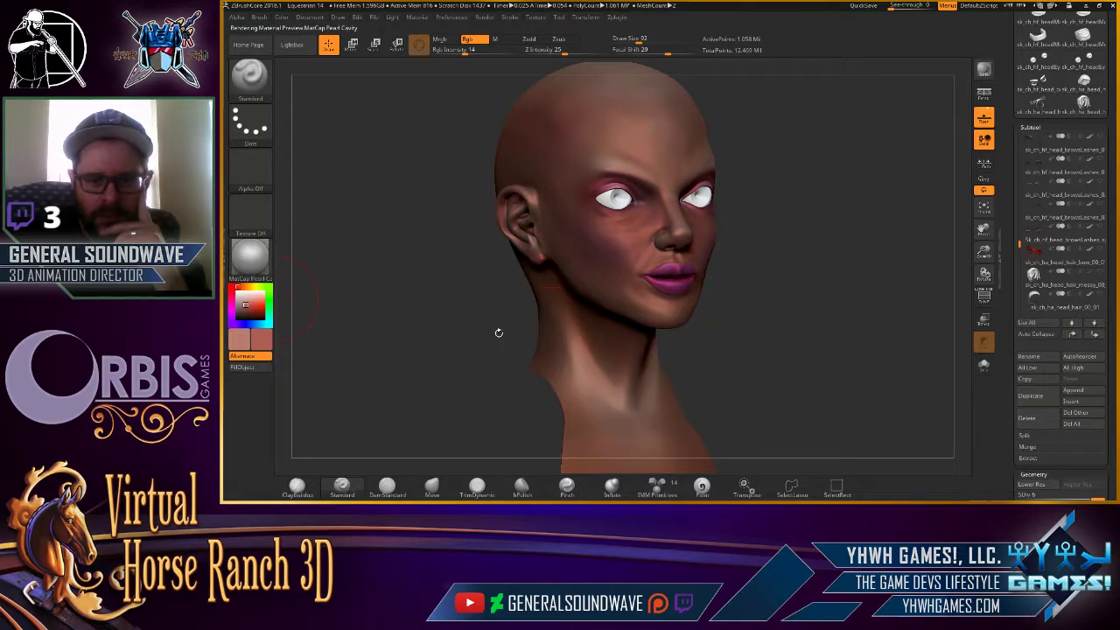
pyautogui.moveTo(428, 310); pyautogui.dragTo(490, 305)
pyautogui.click(252, 263)
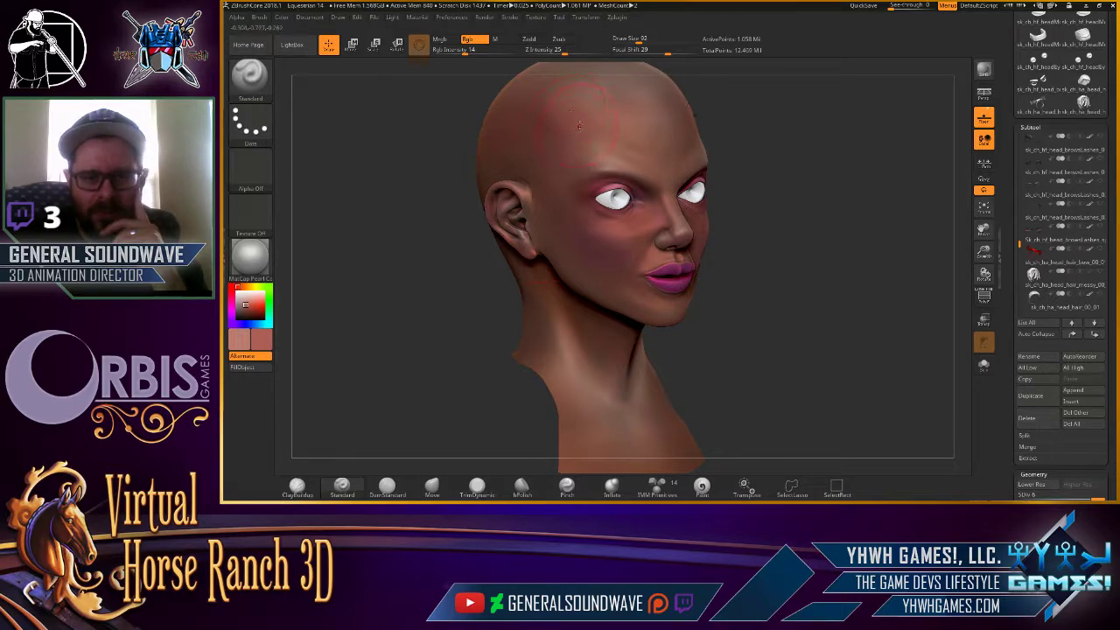
pyautogui.click(269, 267)
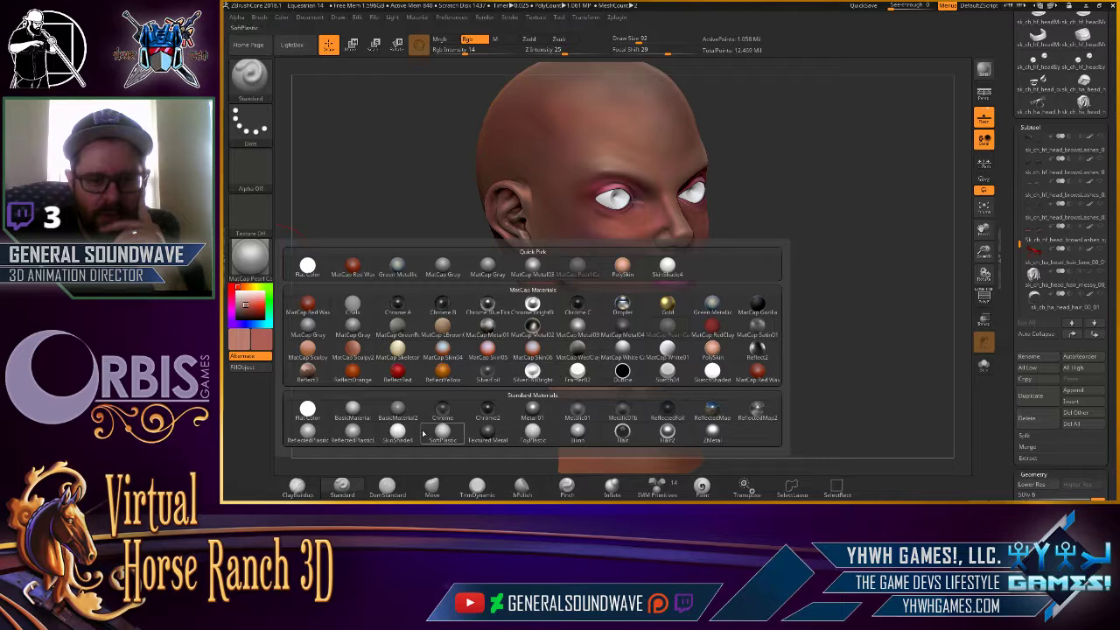
pyautogui.click(398, 431)
pyautogui.moveTo(408, 353); pyautogui.dragTo(393, 298)
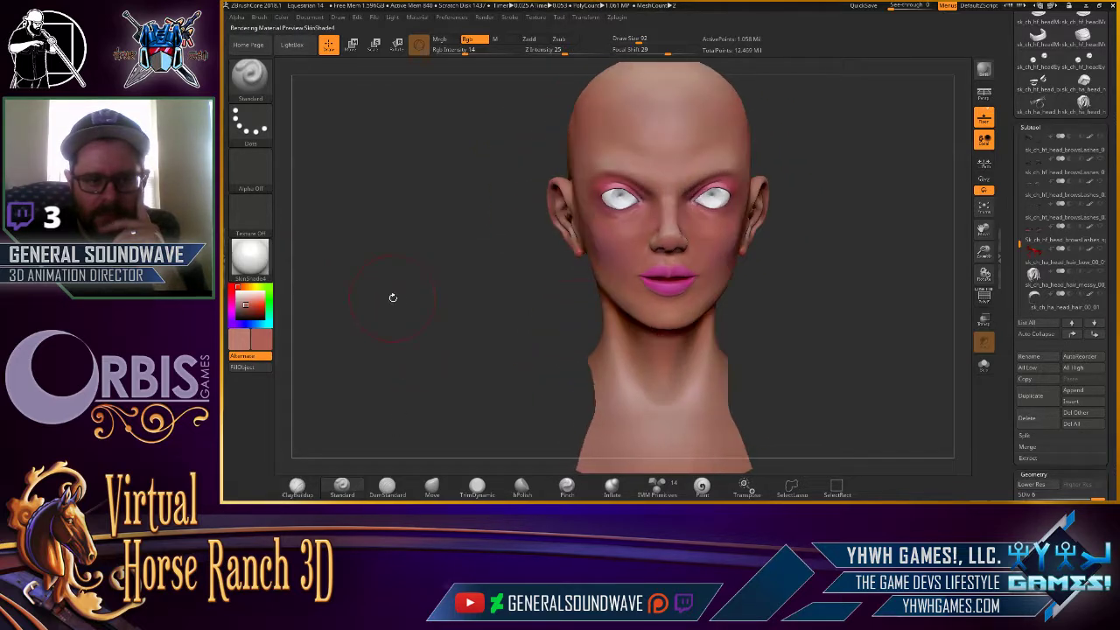
pyautogui.moveTo(400, 253); pyautogui.dragTo(447, 251)
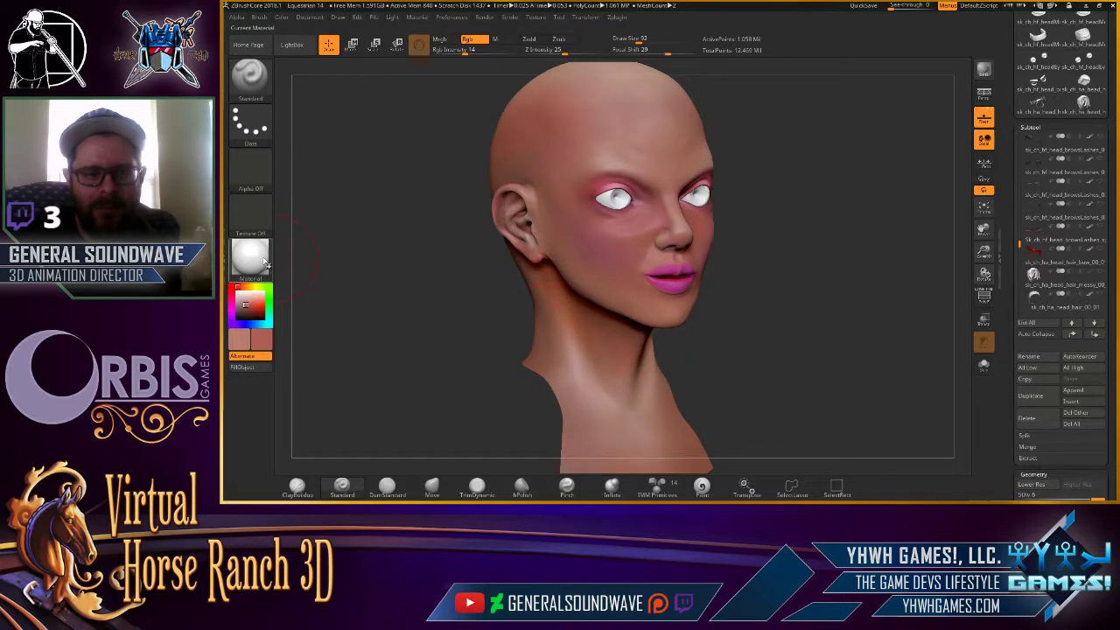
pyautogui.moveTo(379, 236)
pyautogui.mouseDown()
pyautogui.moveTo(402, 260)
pyautogui.moveTo(367, 274)
pyautogui.moveTo(412, 285)
pyautogui.moveTo(373, 285)
pyautogui.moveTo(397, 289)
pyautogui.moveTo(369, 276)
pyautogui.moveTo(395, 276)
pyautogui.moveTo(367, 260)
pyautogui.moveTo(400, 283)
pyautogui.moveTo(382, 289)
pyautogui.moveTo(417, 283)
pyautogui.moveTo(402, 282)
pyautogui.mouseUp()
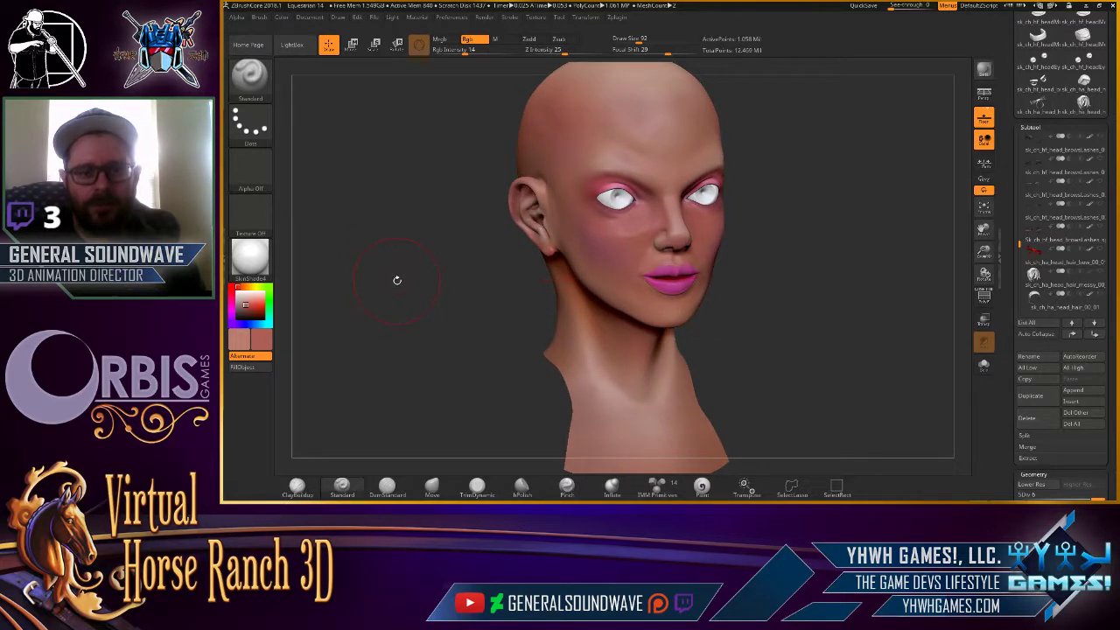
pyautogui.moveTo(402, 288)
pyautogui.mouseDown()
pyautogui.moveTo(425, 280)
pyautogui.moveTo(392, 288)
pyautogui.moveTo(402, 284)
pyautogui.mouseUp()
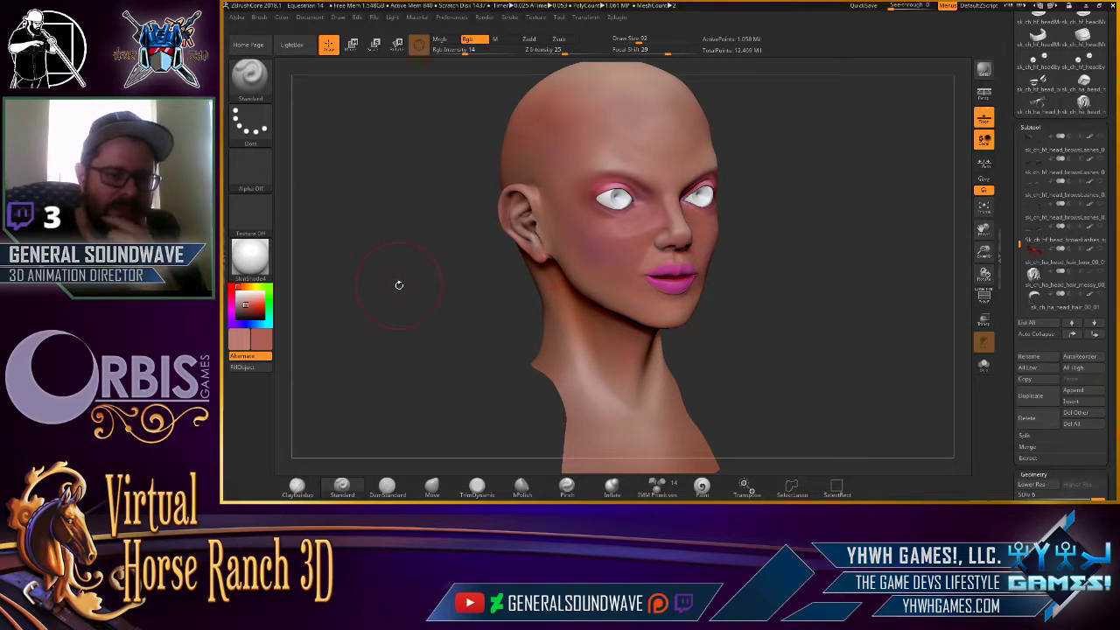
pyautogui.moveTo(399, 284); pyautogui.dragTo(429, 301)
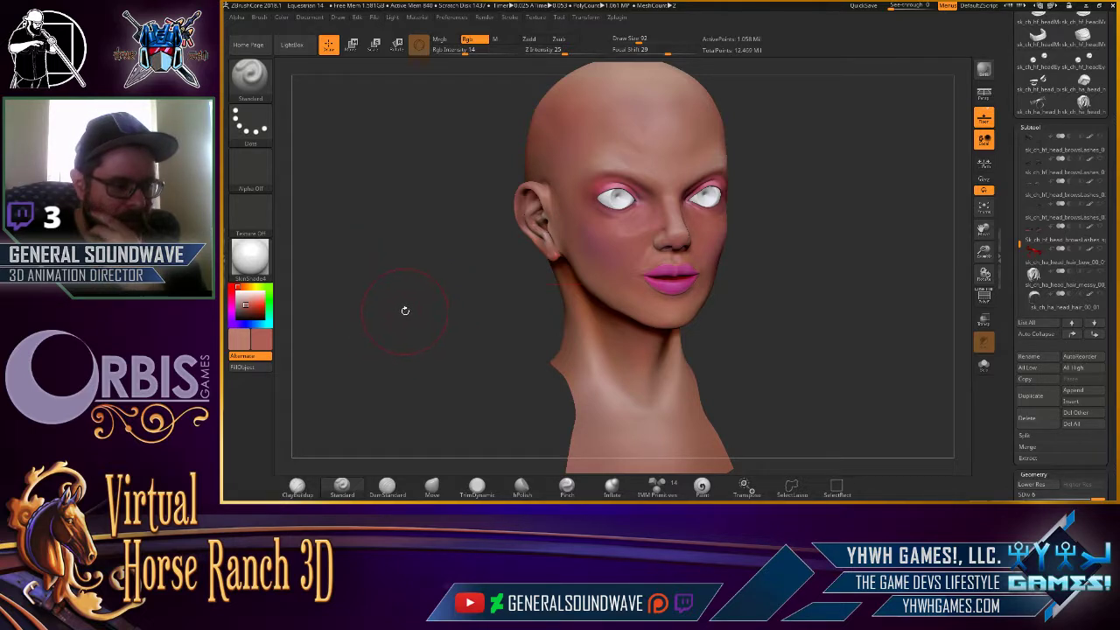
pyautogui.moveTo(422, 283)
pyautogui.mouseDown()
pyautogui.moveTo(411, 289)
pyautogui.moveTo(420, 292)
pyautogui.moveTo(390, 270)
pyautogui.mouseUp()
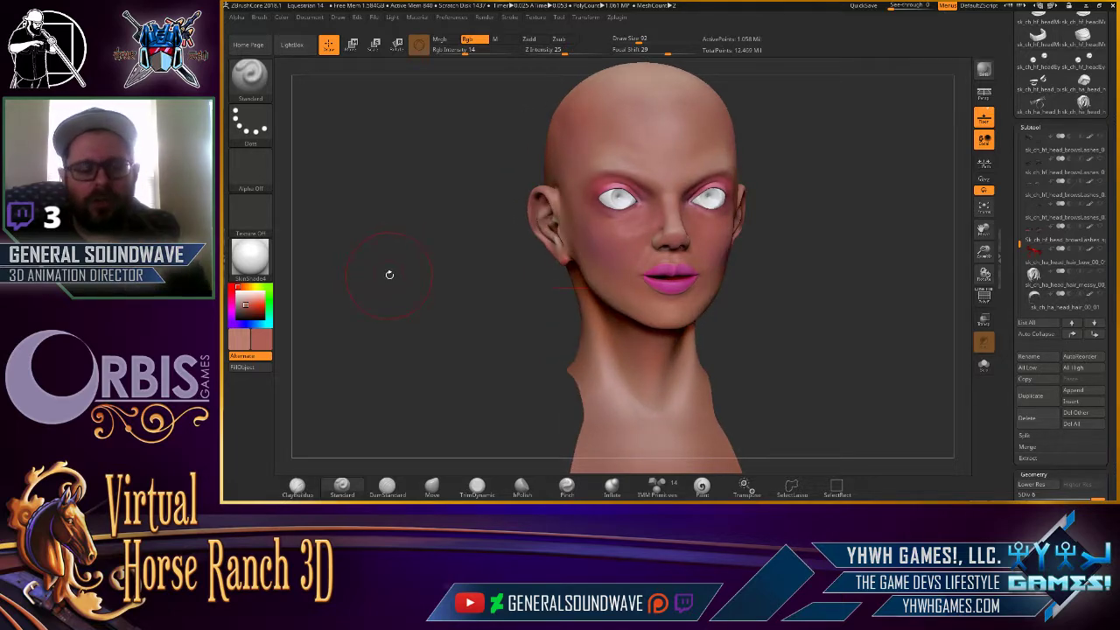
pyautogui.hotkey('alt', 'Tab')
# Copy the game's download link from Twitch chat, repost it as a message, and return to ZBrush.
pyautogui.click(611, 8)
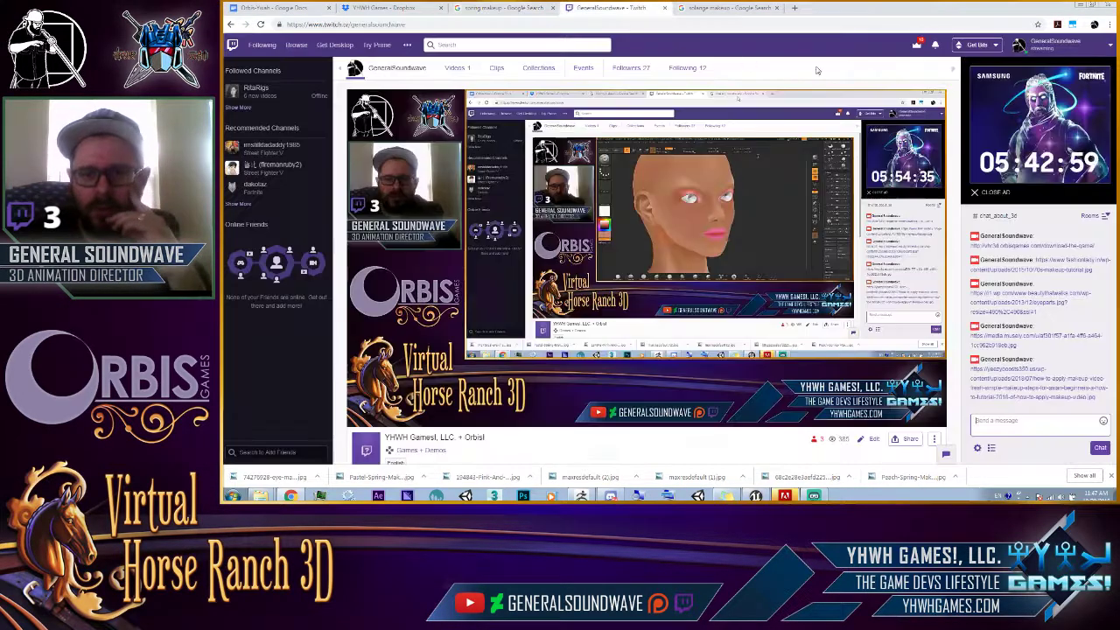
pyautogui.rightClick(1078, 253)
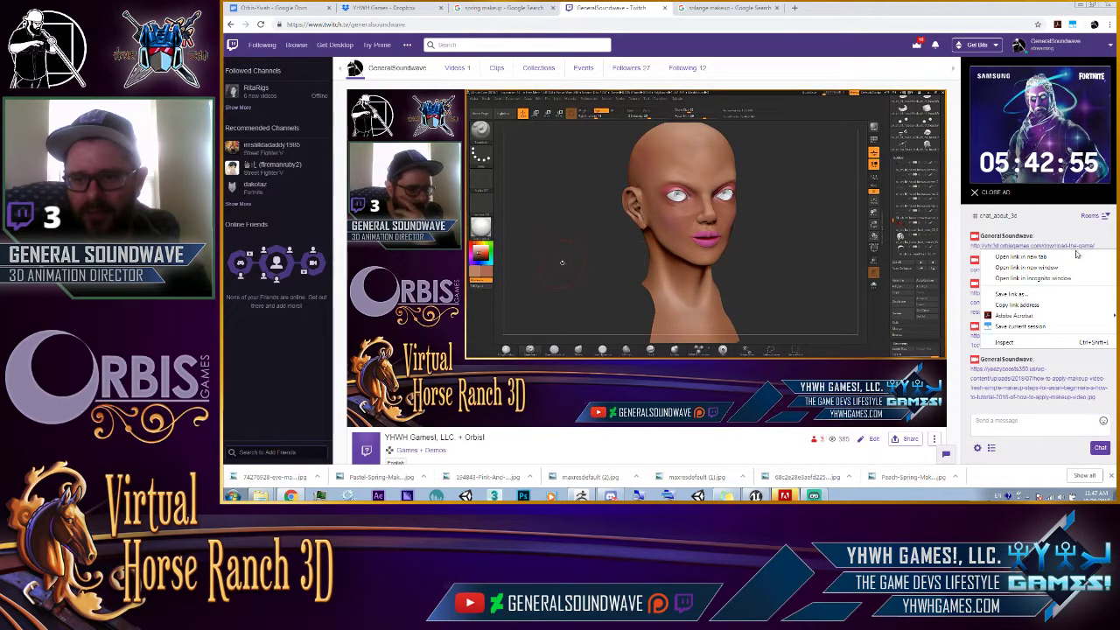
pyautogui.click(1017, 305)
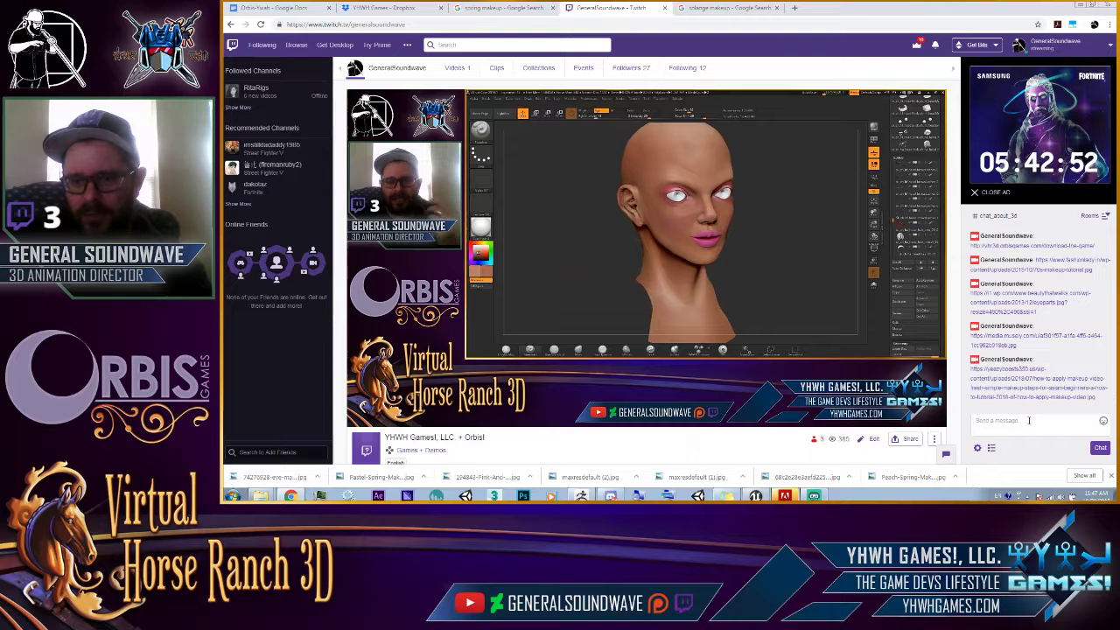
pyautogui.rightClick(1029, 424)
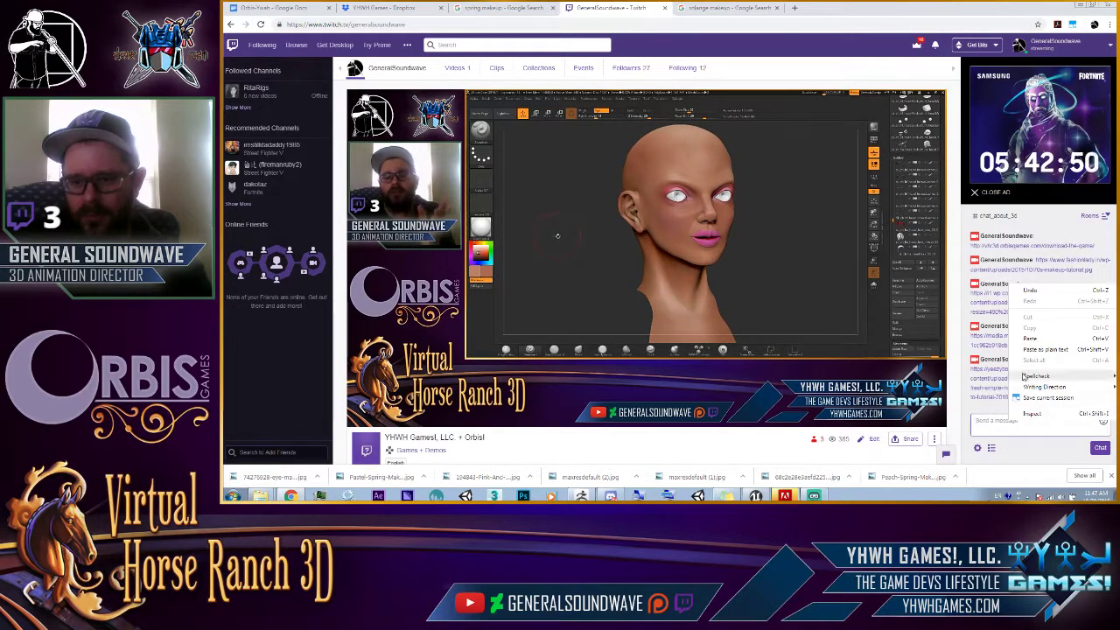
pyautogui.click(1040, 356)
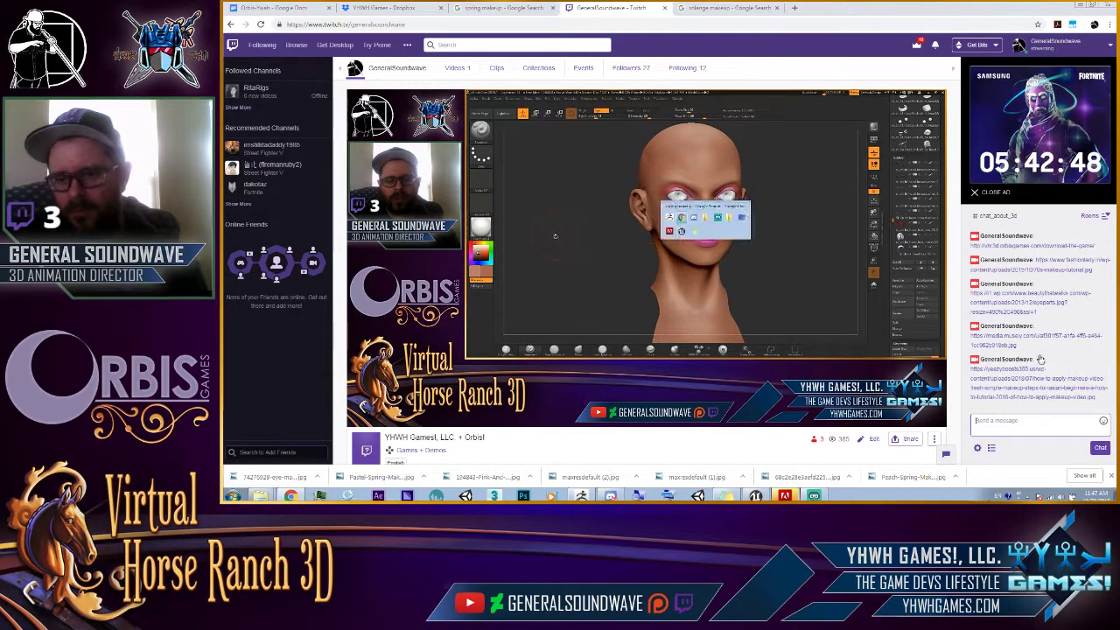
pyautogui.press('Return')
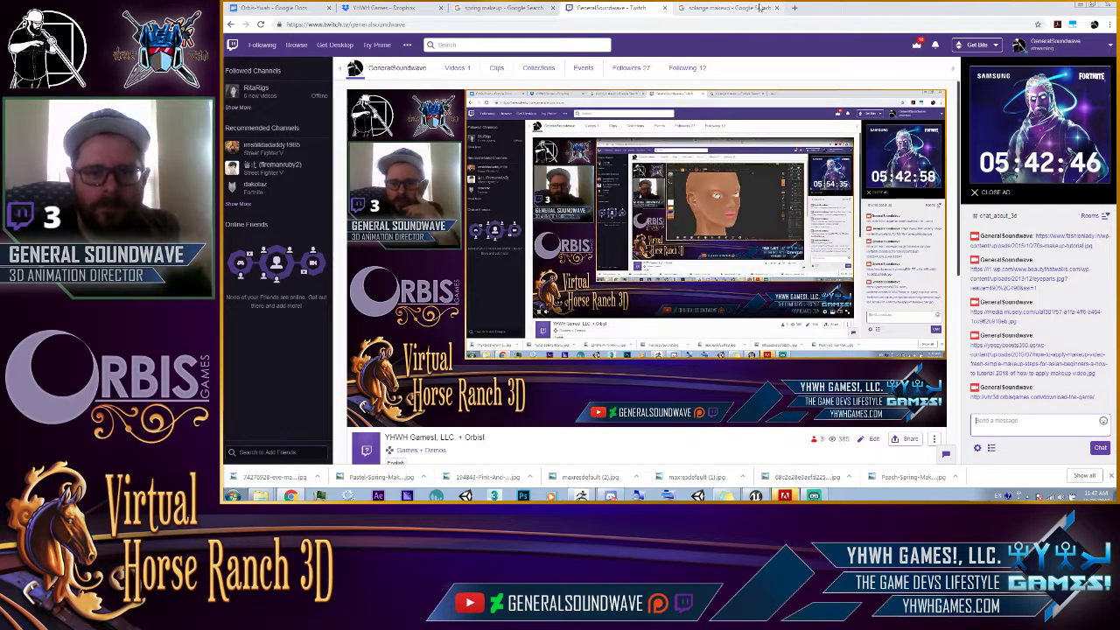
pyautogui.hotkey('alt', 'Tab')
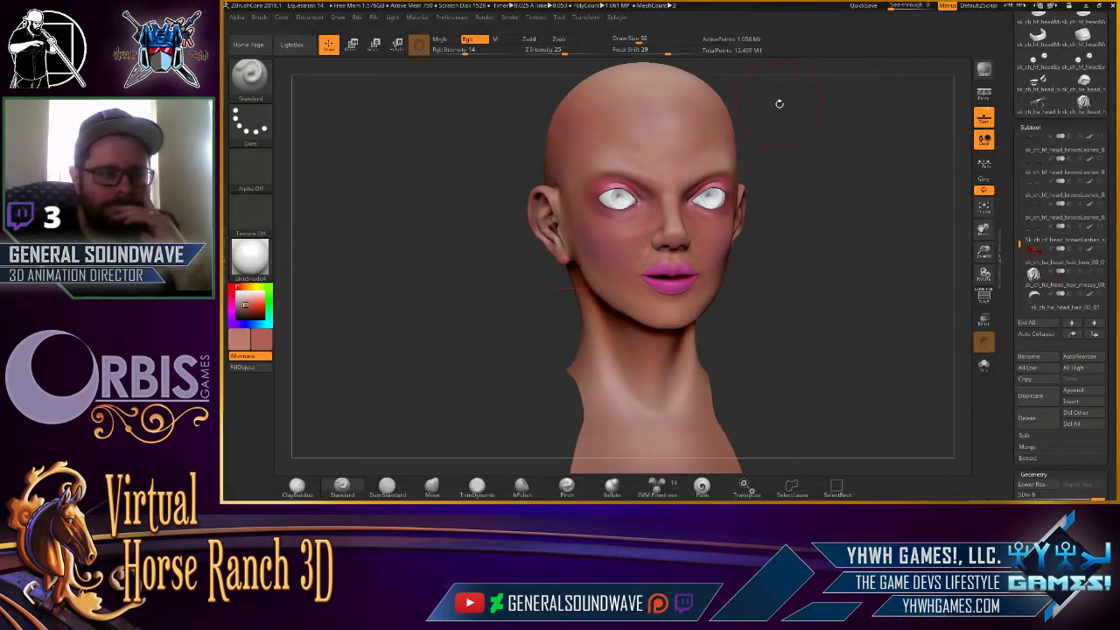
# Orbit the painted head to check the pink eyeshadow and magenta lips, then switch toward Twitch.
pyautogui.moveTo(792, 118); pyautogui.dragTo(793, 116)
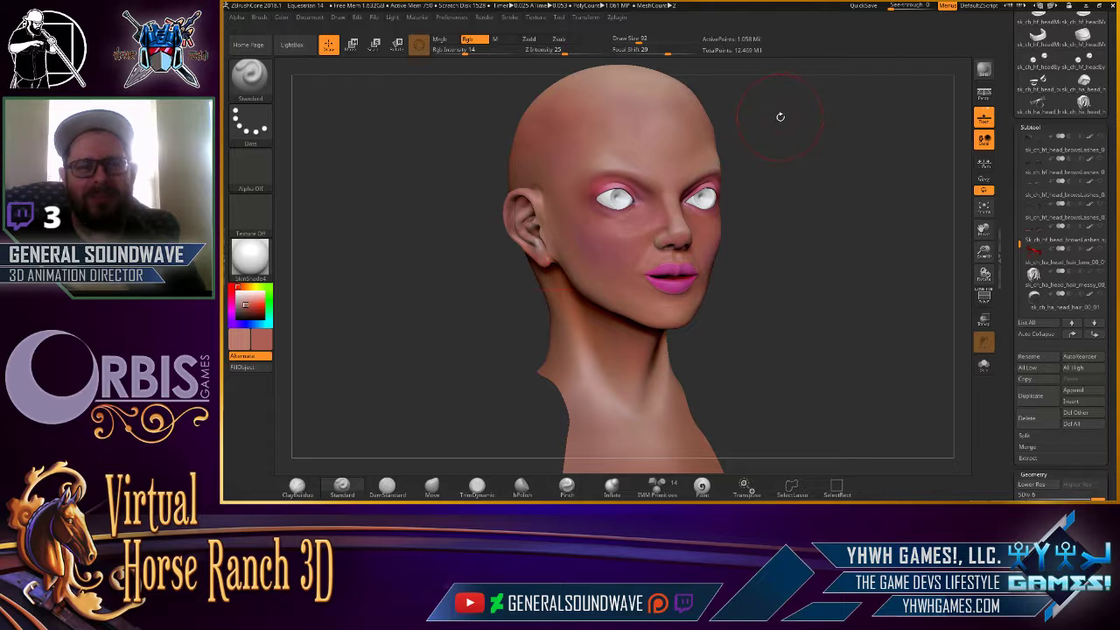
pyautogui.moveTo(779, 117); pyautogui.dragTo(791, 107)
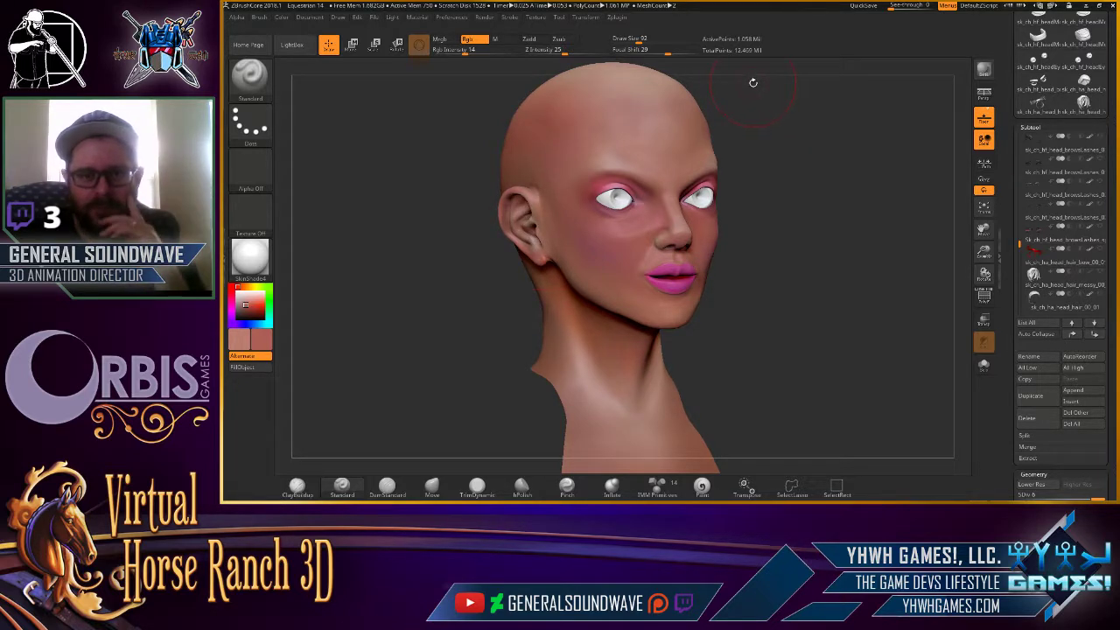
pyautogui.hotkey('alt', 'Tab')
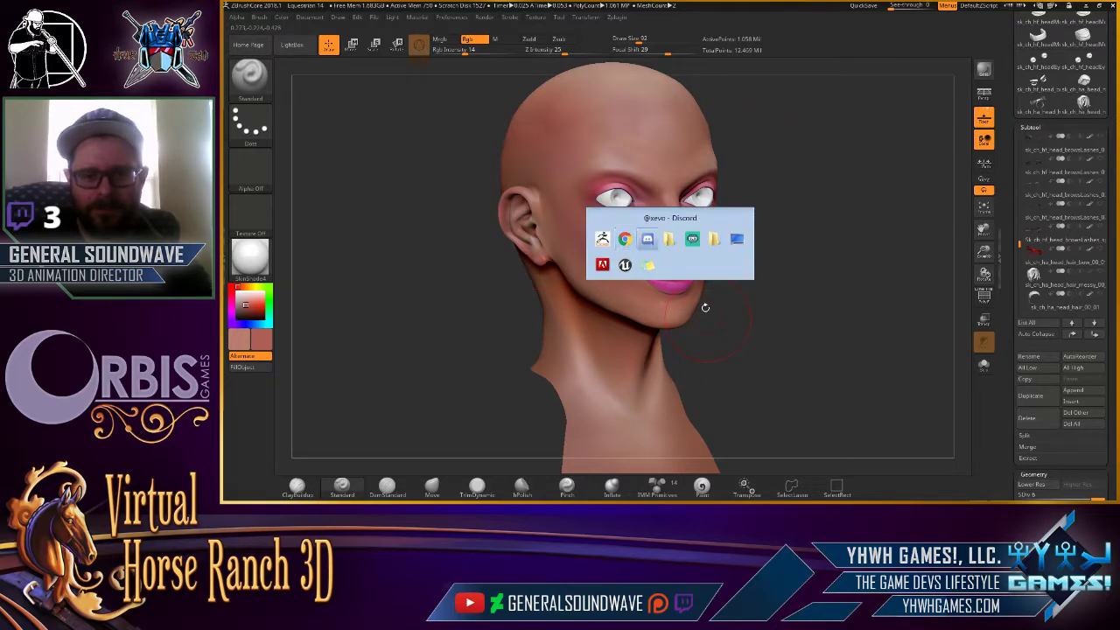